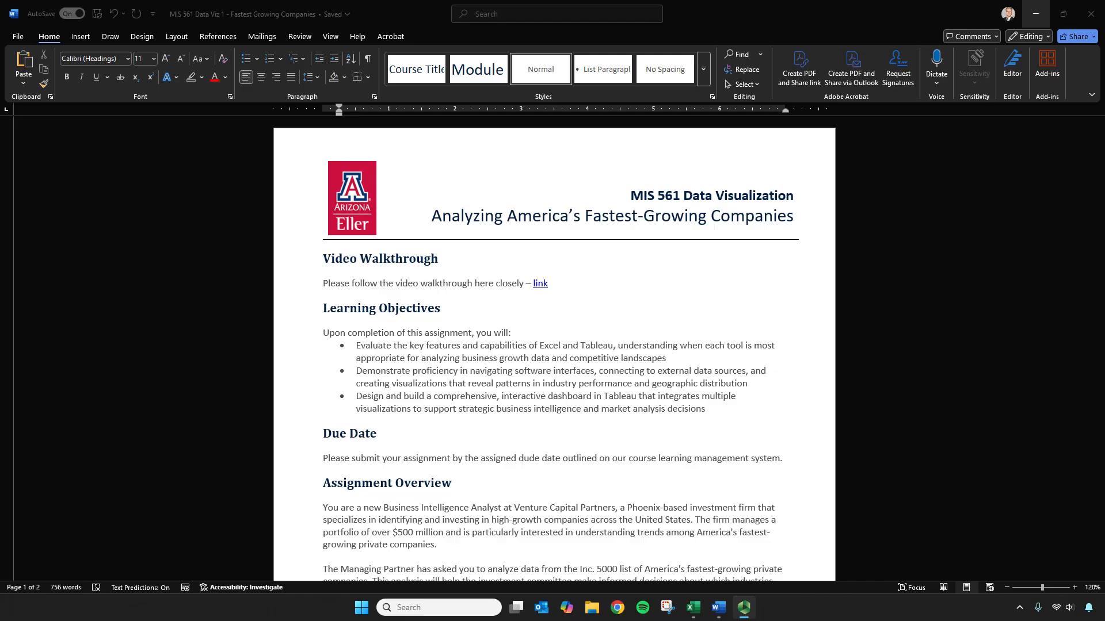
# - Review the assignment title and the three bullets of the Learning Objectives section
pyautogui.click(514, 229)
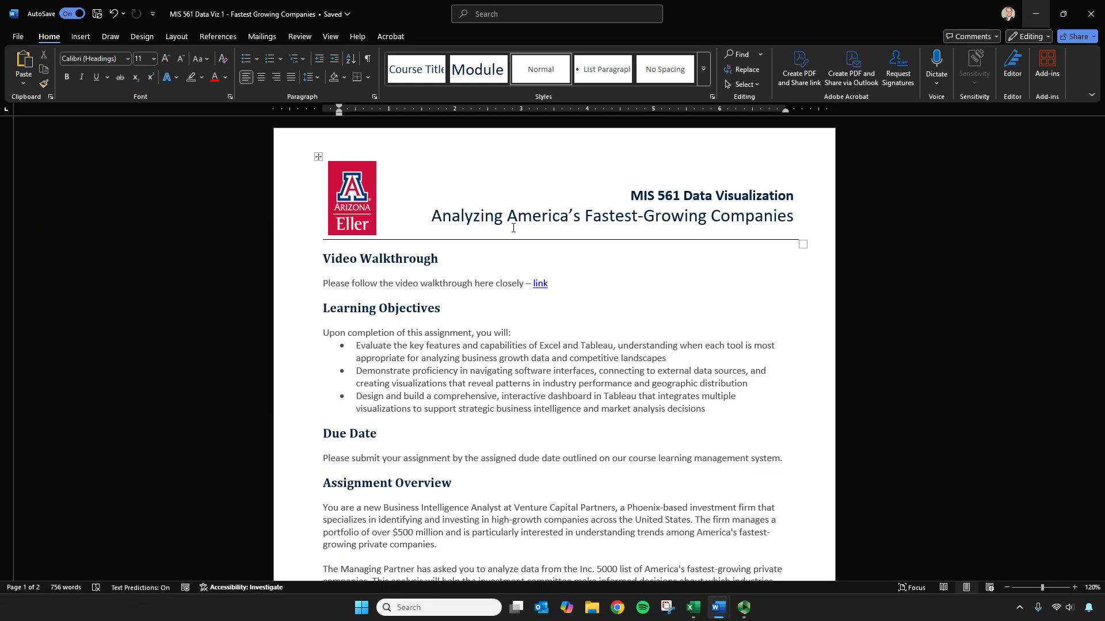
pyautogui.click(542, 345)
pyautogui.scroll(-3, 540, 267)
pyautogui.scroll(1, 540, 267)
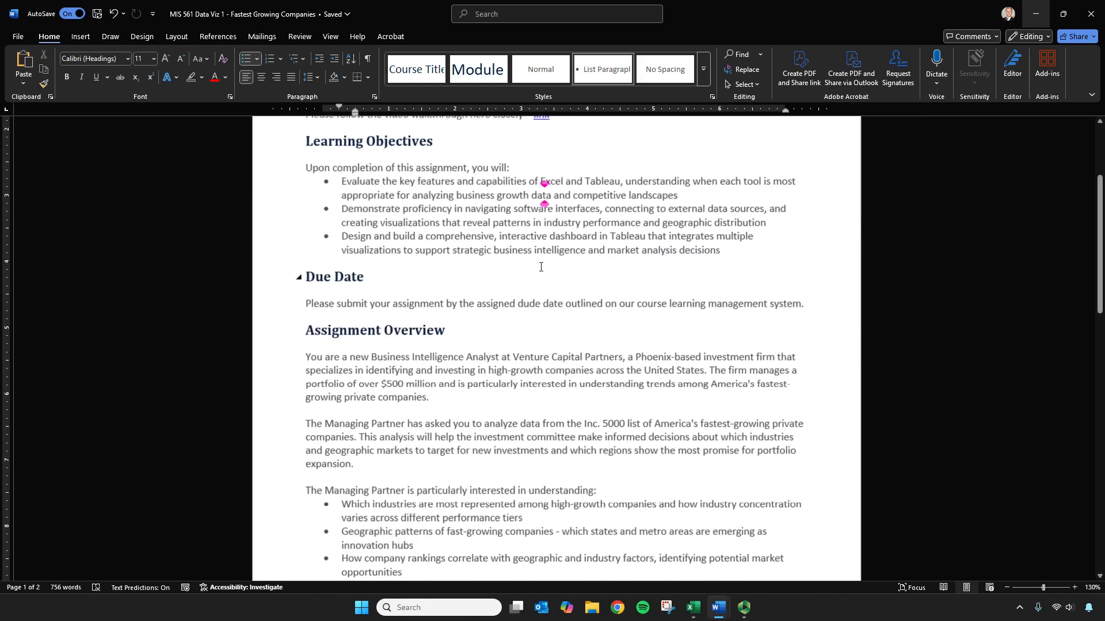
pyautogui.moveTo(339, 181); pyautogui.dragTo(567, 250)
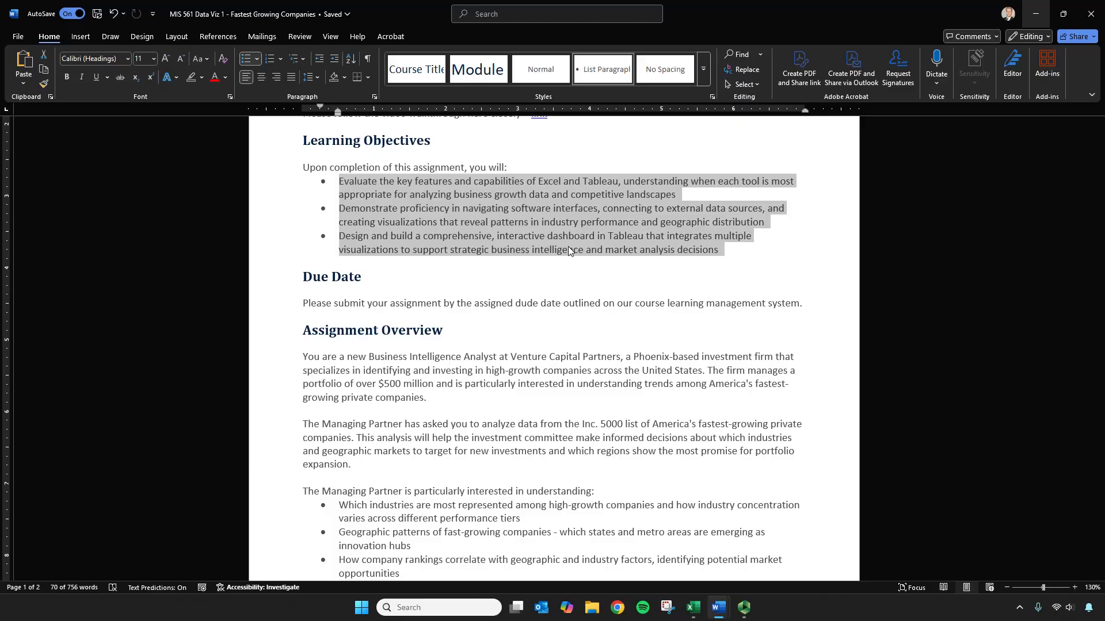
# - Correct the typo "dude date" to "due date" in the Due Date section
pyautogui.click(521, 303)
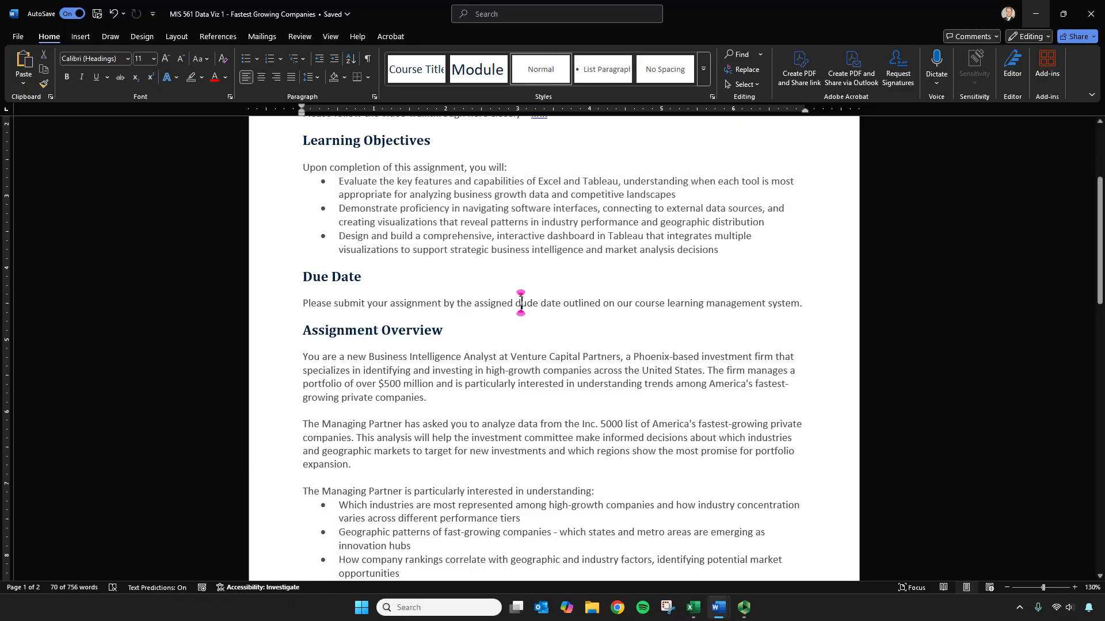
pyautogui.click(532, 304)
pyautogui.press('BackSpace')
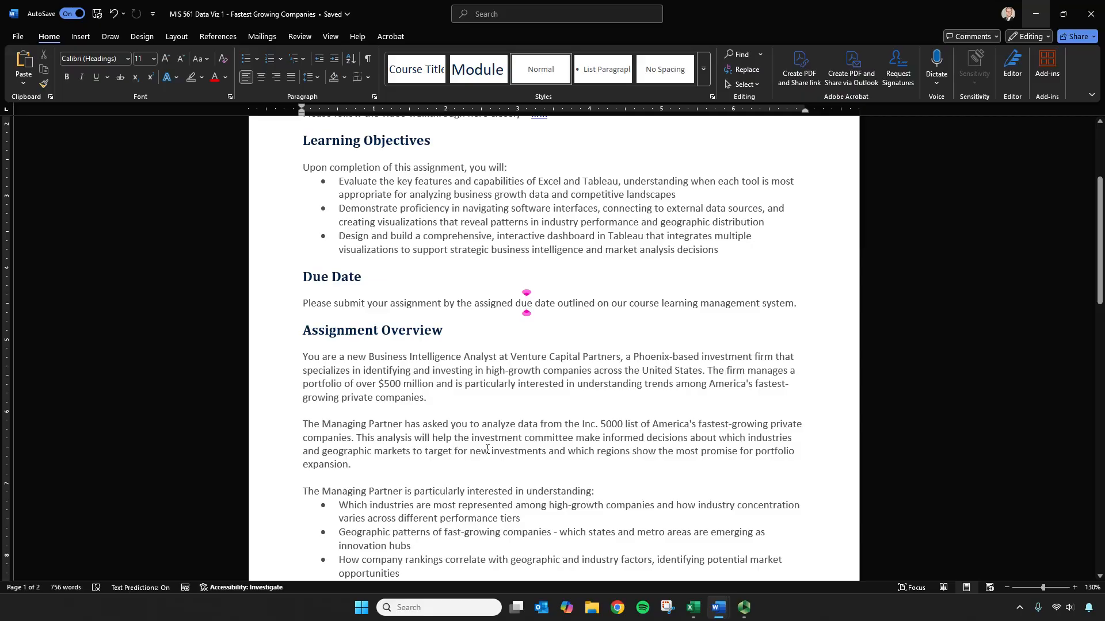
# - Read the start of the Assignment Overview, and switch to Excel to inspect the General Company Information and Financial Information sheets of Top-5000Inc-Companies-2
pyautogui.press('Down')
pyautogui.scroll(-4, 480, 350)
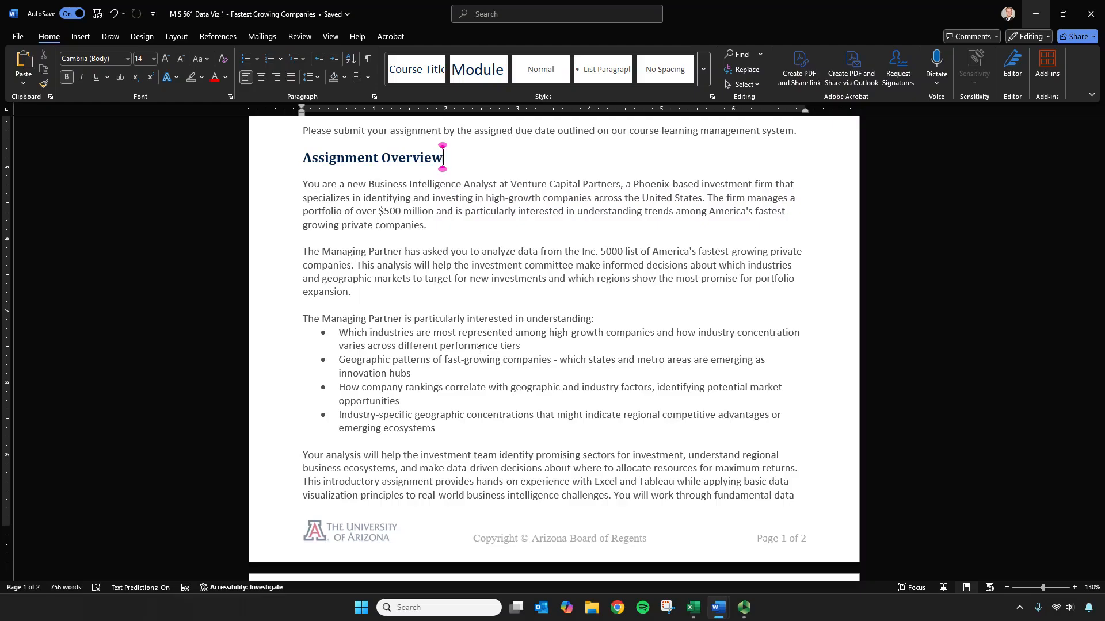
pyautogui.click(693, 608)
pyautogui.click(235, 572)
pyautogui.click(180, 574)
pyautogui.click(235, 573)
pyautogui.click(155, 574)
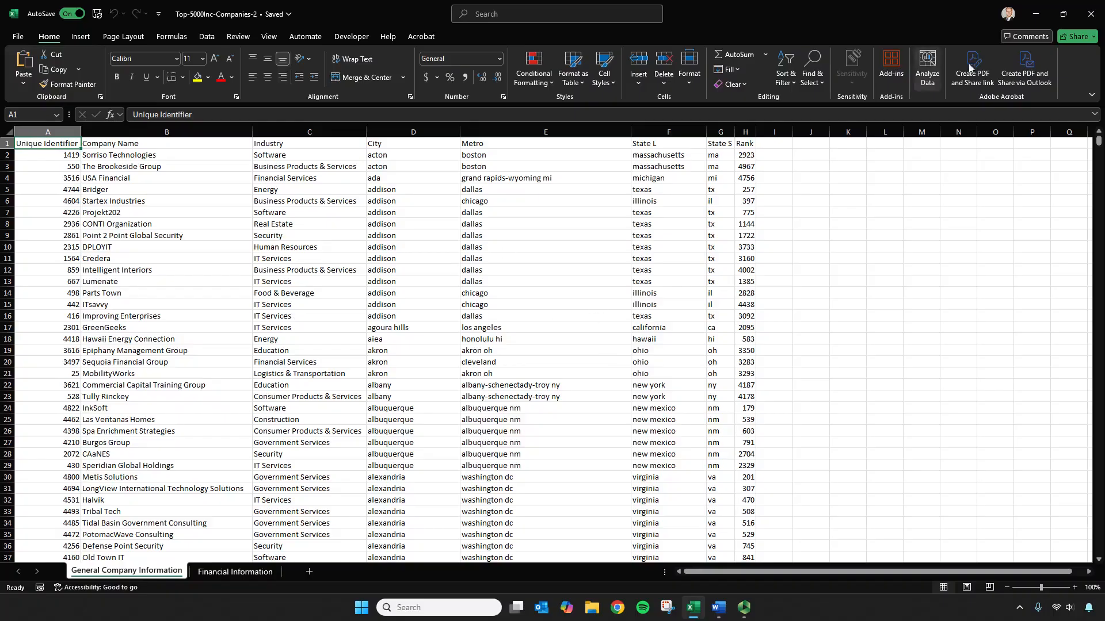
pyautogui.click(1038, 20)
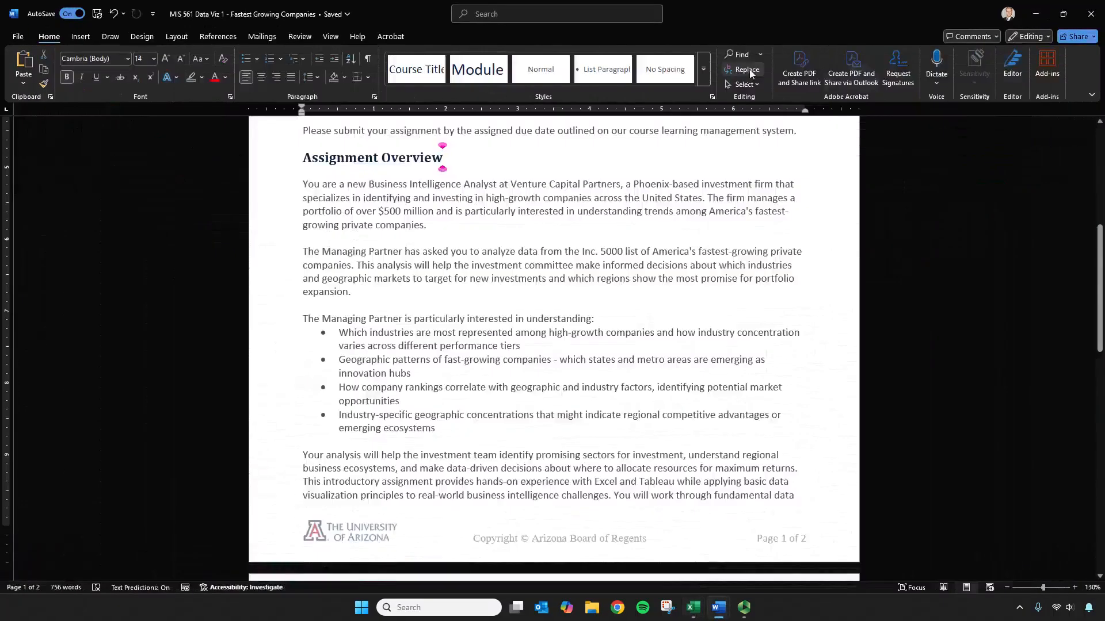
# - Read the Managing Partner's request and the bulleted points of interest in the Assignment Overview
pyautogui.click(498, 237)
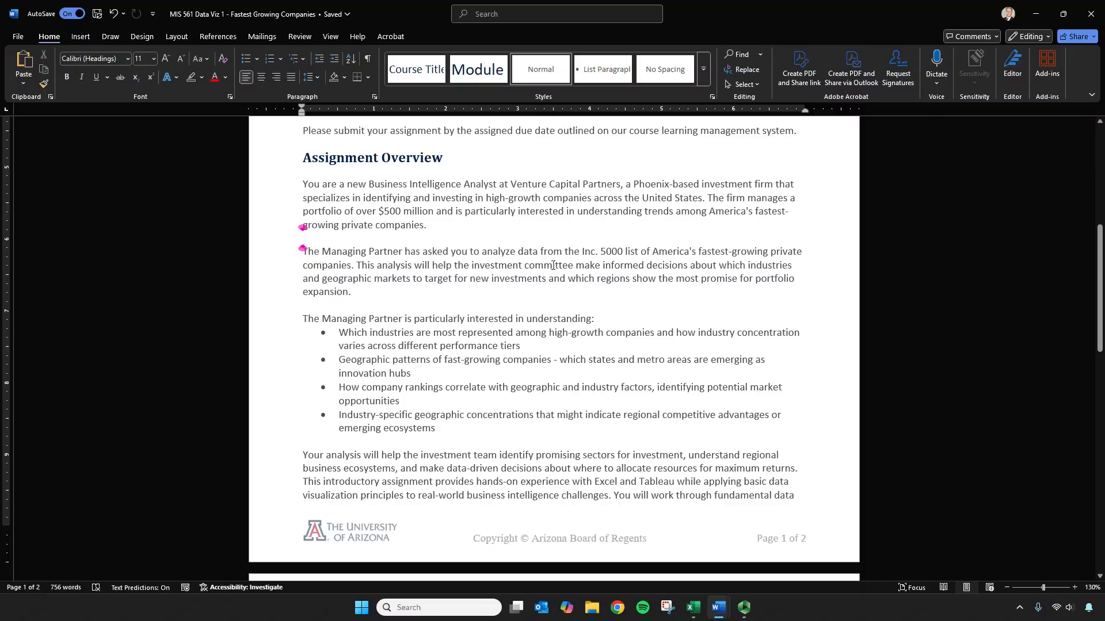
pyautogui.scroll(-3, 624, 203)
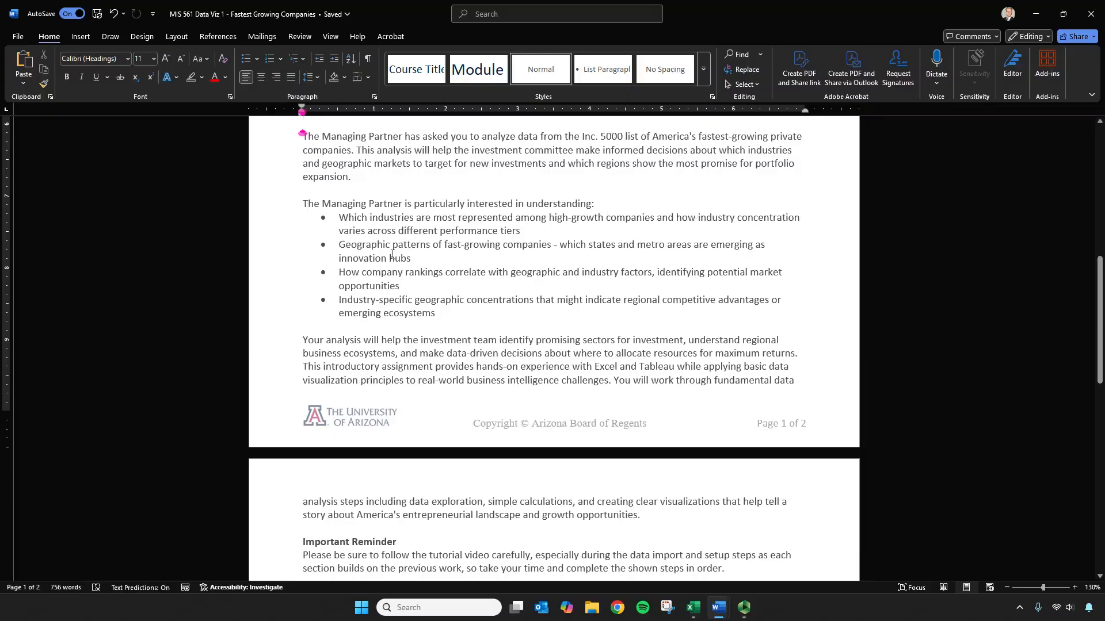
pyautogui.moveTo(339, 246); pyautogui.dragTo(522, 250)
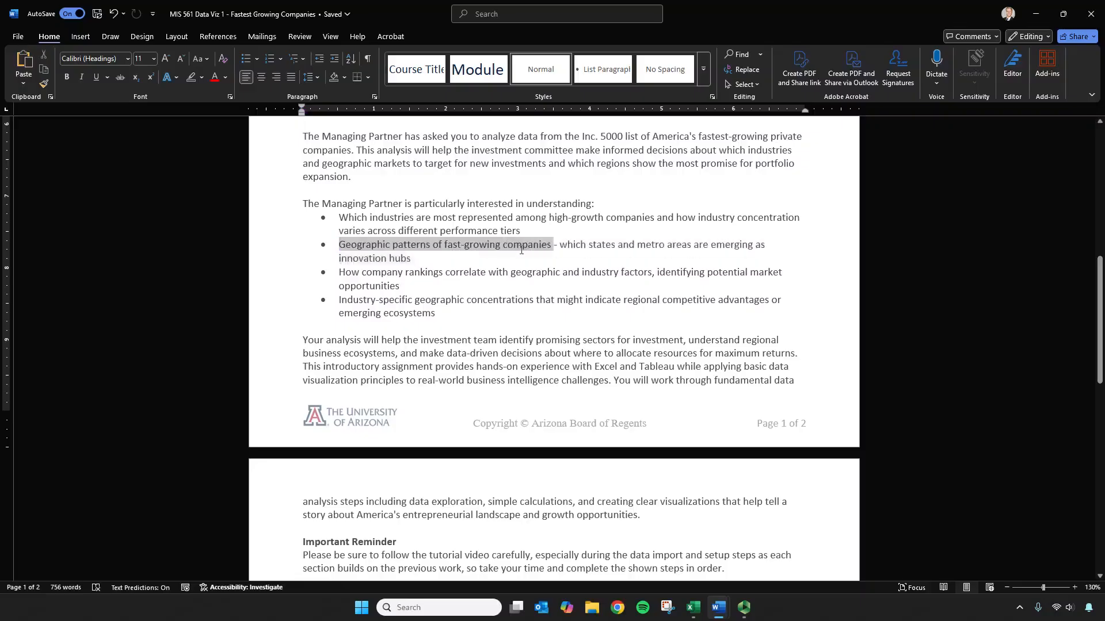
pyautogui.click(584, 244)
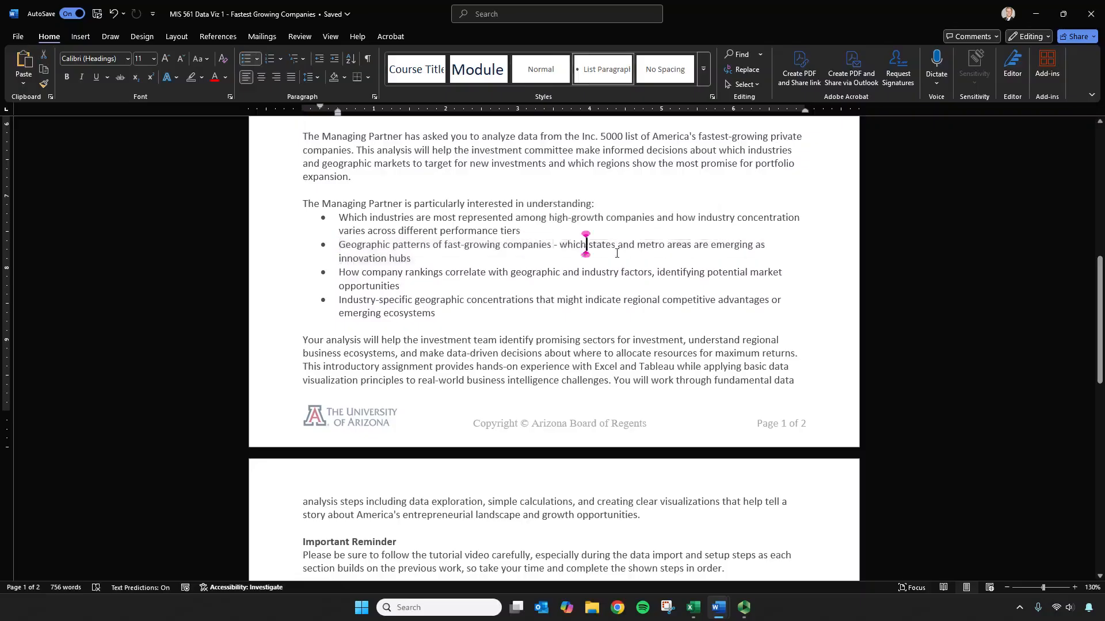
pyautogui.moveTo(412, 259); pyautogui.dragTo(333, 266)
pyautogui.click(390, 286)
pyautogui.tripleClick(484, 282)
pyautogui.click(515, 299)
pyautogui.scroll(-5, 449, 311)
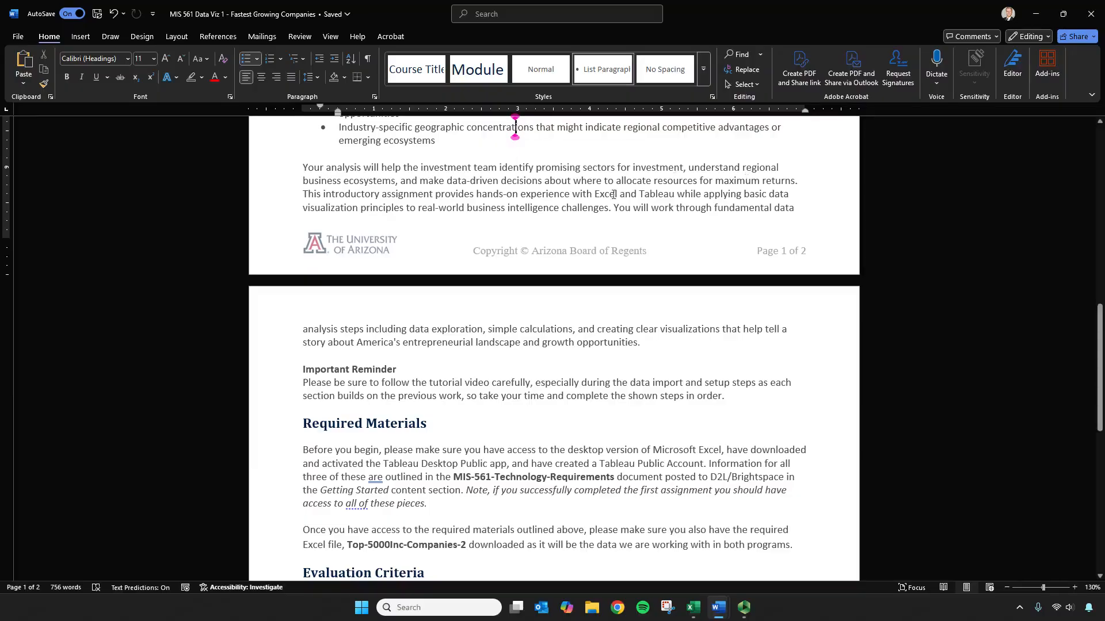
# - Highlight the mentions of Excel and Tableau in the closing paragraph of the Assignment Overview
pyautogui.moveTo(622, 194); pyautogui.dragTo(598, 195)
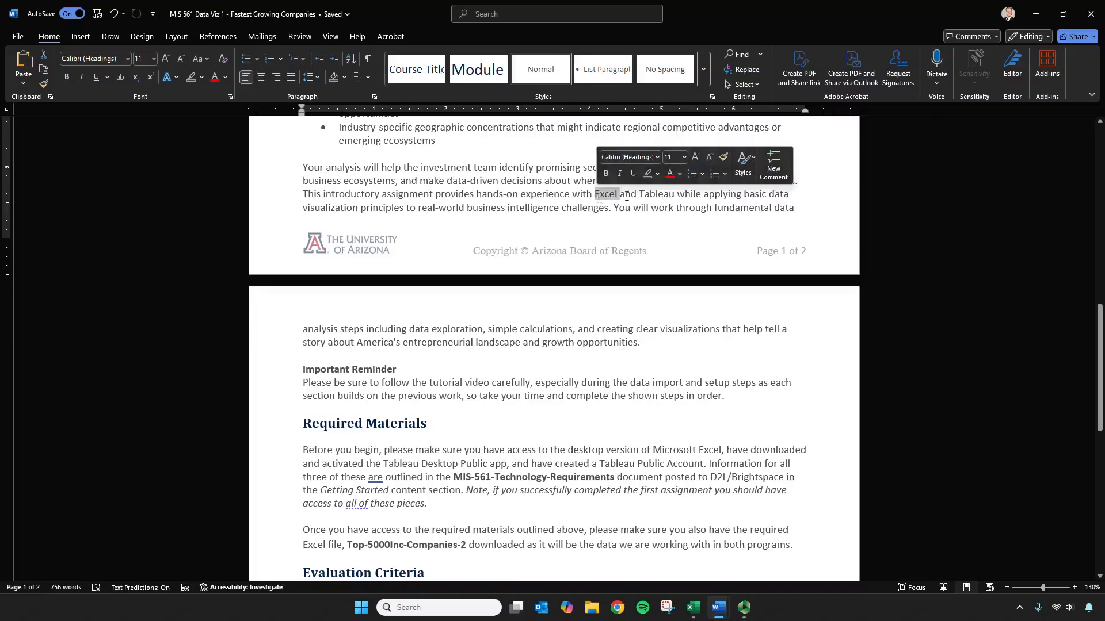
pyautogui.click(641, 199)
pyautogui.moveTo(641, 197); pyautogui.dragTo(675, 196)
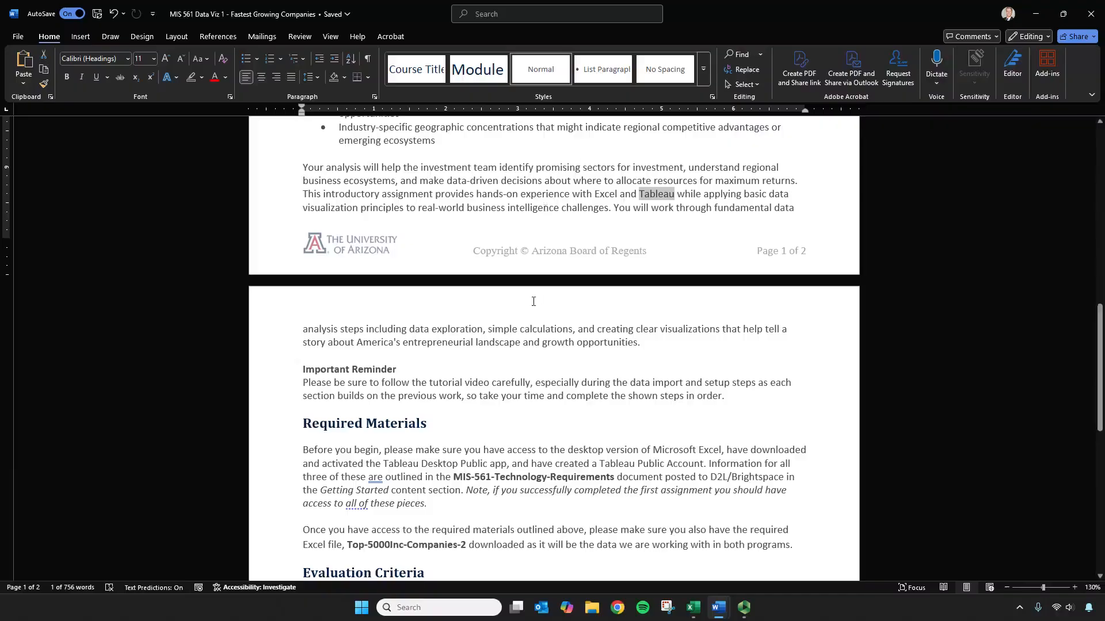
# - Review the first Required Materials paragraph and briefly bring up the Top-5000Inc-Companies-2 workbook in Excel
pyautogui.scroll(-3, 468, 306)
pyautogui.scroll(-1, 468, 306)
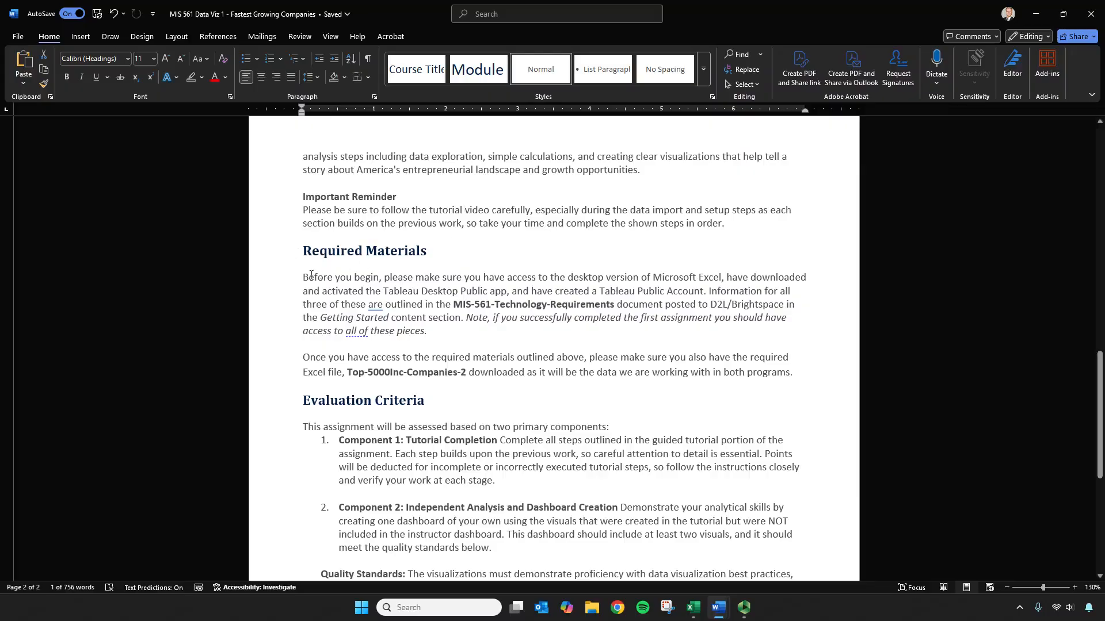
pyautogui.moveTo(304, 278); pyautogui.dragTo(668, 331)
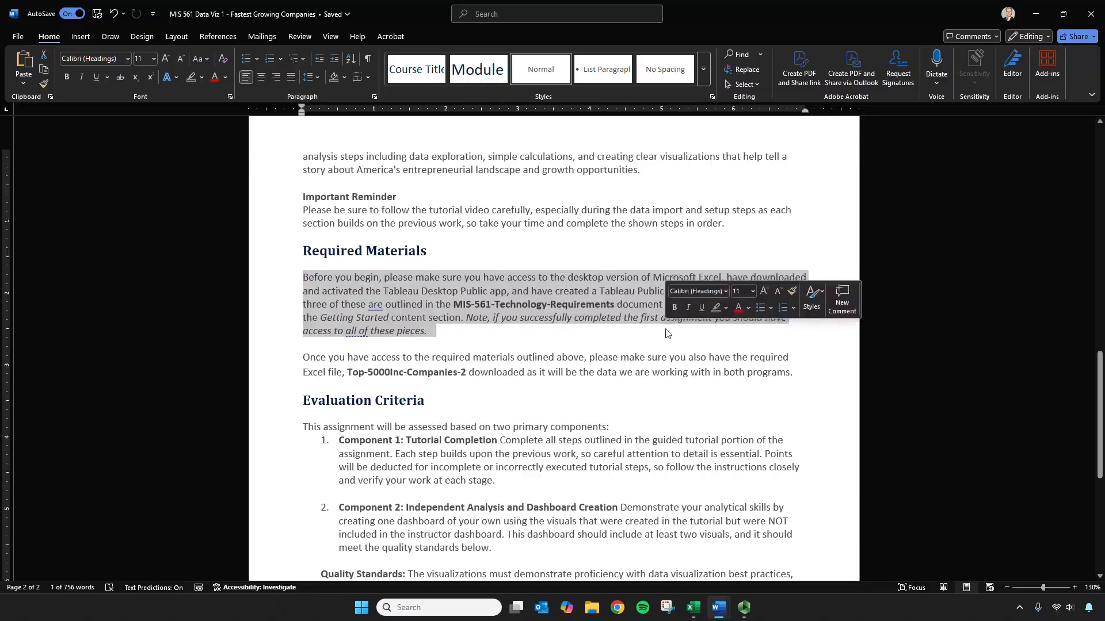
pyautogui.click(488, 339)
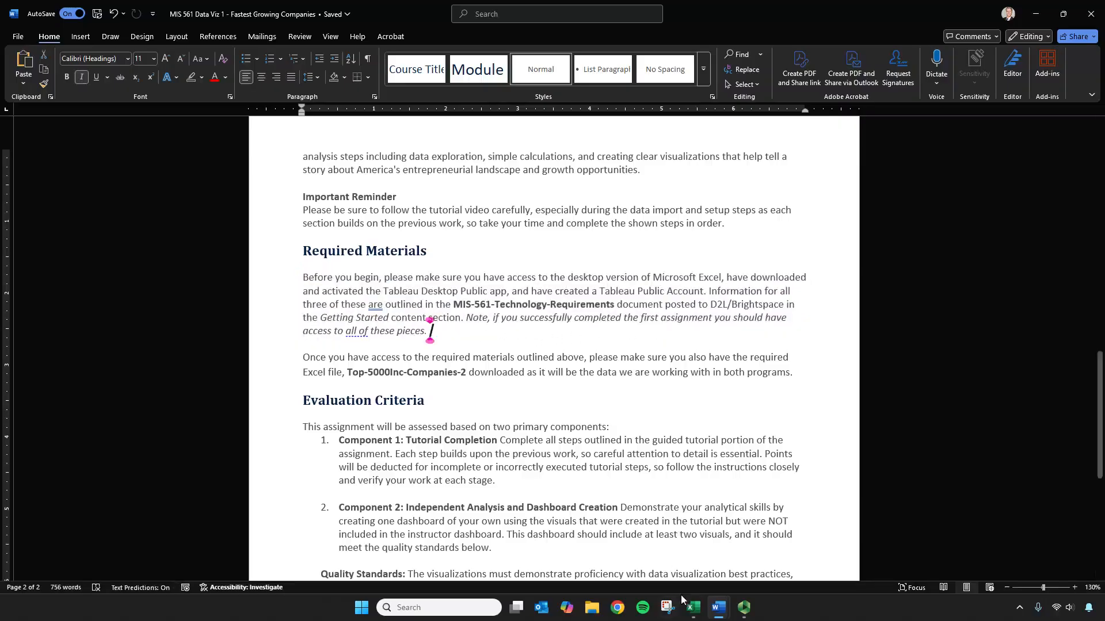
pyautogui.click(695, 612)
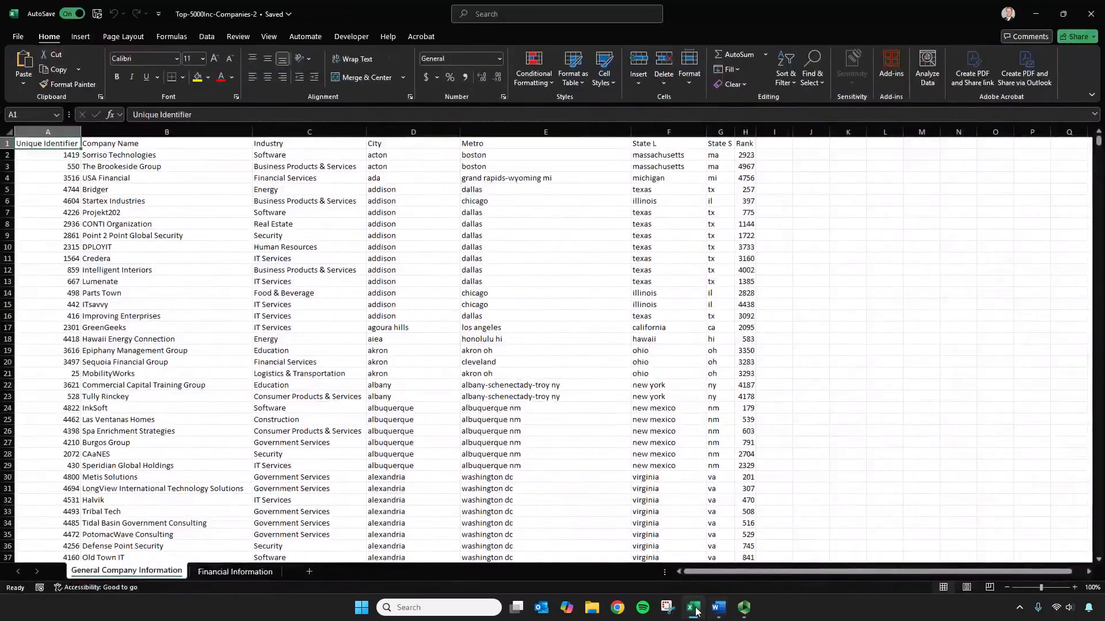
pyautogui.click(695, 611)
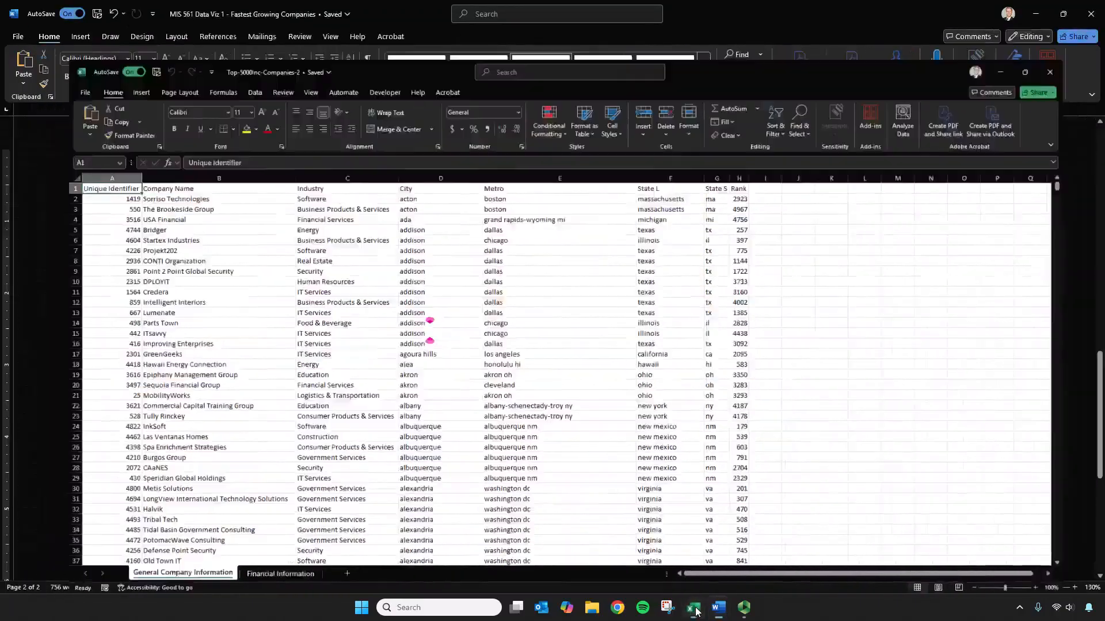
# - Launch Tableau Public 2025.2 from the desktop and schedule its maintenance update to download and install on quitting
pyautogui.click(1036, 13)
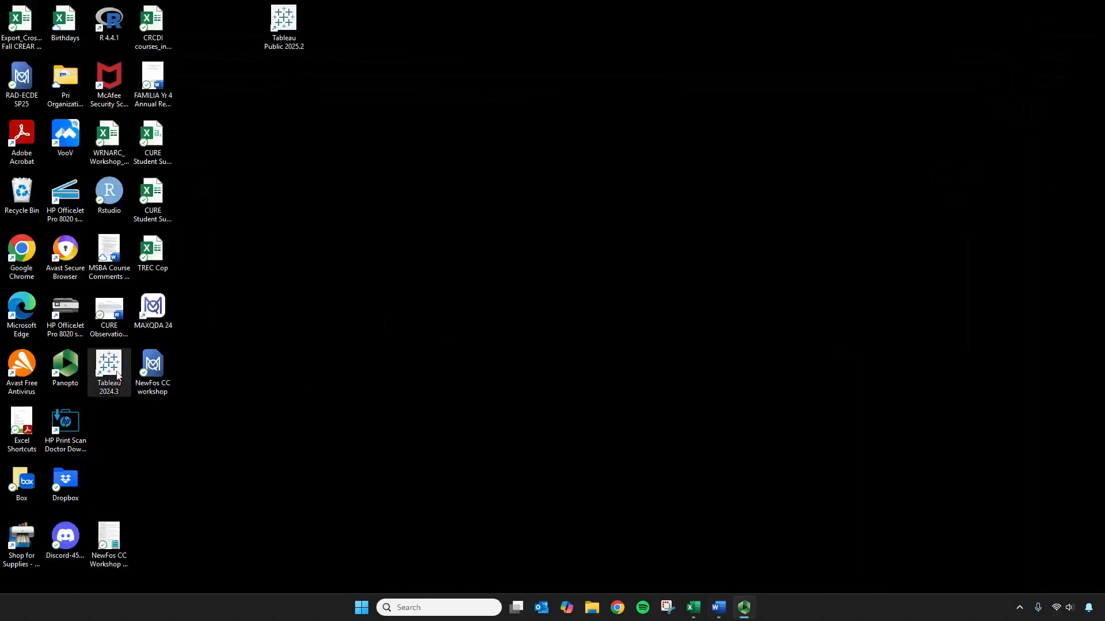
pyautogui.doubleClick(283, 7)
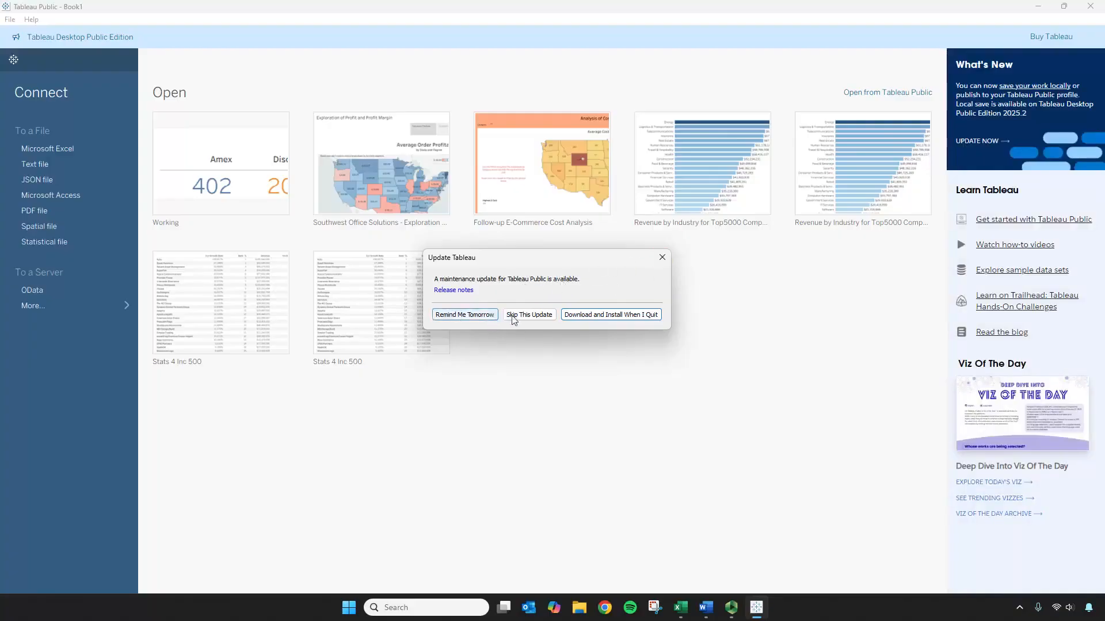
pyautogui.click(633, 314)
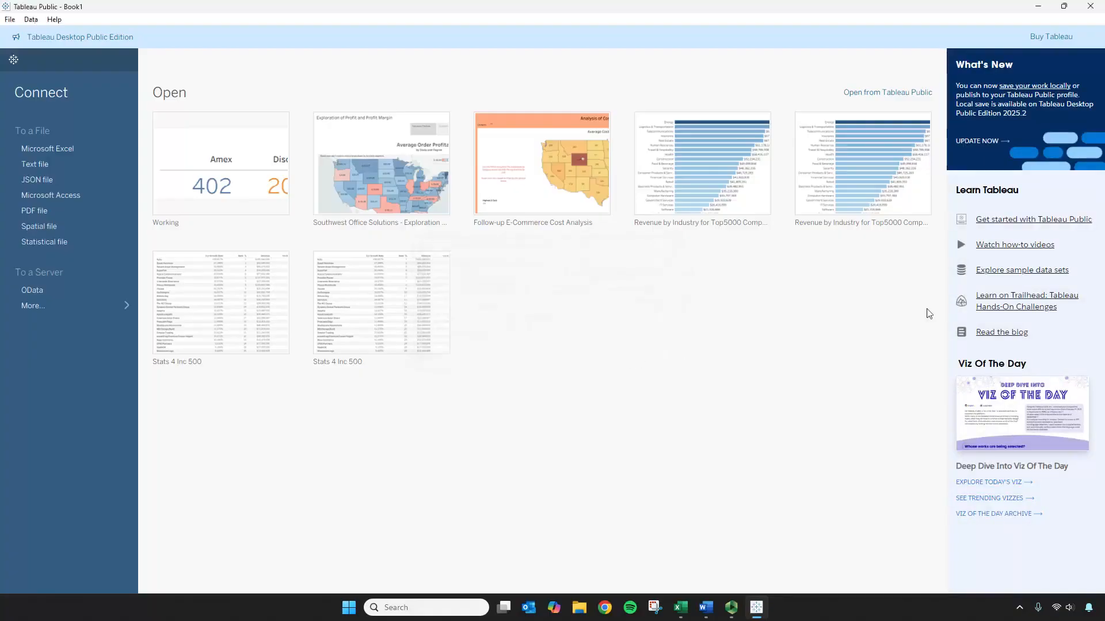
pyautogui.click(1037, 8)
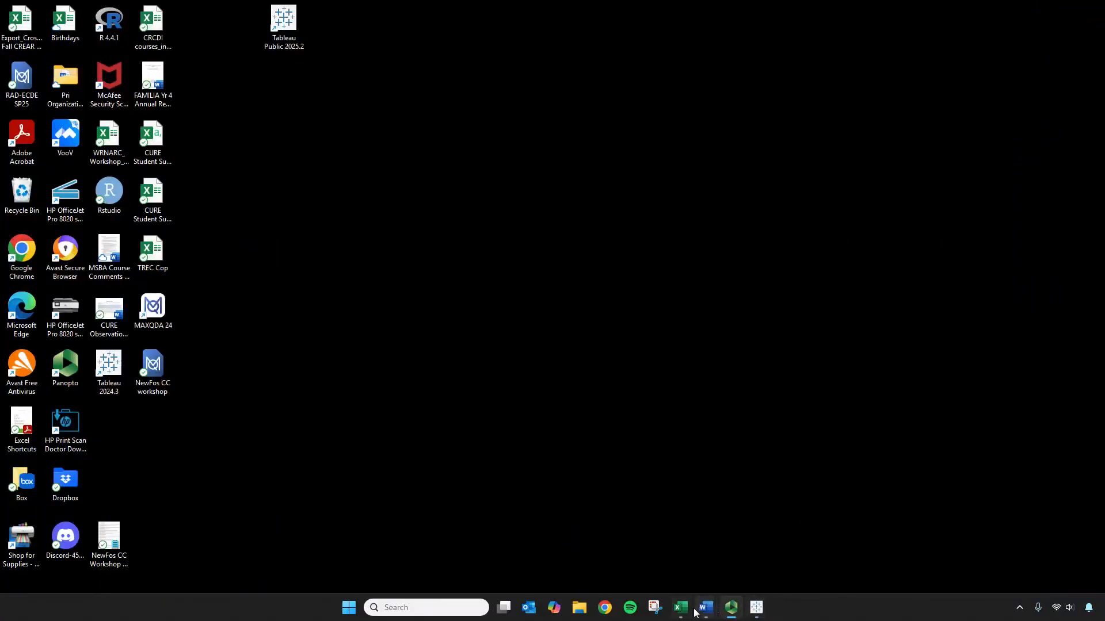
# - Return to the MIS 561 Data Viz 1 document in Word and check the required Top-5000Inc-Companies-2 file against the open Excel workbook
pyautogui.moveTo(705, 608)
pyautogui.moveTo(735, 569)
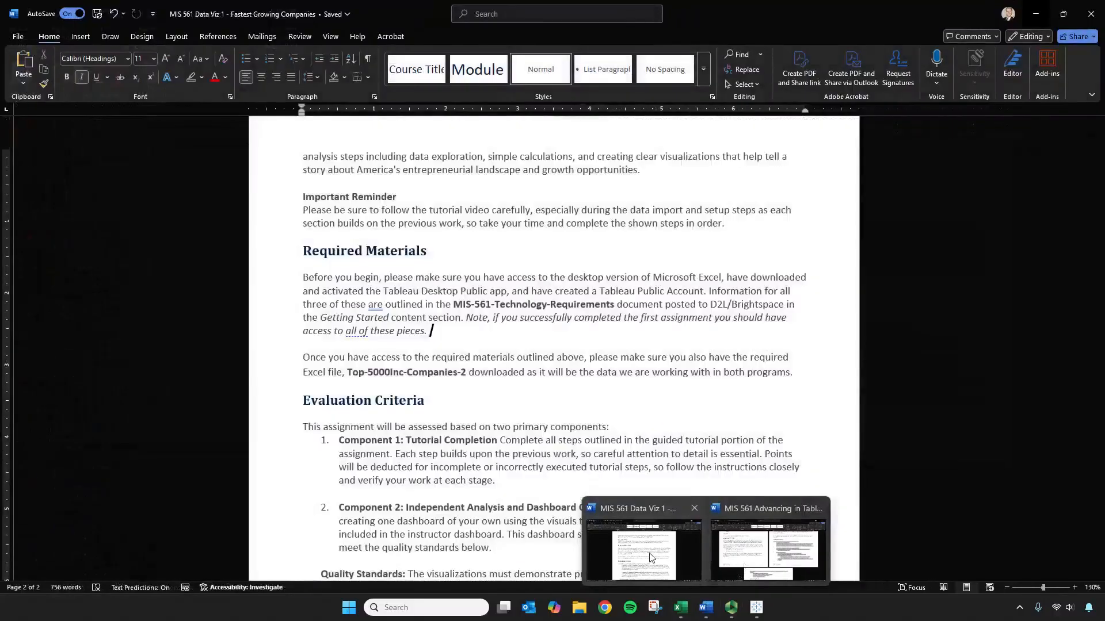
pyautogui.click(685, 555)
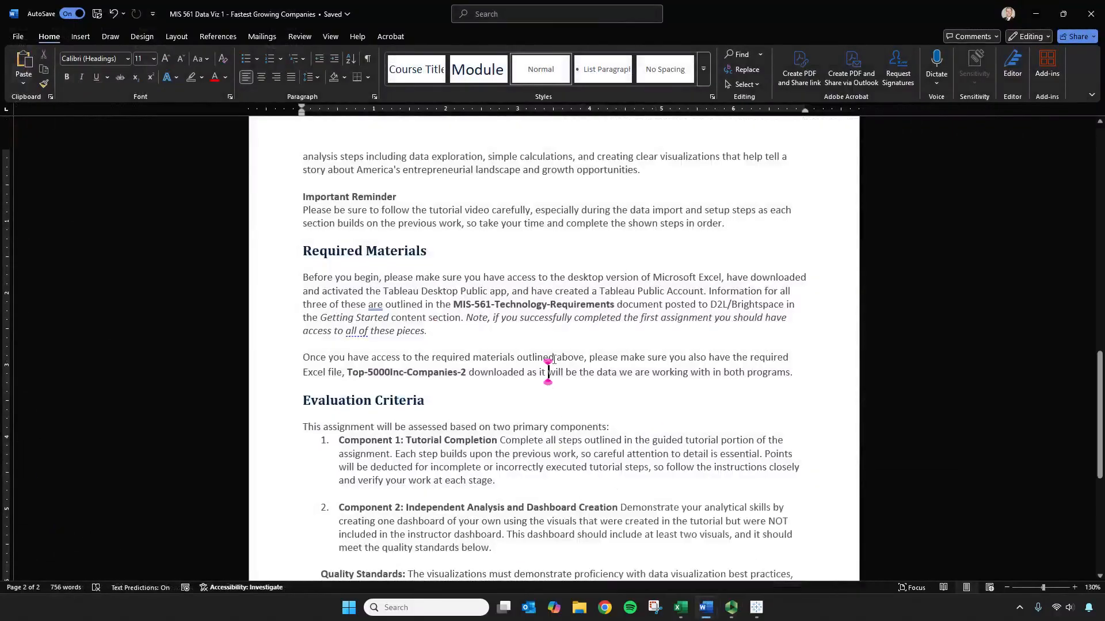
pyautogui.scroll(-3, 538, 332)
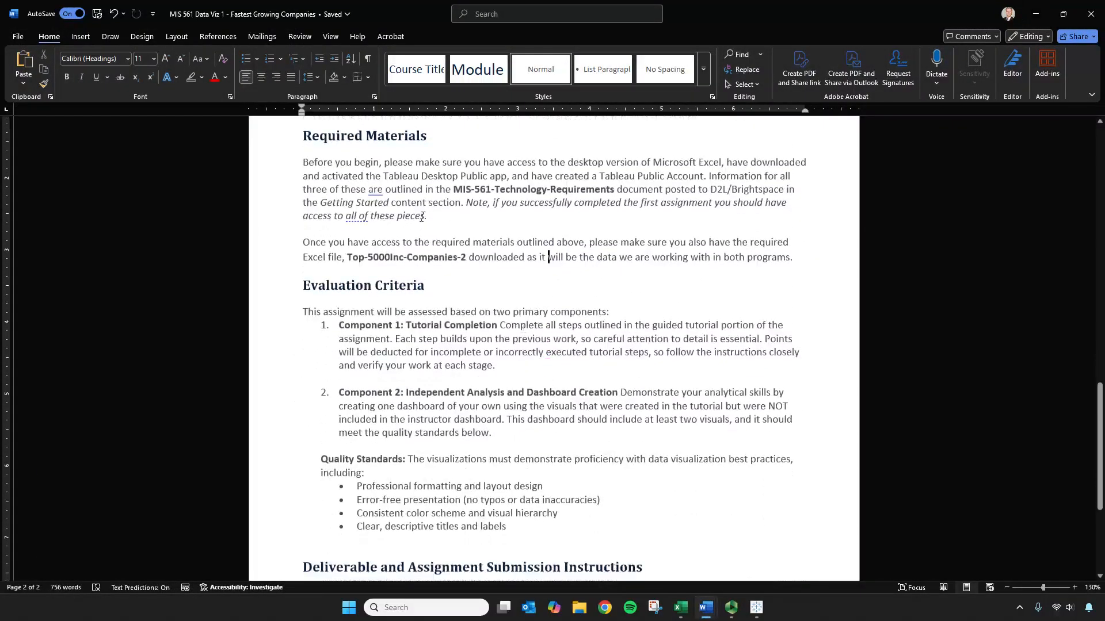
pyautogui.click(681, 607)
pyautogui.click(680, 613)
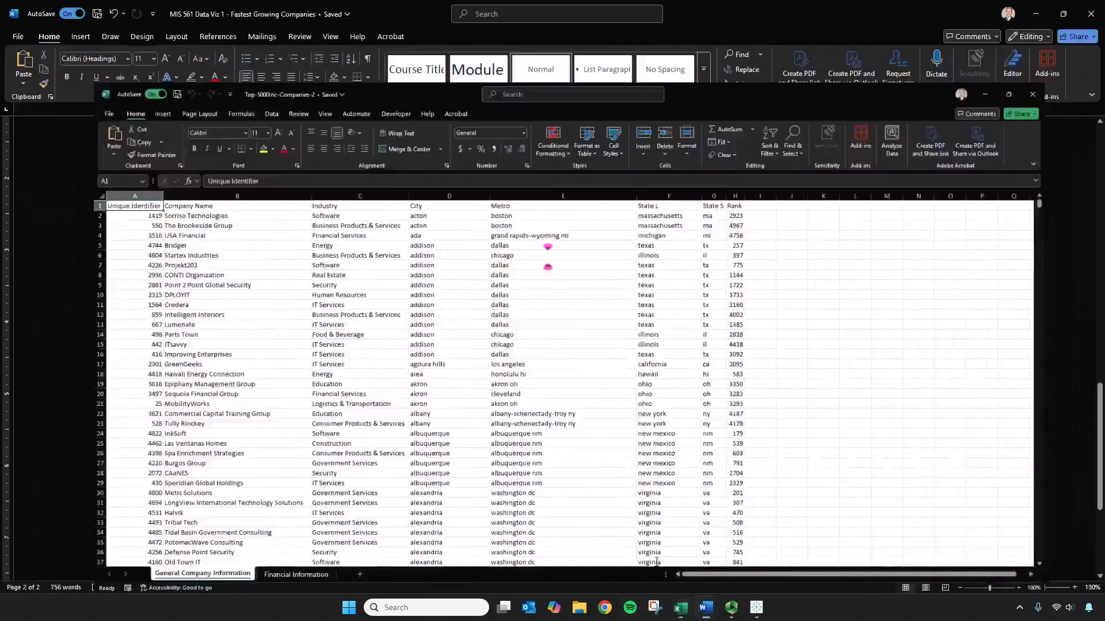
# - Review Component 1 and Component 2 in the Evaluation Criteria section
pyautogui.scroll(-4, 392, 323)
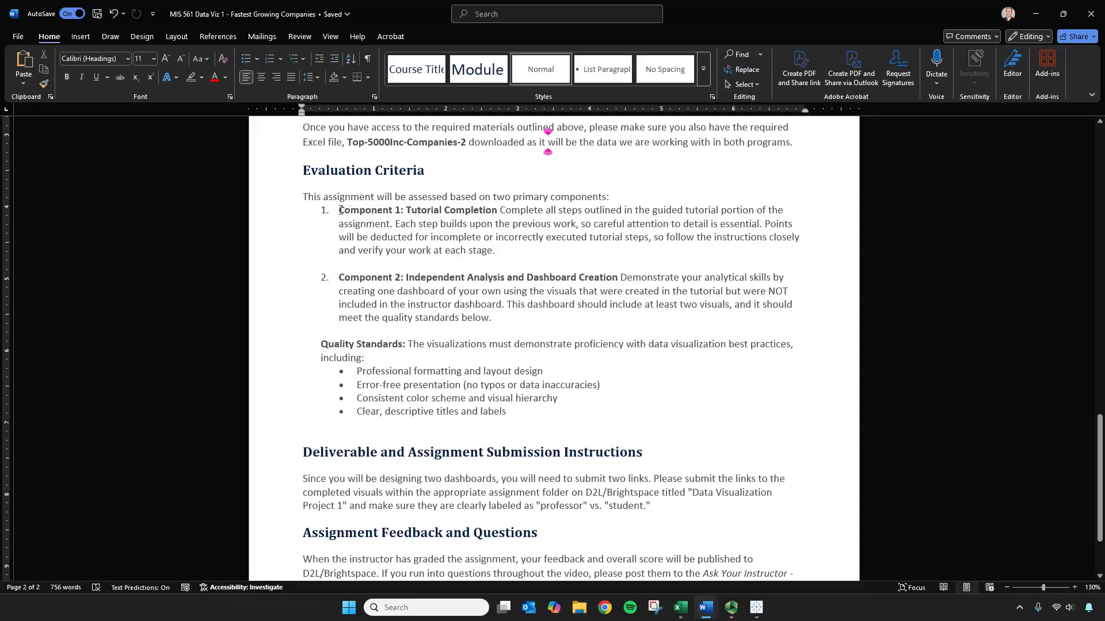
pyautogui.moveTo(340, 210); pyautogui.dragTo(481, 212)
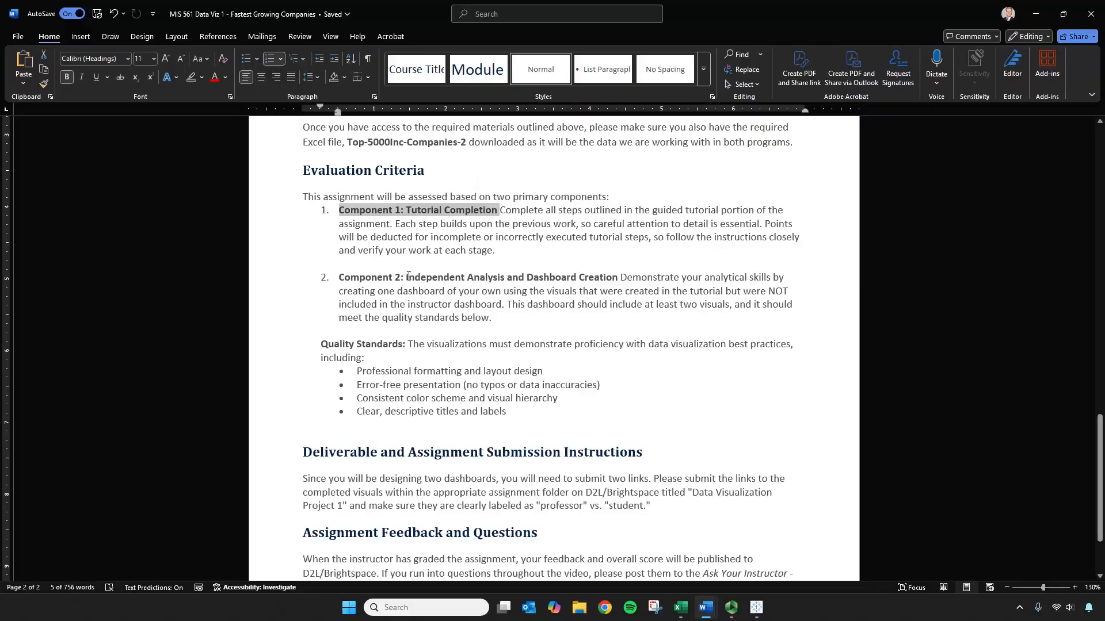
pyautogui.click(619, 278)
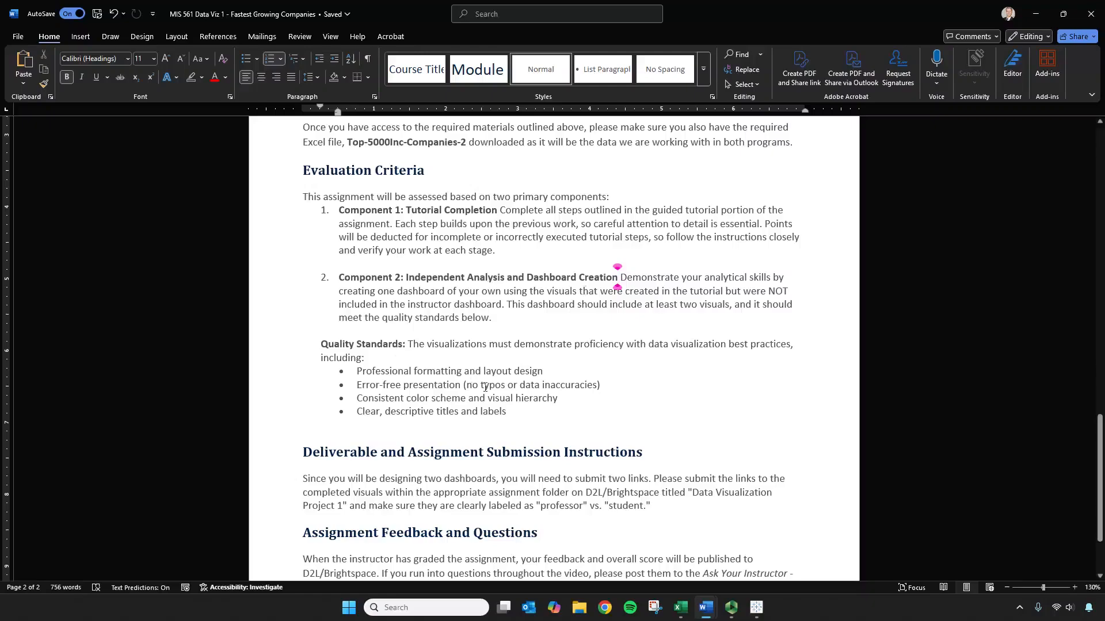
# - Delete the extra blank line between the Quality Standards bullets and the Deliverable and Assignment Submission Instructions heading
pyautogui.click(458, 427)
pyautogui.press('BackSpace')
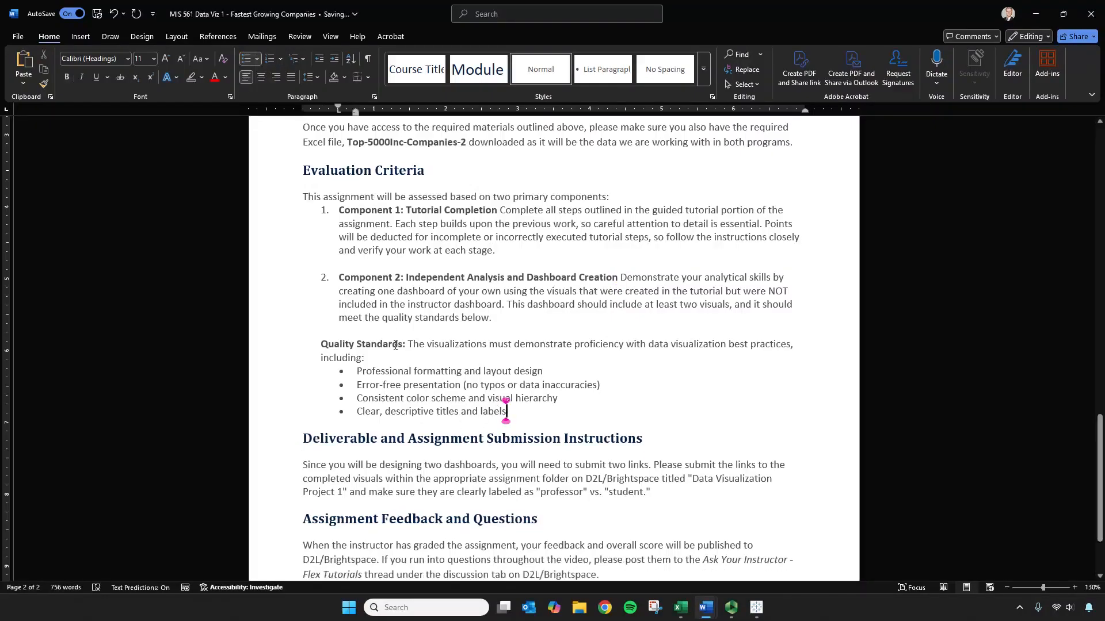
# - Review the Quality Standards bullets on formatting, error-free presentation and consistent color scheme
pyautogui.moveTo(541, 377); pyautogui.dragTo(356, 373)
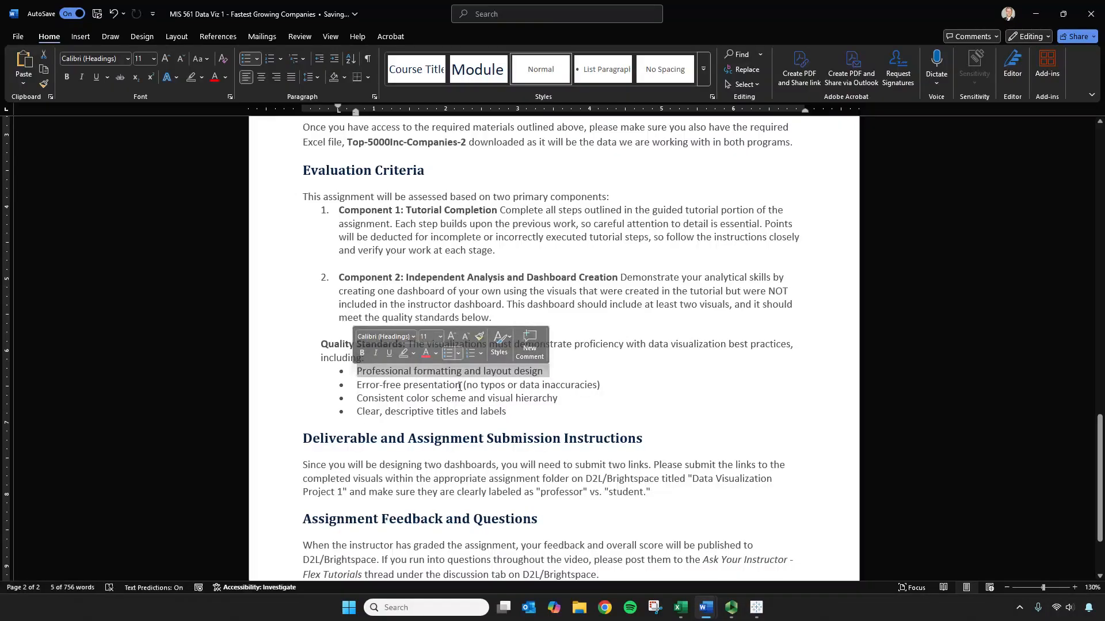
pyautogui.moveTo(601, 385); pyautogui.dragTo(357, 384)
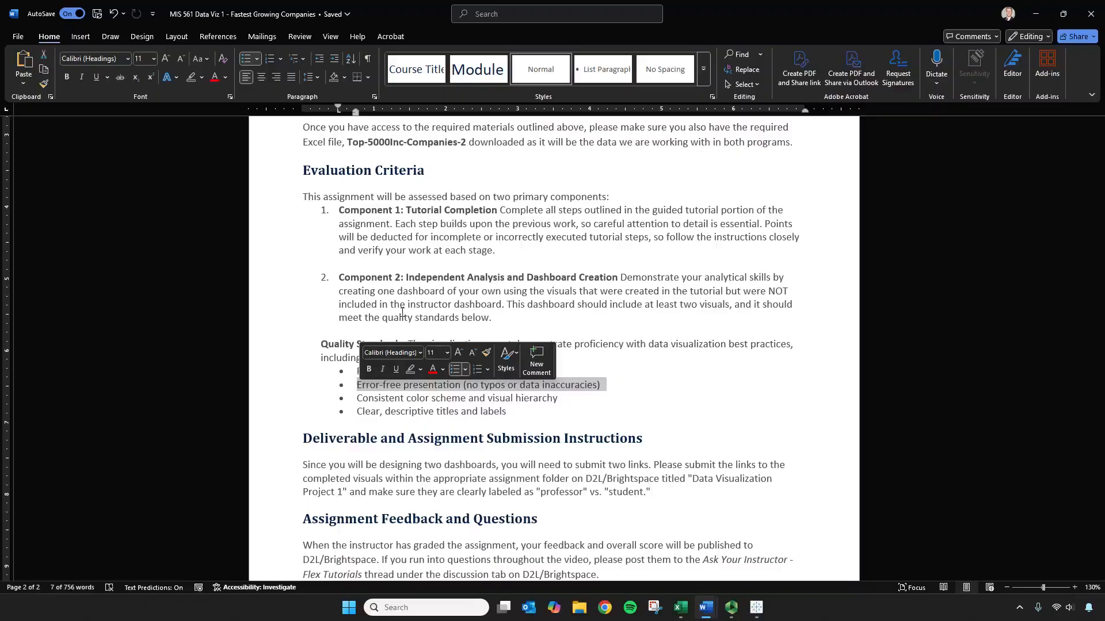
pyautogui.click(467, 399)
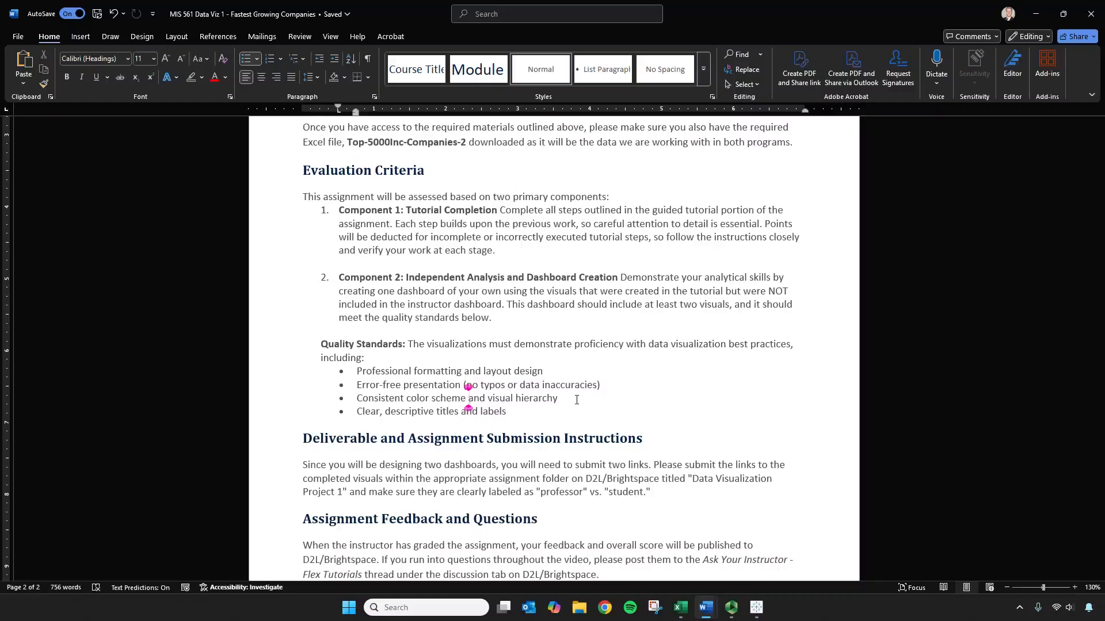
# - Bold the folder title Data Visualization Project 1 in the Deliverable and Assignment Submission Instructions paragraph
pyautogui.click(409, 411)
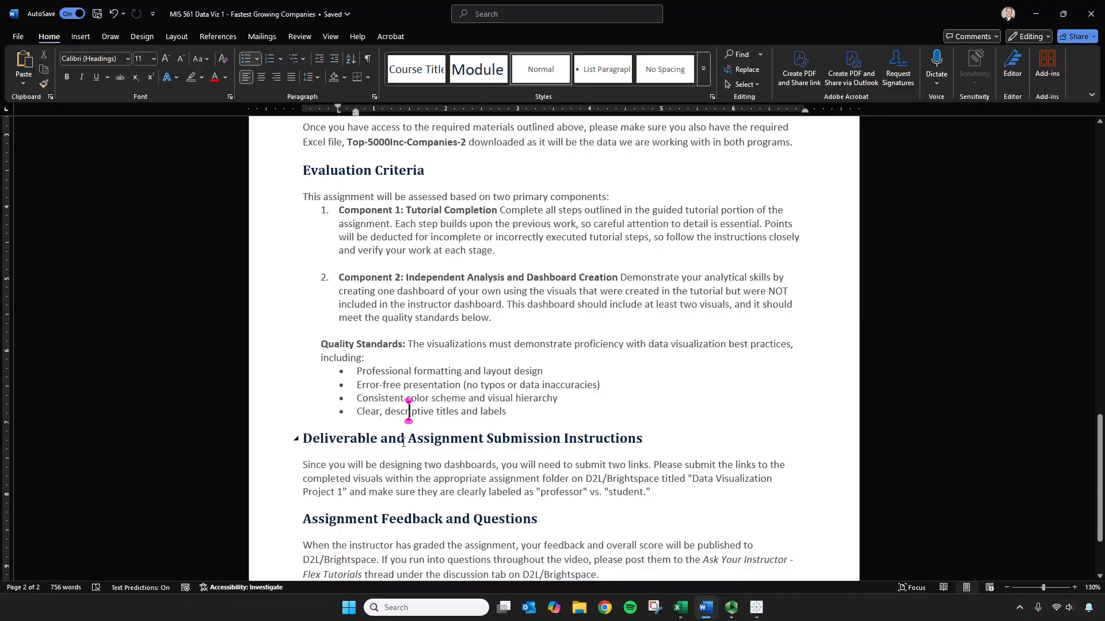
pyautogui.scroll(-3, 406, 441)
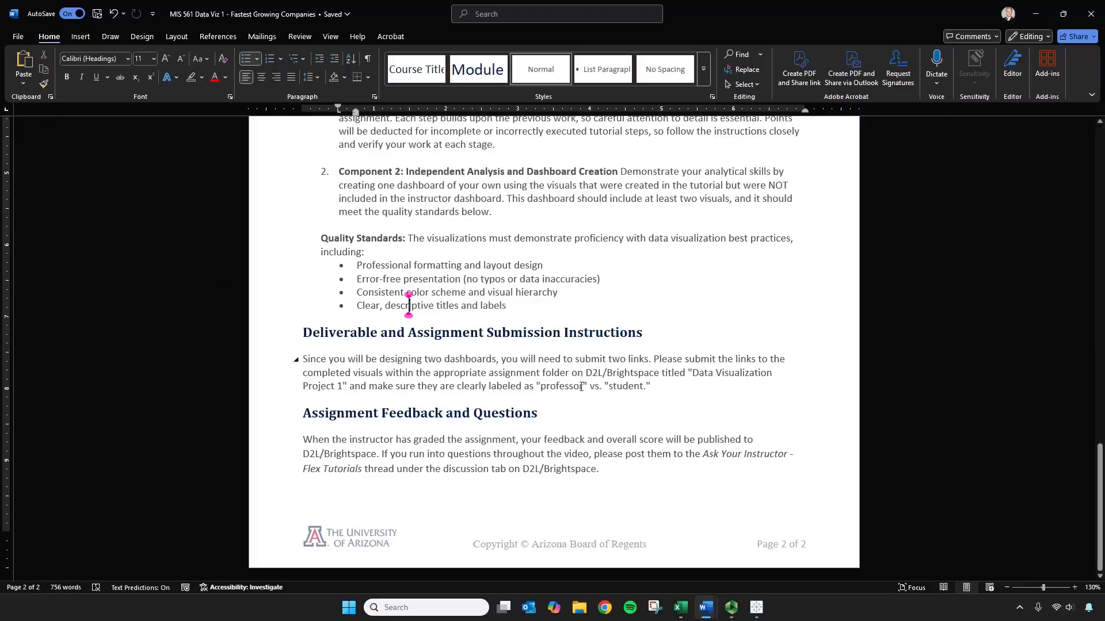
pyautogui.moveTo(691, 373); pyautogui.dragTo(347, 385)
pyautogui.hotkey('ctrl', 'b')
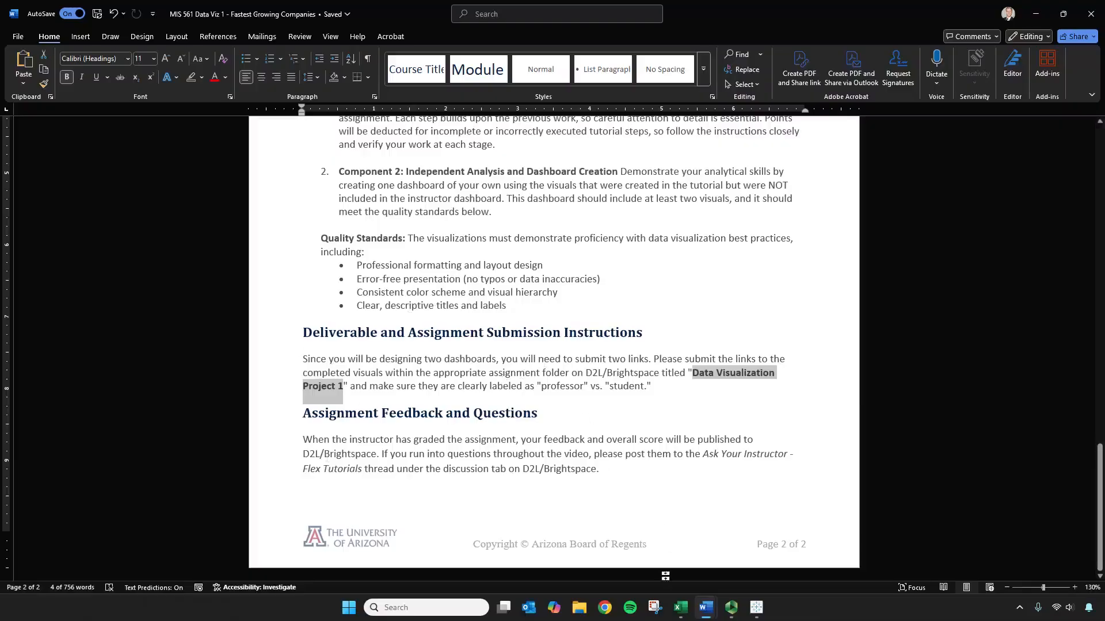
# - Switch to the Top-5000Inc-Companies-2-Record workbook in Excel and examine the Financial Information and General Company Information sheets
pyautogui.click(681, 609)
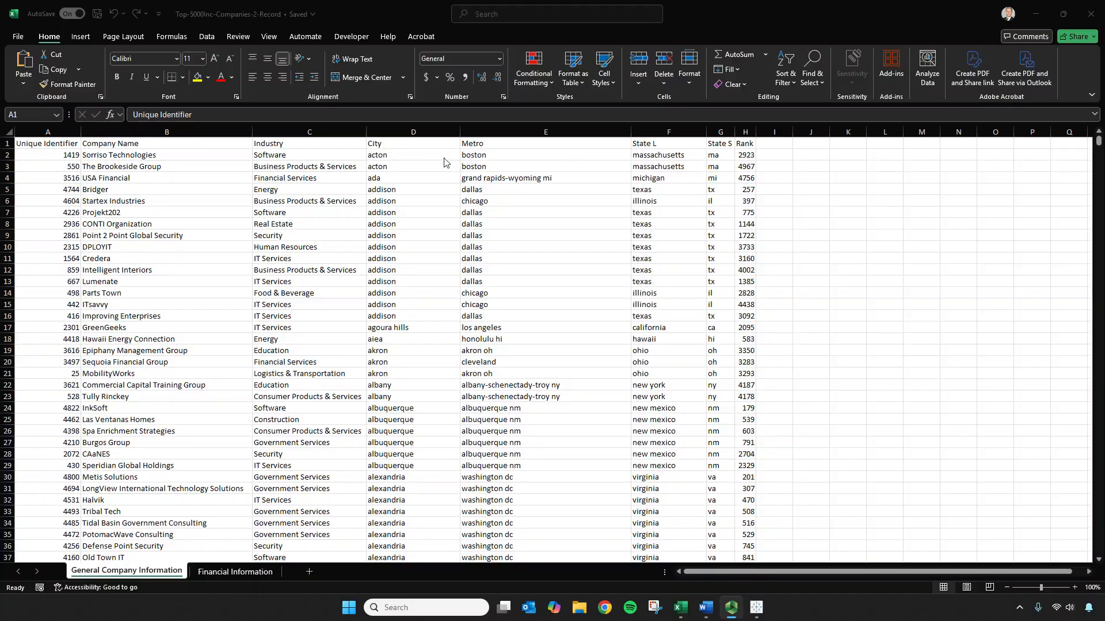
pyautogui.click(228, 577)
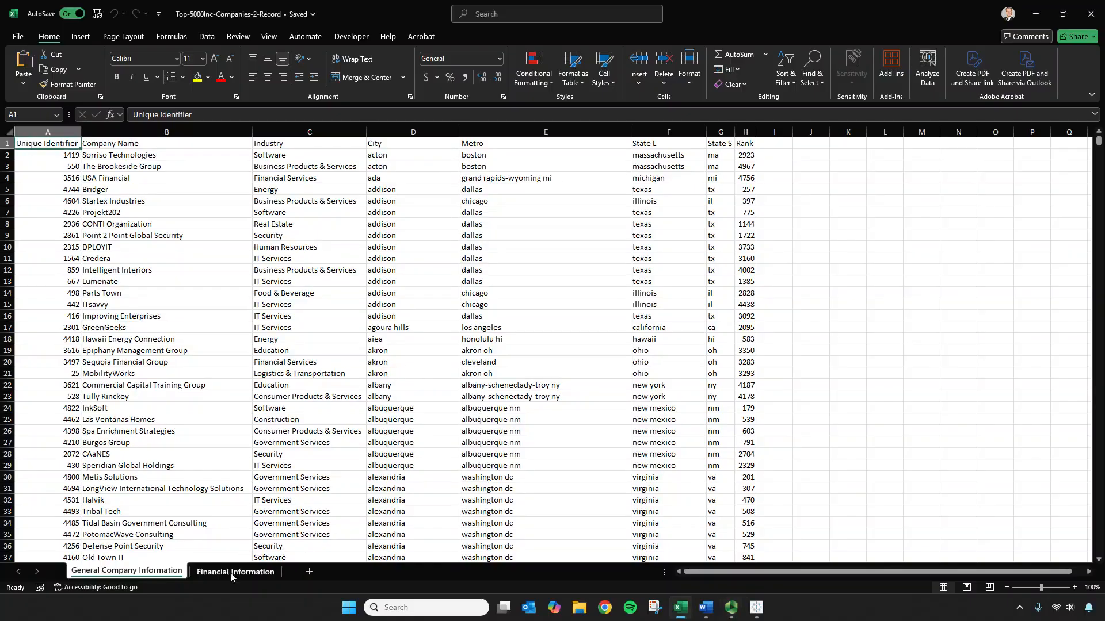
pyautogui.click(231, 572)
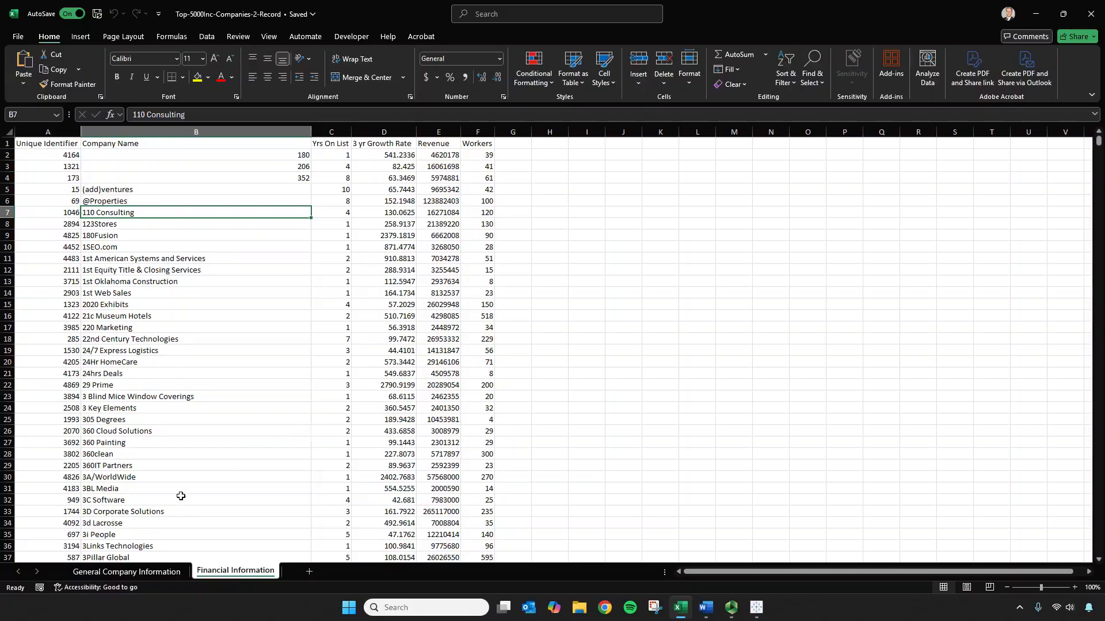
pyautogui.click(132, 572)
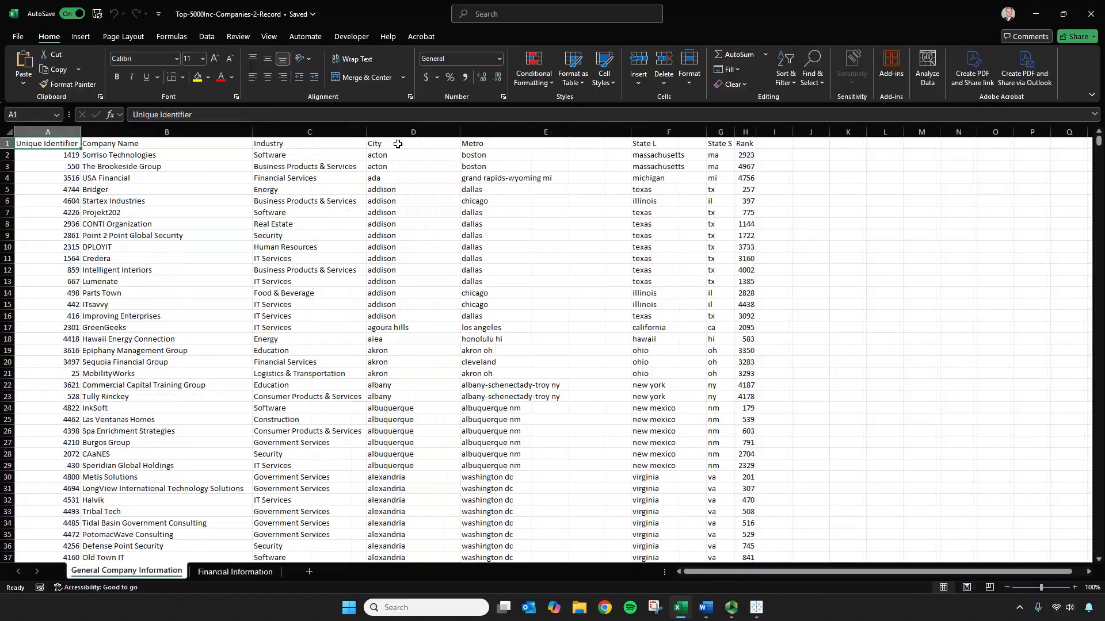
# - Copy the City, Metro, State L and State S headers from D1:G1 into the empty columns starting at I1
pyautogui.moveTo(391, 144); pyautogui.dragTo(728, 140)
pyautogui.hotkey('ctrl', 'c')
pyautogui.click(781, 145)
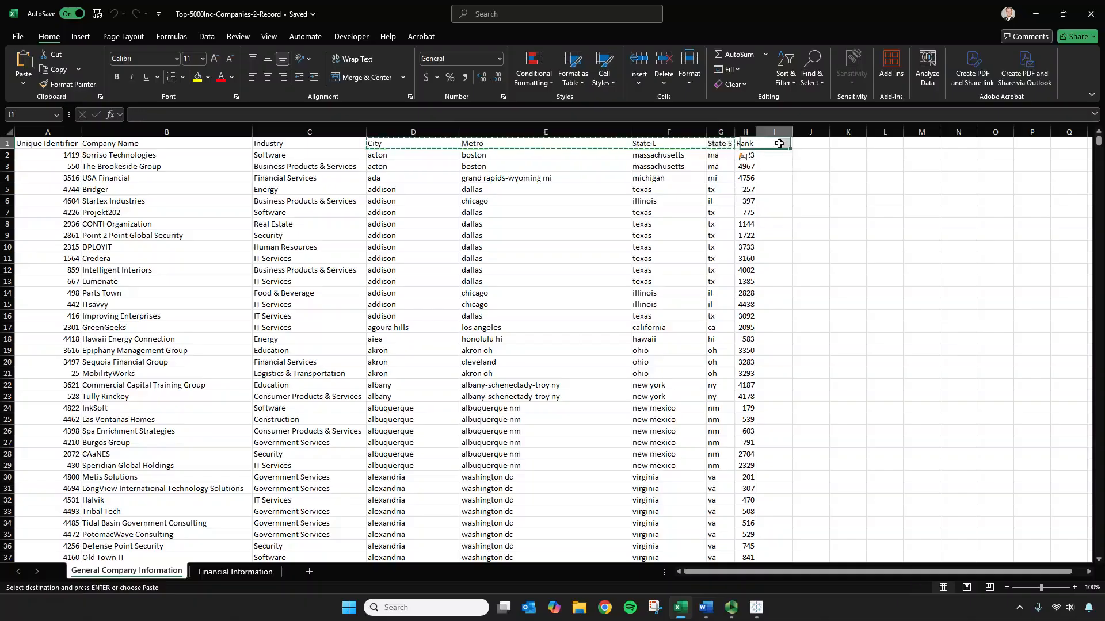
pyautogui.hotkey('ctrl', 'v')
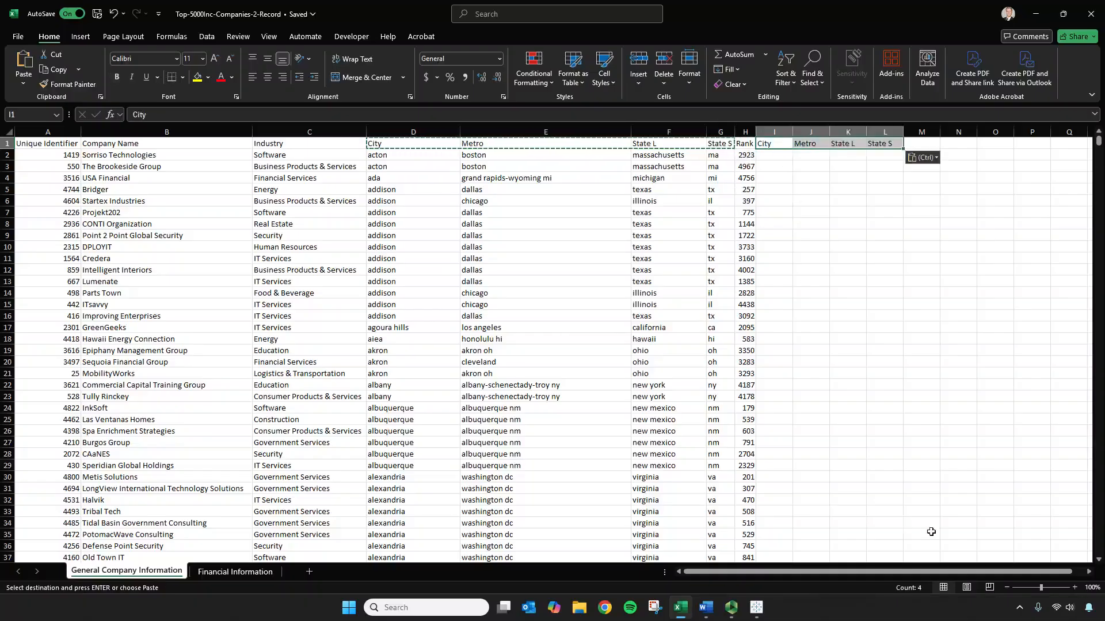
pyautogui.hscroll(1, 802, 231)
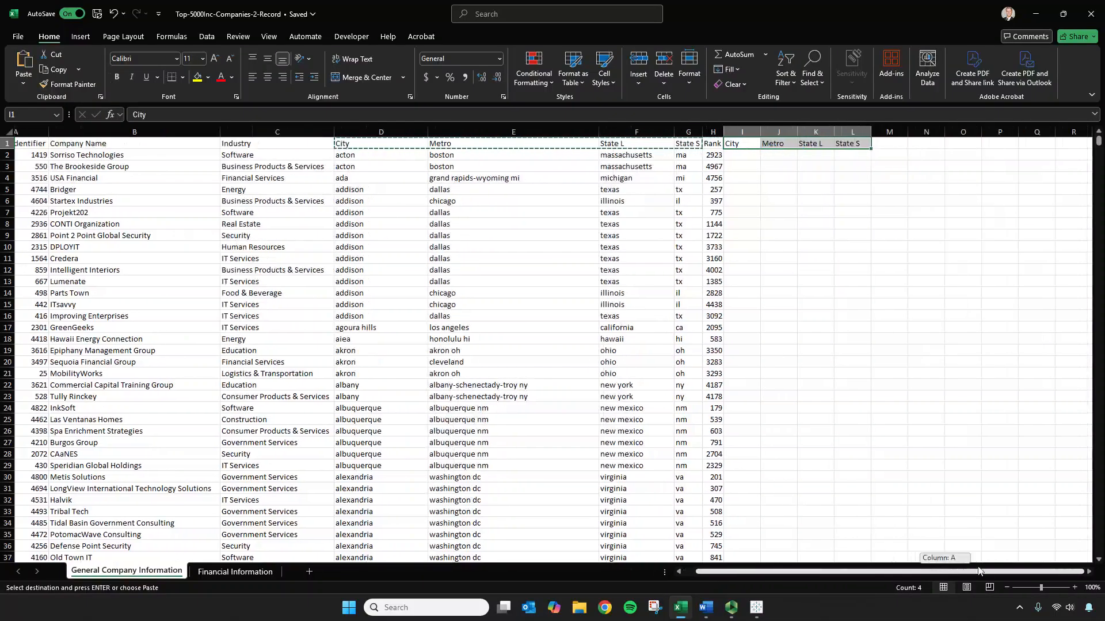
# - Enter the formula =PROPER(D2) in cell I2 under the copied City header
pyautogui.click(742, 158)
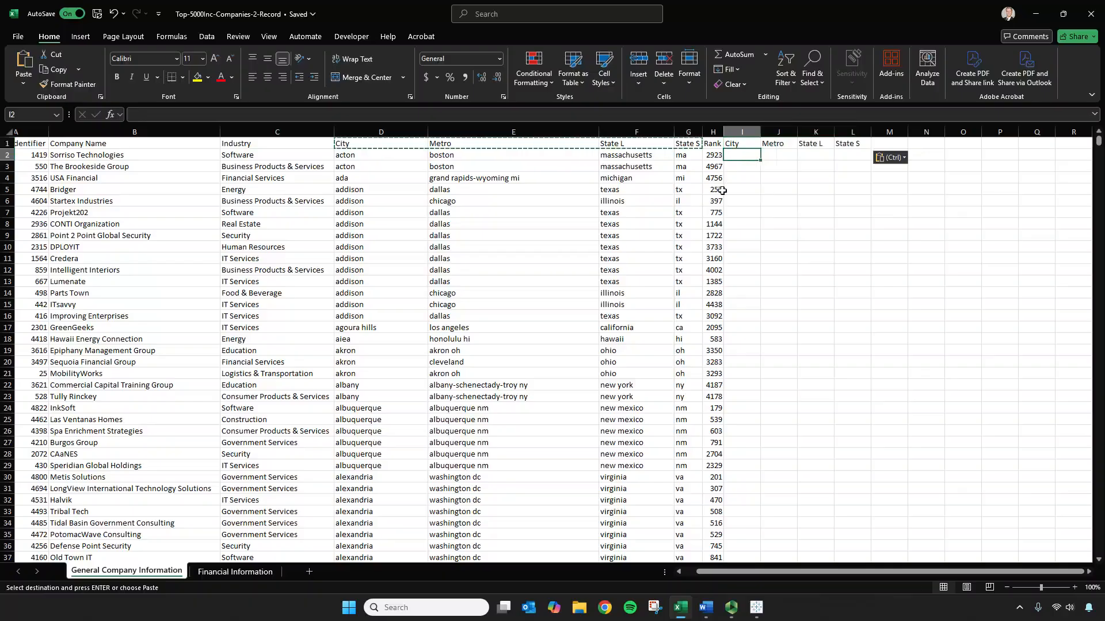
pyautogui.write('=prop')
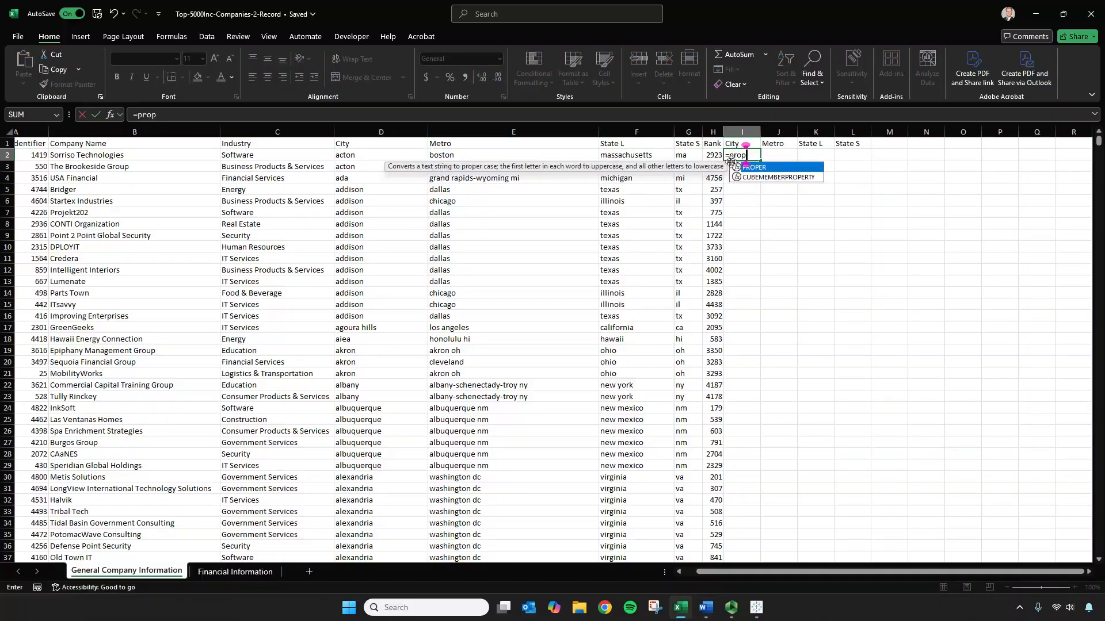
pyautogui.doubleClick(773, 168)
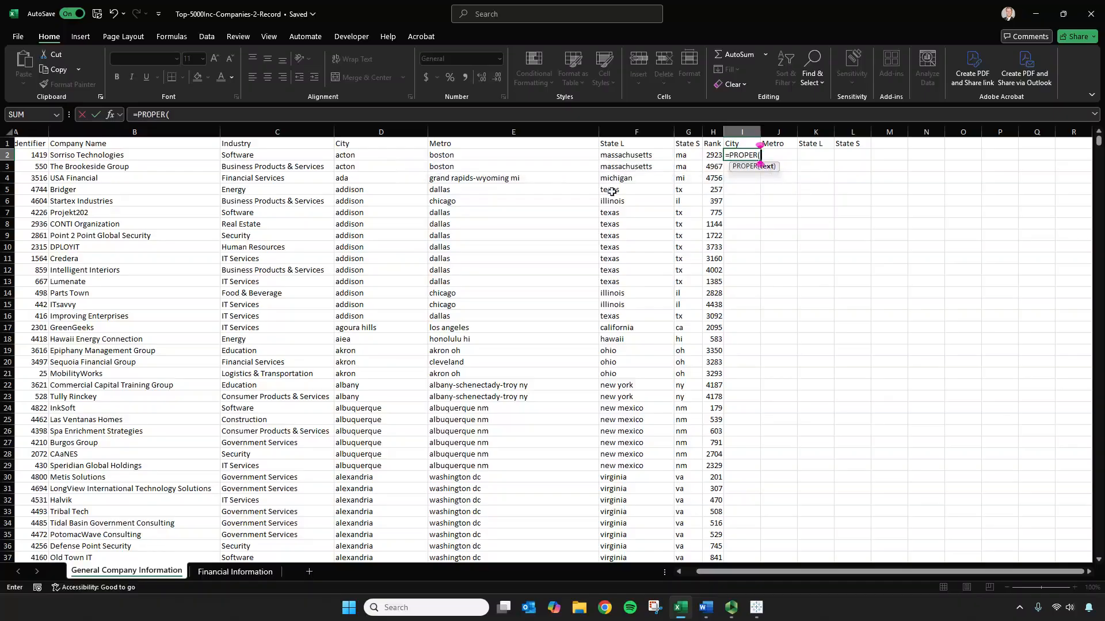
pyautogui.click(352, 156)
pyautogui.press('Return')
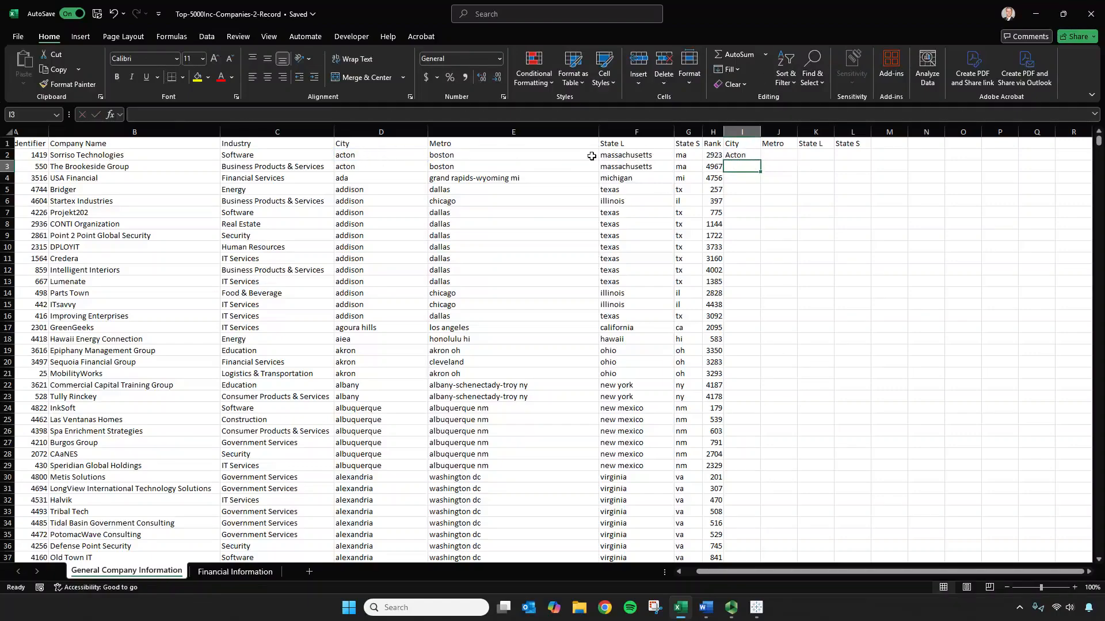
# - Fill the PROPER formula from I2 across to L2 and down through all the company rows
pyautogui.click(748, 155)
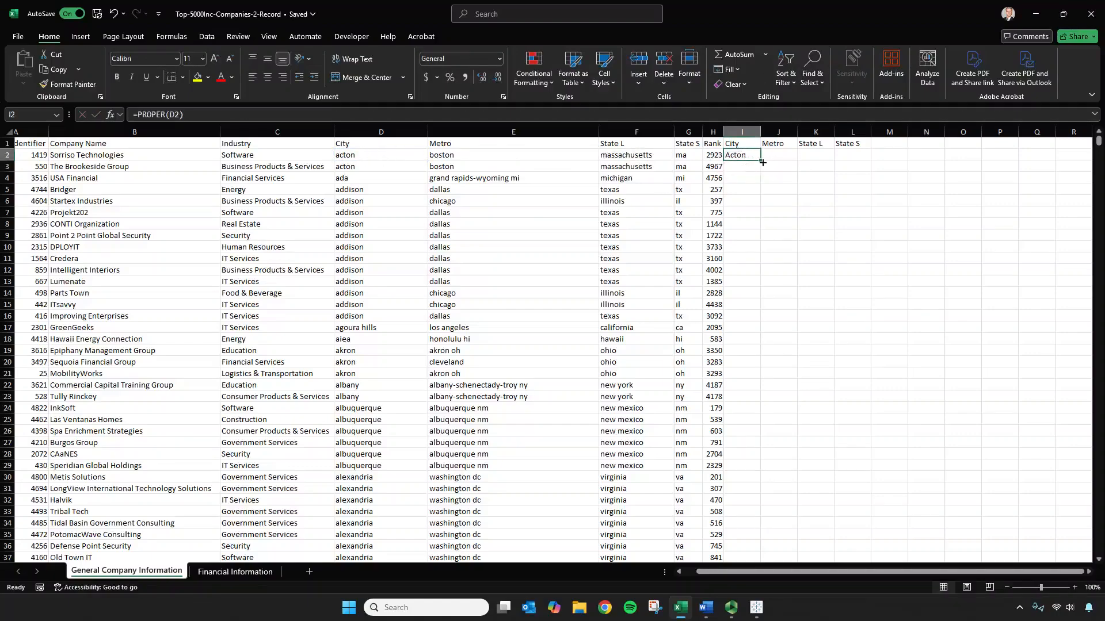
pyautogui.moveTo(761, 161); pyautogui.dragTo(870, 161)
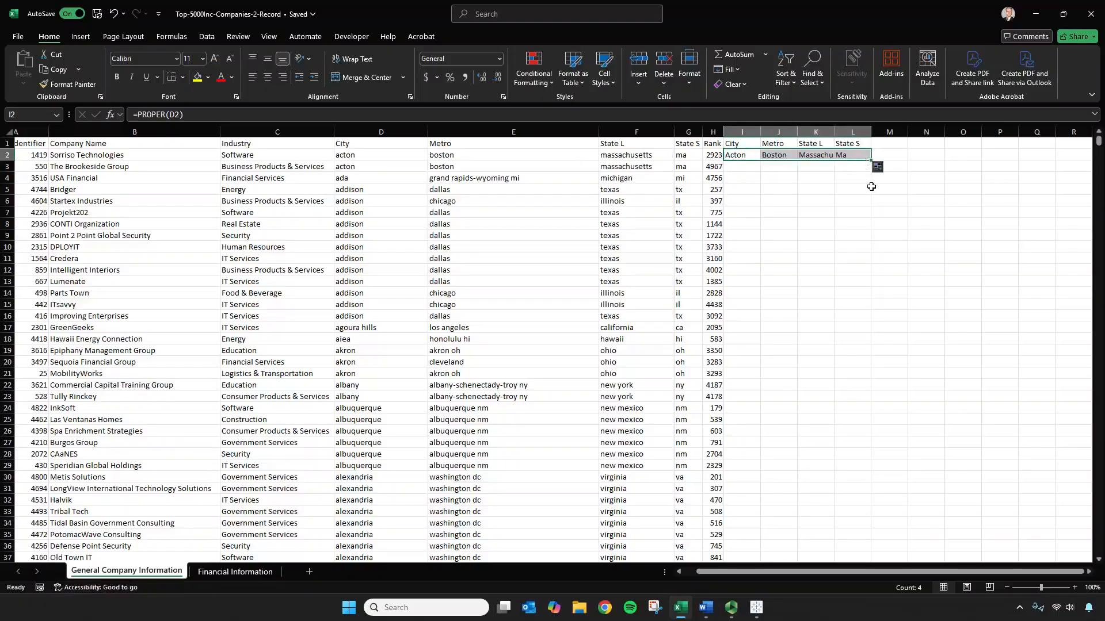
pyautogui.doubleClick(870, 160)
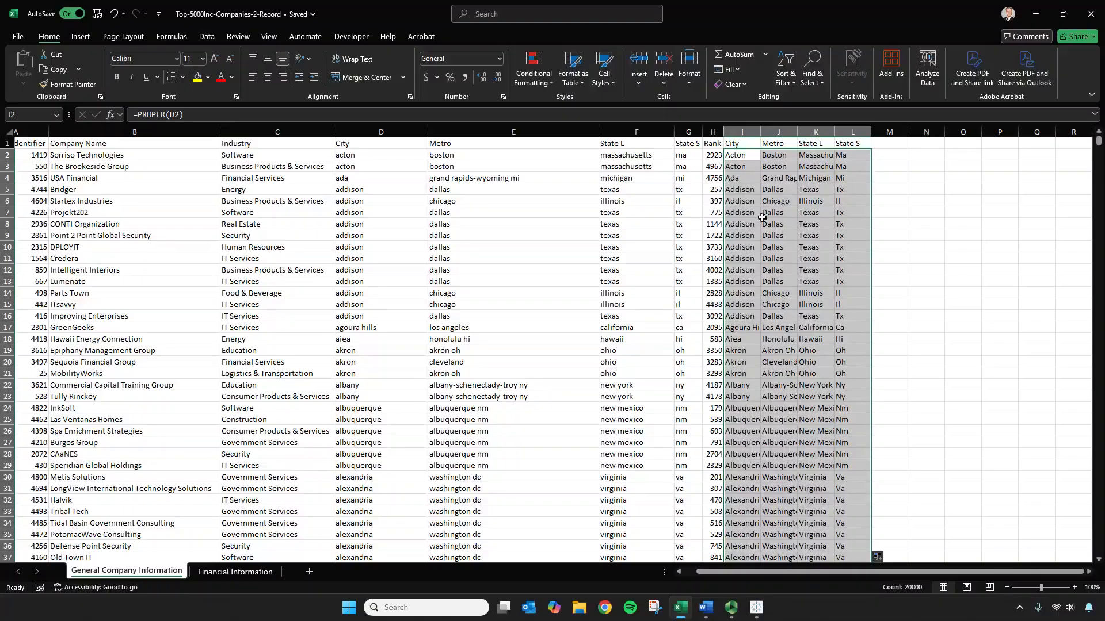
# - Widen column K to fit its state names and replace the formula in L2 with =UPPER(G2)
pyautogui.click(849, 155)
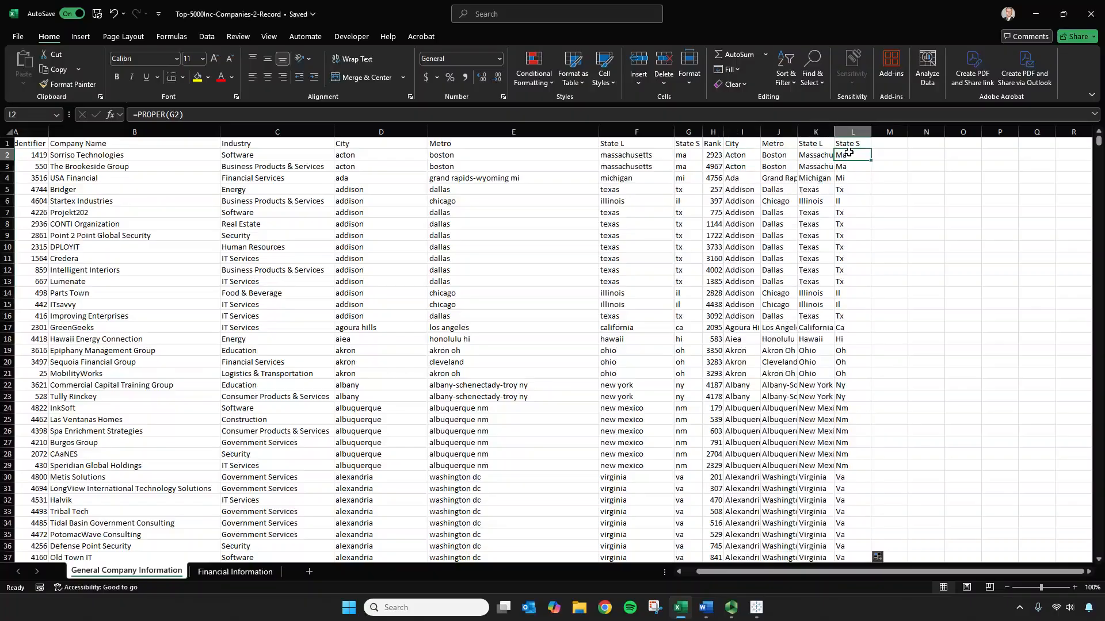
pyautogui.doubleClick(834, 131)
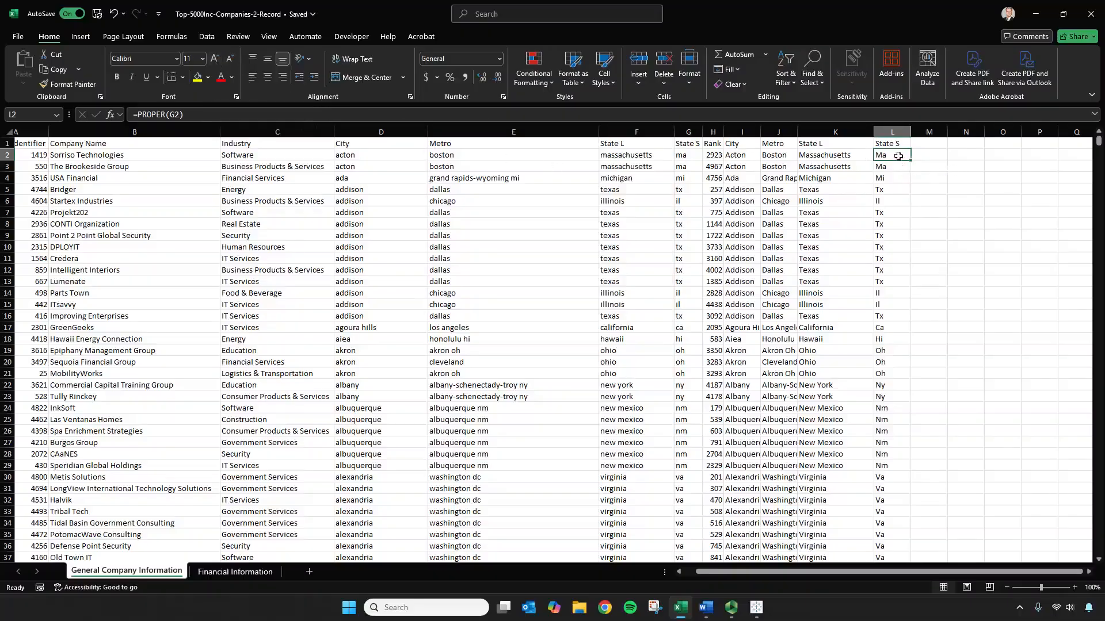
pyautogui.write('=c')
pyautogui.press('BackSpace')
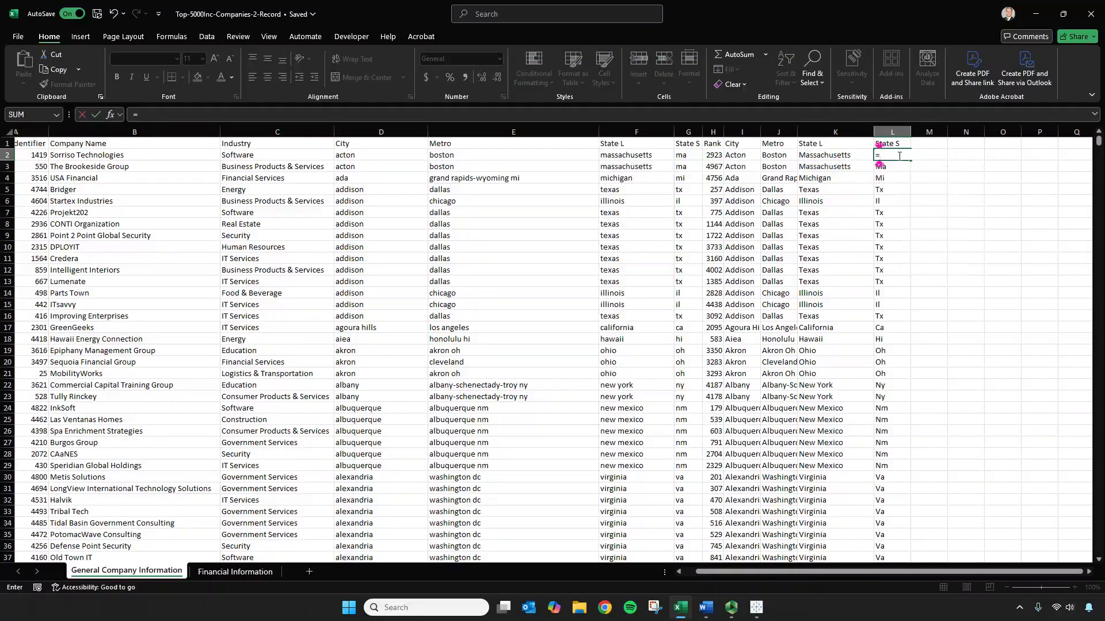
pyautogui.click(351, 114)
pyautogui.write('upp')
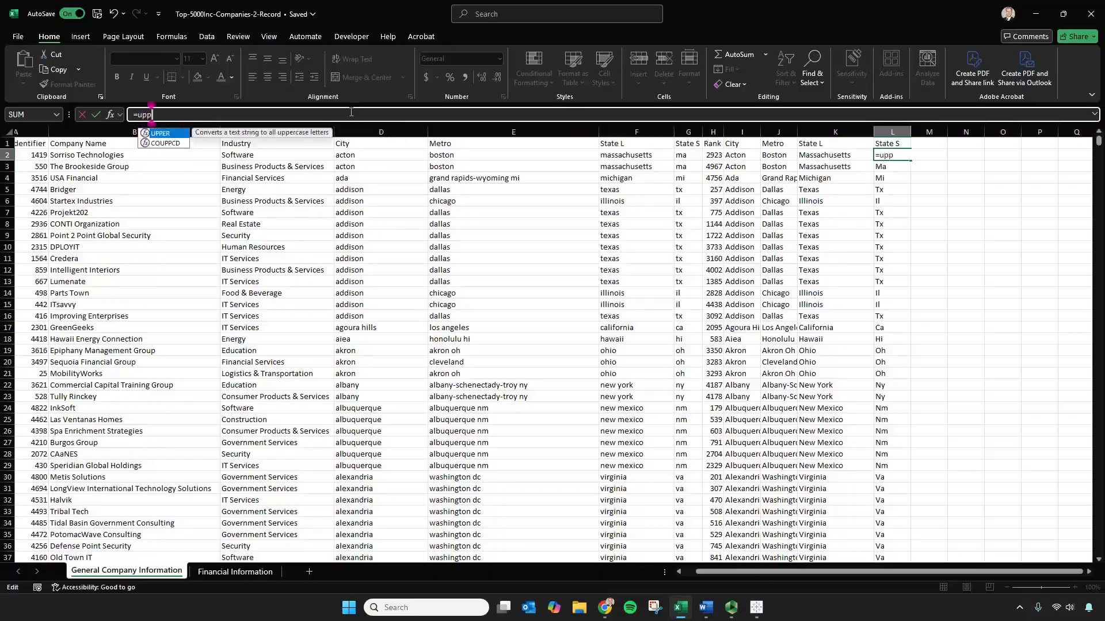
pyautogui.doubleClick(173, 134)
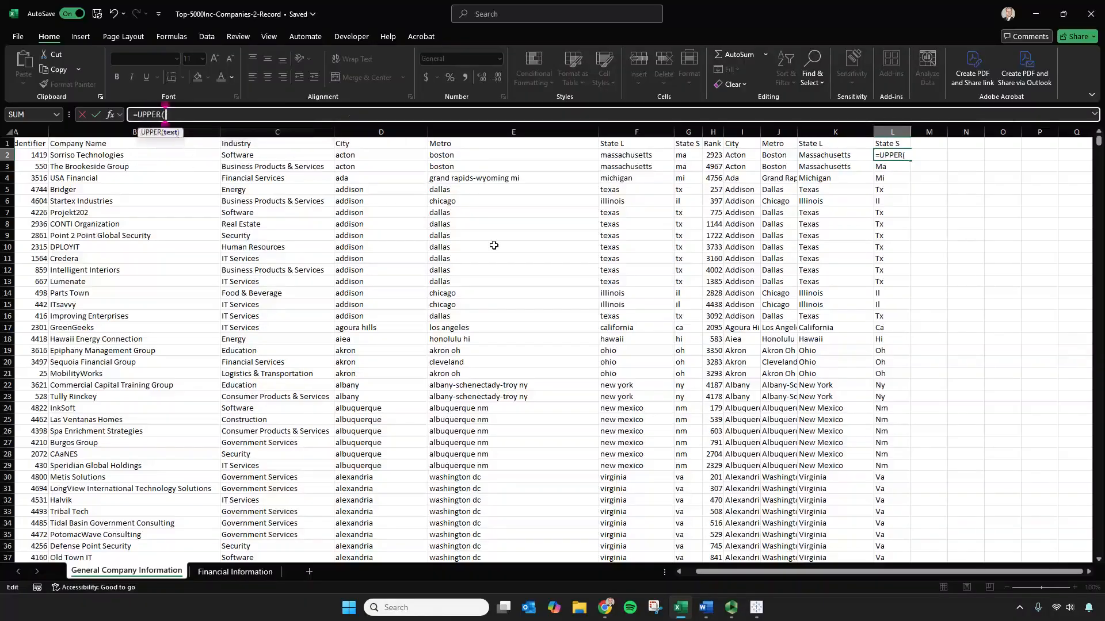
pyautogui.click(683, 156)
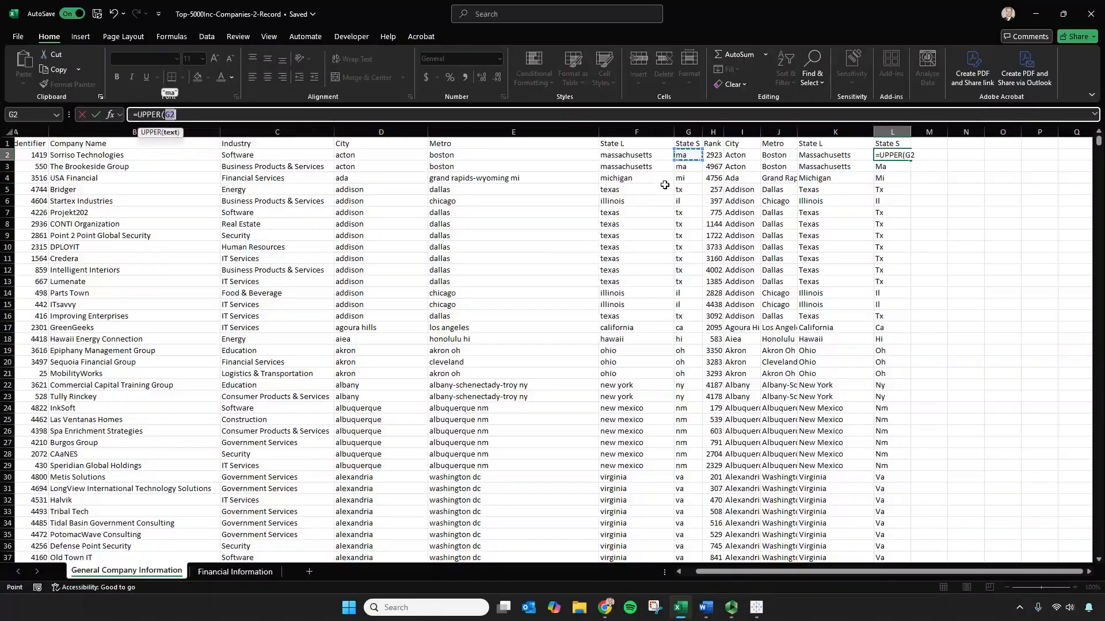
pyautogui.press('Return')
# - Fill the UPPER formula down the new State S column and check the formulas in the neighbouring columns
pyautogui.click(898, 159)
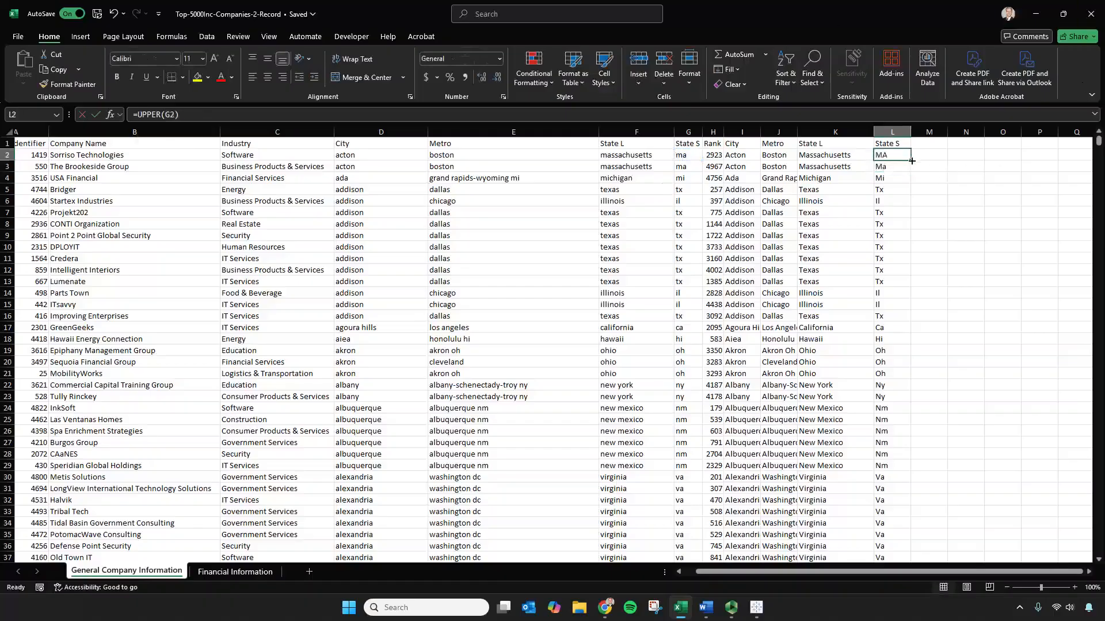
pyautogui.doubleClick(911, 160)
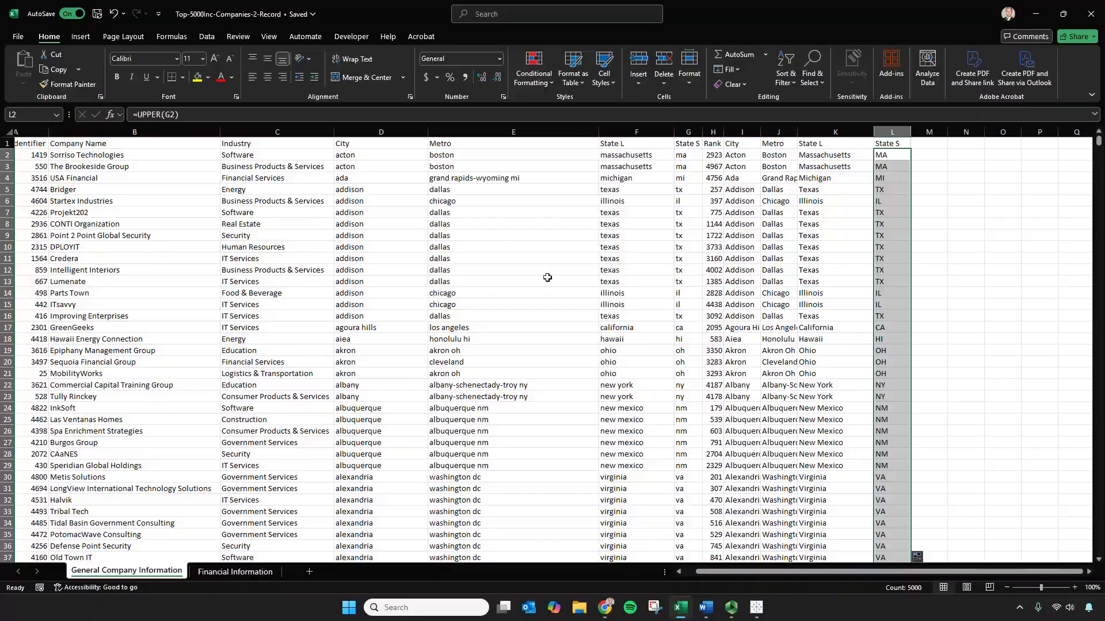
pyautogui.click(775, 166)
pyautogui.click(836, 166)
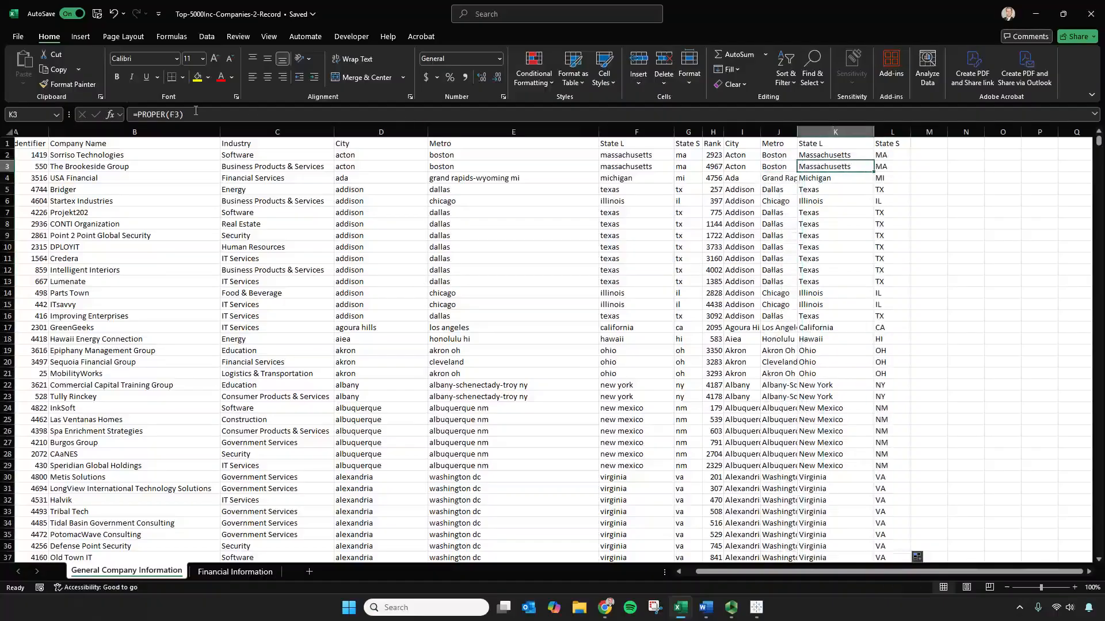
pyautogui.click(893, 155)
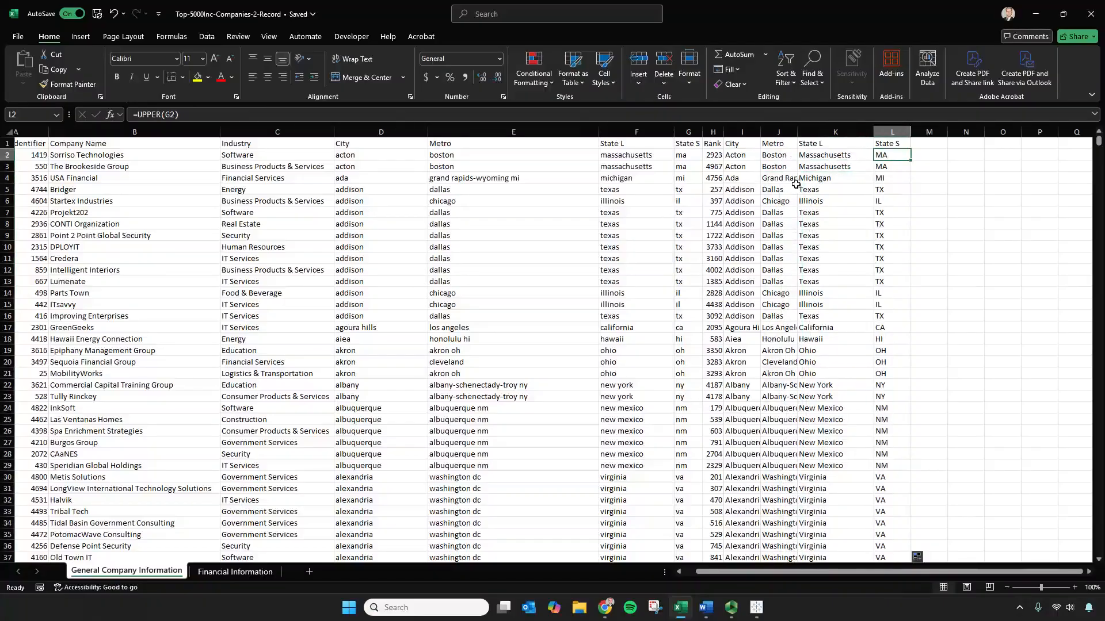
pyautogui.click(730, 154)
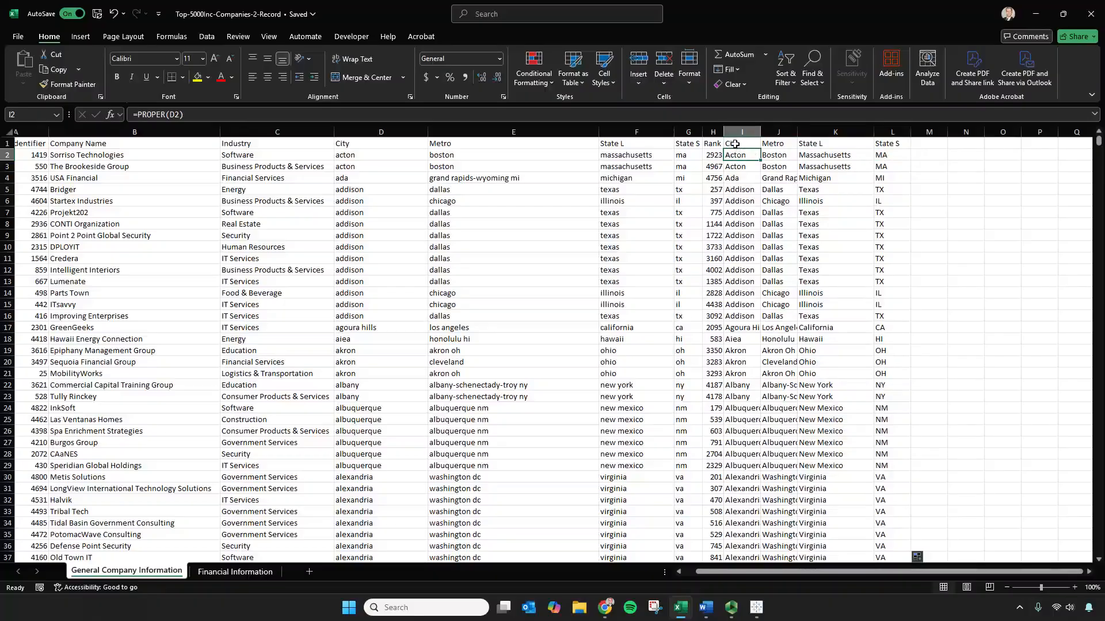
# - Copy the converted City to State S columns, headers included, and paste them as values over the originals starting at D1
pyautogui.moveTo(735, 144); pyautogui.dragTo(886, 144)
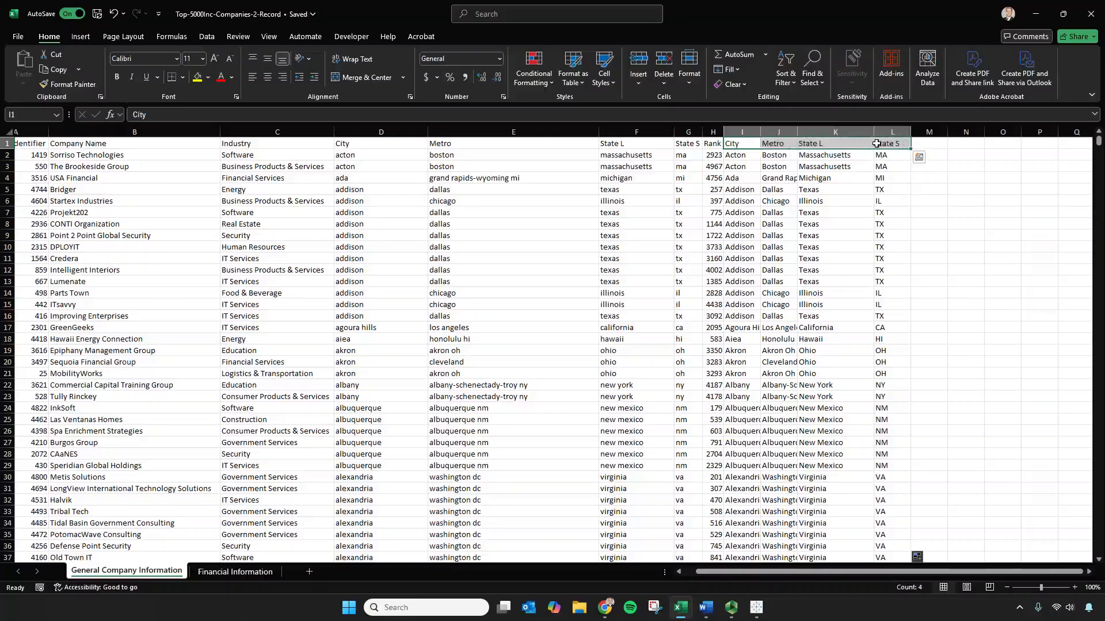
pyautogui.hotkey('ctrl', 'shift', 'Down')
pyautogui.hotkey('ctrl', 'c')
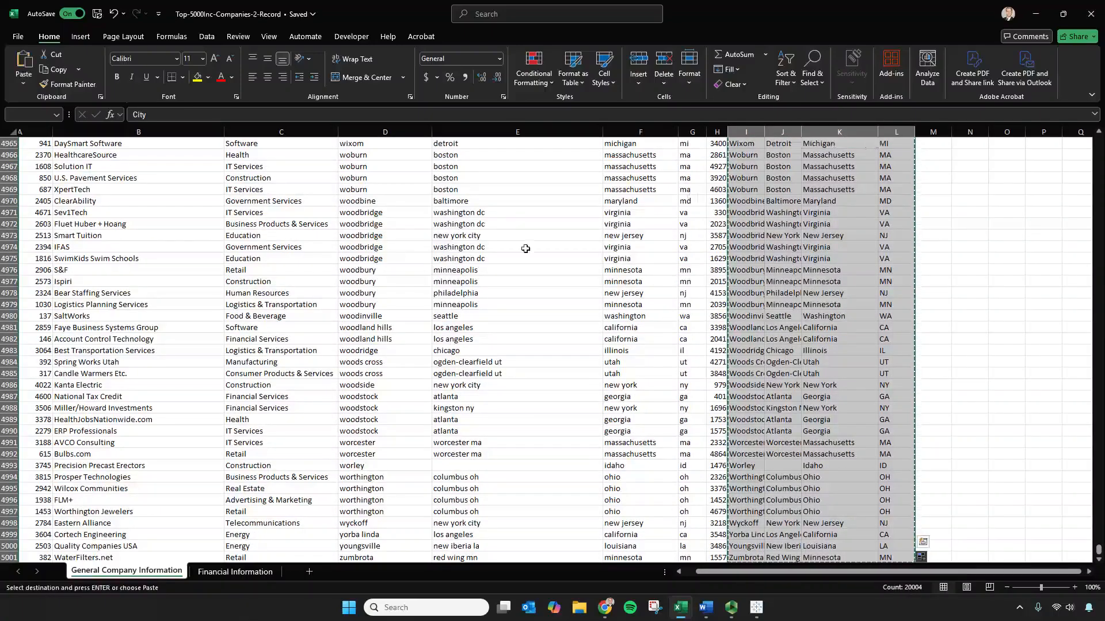
pyautogui.hotkey('ctrl', 'Up')
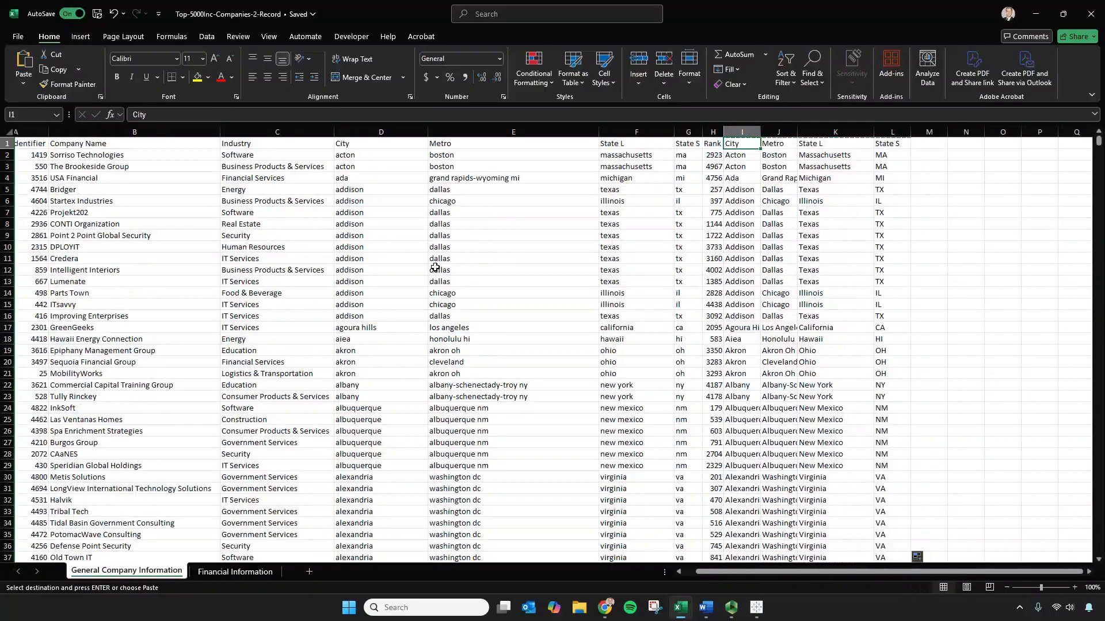
pyautogui.click(393, 146)
pyautogui.rightClick(393, 145)
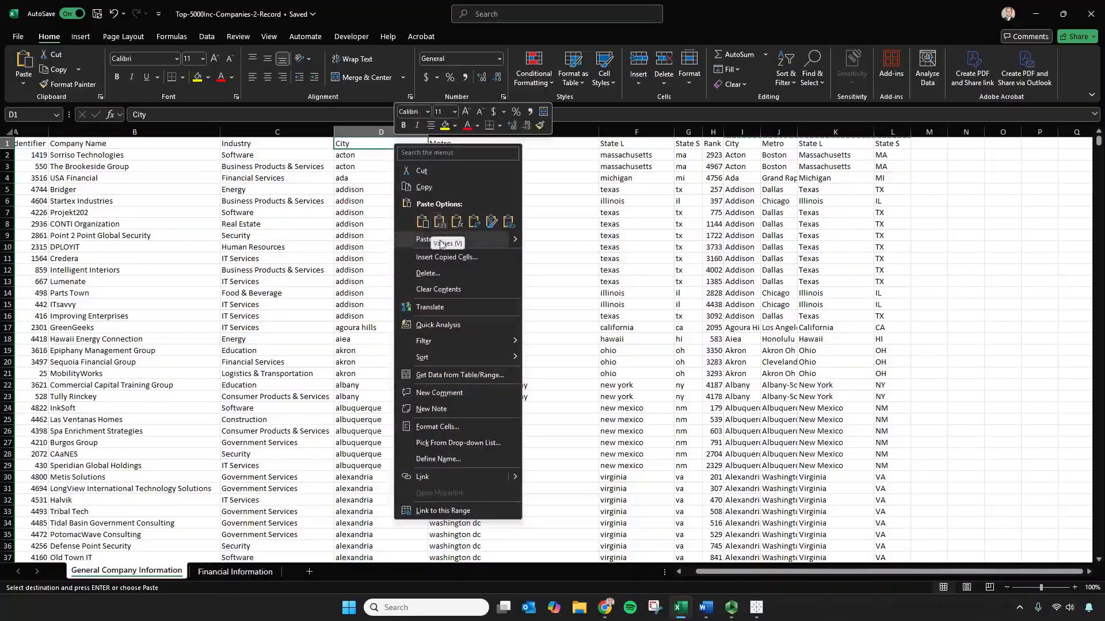
pyautogui.click(360, 146)
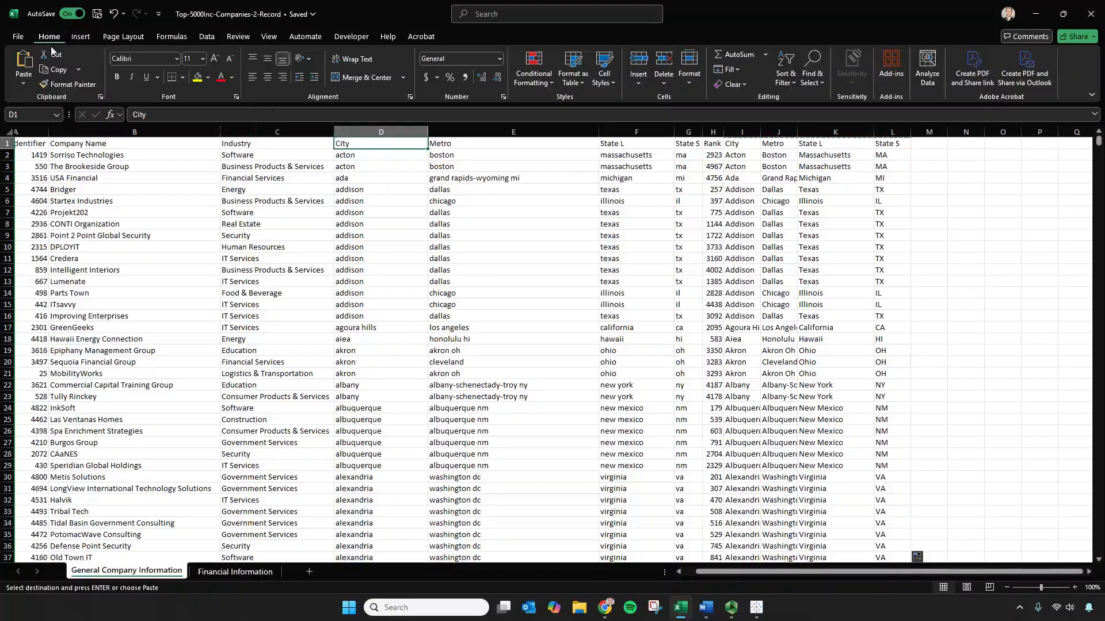
pyautogui.click(23, 81)
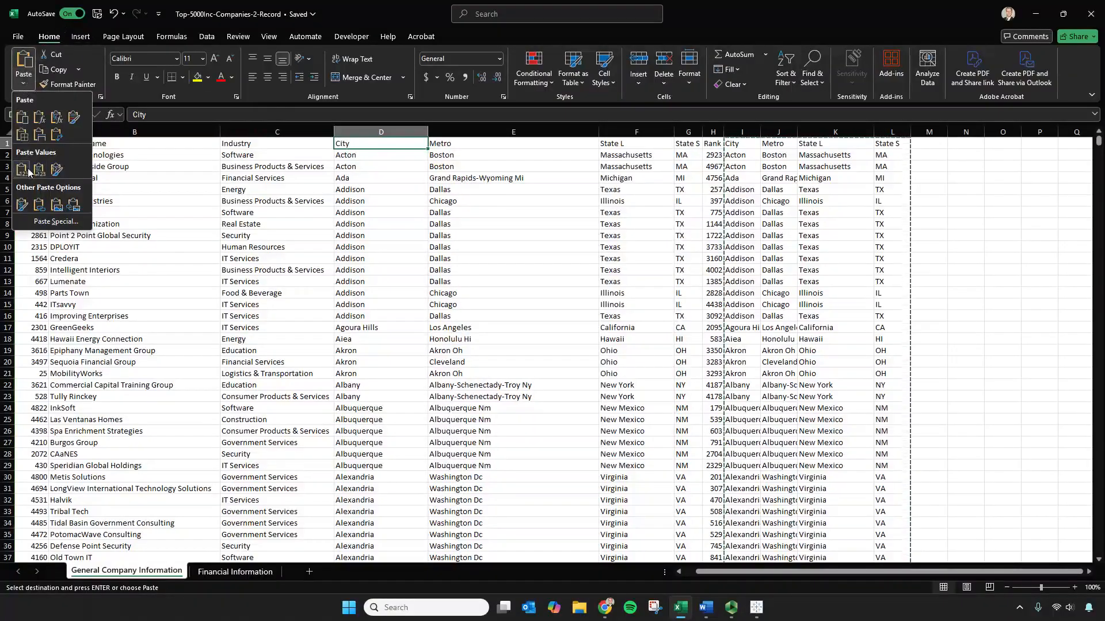
pyautogui.click(784, 179)
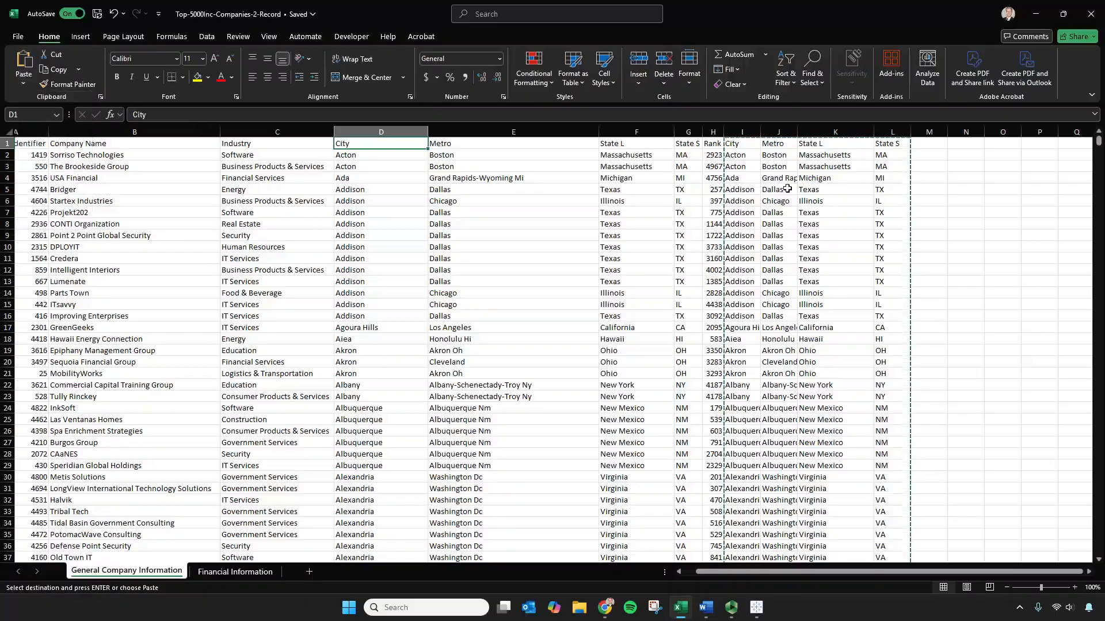
pyautogui.press('Escape')
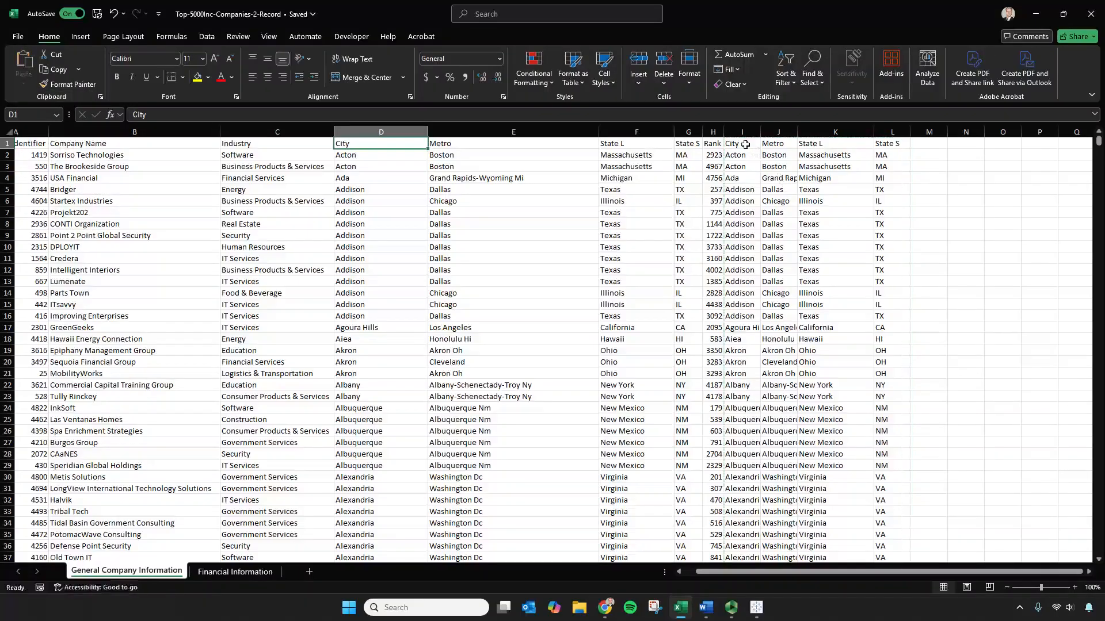
pyautogui.click(742, 143)
pyautogui.rightClick(419, 148)
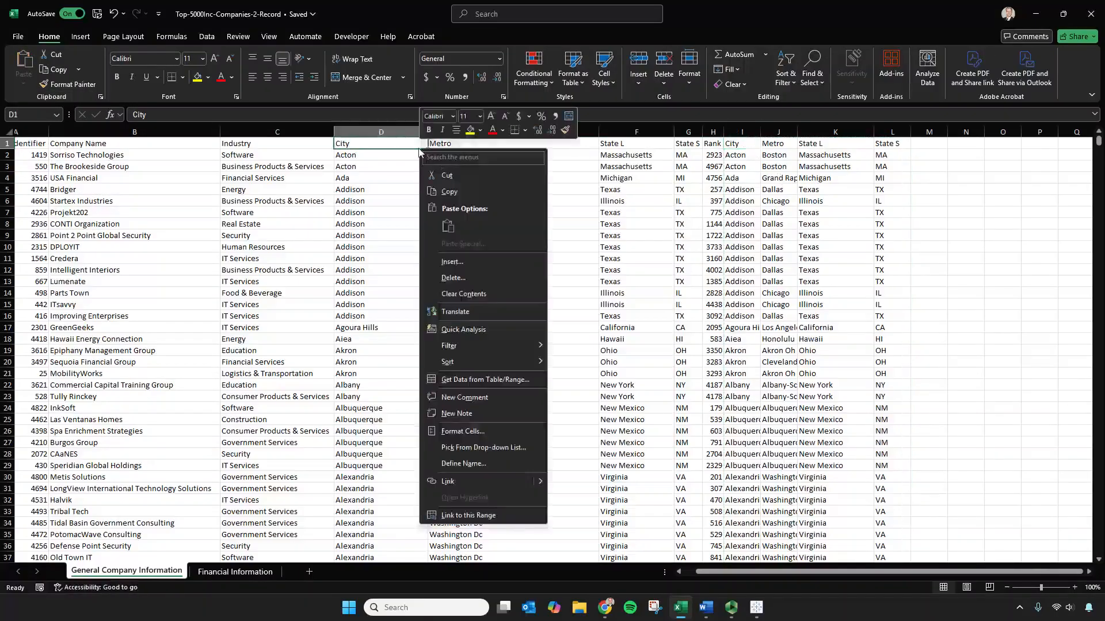
pyautogui.click(763, 179)
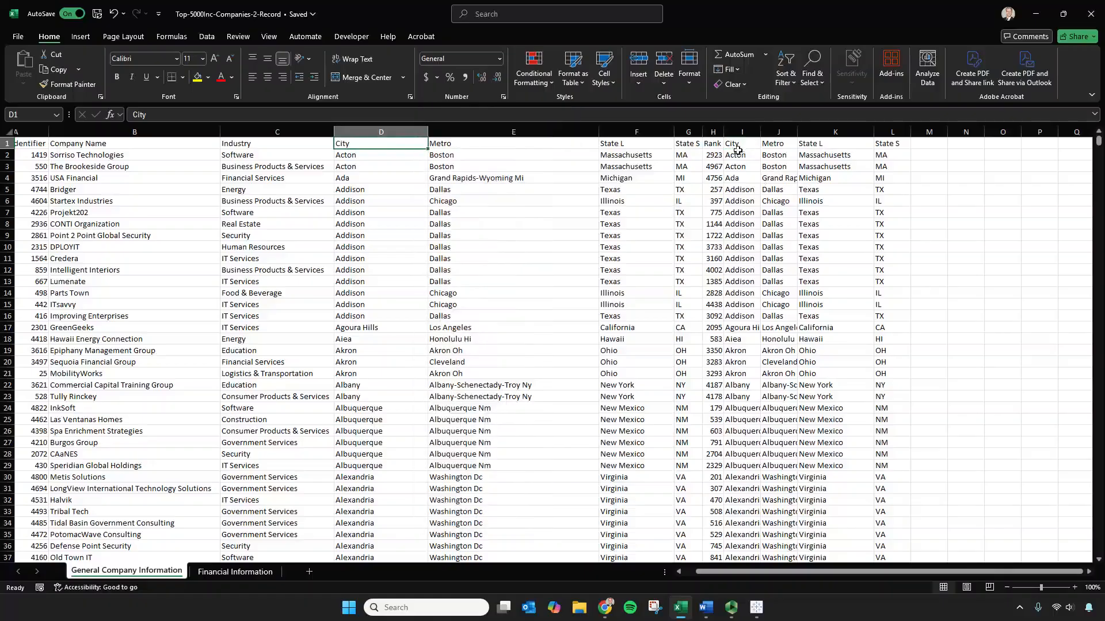
# - Copy the converted City to State S columns from I1 downward again and paste them as values over the originals starting at D1
pyautogui.click(738, 145)
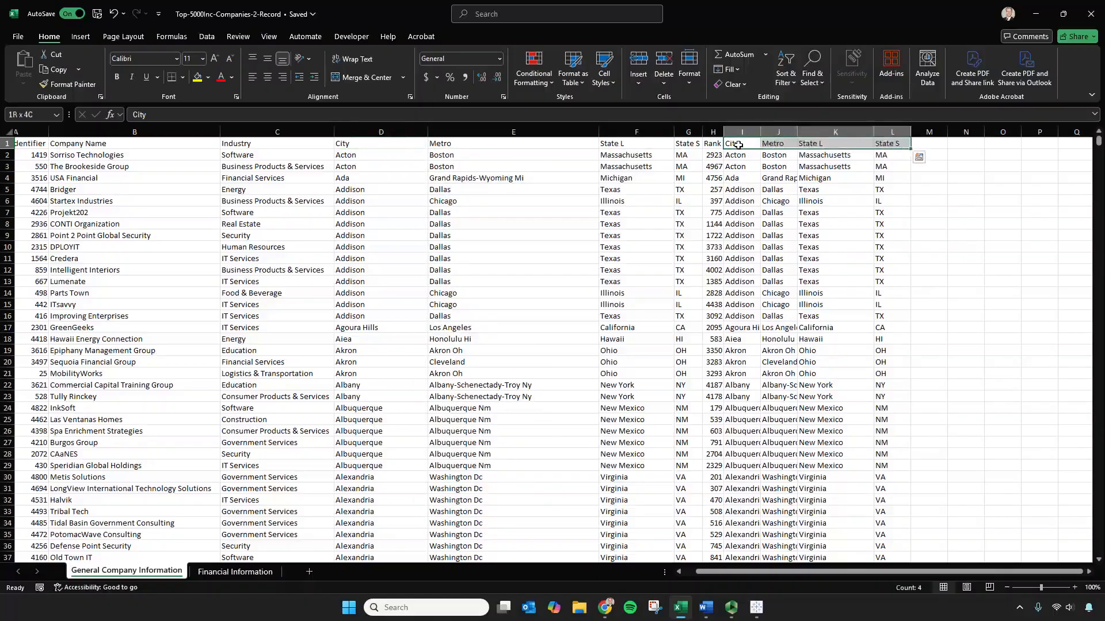
pyautogui.hotkey('ctrl', 'shift', 'Down')
pyautogui.hotkey('ctrl', 'c')
pyautogui.hotkey('ctrl', 'BackSpace')
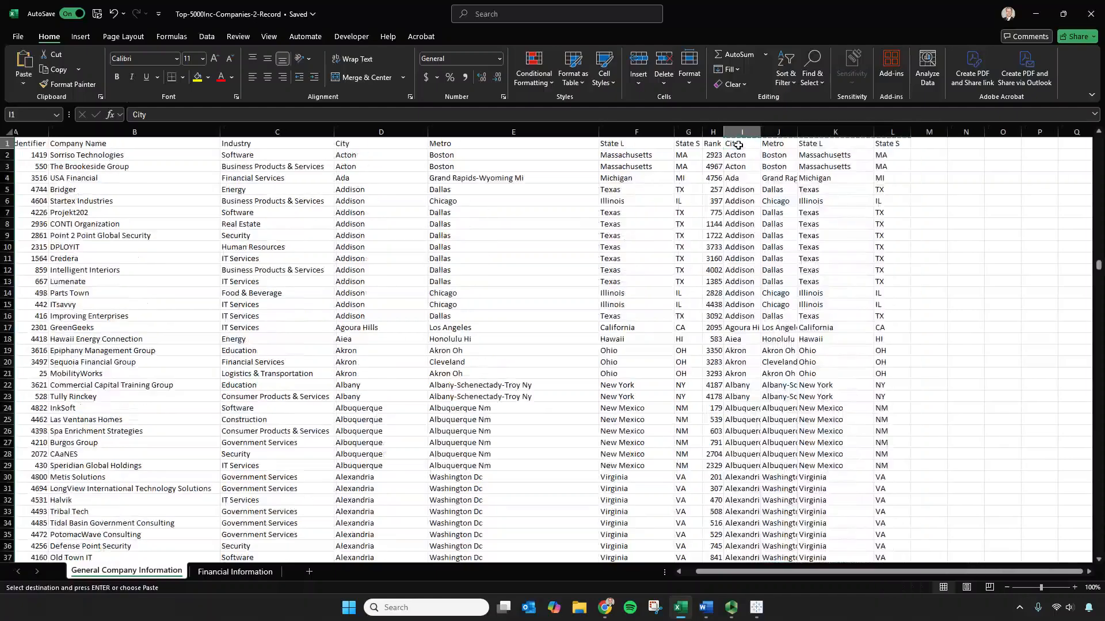
pyautogui.click(355, 143)
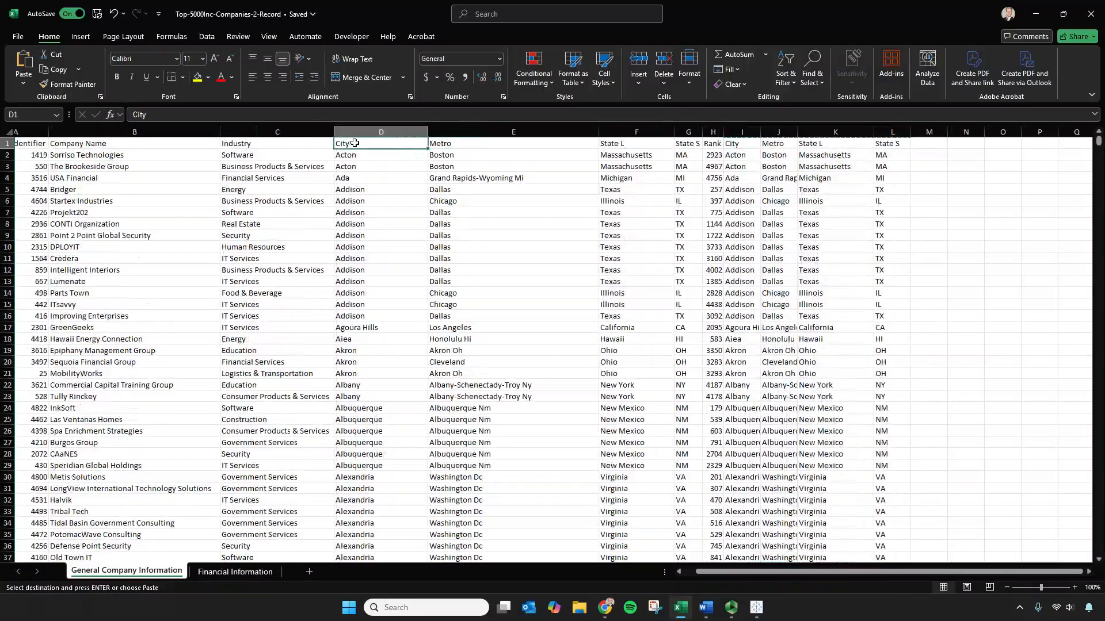
pyautogui.rightClick(355, 143)
pyautogui.click(399, 223)
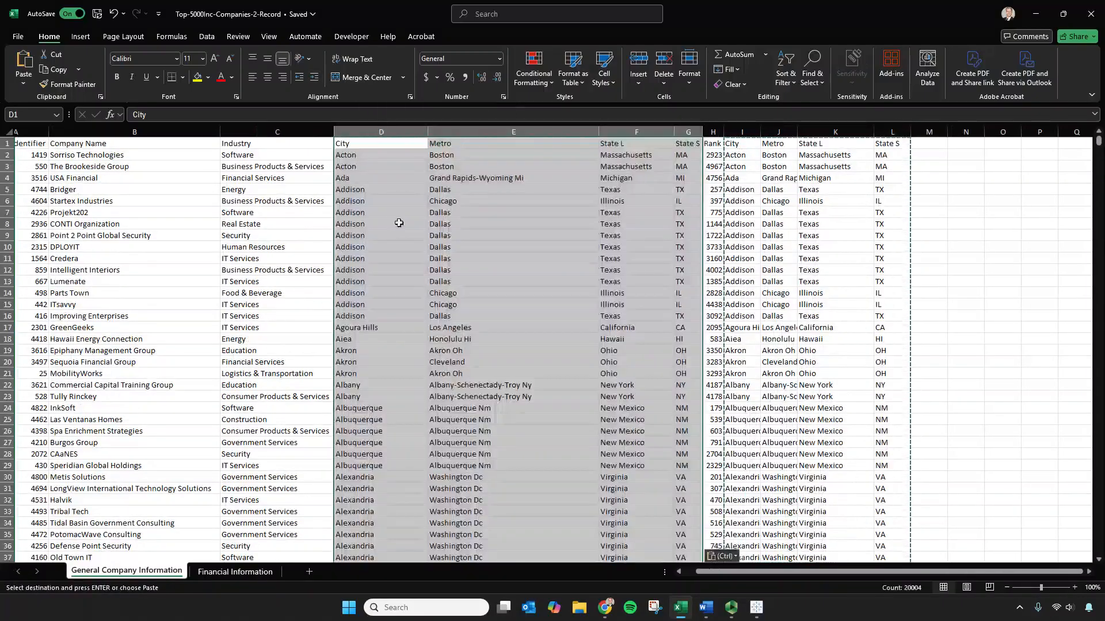
pyautogui.click(384, 189)
pyautogui.click(469, 176)
pyautogui.click(626, 179)
# - Delete the helper columns I through L from the General Company Information sheet
pyautogui.moveTo(737, 135); pyautogui.dragTo(895, 134)
pyautogui.rightClick(899, 134)
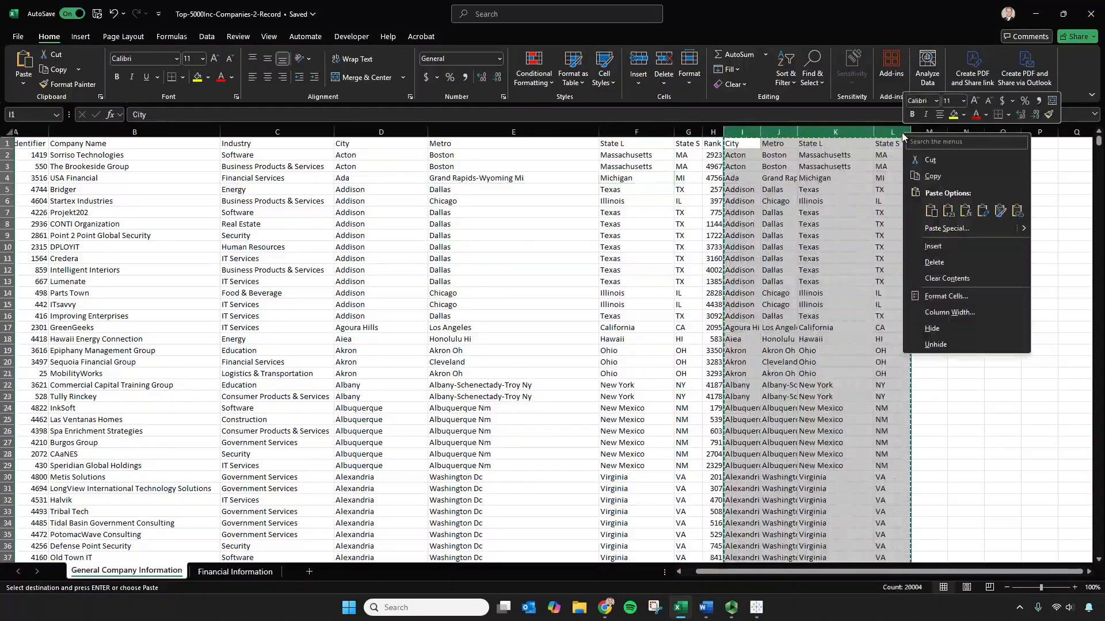
pyautogui.click(934, 263)
pyautogui.click(761, 213)
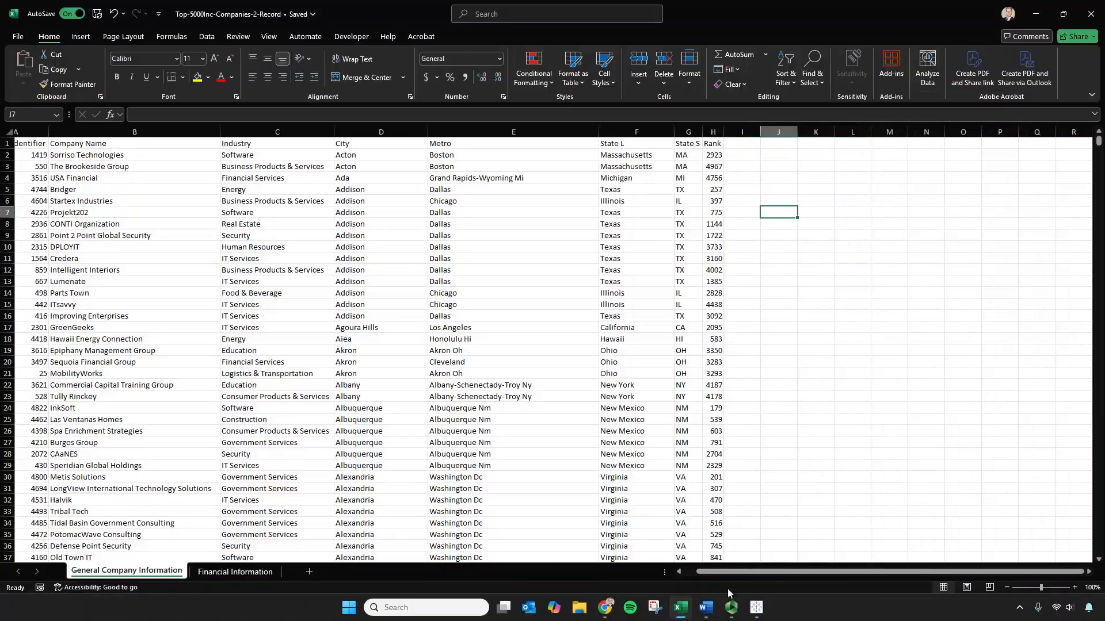
# - Format the header cells A1:H1 on the General Company Information sheet with a gray fill and bold white text
pyautogui.hscroll(-1, 184, 424)
pyautogui.moveTo(44, 143); pyautogui.dragTo(745, 144)
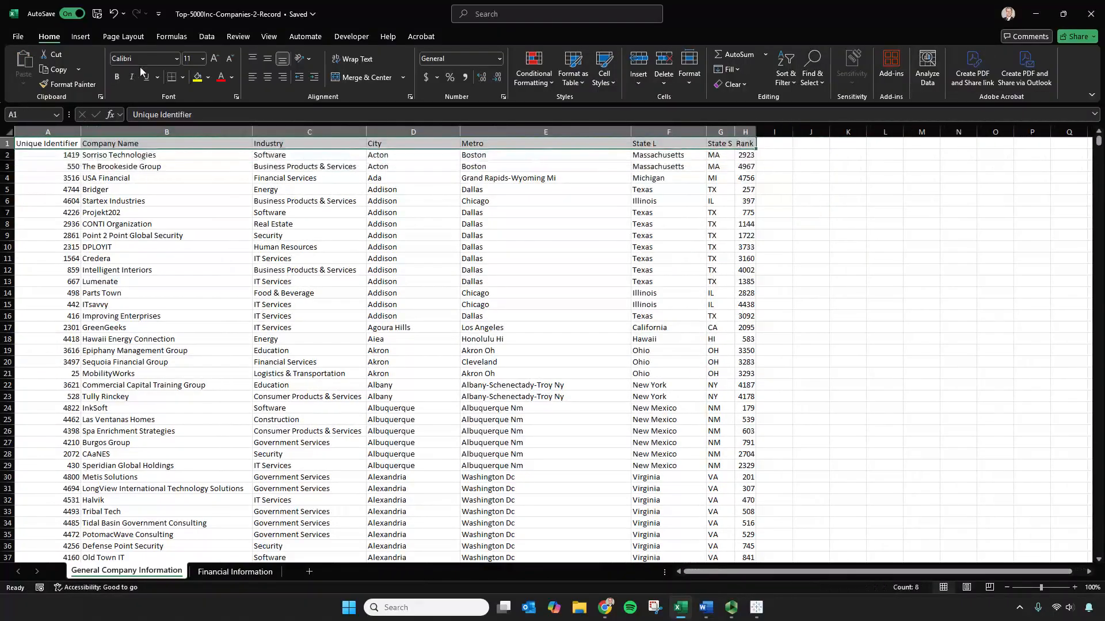
pyautogui.click(208, 77)
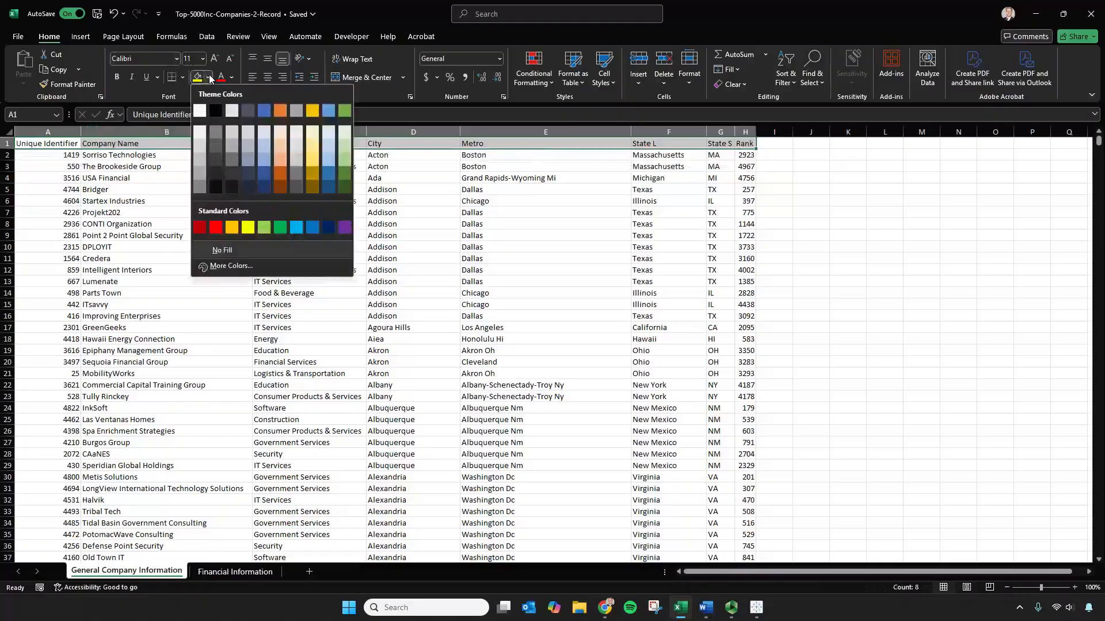
pyautogui.click(198, 187)
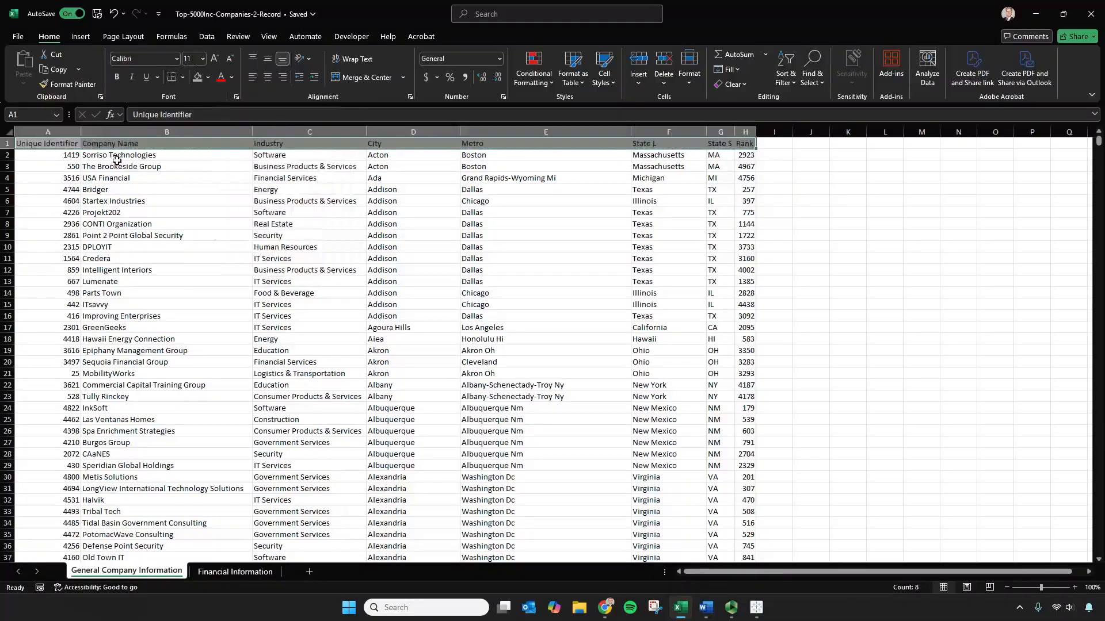
pyautogui.click(231, 77)
pyautogui.click(219, 127)
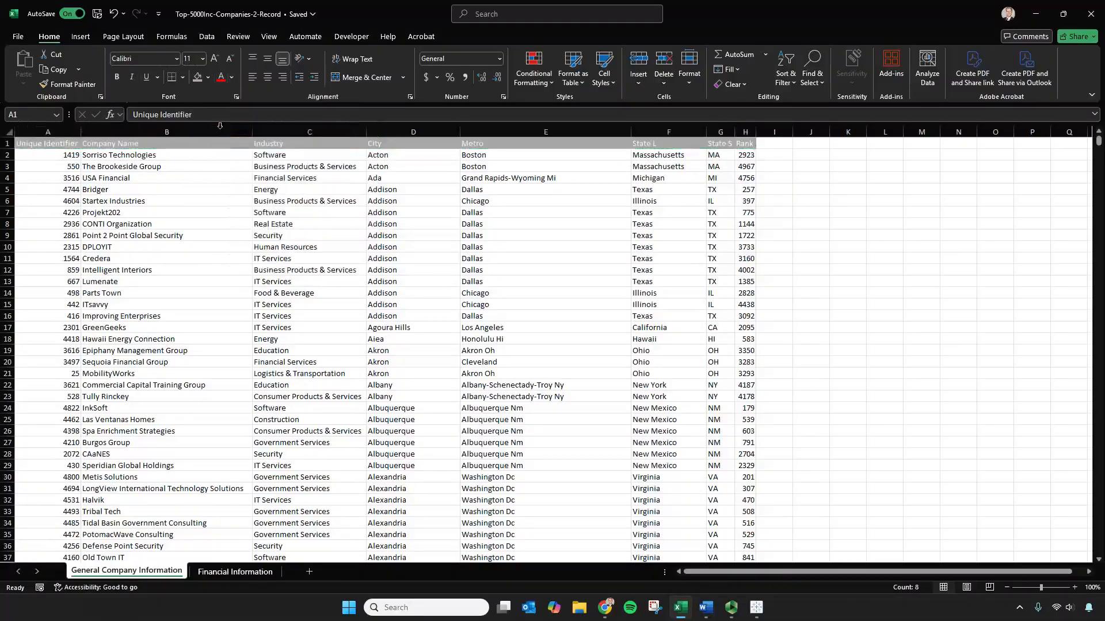
pyautogui.click(134, 225)
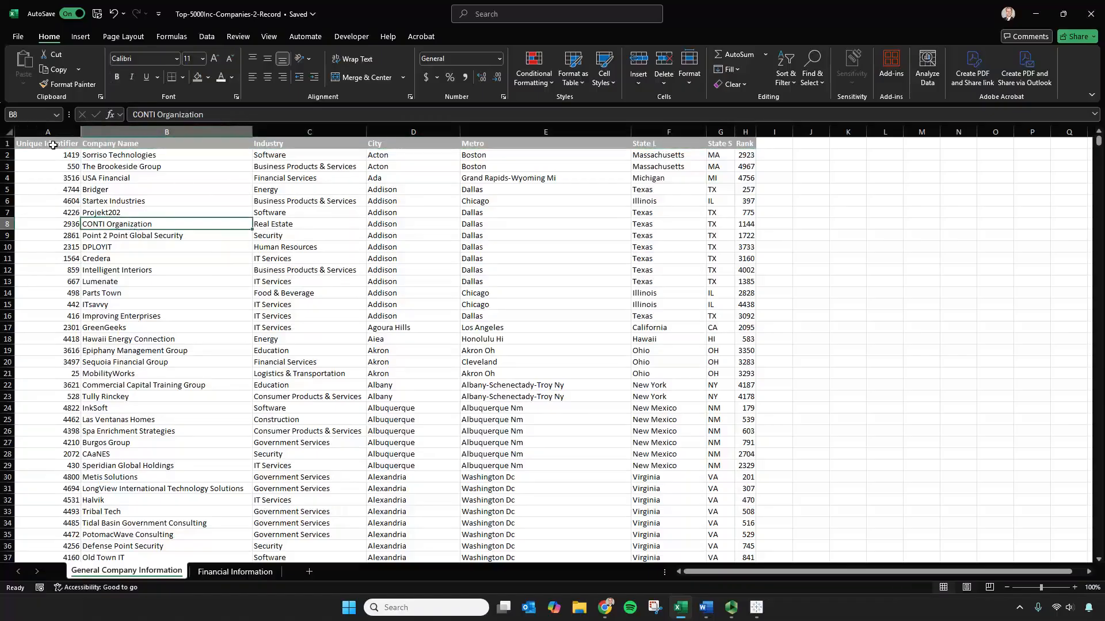
# - Give header row 1 on the Financial Information sheet the same gray fill and bold white text
pyautogui.click(230, 571)
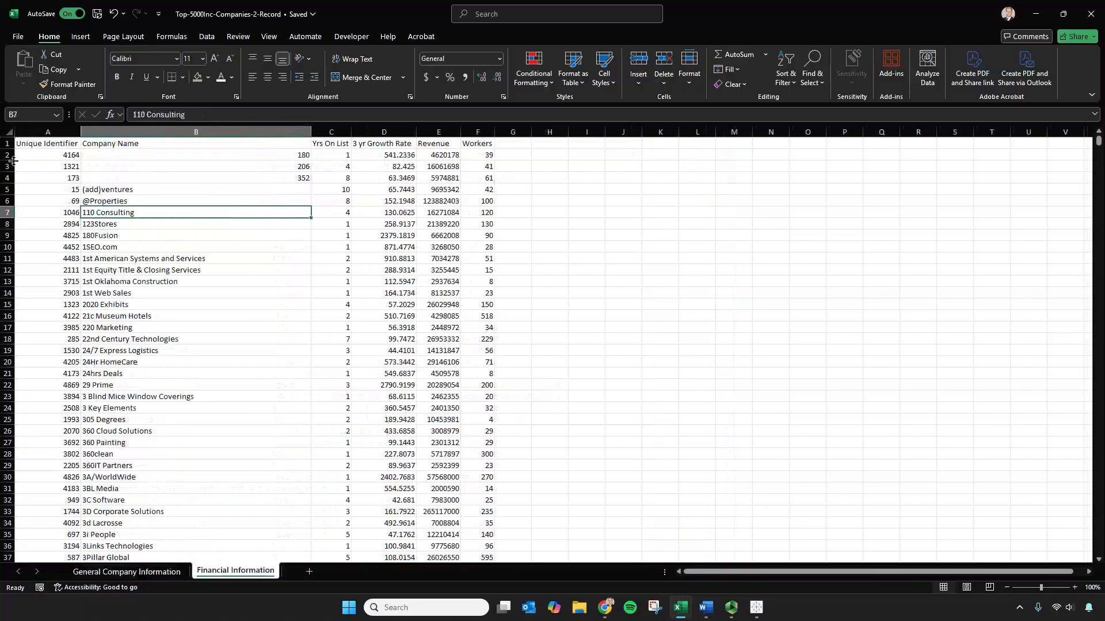
pyautogui.click(7, 144)
pyautogui.click(196, 77)
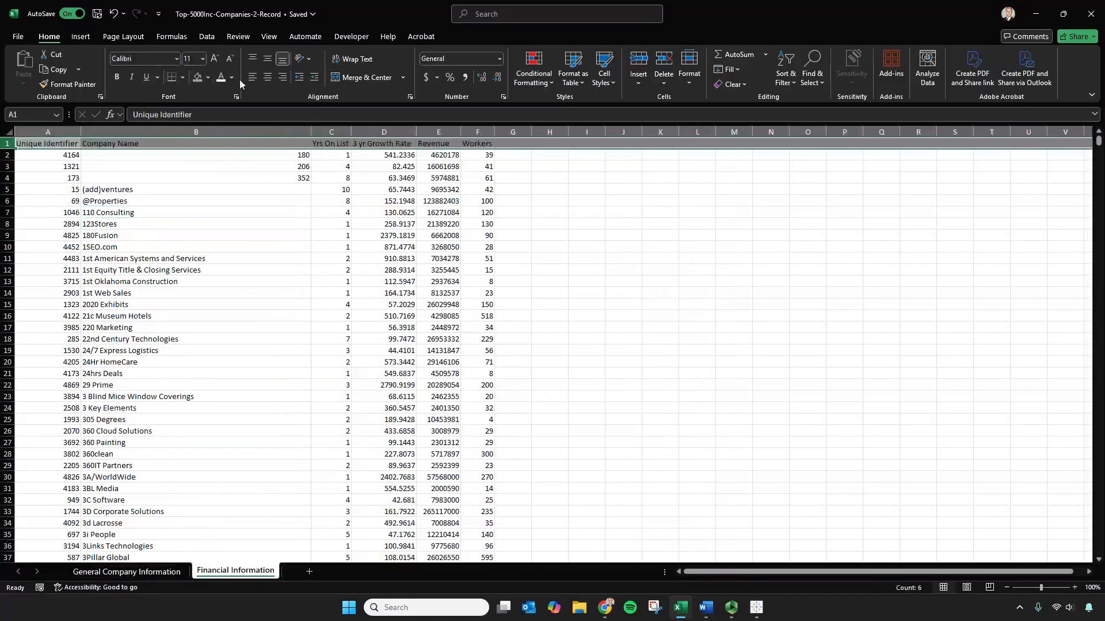
pyautogui.click(221, 77)
pyautogui.hotkey('ctrl', 'b')
pyautogui.click(276, 198)
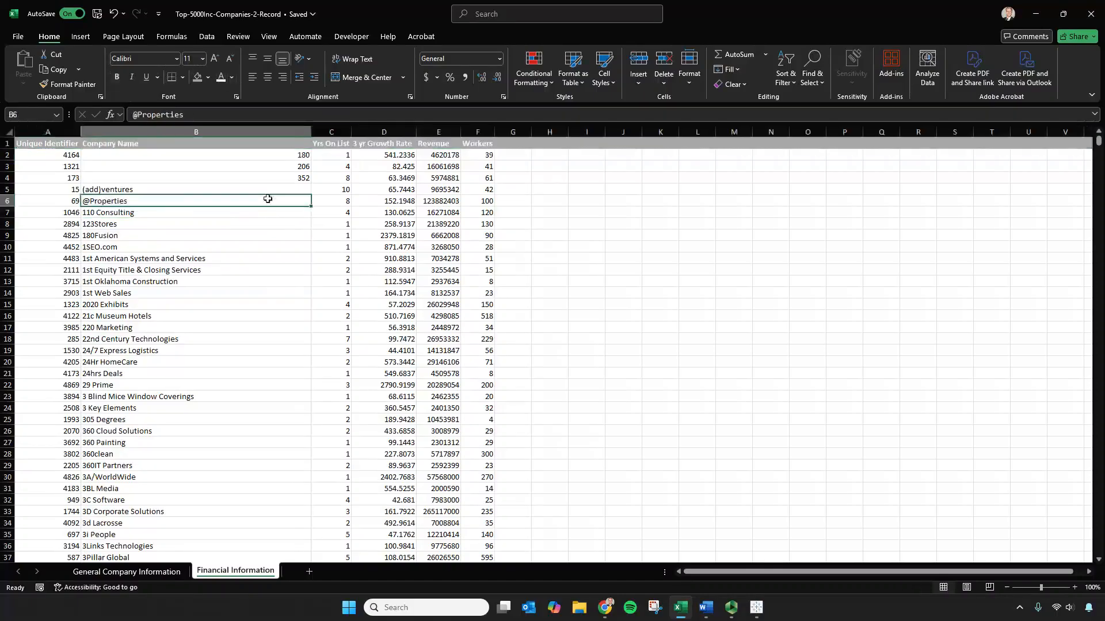
# - Left-align the Company Name column on the Financial Information sheet and fit the width of the 3 yr Growth Rate column
pyautogui.click(109, 573)
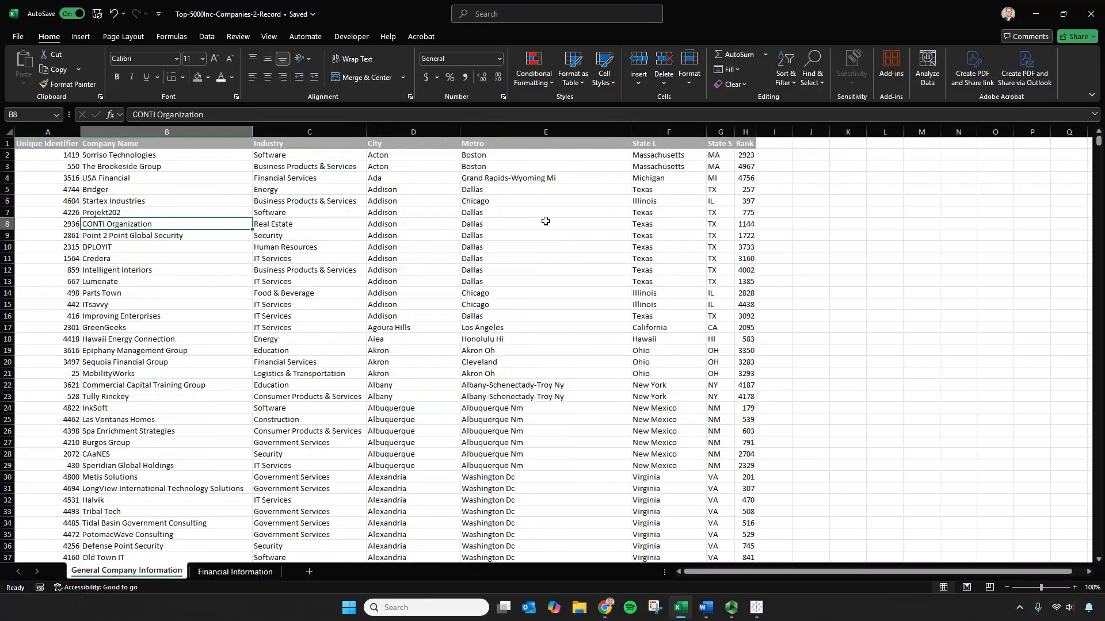
pyautogui.click(233, 572)
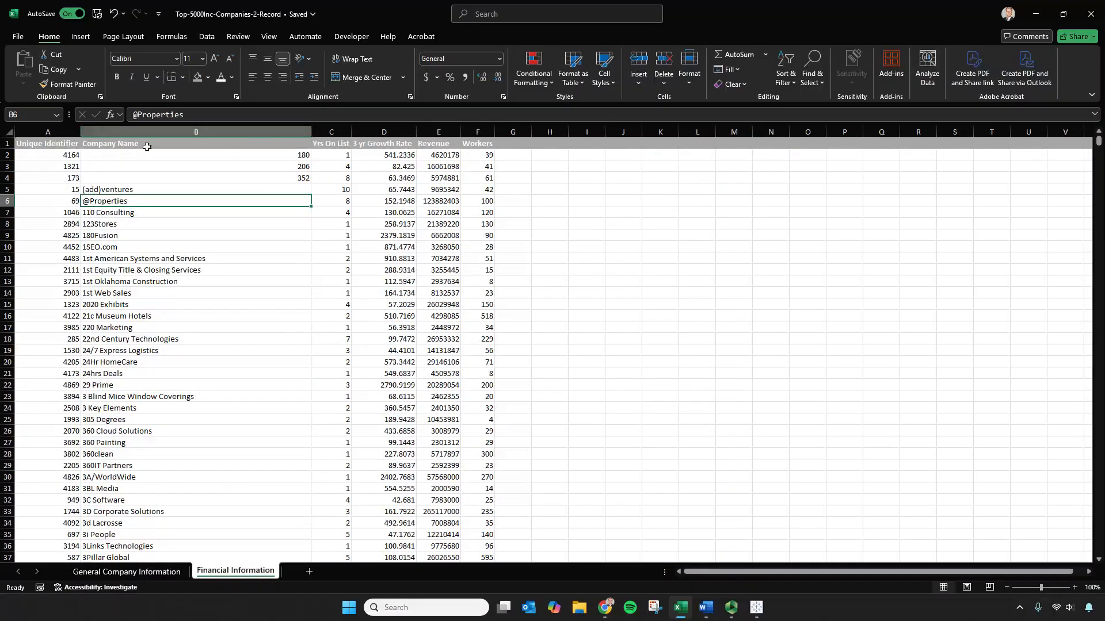
pyautogui.click(195, 132)
pyautogui.click(253, 76)
pyautogui.click(211, 181)
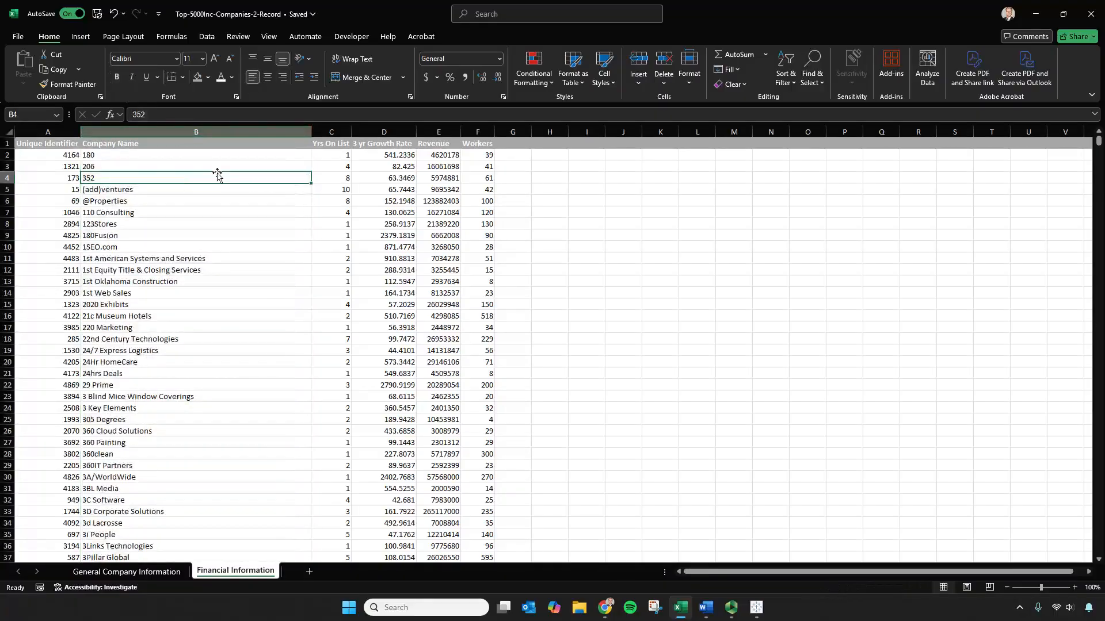
pyautogui.click(383, 144)
pyautogui.doubleClick(417, 131)
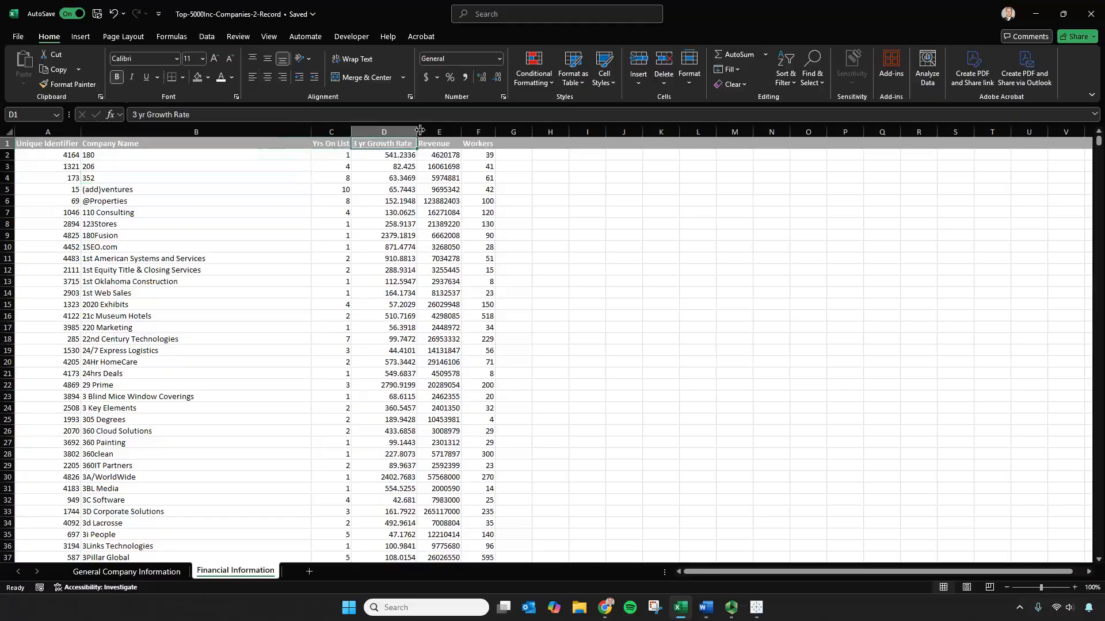
# - Try the percentage format on the 3 yr Growth Rate column and undo it
pyautogui.click(387, 133)
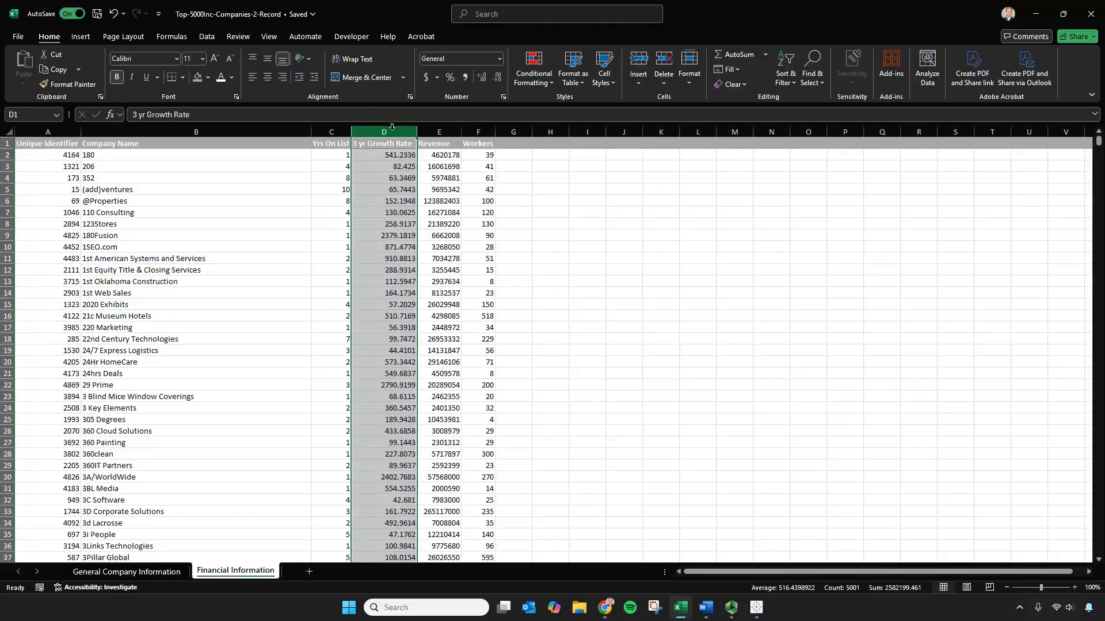
pyautogui.click(453, 79)
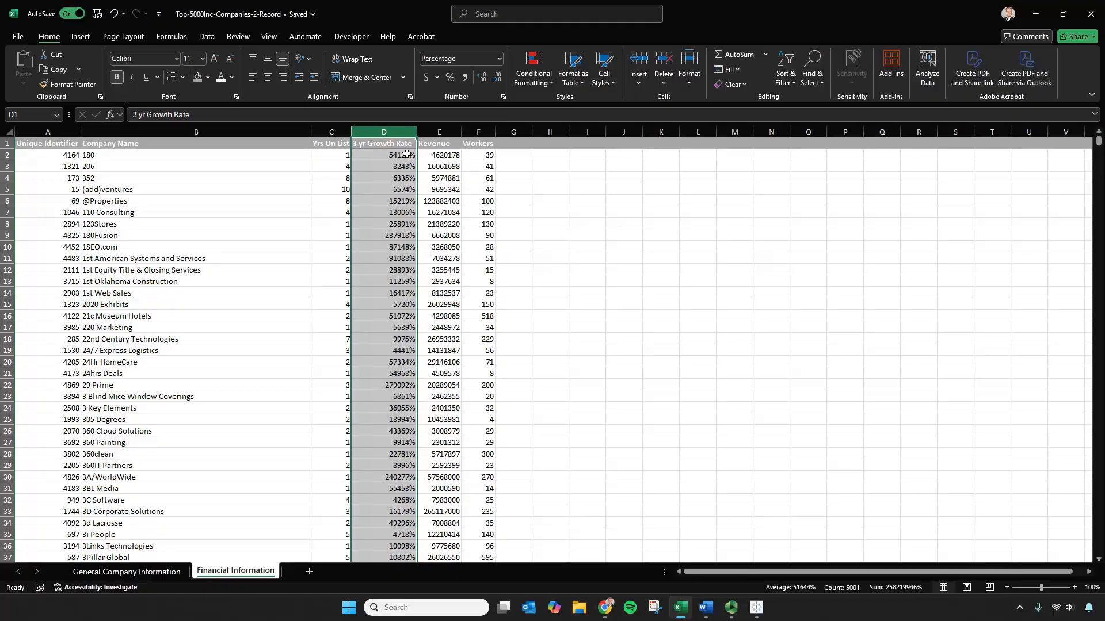
pyautogui.hotkey('ctrl', 'z')
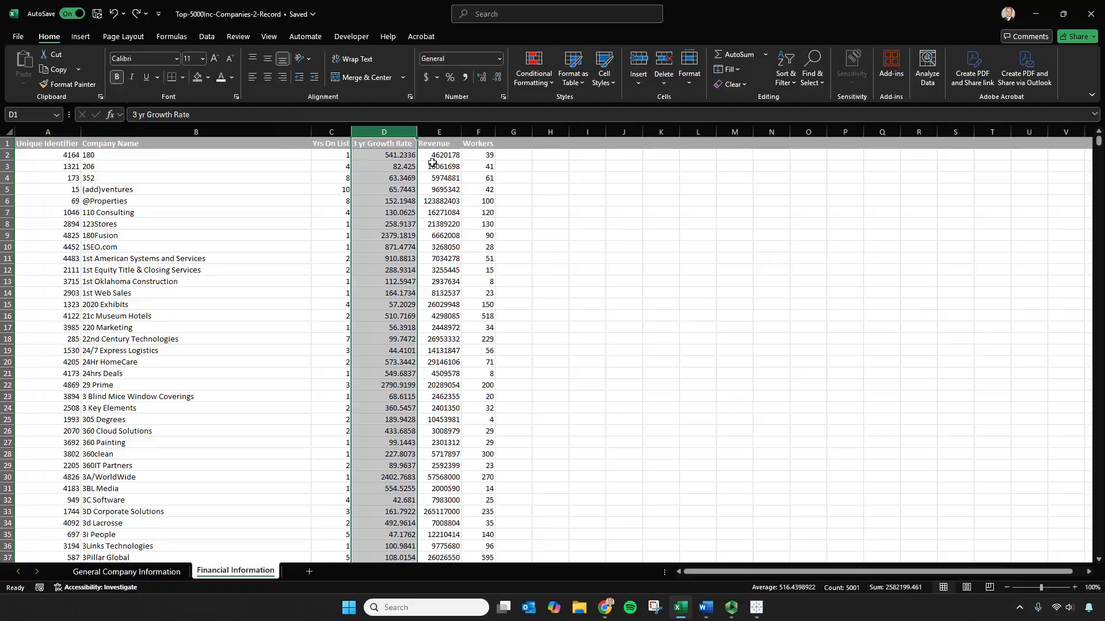
# - Insert a new column before Revenue, give it the header "3 yr Growth Rate (%)", and fit its width to the header
pyautogui.click(446, 134)
pyautogui.rightClick(448, 135)
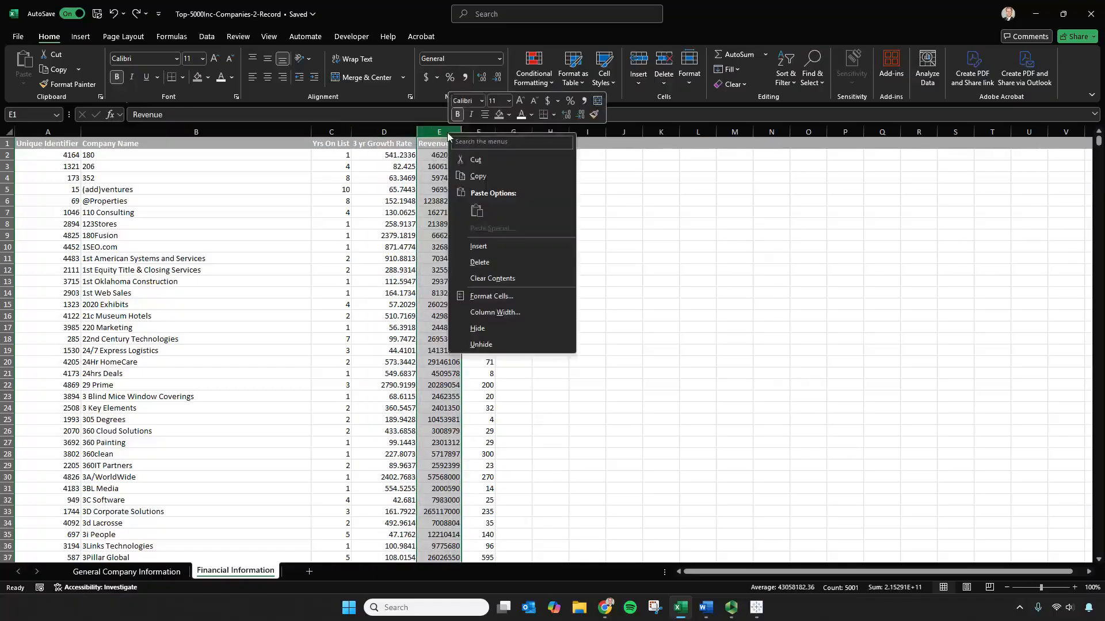
pyautogui.click(479, 245)
pyautogui.click(395, 145)
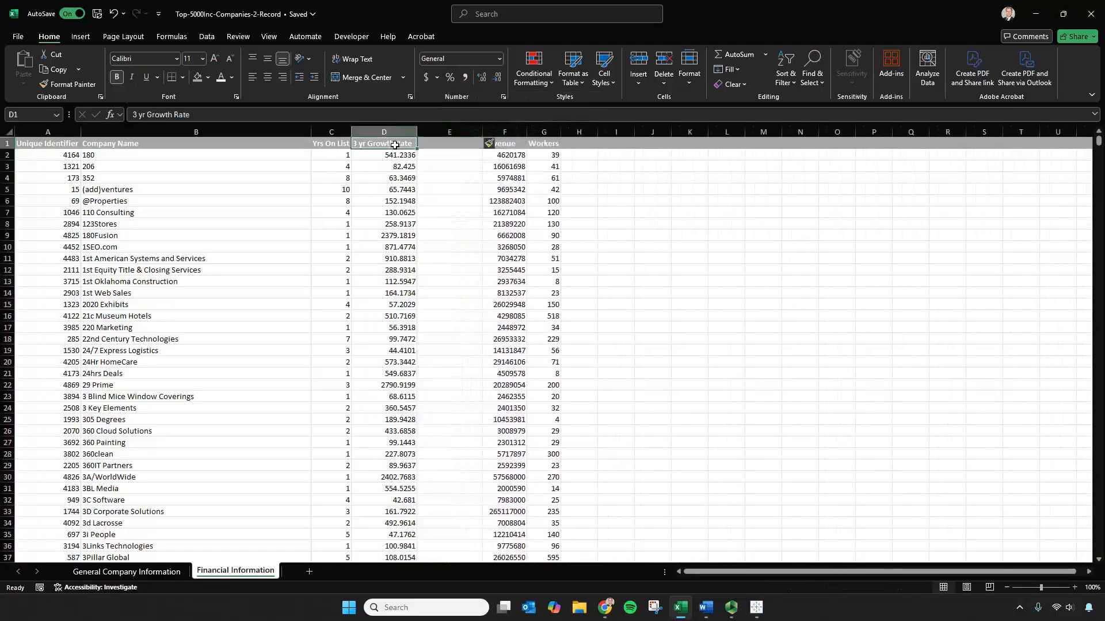
pyautogui.moveTo(395, 145); pyautogui.dragTo(450, 145)
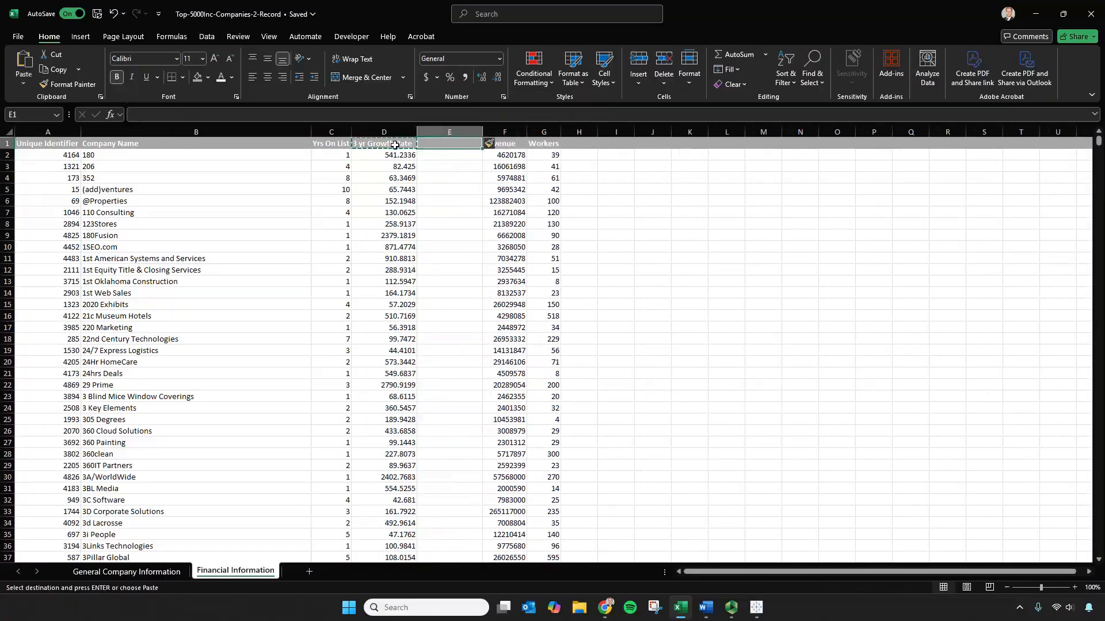
pyautogui.click(285, 114)
pyautogui.write('(%)')
pyautogui.press('Return')
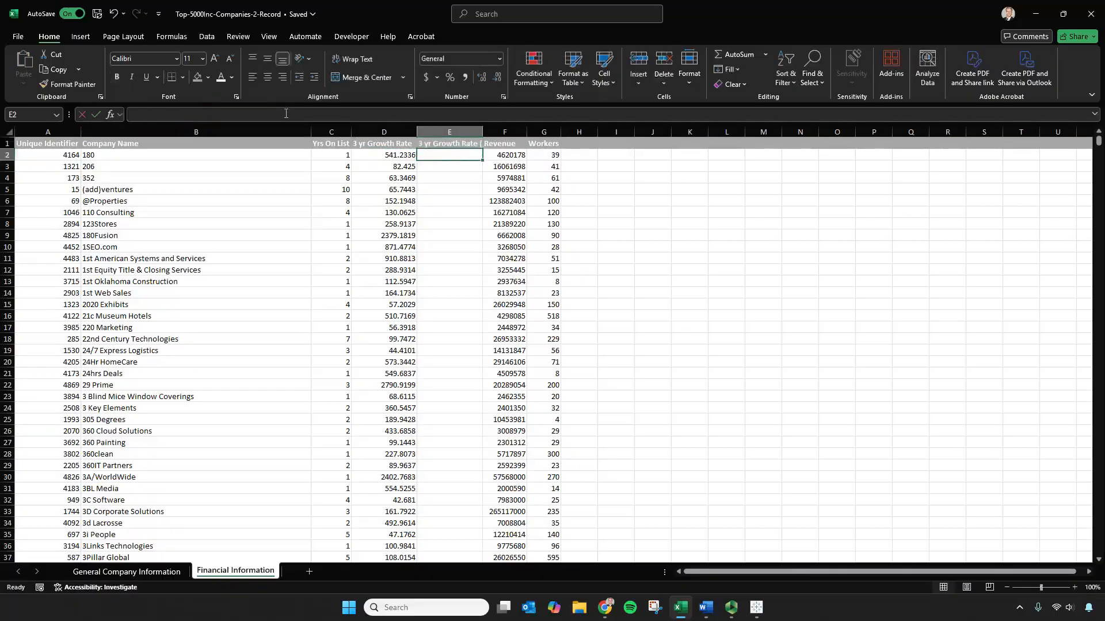
pyautogui.doubleClick(483, 131)
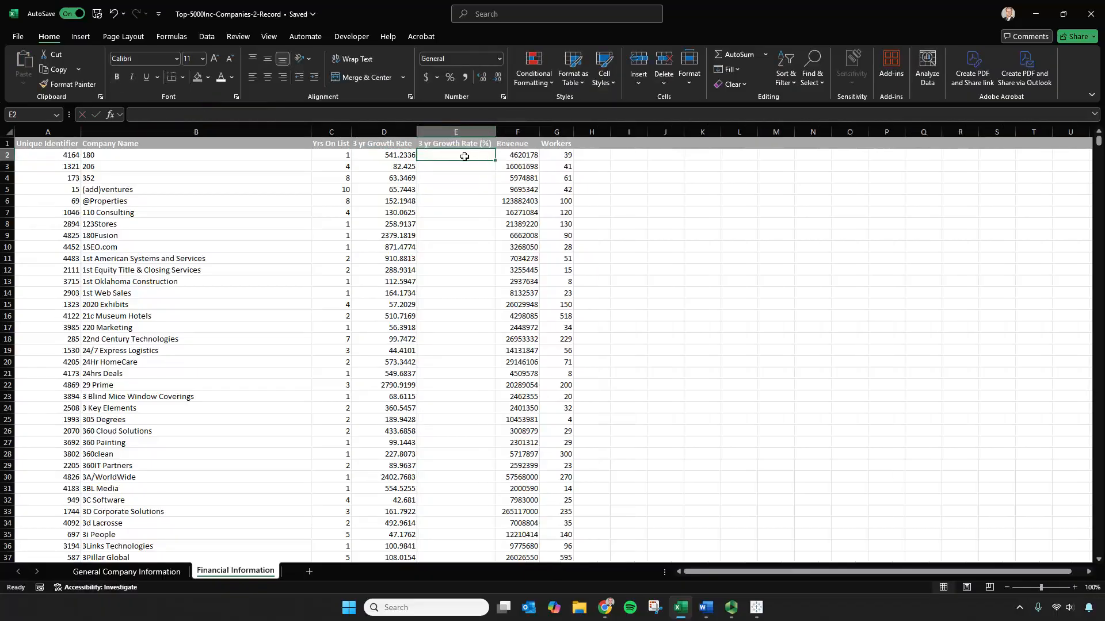
# - Enter =D2/100 in E2 and fill the formula down through all the company rows
pyautogui.write('=')
pyautogui.press('Left')
pyautogui.write('/100')
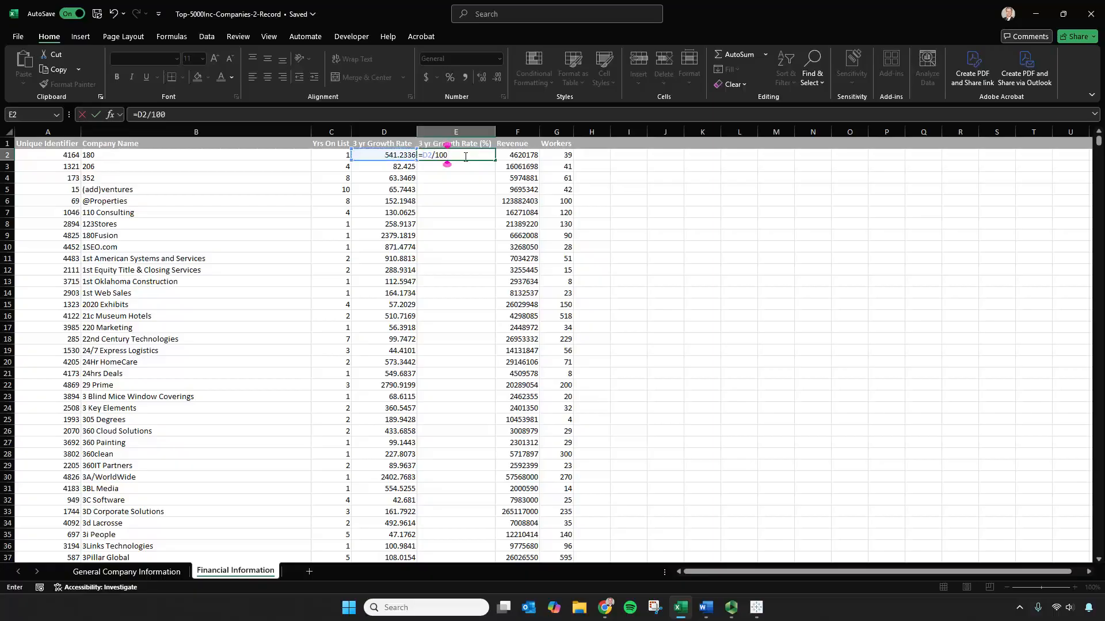
pyautogui.press('Return')
pyautogui.click(473, 156)
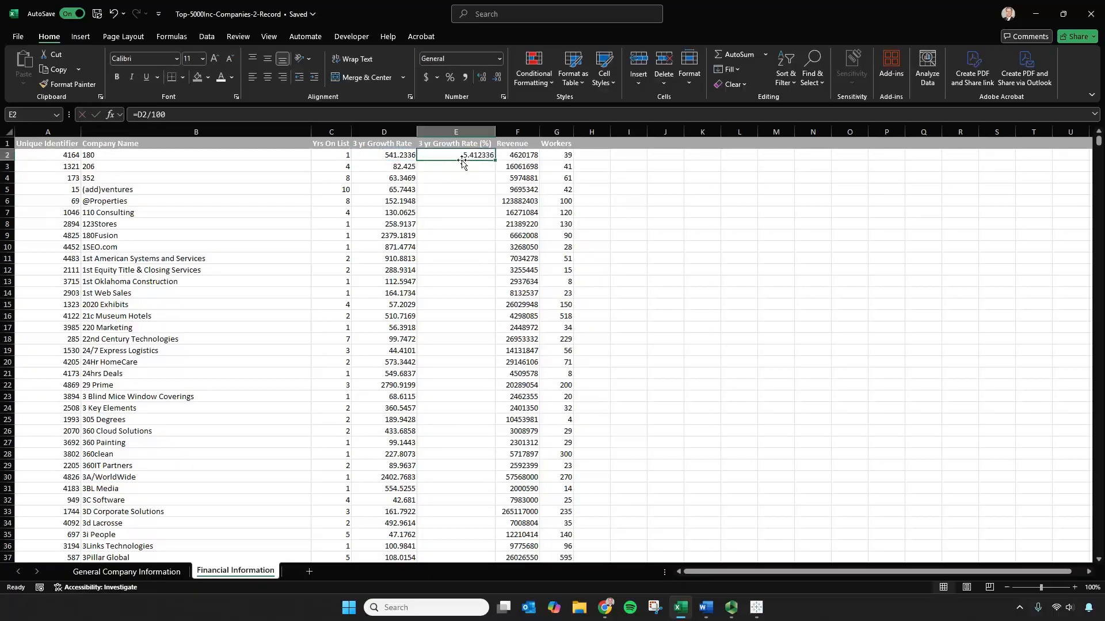
pyautogui.doubleClick(495, 161)
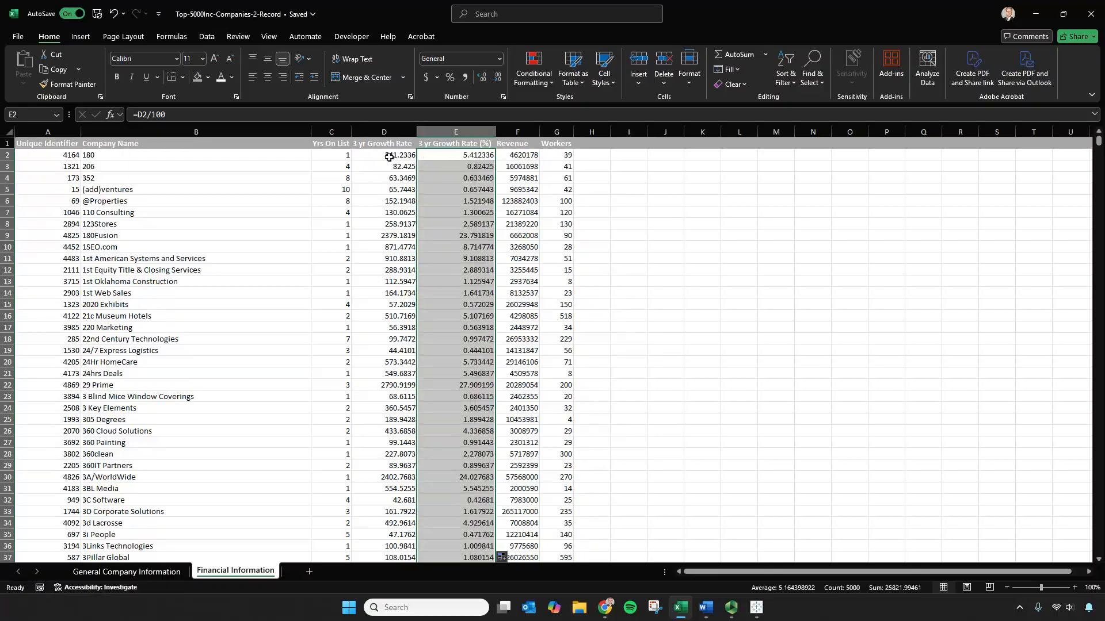
# - Check the filled formulas in E3 and E4 and format the 3 yr Growth Rate (%) column as percentages
pyautogui.click(475, 167)
pyautogui.click(486, 180)
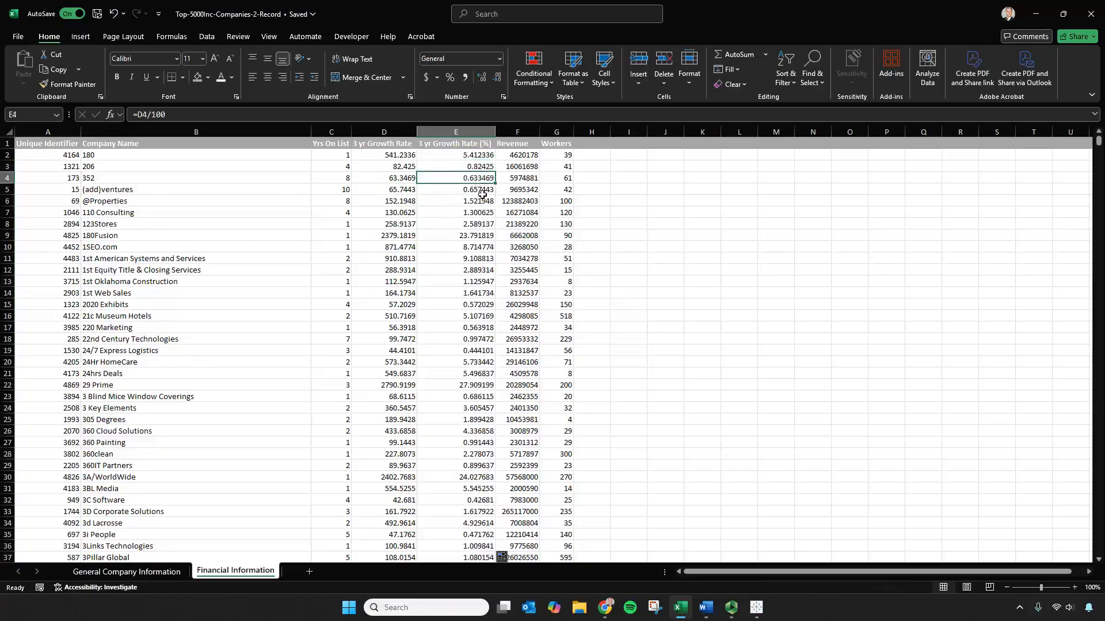
pyautogui.click(482, 127)
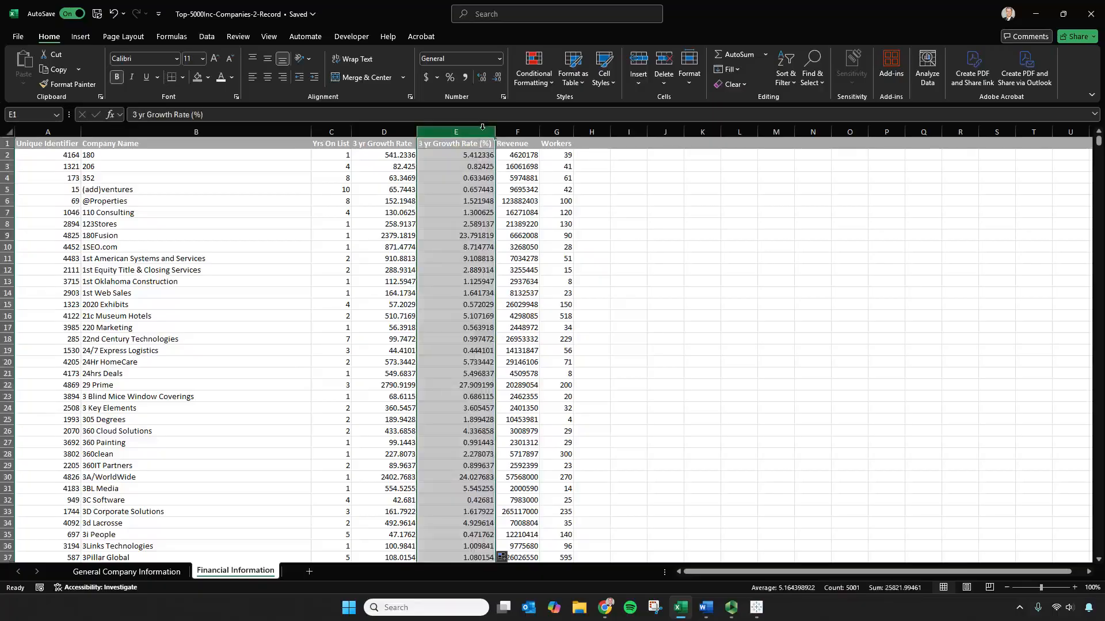
pyautogui.click(450, 78)
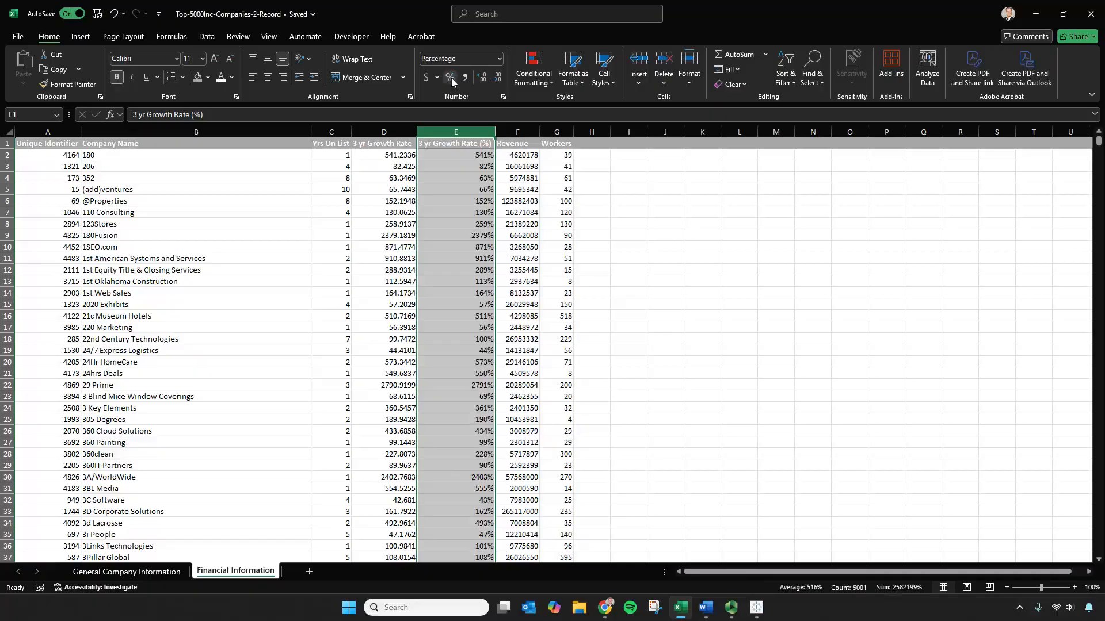
# - Show two decimal places in the 3 yr Growth Rate (%) column and check the formulas in its first cells
pyautogui.click(482, 77)
pyautogui.click(482, 77)
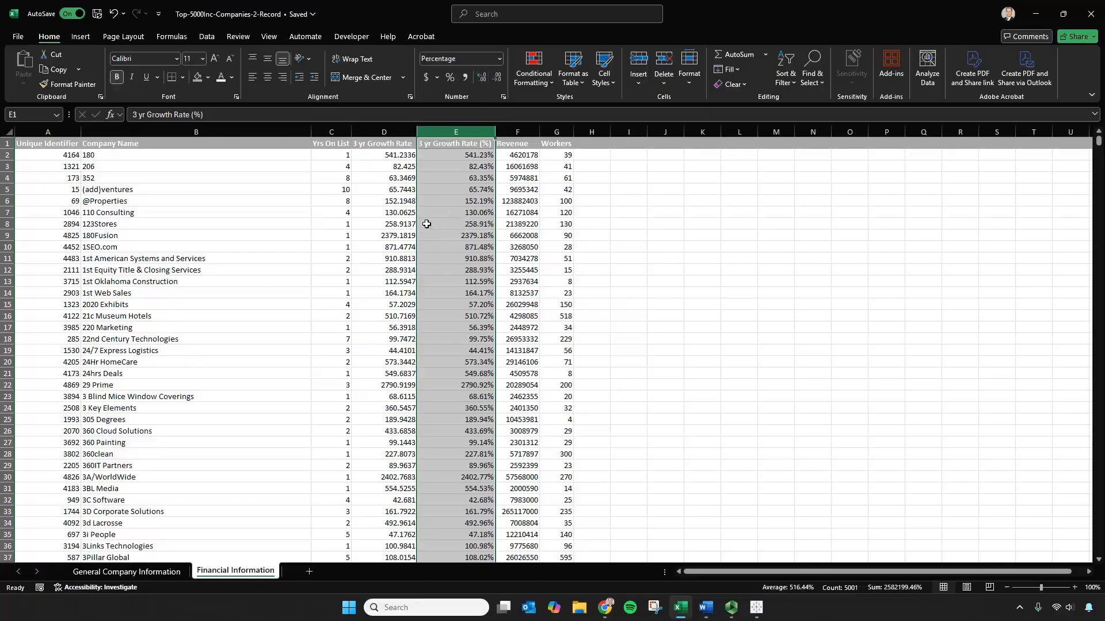
pyautogui.click(464, 156)
pyautogui.press('Down')
pyautogui.press('Down')
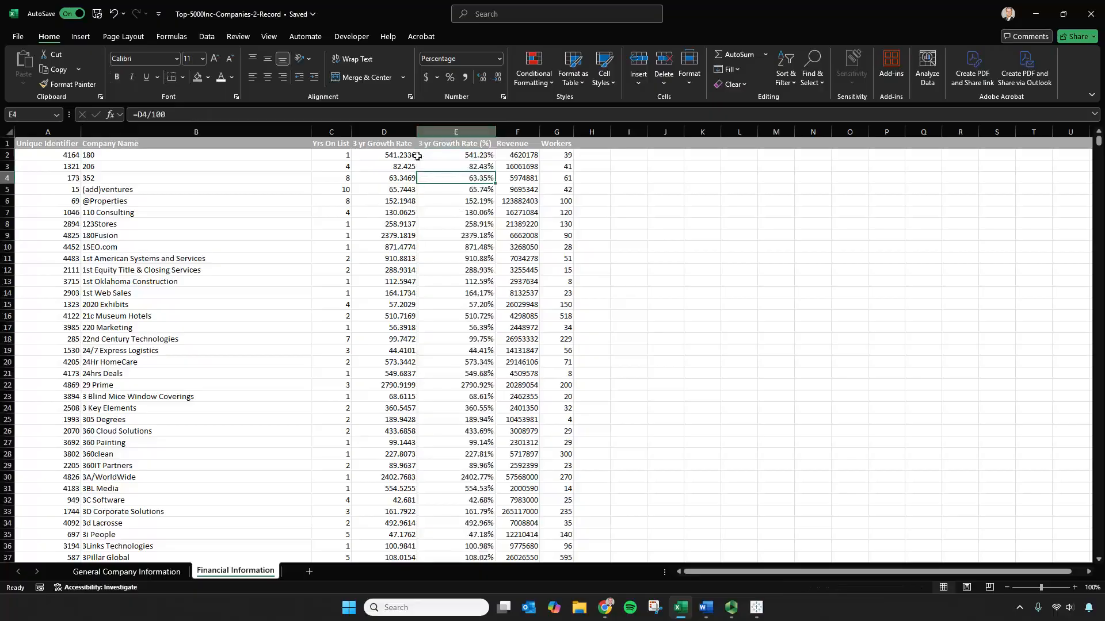
pyautogui.click(471, 155)
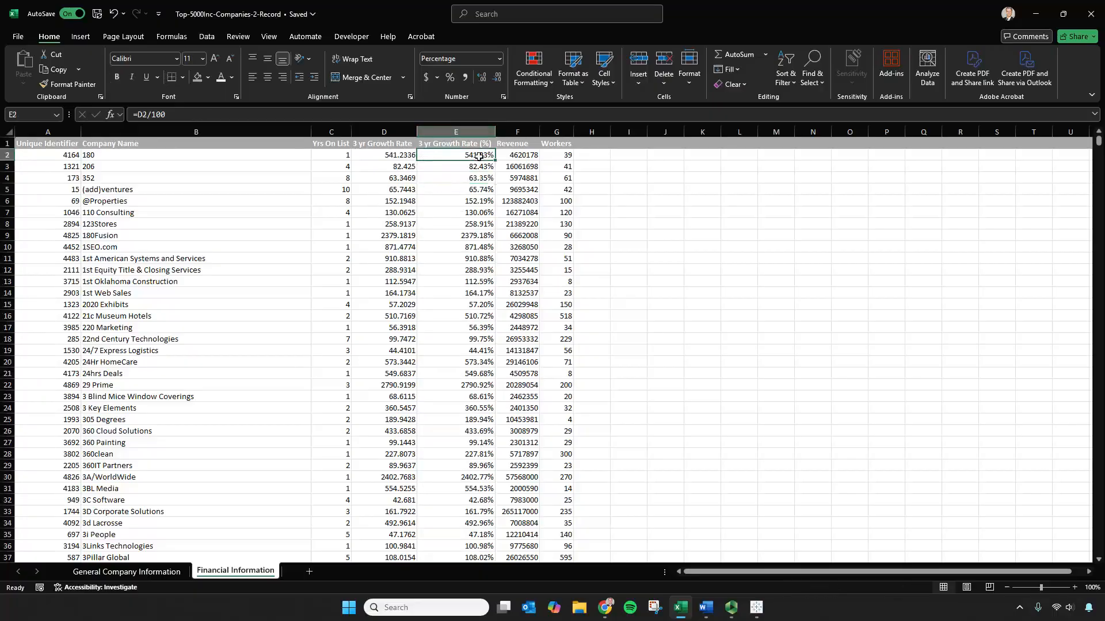
# - Replace the formulas in the 3 yr Growth Rate (%) column with their values by copying and pasting values in place
pyautogui.click(469, 130)
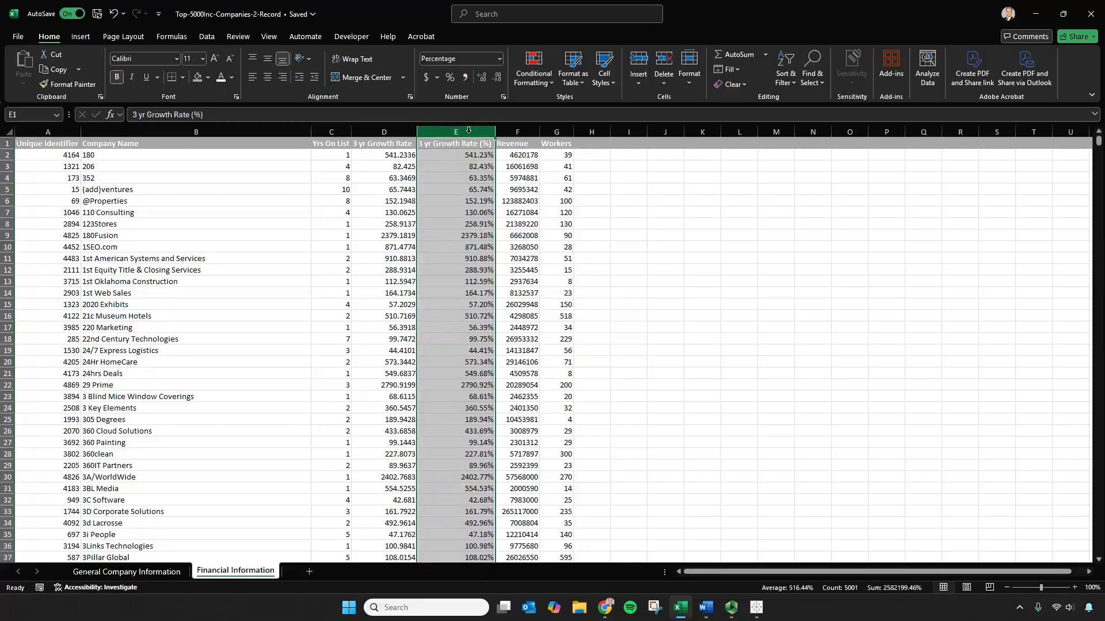
pyautogui.hotkey('ctrl', 'c')
pyautogui.rightClick(469, 132)
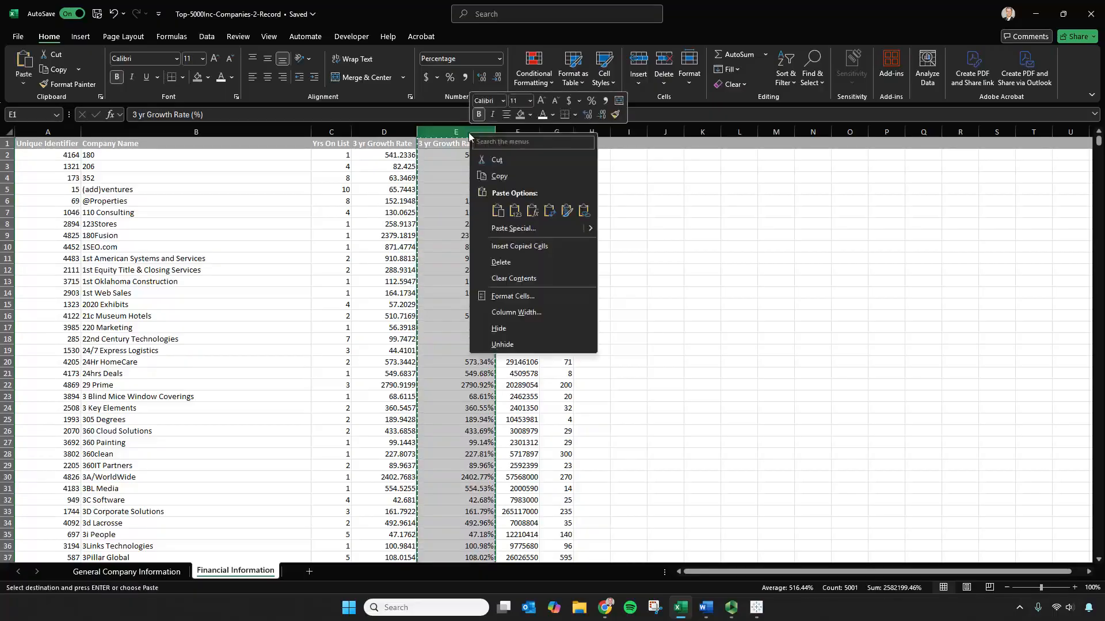
pyautogui.click(512, 215)
pyautogui.click(436, 170)
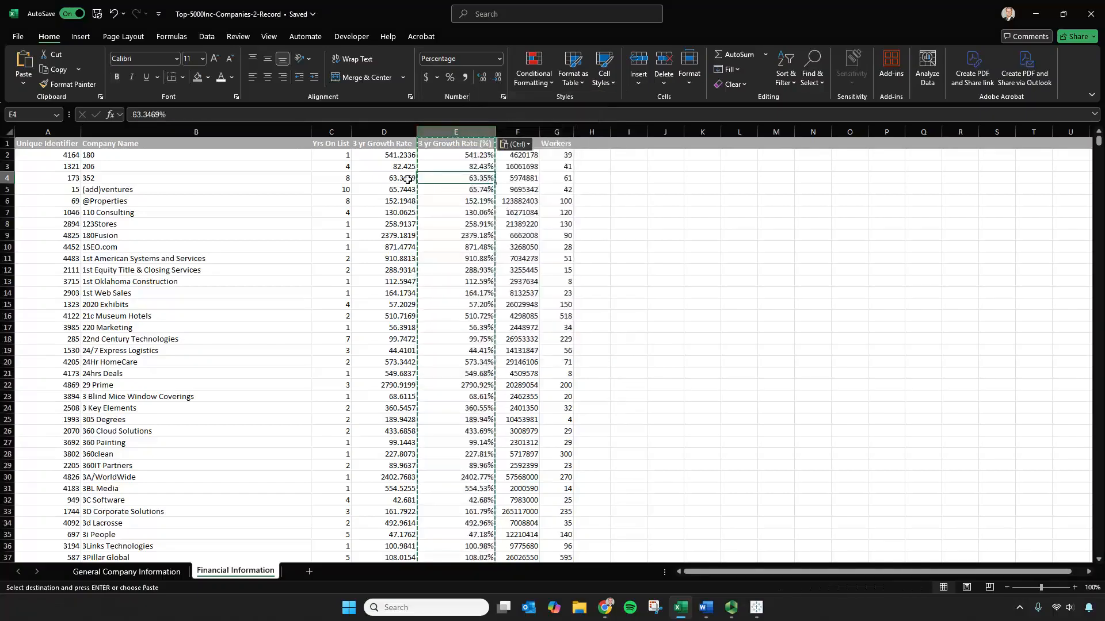
pyautogui.click(387, 167)
pyautogui.click(389, 179)
pyautogui.press('Right')
# - Delete the original 3 yr Growth Rate column D
pyautogui.click(385, 132)
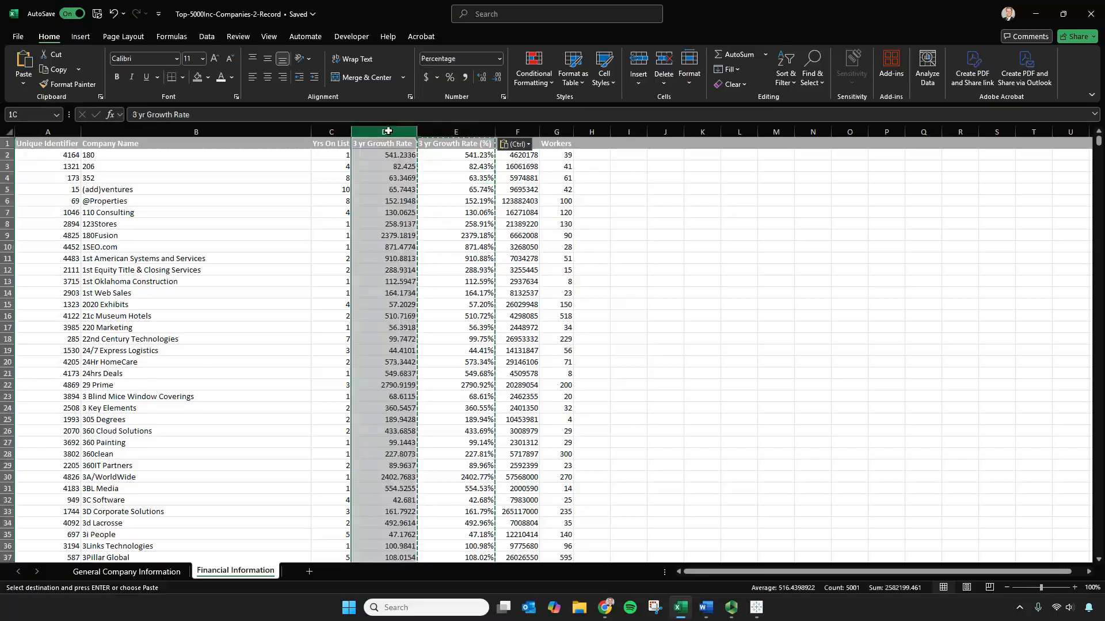
pyautogui.rightClick(388, 129)
pyautogui.click(432, 260)
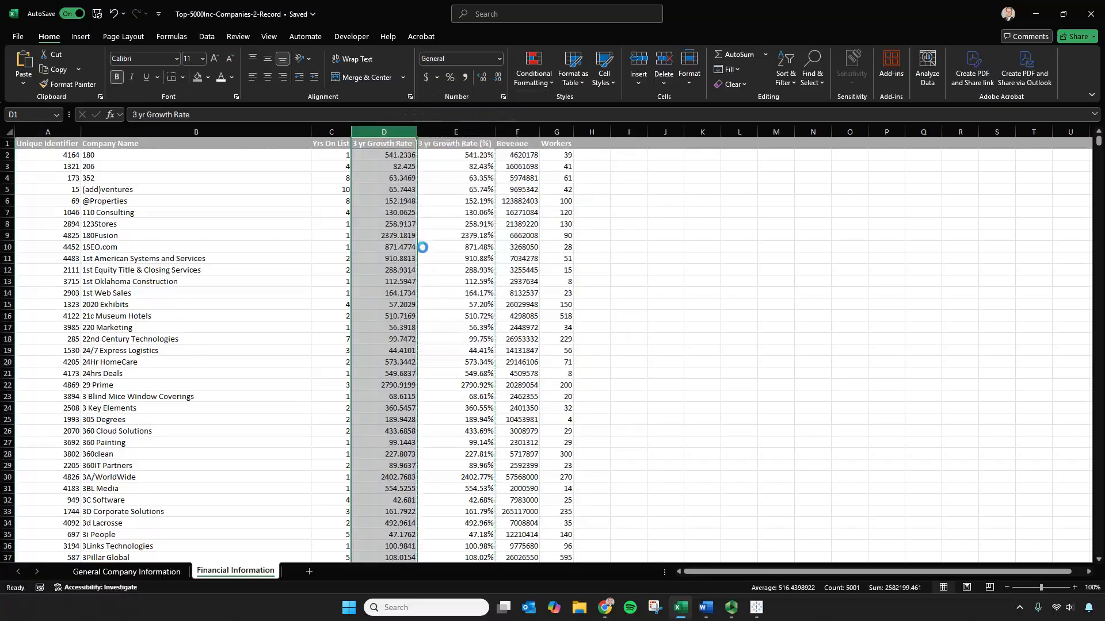
pyautogui.click(393, 178)
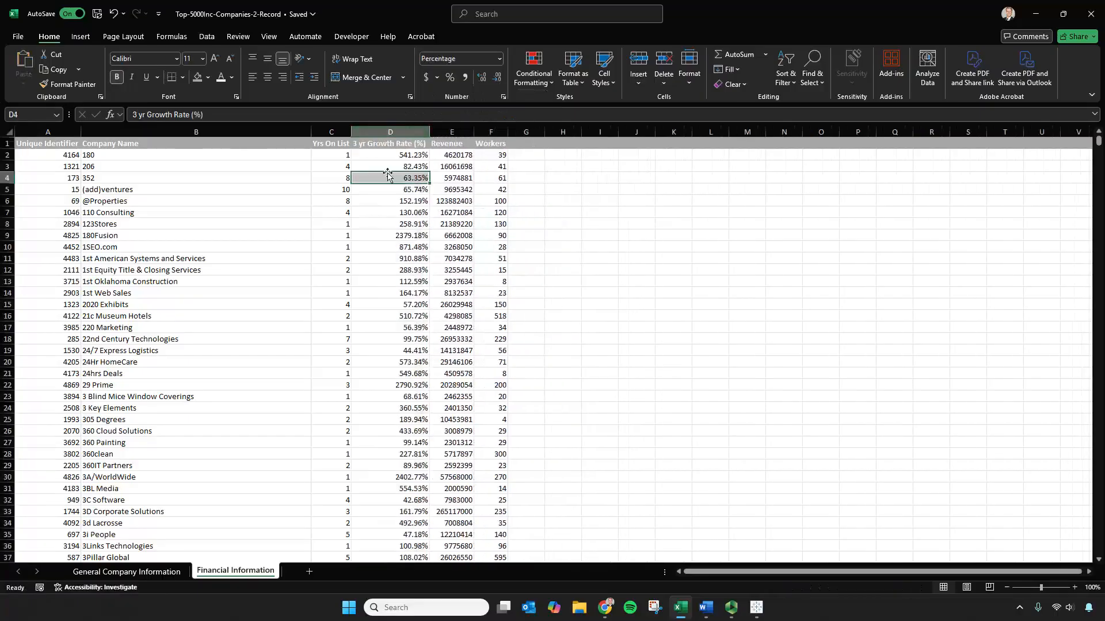
# - Apply the Accounting number format to the Revenue column and save the workbook
pyautogui.click(452, 130)
pyautogui.click(426, 78)
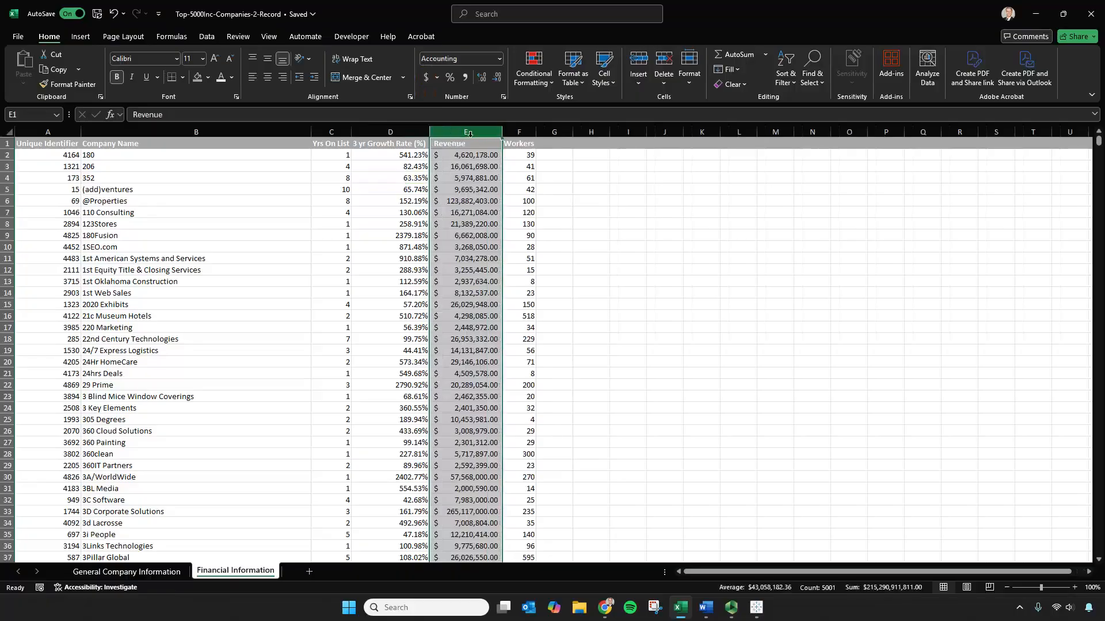
pyautogui.click(499, 59)
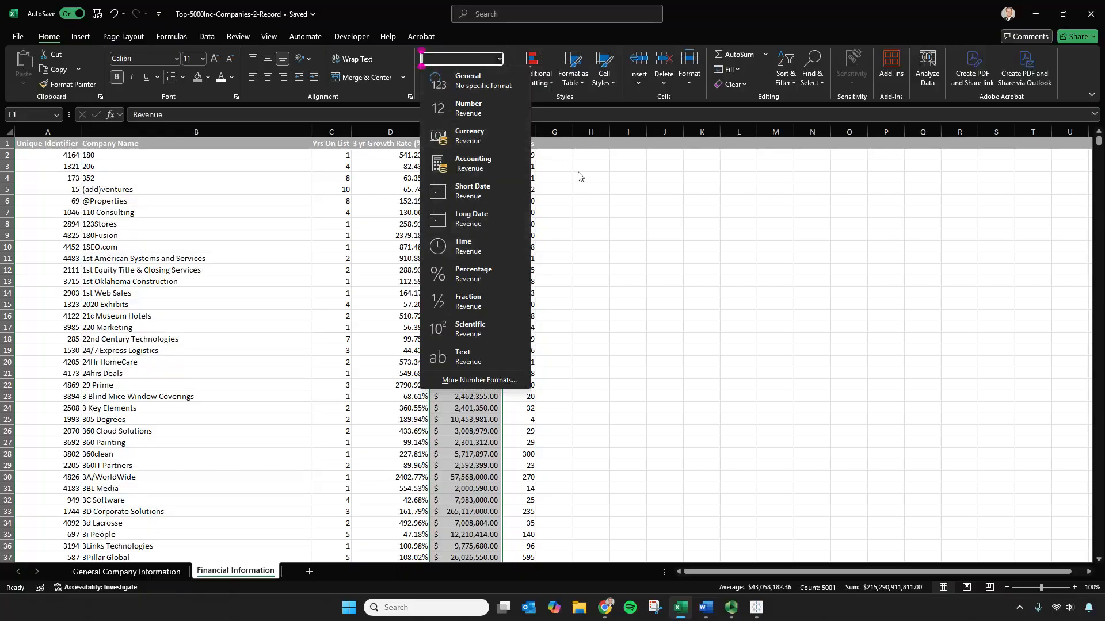
pyautogui.click(507, 167)
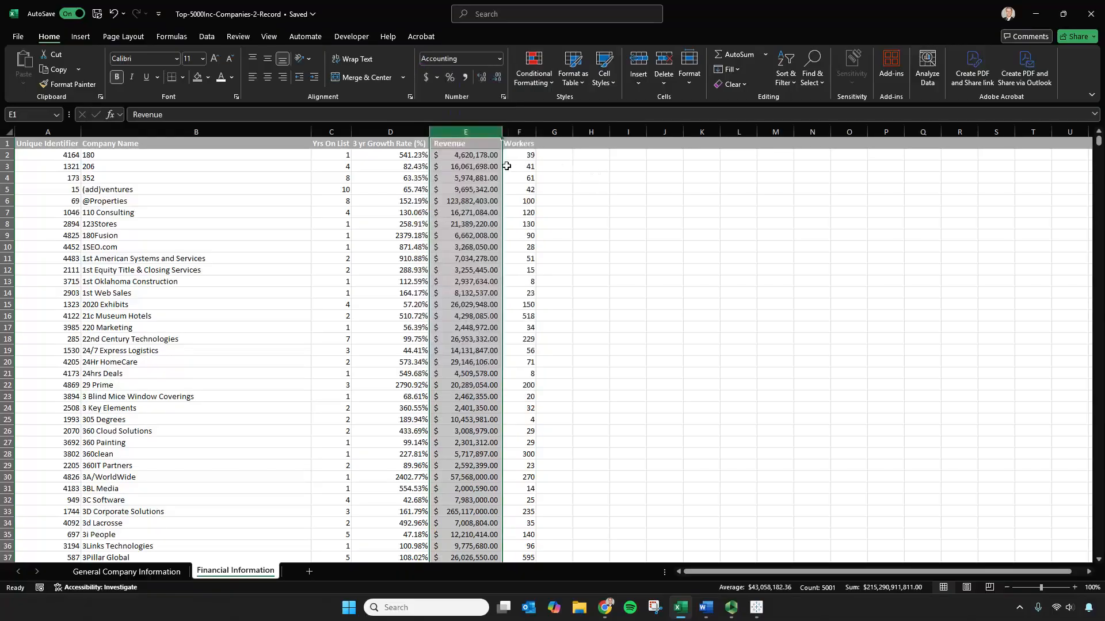
pyautogui.click(476, 171)
pyautogui.click(64, 147)
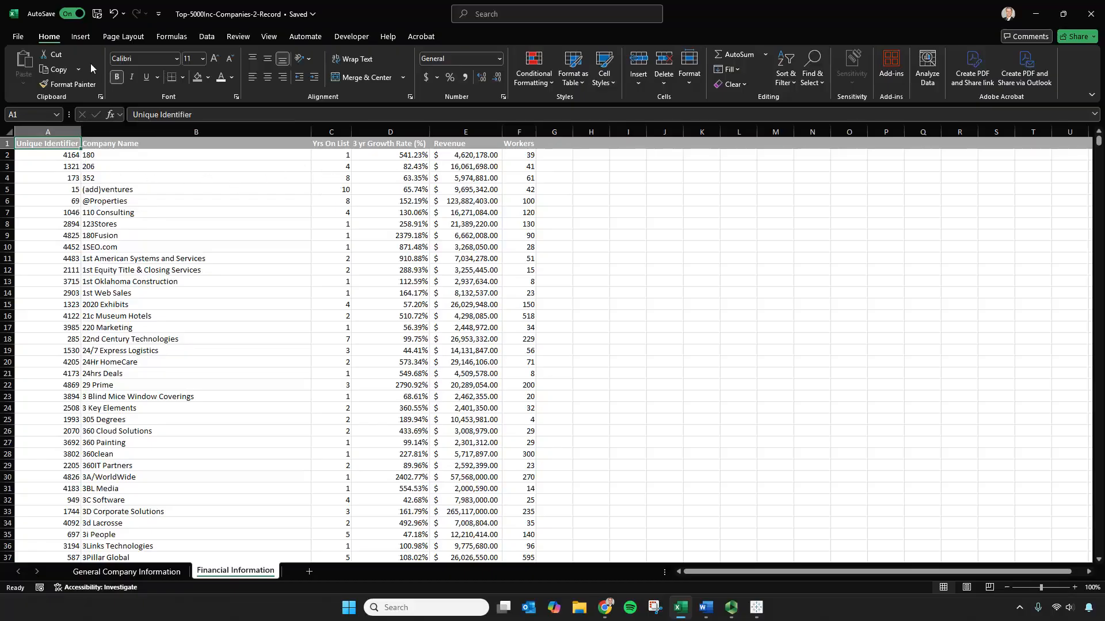
pyautogui.click(98, 14)
pyautogui.click(329, 279)
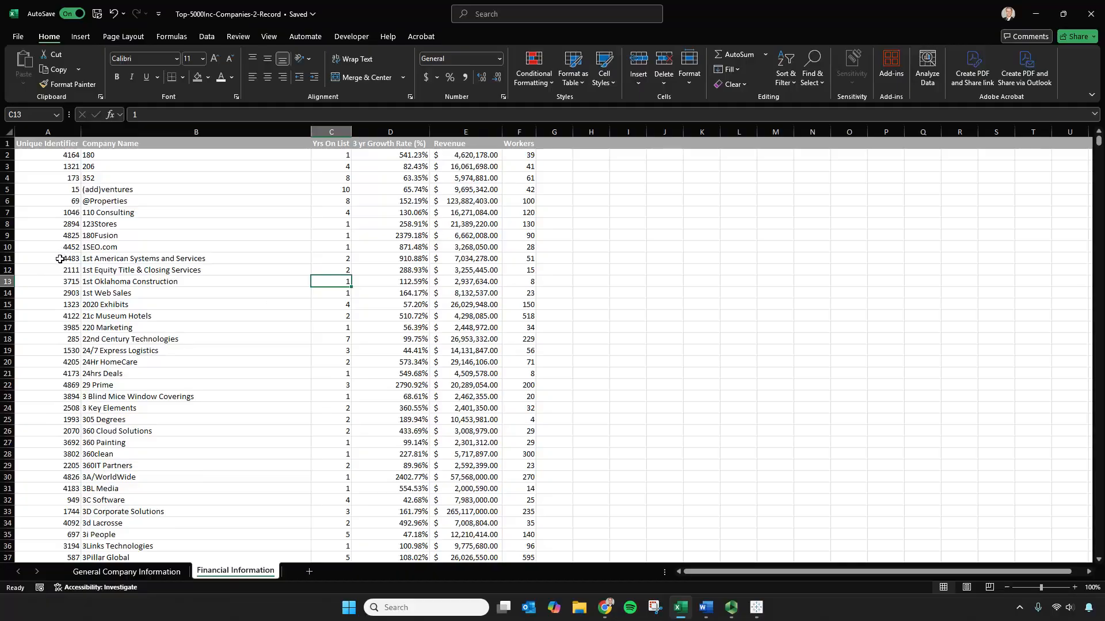
# - Fill the Rank header on the General Company Information sheet with dark blue and return to the Financial Information sheet
pyautogui.click(122, 576)
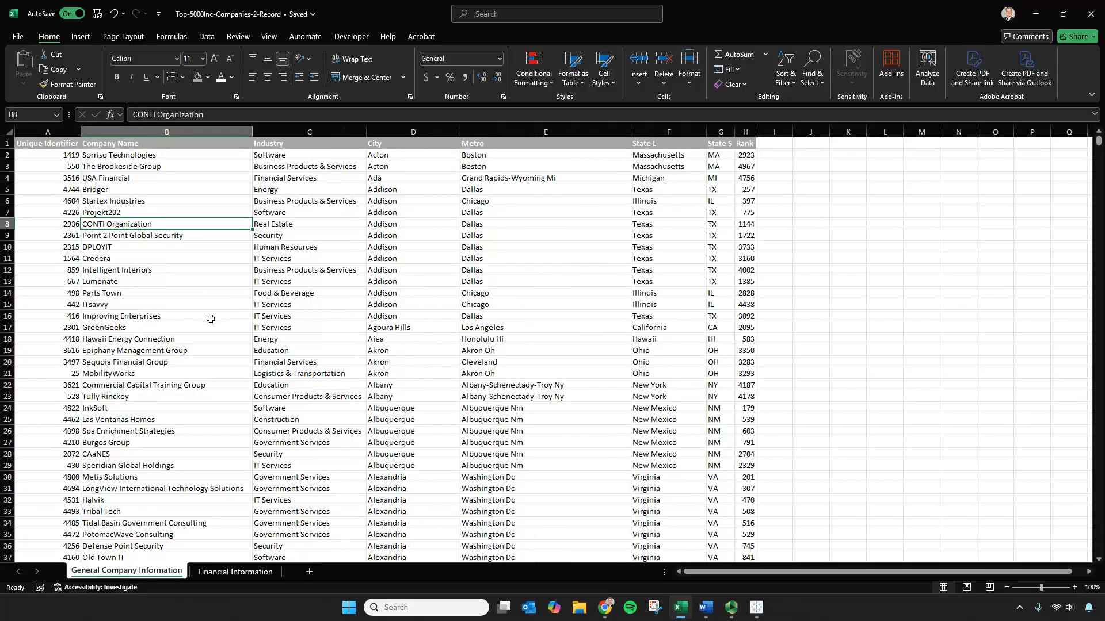
pyautogui.click(747, 149)
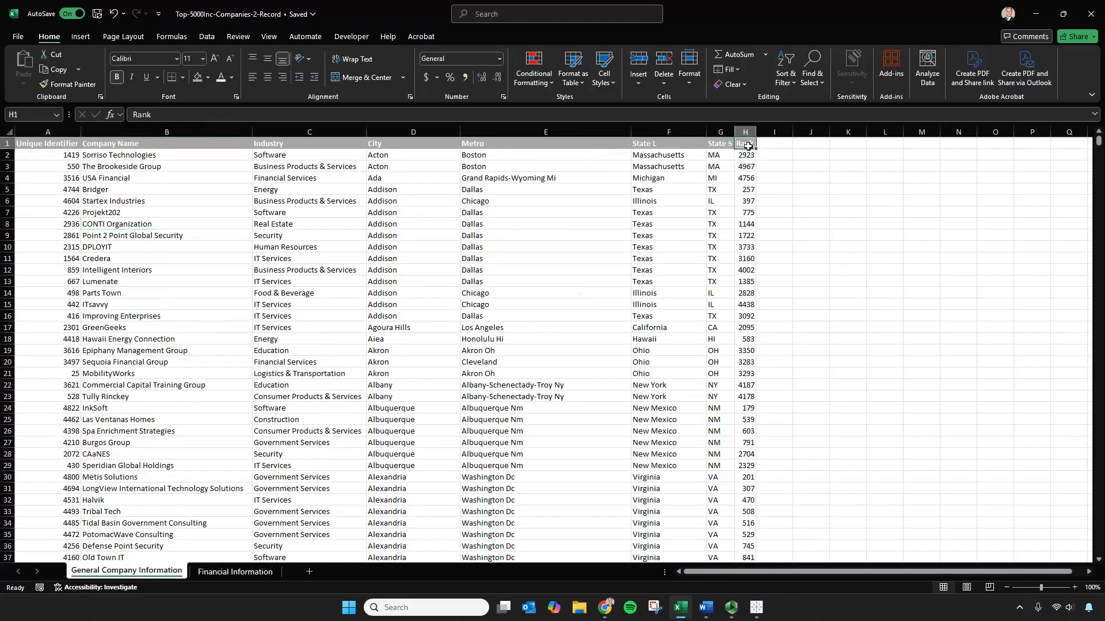
pyautogui.click(208, 77)
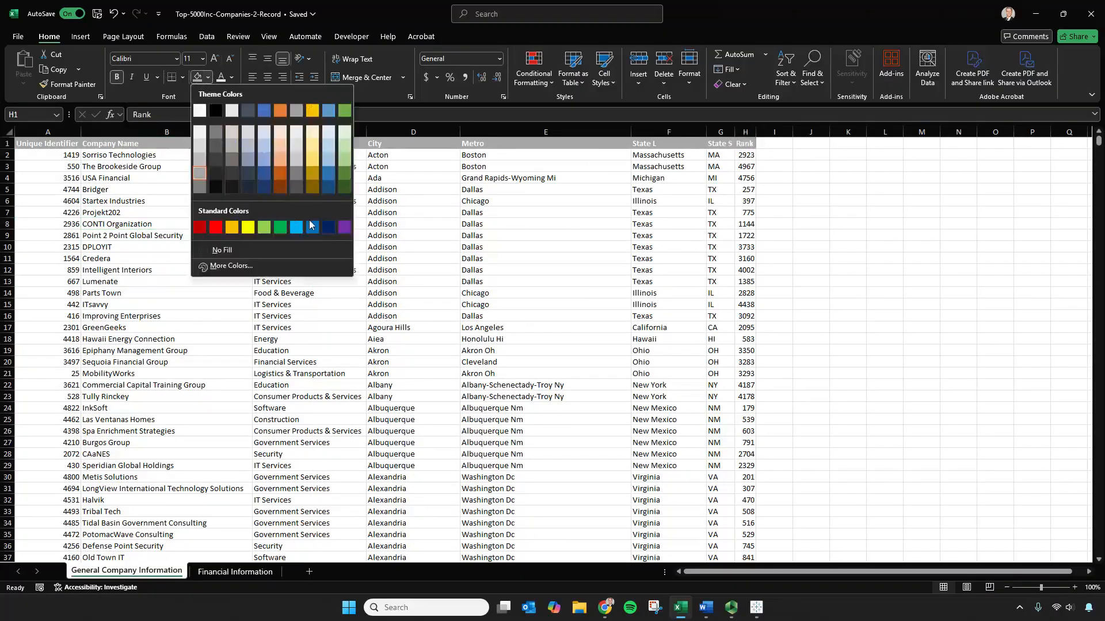
pyautogui.click(326, 228)
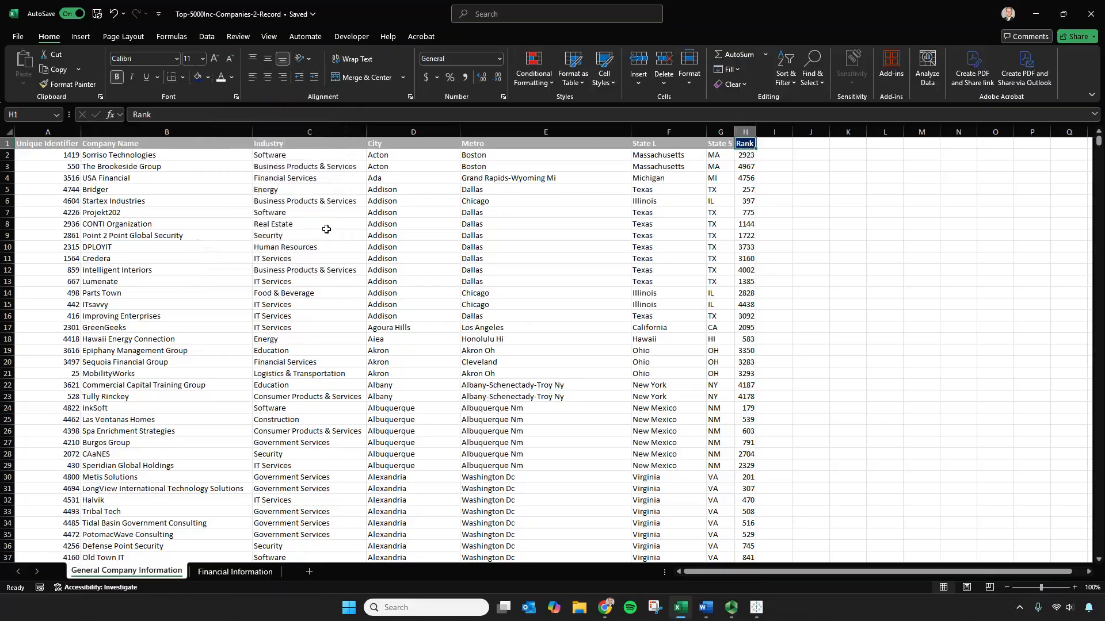
pyautogui.click(241, 580)
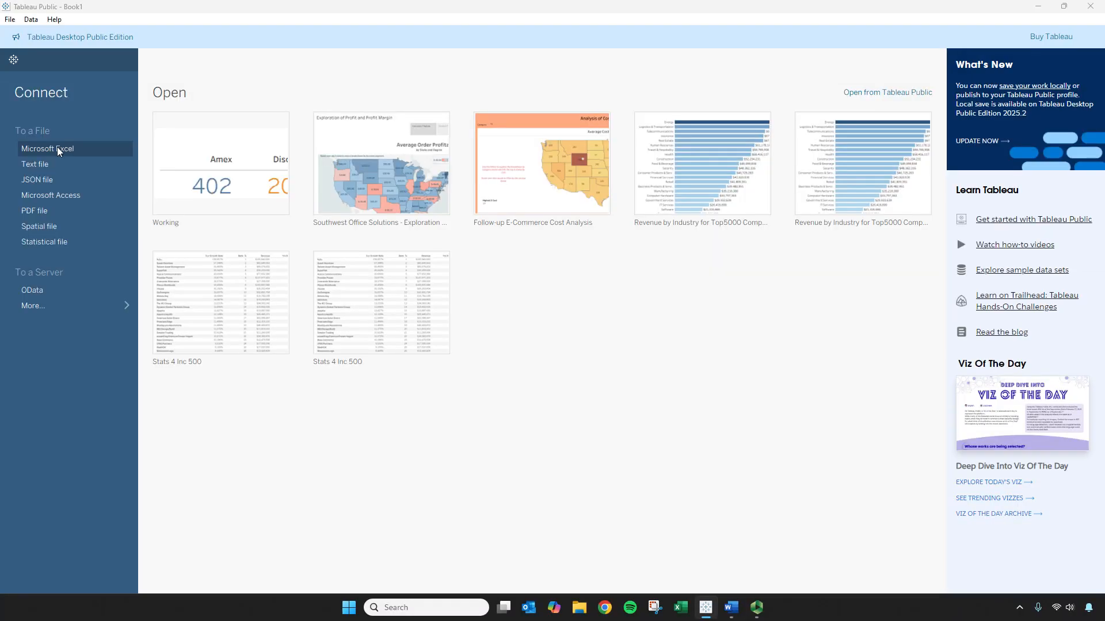
# - In Tableau Public, connect to the Excel workbook Top-5000Inc-Companies-2-Record and clean it with Data Interpreter
pyautogui.click(58, 150)
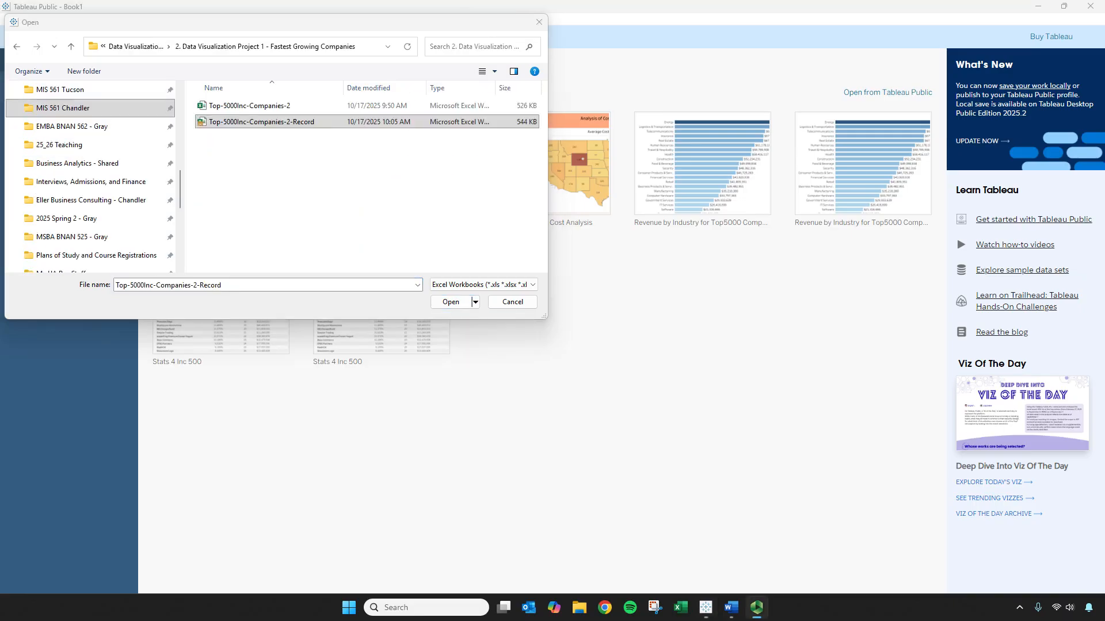
pyautogui.click(464, 306)
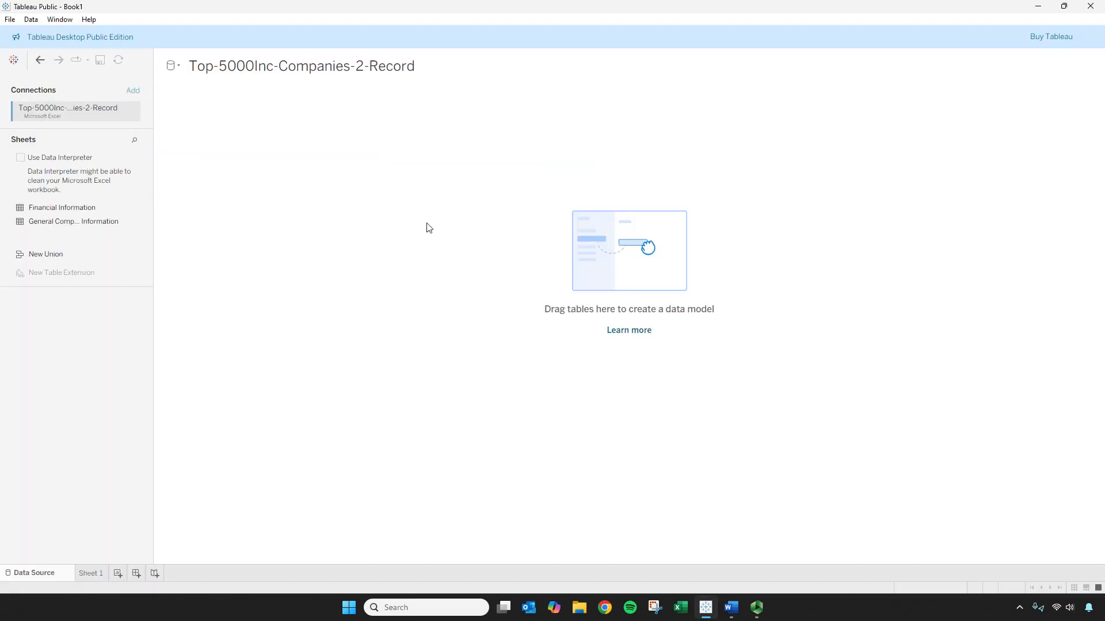
pyautogui.click(20, 159)
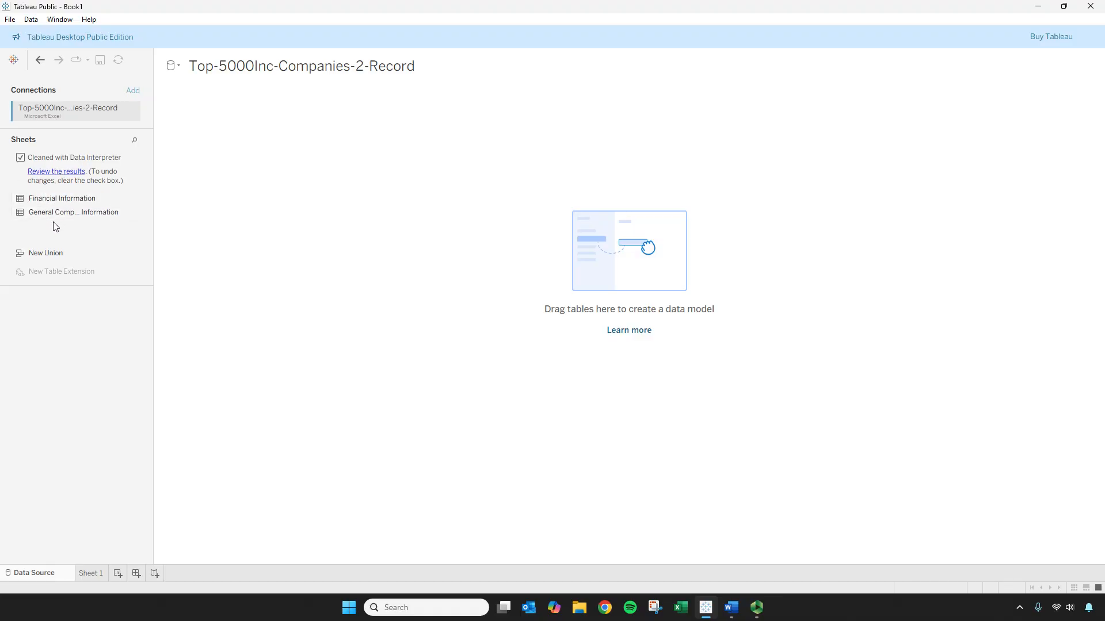
# - Reopen Top-5000Inc-Companies-2-Record in Excel, view the Financial Information sheet, and return to Tableau Public
pyautogui.click(684, 613)
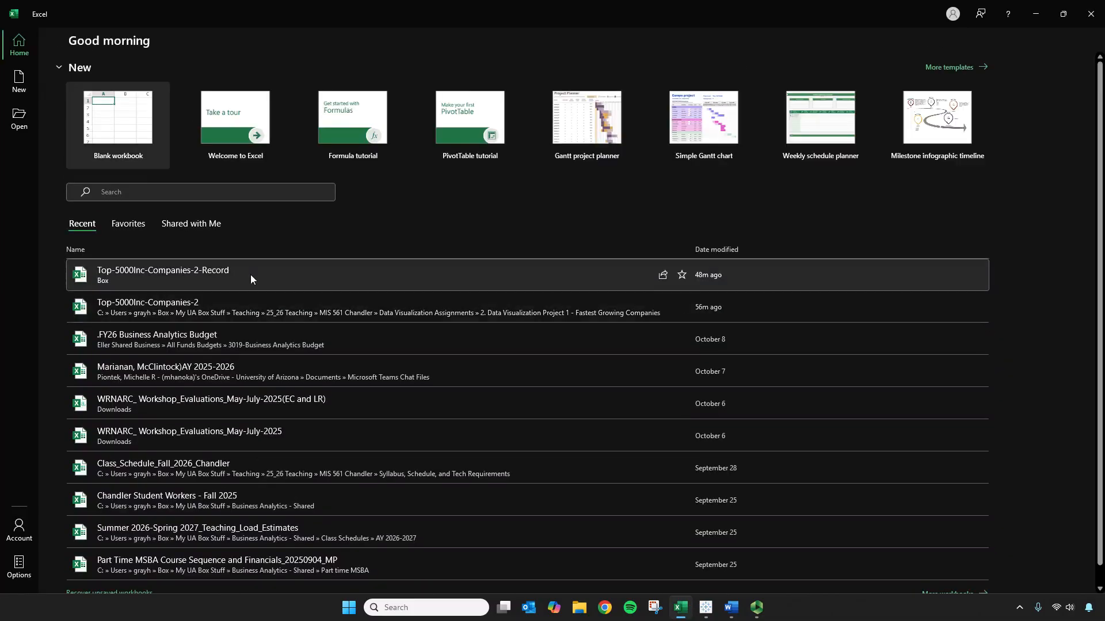
pyautogui.click(250, 274)
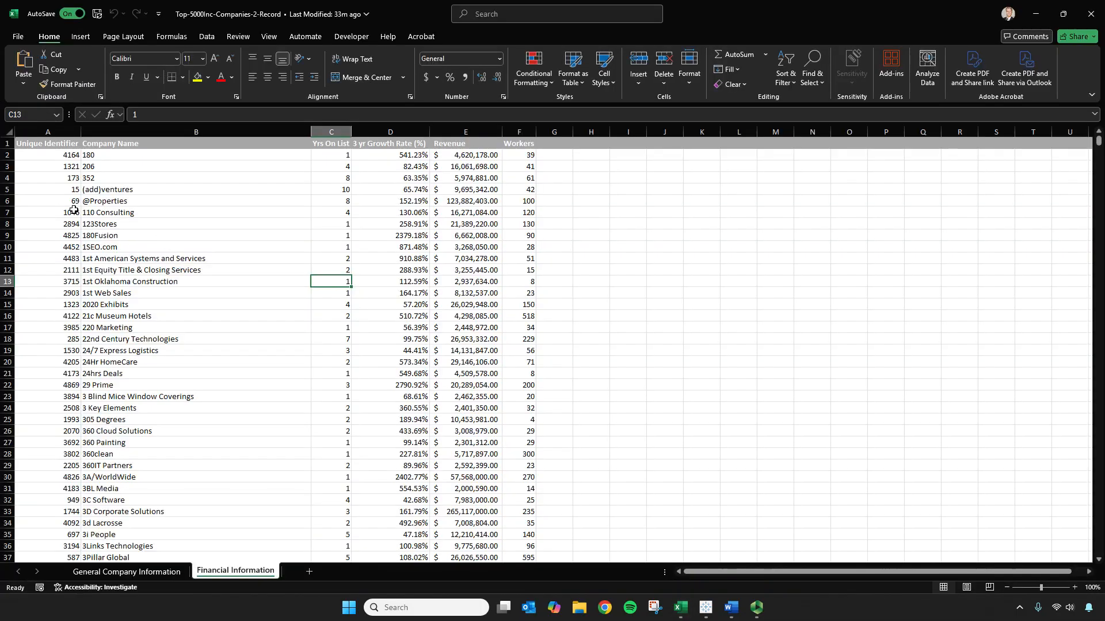
pyautogui.click(1036, 14)
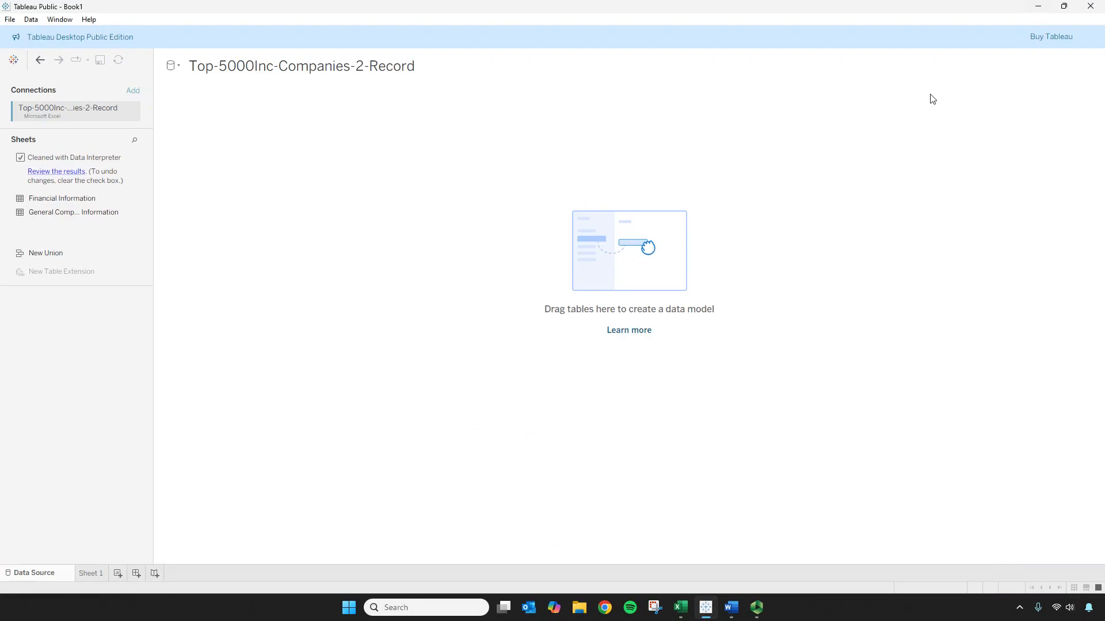
# - Add the Financial Information and General Company Information tables to the data model, comparing them with the workbook's sheets in Excel
pyautogui.moveTo(50, 200); pyautogui.dragTo(371, 187)
pyautogui.click(680, 607)
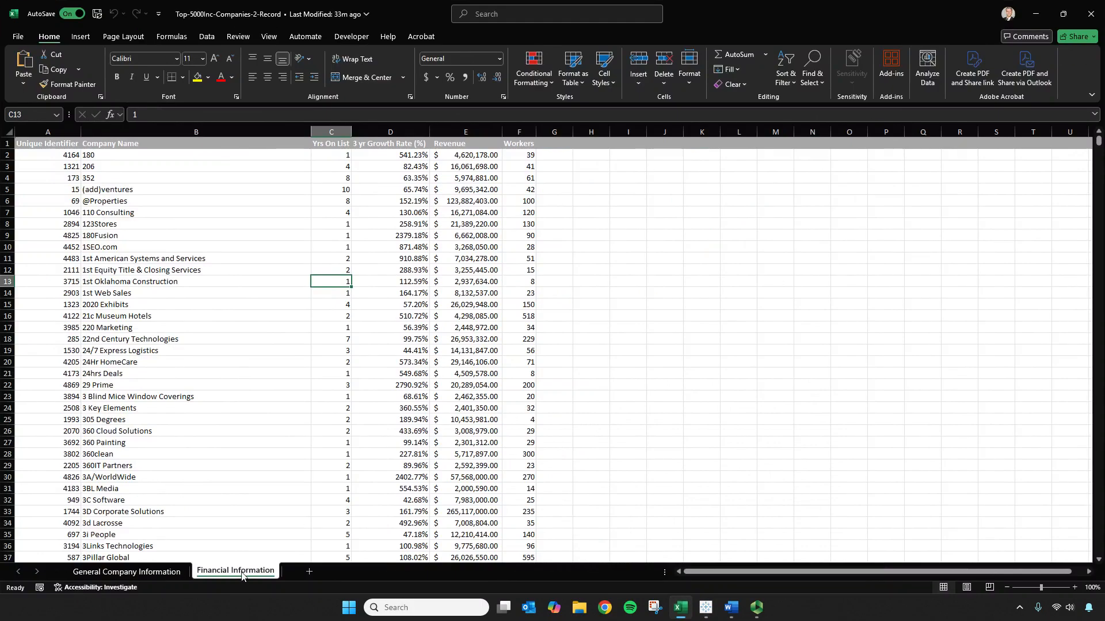
pyautogui.click(127, 572)
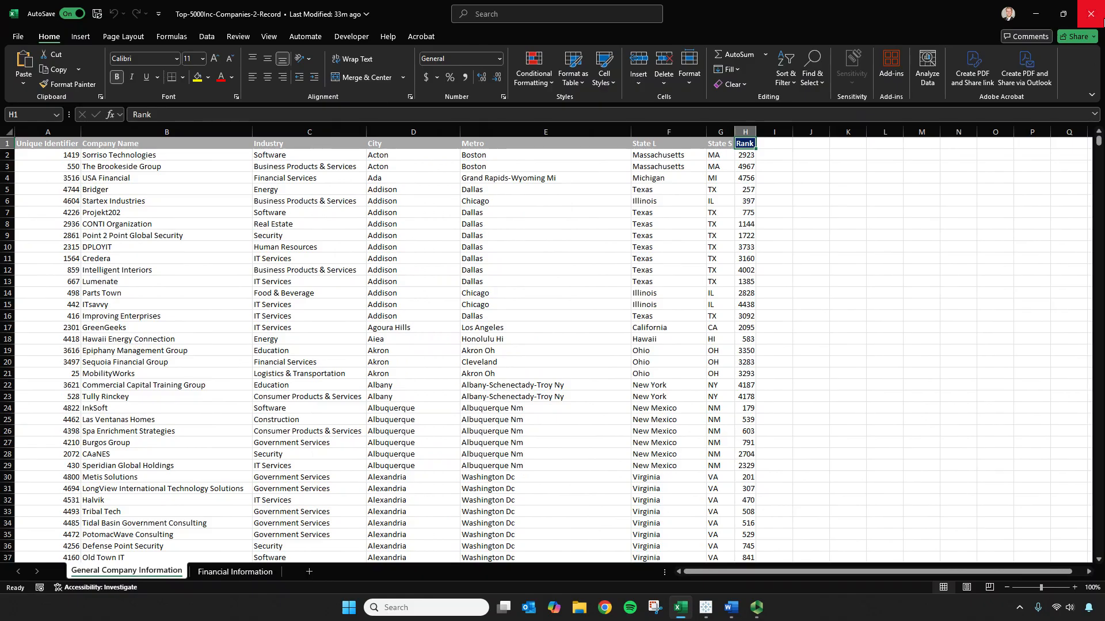
pyautogui.click(1036, 14)
pyautogui.moveTo(56, 210); pyautogui.dragTo(384, 143)
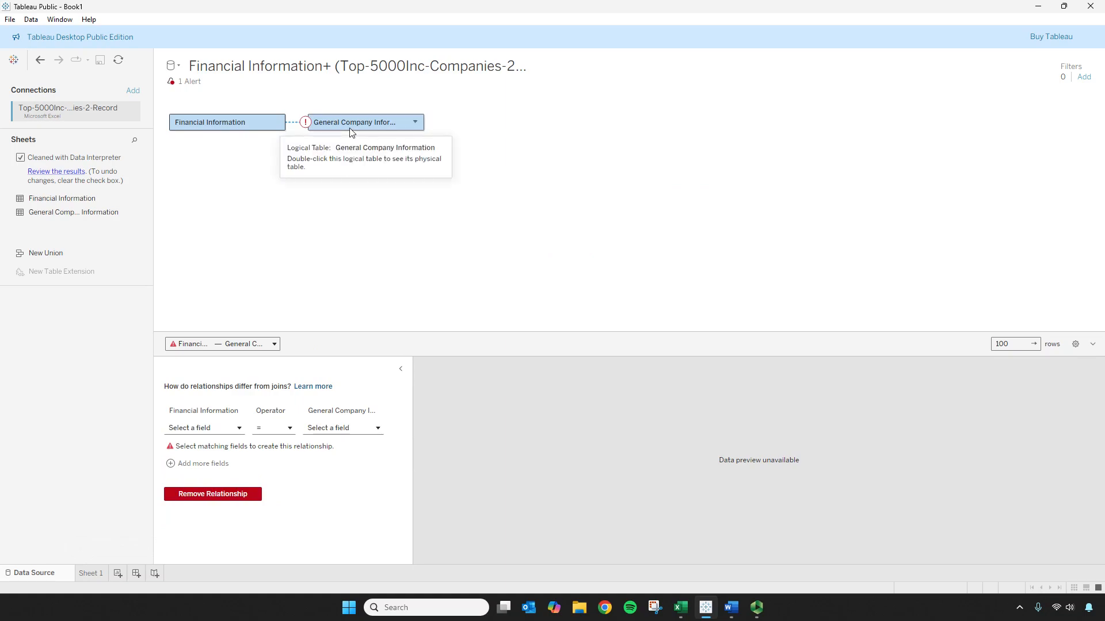
# - Relate Financial Information to General Company Information with Unique Identifier equal to Unique Identifier (General Company Information)
pyautogui.click(235, 430)
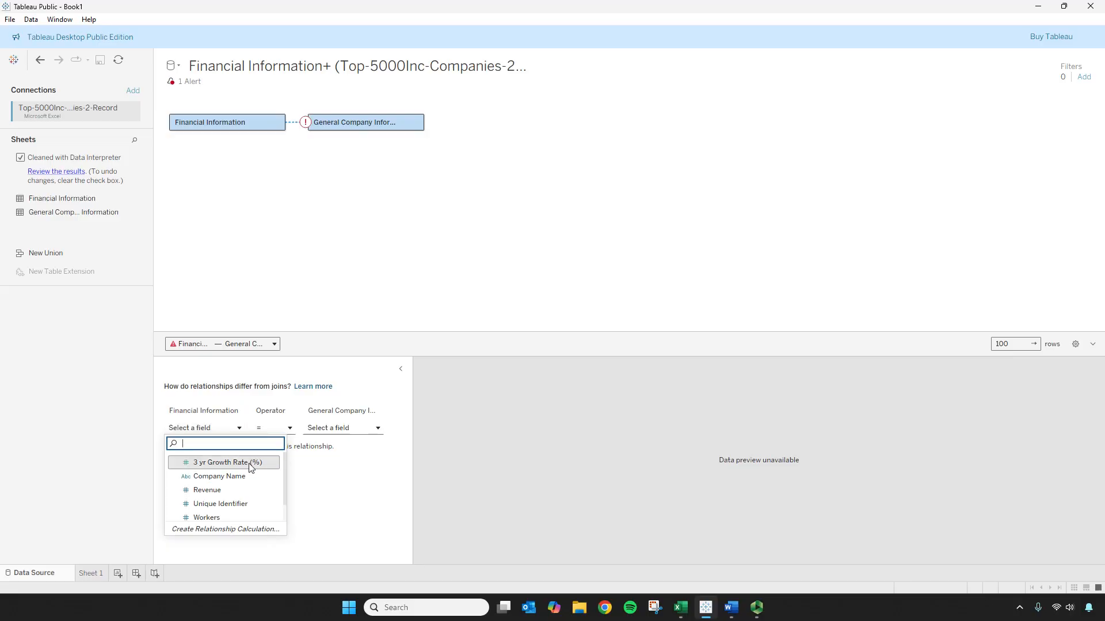
pyautogui.click(238, 505)
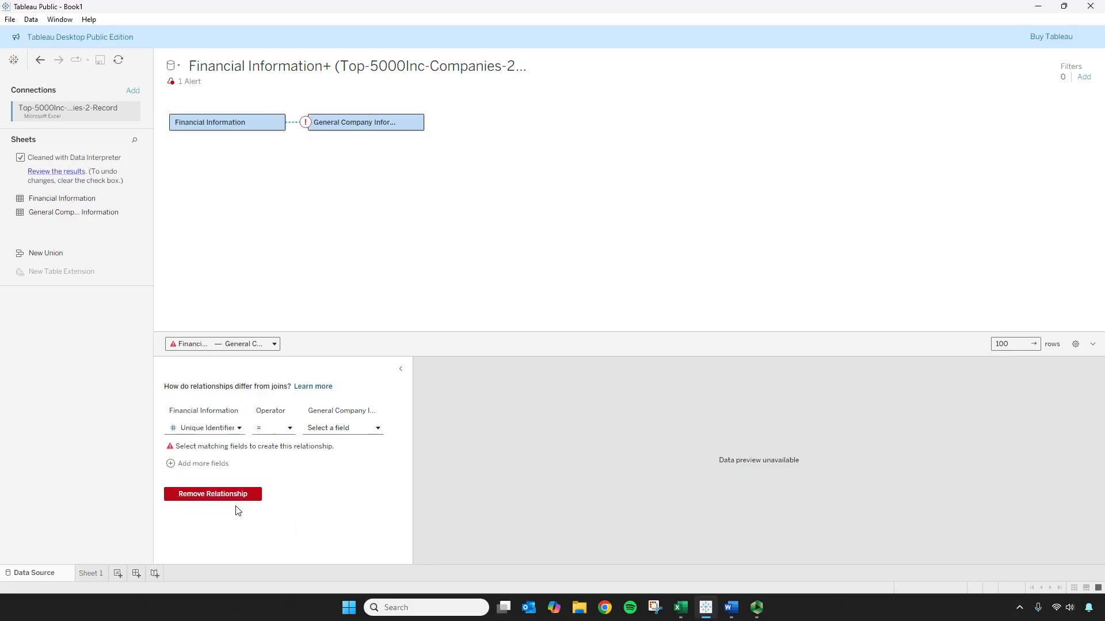
pyautogui.click(340, 431)
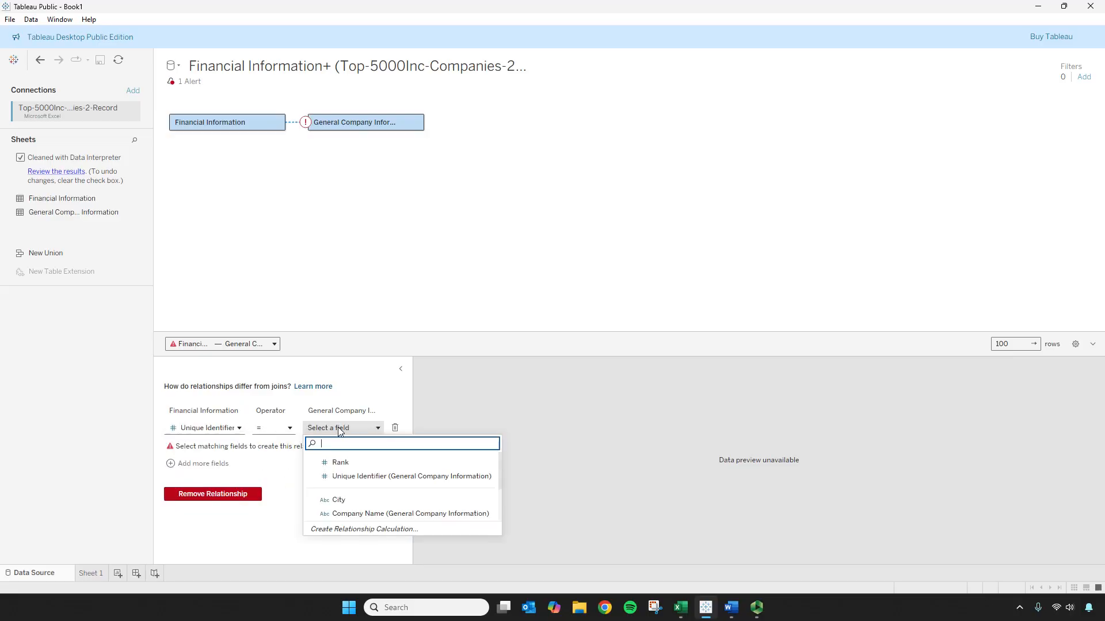
pyautogui.click(364, 477)
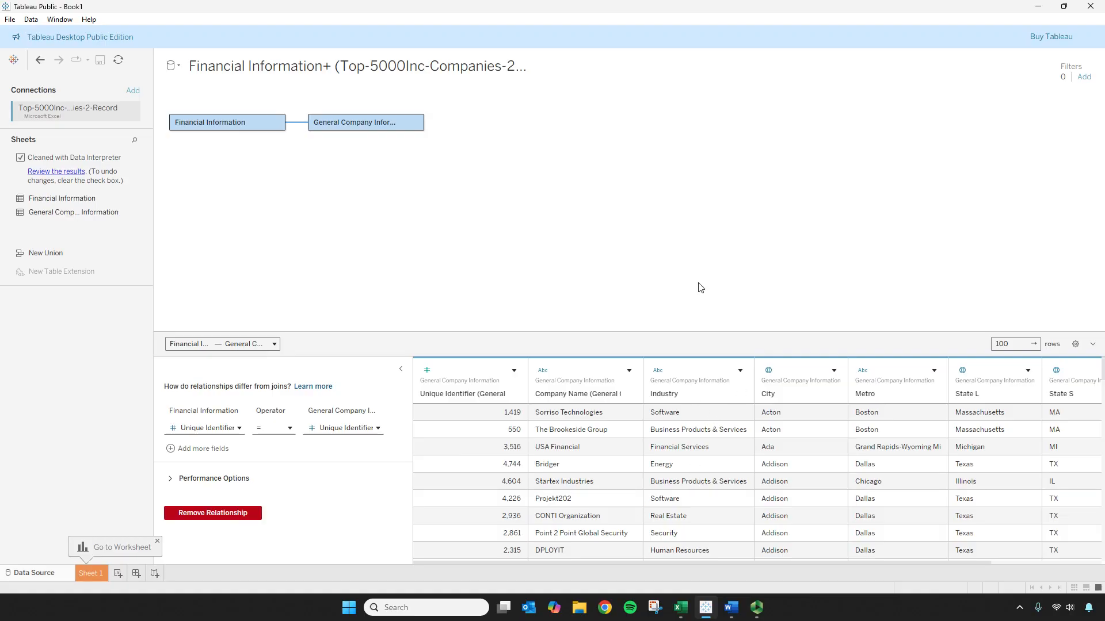
# - Review the General Company Information table's fields and data types, and go to worksheet Sheet 1
pyautogui.click(371, 122)
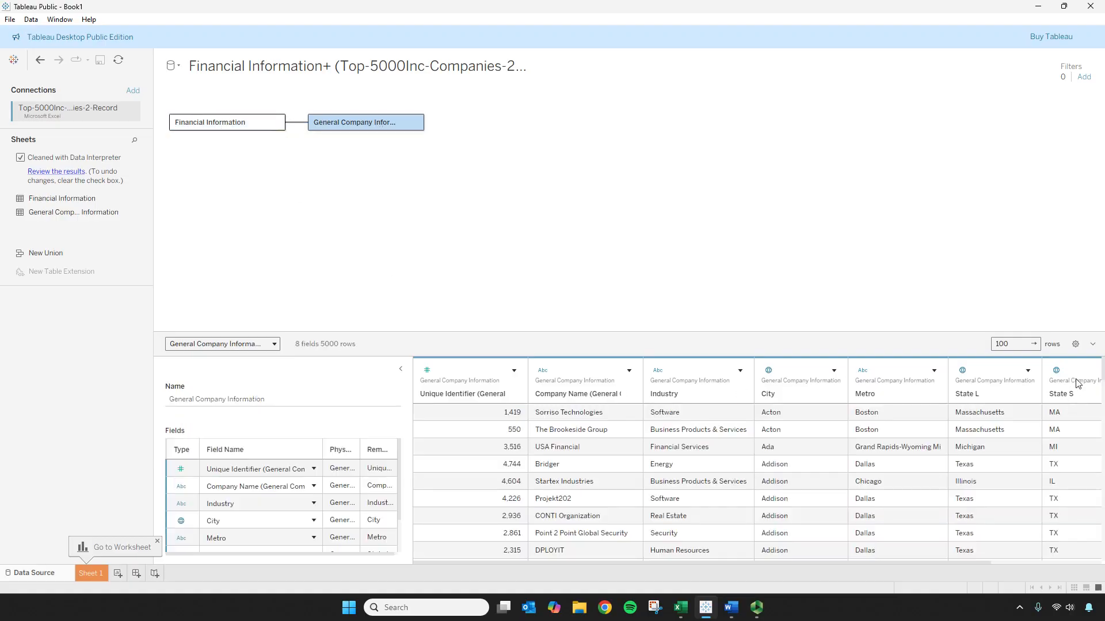
pyautogui.moveTo(613, 364)
pyautogui.click(91, 574)
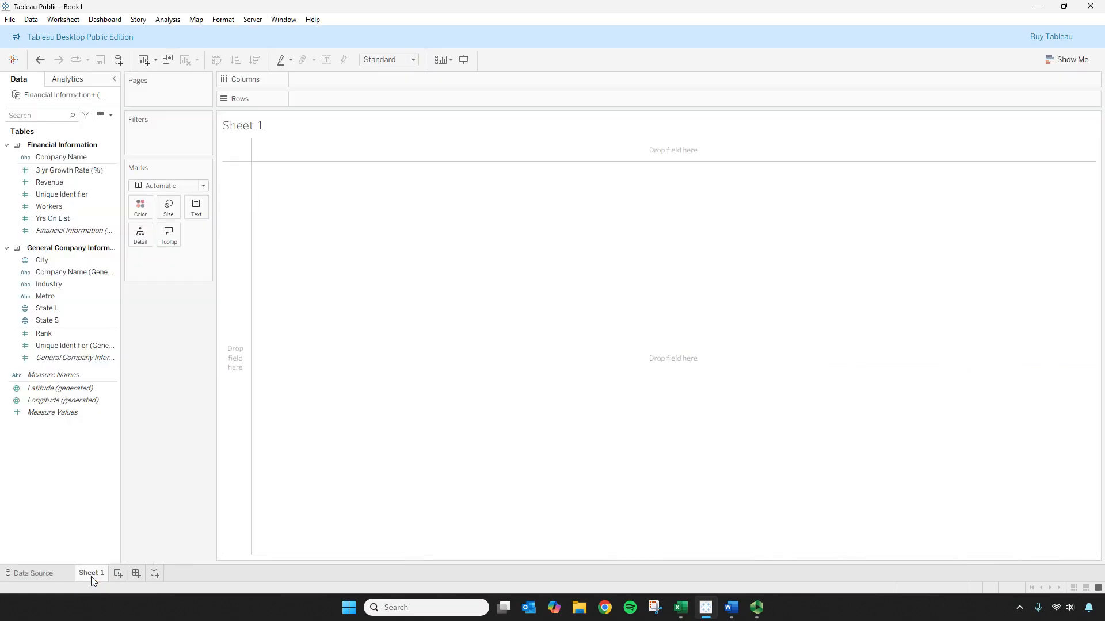
pyautogui.moveTo(95, 577)
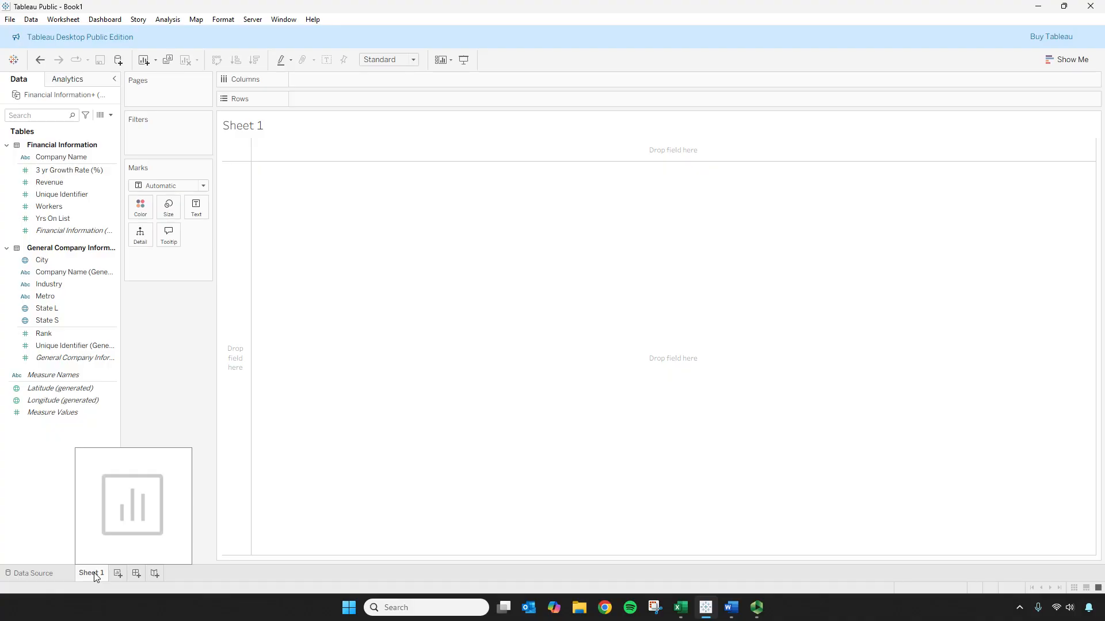
# - Start saving a copy of the workbook in the MIS 561 Chandler folder for Data Visualization Project 1 - Fastest Growing Companies
pyautogui.click(10, 21)
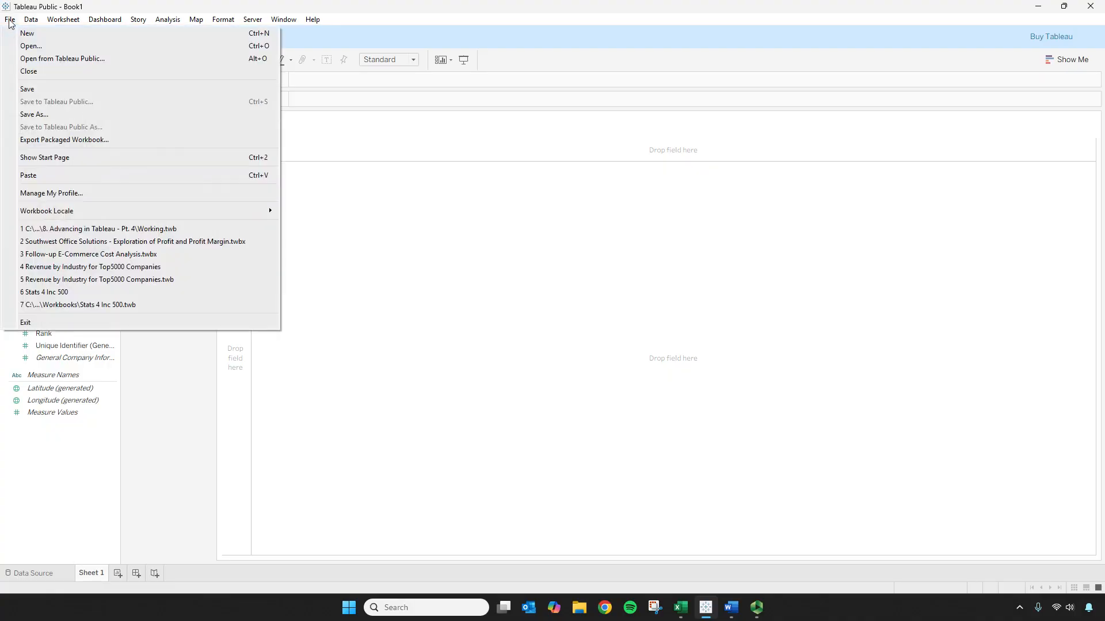
pyautogui.click(41, 113)
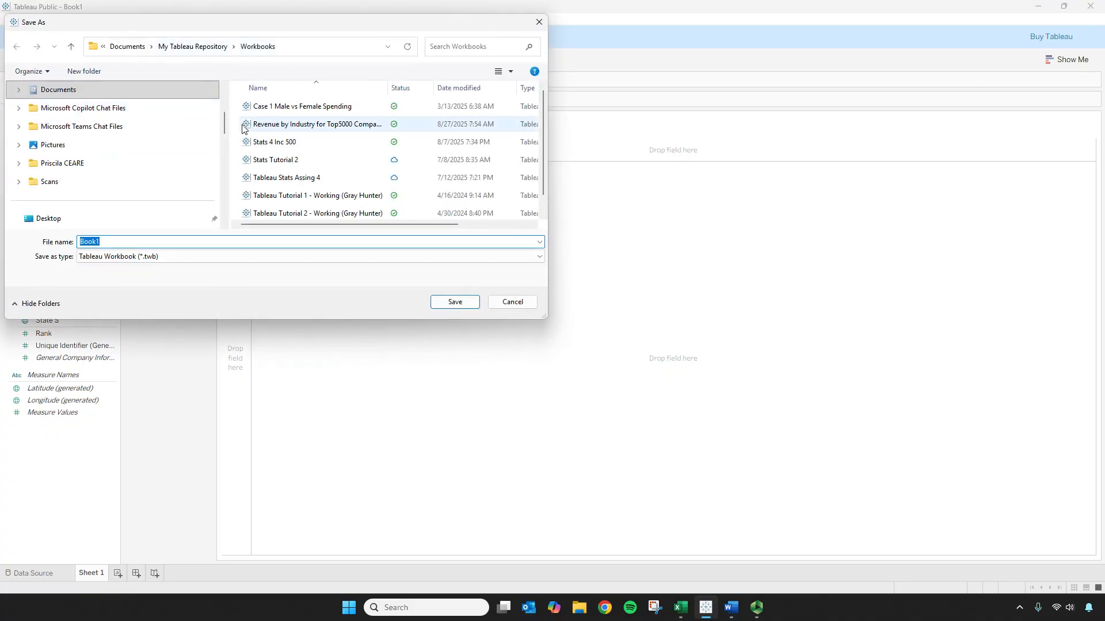
pyautogui.scroll(-1, 224, 135)
pyautogui.scroll(-2, 224, 135)
pyautogui.click(99, 186)
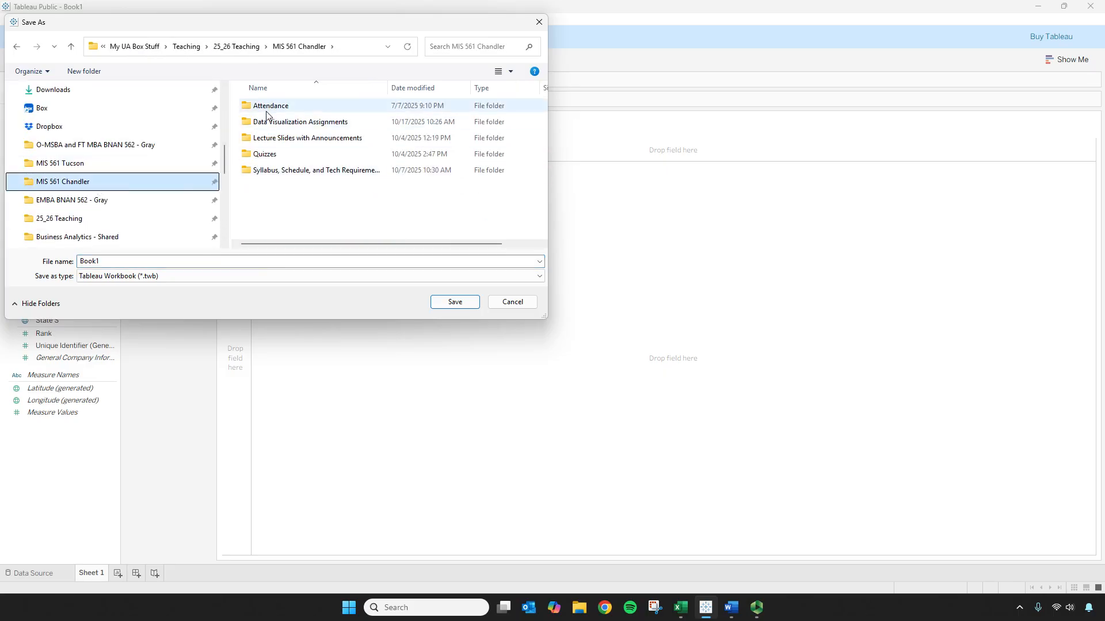
pyautogui.doubleClick(274, 123)
pyautogui.click(275, 123)
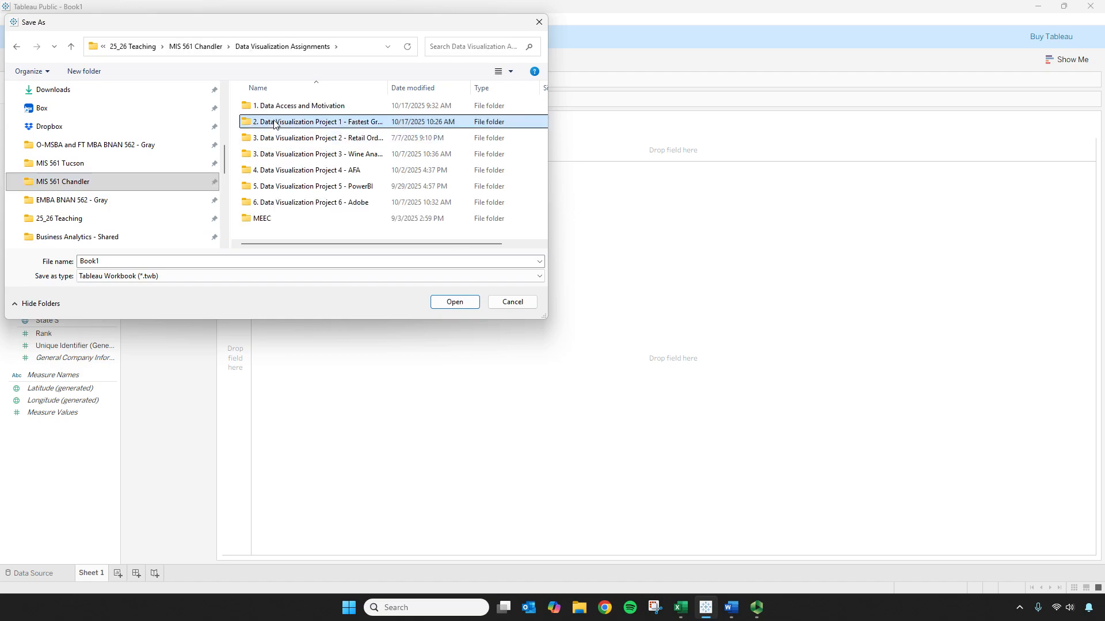
pyautogui.doubleClick(275, 123)
# - Save the Tableau workbook under the file name "Data Viz 1 - Fastest Growing Comapnies"
pyautogui.write('Data Viz 1 - F')
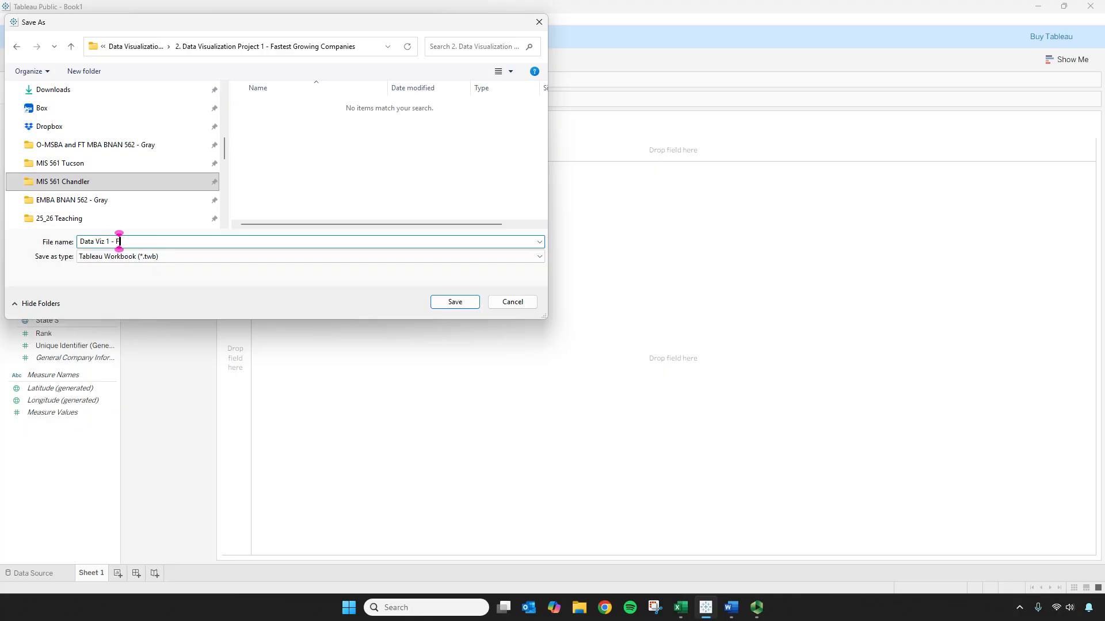
pyautogui.write('astest Grwoing Co')
pyautogui.press('BackSpace')
pyautogui.press('BackSpace')
pyautogui.press('BackSpace')
pyautogui.press('BackSpace')
pyautogui.press('BackSpace')
pyautogui.press('BackSpace')
pyautogui.press('BackSpace')
pyautogui.press('BackSpace')
pyautogui.write('owing Comapnies')
pyautogui.press('Return')
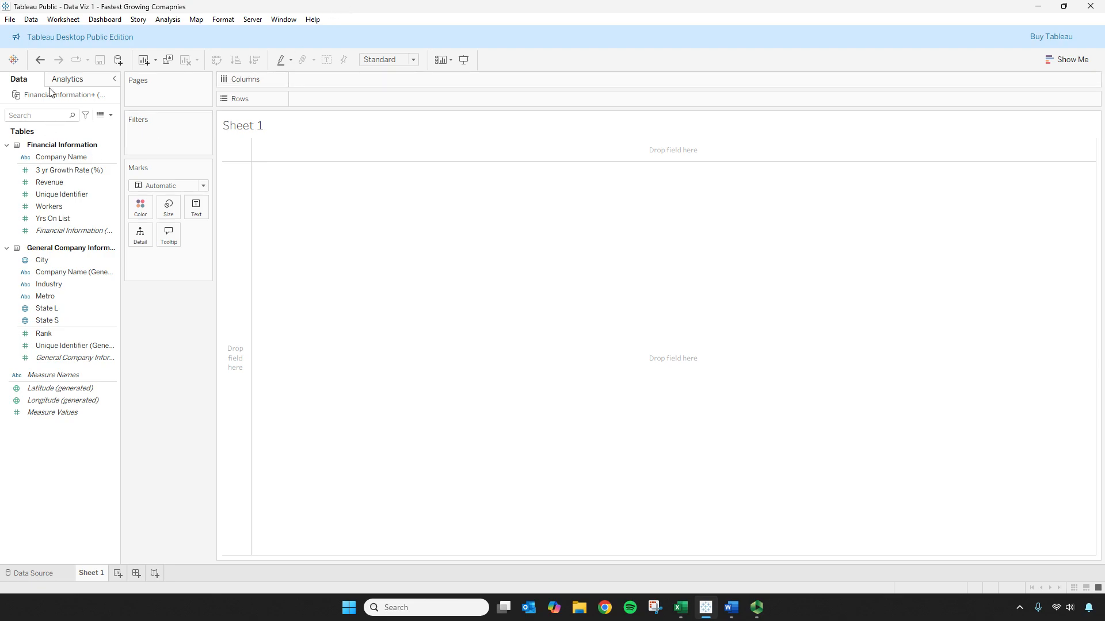
# - View the available Summarize, Model and Custom analytics options, and return to the data fields
pyautogui.click(98, 389)
pyautogui.click(39, 115)
pyautogui.click(76, 84)
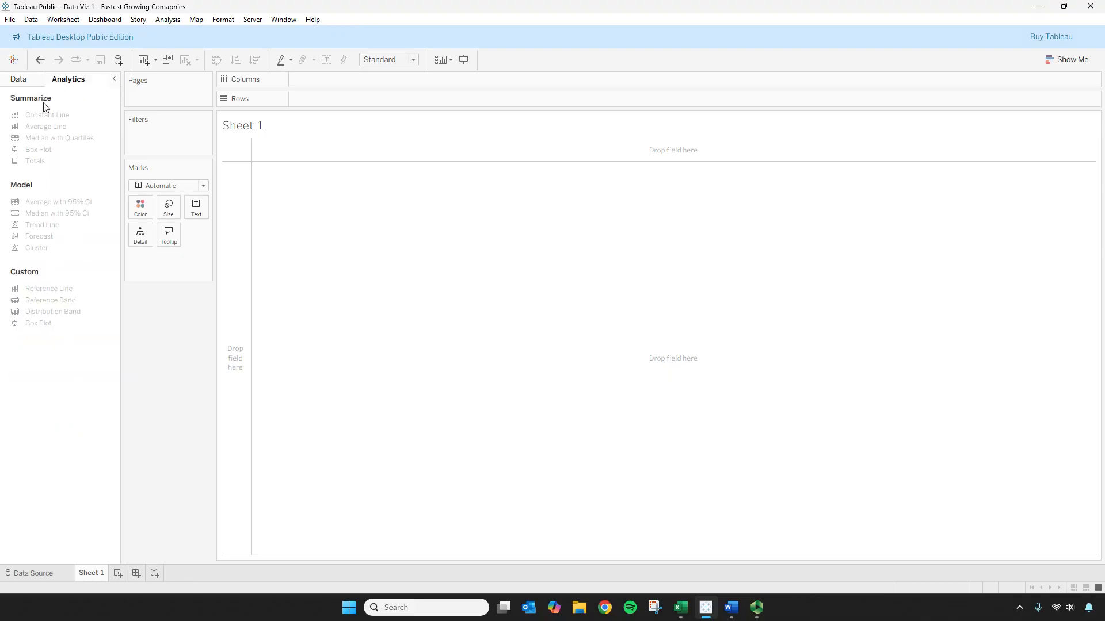
pyautogui.click(23, 83)
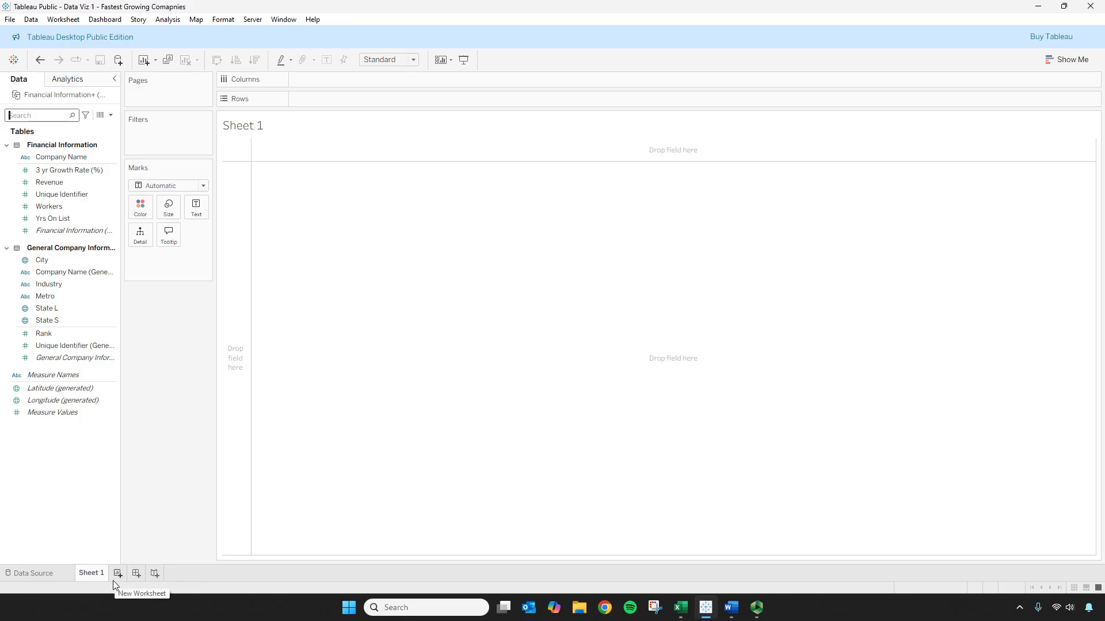
pyautogui.click(156, 577)
pyautogui.click(63, 19)
pyautogui.click(72, 19)
pyautogui.click(138, 20)
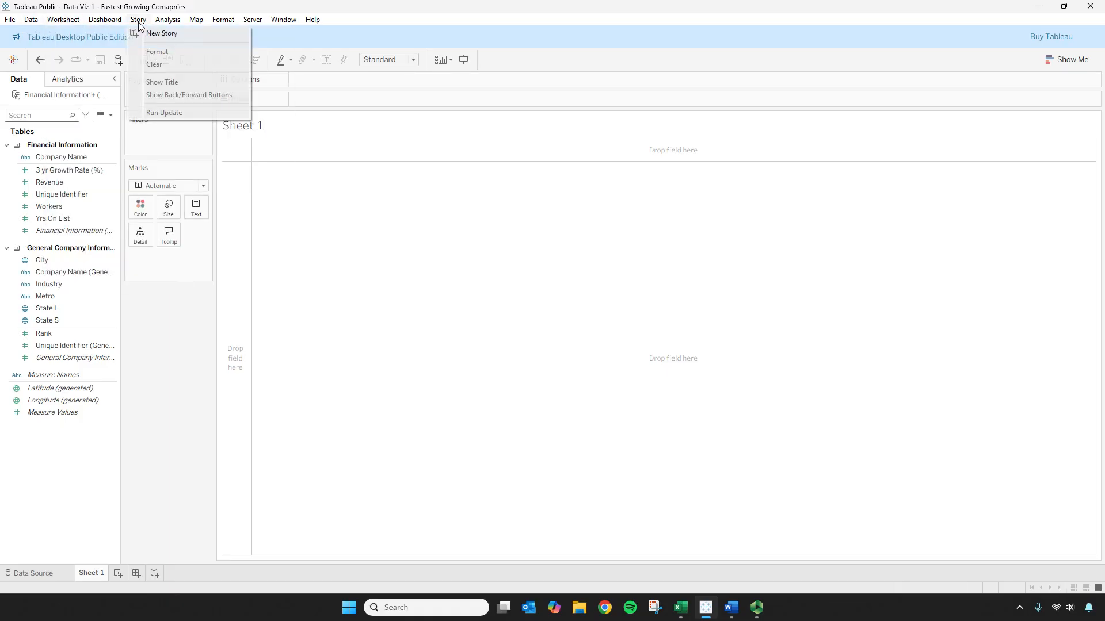
pyautogui.moveTo(221, 22)
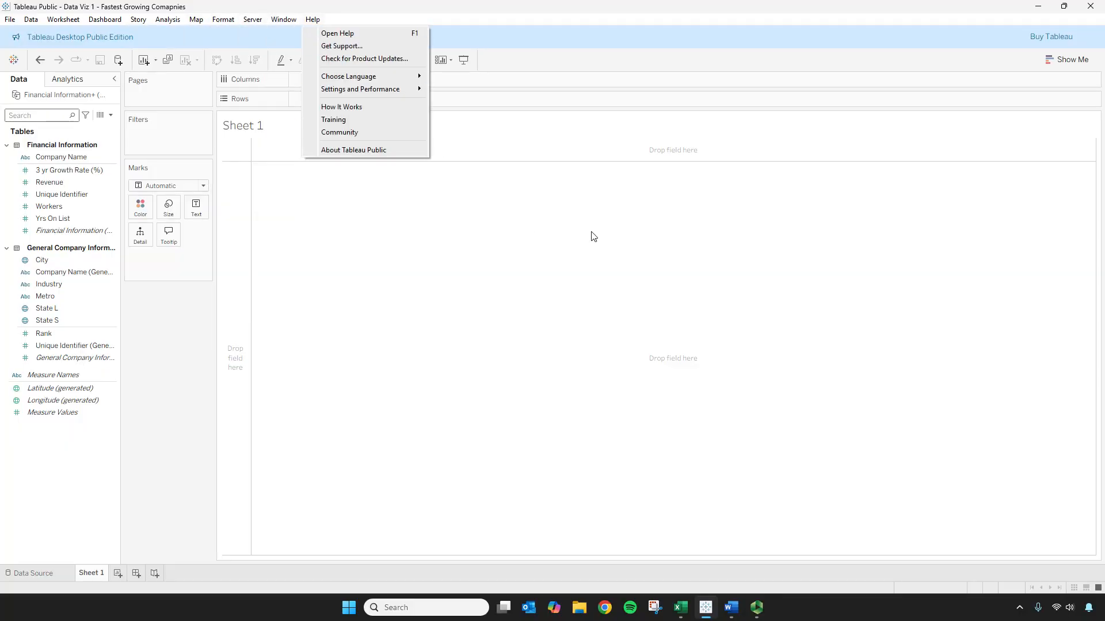
pyautogui.moveTo(283, 19)
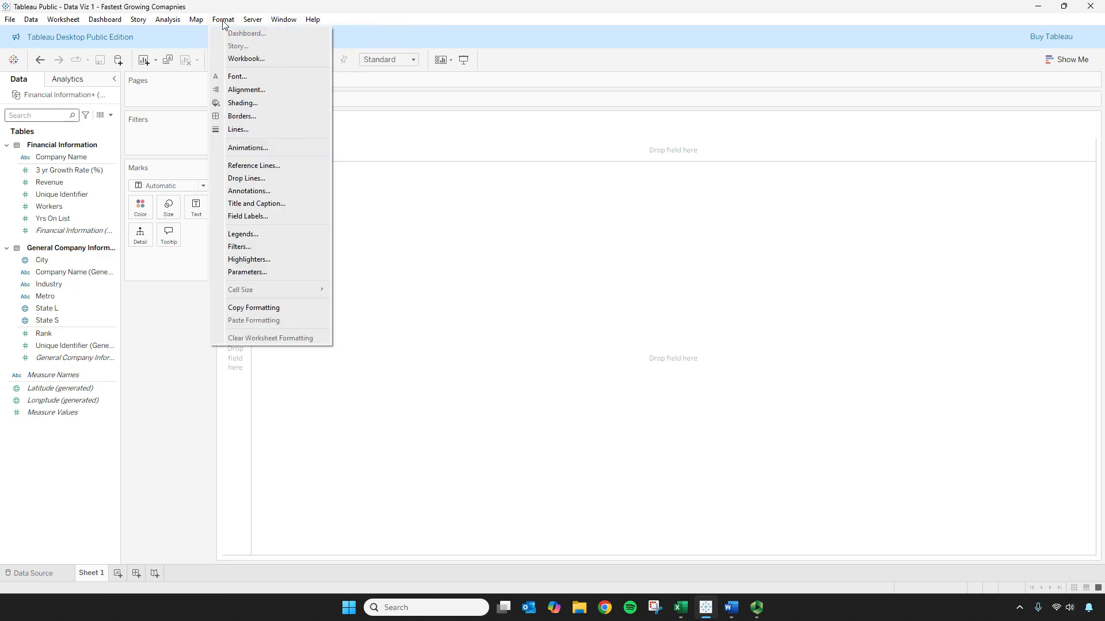
pyautogui.click(332, 8)
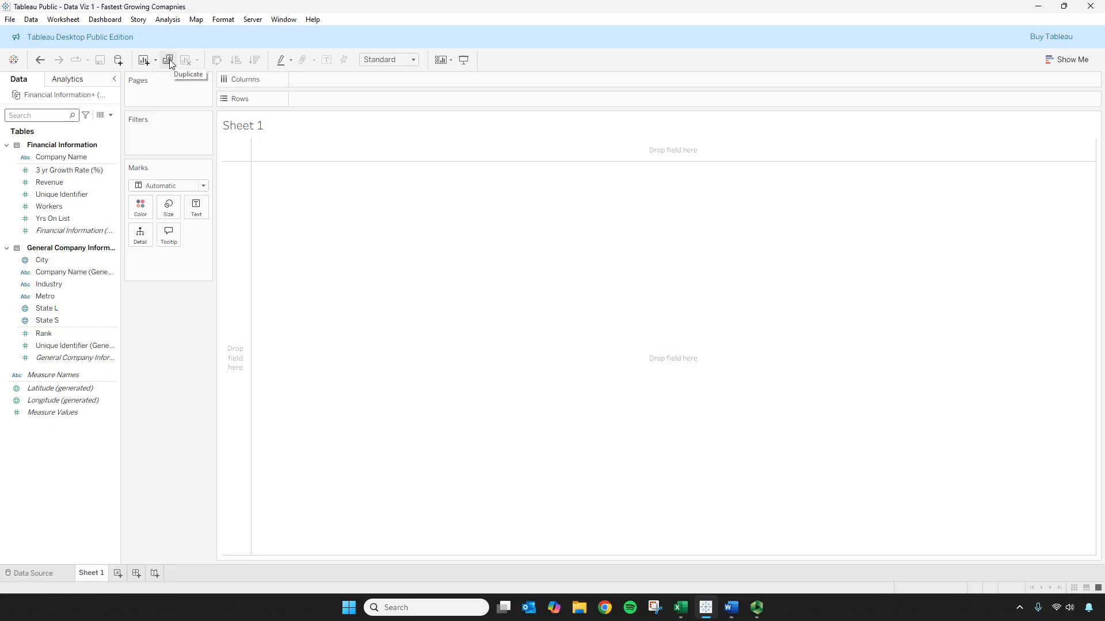
# - Preview Sheet 1 in Presentation Mode and return to the worksheet editing view
pyautogui.click(447, 64)
pyautogui.click(447, 64)
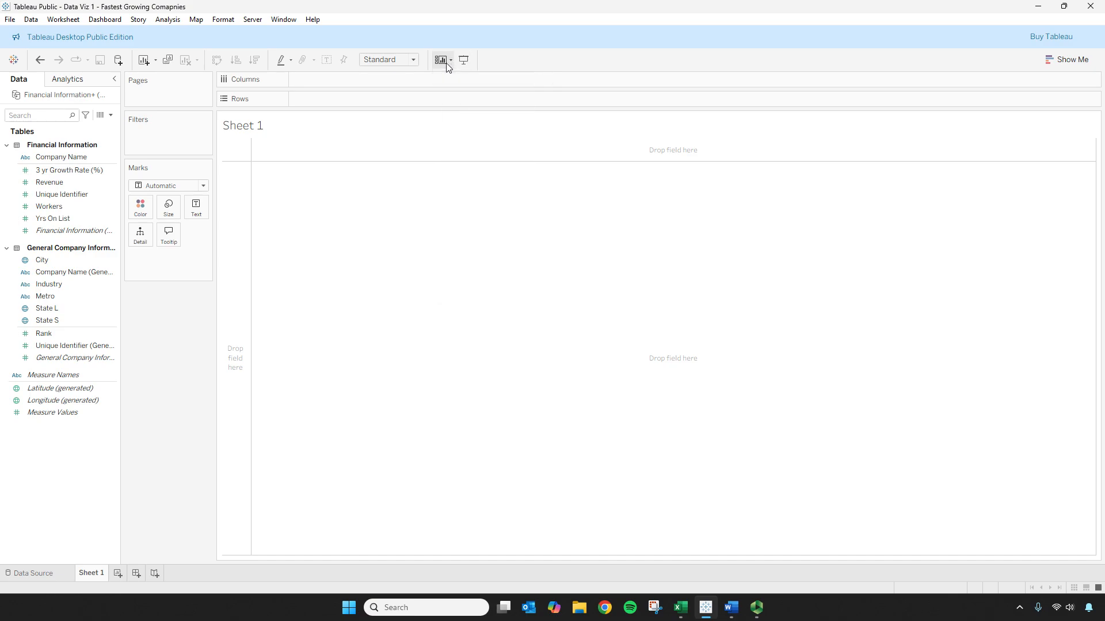
pyautogui.click(464, 60)
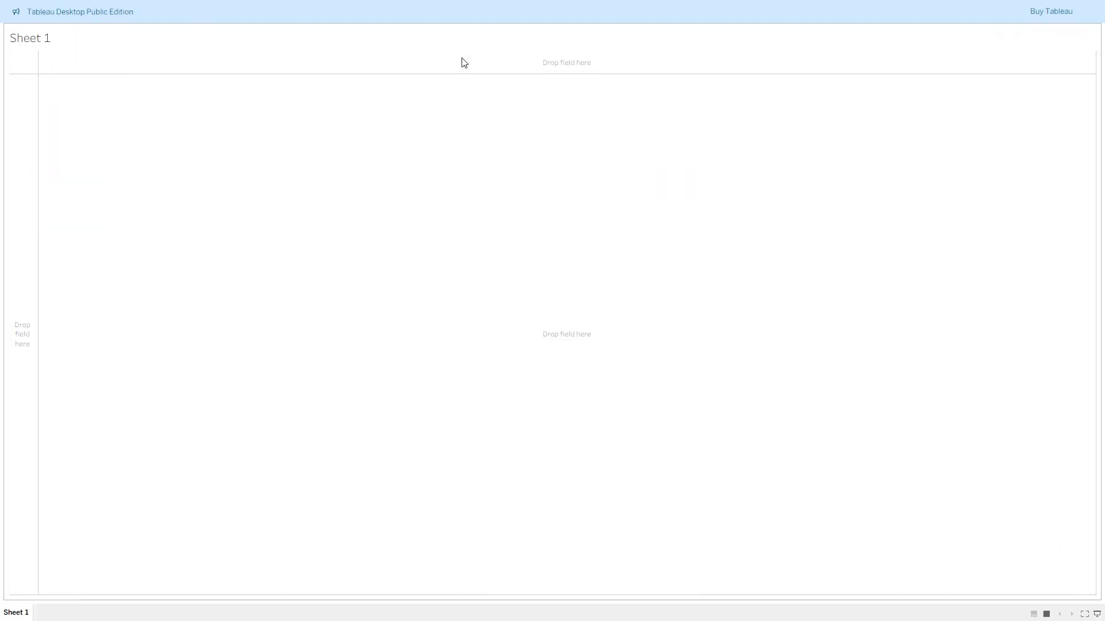
pyautogui.press('Escape')
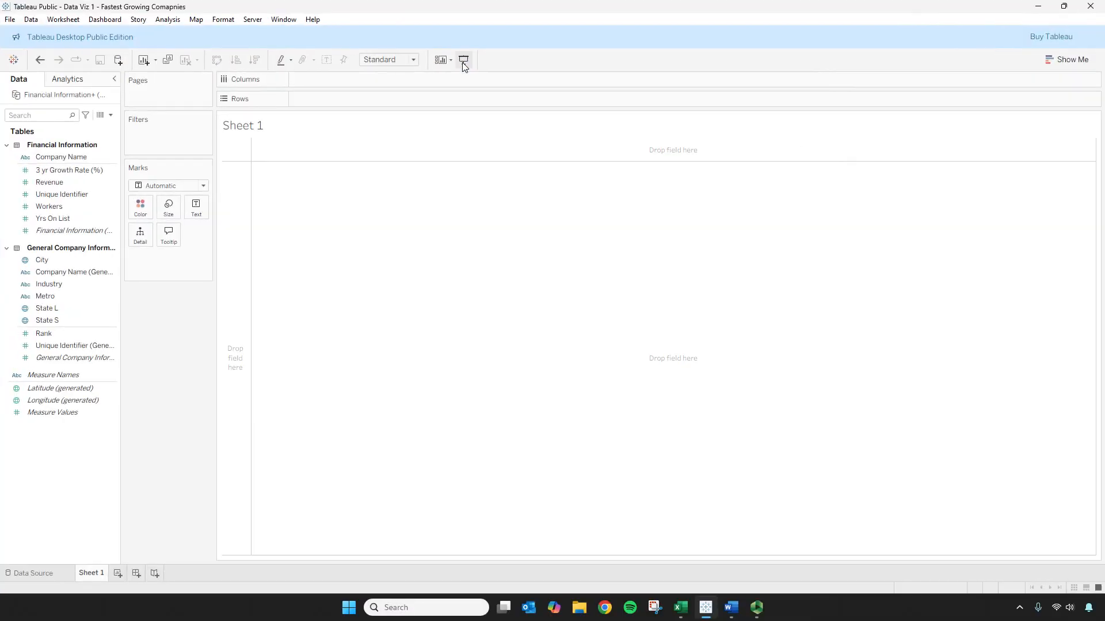
# - Show the Show Me chart types and examine the data types of the fields in both related tables
pyautogui.click(1071, 60)
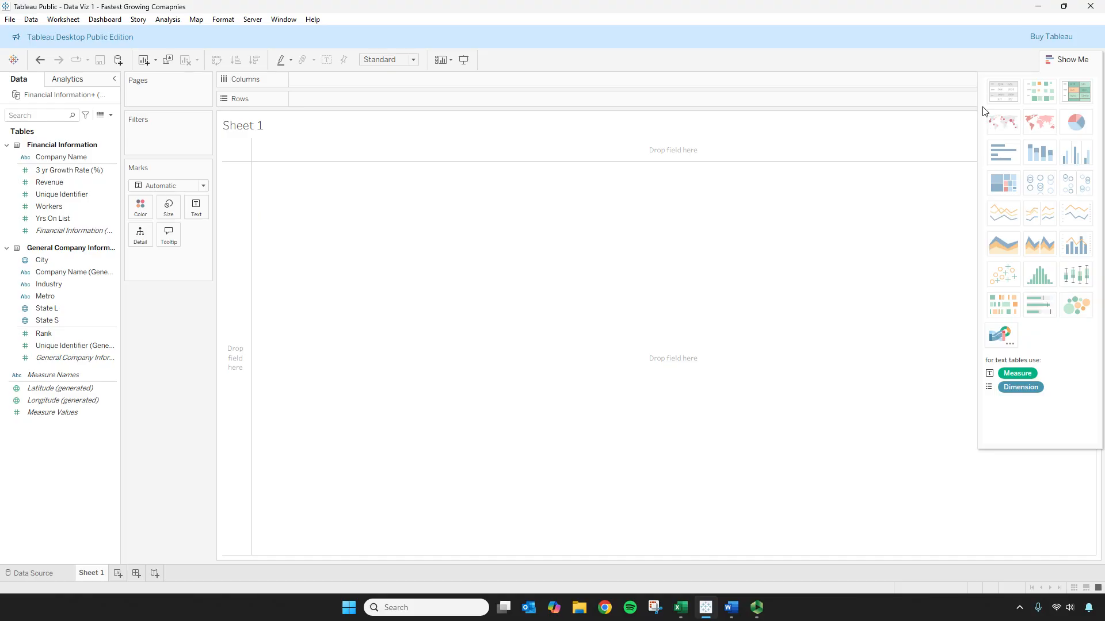
pyautogui.click(25, 172)
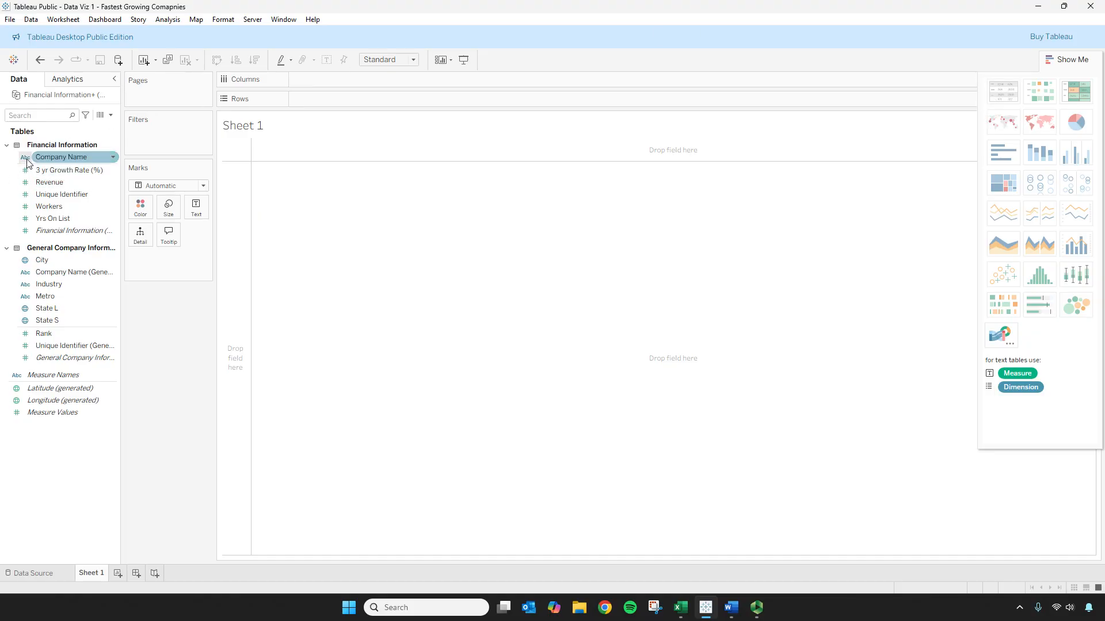
pyautogui.click(25, 206)
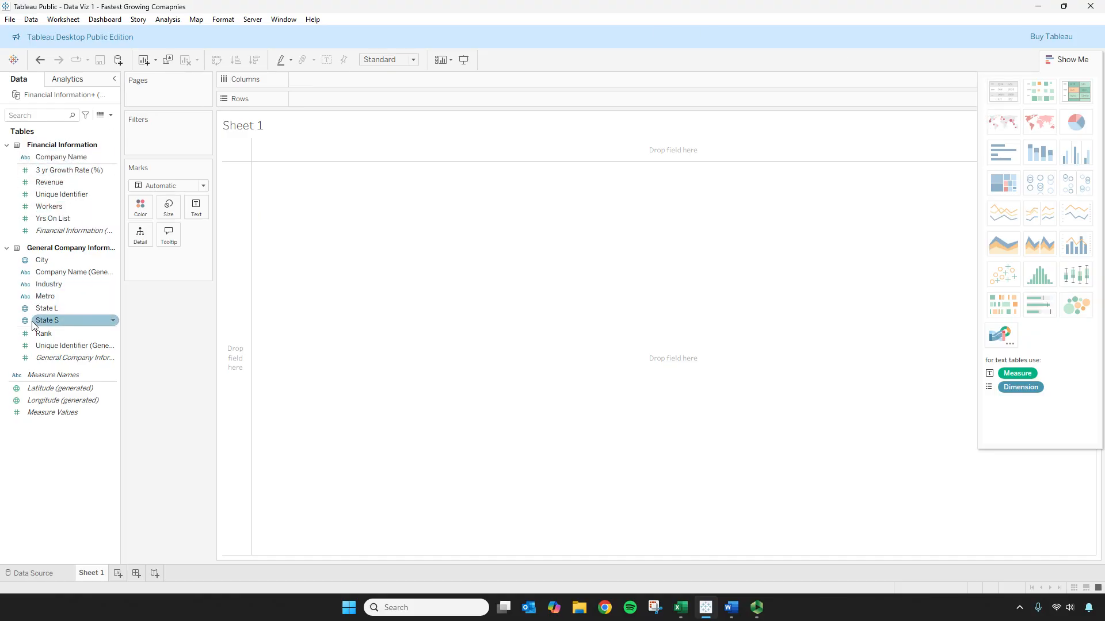
pyautogui.click(26, 157)
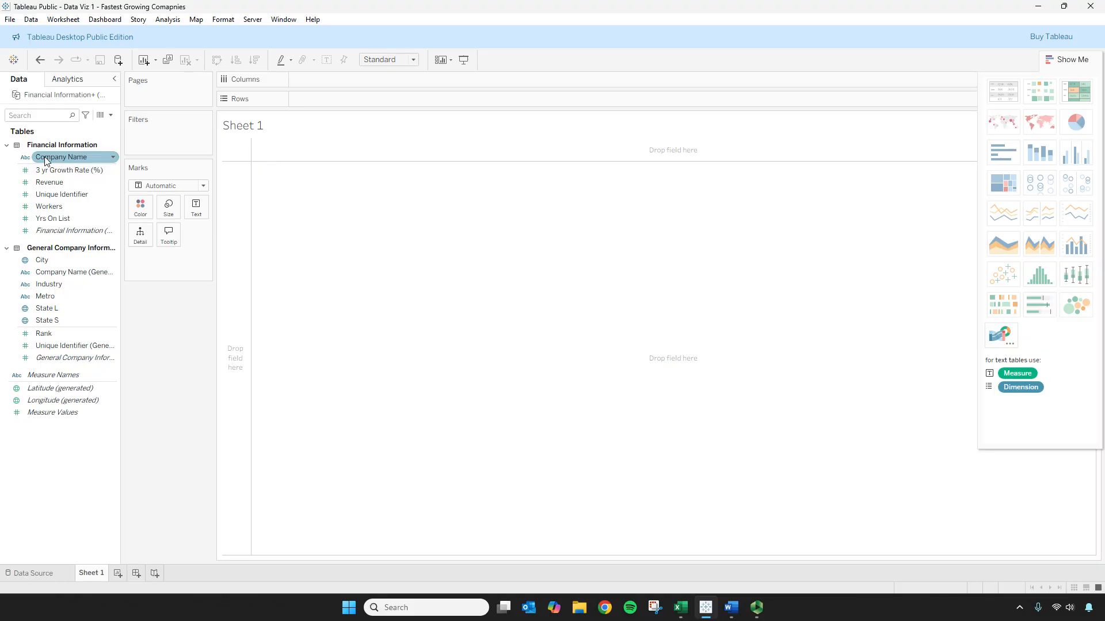
pyautogui.click(25, 170)
pyautogui.click(21, 182)
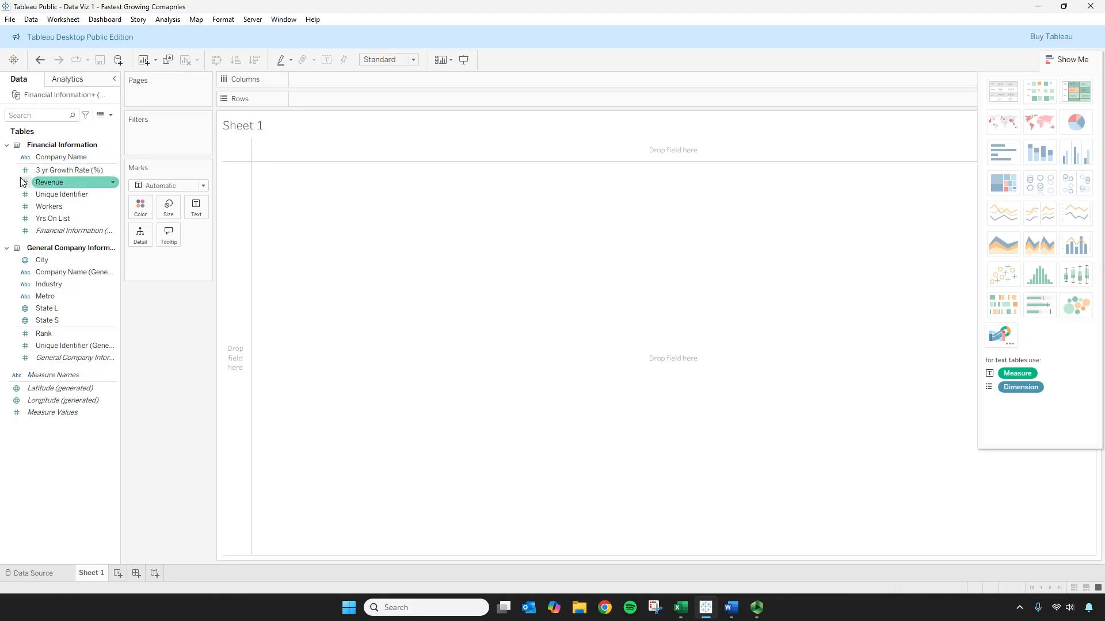
pyautogui.click(24, 170)
pyautogui.click(27, 183)
pyautogui.click(26, 194)
pyautogui.click(25, 260)
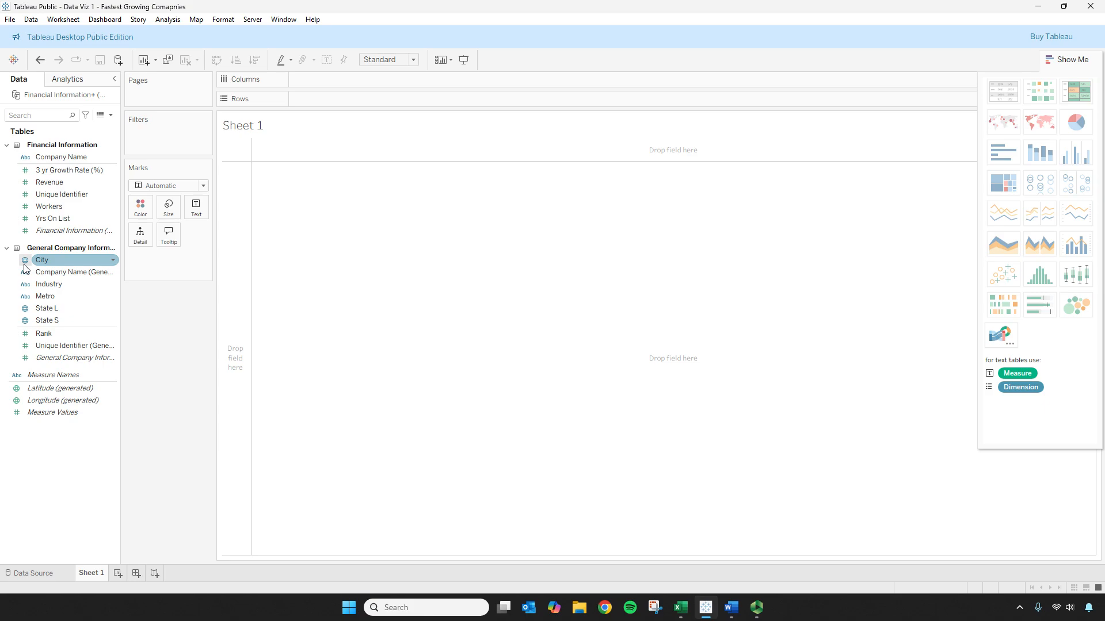
pyautogui.click(41, 298)
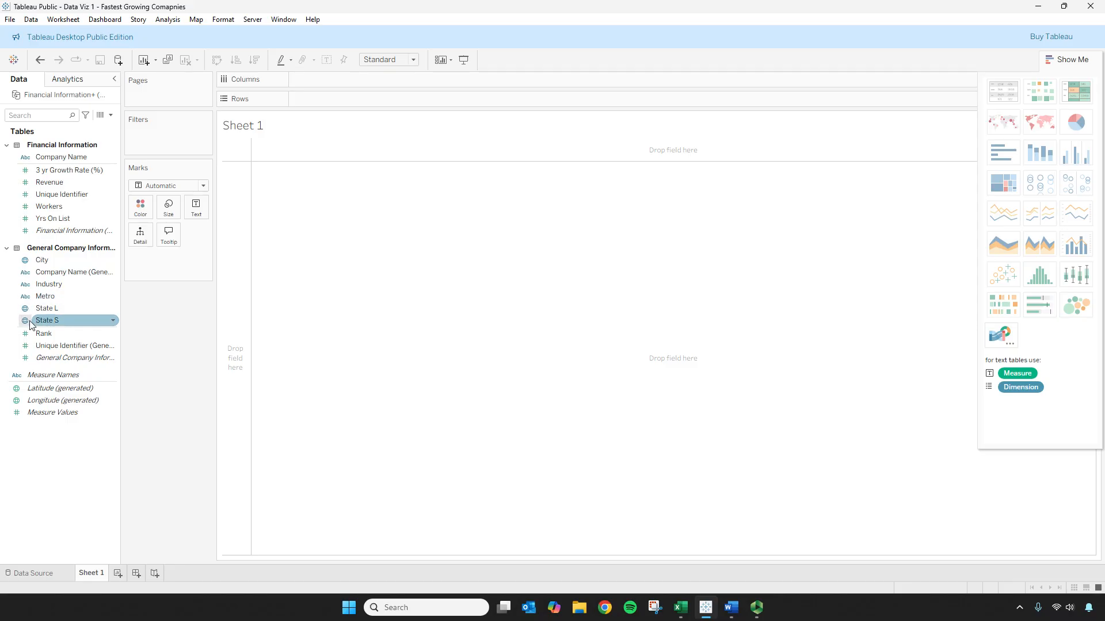
# - Examine the data types and geographic roles that can be assigned to the Metro field
pyautogui.click(27, 298)
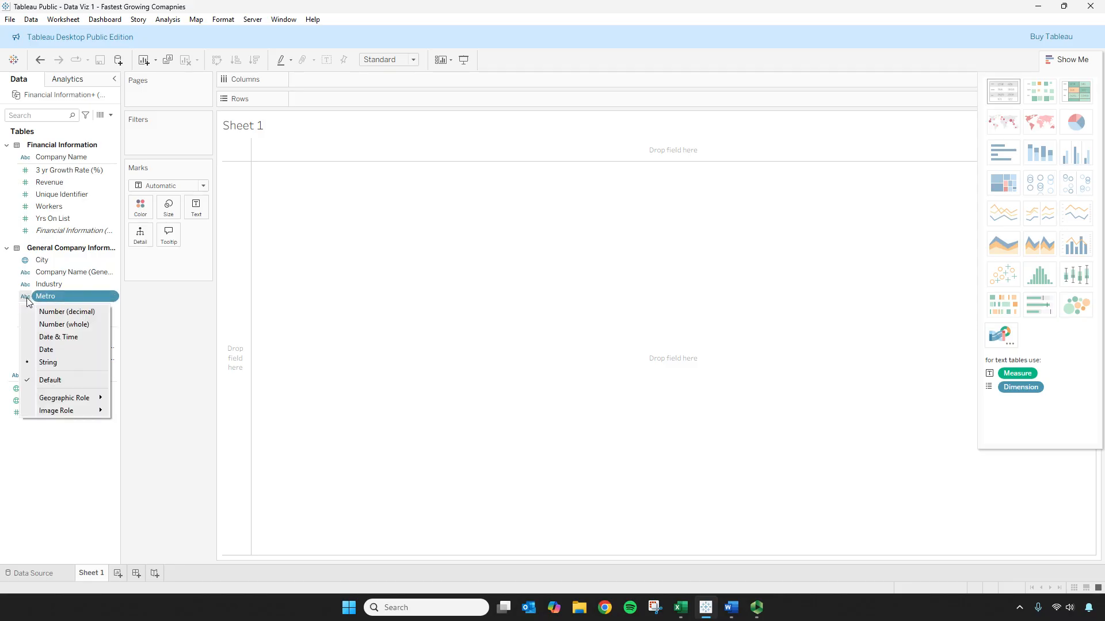
pyautogui.moveTo(73, 401)
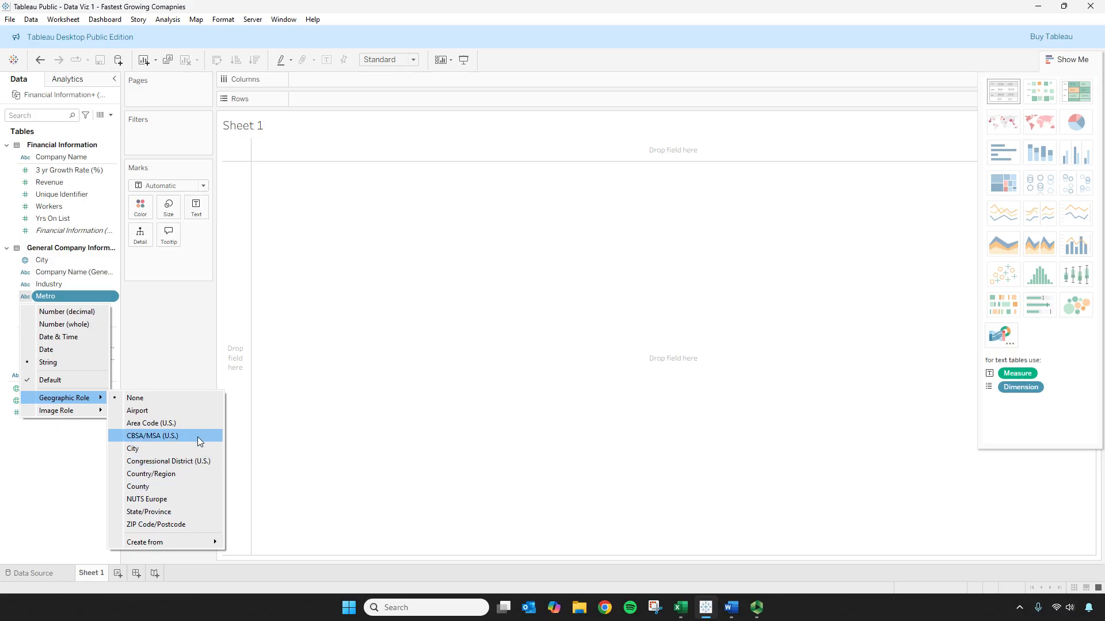
pyautogui.moveTo(168, 545)
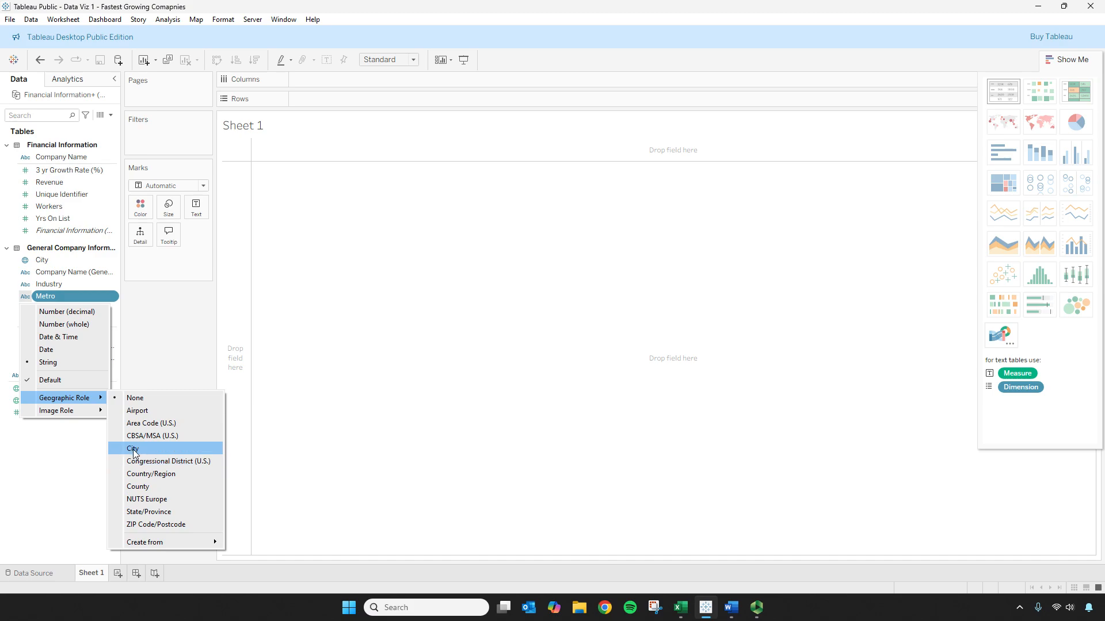
# - Switch to Excel, compare the City and Metro columns on the General Company Information sheet, and return to Tableau Public
pyautogui.click(681, 608)
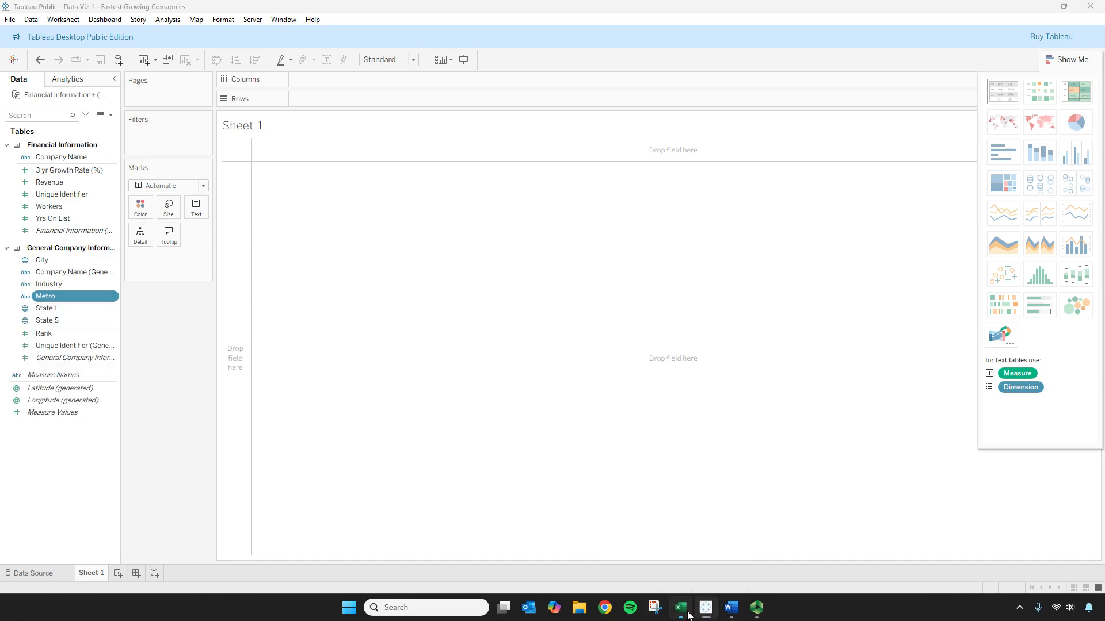
pyautogui.click(496, 132)
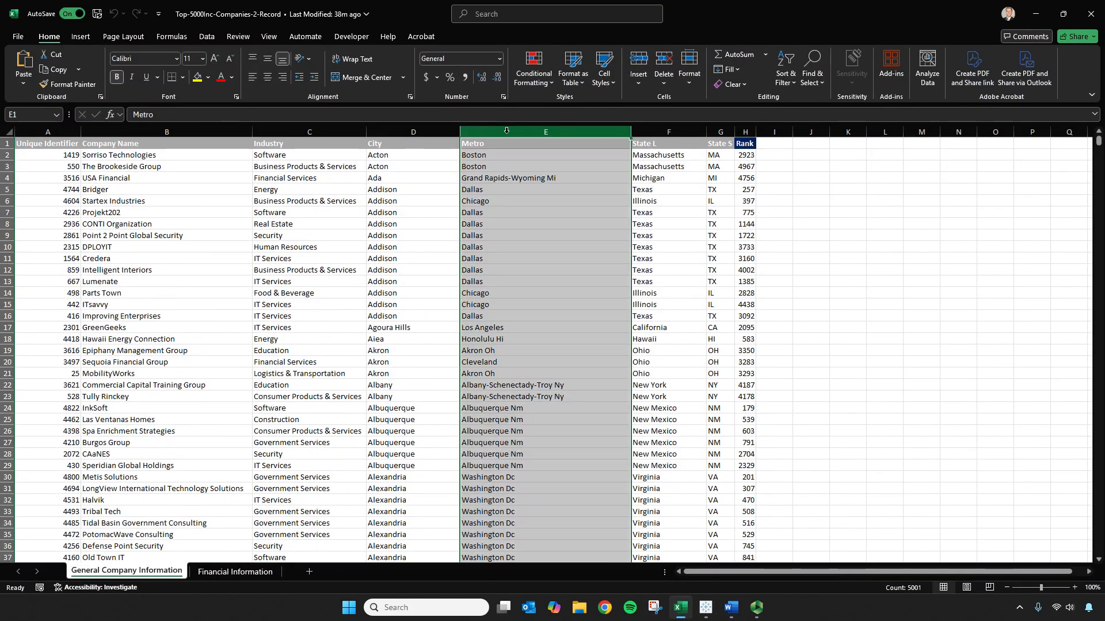
pyautogui.click(409, 129)
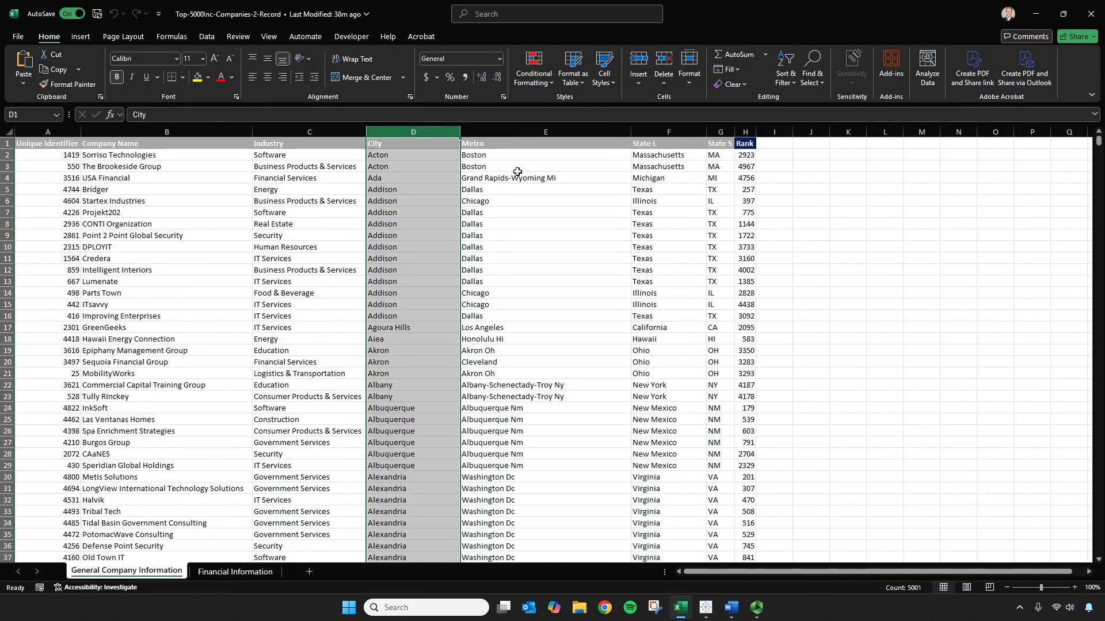
pyautogui.click(525, 132)
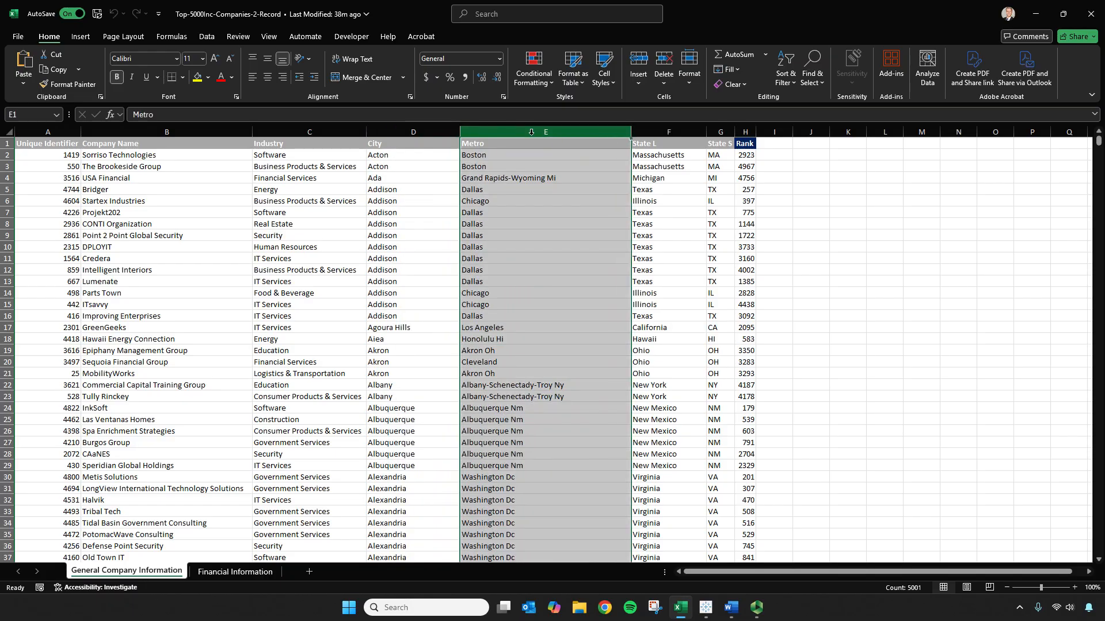
pyautogui.click(1036, 14)
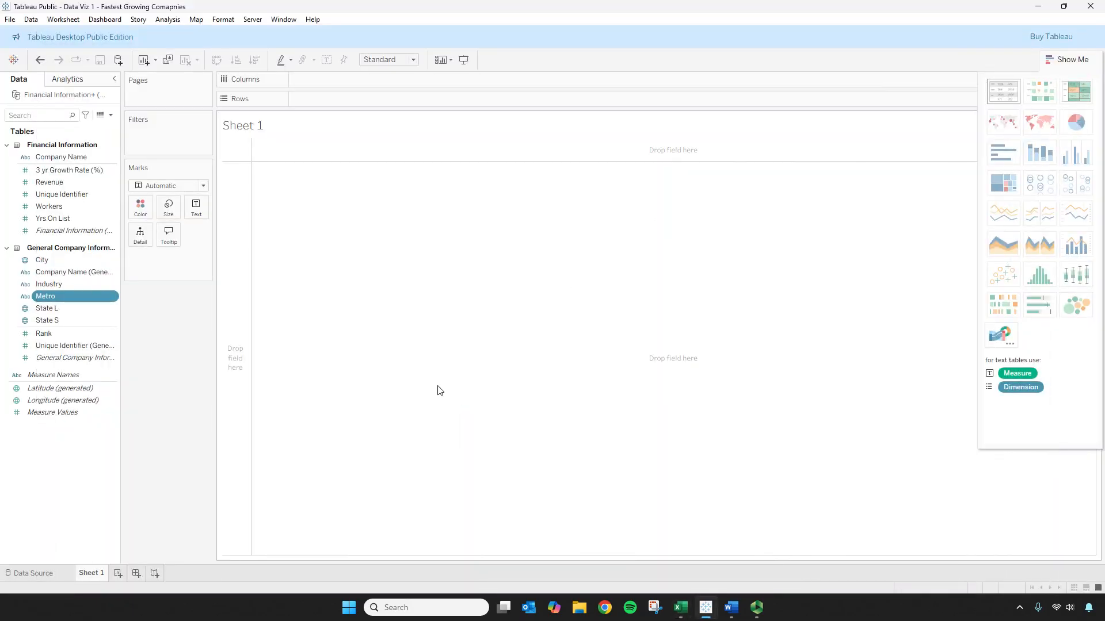
# - Review the Metro field's options for conversion, data type, default properties and geographic role without applying any
pyautogui.click(113, 299)
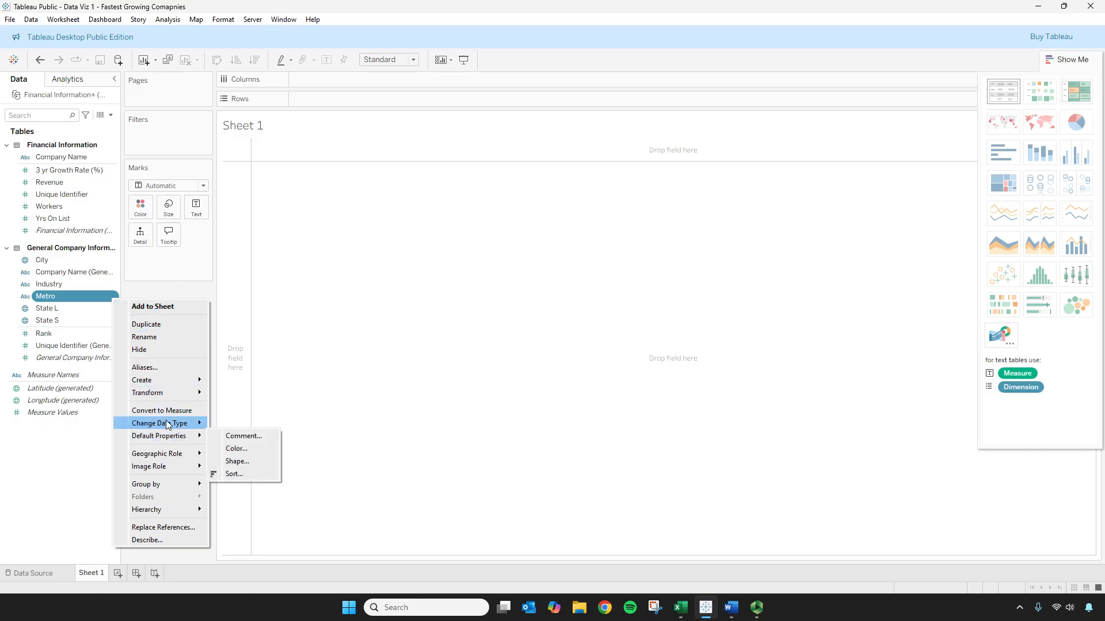
pyautogui.moveTo(177, 397)
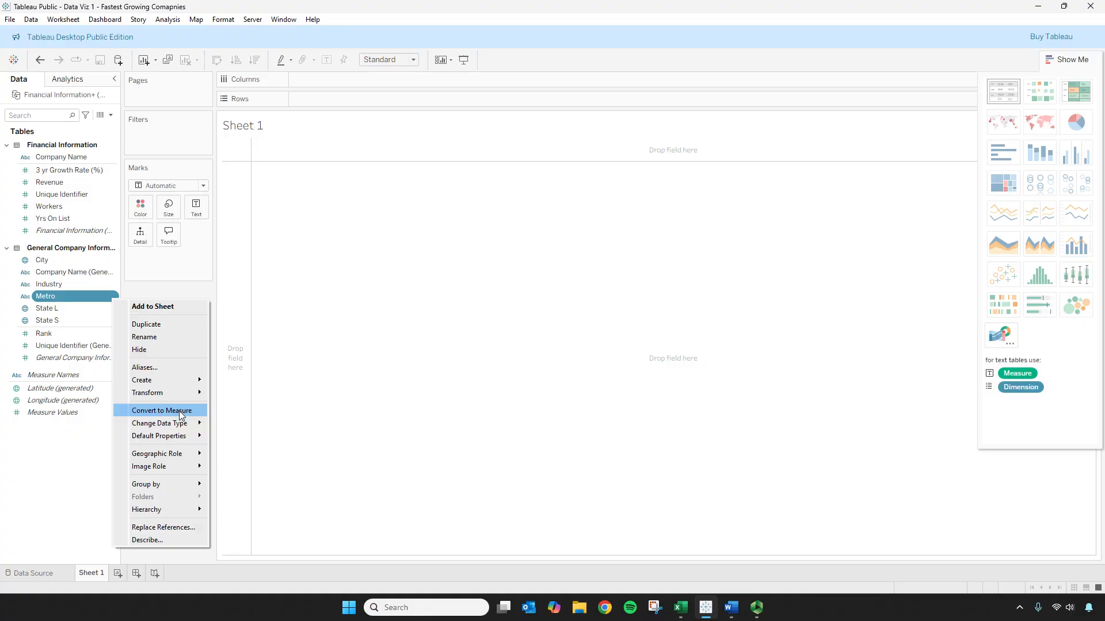
pyautogui.moveTo(185, 426)
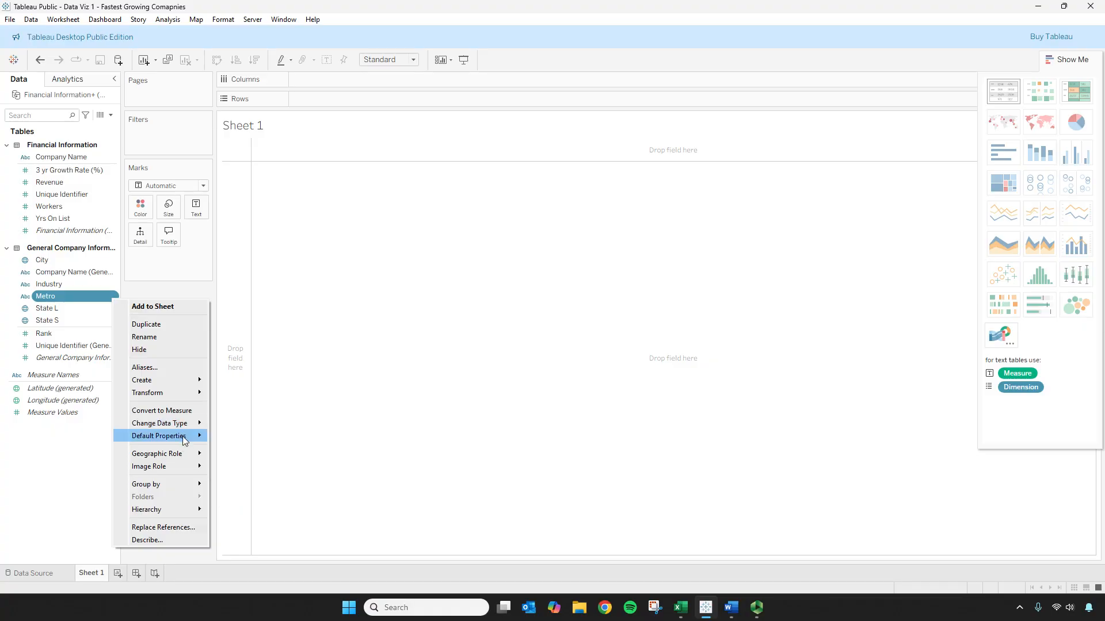
pyautogui.moveTo(184, 455)
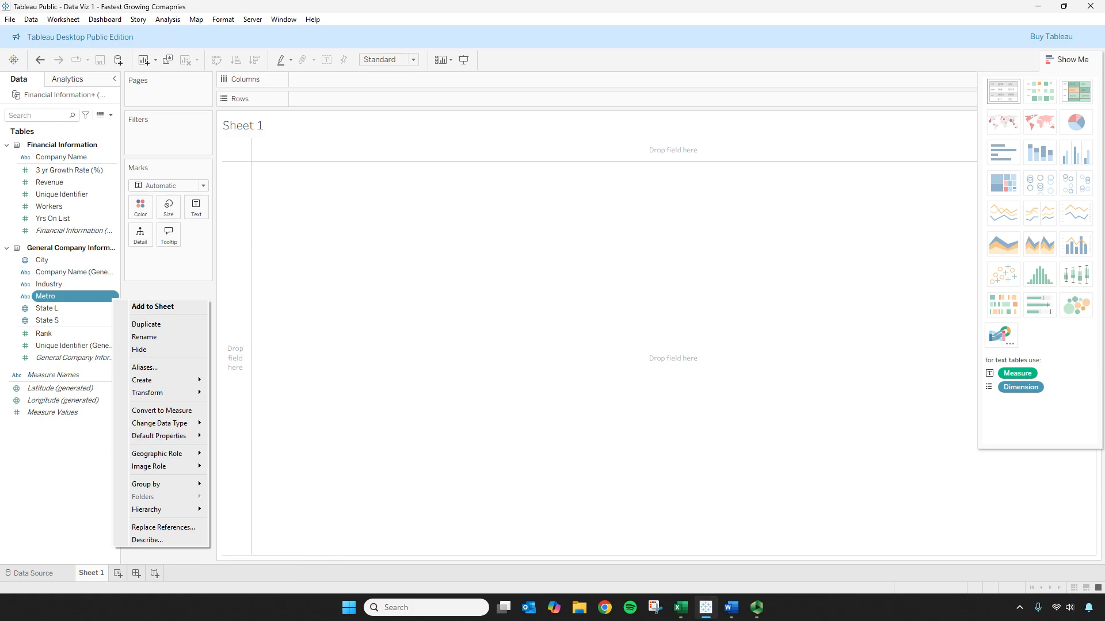
pyautogui.press('Escape')
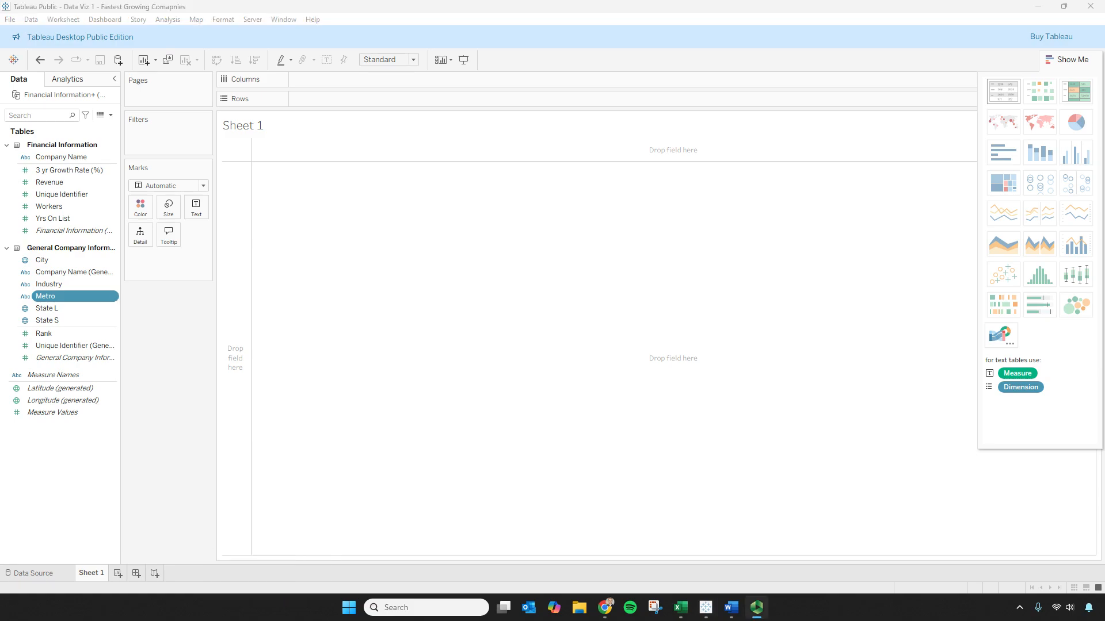
# - Assign the CBSA/MSA (U.S.) geographic role to the Metro field
pyautogui.rightClick(111, 297)
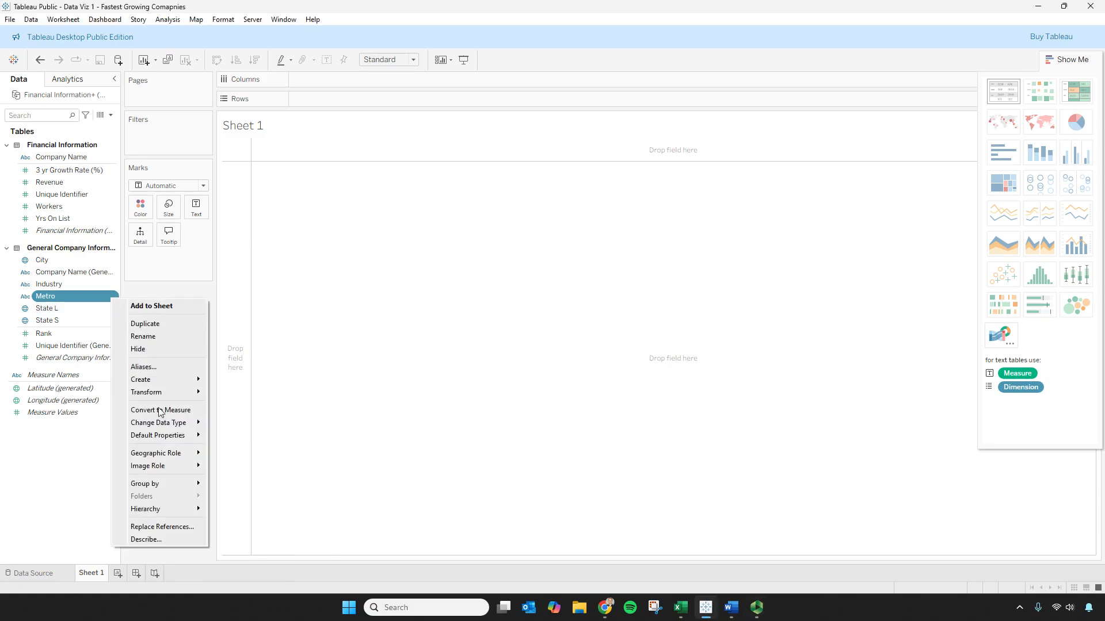
pyautogui.moveTo(159, 437)
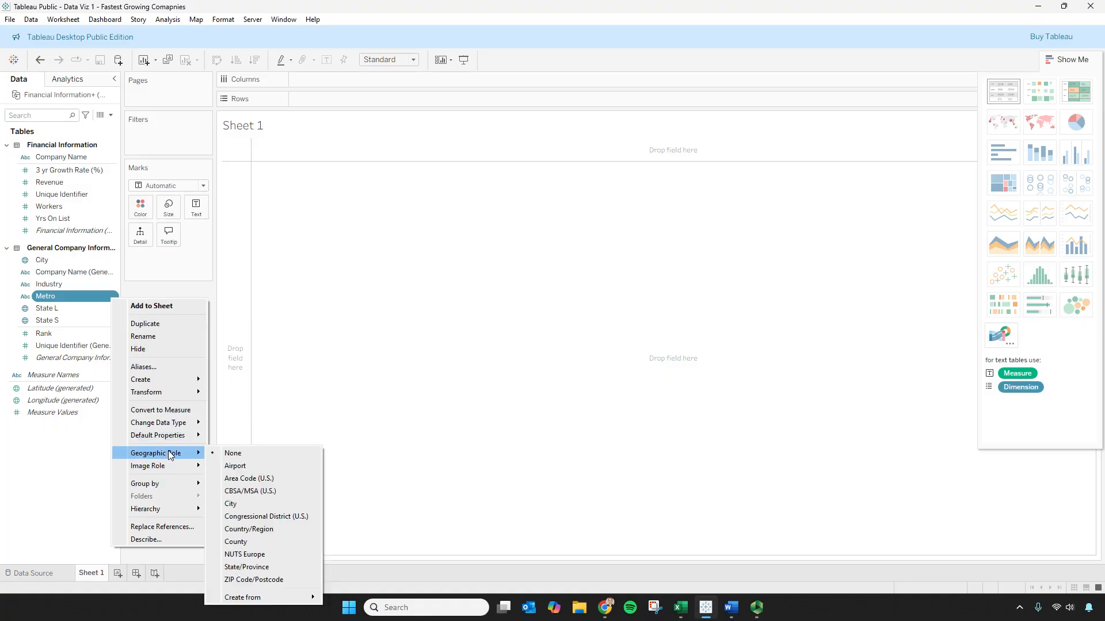
pyautogui.click(264, 493)
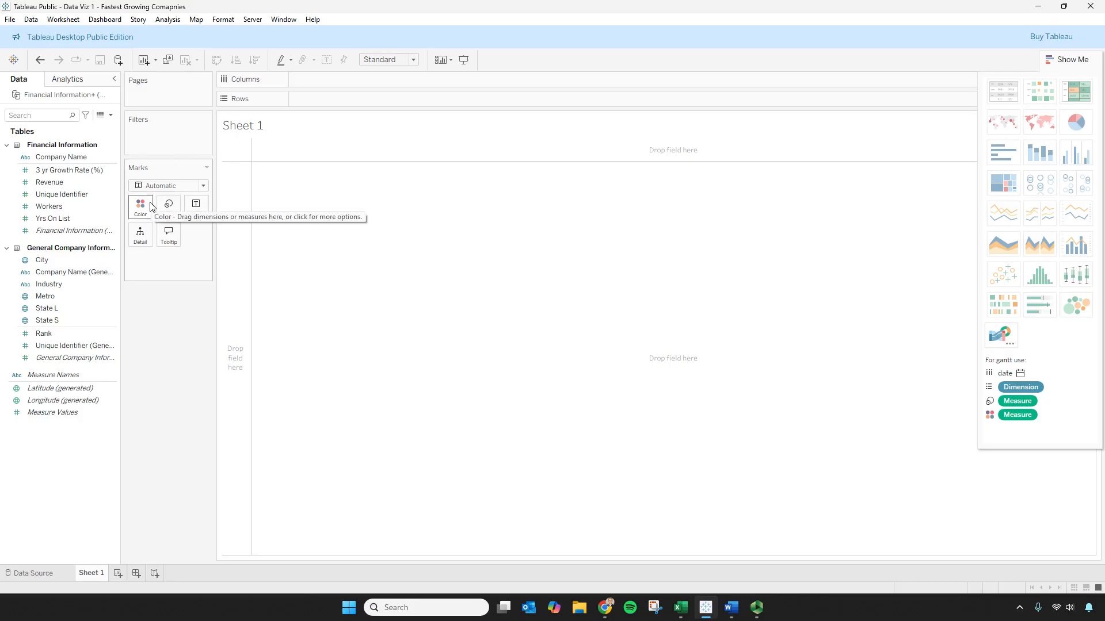
# - Review the available mark types, keep the marks on Automatic, and hide the Show Me chart types
pyautogui.click(203, 186)
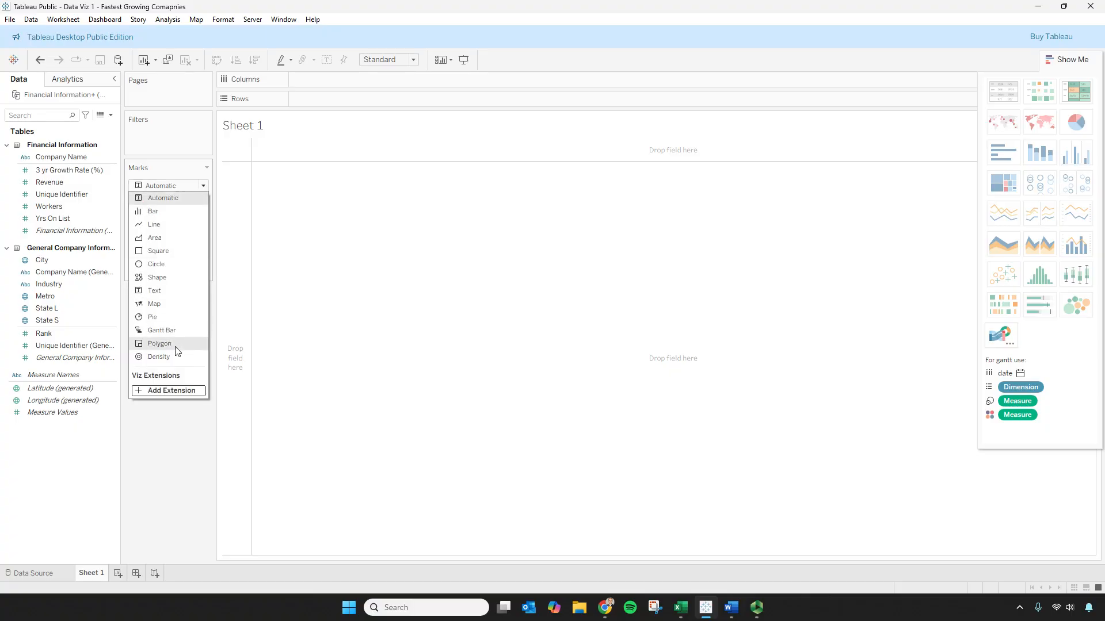
pyautogui.click(190, 198)
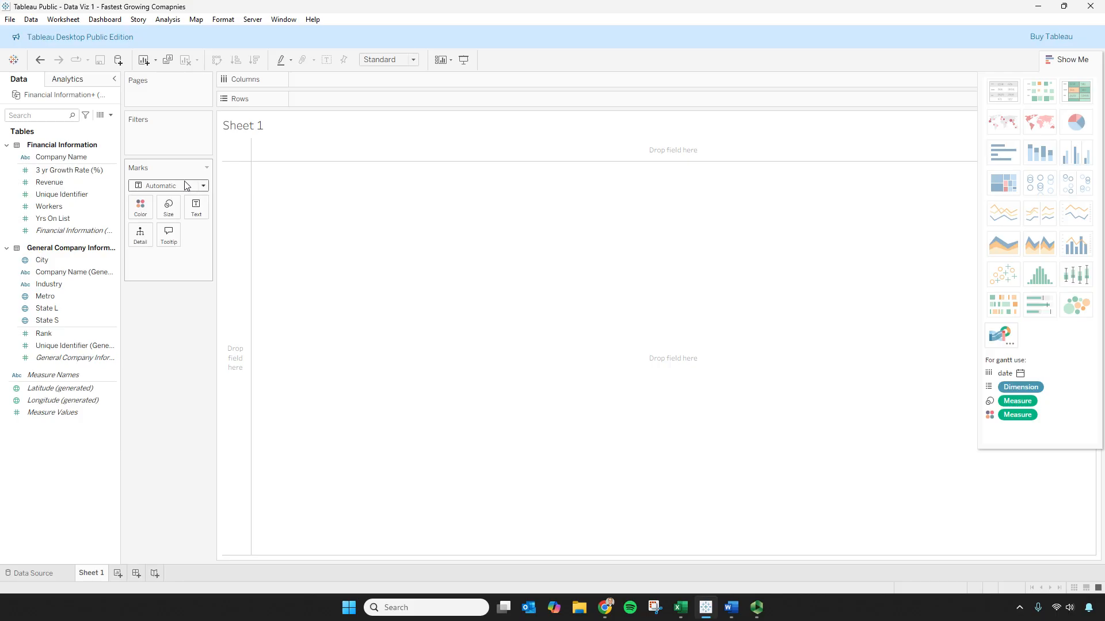
pyautogui.click(1060, 60)
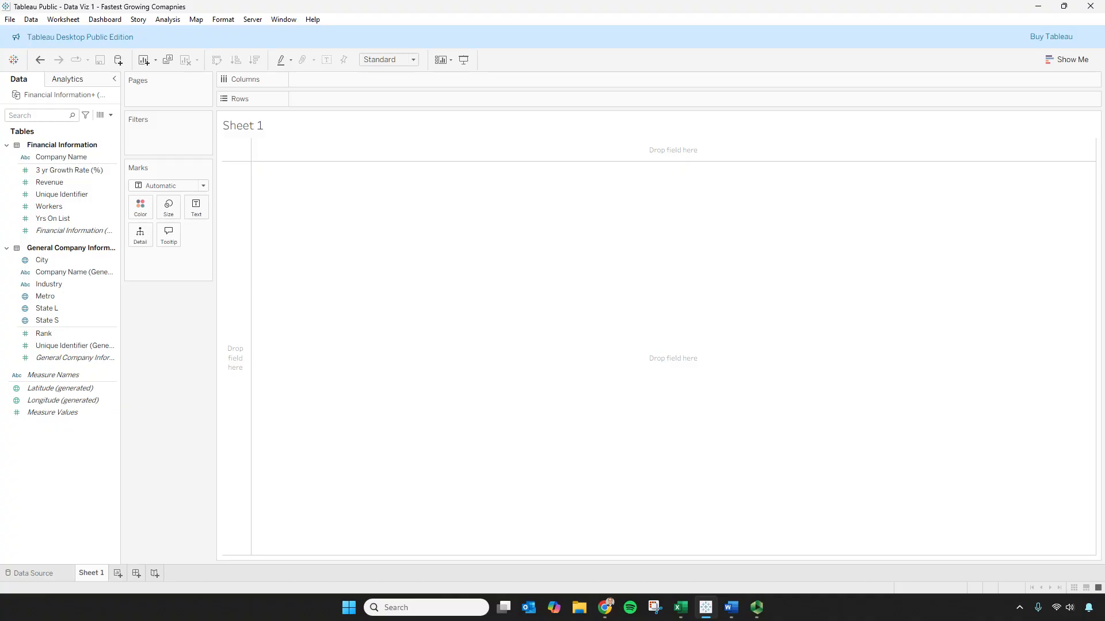
# - Switch to Excel, examine the columns on the Financial Information sheet, and return to Tableau Public
pyautogui.click(681, 610)
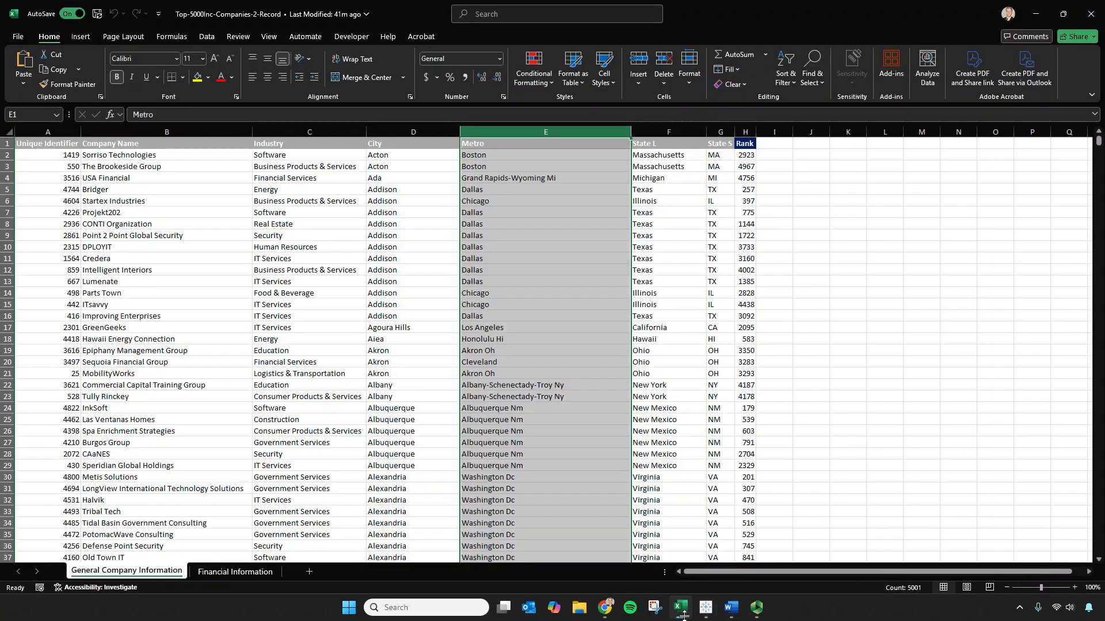
pyautogui.click(235, 572)
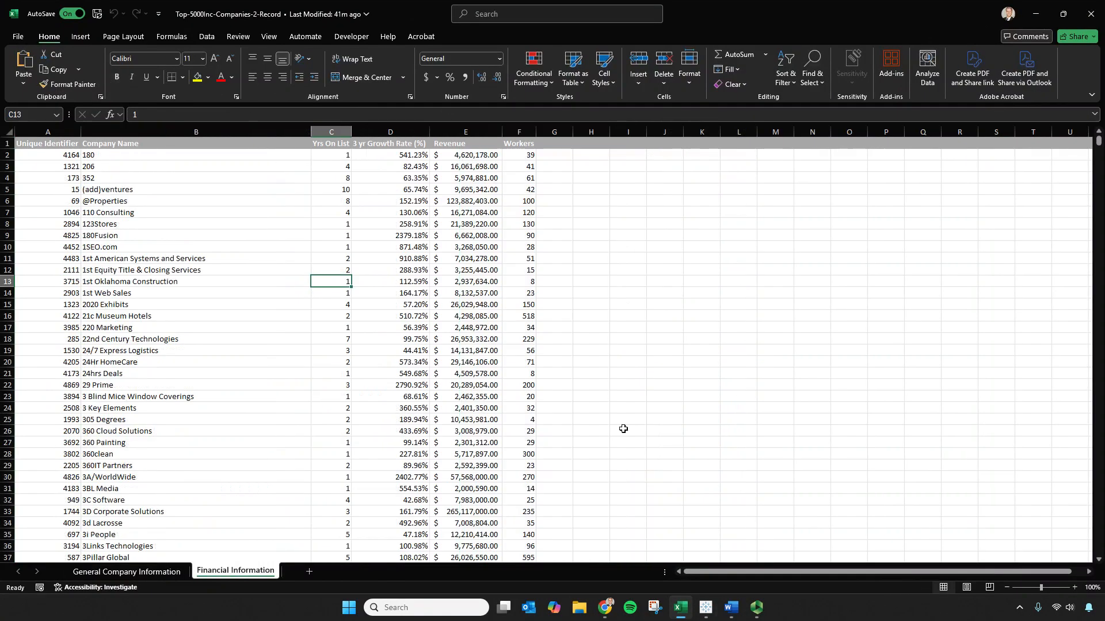
pyautogui.click(1036, 14)
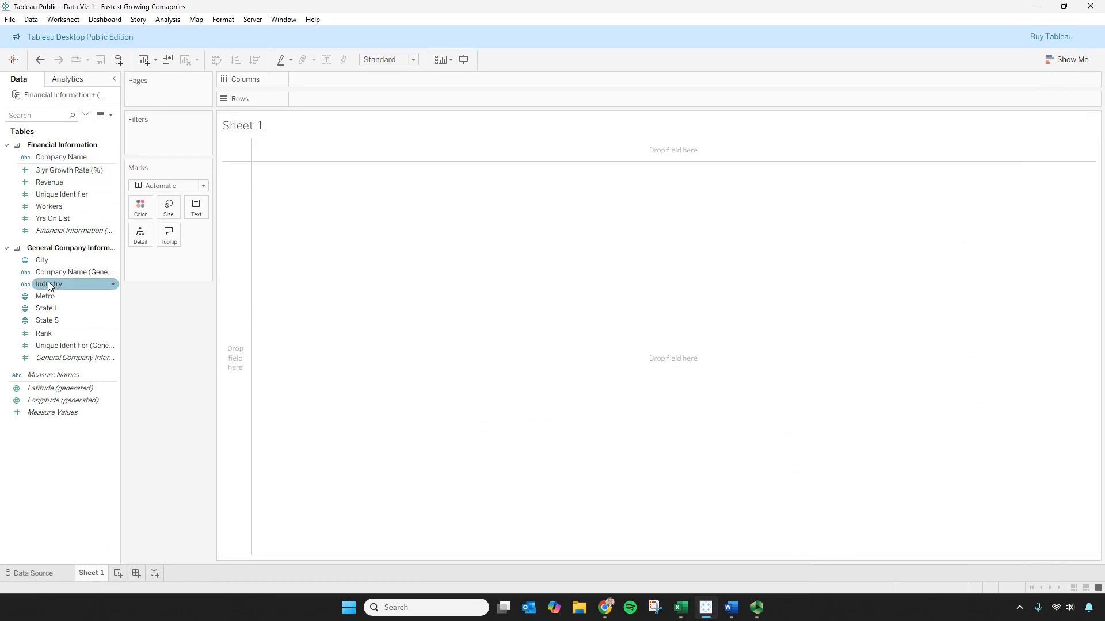
# - Place Company Name with all its members on the columns and Rank on the rows
pyautogui.moveTo(81, 158); pyautogui.dragTo(330, 86)
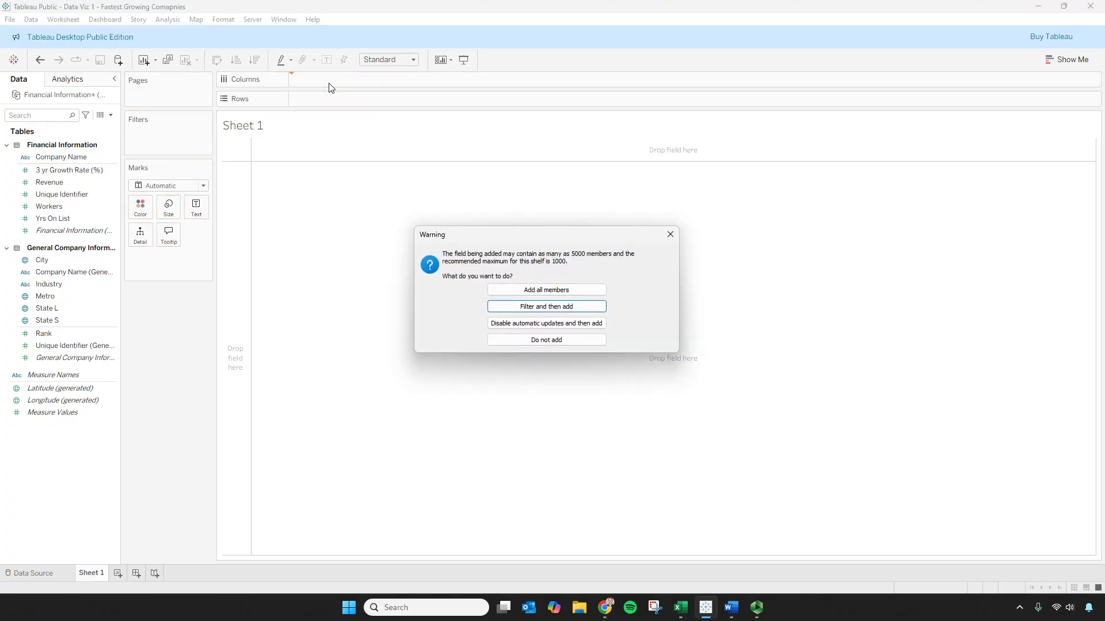
pyautogui.click(540, 291)
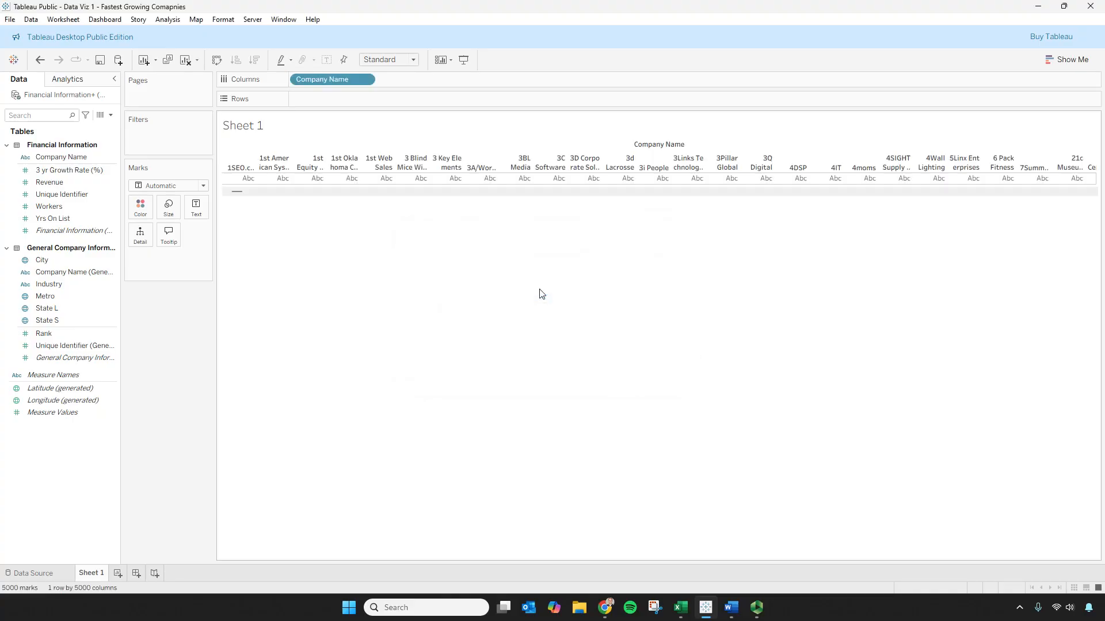
pyautogui.click(43, 336)
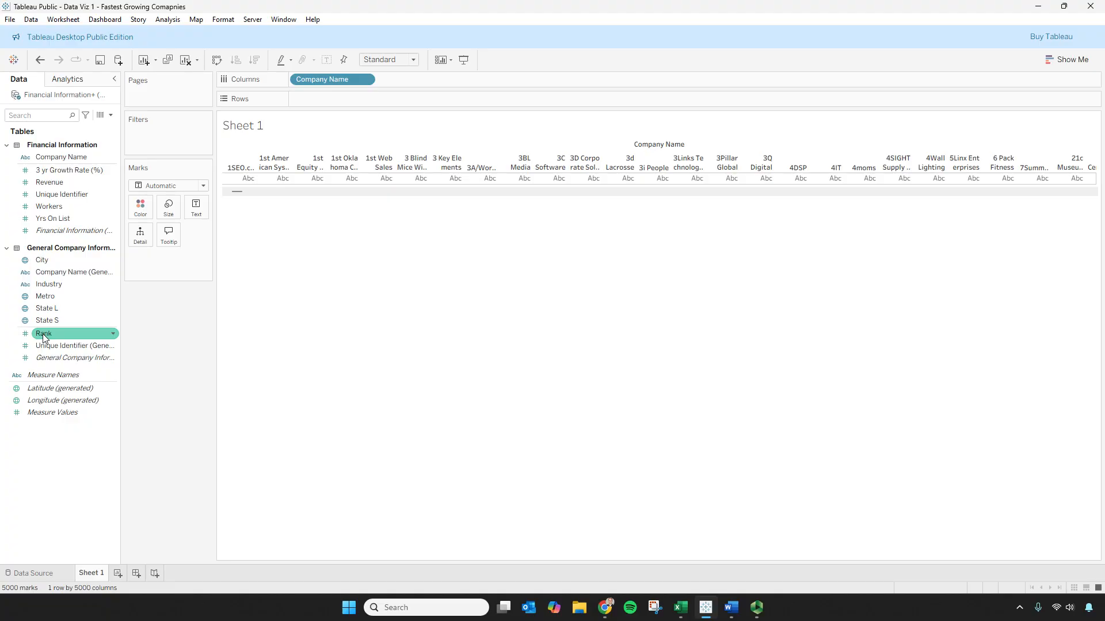
pyautogui.moveTo(43, 337); pyautogui.dragTo(320, 102)
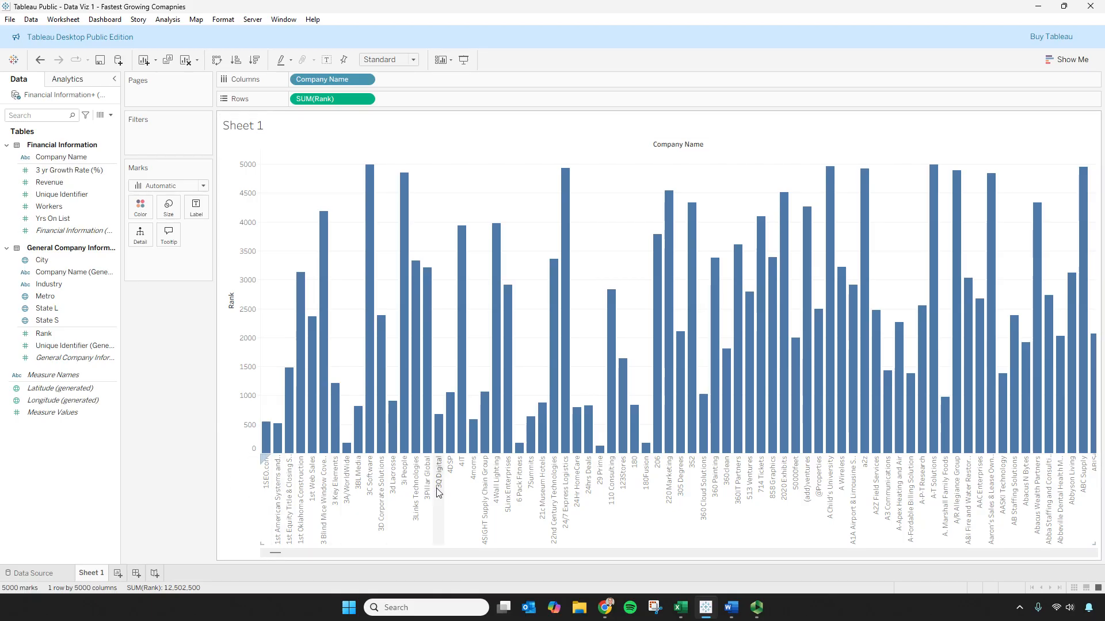
# - Convert the company rank bar chart into a text table using Show Me, and hide the chart types
pyautogui.click(1057, 64)
pyautogui.click(1004, 91)
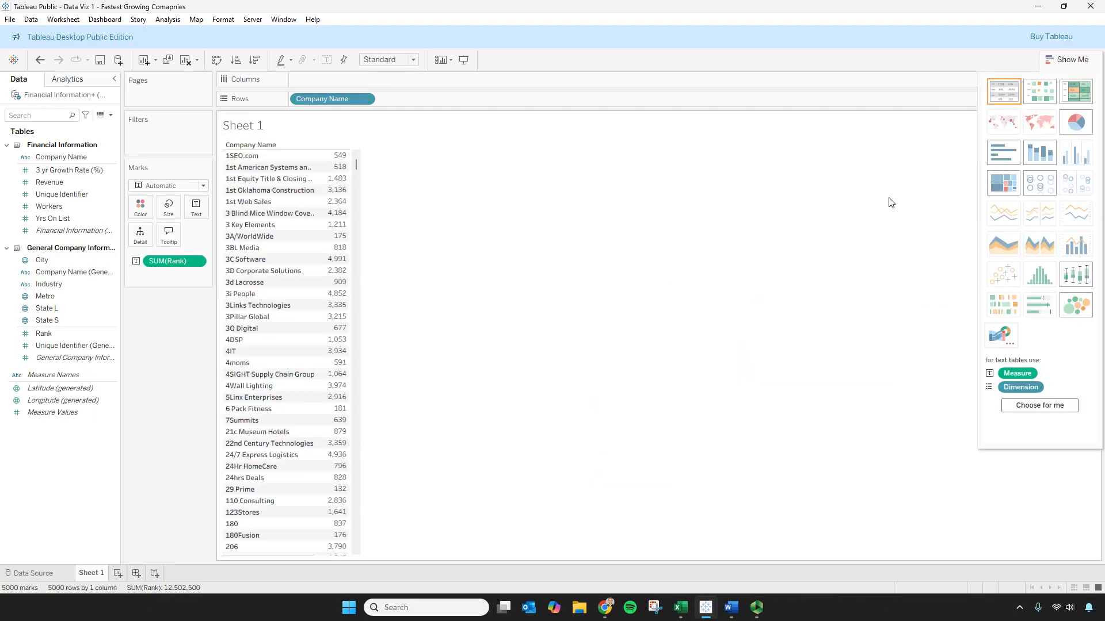
pyautogui.click(1066, 60)
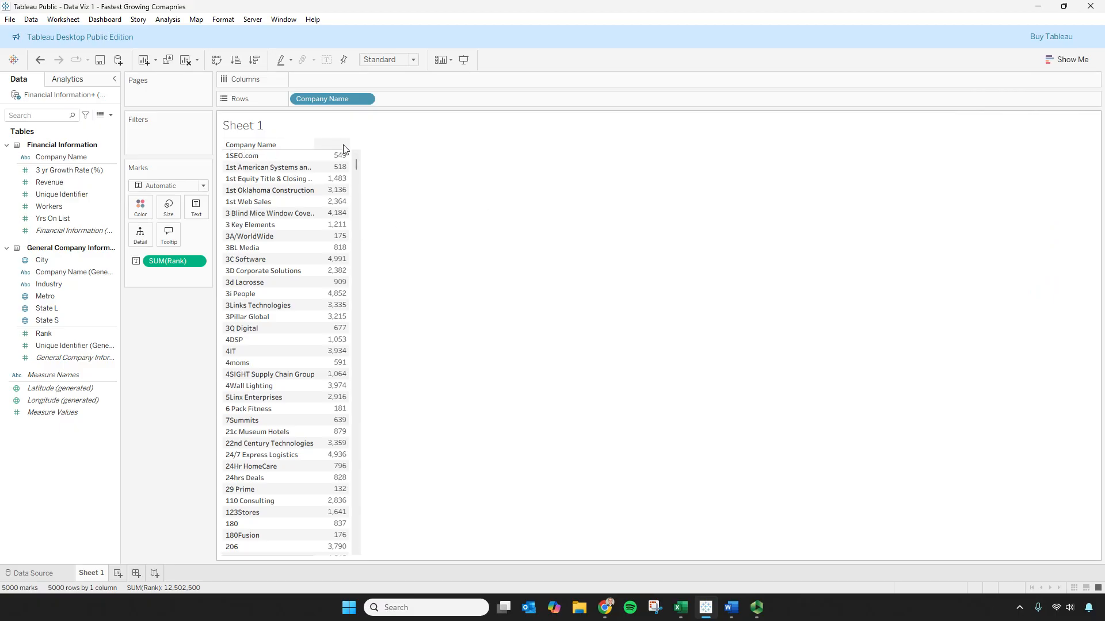
# - Try both alphabetical sort orders on Company Name, and sort the table by rank in ascending order
pyautogui.click(302, 145)
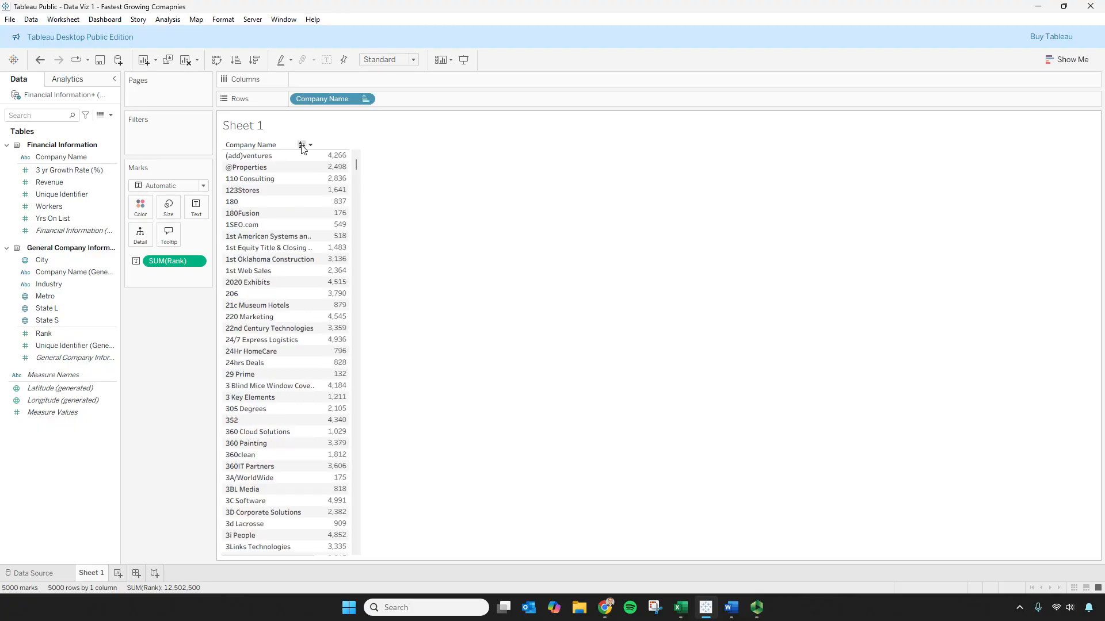
pyautogui.click(302, 146)
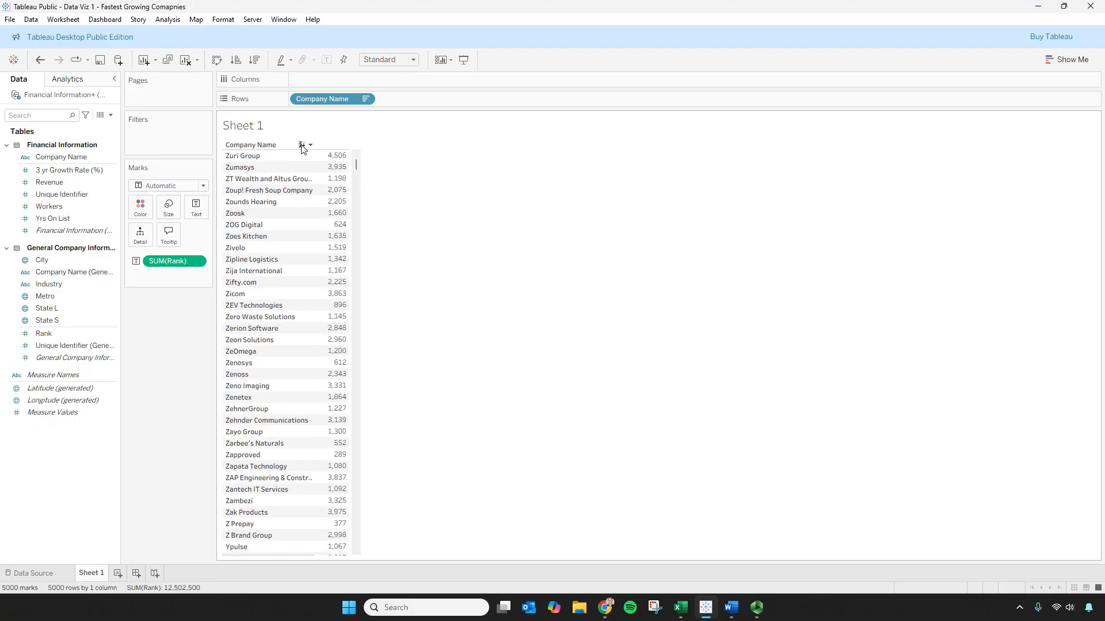
pyautogui.rightClick(344, 145)
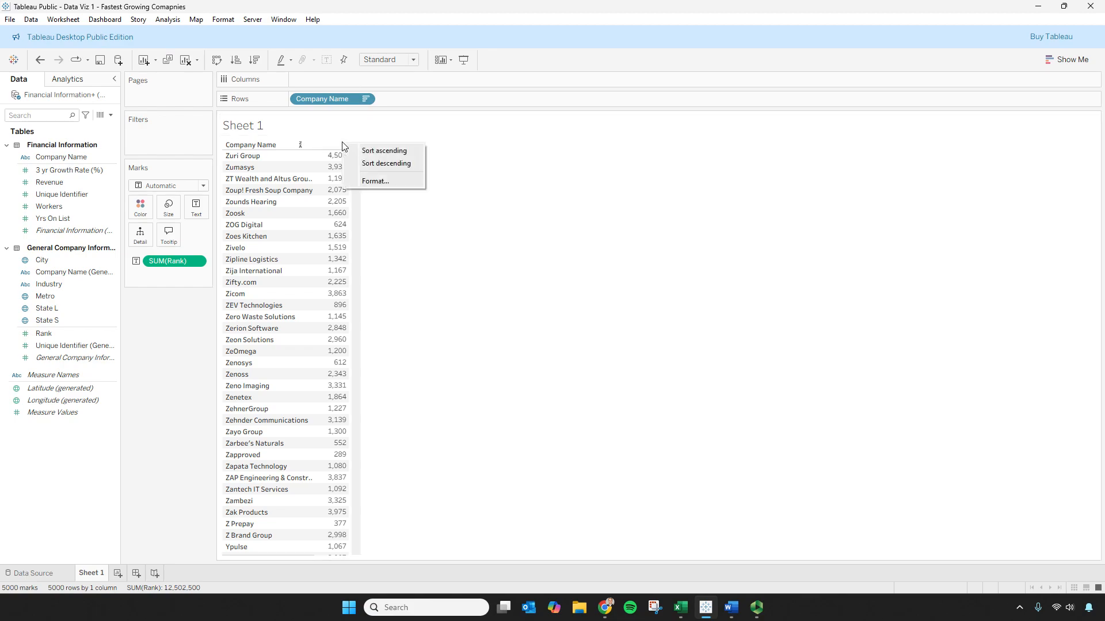
pyautogui.click(384, 151)
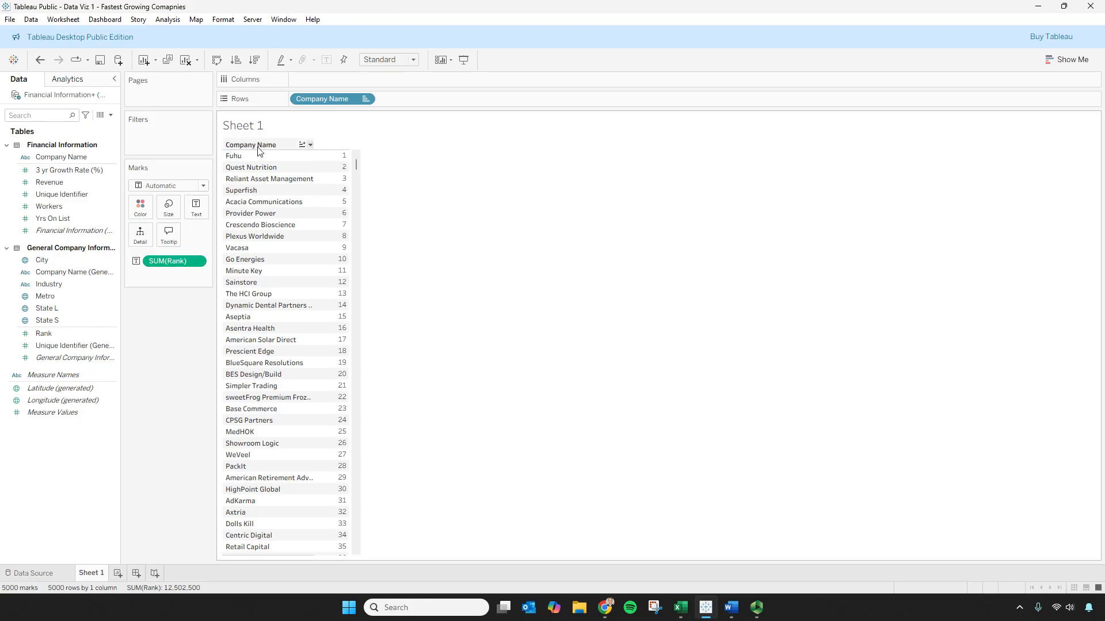
# - Try adding Revenue to the columns and converting the view to a text table, and undo both changes
pyautogui.moveTo(63, 182)
pyautogui.mouseDown()
pyautogui.moveTo(354, 86)
pyautogui.moveTo(342, 84)
pyautogui.mouseUp()
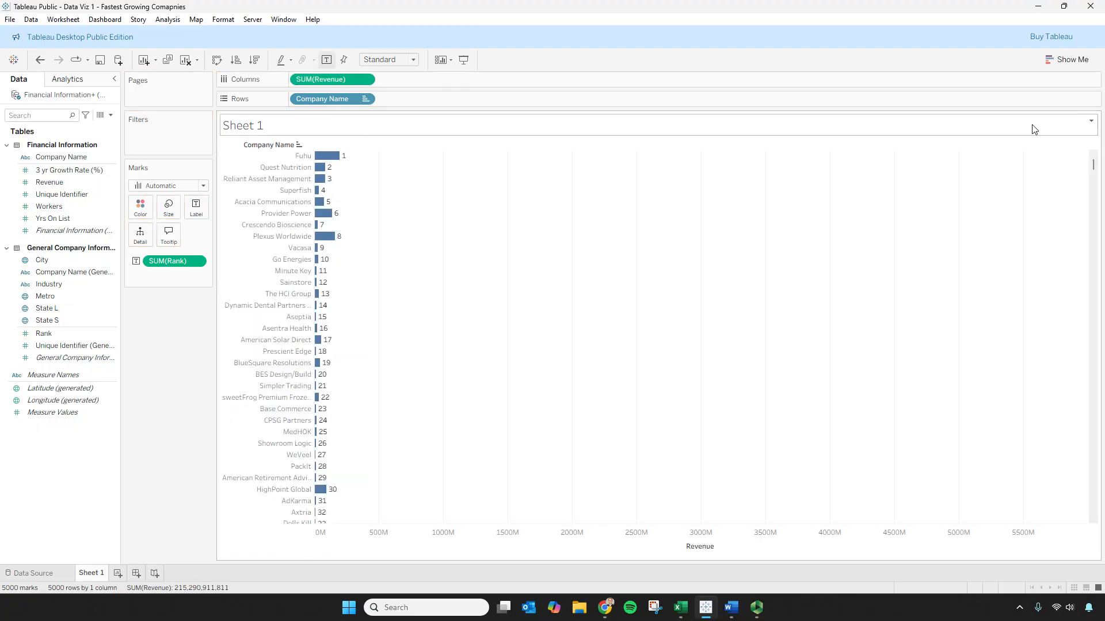
pyautogui.click(1068, 60)
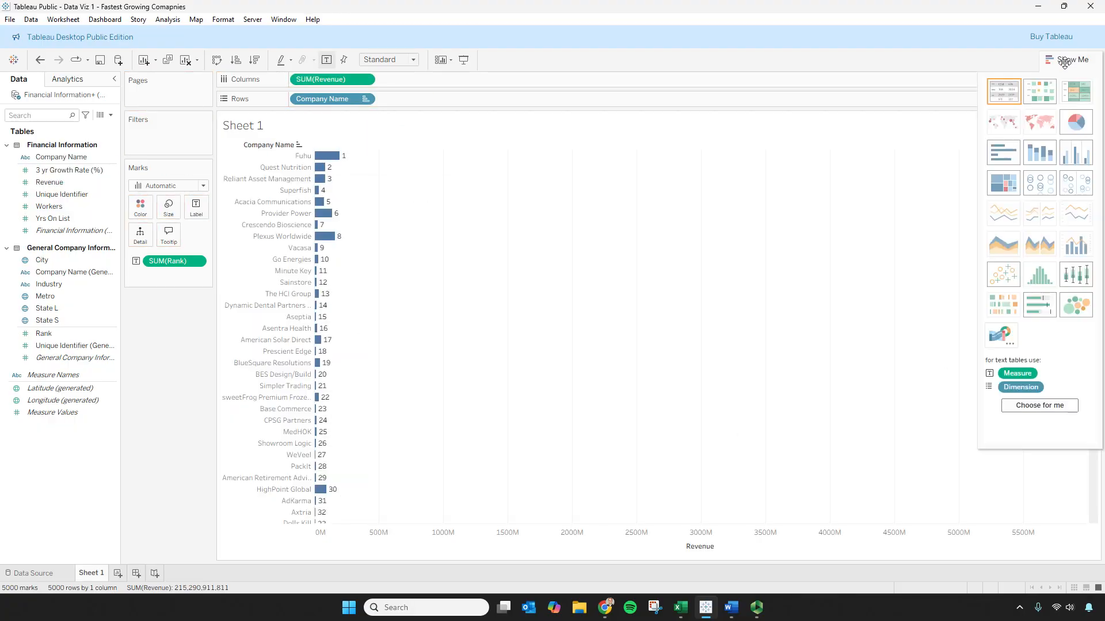
pyautogui.click(1009, 96)
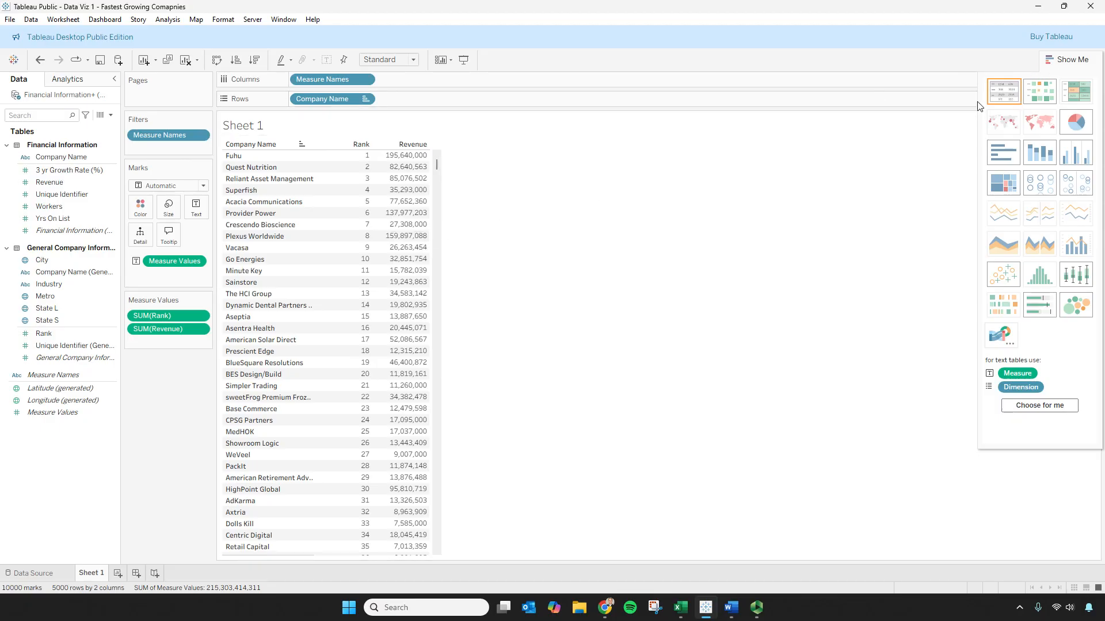
pyautogui.hotkey('ctrl', 'z')
pyautogui.hotkey('ctrl', 'z')
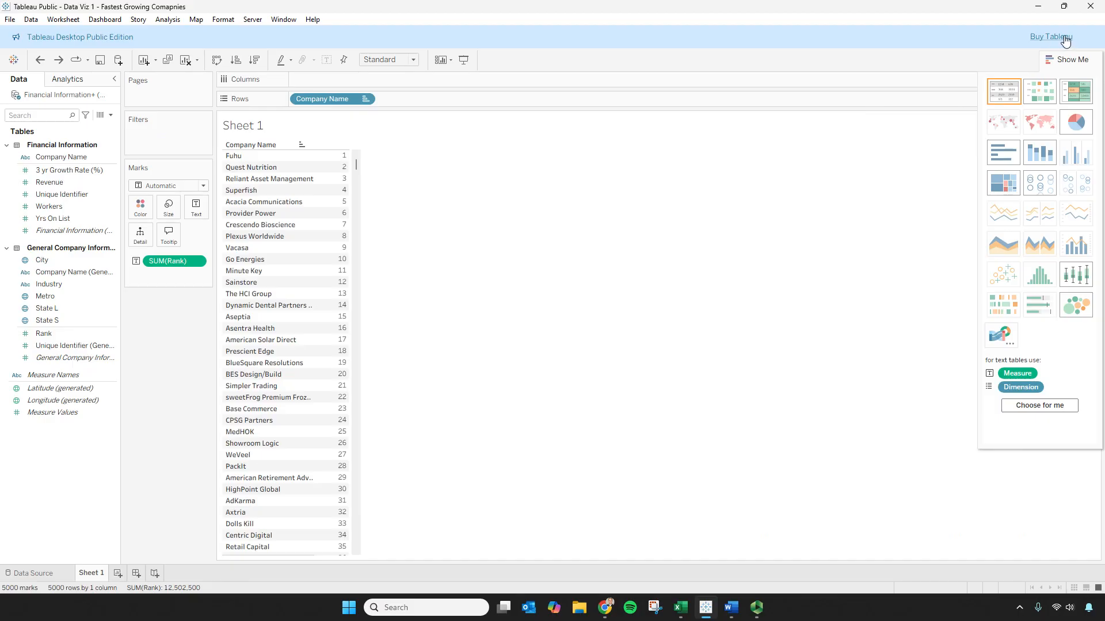
pyautogui.click(1066, 59)
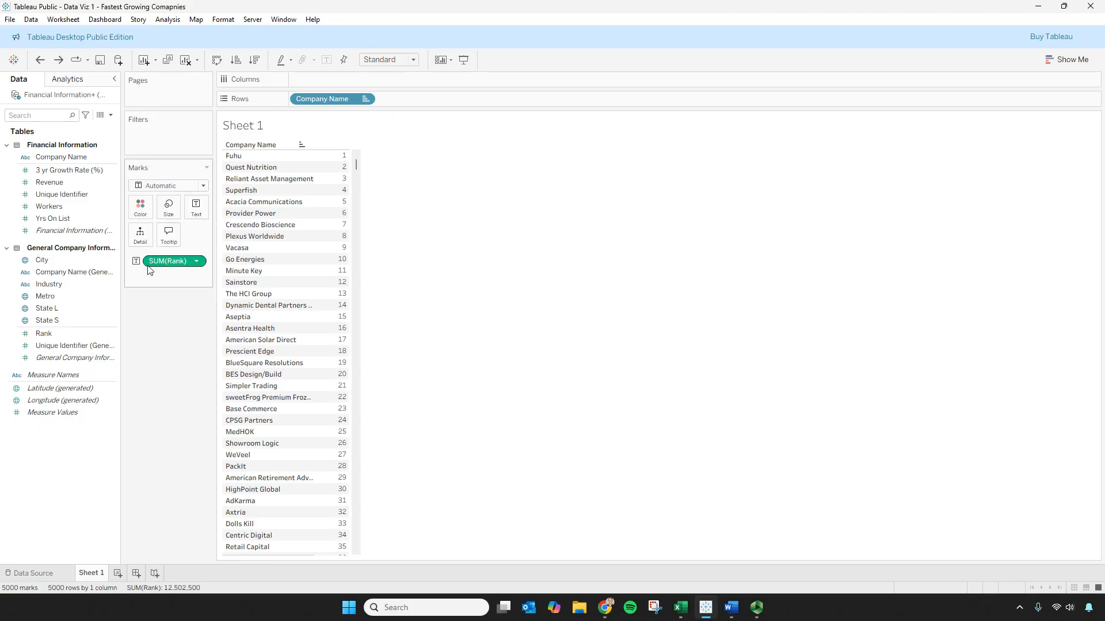
# - Add Revenue as a text mark alongside Rank, and try swapping the rows and columns before swapping them back
pyautogui.moveTo(50, 182); pyautogui.dragTo(197, 212)
pyautogui.moveTo(357, 166)
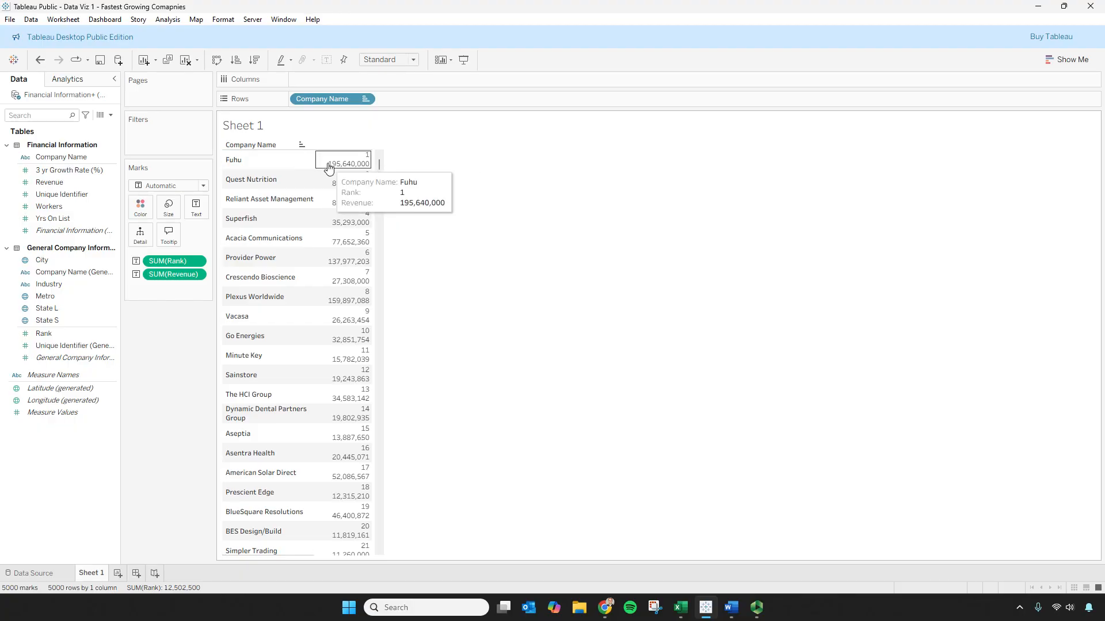
pyautogui.click(216, 61)
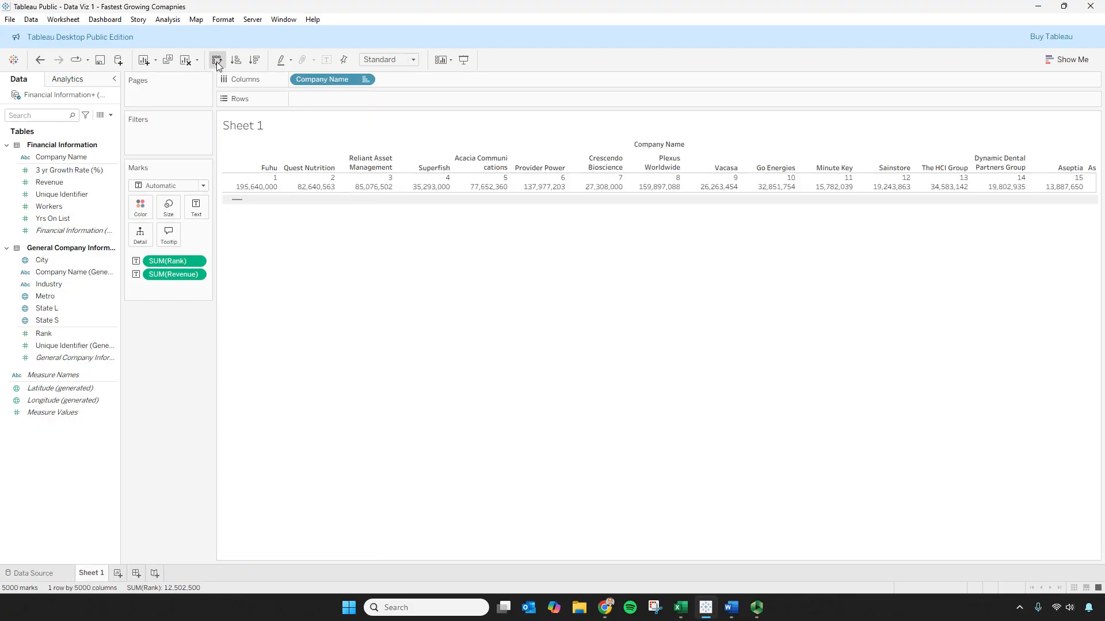
pyautogui.click(216, 62)
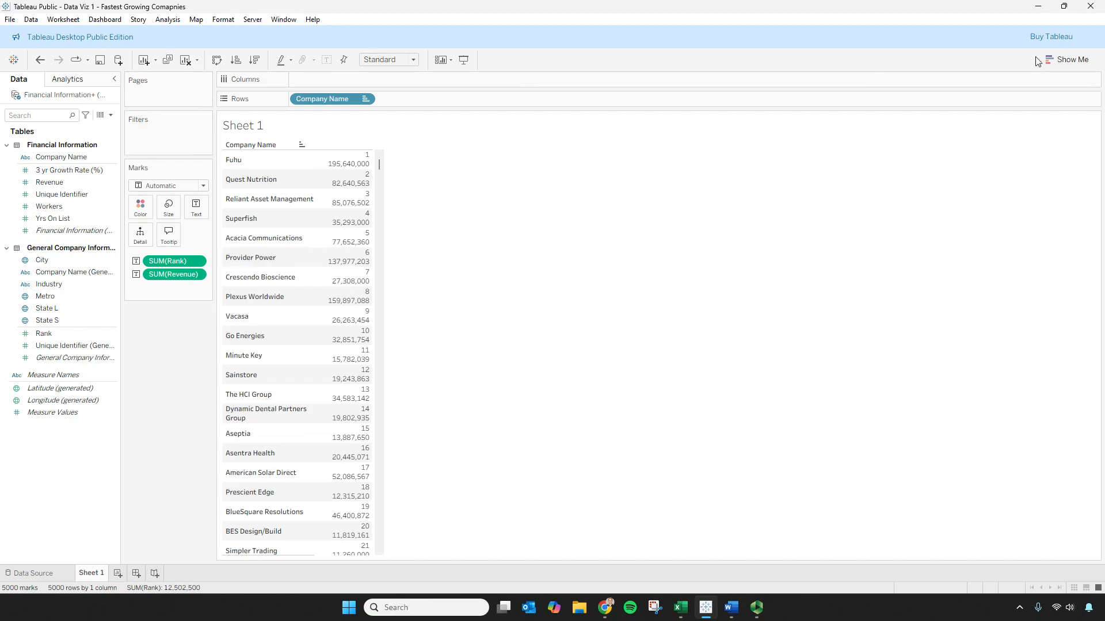
# - Try the Show Me text table with Rank and Revenue as text marks, and undo the conversion
pyautogui.click(1068, 59)
pyautogui.click(1013, 94)
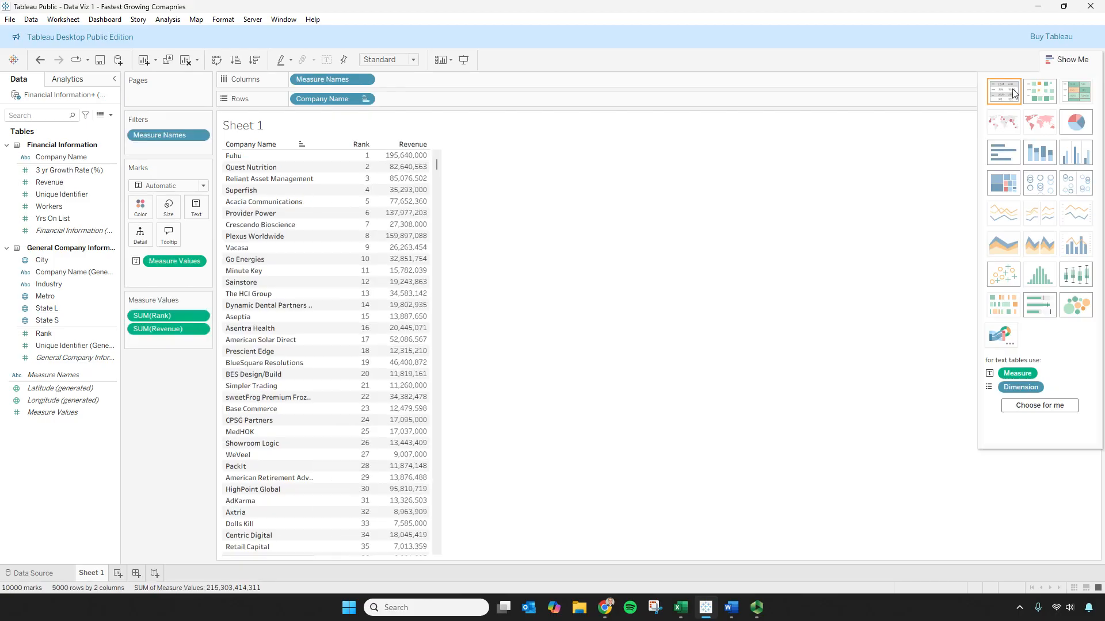
pyautogui.click(1063, 63)
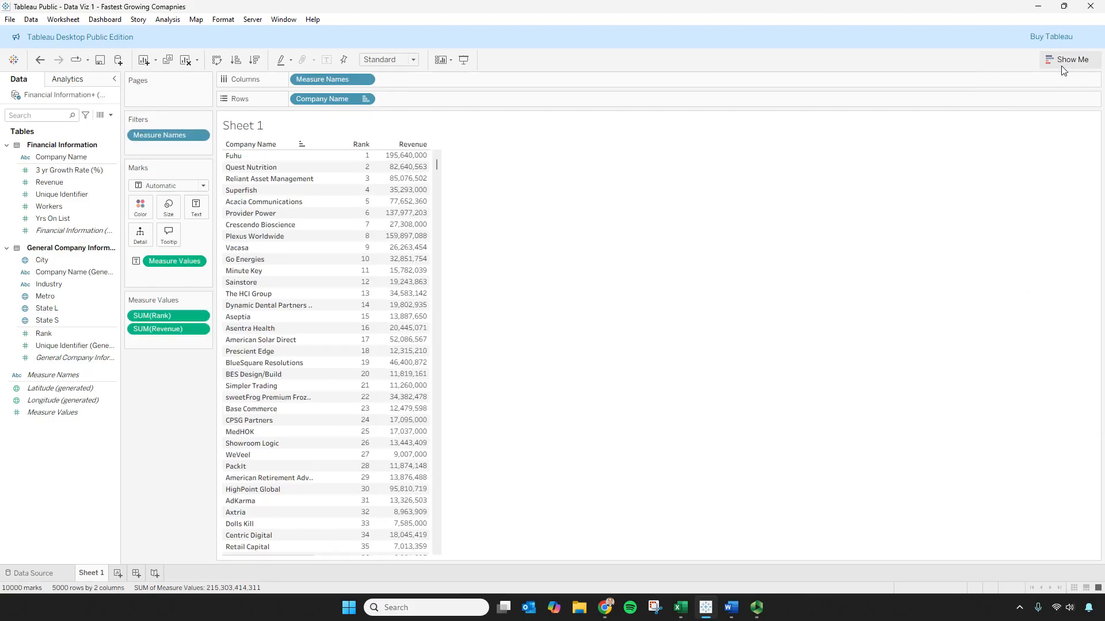
pyautogui.hotkey('ctrl', 'z')
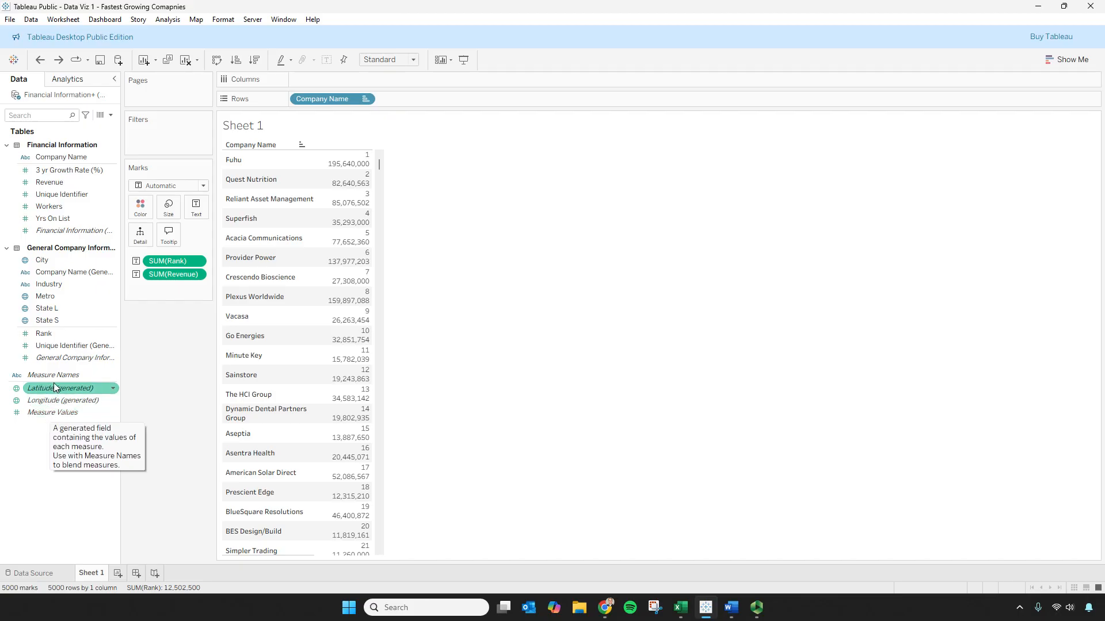
# - Place Measure Names on the columns, try it on the rows after Company Name, and return it to the columns
pyautogui.moveTo(50, 379); pyautogui.dragTo(325, 82)
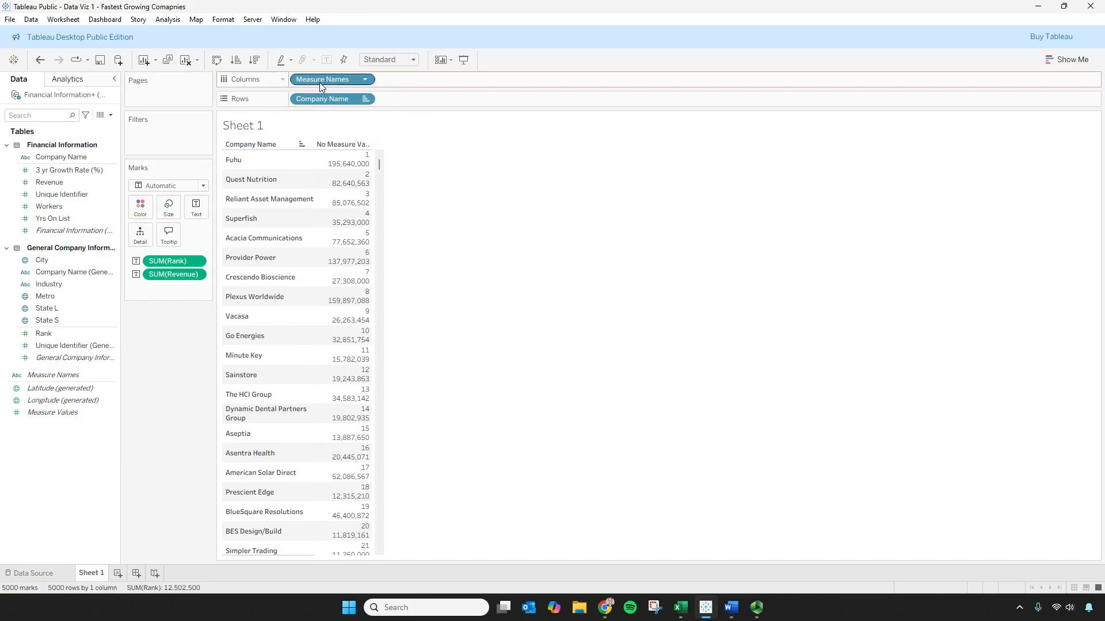
pyautogui.moveTo(336, 84); pyautogui.dragTo(437, 99)
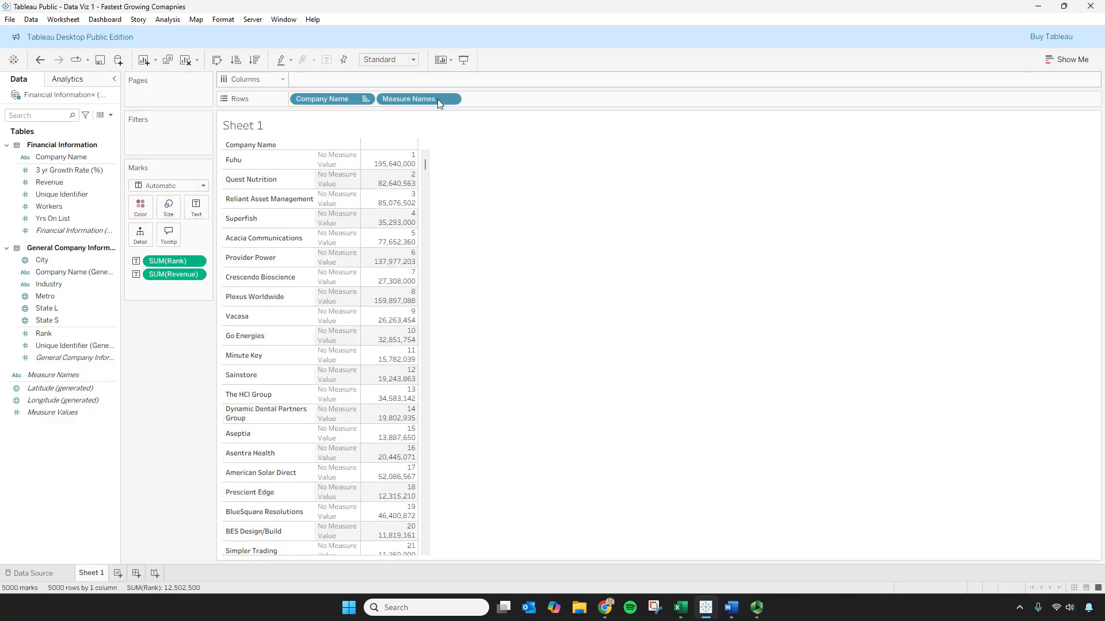
pyautogui.moveTo(373, 84); pyautogui.dragTo(345, 81)
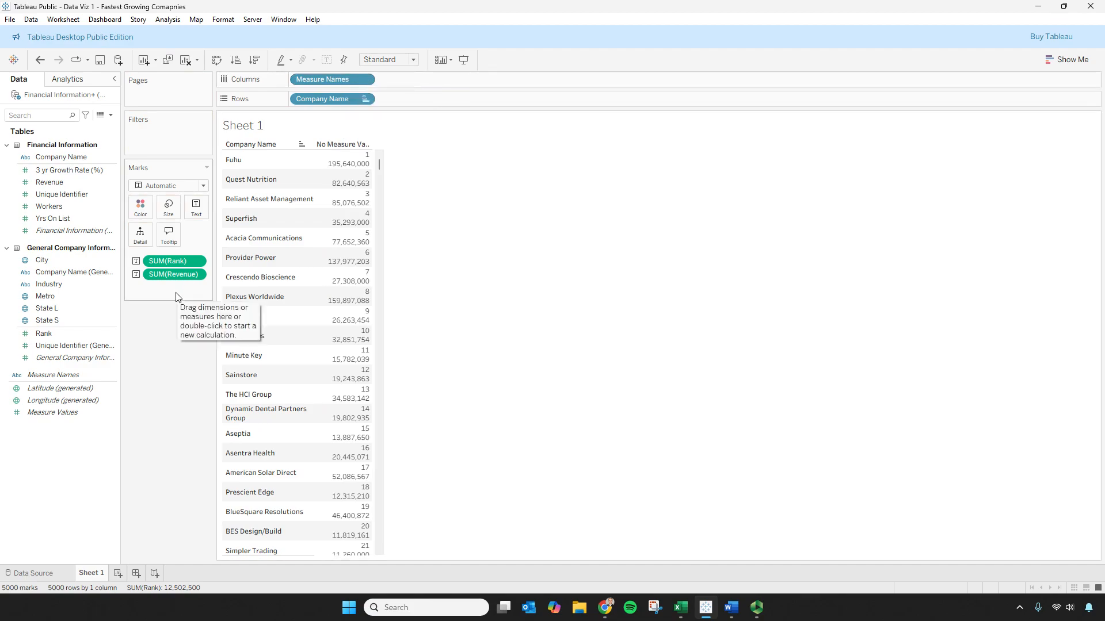
# - Remove Revenue from the marks and show the Show Me chart types
pyautogui.moveTo(185, 282); pyautogui.dragTo(163, 354)
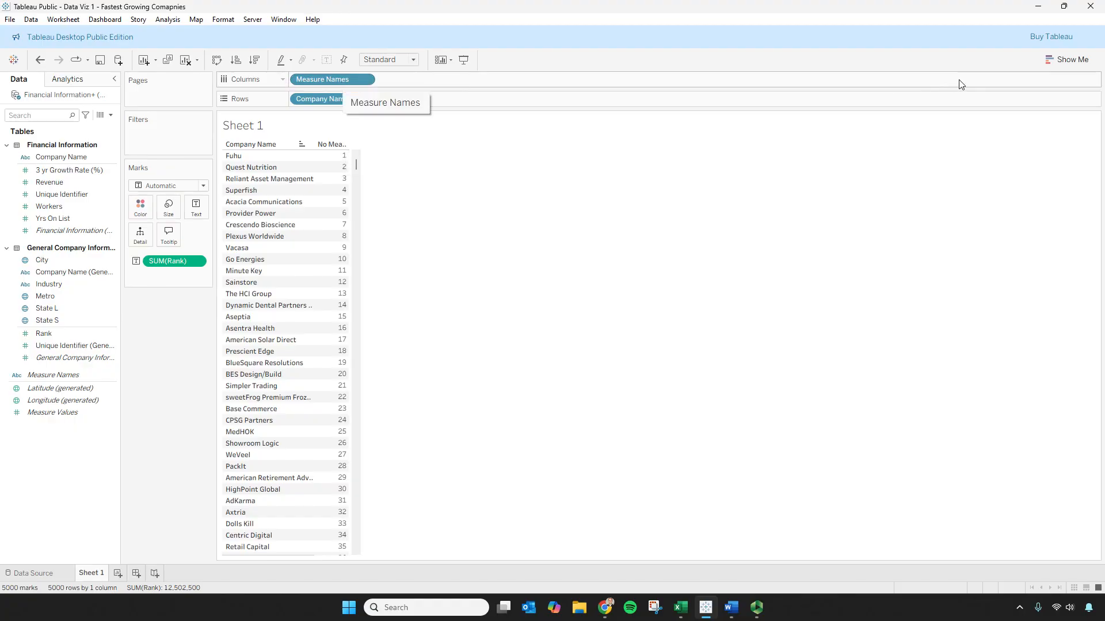
pyautogui.click(1071, 59)
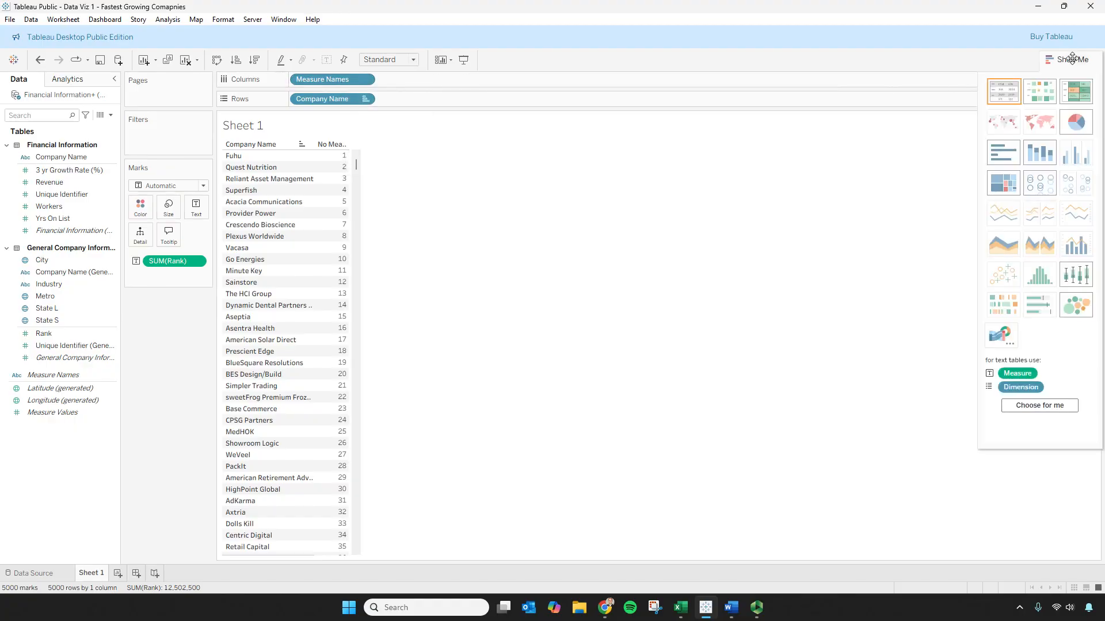
# - Add Revenue as a text mark, place Measure Names on the columns, and convert the view to a Show Me text table
pyautogui.click(1008, 92)
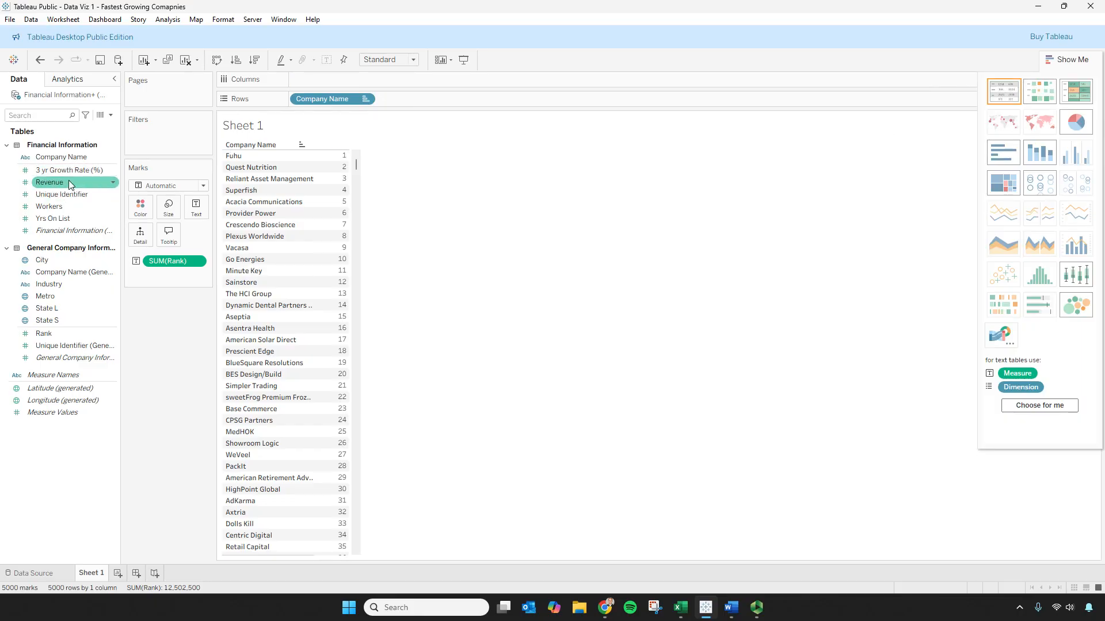
pyautogui.moveTo(67, 182); pyautogui.dragTo(187, 246)
pyautogui.moveTo(50, 375); pyautogui.dragTo(317, 81)
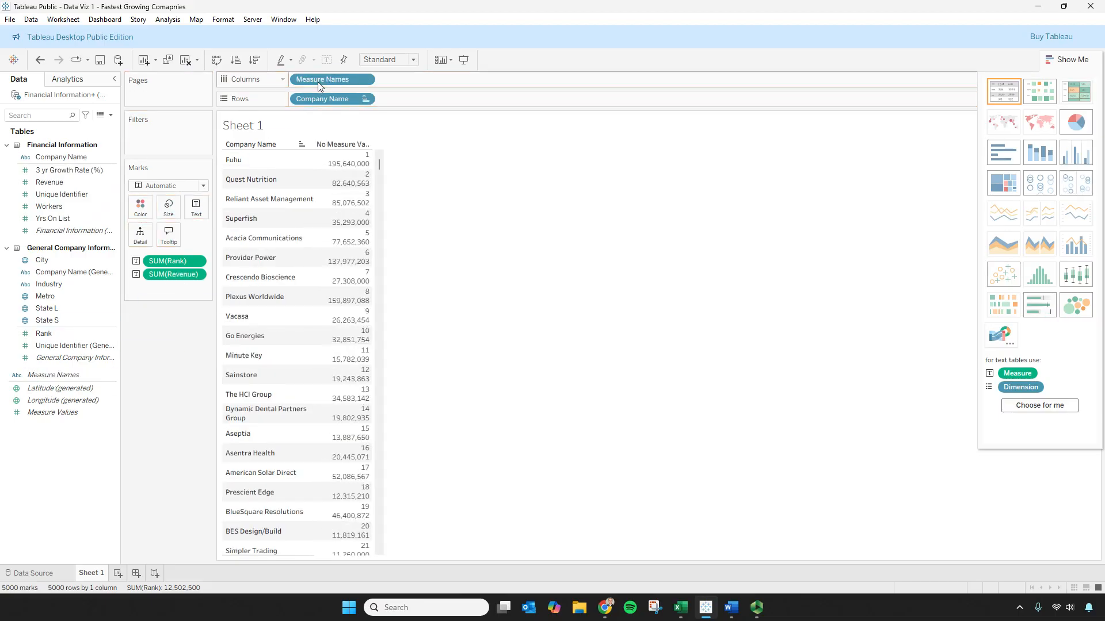
pyautogui.click(1002, 96)
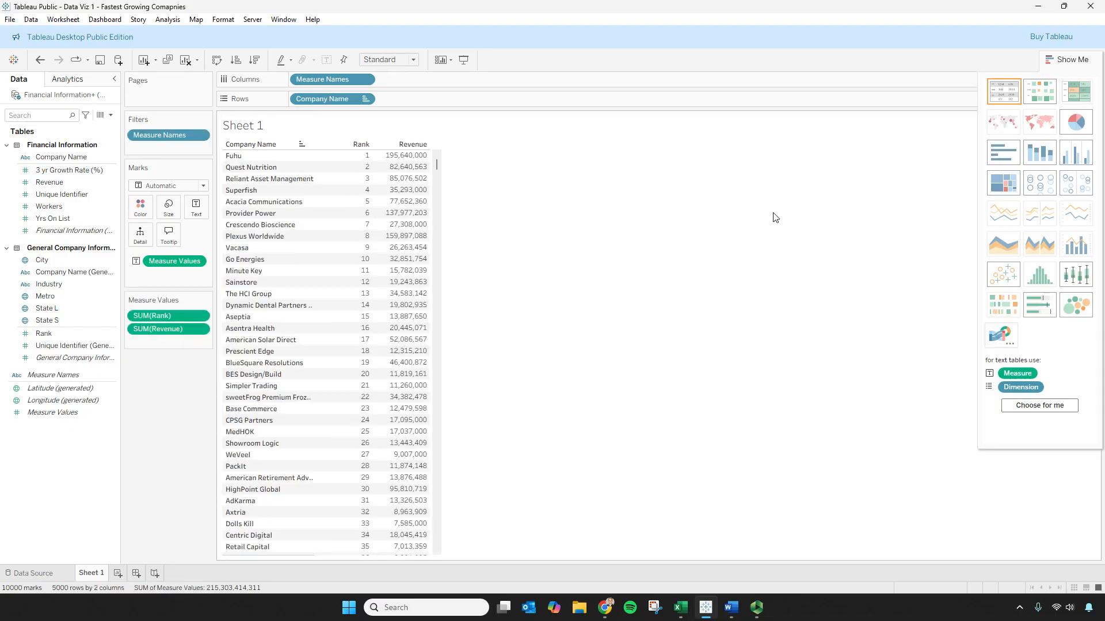
pyautogui.click(1083, 61)
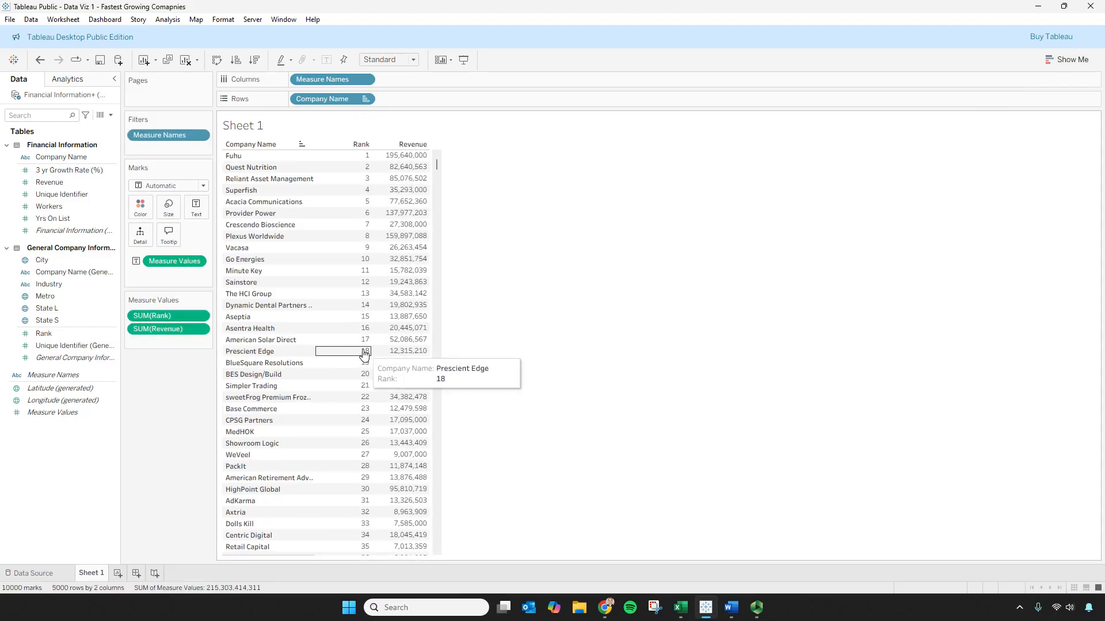
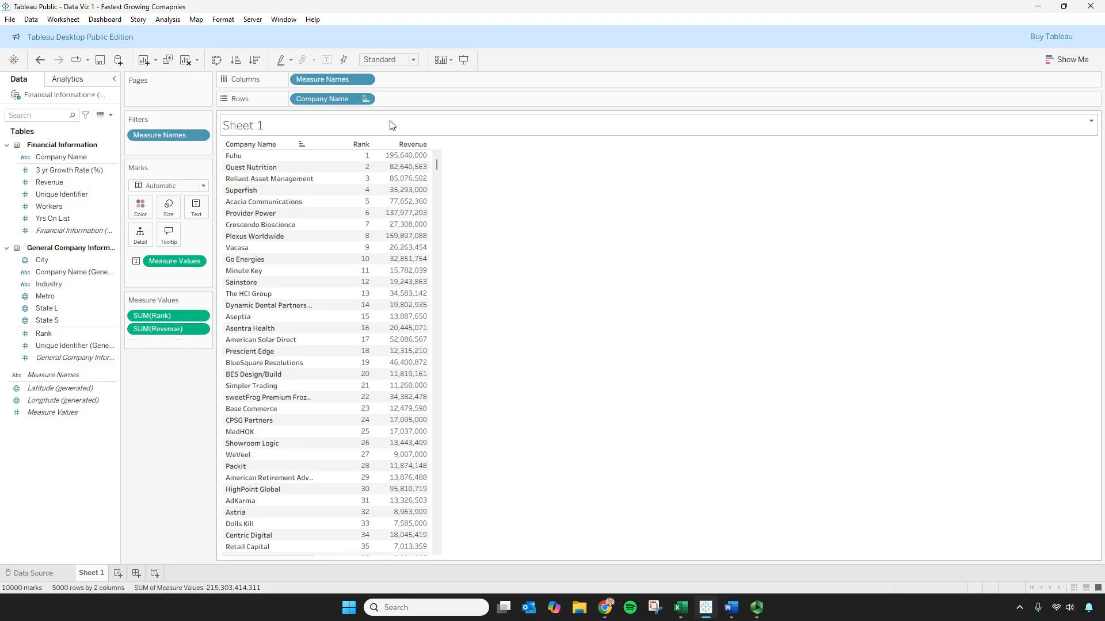
# - Set the default number format of Revenue to Currency (Custom) with no decimal places
pyautogui.moveTo(408, 158)
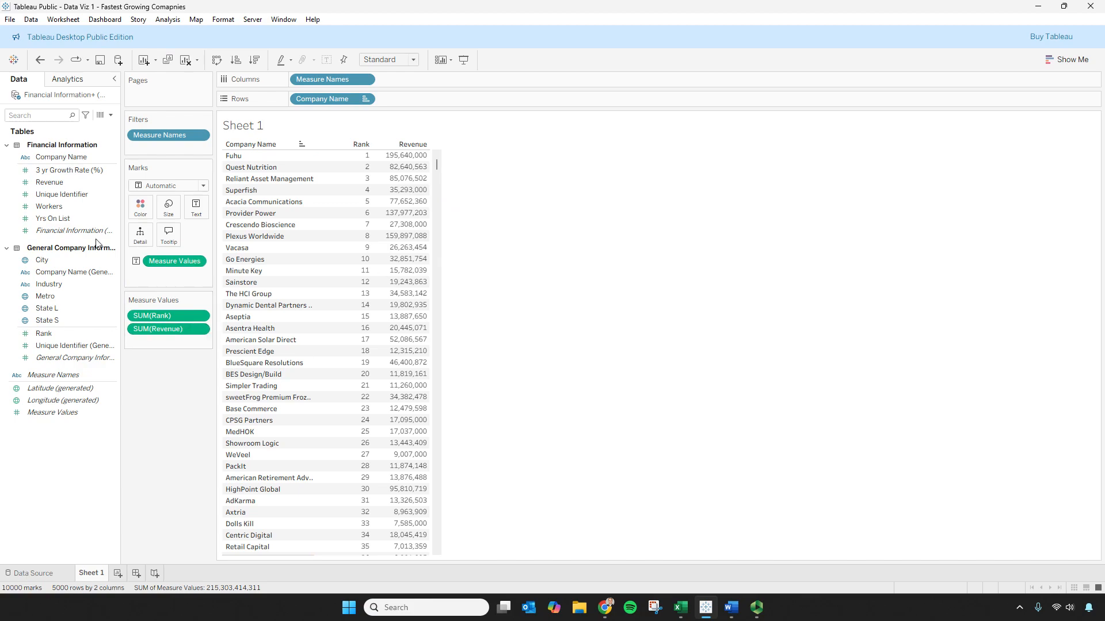
pyautogui.click(60, 181)
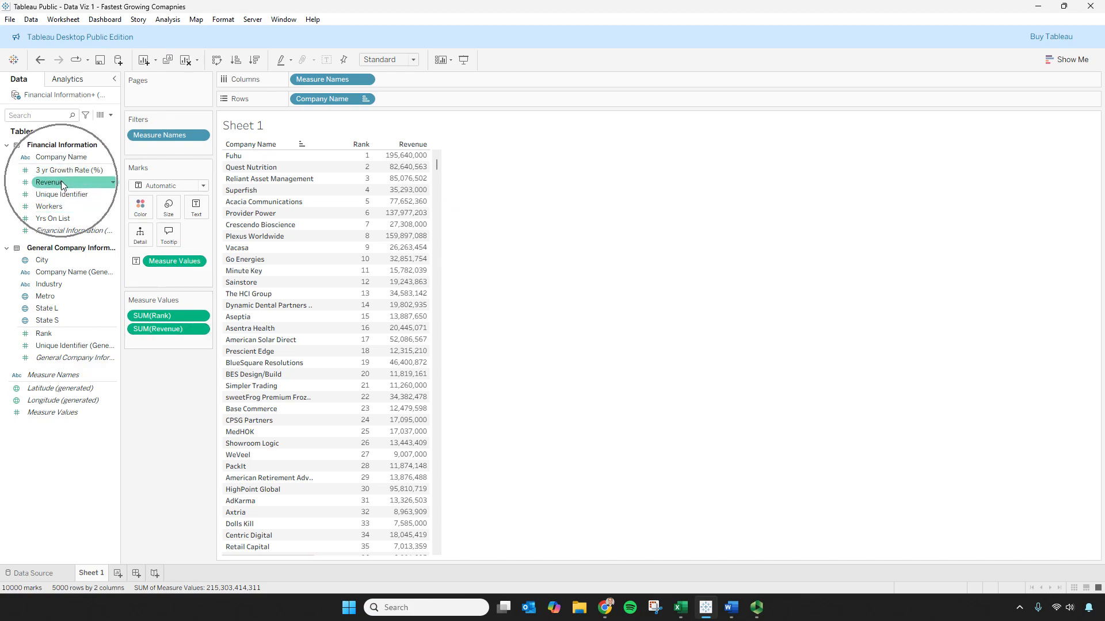
pyautogui.click(114, 185)
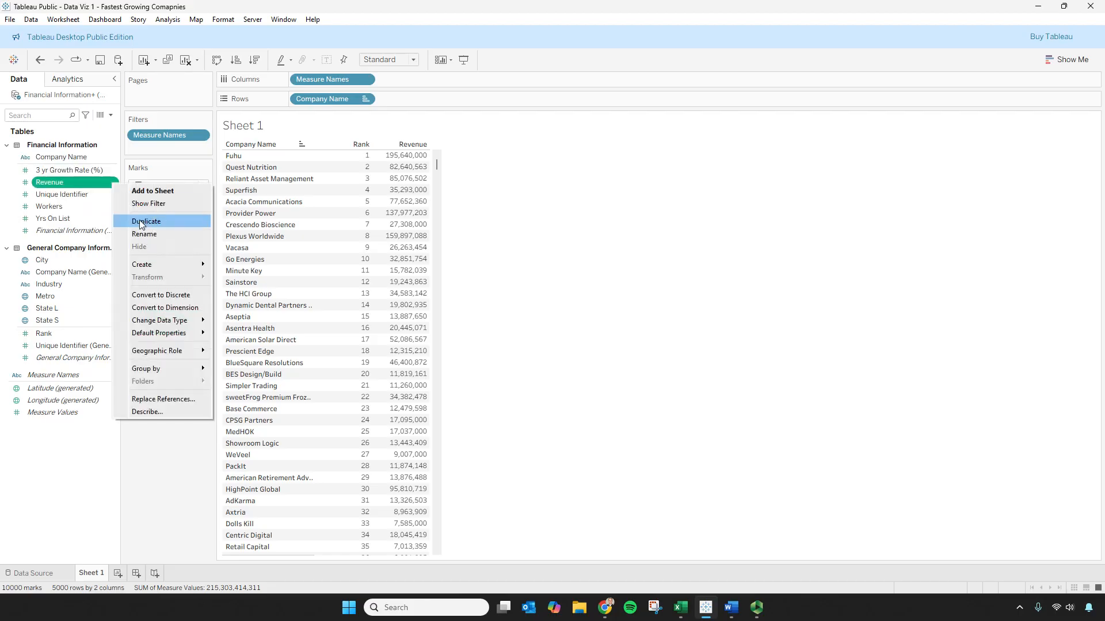
pyautogui.moveTo(182, 335)
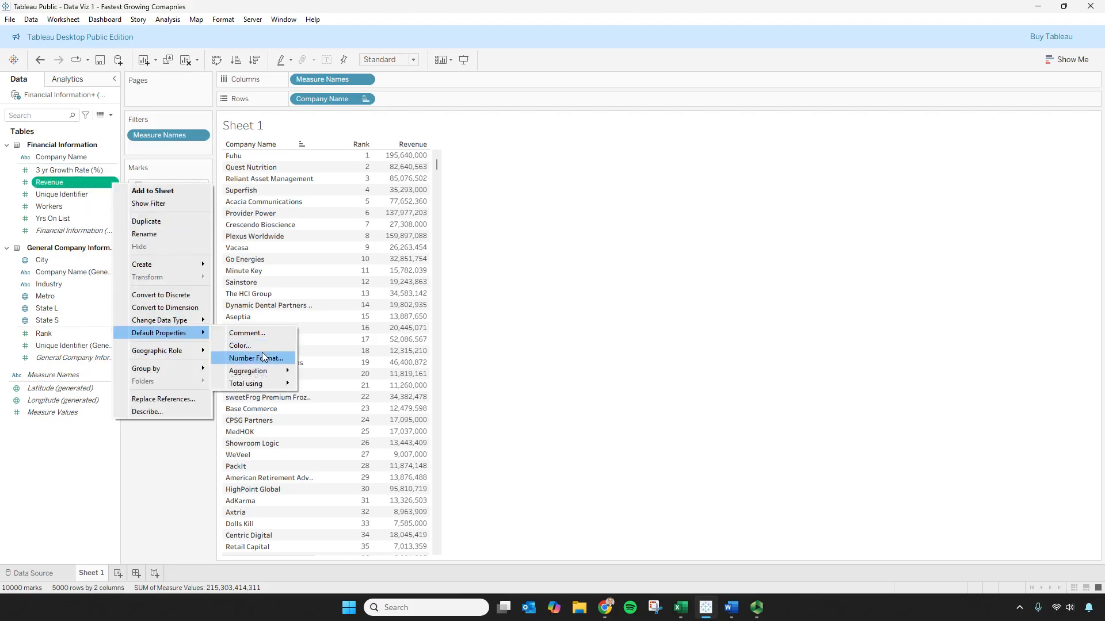
pyautogui.moveTo(264, 372)
pyautogui.click(264, 359)
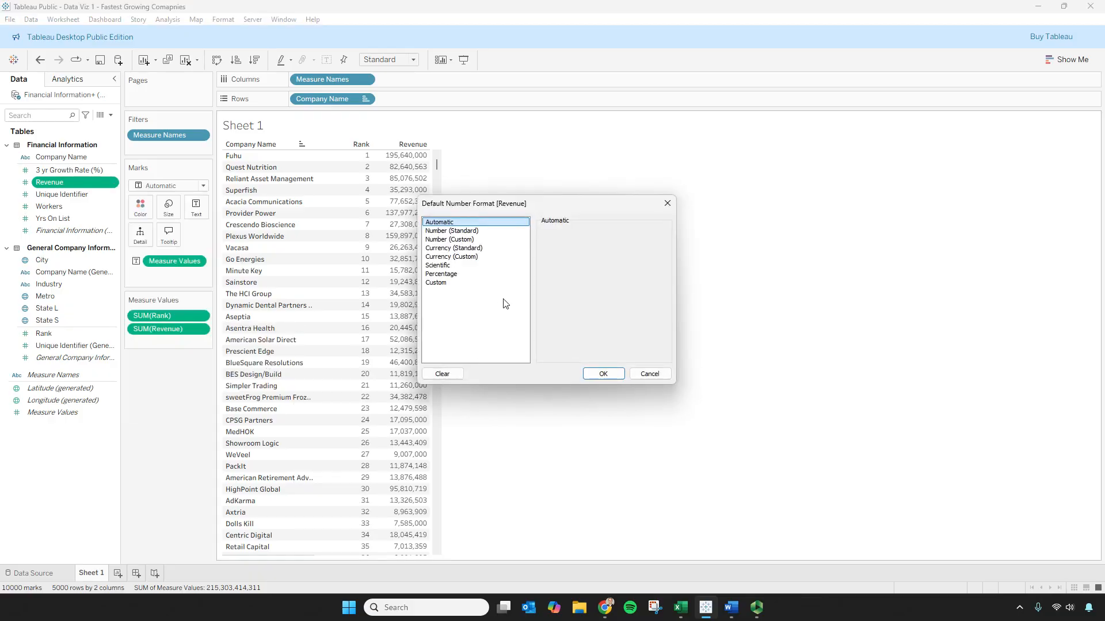
pyautogui.click(466, 257)
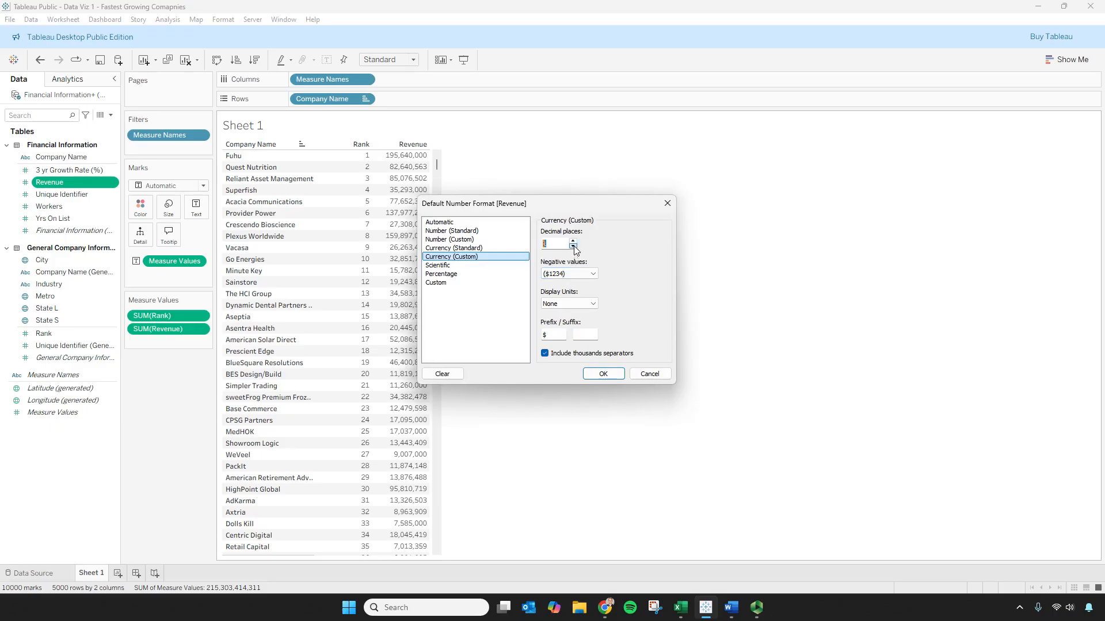
pyautogui.click(603, 374)
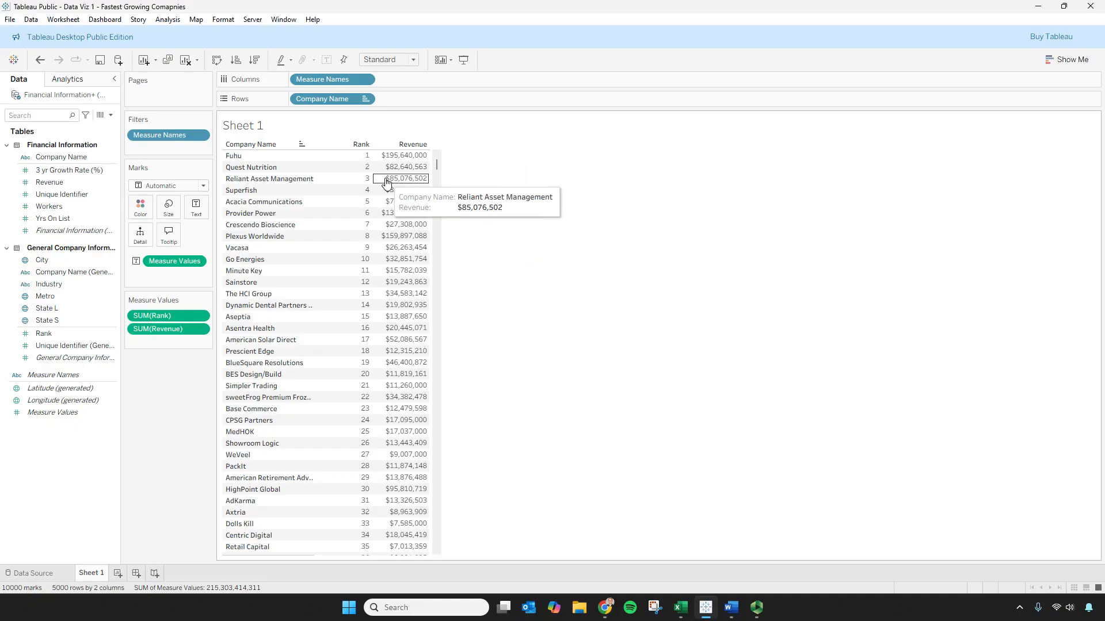
# - Add 3 yr Growth Rate (%) to the Show Me text table and move Rank ahead of it in the measure values
pyautogui.click(85, 171)
pyautogui.moveTo(81, 175); pyautogui.dragTo(197, 213)
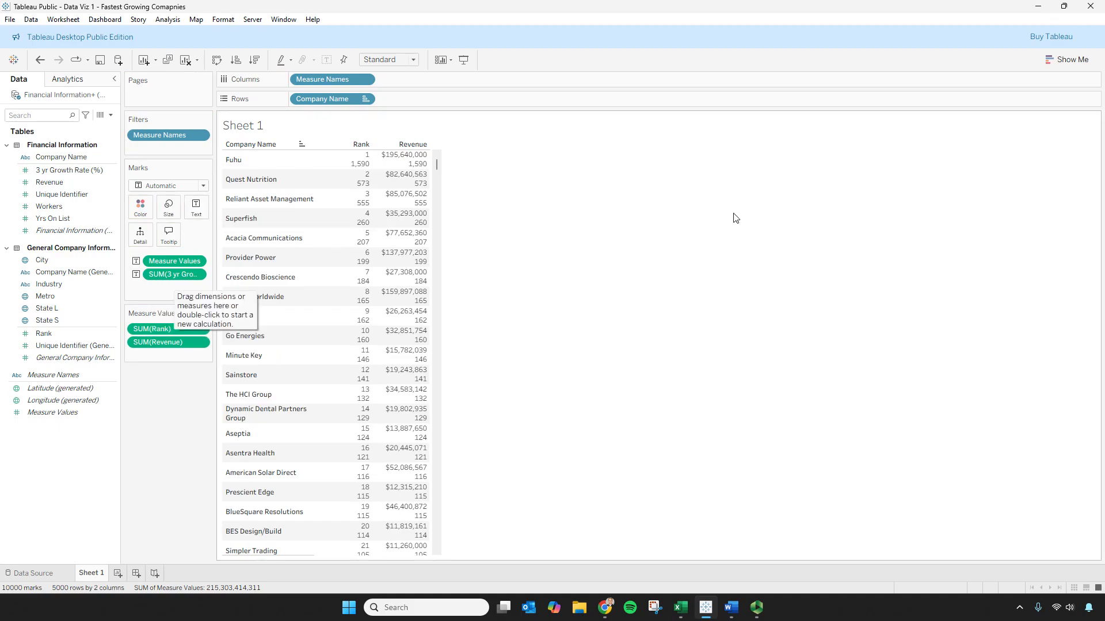
pyautogui.click(1069, 60)
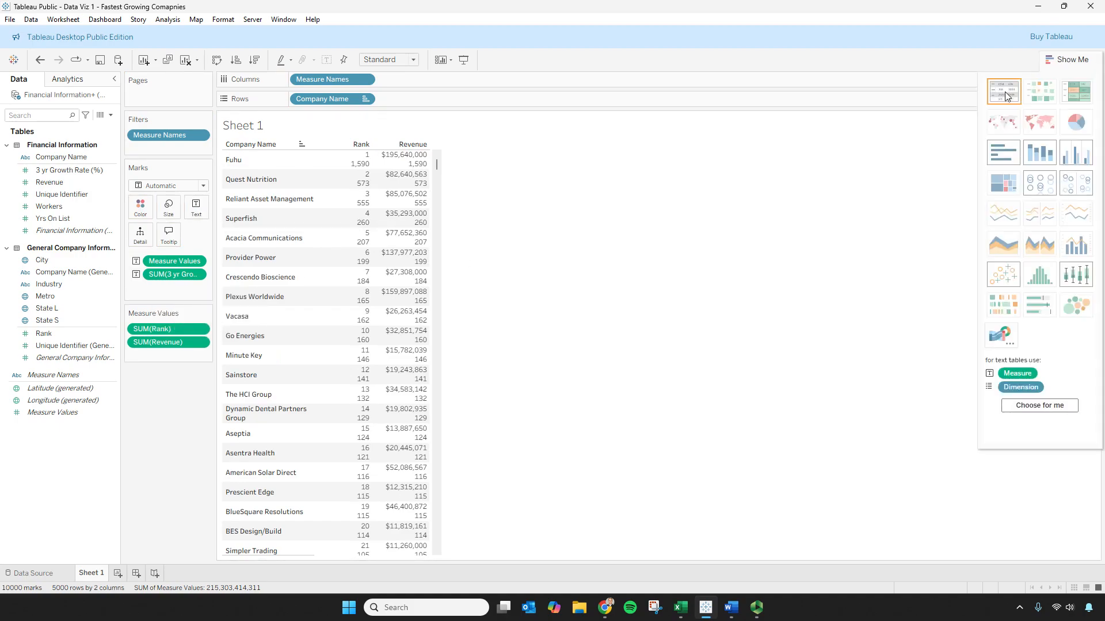
pyautogui.click(1005, 94)
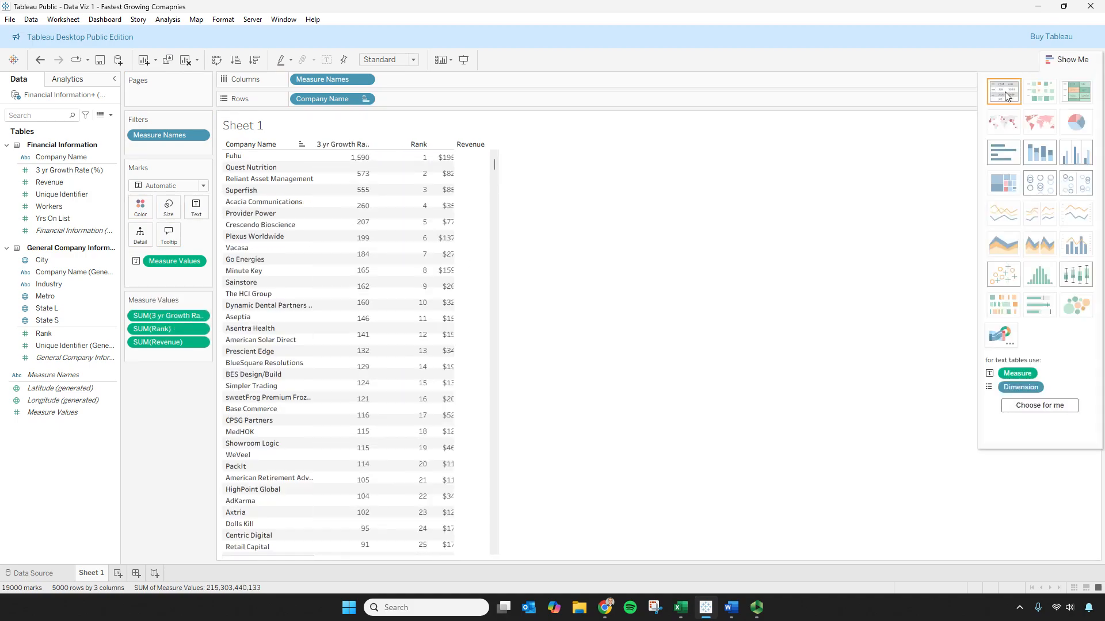
pyautogui.click(1060, 59)
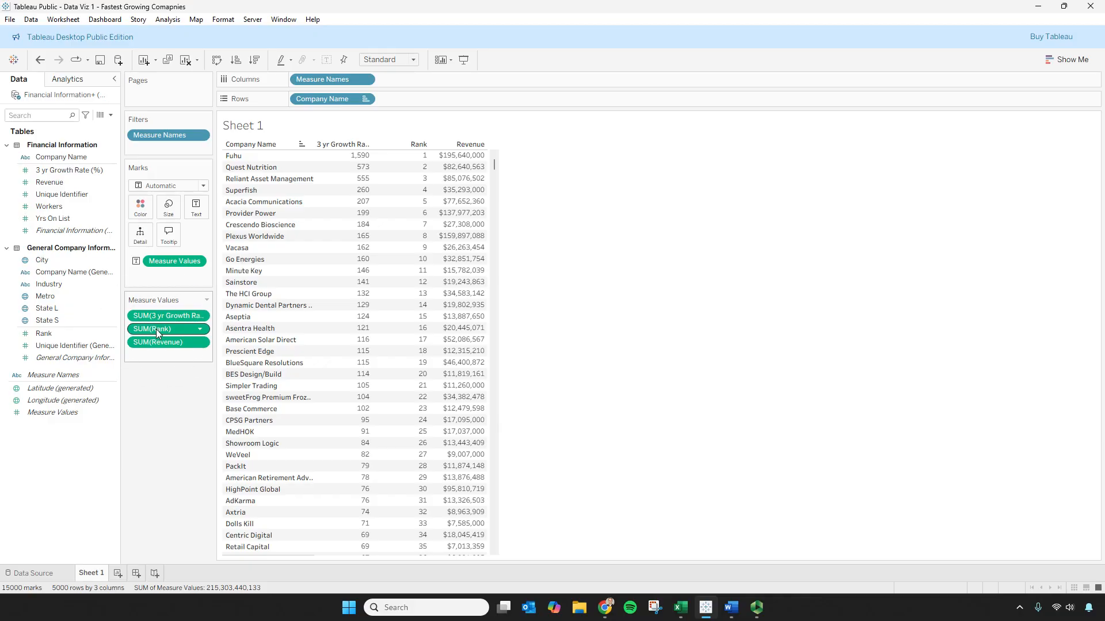
pyautogui.moveTo(154, 330); pyautogui.dragTo(159, 310)
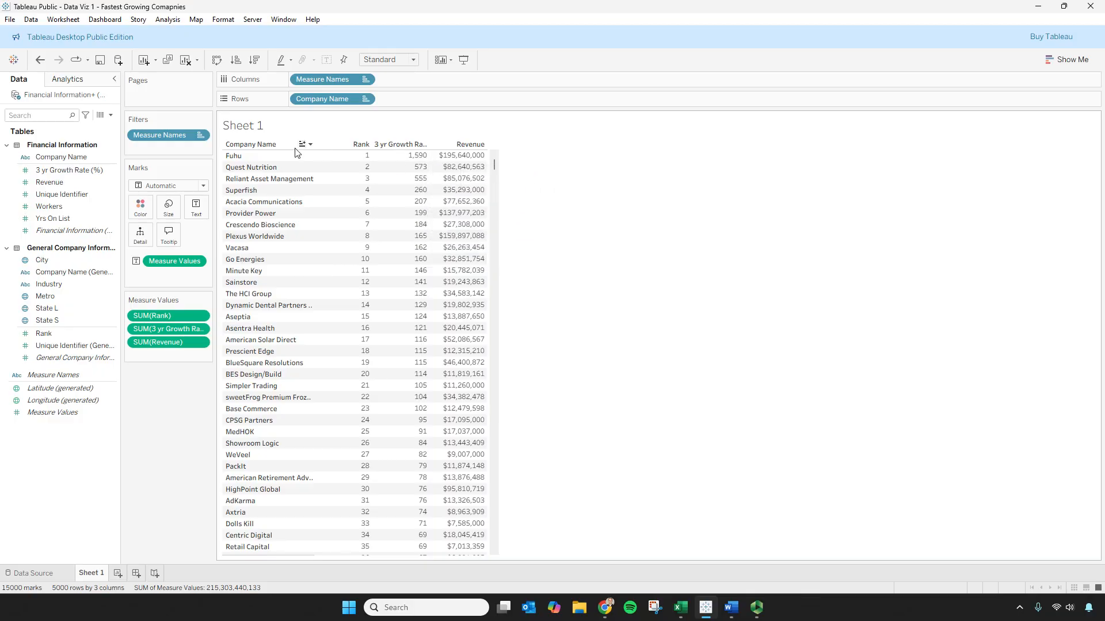
# - Set the default number format of 3 yr Growth Rate (%) to Percentage with no decimal places
pyautogui.click(87, 173)
pyautogui.rightClick(113, 174)
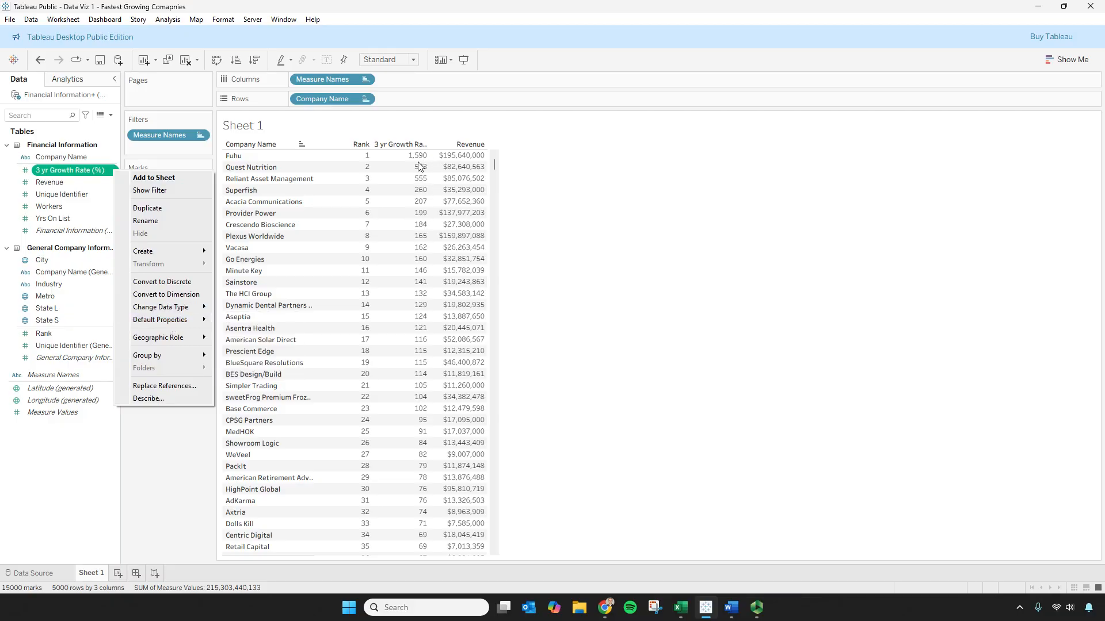
pyautogui.moveTo(188, 323)
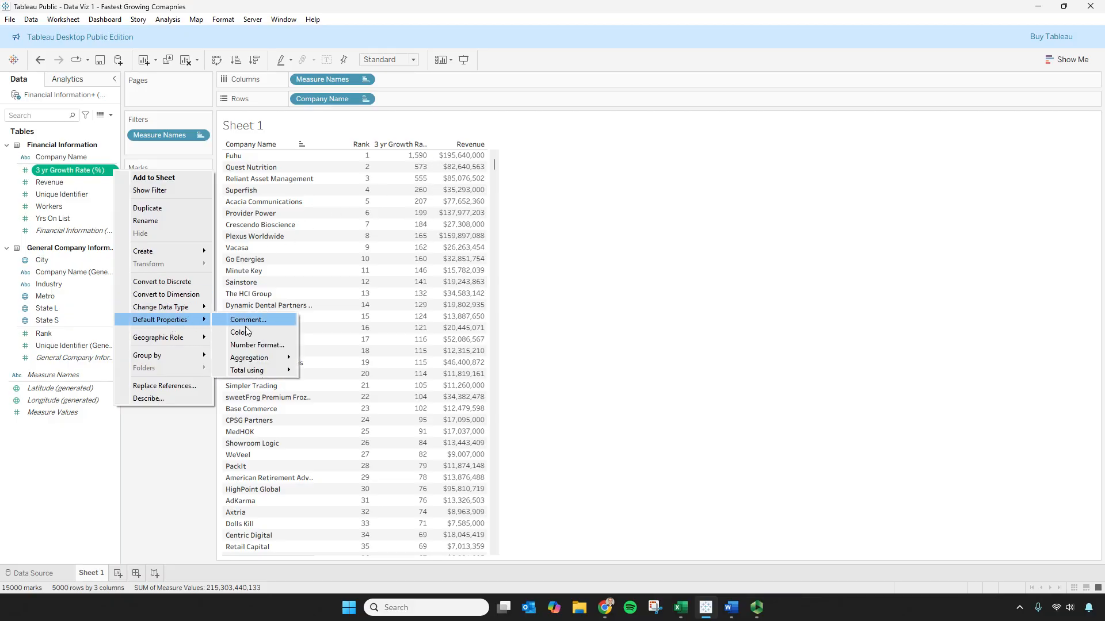
pyautogui.click(259, 345)
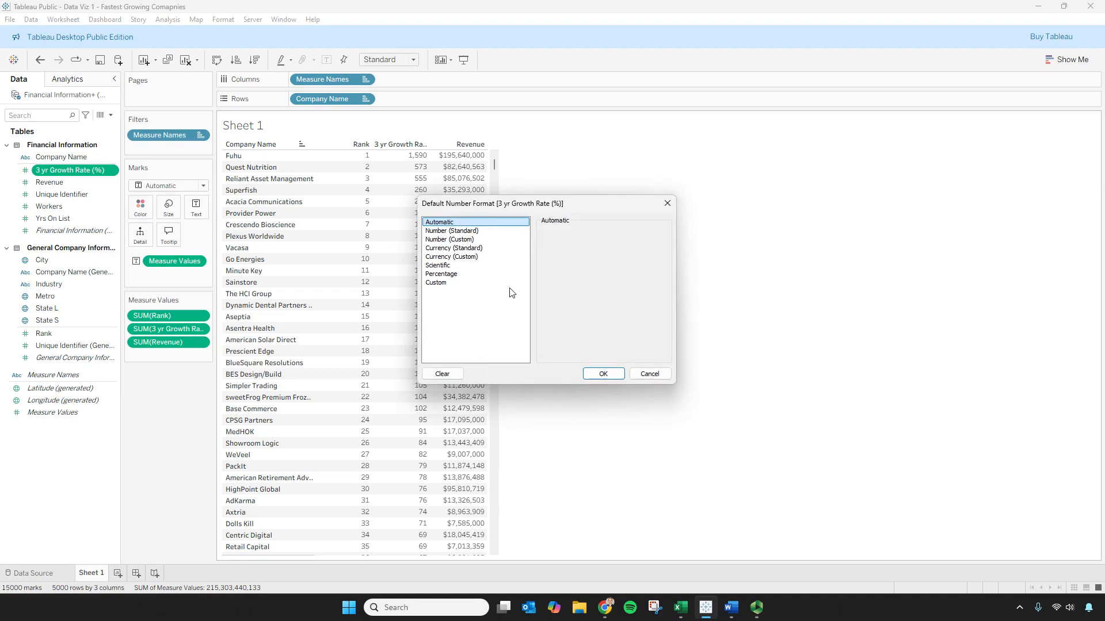
pyautogui.click(446, 274)
pyautogui.click(573, 247)
pyautogui.click(574, 247)
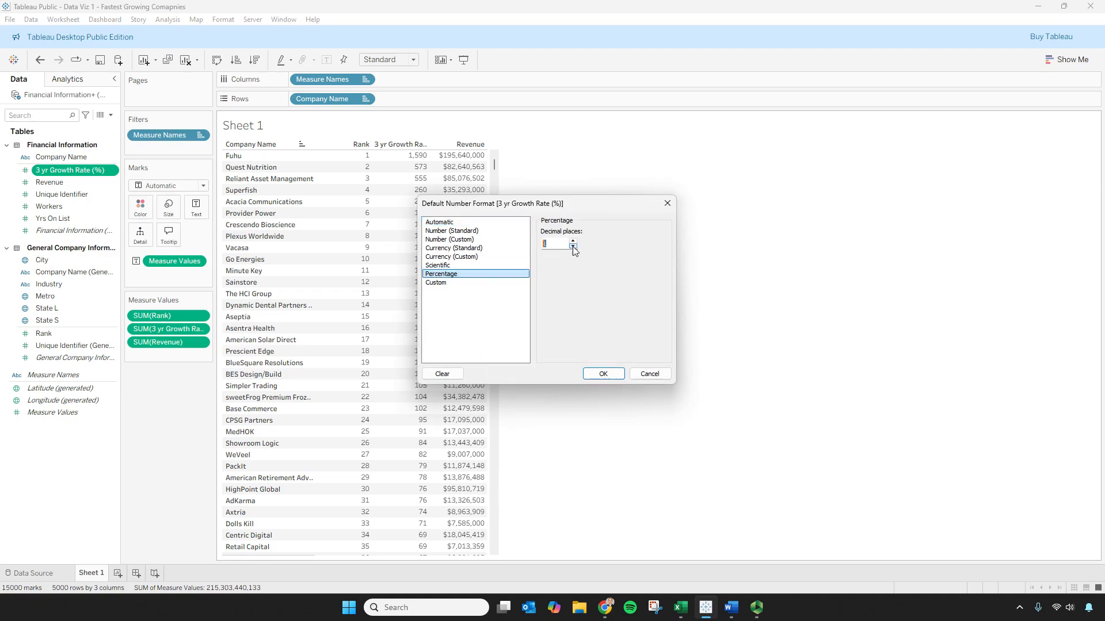
pyautogui.click(602, 374)
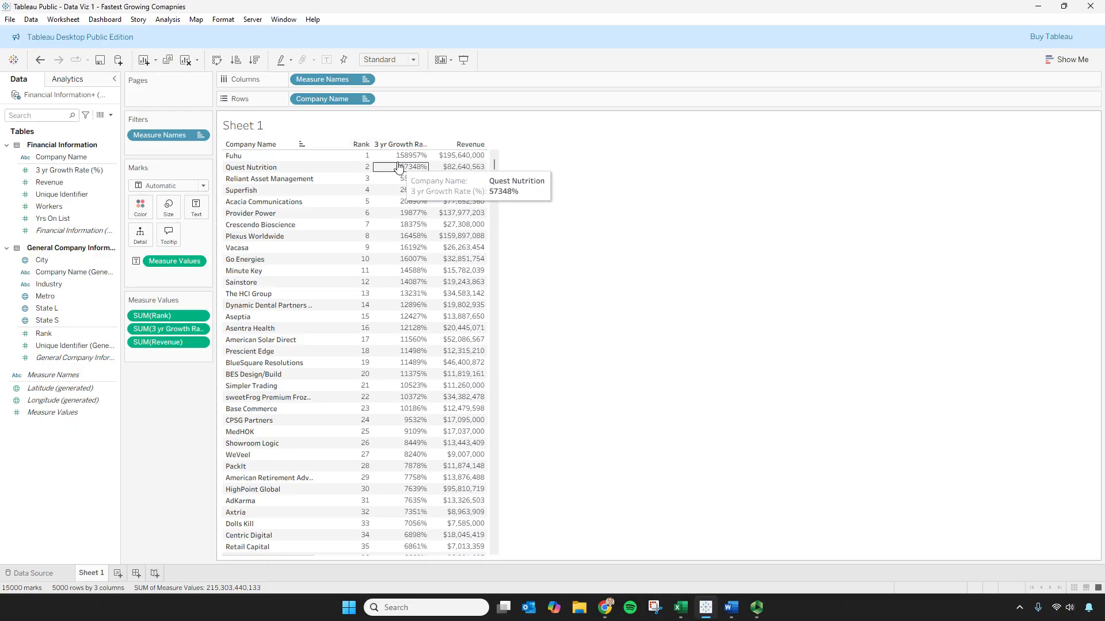
# - Try the Fit Width view for the table, undo it, and widen the measure columns slightly
pyautogui.click(414, 60)
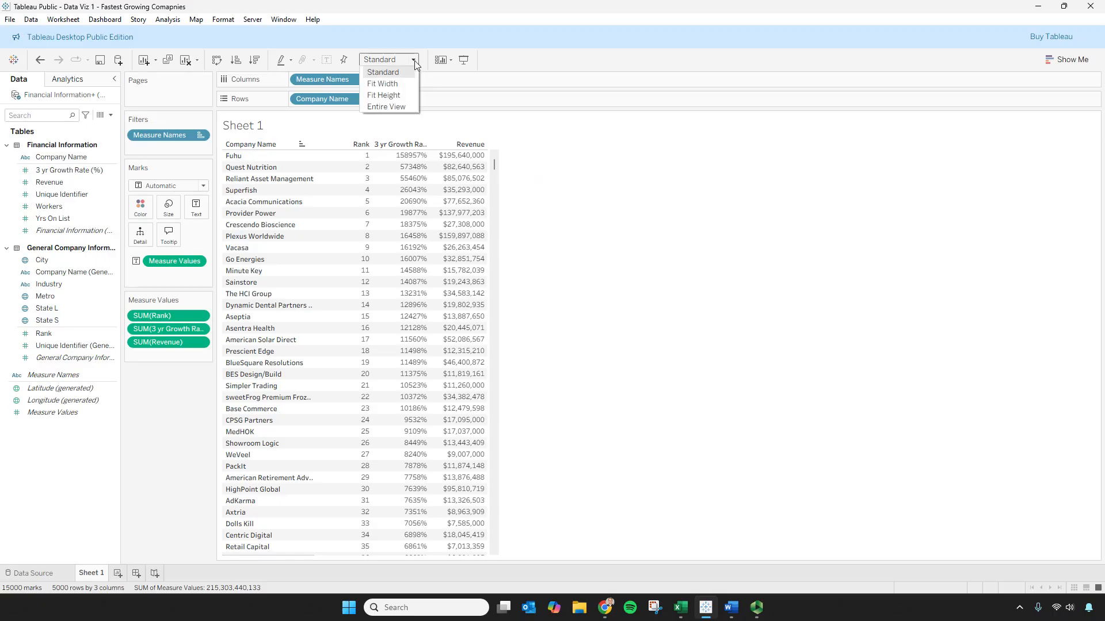
pyautogui.click(401, 90)
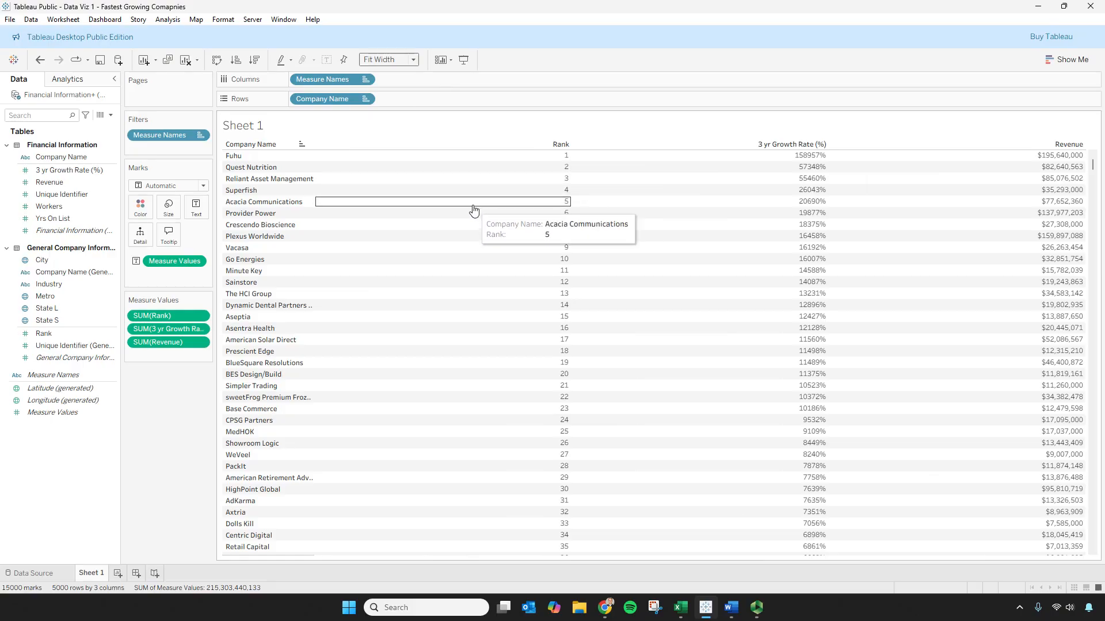
pyautogui.hotkey('ctrl', 'z')
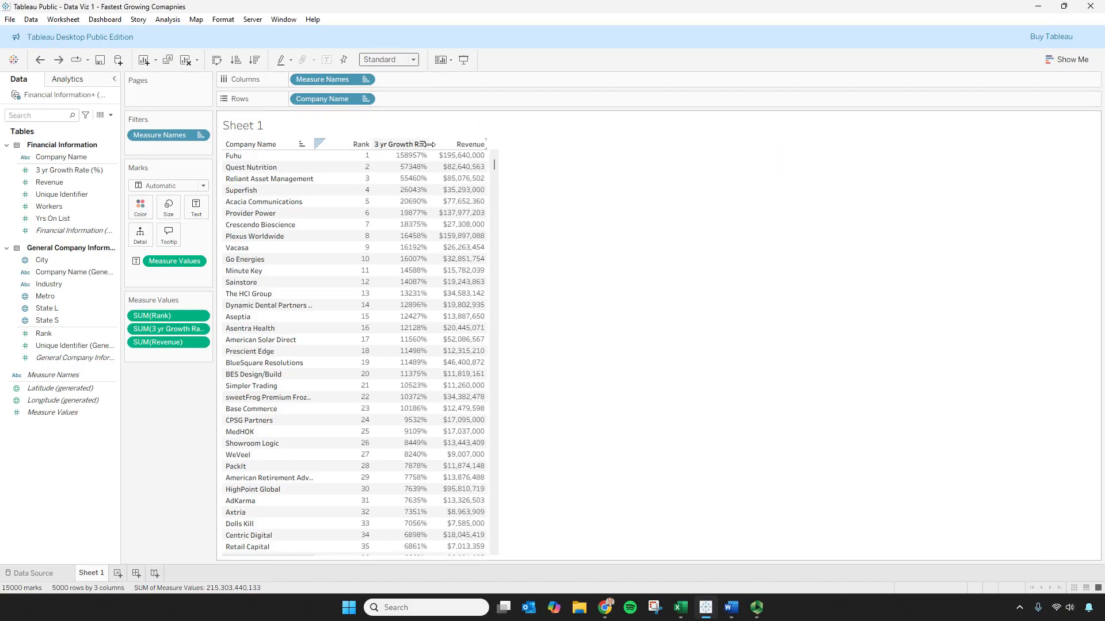
pyautogui.moveTo(428, 144); pyautogui.dragTo(454, 145)
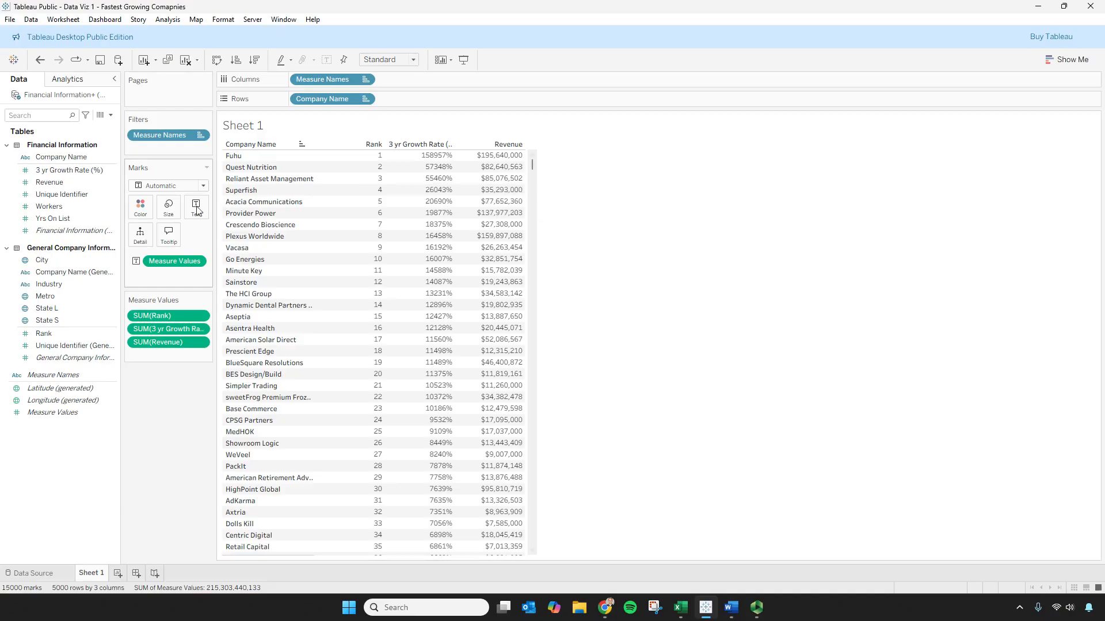
# - Add Workers to the columns and convert the view back to a Show Me text table
pyautogui.click(68, 209)
pyautogui.moveTo(68, 214); pyautogui.dragTo(436, 77)
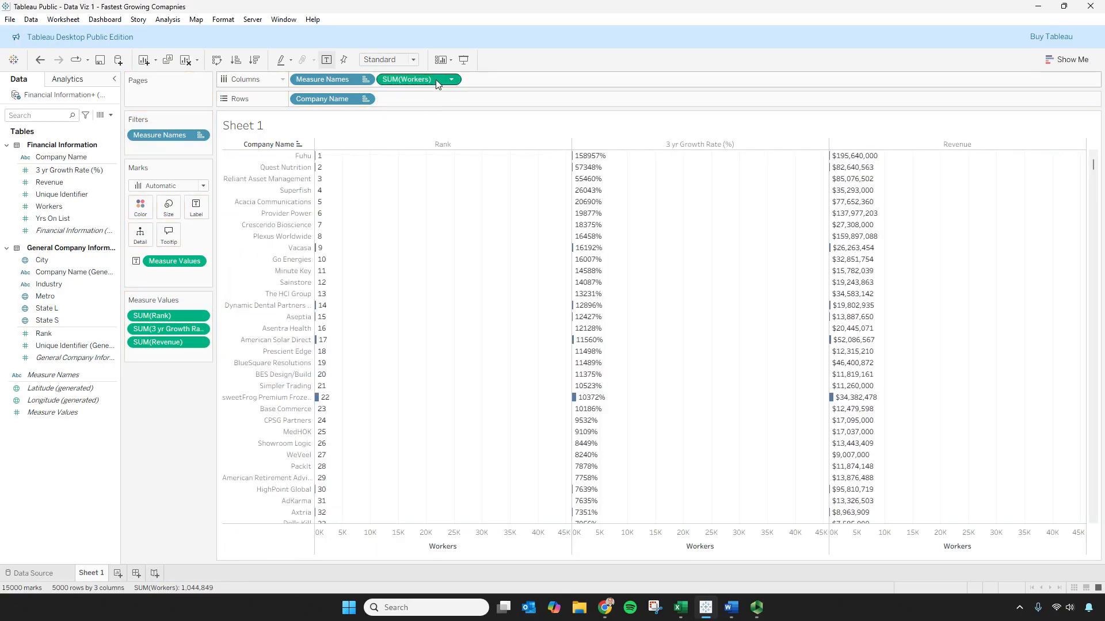
pyautogui.click(1066, 59)
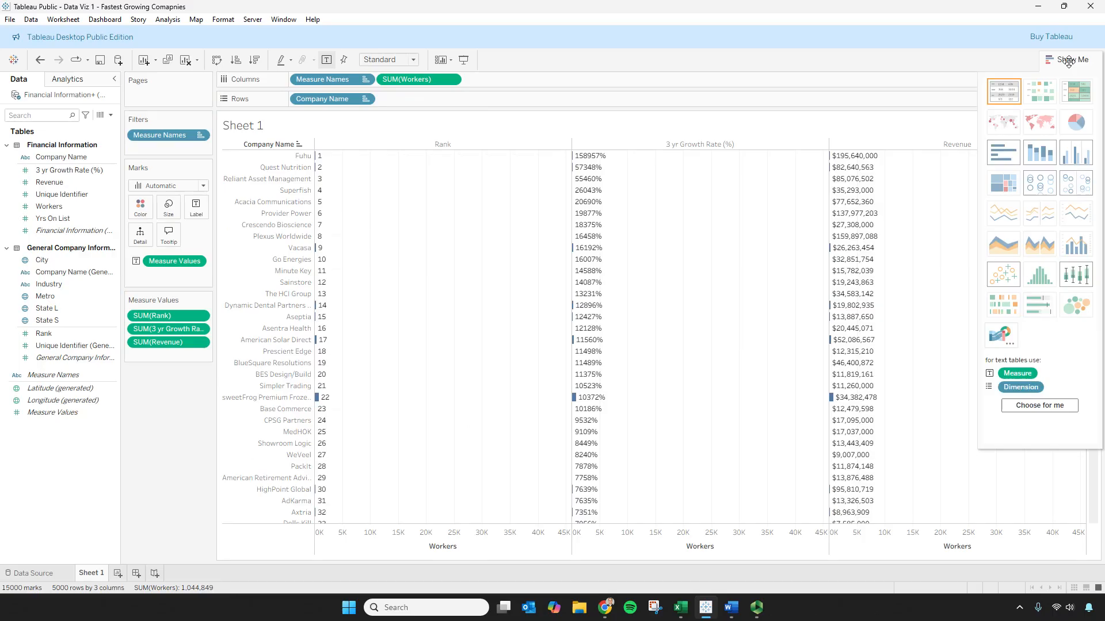
pyautogui.click(1003, 93)
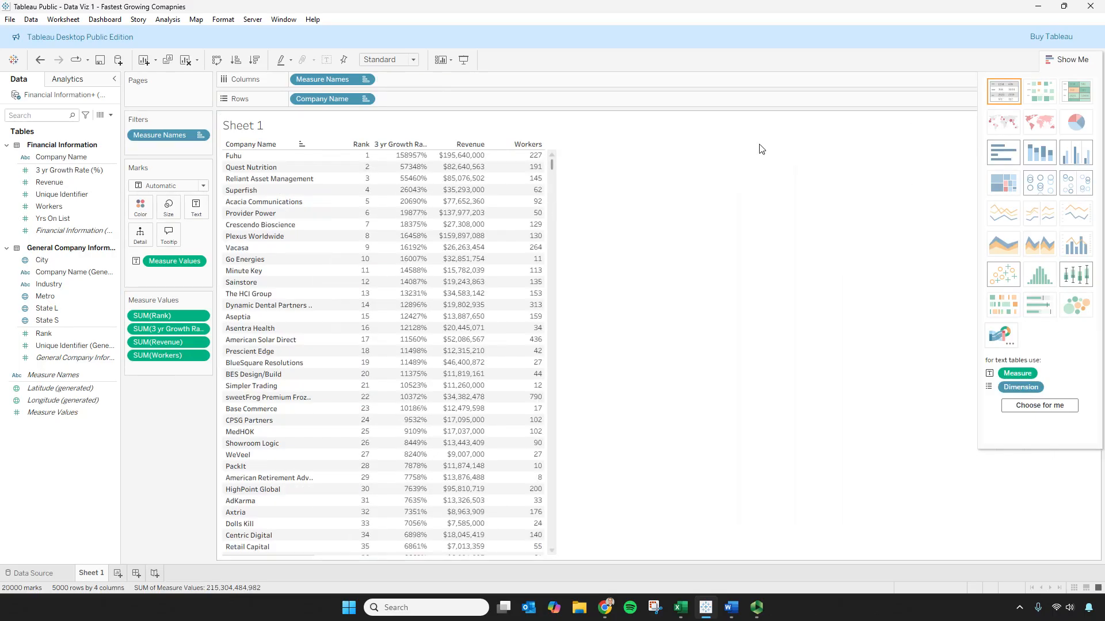
pyautogui.click(1070, 63)
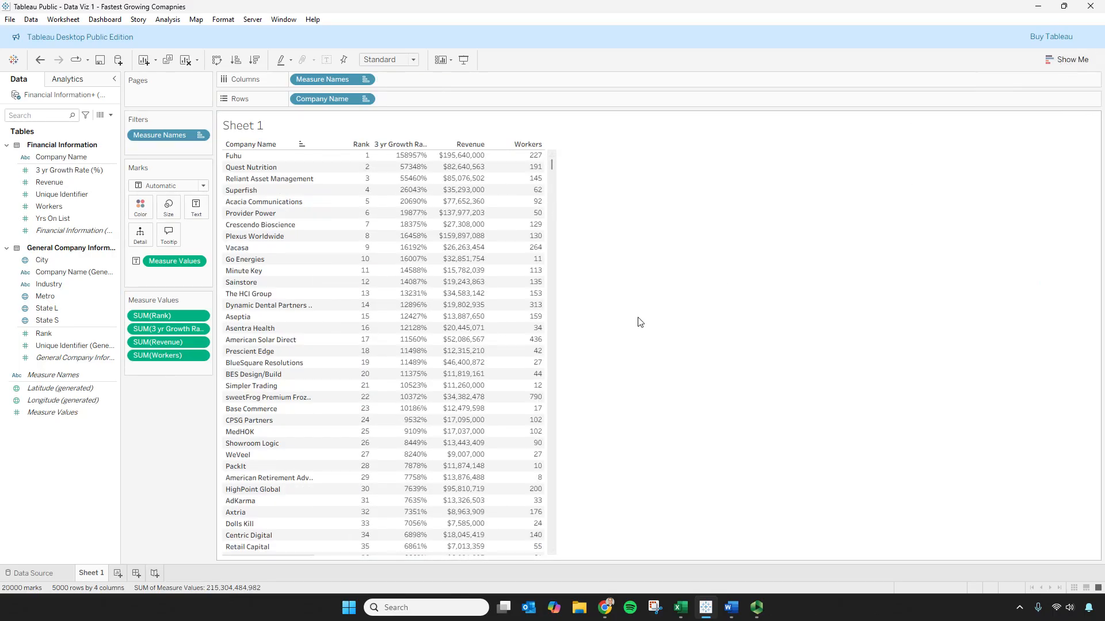
# - Set the default number format of Workers to Number (Custom) with 0 decimal places and the suffix " ppl"
pyautogui.moveTo(539, 159)
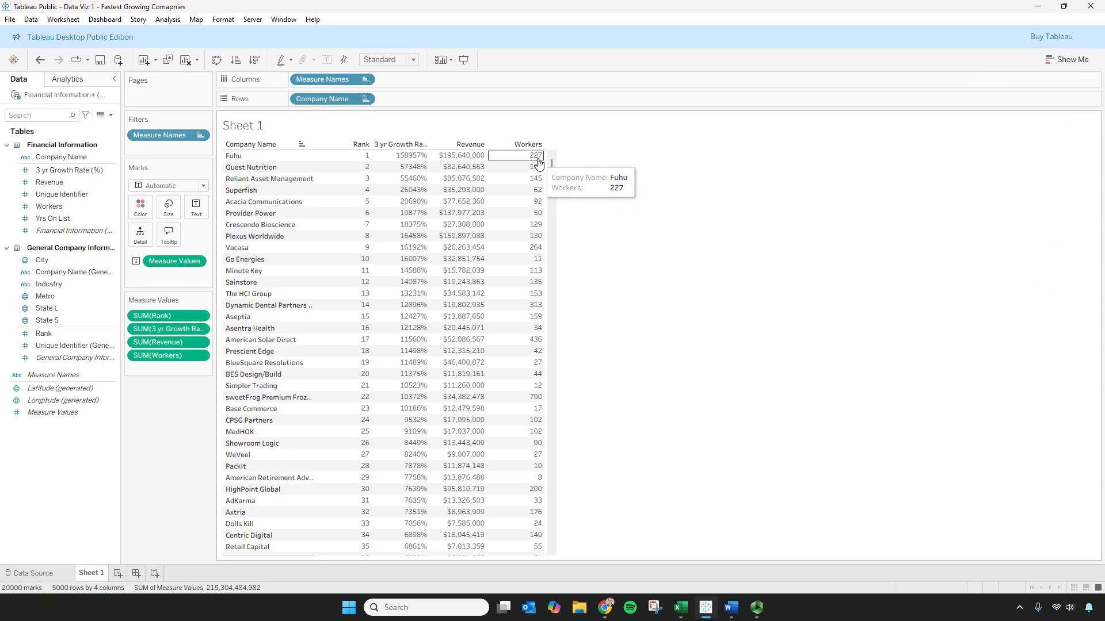
pyautogui.moveTo(543, 204)
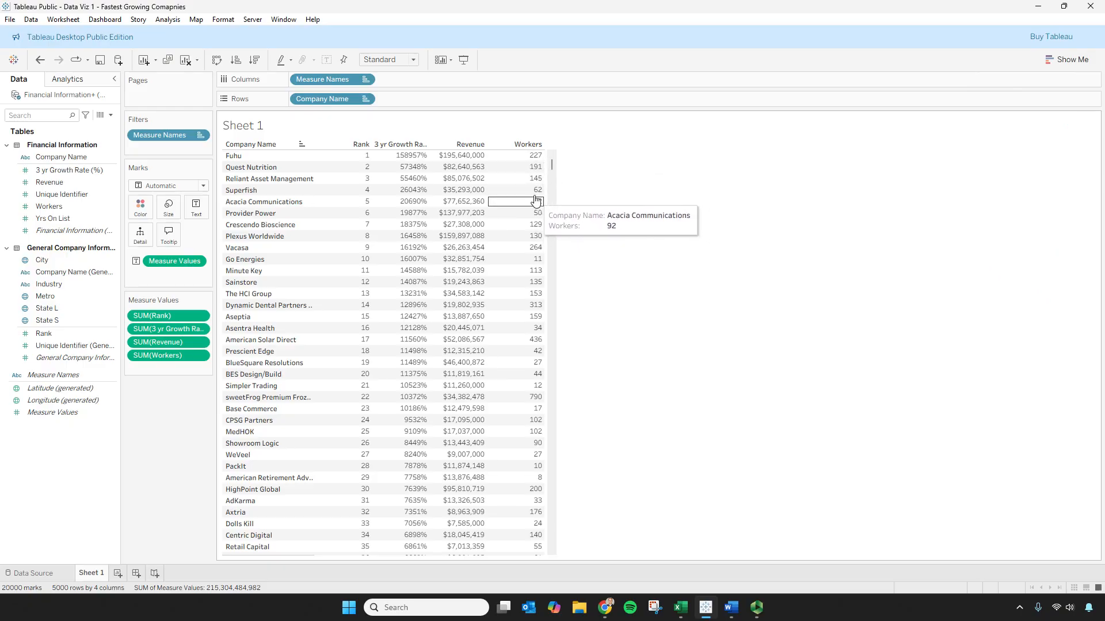
pyautogui.click(114, 208)
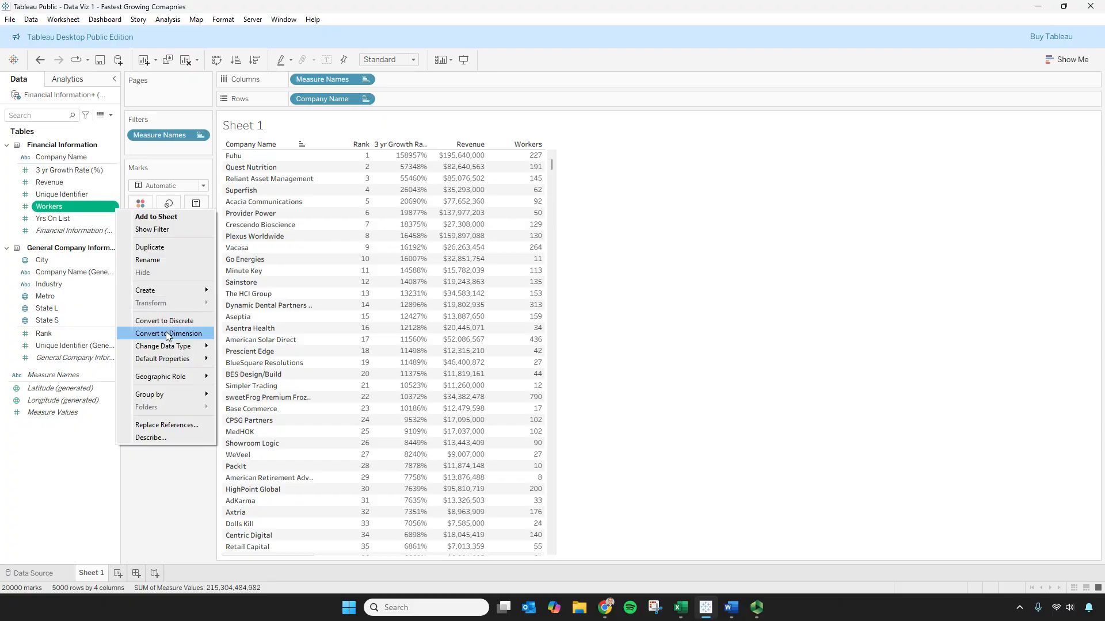
pyautogui.moveTo(173, 360)
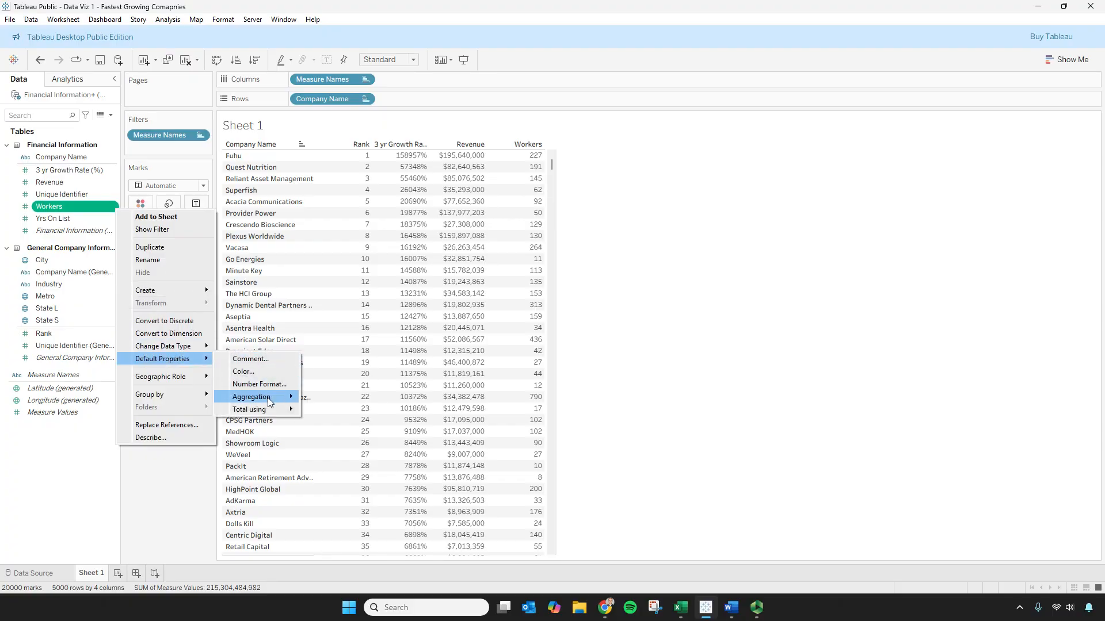
pyautogui.click(265, 385)
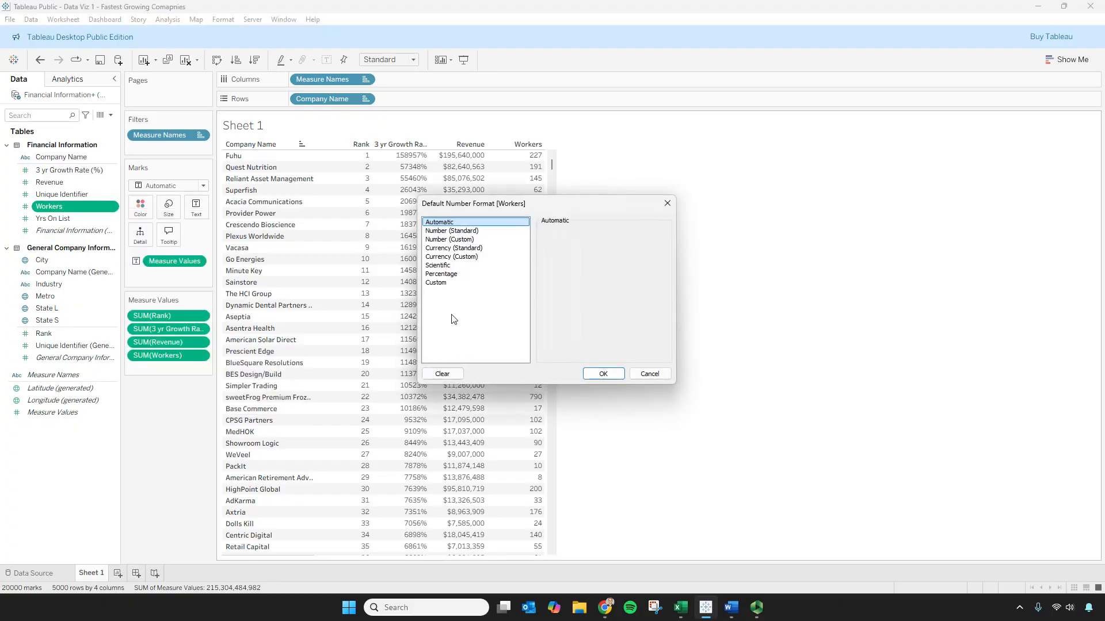
pyautogui.click(451, 283)
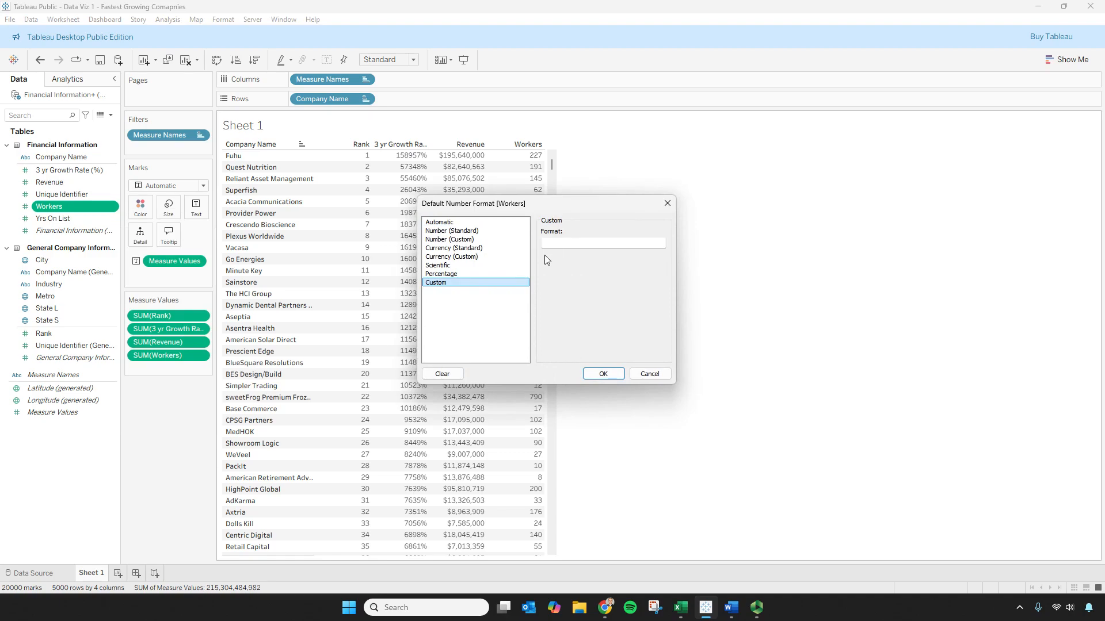
pyautogui.click(454, 239)
pyautogui.click(572, 246)
pyautogui.click(572, 246)
pyautogui.click(584, 336)
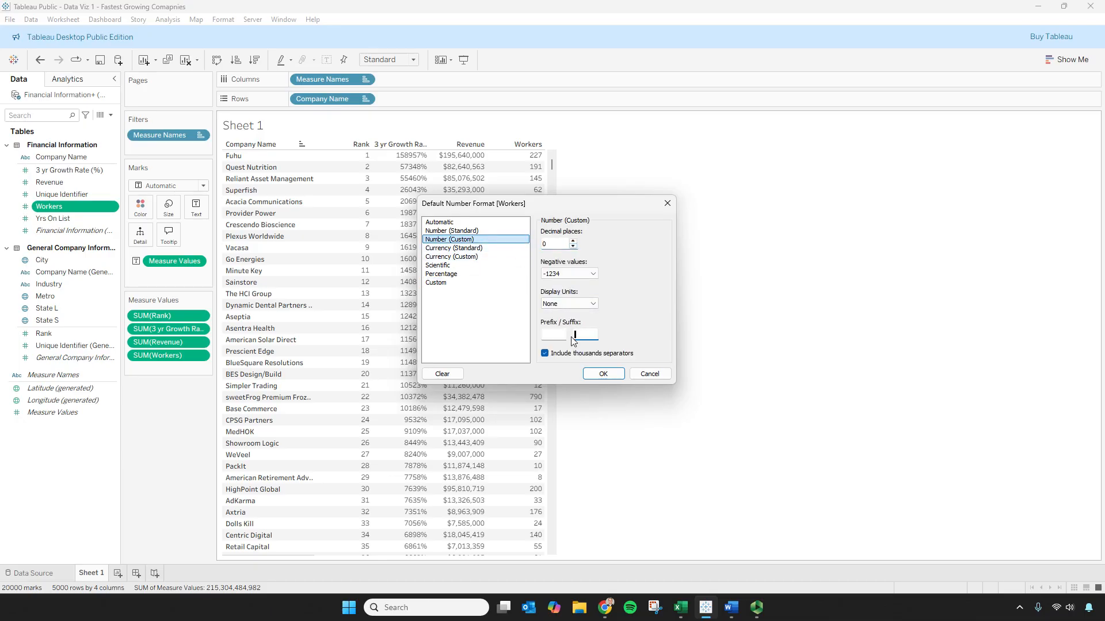
pyautogui.click(573, 340)
pyautogui.write('ppl')
pyautogui.click(599, 374)
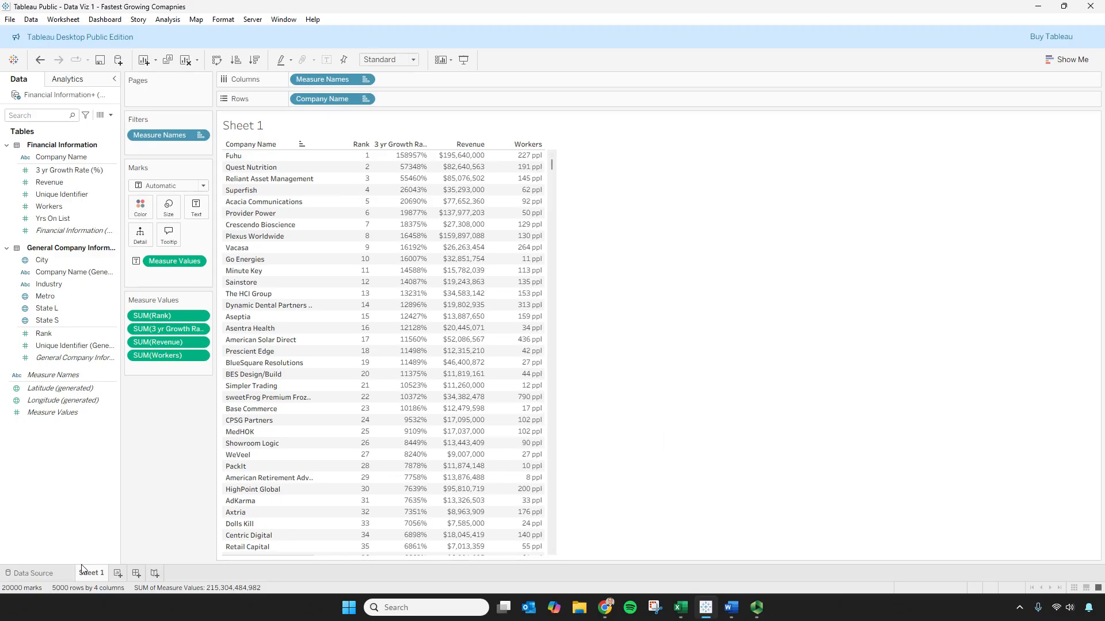
# - Rename the worksheet as Company Table and save the workbook
pyautogui.rightClick(90, 577)
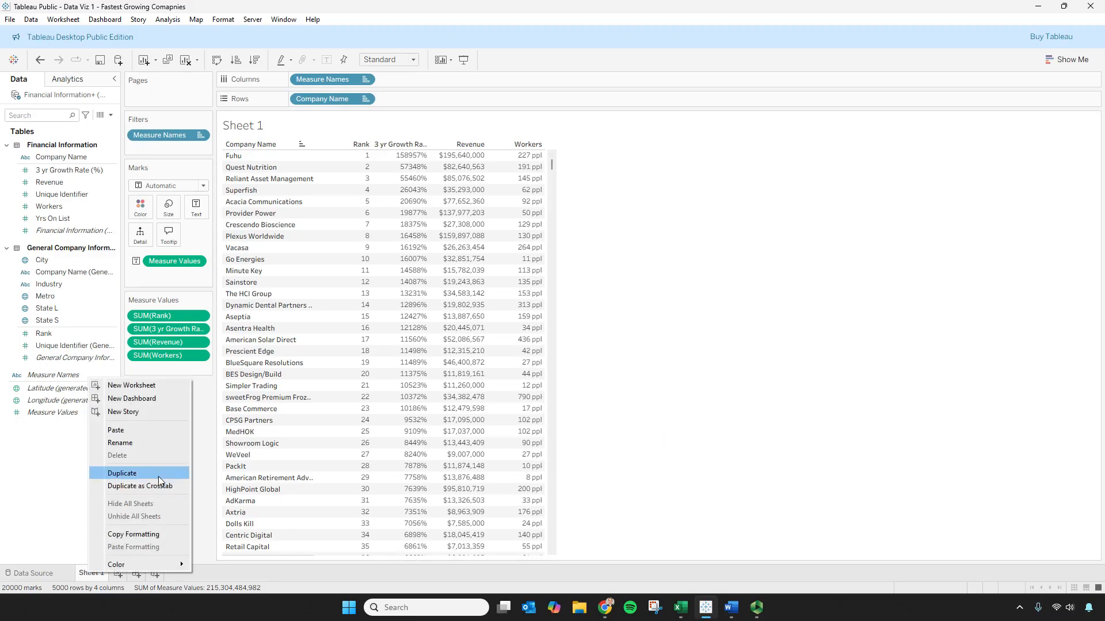
pyautogui.click(161, 445)
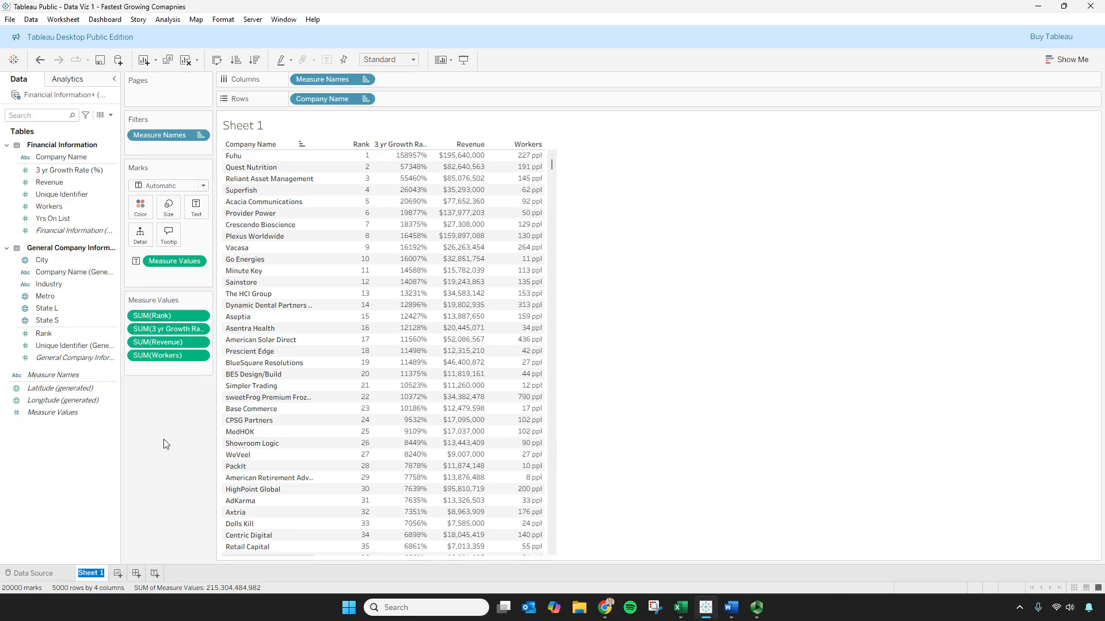
pyautogui.write('Company Table')
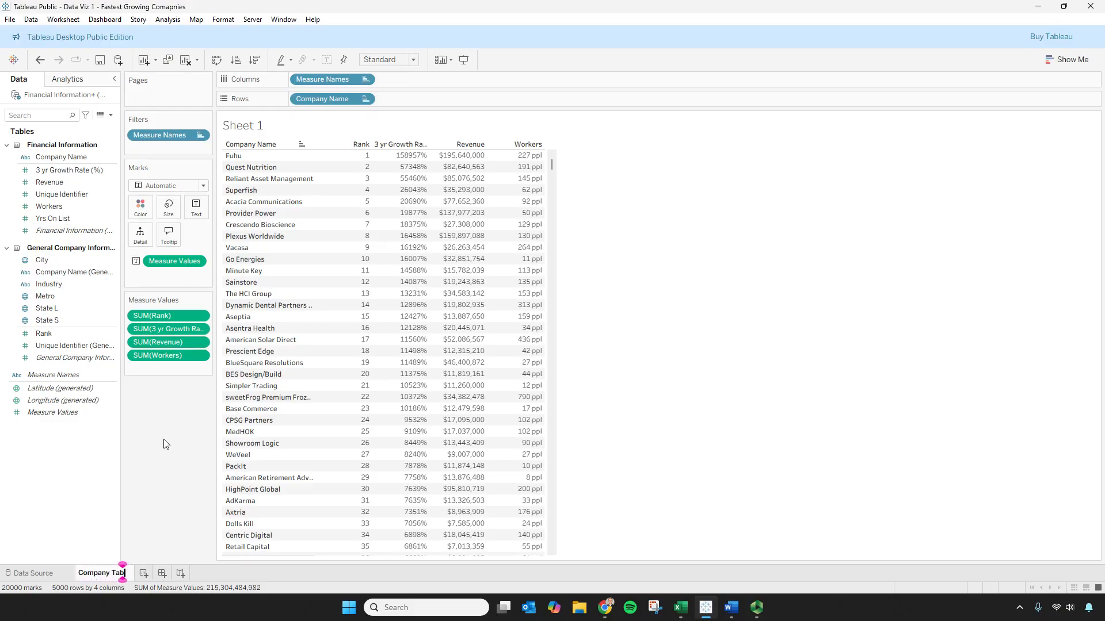
pyautogui.press('Return')
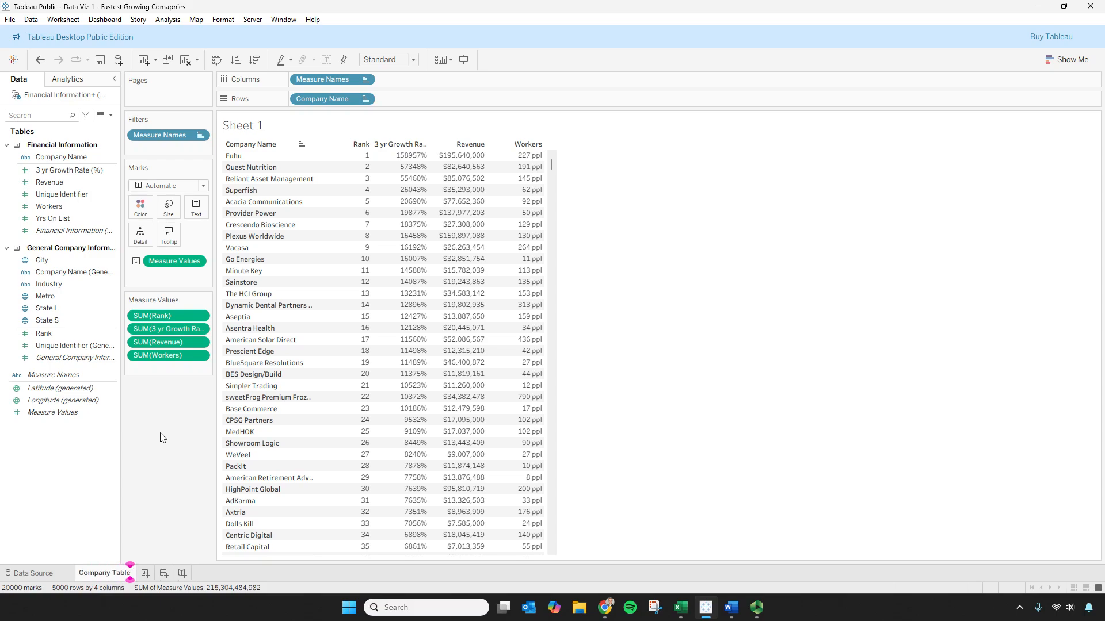
pyautogui.click(10, 19)
pyautogui.click(19, 92)
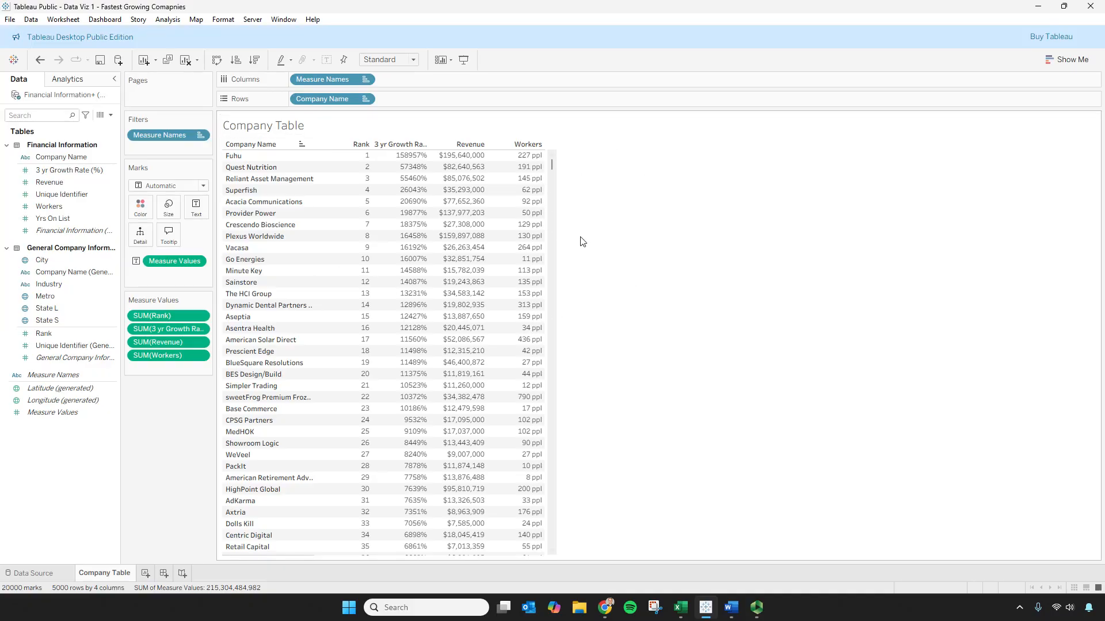
pyautogui.hotkey('alt', 'Tab')
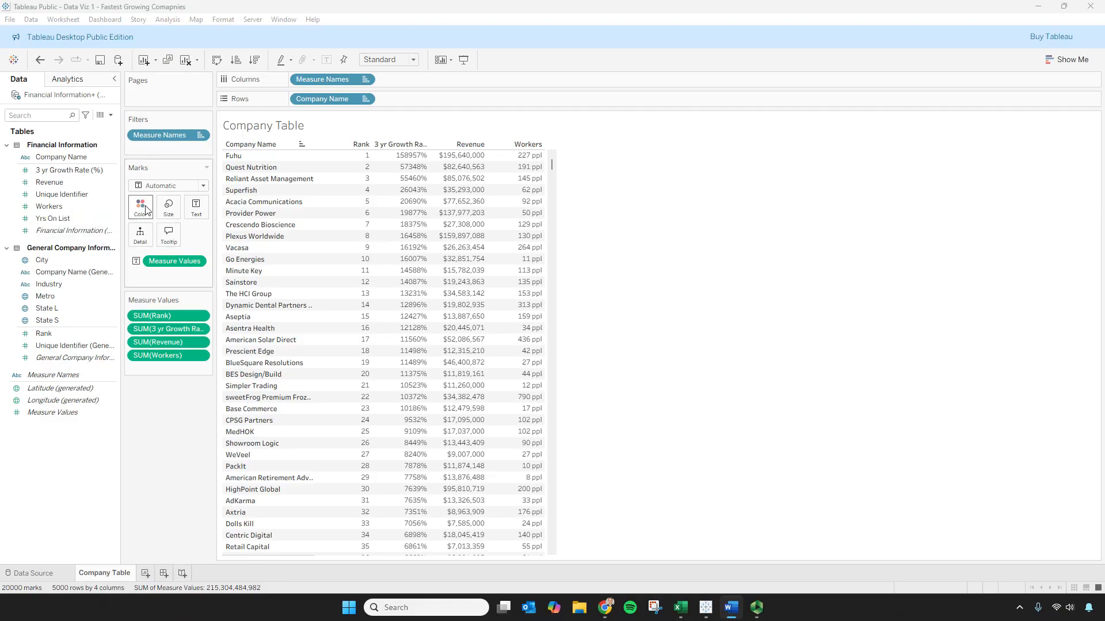
pyautogui.click(113, 230)
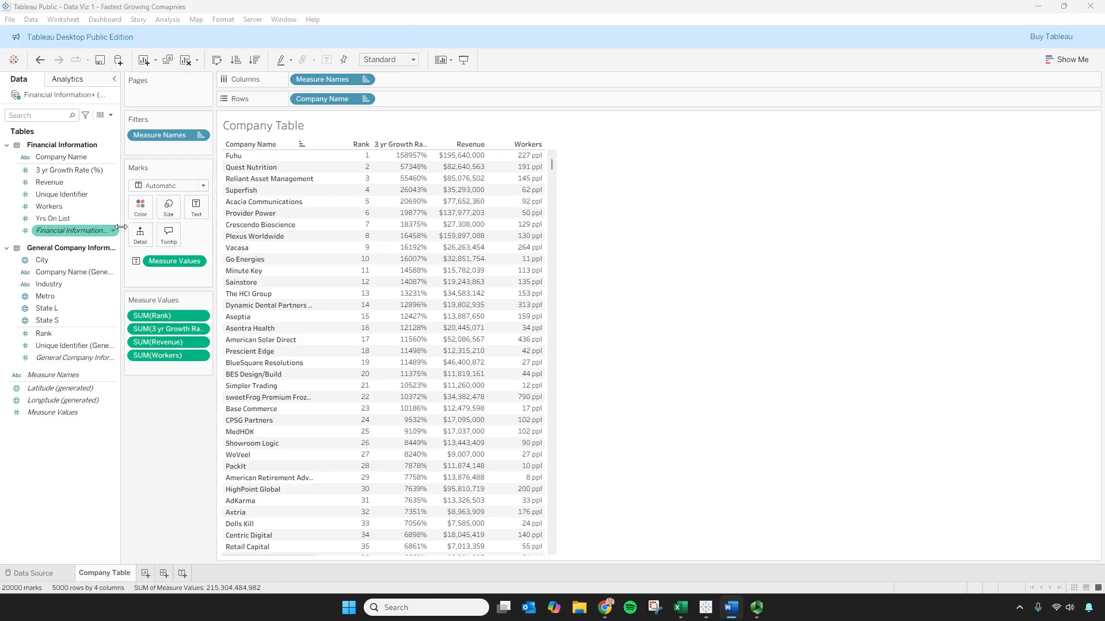
pyautogui.click(120, 227)
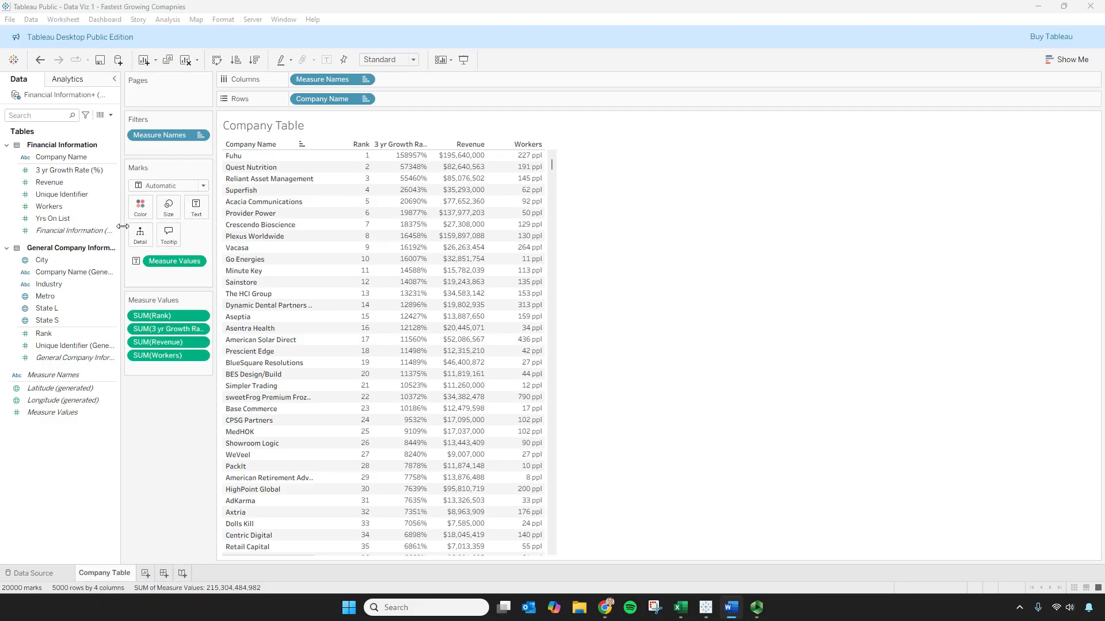
# - Create a new worksheet and add Revenue to its rows as a sum
pyautogui.click(148, 576)
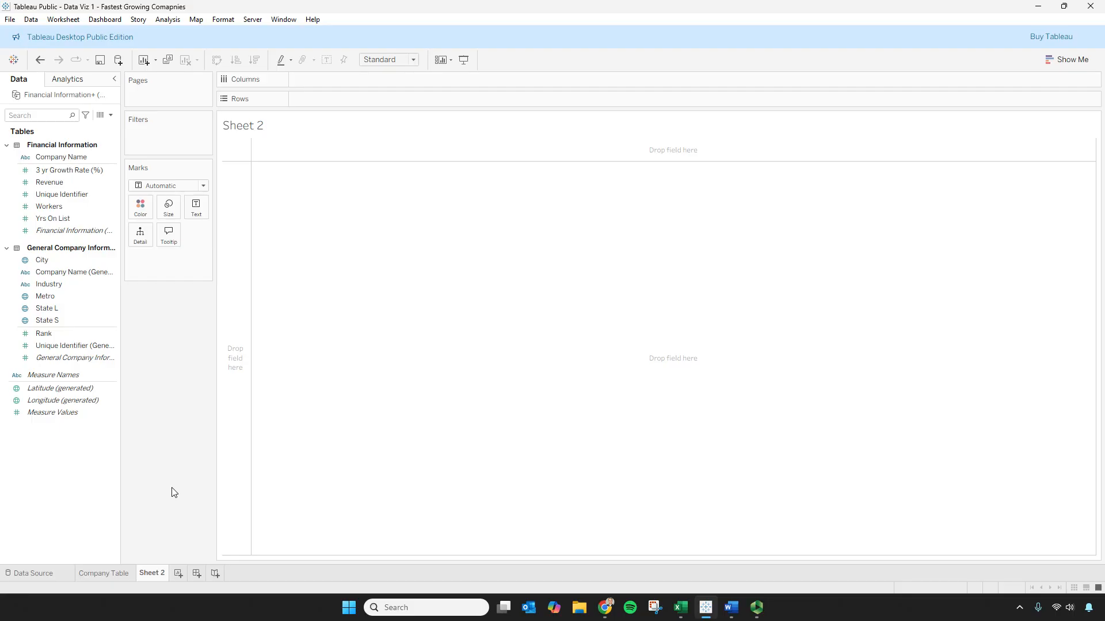
pyautogui.click(1066, 60)
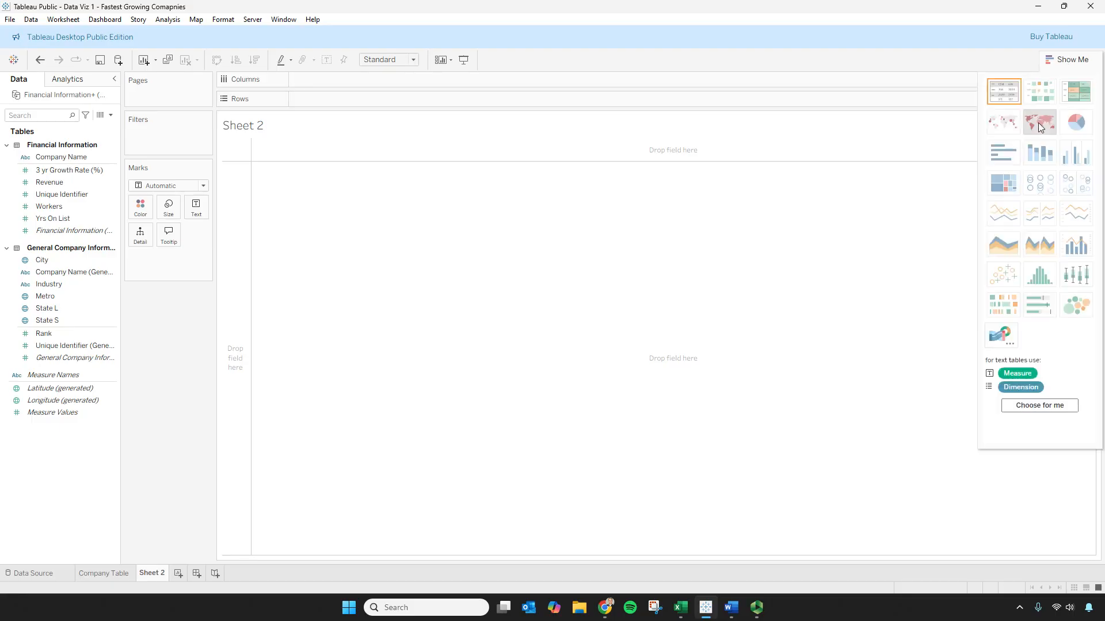
pyautogui.click(1077, 64)
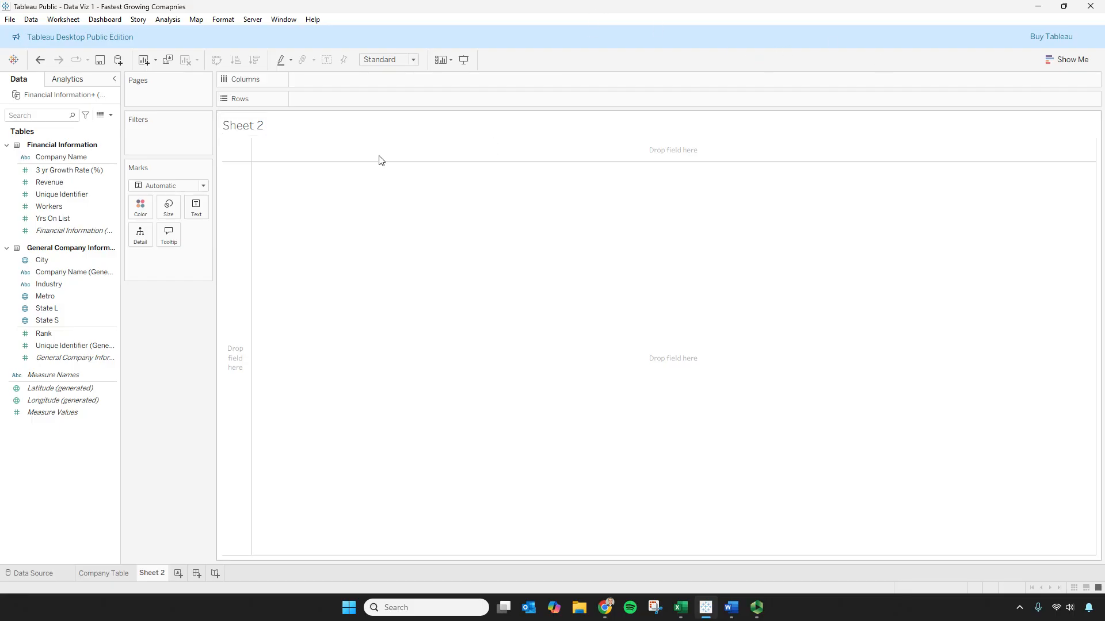
pyautogui.click(76, 185)
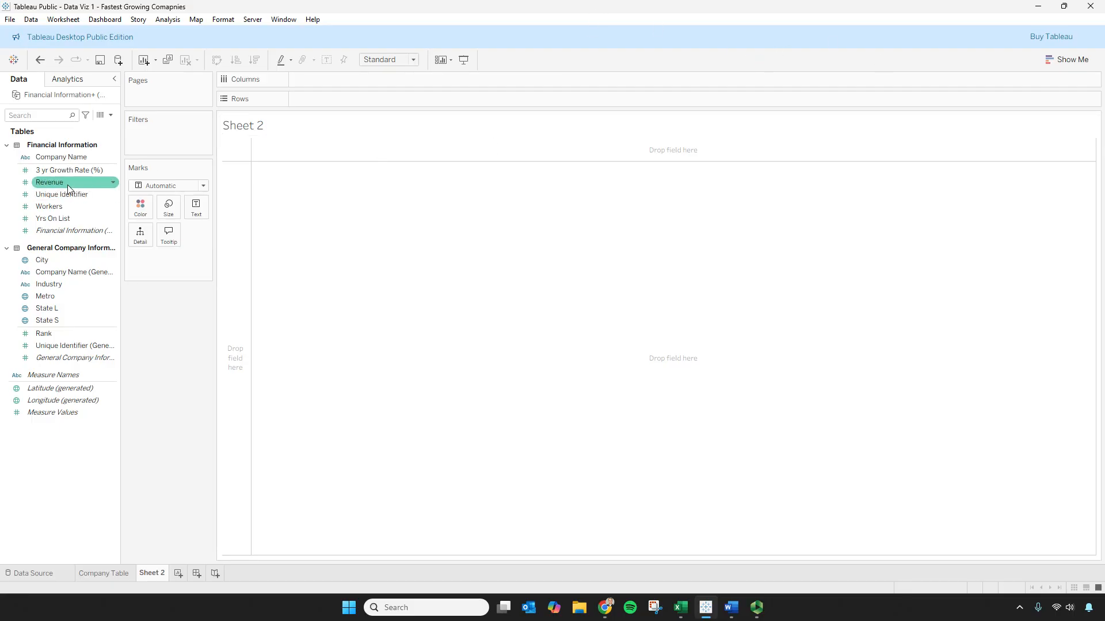
pyautogui.doubleClick(68, 185)
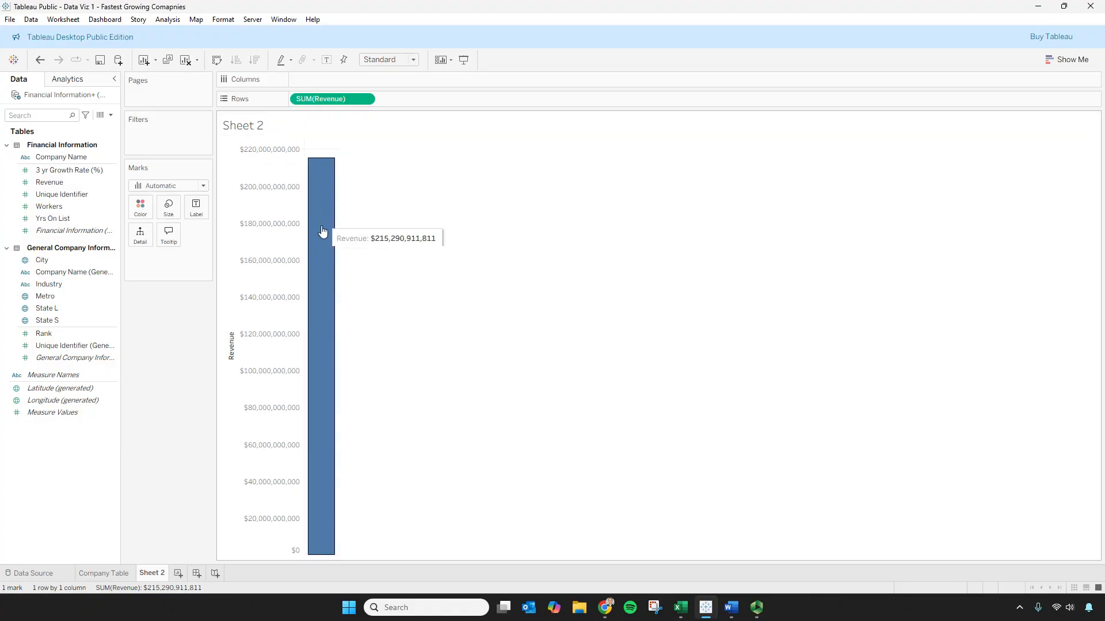
# - Break the revenue down by State L and convert the bar chart to a filled map with Show Me
pyautogui.click(108, 321)
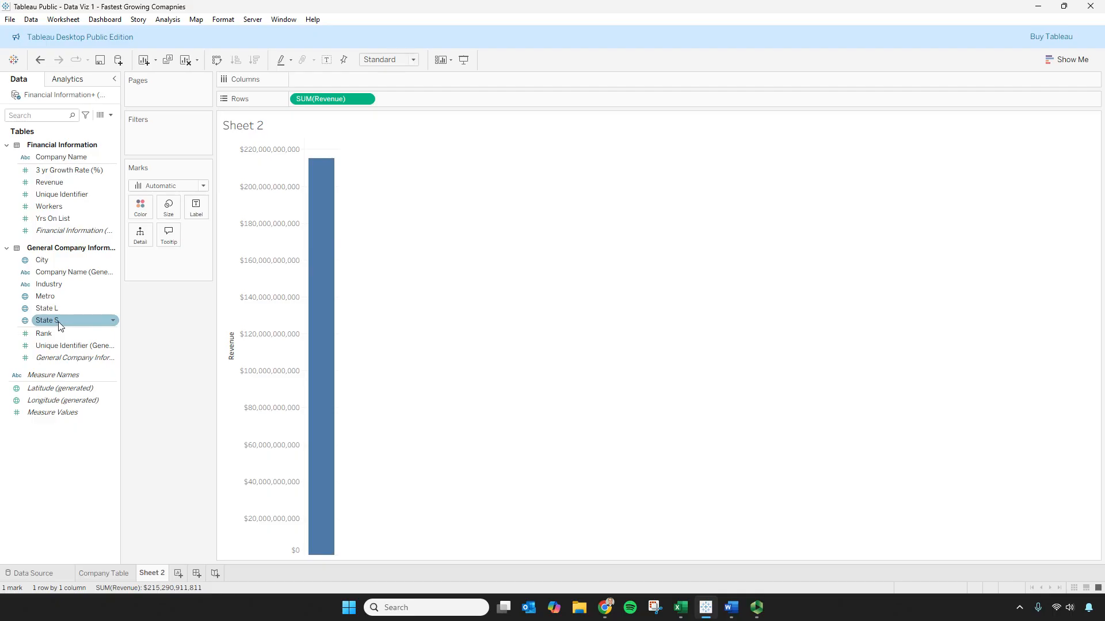
pyautogui.press('Up')
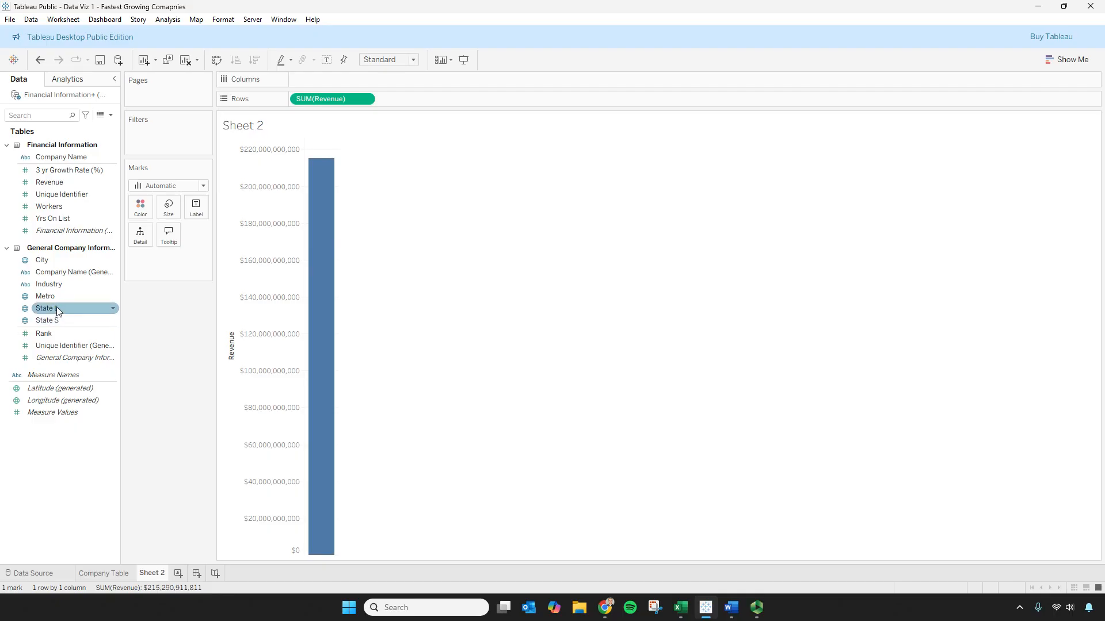
pyautogui.doubleClick(54, 307)
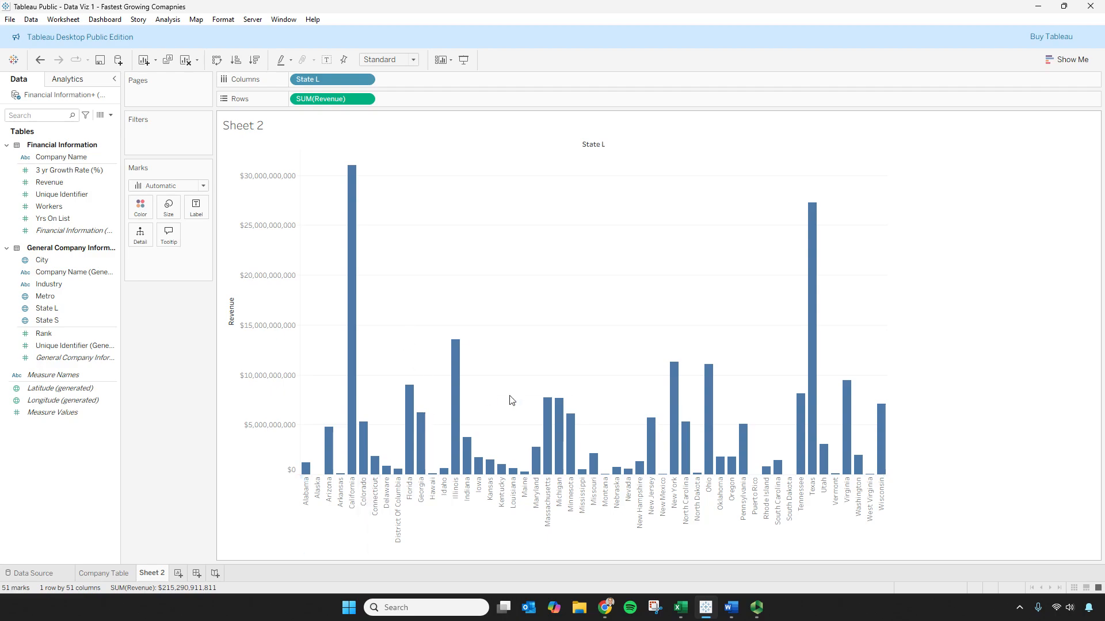
pyautogui.click(1066, 61)
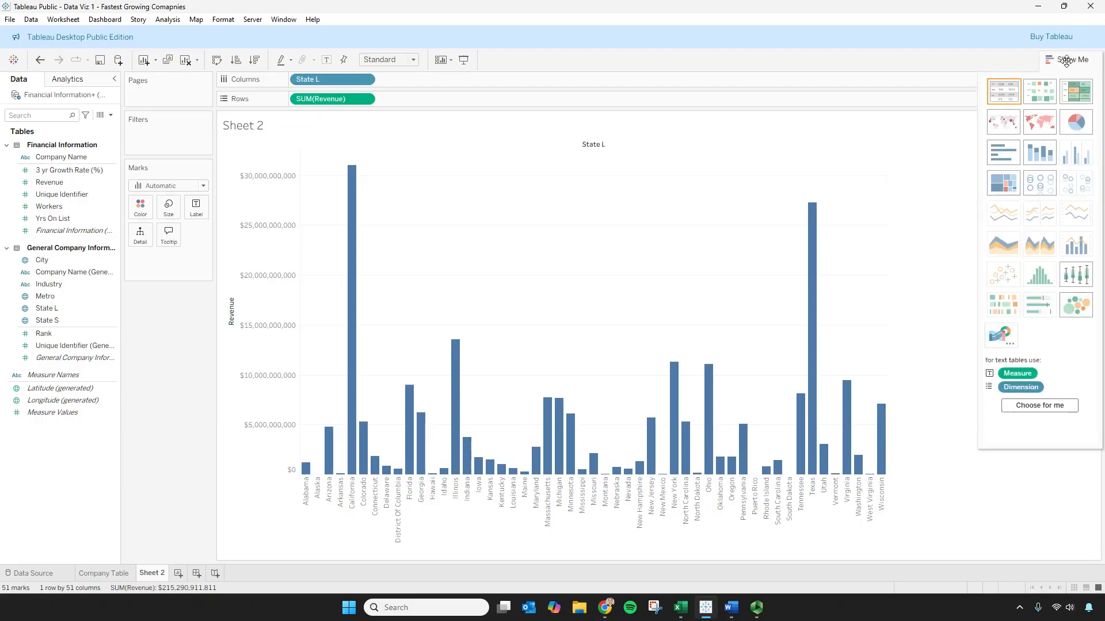
pyautogui.click(1038, 124)
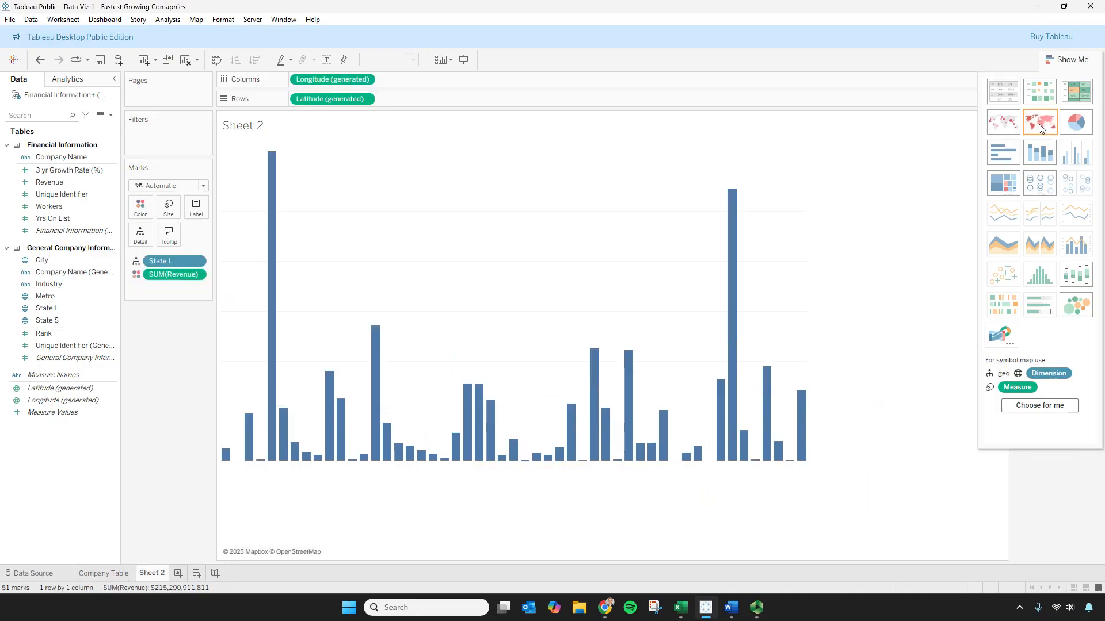
pyautogui.click(1078, 61)
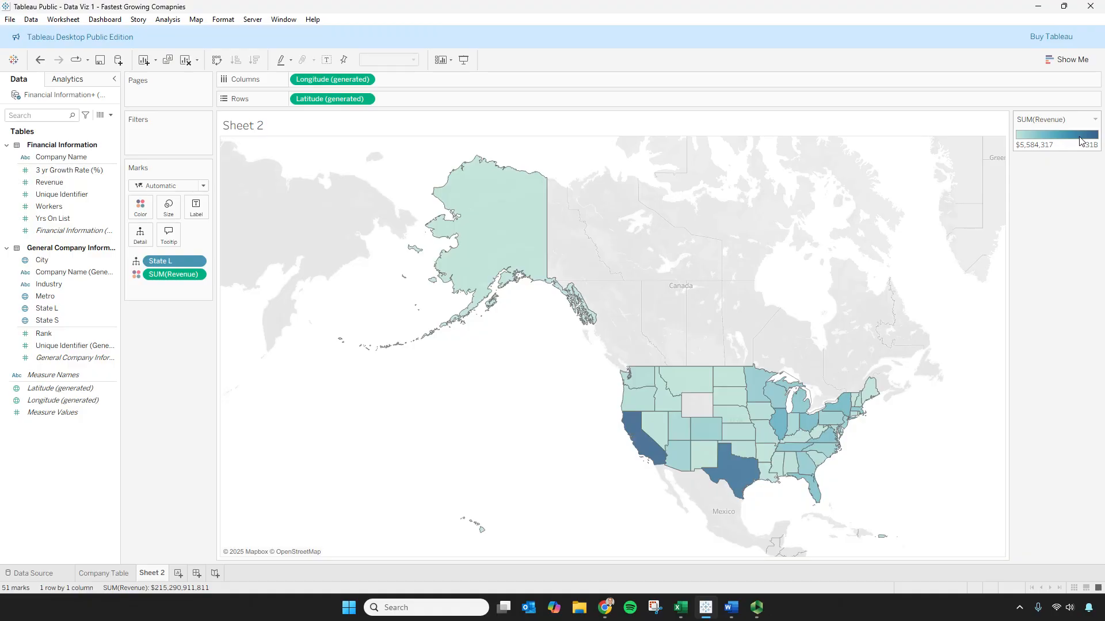
# - Add Company Name from the General Company Information table as the map's label
pyautogui.moveTo(638, 441)
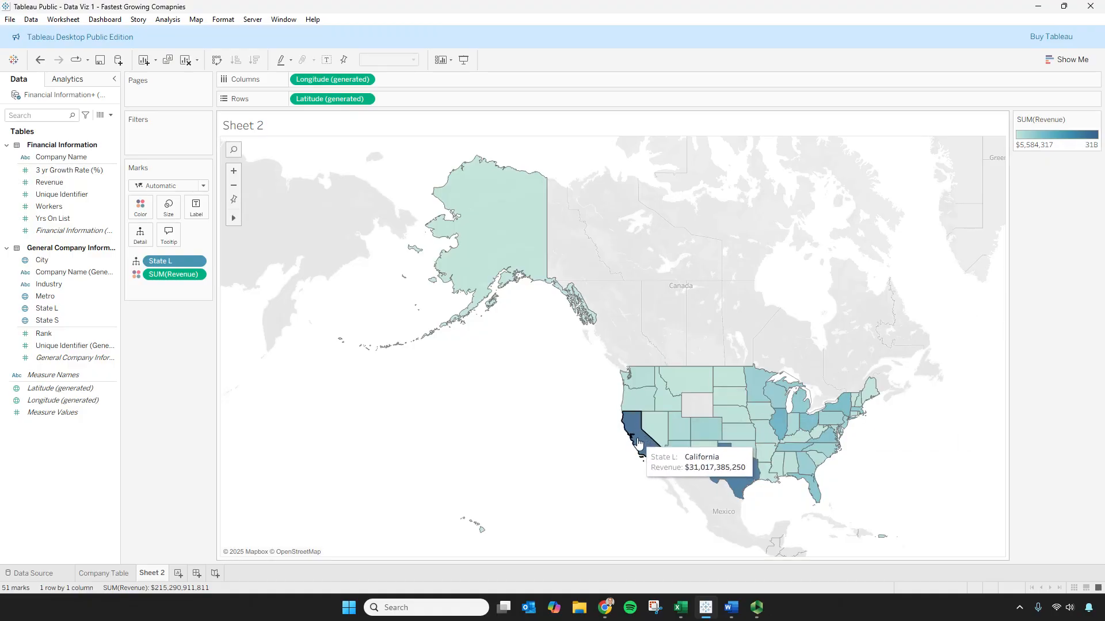
pyautogui.moveTo(729, 473)
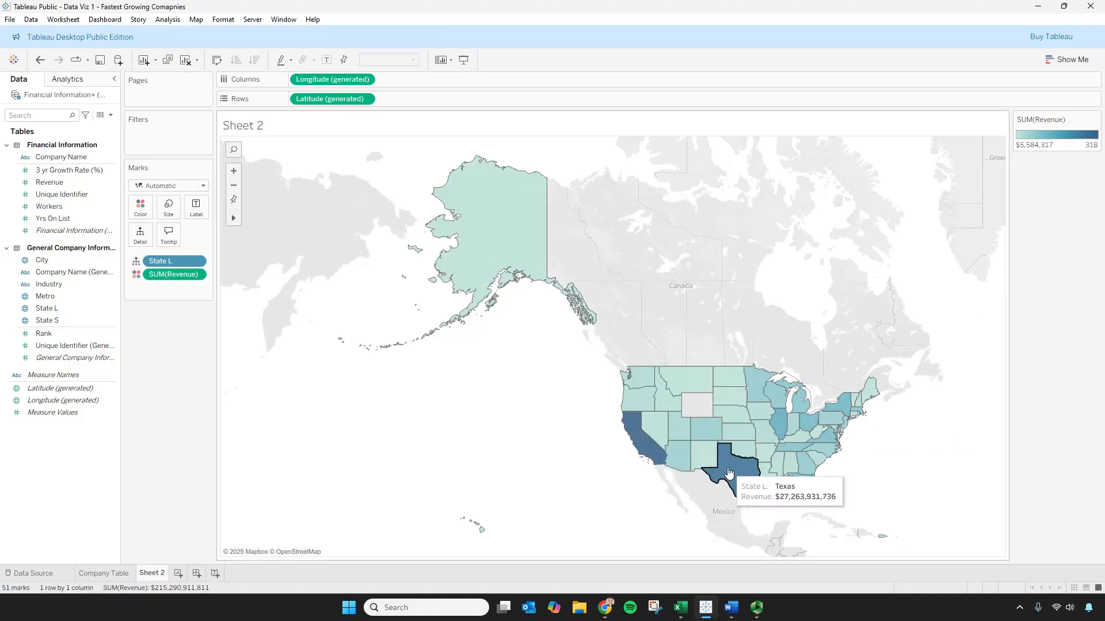
pyautogui.moveTo(846, 409)
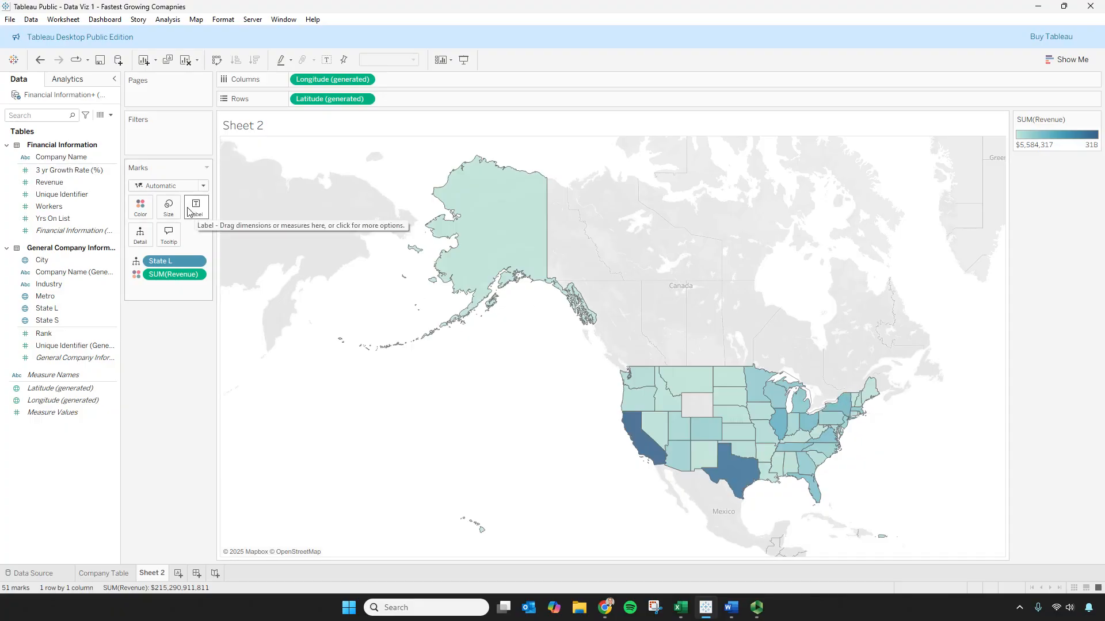
pyautogui.click(82, 274)
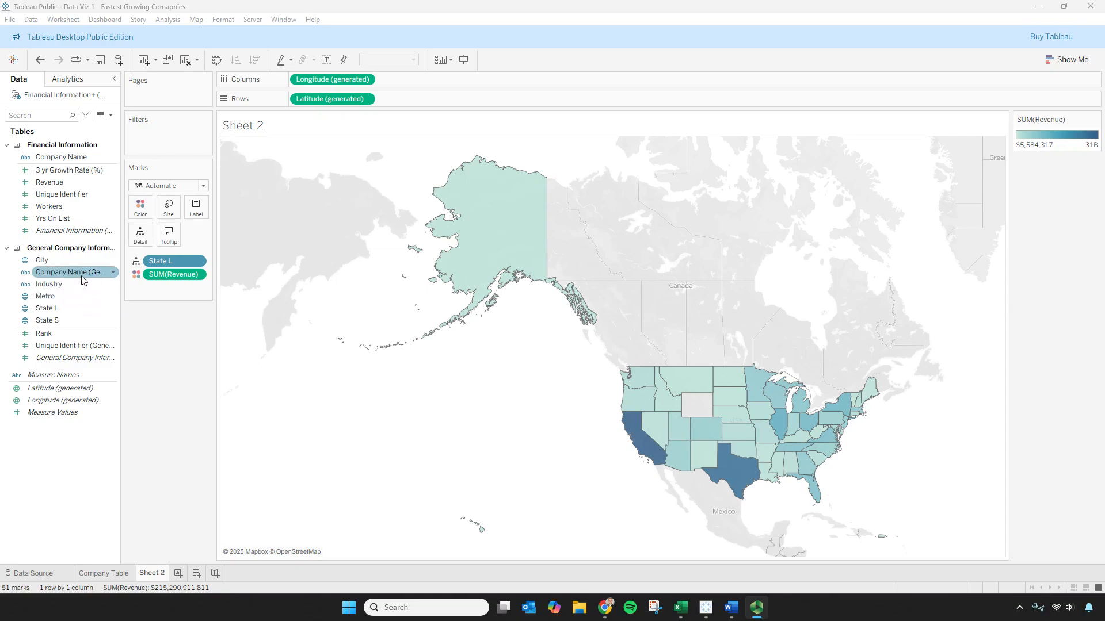
pyautogui.moveTo(65, 278); pyautogui.dragTo(196, 208)
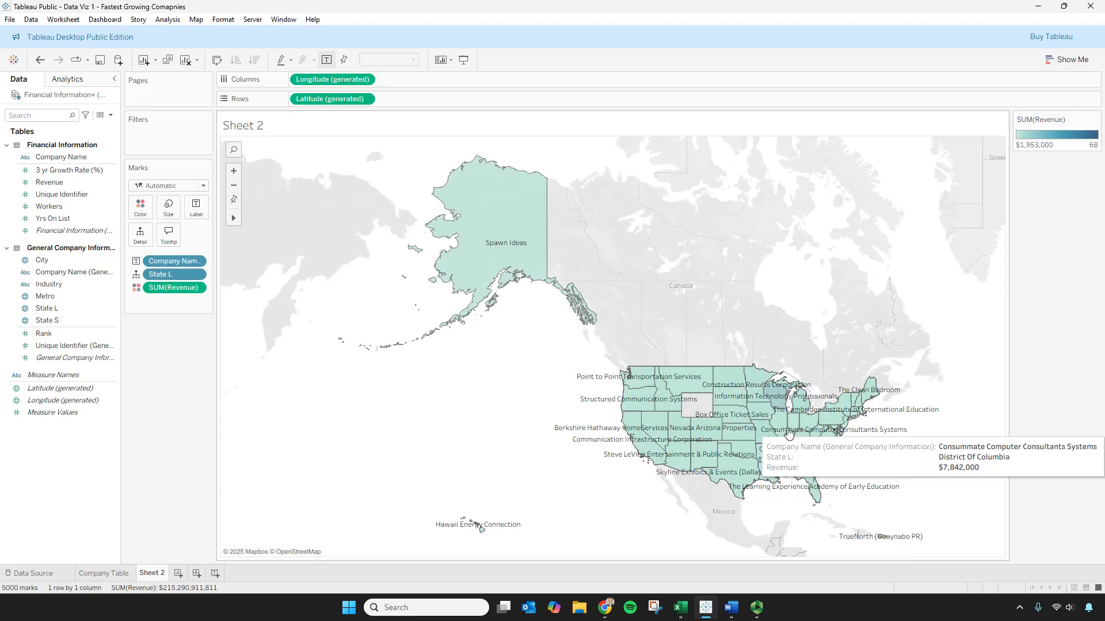
# - Change the Company Name label to a Count (Distinct) measure
pyautogui.click(196, 262)
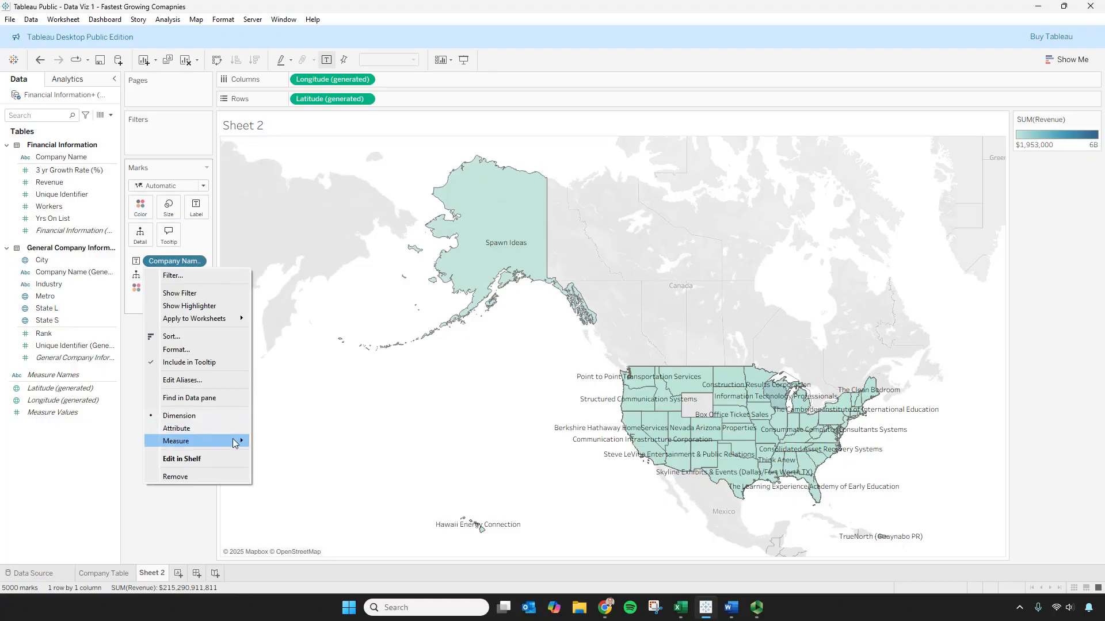
pyautogui.moveTo(236, 442)
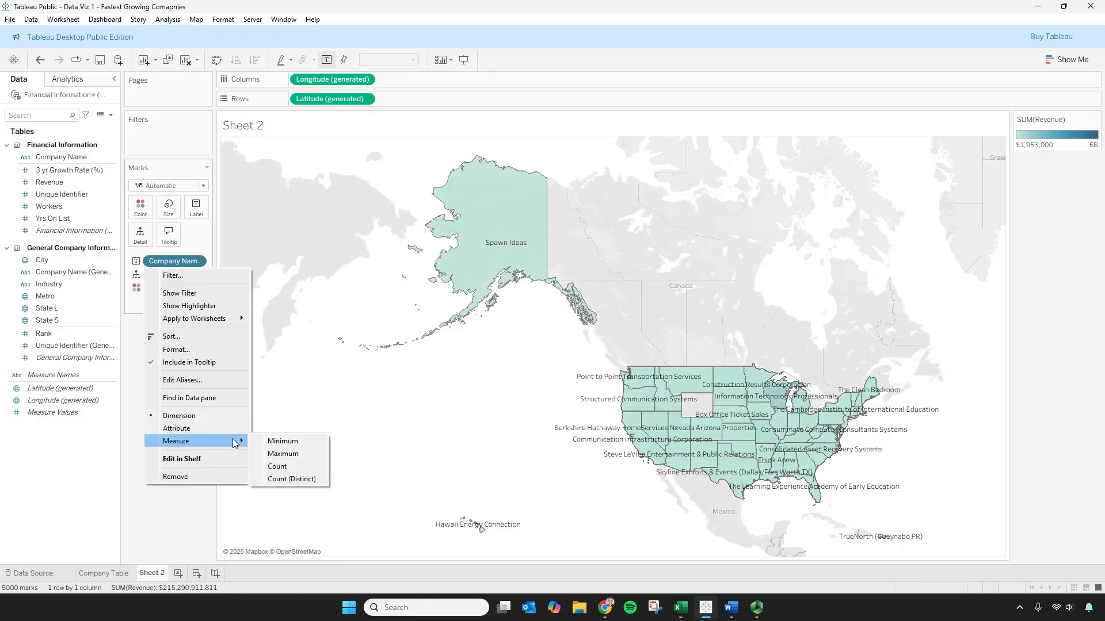
pyautogui.click(305, 480)
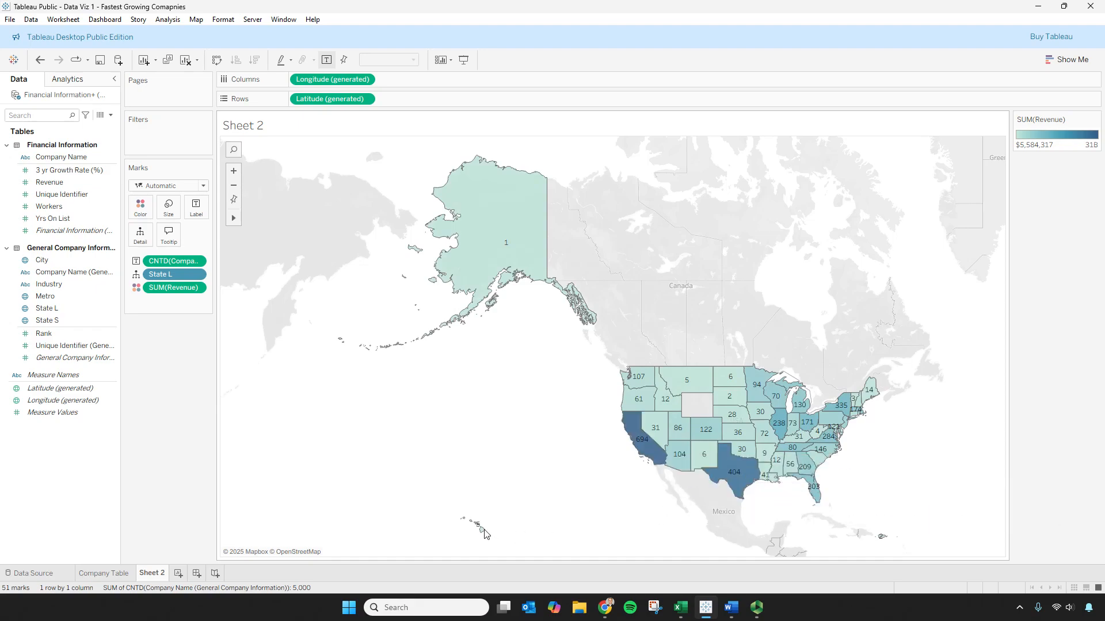
# - Rename the map worksheet as "Revenue by State - Continental"
pyautogui.moveTo(482, 530)
pyautogui.moveTo(882, 542)
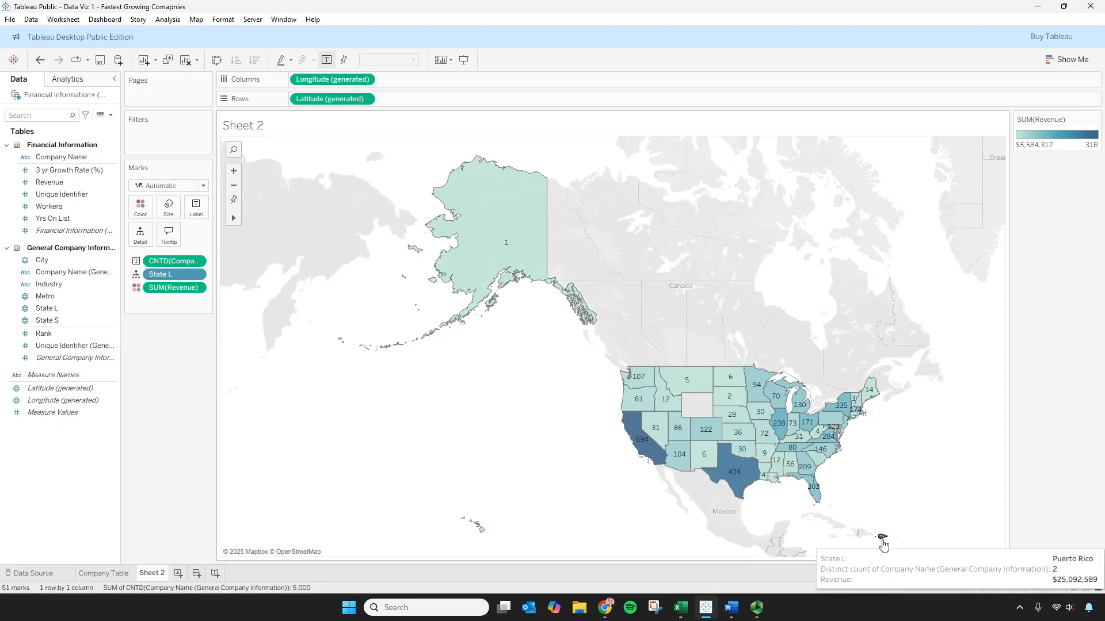
pyautogui.moveTo(501, 236)
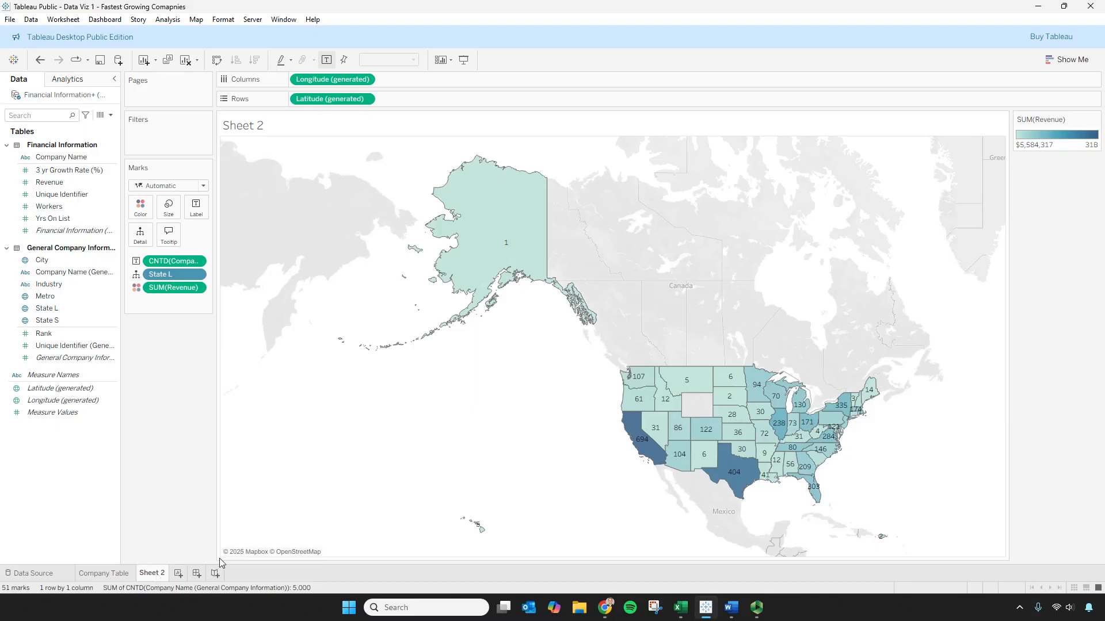
pyautogui.moveTo(768, 428)
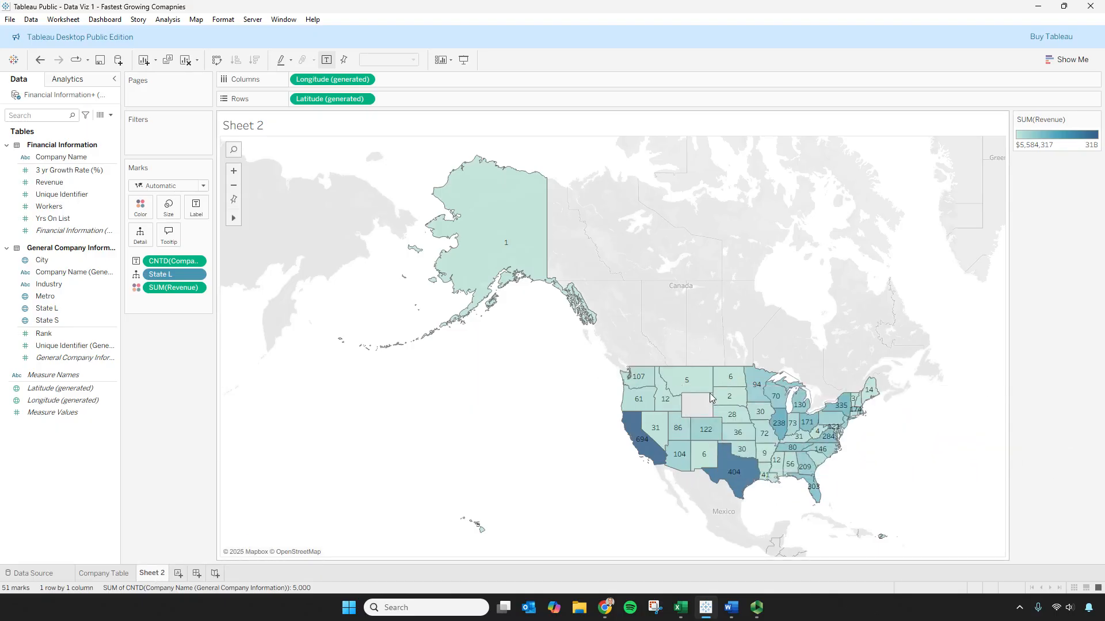
pyautogui.rightClick(157, 576)
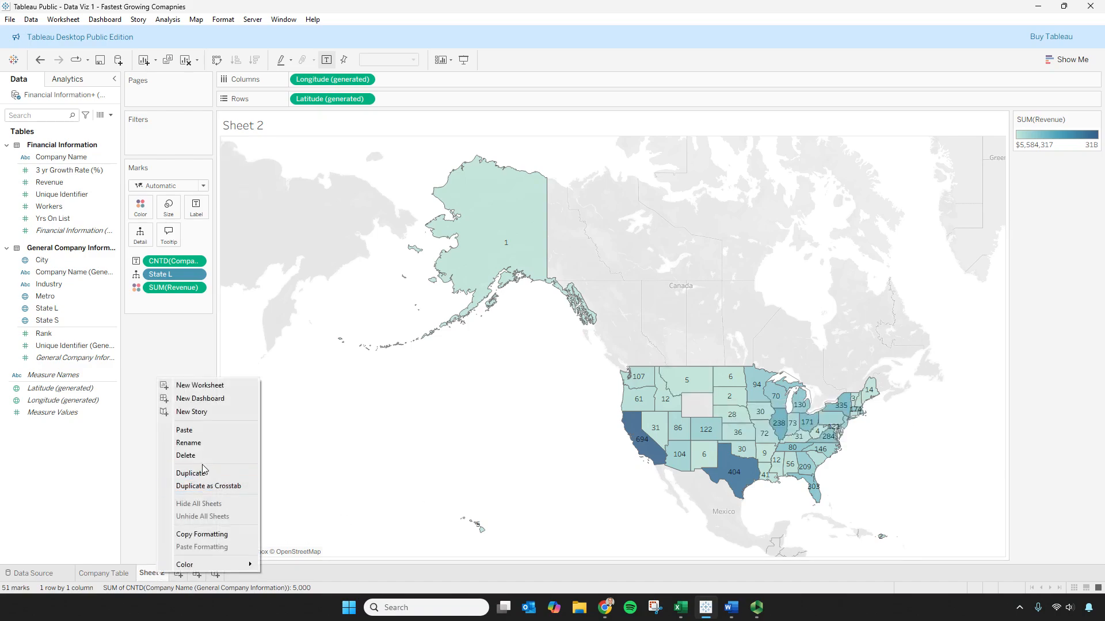
pyautogui.click(211, 444)
pyautogui.write('Revenue by State - Conti')
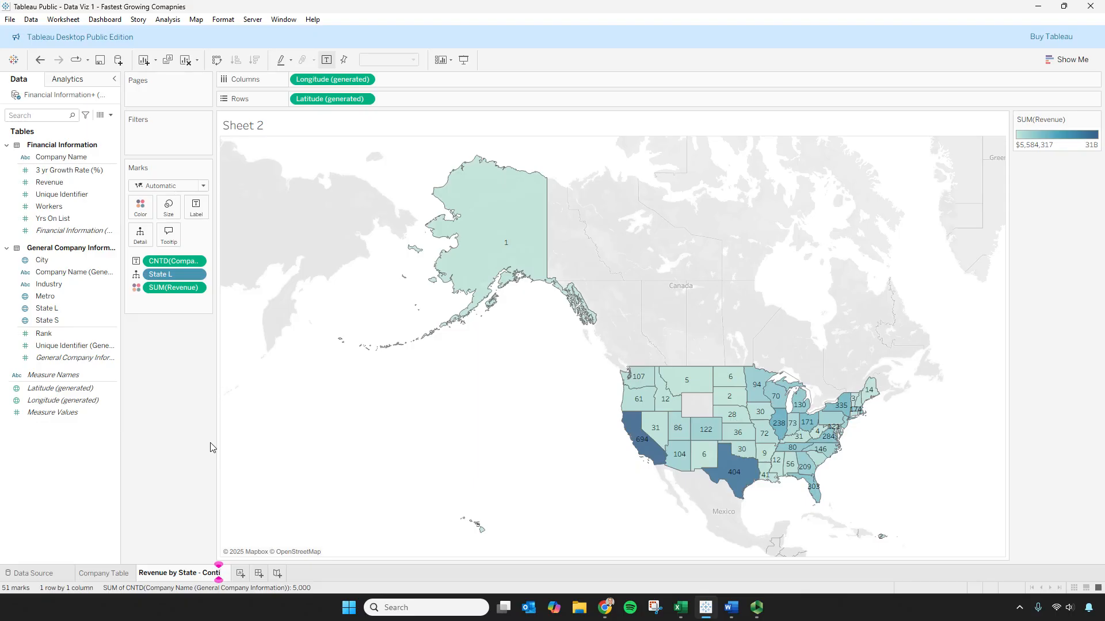
pyautogui.write('nental')
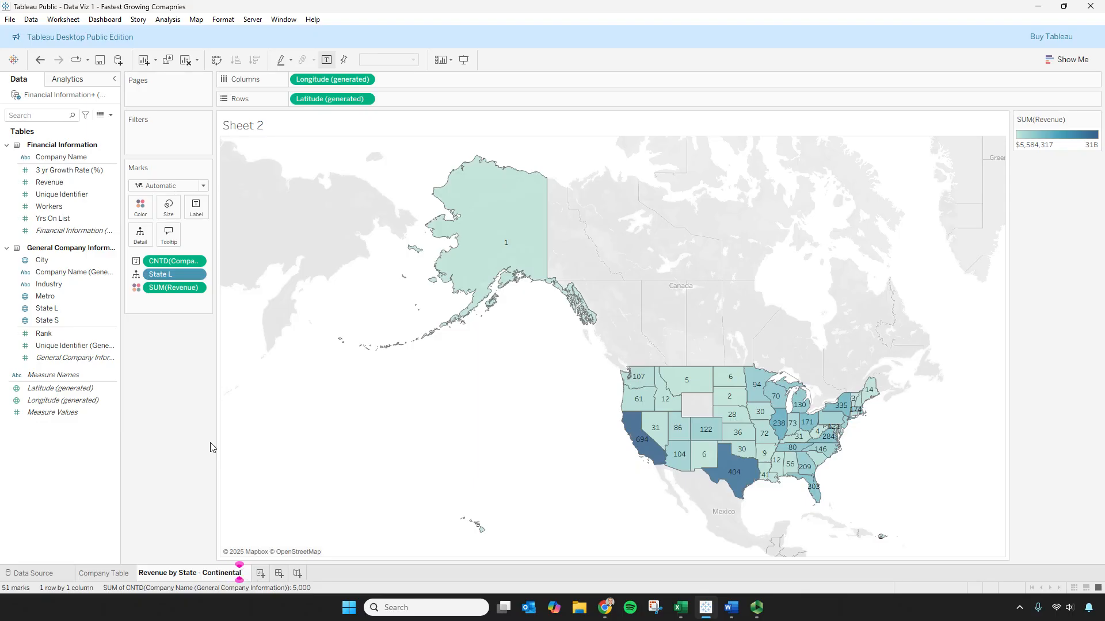
pyautogui.click(466, 465)
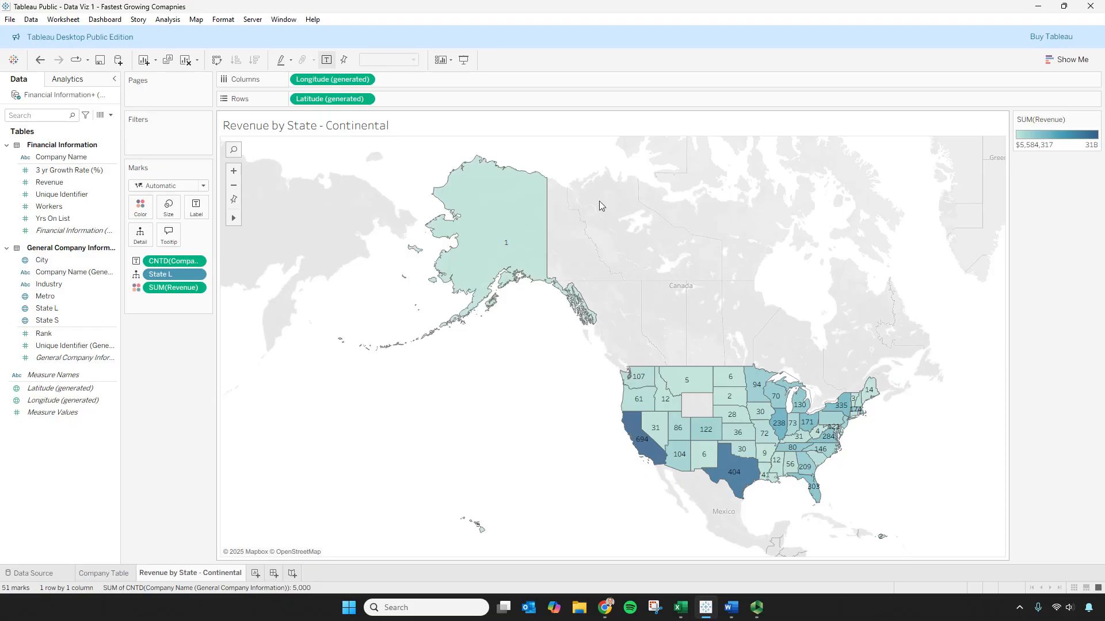
# - Duplicate the Revenue by State - Continental worksheet and return to the original sheet
pyautogui.moveTo(476, 222)
pyautogui.rightClick(201, 576)
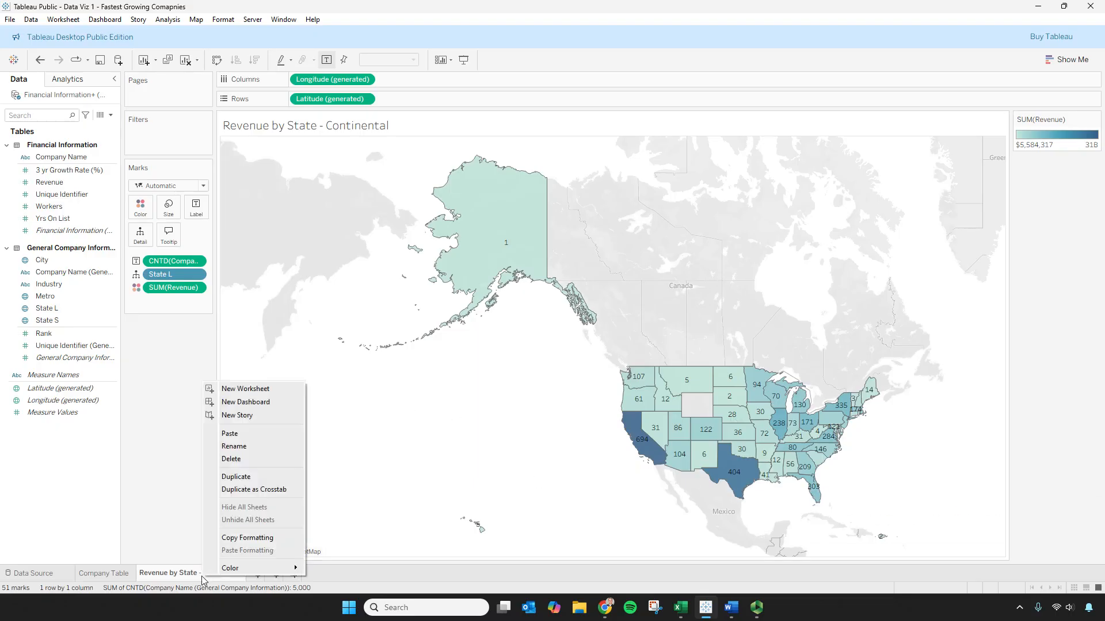
pyautogui.click(250, 477)
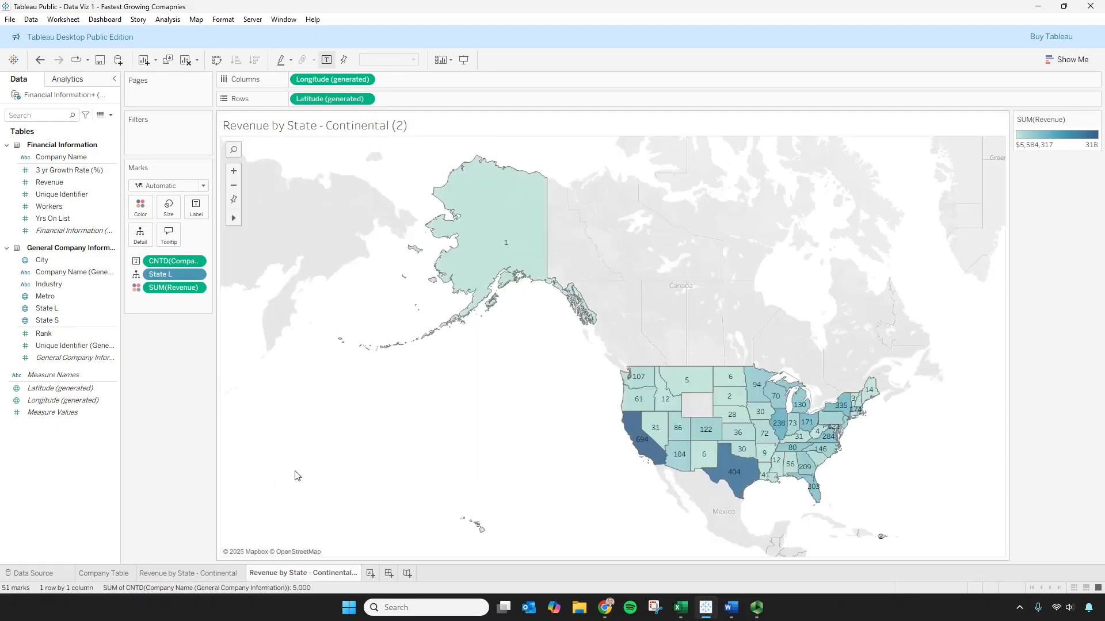
pyautogui.click(190, 576)
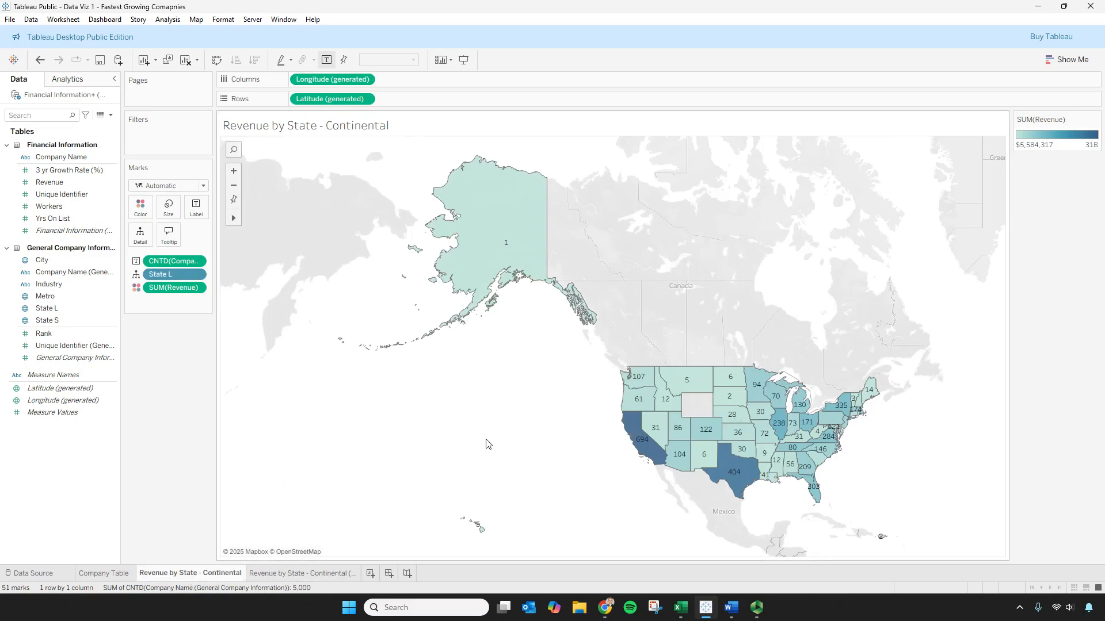
# - Filter the map by State L, excluding Alaska, Hawaii and Puerto Rico
pyautogui.click(83, 285)
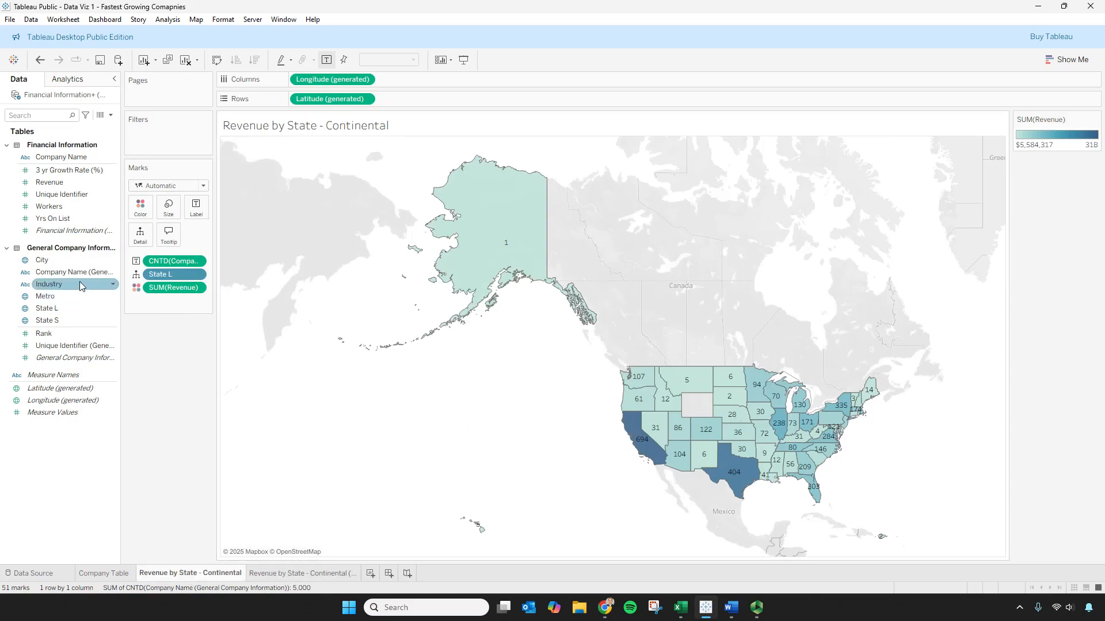
pyautogui.moveTo(53, 315); pyautogui.dragTo(149, 137)
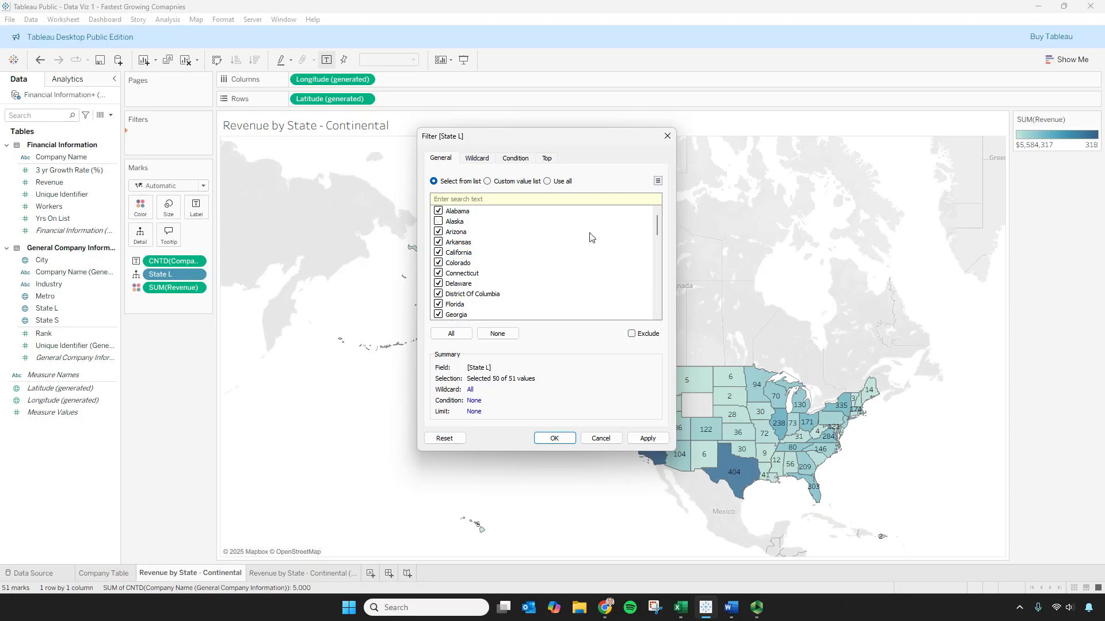
pyautogui.moveTo(657, 222); pyautogui.dragTo(646, 286)
pyautogui.click(438, 293)
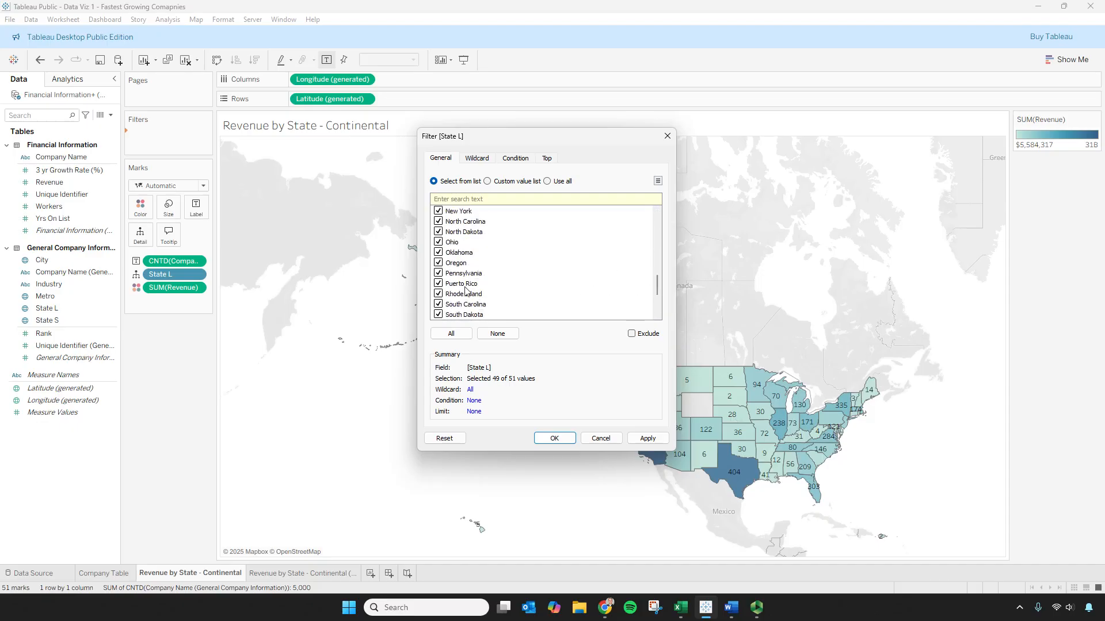
pyautogui.click(656, 441)
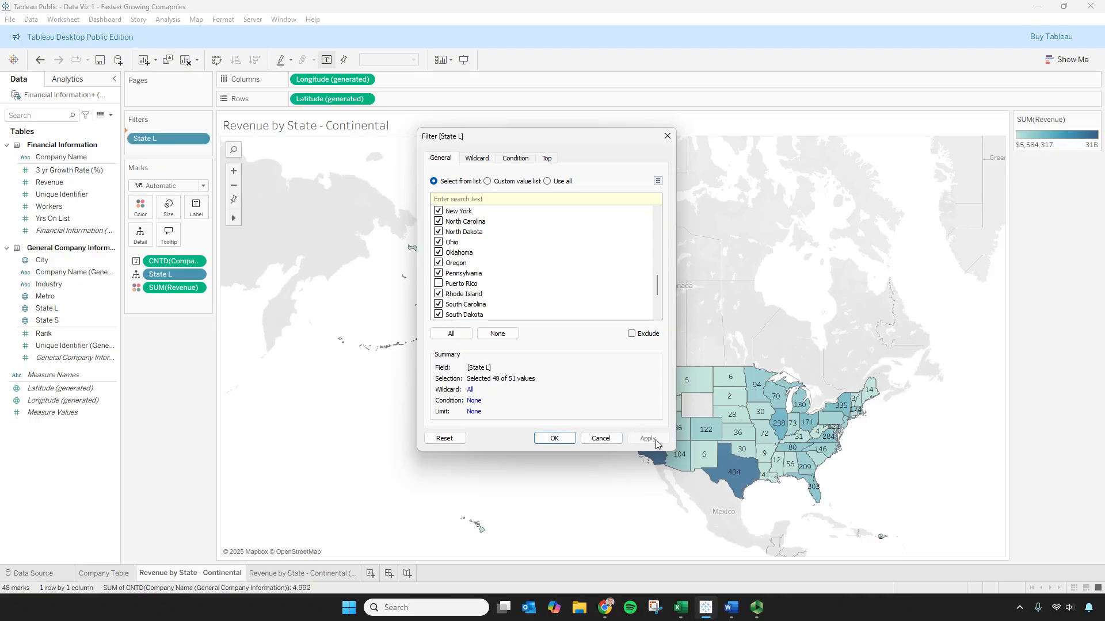
pyautogui.click(554, 438)
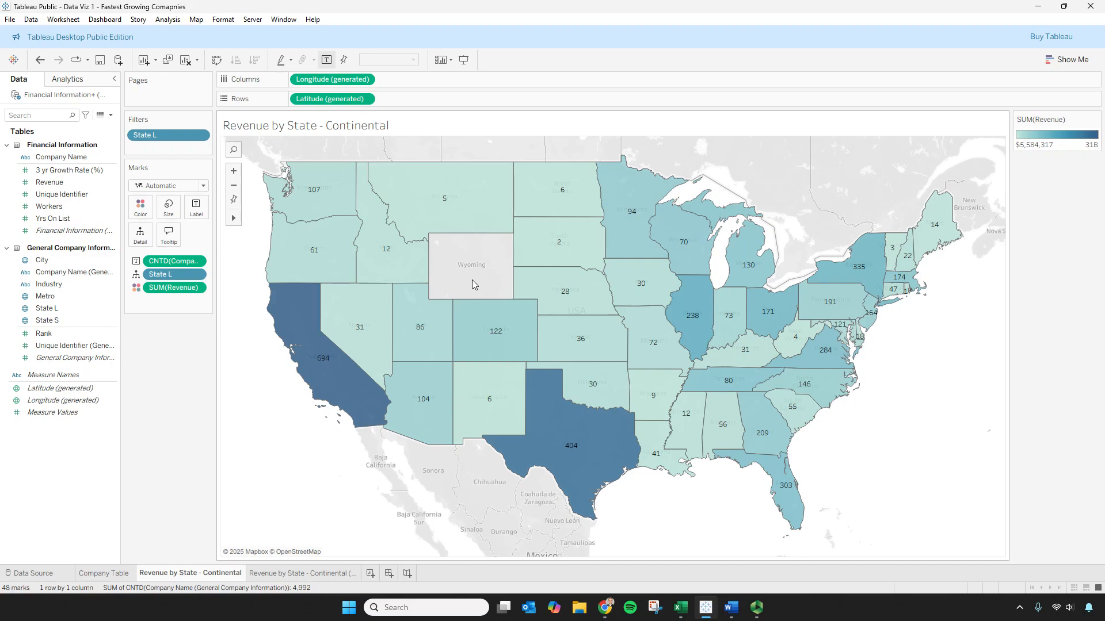
# - Replace the sheet name in the map's title with "Count and Average Revenue by State"
pyautogui.doubleClick(261, 126)
pyautogui.click(717, 163)
pyautogui.moveTo(731, 170); pyautogui.dragTo(540, 164)
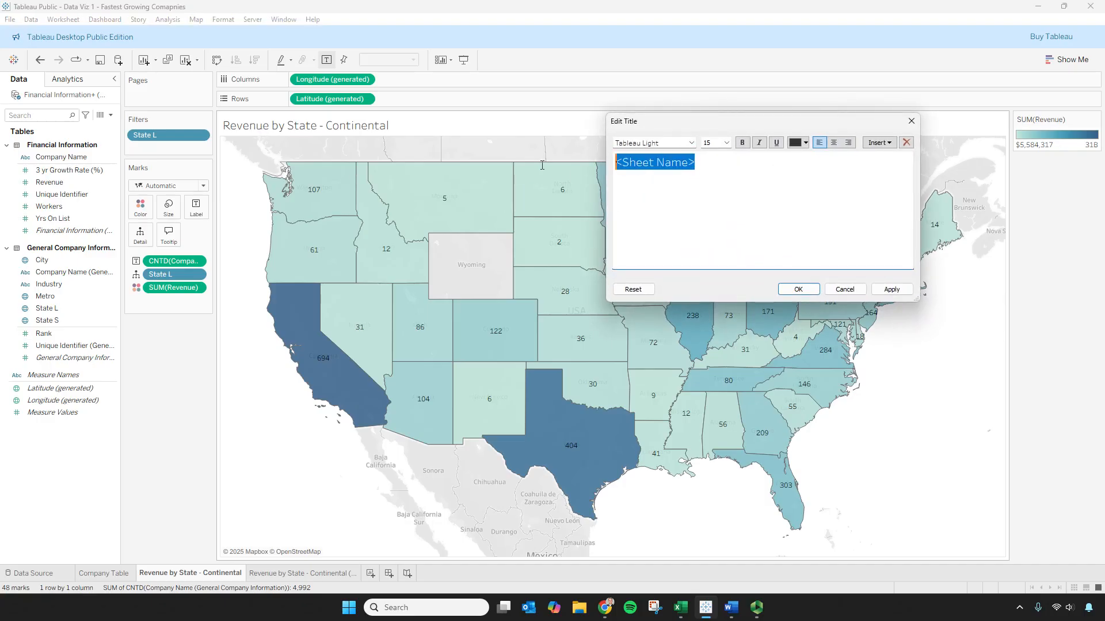
pyautogui.write('COunt')
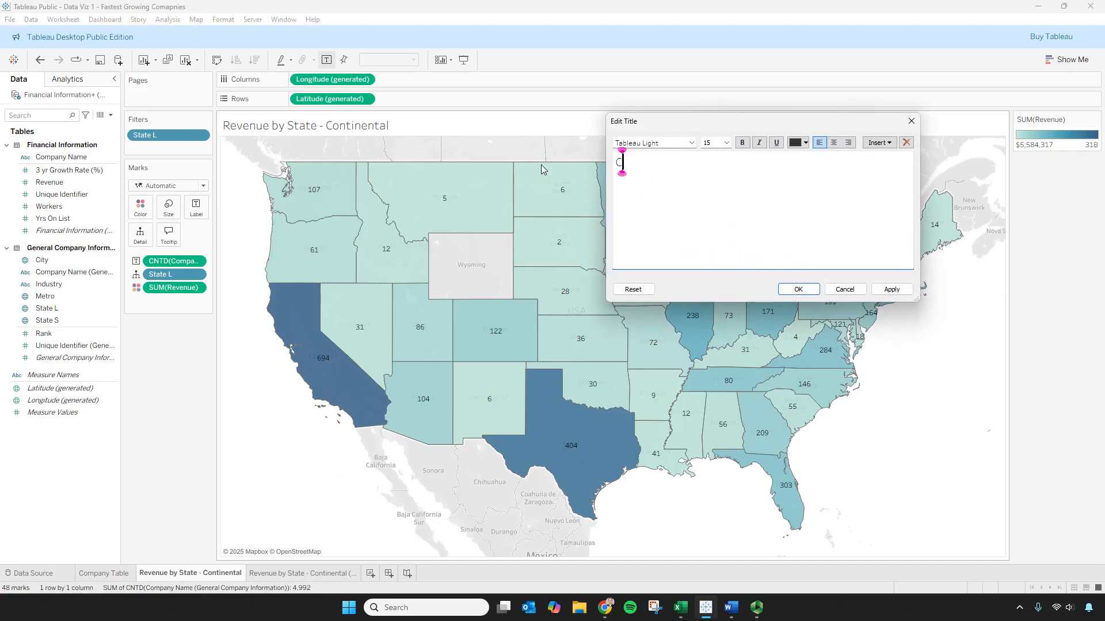
pyautogui.press('BackSpace')
pyautogui.press('BackSpace')
pyautogui.press('BackSpace')
pyautogui.press('BackSpace')
pyautogui.press('BackSpace')
pyautogui.write('Count and Average Re')
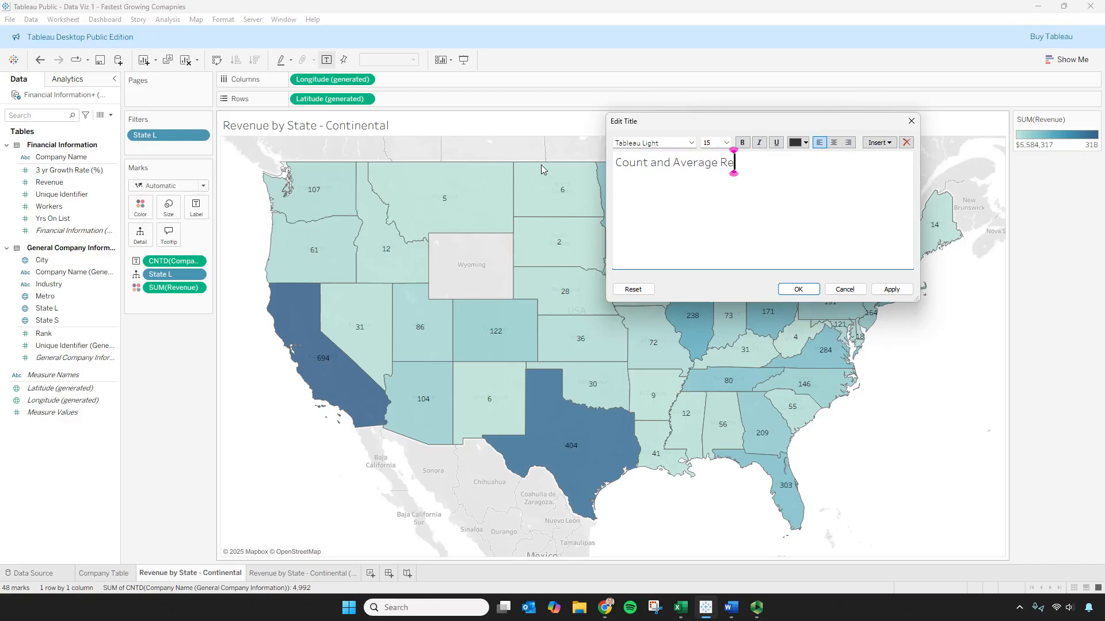
pyautogui.write('venue by State')
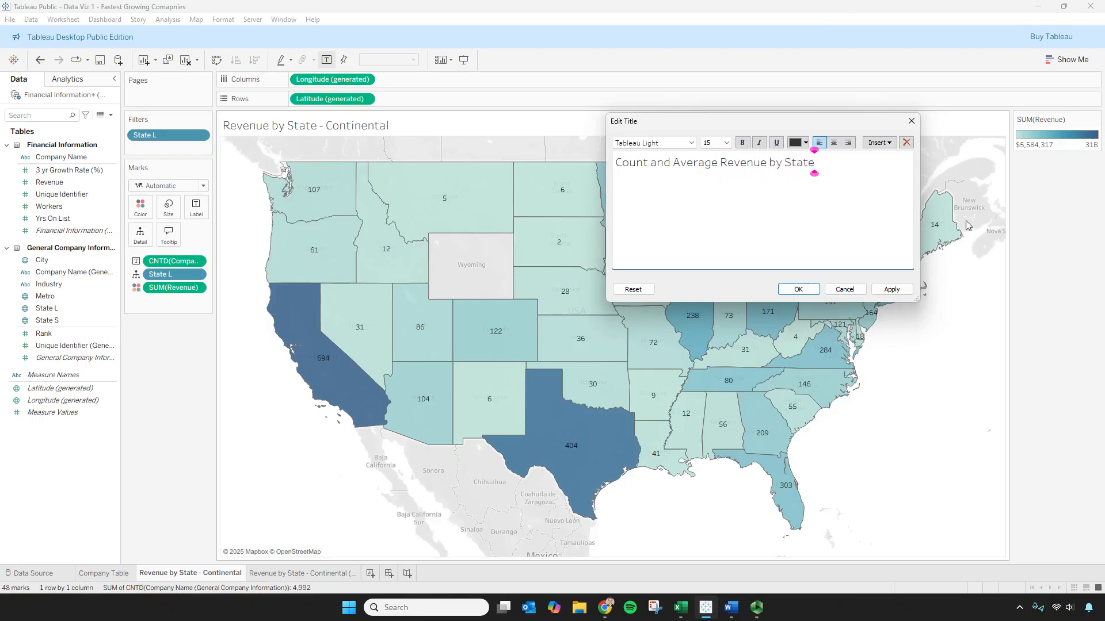
pyautogui.click(891, 290)
pyautogui.click(798, 289)
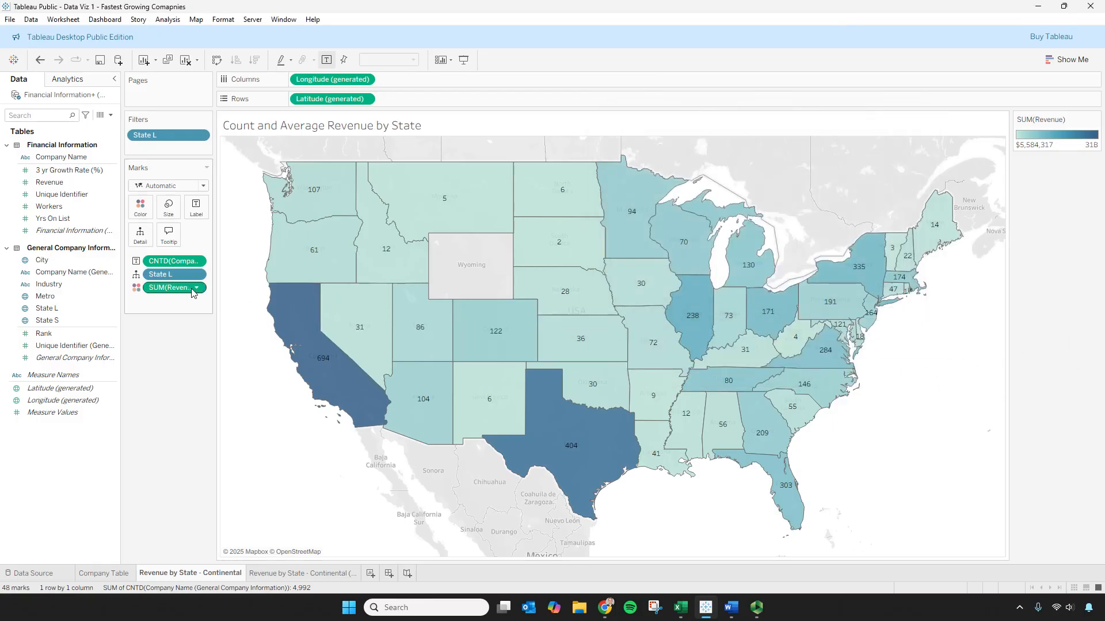
# - Change the Revenue measure that colours the states from Sum to Average
pyautogui.click(198, 288)
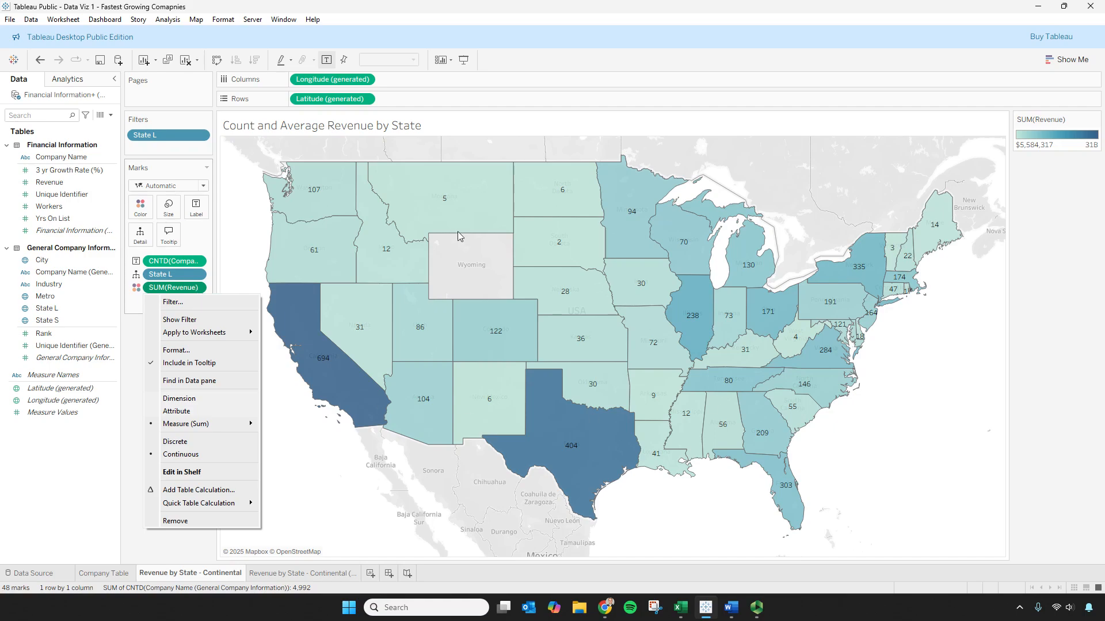
pyautogui.moveTo(245, 426)
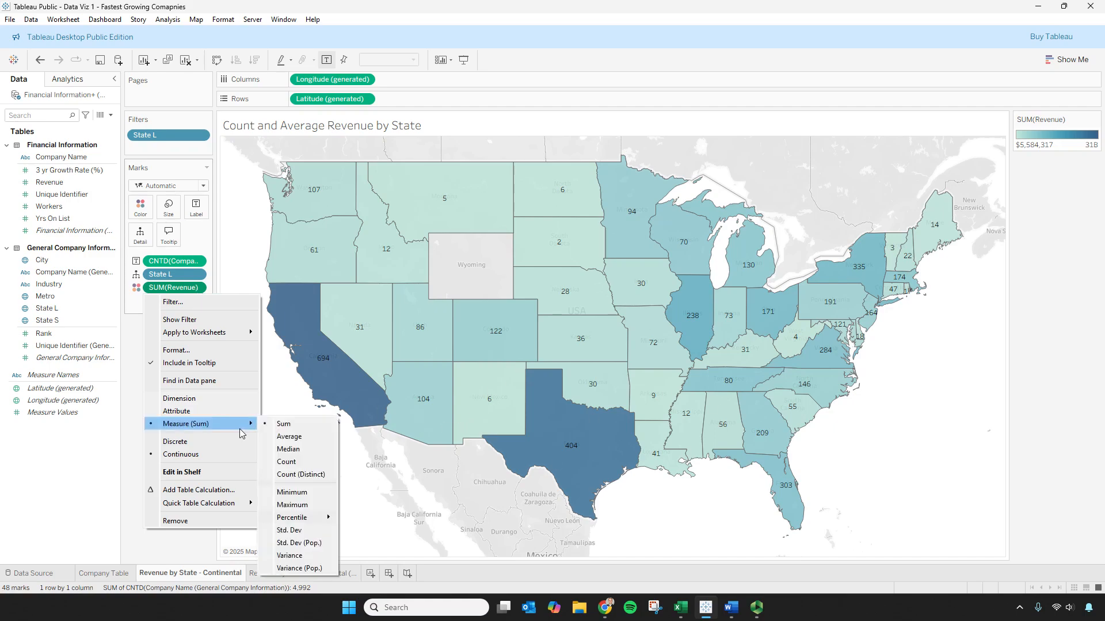
pyautogui.click(289, 436)
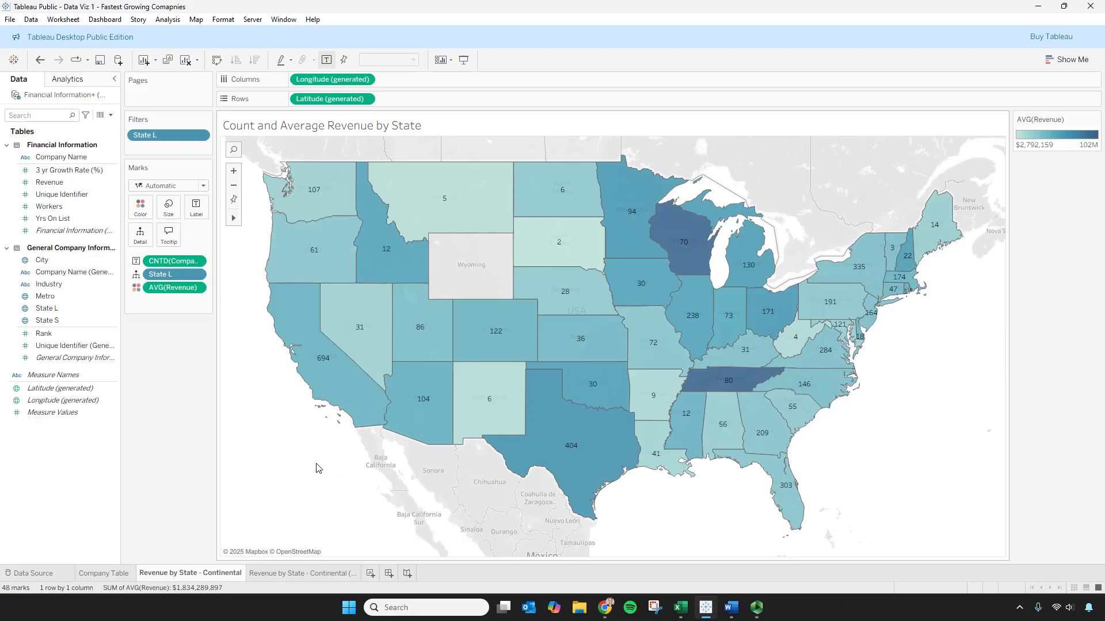
pyautogui.moveTo(563, 444)
pyautogui.moveTo(614, 467)
pyautogui.moveTo(730, 382)
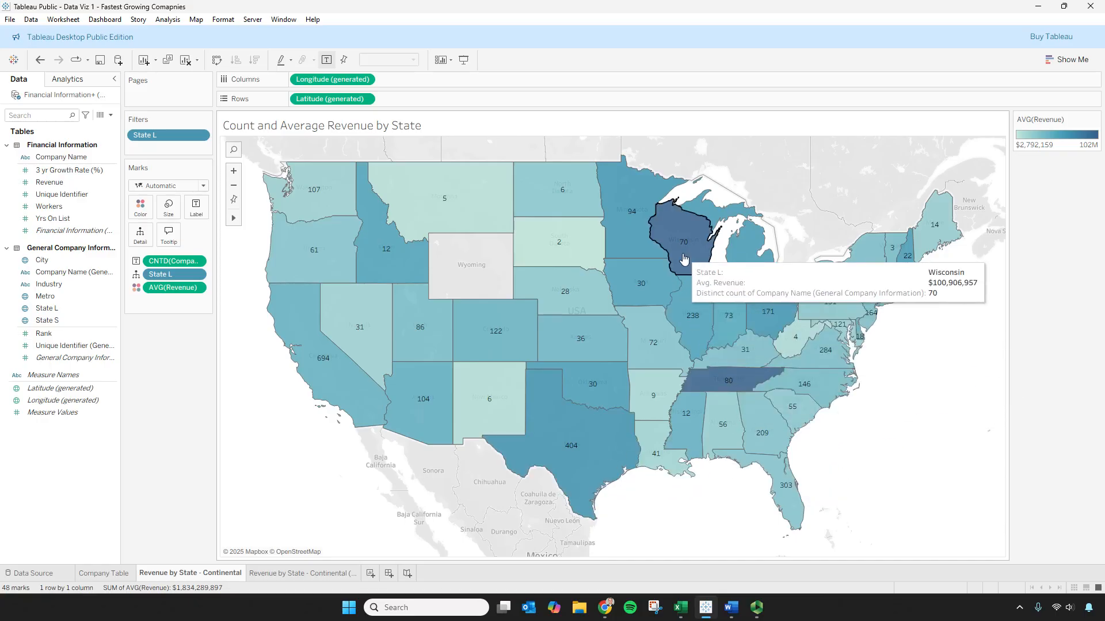
pyautogui.moveTo(445, 440)
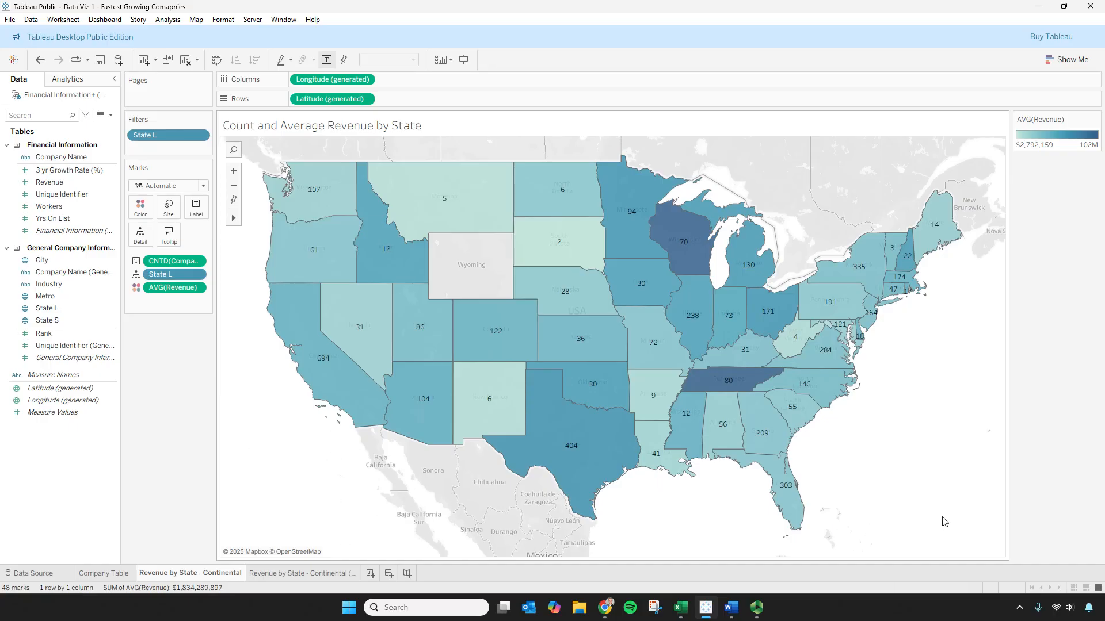
# - Open the map's background layer settings and set the background washout to 100%
pyautogui.click(197, 21)
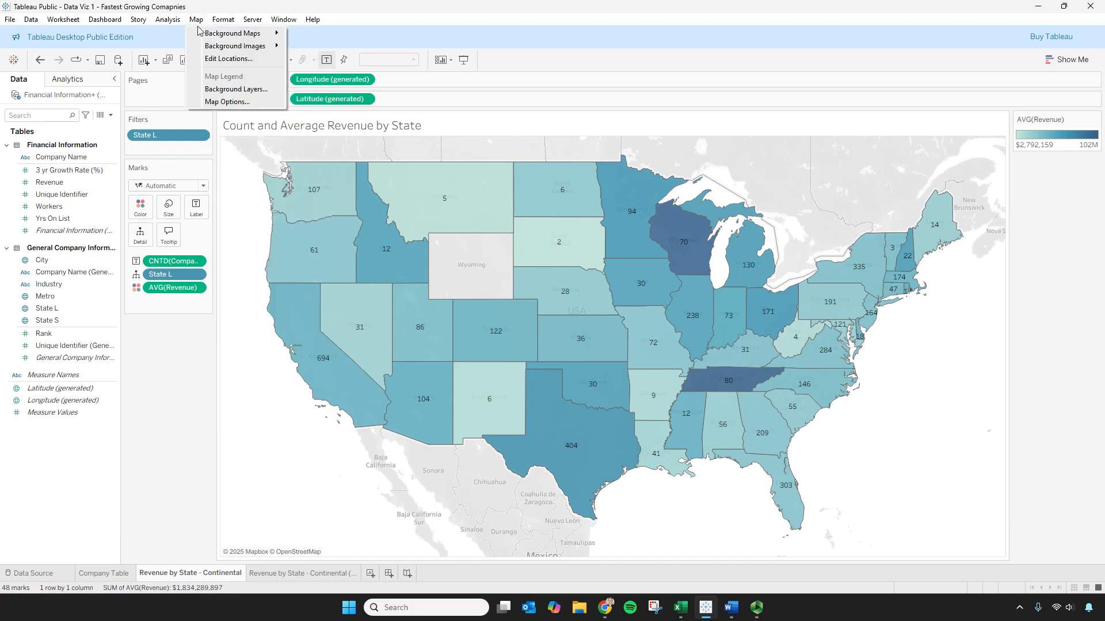
pyautogui.click(229, 89)
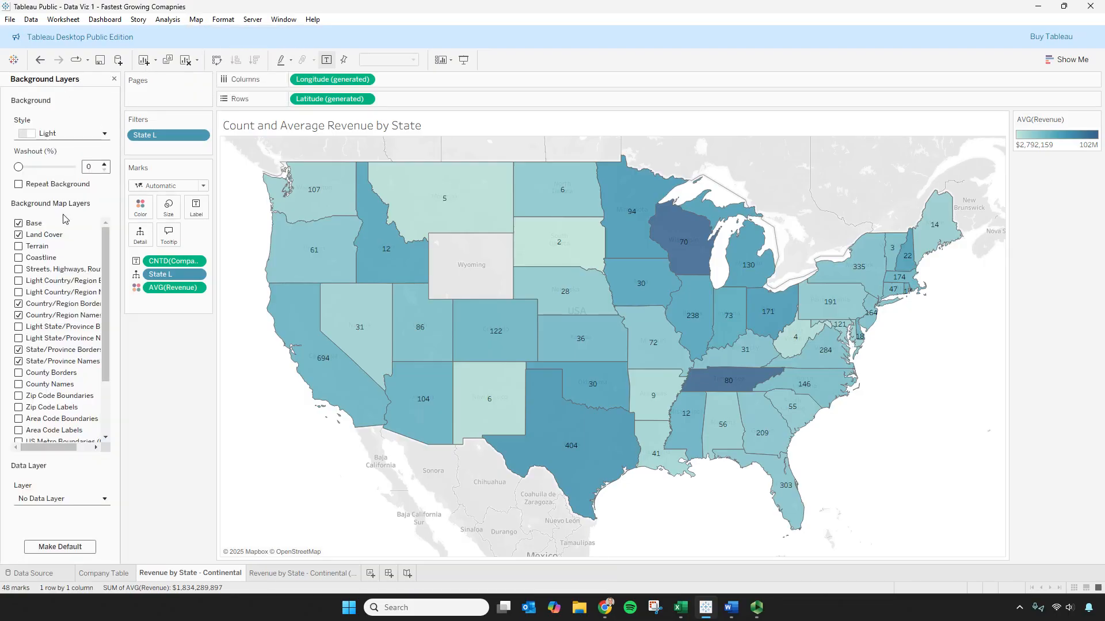
pyautogui.moveTo(21, 172); pyautogui.dragTo(81, 179)
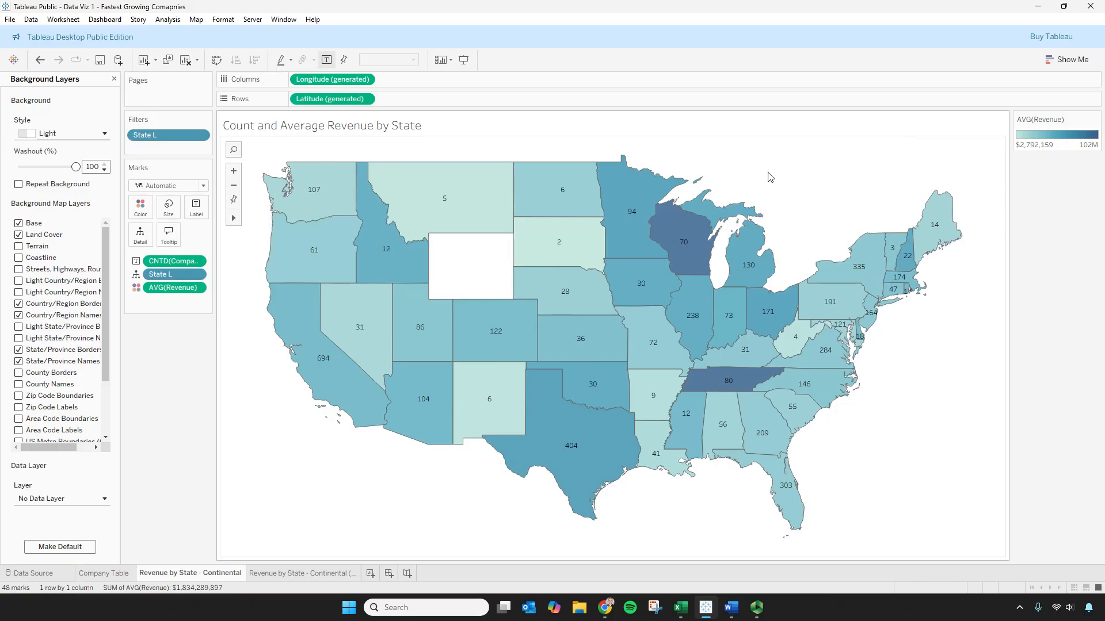
# - Try the Normal and Dark background map styles, and switch back to Light
pyautogui.click(97, 134)
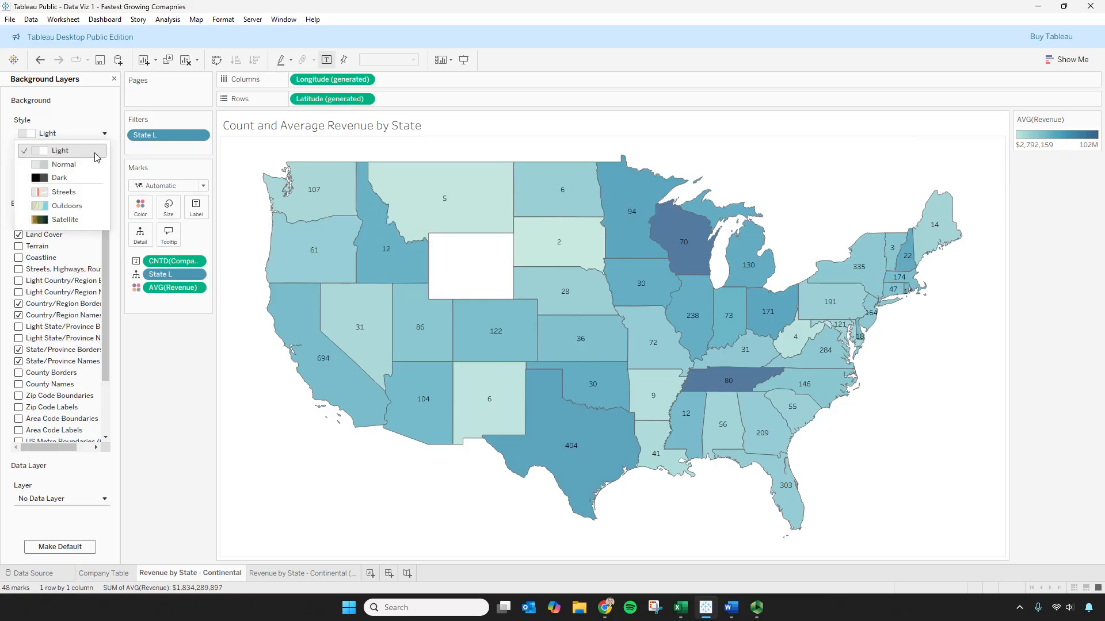
pyautogui.click(85, 164)
pyautogui.click(103, 134)
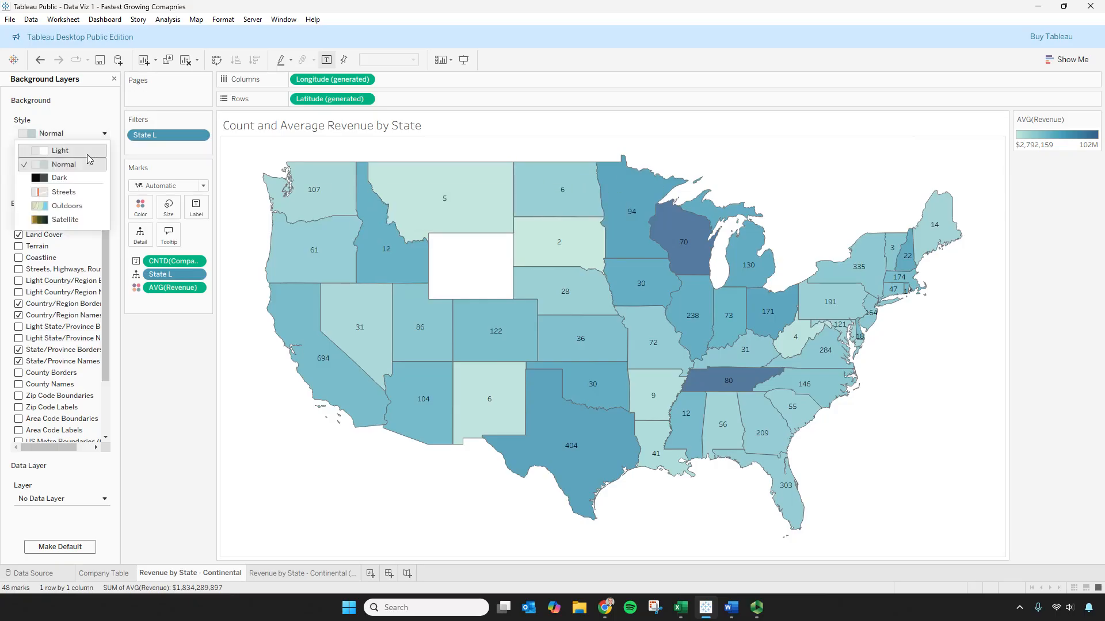
pyautogui.click(75, 176)
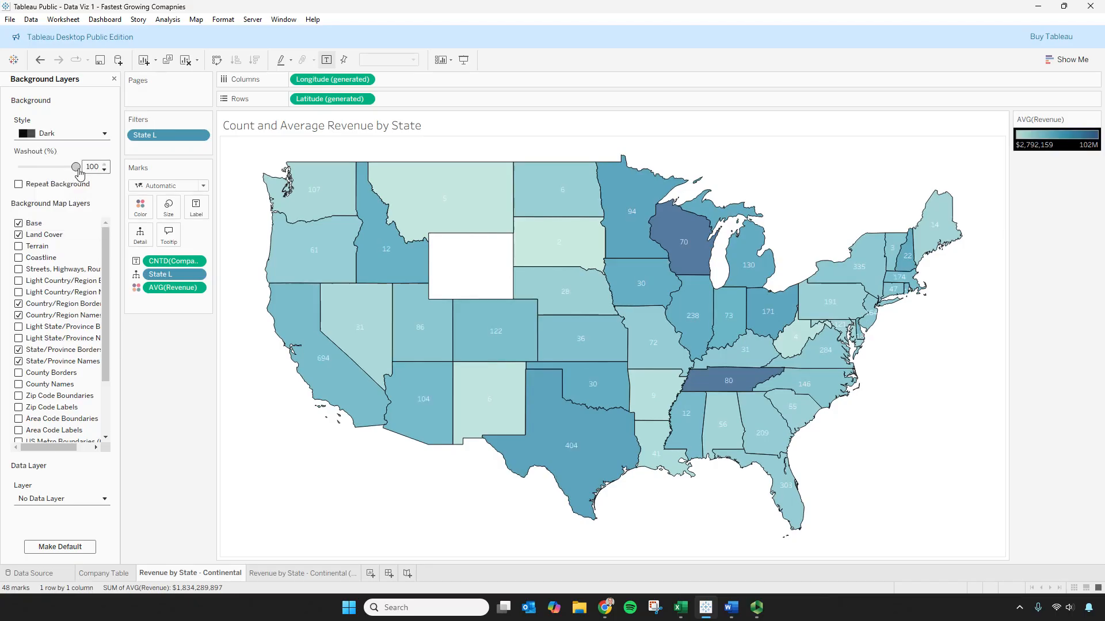
pyautogui.click(103, 133)
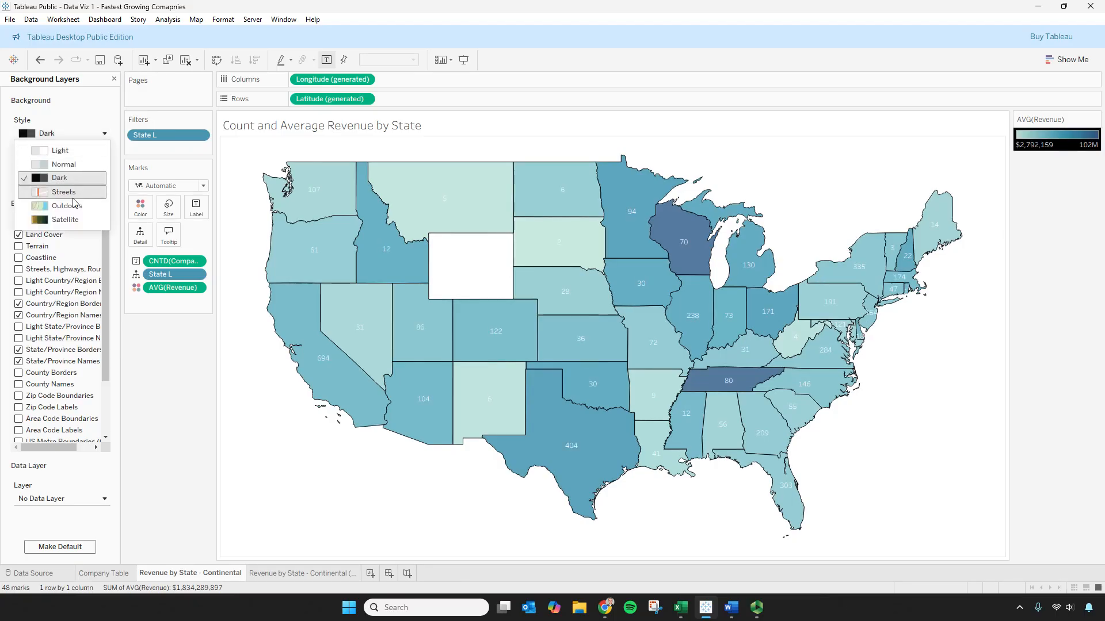
pyautogui.click(78, 150)
# - Preview the Dark background style at 0% washout, and raise the washout to 100%
pyautogui.moveTo(76, 167); pyautogui.dragTo(18, 167)
pyautogui.click(102, 133)
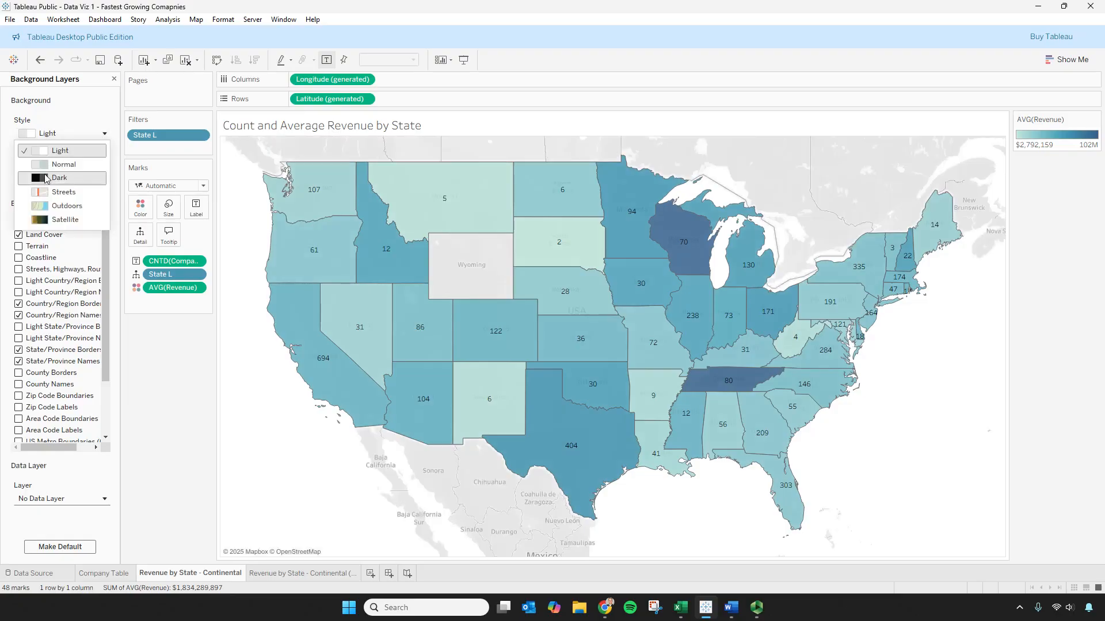
pyautogui.click(58, 173)
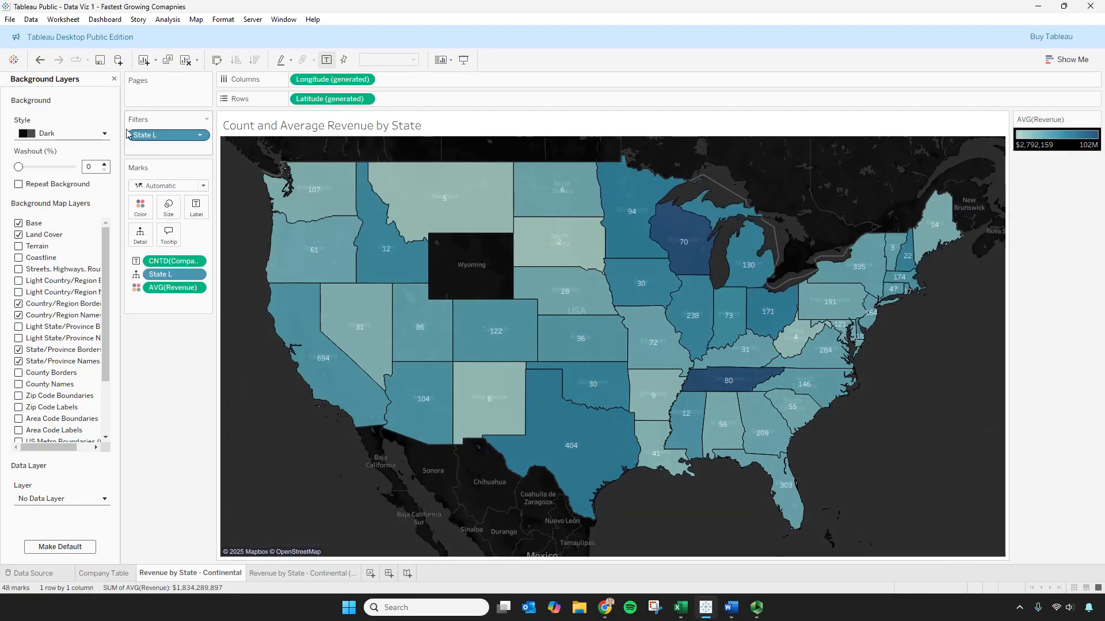
pyautogui.moveTo(18, 167); pyautogui.dragTo(80, 173)
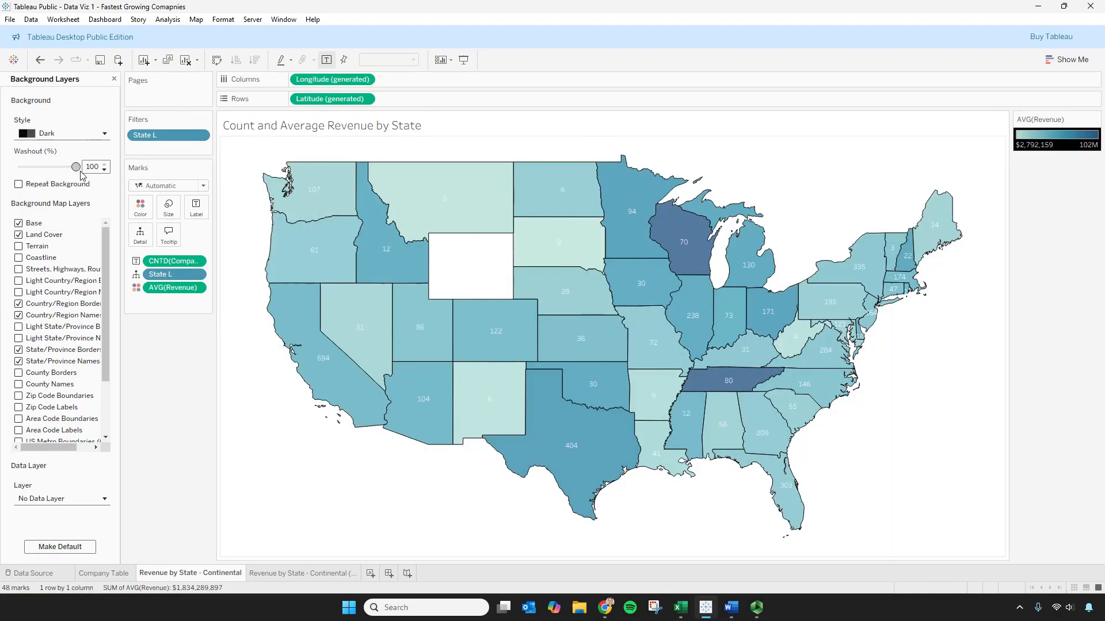
# - Switch the background map style back to Light and close the background layer settings
pyautogui.click(81, 135)
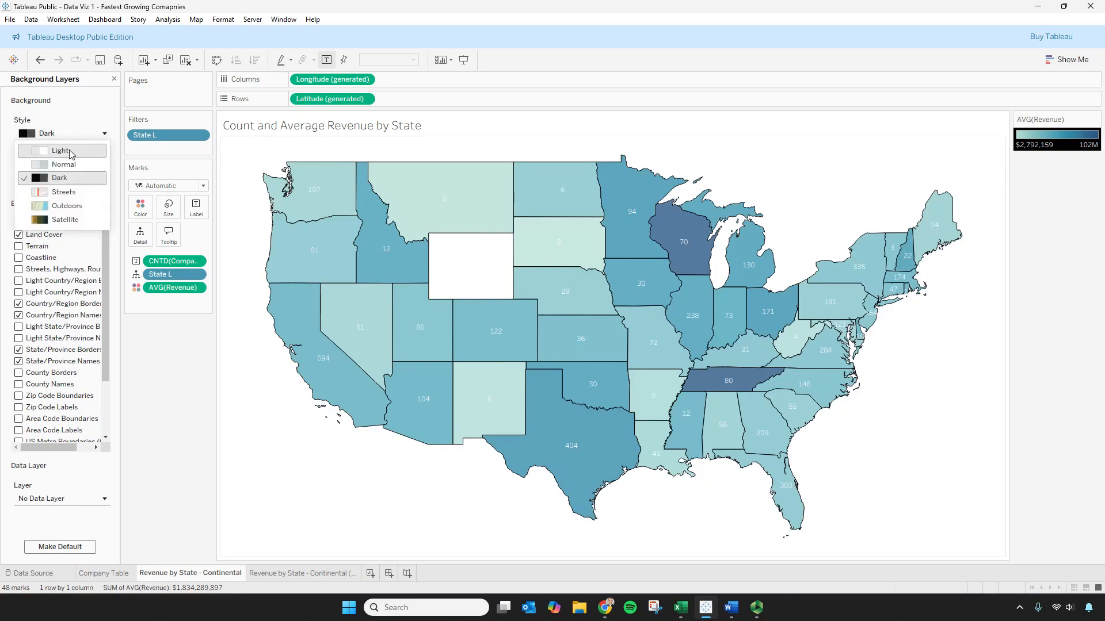
pyautogui.click(70, 154)
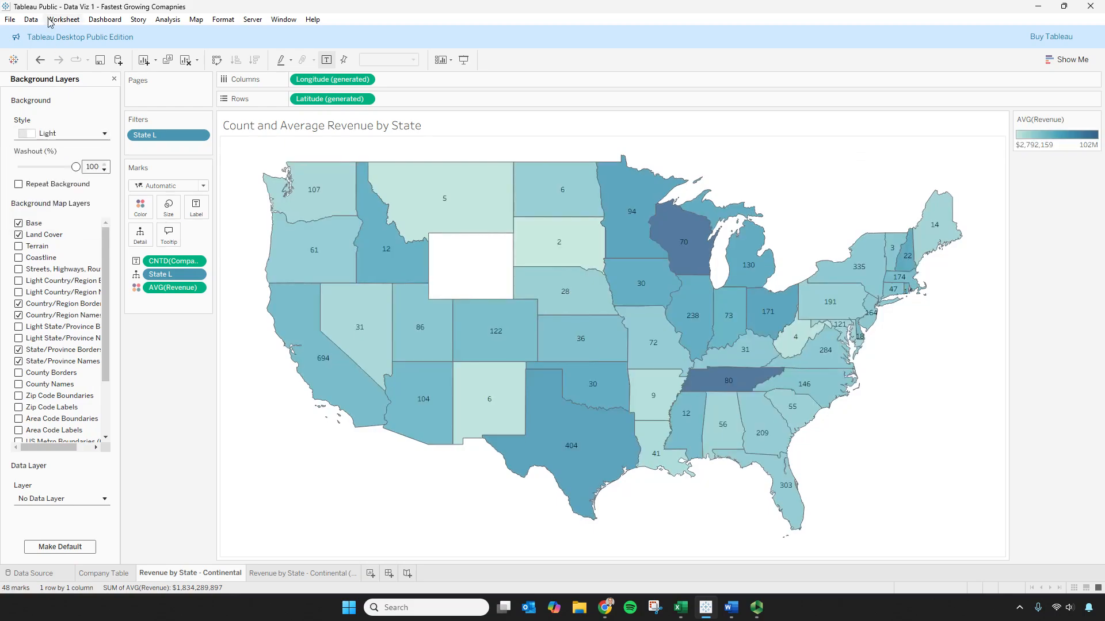
pyautogui.click(10, 21)
pyautogui.click(27, 89)
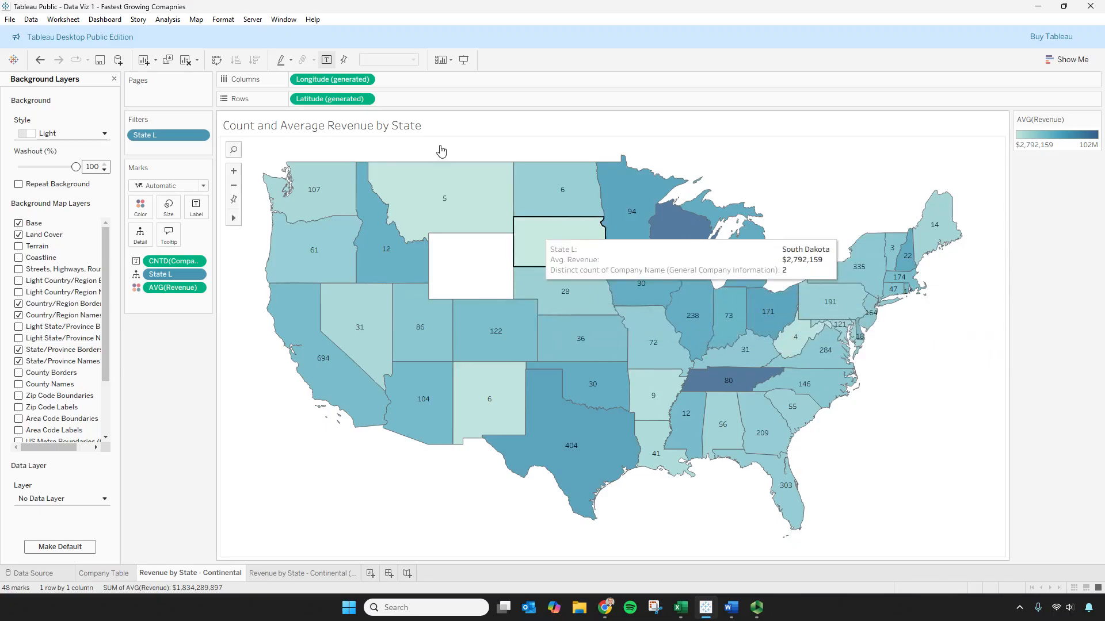
pyautogui.click(114, 79)
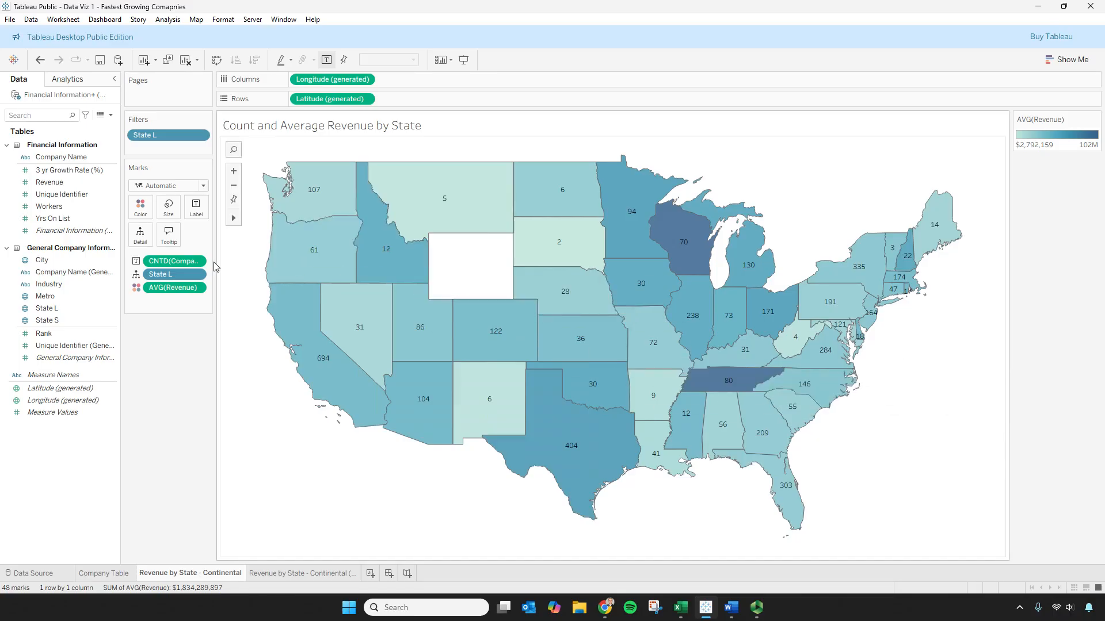
# - Filter the map by Industry with all values selected, and show the Industry filter control beside the map
pyautogui.moveTo(52, 291); pyautogui.dragTo(170, 155)
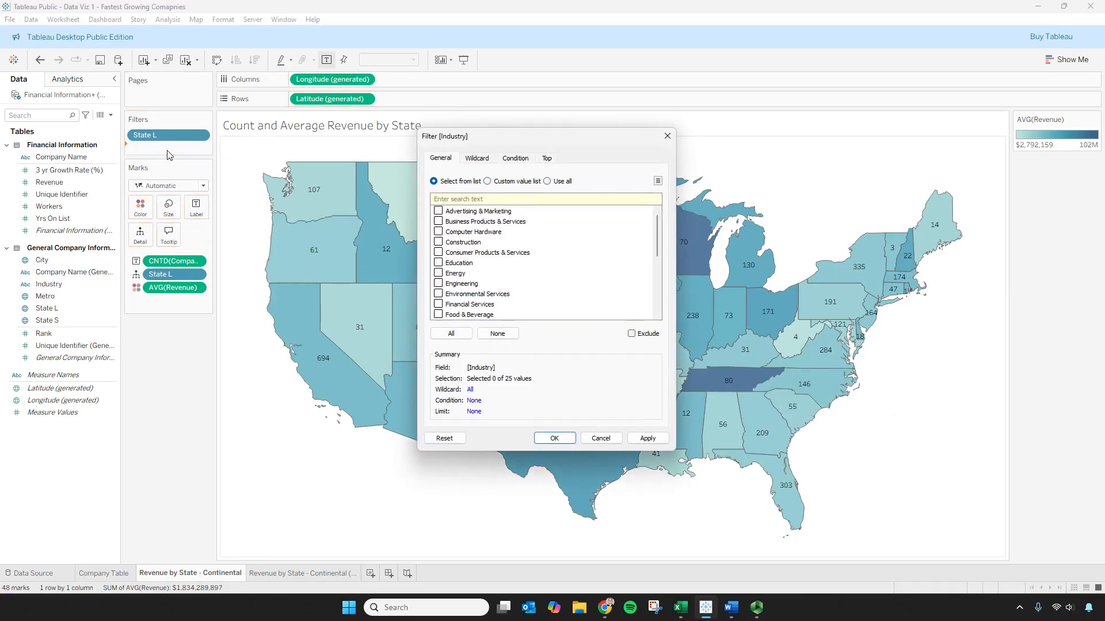
pyautogui.click(451, 334)
pyautogui.click(647, 440)
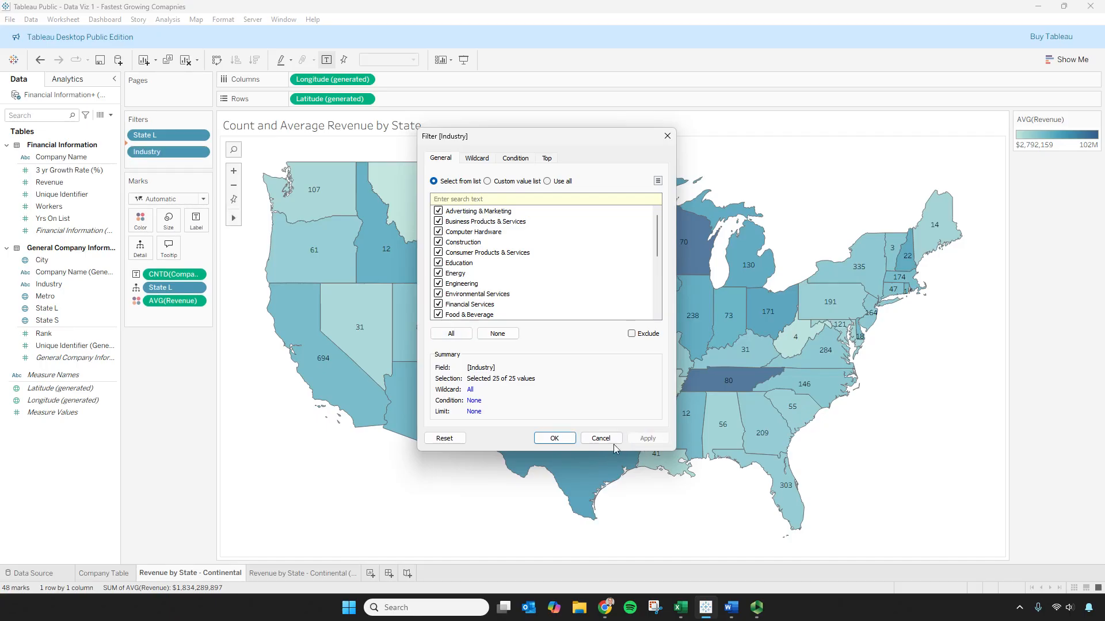
pyautogui.click(554, 439)
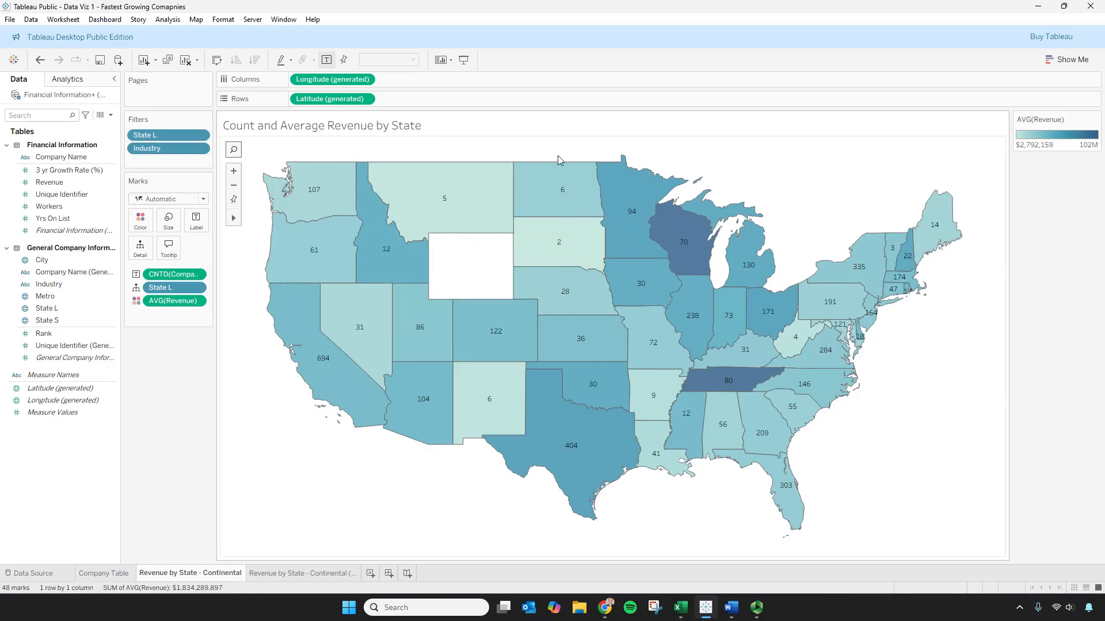
pyautogui.click(200, 150)
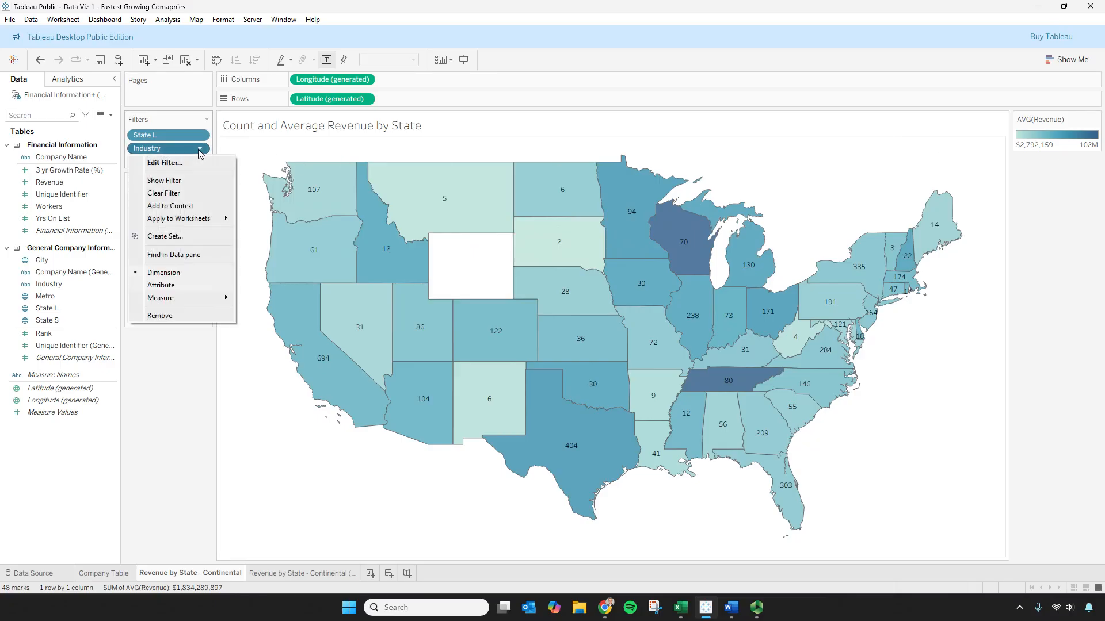
pyautogui.click(192, 181)
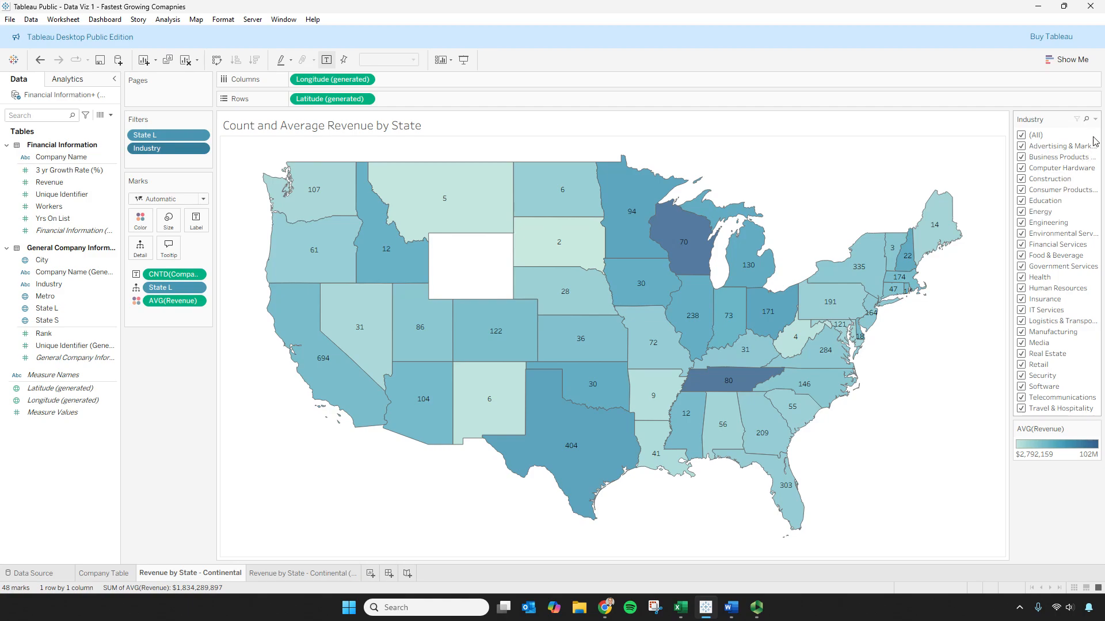
# - Try the Industry filter control as a single-value dropdown set to (All), and look through its list
pyautogui.click(1095, 119)
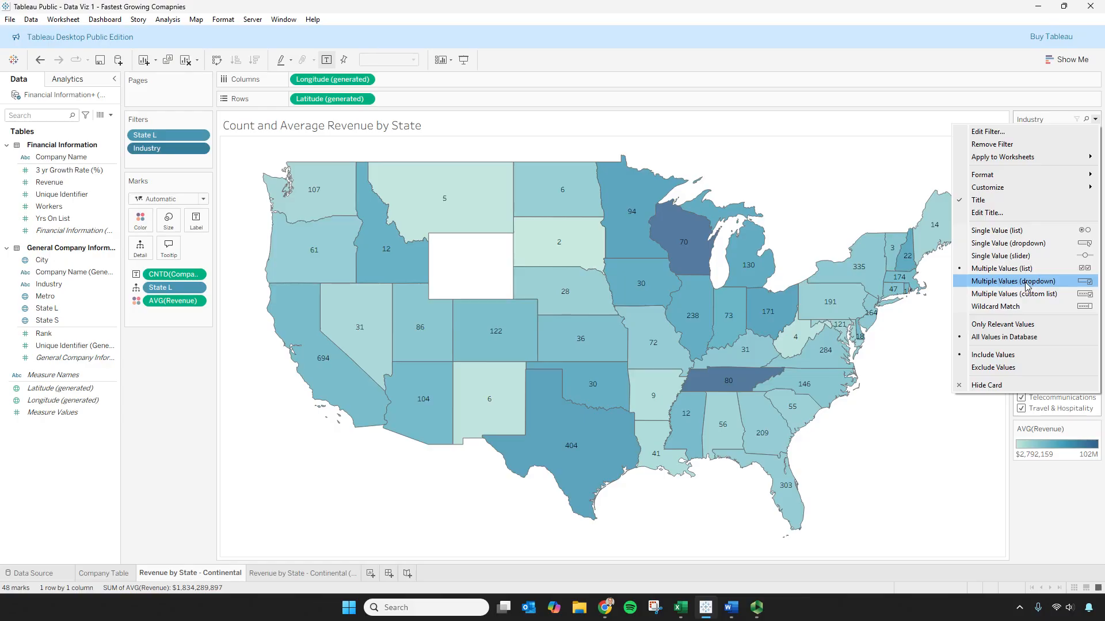
pyautogui.click(1017, 244)
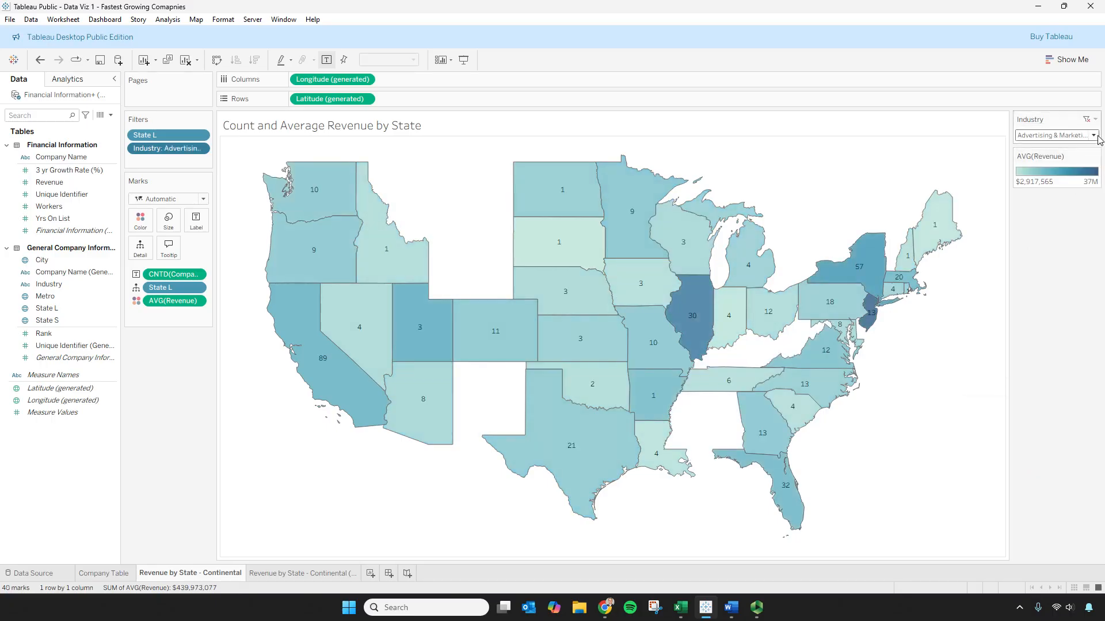
pyautogui.click(1095, 136)
pyautogui.click(1054, 161)
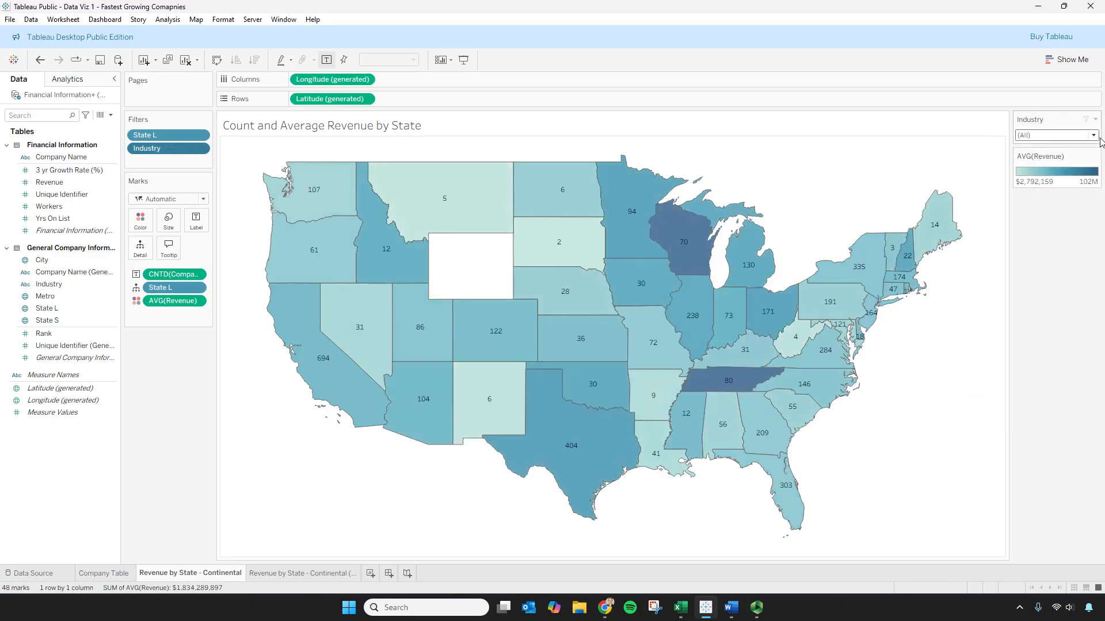
pyautogui.click(1093, 135)
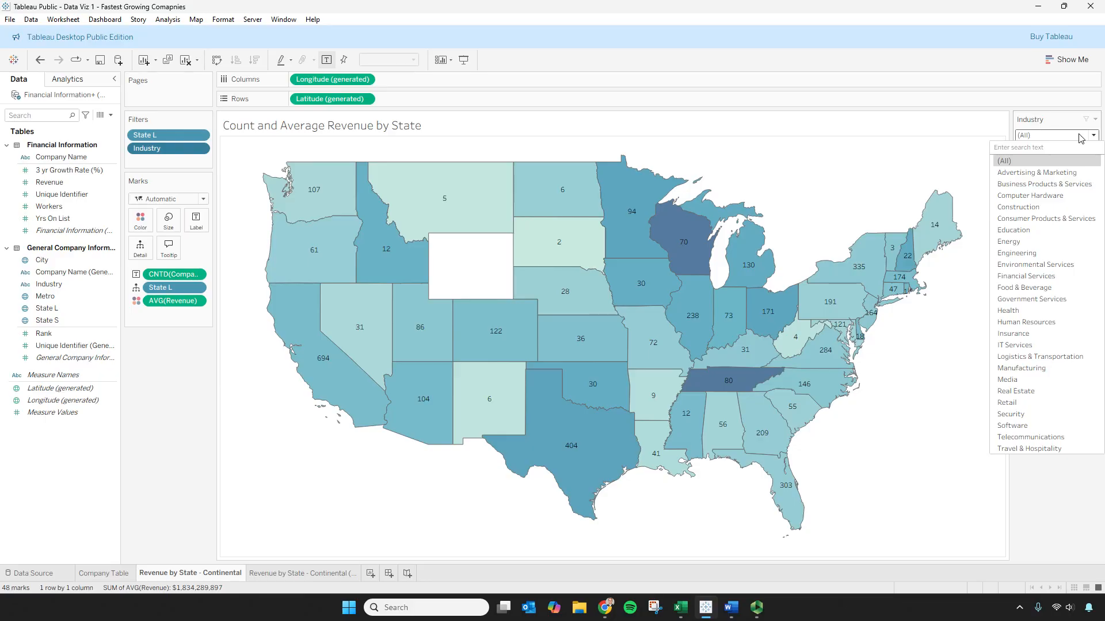
pyautogui.click(1094, 135)
pyautogui.click(1095, 136)
pyautogui.click(1094, 135)
# - Change the Industry filter control to a multiple-values dropdown and check its list of industries
pyautogui.click(1095, 119)
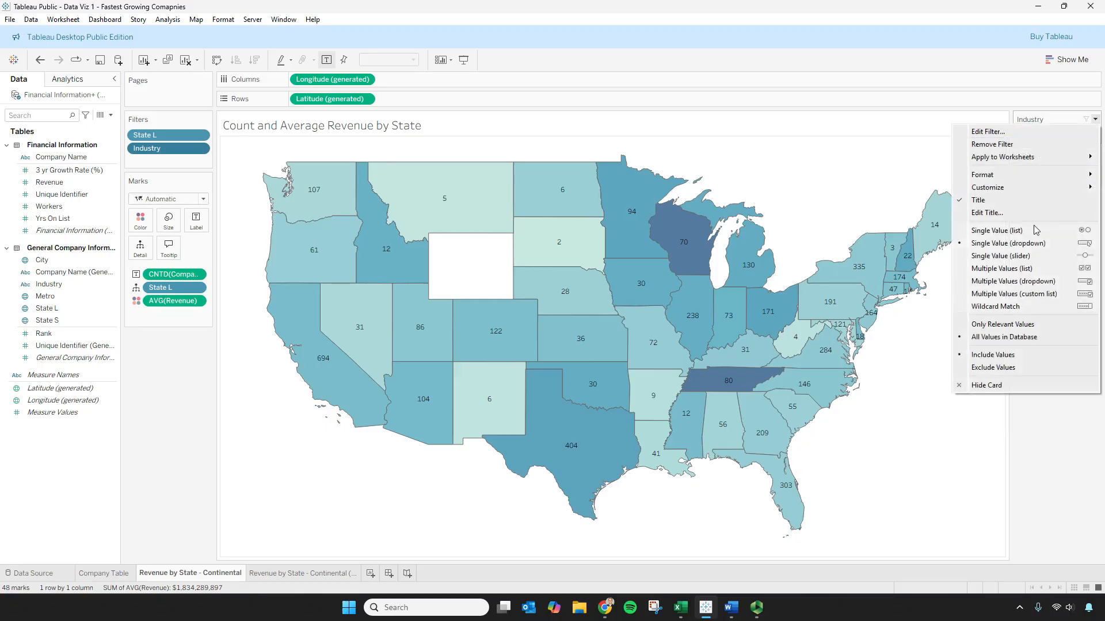
pyautogui.click(1021, 286)
pyautogui.click(1093, 136)
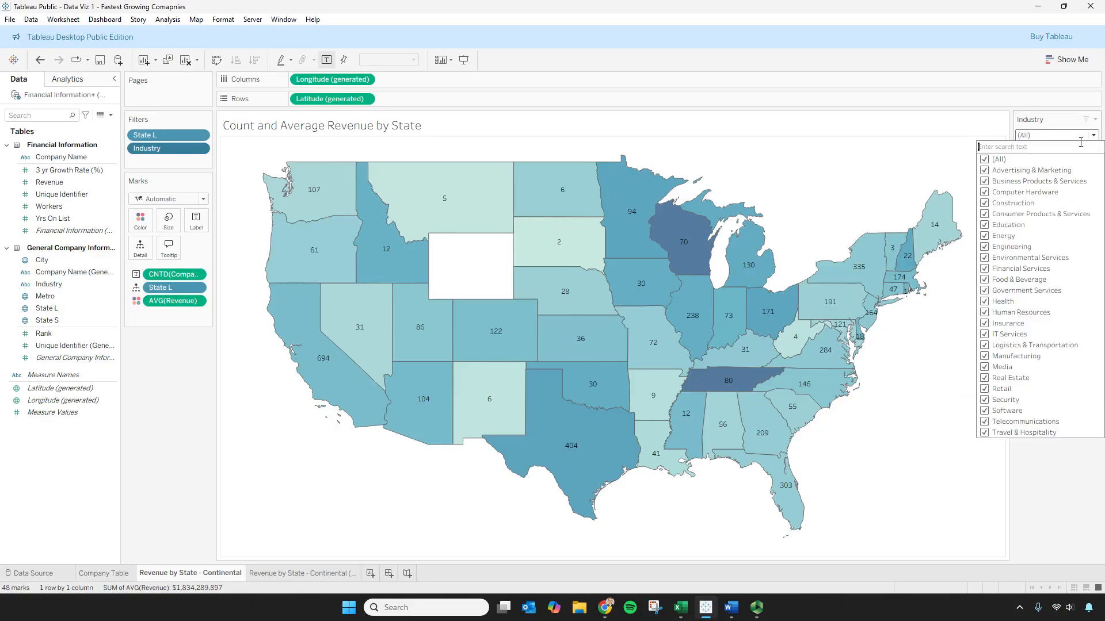
pyautogui.click(1093, 136)
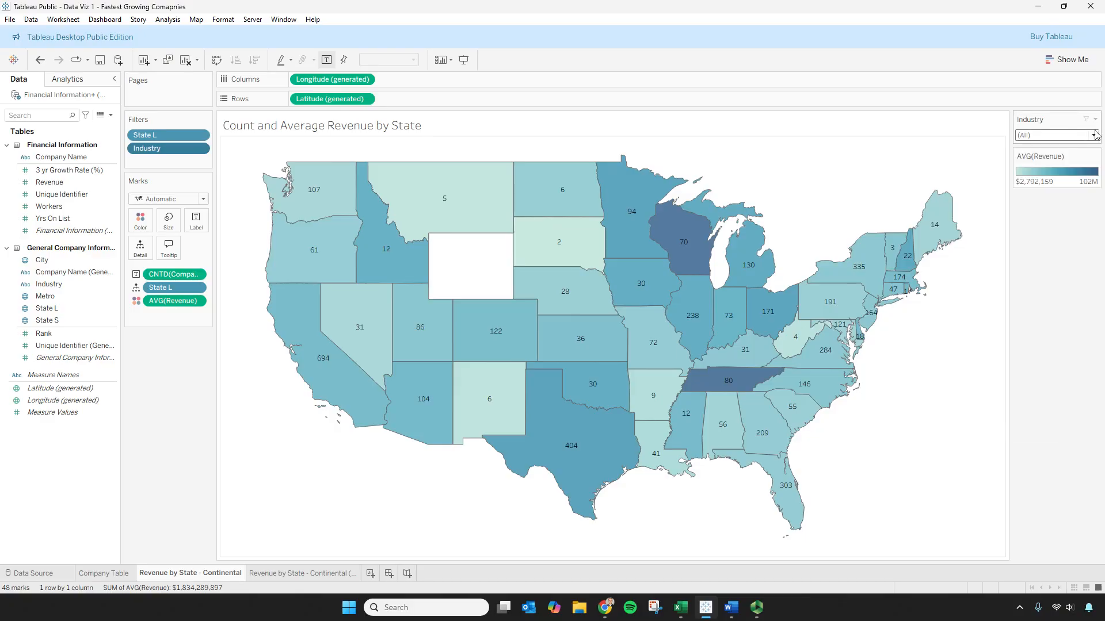
# - Customize the Industry filter control to show an Apply button
pyautogui.click(1095, 120)
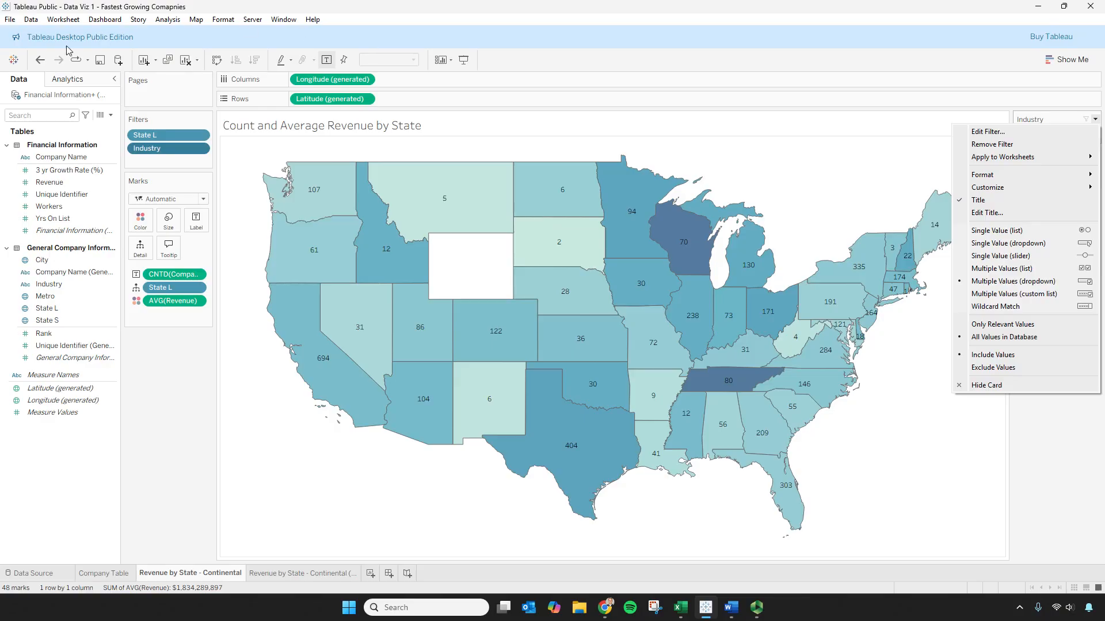
pyautogui.press('Escape')
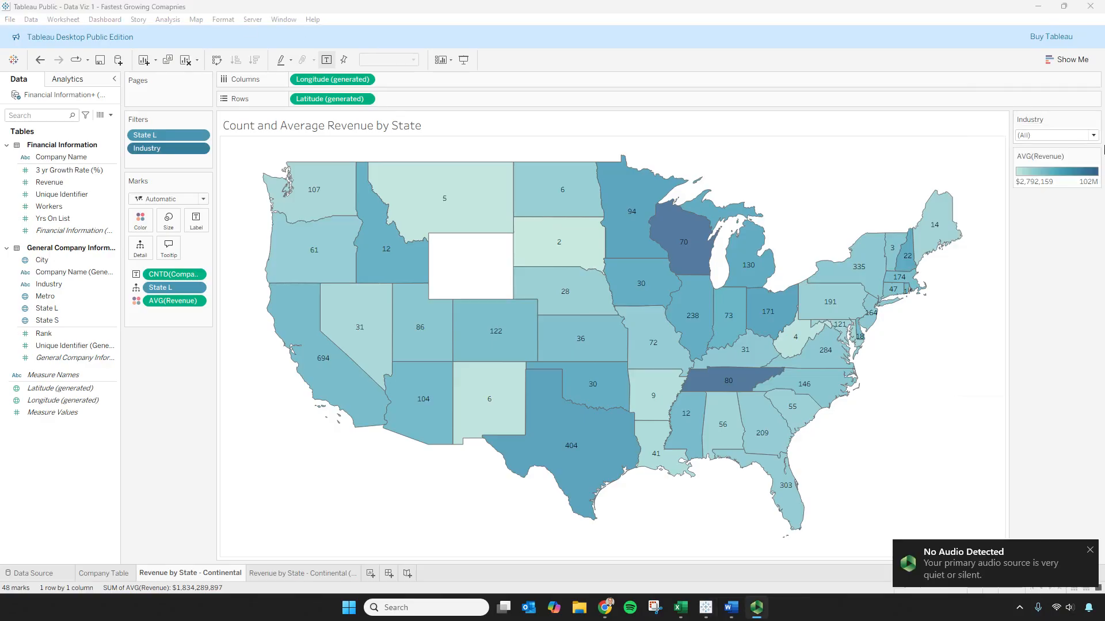
pyautogui.click(1095, 120)
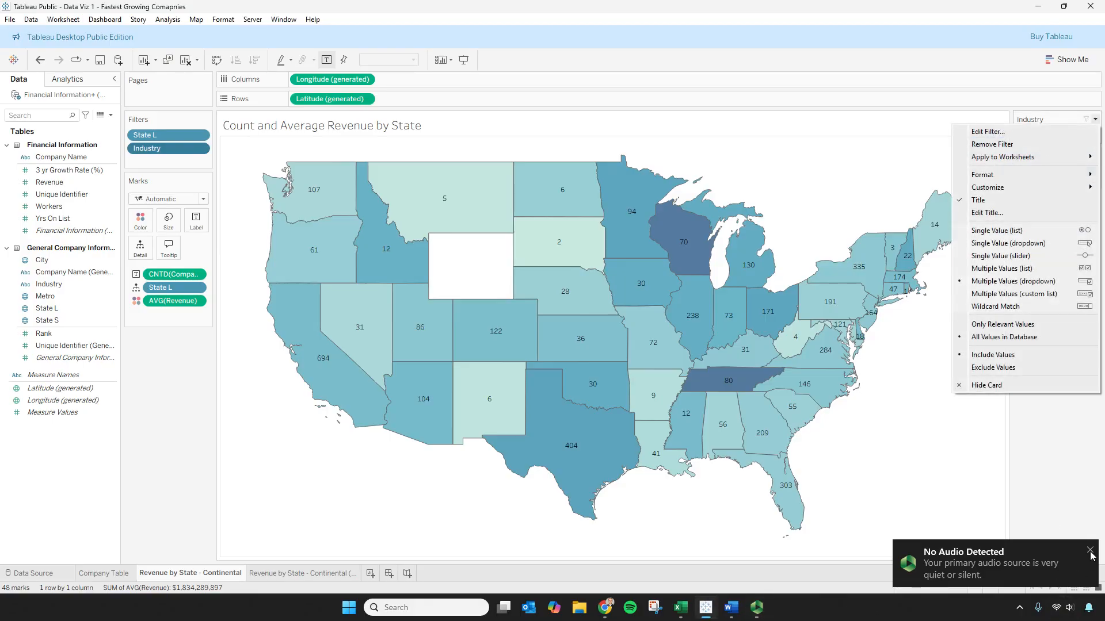
pyautogui.press('Escape')
pyautogui.click(1096, 120)
pyautogui.moveTo(1038, 188)
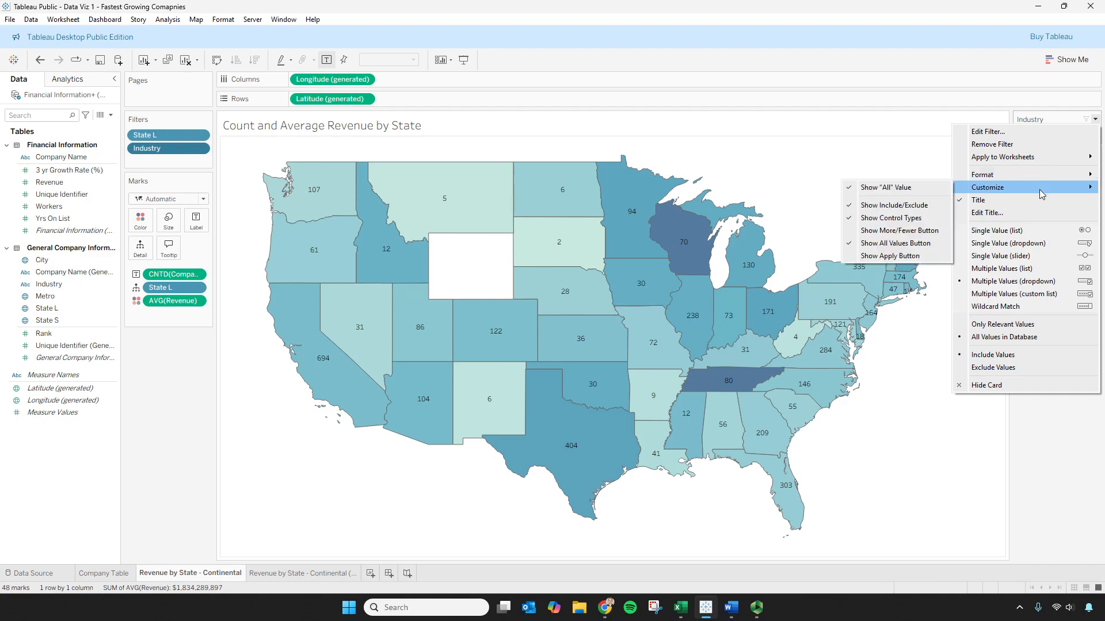
pyautogui.click(901, 256)
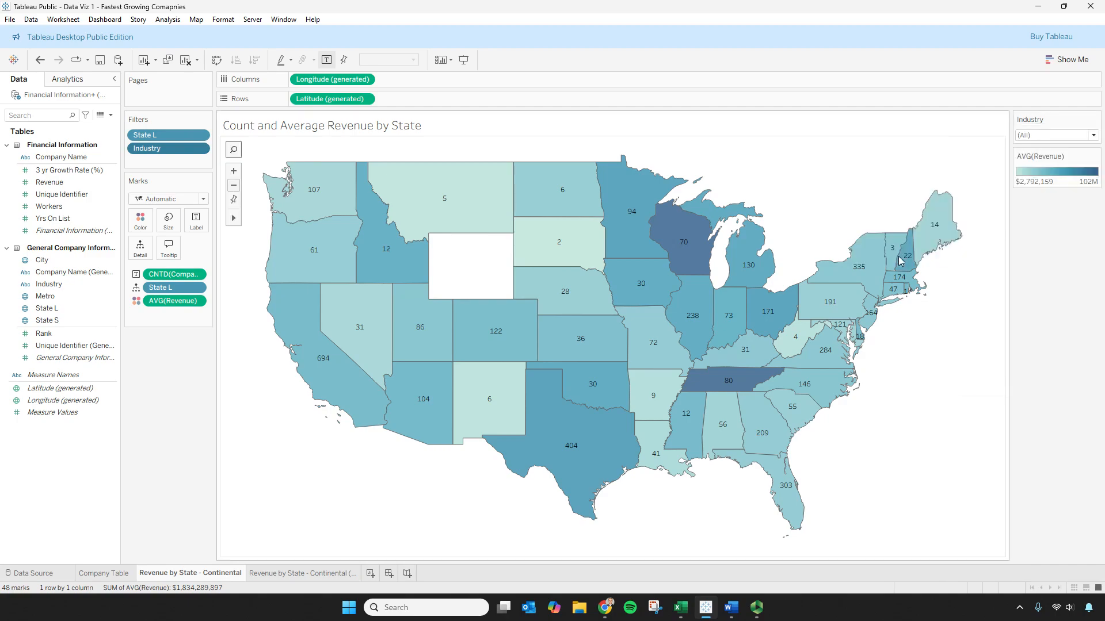
# - Try excluding Logistics & Transportation, Human Resources, Financial Services and Energy in the Industry filter, and cancel the selection
pyautogui.click(1098, 136)
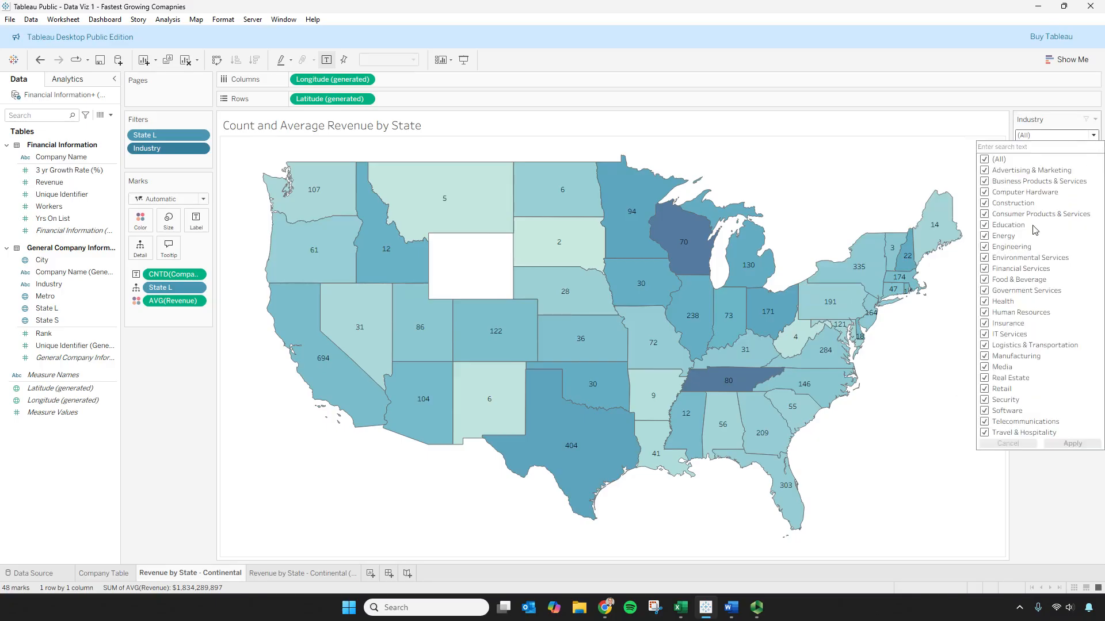
pyautogui.click(985, 345)
pyautogui.click(985, 312)
pyautogui.click(985, 269)
pyautogui.click(985, 236)
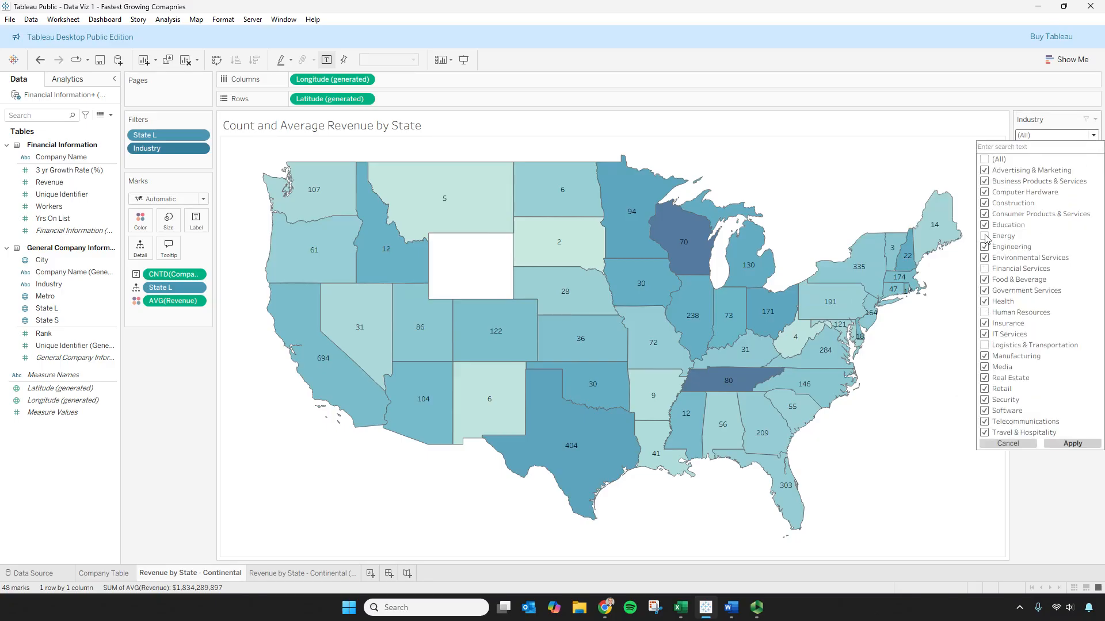
pyautogui.click(1017, 446)
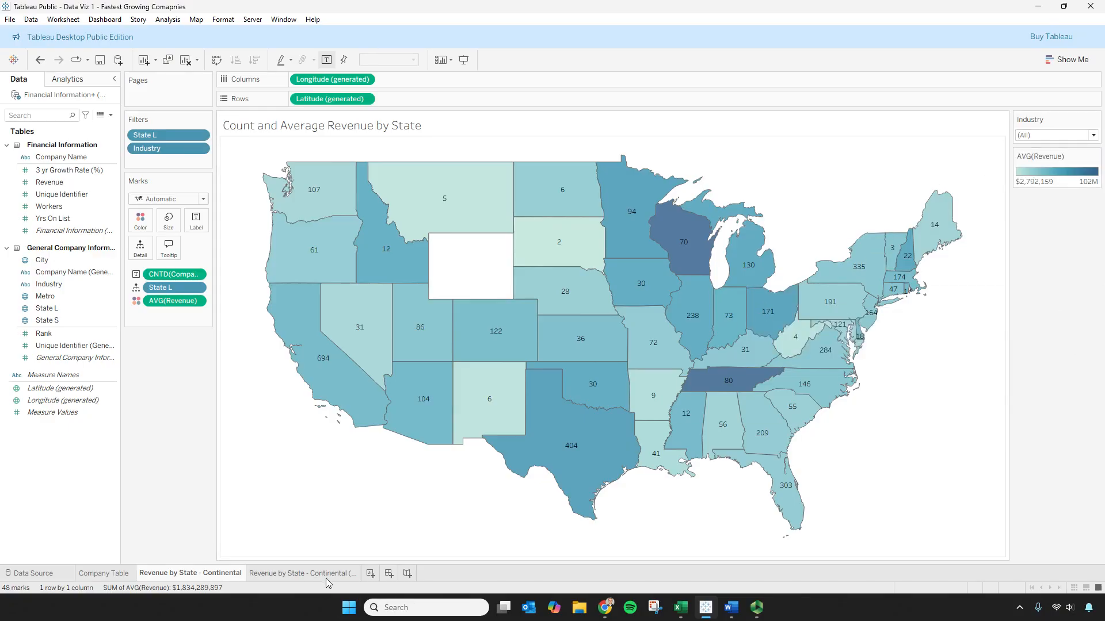
# - Delete the outdated Revenue by State - Continental (2) worksheet
pyautogui.moveTo(326, 578)
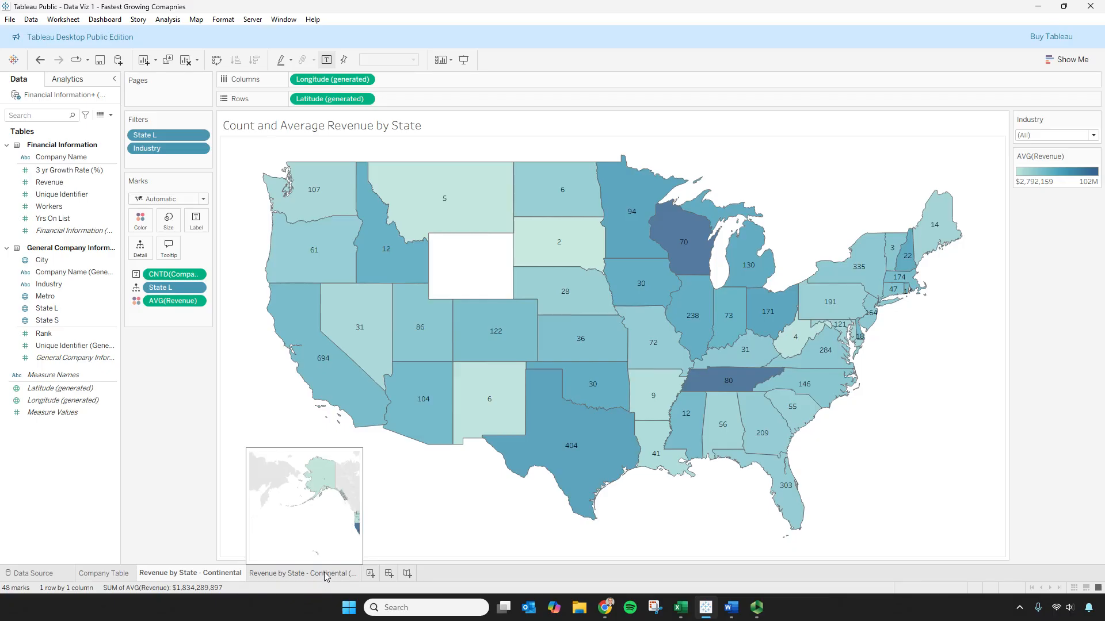
pyautogui.click(324, 573)
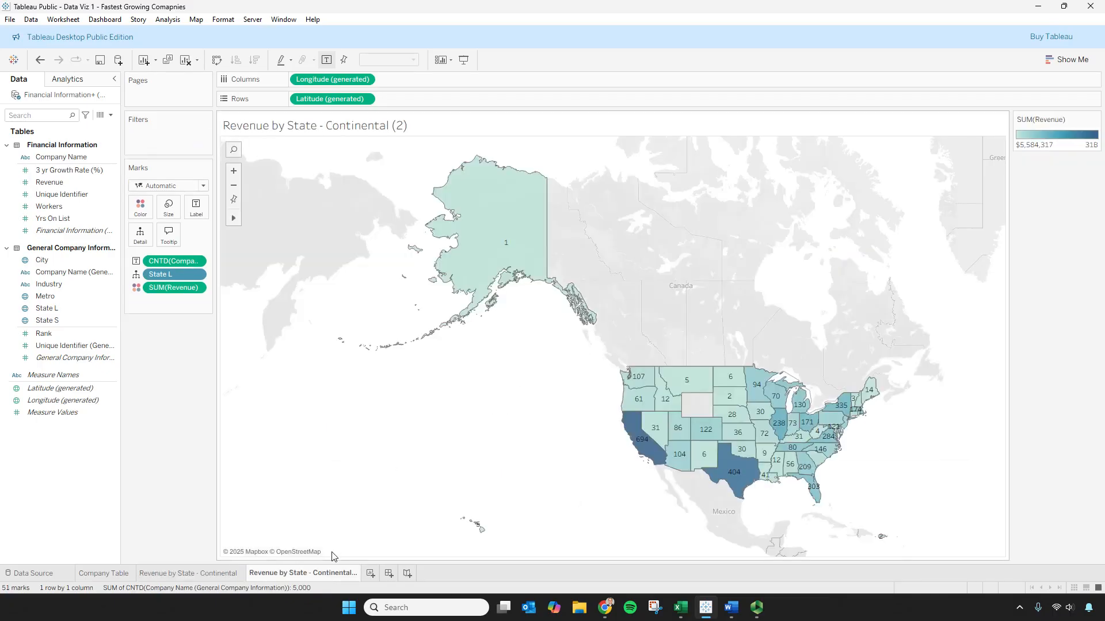
pyautogui.click(222, 573)
pyautogui.click(292, 576)
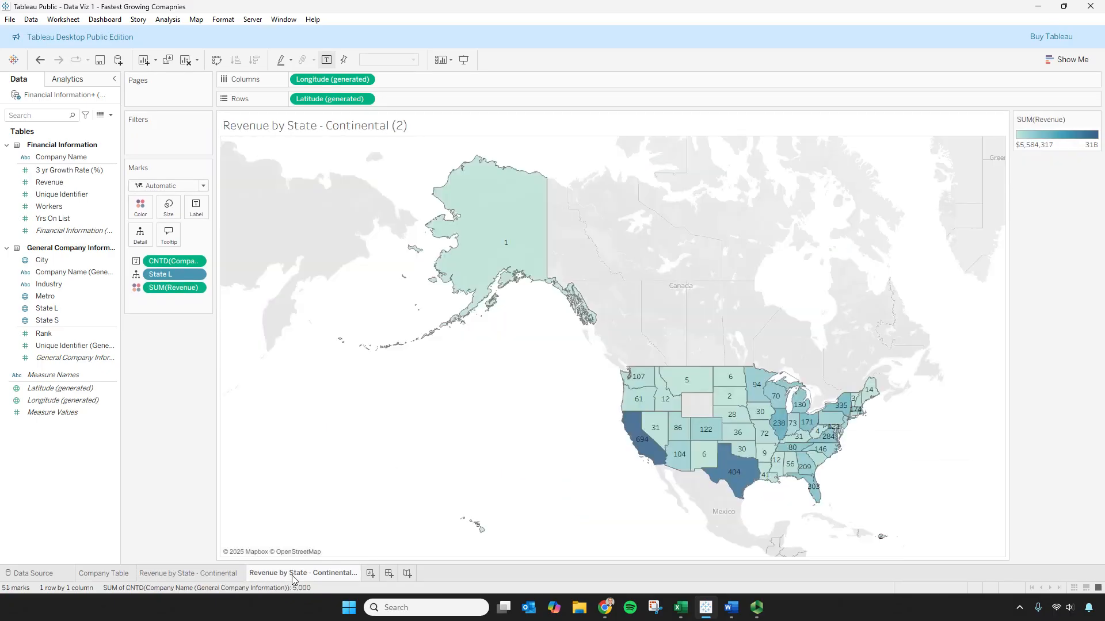
pyautogui.rightClick(292, 576)
pyautogui.click(333, 459)
# - Duplicate the Revenue by State - Continental worksheet and rename the copy Revenue by State - Alaska
pyautogui.rightClick(211, 579)
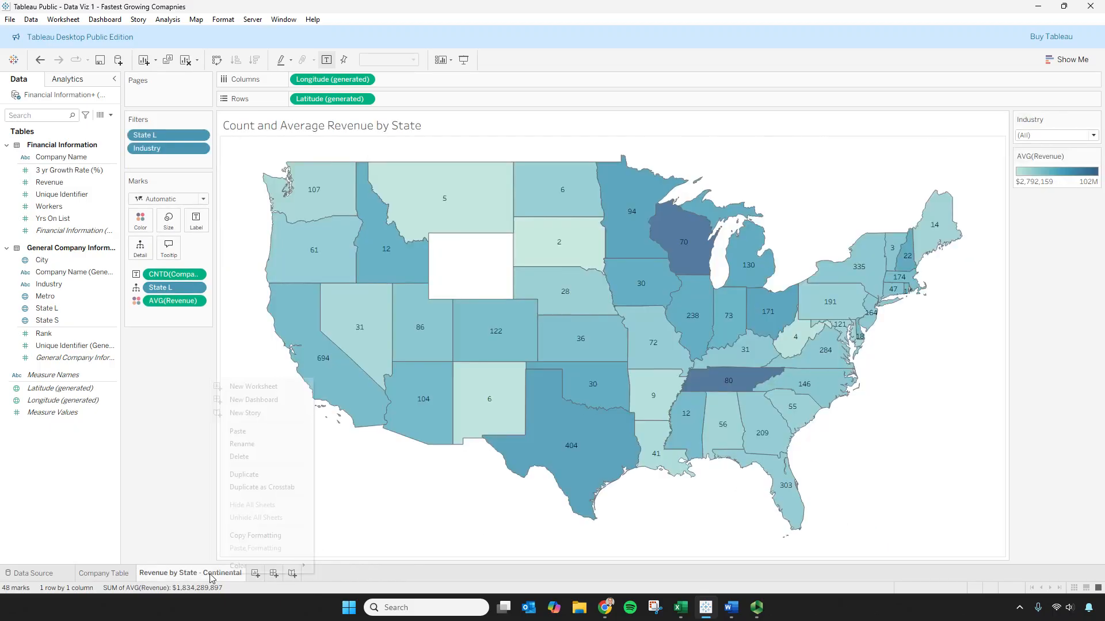
pyautogui.click(252, 475)
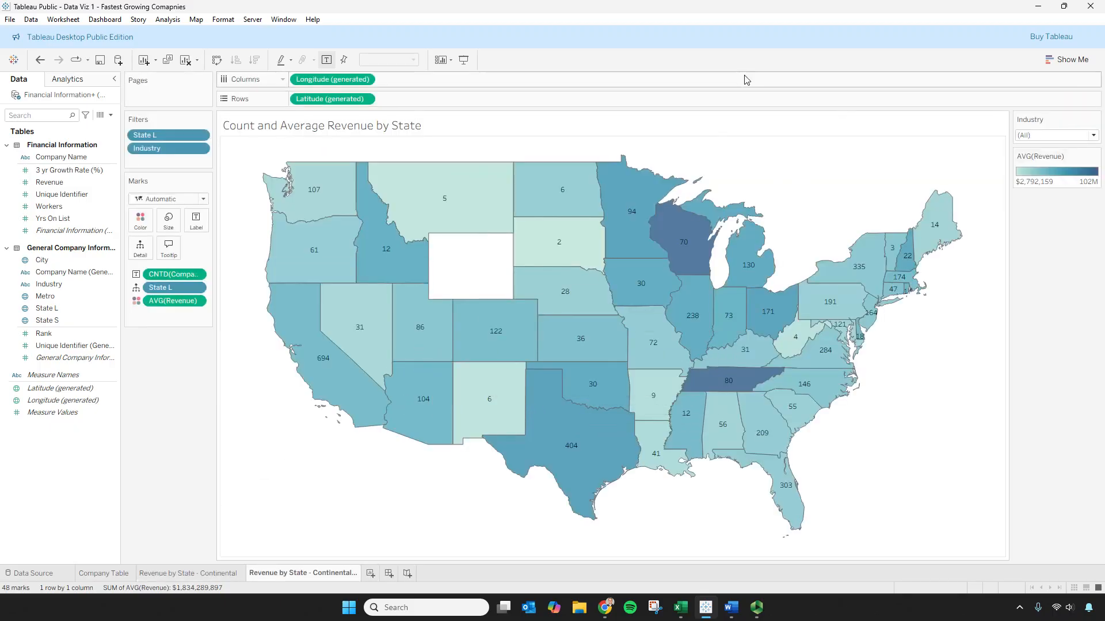
pyautogui.rightClick(325, 574)
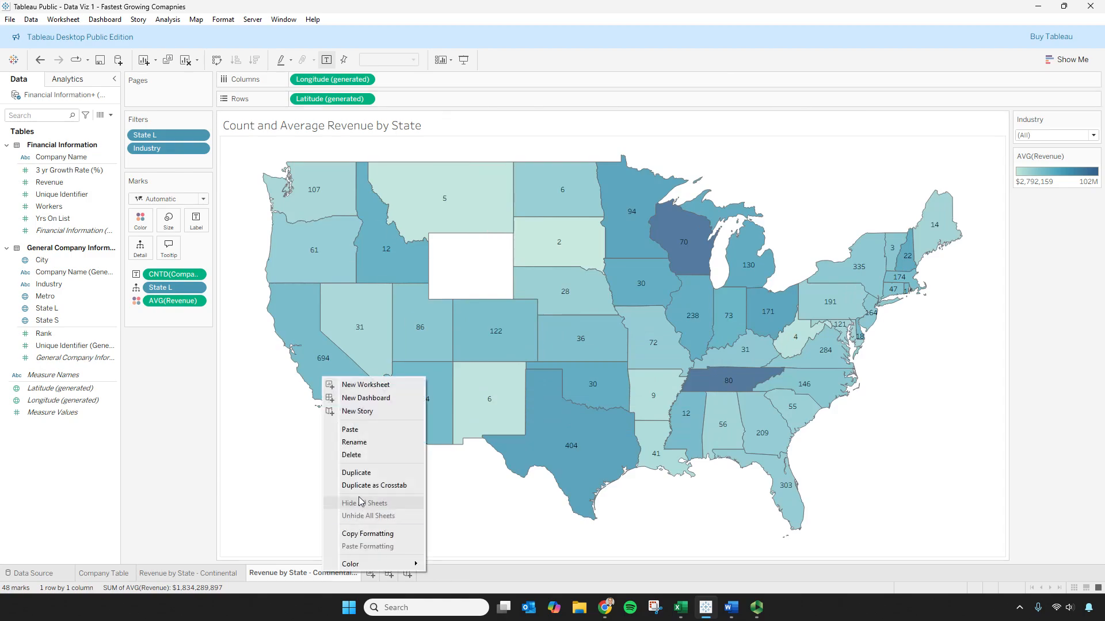
pyautogui.click(379, 452)
pyautogui.click(308, 573)
pyautogui.moveTo(353, 573); pyautogui.dragTo(310, 577)
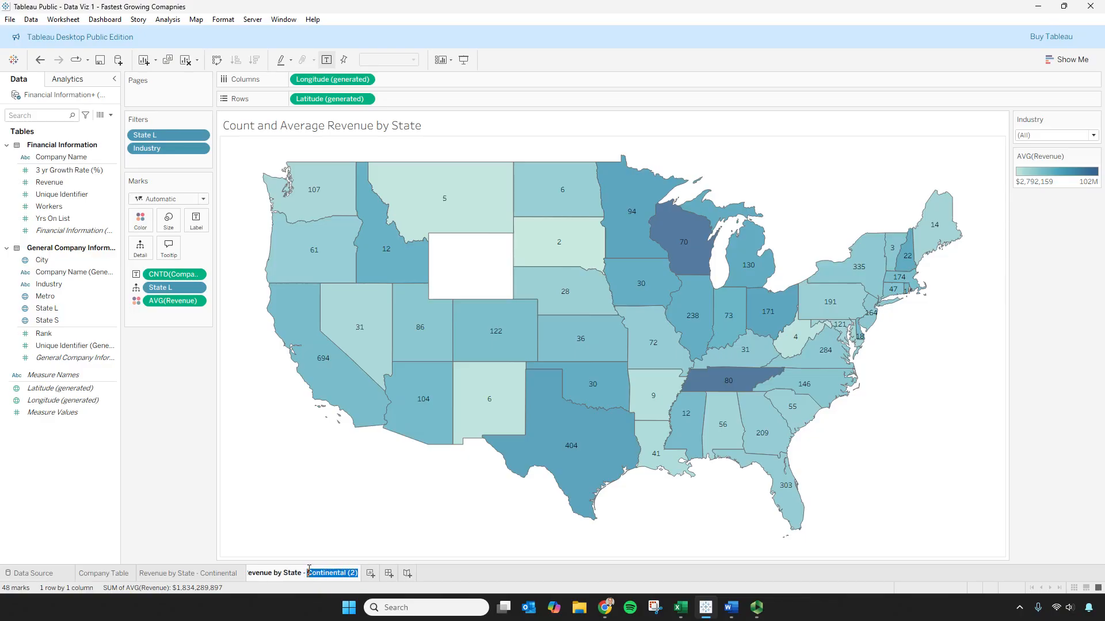
pyautogui.write('Alaska')
pyautogui.press('Return')
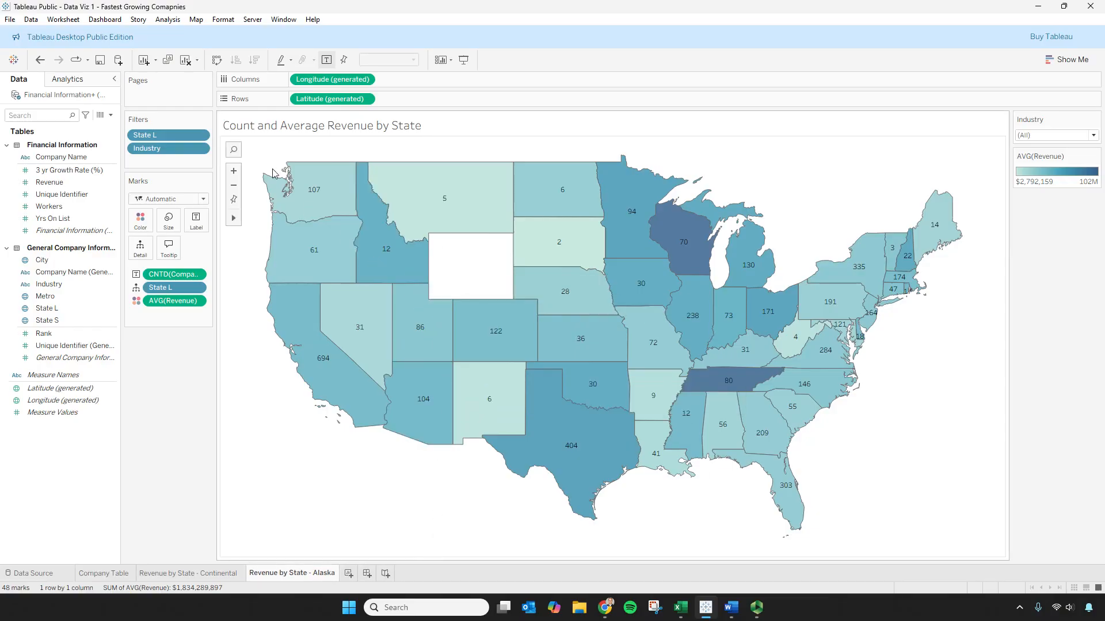
# - Edit the State L filter on the Revenue by State - Alaska worksheet to keep only Alaska
pyautogui.click(202, 137)
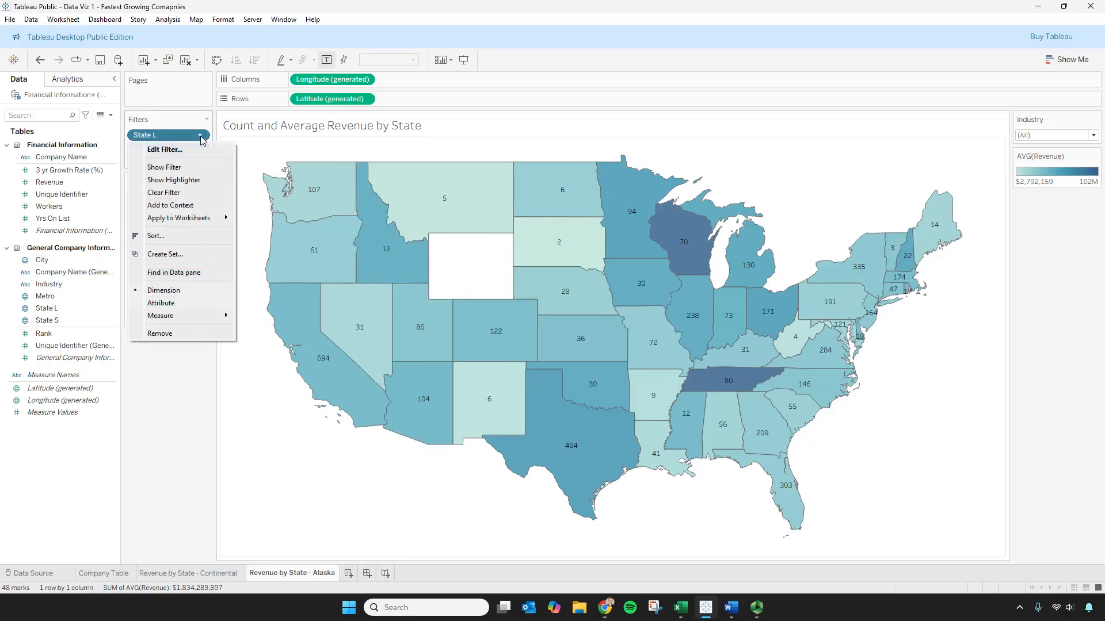
pyautogui.click(195, 150)
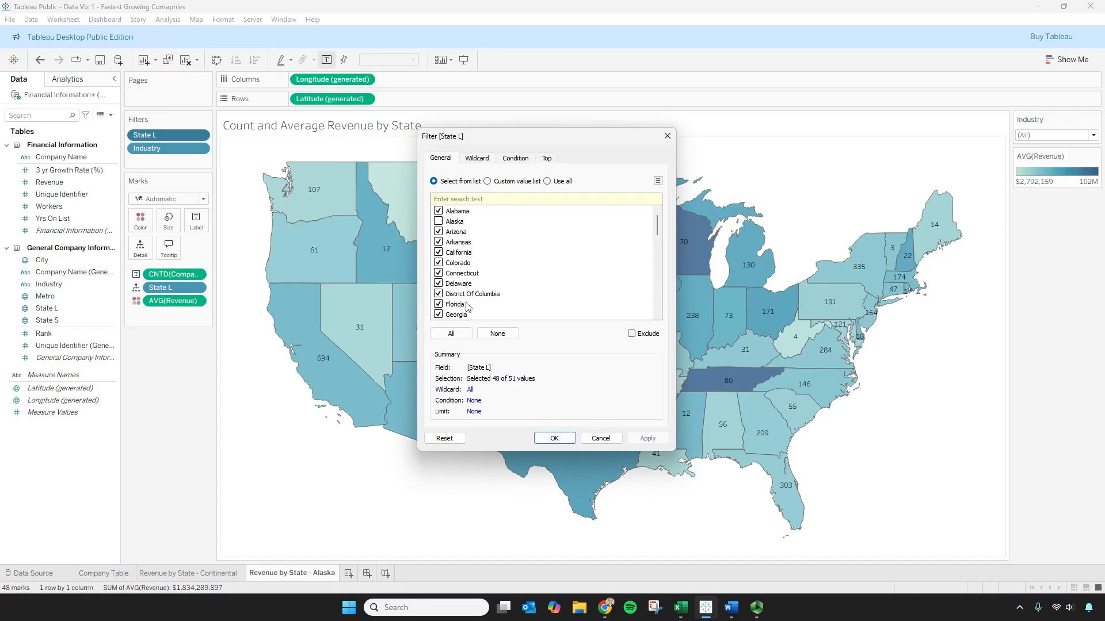
pyautogui.click(451, 334)
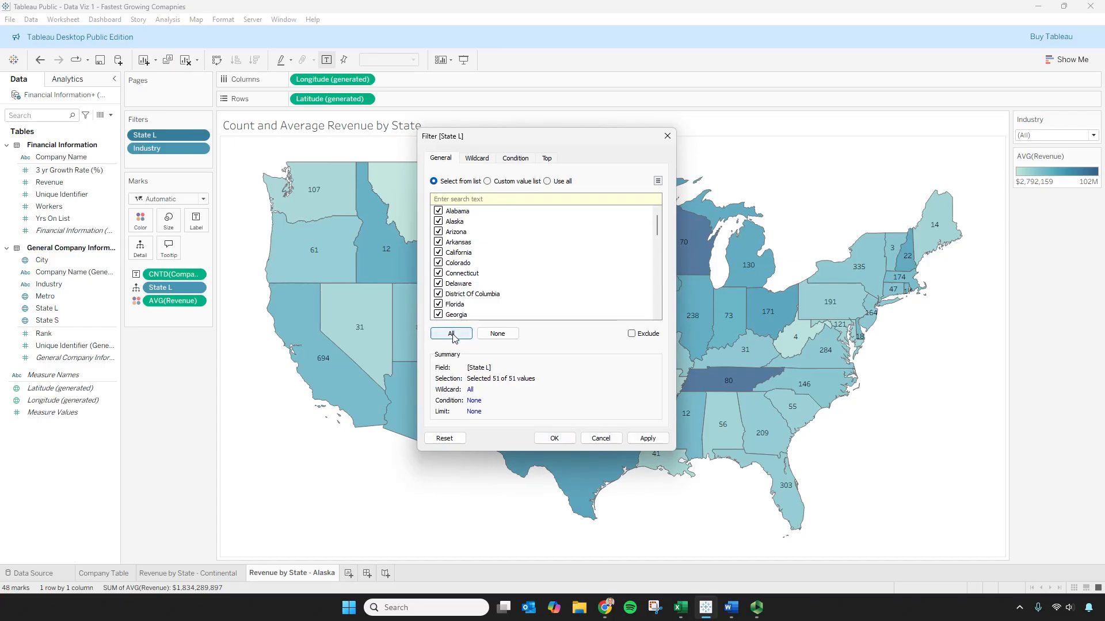
pyautogui.click(498, 334)
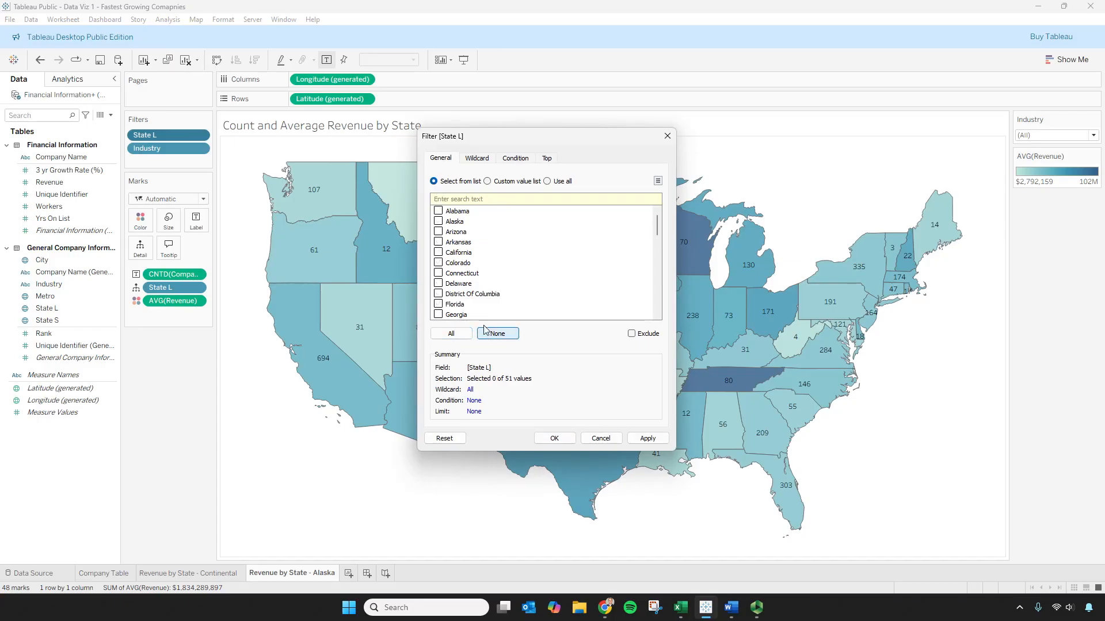
pyautogui.click(437, 221)
pyautogui.click(648, 442)
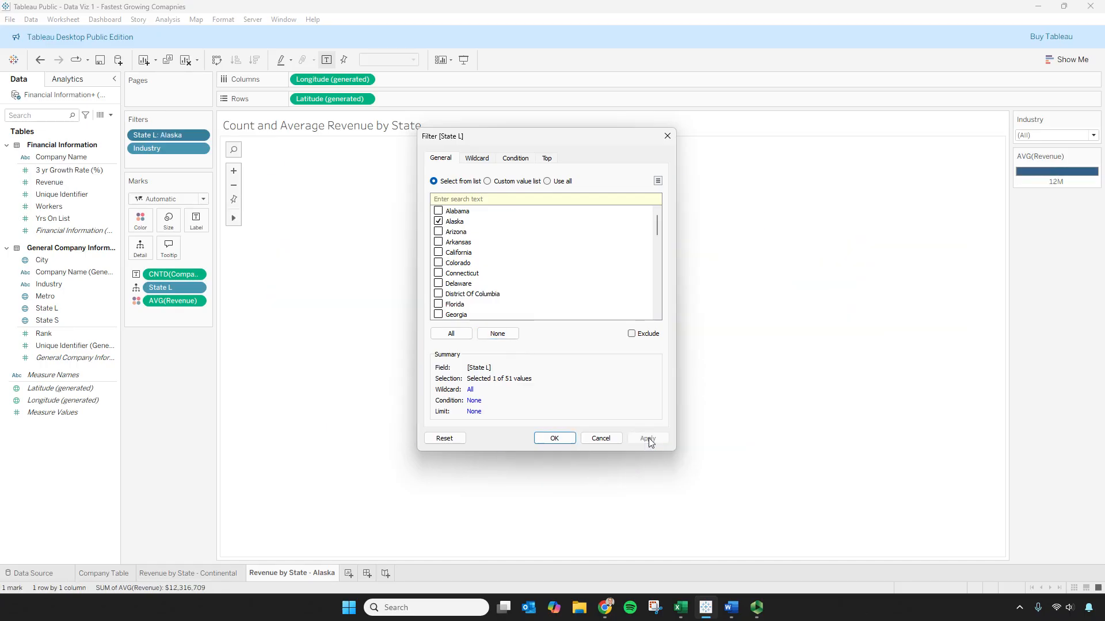
pyautogui.click(555, 439)
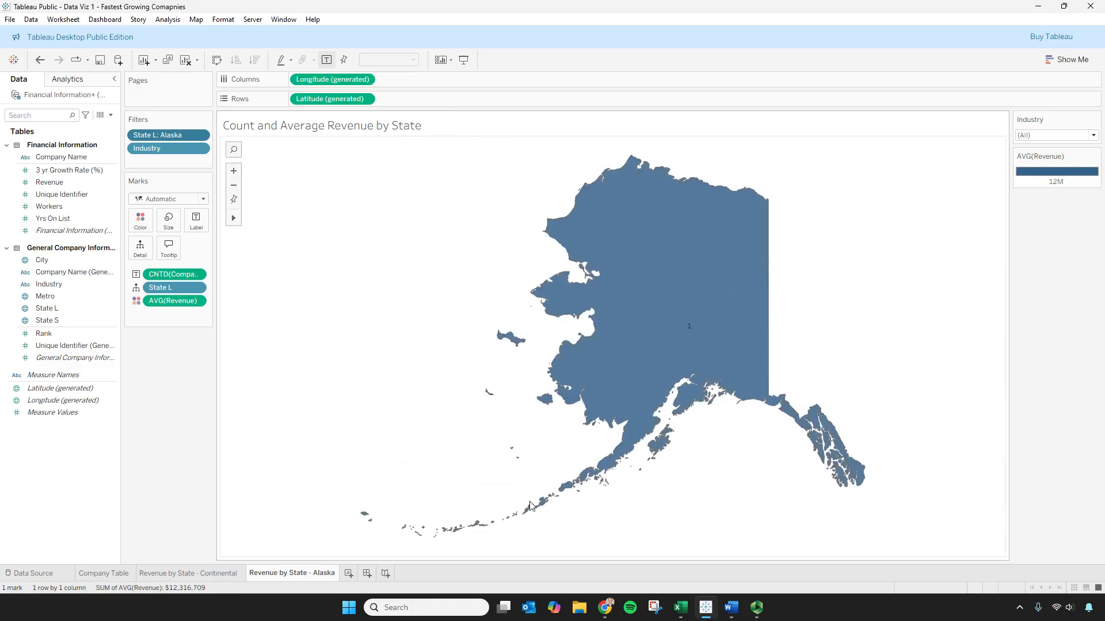
# - Duplicate the Revenue by State - Alaska worksheet and rename the copy Revenue by State - Hawaii
pyautogui.rightClick(319, 574)
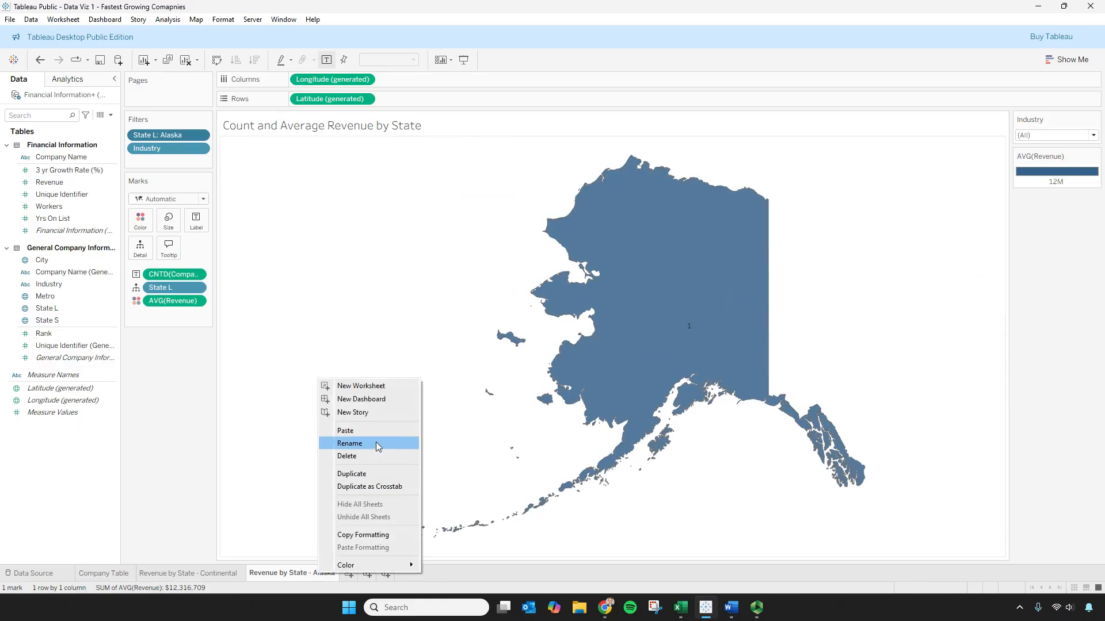
pyautogui.click(368, 476)
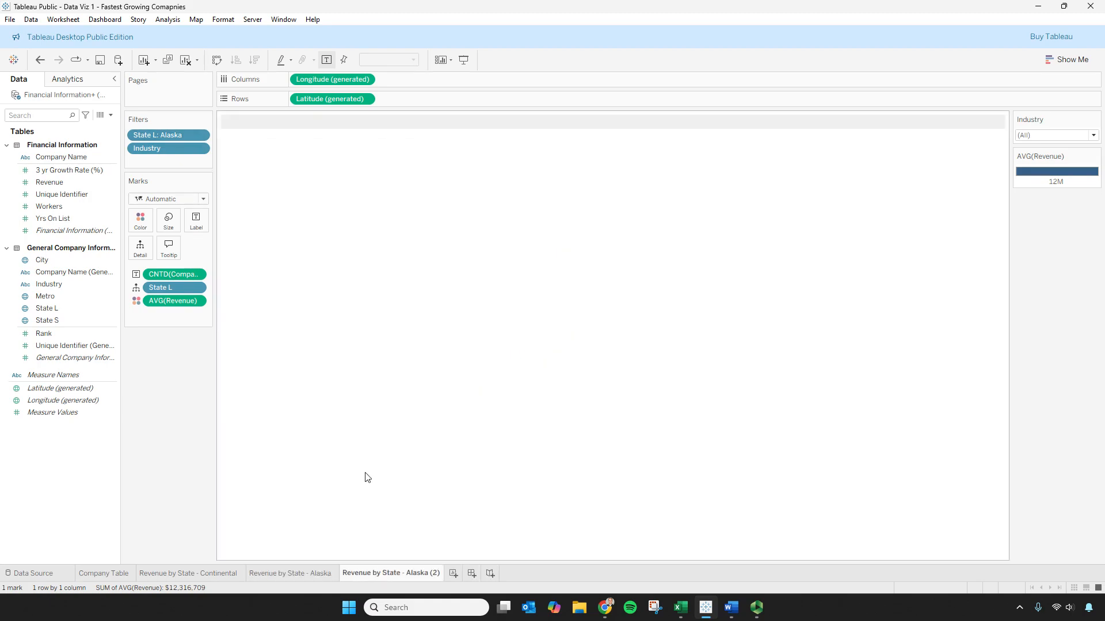
pyautogui.rightClick(409, 573)
pyautogui.click(446, 441)
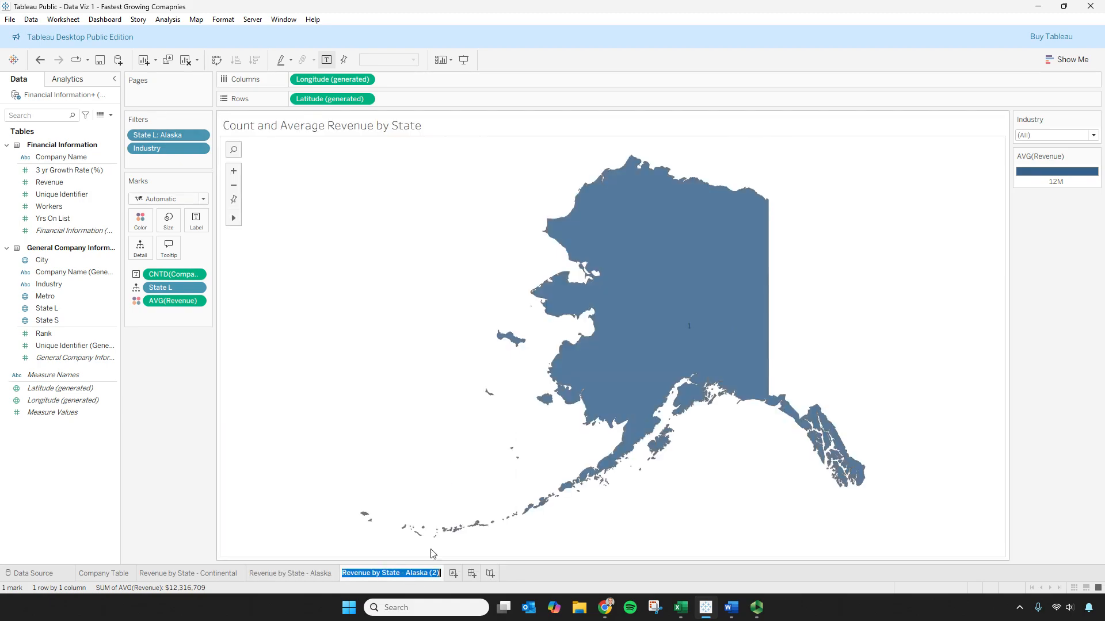
pyautogui.click(406, 573)
pyautogui.moveTo(407, 573); pyautogui.dragTo(439, 573)
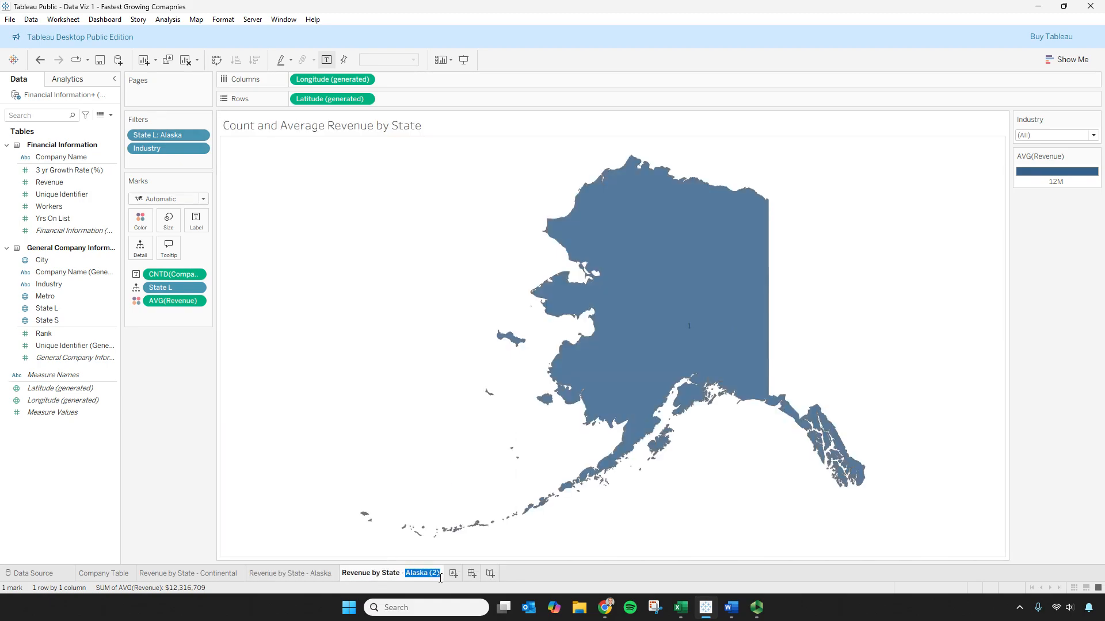
pyautogui.write('Hawaii')
pyautogui.press('Return')
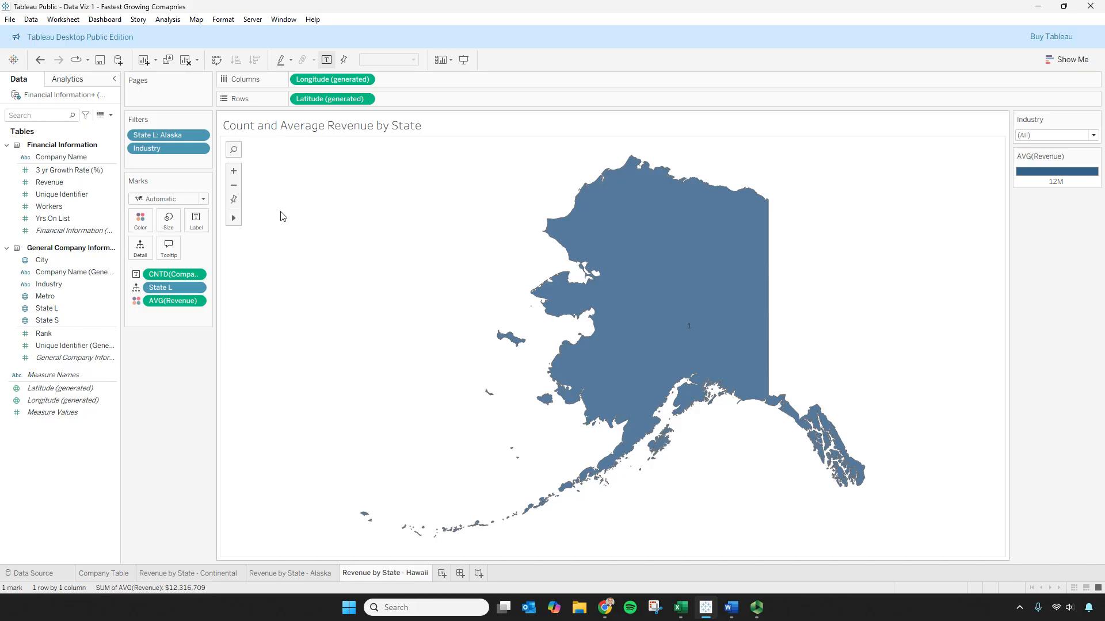
# - Change the State L filter on the Hawaii worksheet to keep only Hawaii instead of Alaska
pyautogui.click(200, 138)
pyautogui.click(180, 150)
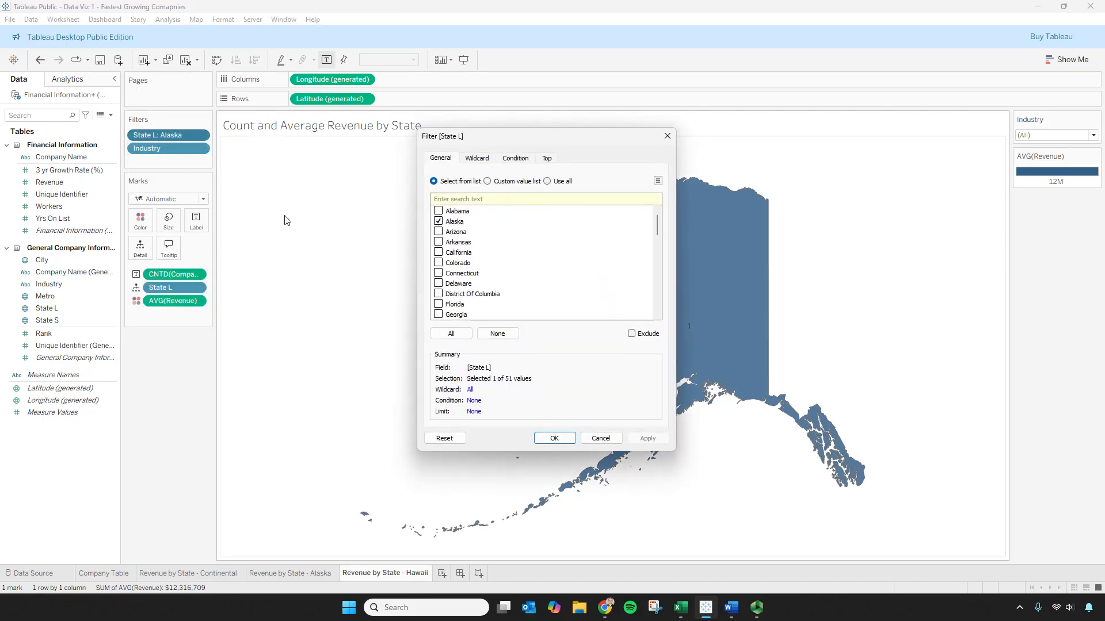
pyautogui.click(438, 222)
pyautogui.scroll(-5, 444, 294)
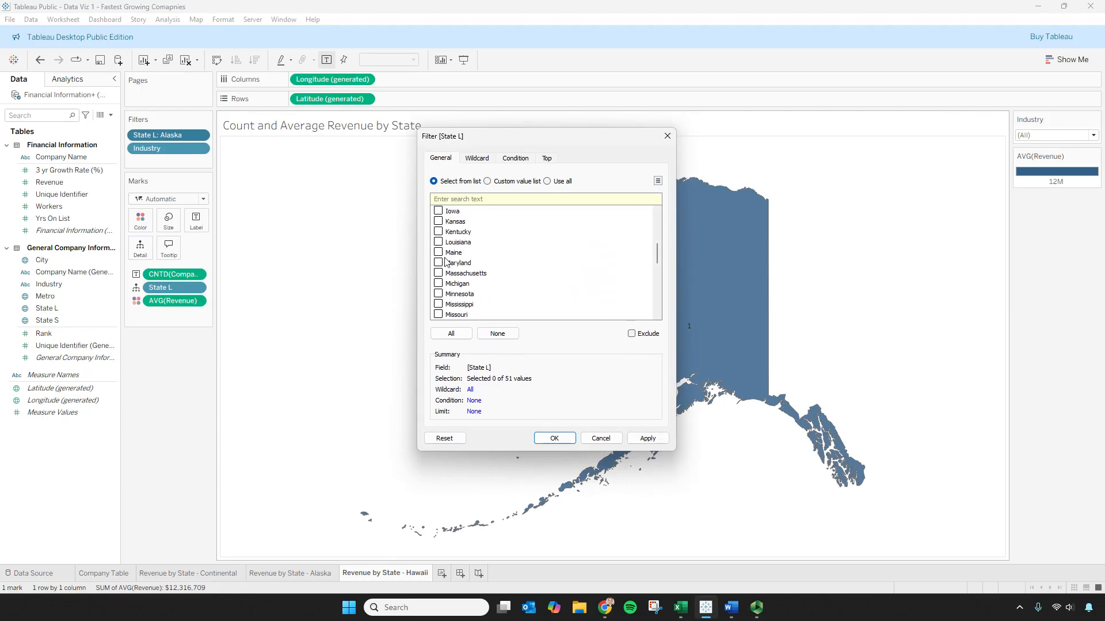
pyautogui.scroll(2, 438, 279)
pyautogui.click(438, 221)
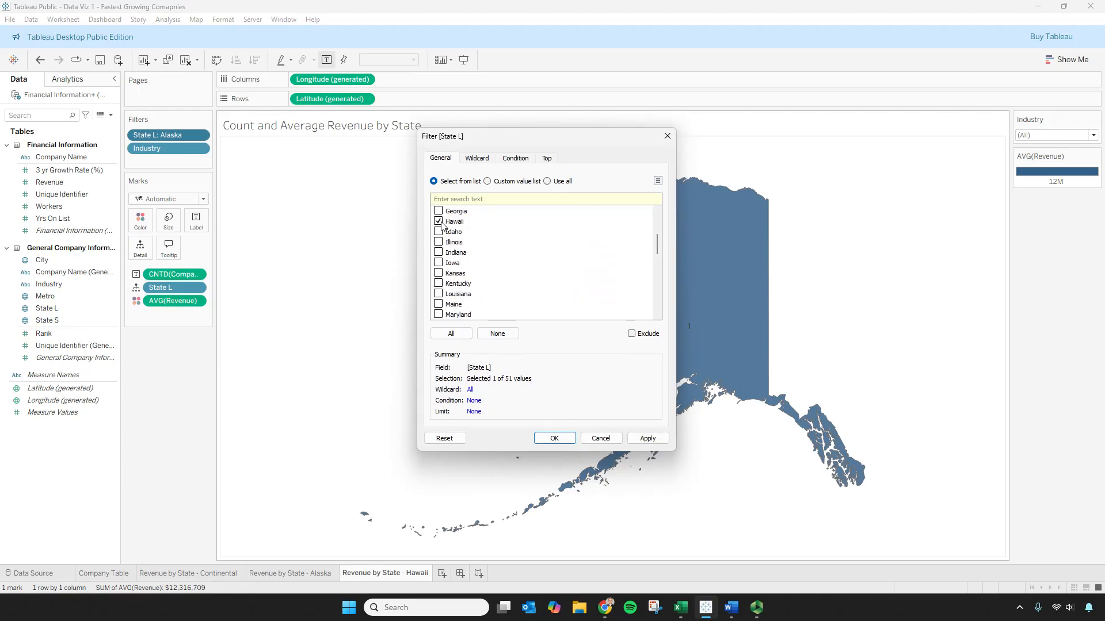
pyautogui.click(647, 439)
pyautogui.click(554, 439)
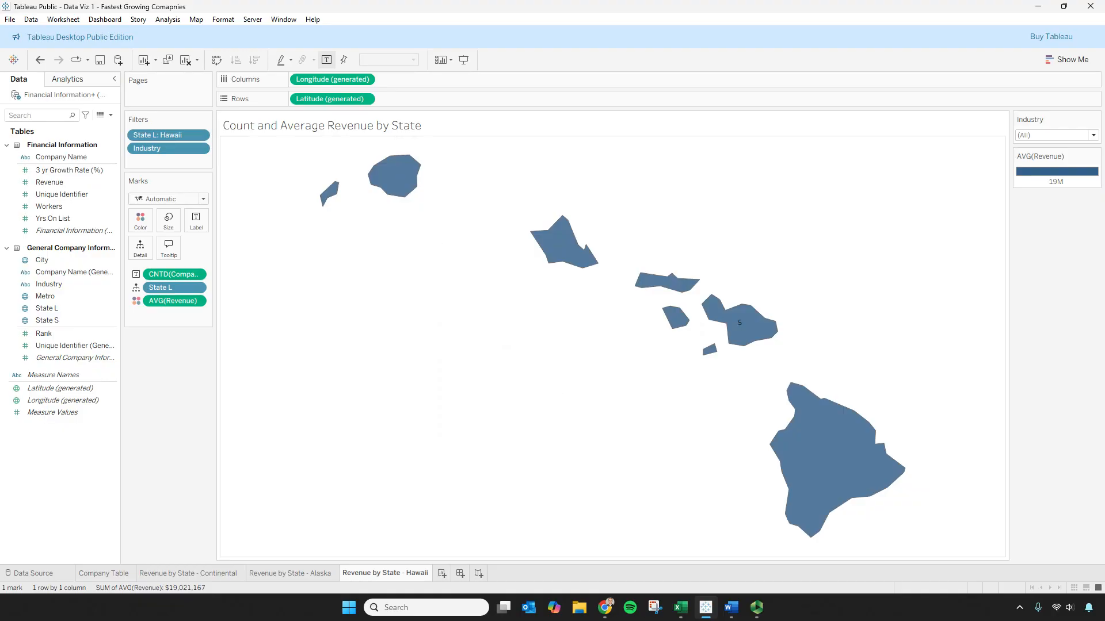
pyautogui.hotkey('alt', 'Tab')
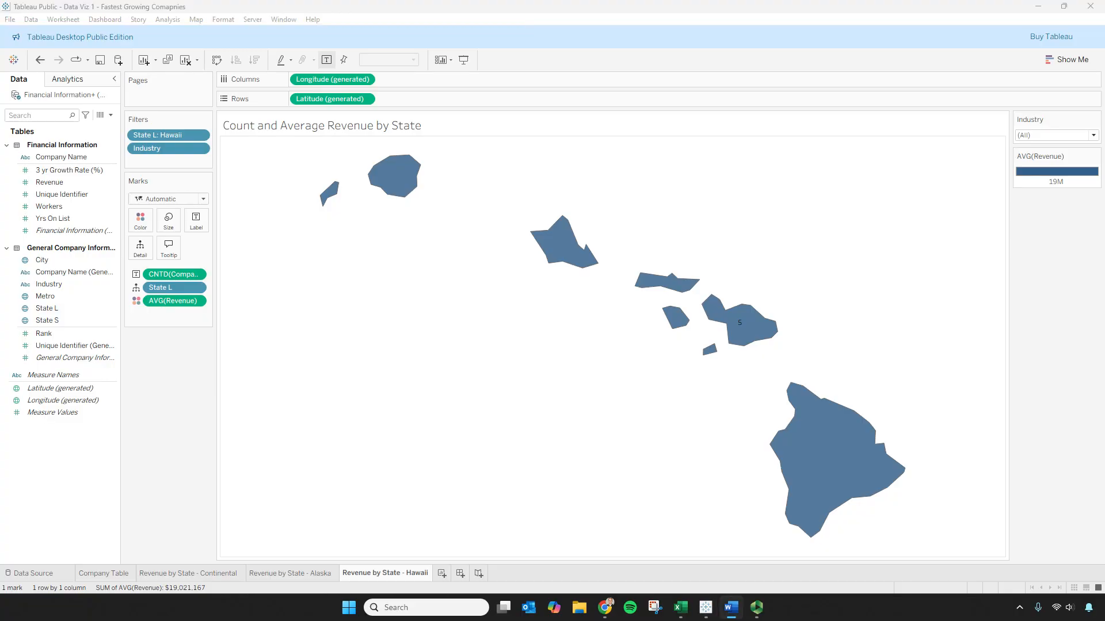
pyautogui.click(233, 573)
pyautogui.click(394, 576)
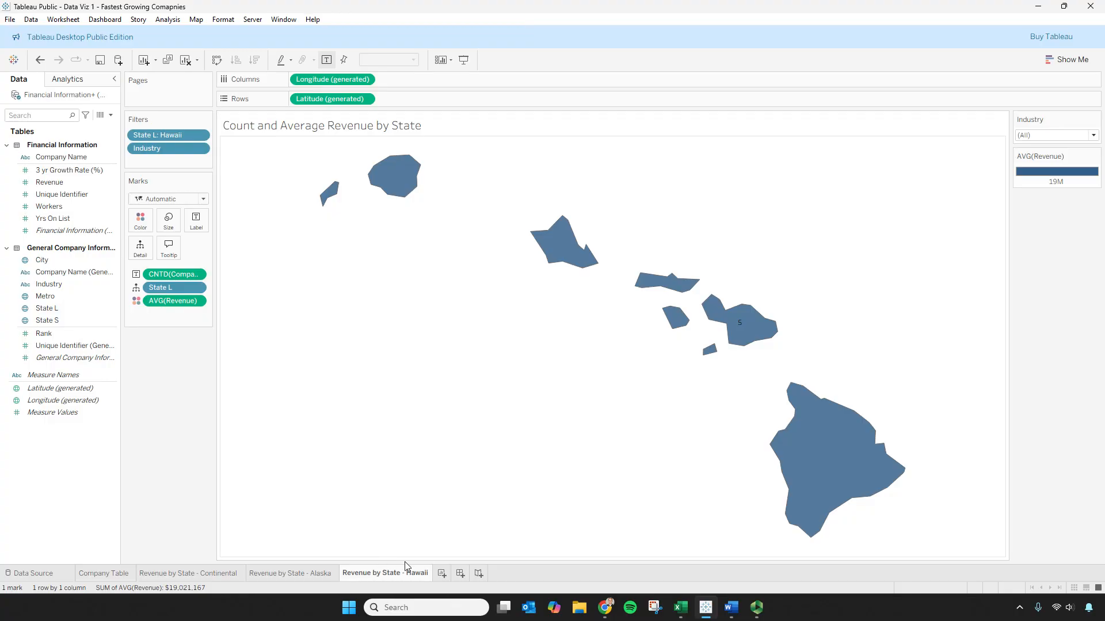
# - Create a new worksheet and chart Revenue aggregated as an average in the rows by City in the columns
pyautogui.click(441, 574)
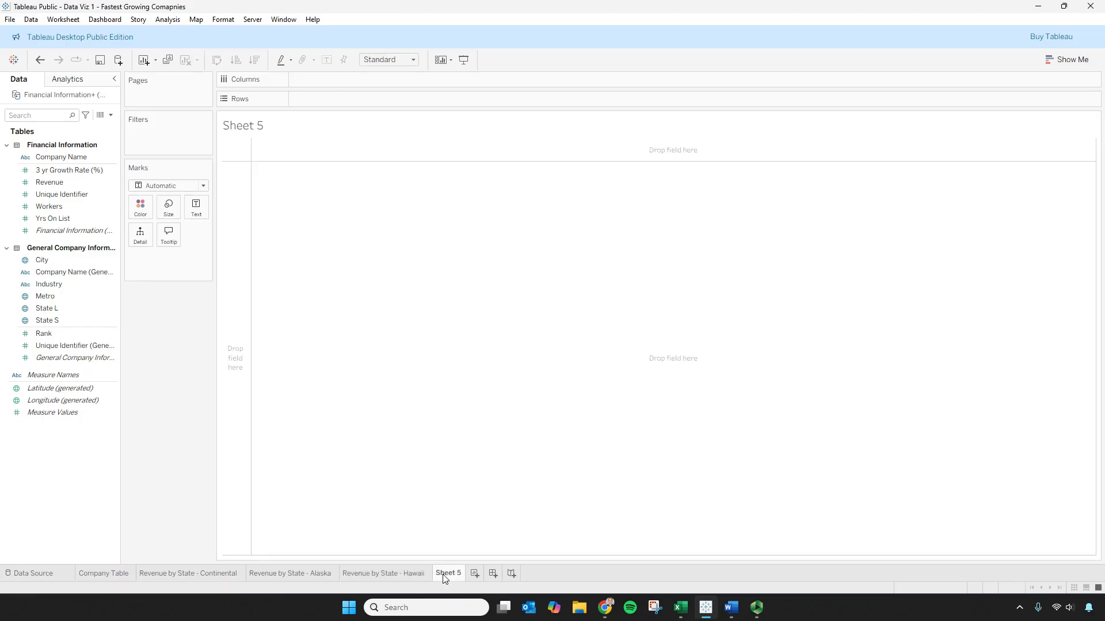
pyautogui.doubleClick(49, 182)
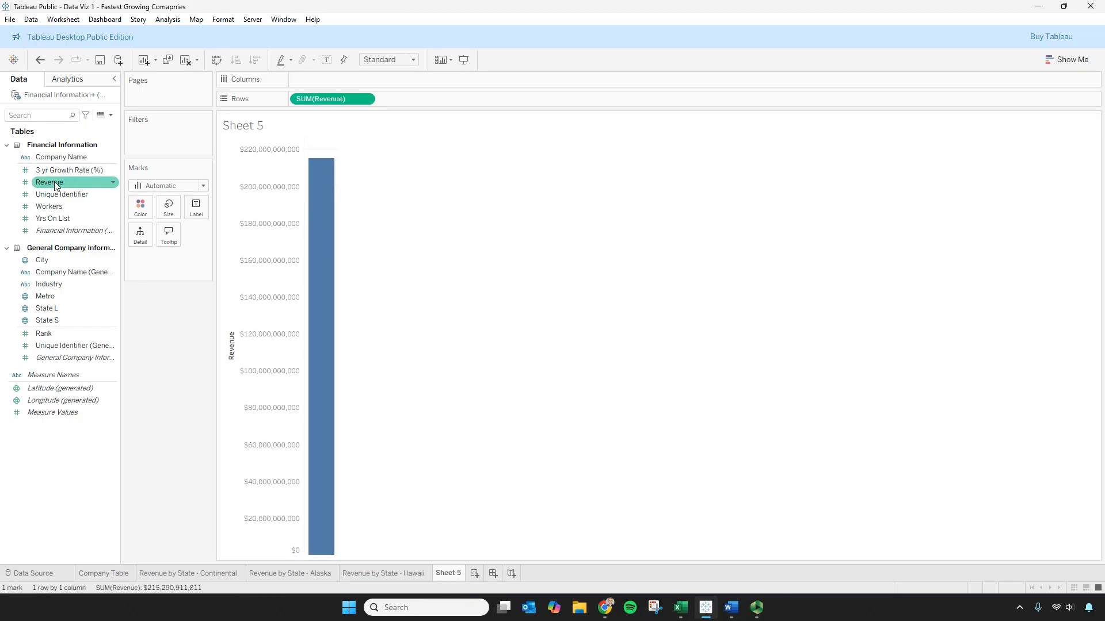
pyautogui.click(371, 103)
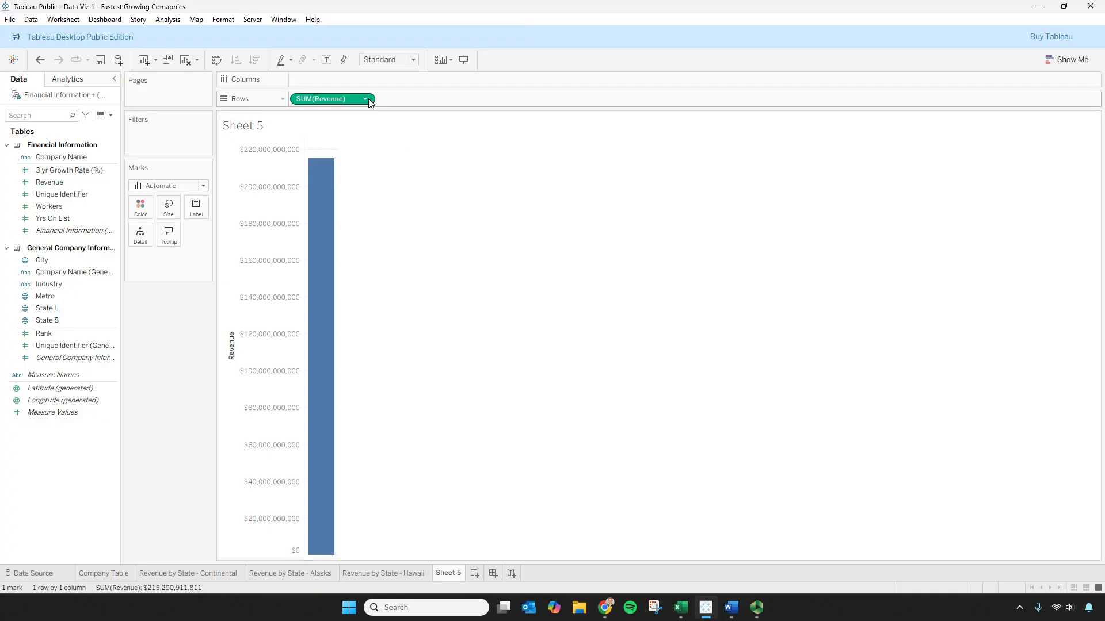
pyautogui.click(367, 100)
pyautogui.moveTo(341, 248)
pyautogui.click(433, 260)
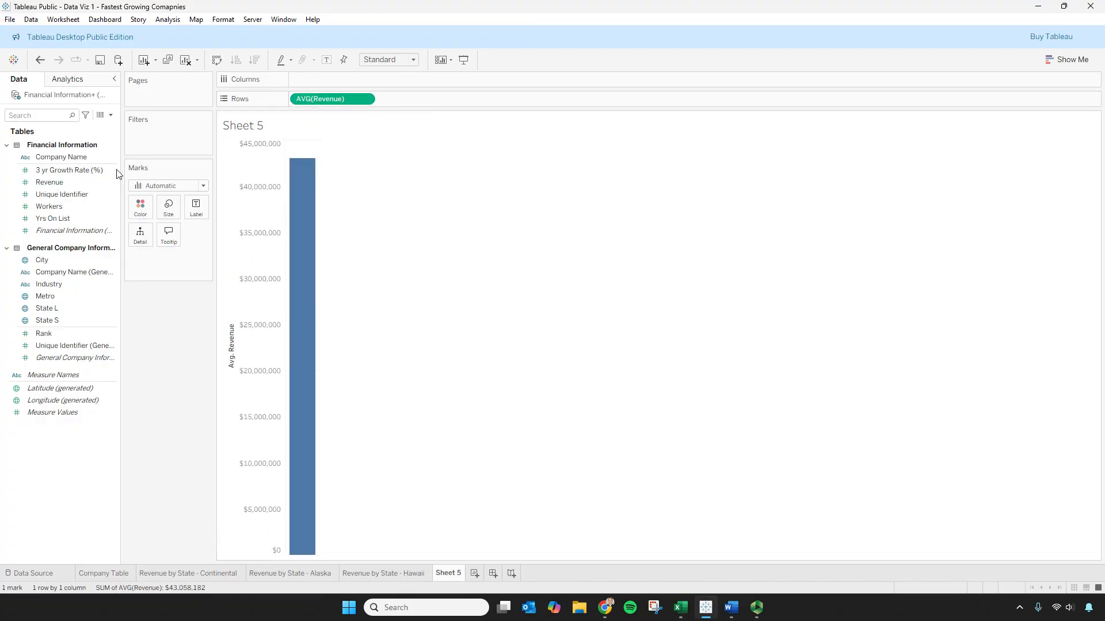
pyautogui.doubleClick(60, 259)
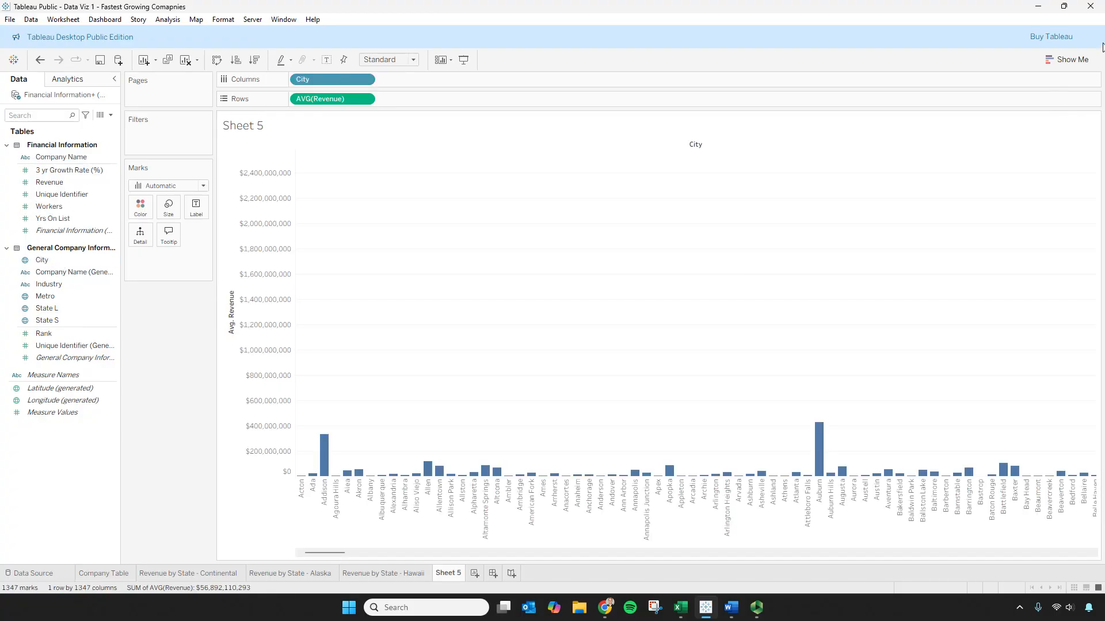
# - Try showing average revenue by City as a symbol map, and undo the chart type change
pyautogui.click(1068, 59)
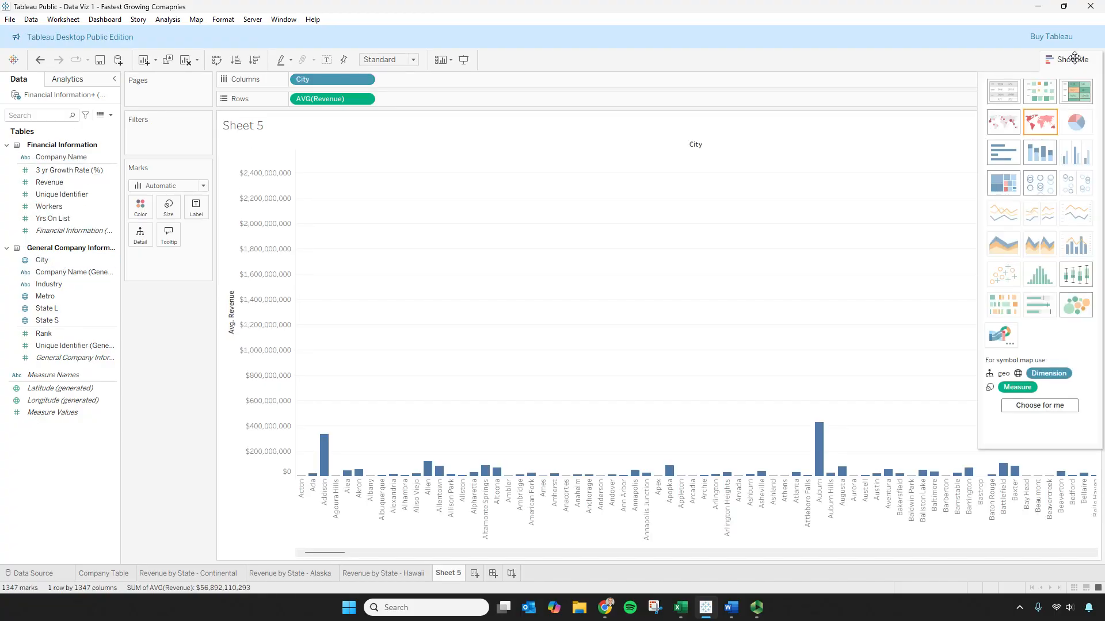
pyautogui.click(1009, 122)
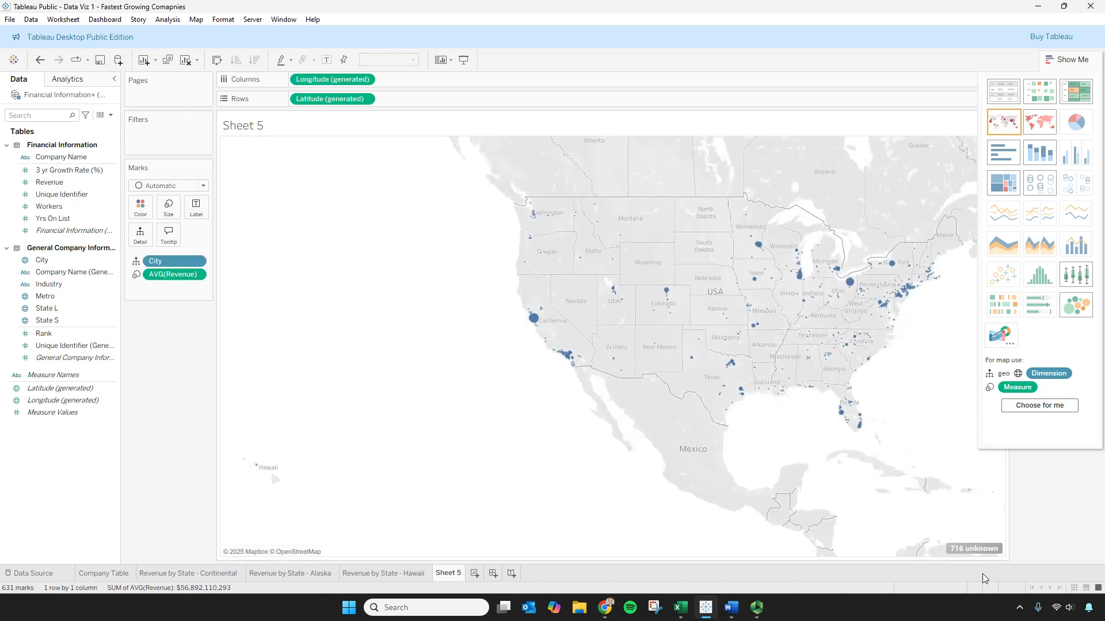
pyautogui.click(1072, 64)
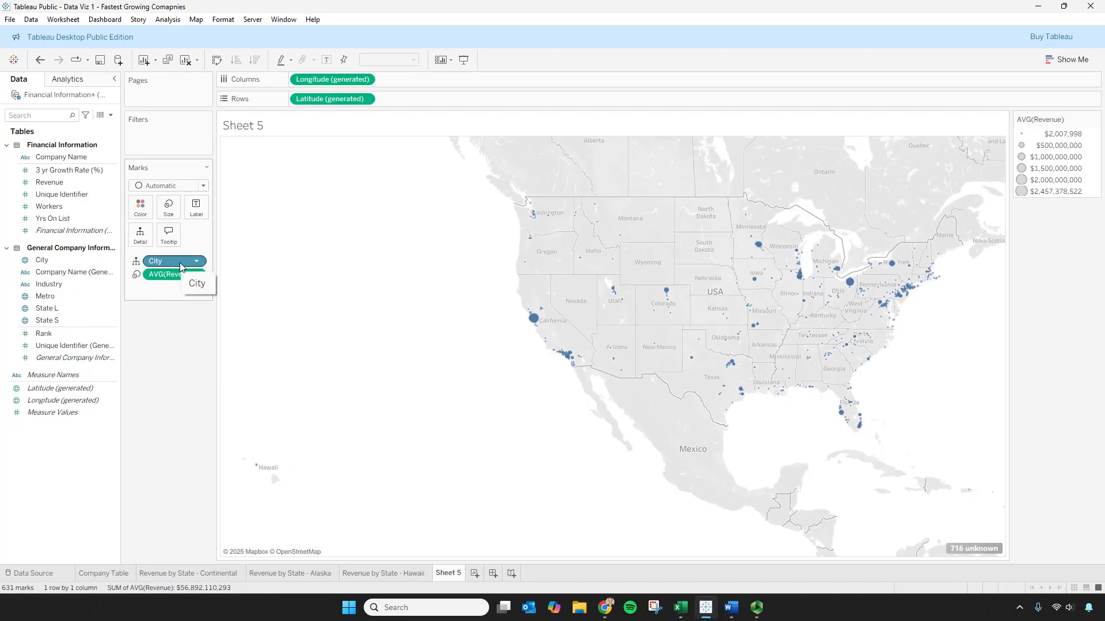
pyautogui.hotkey('ctrl', 'z')
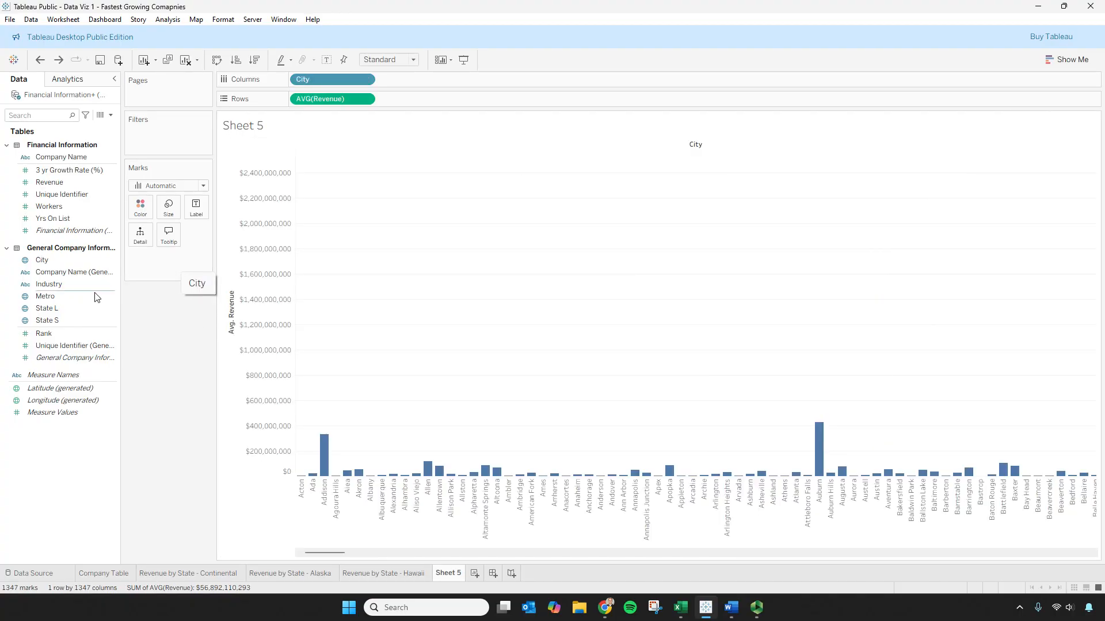
# - Add State L ahead of City in the columns and convert the chart to a symbol map
pyautogui.moveTo(46, 296); pyautogui.dragTo(291, 81)
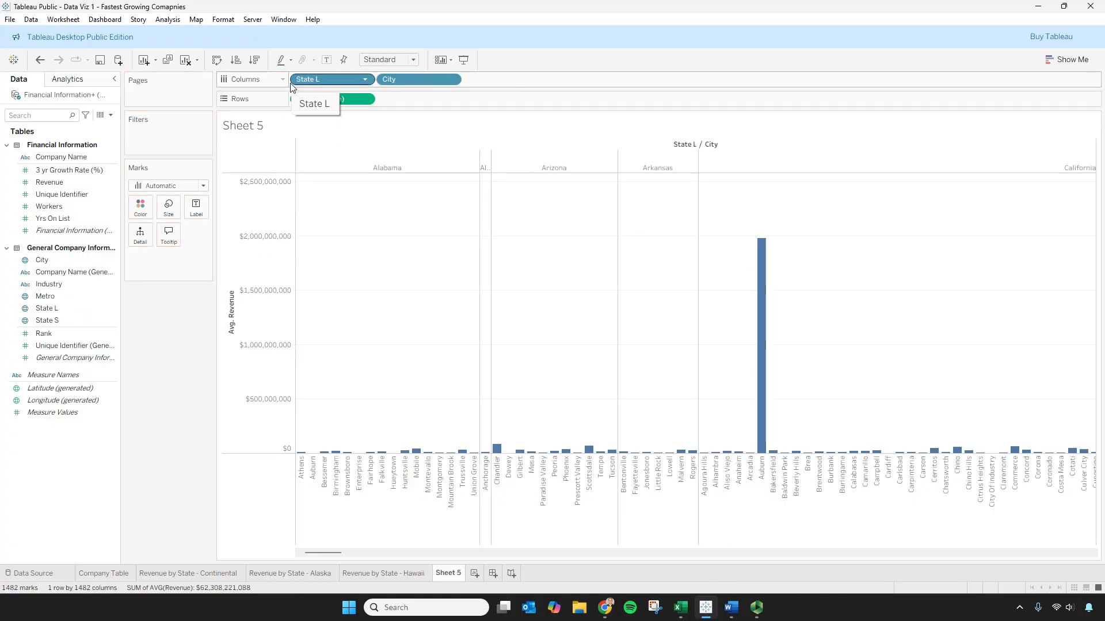
pyautogui.click(1066, 60)
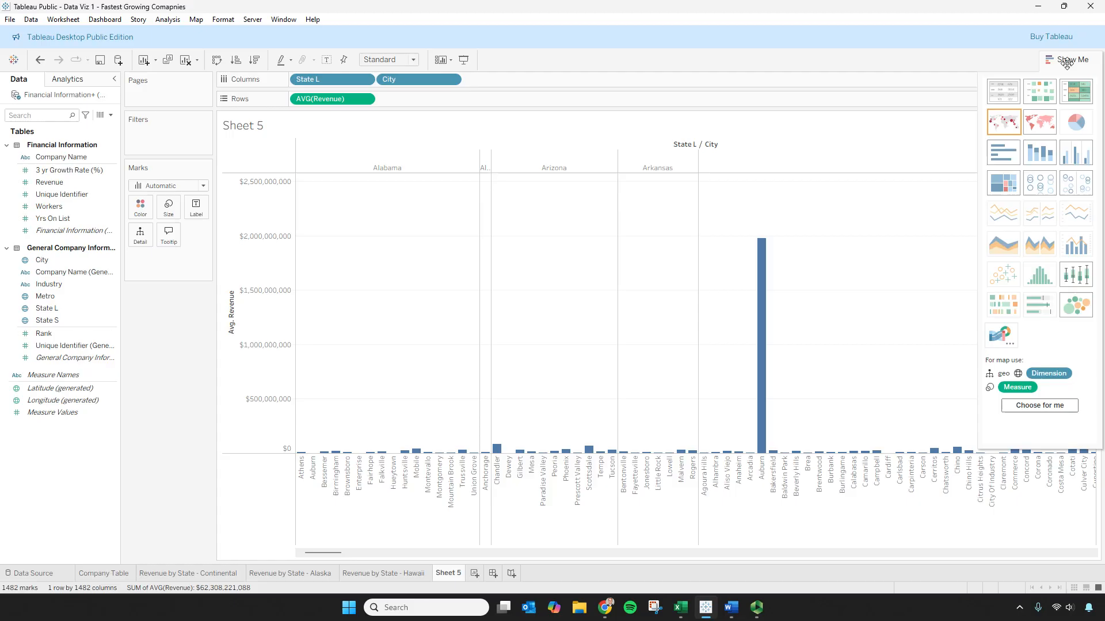
pyautogui.click(1010, 125)
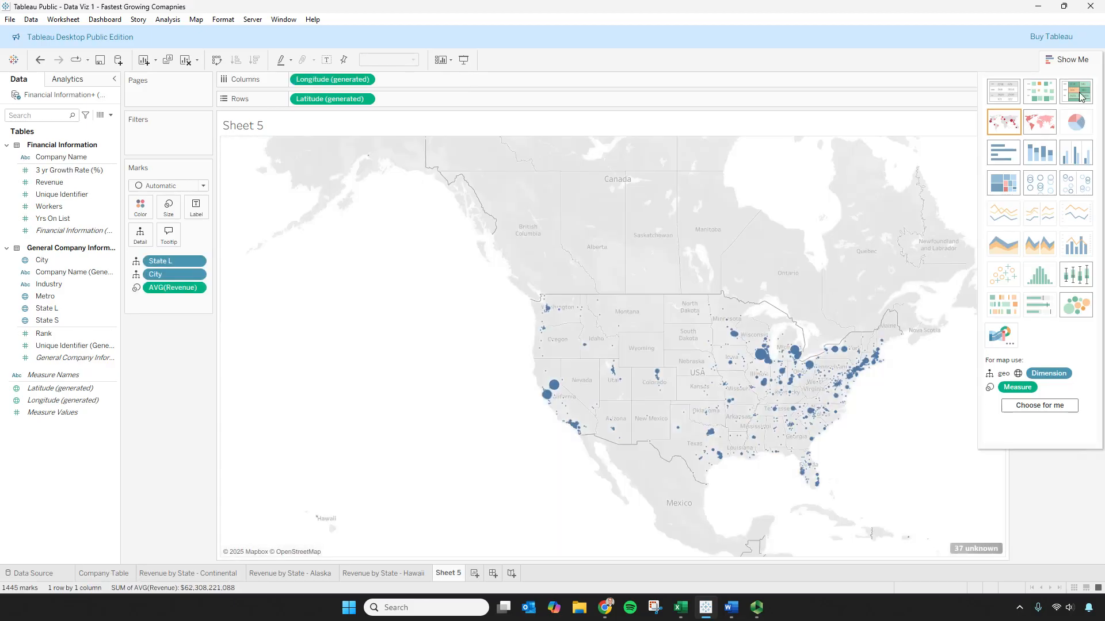
pyautogui.click(1072, 61)
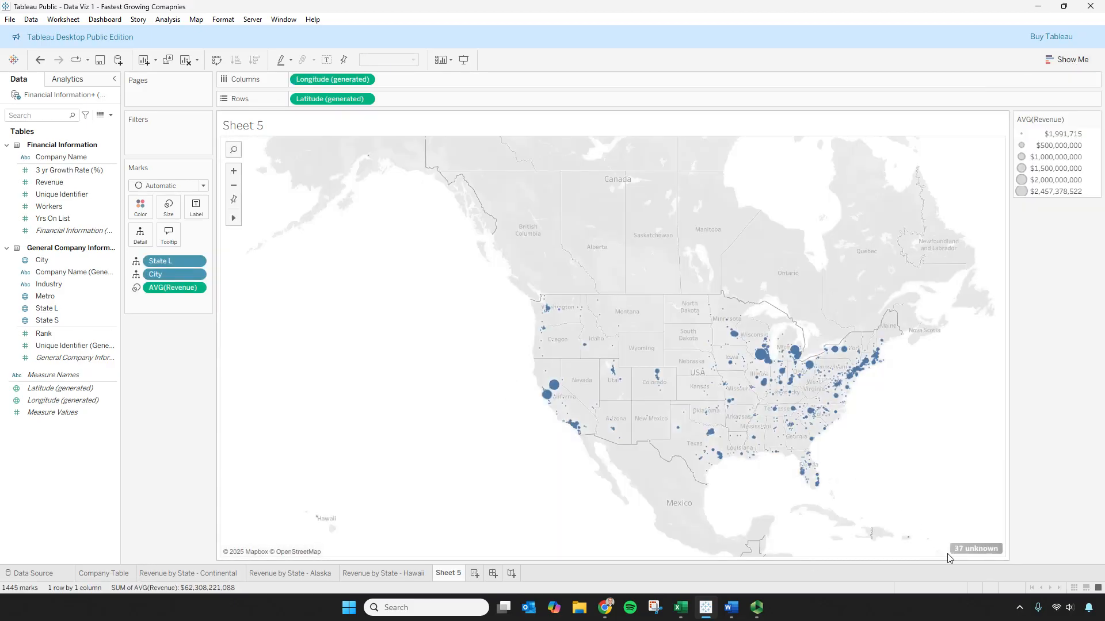
# - Open location editing for the map's unknown values and review the cities without a matching location
pyautogui.click(977, 549)
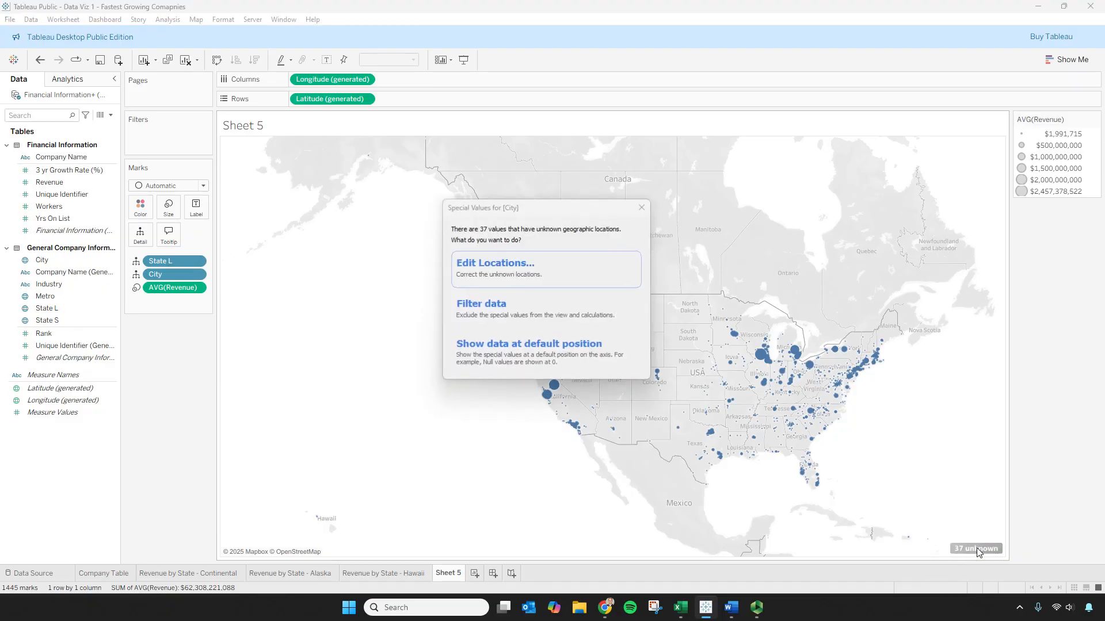
pyautogui.click(532, 274)
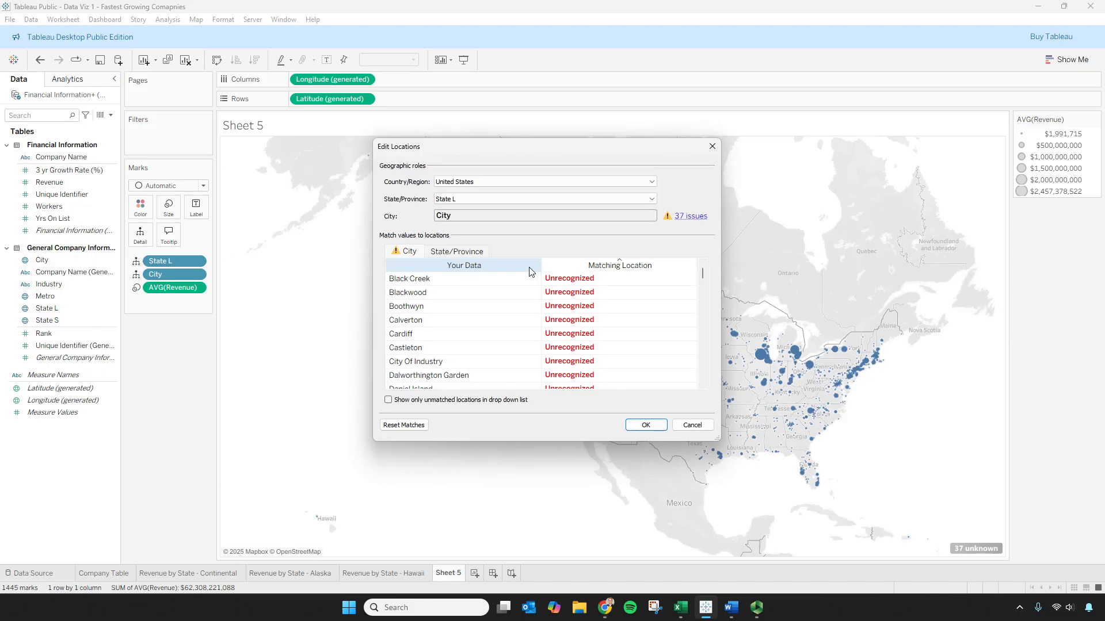
pyautogui.click(433, 252)
pyautogui.click(409, 253)
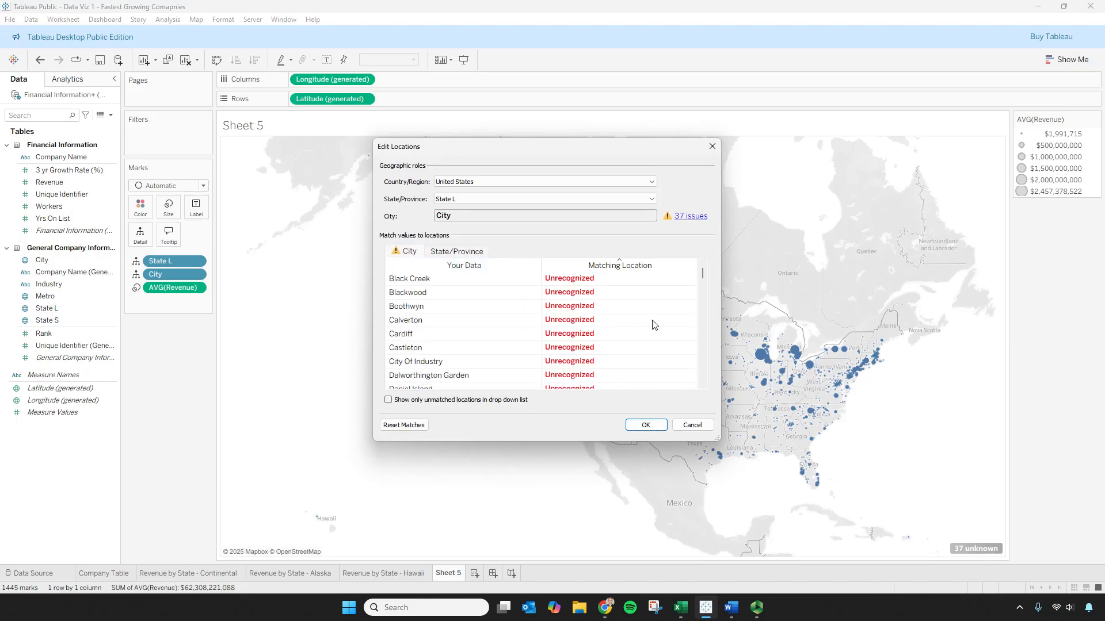
pyautogui.scroll(-6, 702, 275)
pyautogui.scroll(8, 702, 275)
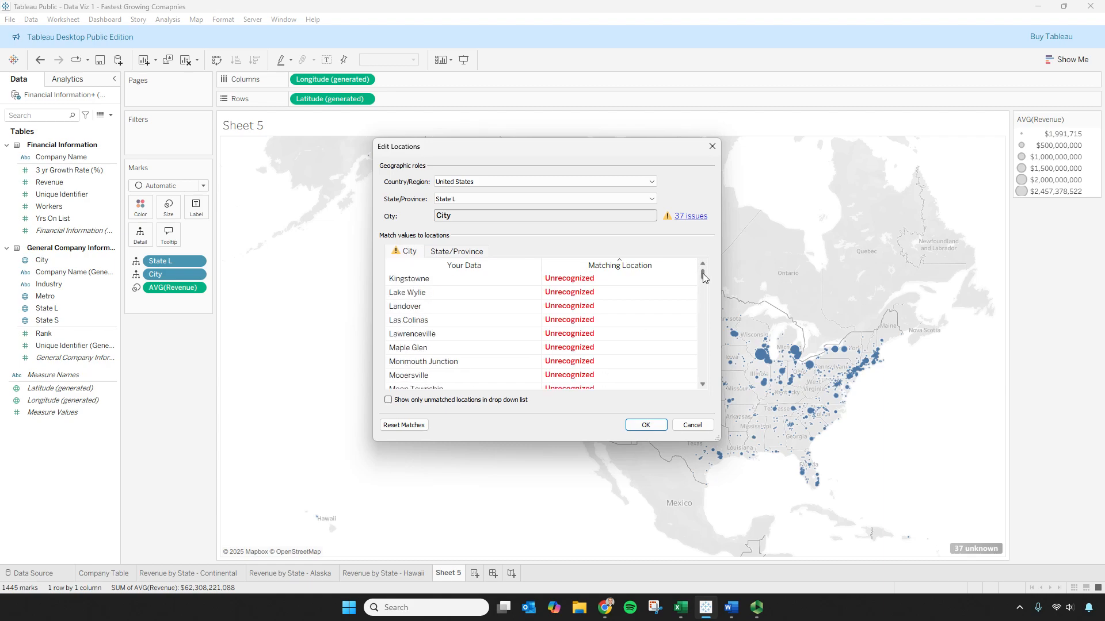
pyautogui.click(703, 385)
pyautogui.click(703, 385)
pyautogui.click(703, 385)
pyautogui.click(703, 385)
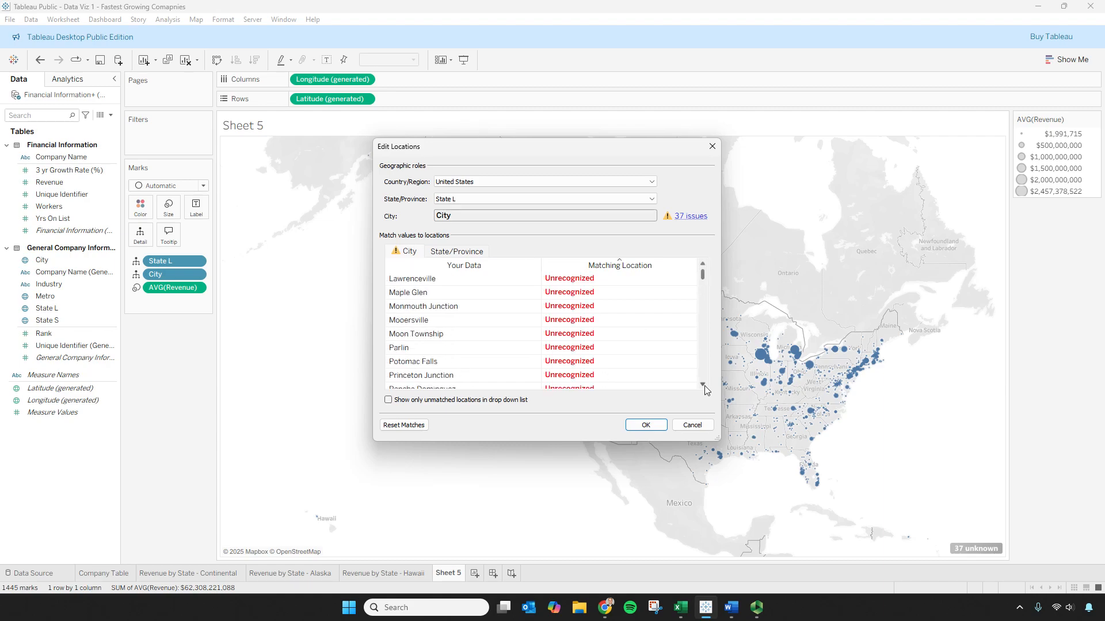
# - Review the unrecognized cities in the location matches and leave the matches unchanged
pyautogui.click(703, 385)
pyautogui.click(703, 385)
pyautogui.click(704, 385)
pyautogui.click(704, 385)
pyautogui.click(703, 385)
pyautogui.click(704, 385)
pyautogui.click(703, 385)
pyautogui.click(703, 385)
pyautogui.click(703, 385)
pyautogui.click(704, 385)
pyautogui.click(703, 385)
pyautogui.click(703, 385)
pyautogui.click(703, 385)
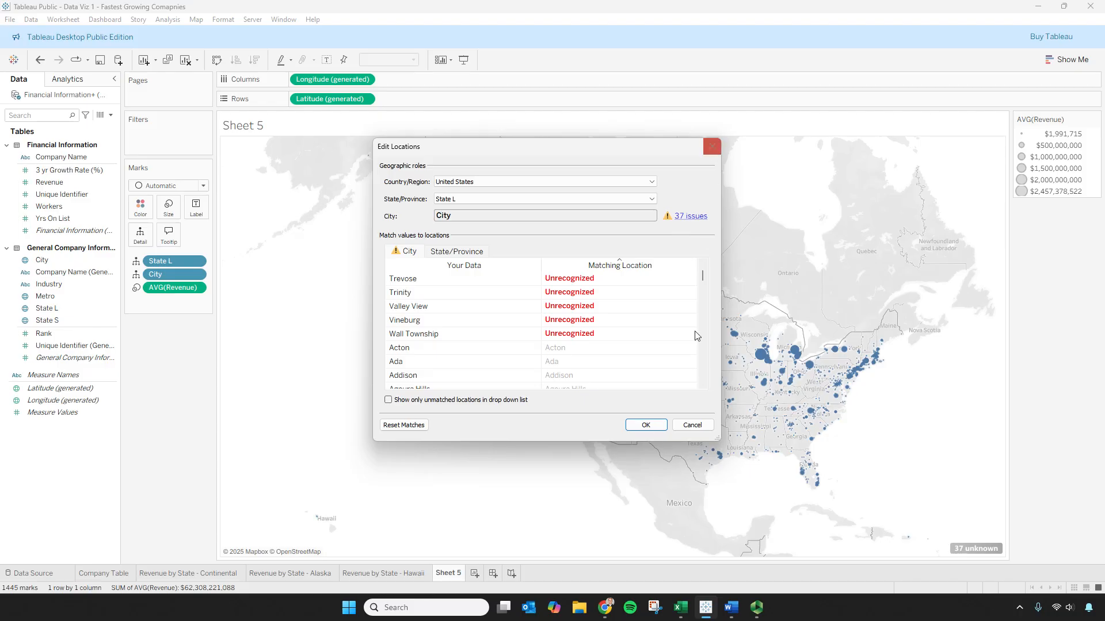
pyautogui.click(692, 425)
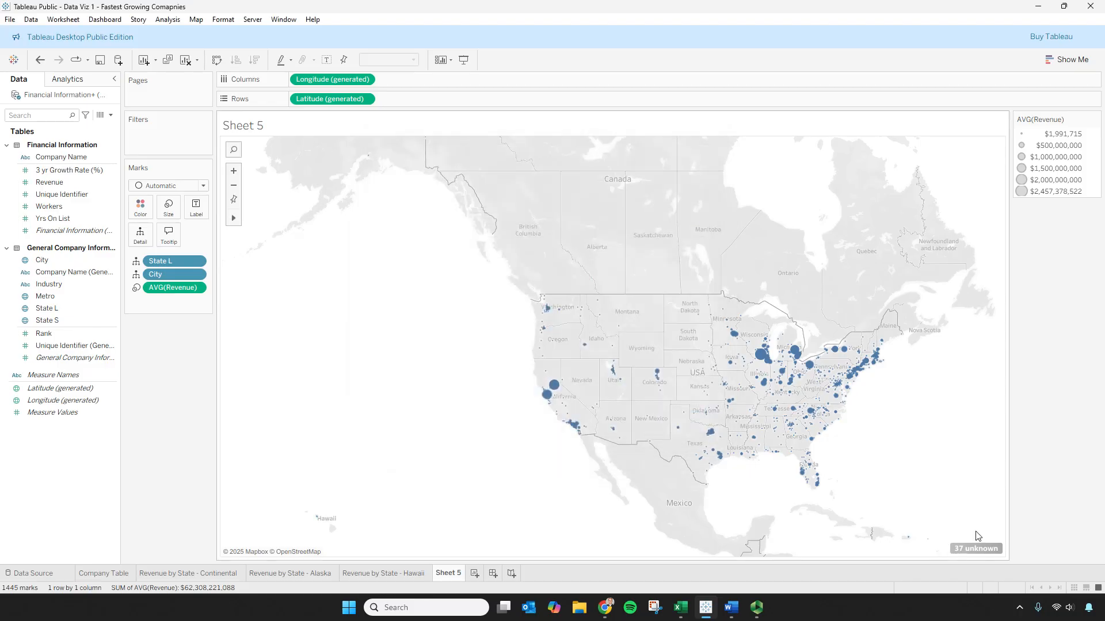
# - Hide the unknown-locations indicator on the city map
pyautogui.rightClick(978, 549)
pyautogui.click(1002, 558)
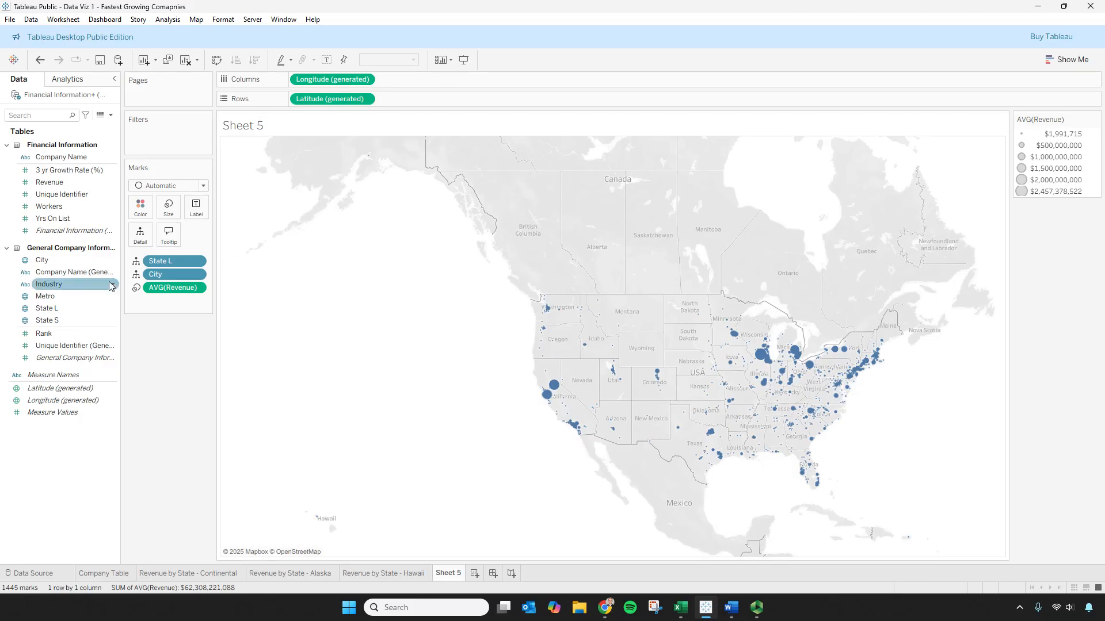
pyautogui.click(37, 158)
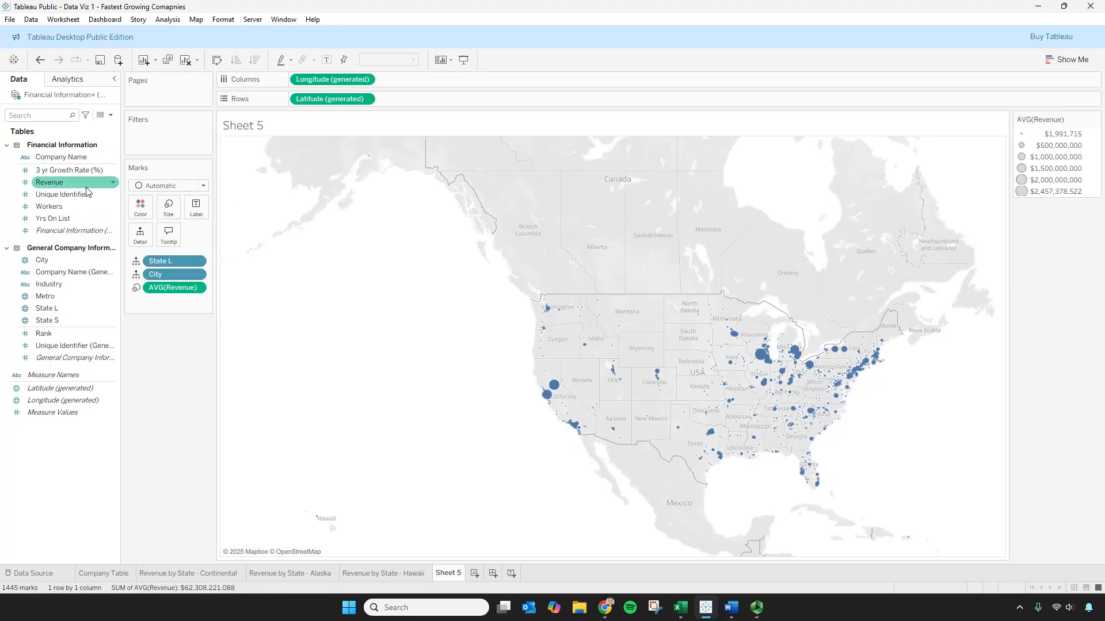
# - Filter the map by State L, excluding Alaska, Hawaii and Puerto Rico
pyautogui.moveTo(64, 309); pyautogui.dragTo(155, 138)
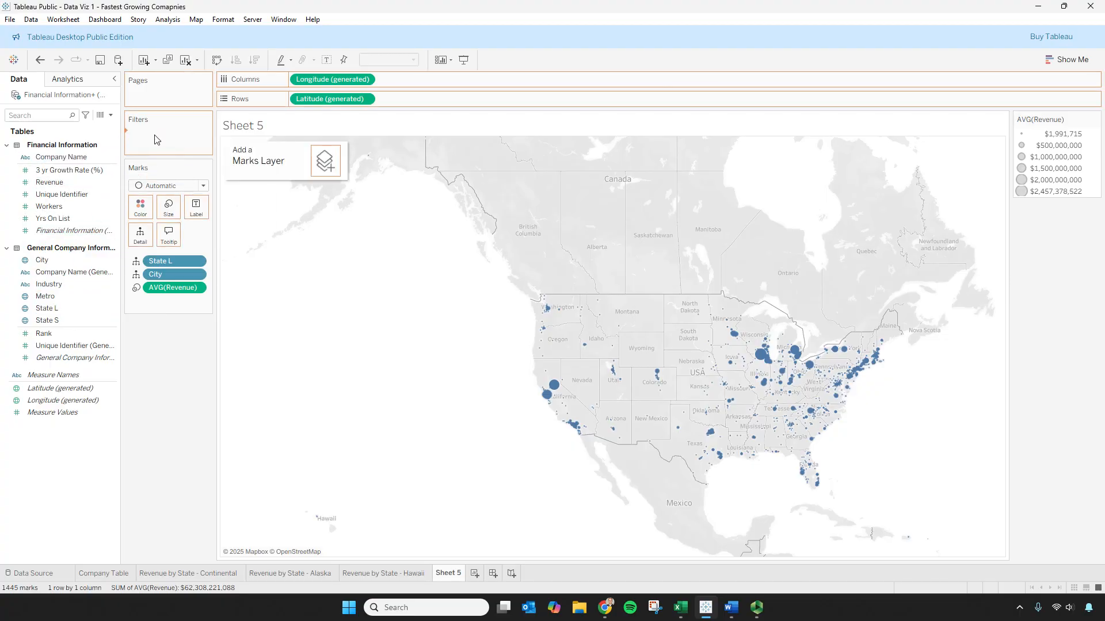
pyautogui.scroll(-2, 436, 282)
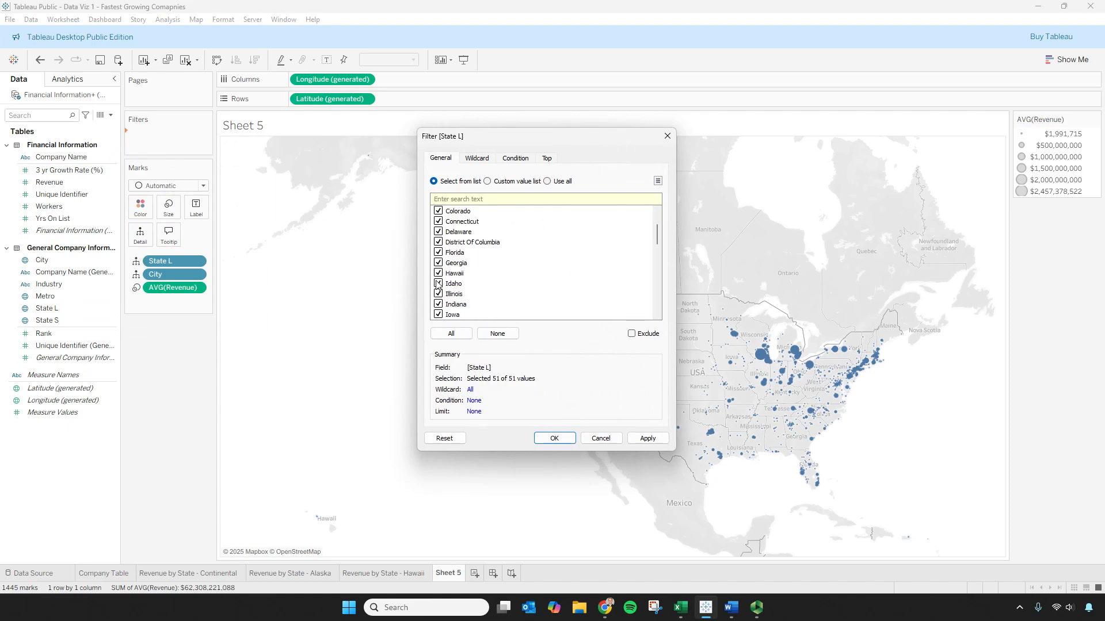
pyautogui.scroll(2, 441, 247)
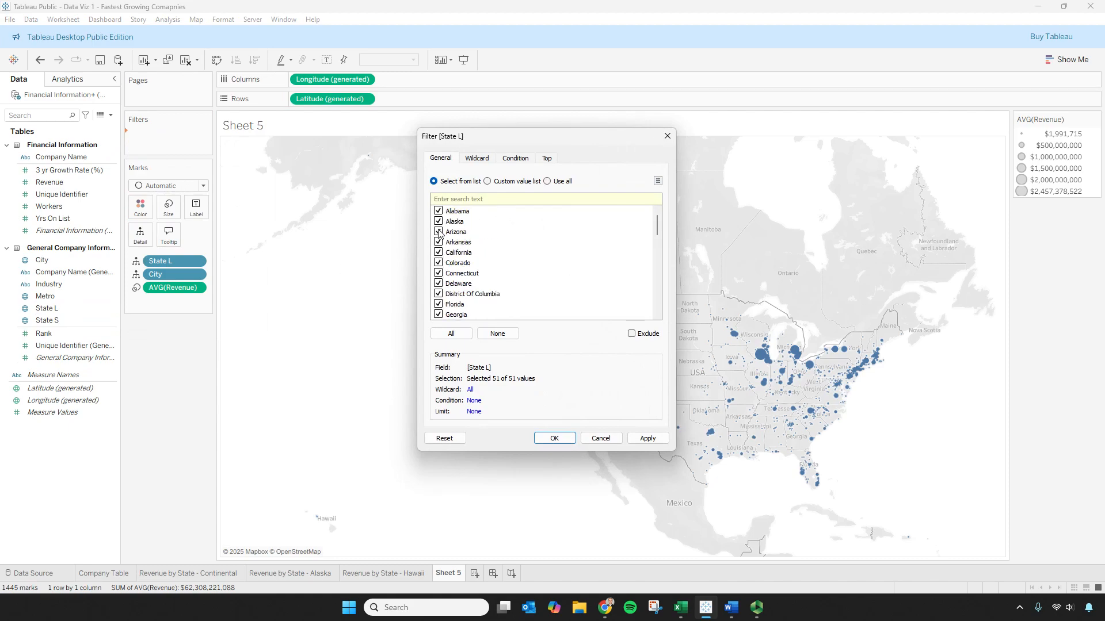
pyautogui.scroll(-4, 443, 263)
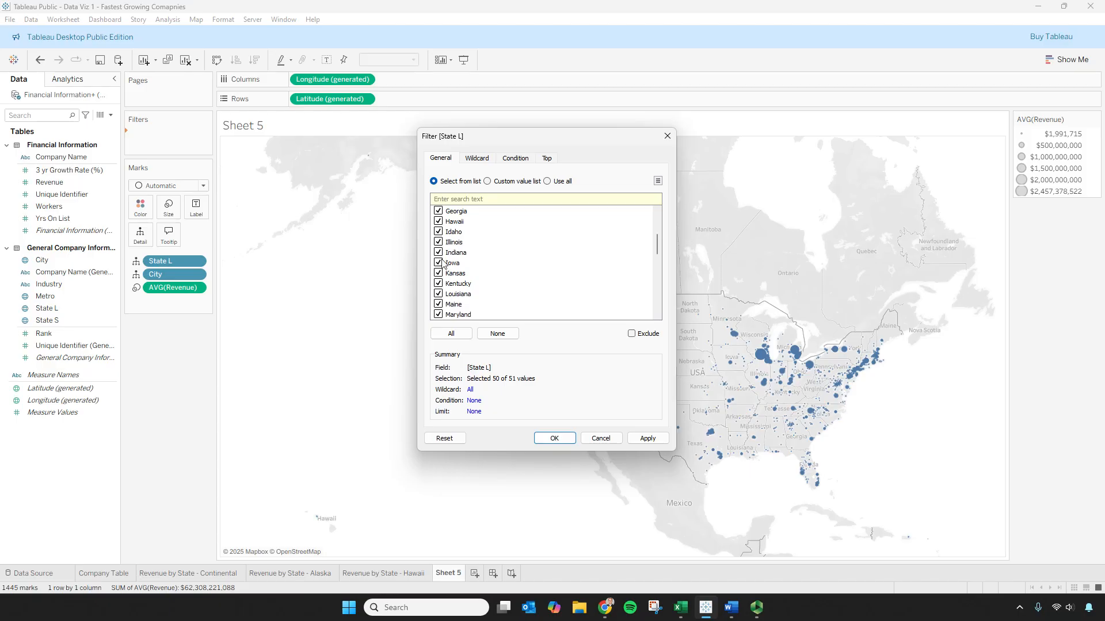
pyautogui.scroll(-7, 443, 253)
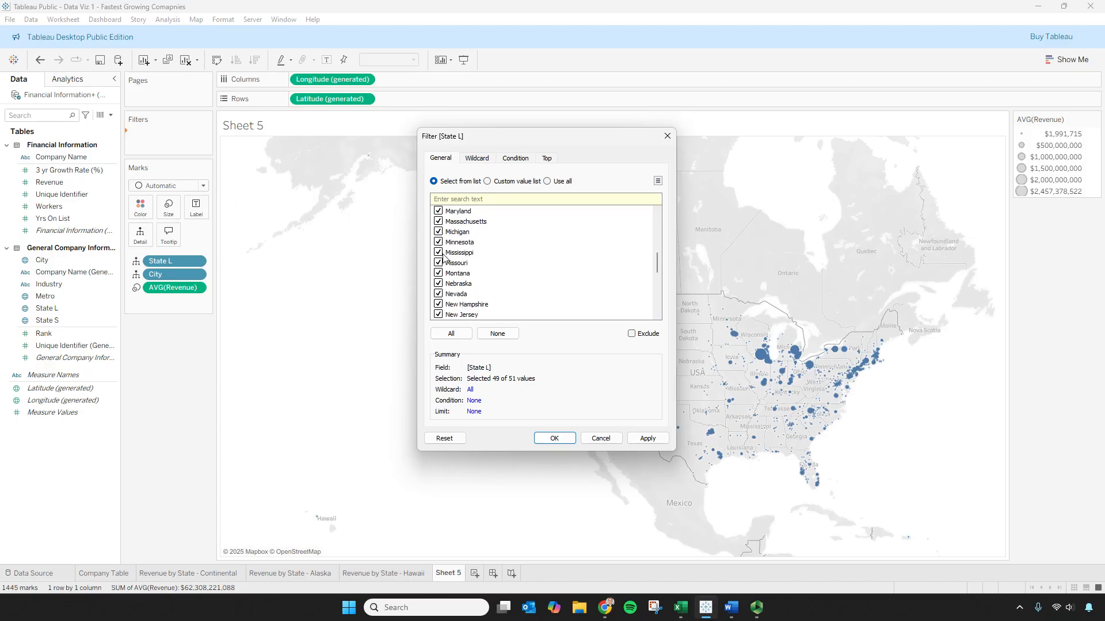
pyautogui.scroll(-2, 443, 257)
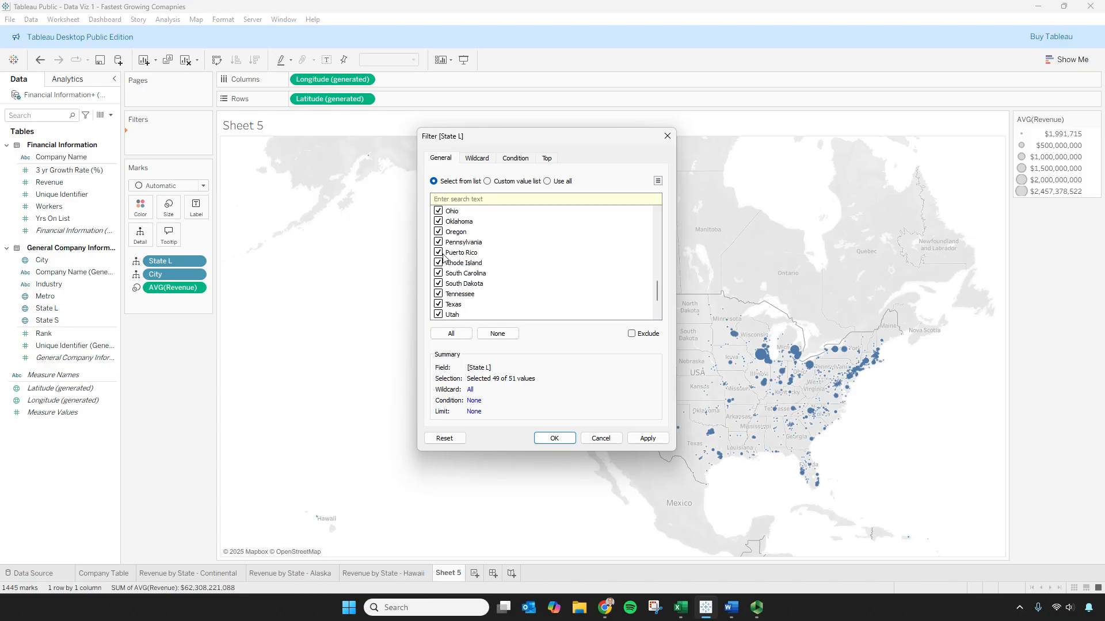
pyautogui.click(648, 438)
pyautogui.click(554, 438)
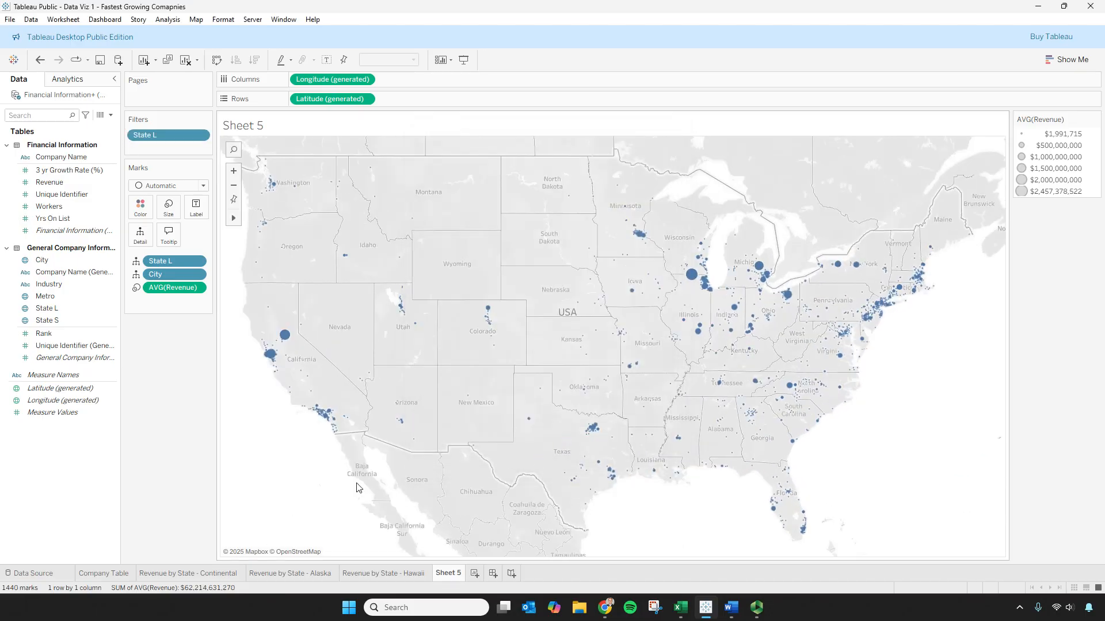
# - Examine the average revenue of individual cities on the map and compare it with the Revenue by State - Continental sheet
pyautogui.moveTo(286, 336)
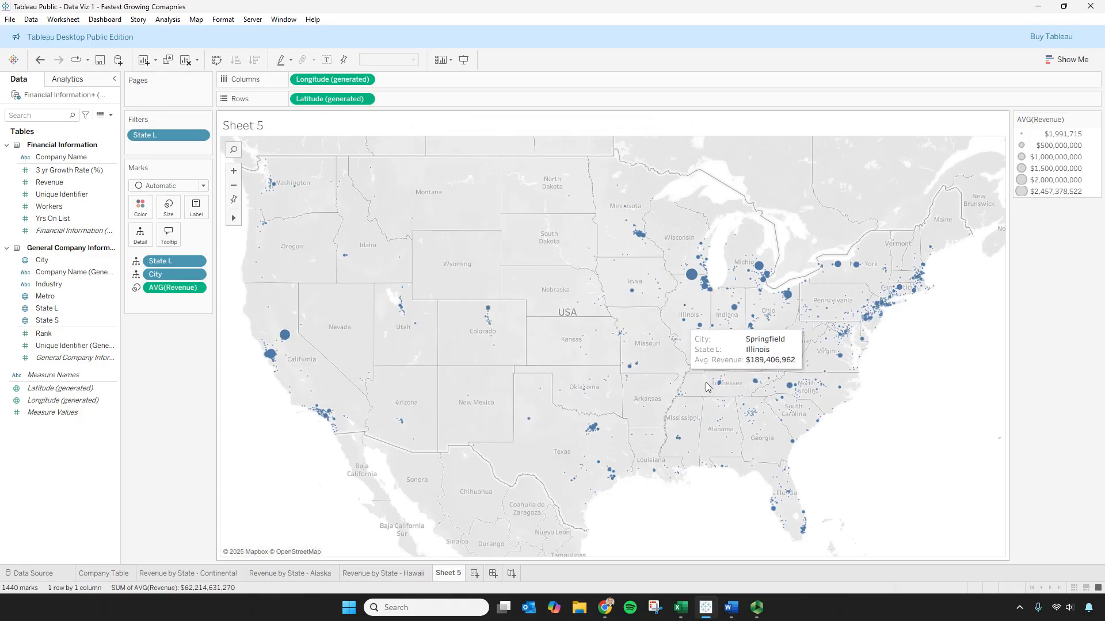
pyautogui.moveTo(591, 487)
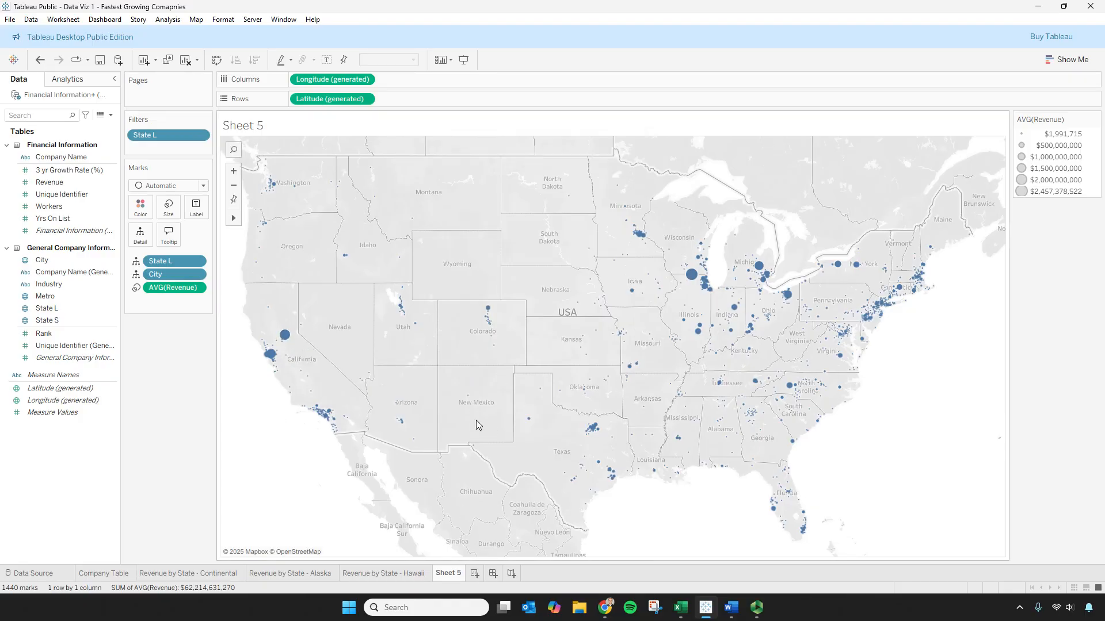
pyautogui.moveTo(796, 472)
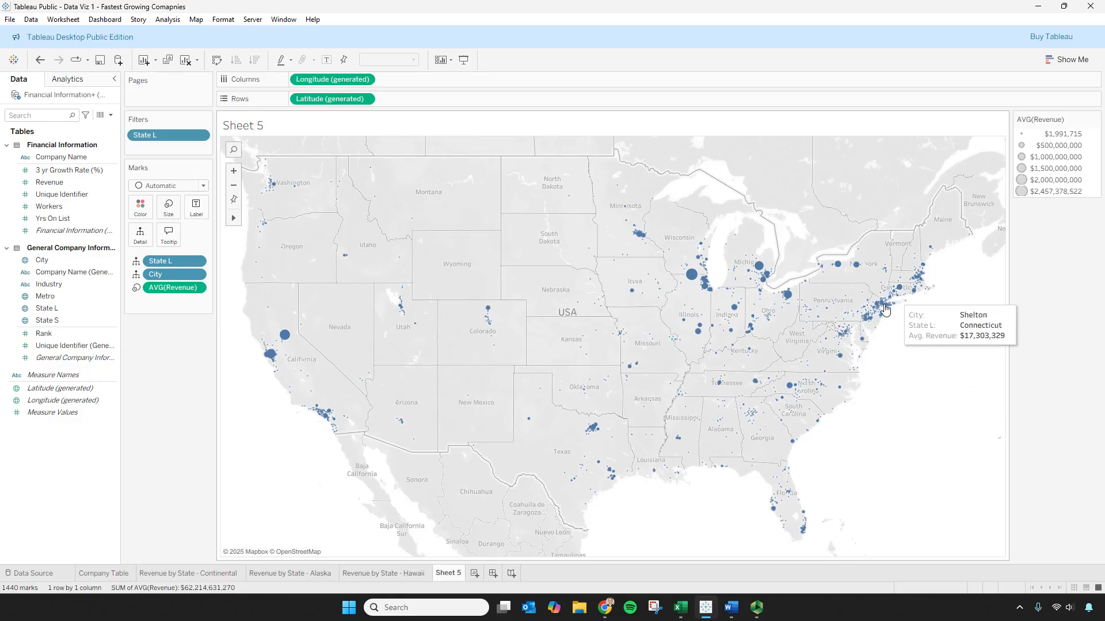
pyautogui.moveTo(692, 286)
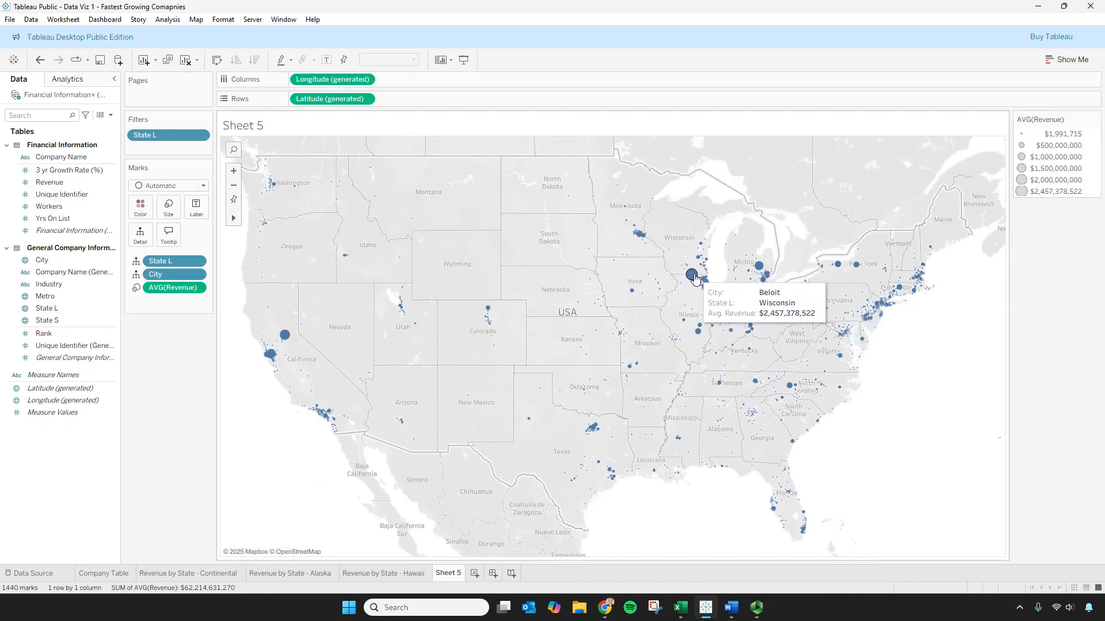
pyautogui.click(209, 574)
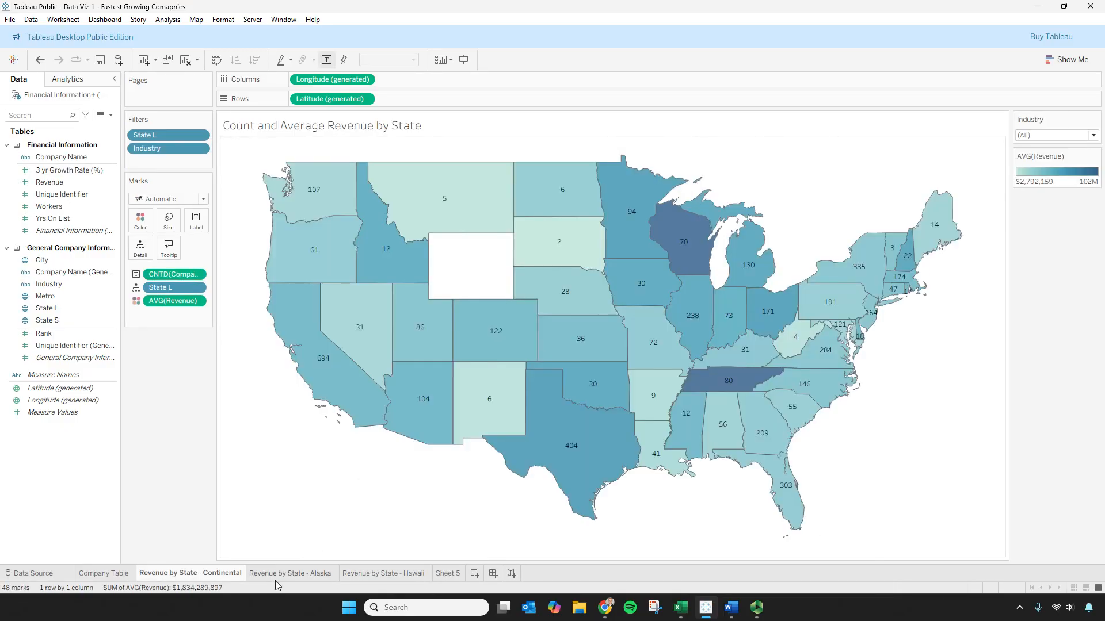
pyautogui.click(448, 573)
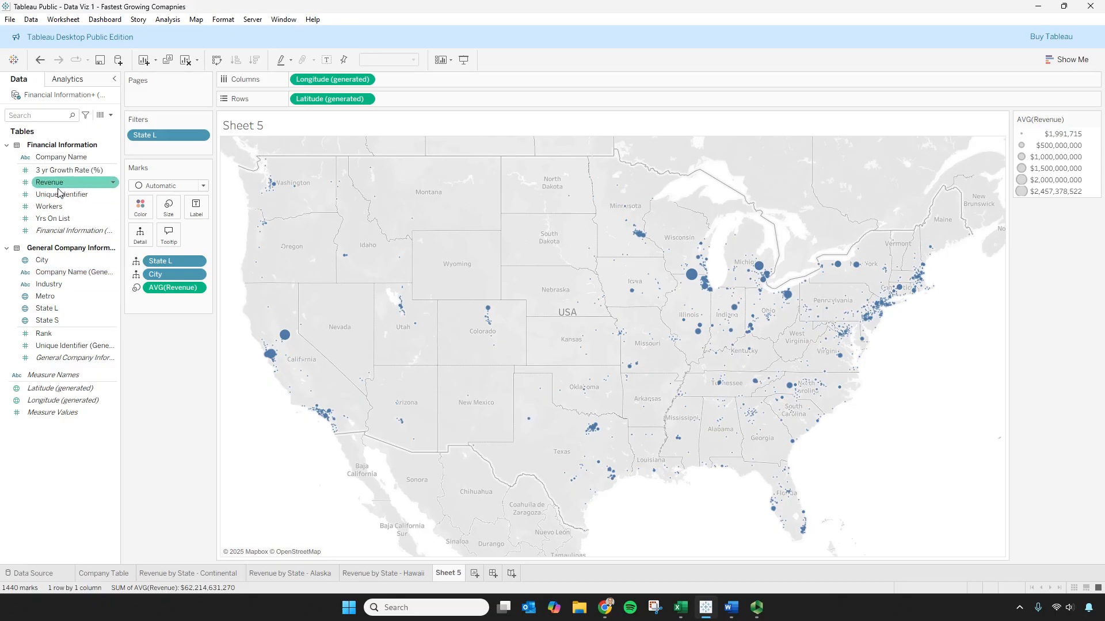
# - Color the city marks by Revenue, aggregated as an average
pyautogui.moveTo(59, 187); pyautogui.dragTo(142, 213)
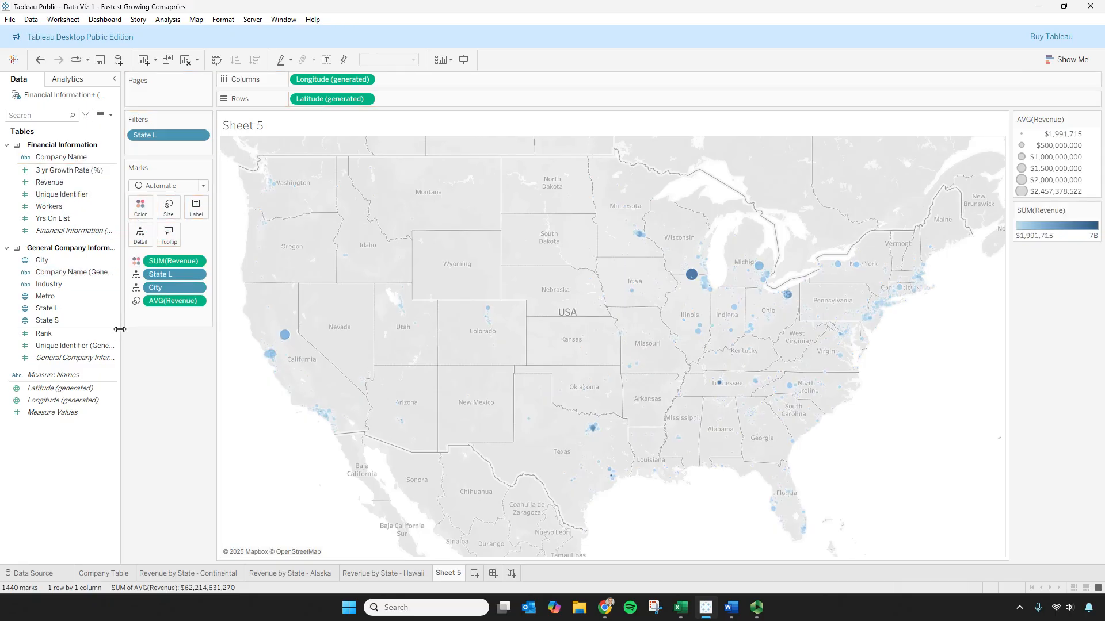
pyautogui.click(200, 261)
pyautogui.moveTo(211, 398)
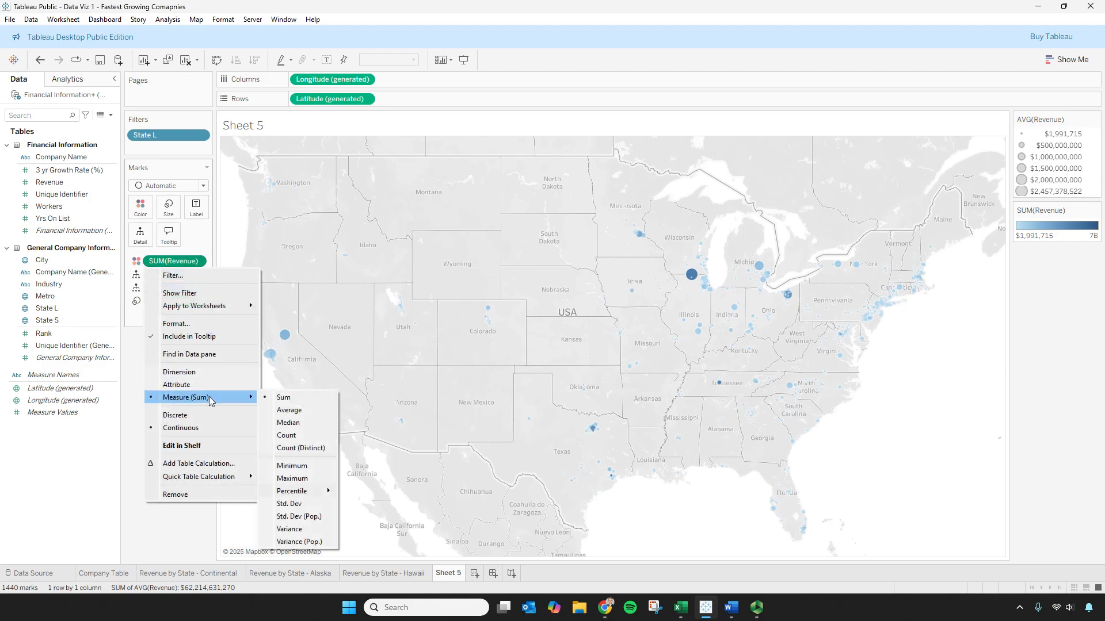
pyautogui.click(290, 411)
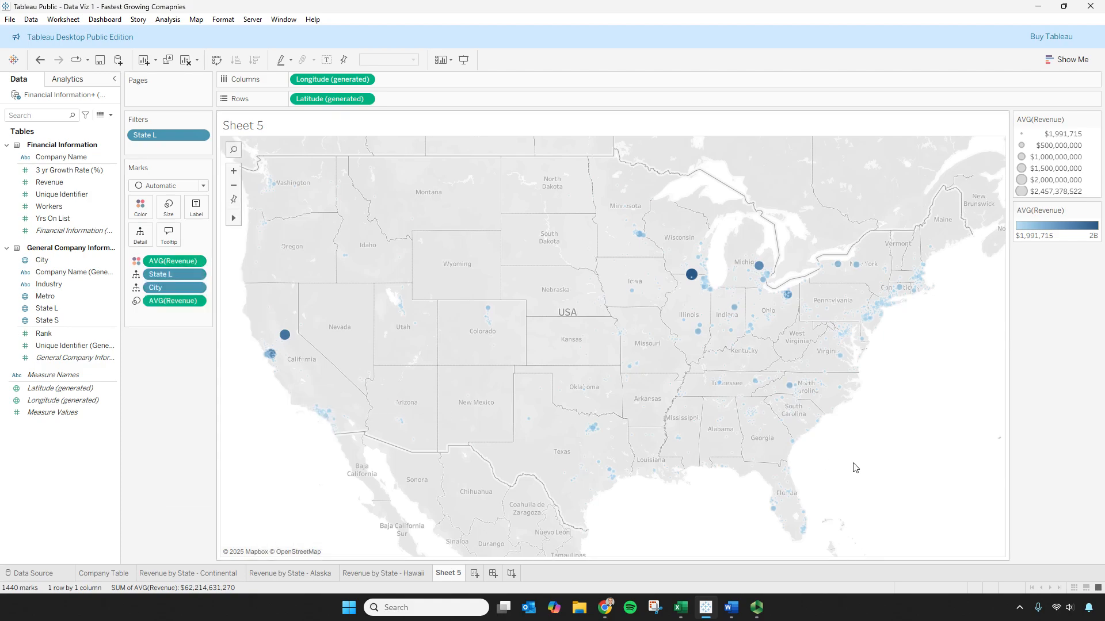
pyautogui.click(141, 208)
pyautogui.click(1069, 227)
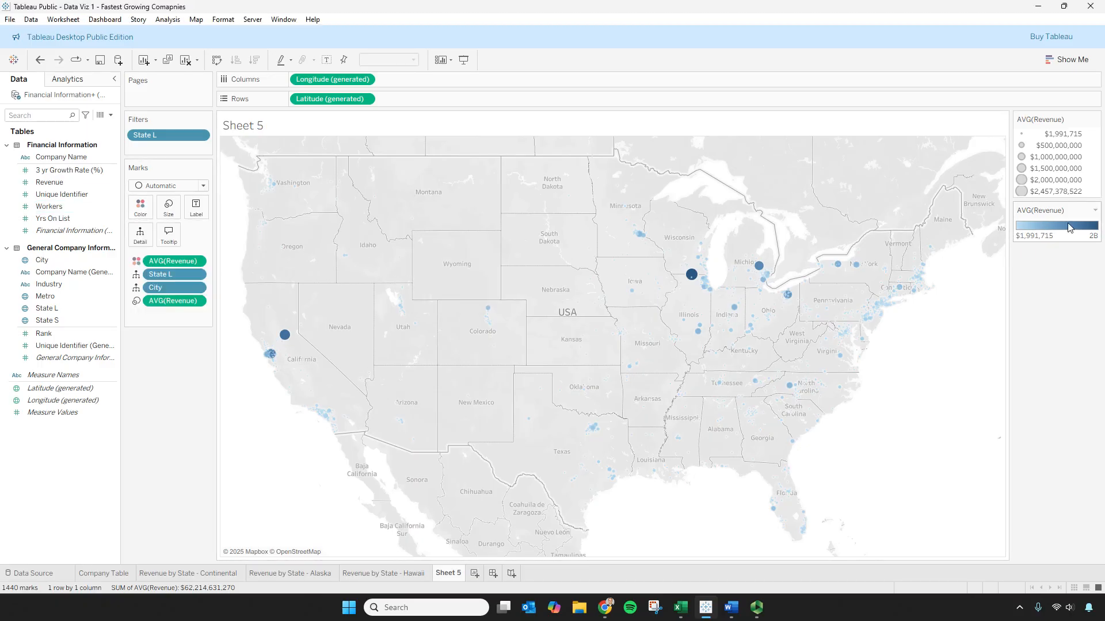
pyautogui.doubleClick(1069, 227)
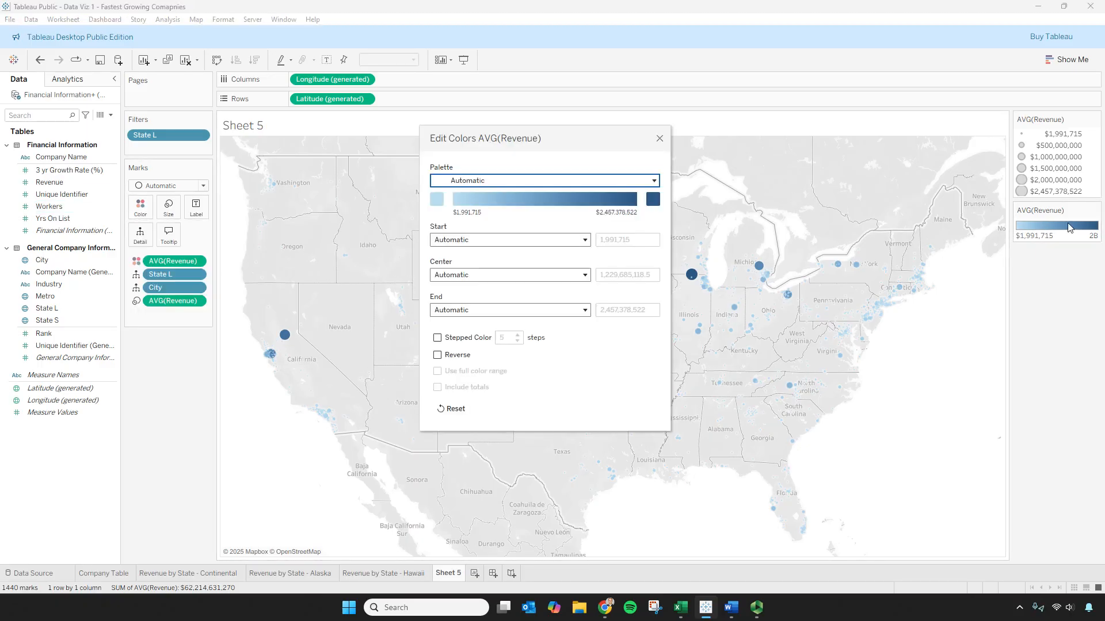
pyautogui.click(648, 182)
pyautogui.moveTo(657, 211)
pyautogui.mouseDown()
pyautogui.moveTo(655, 322)
pyautogui.moveTo(649, 204)
pyautogui.mouseUp()
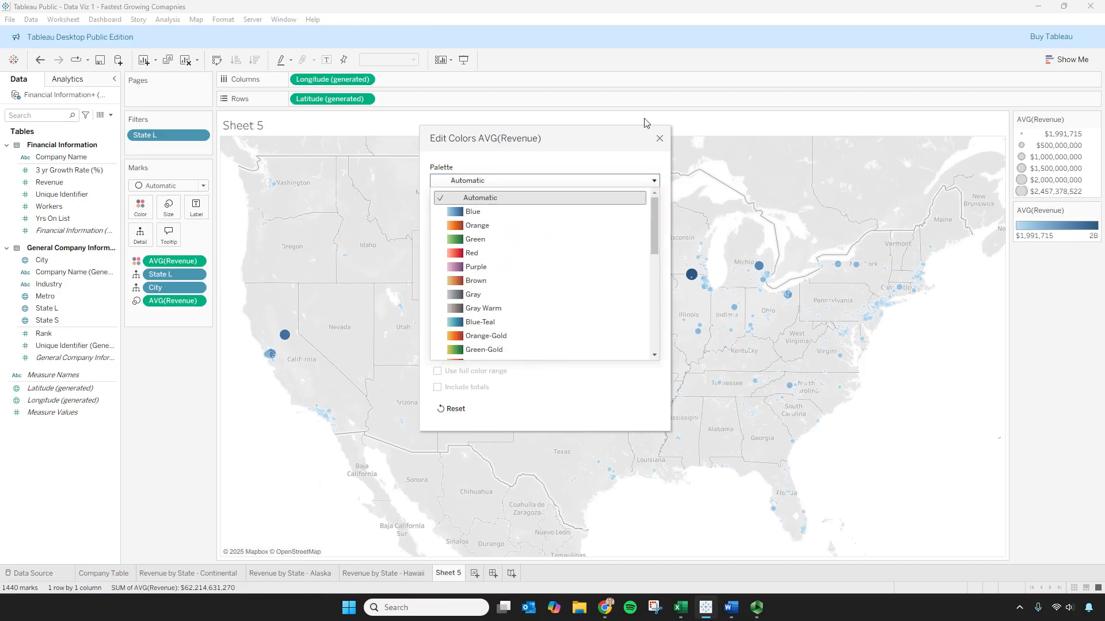
pyautogui.click(660, 138)
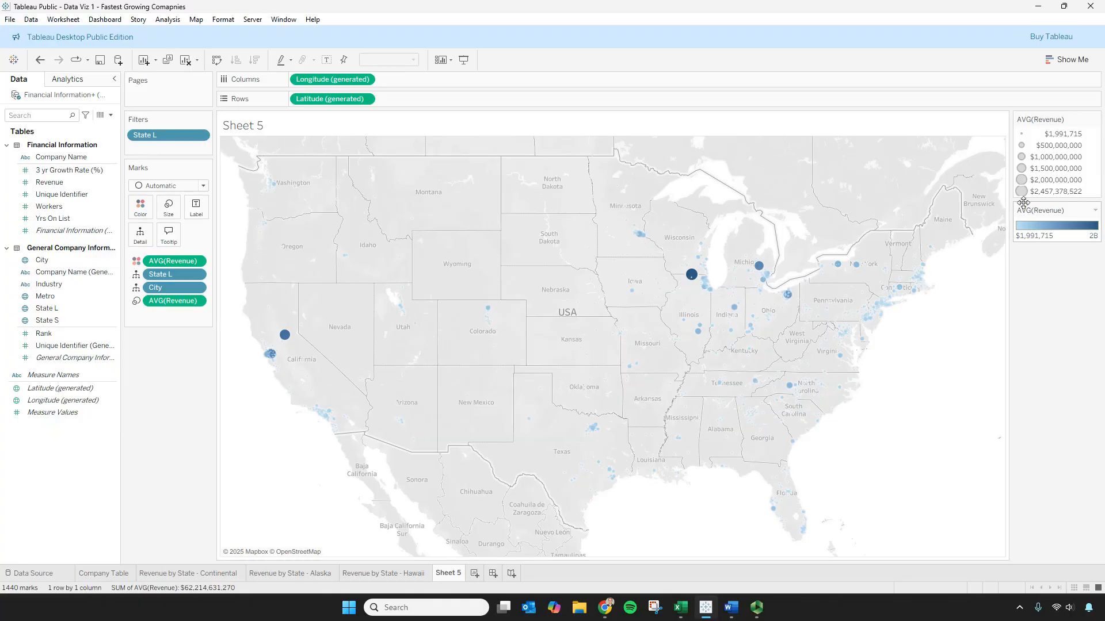
pyautogui.moveTo(691, 276)
pyautogui.click(1095, 119)
pyautogui.click(1084, 135)
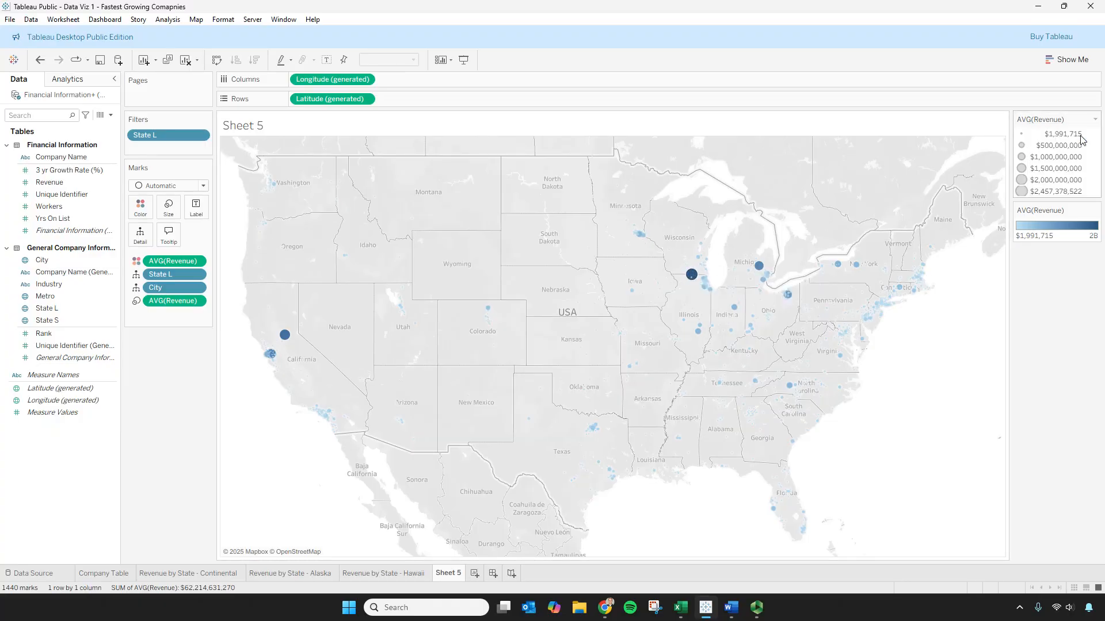
pyautogui.click(692, 221)
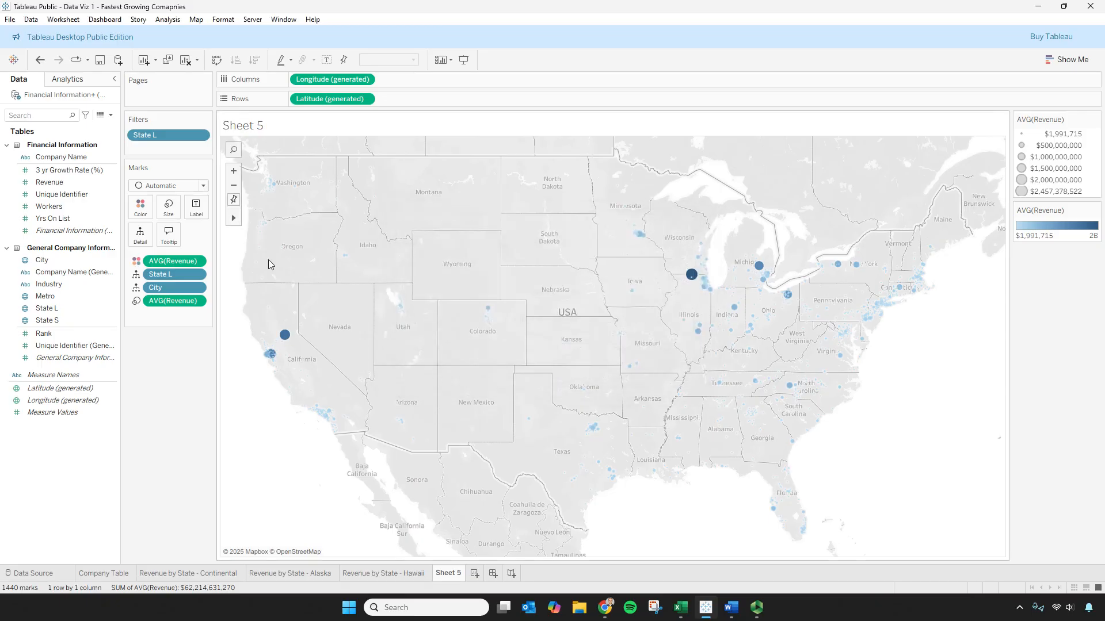
# - Enlarge the city marks to about the middle of the size scale and open the size settings for average revenue
pyautogui.click(168, 207)
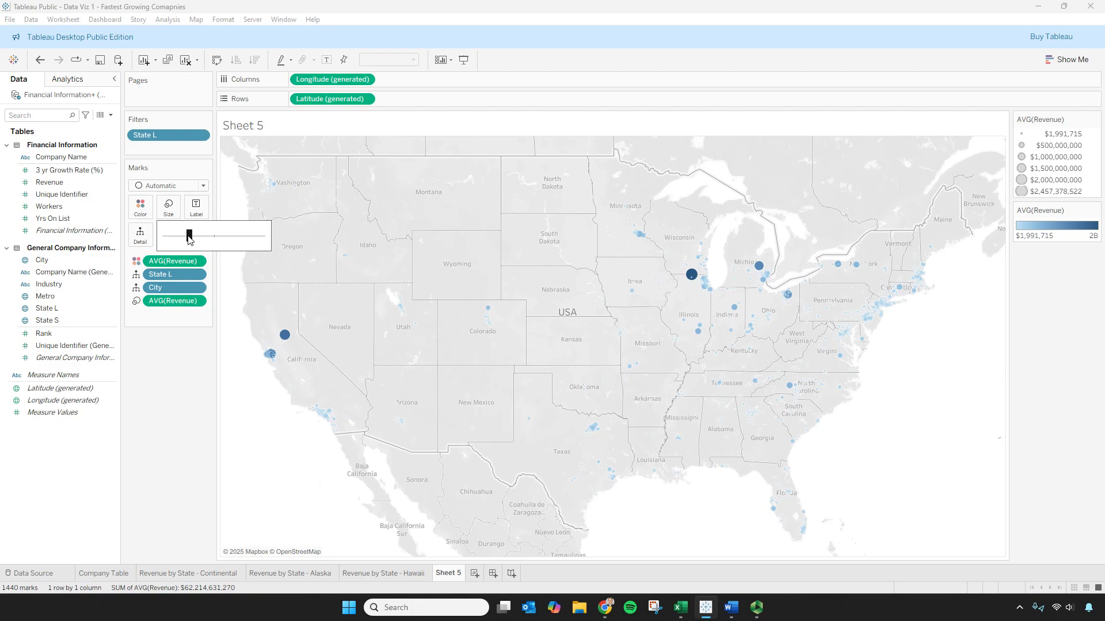
pyautogui.moveTo(191, 238); pyautogui.dragTo(214, 241)
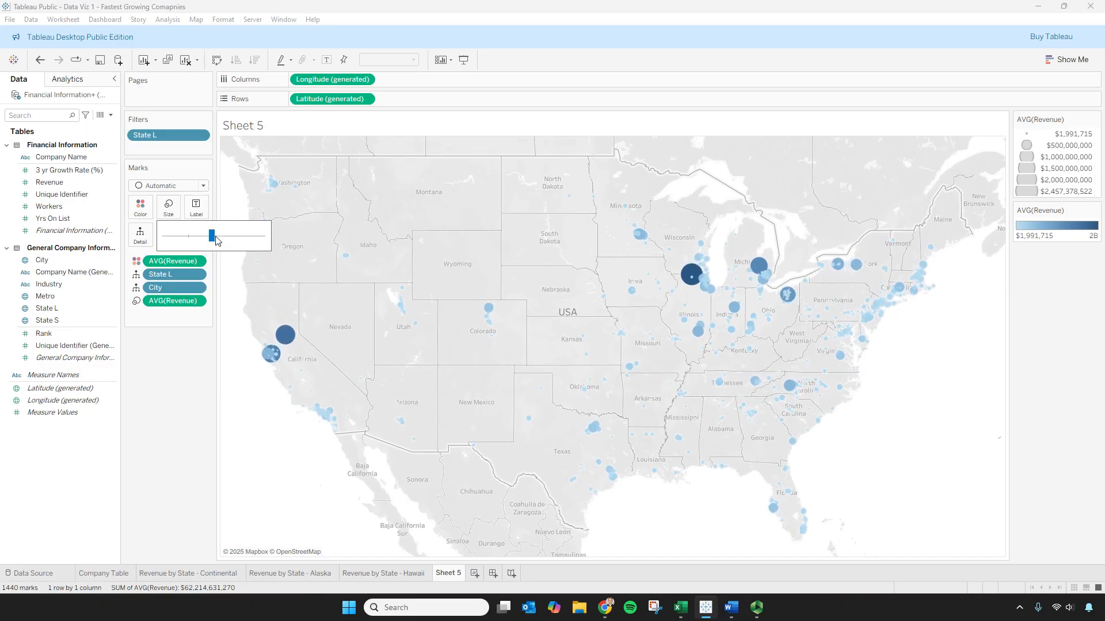
pyautogui.click(1095, 119)
pyautogui.click(1080, 133)
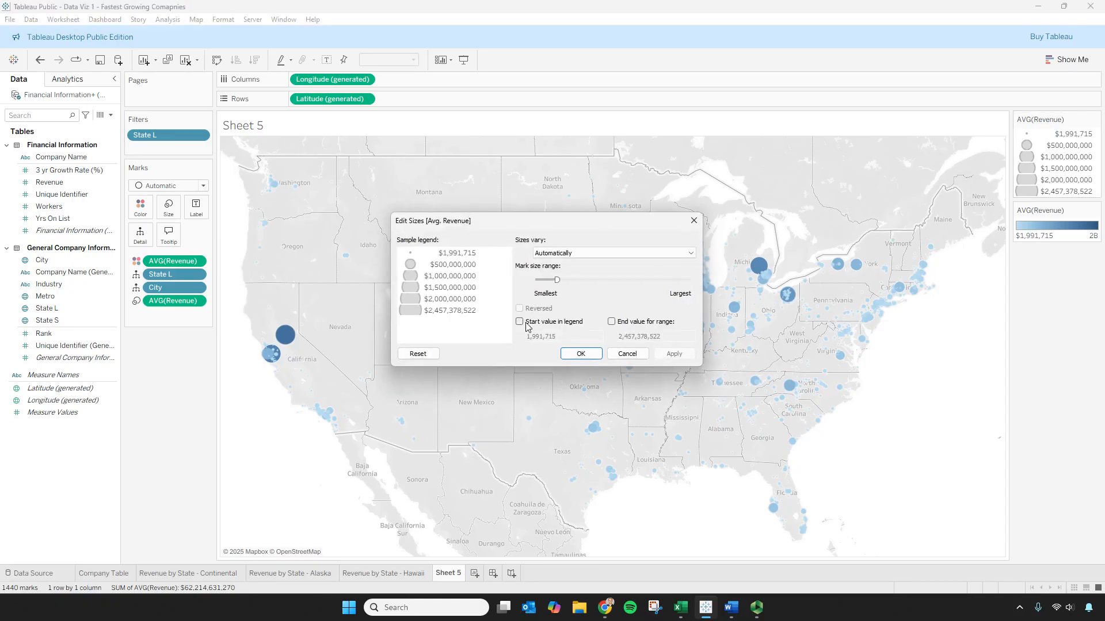
# - Try varying the mark sizes by range with a larger smallest mark, then restore automatic sizing
pyautogui.click(586, 254)
pyautogui.click(584, 271)
pyautogui.click(676, 355)
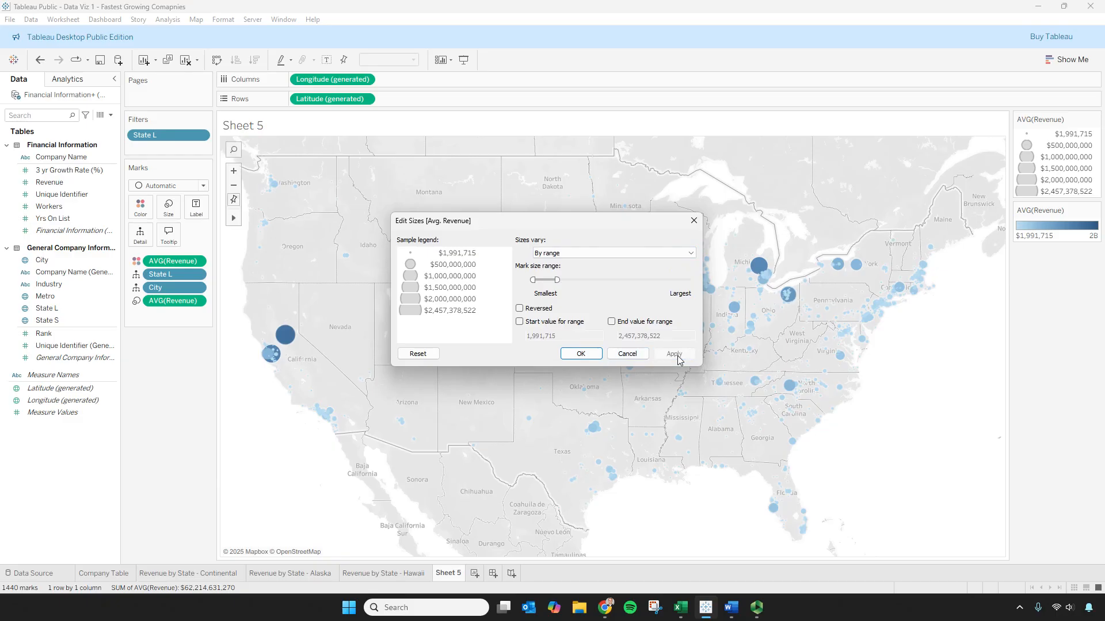
pyautogui.moveTo(532, 280); pyautogui.dragTo(536, 280)
pyautogui.click(670, 354)
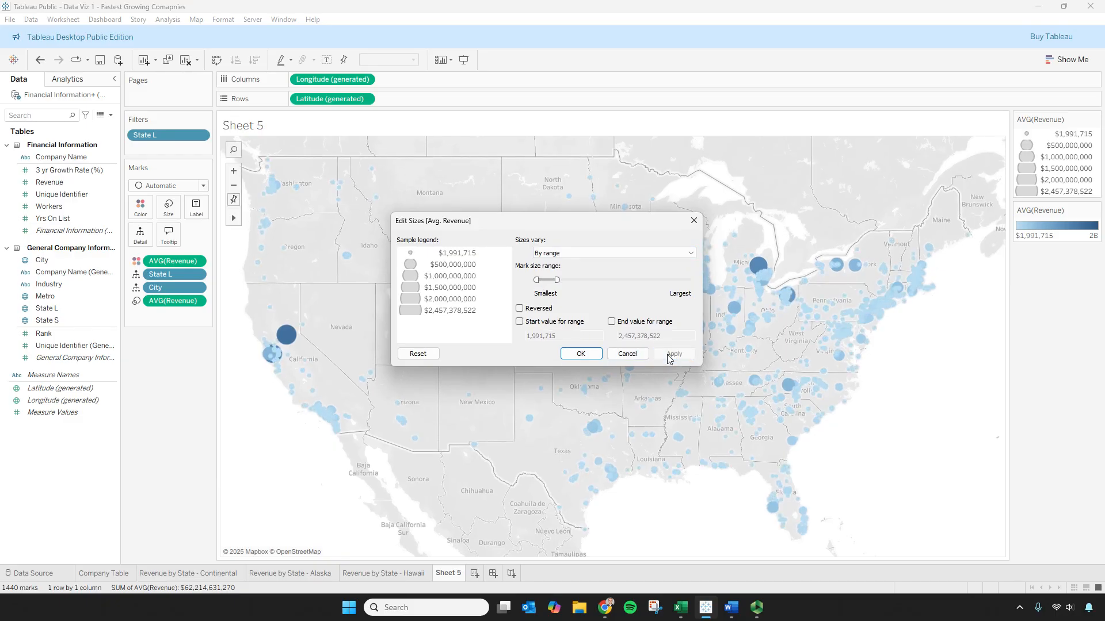
pyautogui.moveTo(537, 280); pyautogui.dragTo(539, 280)
pyautogui.click(674, 354)
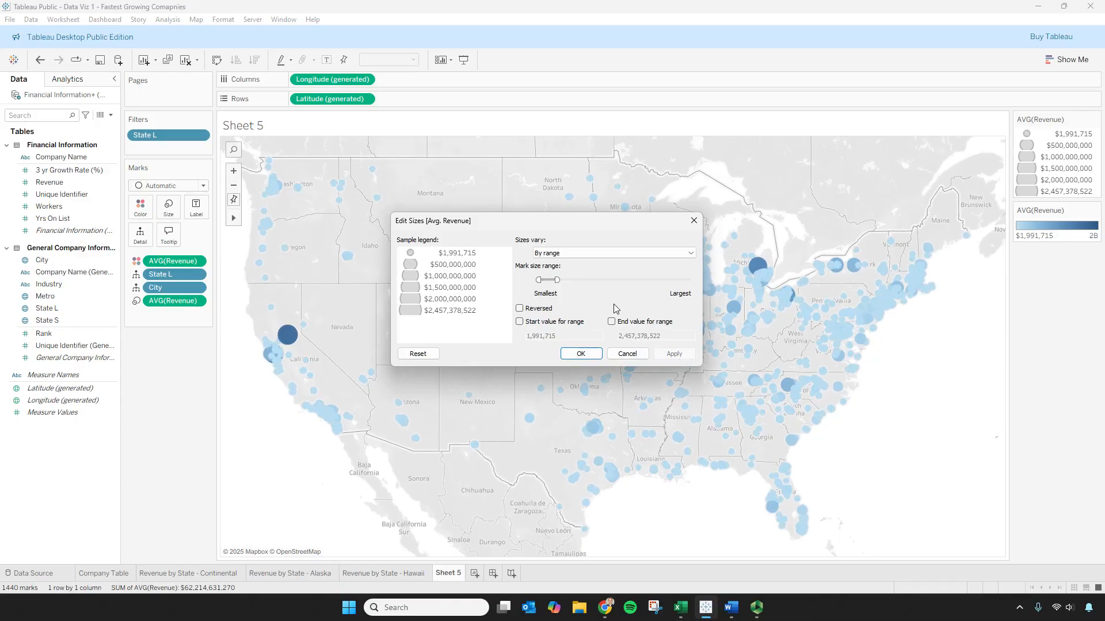
pyautogui.moveTo(540, 280); pyautogui.dragTo(537, 281)
pyautogui.click(673, 354)
pyautogui.click(547, 253)
pyautogui.click(547, 263)
pyautogui.click(674, 354)
# - Increase the automatic mark size range slightly and accept the size settings
pyautogui.moveTo(557, 280); pyautogui.dragTo(563, 280)
pyautogui.click(671, 354)
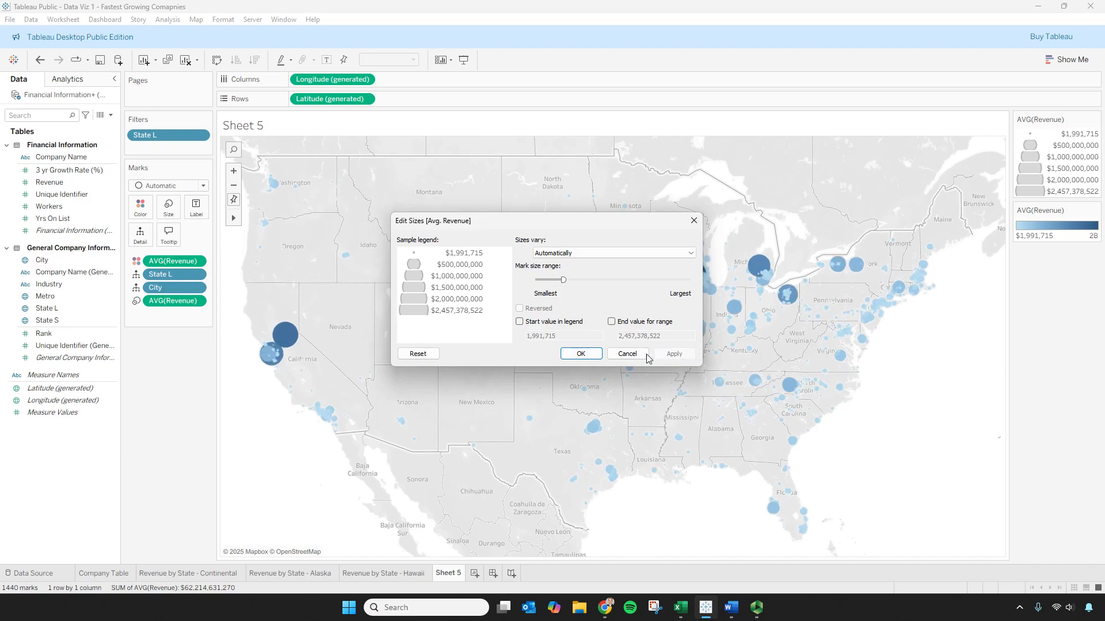
pyautogui.click(581, 354)
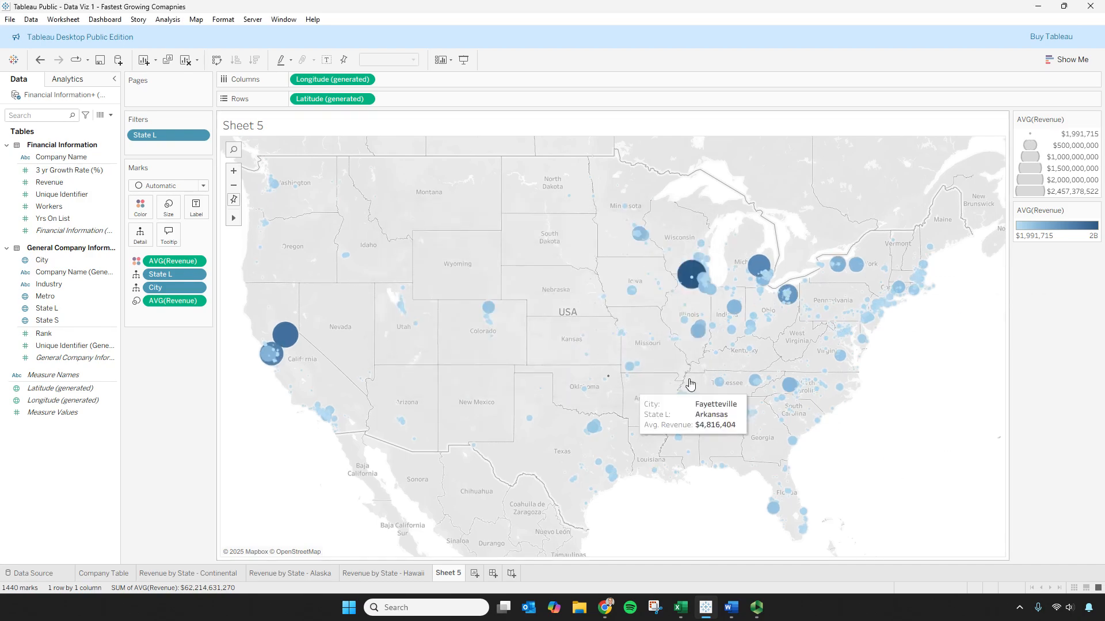
pyautogui.moveTo(759, 295)
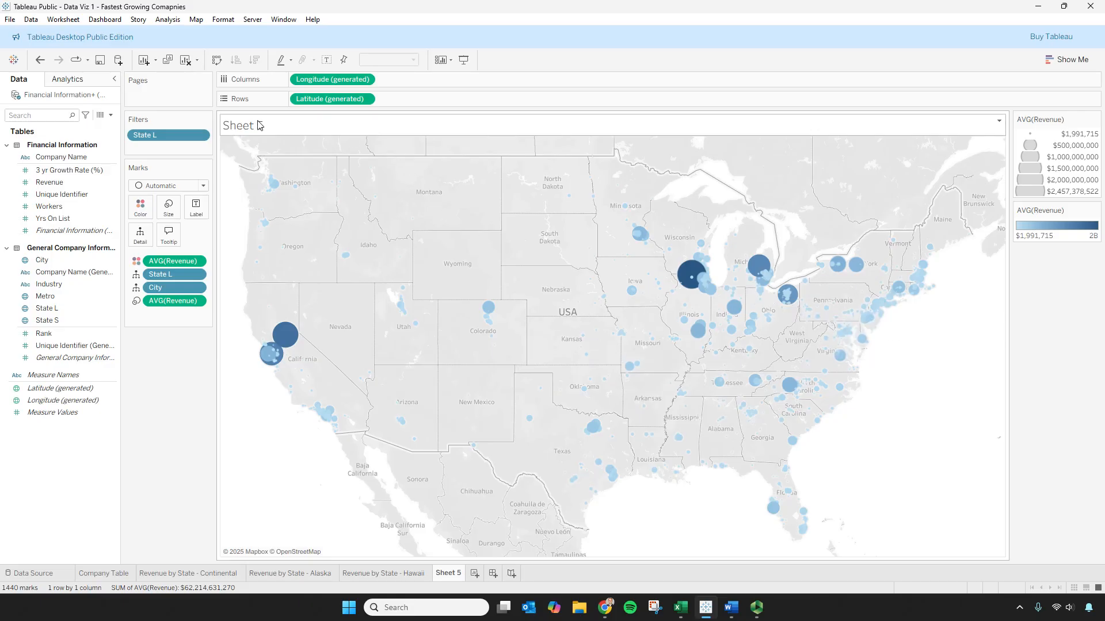
# - Replace the worksheet's title with "Revenue by City"
pyautogui.doubleClick(278, 125)
pyautogui.click(700, 182)
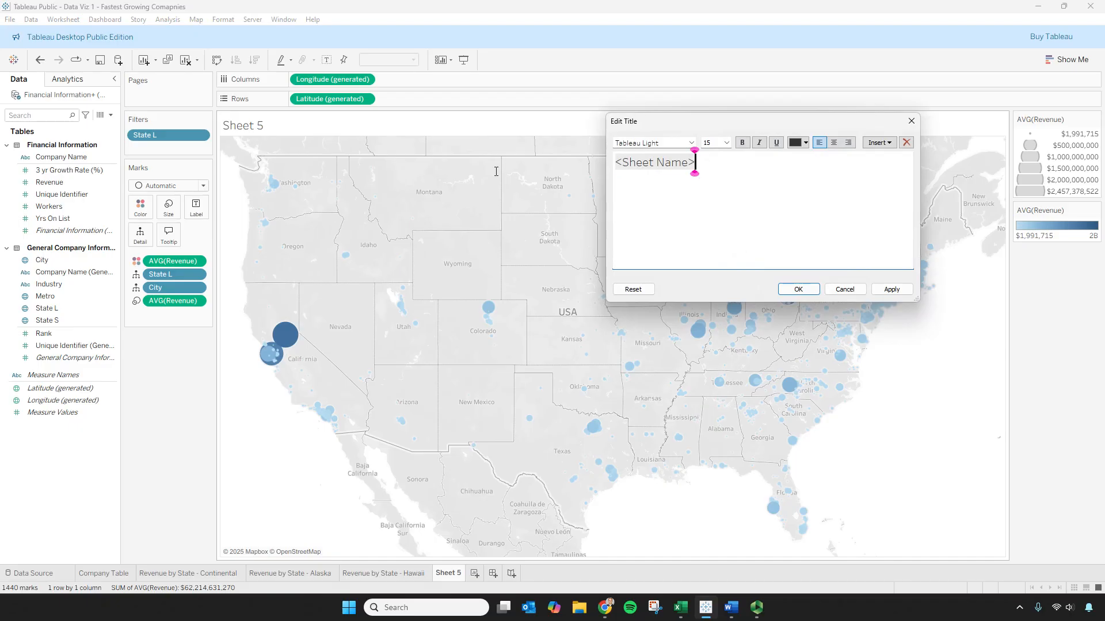
pyautogui.hotkey('ctrl', 'a')
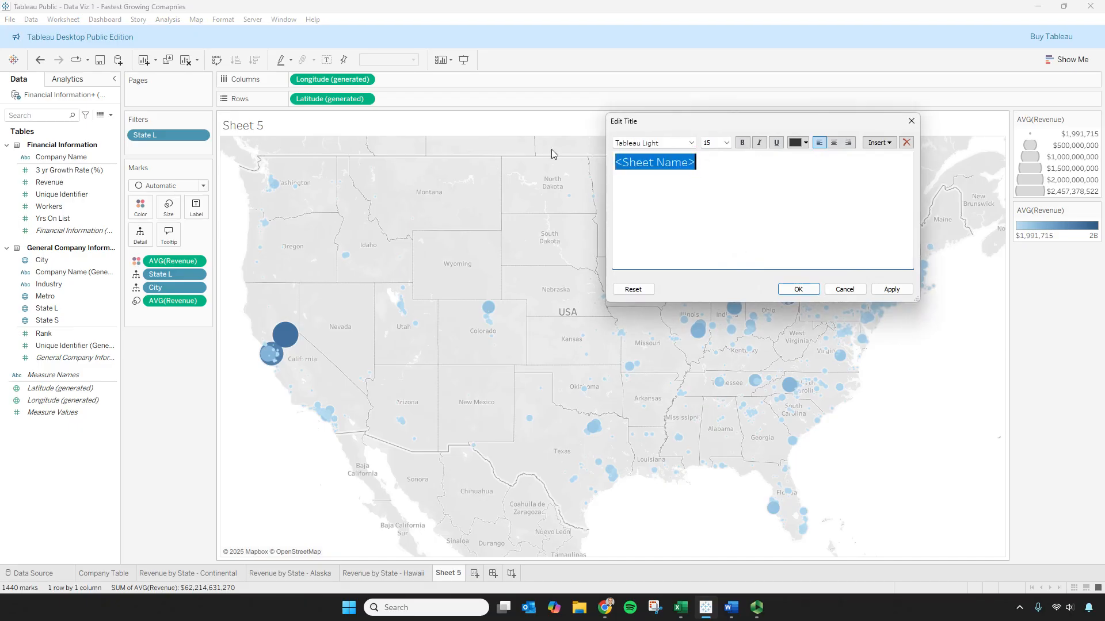
pyautogui.write('Revenue')
pyautogui.press('BackSpace')
pyautogui.press('BackSpace')
pyautogui.press('BackSpace')
pyautogui.press('BackSpace')
pyautogui.press('BackSpace')
pyautogui.write('venue by')
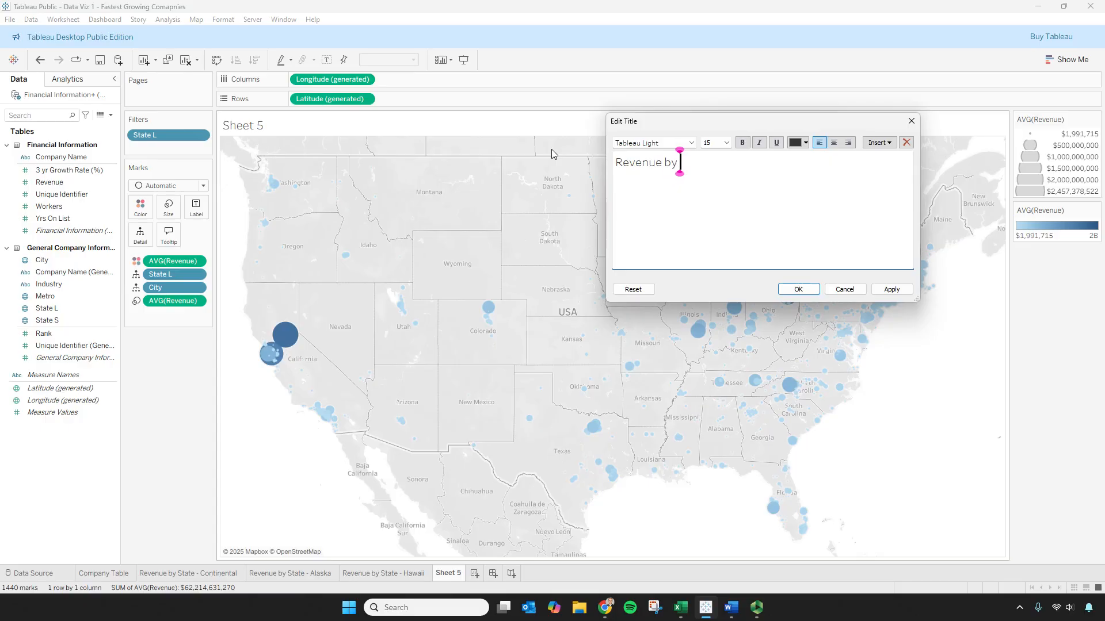
pyautogui.write(' City')
pyautogui.click(891, 289)
pyautogui.click(798, 289)
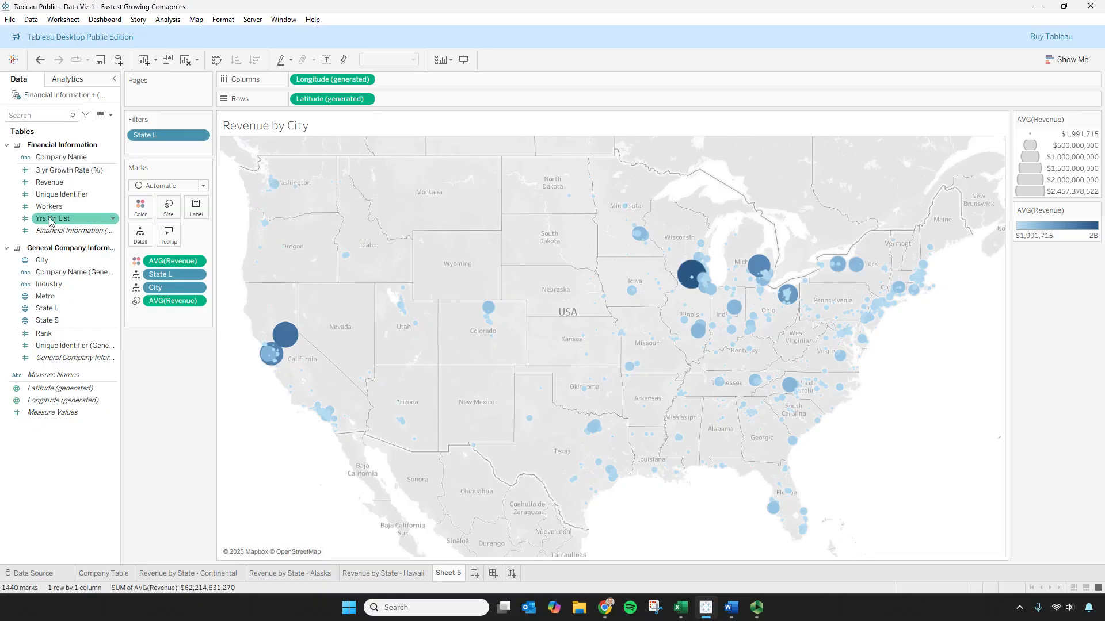
# - Try adding Company Name from General Company Information to the tooltip, inspect several city marks, and remove the field again
pyautogui.moveTo(74, 272); pyautogui.dragTo(172, 246)
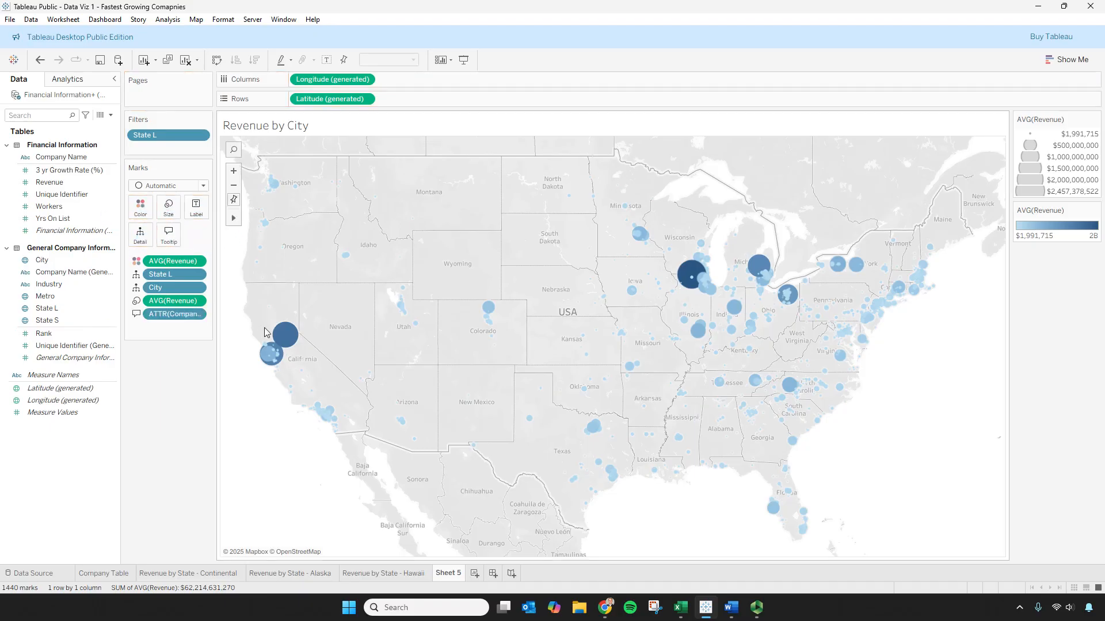
pyautogui.moveTo(289, 344)
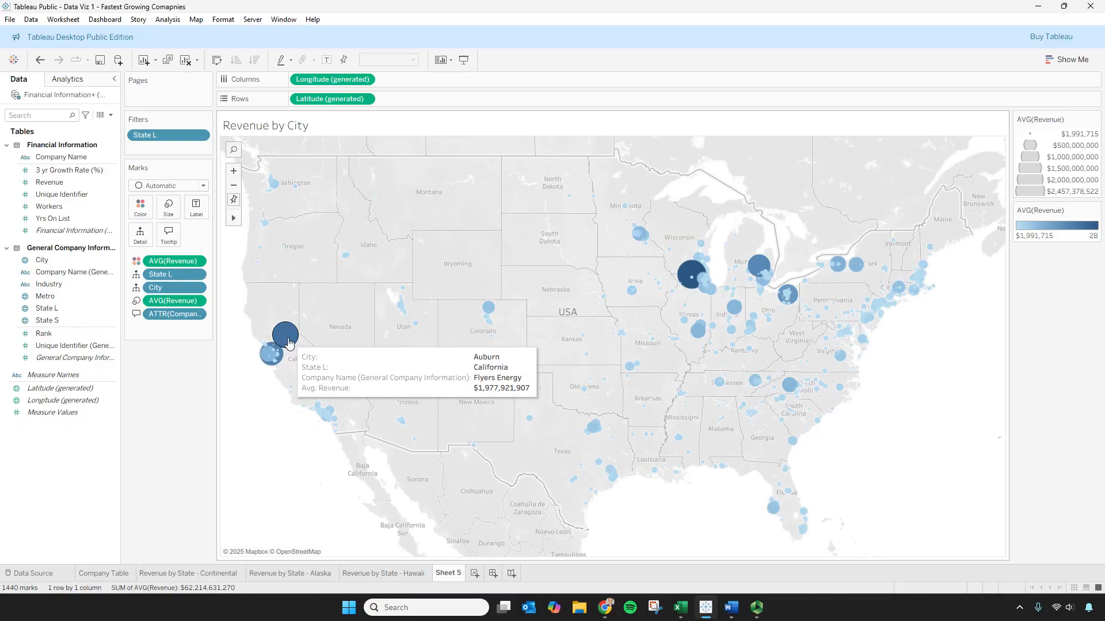
pyautogui.moveTo(269, 361)
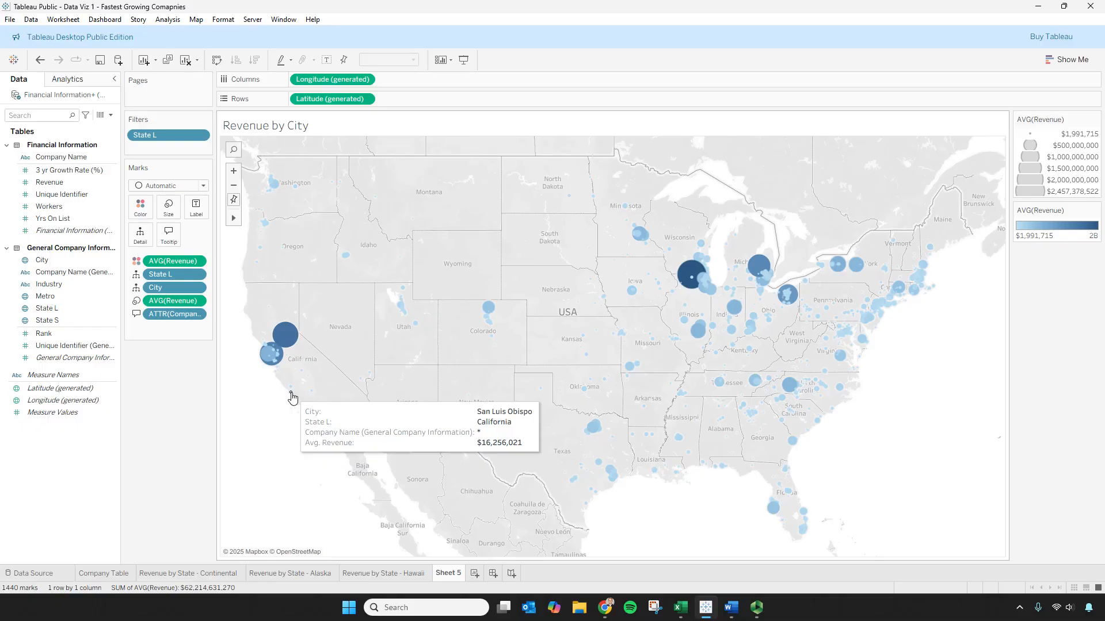
pyautogui.moveTo(172, 314); pyautogui.dragTo(168, 394)
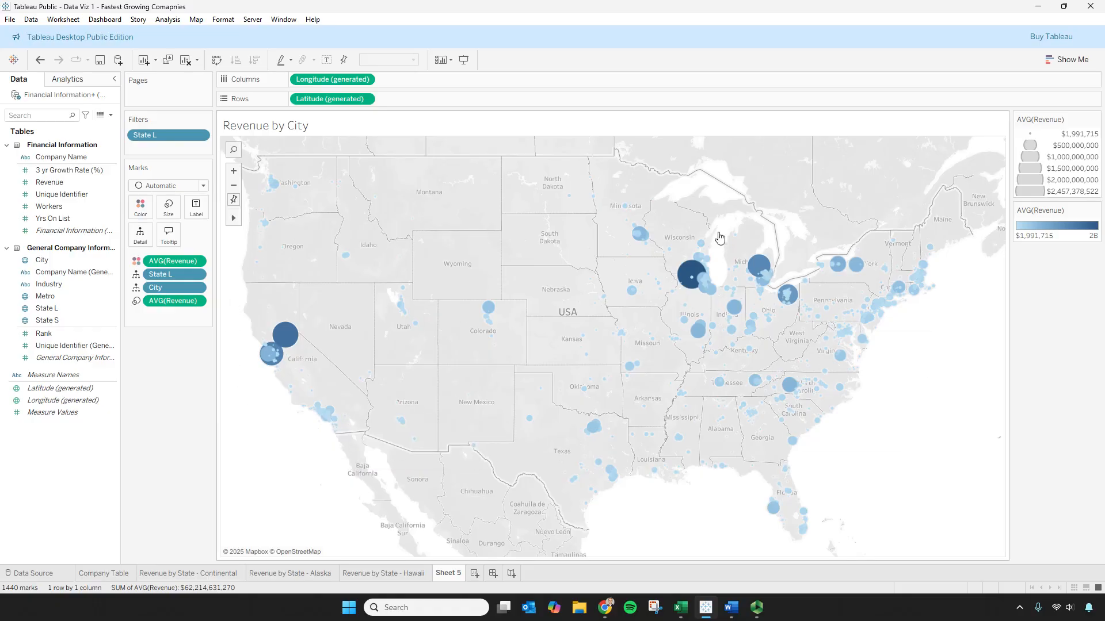
pyautogui.moveTo(286, 344)
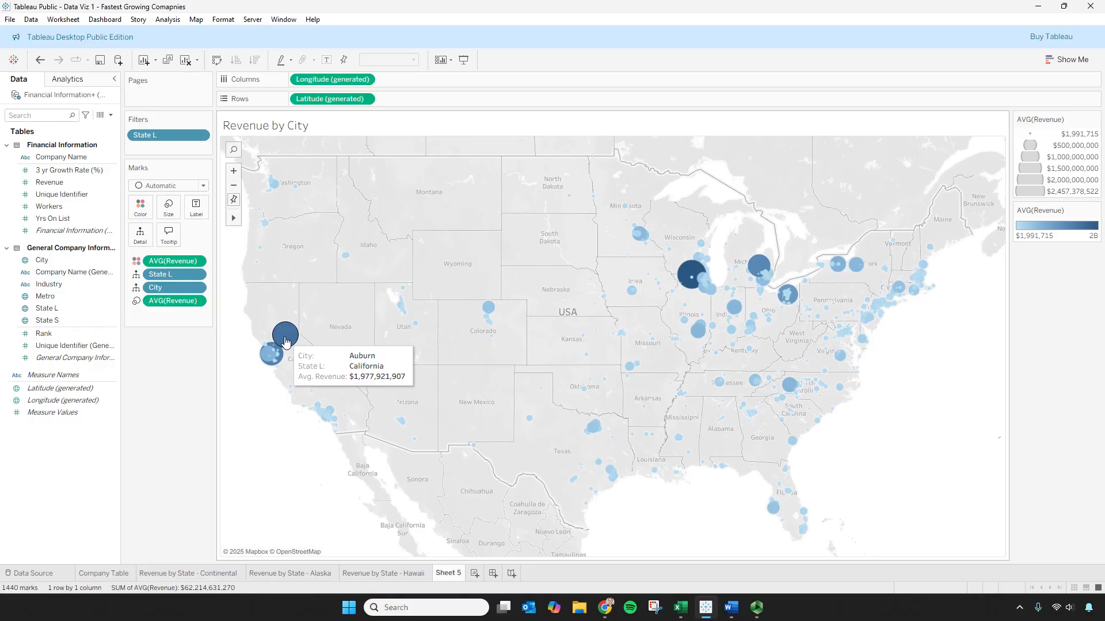
# - Rename the Sheet 5 worksheet as "Rev by City"
pyautogui.rightClick(449, 573)
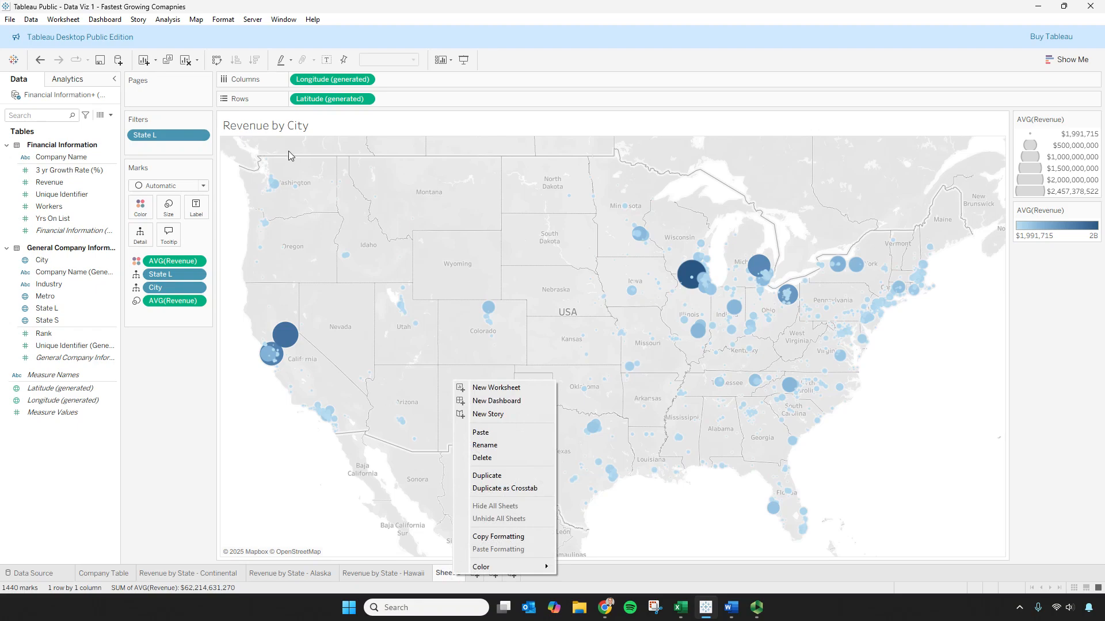
pyautogui.click(520, 445)
pyautogui.write('Rev by City')
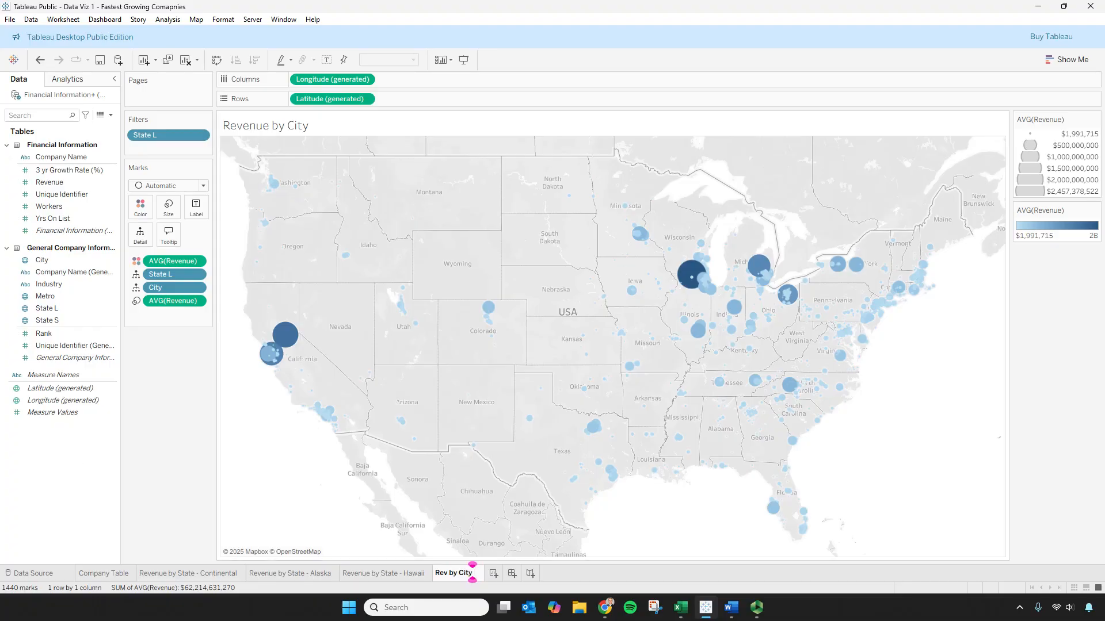
pyautogui.click(727, 521)
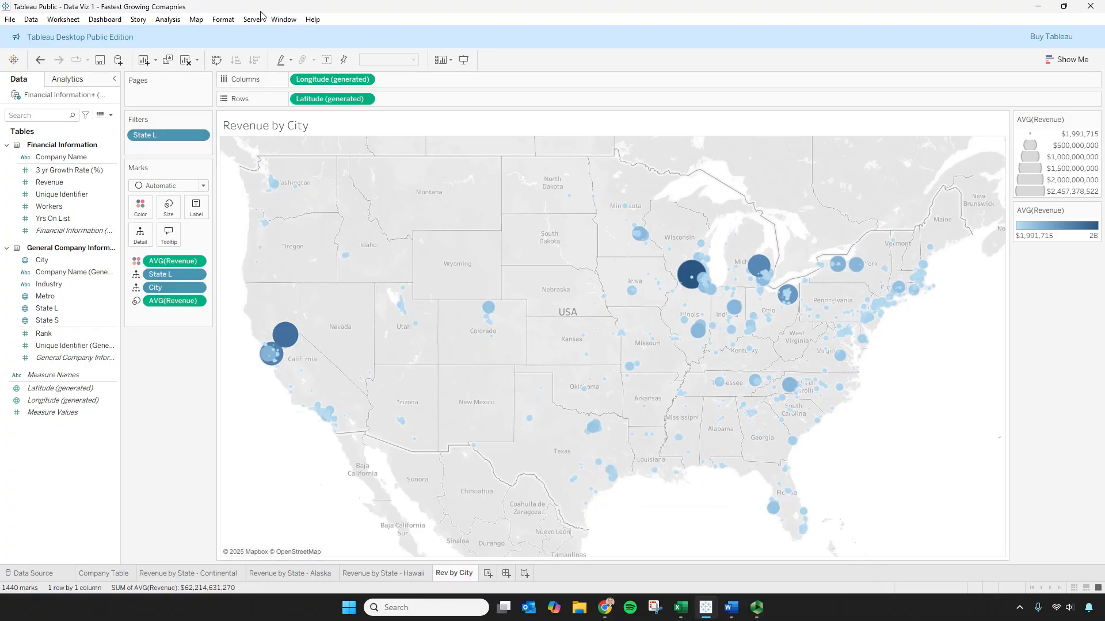
# - Disallow panning and zooming on the Rev by City map
pyautogui.click(196, 20)
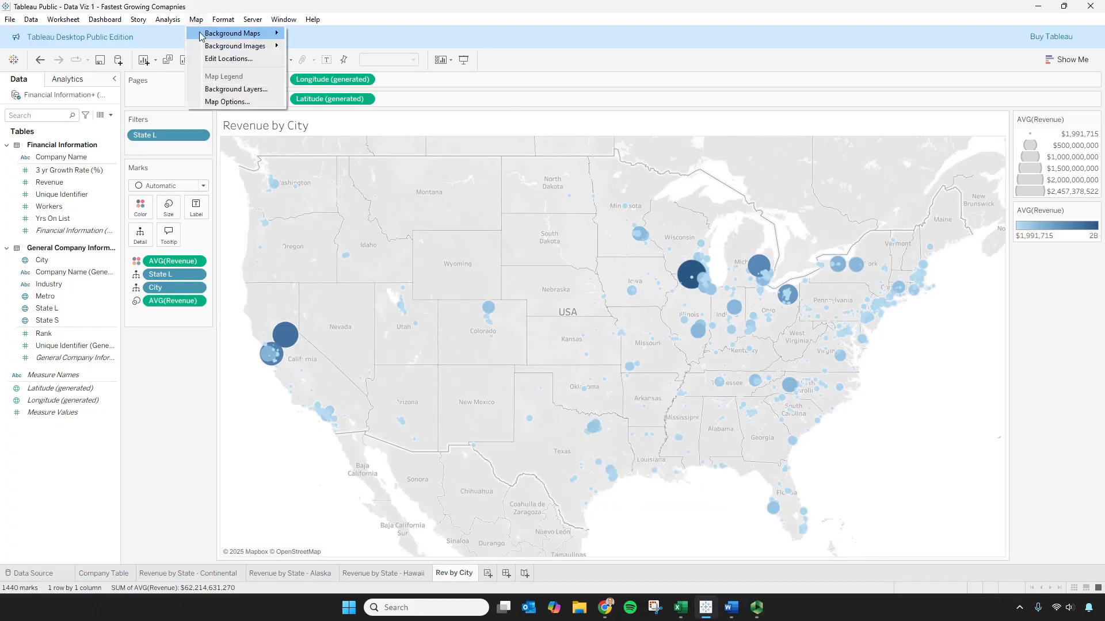
pyautogui.click(229, 101)
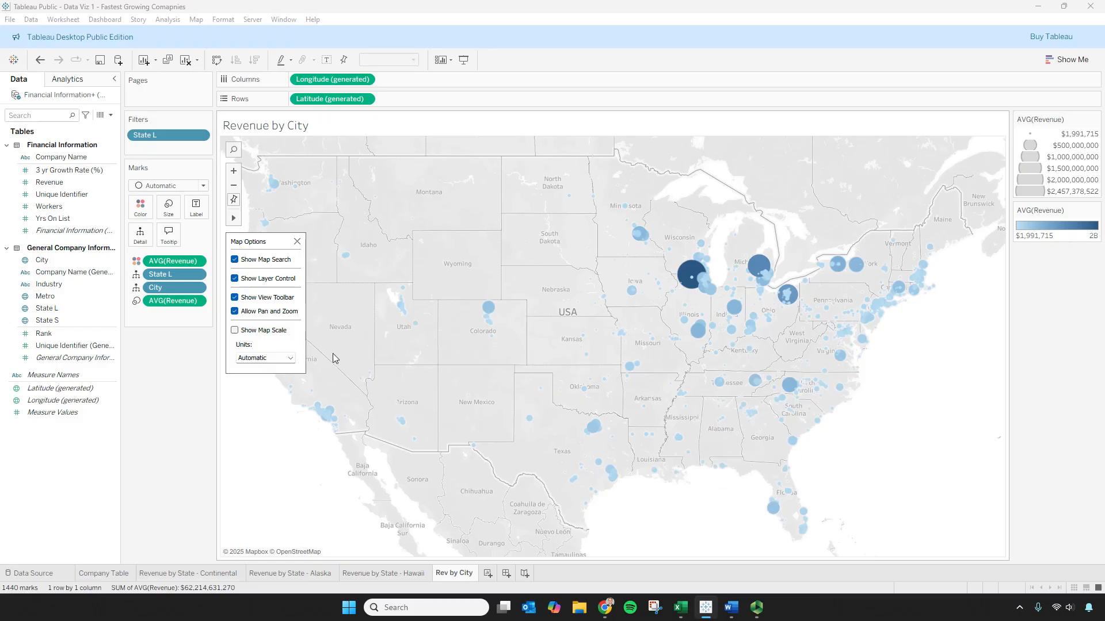
pyautogui.click(234, 311)
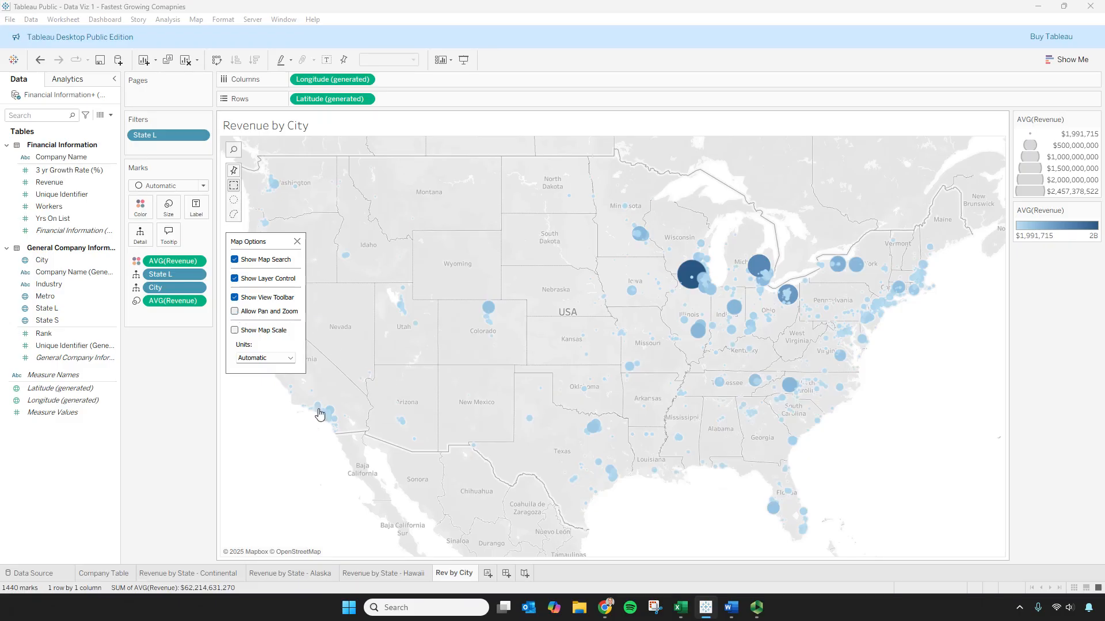
# - Allow pan and zoom on the Revenue by State - Continental map, try zooming out, and reset the map view
pyautogui.click(205, 574)
pyautogui.click(196, 19)
pyautogui.click(227, 102)
pyautogui.click(235, 311)
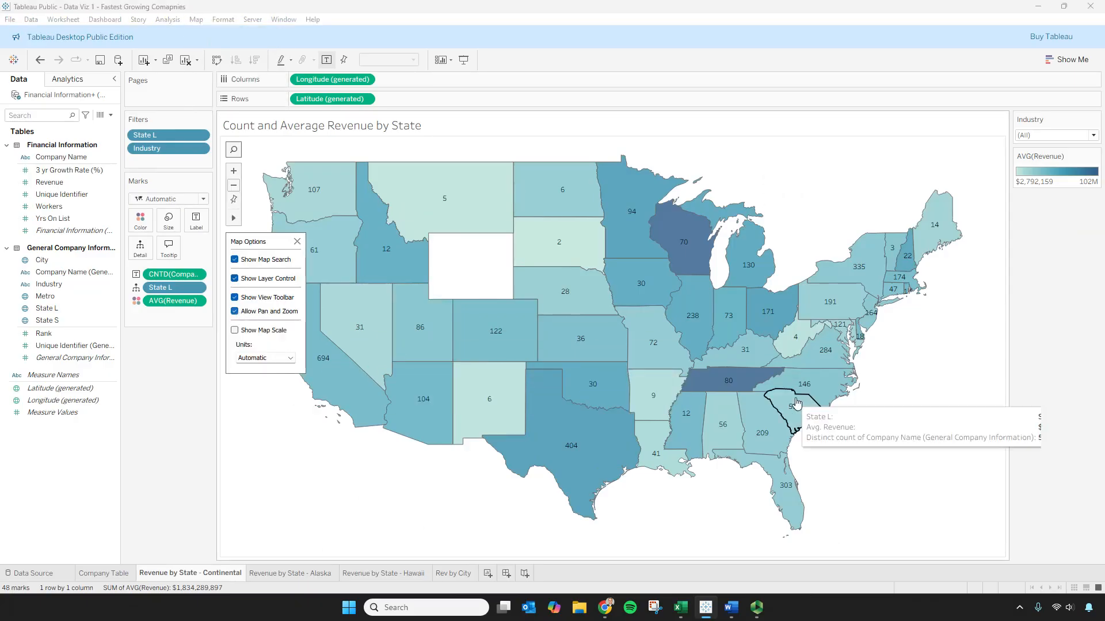
pyautogui.click(909, 375)
pyautogui.scroll(-4, 916, 368)
pyautogui.scroll(2, 918, 366)
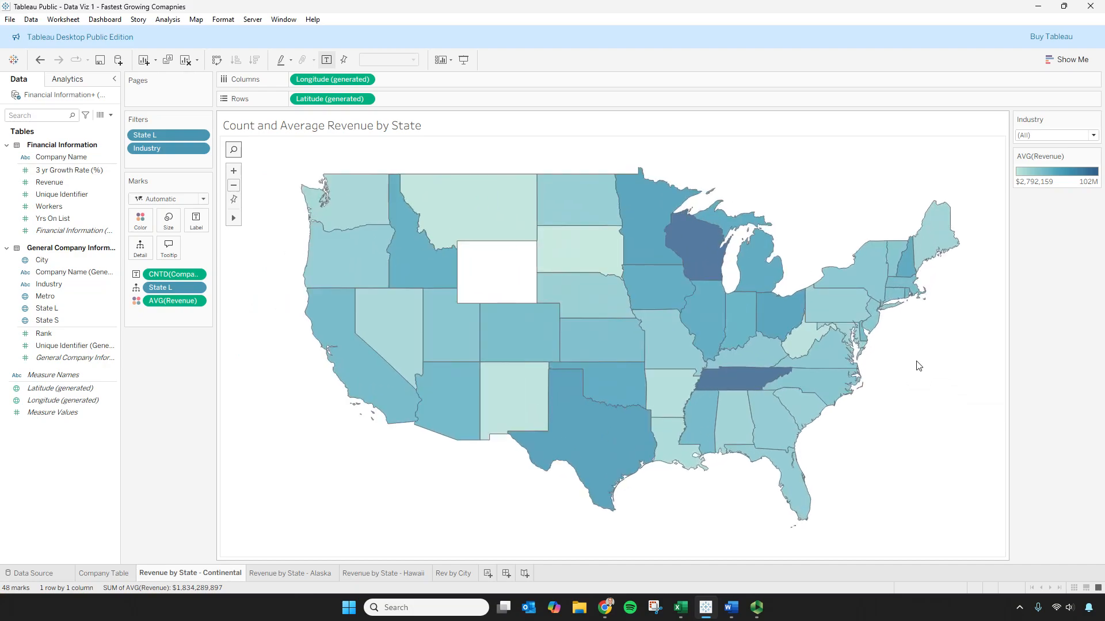
pyautogui.scroll(-5, 918, 365)
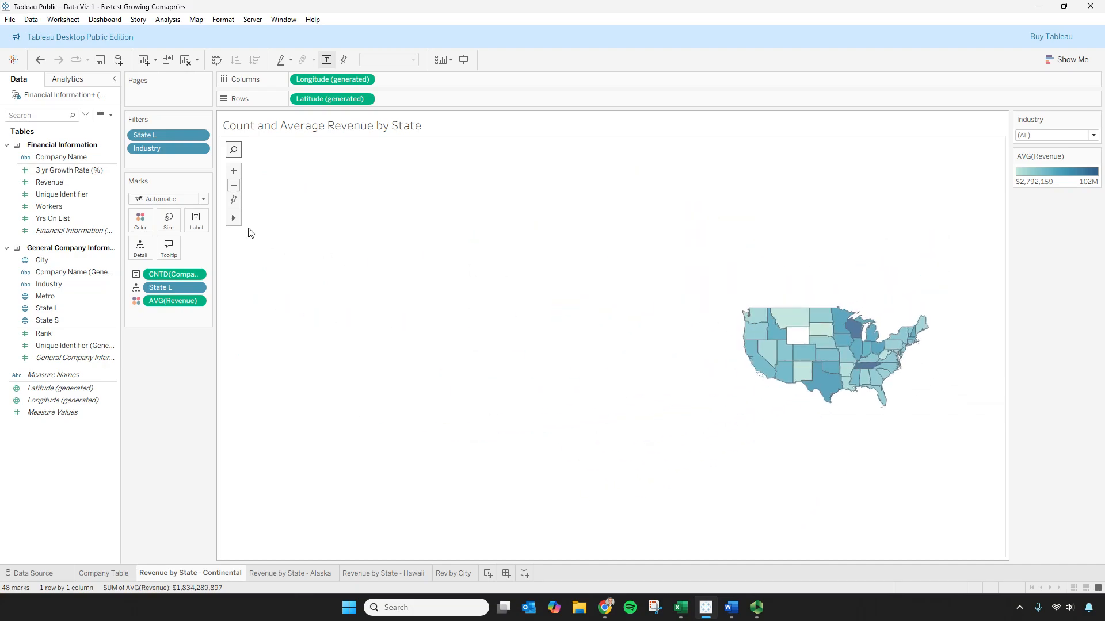
pyautogui.click(234, 200)
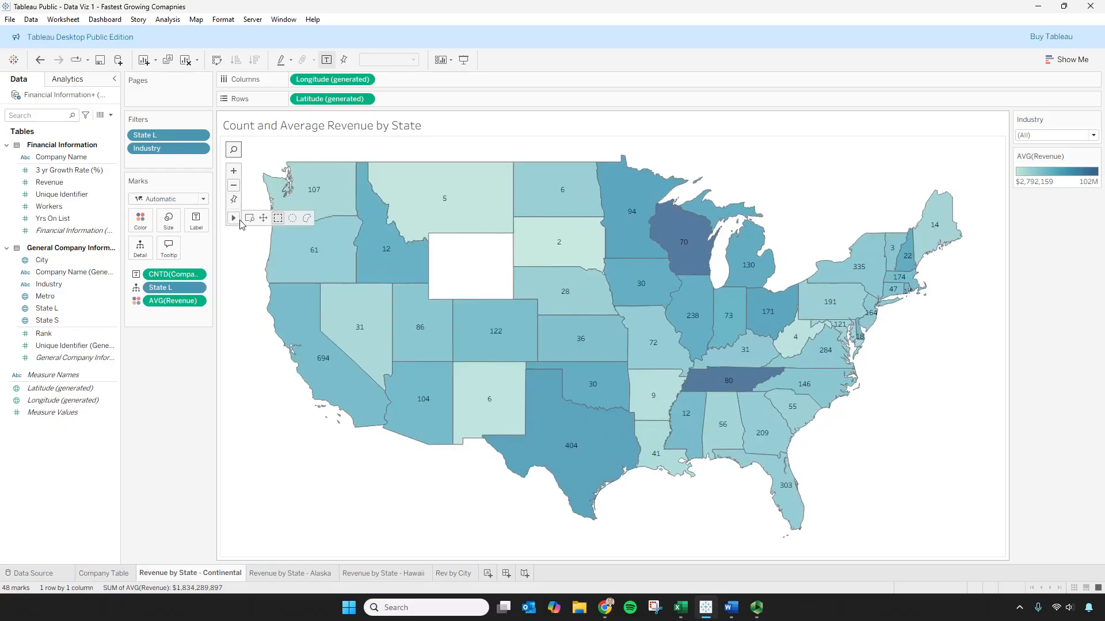
# - Disallow pan and zoom in the map options of the Revenue by State - Continental sheet
pyautogui.click(197, 19)
pyautogui.click(217, 102)
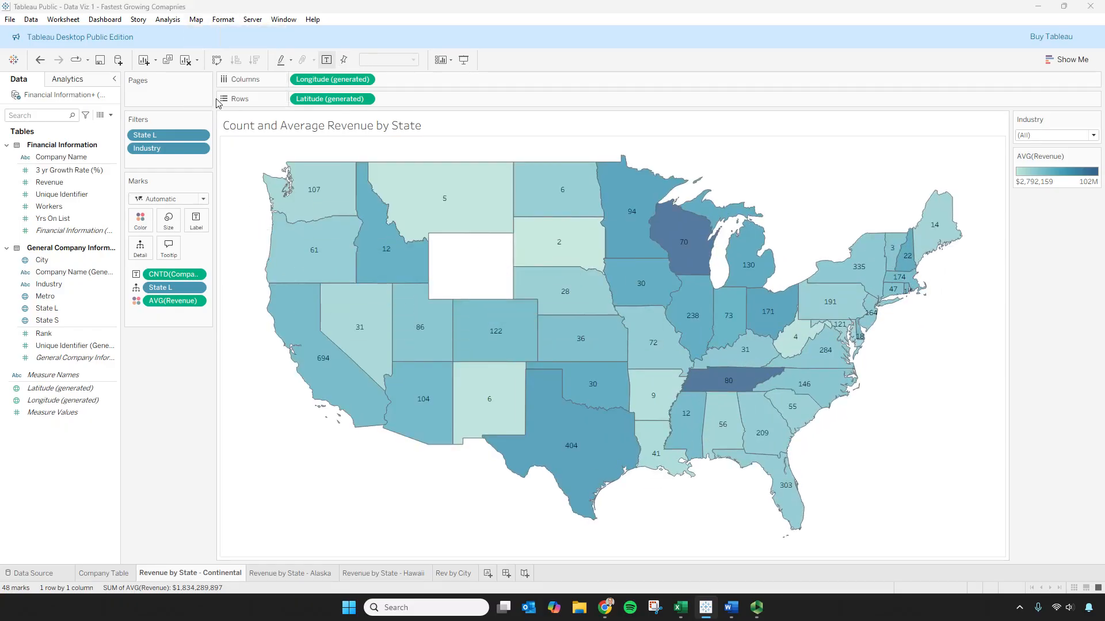
pyautogui.click(271, 313)
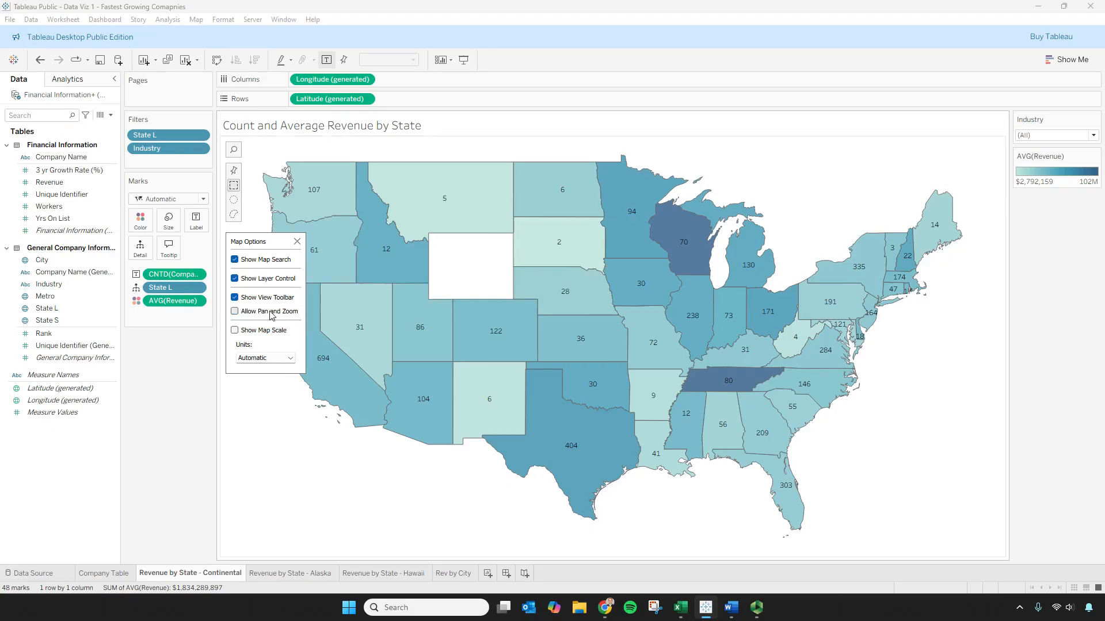
pyautogui.click(959, 402)
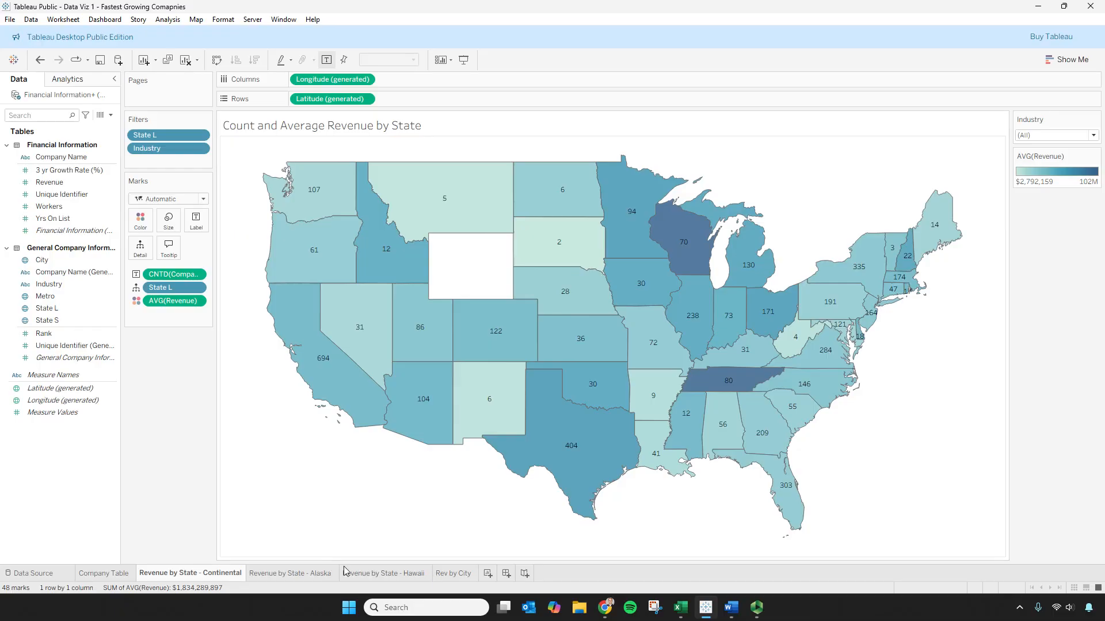
# - Return to the Rev by City sheet and hide the Country/Region Names background map layer
pyautogui.click(384, 573)
pyautogui.click(442, 572)
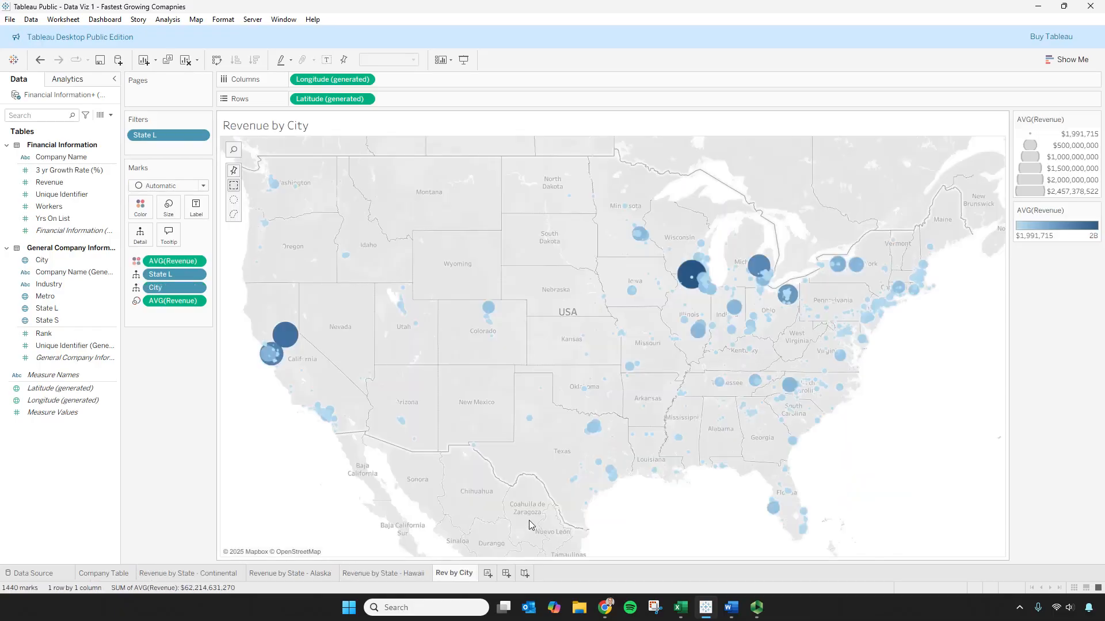
pyautogui.moveTo(561, 509)
pyautogui.moveTo(612, 336)
pyautogui.click(197, 20)
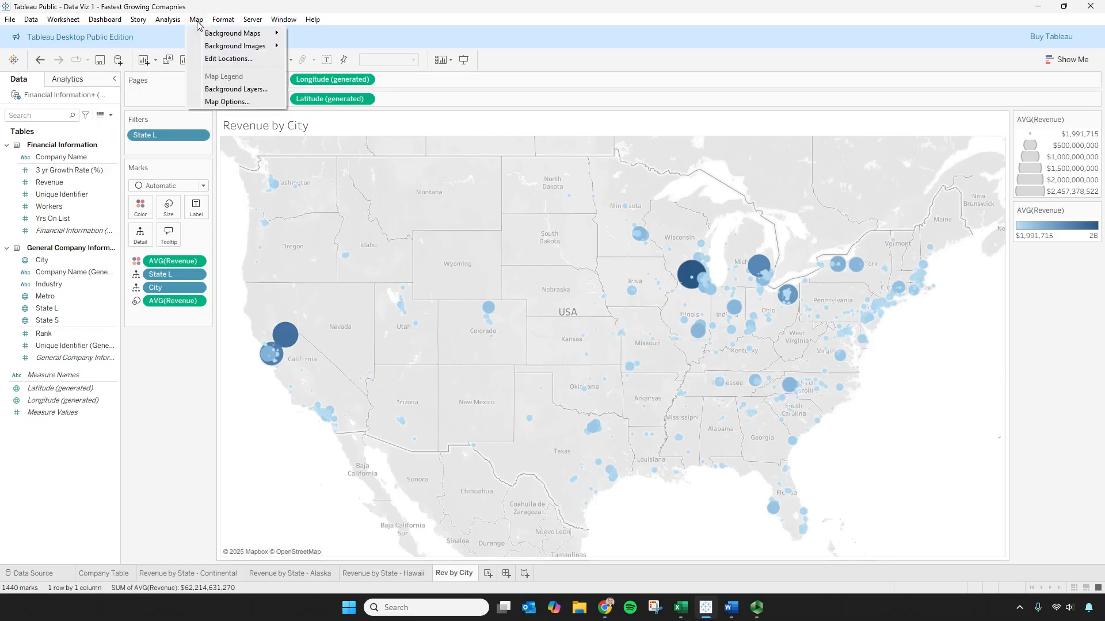
pyautogui.click(225, 90)
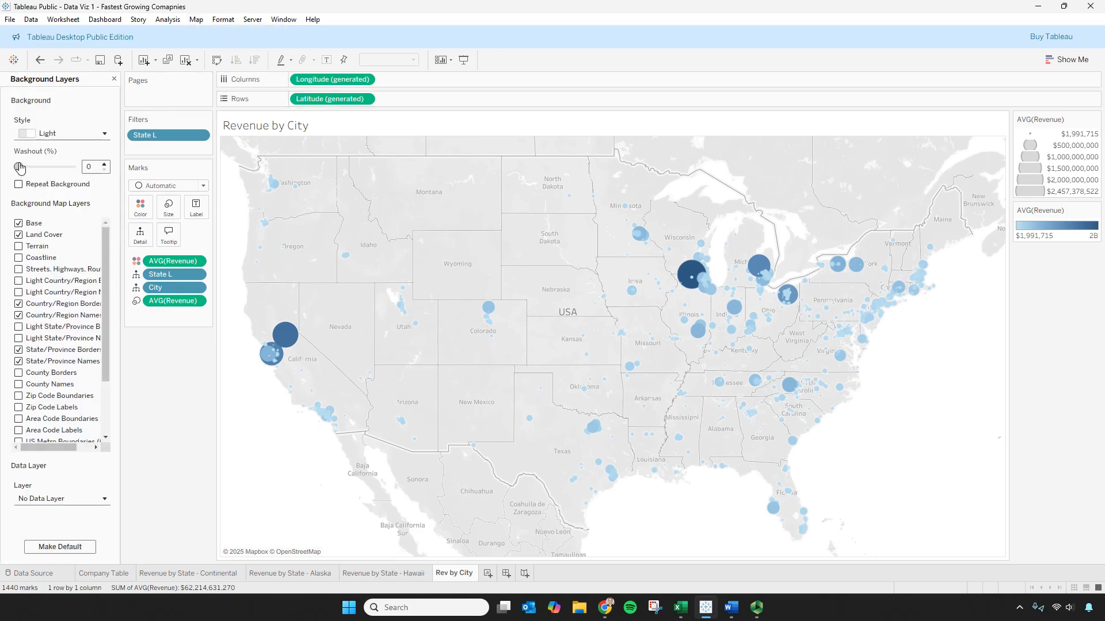
pyautogui.moveTo(19, 169)
pyautogui.mouseDown()
pyautogui.moveTo(80, 168)
pyautogui.moveTo(17, 168)
pyautogui.mouseUp()
pyautogui.click(18, 316)
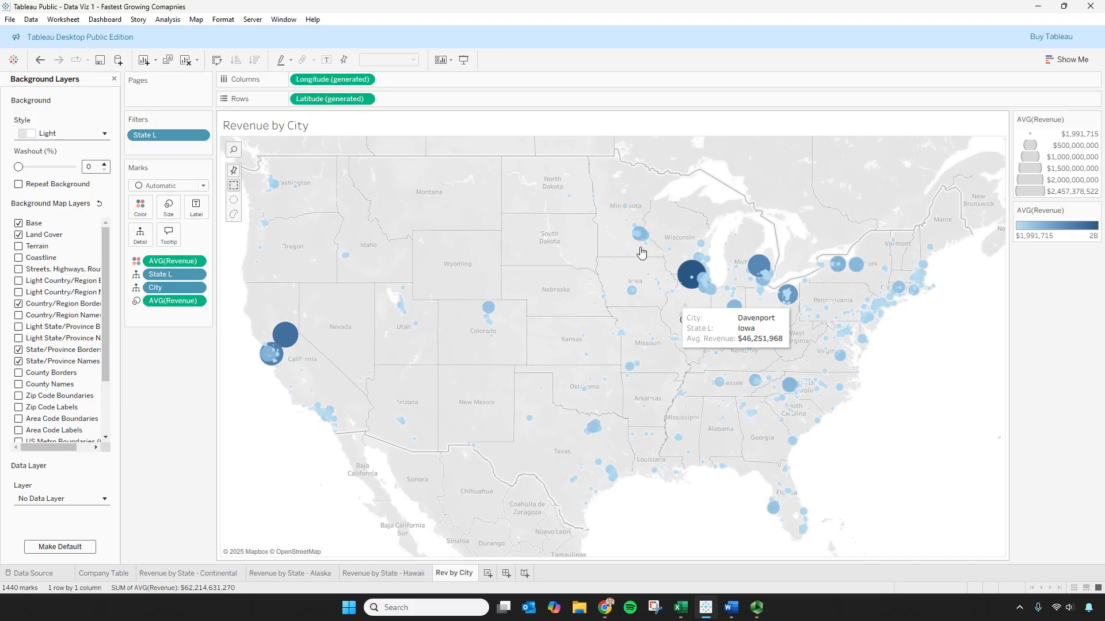
pyautogui.moveTo(625, 290)
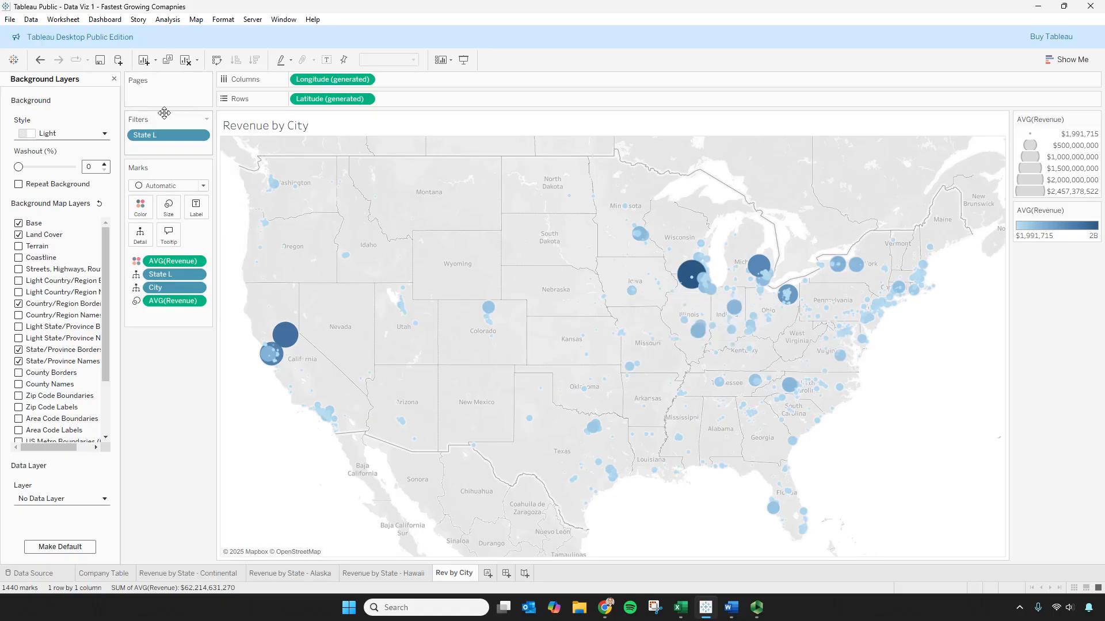
pyautogui.click(114, 79)
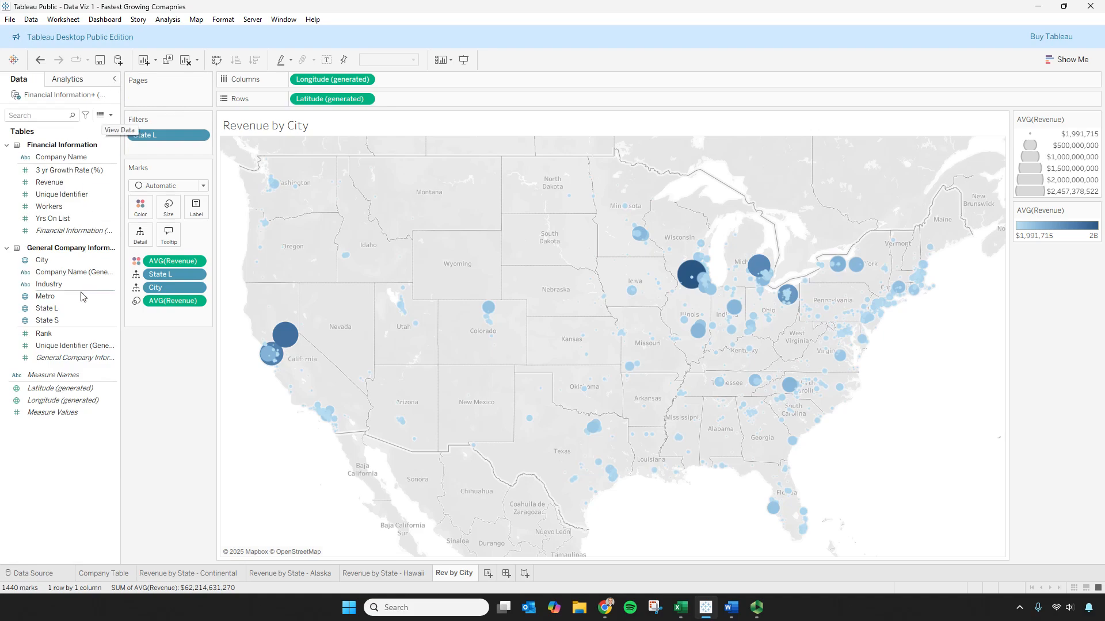
# - Rename the State L field as "State"
pyautogui.click(110, 309)
pyautogui.click(112, 310)
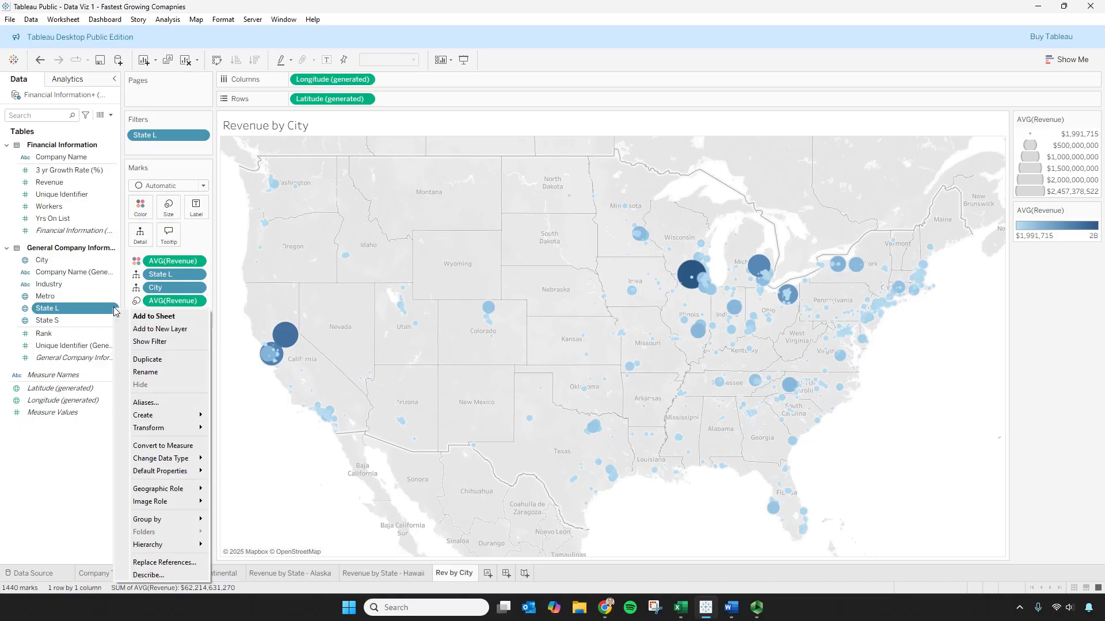
pyautogui.click(146, 373)
pyautogui.click(95, 311)
pyautogui.press('BackSpace')
pyautogui.press('BackSpace')
pyautogui.press('Return')
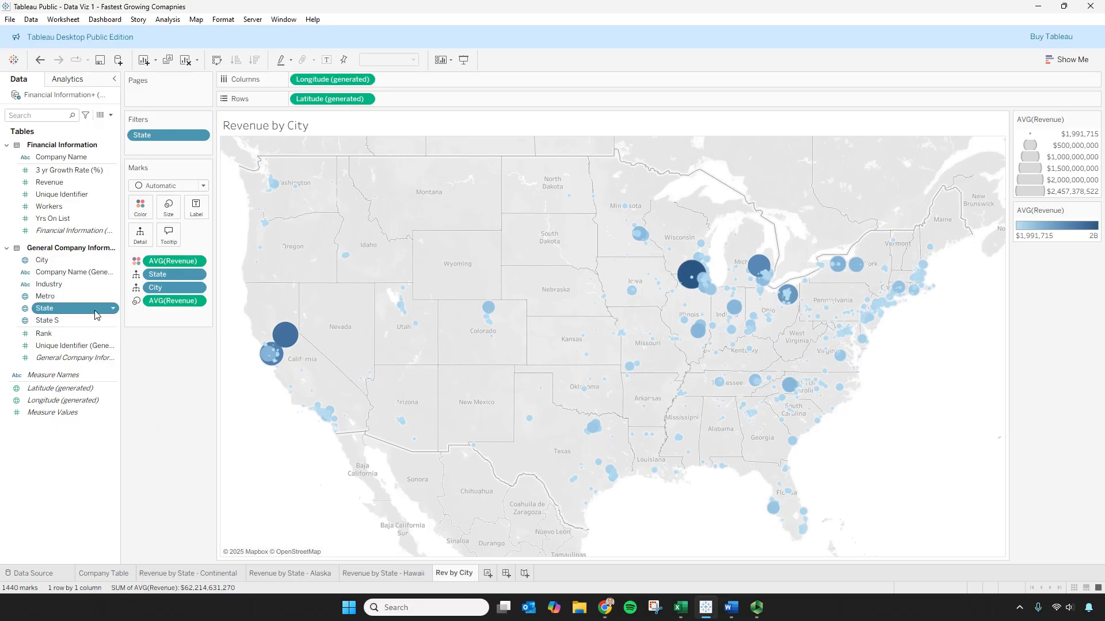
# - Review the tooltip definition and check how it displays on the Auburn, California mark
pyautogui.click(169, 235)
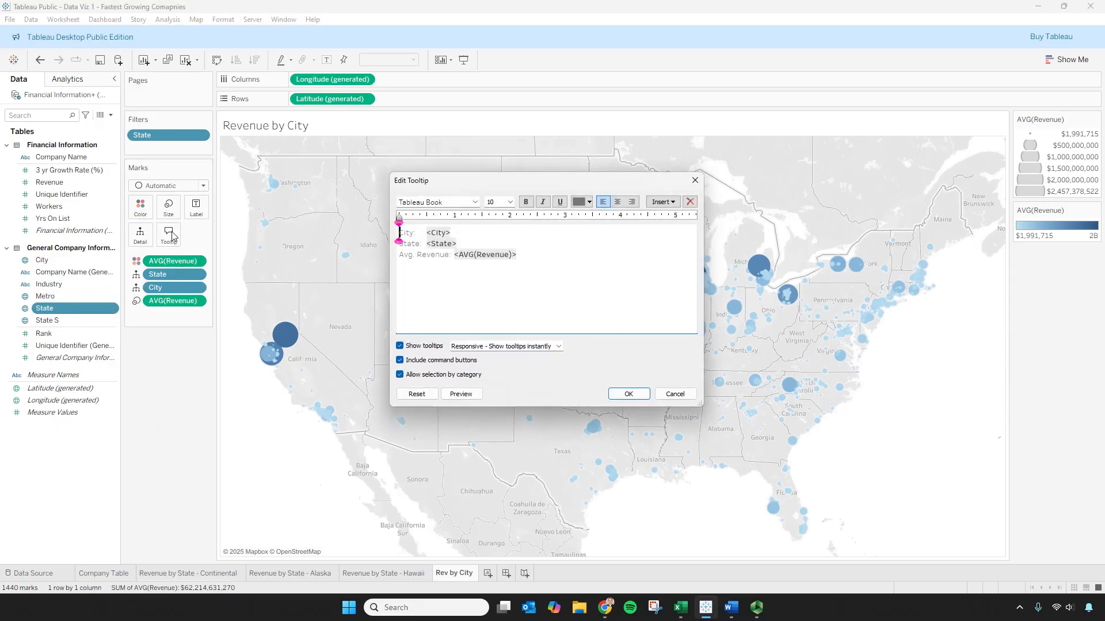
pyautogui.click(695, 180)
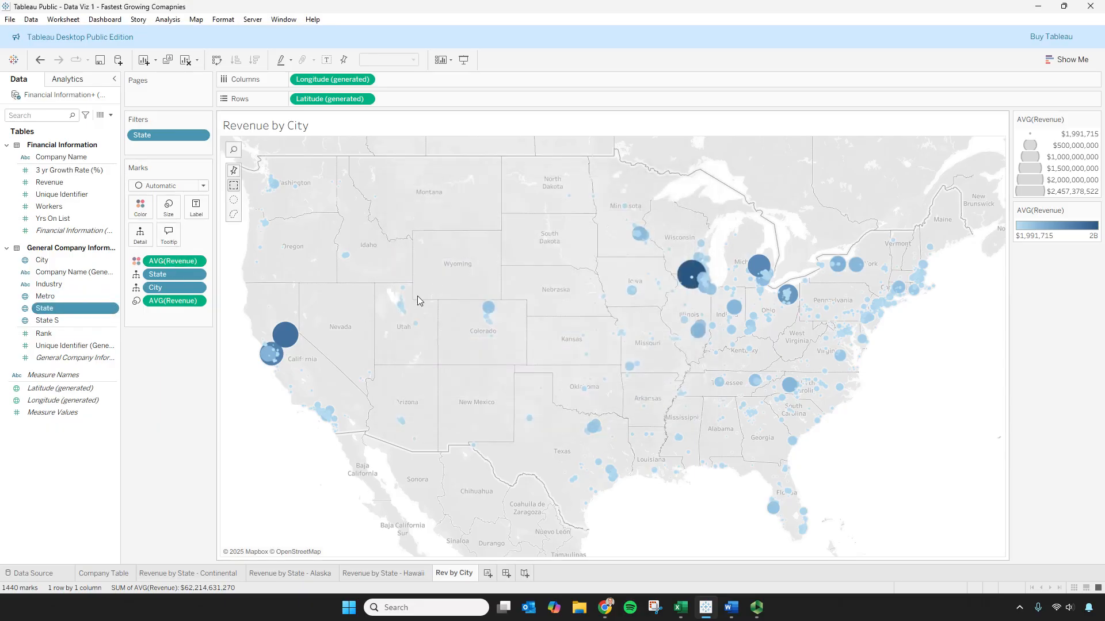
pyautogui.moveTo(293, 340)
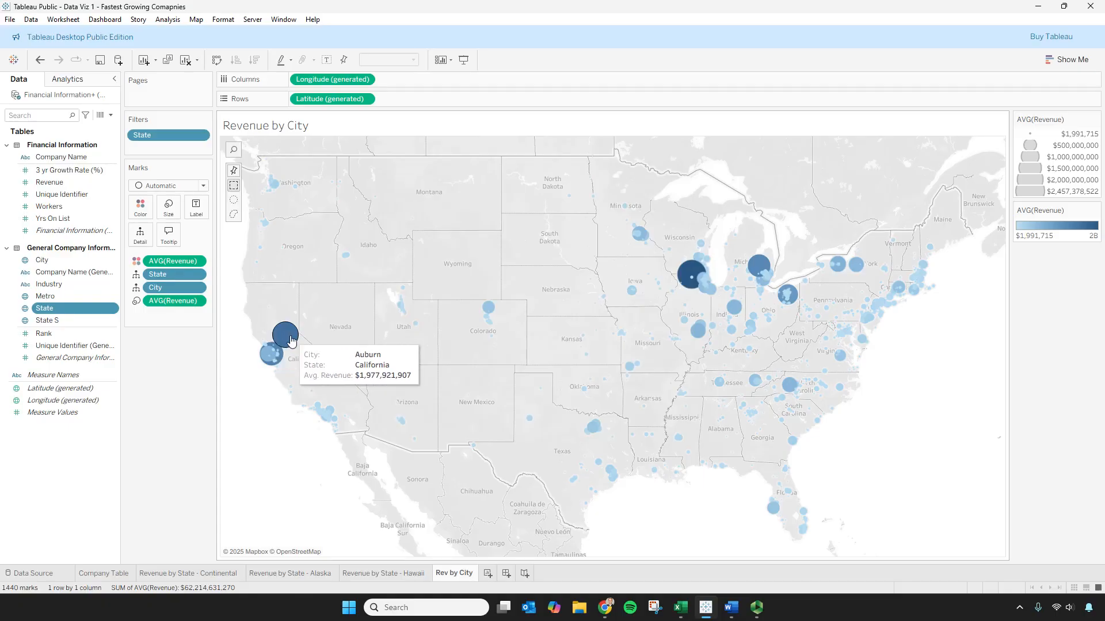
# - Set the font size of the tooltip's whole Avg. Revenue line to 14
pyautogui.click(171, 237)
pyautogui.click(522, 253)
pyautogui.moveTo(522, 254); pyautogui.dragTo(384, 259)
pyautogui.click(493, 201)
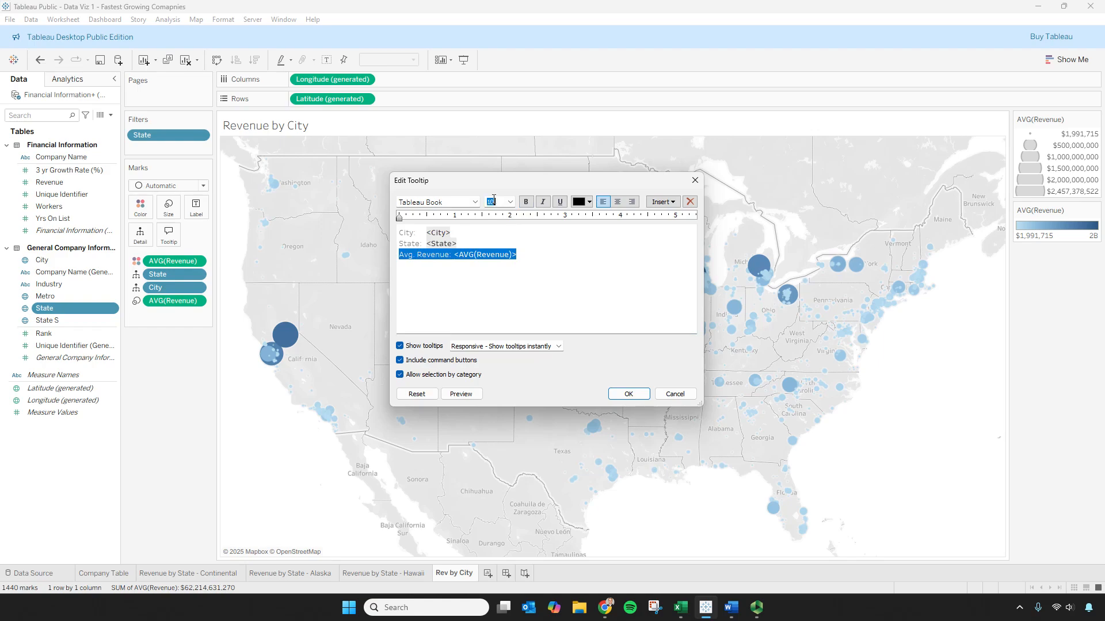
pyautogui.write('14')
pyautogui.press('Return')
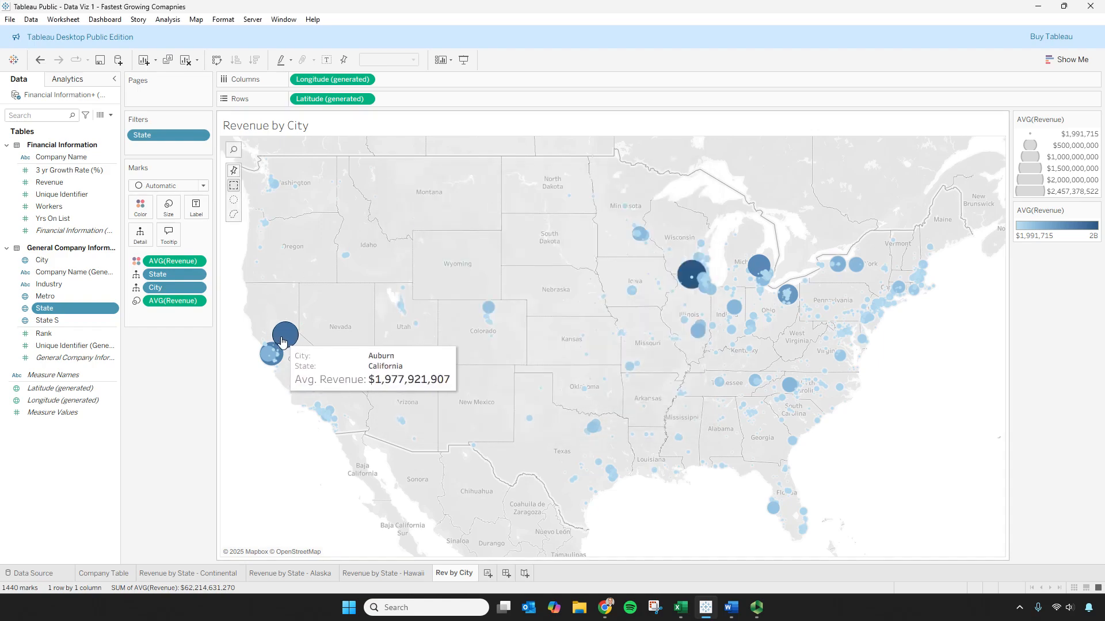
# - Move the Avg. Revenue line of the map tooltip above the City and State lines
pyautogui.click(168, 234)
pyautogui.moveTo(622, 267); pyautogui.dragTo(371, 265)
pyautogui.hotkey('ctrl', 'c')
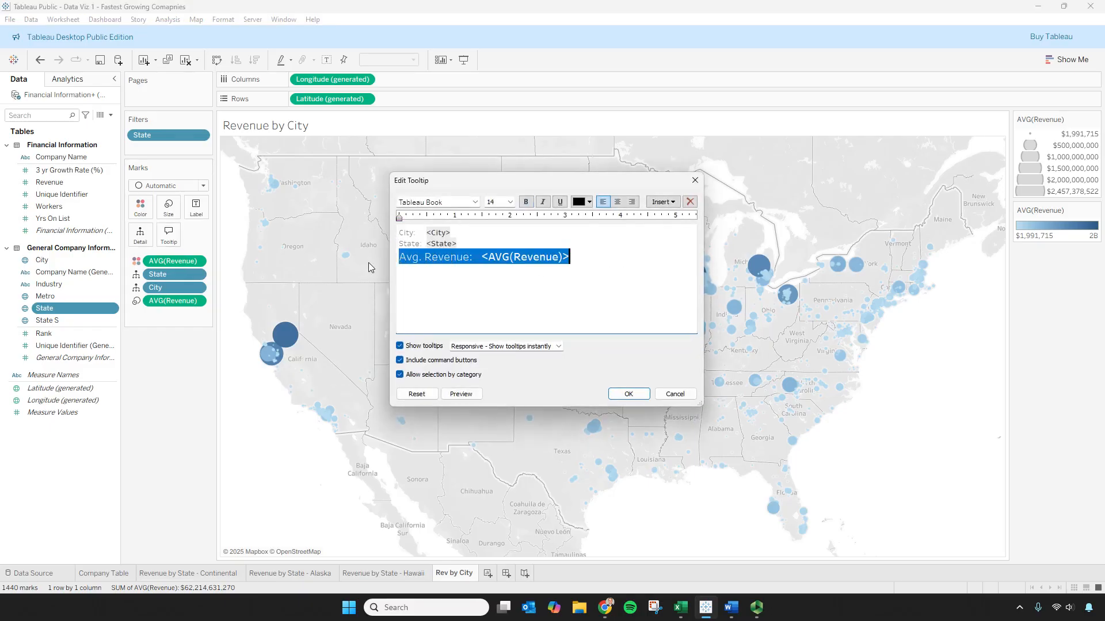
pyautogui.press('BackSpace')
pyautogui.click(397, 233)
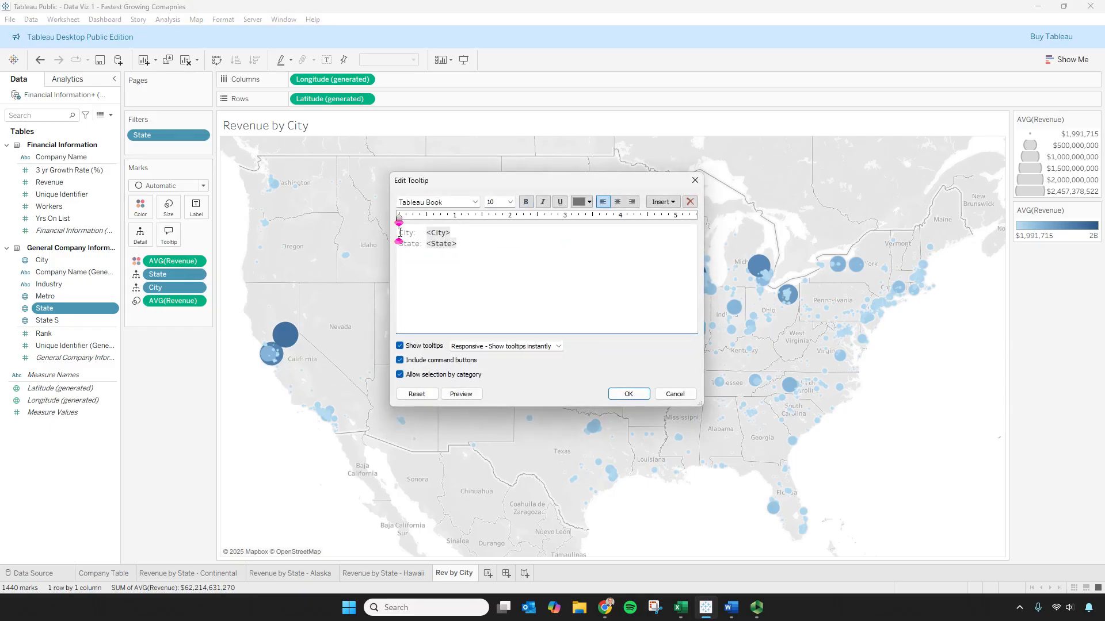
pyautogui.press('Return')
pyautogui.hotkey('ctrl', 'v')
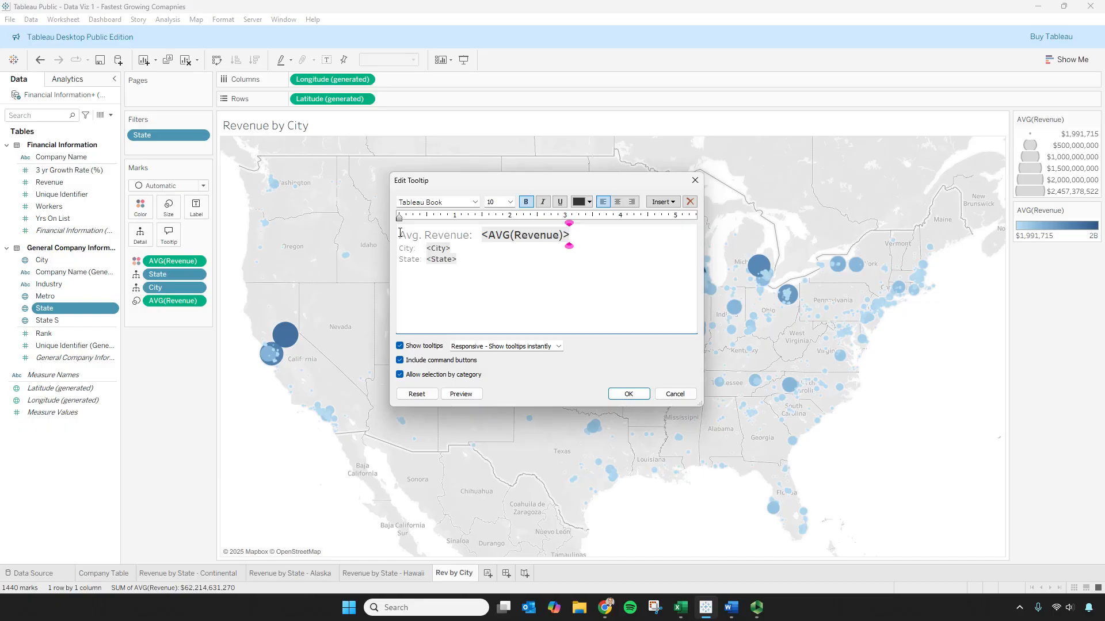
# - Set the tooltip's Avg. Revenue line to font size 12 and insert a blank line between it and the City line
pyautogui.moveTo(566, 241); pyautogui.dragTo(397, 236)
pyautogui.click(494, 203)
pyautogui.press('Return')
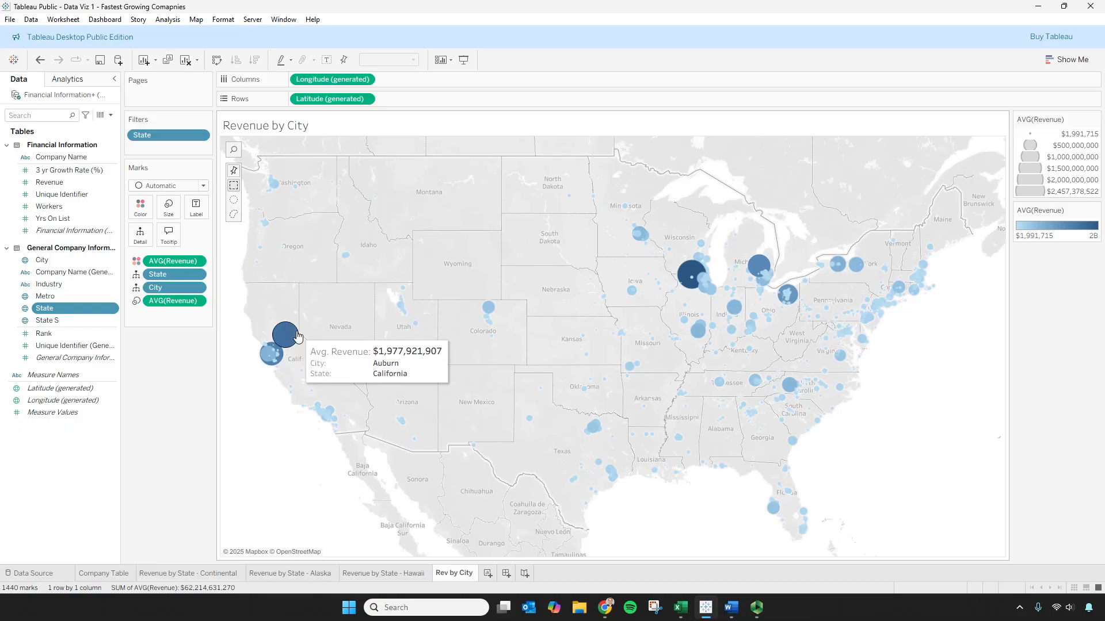
pyautogui.click(168, 234)
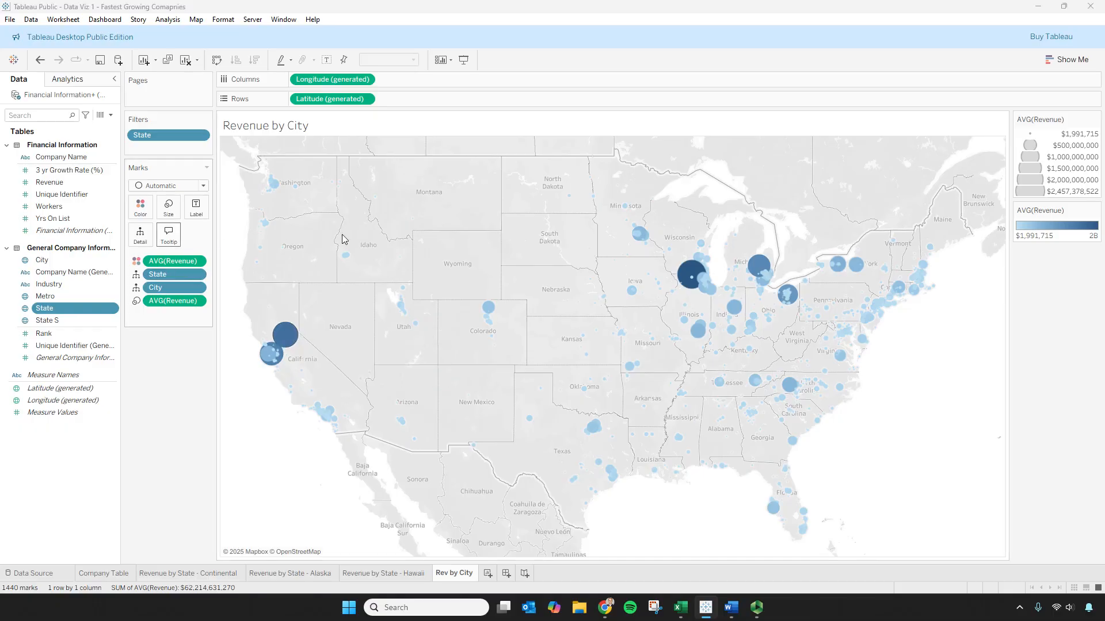
pyautogui.press('Return')
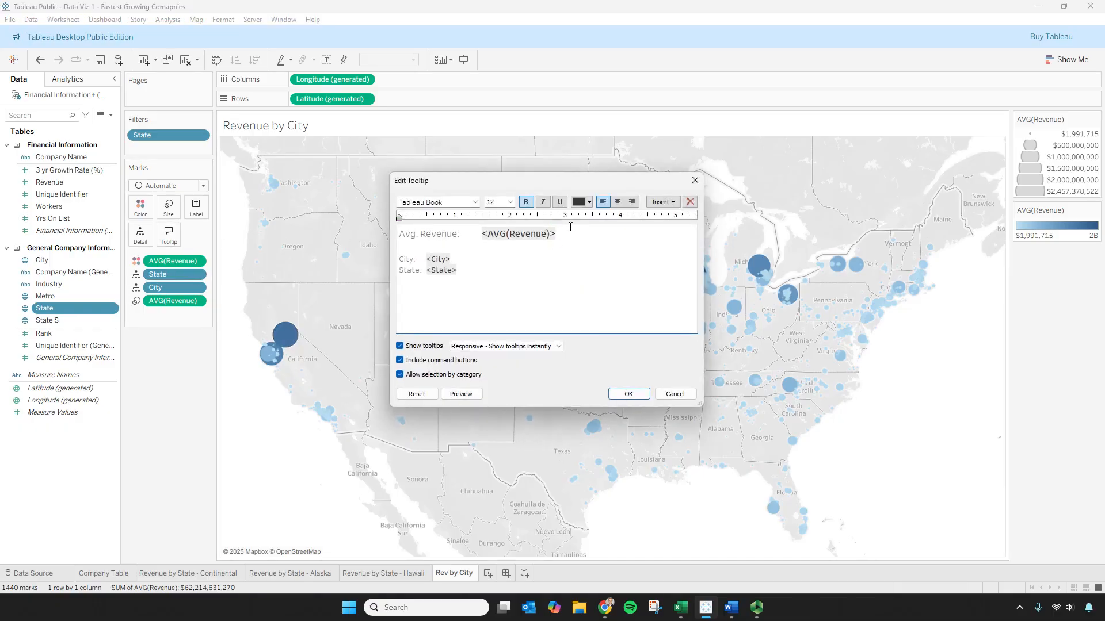
pyautogui.click(628, 394)
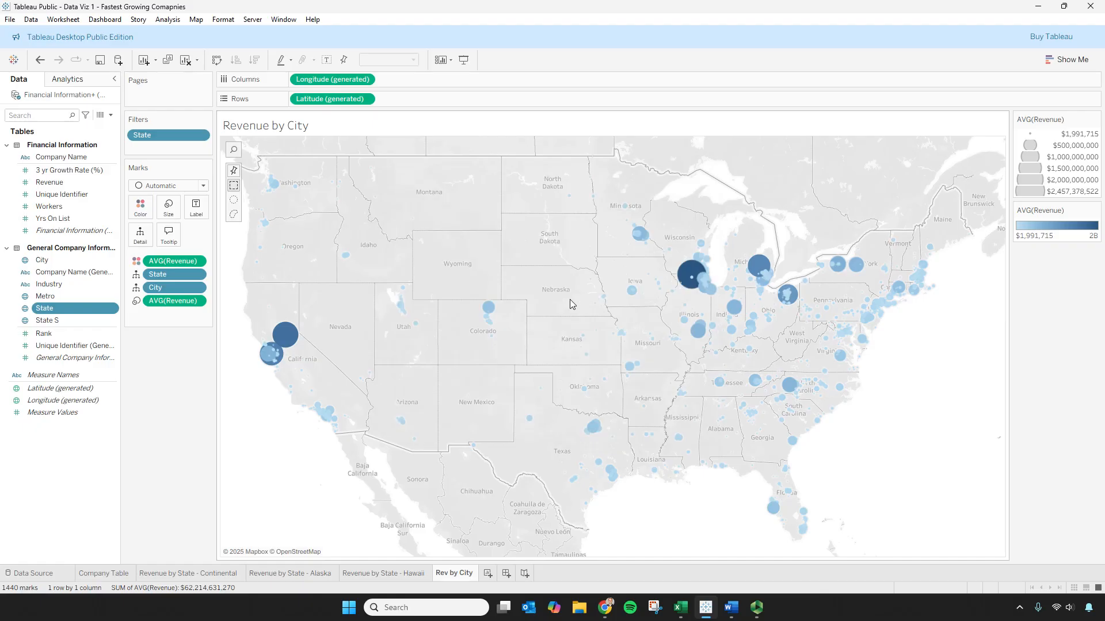
# - Create a new worksheet after Rev by City and name it "Company Table"
pyautogui.hotkey('alt', 'Tab')
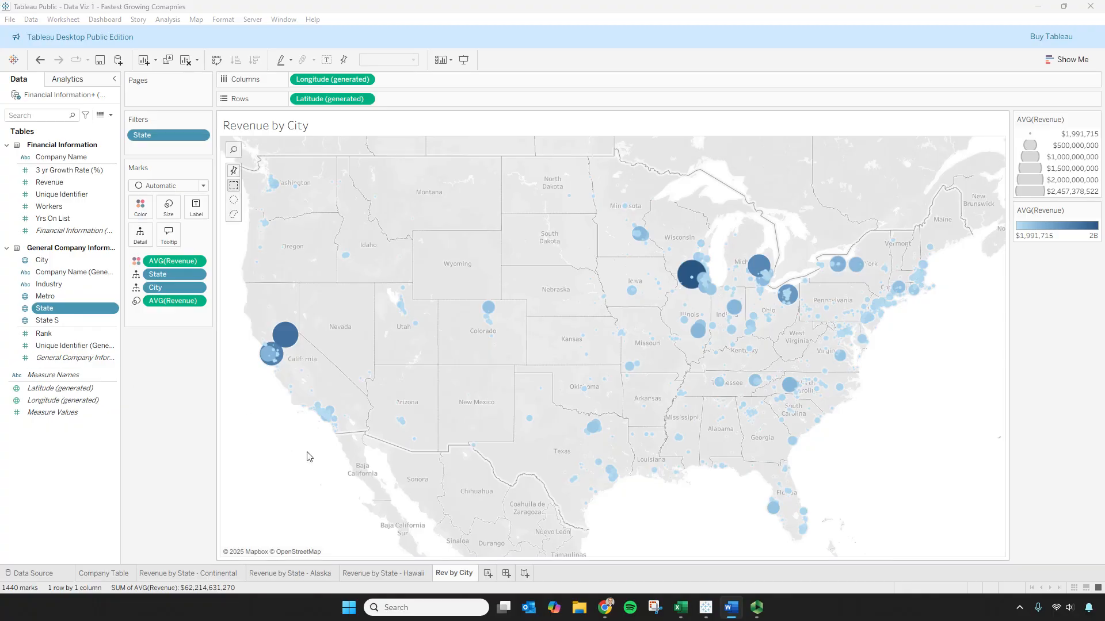
pyautogui.click(487, 574)
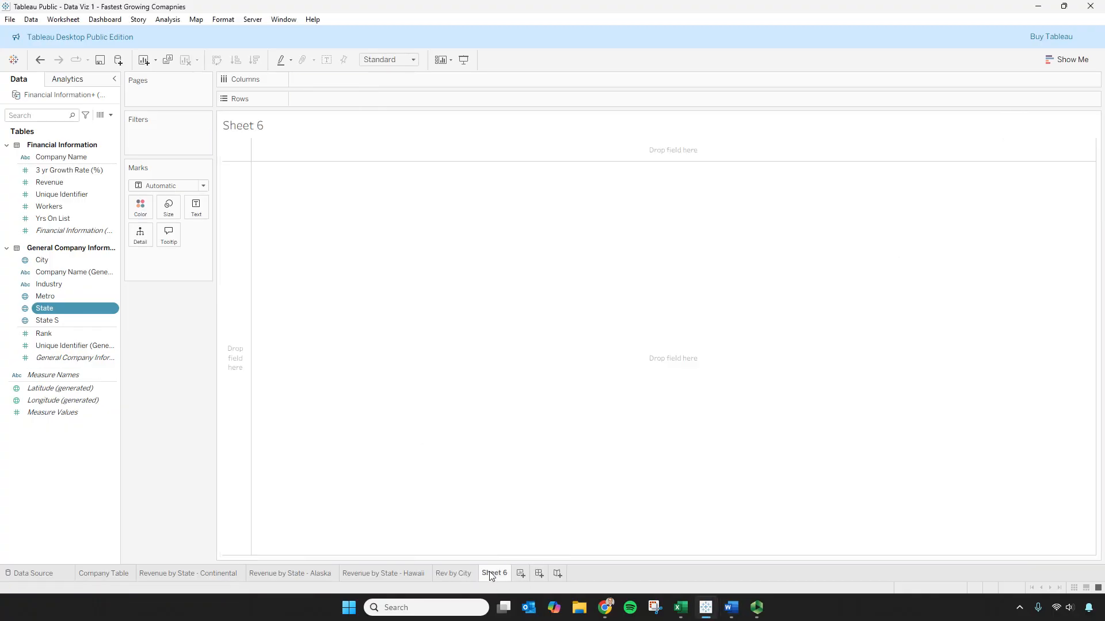
pyautogui.rightClick(494, 575)
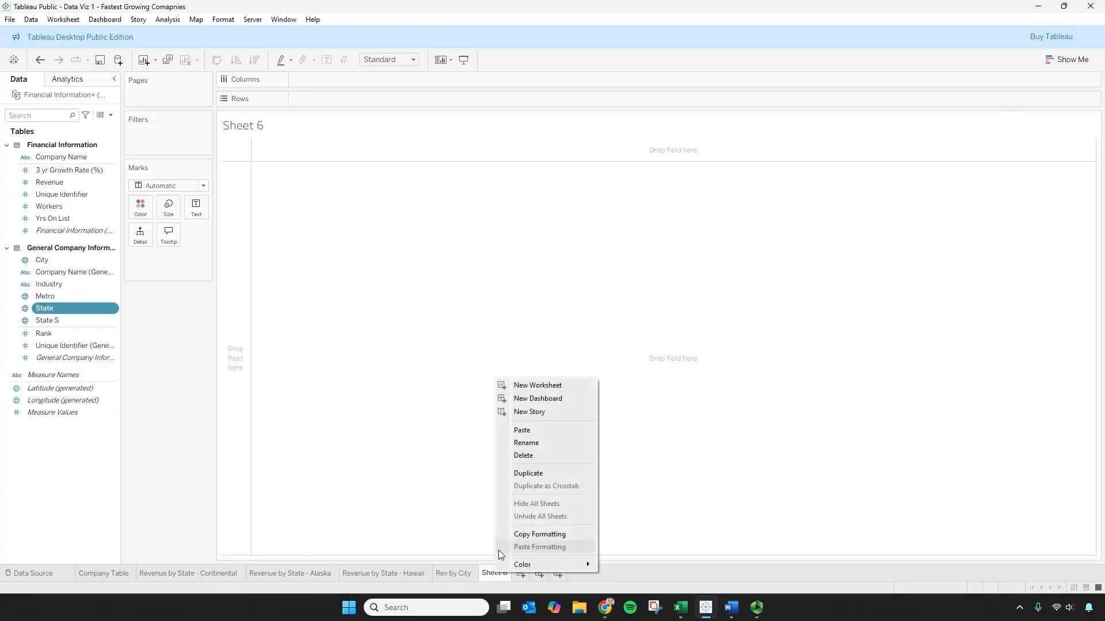
pyautogui.click(537, 443)
pyautogui.write('Company Table')
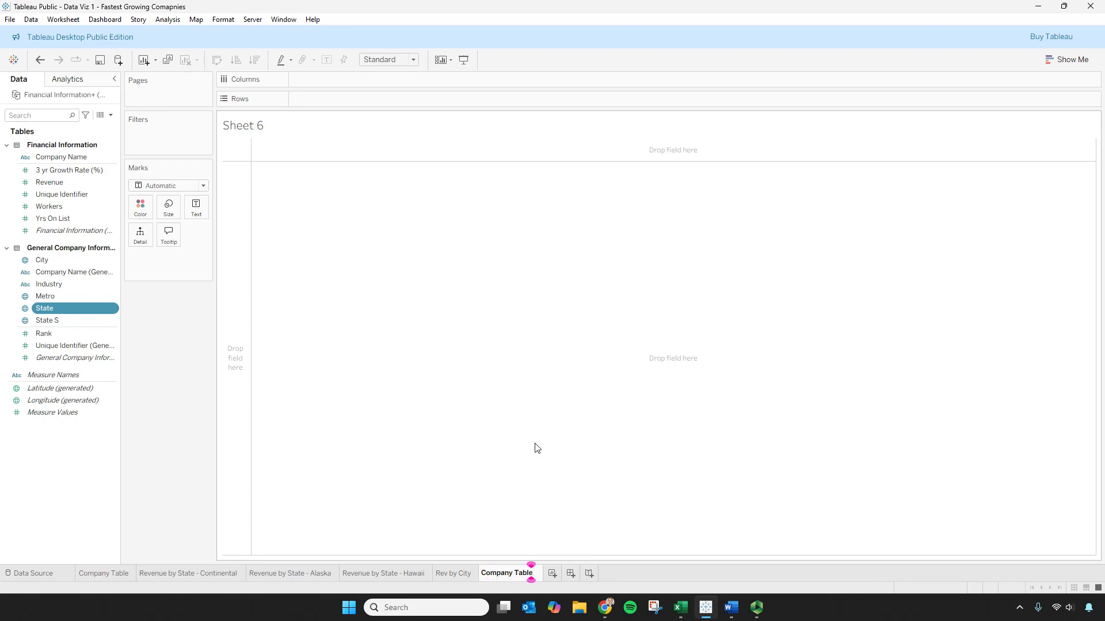
pyautogui.press('Return')
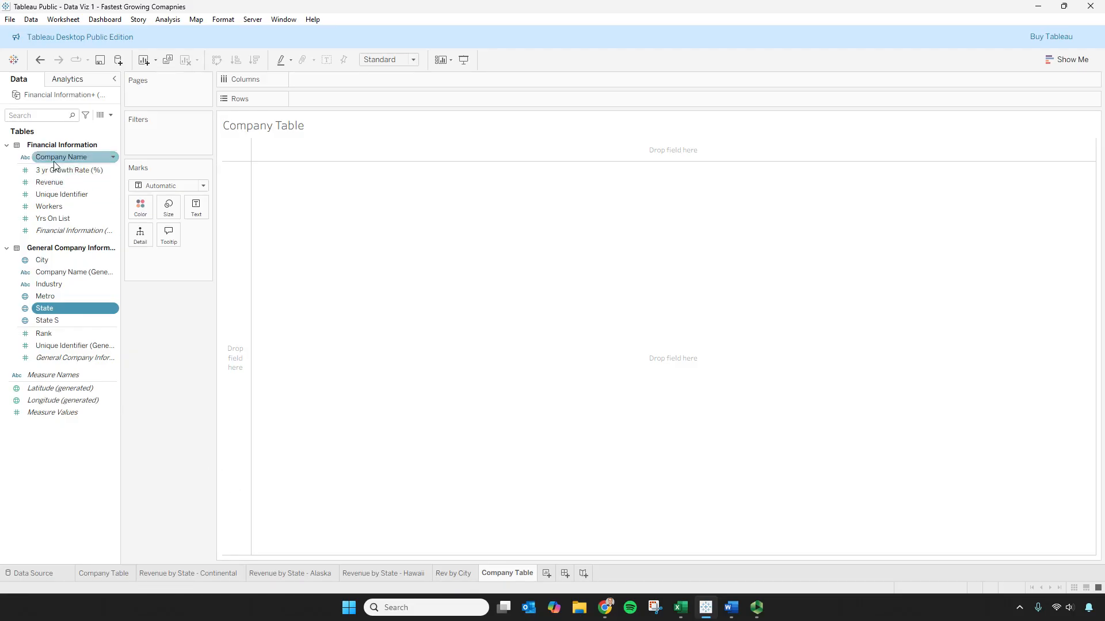
# - Build a text table listing Rank for every Company Name, adding all members of the field
pyautogui.moveTo(53, 157); pyautogui.dragTo(348, 83)
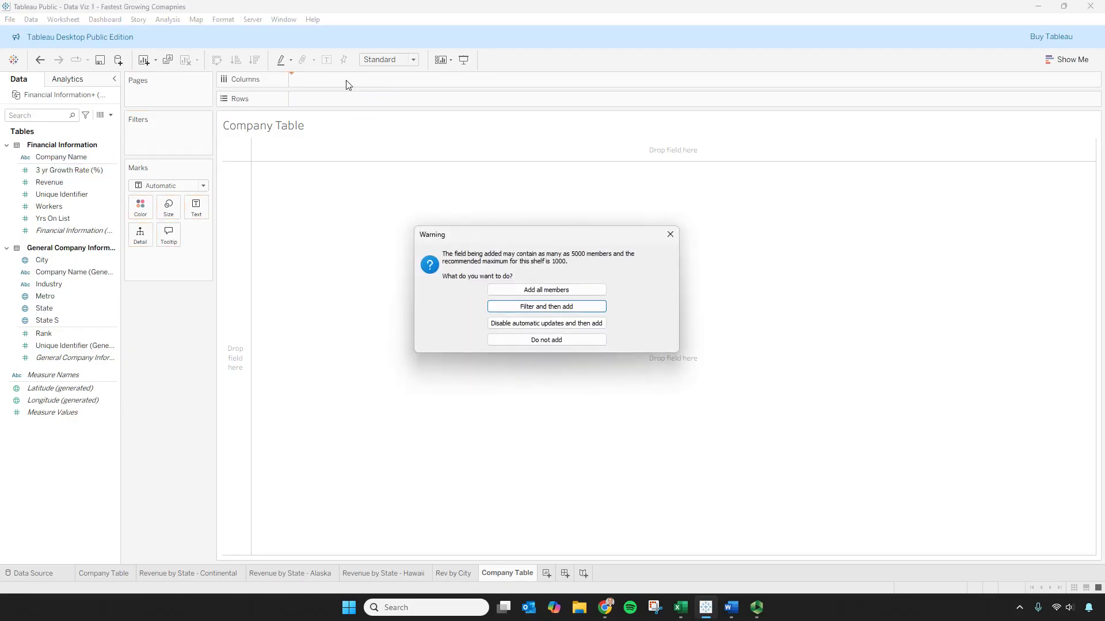
pyautogui.click(585, 291)
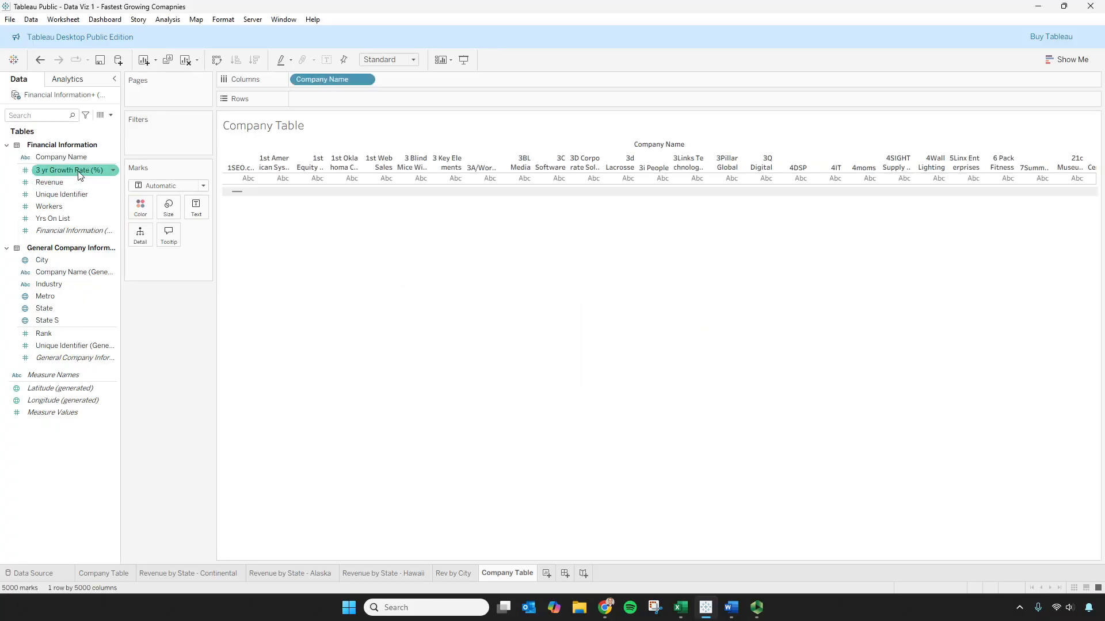
pyautogui.moveTo(46, 334); pyautogui.dragTo(338, 97)
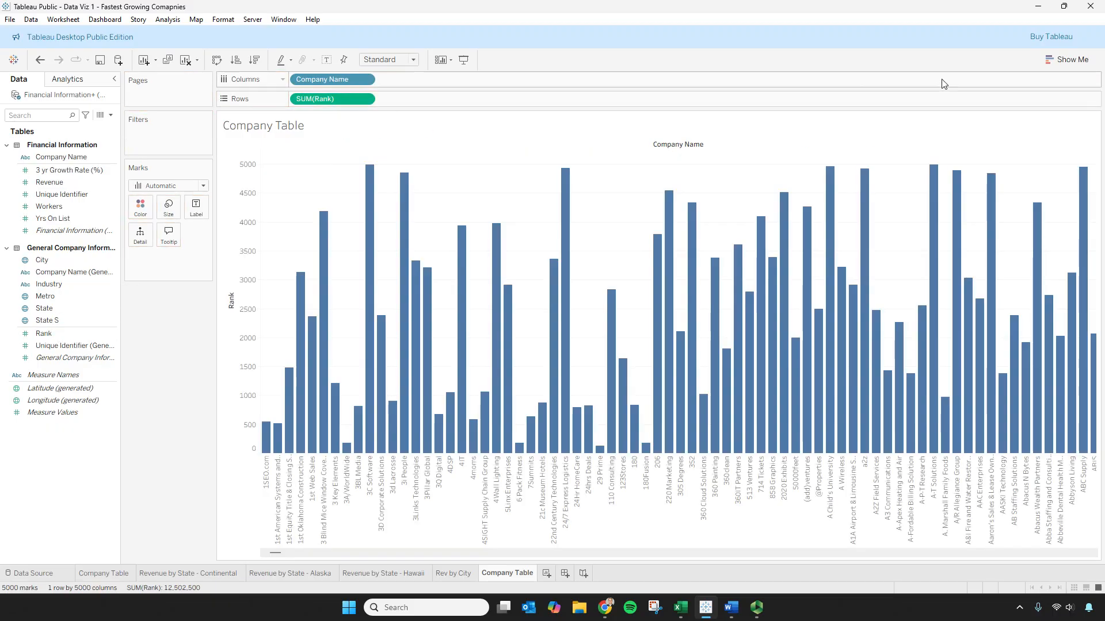
pyautogui.click(1071, 60)
pyautogui.click(1009, 93)
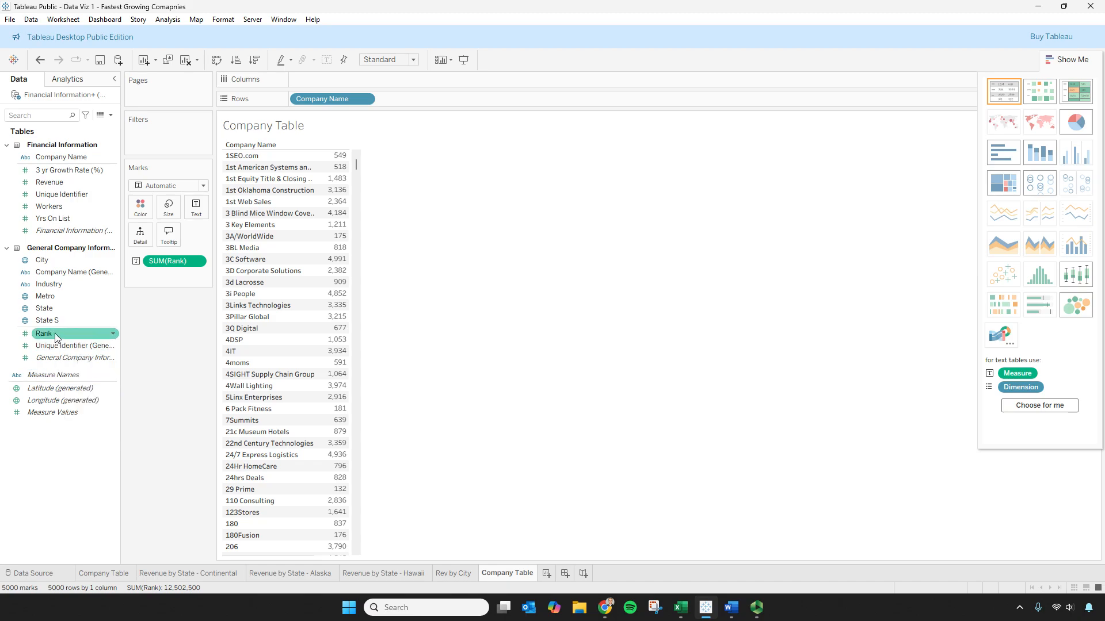
# - Try adding Measure Names to the rows and columns of the text table to give the Rank values a heading
pyautogui.moveTo(51, 375); pyautogui.dragTo(410, 98)
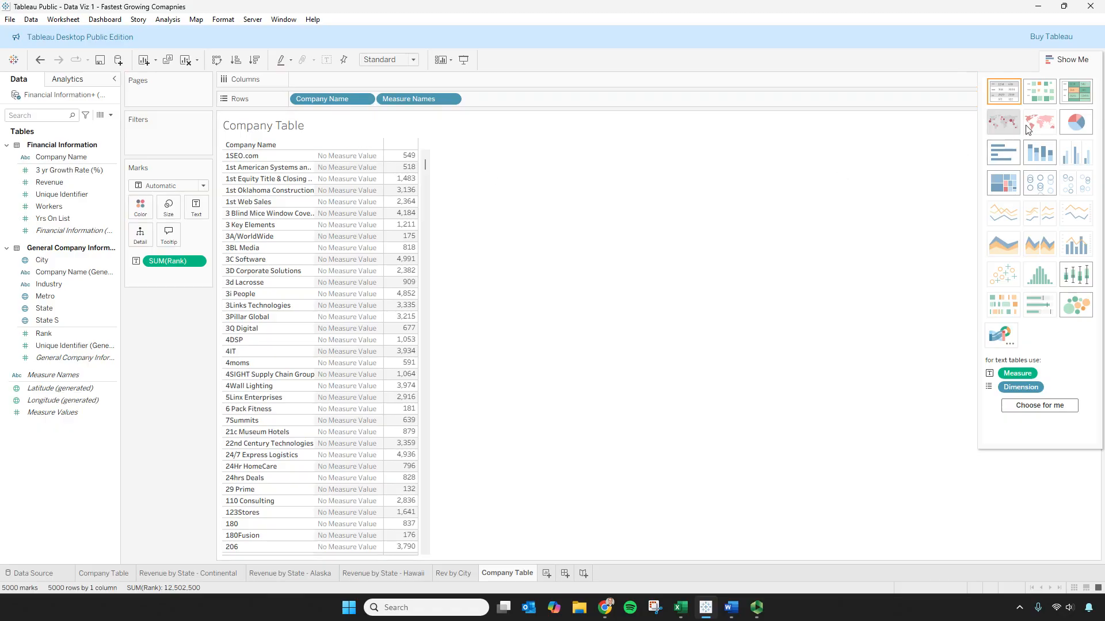
pyautogui.click(1001, 100)
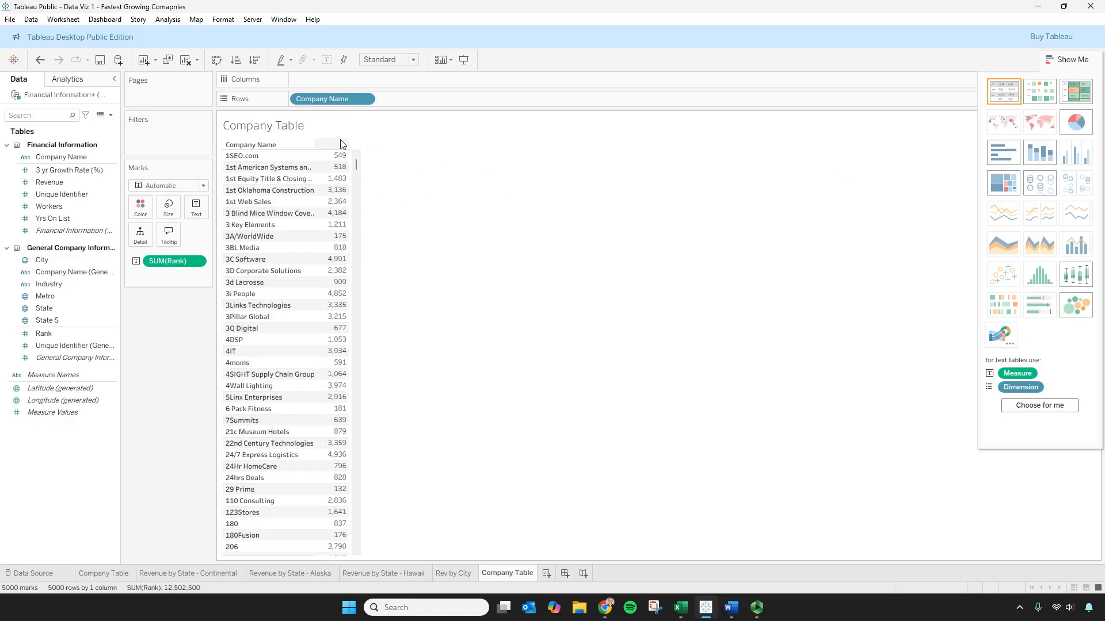
pyautogui.moveTo(43, 334); pyautogui.dragTo(336, 138)
pyautogui.click(1017, 98)
pyautogui.moveTo(50, 375); pyautogui.dragTo(325, 80)
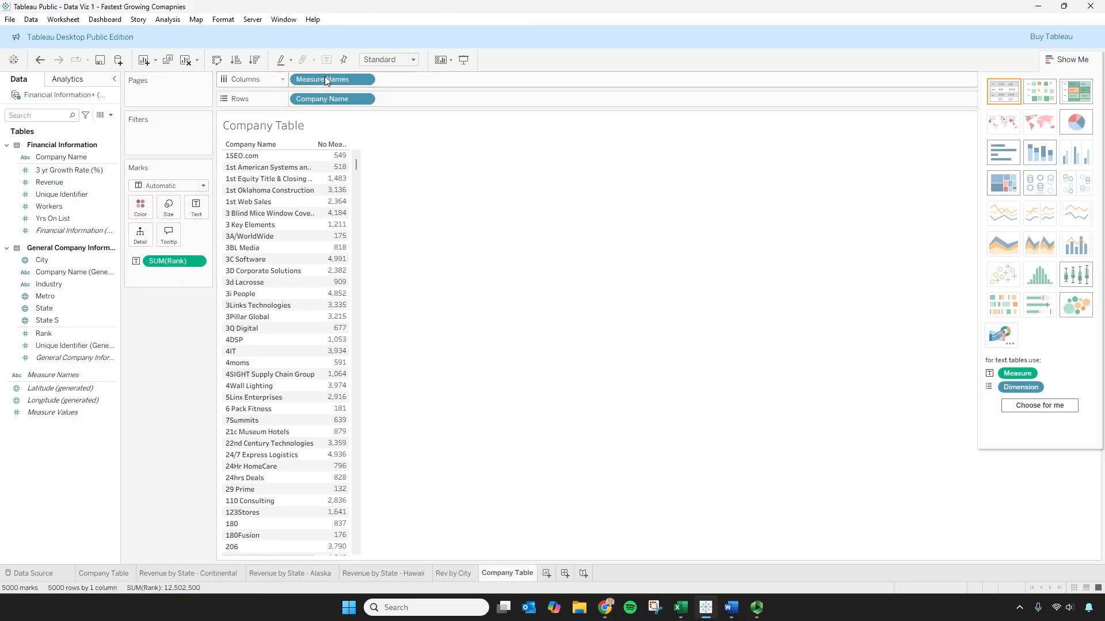
pyautogui.click(1007, 93)
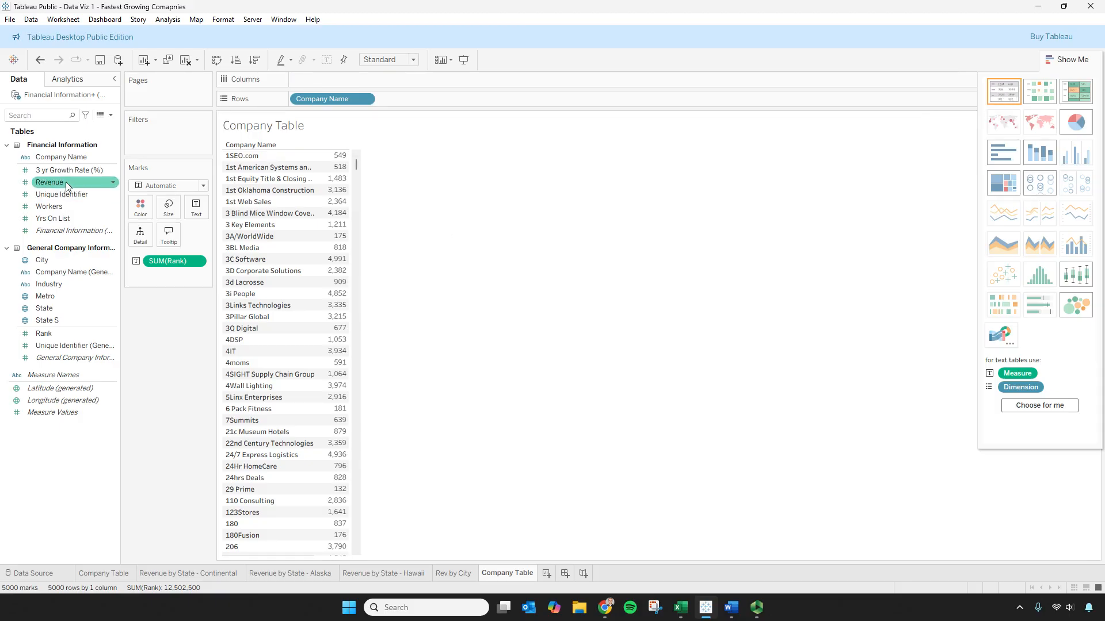
# - Try 3 yr Growth Rate (%) as a second measure in the text table, and remove it again
pyautogui.moveTo(68, 175); pyautogui.dragTo(448, 107)
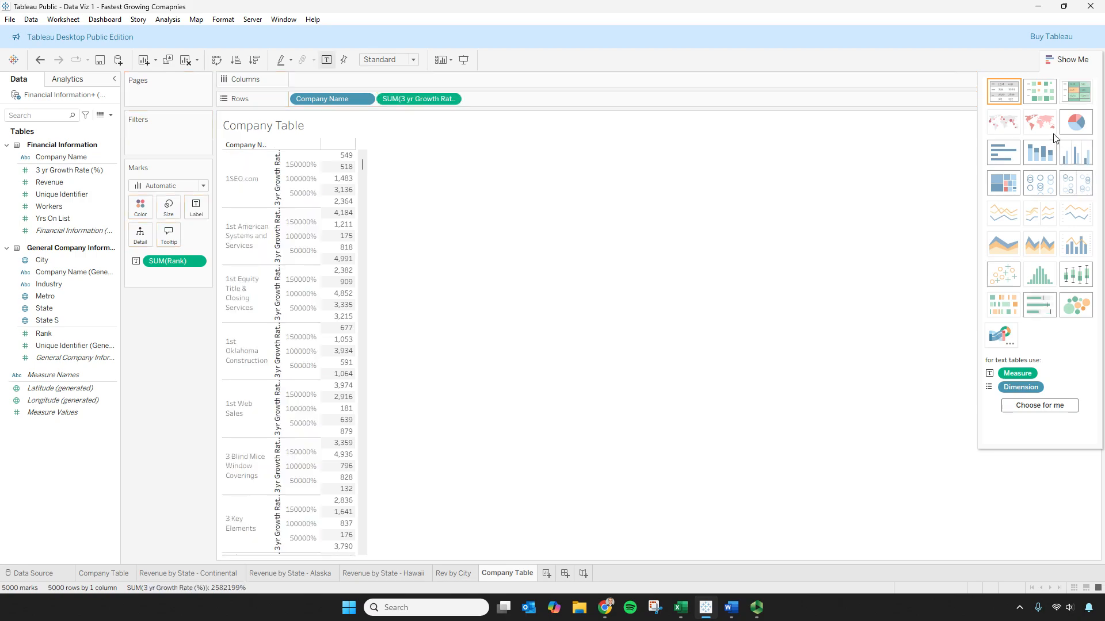
pyautogui.click(1012, 94)
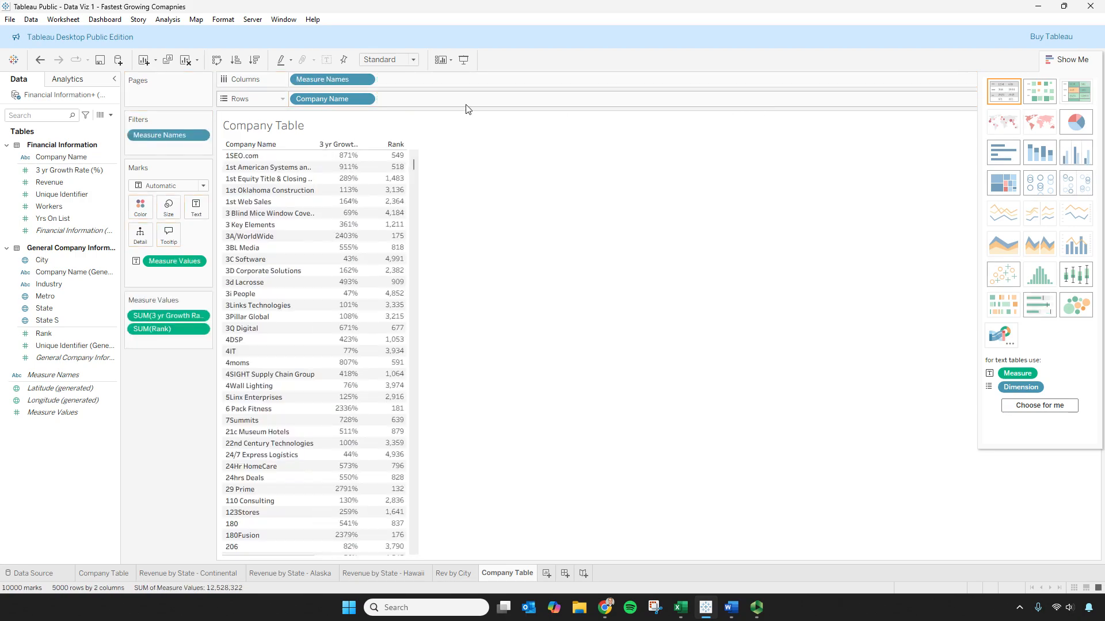
pyautogui.moveTo(174, 316); pyautogui.dragTo(208, 416)
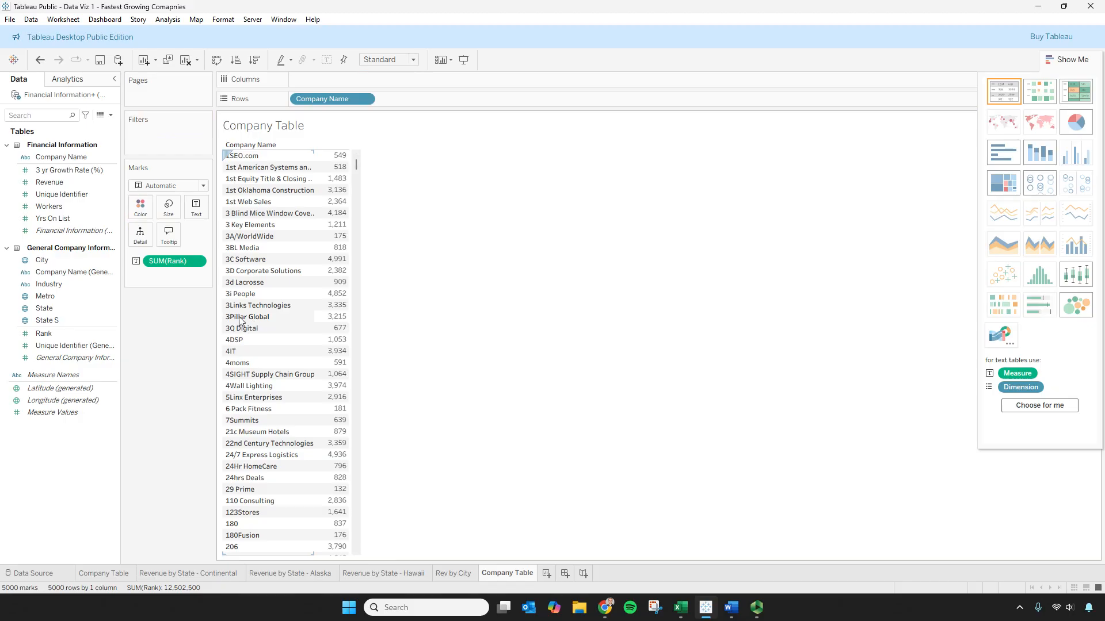
pyautogui.hotkey('ctrl', 'z')
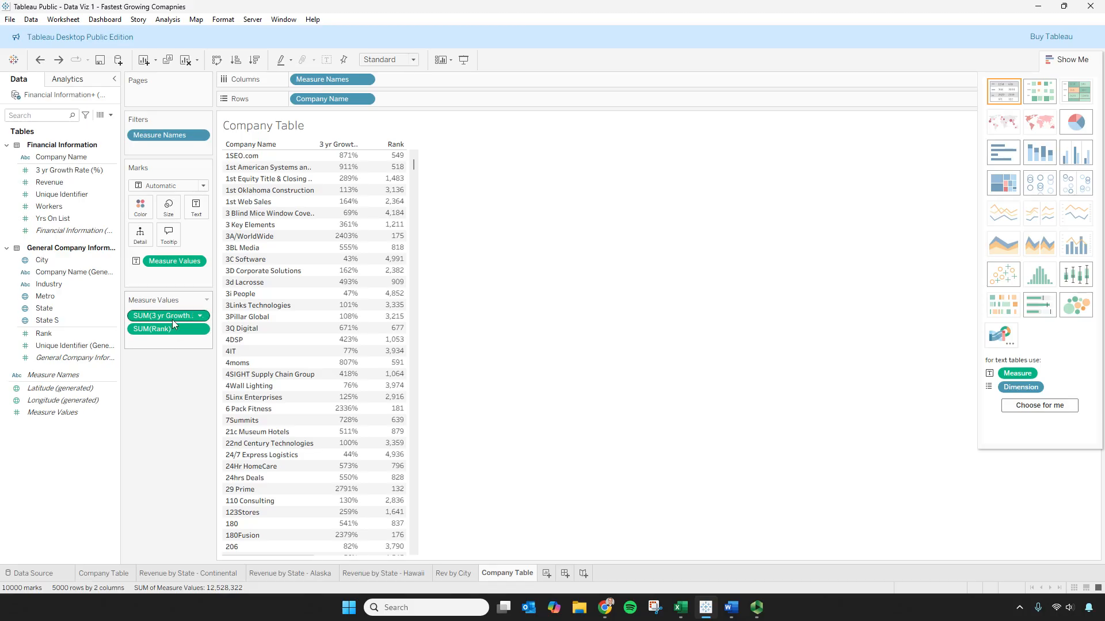
pyautogui.moveTo(176, 317); pyautogui.dragTo(176, 393)
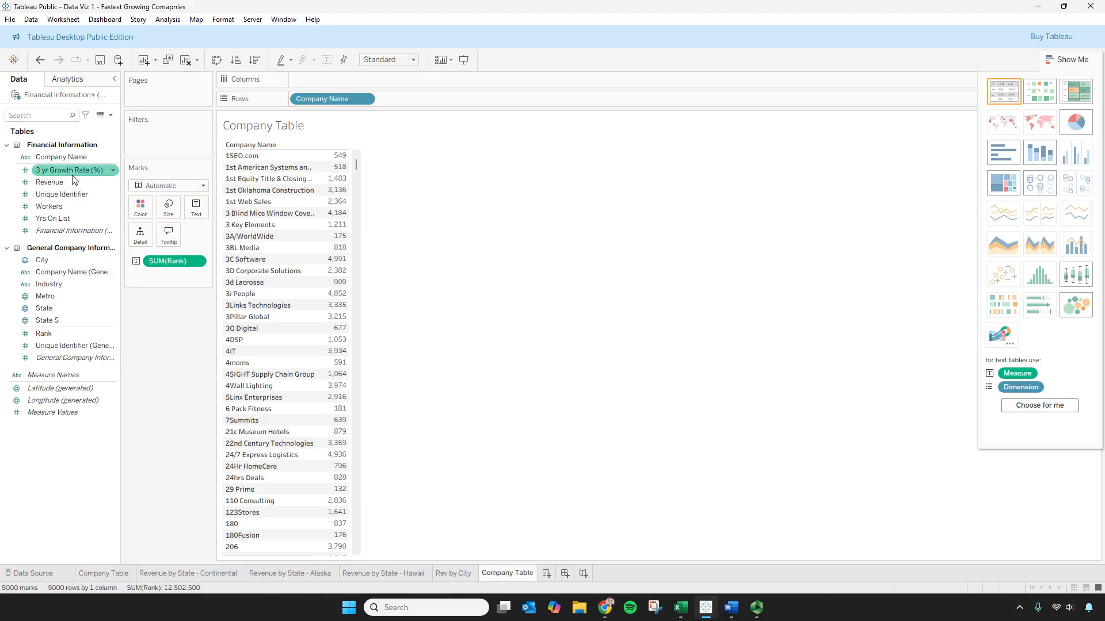
# - Add Revenue as a second measure beside Rank in the company text table
pyautogui.moveTo(72, 182); pyautogui.dragTo(182, 272)
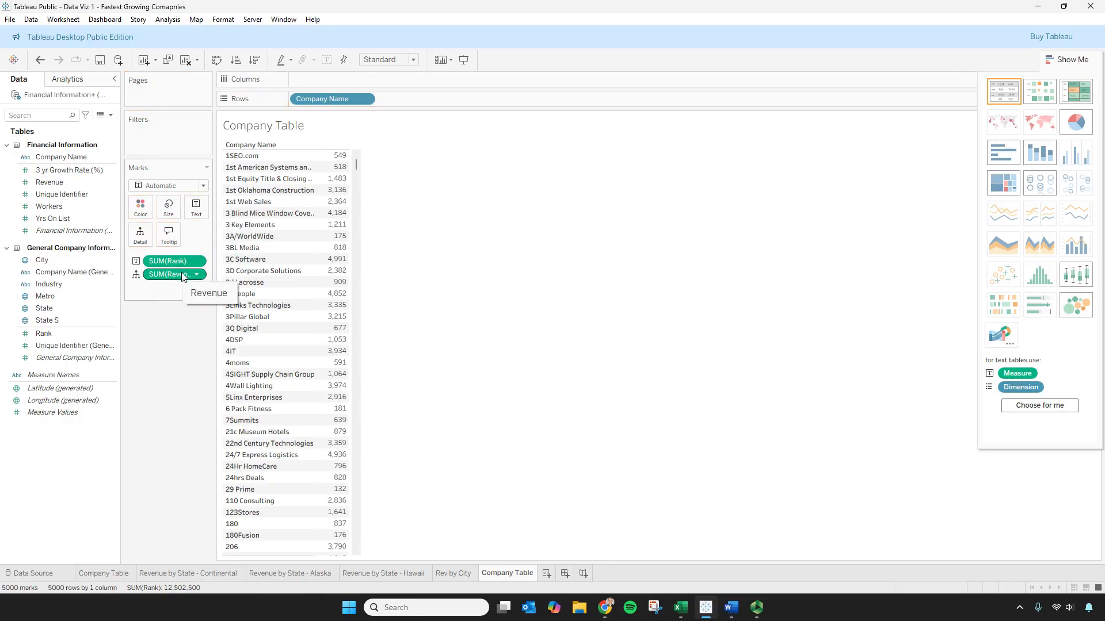
pyautogui.moveTo(180, 267); pyautogui.dragTo(814, 135)
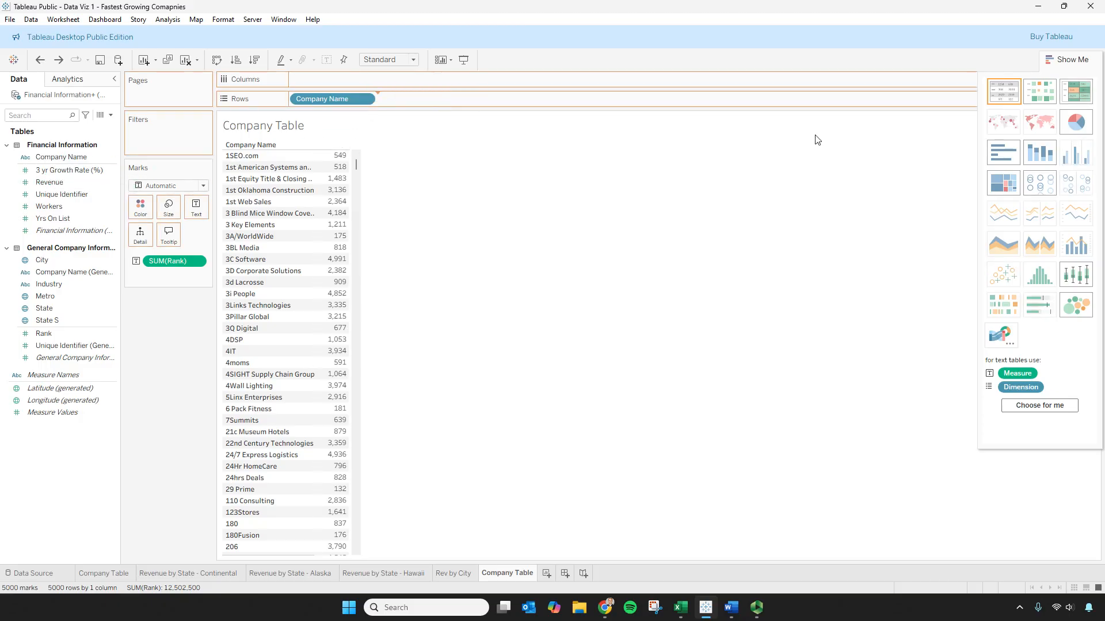
pyautogui.click(1006, 100)
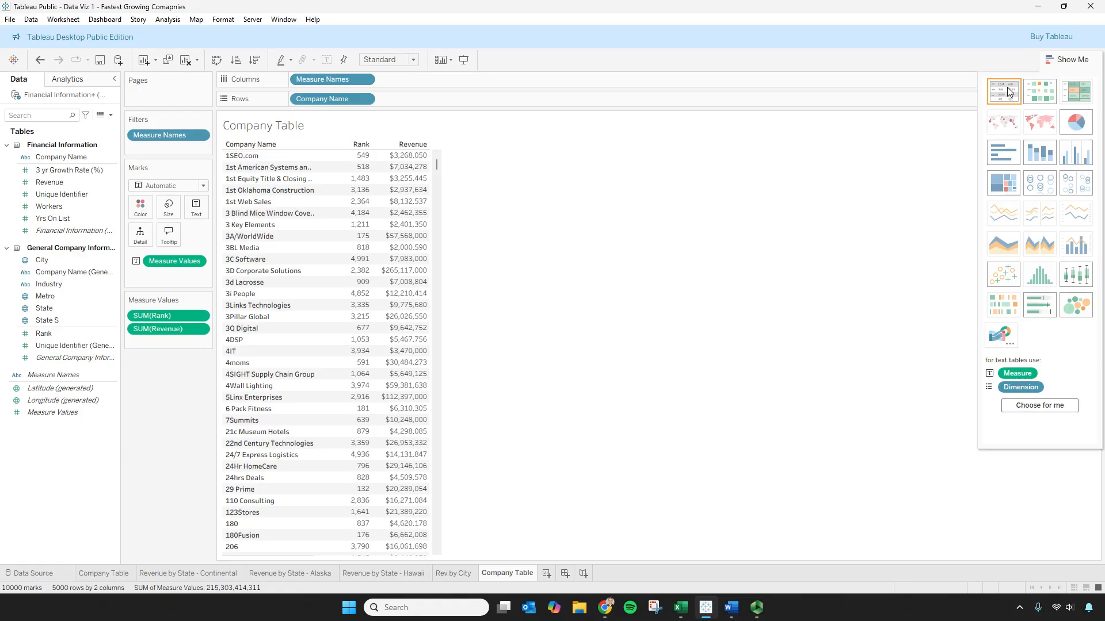
# - Close the chart type chooser and sort the companies by Rank in ascending order
pyautogui.click(1065, 60)
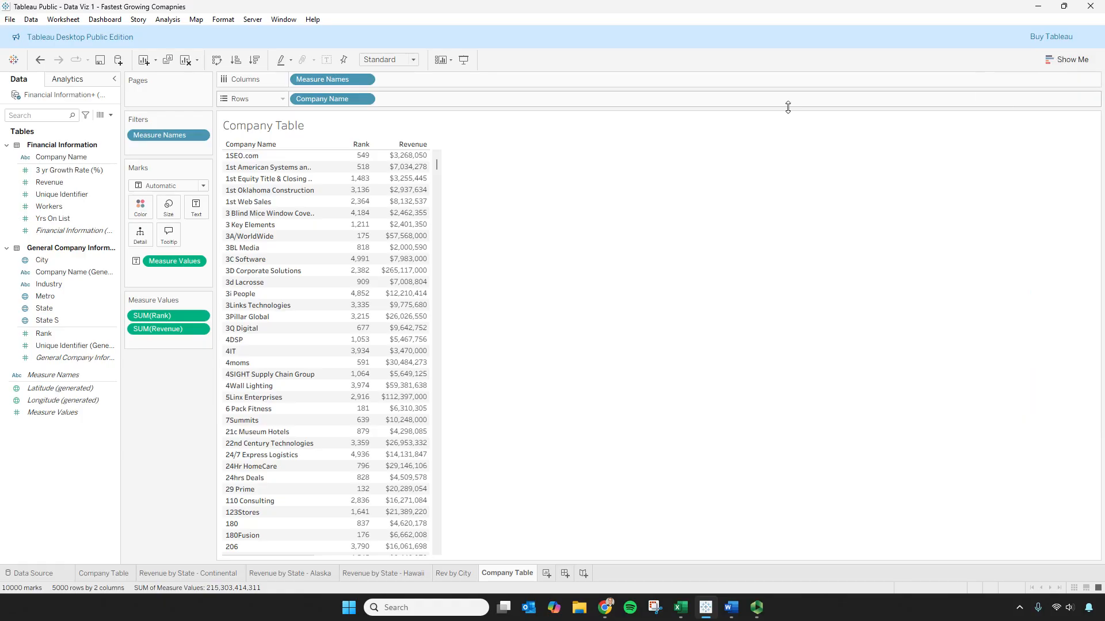
pyautogui.click(365, 145)
pyautogui.click(365, 144)
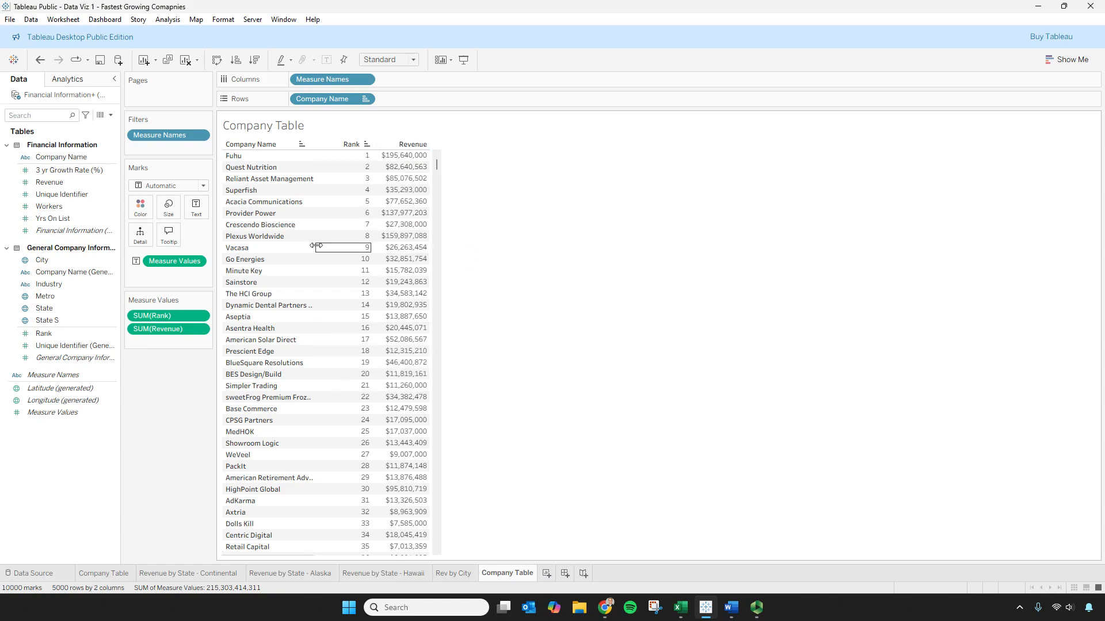
# - Insert the second listed Company Table sheet below the State line in the Rev by City map's tooltip, and check it on several cities
pyautogui.click(465, 576)
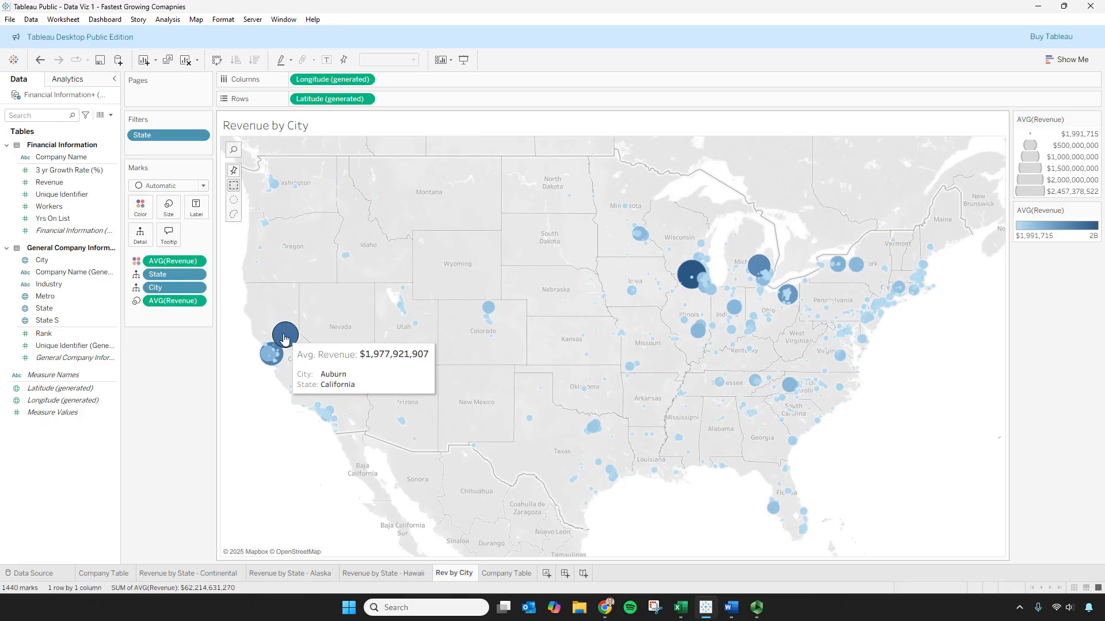
pyautogui.click(169, 235)
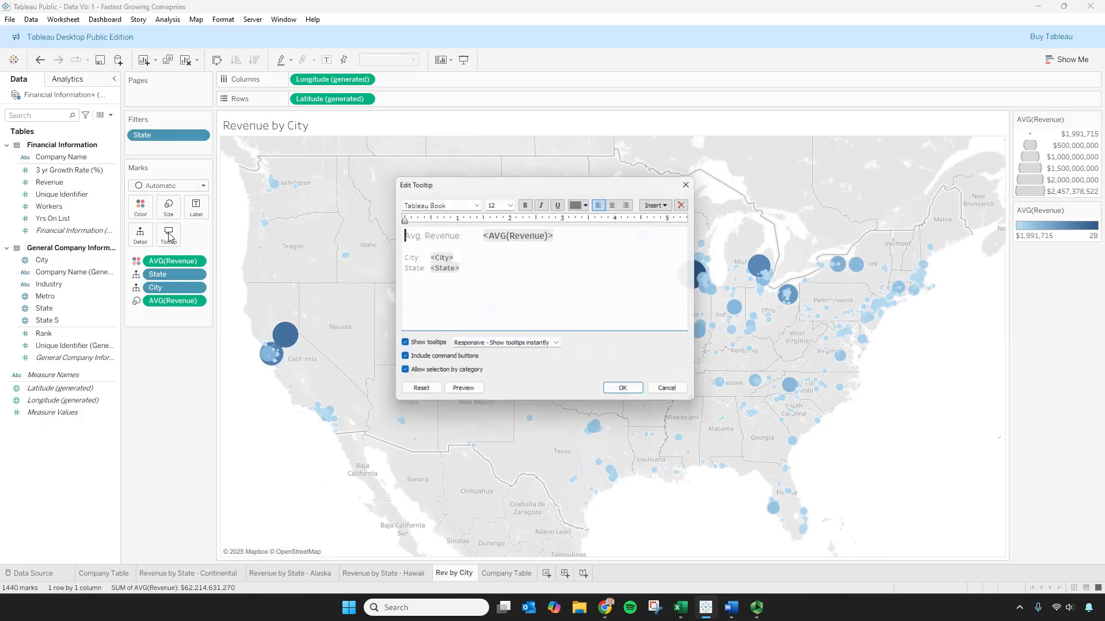
pyautogui.click(497, 270)
pyautogui.press('Return')
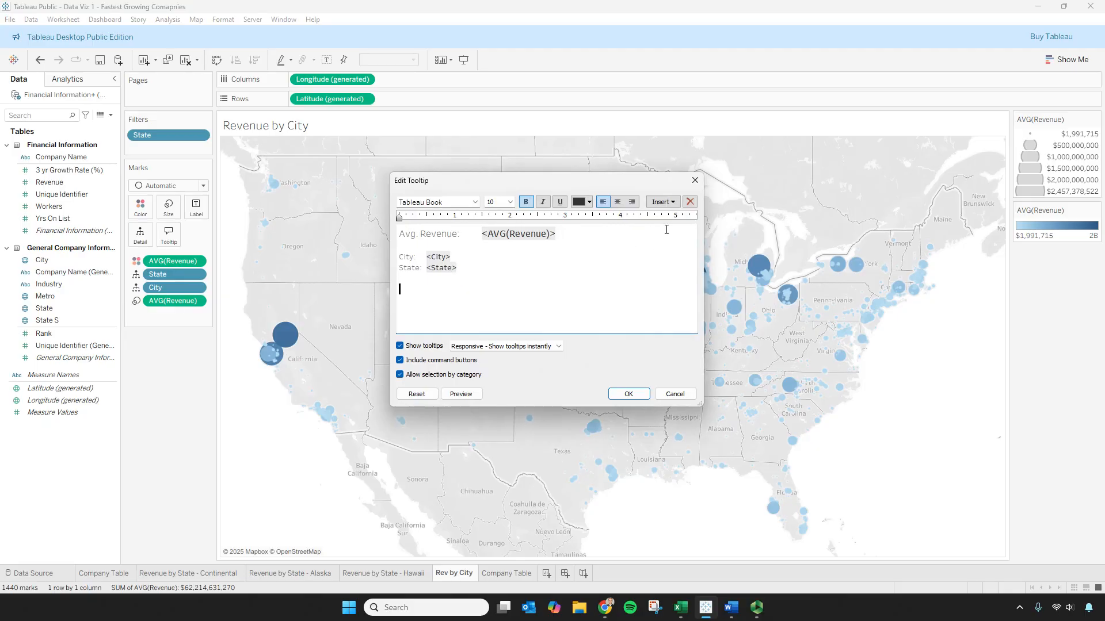
pyautogui.click(671, 203)
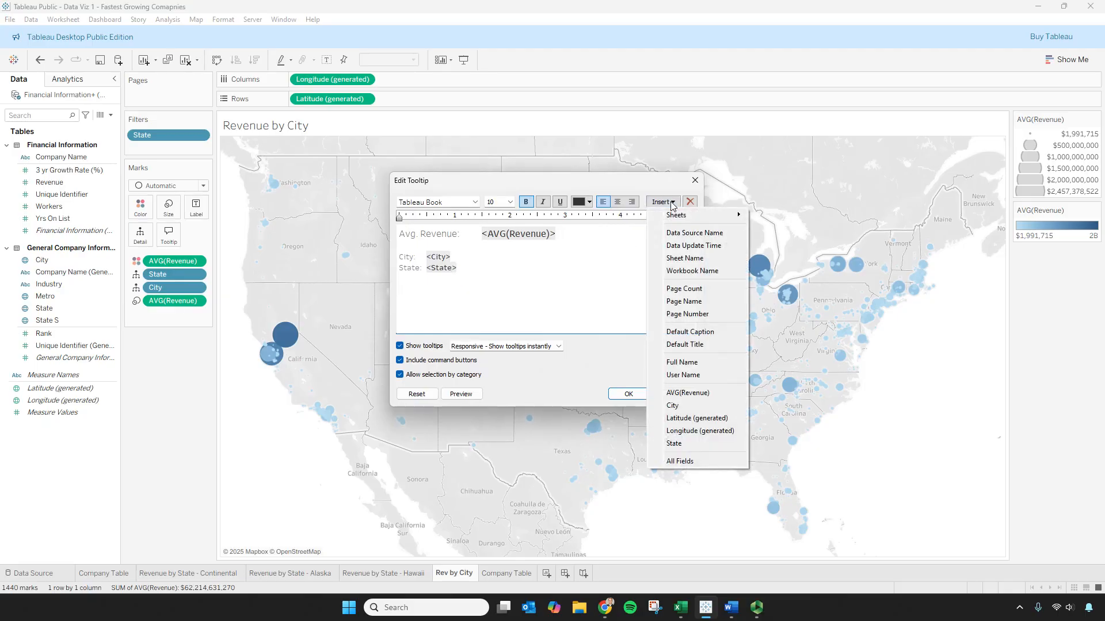
pyautogui.moveTo(679, 221)
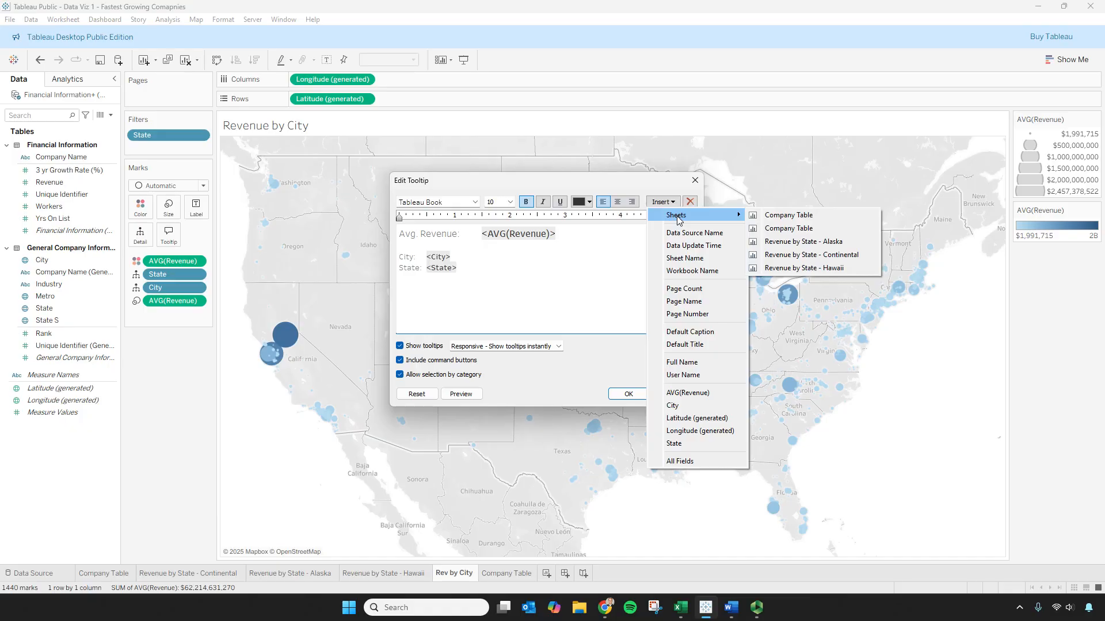
pyautogui.click(811, 229)
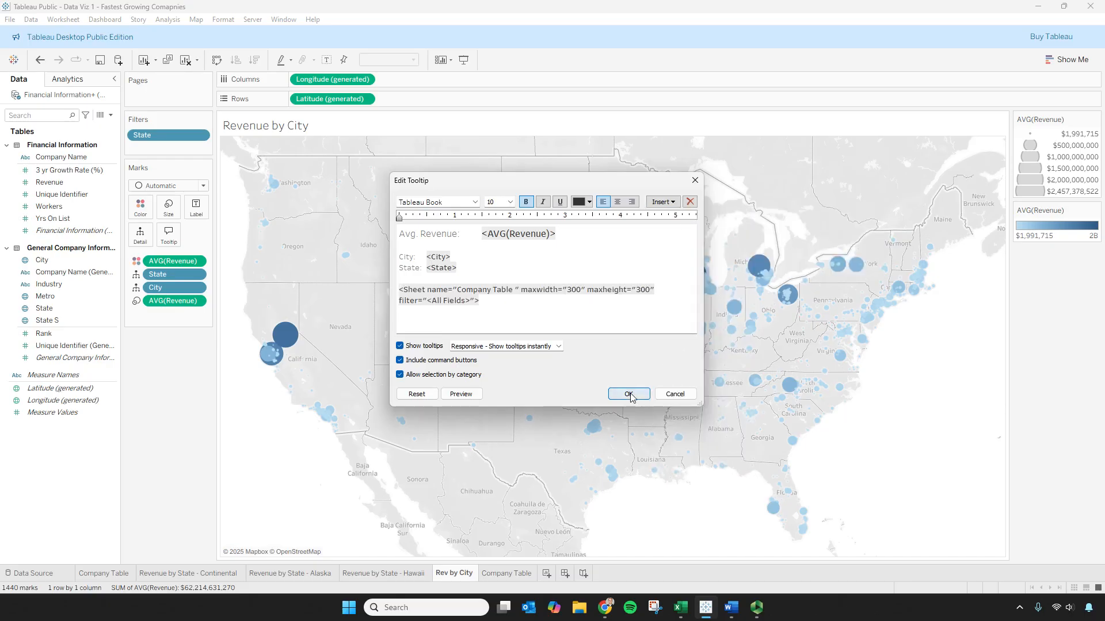
pyautogui.click(629, 393)
pyautogui.moveTo(592, 430)
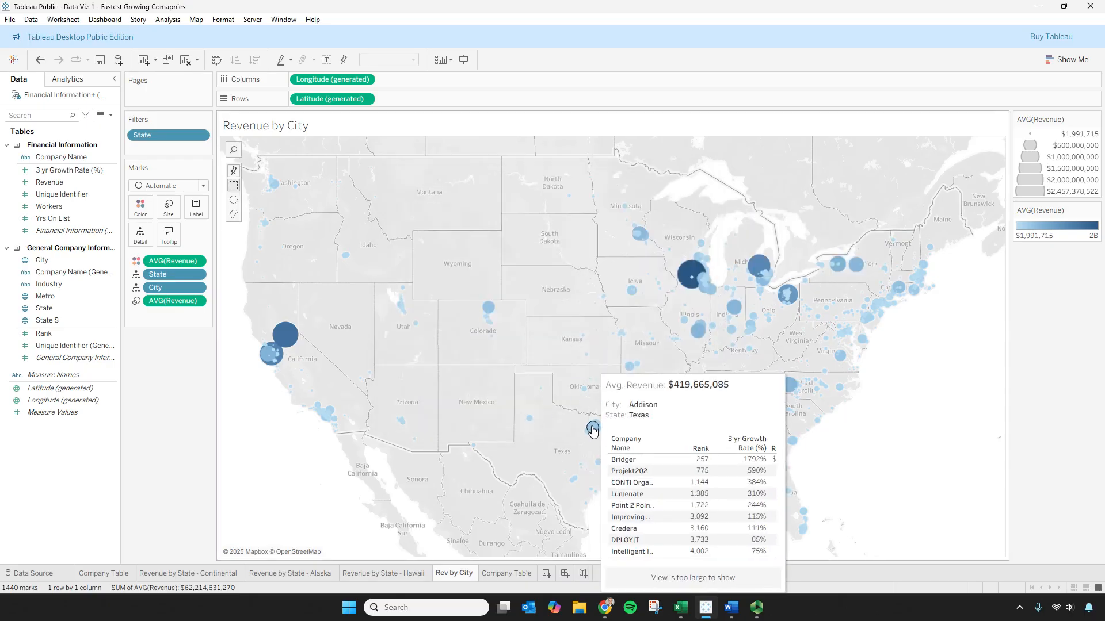
pyautogui.moveTo(286, 343)
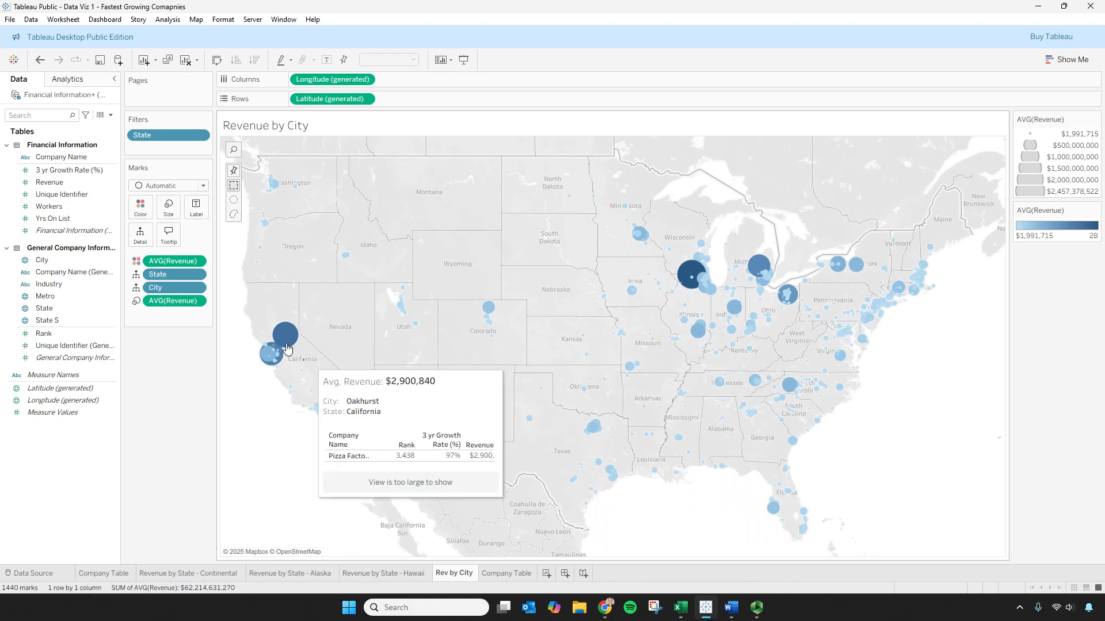
pyautogui.moveTo(277, 371)
pyautogui.moveTo(613, 479)
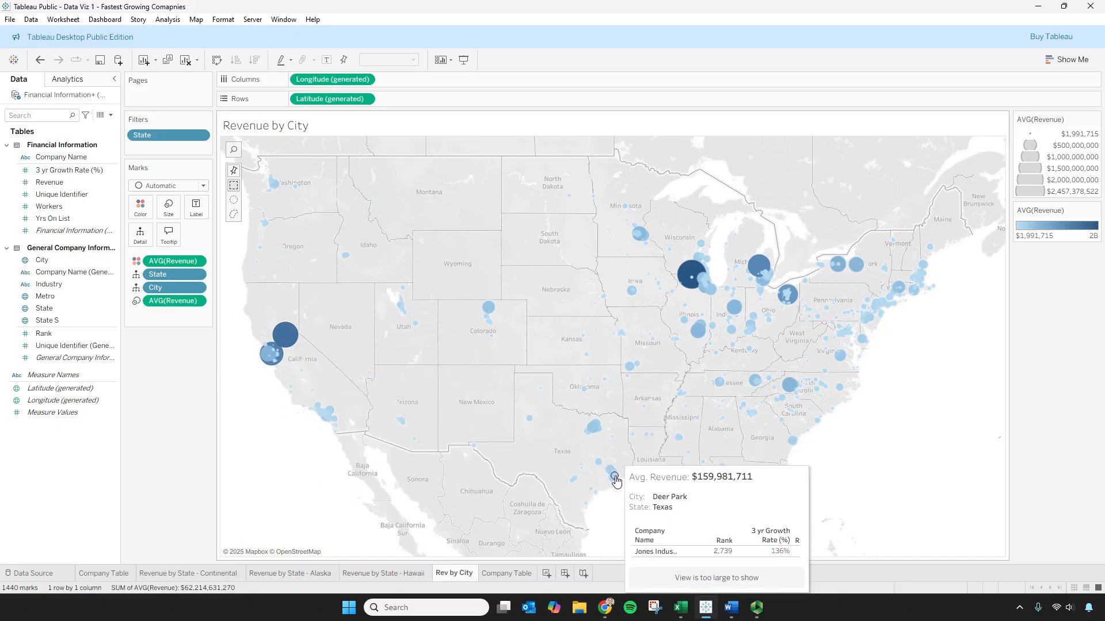
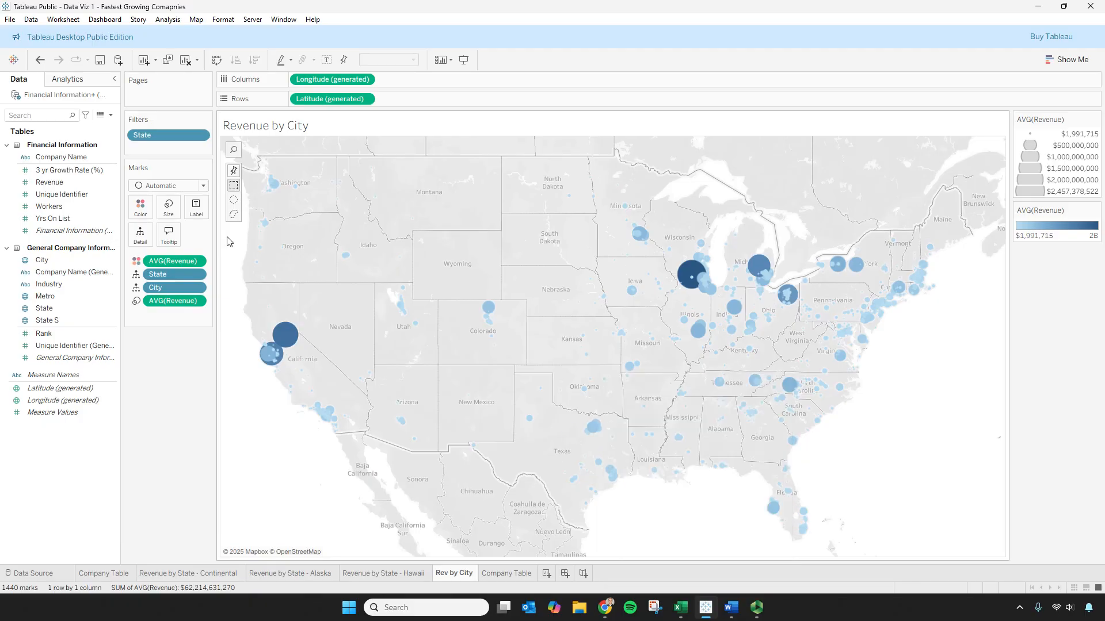
# - Set the embedded Company Table's maxwidth and maxheight to 900 in the map tooltip, and check the result on several cities
pyautogui.click(171, 236)
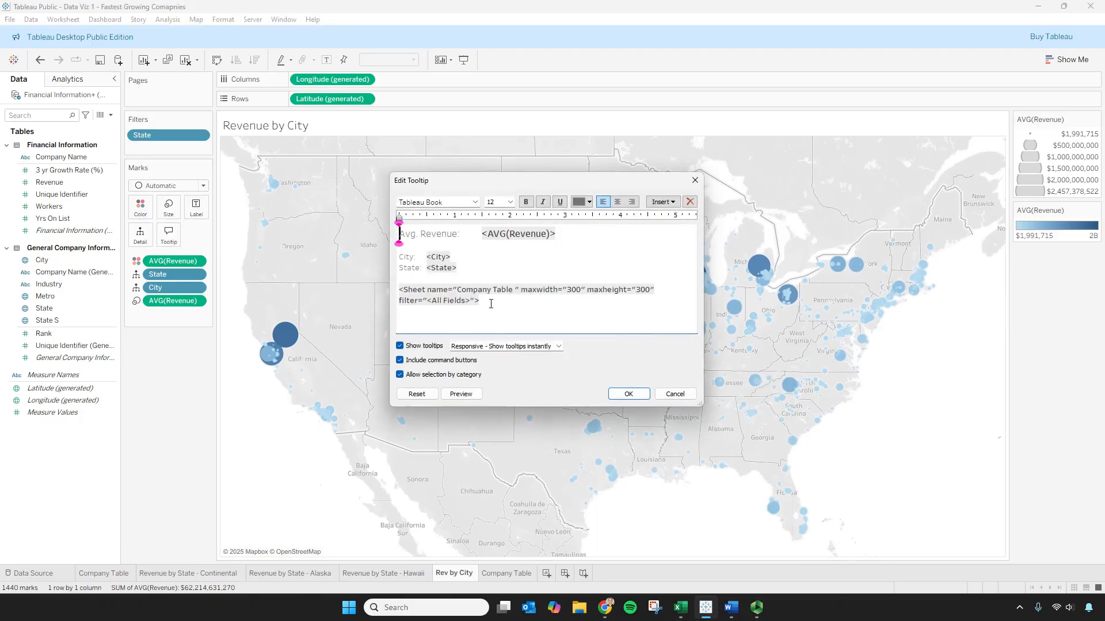
pyautogui.tripleClick(570, 289)
pyautogui.press('BackSpace')
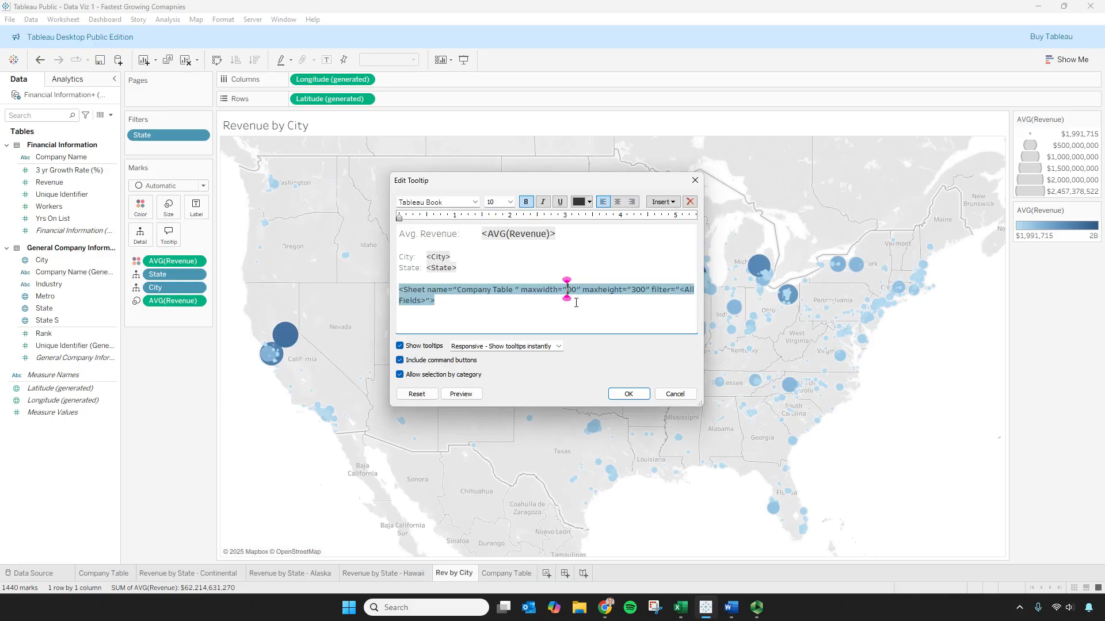
pyautogui.write('9')
pyautogui.click(641, 288)
pyautogui.press('BackSpace')
pyautogui.write('9')
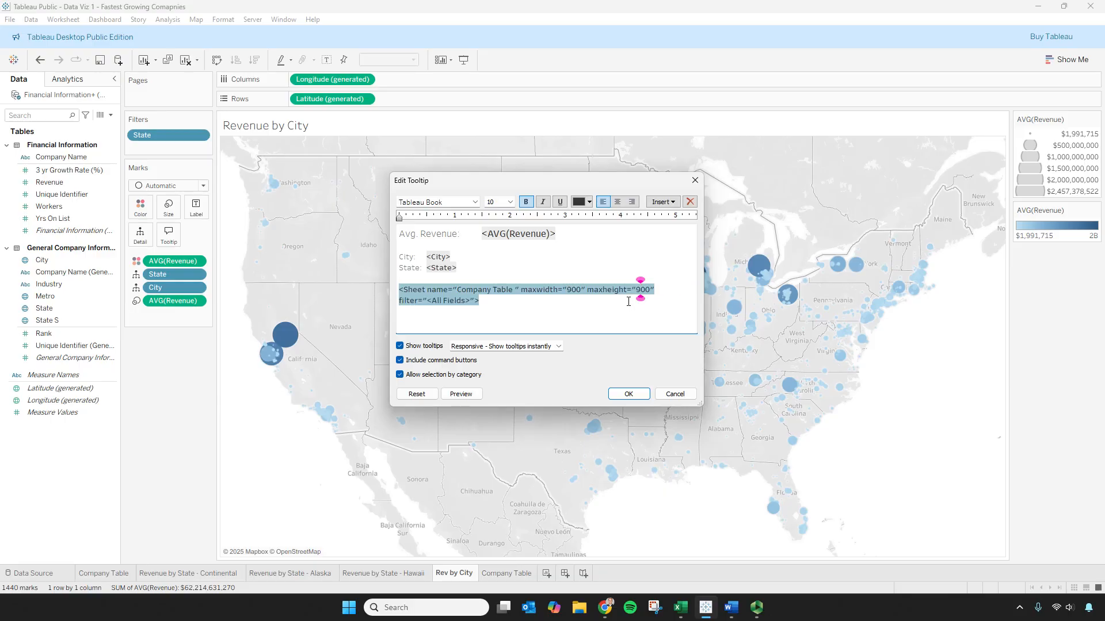
pyautogui.click(628, 394)
pyautogui.moveTo(487, 312)
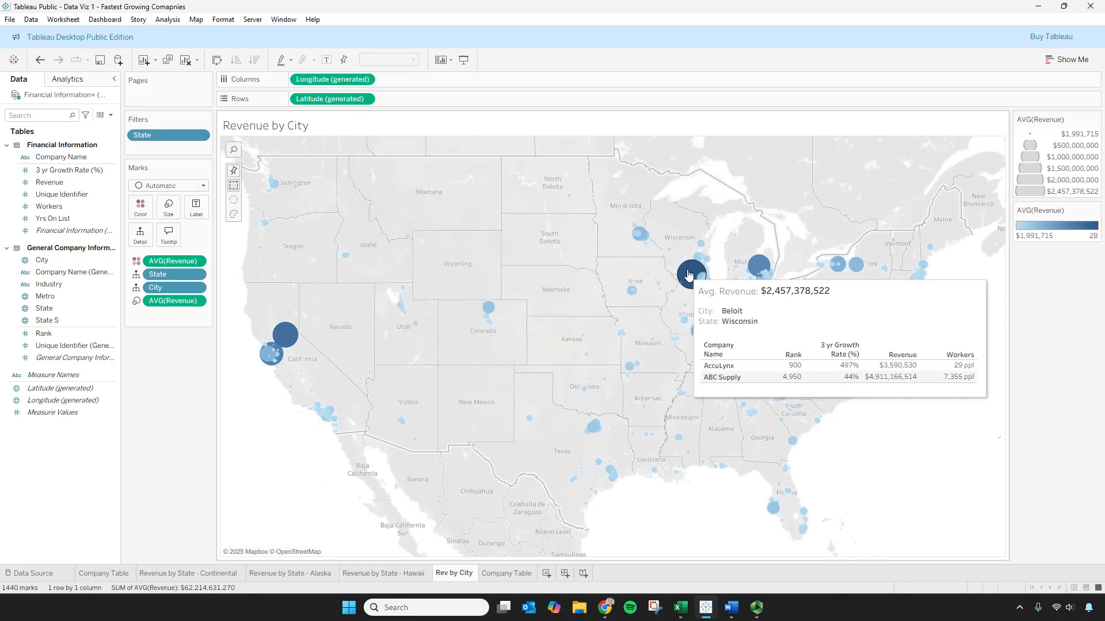
pyautogui.moveTo(766, 271)
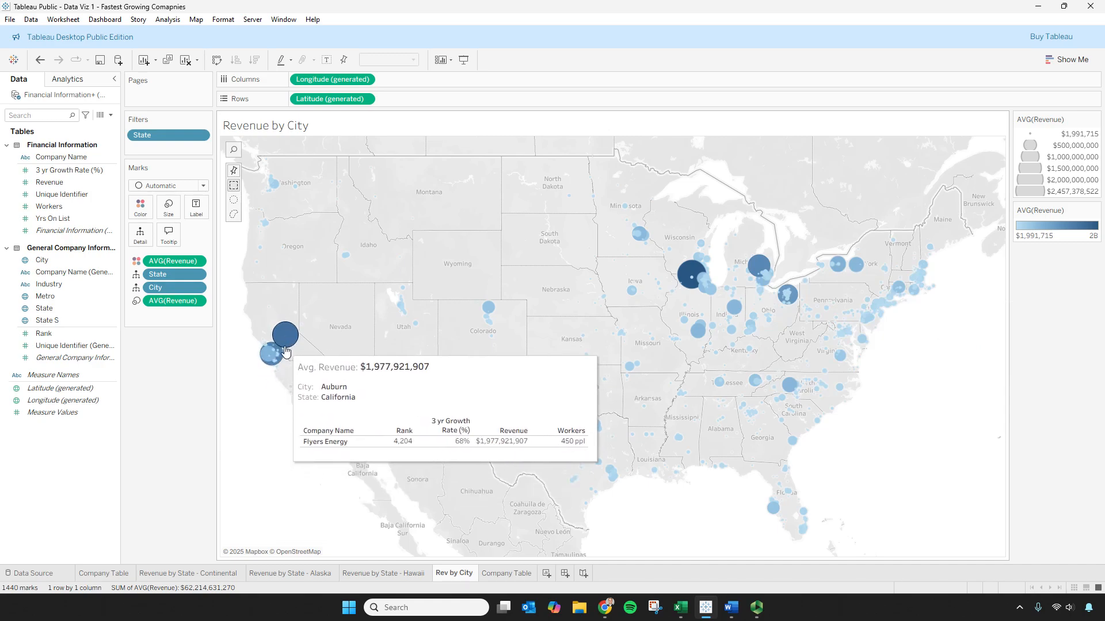
pyautogui.moveTo(277, 189)
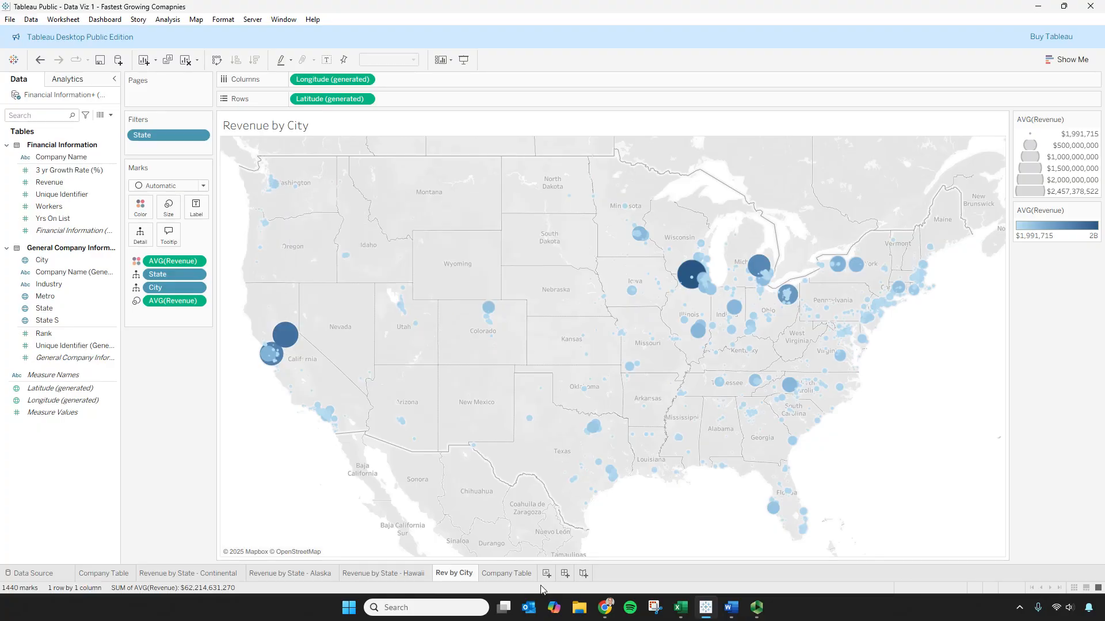
# - Delete the duplicate Company Table worksheet after Rev by City, and check that the map tooltip still works
pyautogui.click(508, 573)
pyautogui.rightClick(508, 574)
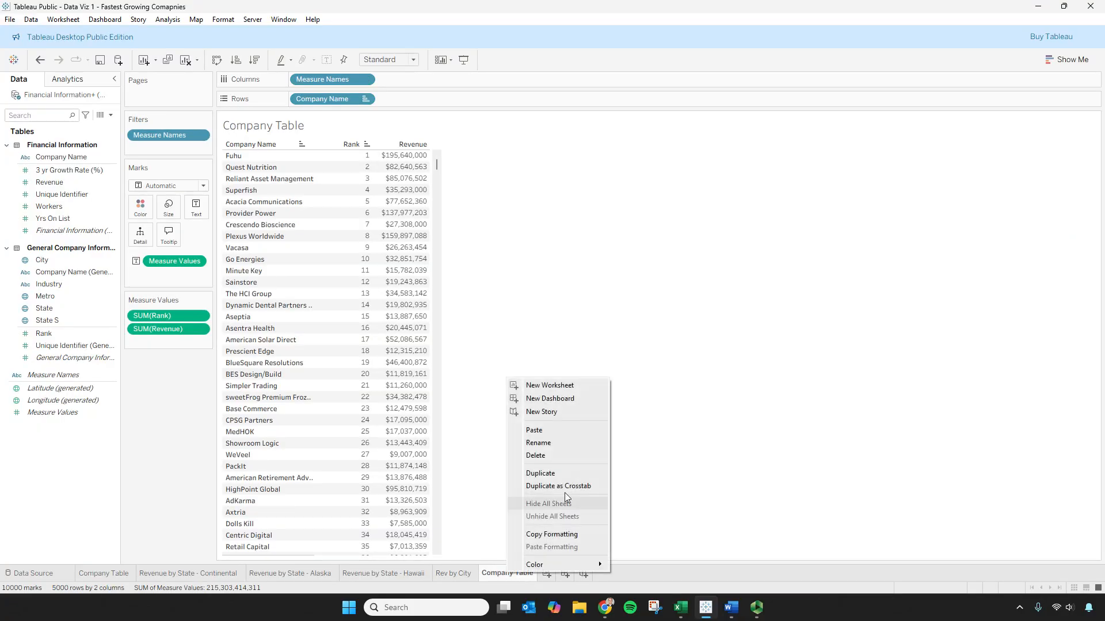
pyautogui.click(569, 463)
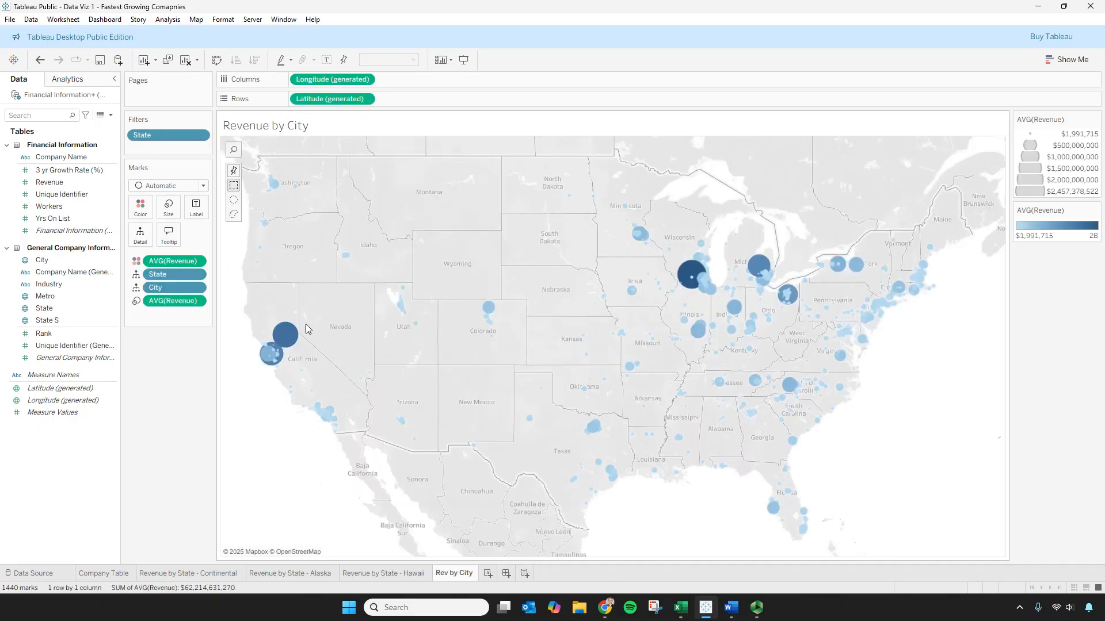
pyautogui.moveTo(701, 278)
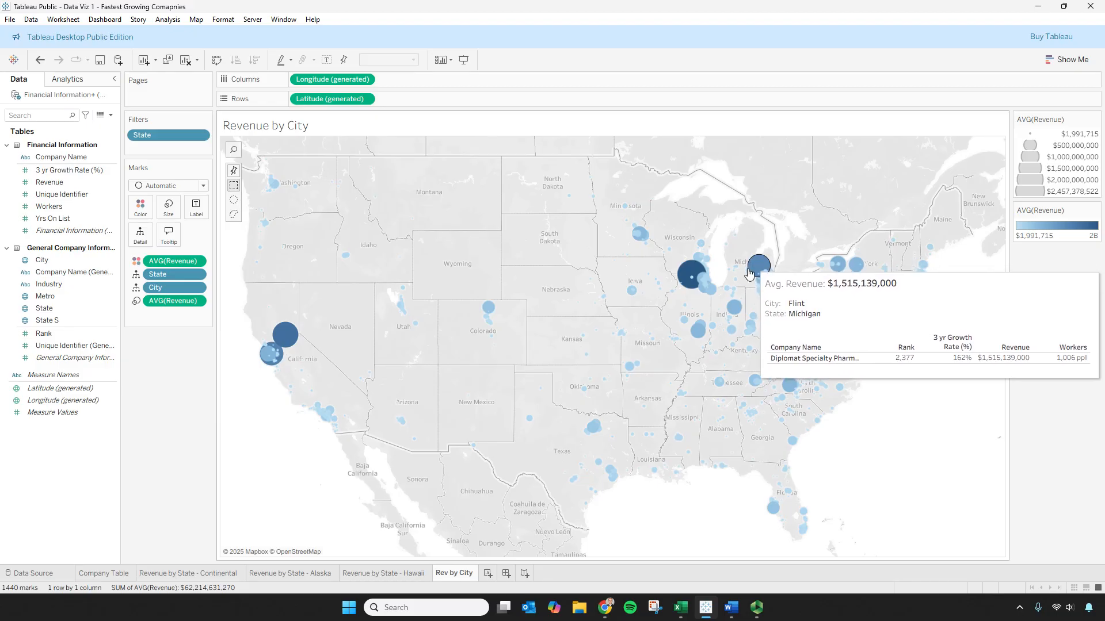
# - In the remaining Company Table sheet, widen the Company Name column moderately and increase the row height so long names wrap
pyautogui.click(118, 574)
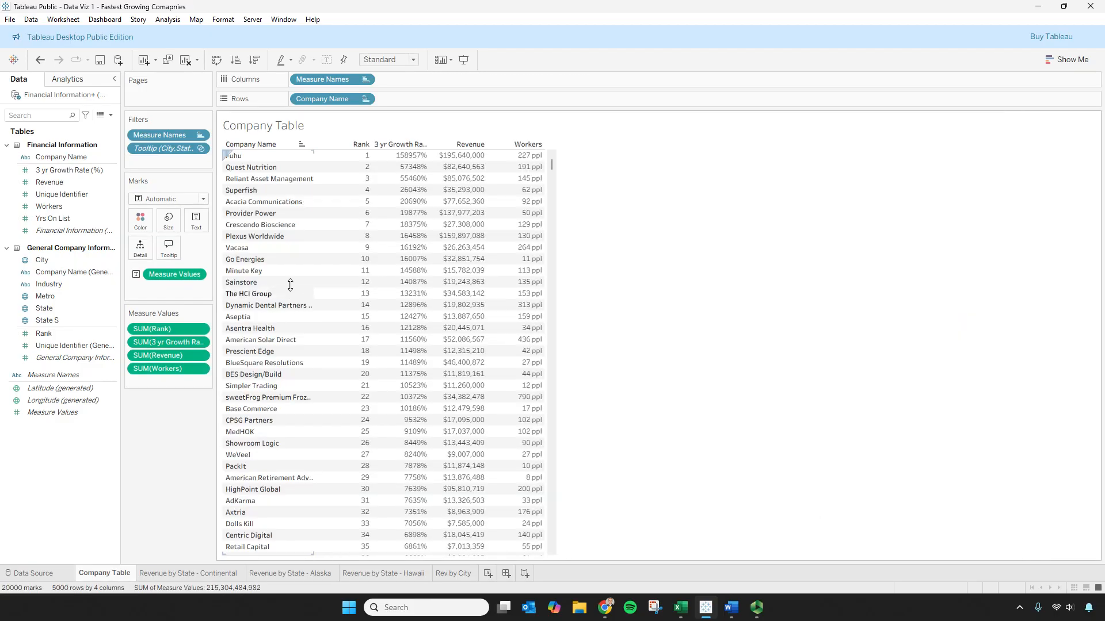
pyautogui.scroll(-20, 360, 308)
pyautogui.scroll(10, 360, 311)
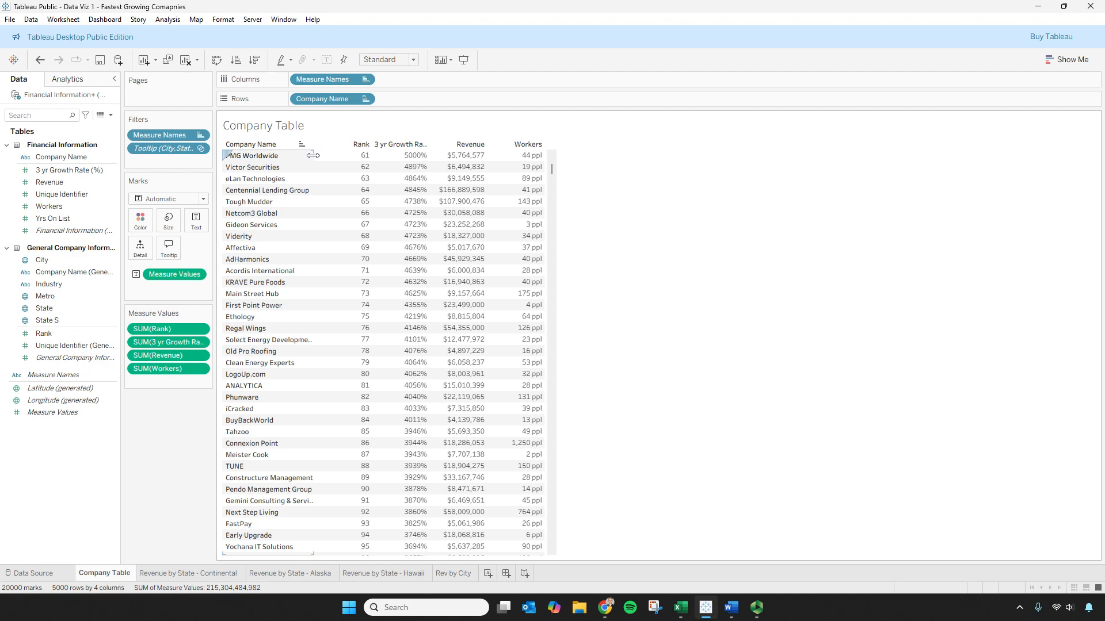
pyautogui.moveTo(313, 155); pyautogui.dragTo(352, 162)
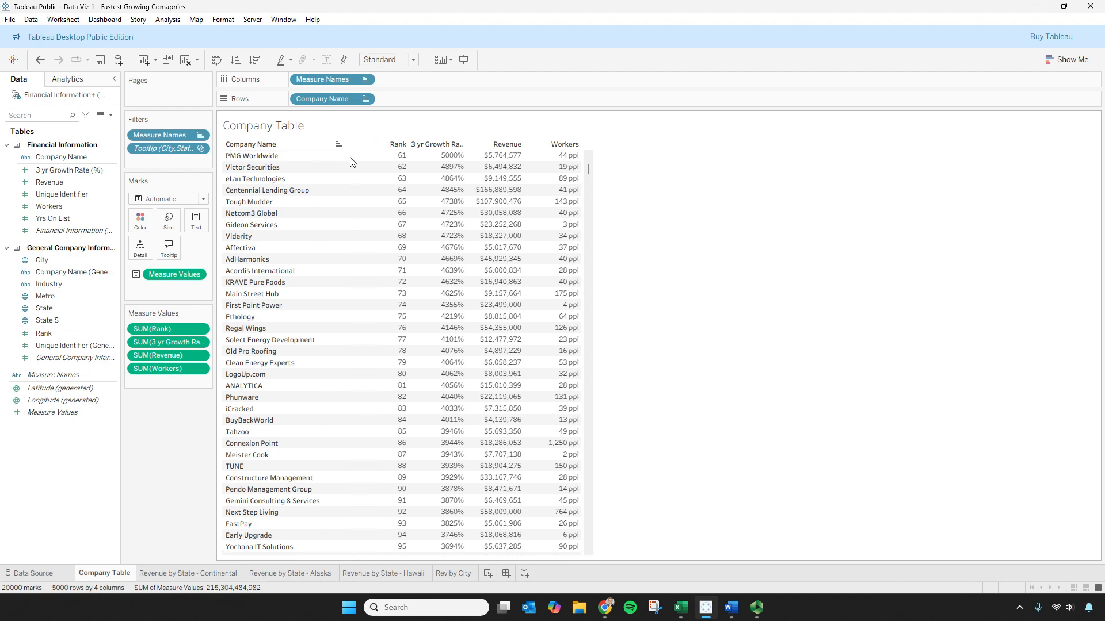
pyautogui.scroll(-20, 363, 259)
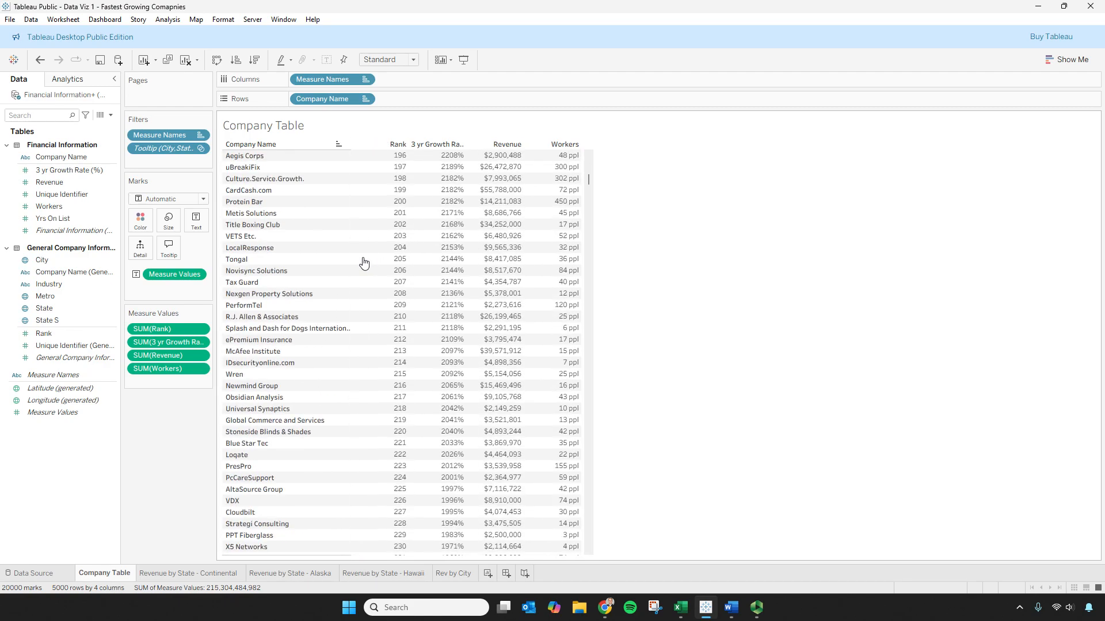
pyautogui.scroll(15, 364, 263)
pyautogui.scroll(-10, 362, 262)
pyautogui.moveTo(343, 334); pyautogui.dragTo(341, 341)
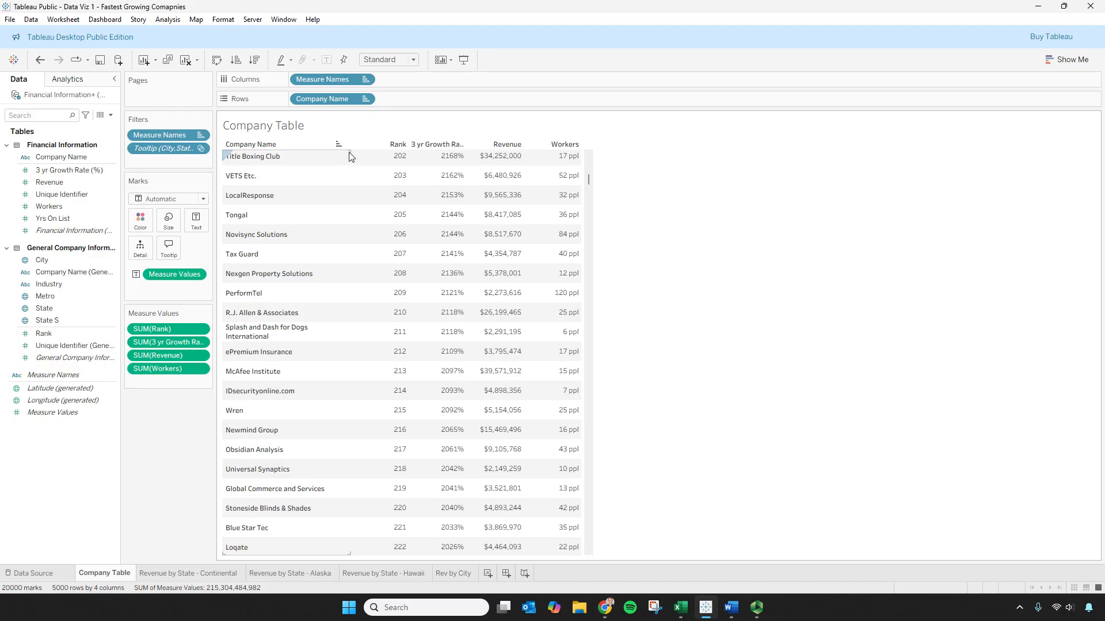
pyautogui.moveTo(351, 155); pyautogui.dragTo(336, 159)
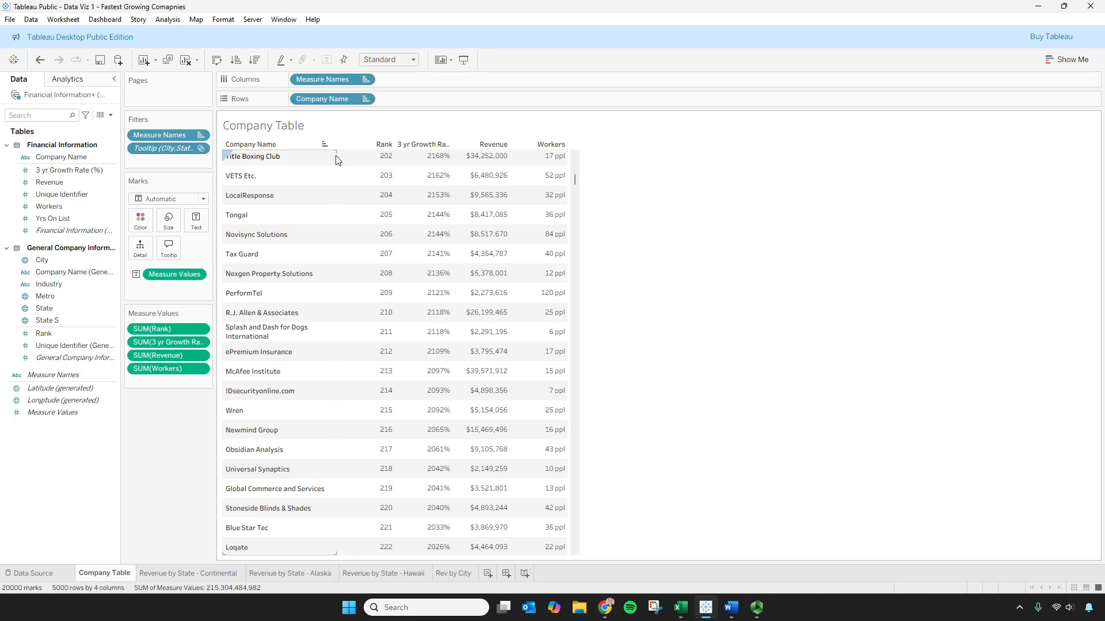
# - Return to the Rev by City map and examine the embedded table in the tooltips of the California cities
pyautogui.click(424, 575)
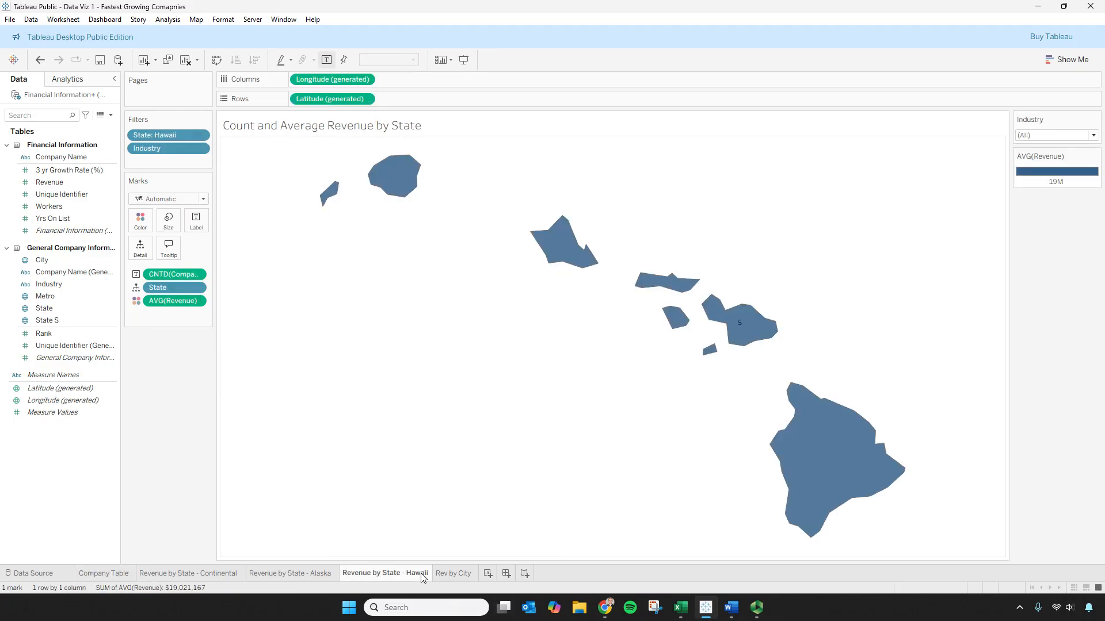
pyautogui.click(454, 574)
pyautogui.moveTo(289, 338)
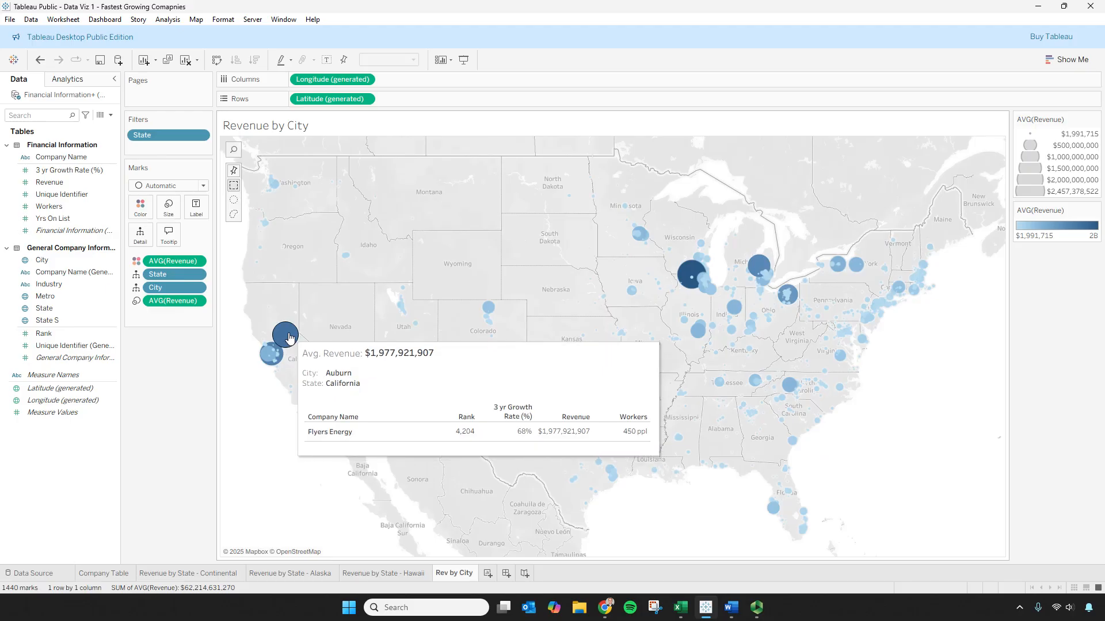
pyautogui.moveTo(269, 367)
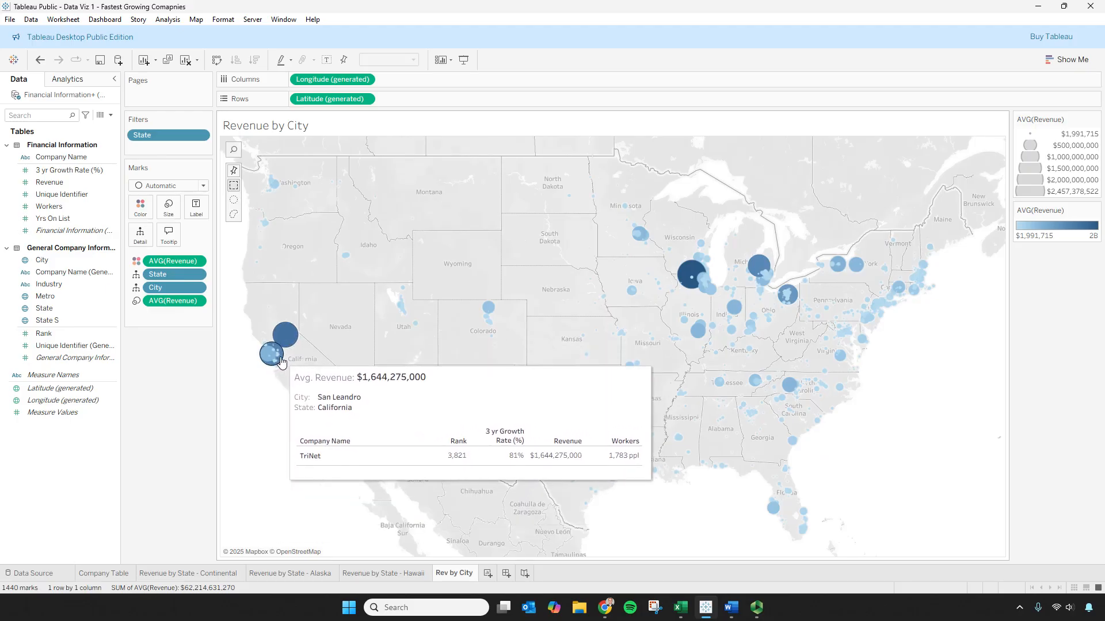
pyautogui.click(10, 19)
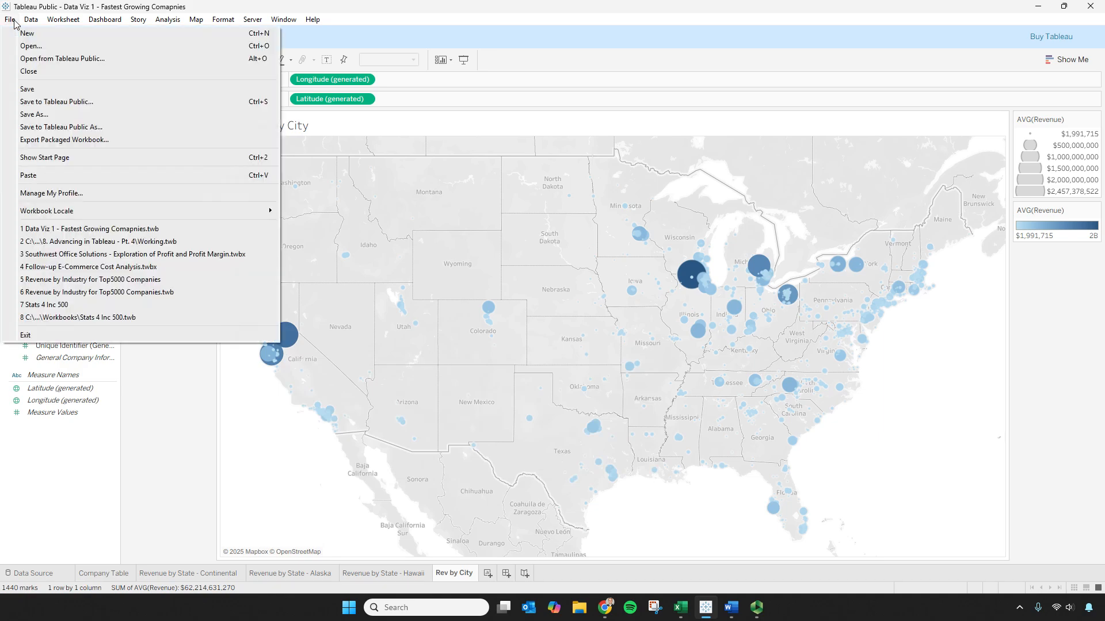
pyautogui.click(52, 114)
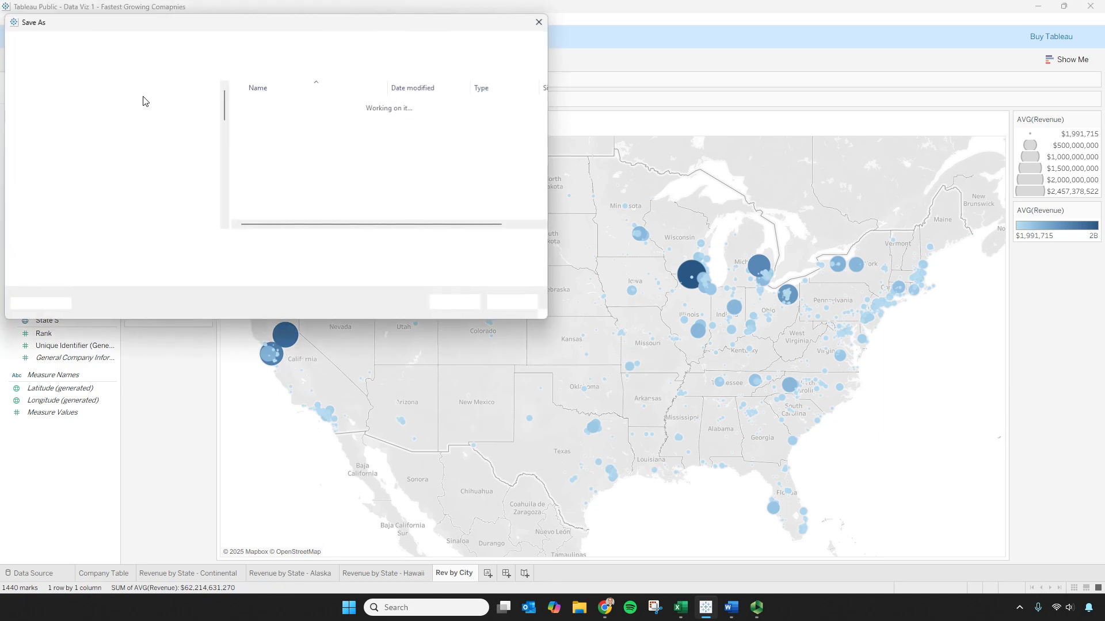
pyautogui.click(538, 23)
# - Save the workbook under its existing name
pyautogui.click(10, 19)
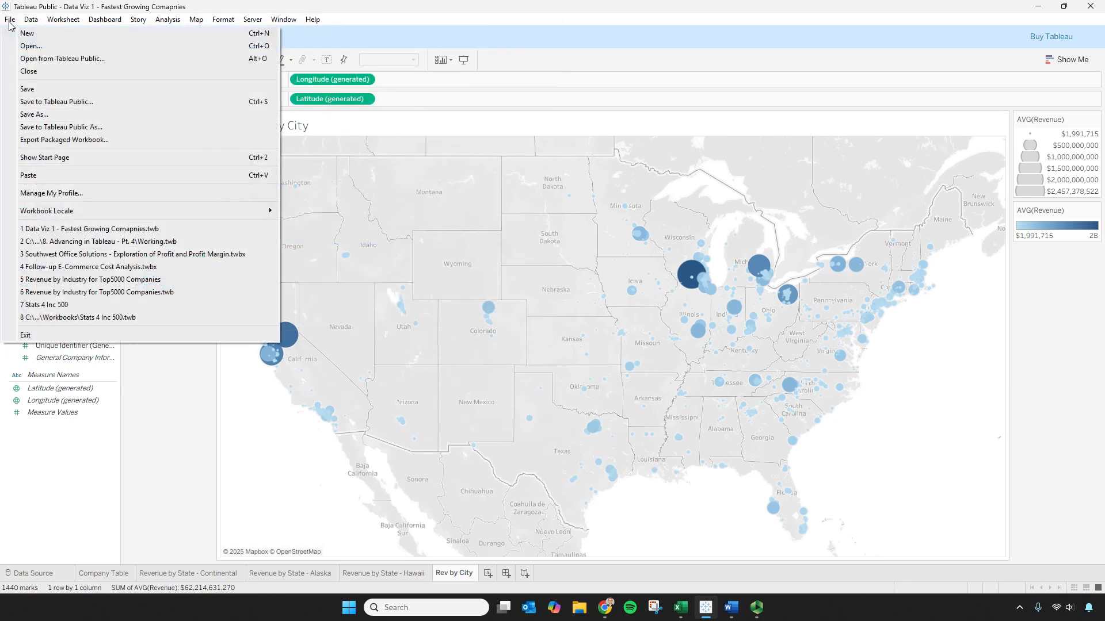
pyautogui.click(56, 90)
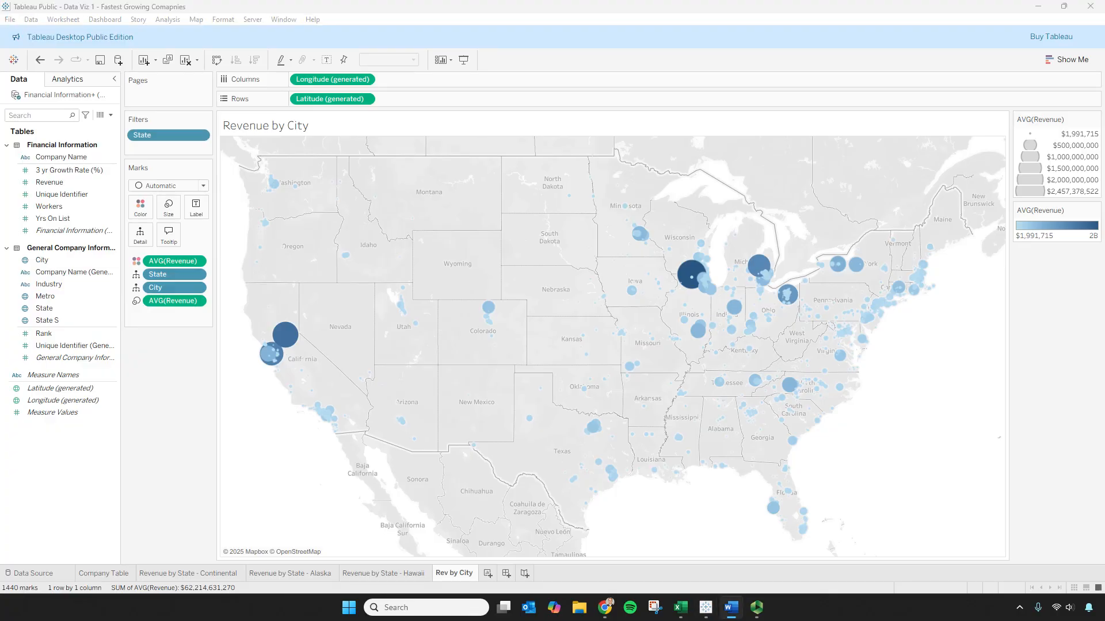
# - Create a new worksheet after Rev by City and plot Rank on the rows, aggregated as an average
pyautogui.click(491, 574)
pyautogui.click(489, 574)
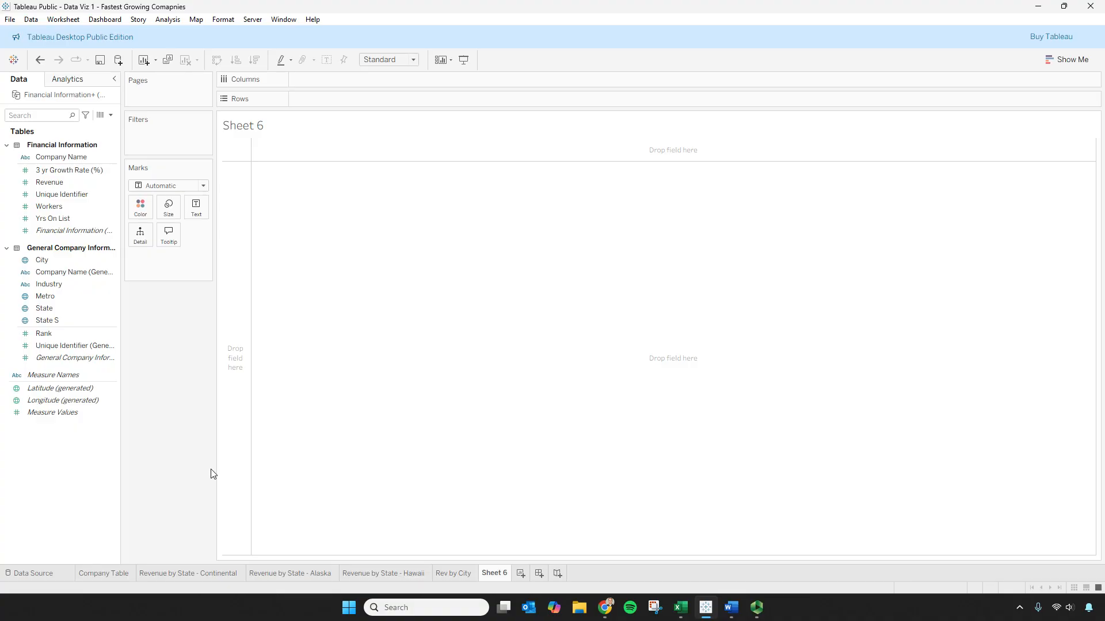
pyautogui.doubleClick(80, 333)
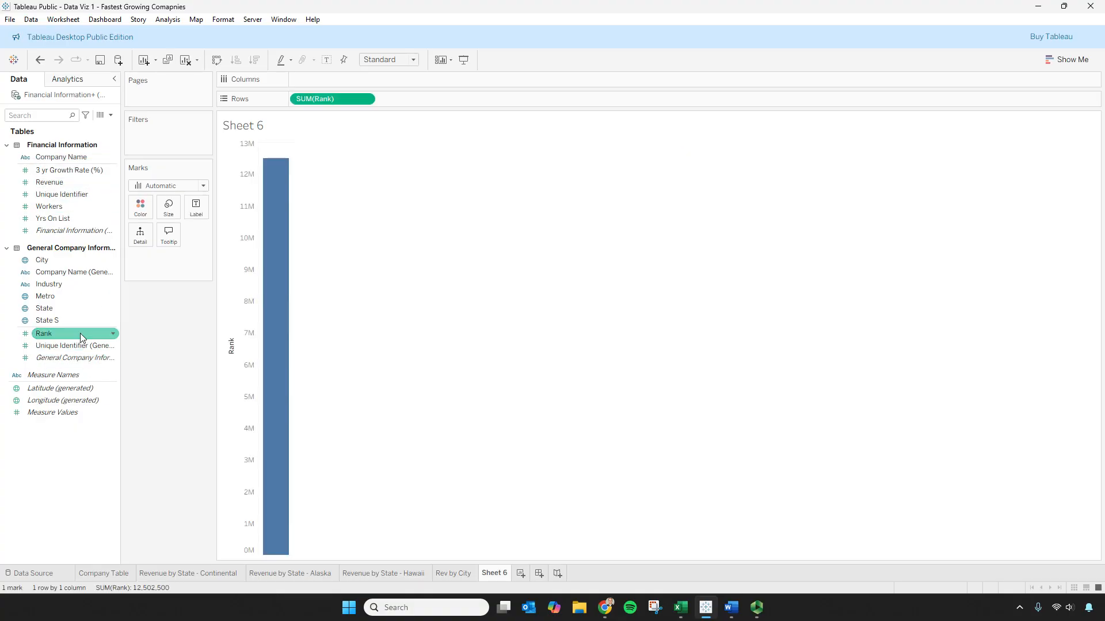
pyautogui.click(366, 100)
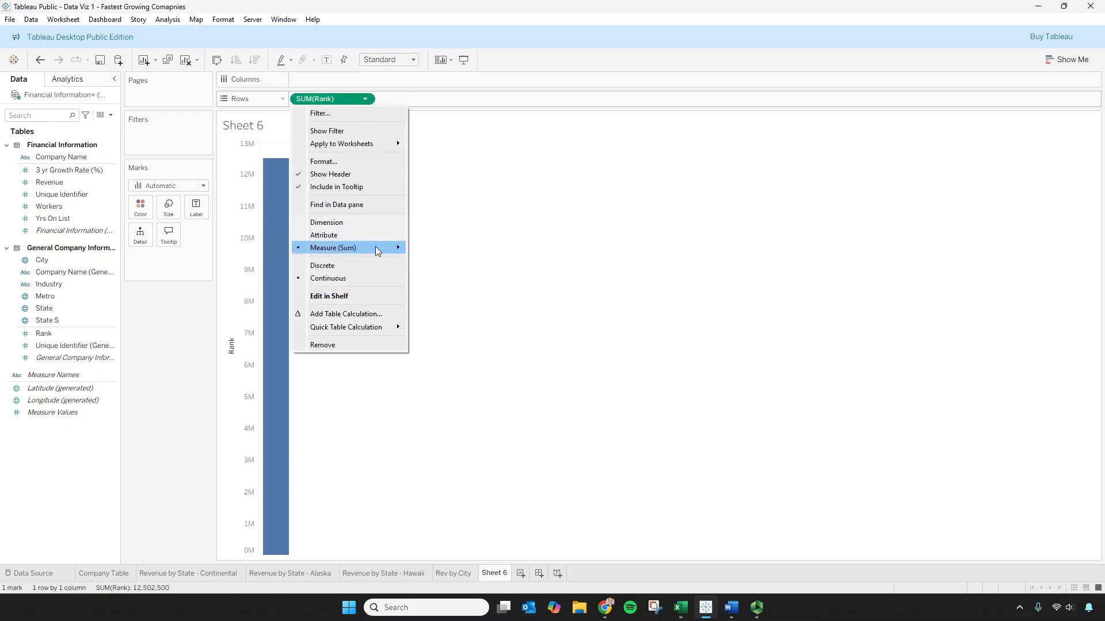
pyautogui.moveTo(378, 251)
pyautogui.click(454, 258)
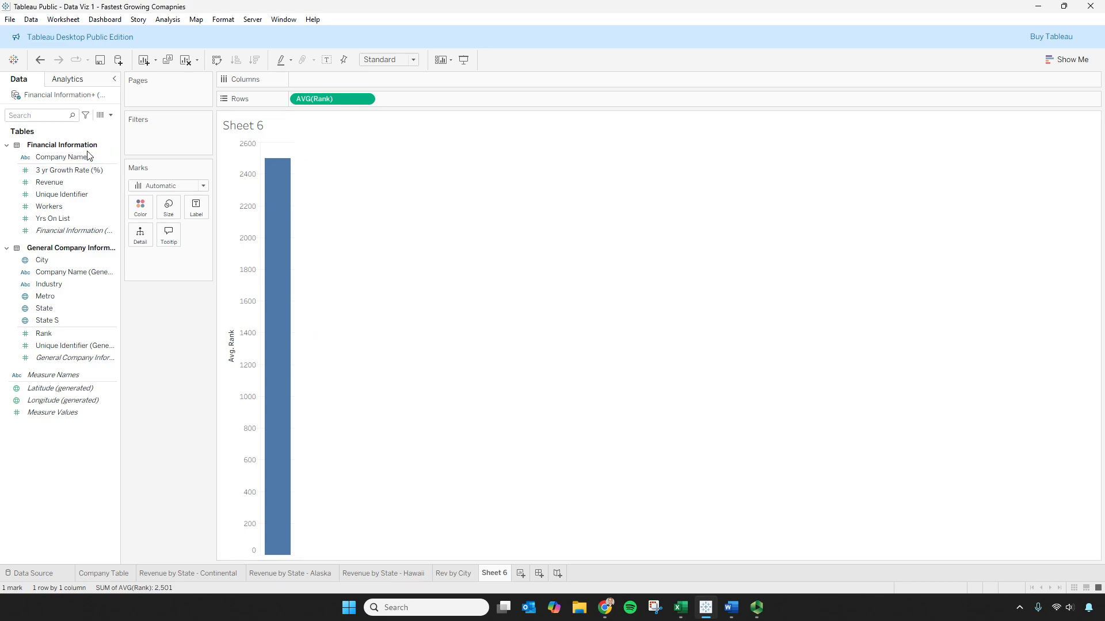
# - Break the average rank bars down by Industry on the columns and sort them in descending order
pyautogui.moveTo(64, 283); pyautogui.dragTo(334, 81)
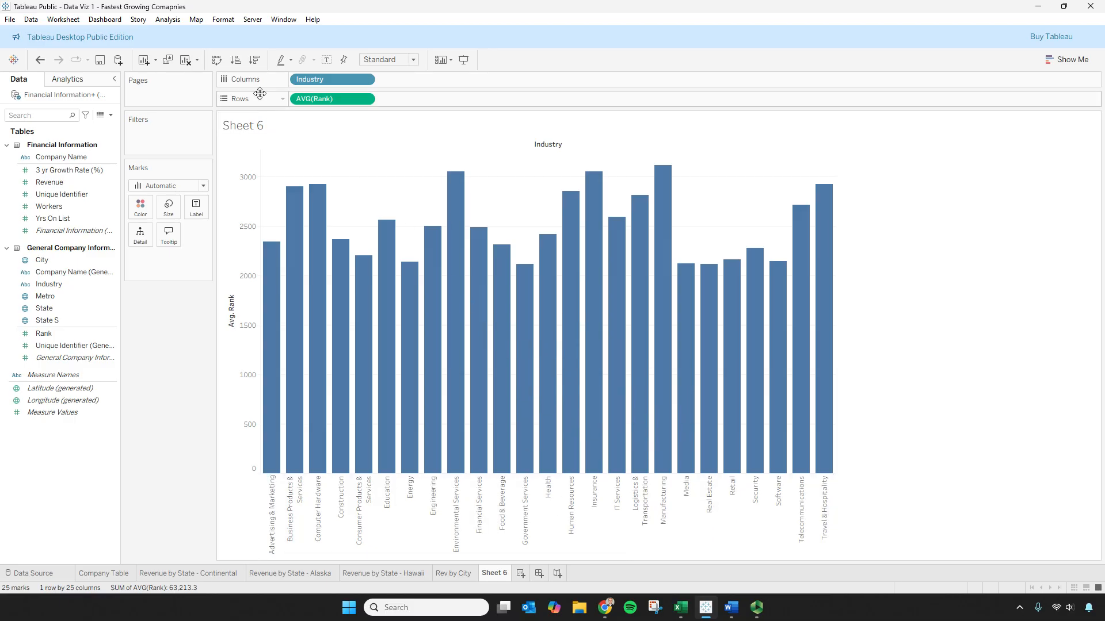
pyautogui.click(236, 60)
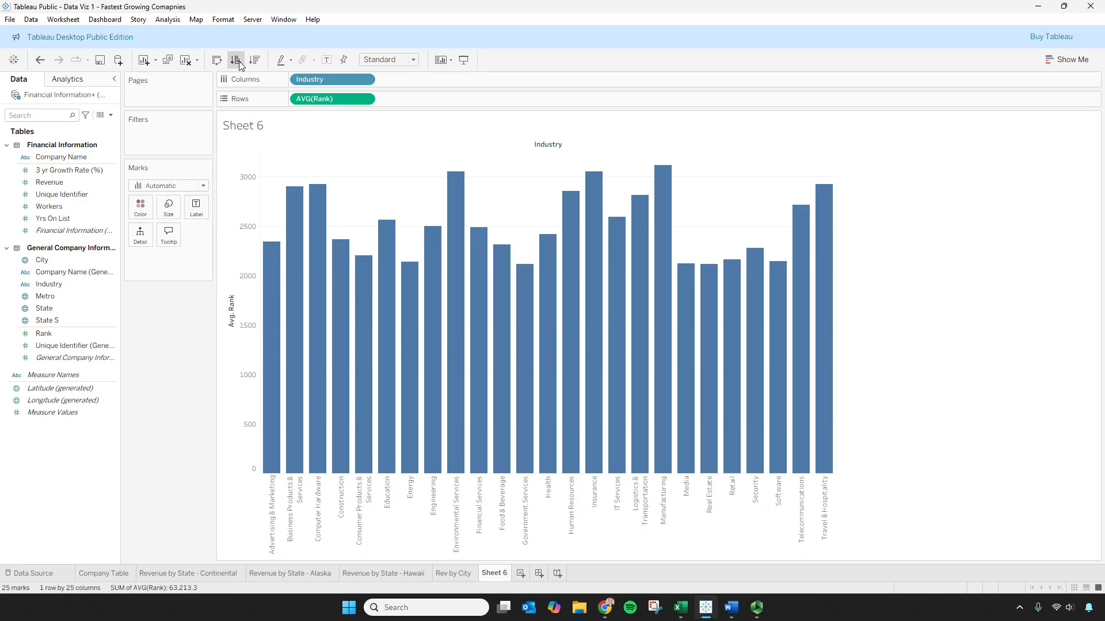
pyautogui.click(255, 60)
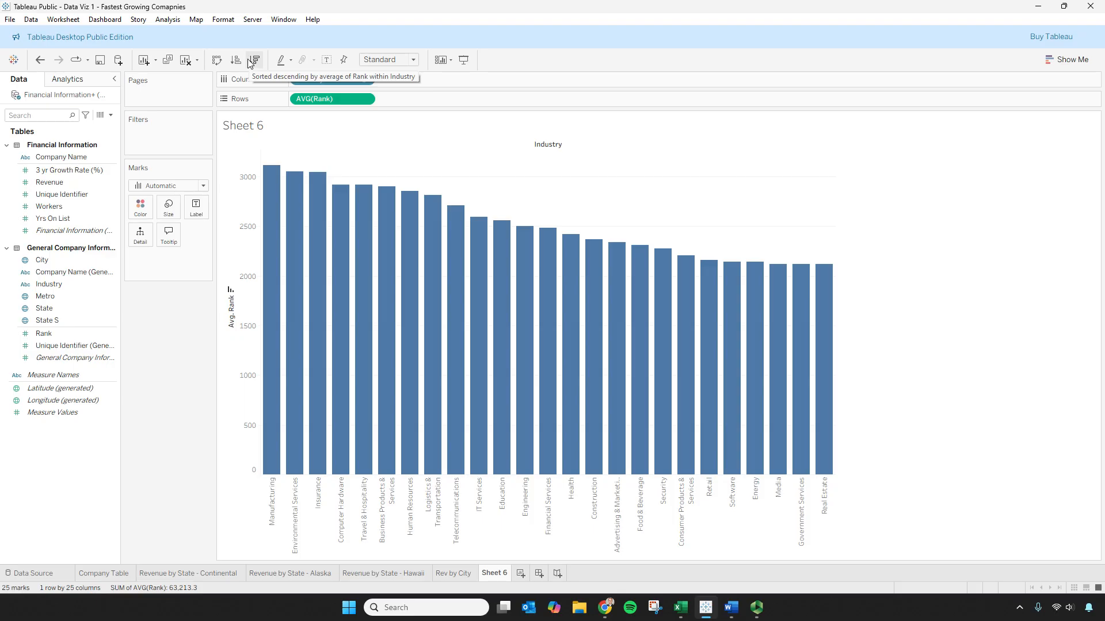
pyautogui.moveTo(271, 276)
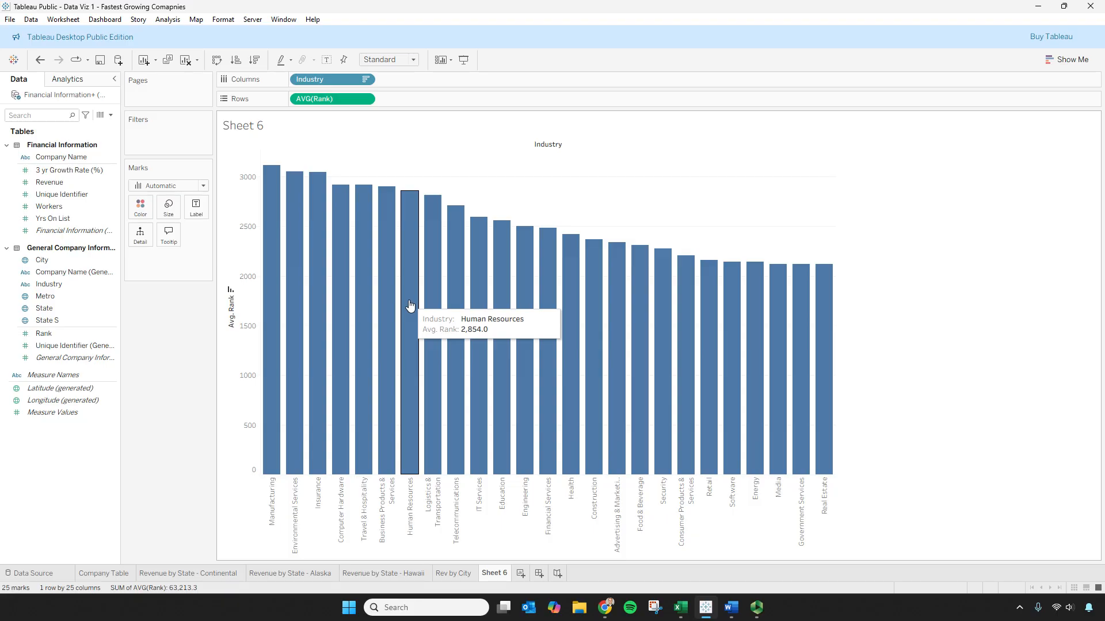
# - Rename the new worksheet "Top 5 Average Rank by Ind"
pyautogui.rightClick(498, 577)
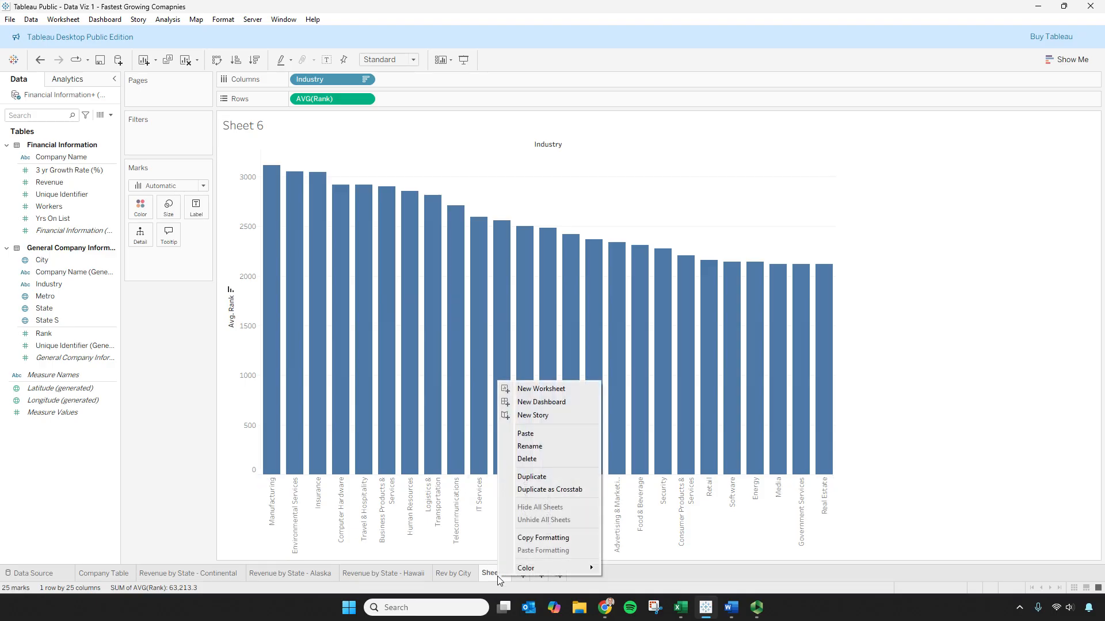
pyautogui.click(568, 447)
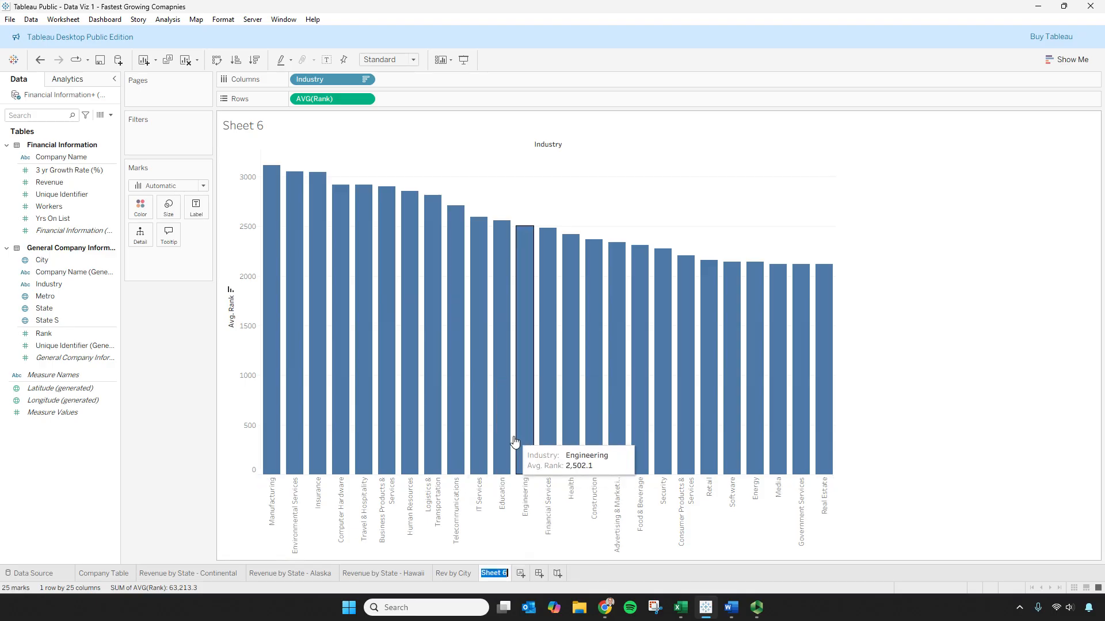
pyautogui.write('Top 5 Avera')
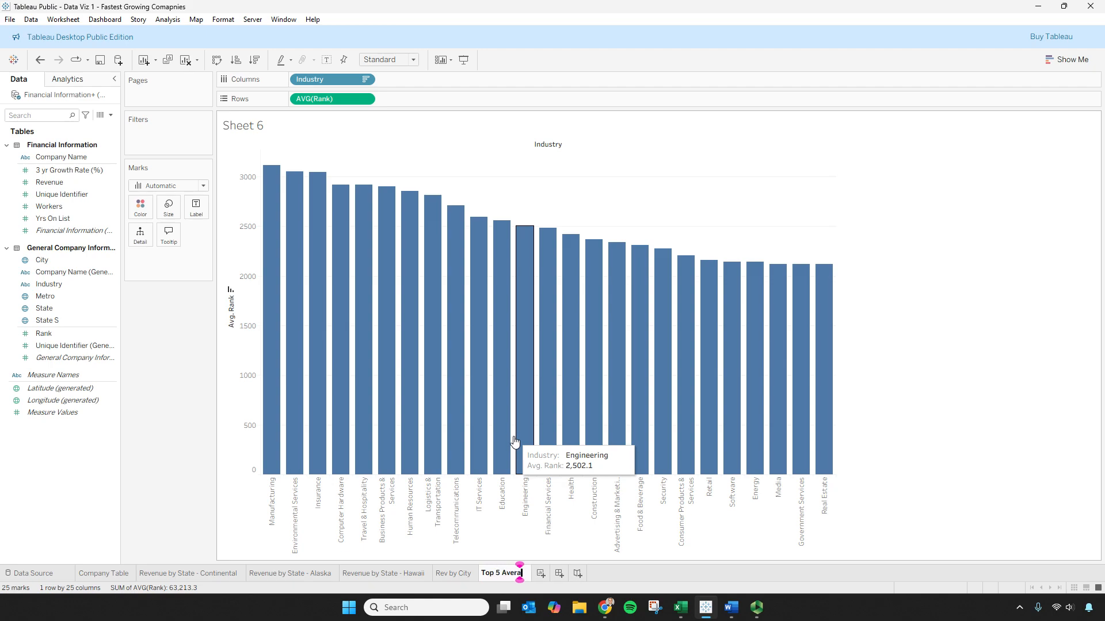
pyautogui.write('ge Rank')
pyautogui.press('Return')
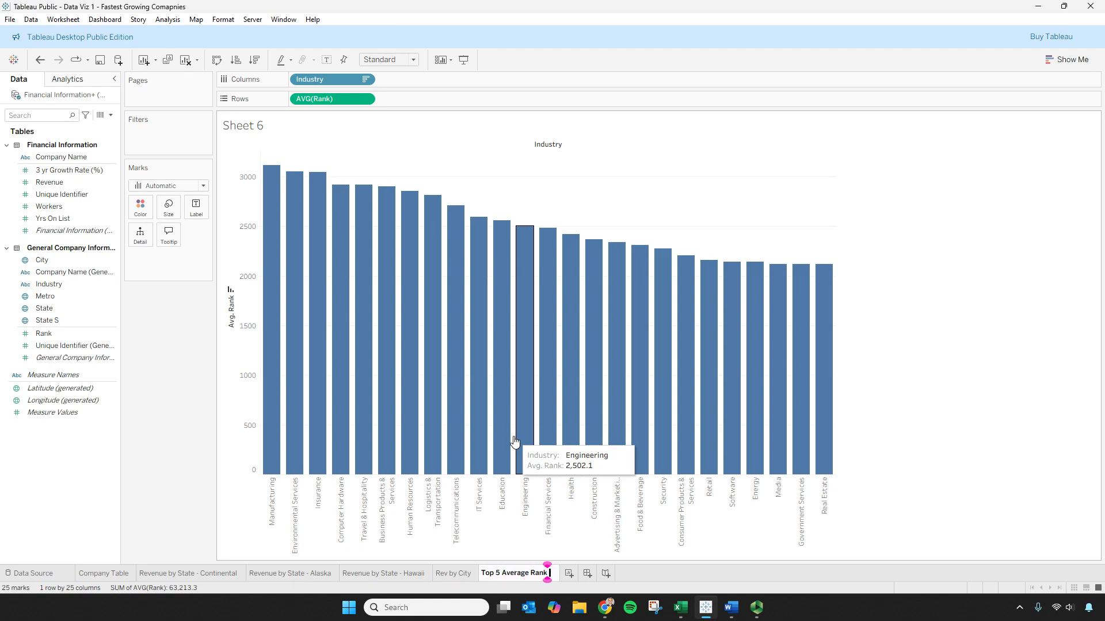
pyautogui.write('by Ind')
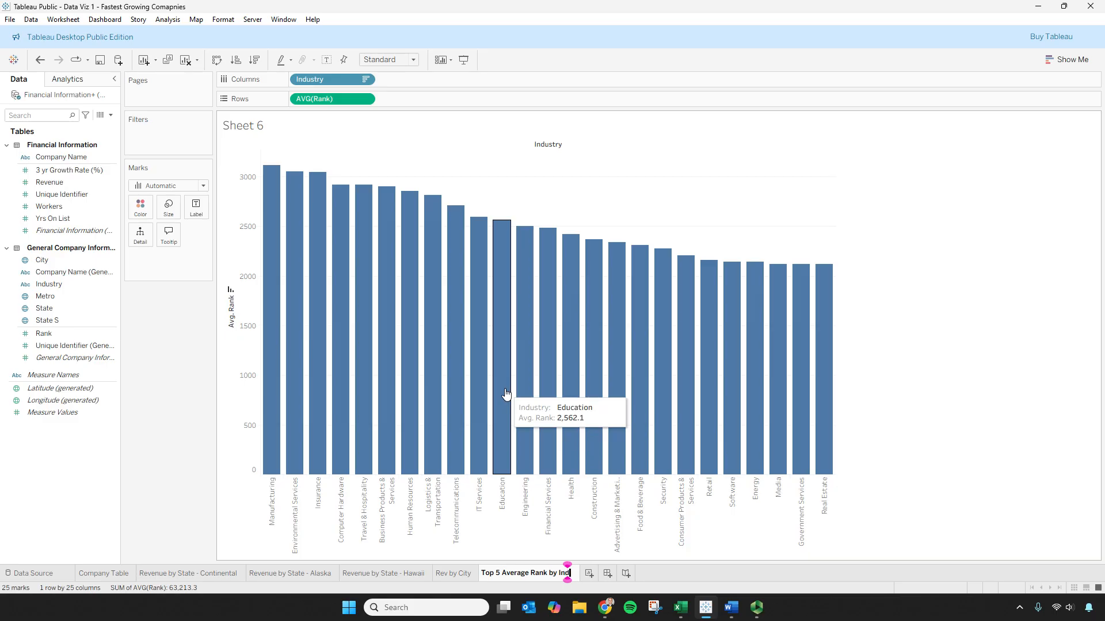
pyautogui.press('Return')
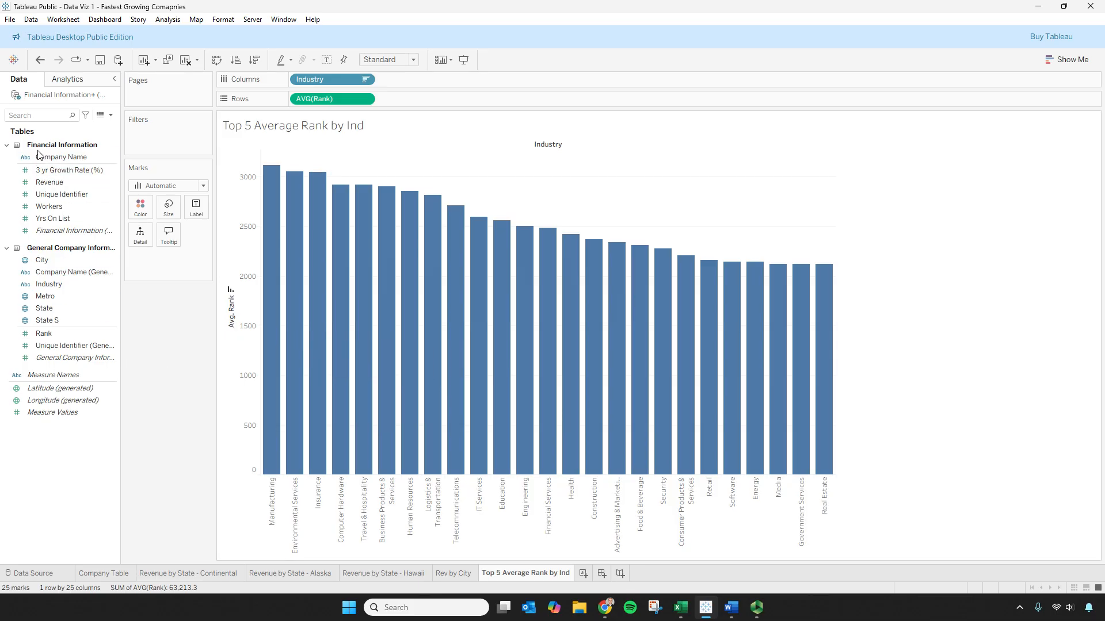
# - Start creating a set from the Industry field and name it "Top 5 Rank by Industry"
pyautogui.click(57, 286)
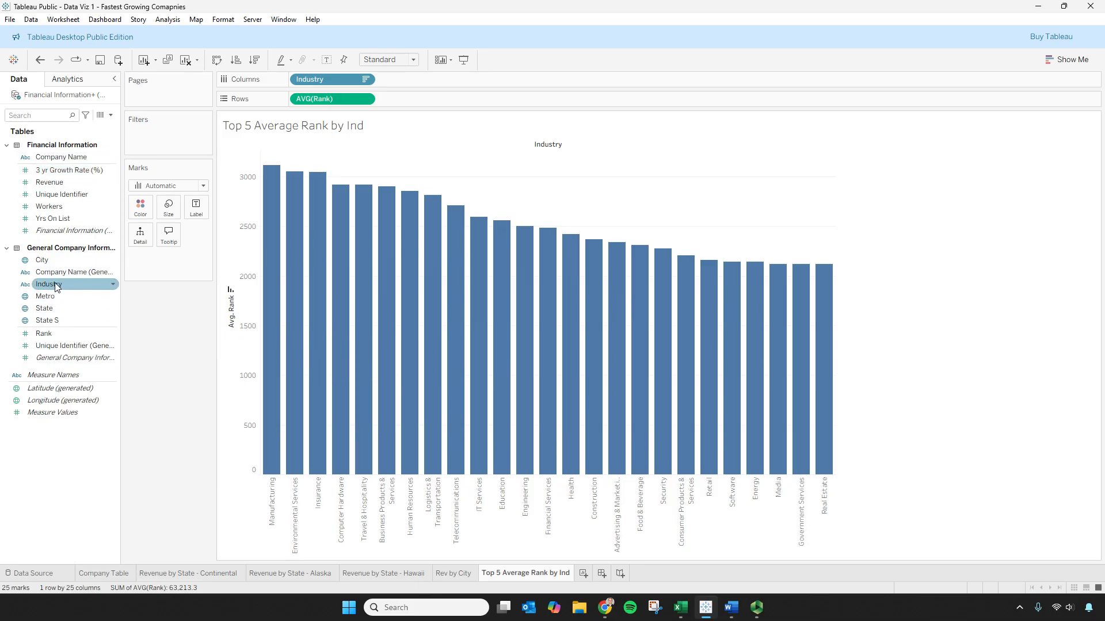
pyautogui.click(113, 284)
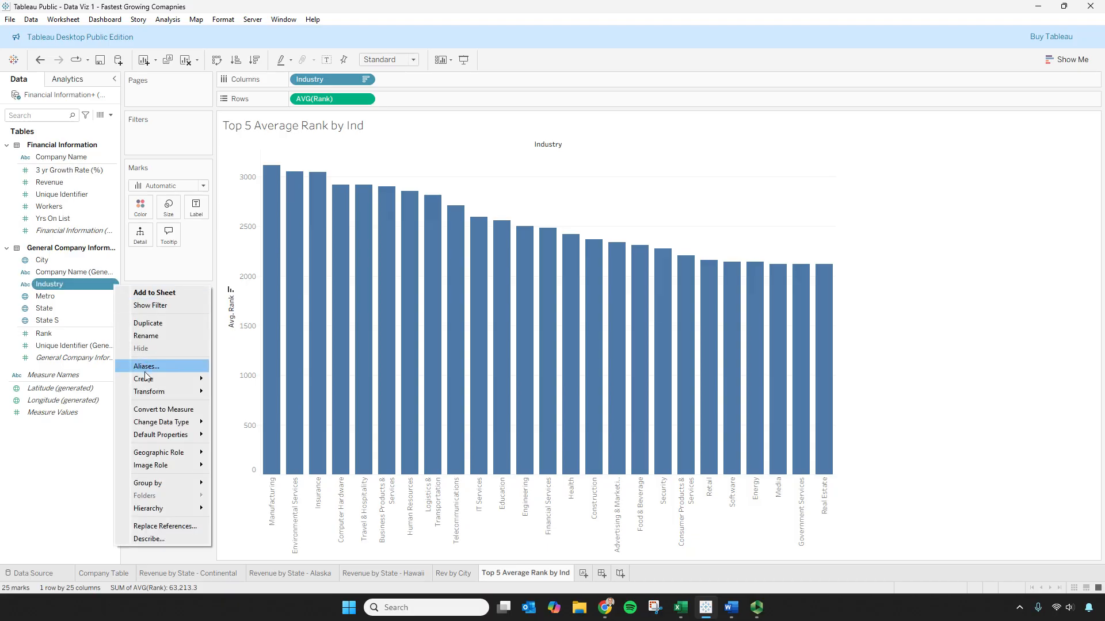
pyautogui.moveTo(147, 380)
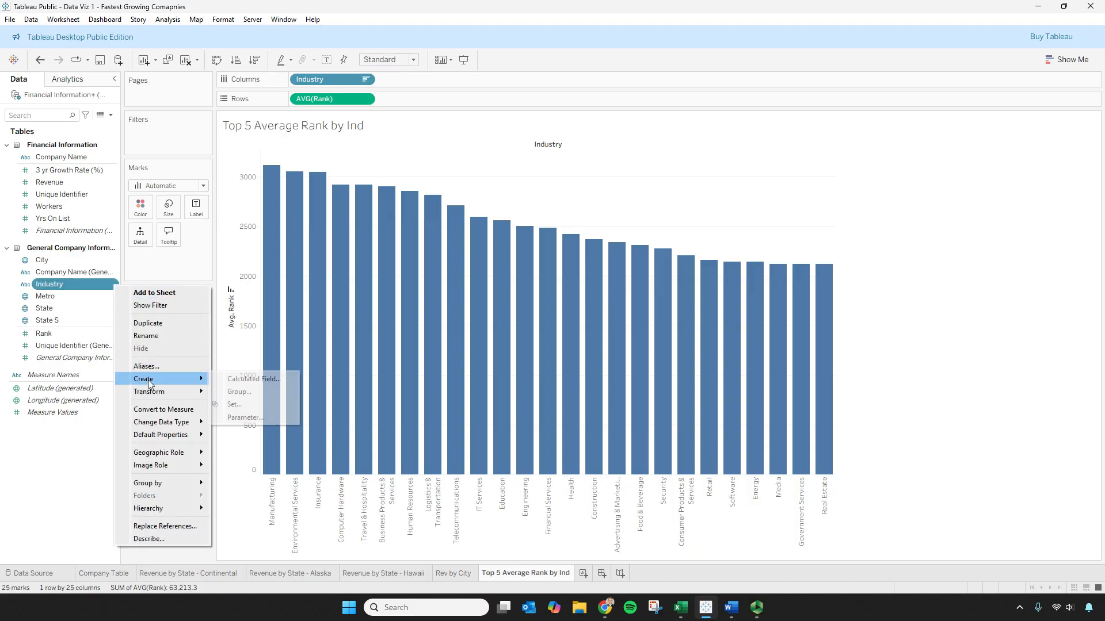
pyautogui.click(265, 403)
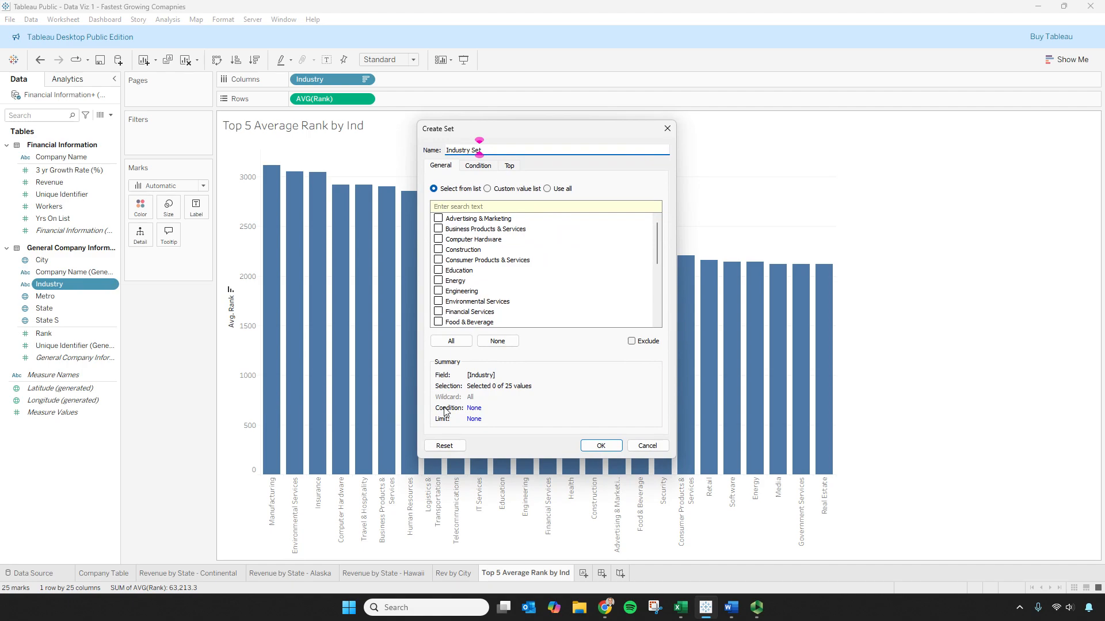
pyautogui.click(510, 168)
pyautogui.moveTo(483, 151); pyautogui.dragTo(407, 158)
pyautogui.write('Top')
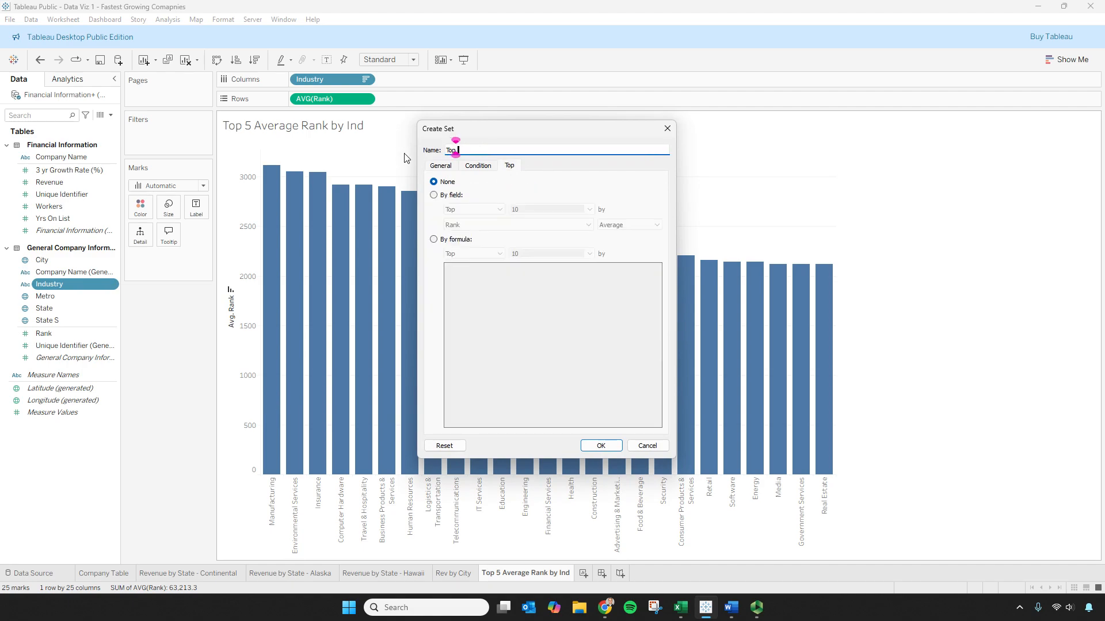
pyautogui.write(' 5 Rank by Industry')
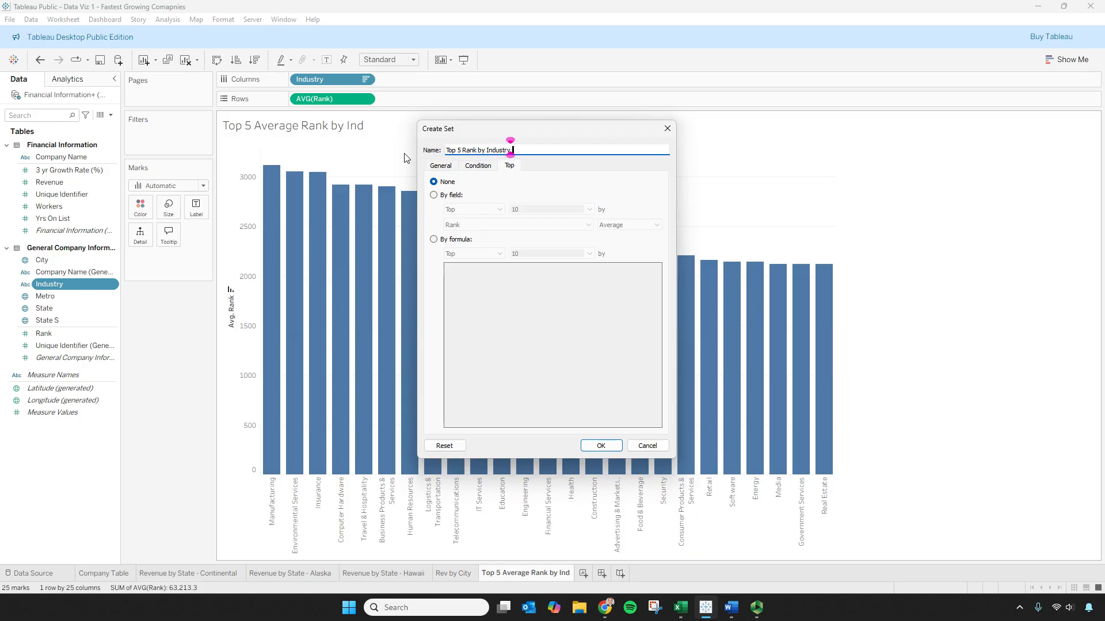
# - Define the set by field as the top 5 by average Rank and create it
pyautogui.click(441, 199)
pyautogui.click(590, 210)
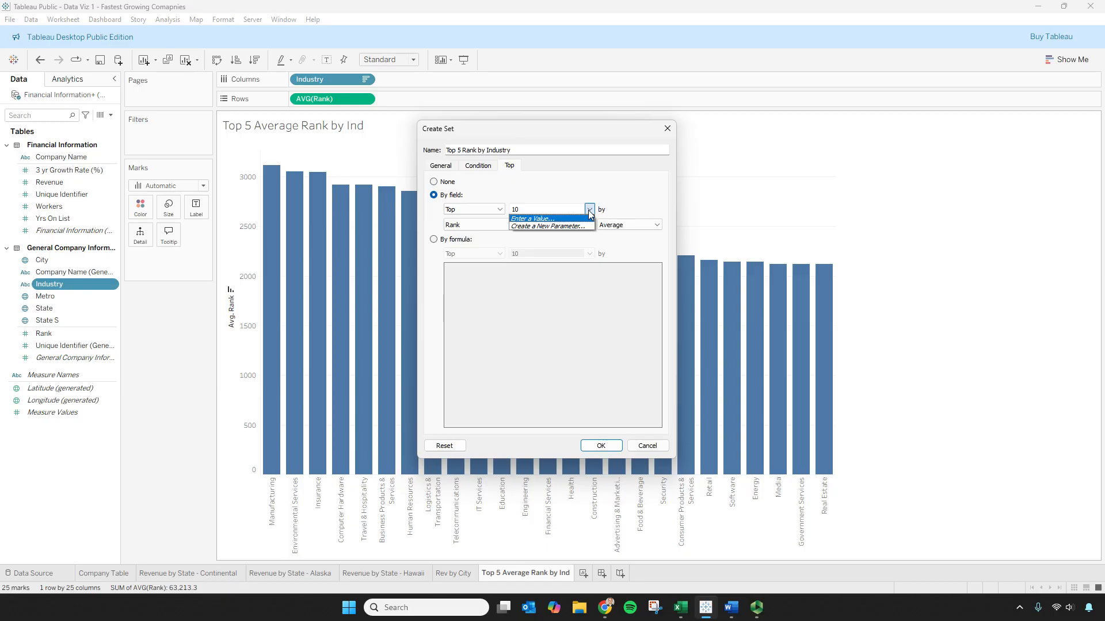
pyautogui.click(562, 208)
pyautogui.press('BackSpace')
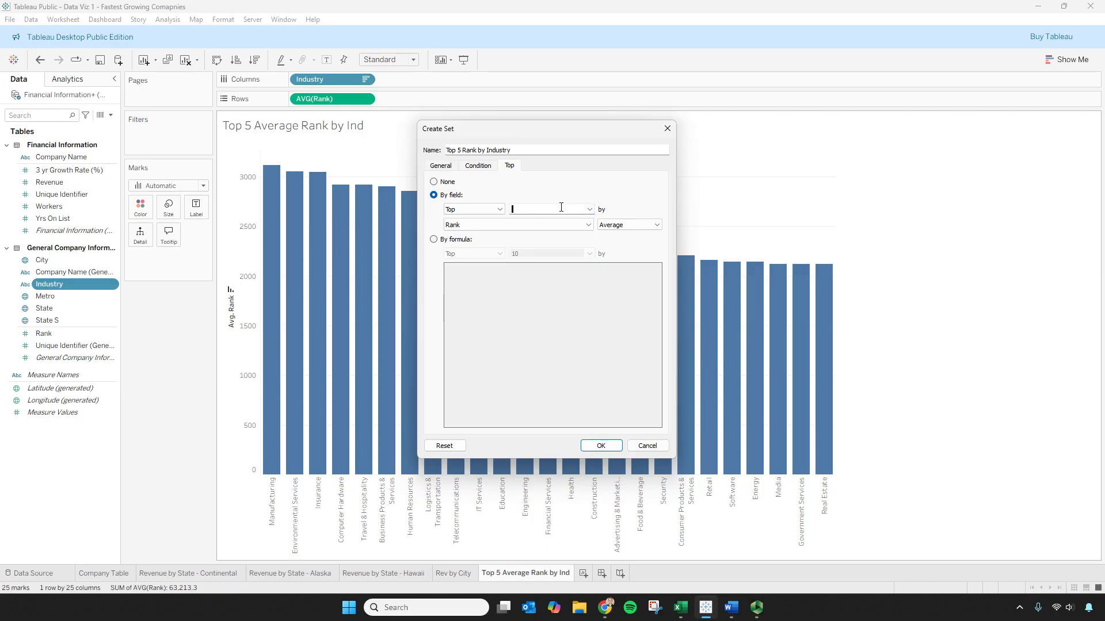
pyautogui.write('5')
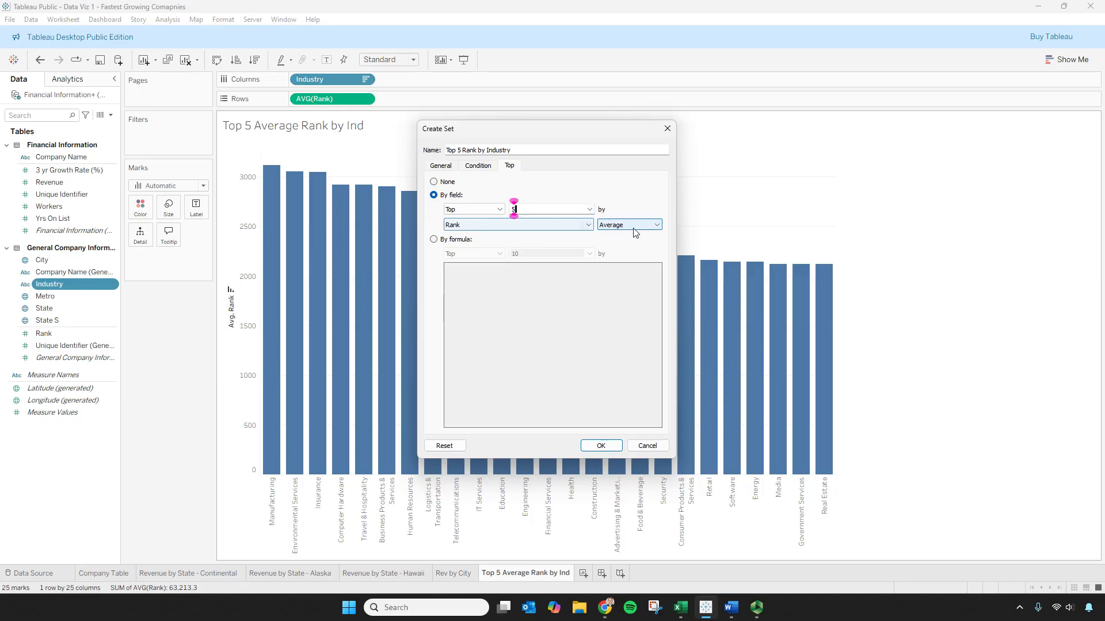
pyautogui.click(600, 447)
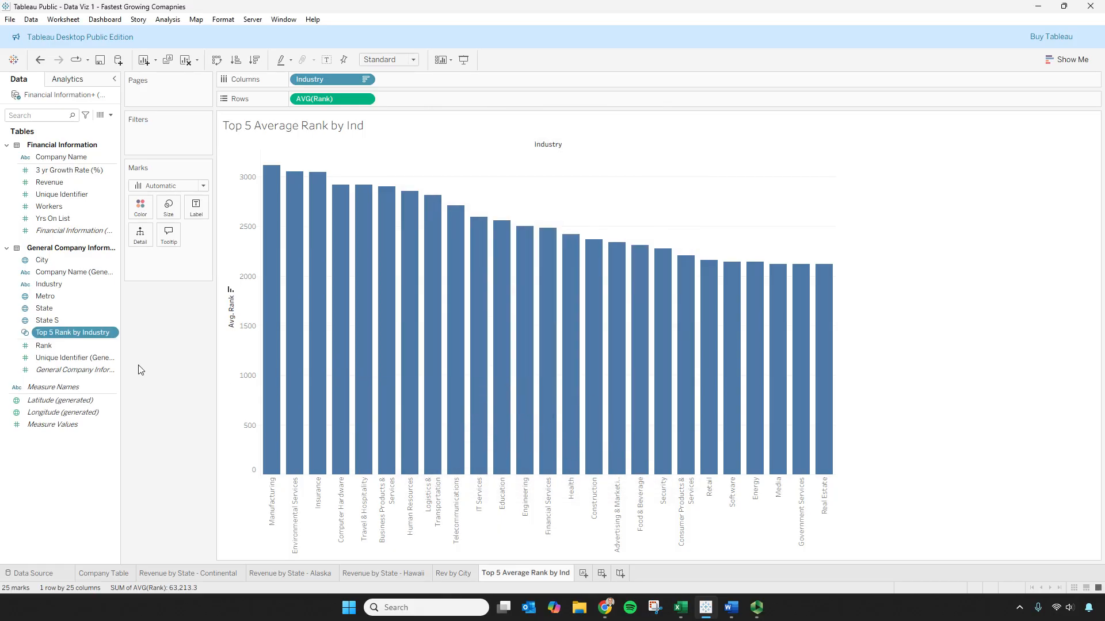
# - Filter the bar chart with the Top 5 Rank by Industry set and check the industries included in the filter
pyautogui.moveTo(67, 335); pyautogui.dragTo(166, 133)
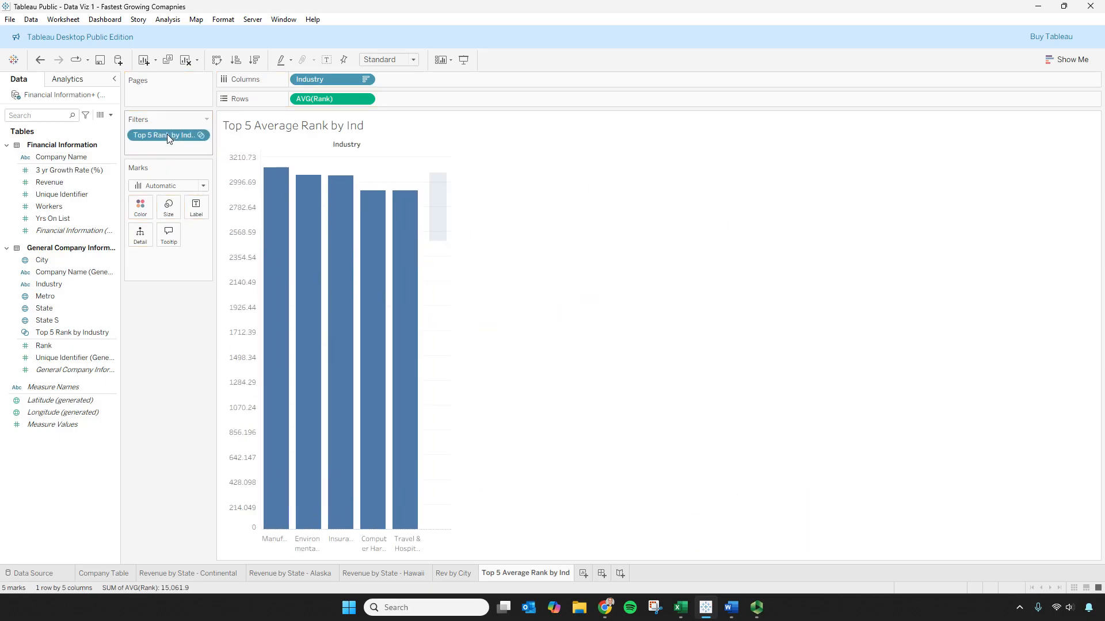
pyautogui.click(201, 136)
pyautogui.click(191, 152)
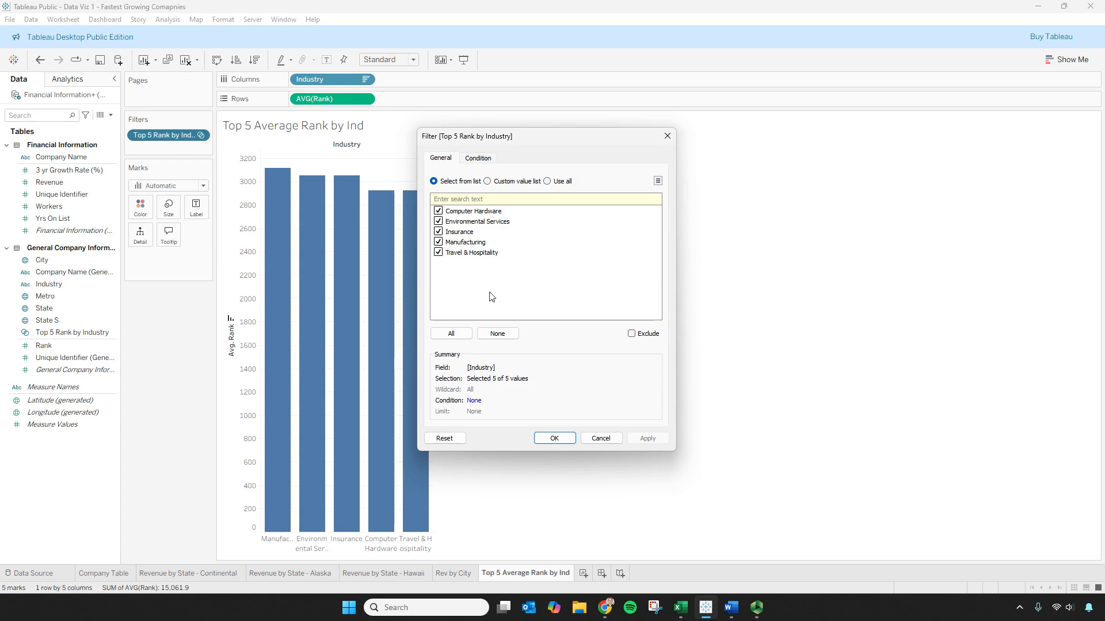
pyautogui.click(555, 438)
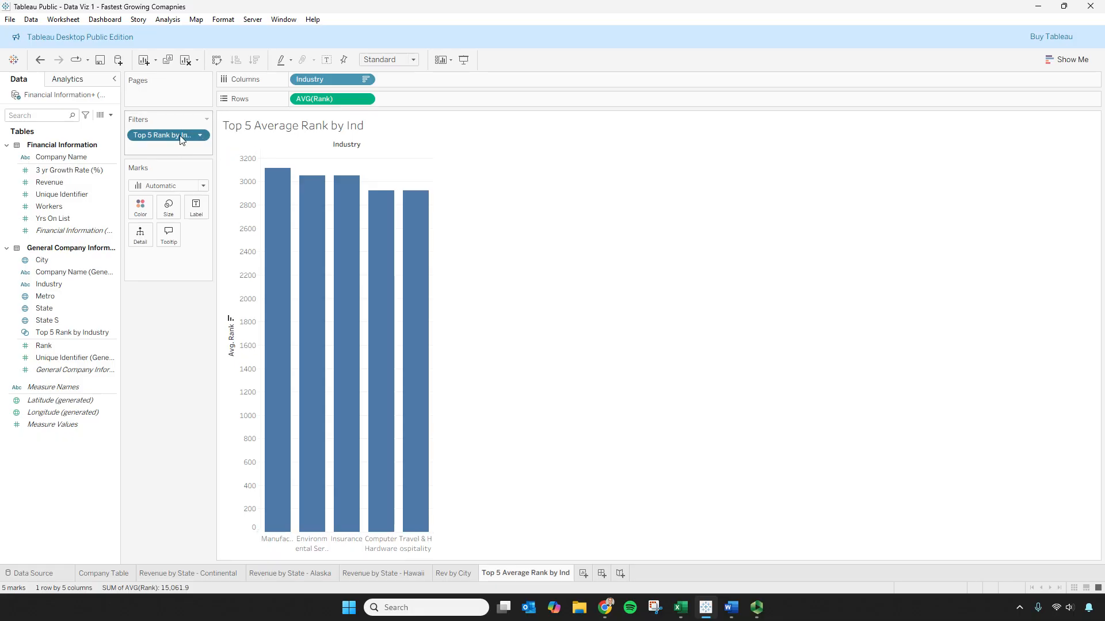
# - Replace the average Rank measure on the rows with 3 yr Growth Rate (%)
pyautogui.moveTo(351, 382)
pyautogui.moveTo(63, 170); pyautogui.dragTo(434, 101)
pyautogui.moveTo(359, 100); pyautogui.dragTo(176, 415)
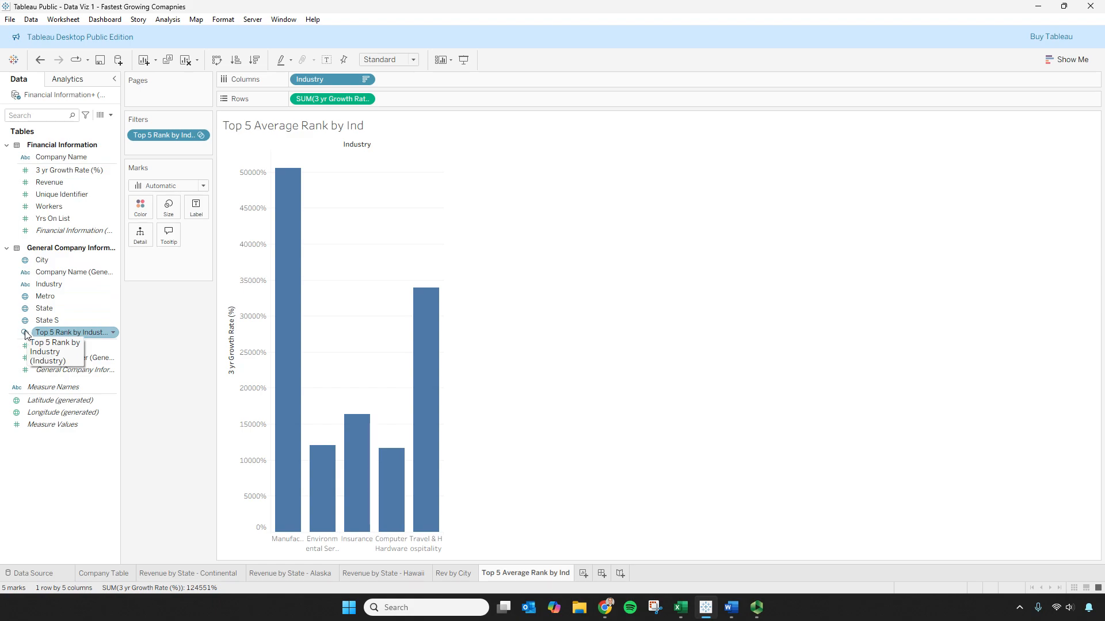
# - Edit the Top 5 Rank by Industry set so it picks the top 5 by average 3 yr Growth Rate (%)
pyautogui.click(109, 338)
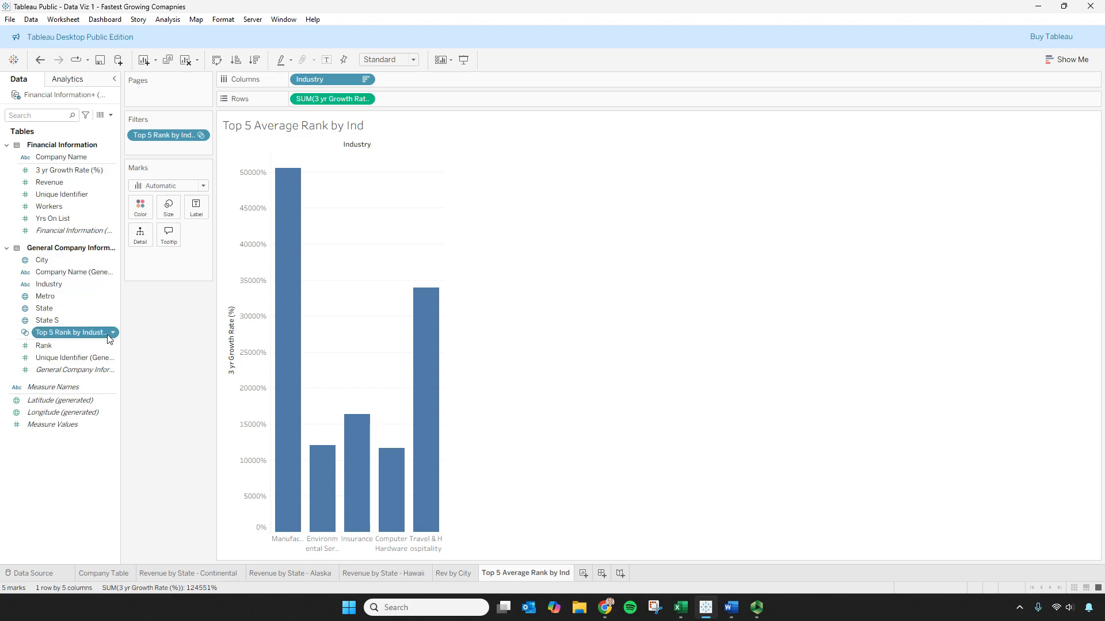
pyautogui.click(113, 334)
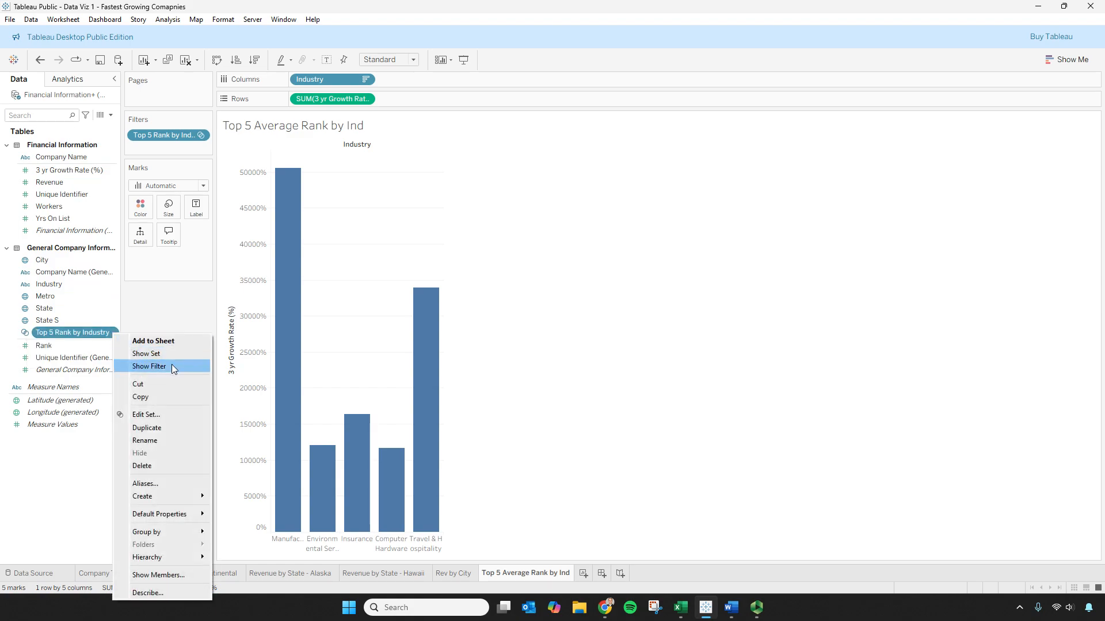
pyautogui.click(178, 415)
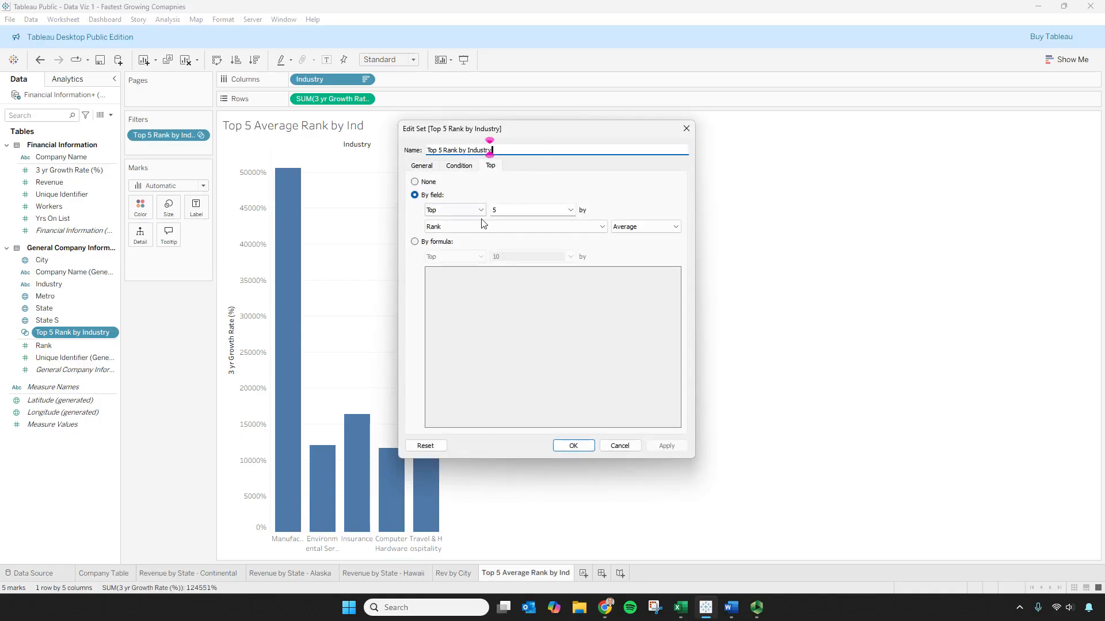
pyautogui.click(602, 228)
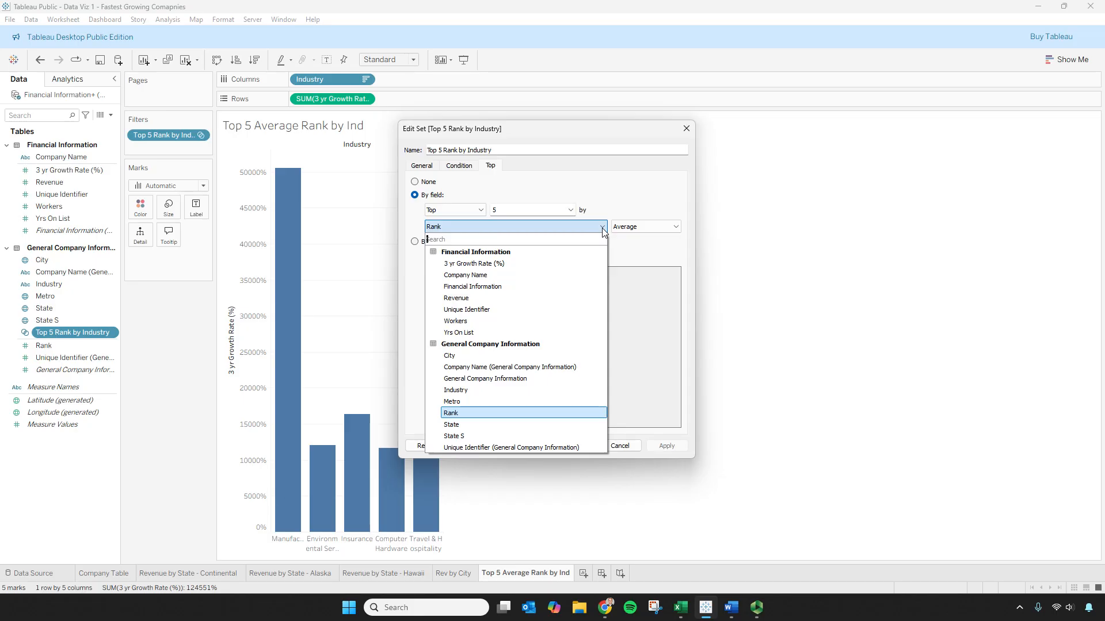
pyautogui.click(571, 264)
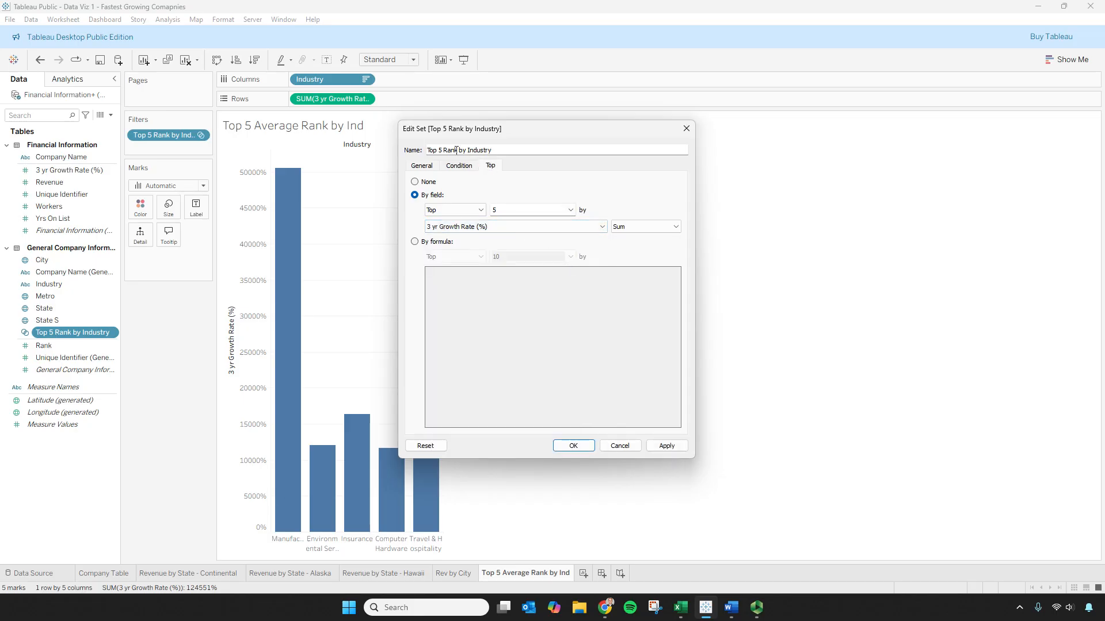
pyautogui.click(635, 228)
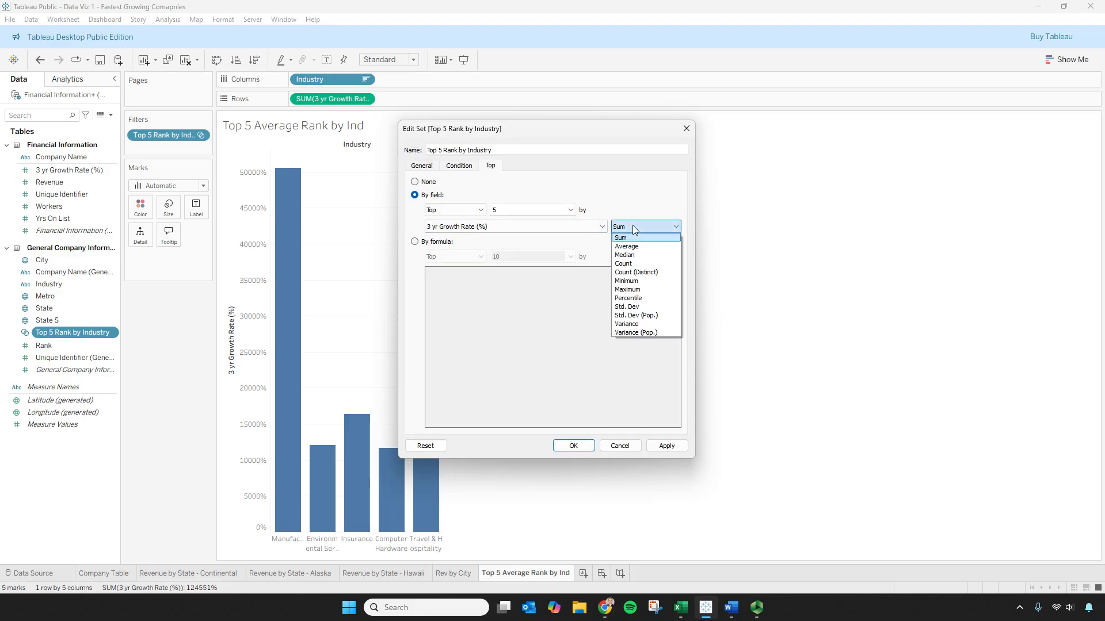
pyautogui.click(637, 247)
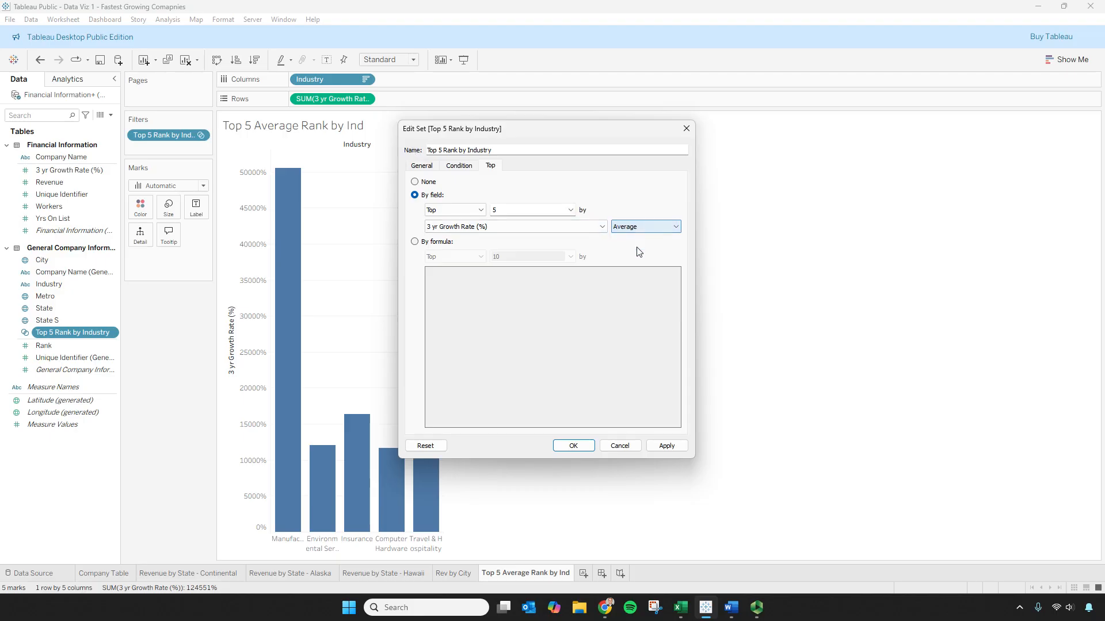
pyautogui.click(664, 446)
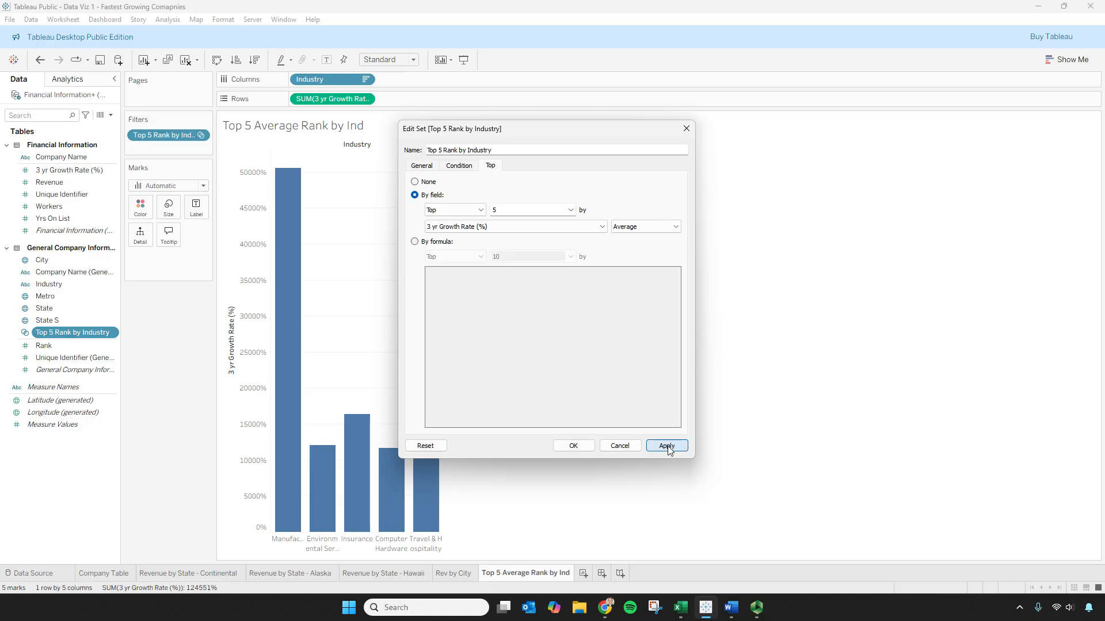
pyautogui.click(582, 450)
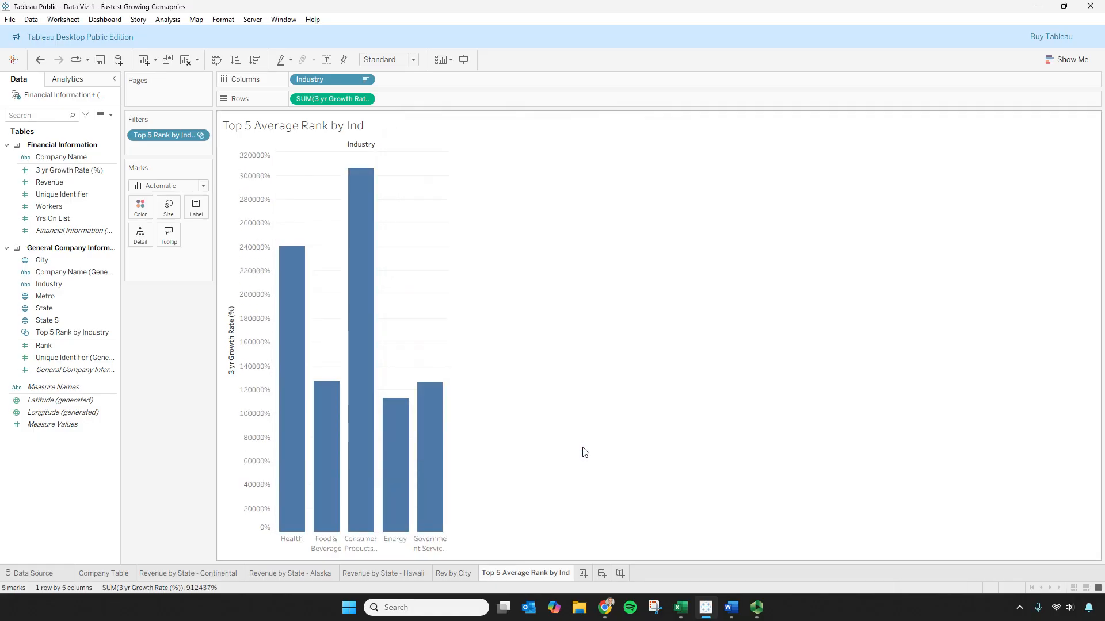
# - Aggregate 3 yr Growth Rate (%) on the rows as an average and sort the industry bars in descending order
pyautogui.click(365, 100)
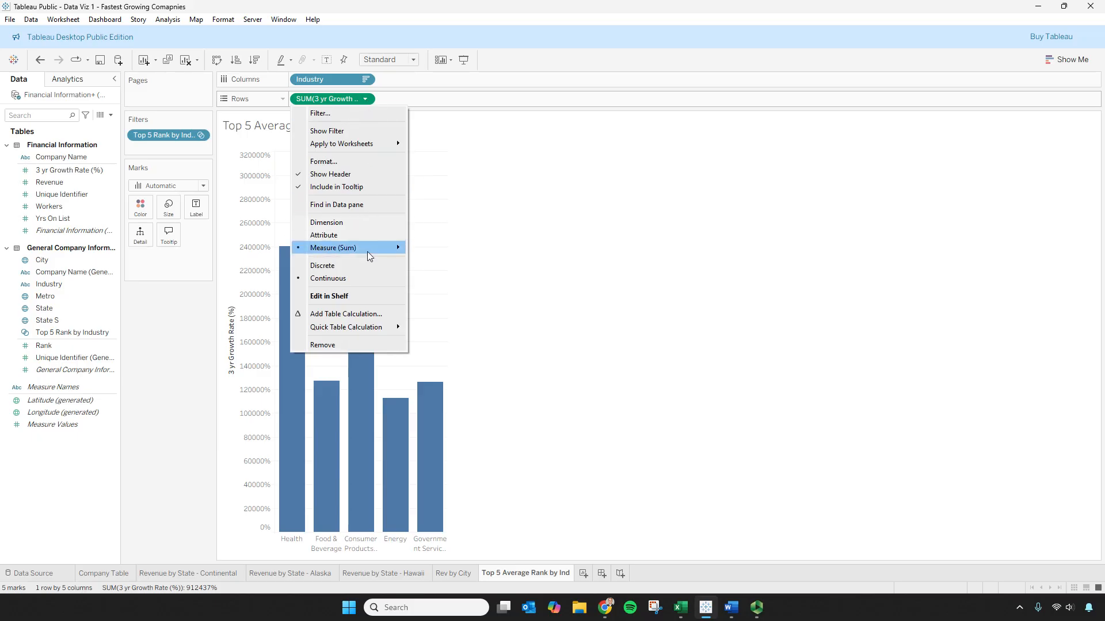
pyautogui.moveTo(367, 250)
pyautogui.click(431, 260)
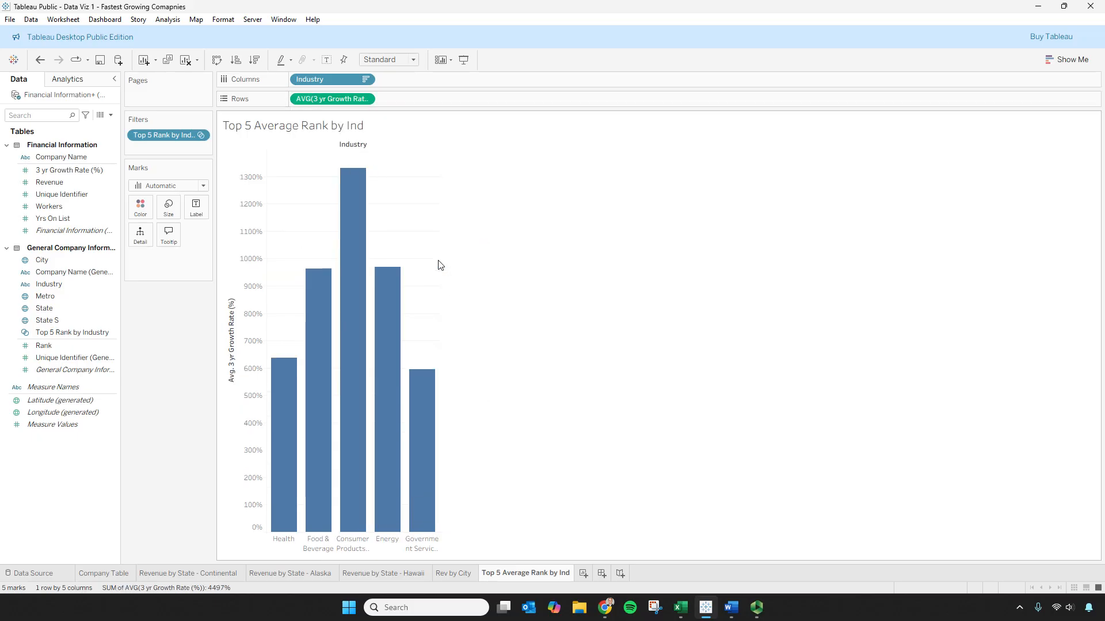
pyautogui.click(236, 60)
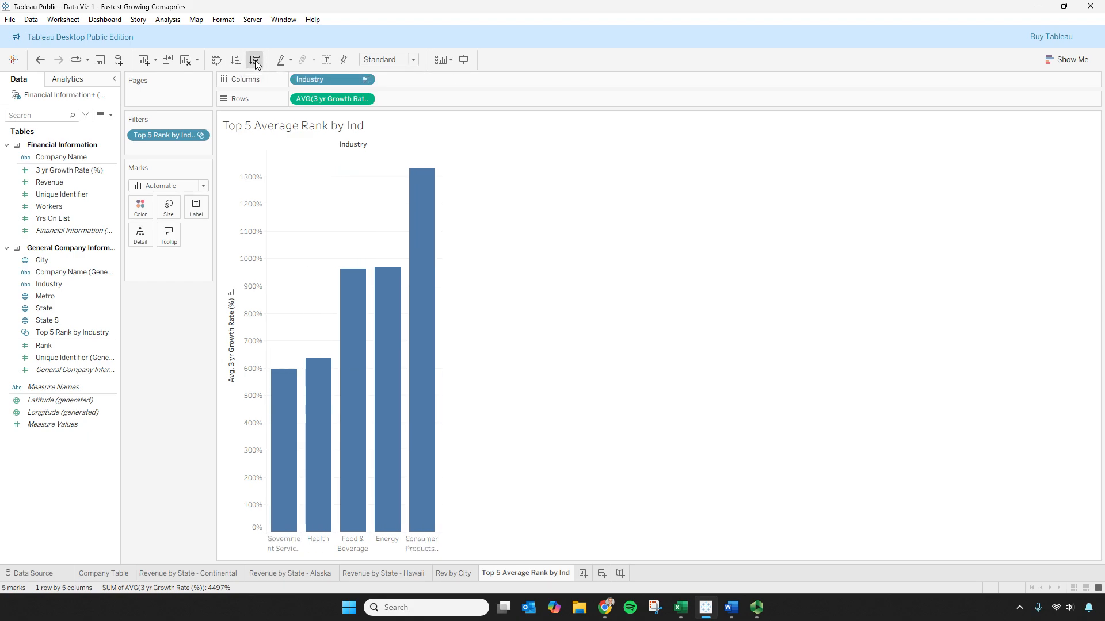
pyautogui.click(255, 61)
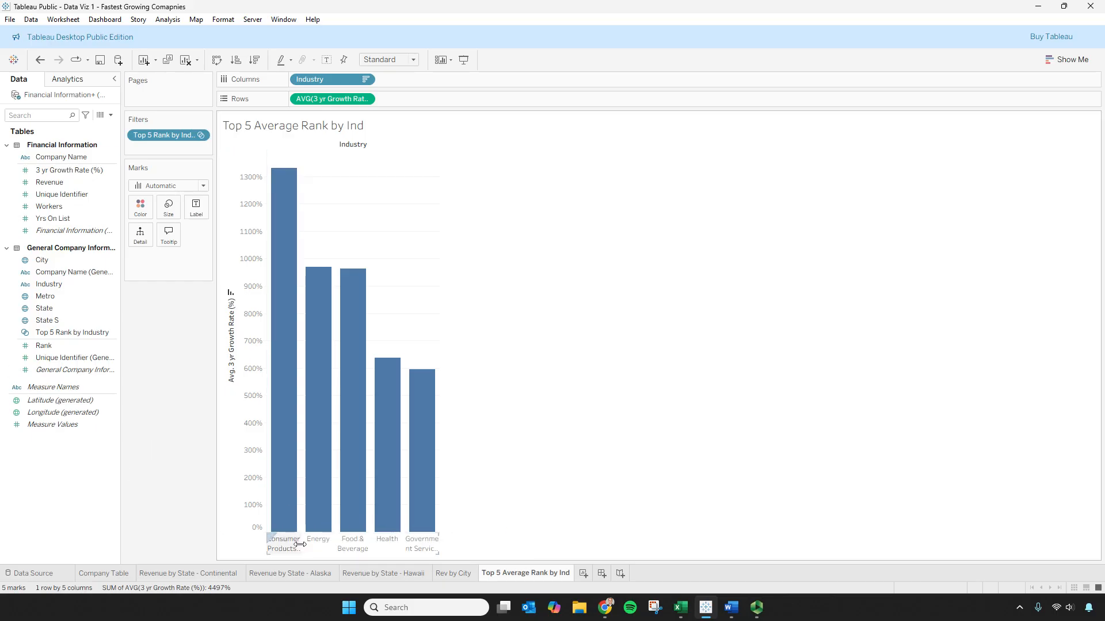
# - Swap rows and columns to make the bars horizontal, resizing the chart's headers so the full industry names fit
pyautogui.moveTo(300, 545); pyautogui.dragTo(318, 551)
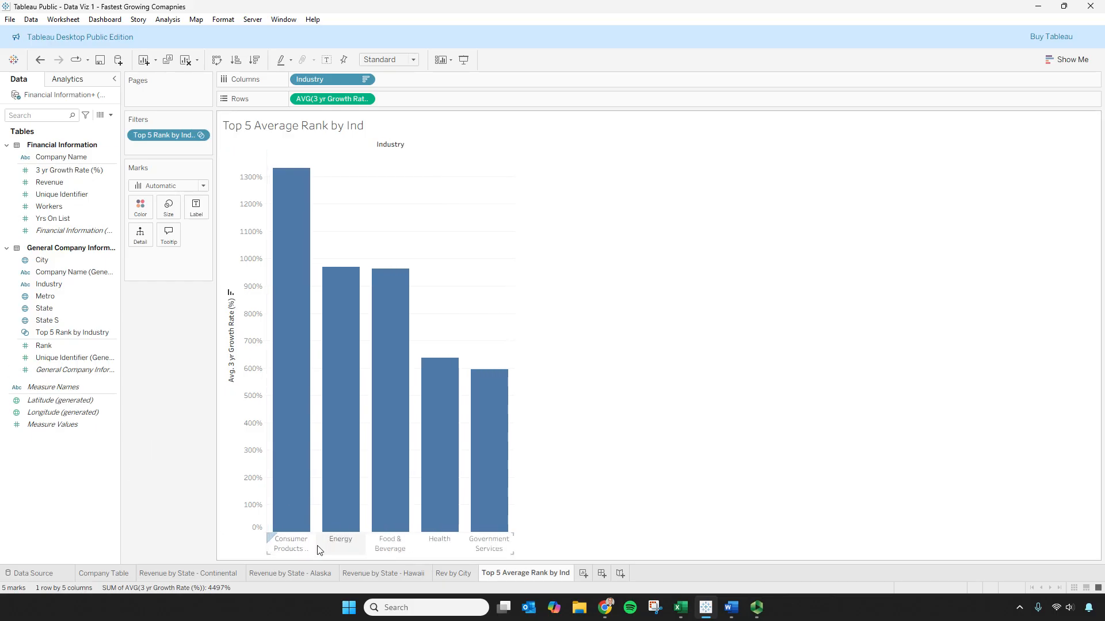
pyautogui.moveTo(305, 554); pyautogui.dragTo(313, 512)
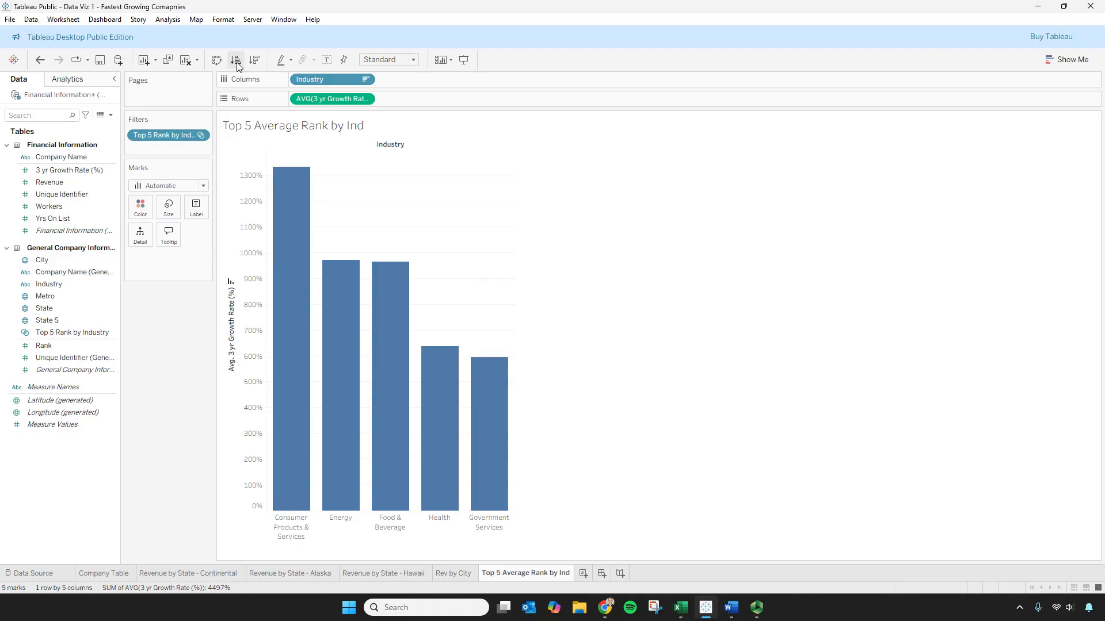
pyautogui.click(217, 61)
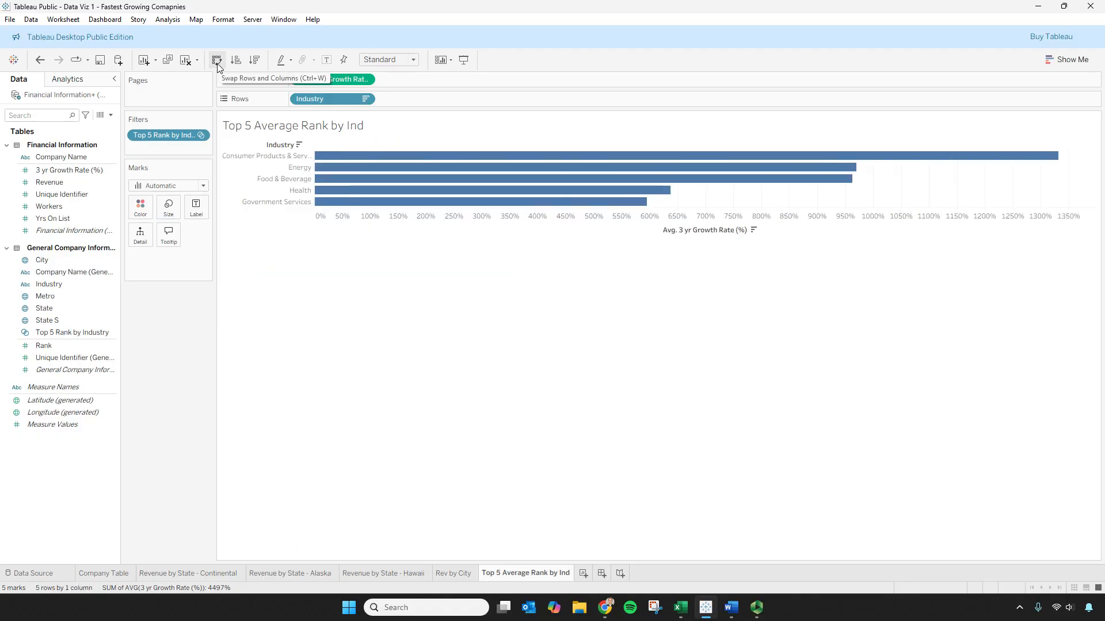
pyautogui.moveTo(315, 157); pyautogui.dragTo(338, 161)
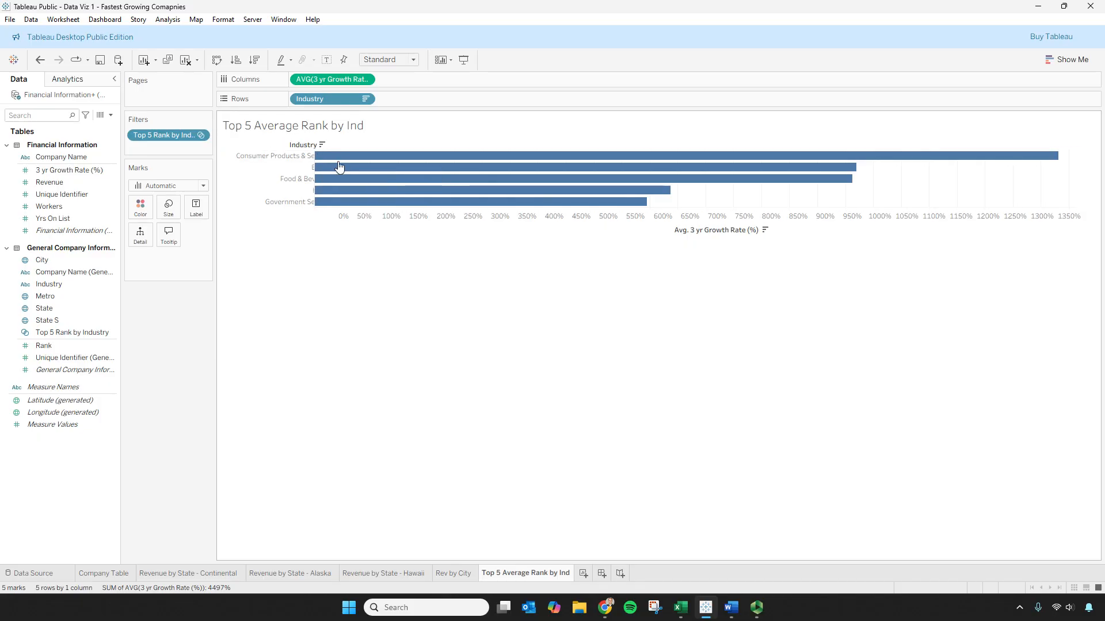
# - Change the worksheet title to "Top 5 Growth Rate Industries"
pyautogui.rightClick(311, 131)
pyautogui.click(334, 139)
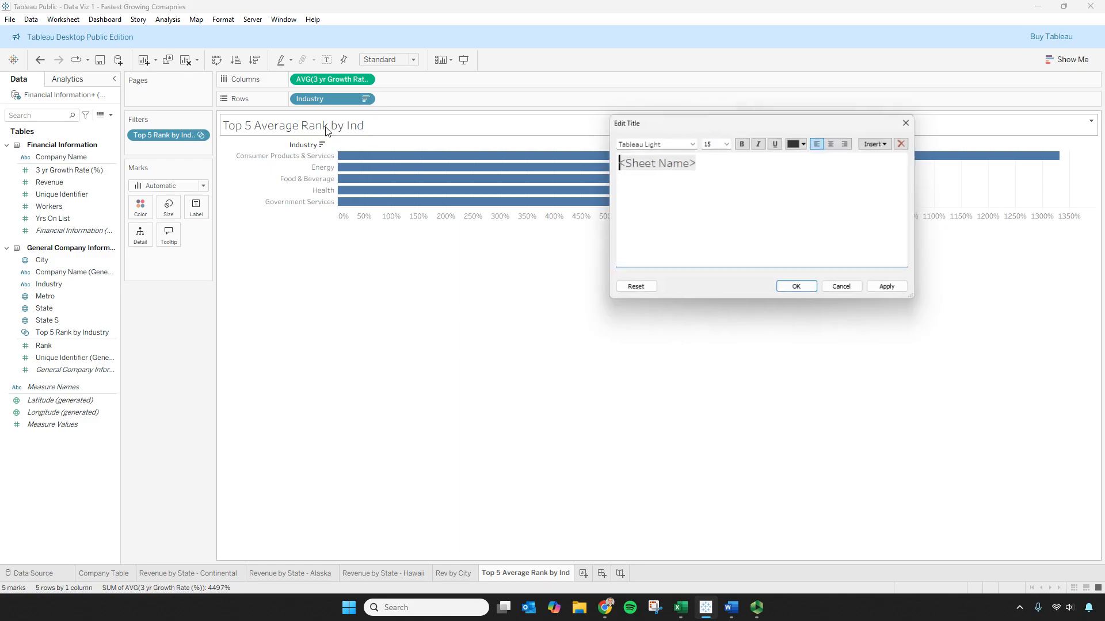
pyautogui.hotkey('ctrl', 'a')
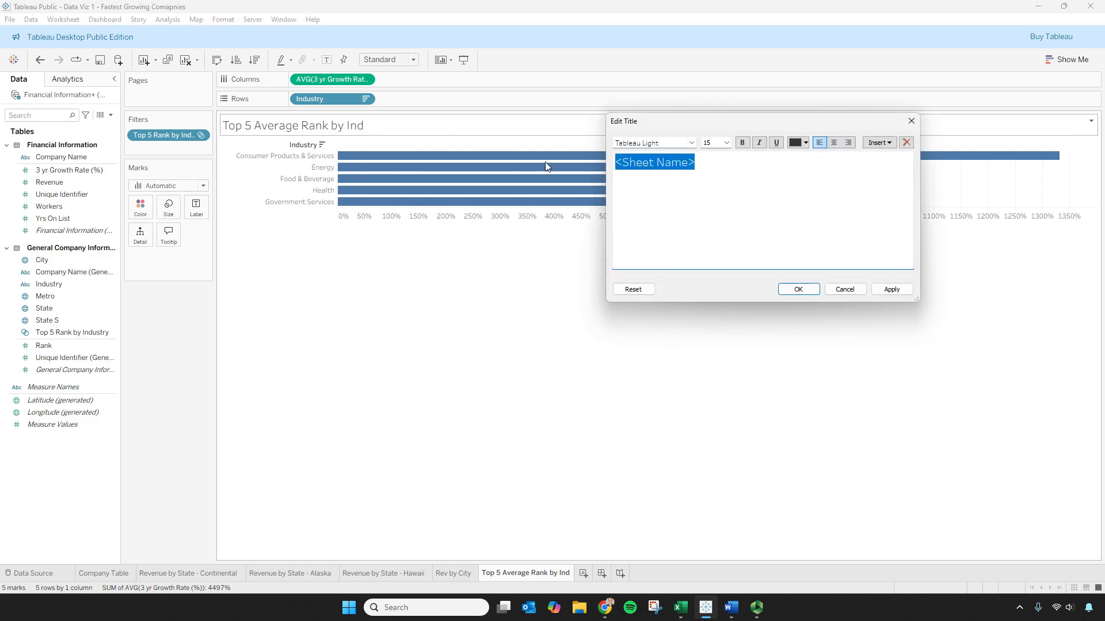
pyautogui.write('Top 5 G')
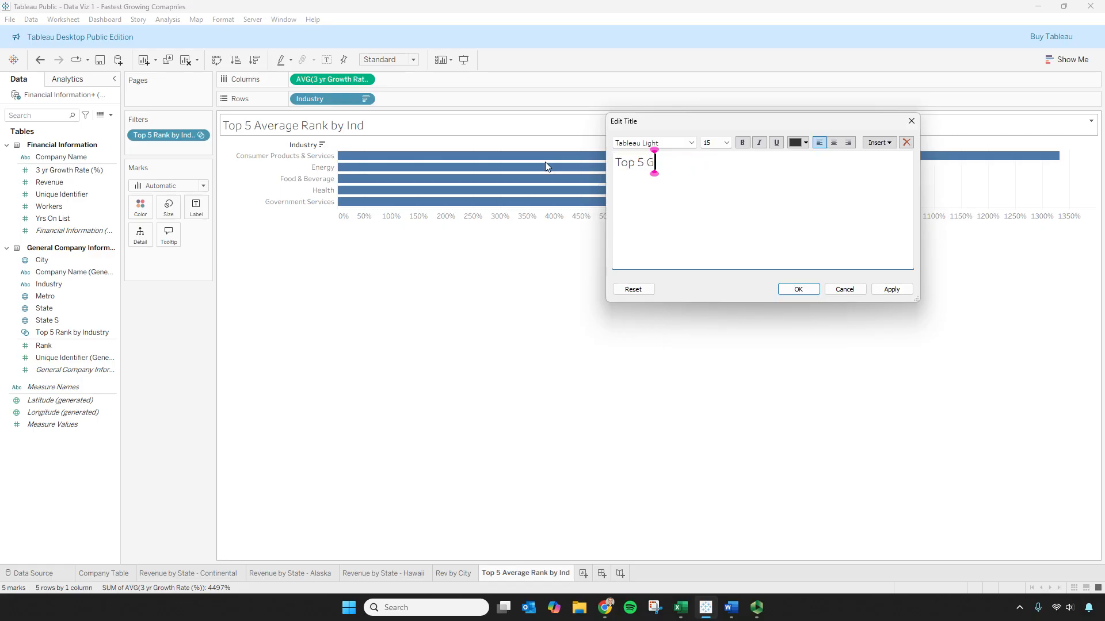
pyautogui.write('rowth Rate Industries')
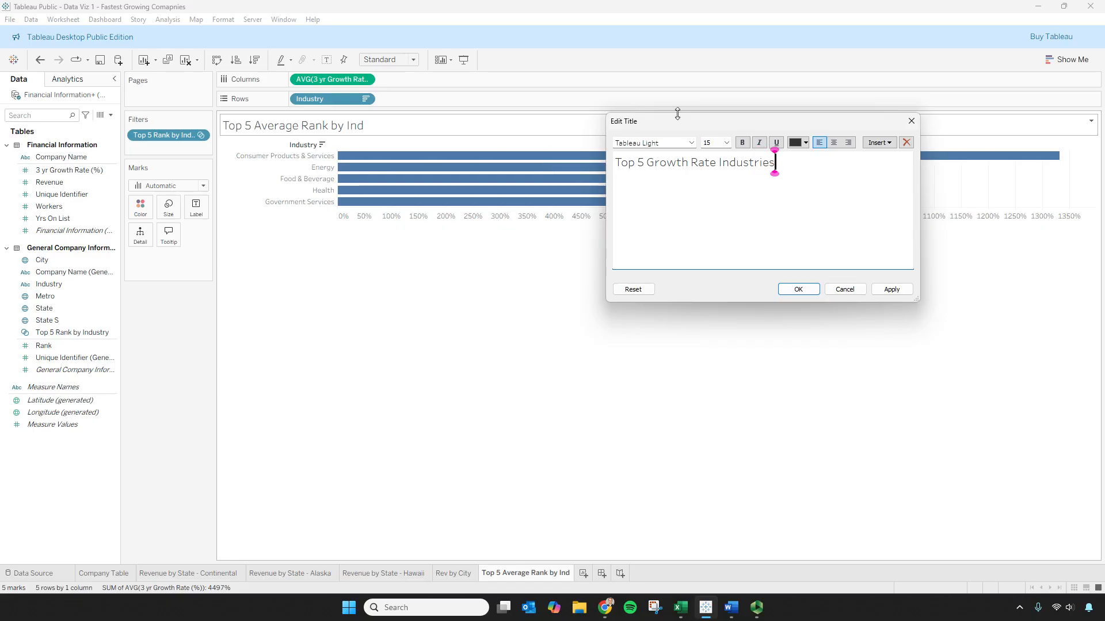
pyautogui.click(891, 288)
pyautogui.click(809, 292)
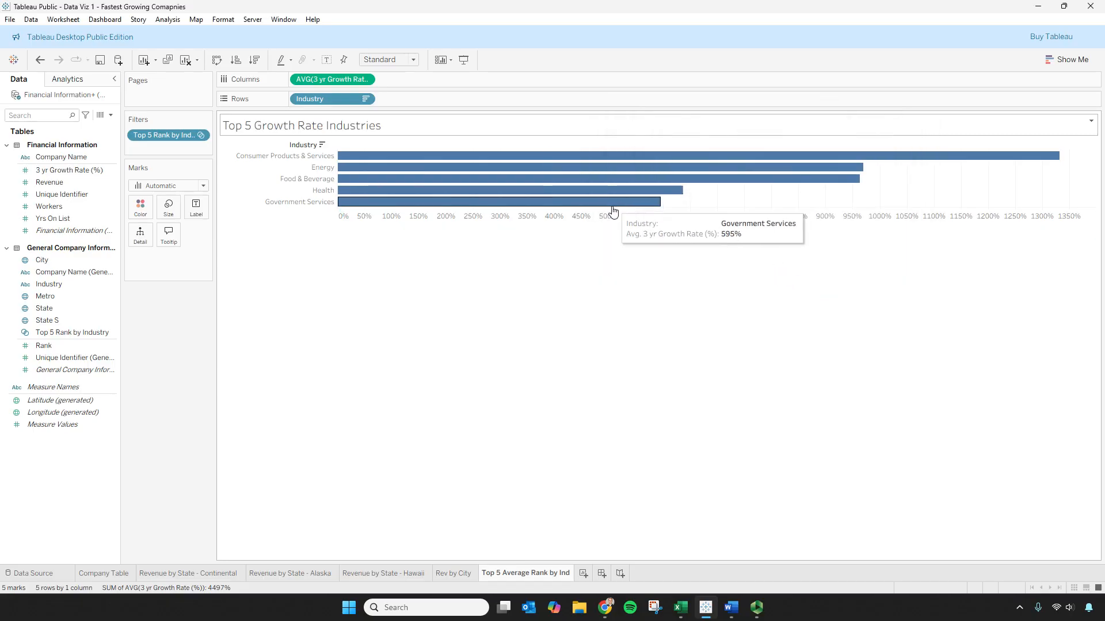
# - Label the bars with 3 yr Growth Rate (%) aggregated as an average
pyautogui.moveTo(497, 169)
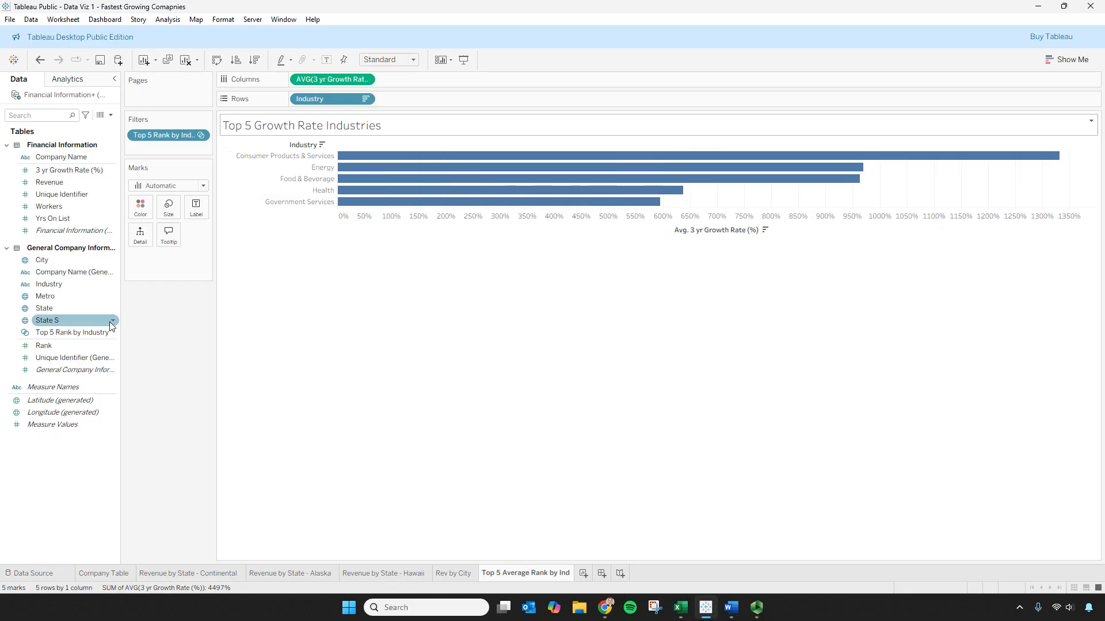
pyautogui.moveTo(59, 170); pyautogui.dragTo(198, 214)
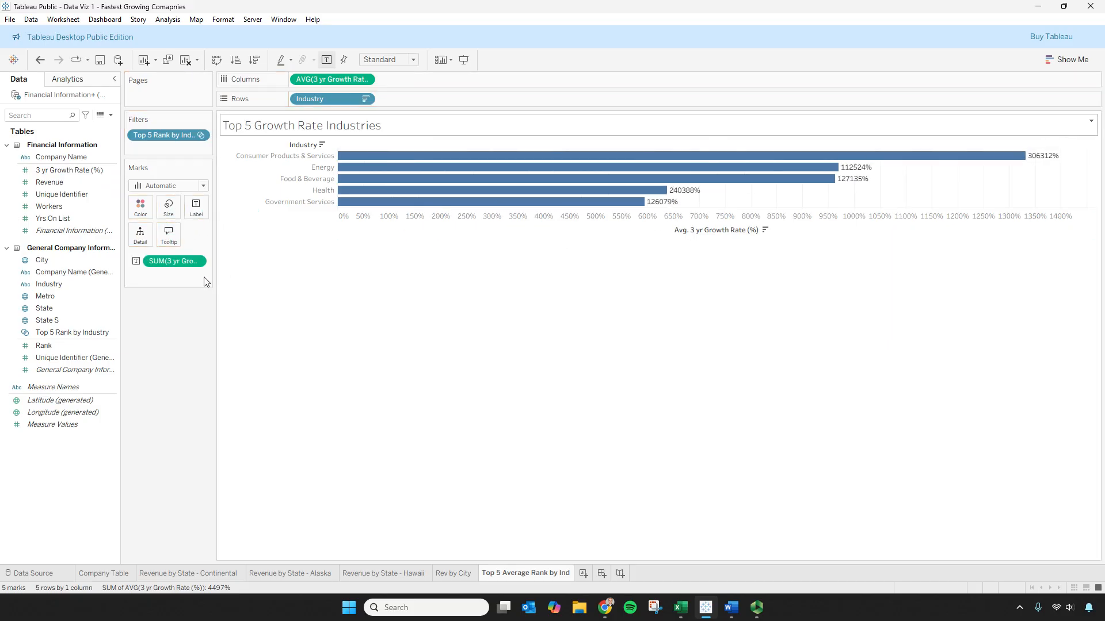
pyautogui.click(194, 262)
pyautogui.moveTo(212, 399)
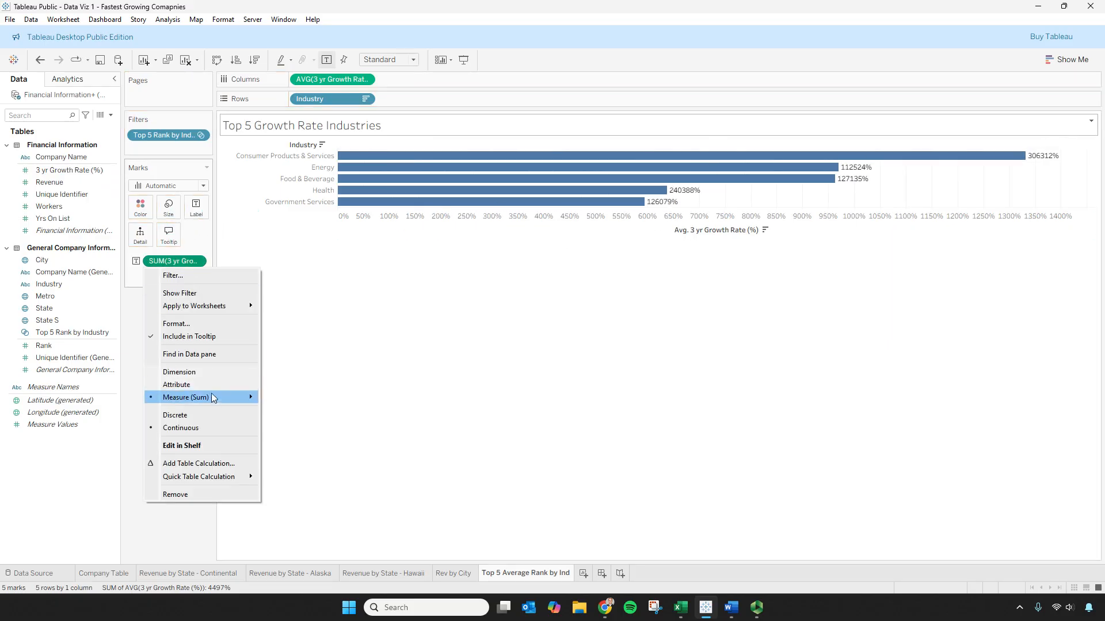
pyautogui.click(303, 410)
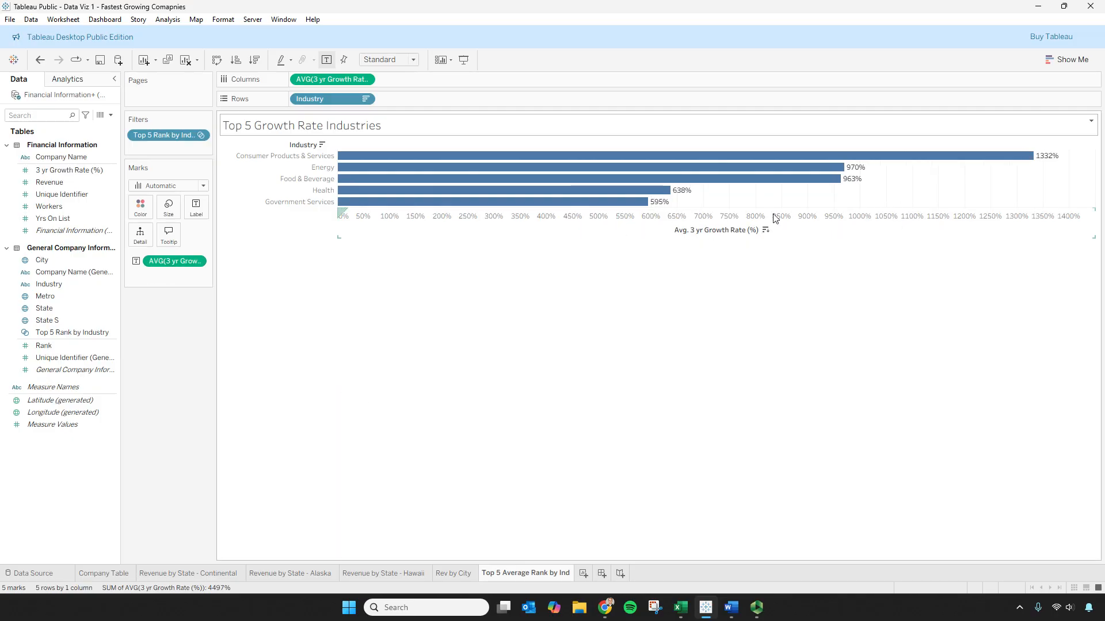
# - Hide the Avg. 3 yr Growth Rate (%) axis header and swap rows and columns to return to vertical bars
pyautogui.rightClick(827, 222)
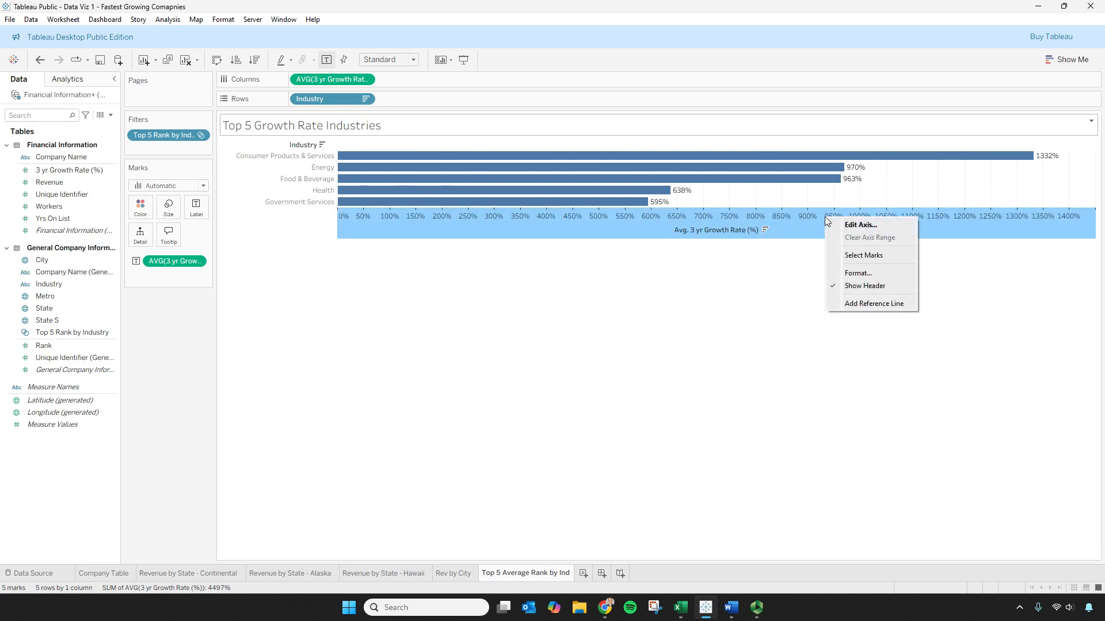
pyautogui.click(860, 286)
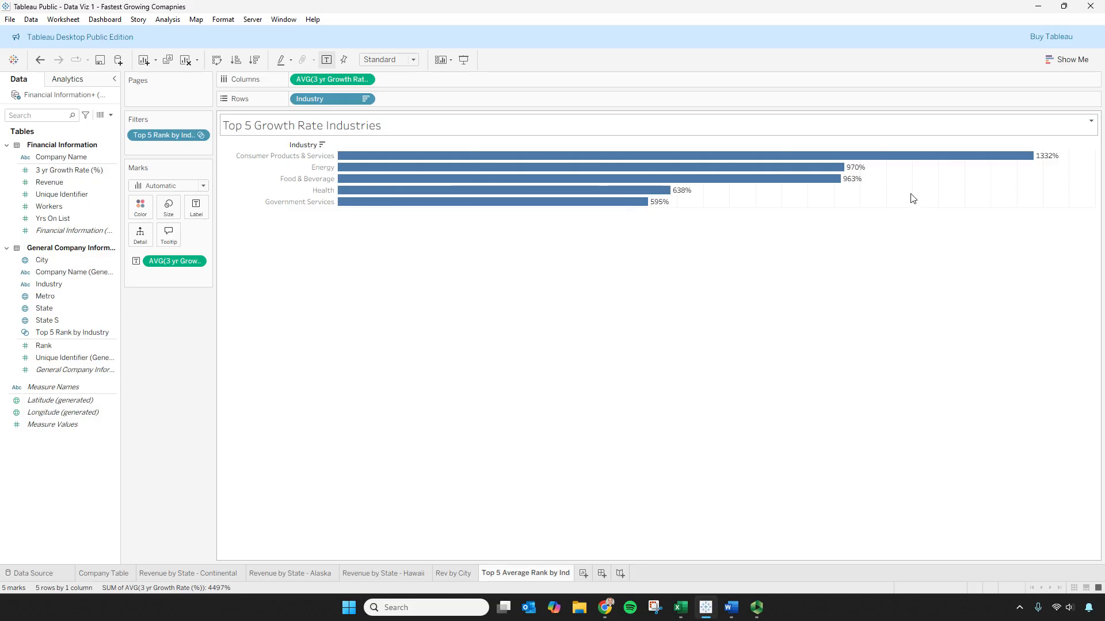
pyautogui.click(216, 59)
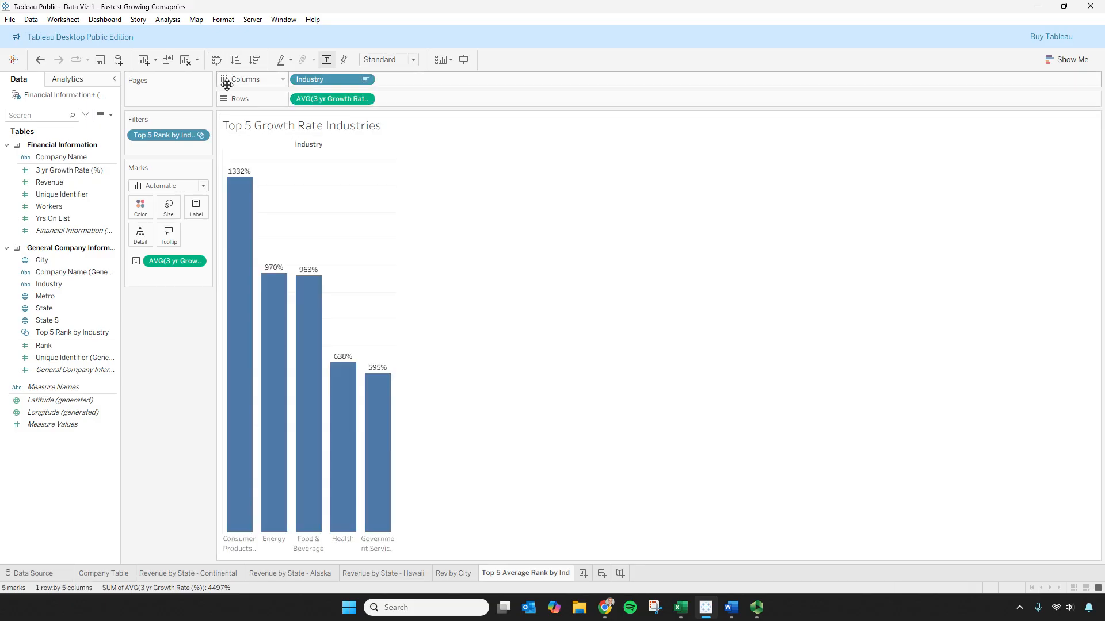
# - Set the grid lines to None for both rows and columns, and widen the bars so the industry labels have more room
pyautogui.rightClick(369, 244)
pyautogui.click(400, 275)
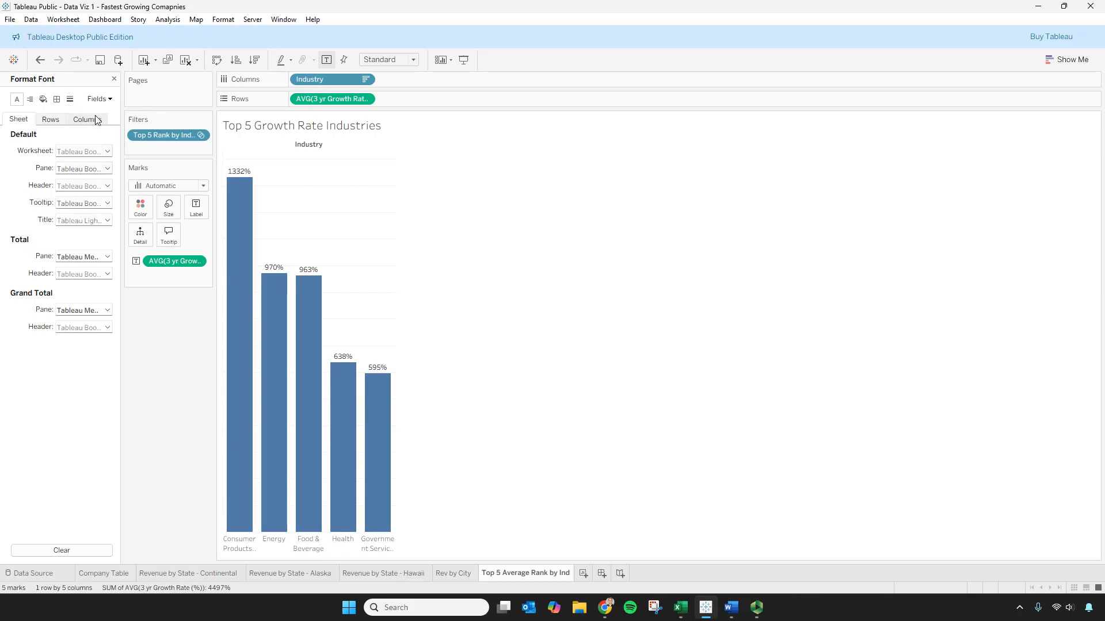
pyautogui.click(71, 103)
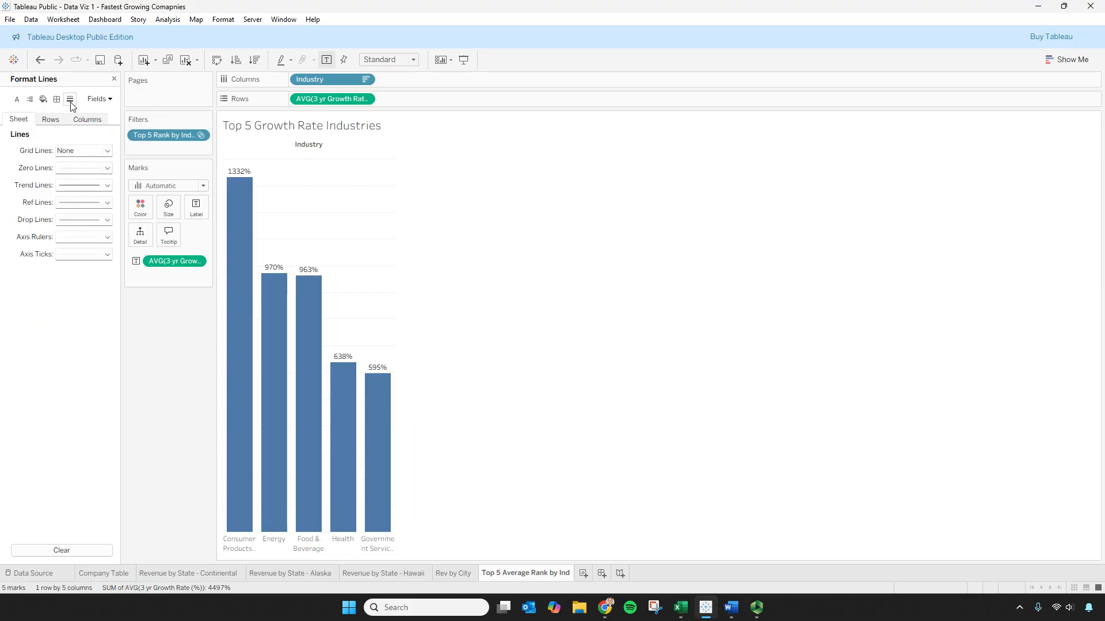
pyautogui.click(84, 152)
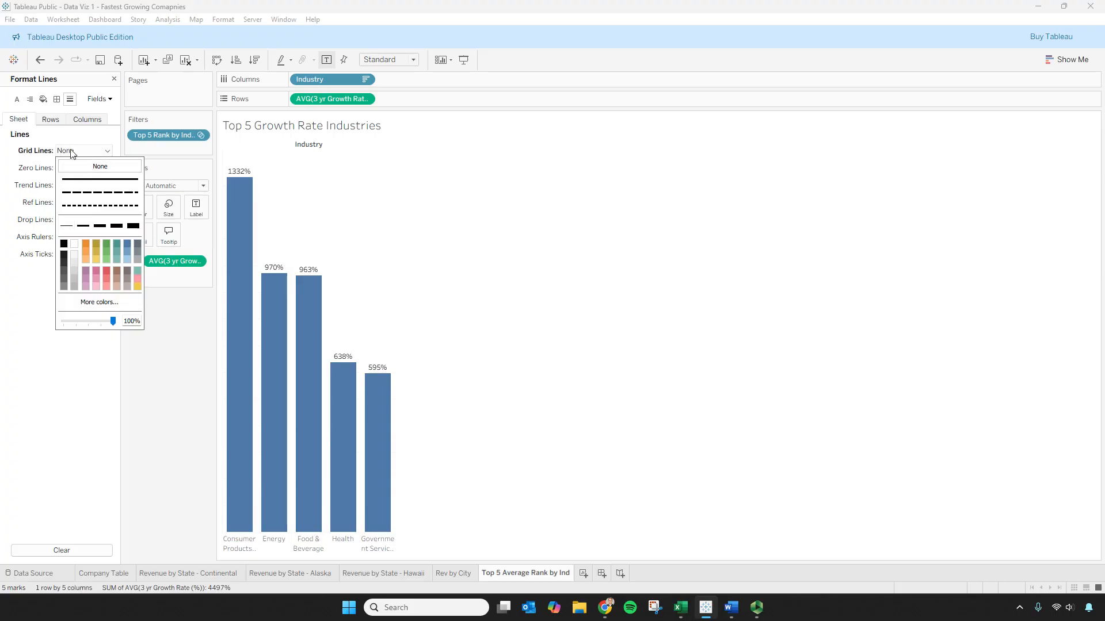
pyautogui.click(51, 119)
pyautogui.click(84, 151)
pyautogui.click(94, 166)
pyautogui.click(87, 119)
pyautogui.click(83, 151)
pyautogui.click(101, 167)
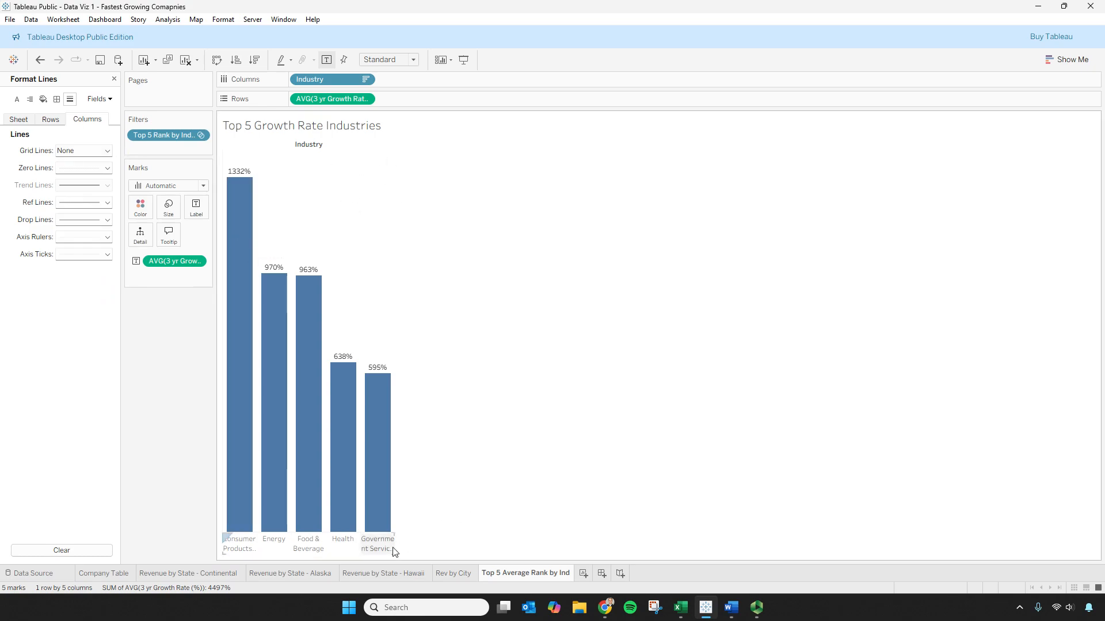
pyautogui.moveTo(394, 545); pyautogui.dragTo(420, 547)
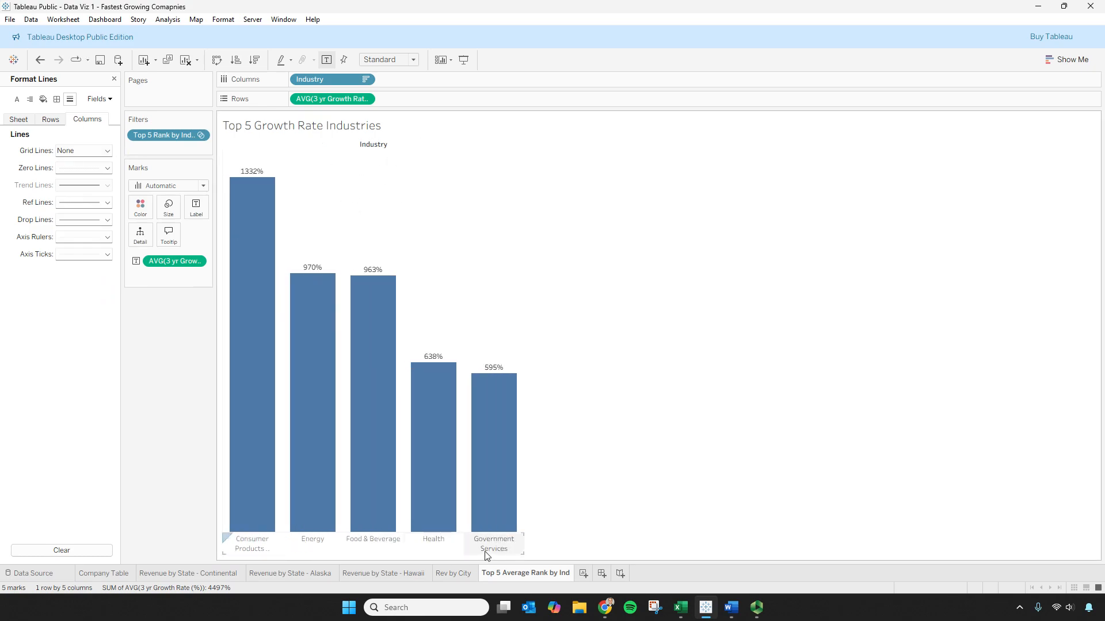
pyautogui.click(114, 80)
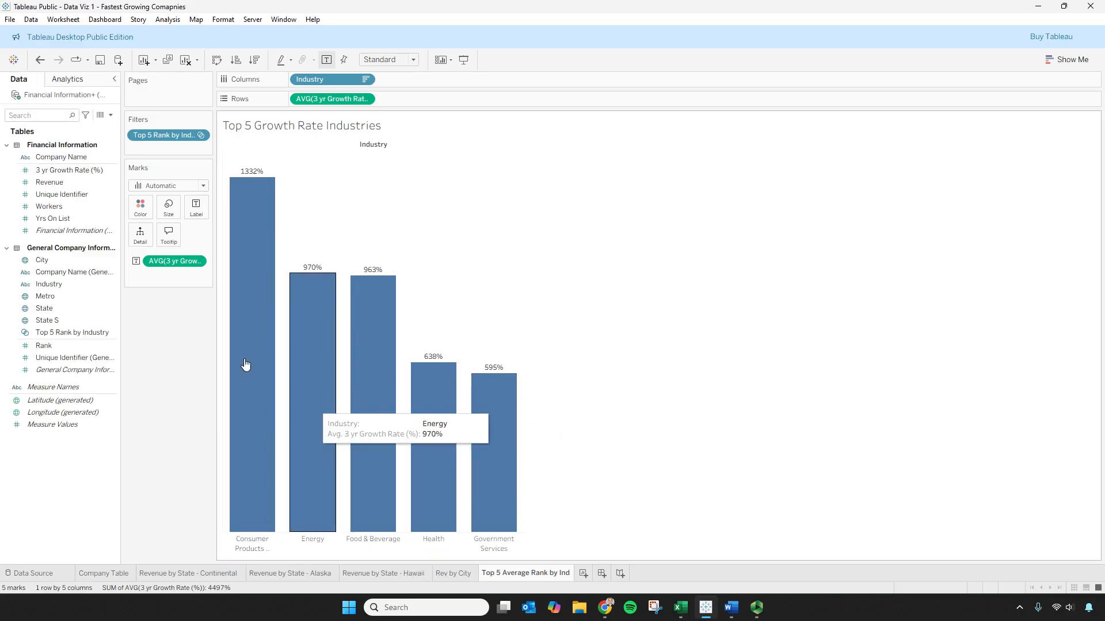
# - Color the bars by 3 yr Growth Rate (%) aggregated as an average
pyautogui.moveTo(484, 422)
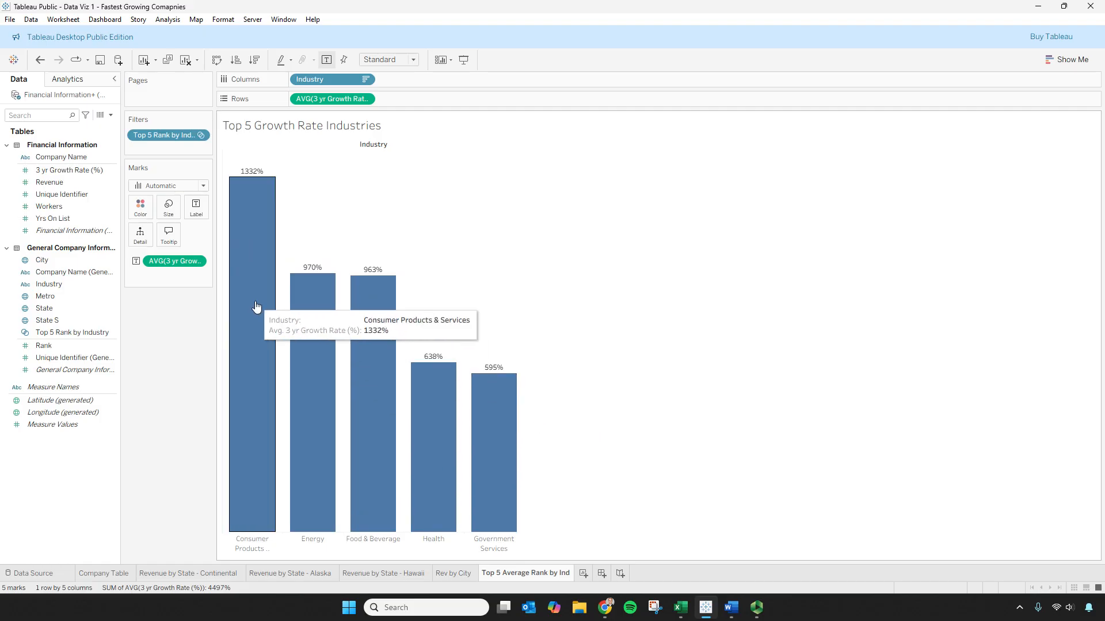
pyautogui.click(66, 173)
pyautogui.moveTo(66, 173)
pyautogui.mouseDown()
pyautogui.moveTo(136, 222)
pyautogui.moveTo(141, 207)
pyautogui.mouseUp()
pyautogui.click(198, 262)
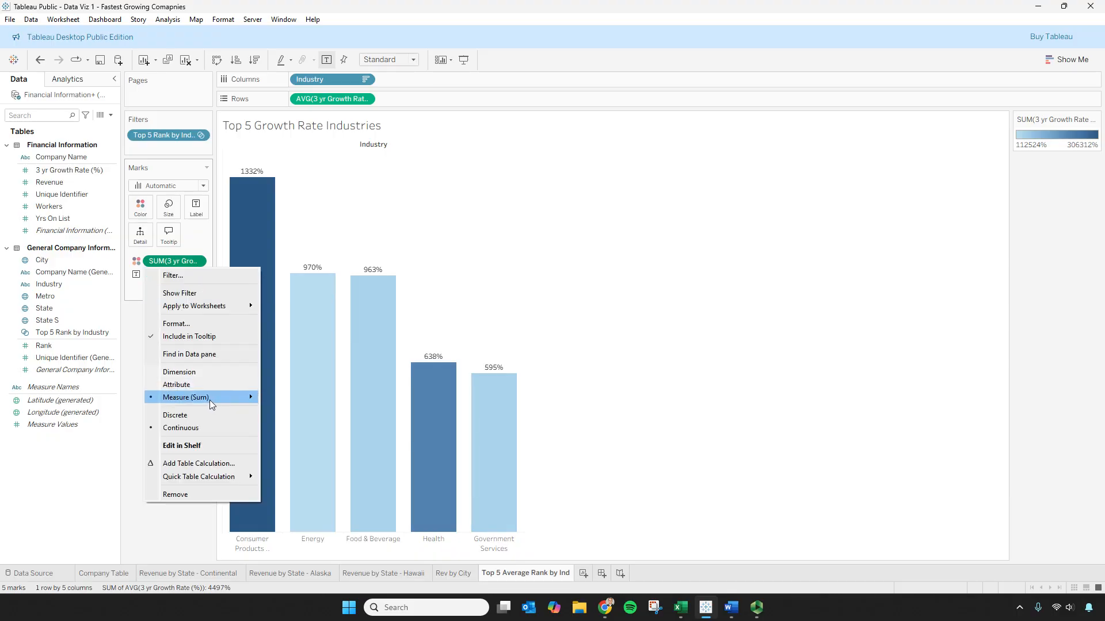
pyautogui.moveTo(209, 401)
pyautogui.click(299, 411)
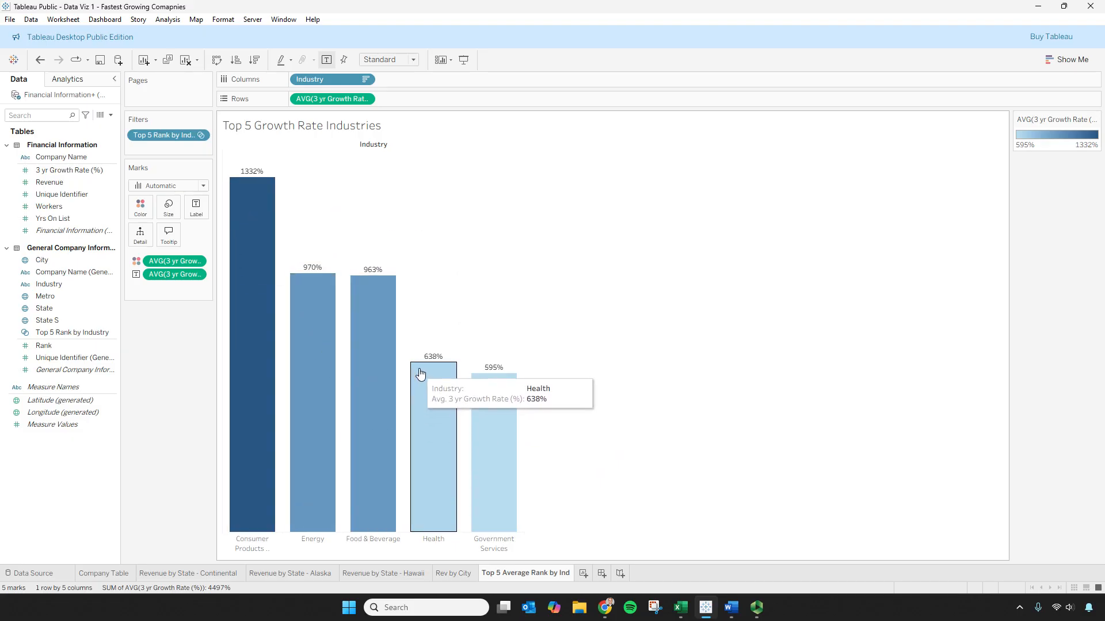
# - Duplicate the Top 5 industries worksheet and remove the Top 5 Rank by Industry filter from the copy
pyautogui.rightClick(498, 574)
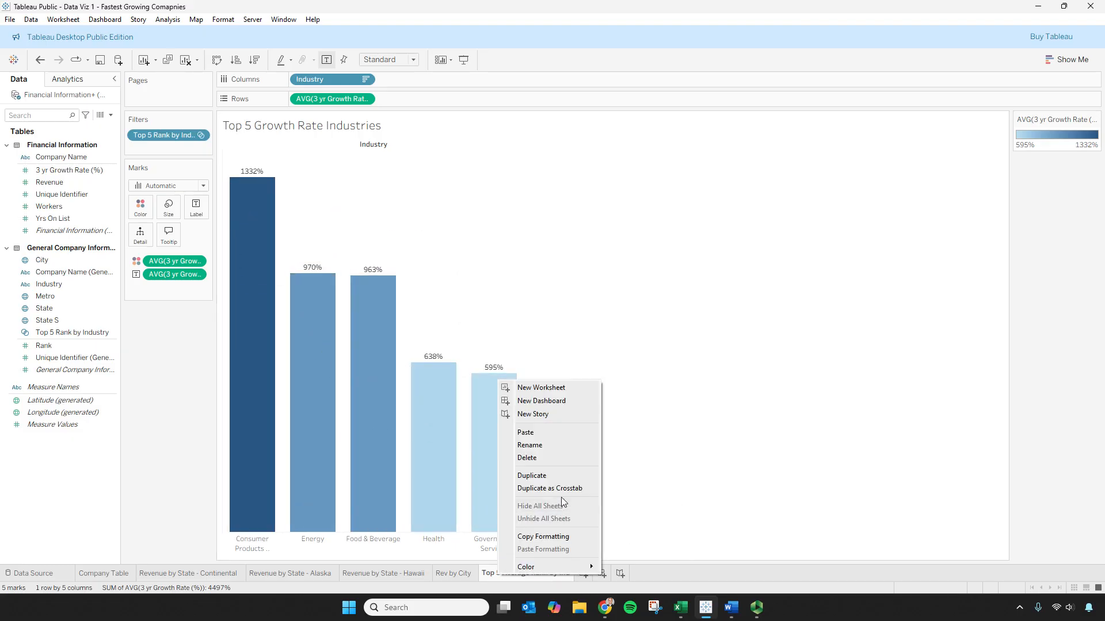
pyautogui.click(568, 478)
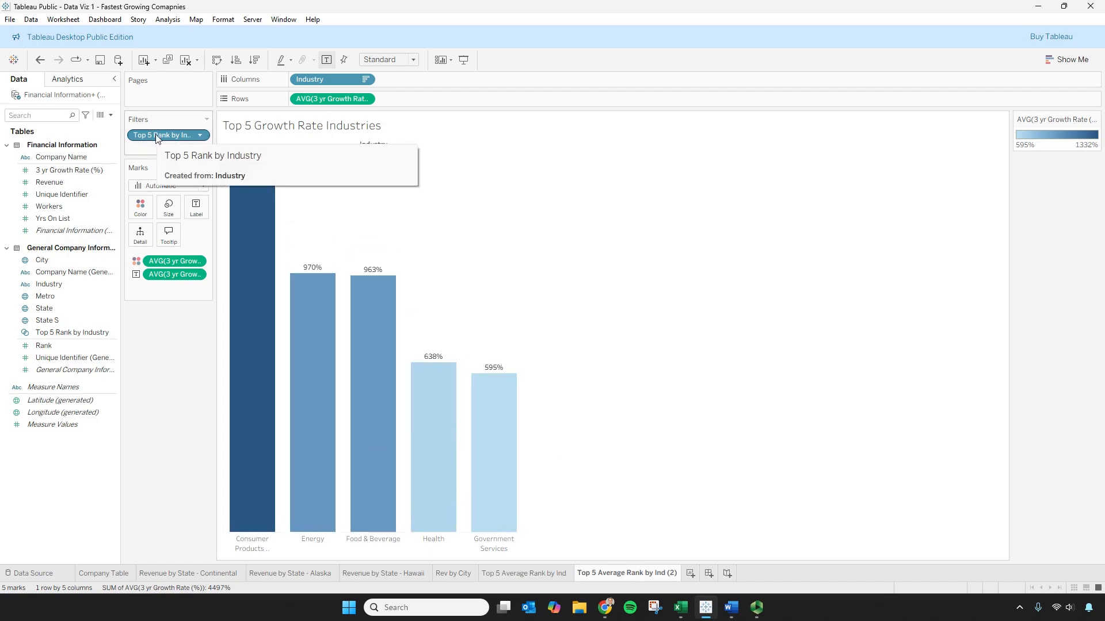
pyautogui.moveTo(155, 133); pyautogui.dragTo(29, 228)
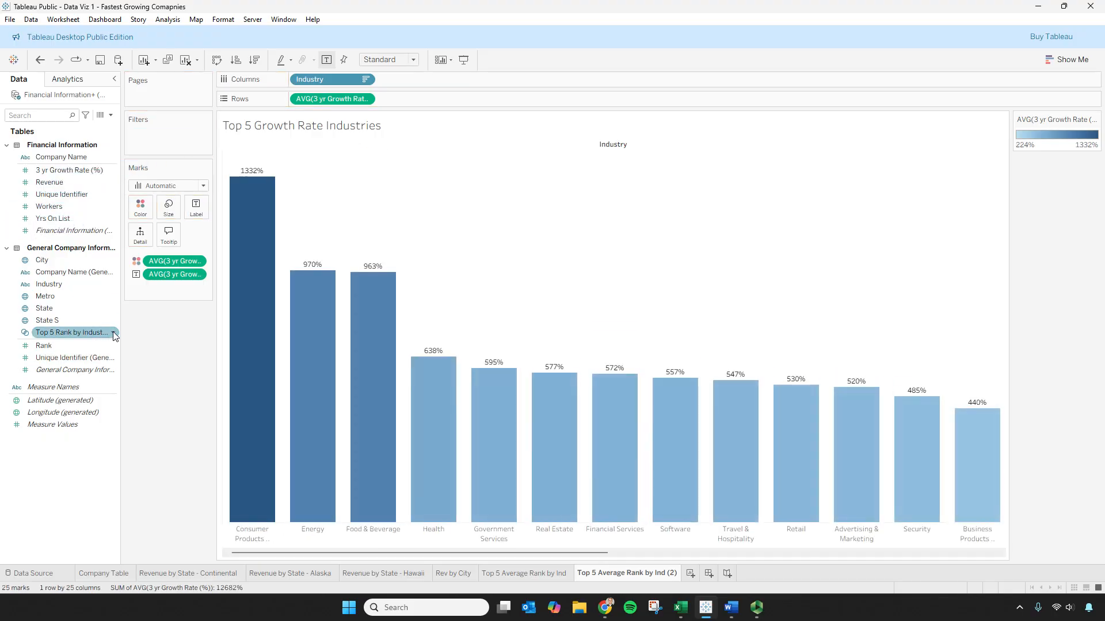
# - Duplicate the Top 5 Rank by Industry set and name the copy "Bottom 5 Rank by Industry"
pyautogui.click(113, 333)
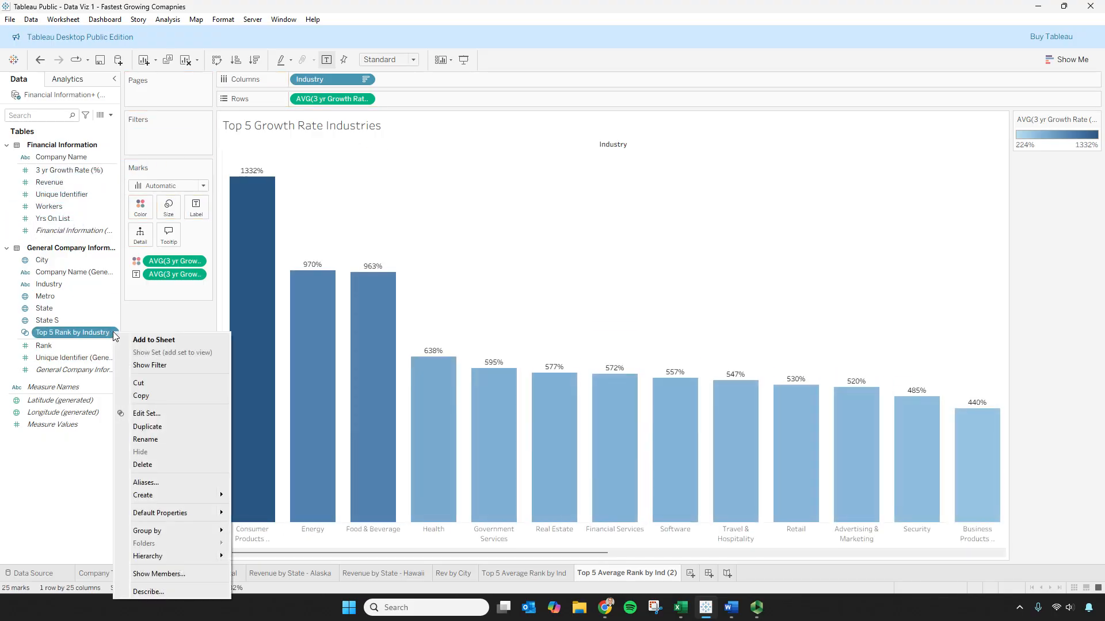
pyautogui.click(167, 427)
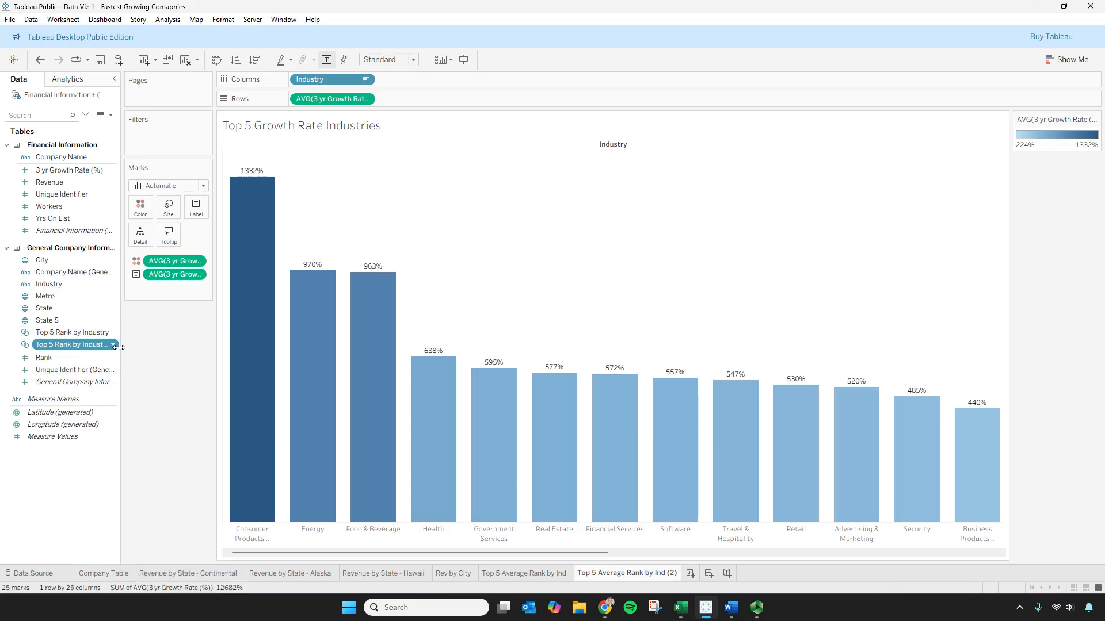
pyautogui.click(113, 344)
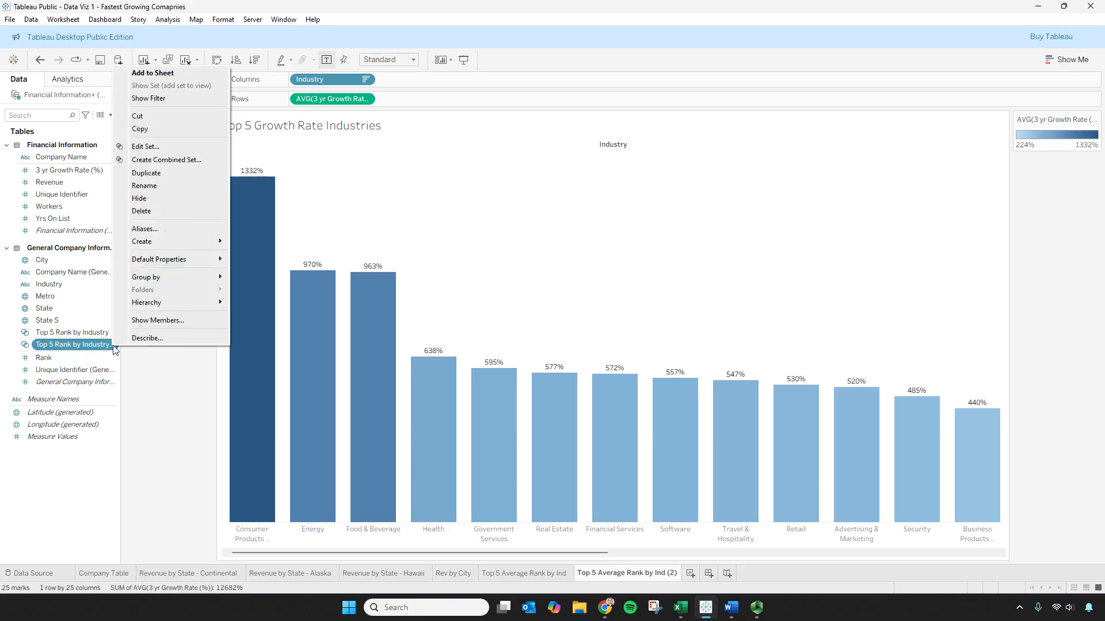
pyautogui.click(151, 146)
pyautogui.moveTo(438, 150); pyautogui.dragTo(427, 150)
pyautogui.write('ttom')
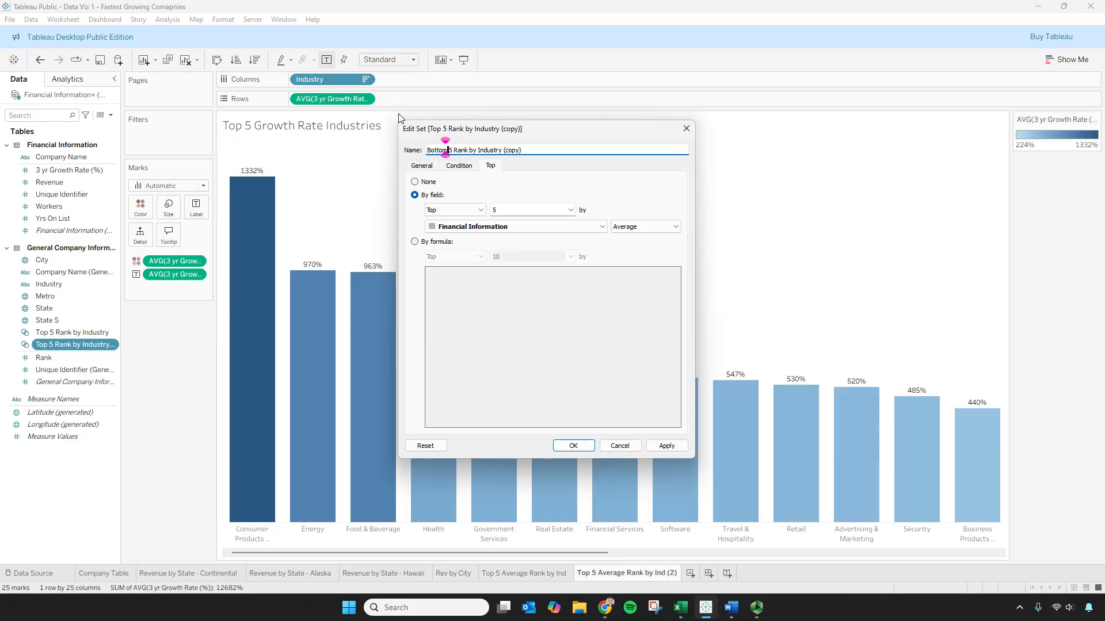
pyautogui.moveTo(521, 150); pyautogui.dragTo(501, 151)
pyautogui.press('BackSpace')
# - Define the copied set as the bottom 5 by average 3 yr Growth Rate (%) and filter the worksheet with it
pyautogui.click(455, 210)
pyautogui.click(469, 231)
pyautogui.click(469, 232)
pyautogui.click(514, 232)
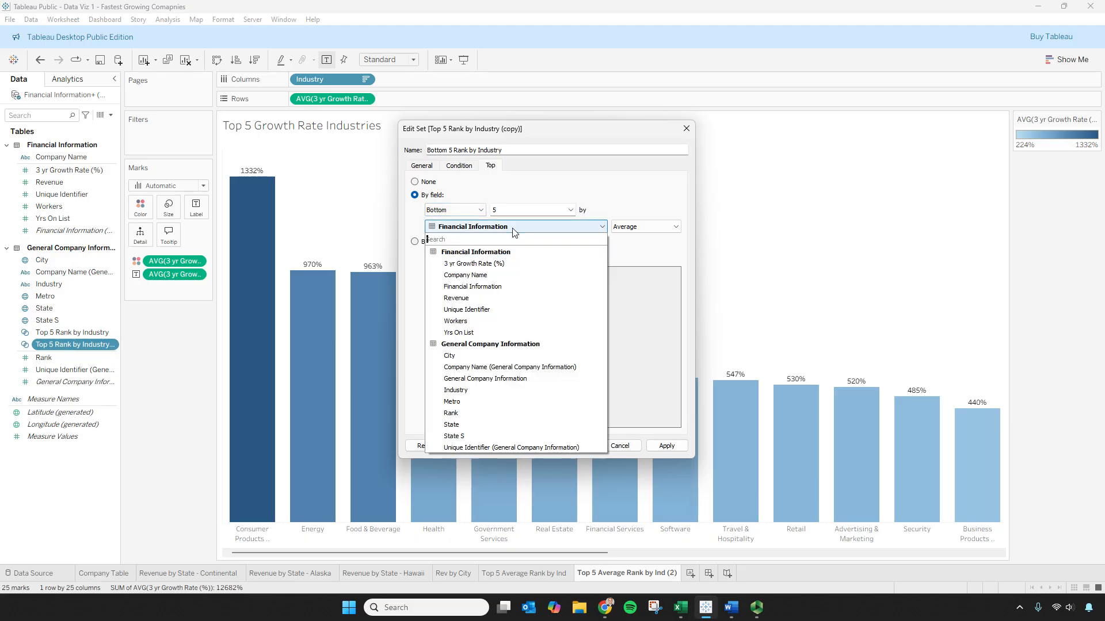
pyautogui.click(495, 264)
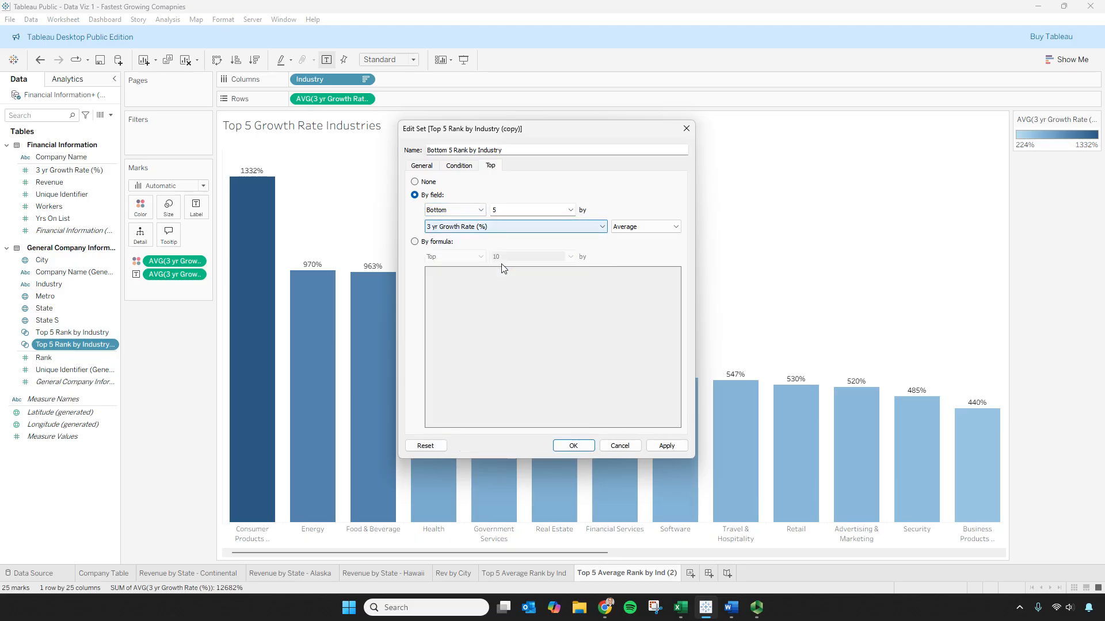
pyautogui.click(672, 448)
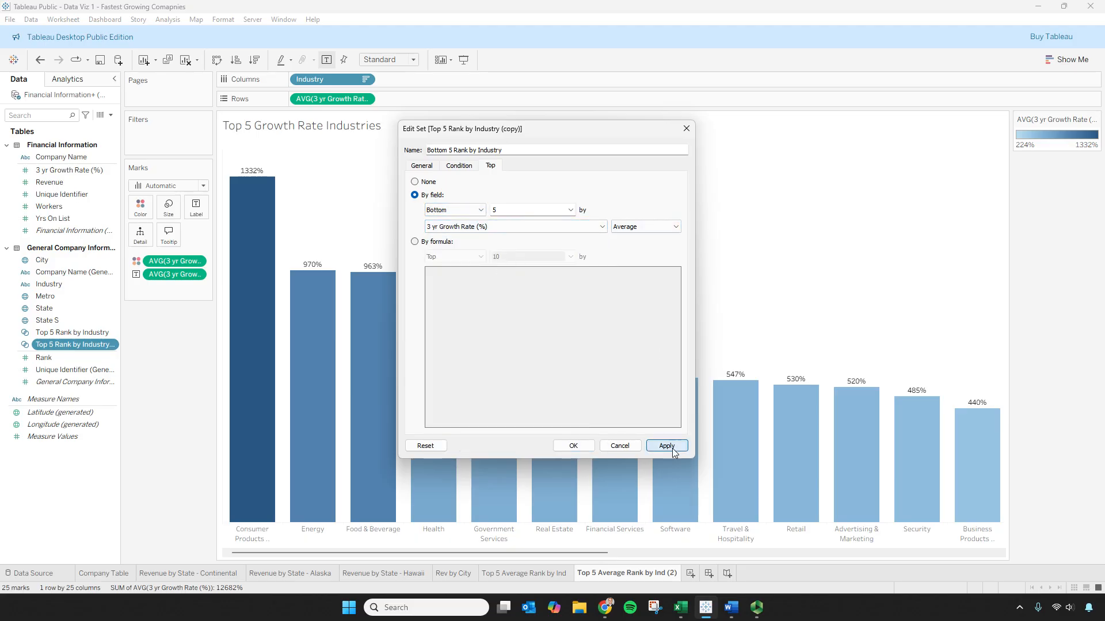
pyautogui.click(574, 446)
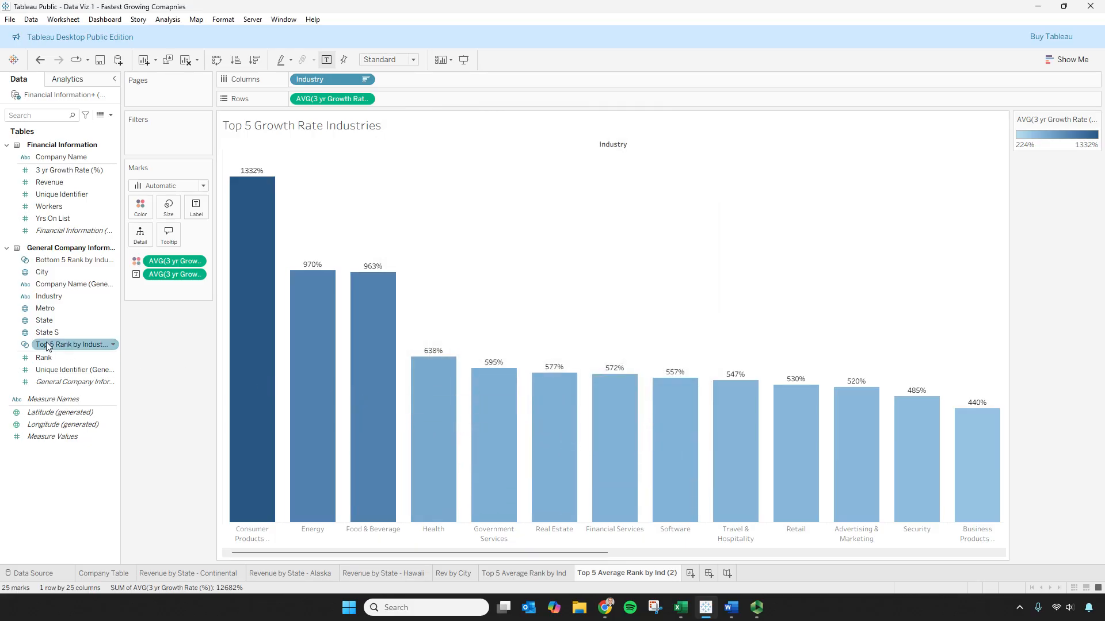
pyautogui.moveTo(71, 263); pyautogui.dragTo(174, 138)
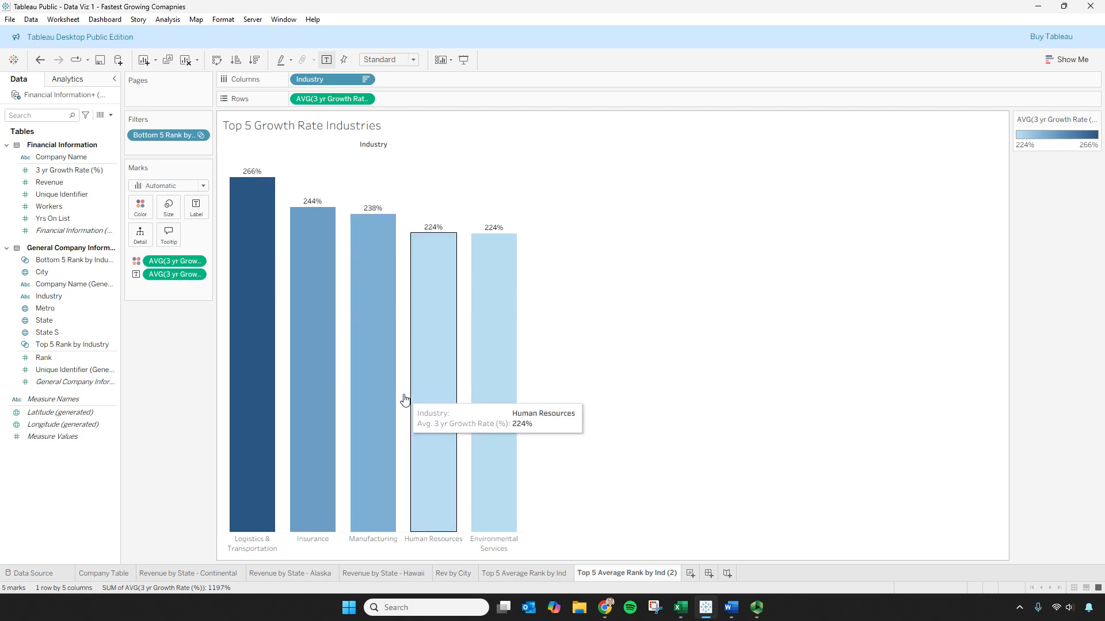
# - Change the title of the duplicated worksheet to "Bottom 5 Growth Rate Industries"
pyautogui.doubleClick(254, 128)
pyautogui.moveTo(636, 163); pyautogui.dragTo(615, 163)
pyautogui.write('Bttom 5 Growth Rate Industries')
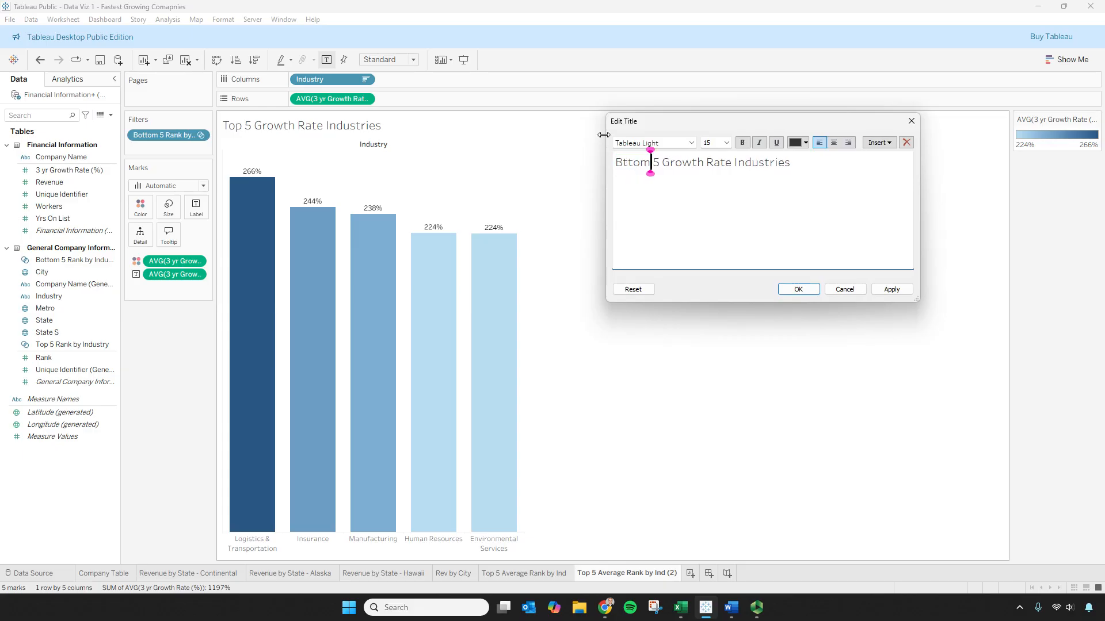
pyautogui.press('BackSpace')
pyautogui.press('BackSpace')
pyautogui.press('BackSpace')
pyautogui.press('BackSpace')
pyautogui.press('BackSpace')
pyautogui.write('Bottom')
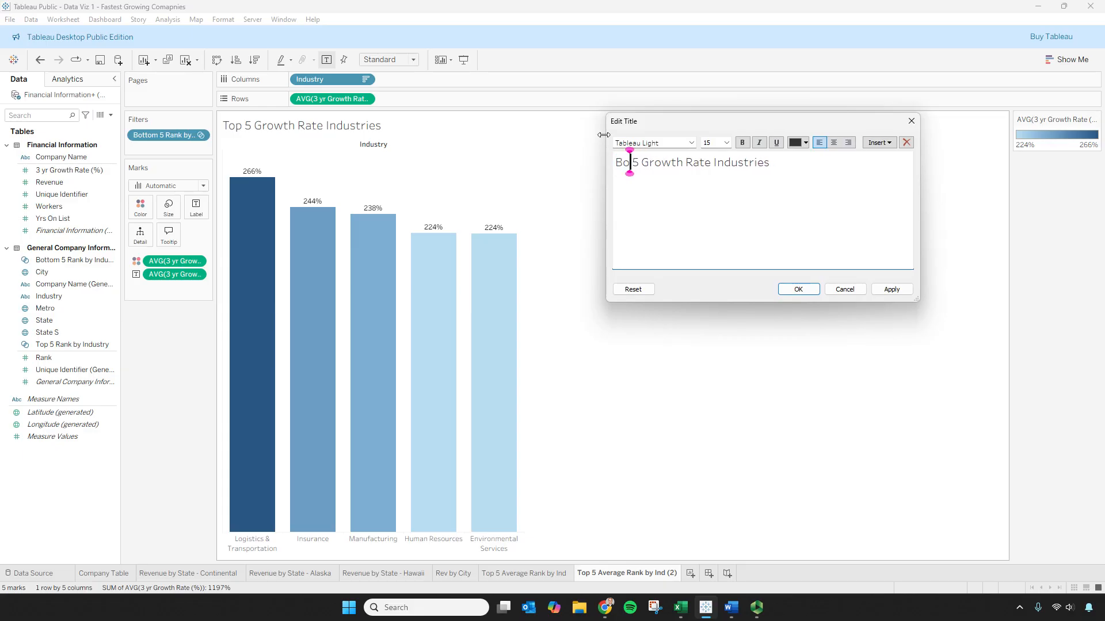
pyautogui.click(907, 292)
pyautogui.click(797, 289)
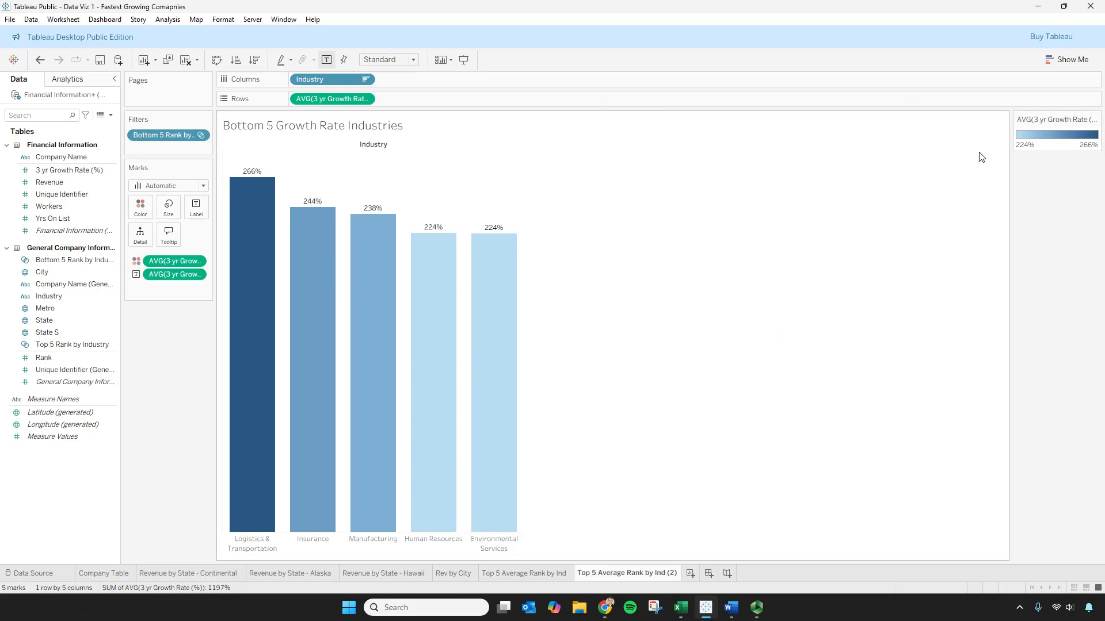
# - Apply the Orange palette to the bars' growth rate colors and reverse it
pyautogui.click(140, 207)
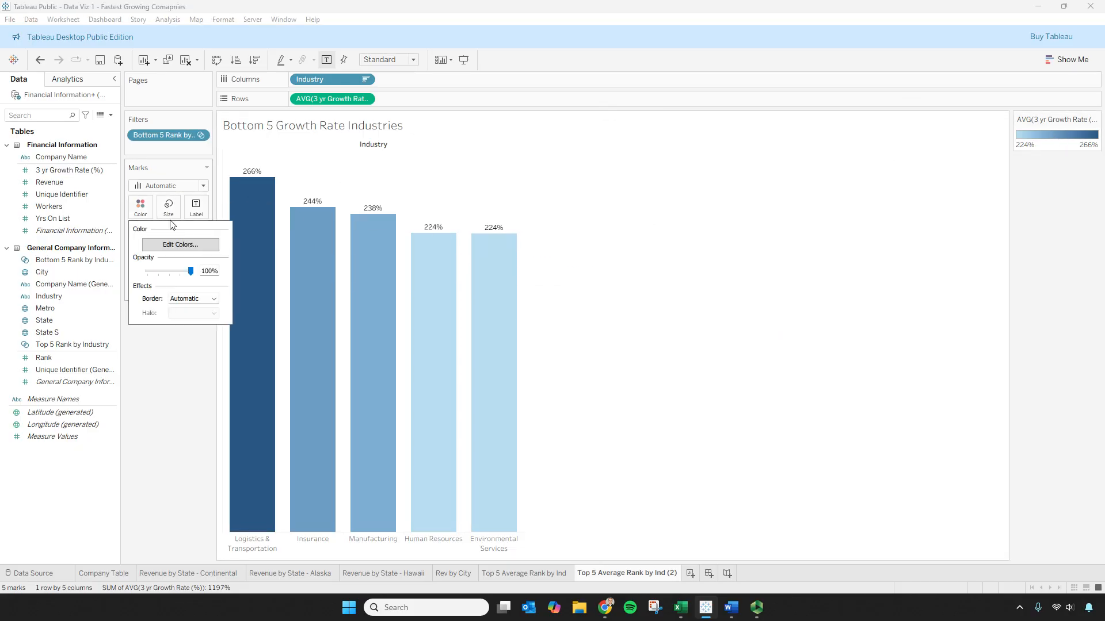
pyautogui.click(177, 245)
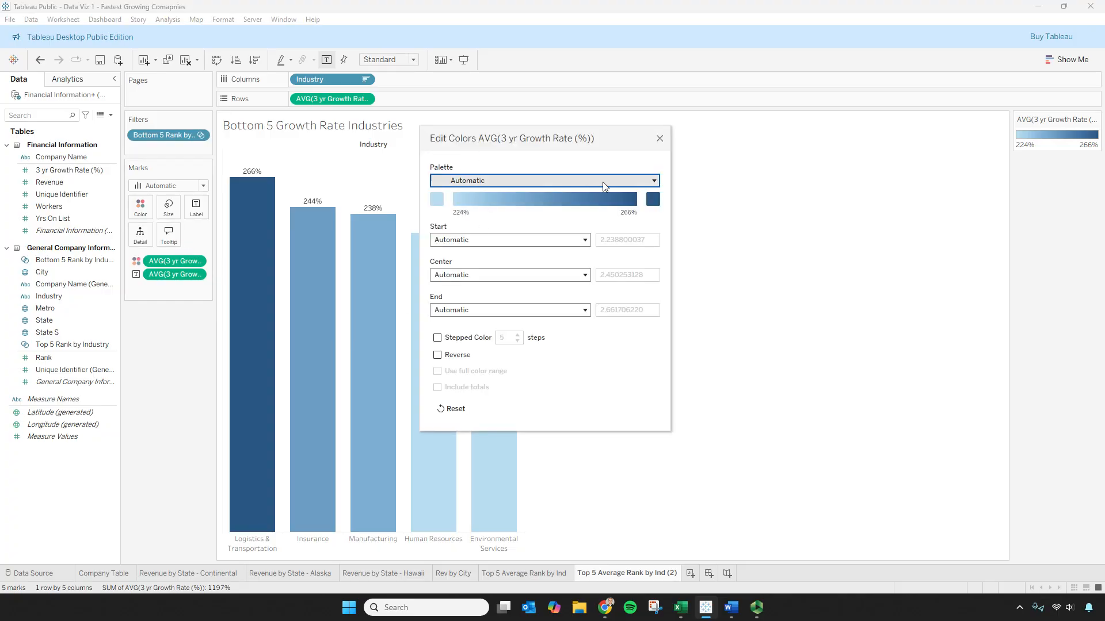
pyautogui.click(631, 182)
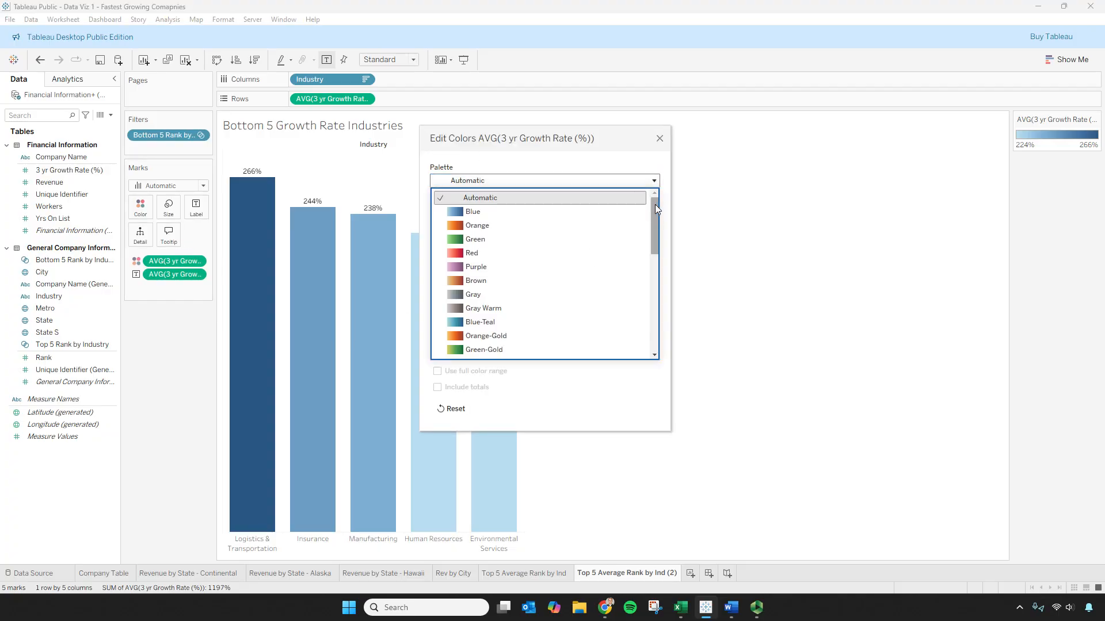
pyautogui.click(631, 226)
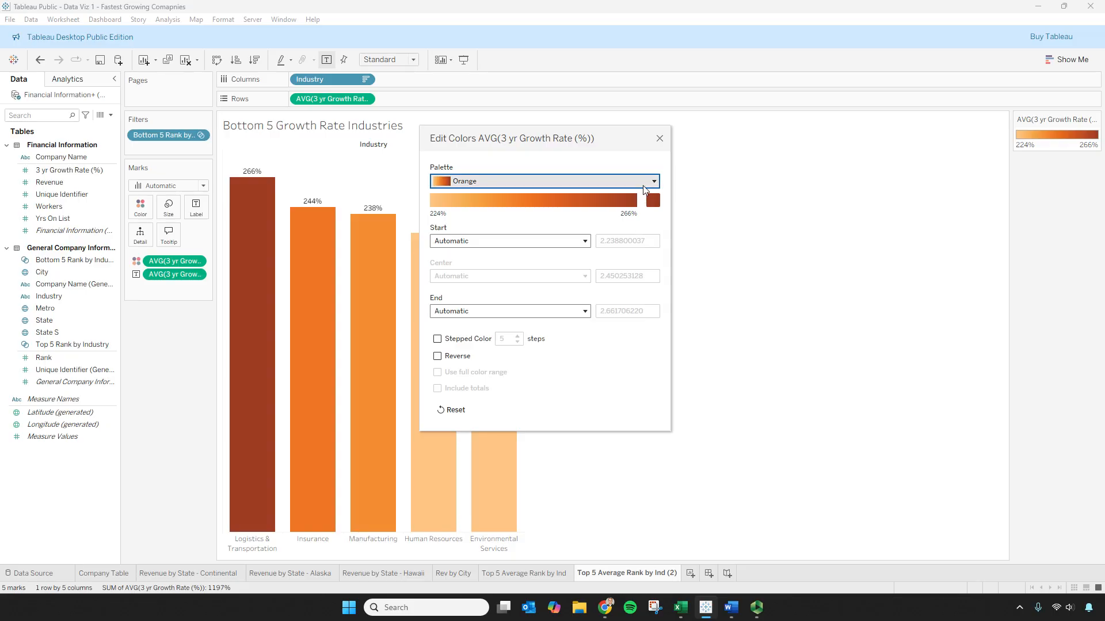
pyautogui.moveTo(620, 138); pyautogui.dragTo(930, 175)
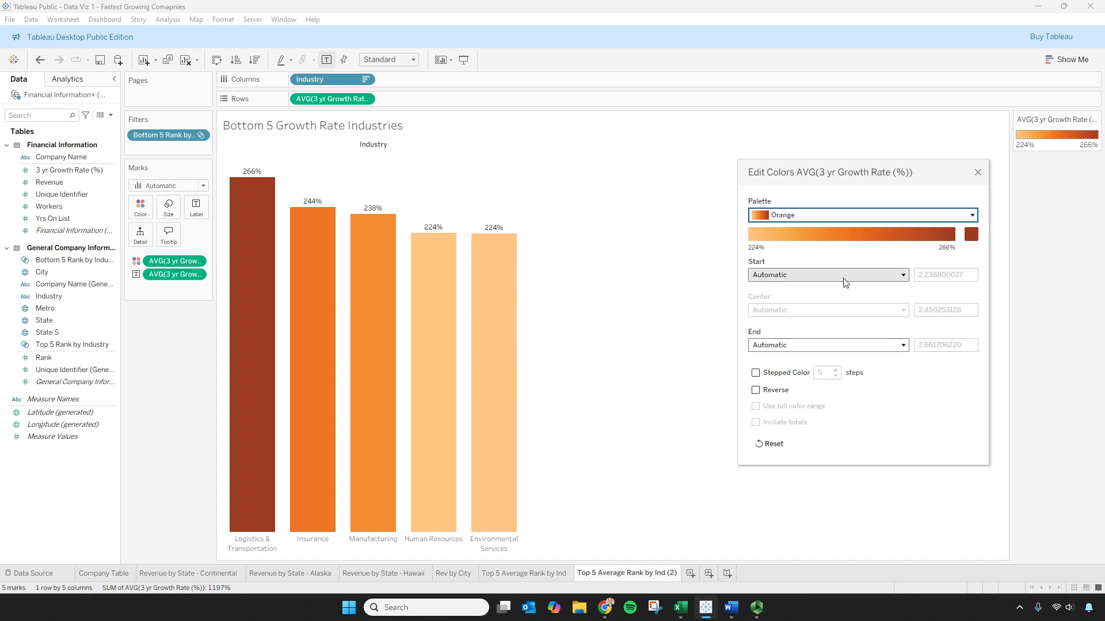
pyautogui.click(756, 391)
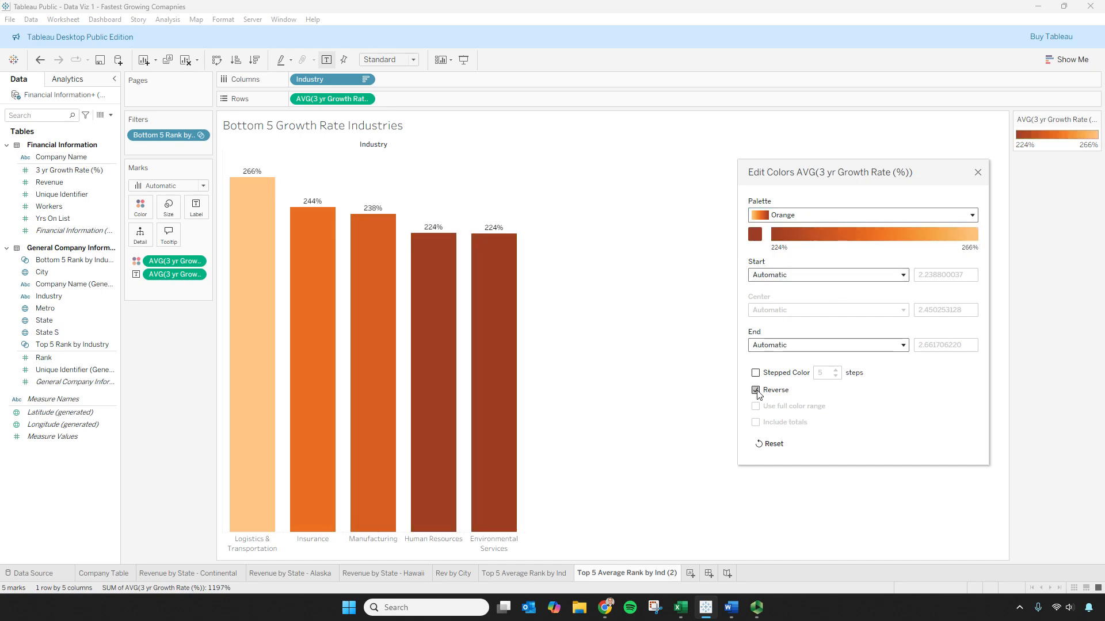
pyautogui.click(978, 173)
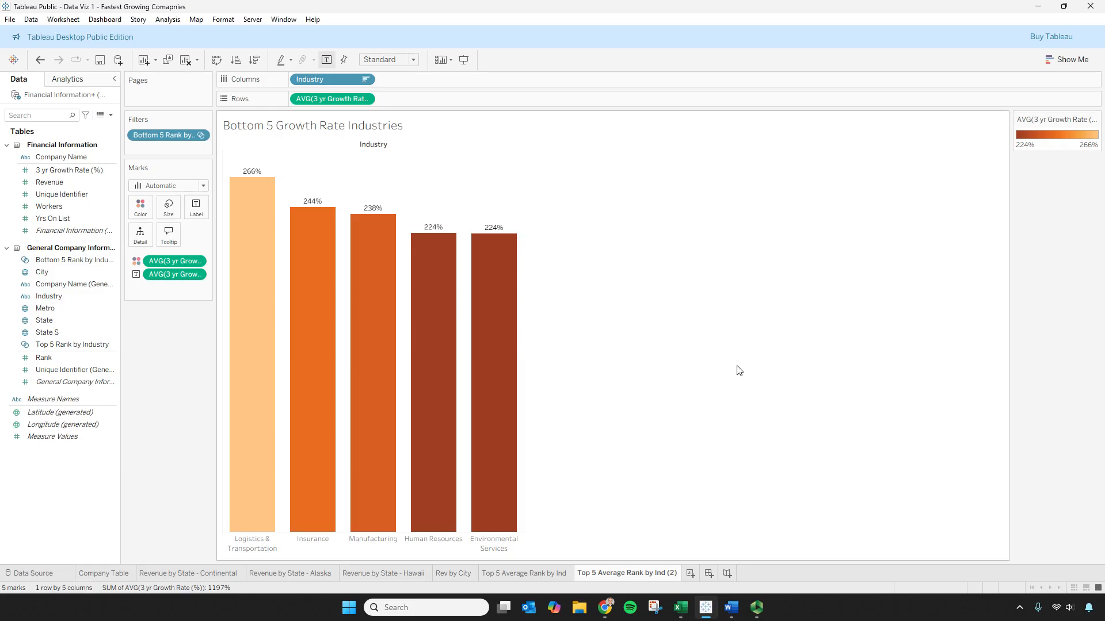
# - Rename the duplicated worksheet's tab as "Bottom 5"
pyautogui.rightClick(632, 576)
pyautogui.click(693, 444)
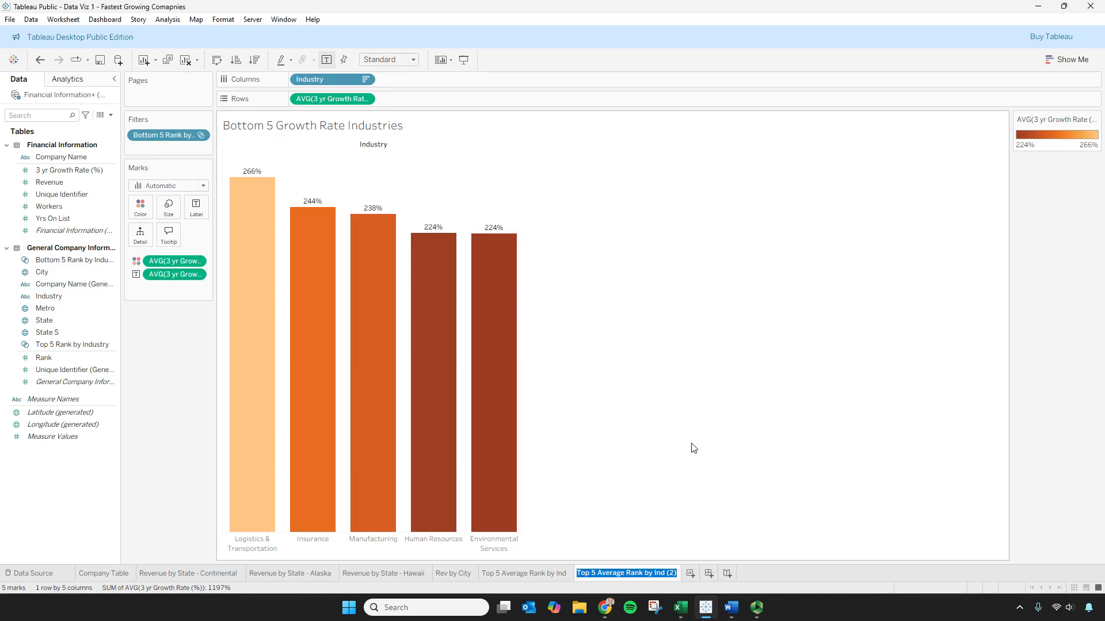
pyautogui.press('BackSpace')
pyautogui.write('Bi')
pyautogui.press('BackSpace')
pyautogui.write('ottom 5')
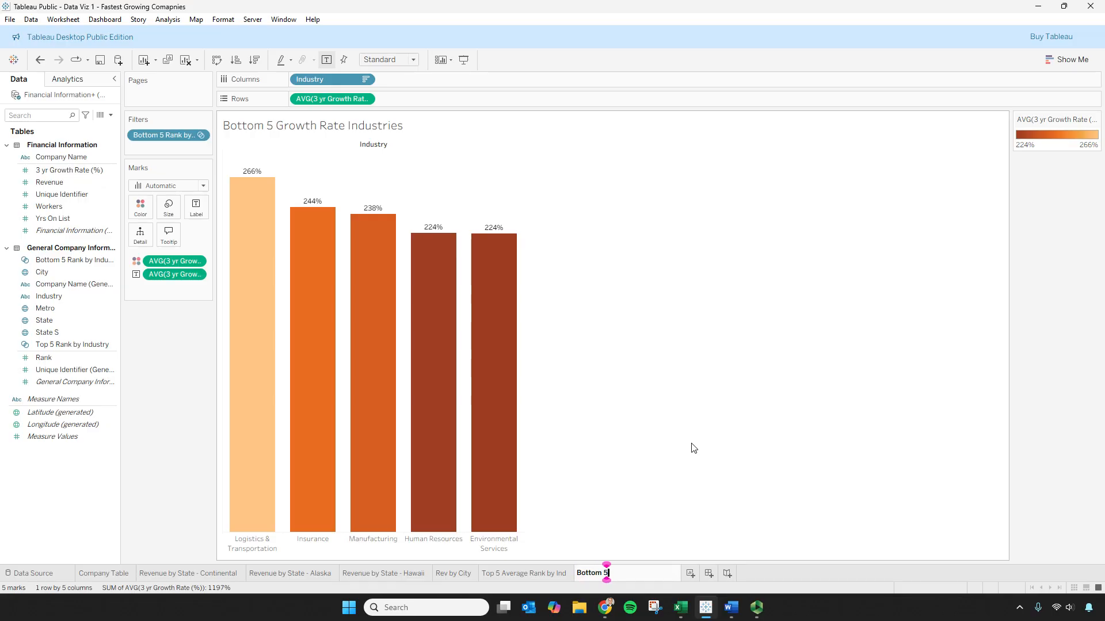
pyautogui.press('Return')
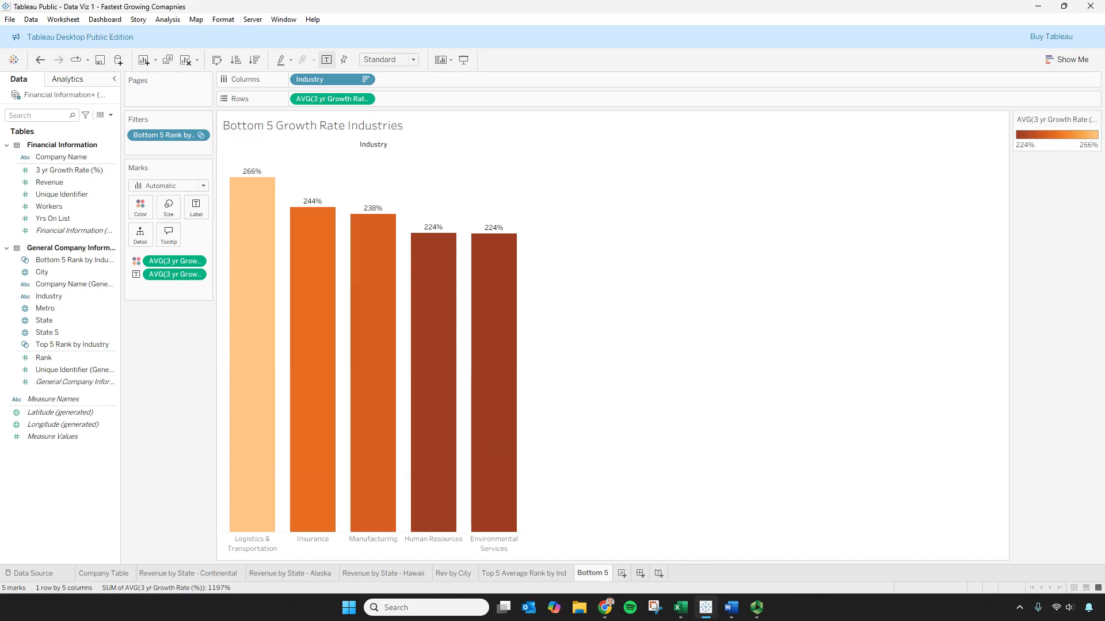
# - Add a new worksheet and name it "Scatter - Workers vs Growth Rate"
pyautogui.click(621, 574)
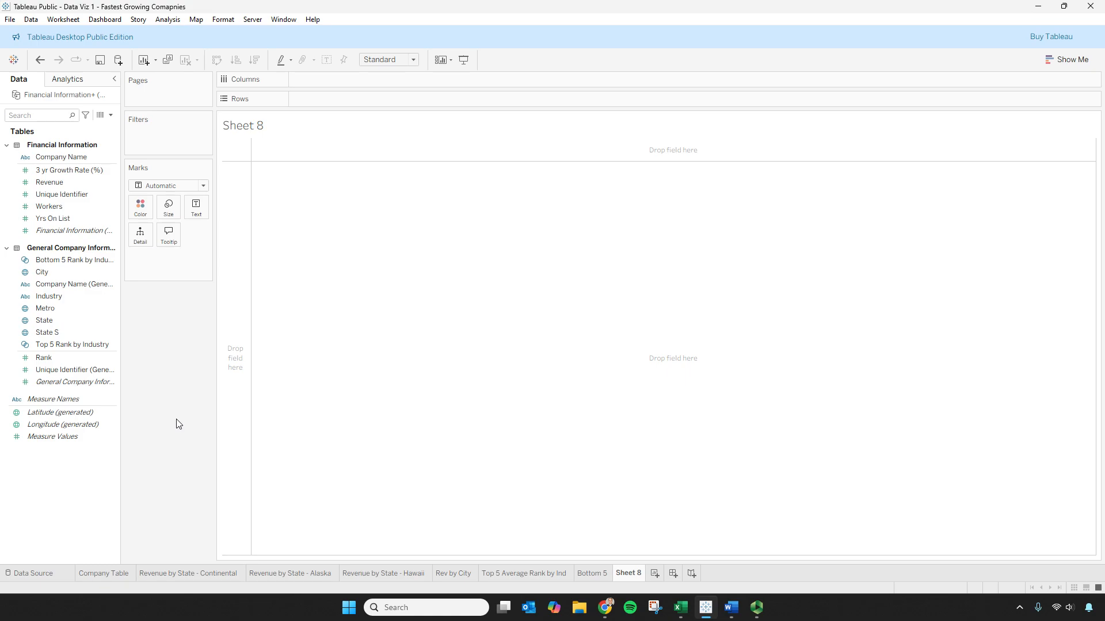
pyautogui.click(53, 183)
pyautogui.moveTo(53, 183)
pyautogui.mouseDown()
pyautogui.moveTo(28, 228)
pyautogui.moveTo(328, 409)
pyautogui.moveTo(58, 273)
pyautogui.moveTo(664, 557)
pyautogui.mouseUp()
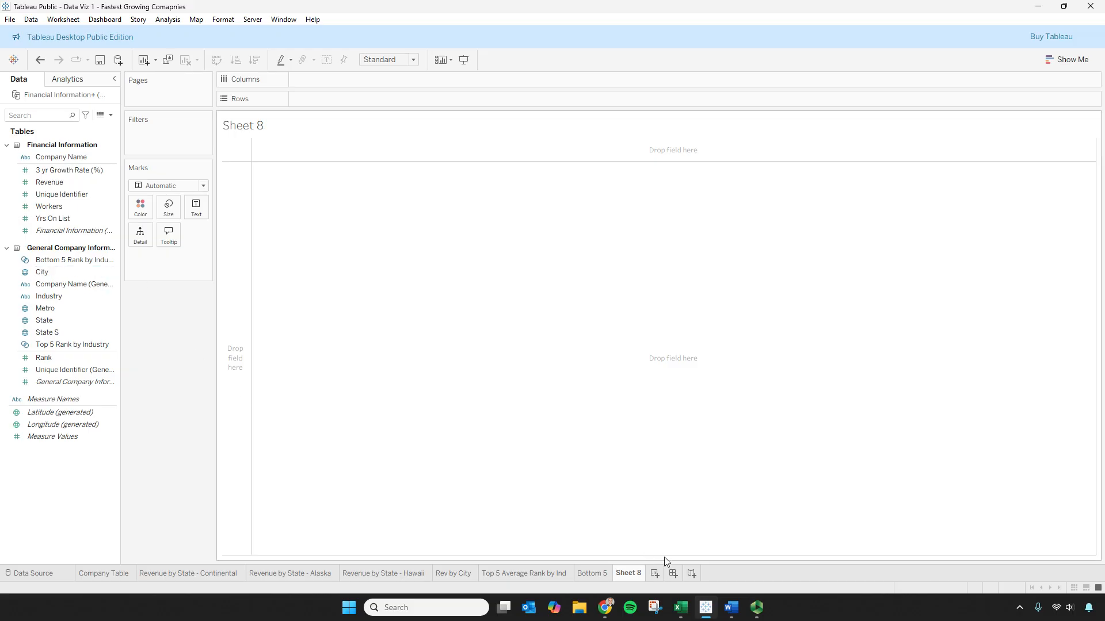
pyautogui.rightClick(637, 575)
pyautogui.click(685, 452)
pyautogui.write('Scatter - Workers vs Gr')
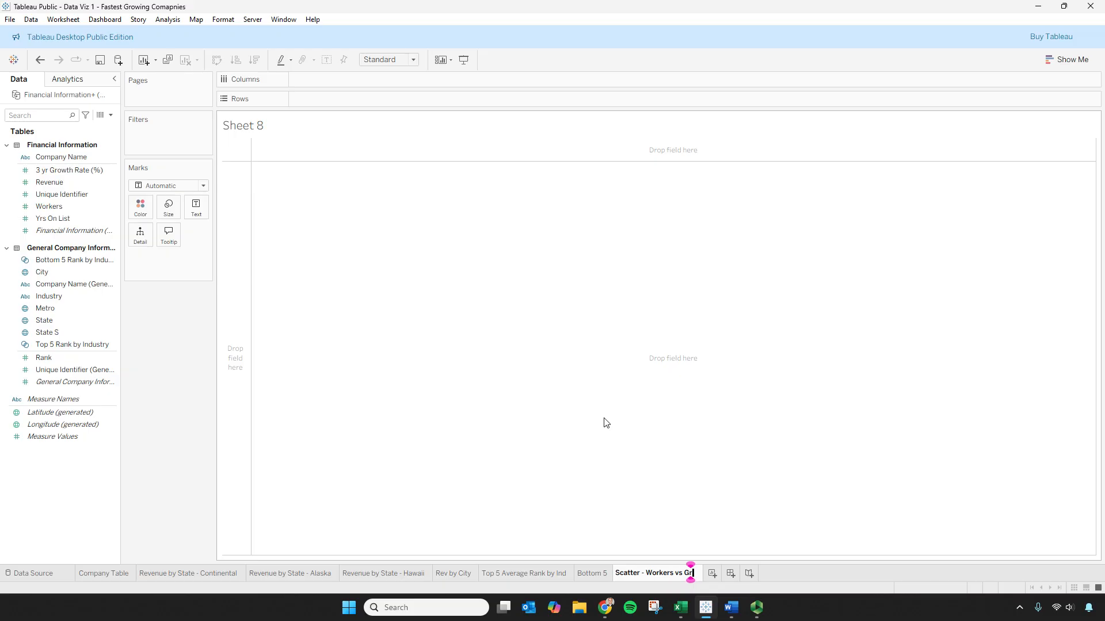
pyautogui.press('BackSpace')
pyautogui.press('BackSpace')
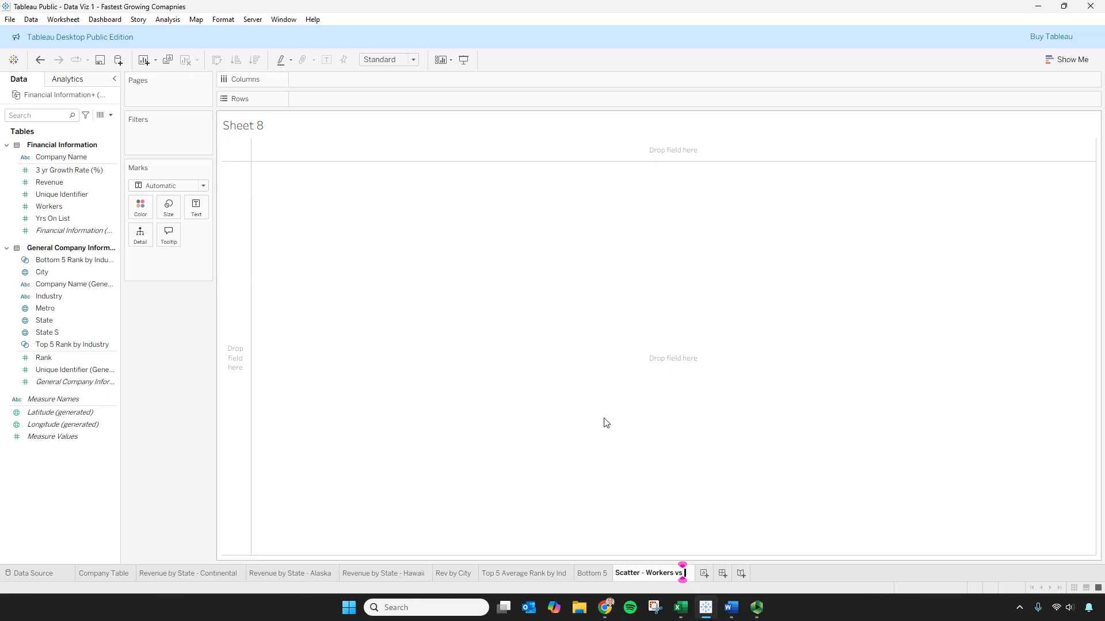
pyautogui.write('Growth Rate')
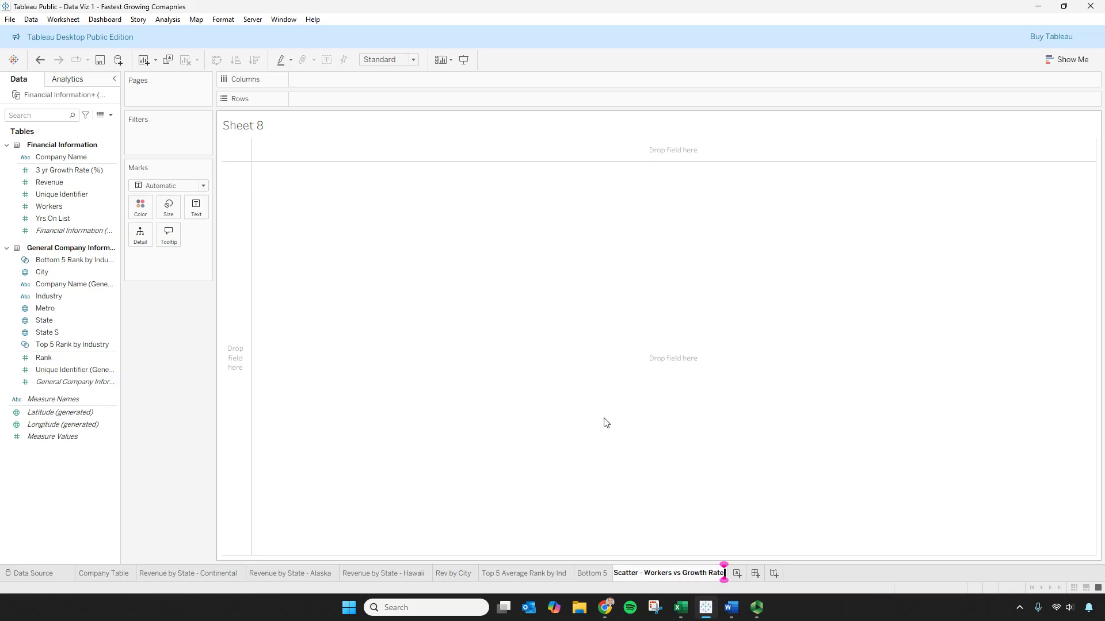
pyautogui.press('Return')
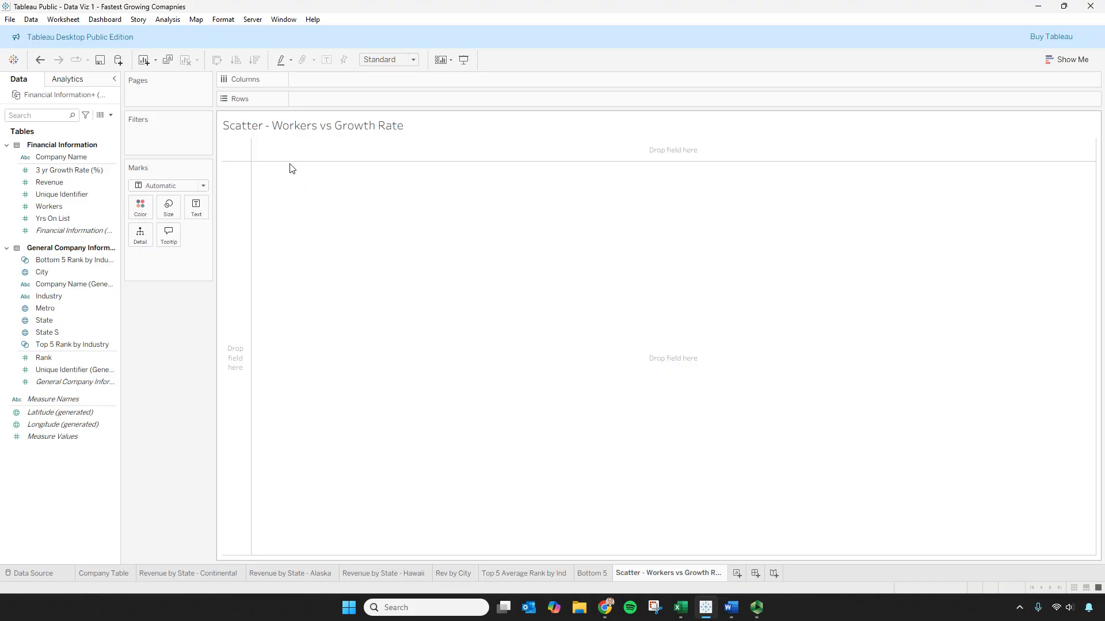
# - Plot Workers on the columns against 3 yr Growth Rate (%) on the rows
pyautogui.moveTo(81, 206)
pyautogui.mouseDown()
pyautogui.moveTo(365, 92)
pyautogui.moveTo(365, 77)
pyautogui.mouseUp()
pyautogui.moveTo(67, 170); pyautogui.dragTo(349, 100)
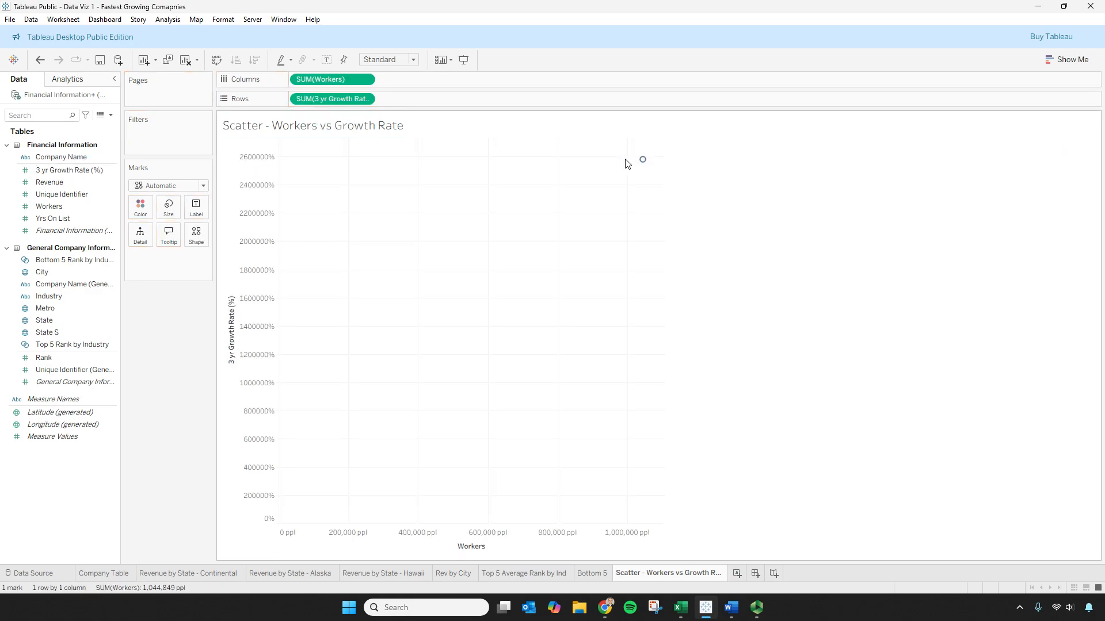
pyautogui.moveTo(643, 161)
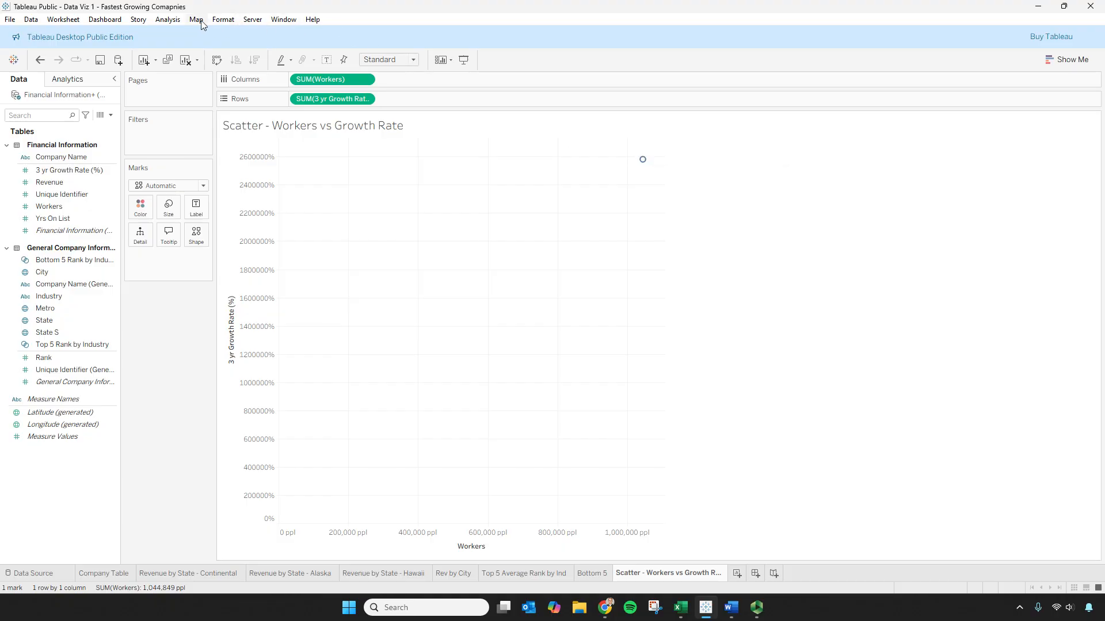
pyautogui.click(171, 19)
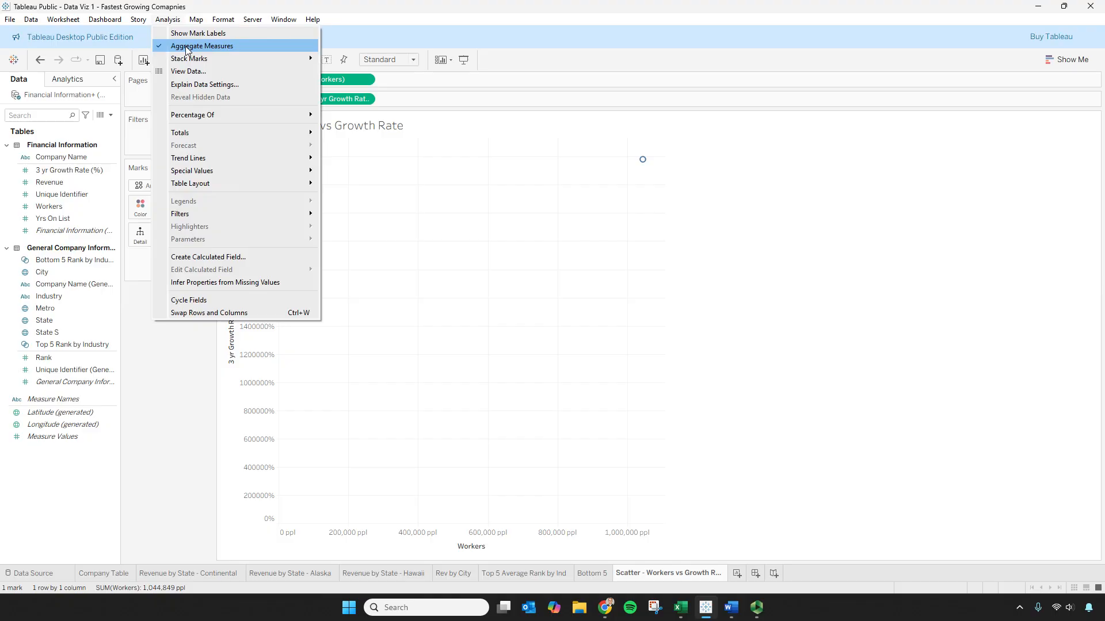
pyautogui.click(793, 160)
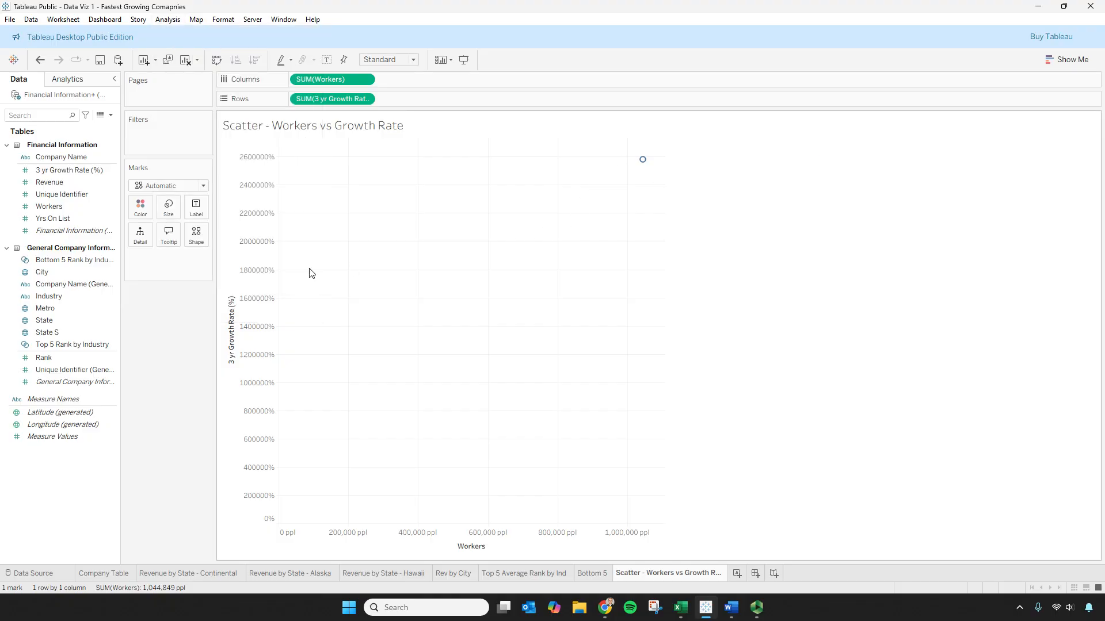
# - Break the scatter plot into one mark per company by adding Company Name from General Company Information as detail
pyautogui.click(44, 195)
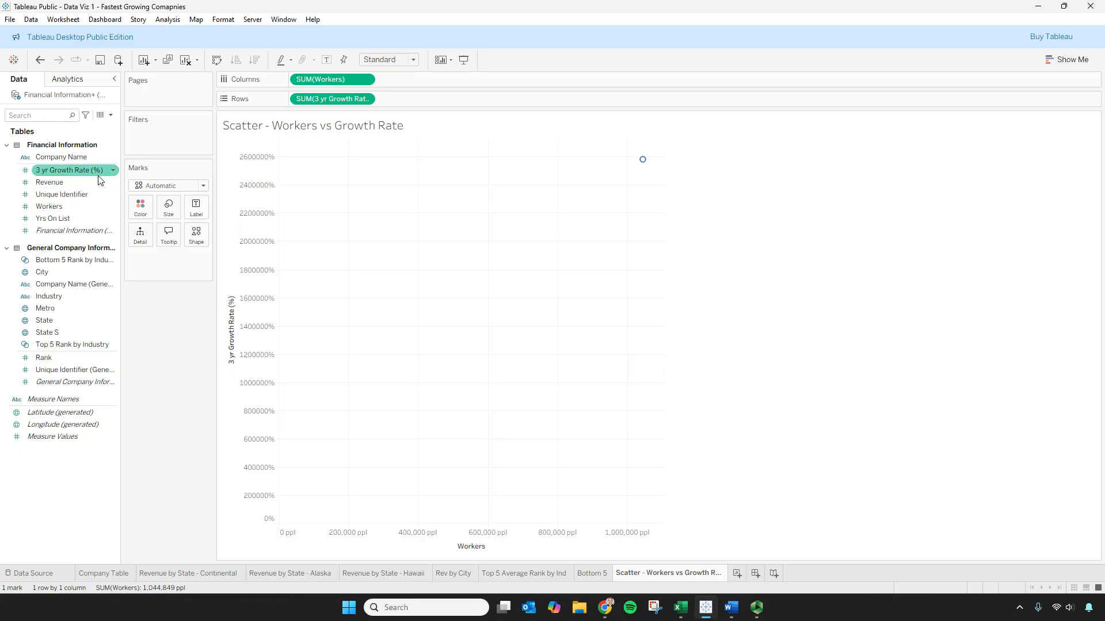
pyautogui.click(67, 284)
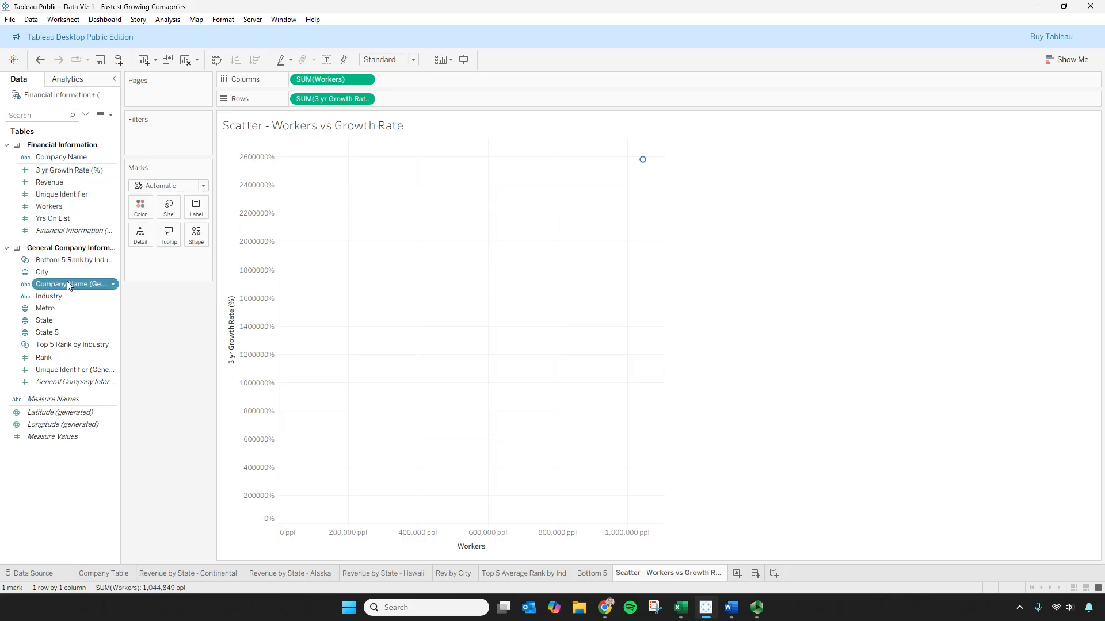
pyautogui.moveTo(68, 283); pyautogui.dragTo(143, 235)
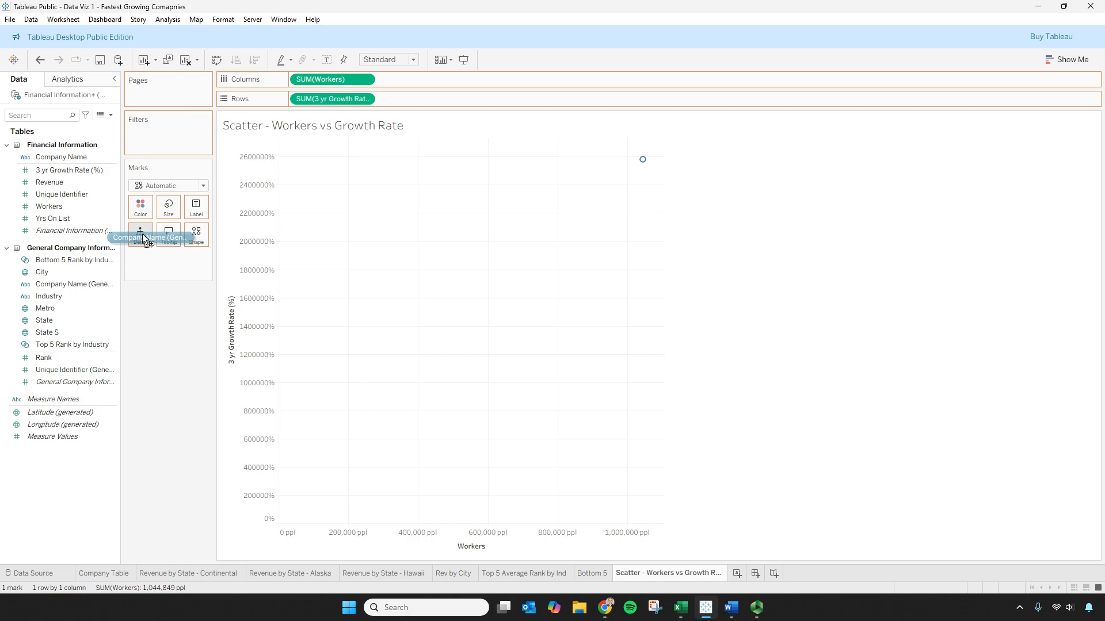
pyautogui.moveTo(143, 237); pyautogui.dragTo(144, 238)
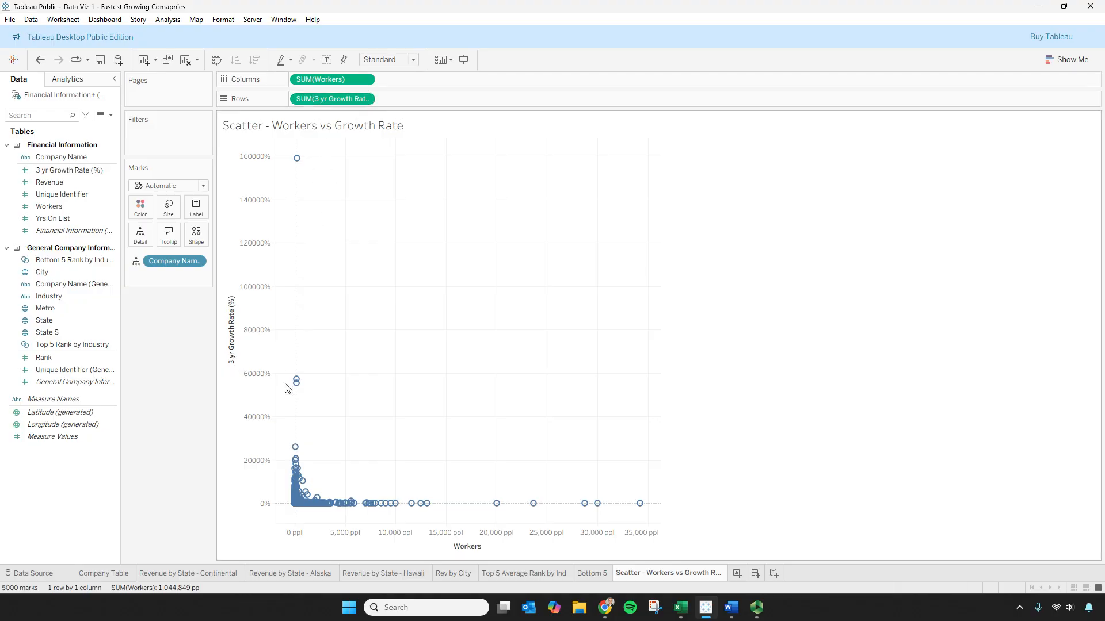
# - Edit the marks' tooltip to remove "(General Company Information)" from the Company Name label
pyautogui.moveTo(299, 163)
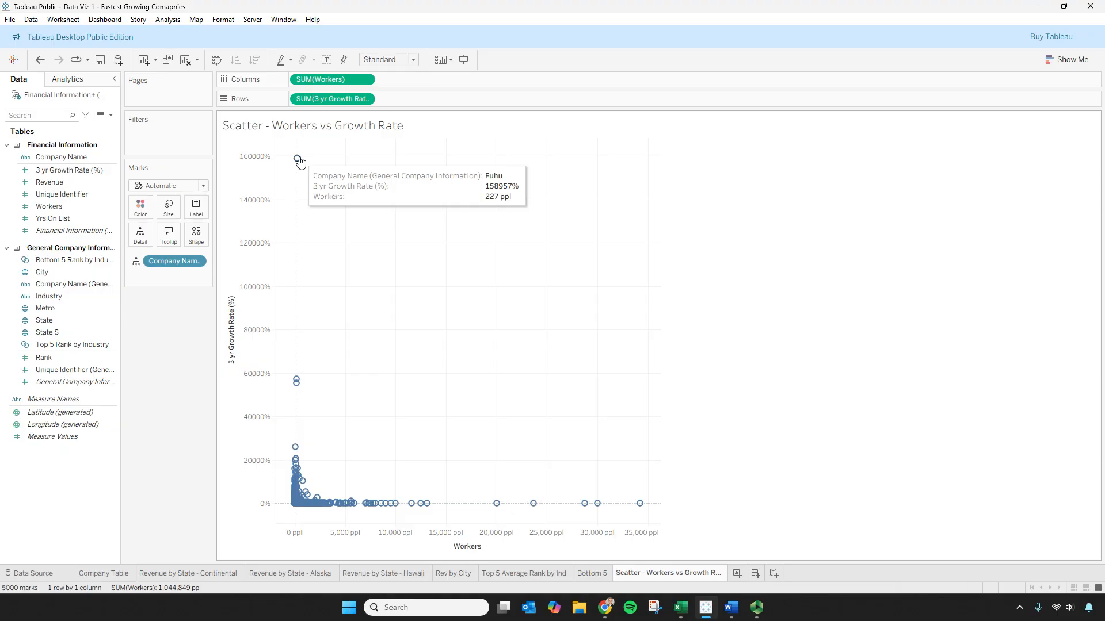
pyautogui.click(169, 235)
pyautogui.moveTo(581, 232); pyautogui.dragTo(460, 236)
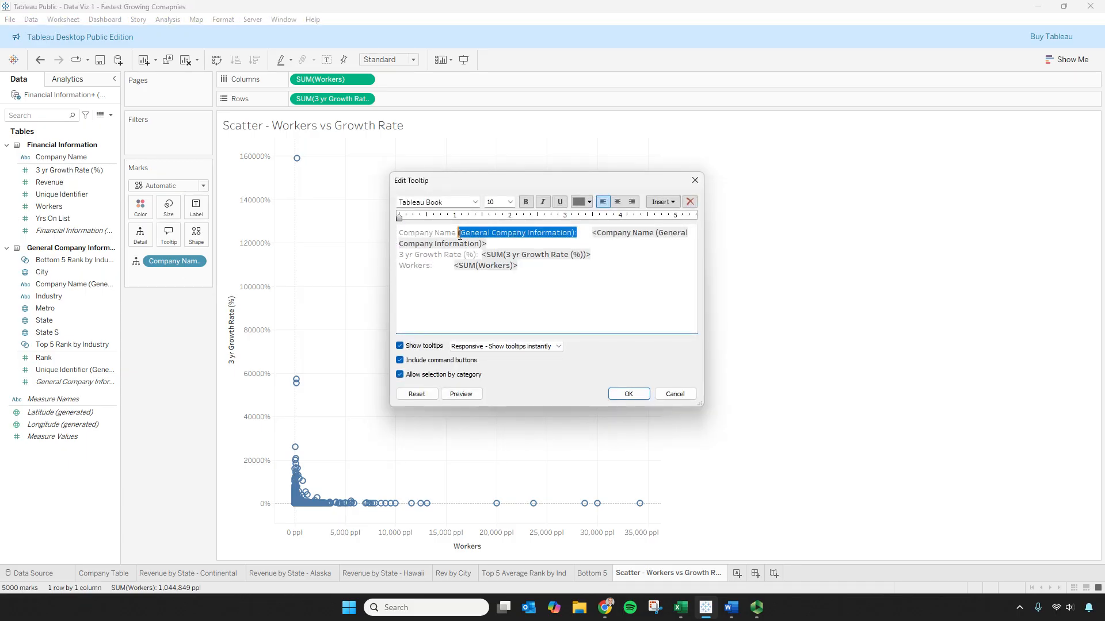
pyautogui.press('BackSpace')
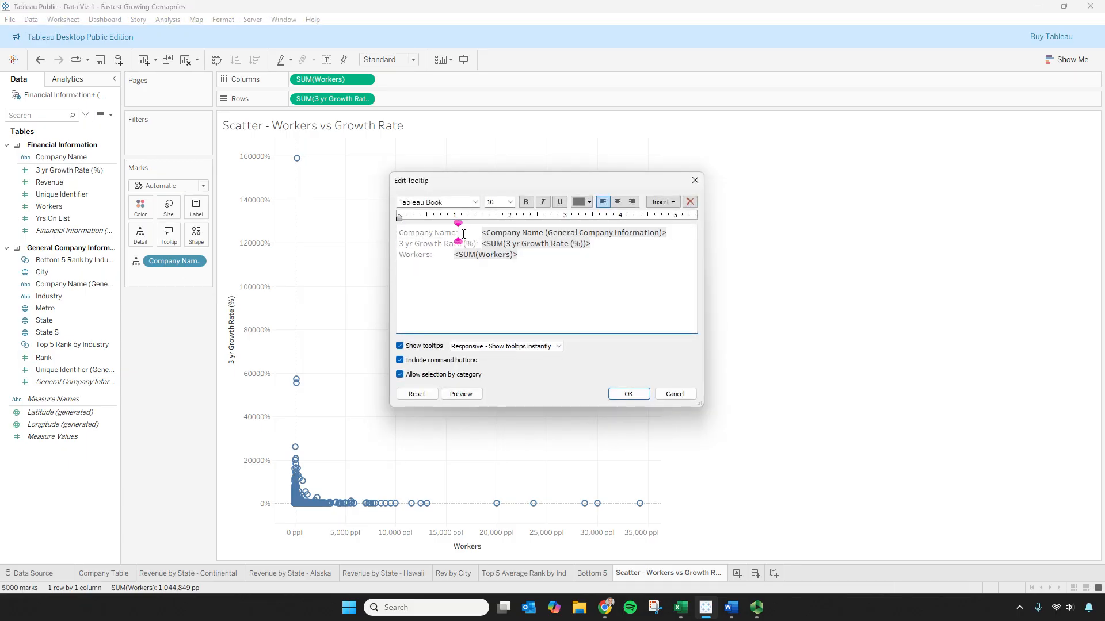
pyautogui.click(629, 395)
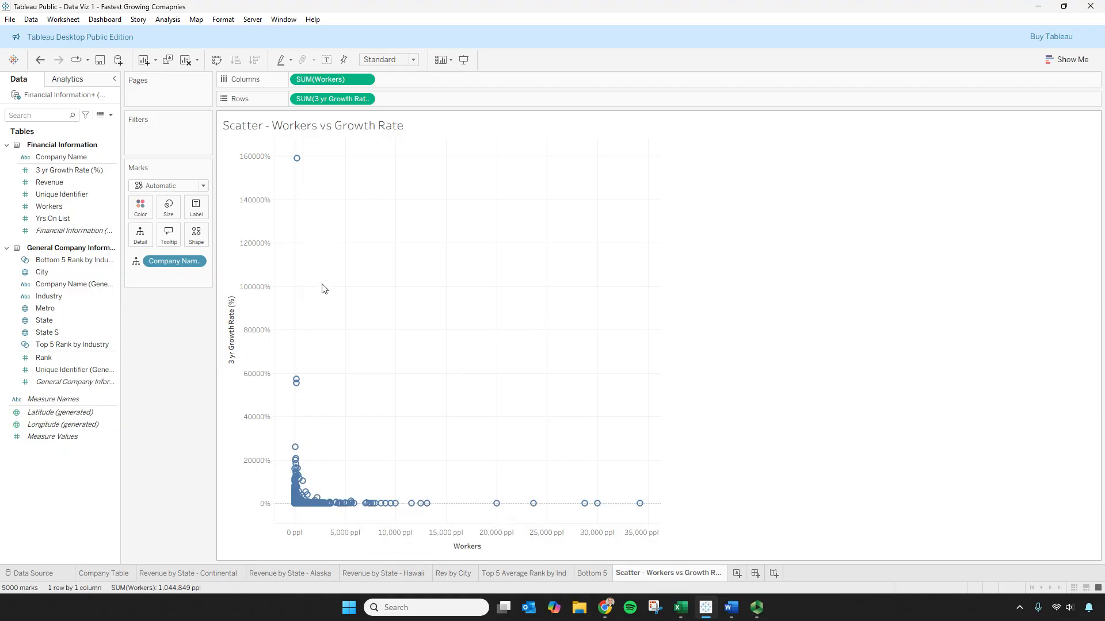
# - Replace 3 yr Growth Rate (%) with Revenue on the rows of the scatter plot
pyautogui.rightClick(296, 161)
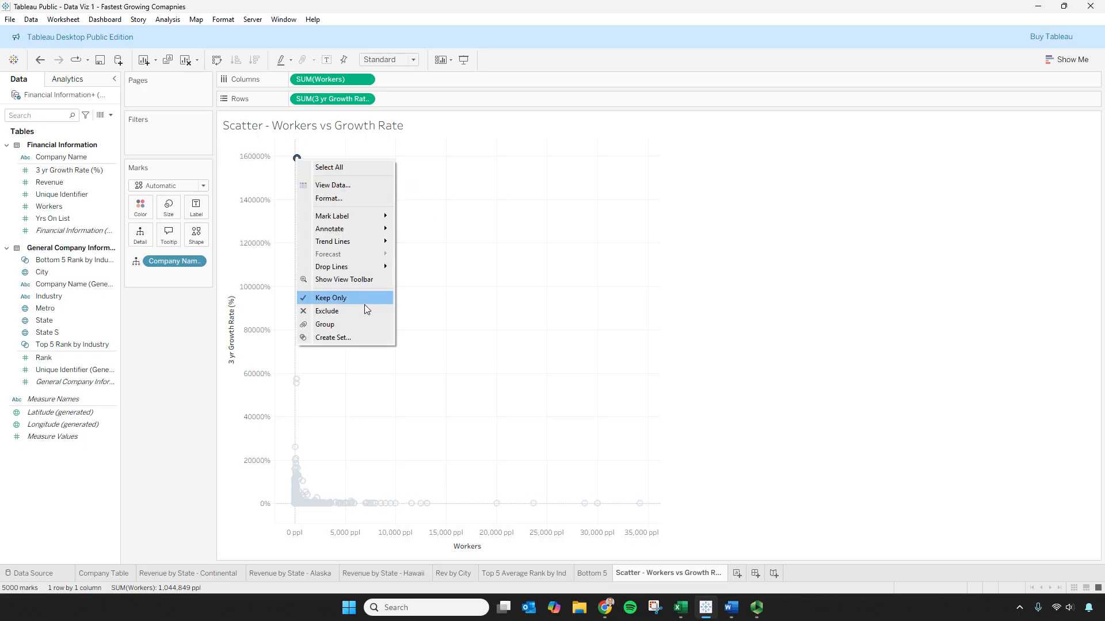
pyautogui.click(561, 323)
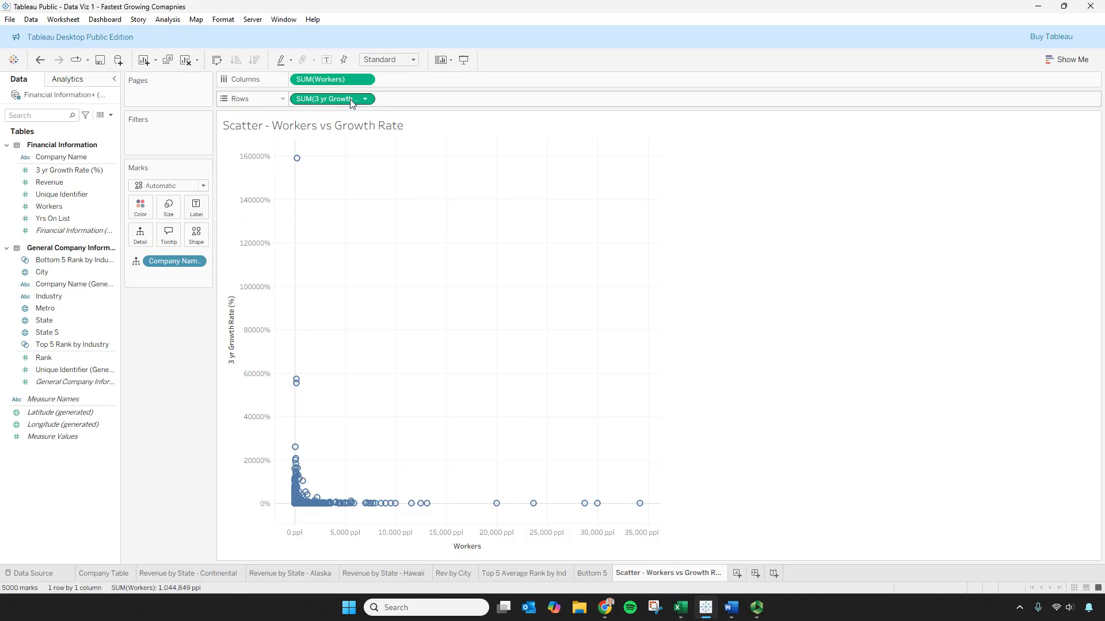
pyautogui.moveTo(350, 99); pyautogui.dragTo(175, 326)
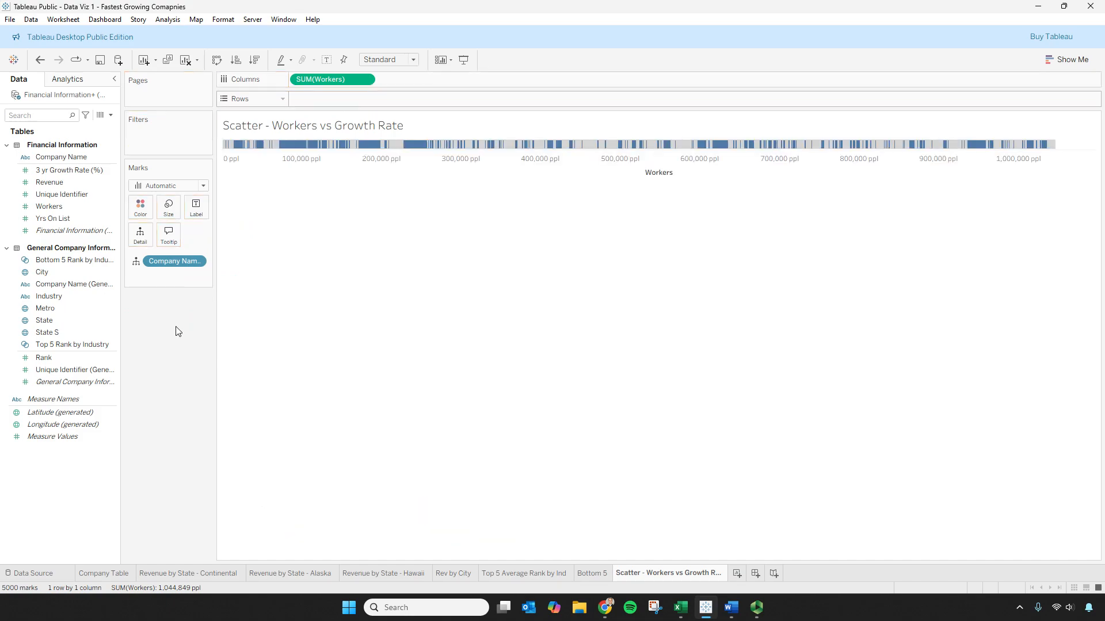
pyautogui.moveTo(55, 182); pyautogui.dragTo(351, 102)
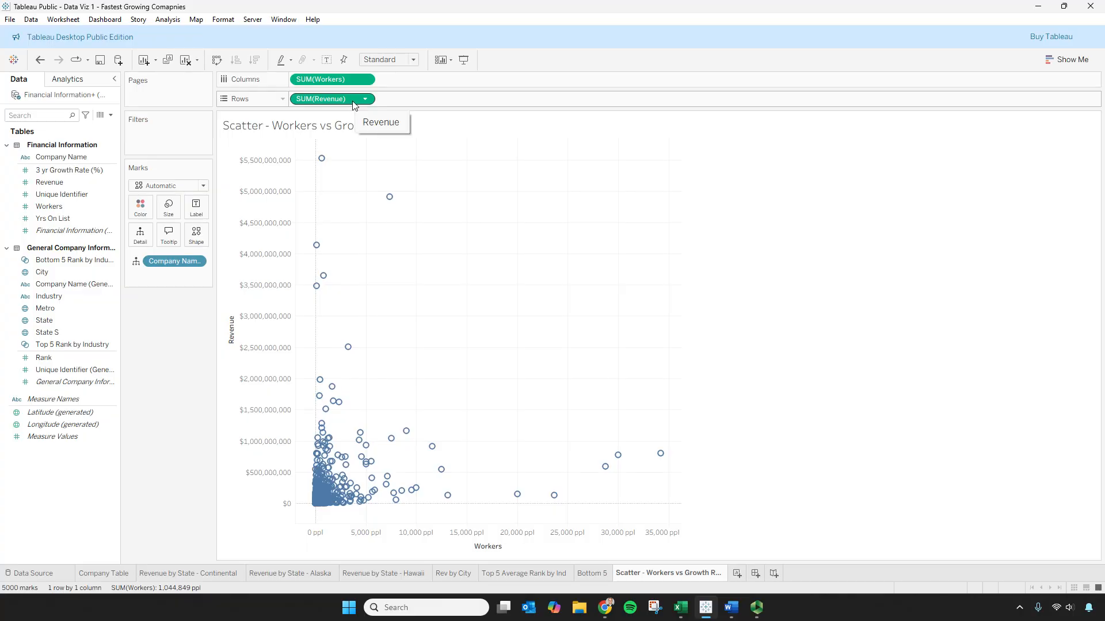
# - Rename the worksheet as "Scatter - Workers vs Revenue"
pyautogui.rightClick(686, 571)
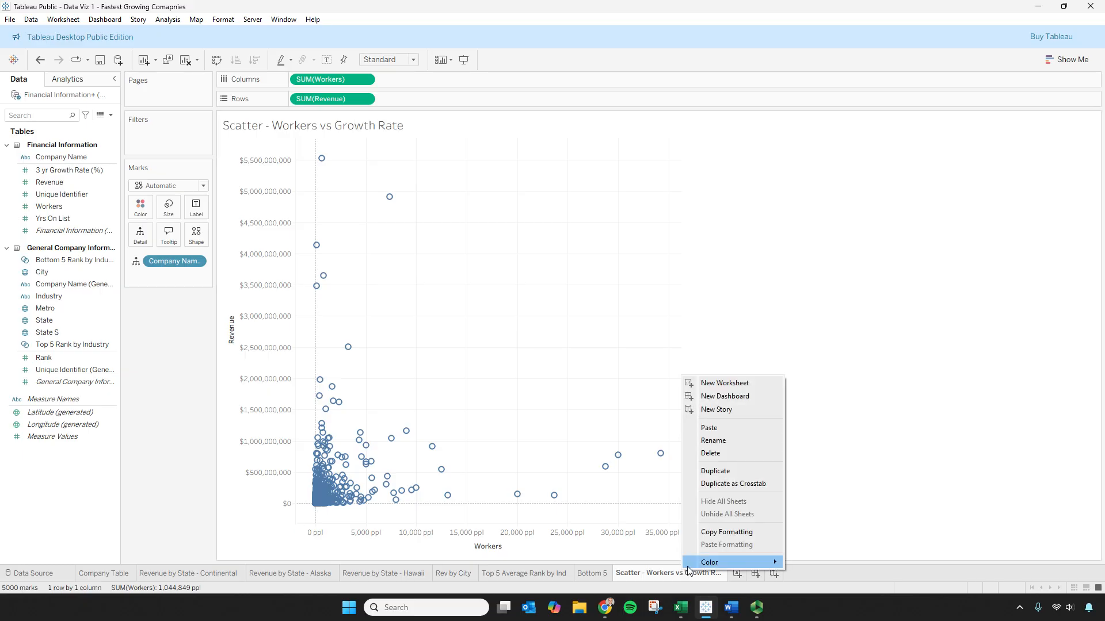
pyautogui.click(716, 441)
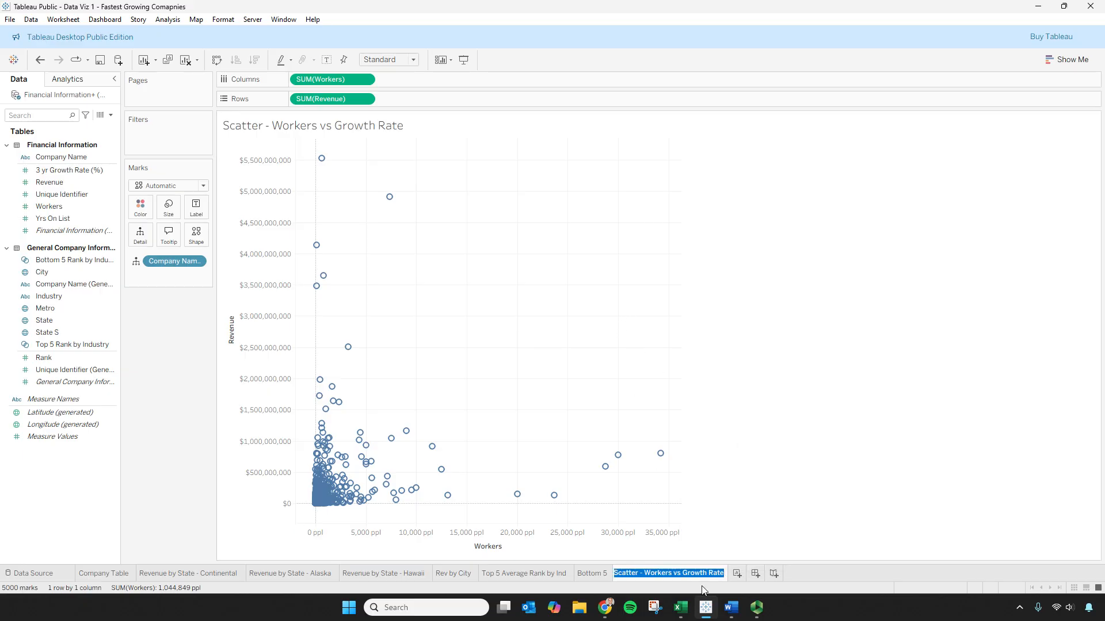
pyautogui.press('Return')
pyautogui.doubleClick(685, 576)
pyautogui.moveTo(682, 573); pyautogui.dragTo(735, 576)
pyautogui.write('Revenue')
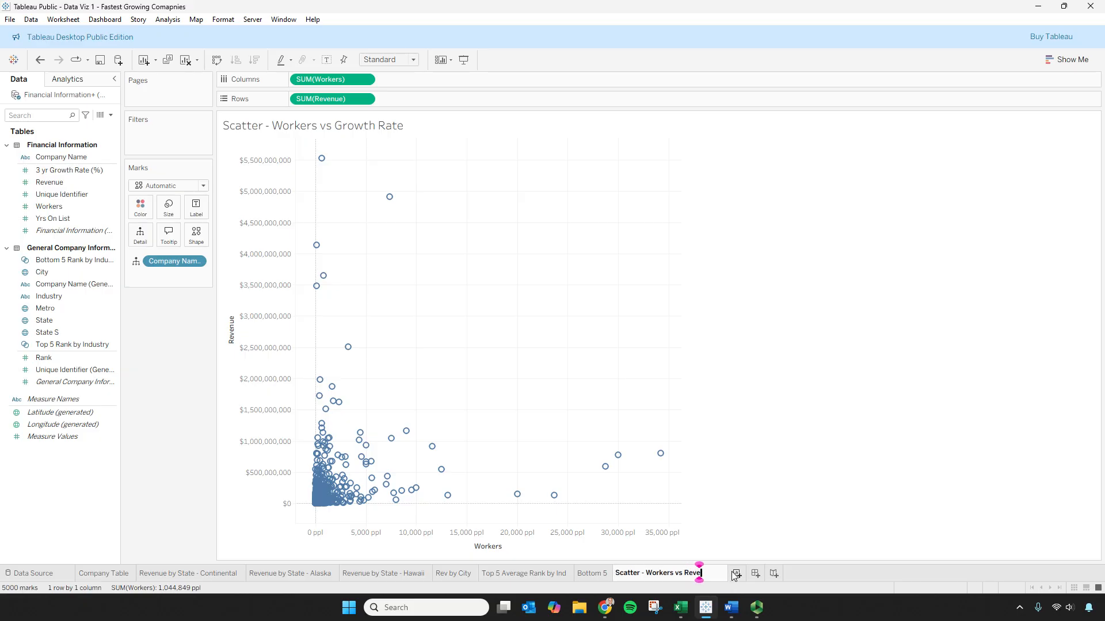
pyautogui.press('Return')
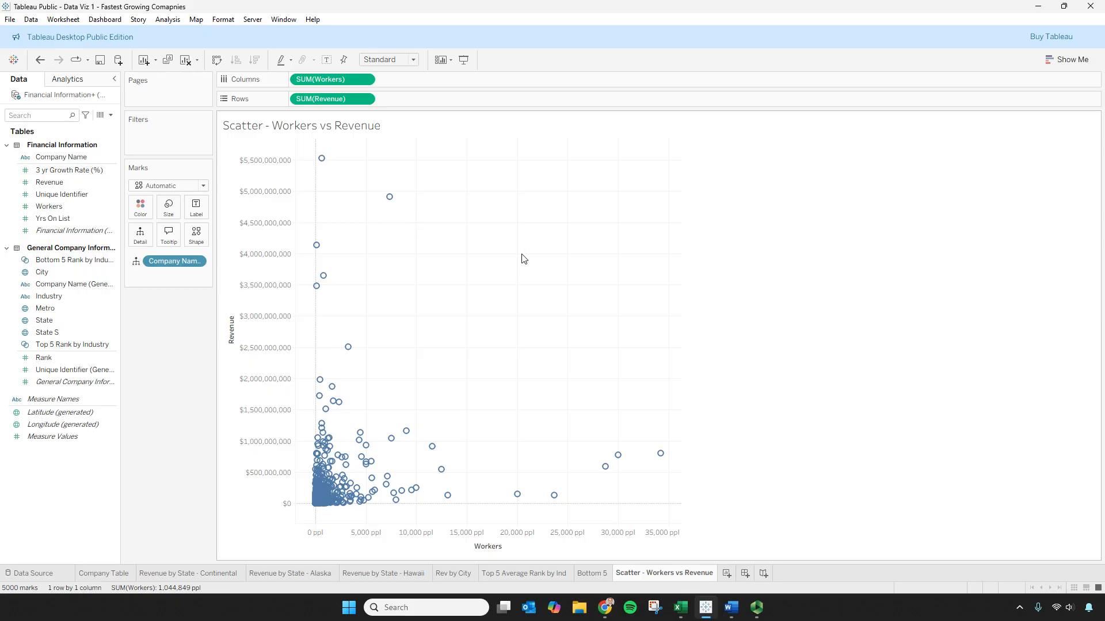
# - Set the scatter plot's grid lines to None for the columns, rows and whole sheet, and close the line formatting
pyautogui.click(548, 282)
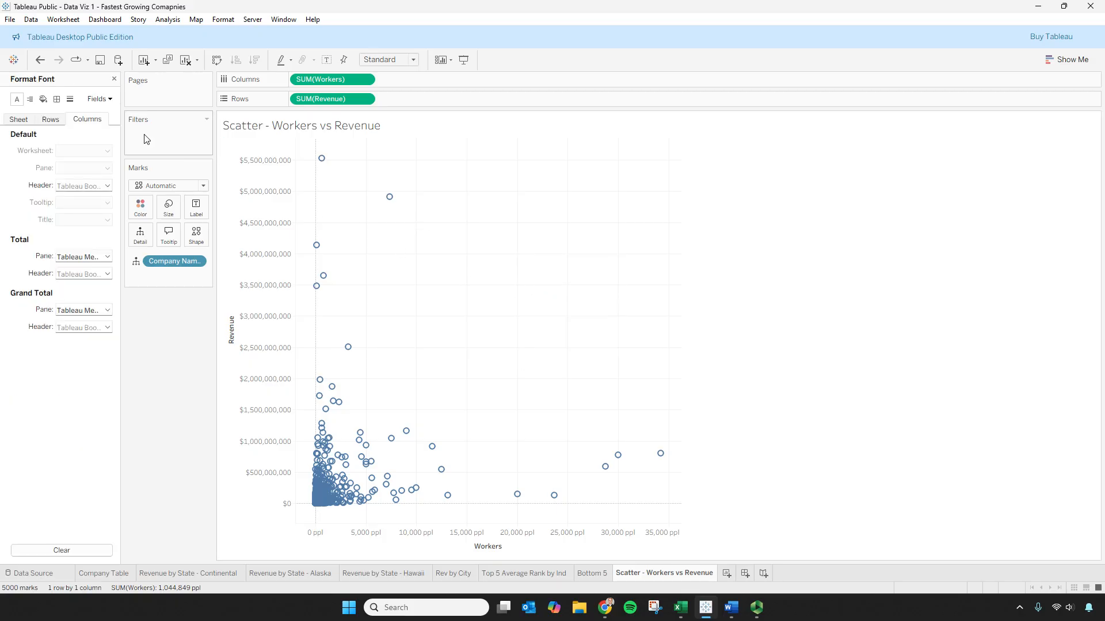
pyautogui.click(70, 99)
pyautogui.click(75, 150)
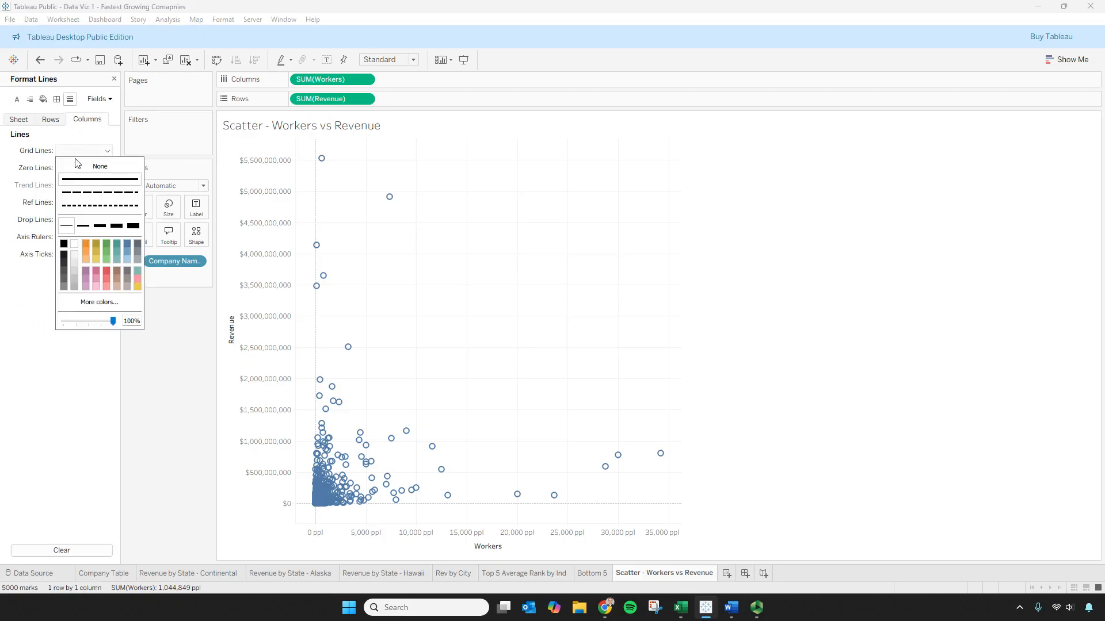
pyautogui.click(51, 122)
pyautogui.click(72, 151)
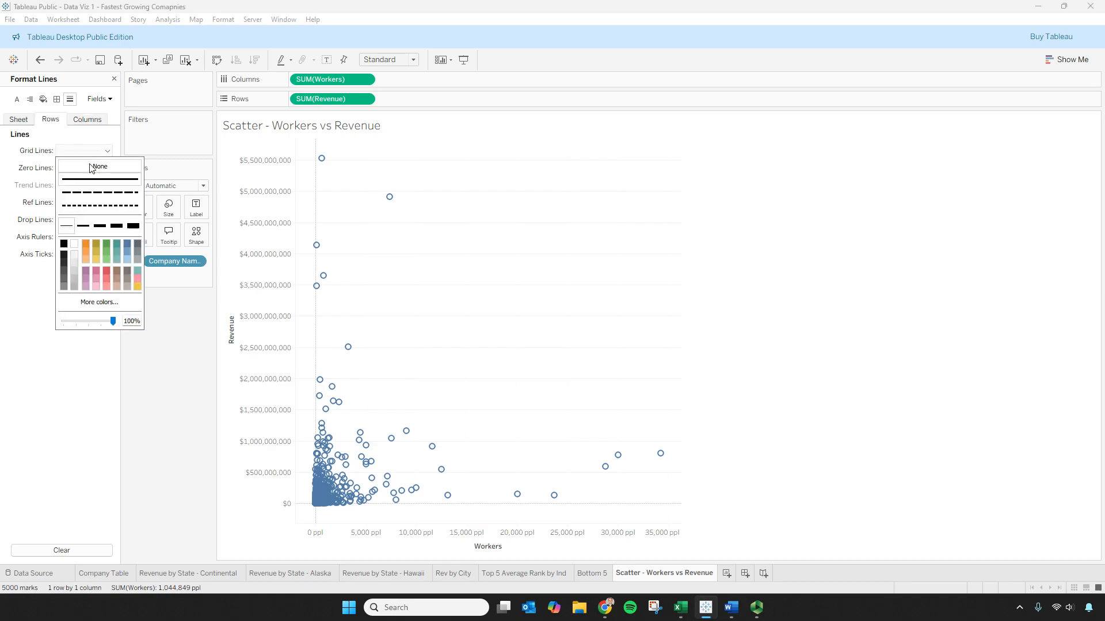
pyautogui.click(18, 120)
pyautogui.click(72, 151)
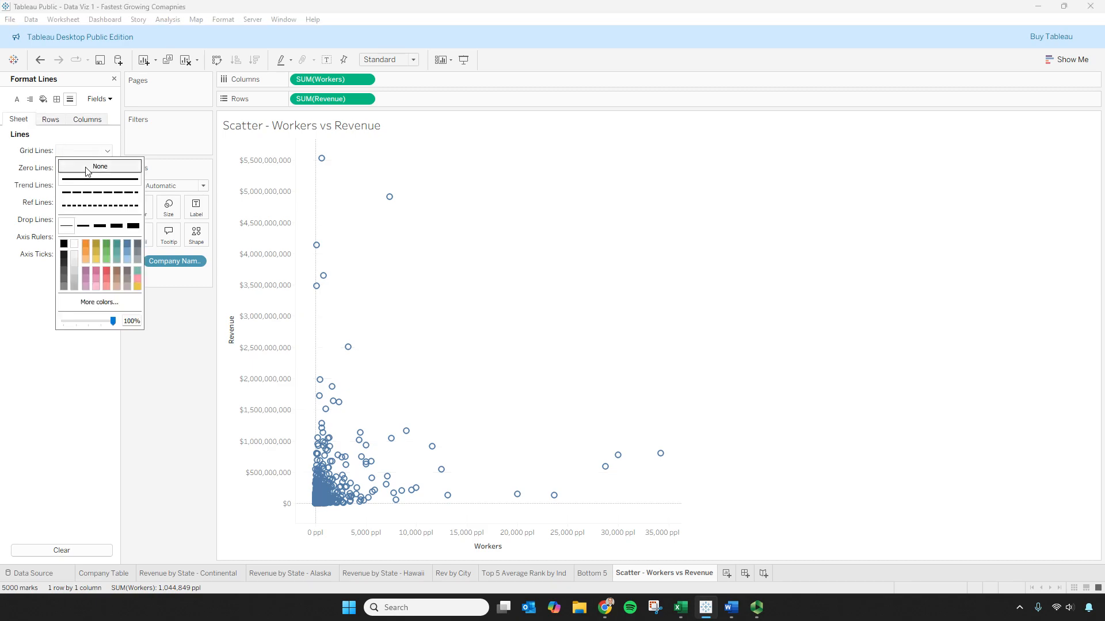
pyautogui.click(114, 79)
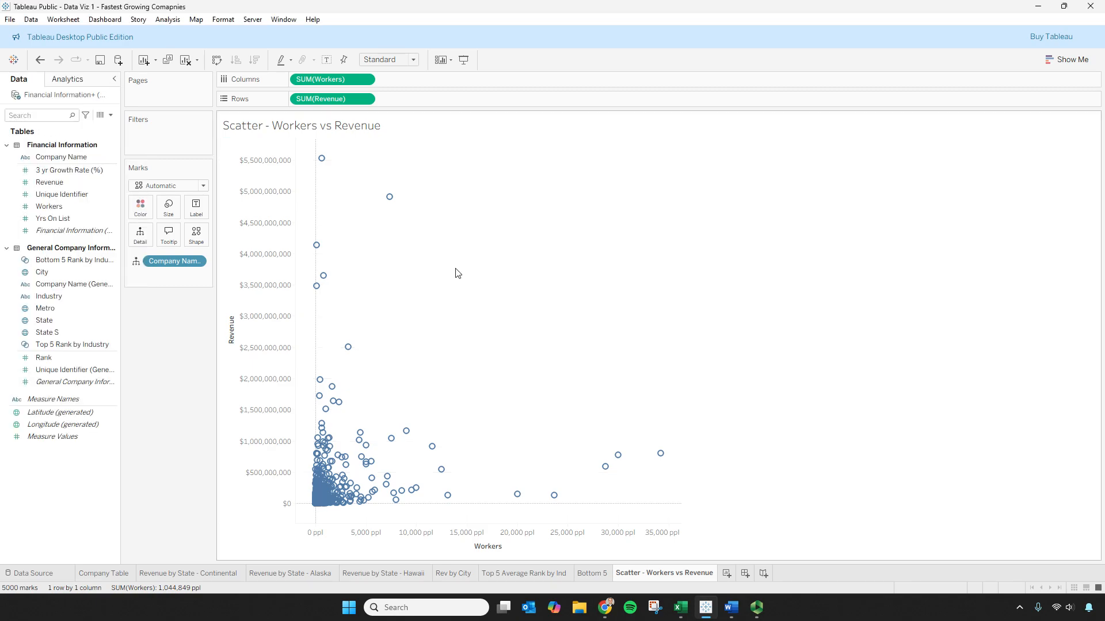
# - Add a linear trend line to the Workers versus Revenue scatter plot
pyautogui.click(69, 80)
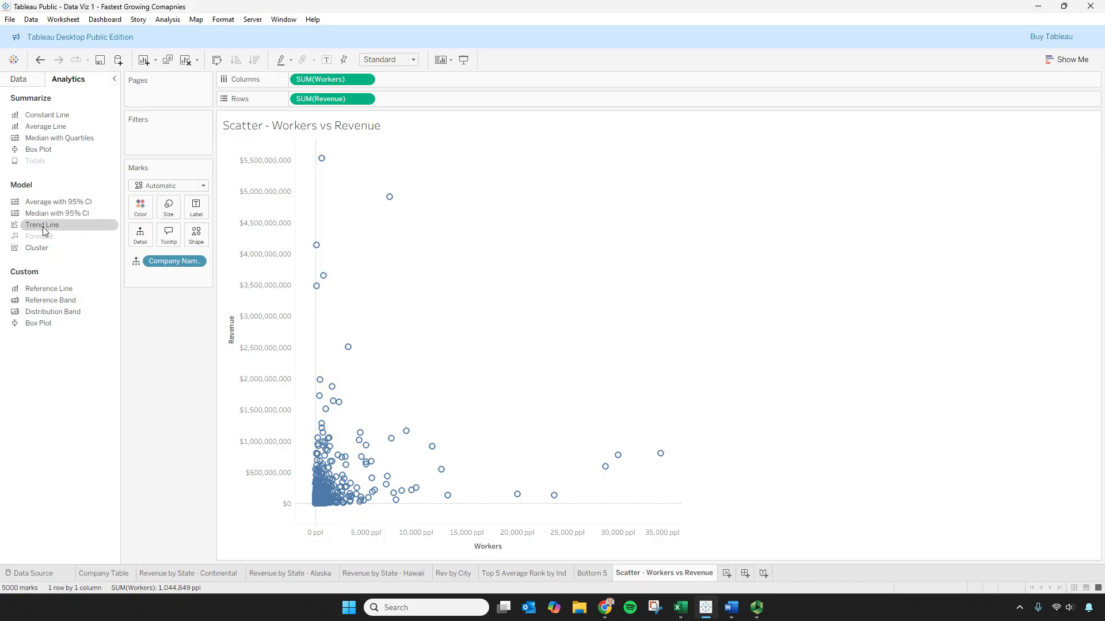
pyautogui.moveTo(40, 230); pyautogui.dragTo(326, 166)
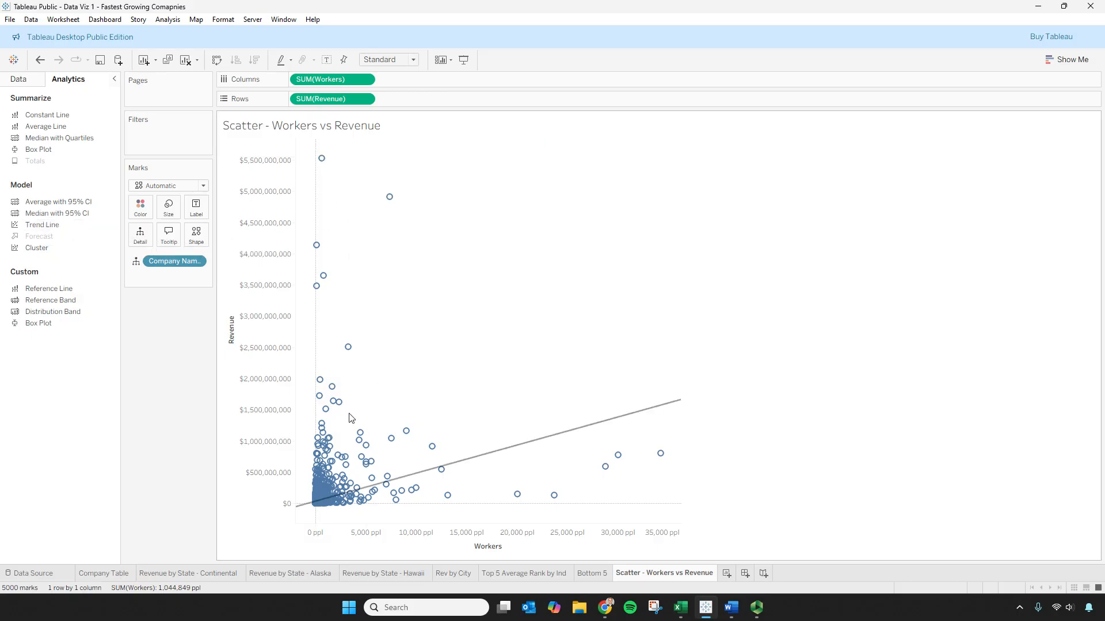
pyautogui.moveTo(488, 454)
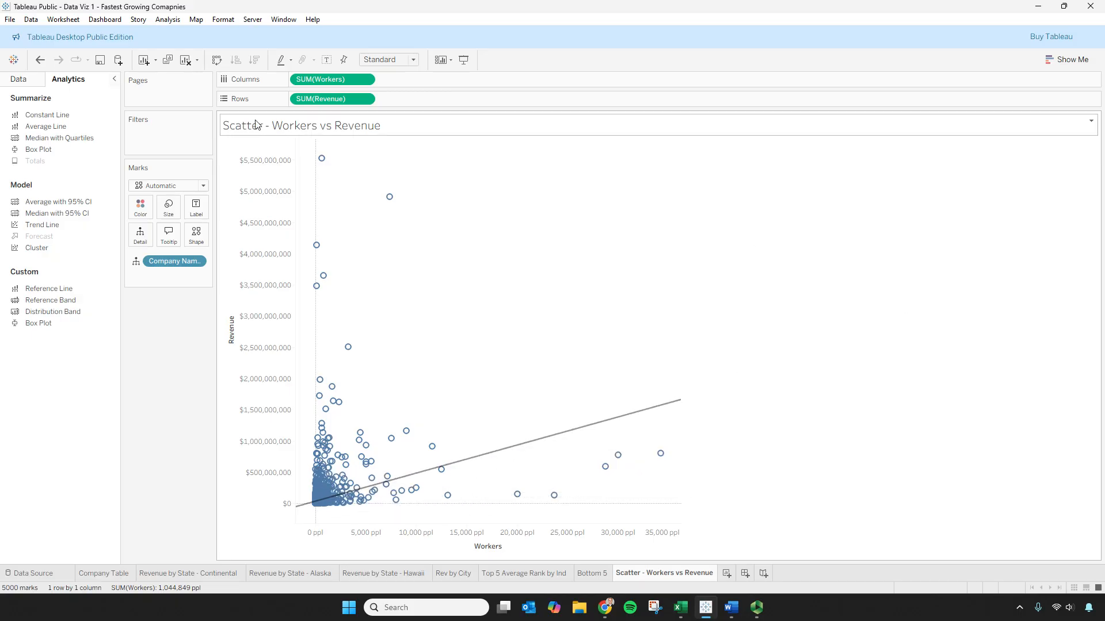
# - Try coloring the scatter marks by Industry with all members added, and undo it
pyautogui.click(19, 80)
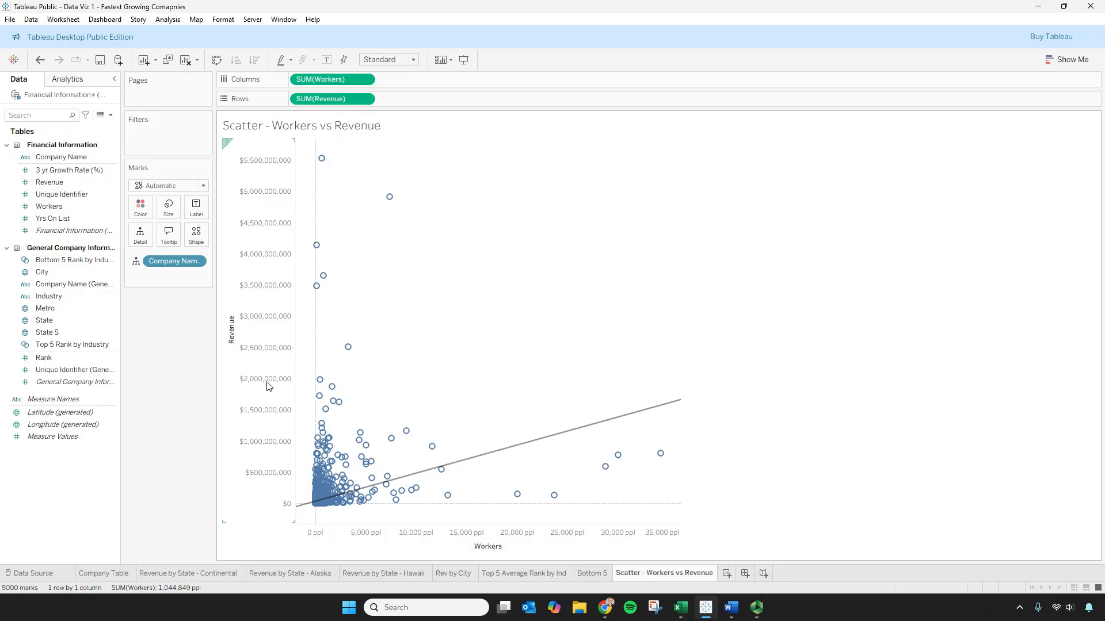
pyautogui.moveTo(51, 295); pyautogui.dragTo(137, 214)
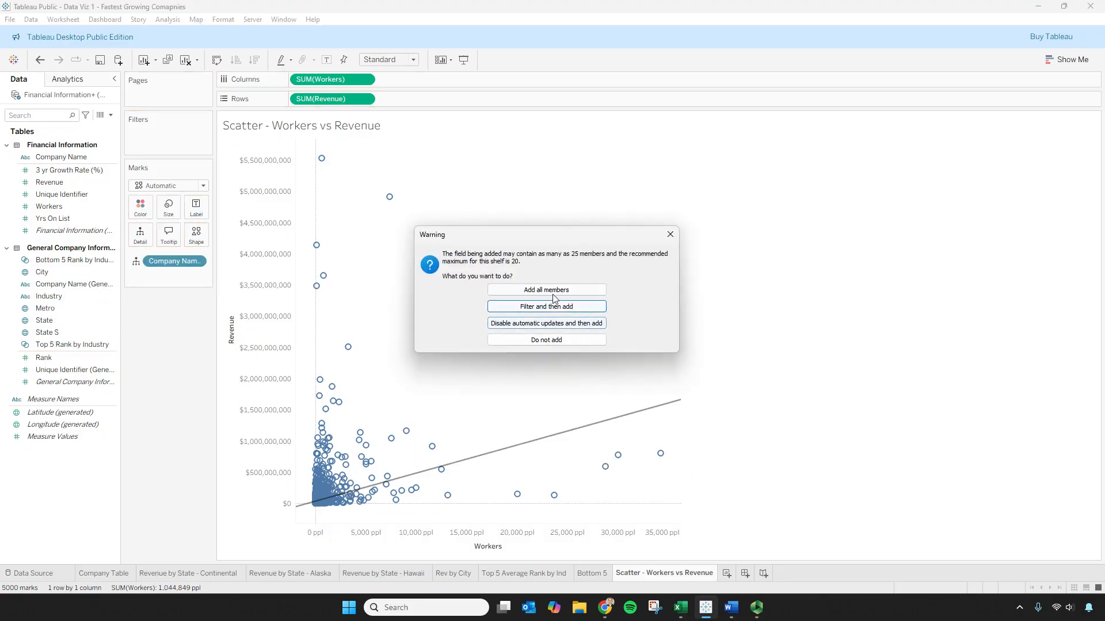
pyautogui.click(556, 290)
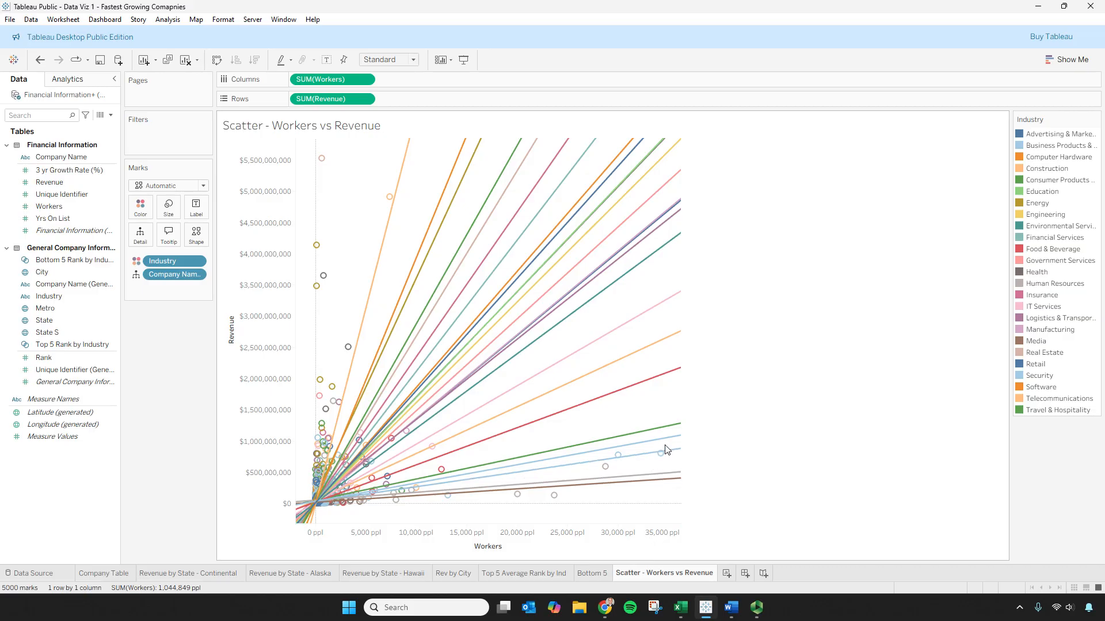
pyautogui.hotkey('ctrl', 'z')
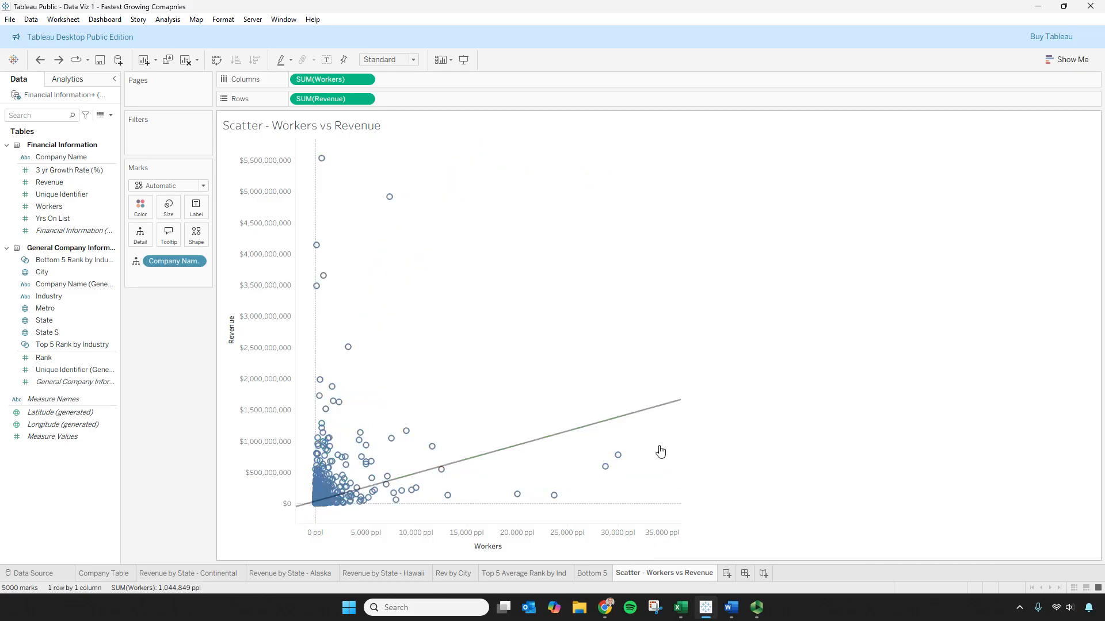
# - Open the line formatting options for the scatter plot's trend line
pyautogui.rightClick(545, 440)
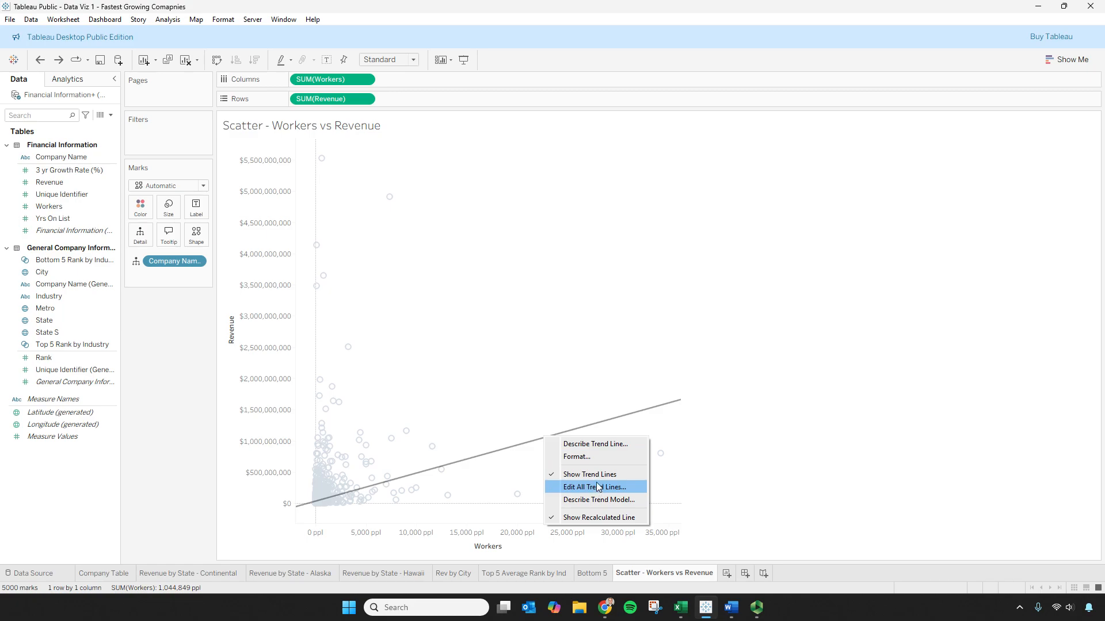
pyautogui.click(605, 459)
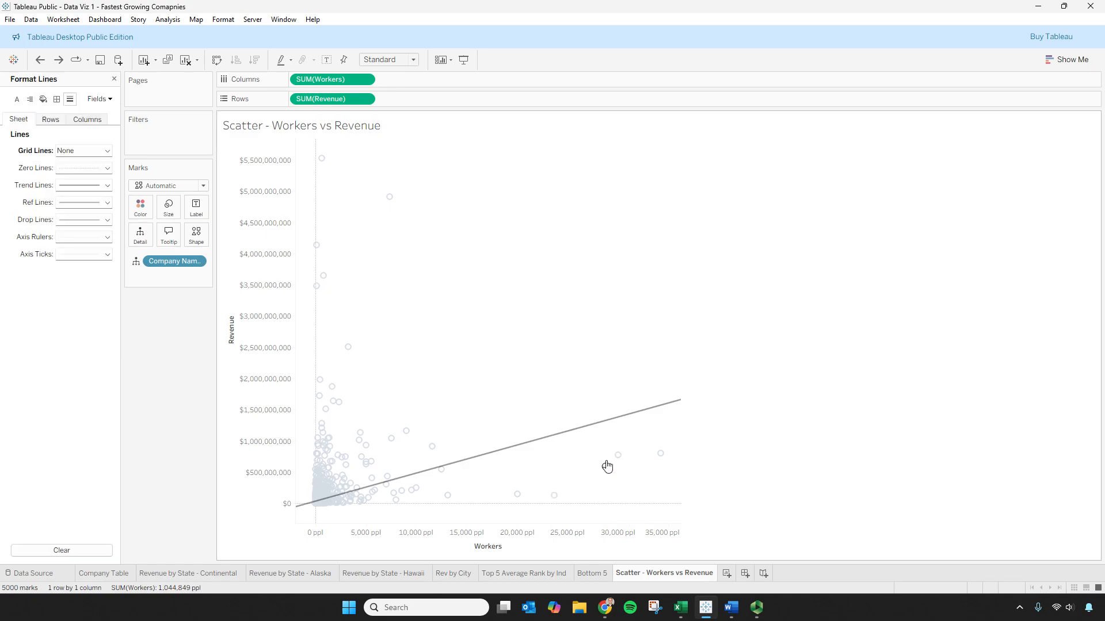
pyautogui.rightClick(582, 435)
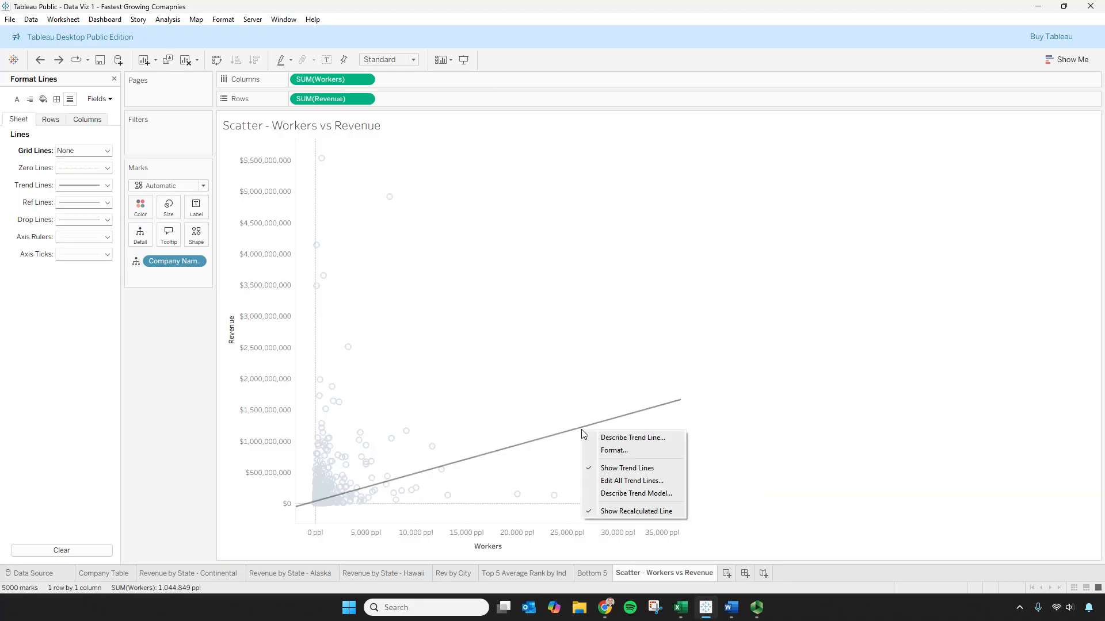
pyautogui.click(528, 527)
# - Examine the general and tick mark settings of the Workers axis, and close them without edits
pyautogui.rightClick(526, 533)
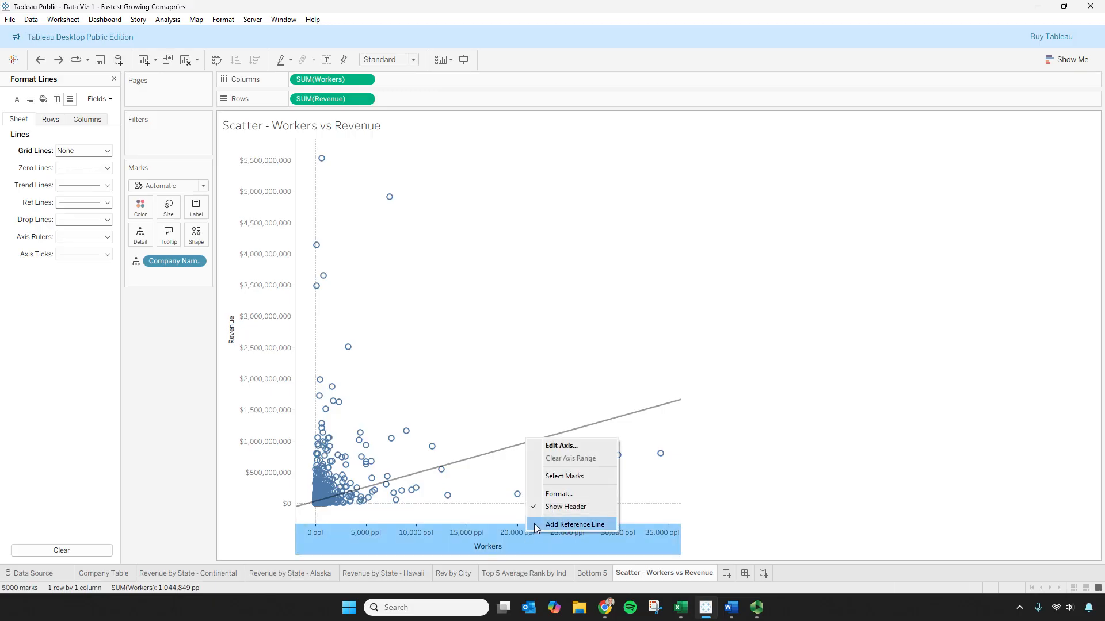
pyautogui.click(596, 446)
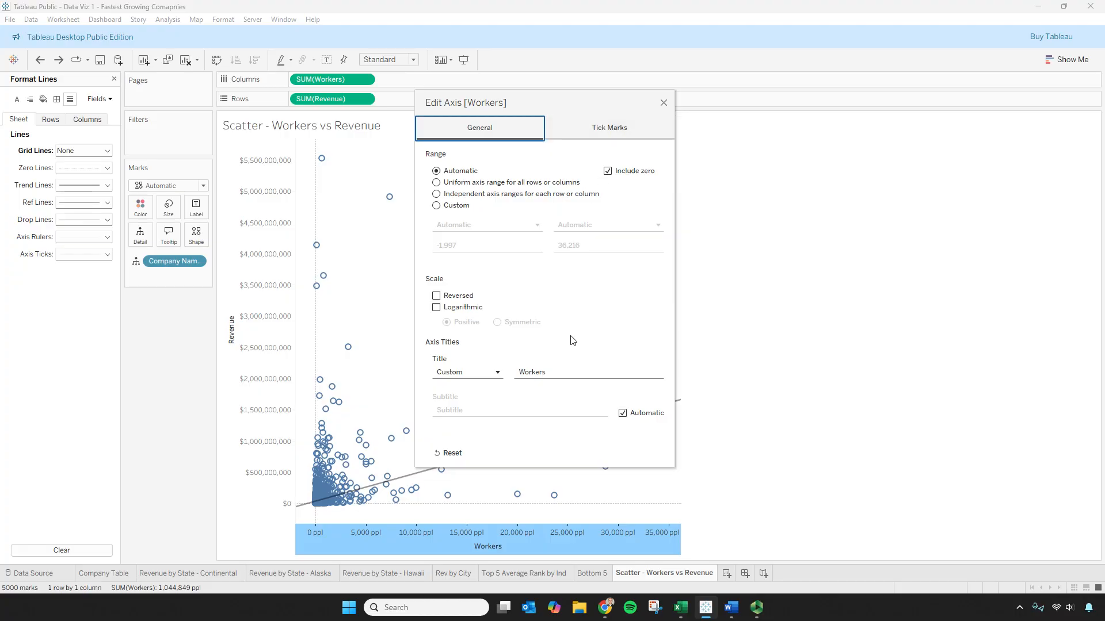
pyautogui.click(612, 128)
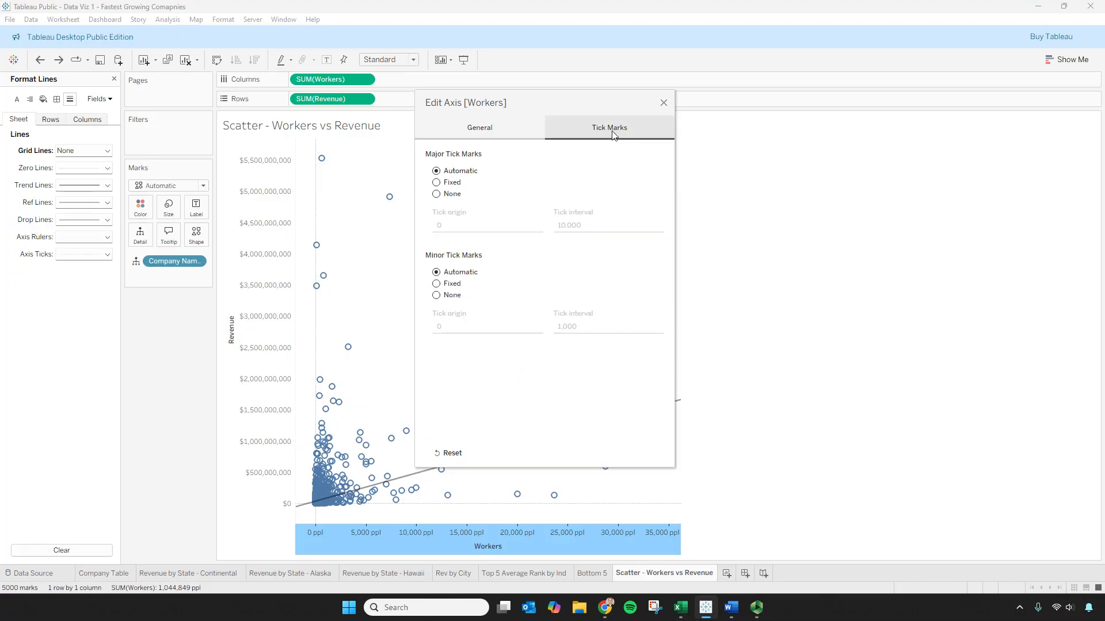
pyautogui.click(499, 127)
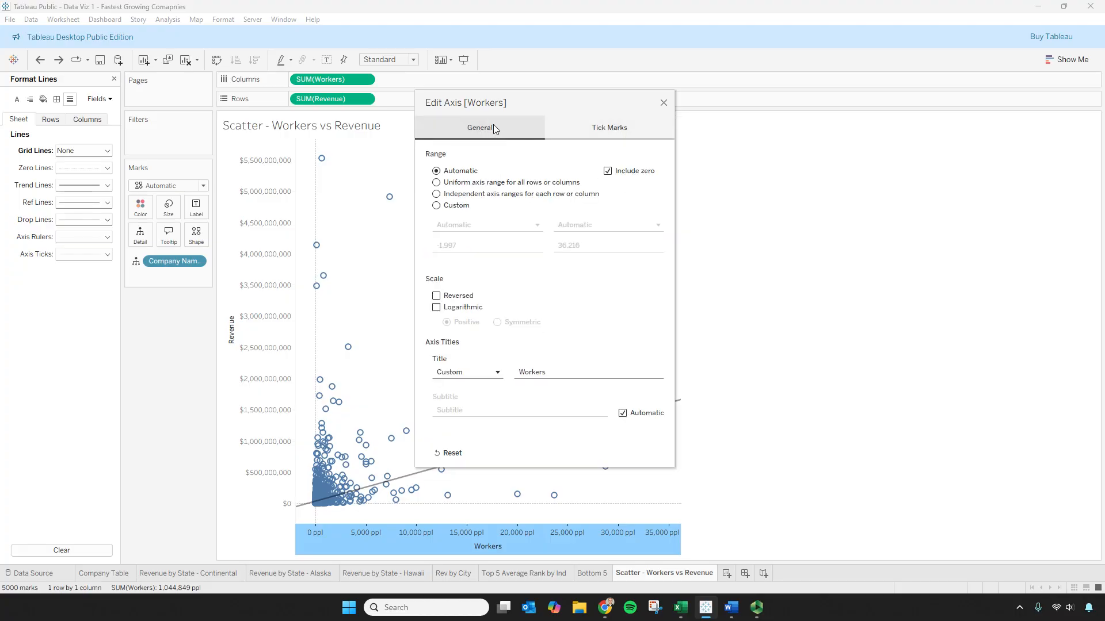
pyautogui.click(663, 102)
# - View the statistical description of the scatter plot's trend line, and close it along with the line formatting
pyautogui.moveTo(535, 446)
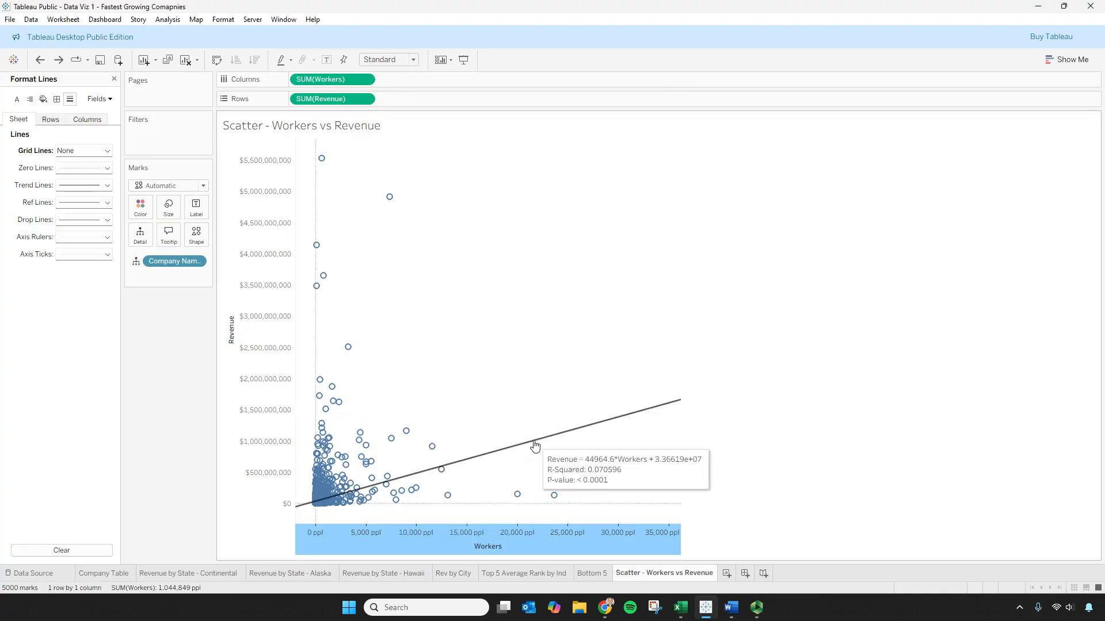
pyautogui.rightClick(534, 445)
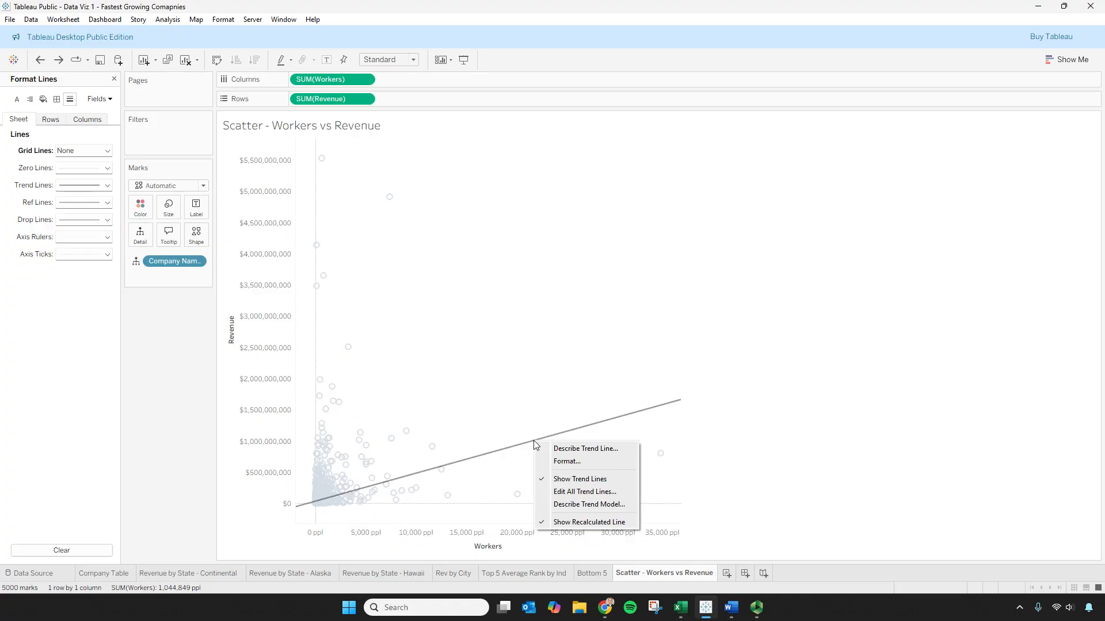
pyautogui.click(568, 452)
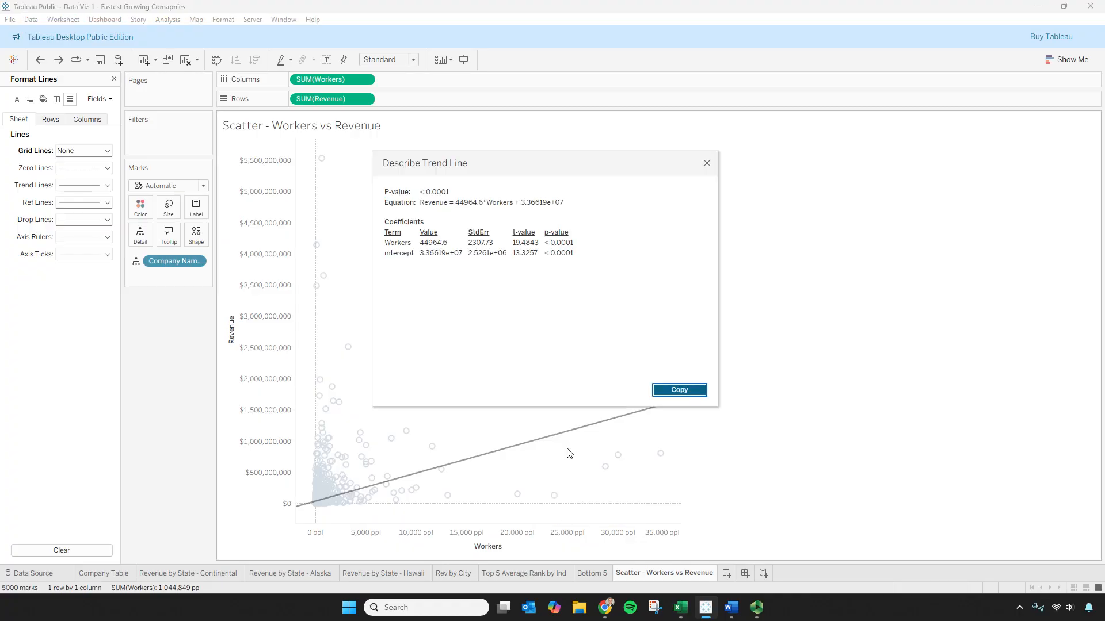
pyautogui.click(707, 164)
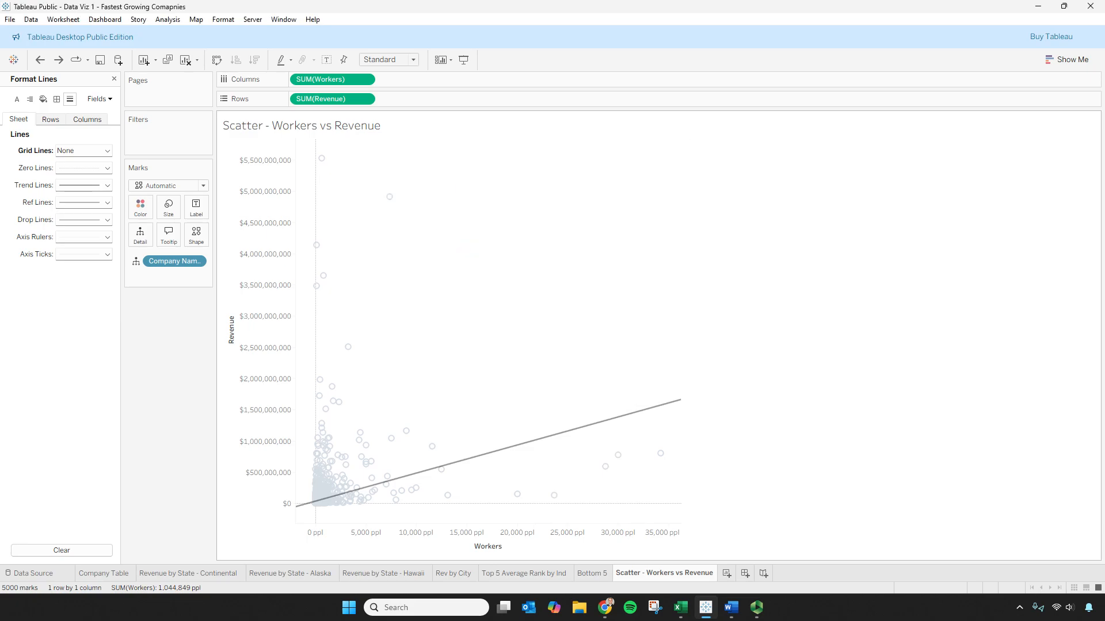
pyautogui.click(114, 79)
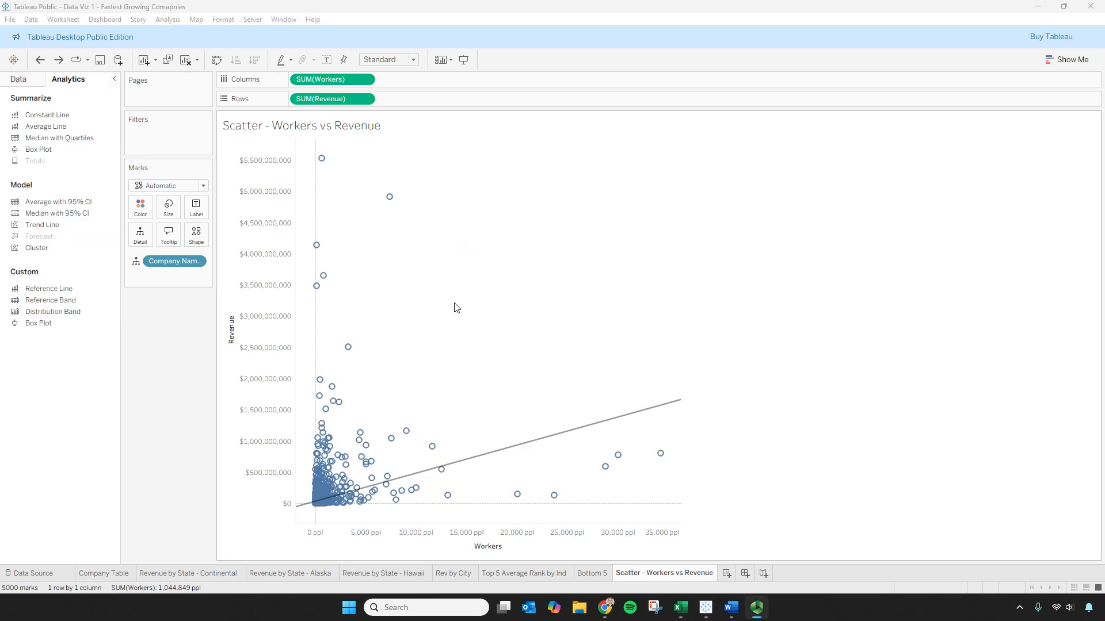
# - Edit the trend line options to show confidence bands and disallow a trend line per color
pyautogui.click(167, 19)
pyautogui.moveTo(210, 156)
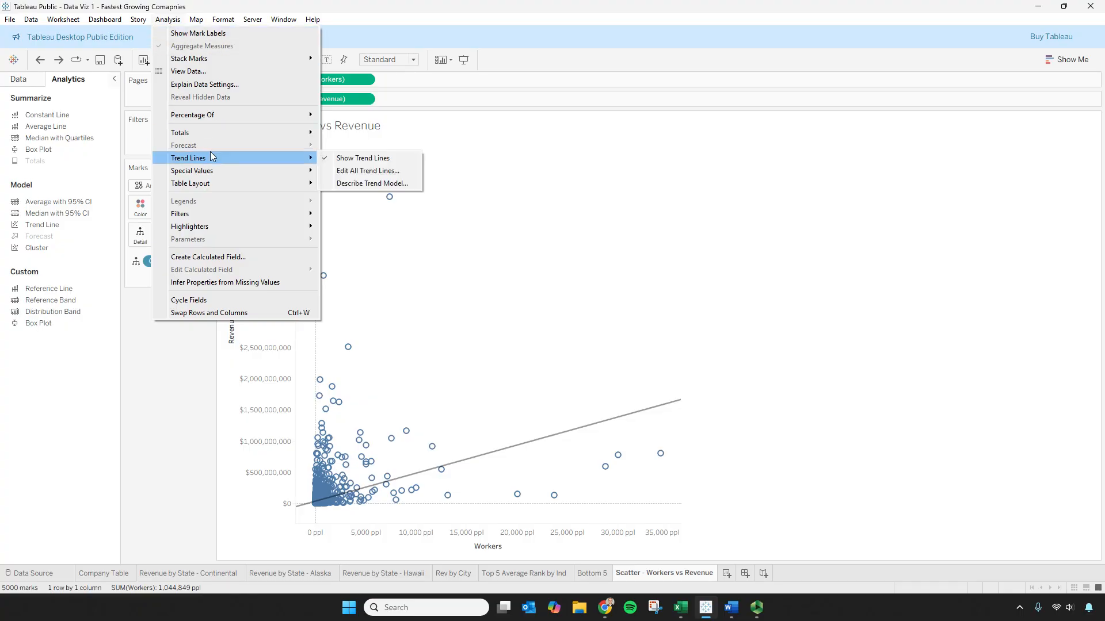
pyautogui.click(382, 171)
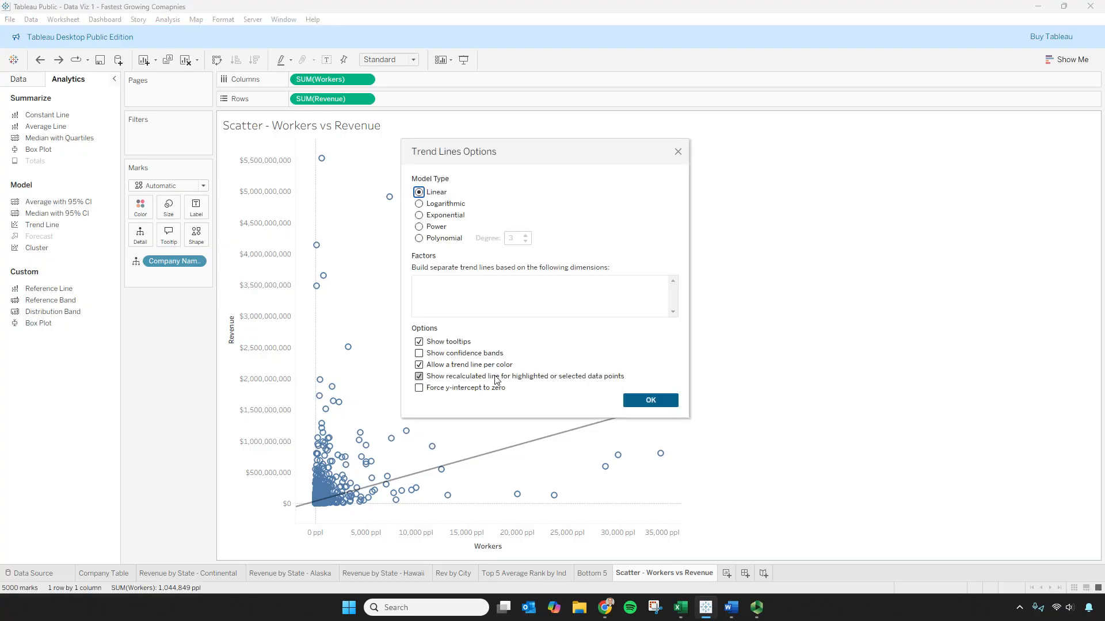
pyautogui.click(444, 356)
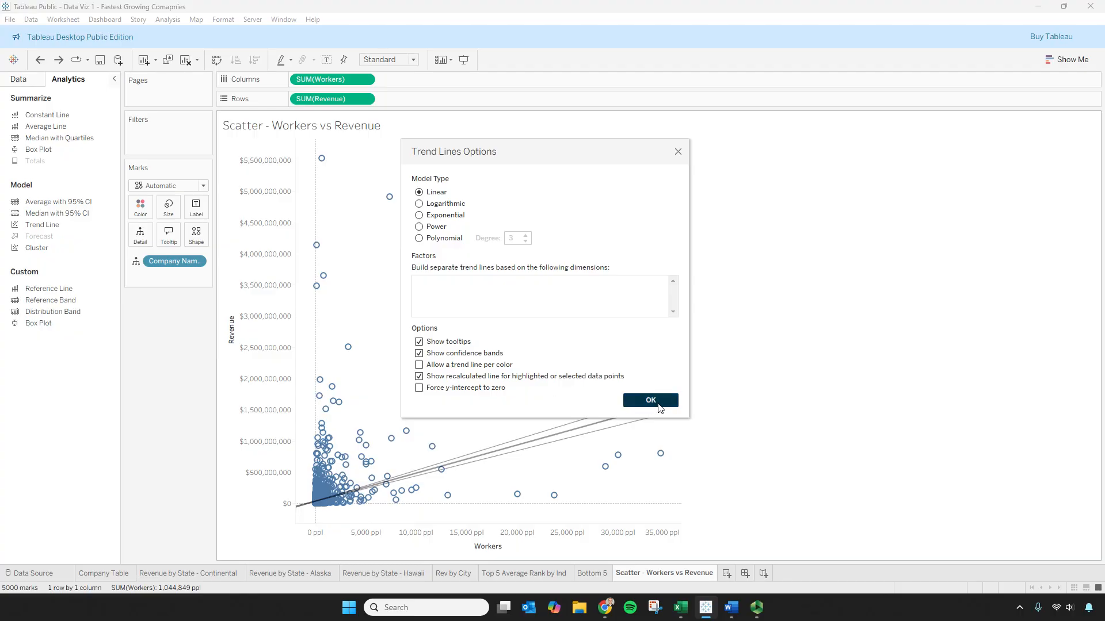
pyautogui.click(479, 379)
pyautogui.click(651, 401)
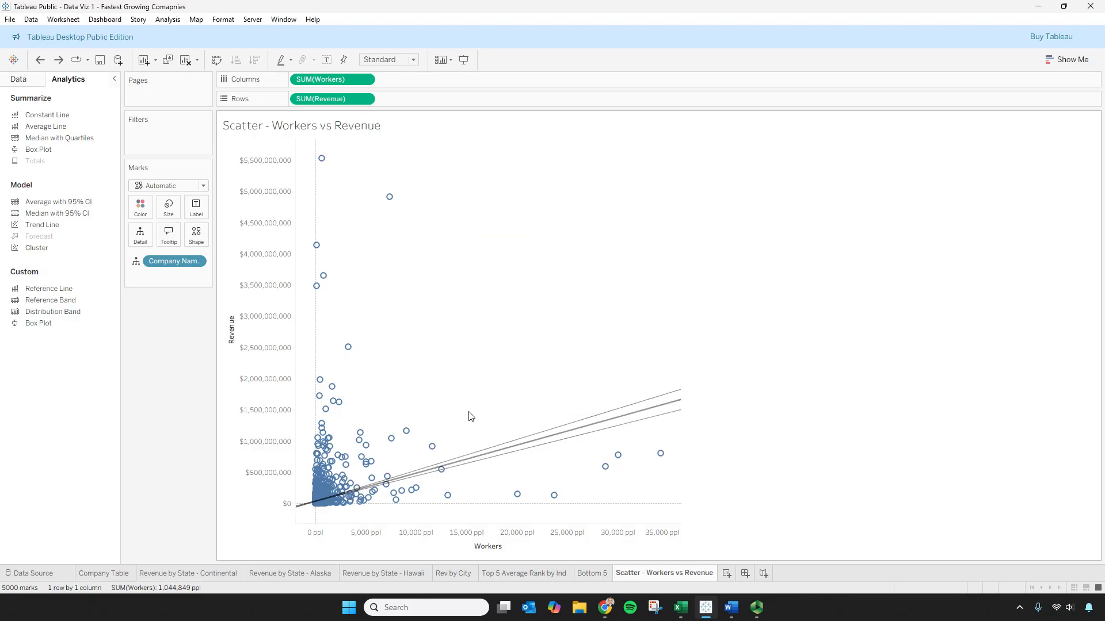
# - Try coloring the scatter marks by Industry with all members added, and remove Industry from the marks
pyautogui.click(24, 81)
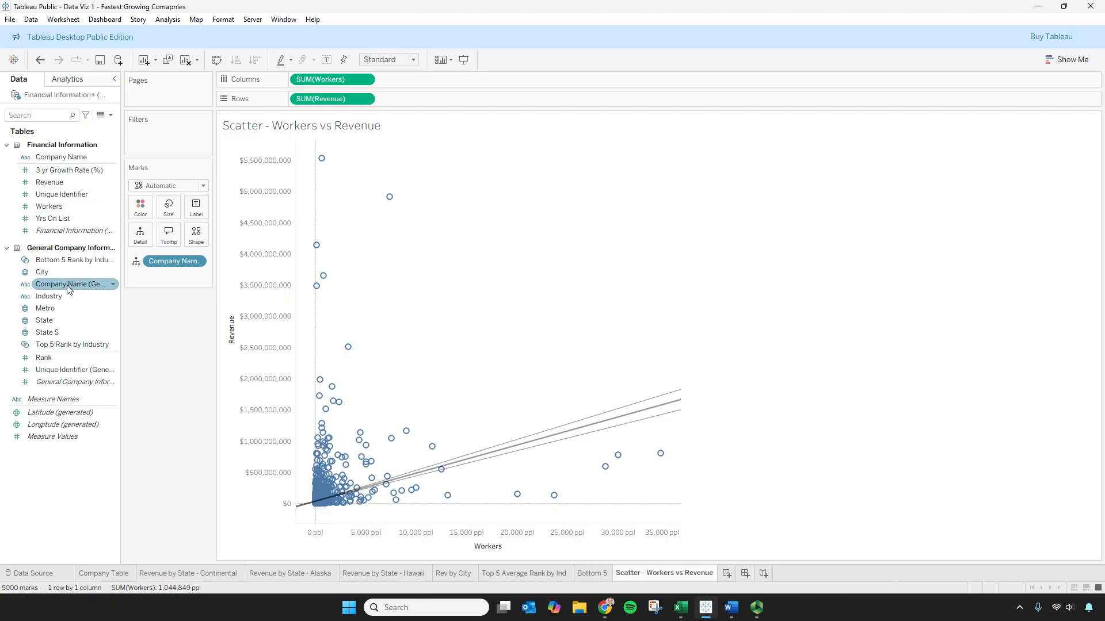
pyautogui.moveTo(66, 294); pyautogui.dragTo(138, 207)
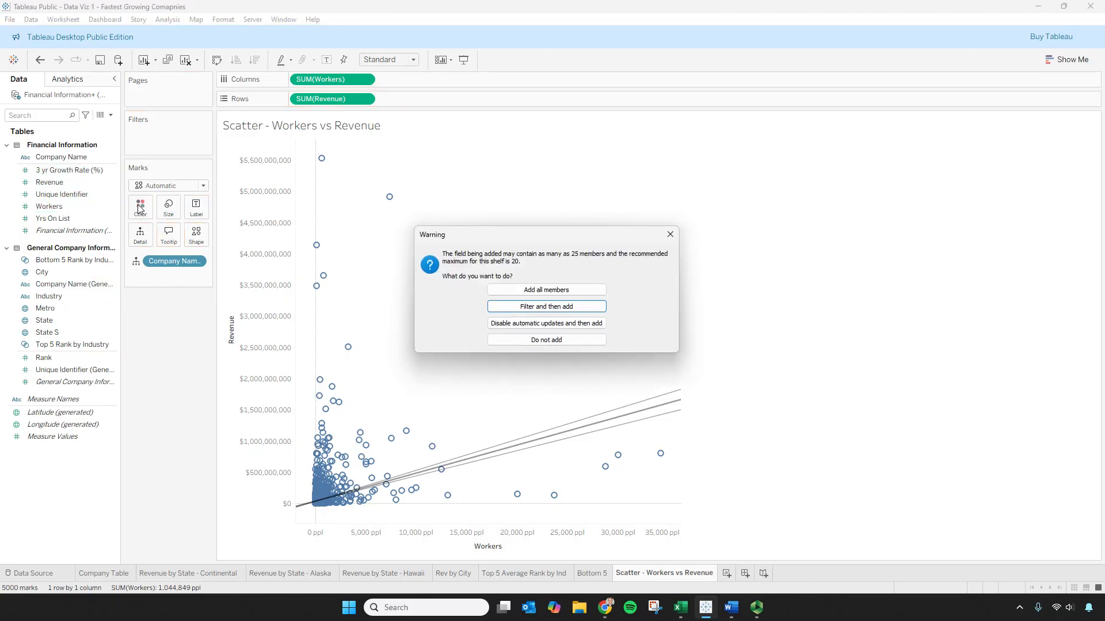
pyautogui.click(547, 291)
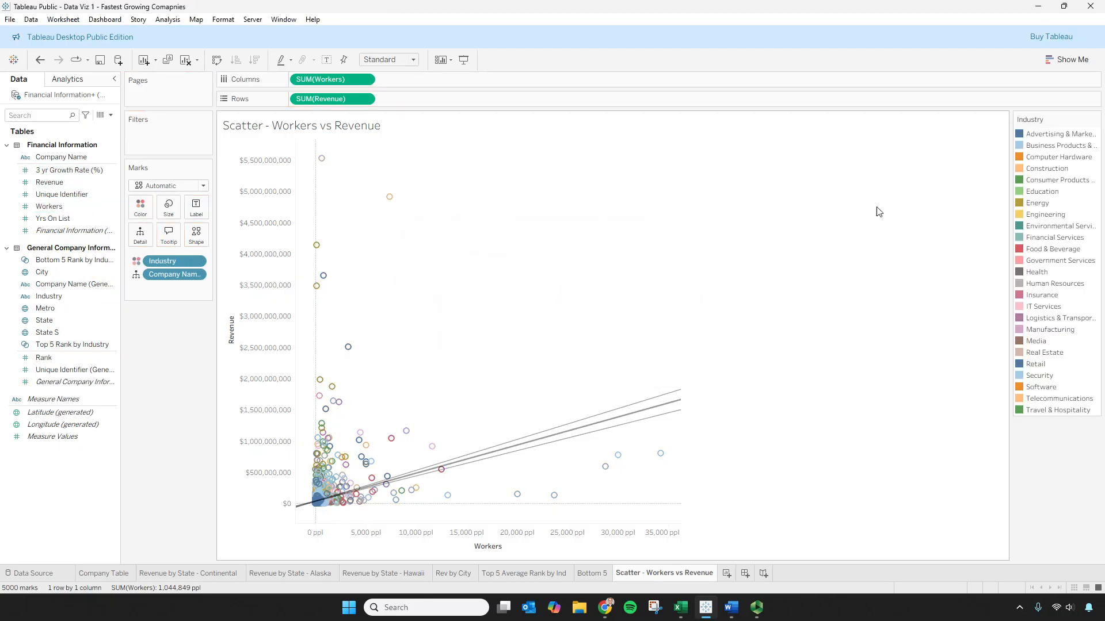
pyautogui.moveTo(158, 265); pyautogui.dragTo(58, 311)
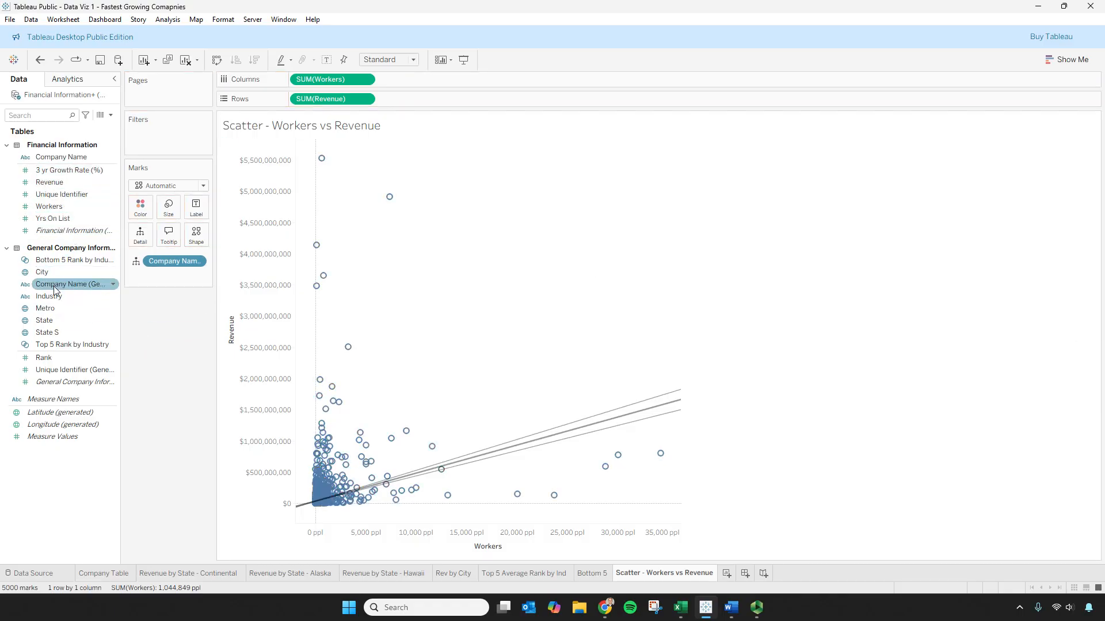
# - Try assigning mark shapes by Industry with all members added, and undo it
pyautogui.moveTo(58, 292); pyautogui.dragTo(190, 239)
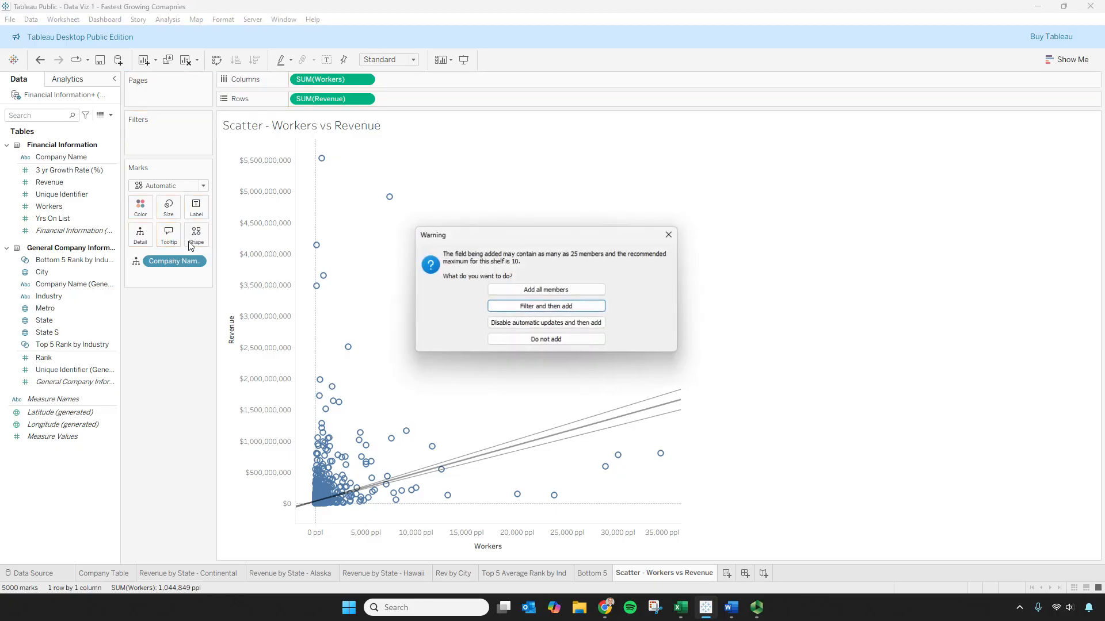
pyautogui.click(573, 289)
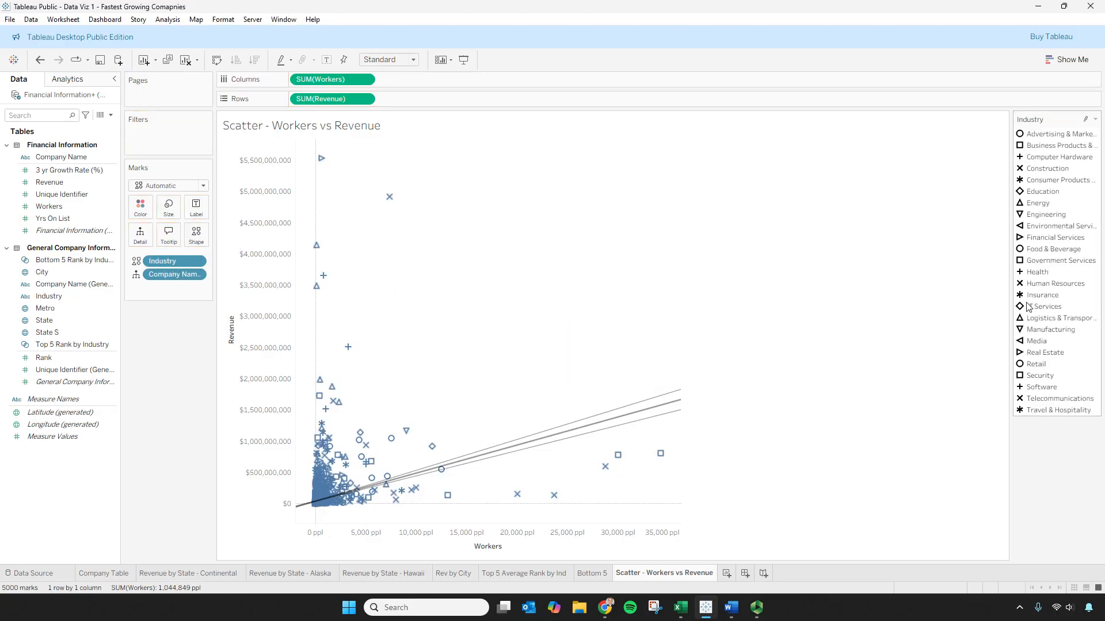
pyautogui.hotkey('ctrl', 'z')
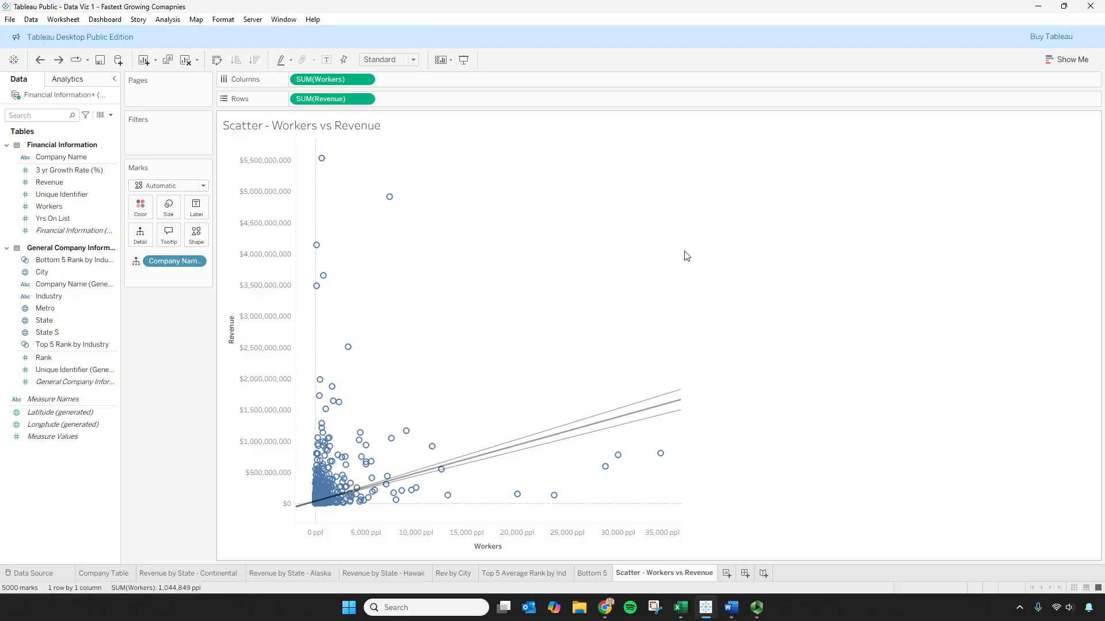
# - Review the existing state revenue, city revenue, Top 5 and Bottom 5 worksheets, ending on Bottom 5
pyautogui.click(52, 210)
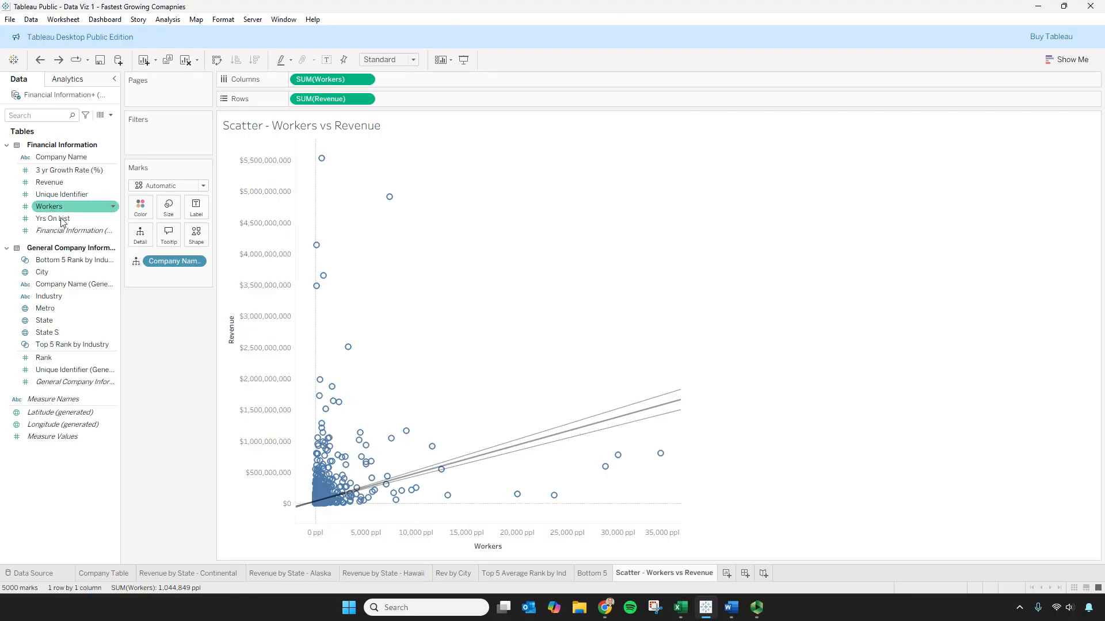
pyautogui.hotkey('alt', 'Tab')
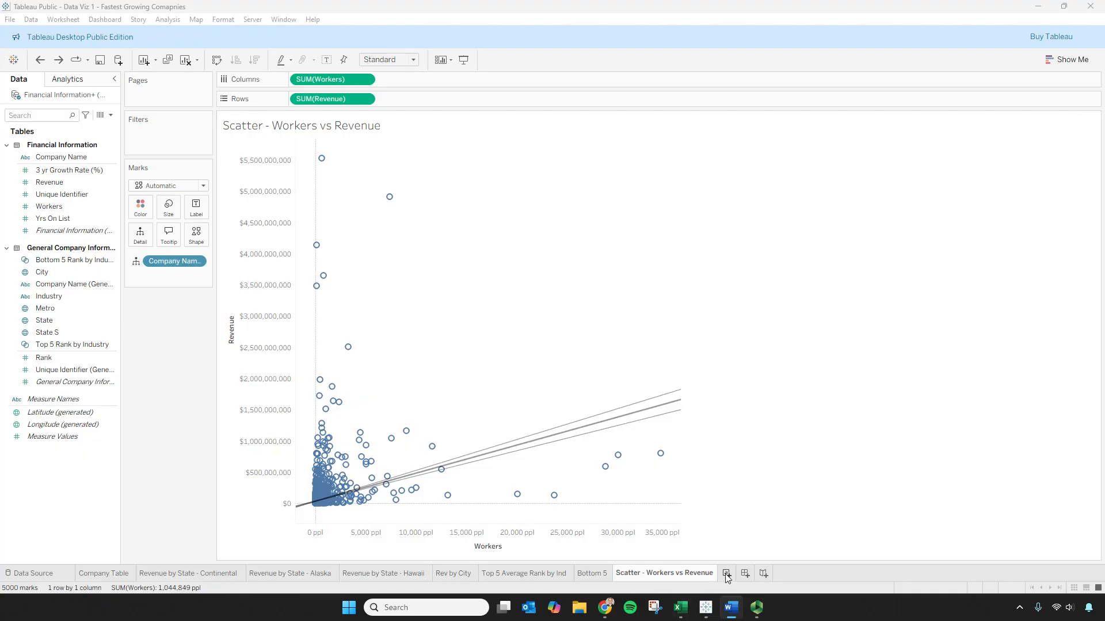
pyautogui.click(526, 573)
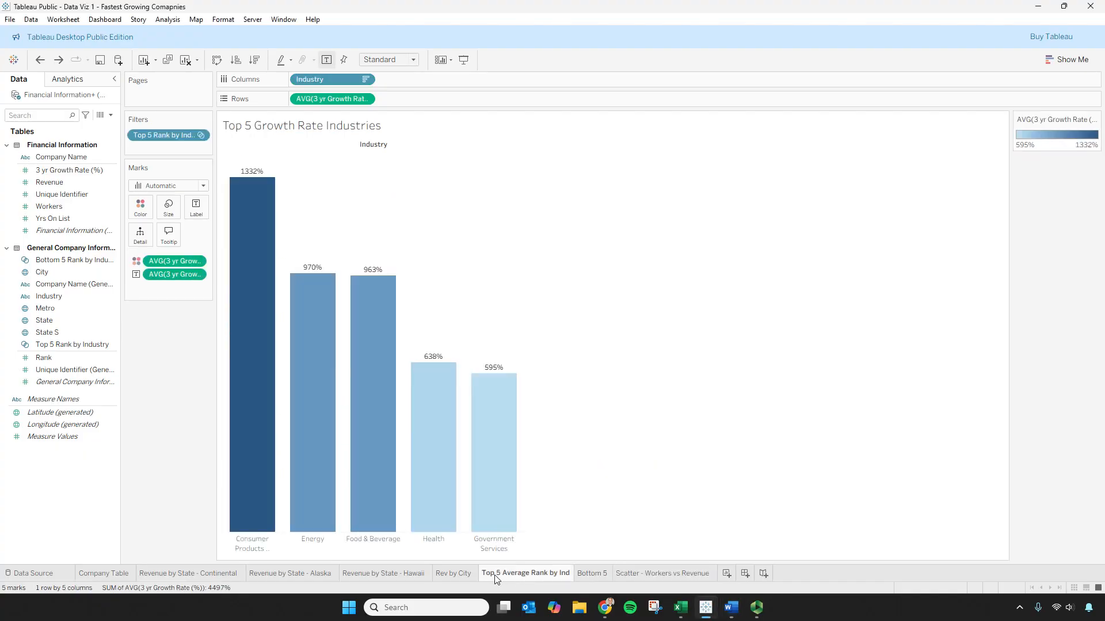
pyautogui.click(584, 575)
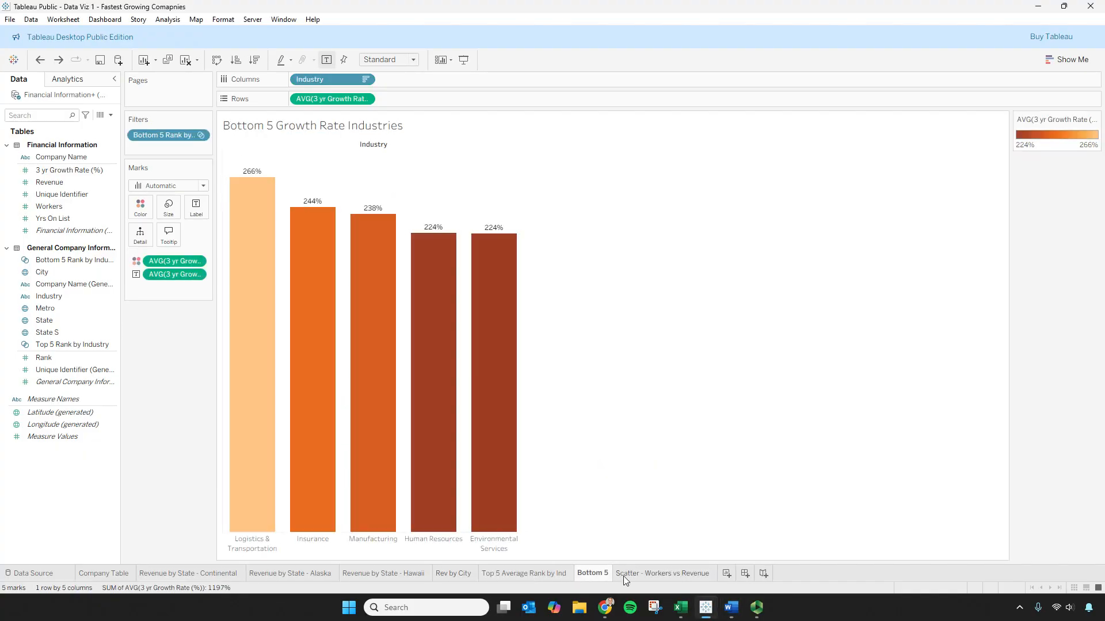
pyautogui.click(564, 576)
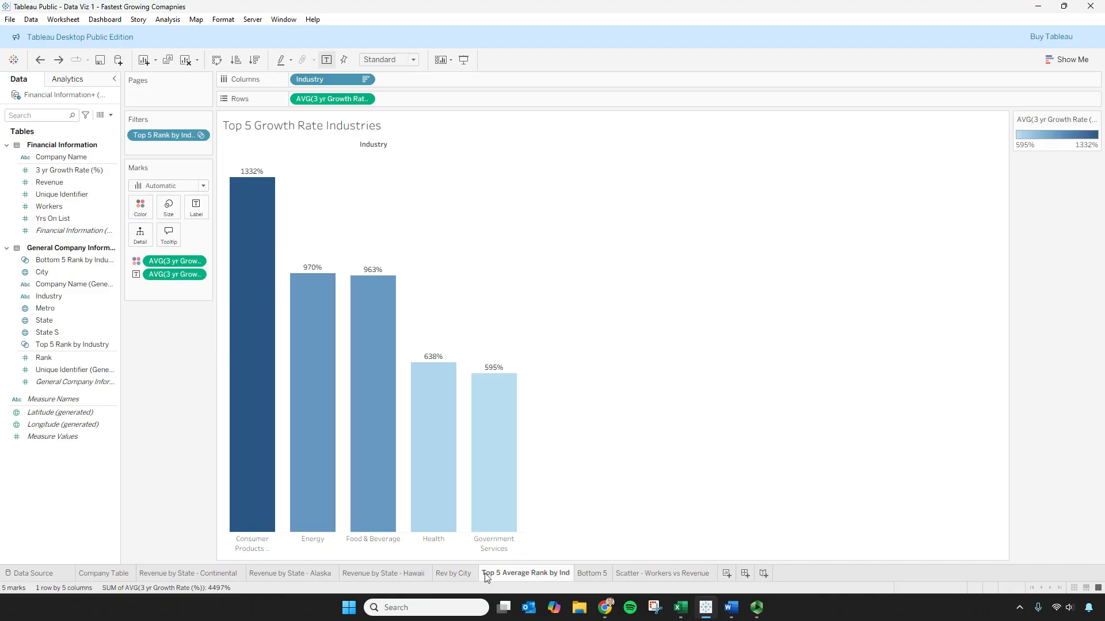
pyautogui.click(454, 576)
pyautogui.click(387, 577)
pyautogui.click(282, 575)
pyautogui.click(531, 572)
pyautogui.click(581, 571)
pyautogui.click(544, 575)
pyautogui.click(593, 574)
pyautogui.click(535, 575)
pyautogui.click(600, 574)
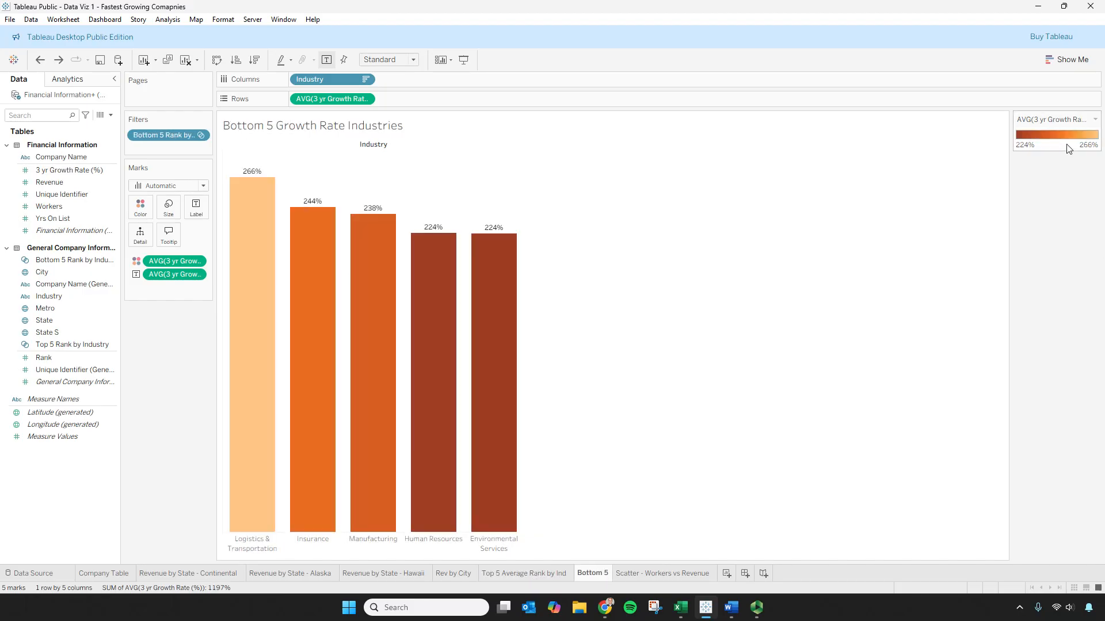
# - Convert the Bottom 5 growth rate chart to a treemap and add the average 3 yr Growth Rate to its labels
pyautogui.click(1071, 61)
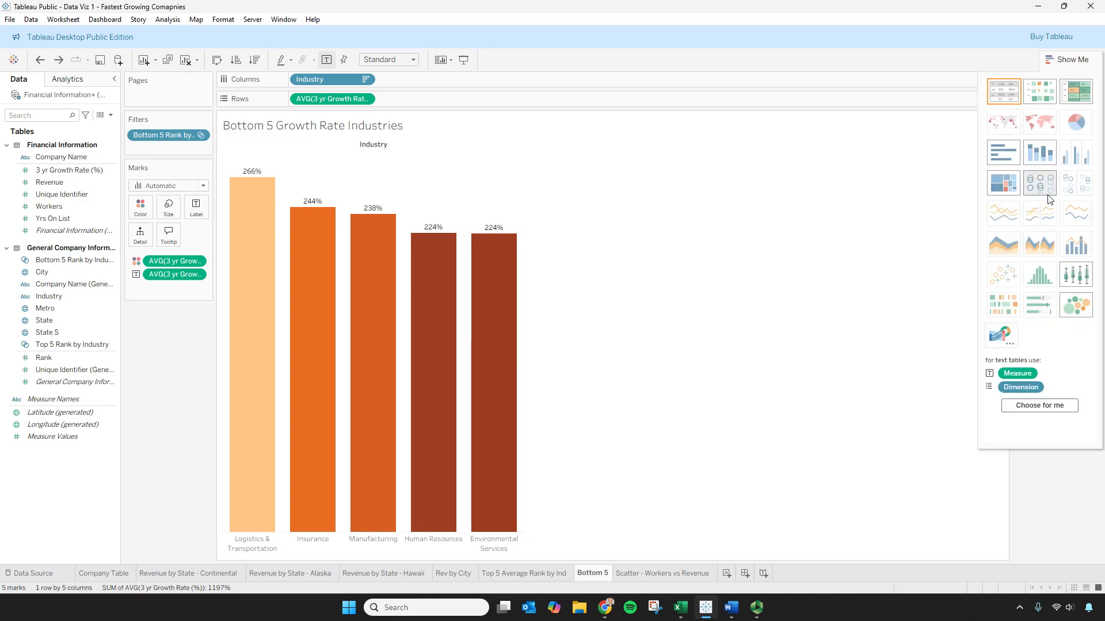
pyautogui.click(1007, 187)
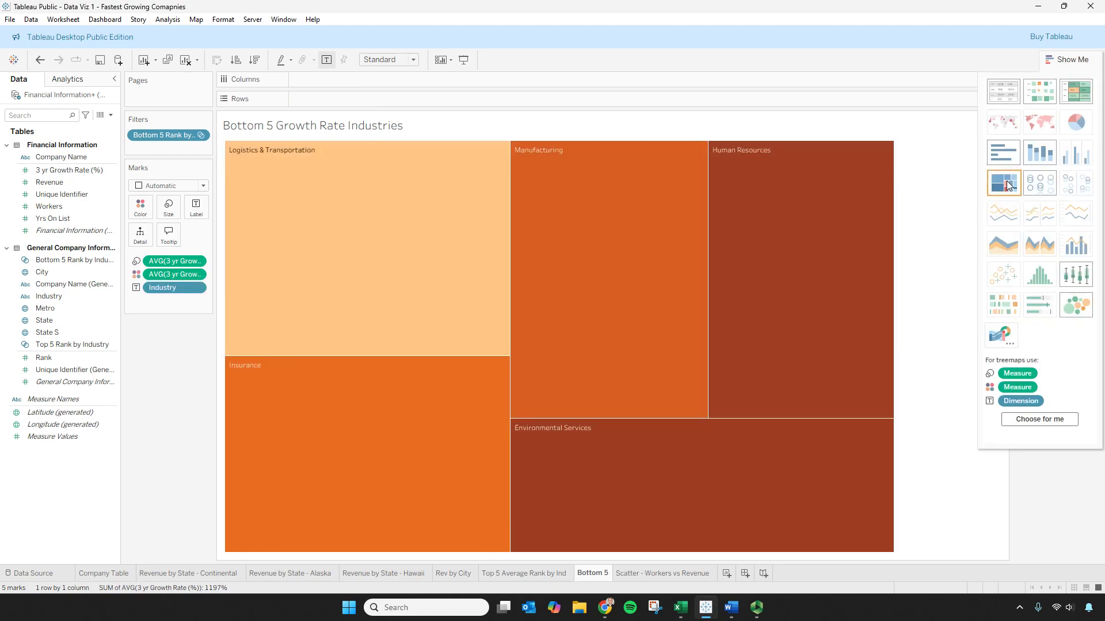
pyautogui.moveTo(316, 173)
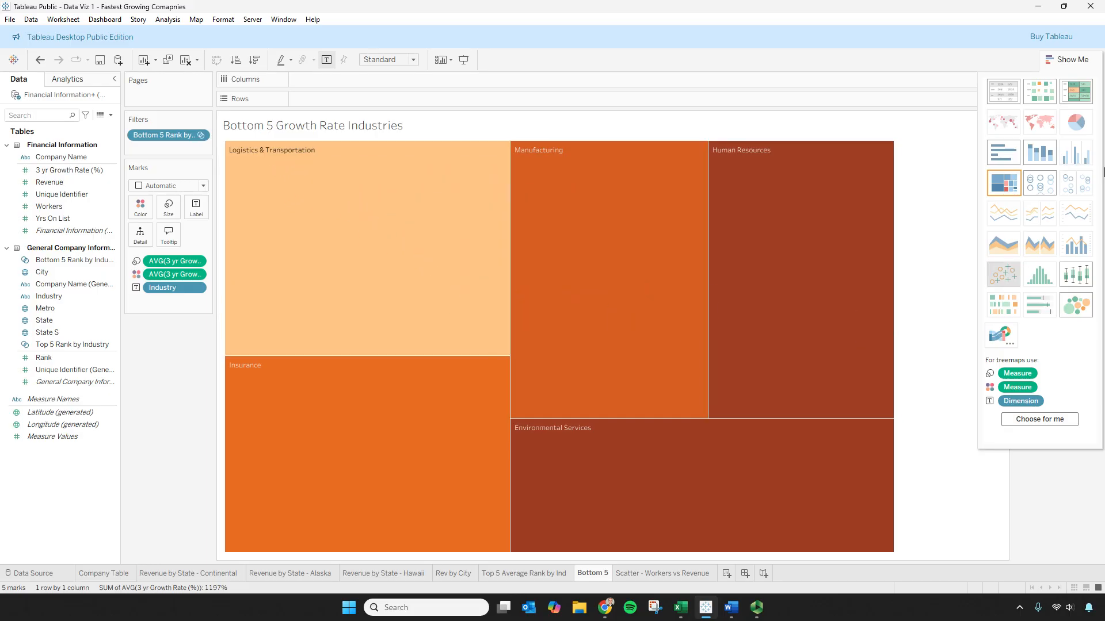
pyautogui.click(1070, 59)
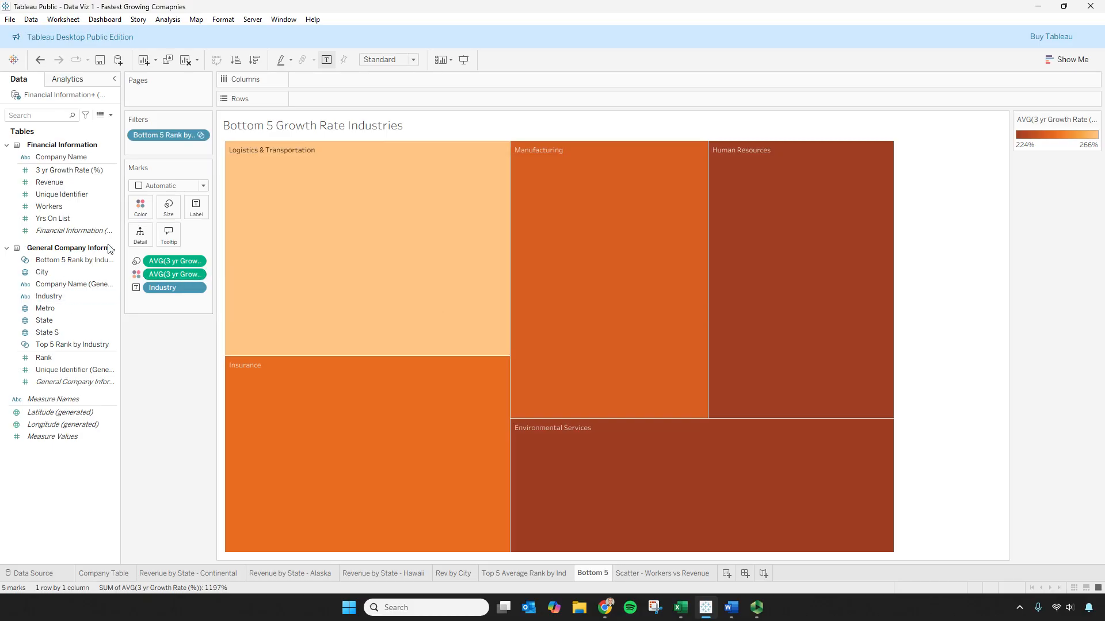
pyautogui.doubleClick(174, 274)
pyautogui.moveTo(147, 260); pyautogui.dragTo(199, 214)
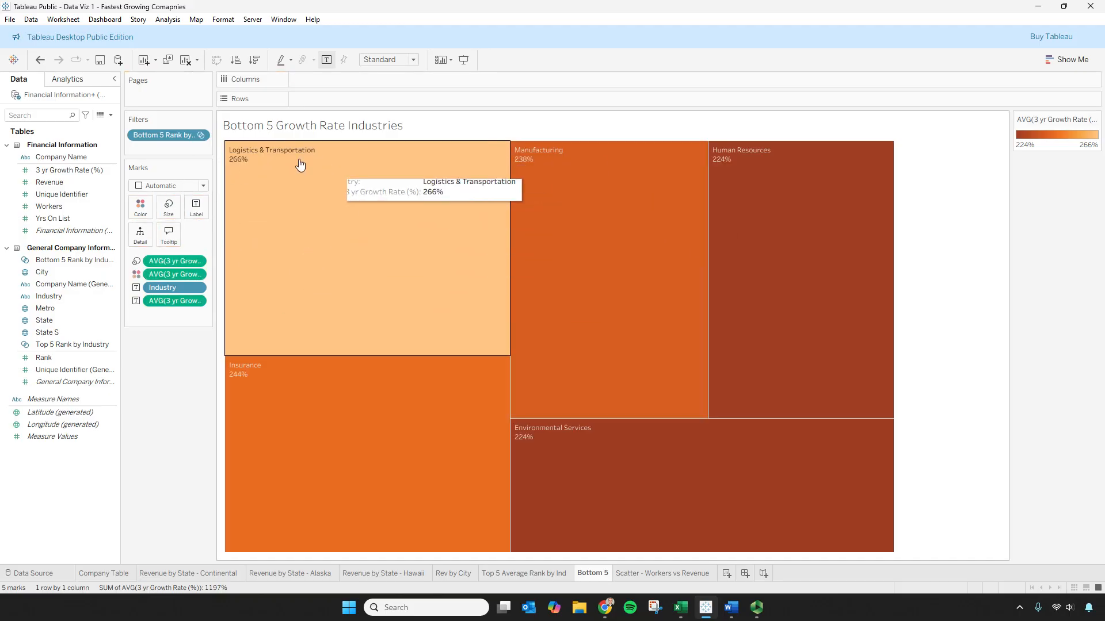
# - Try to set the treemap's label font size to 14
pyautogui.click(197, 207)
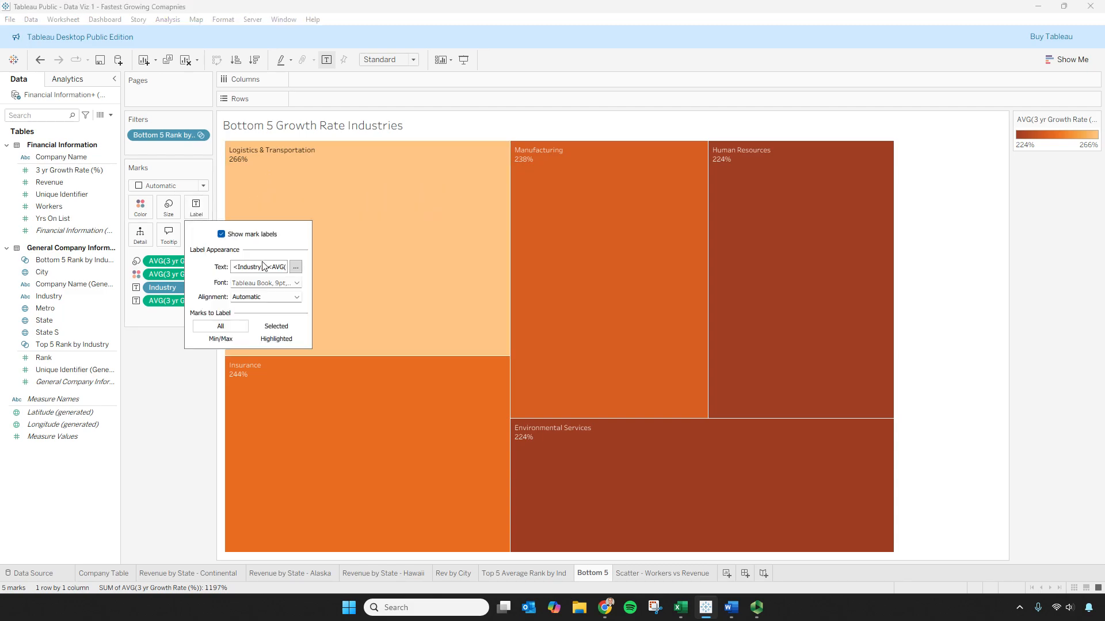
pyautogui.click(282, 284)
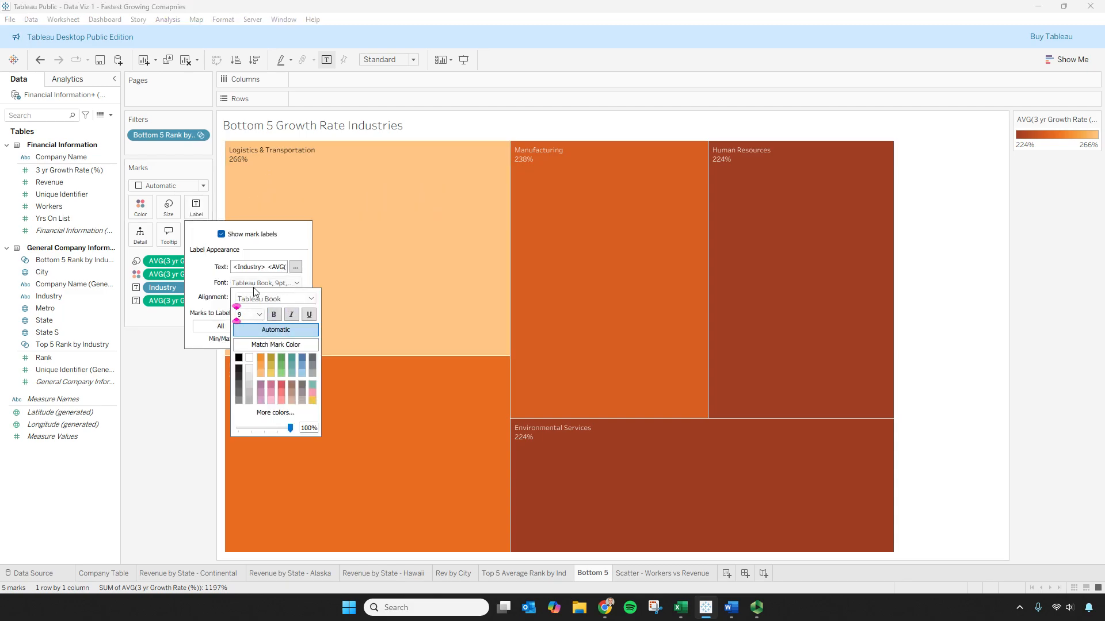
pyautogui.press('Delete')
pyautogui.write('14')
pyautogui.click(220, 285)
# - Align the treemap's labels to the horizontal center and vertical middle of each box
pyautogui.click(252, 298)
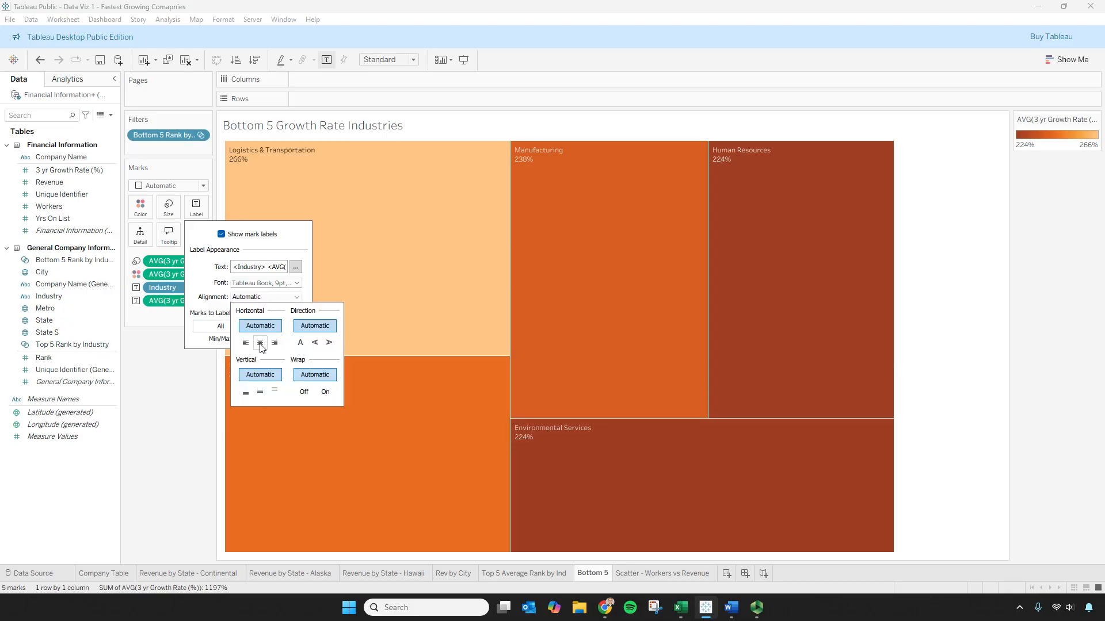
pyautogui.click(261, 343)
pyautogui.click(261, 393)
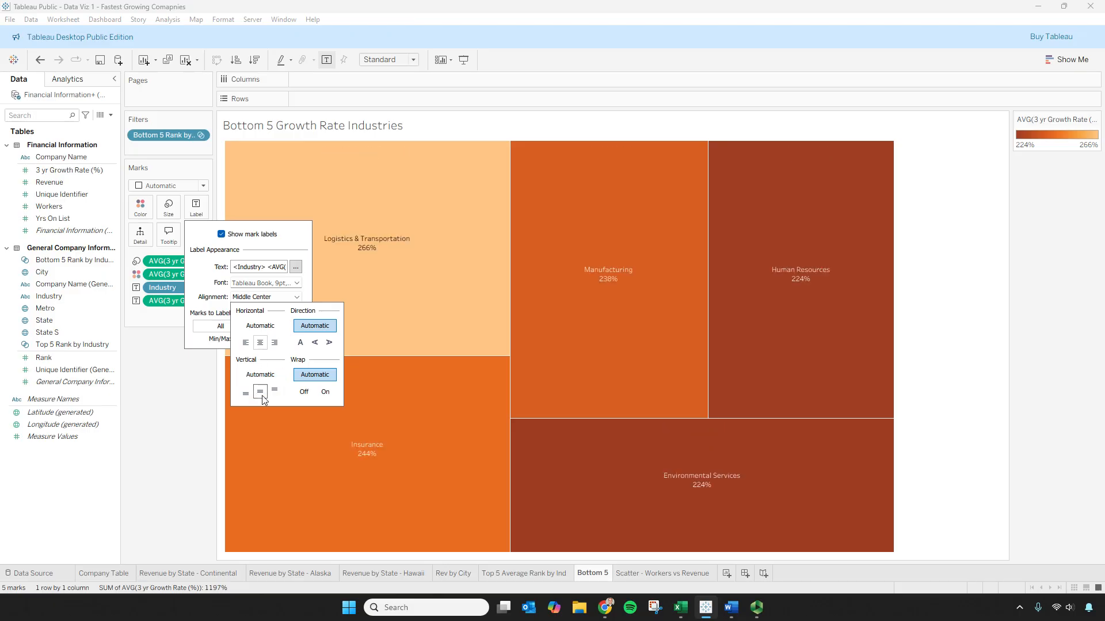
# - Set the font size of the Industry text in the treemap labels to 14
pyautogui.click(295, 267)
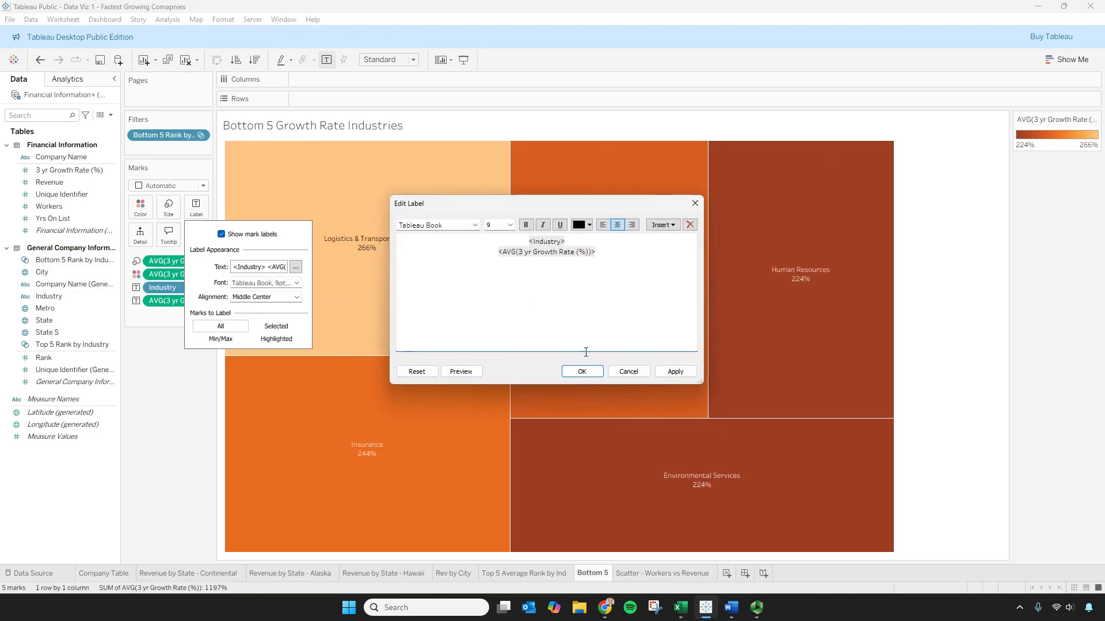
pyautogui.moveTo(565, 241); pyautogui.dragTo(497, 242)
pyautogui.doubleClick(489, 225)
pyautogui.write('14')
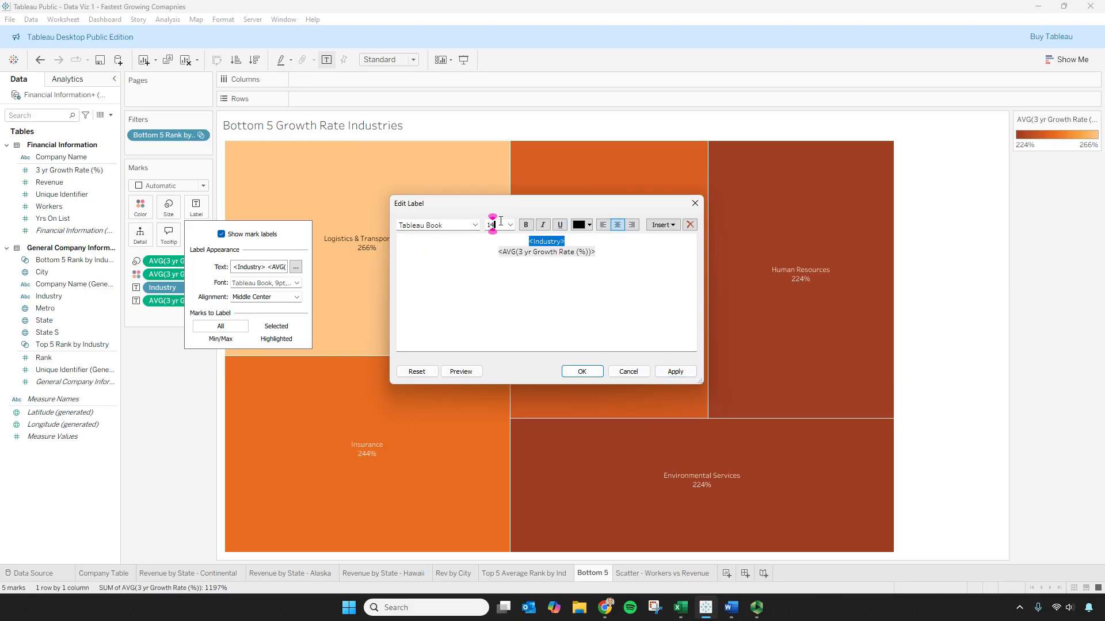
pyautogui.press('Return')
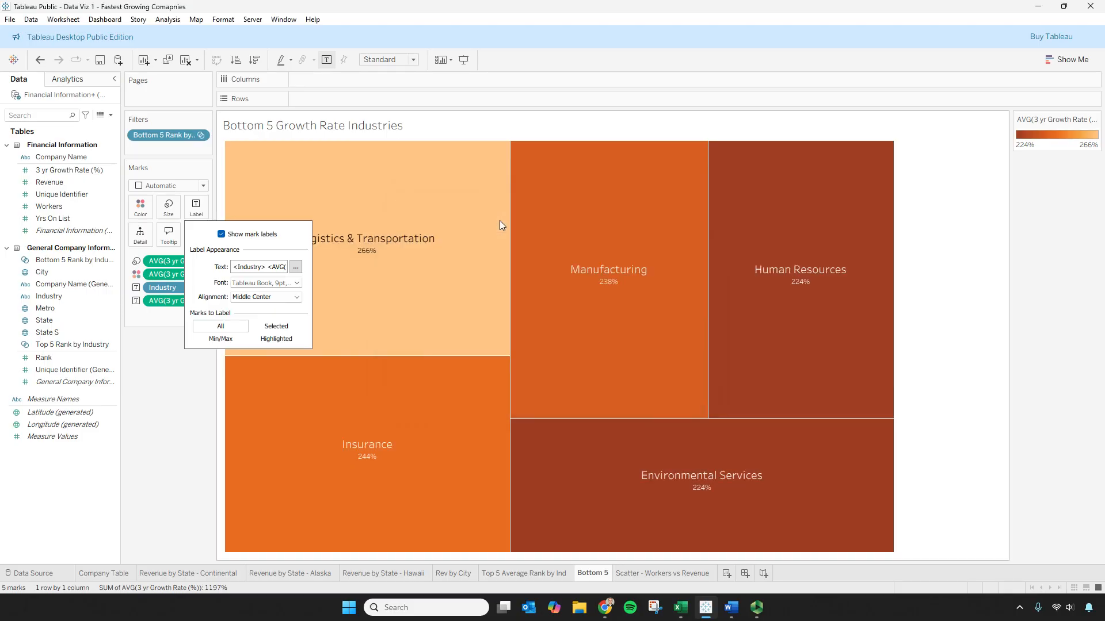
# - Set the font size of the average 3 yr Growth Rate text in the treemap labels to 12
pyautogui.click(296, 267)
pyautogui.moveTo(596, 256); pyautogui.dragTo(486, 257)
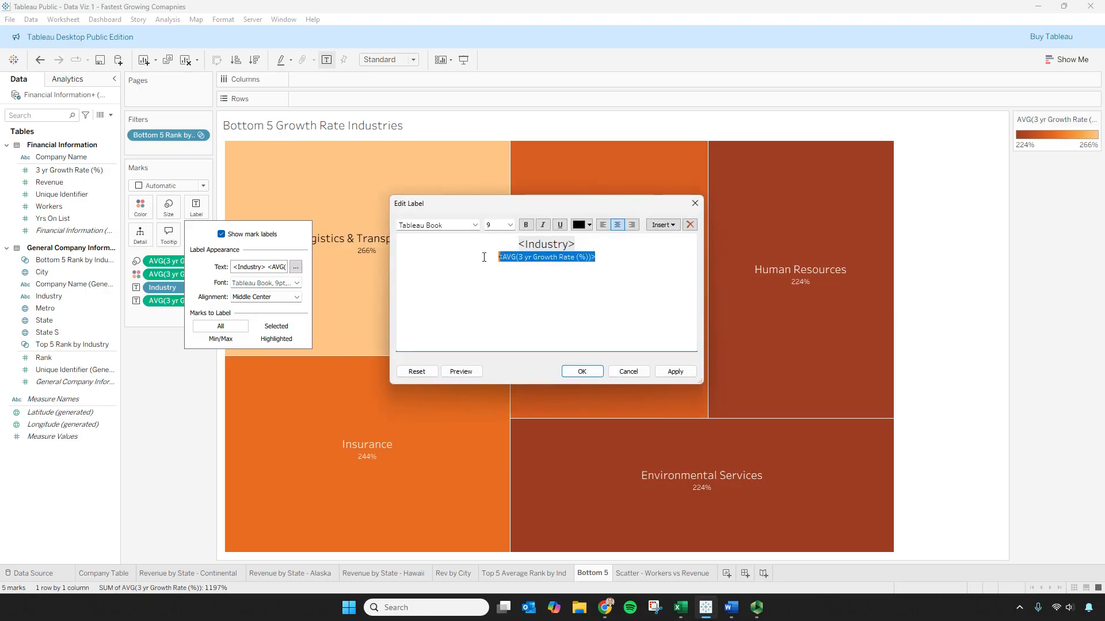
pyautogui.doubleClick(493, 225)
pyautogui.write('12')
pyautogui.press('Return')
pyautogui.click(401, 260)
pyautogui.click(403, 258)
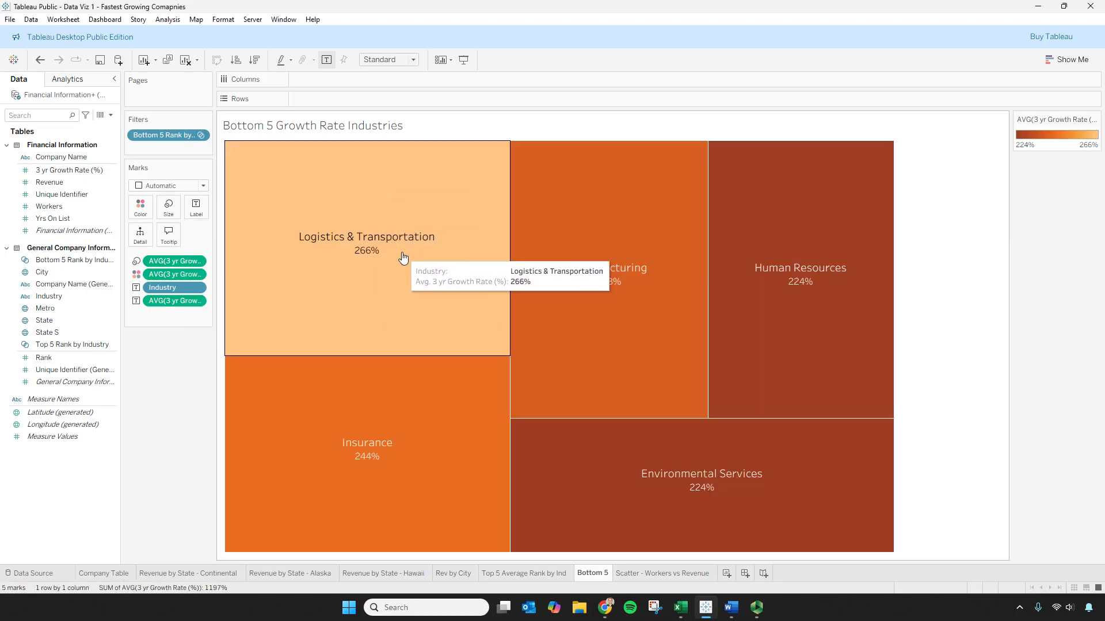
# - Make the growth rate text in the treemap labels bold and insert a blank line between it and the industry name
pyautogui.click(198, 213)
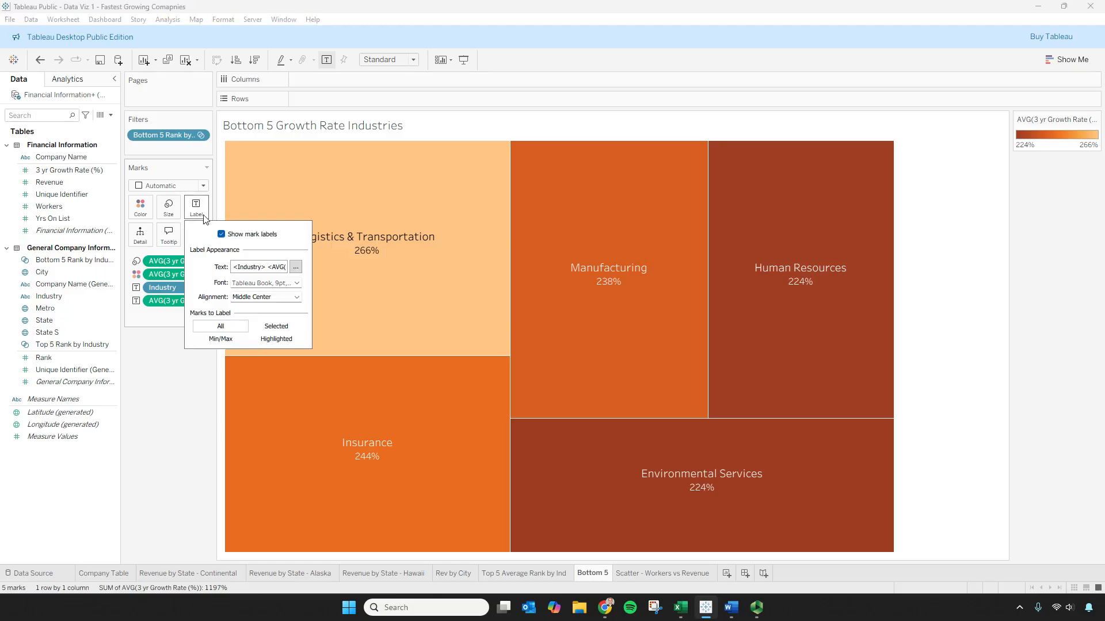
pyautogui.click(295, 266)
pyautogui.moveTo(609, 258); pyautogui.dragTo(483, 259)
pyautogui.click(591, 243)
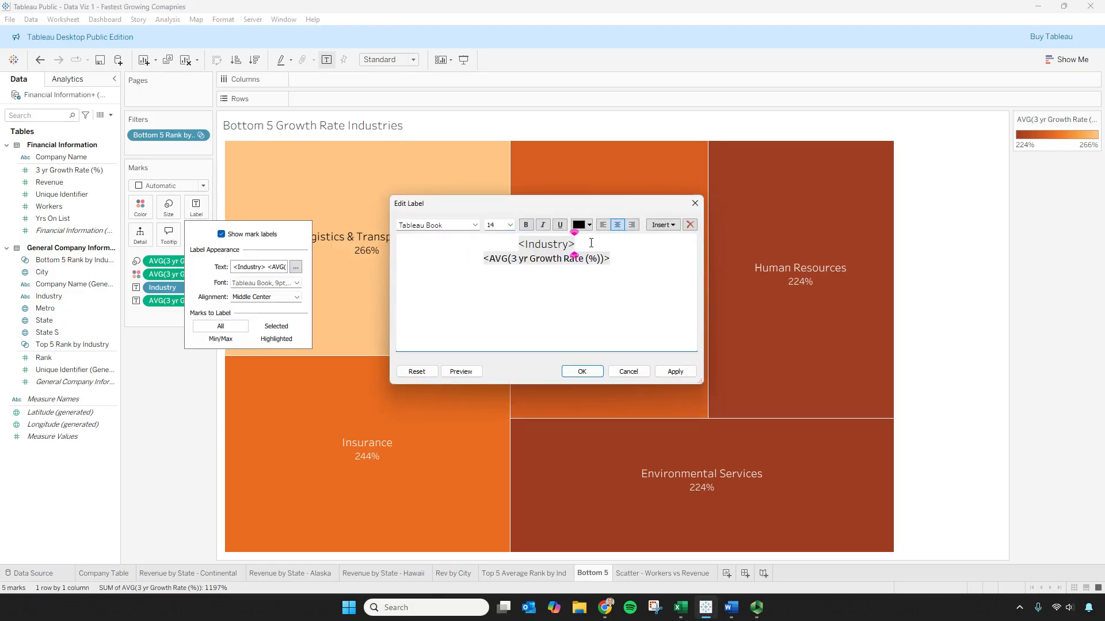
pyautogui.press('Return')
pyautogui.click(675, 371)
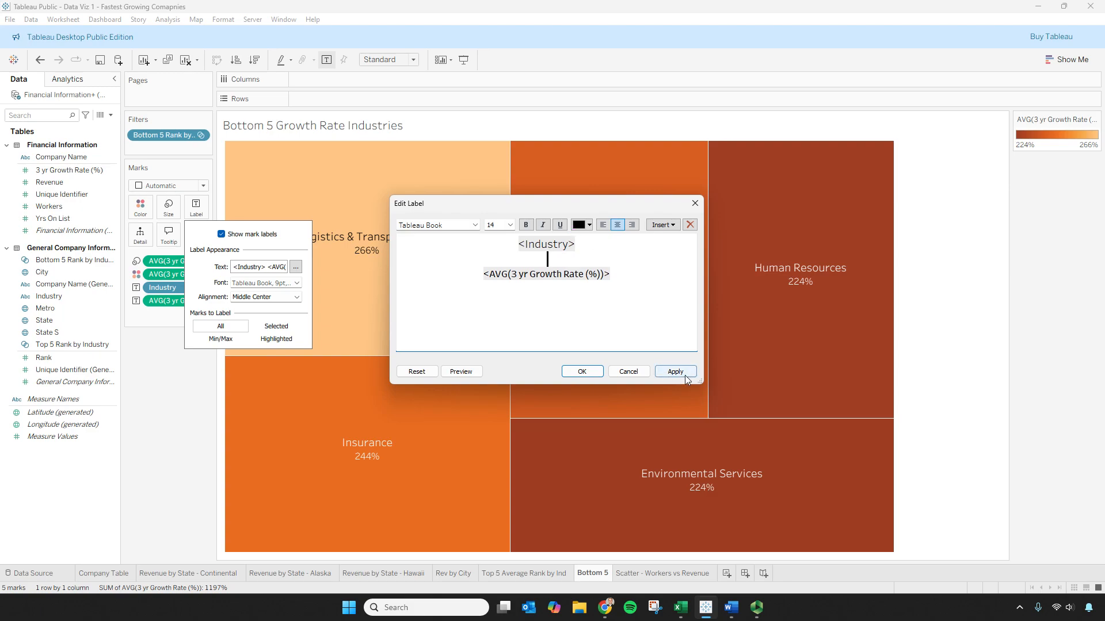
pyautogui.click(581, 372)
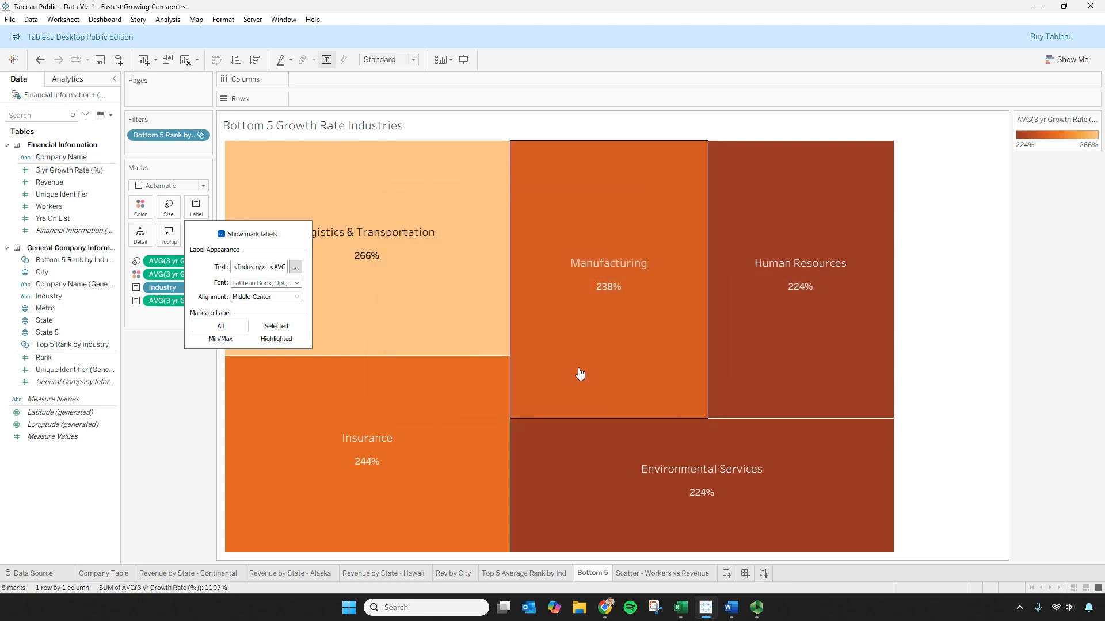
pyautogui.click(936, 321)
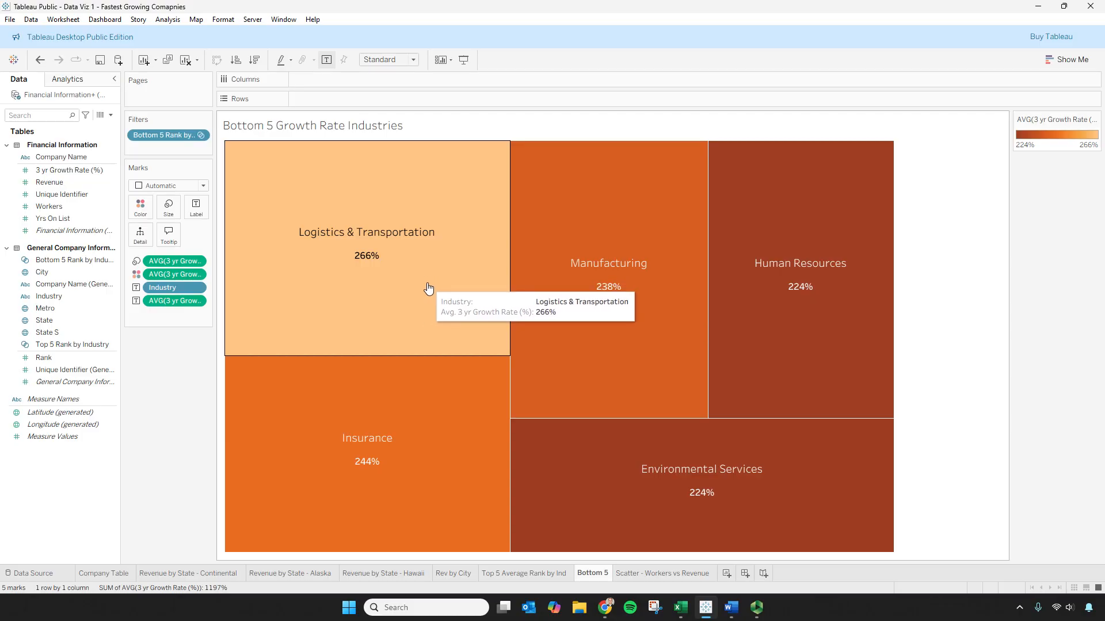
# - Review the Top 5, state revenue, city revenue, Bottom 5 and scatter worksheets and the available chart types, ending on the scatter plot
pyautogui.click(519, 573)
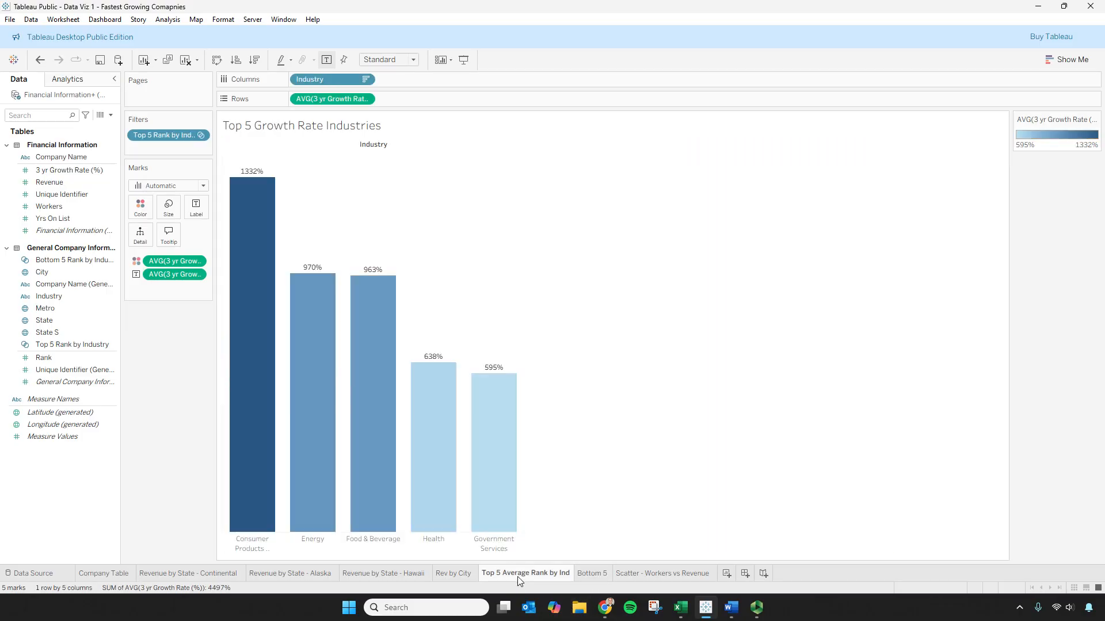
pyautogui.click(731, 608)
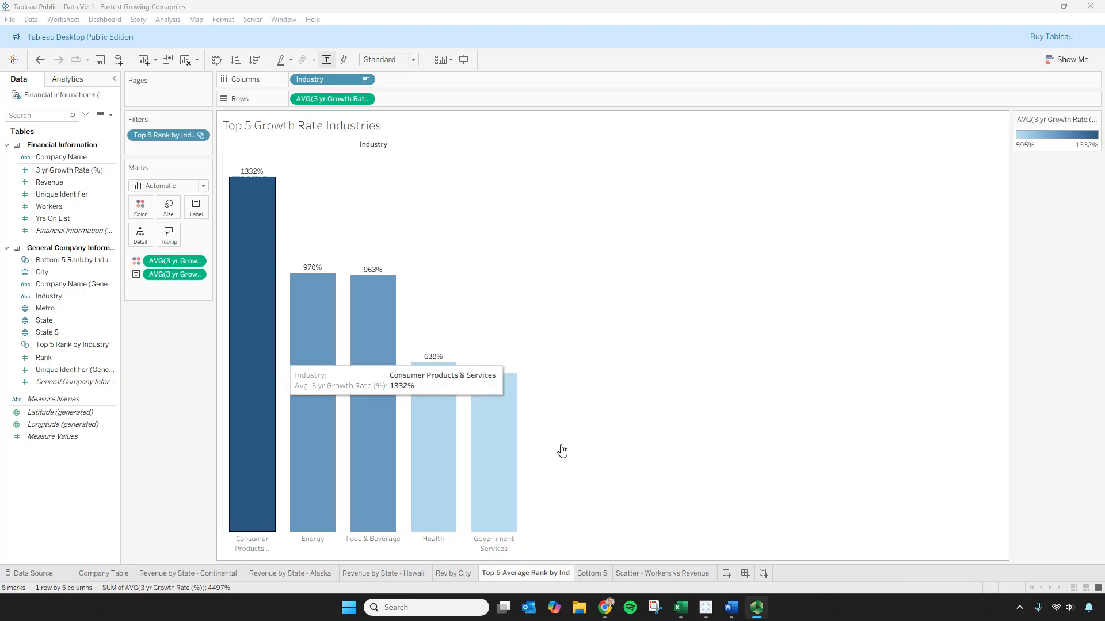
pyautogui.click(119, 576)
pyautogui.click(184, 574)
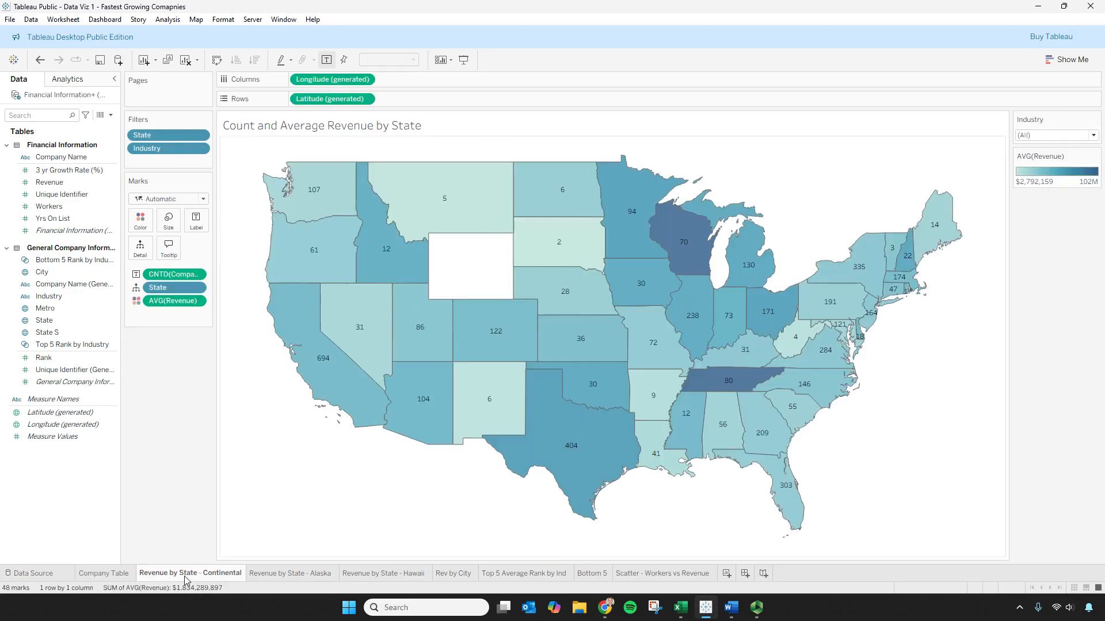
pyautogui.click(323, 576)
pyautogui.click(425, 576)
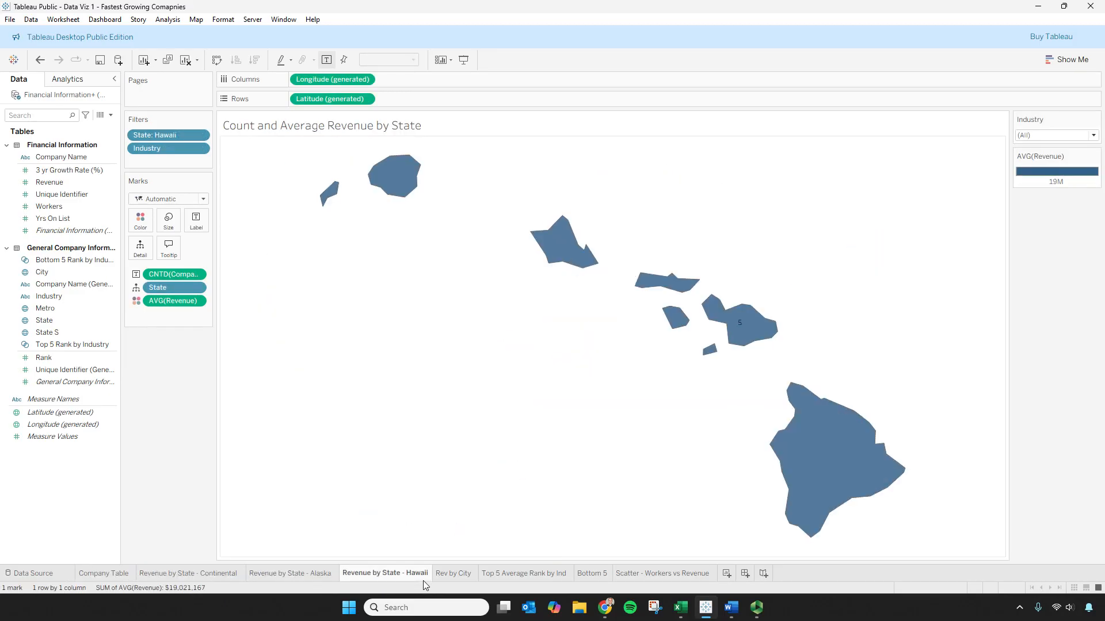
pyautogui.click(453, 574)
pyautogui.click(518, 574)
pyautogui.click(584, 575)
pyautogui.click(621, 576)
pyautogui.click(1074, 60)
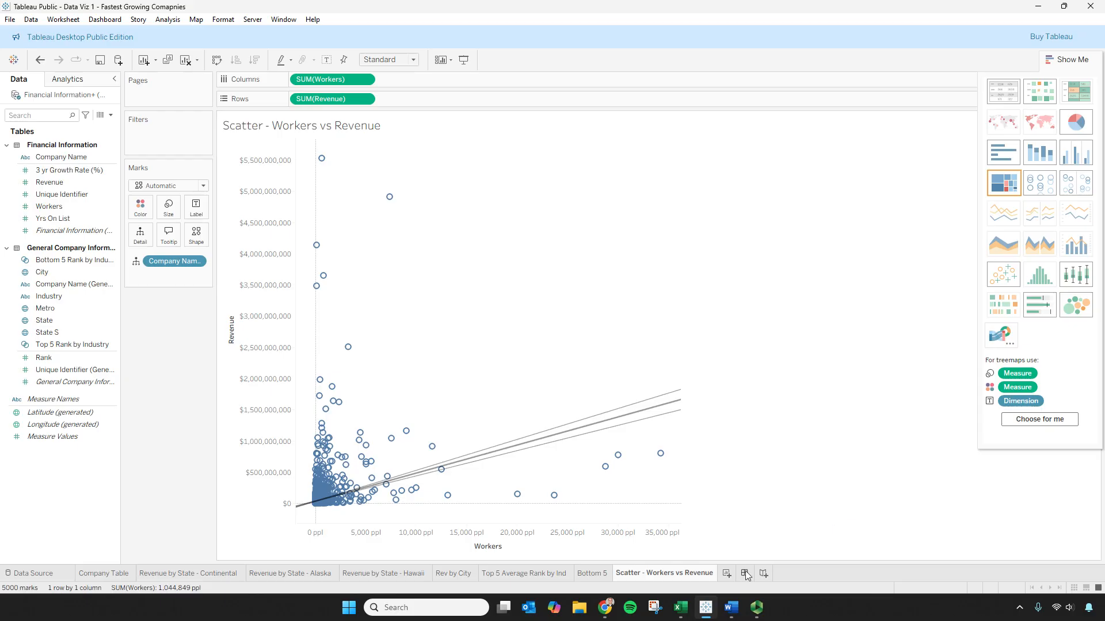
pyautogui.click(1065, 61)
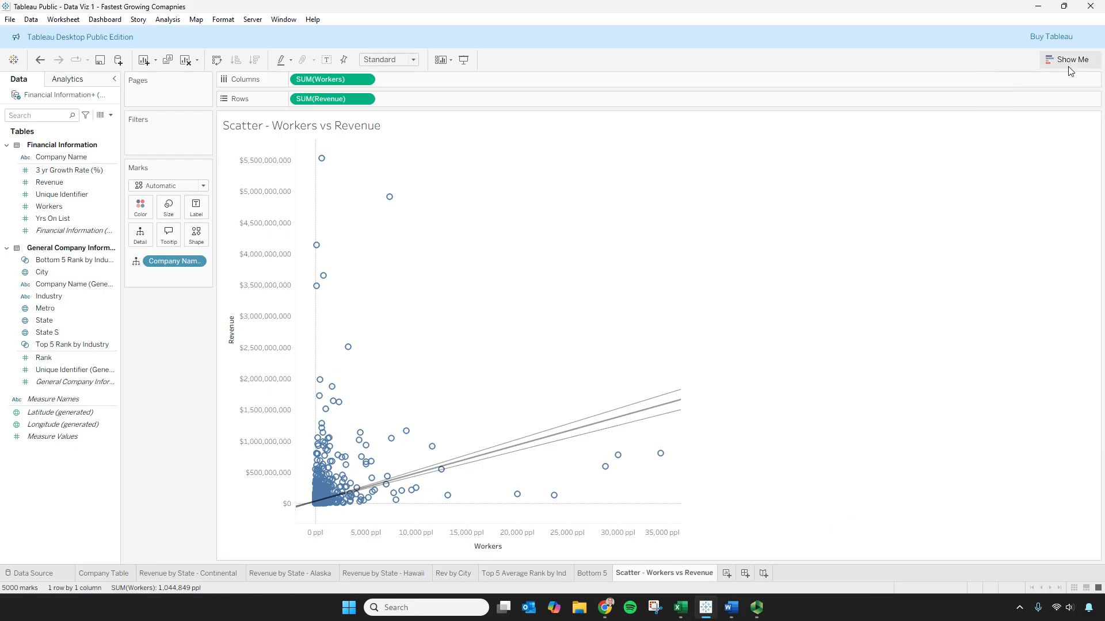
# - Create a new dashboard and rename it Instructor
pyautogui.click(746, 576)
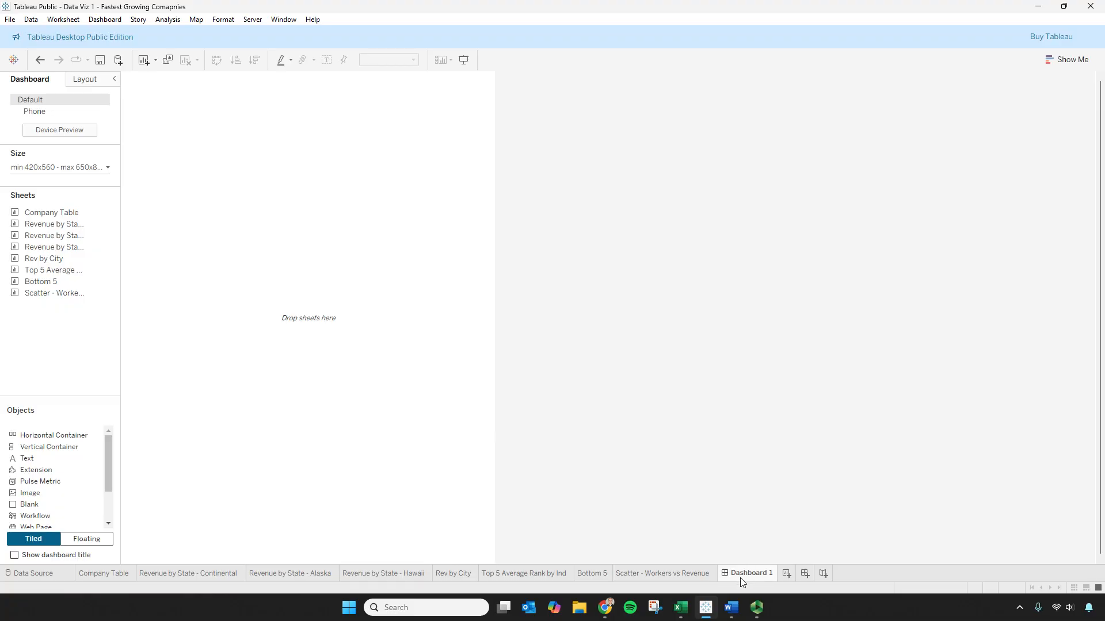
pyautogui.rightClick(744, 573)
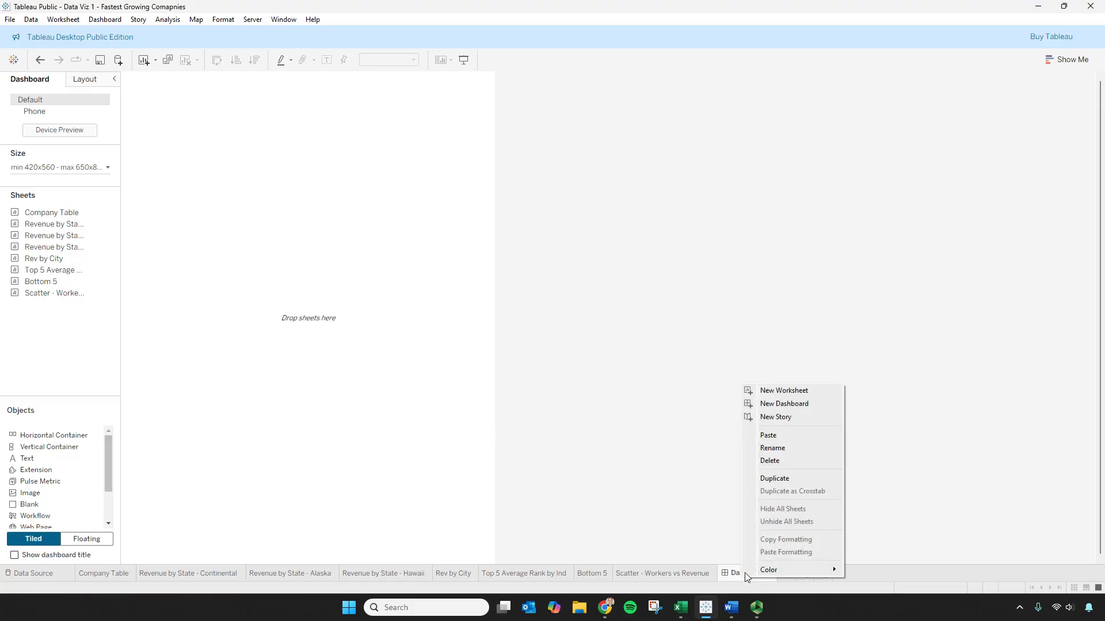
pyautogui.click(806, 451)
pyautogui.write('Instructor')
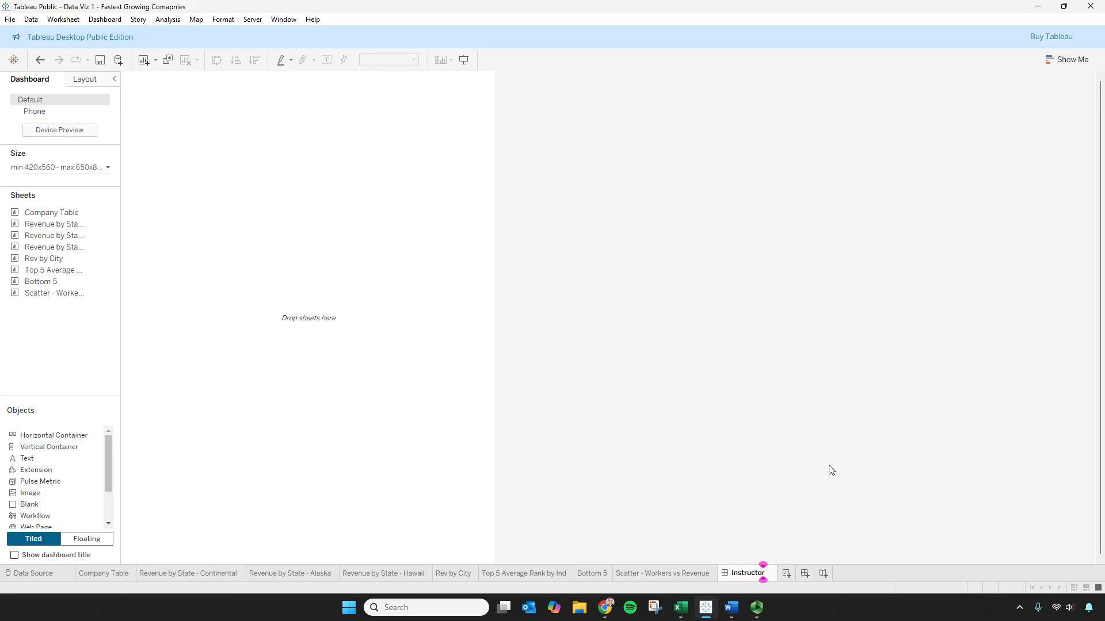
pyautogui.press('Return')
pyautogui.click(811, 573)
pyautogui.rightClick(793, 574)
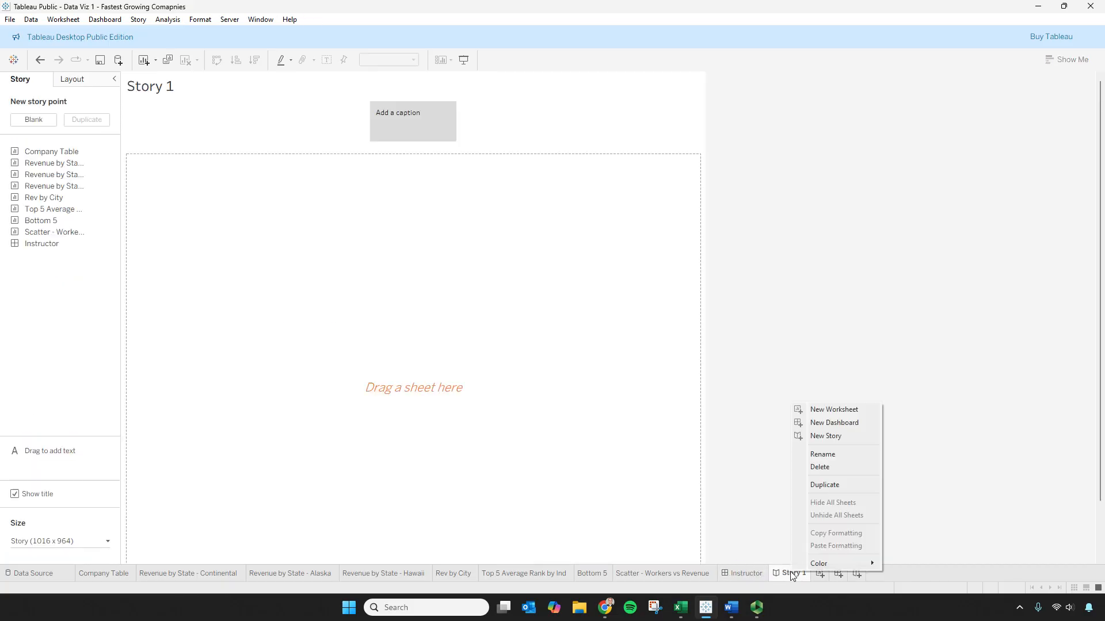
pyautogui.click(1011, 514)
pyautogui.rightClick(793, 574)
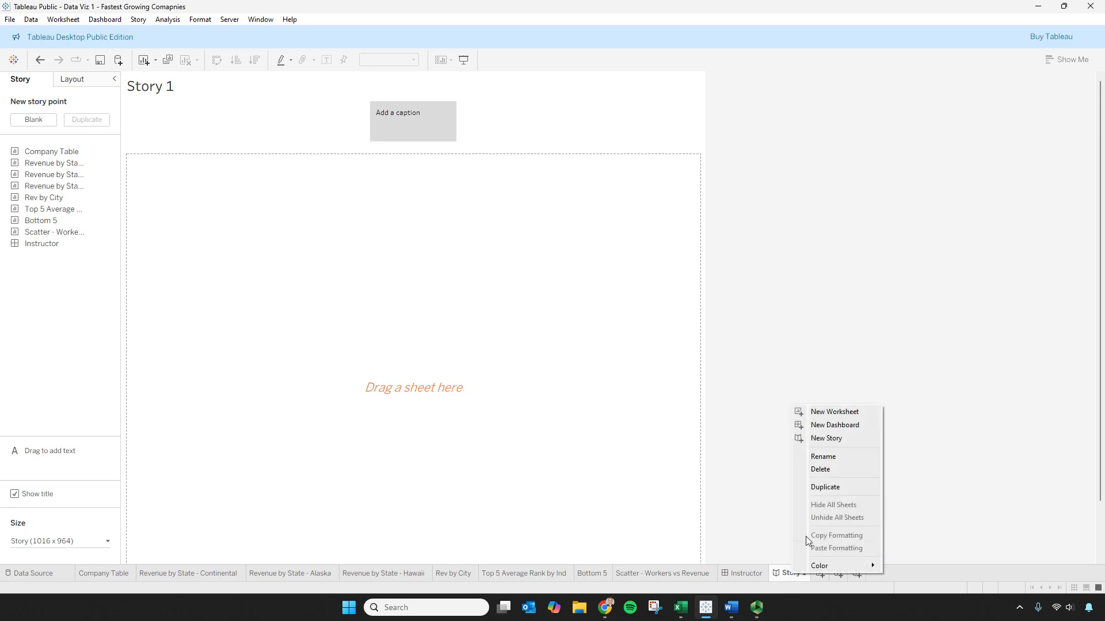
pyautogui.click(822, 468)
# - Create a second dashboard and rename it Student
pyautogui.click(798, 575)
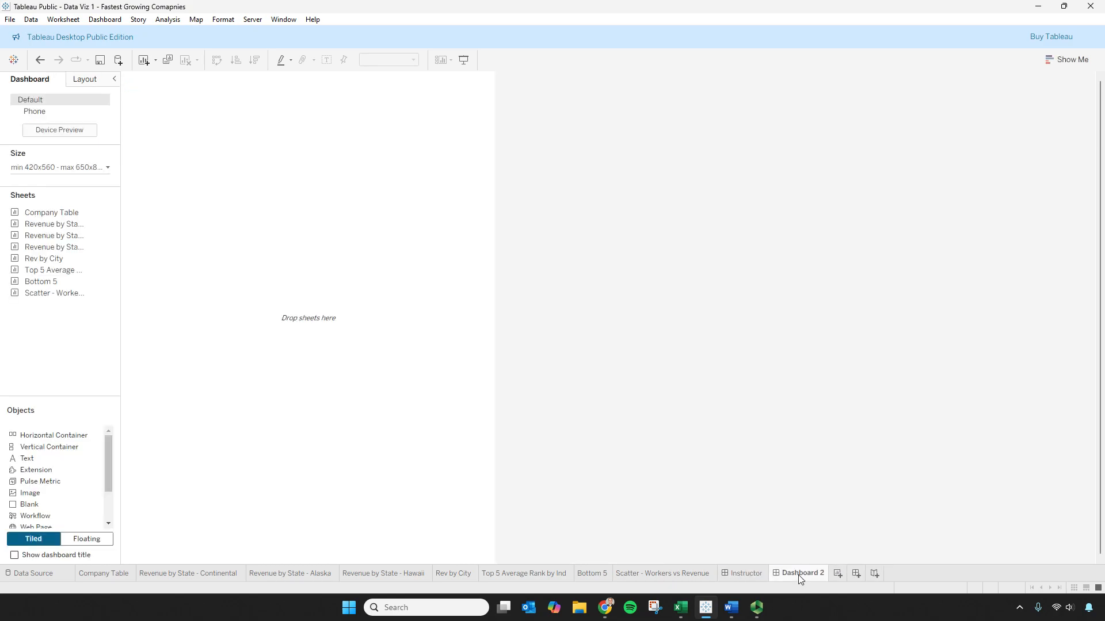
pyautogui.rightClick(786, 575)
pyautogui.click(829, 447)
pyautogui.write('Student')
pyautogui.click(743, 574)
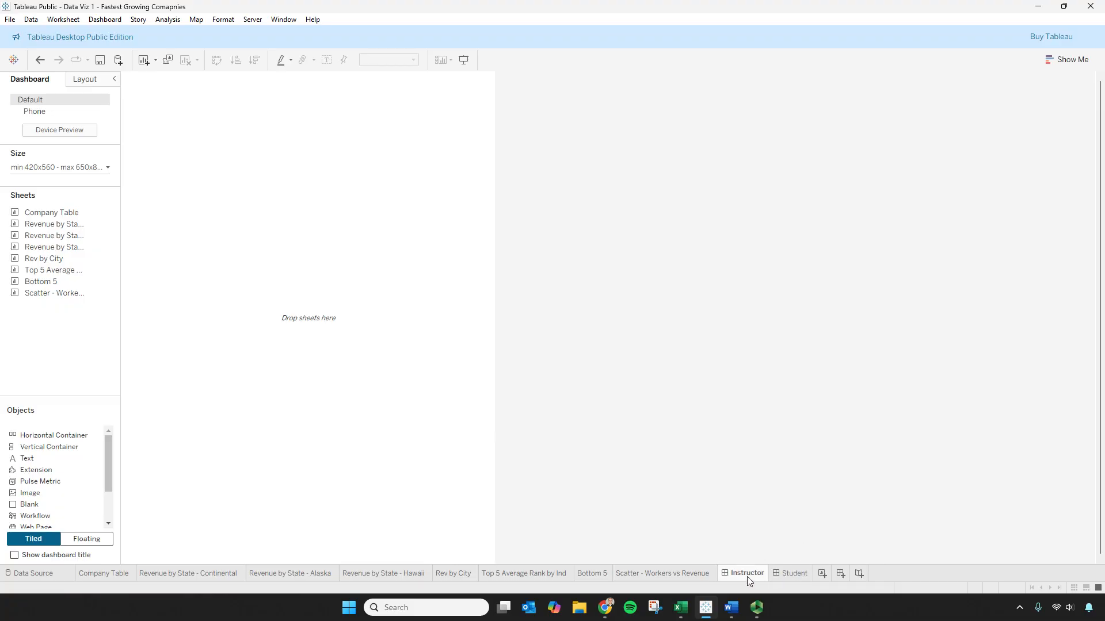
# - Return to the Instructor dashboard and save the workbook
pyautogui.click(785, 574)
pyautogui.click(751, 574)
pyautogui.click(10, 19)
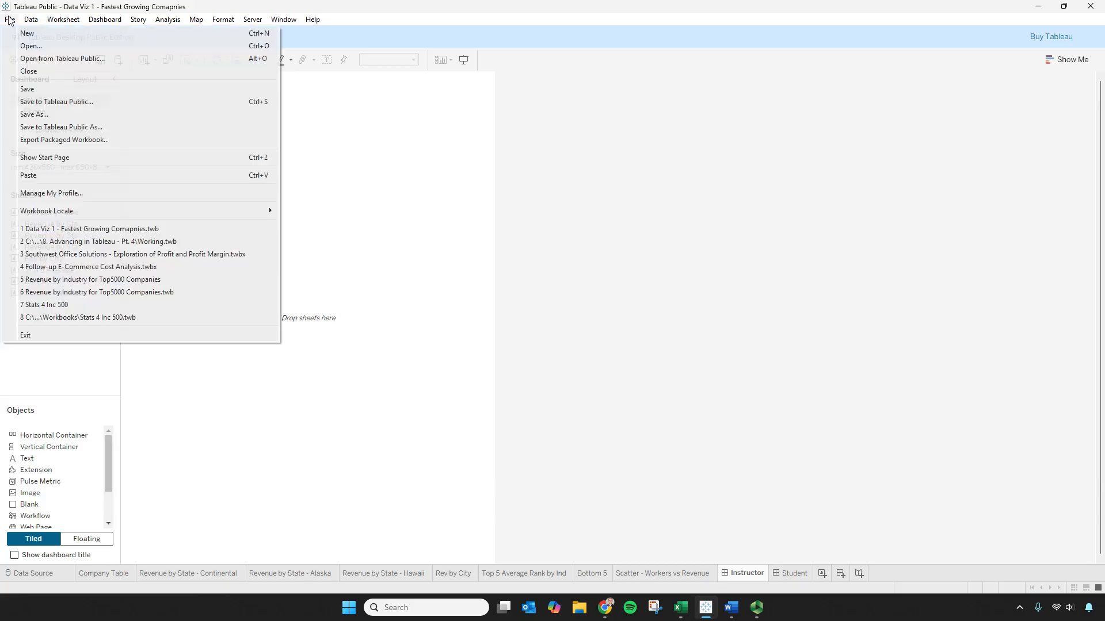
pyautogui.click(51, 90)
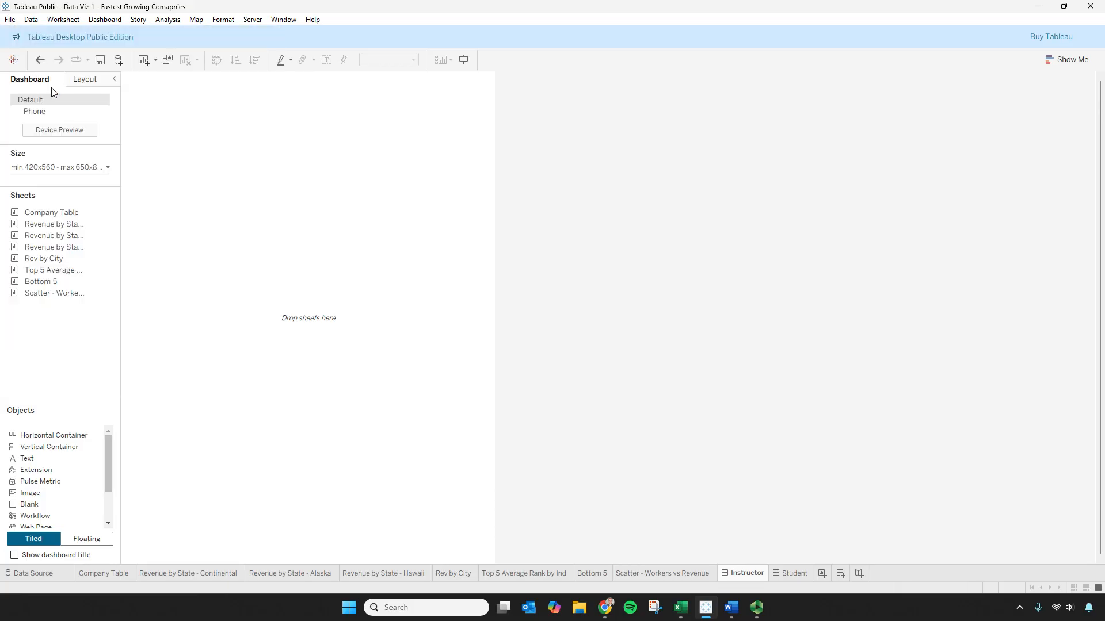
# - Widen the dashboard side pane so more of the sheet names can be read
pyautogui.moveTo(57, 246); pyautogui.dragTo(80, 248)
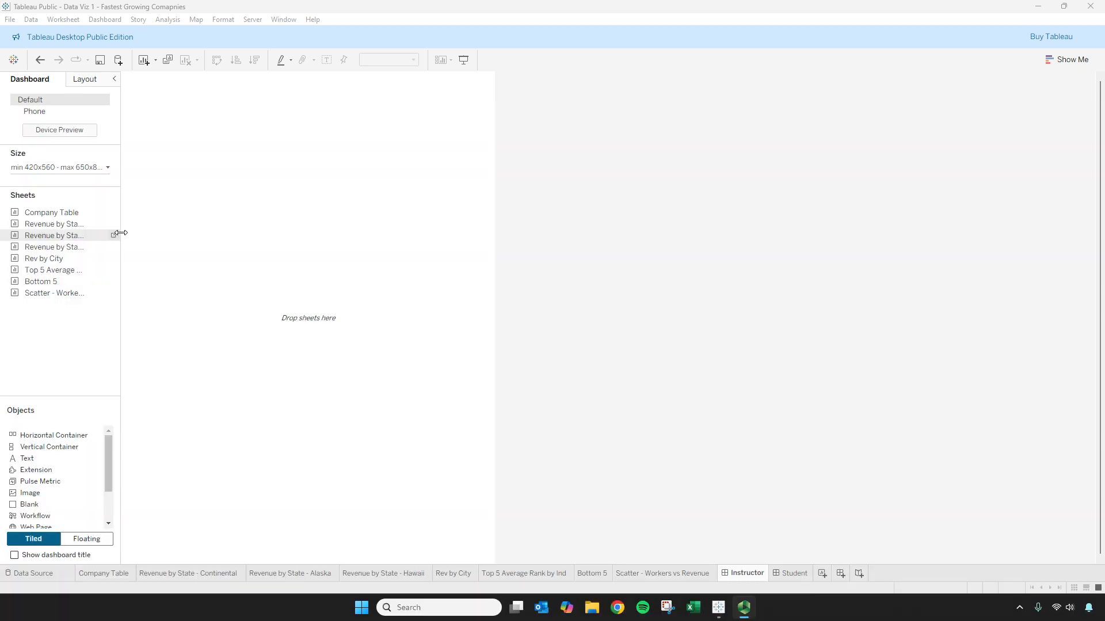
pyautogui.moveTo(121, 233); pyautogui.dragTo(163, 233)
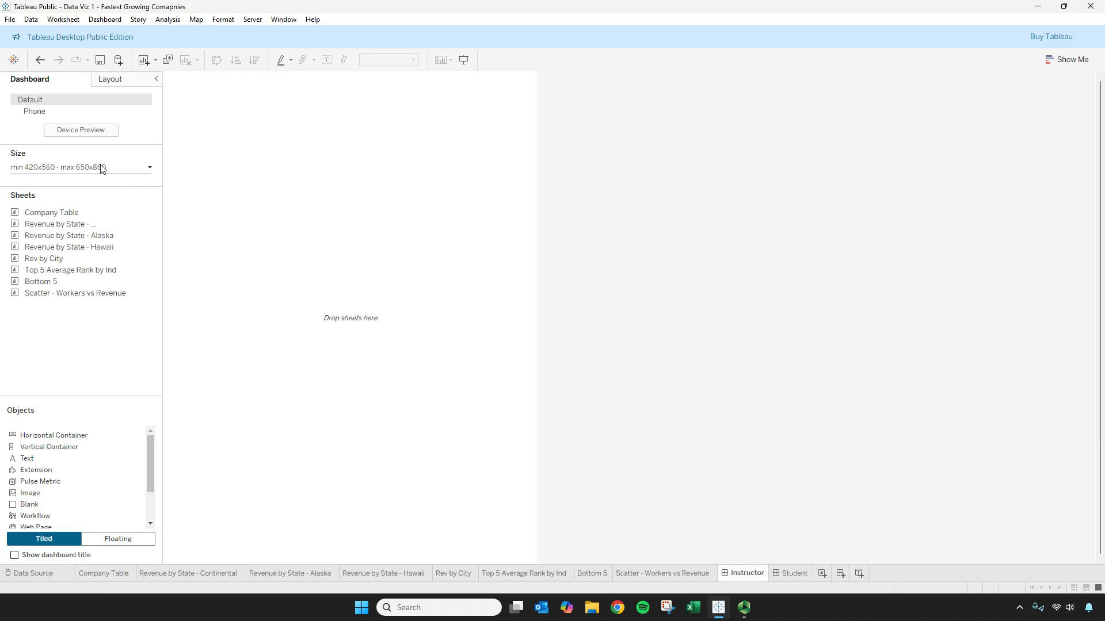
# - Examine the Instructor dashboard's Default and Phone device views and its layout settings, including padding and item hierarchy
pyautogui.click(53, 110)
pyautogui.click(53, 100)
pyautogui.click(53, 109)
pyautogui.click(58, 102)
pyautogui.click(111, 83)
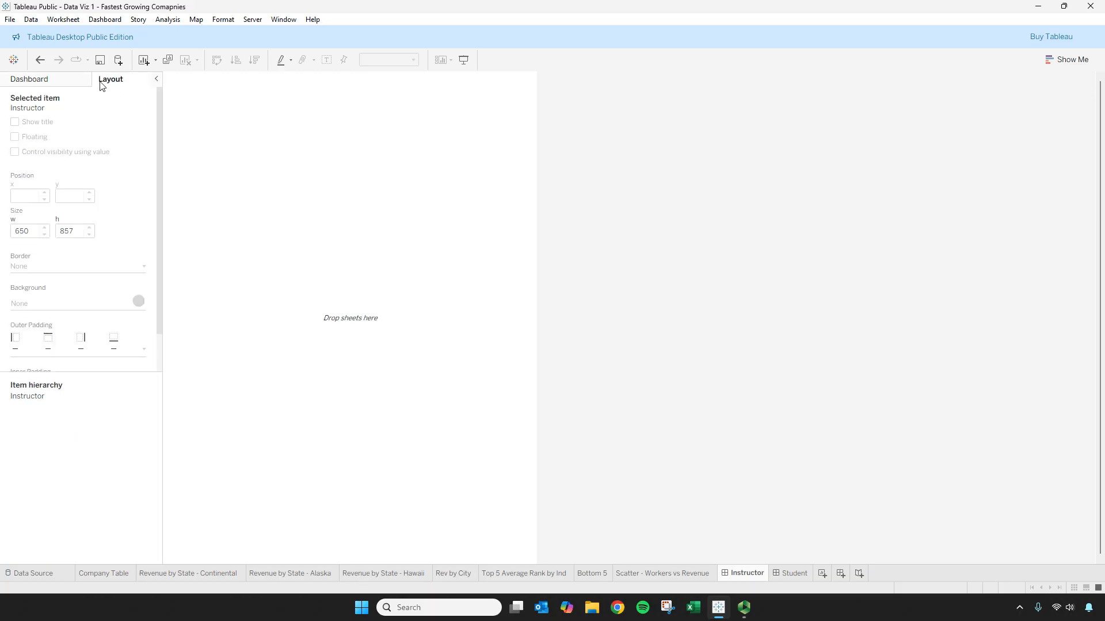
pyautogui.moveTo(160, 236); pyautogui.dragTo(157, 274)
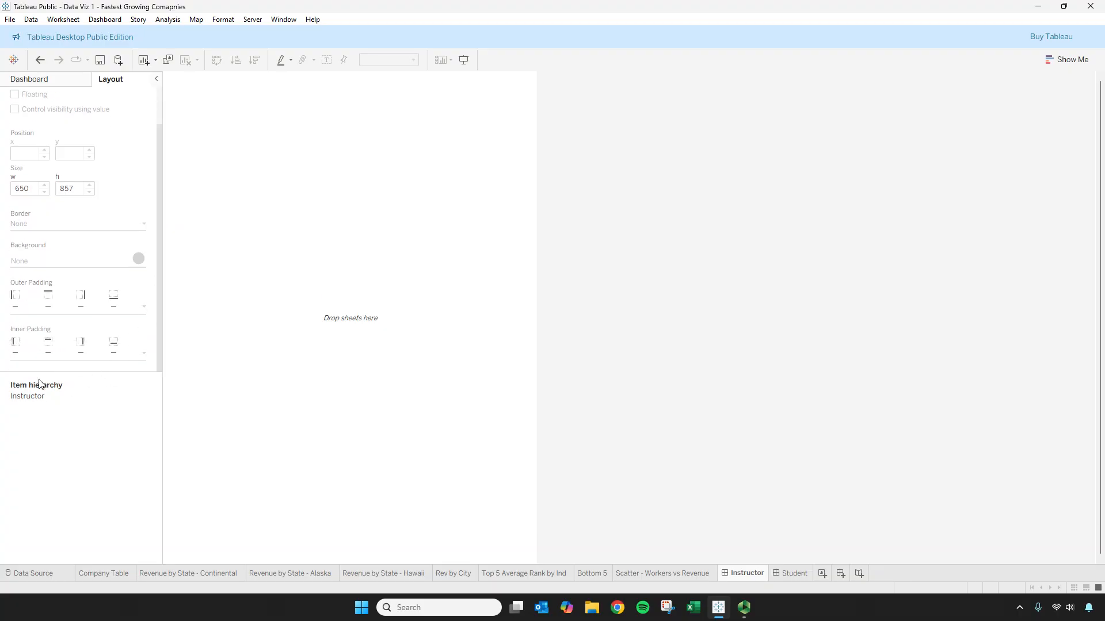
pyautogui.moveTo(43, 372); pyautogui.dragTo(29, 464)
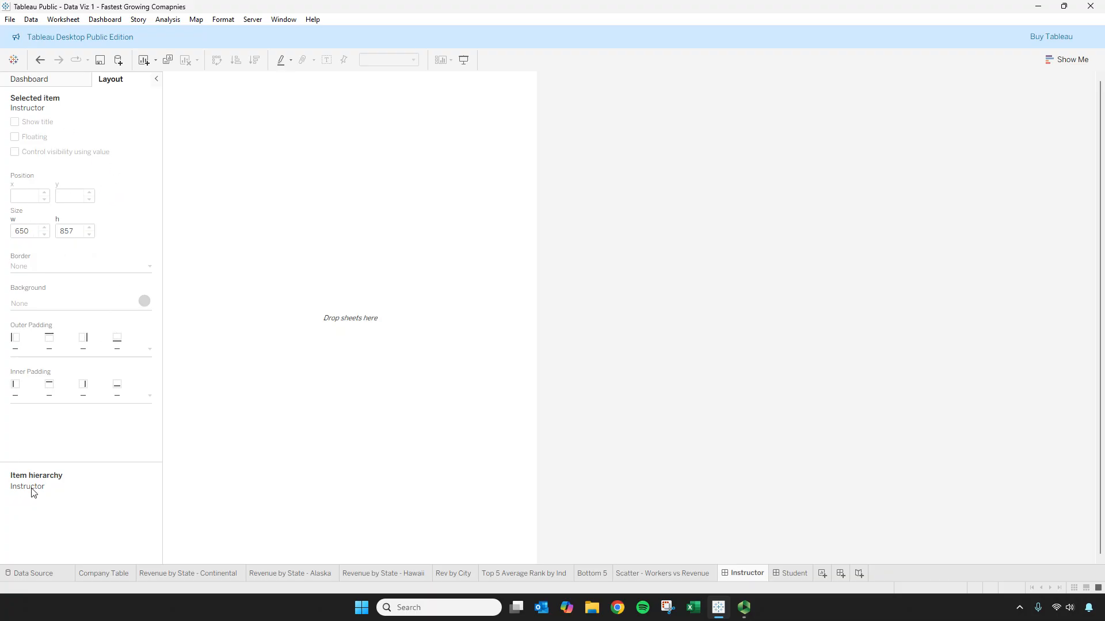
pyautogui.click(33, 80)
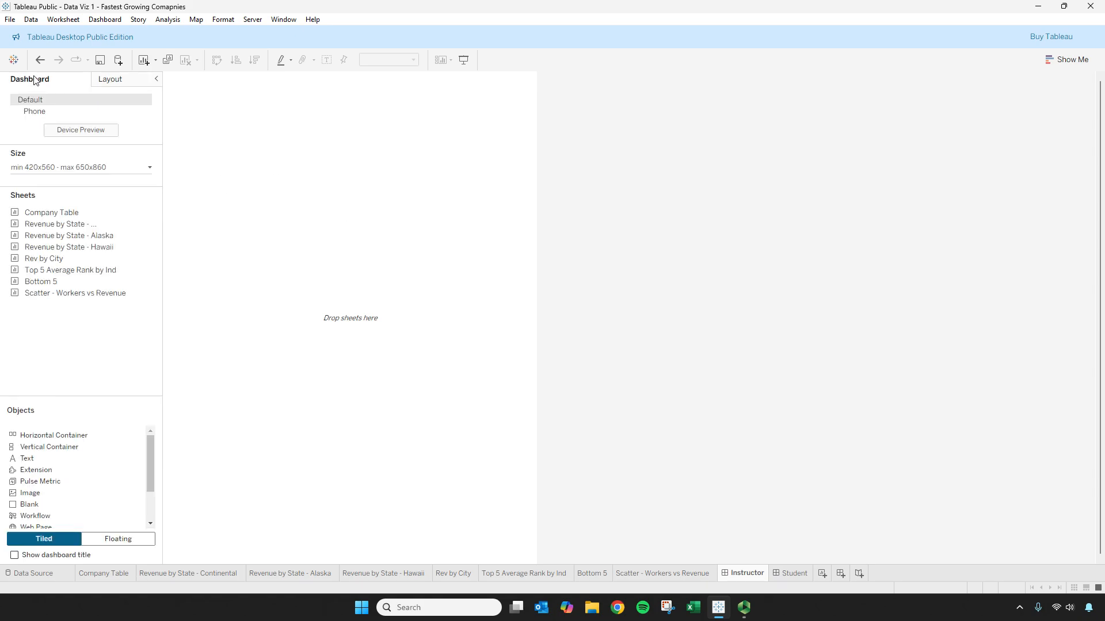
# - Change the Instructor dashboard's sizing from Range to Automatic
pyautogui.click(36, 167)
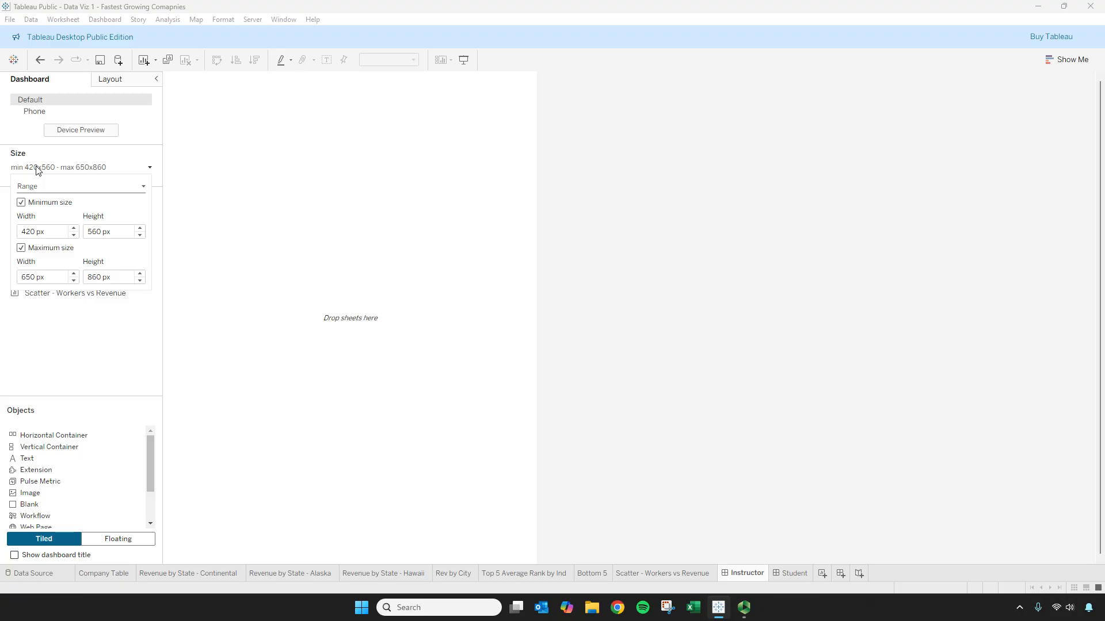
pyautogui.click(50, 190)
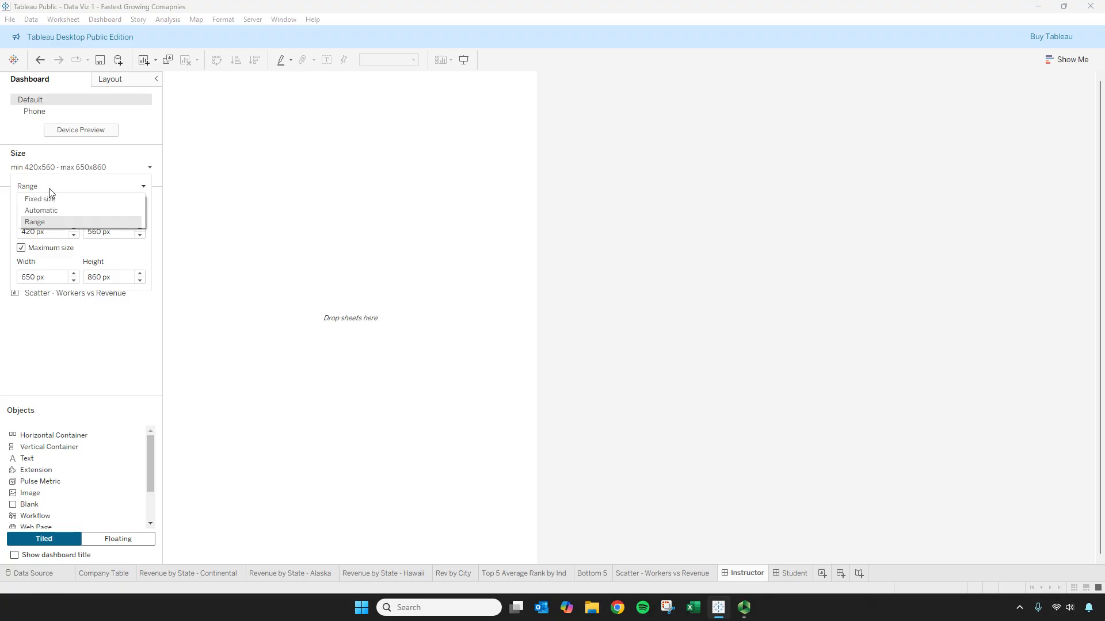
pyautogui.click(55, 211)
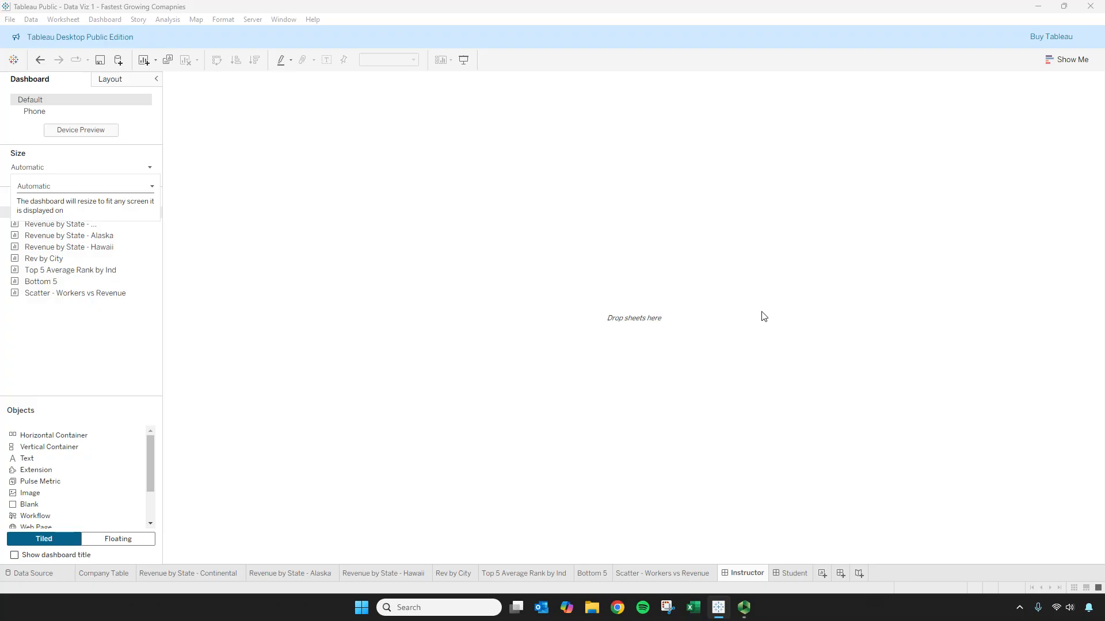
# - Set the Instructor dashboard to a fixed size using the Desktop Browser (1000 x 800) preset
pyautogui.click(131, 188)
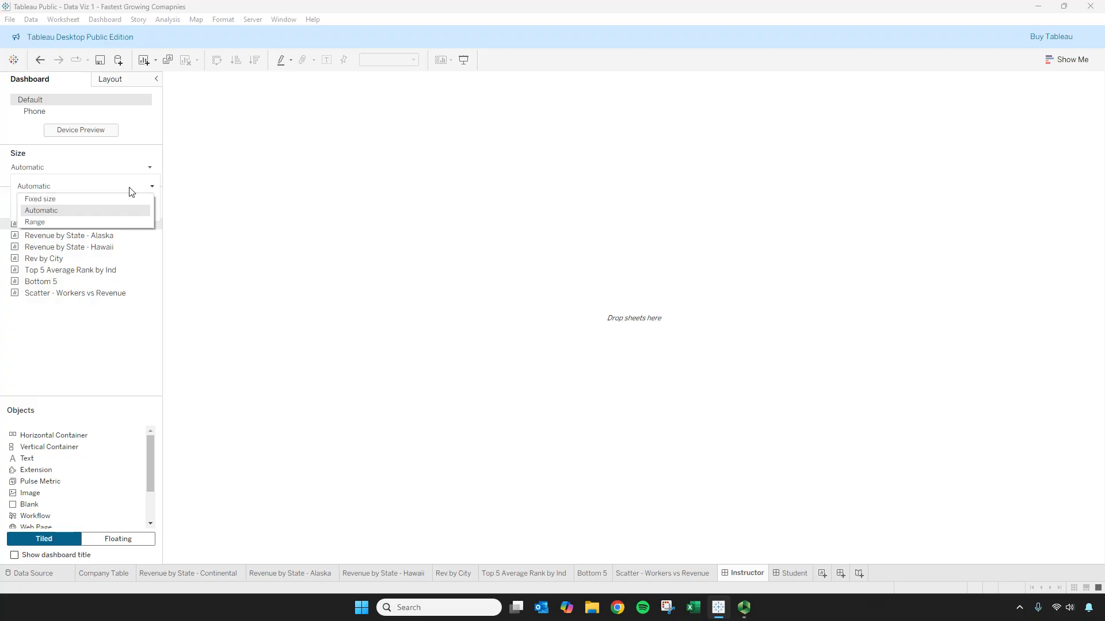
pyautogui.click(116, 201)
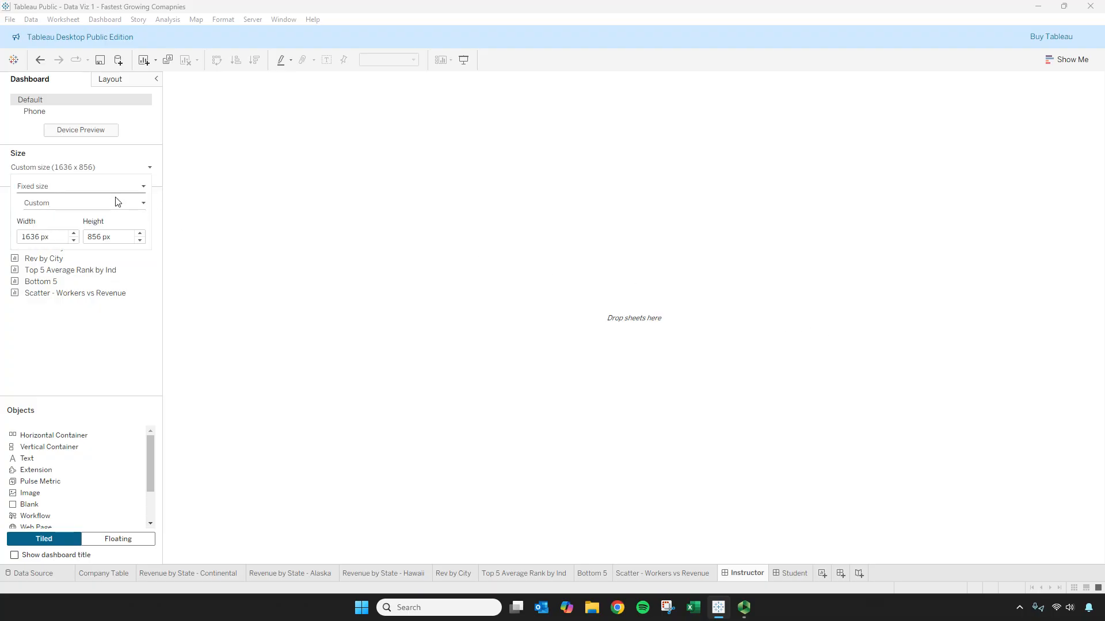
pyautogui.click(96, 203)
pyautogui.click(96, 203)
pyautogui.click(84, 203)
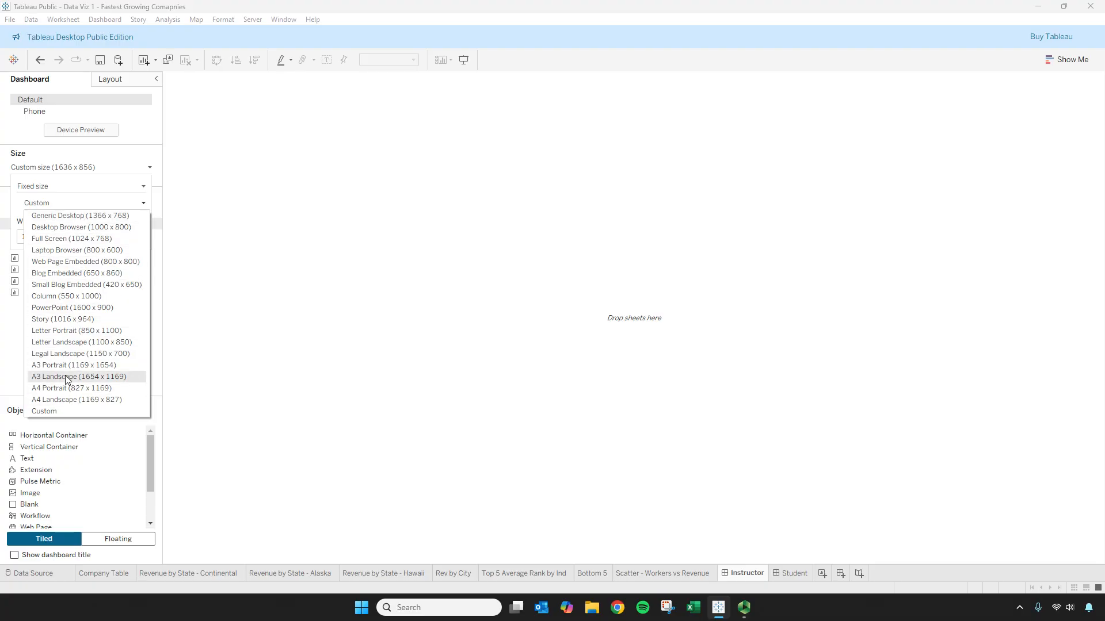
pyautogui.click(93, 229)
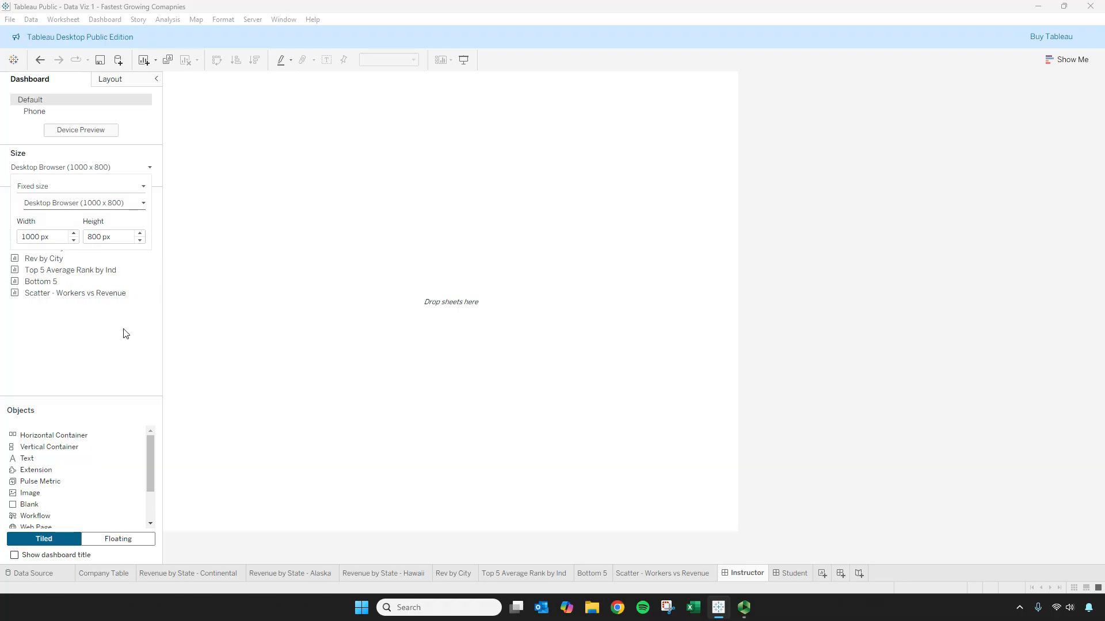
pyautogui.click(112, 341)
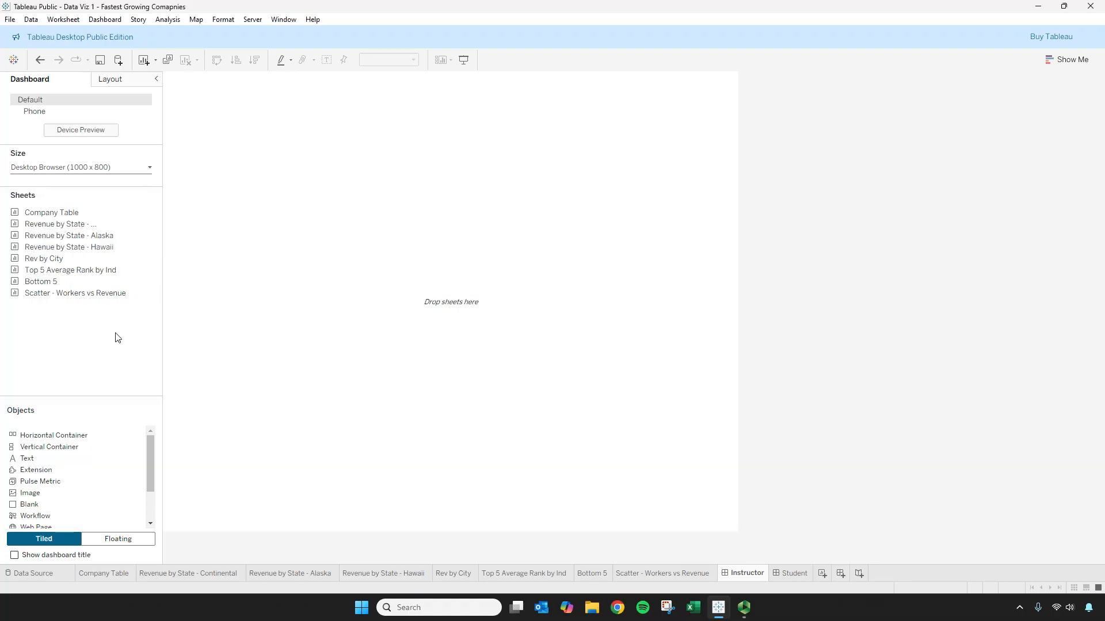
pyautogui.moveTo(153, 454)
pyautogui.mouseDown()
pyautogui.moveTo(149, 504)
pyautogui.moveTo(154, 448)
pyautogui.mouseUp()
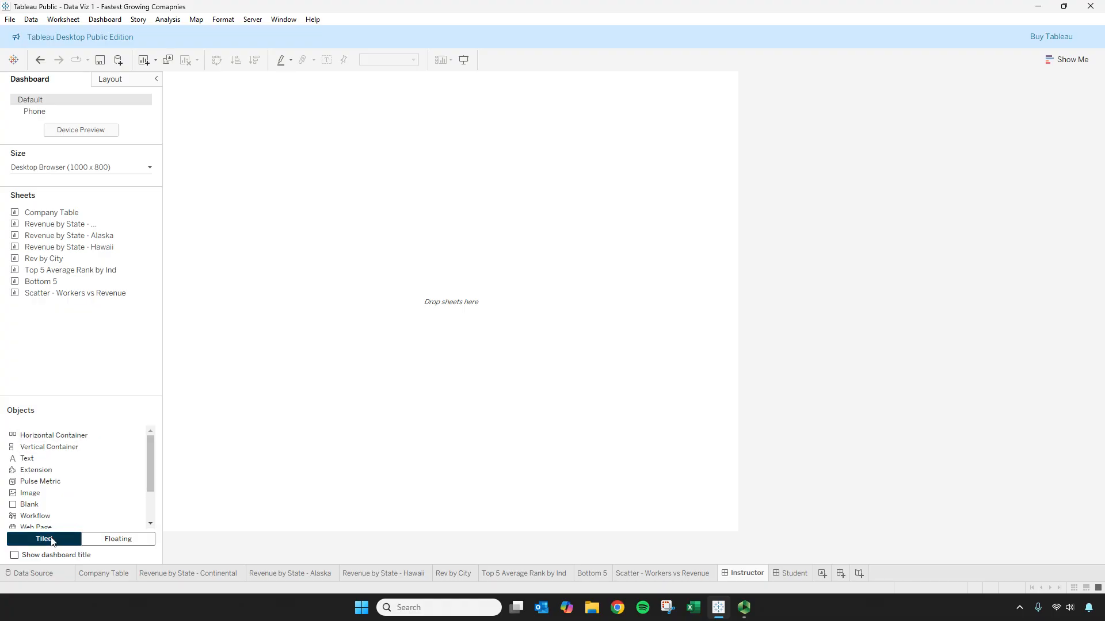
pyautogui.moveTo(35, 230)
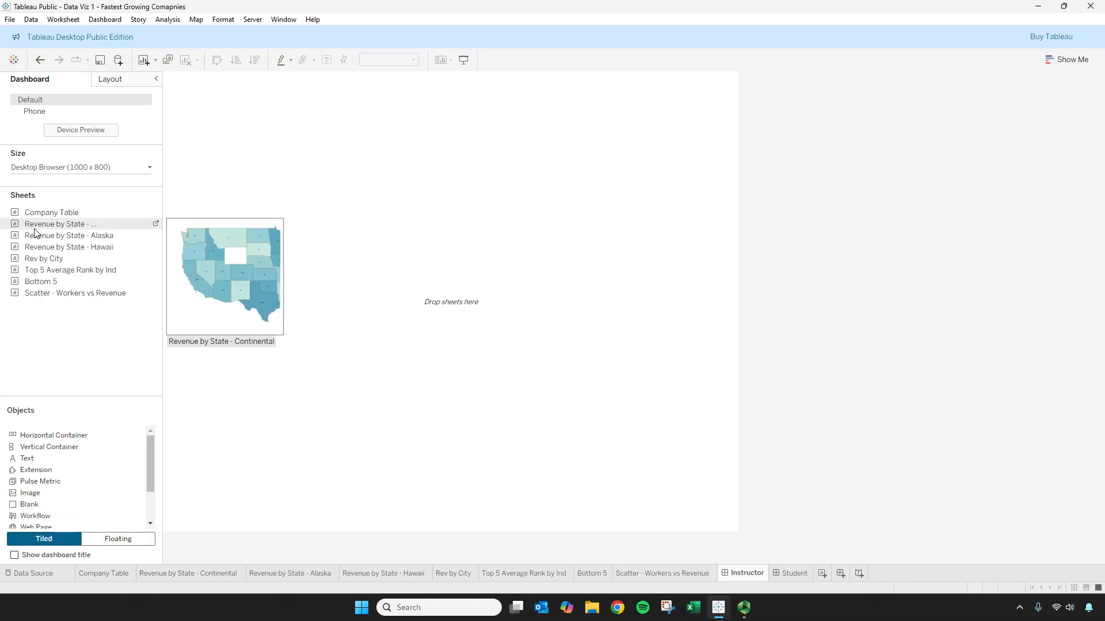
pyautogui.moveTo(42, 214); pyautogui.dragTo(398, 230)
pyautogui.moveTo(450, 412); pyautogui.dragTo(488, 224)
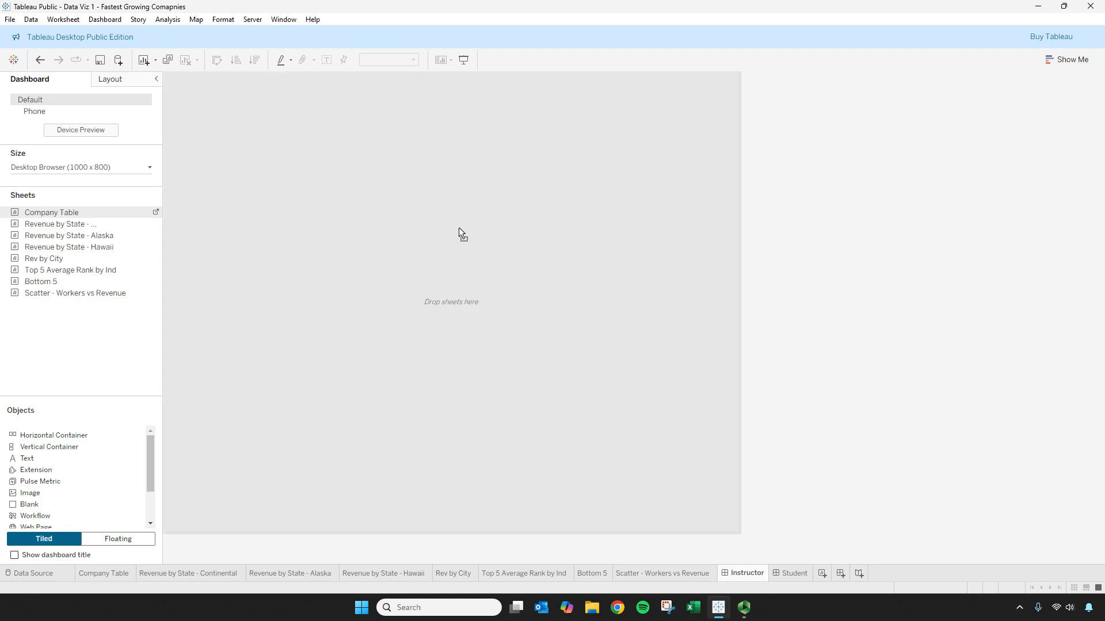
pyautogui.moveTo(540, 282); pyautogui.dragTo(94, 261)
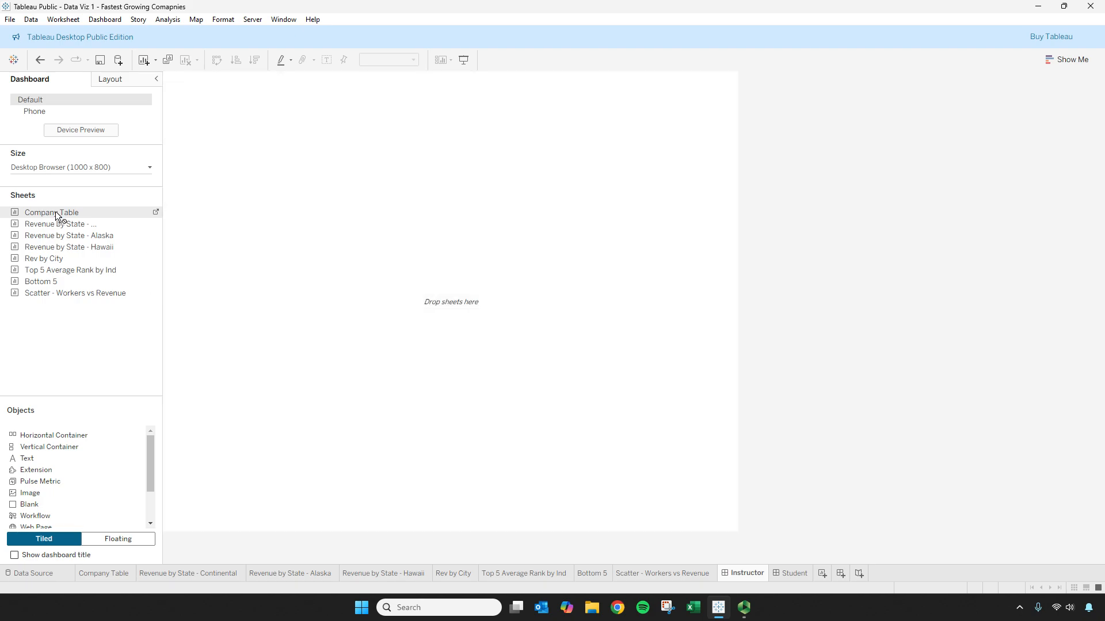
# - Try the Company Table as an enlarged floating sheet on the Instructor dashboard, and return to tiled placement
pyautogui.click(113, 540)
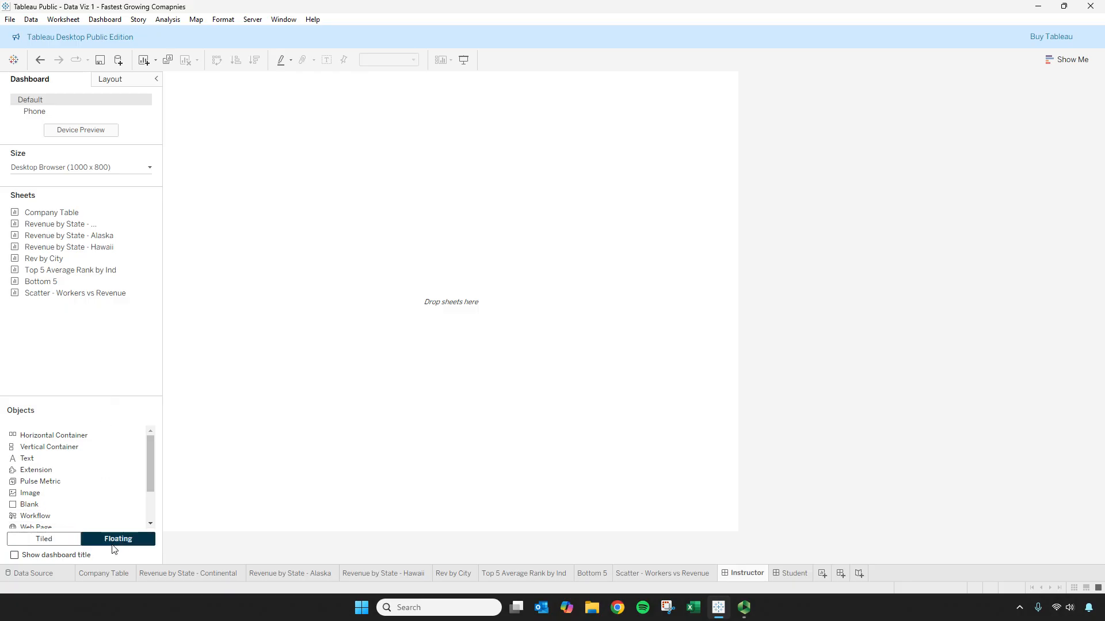
pyautogui.moveTo(52, 213); pyautogui.dragTo(166, 98)
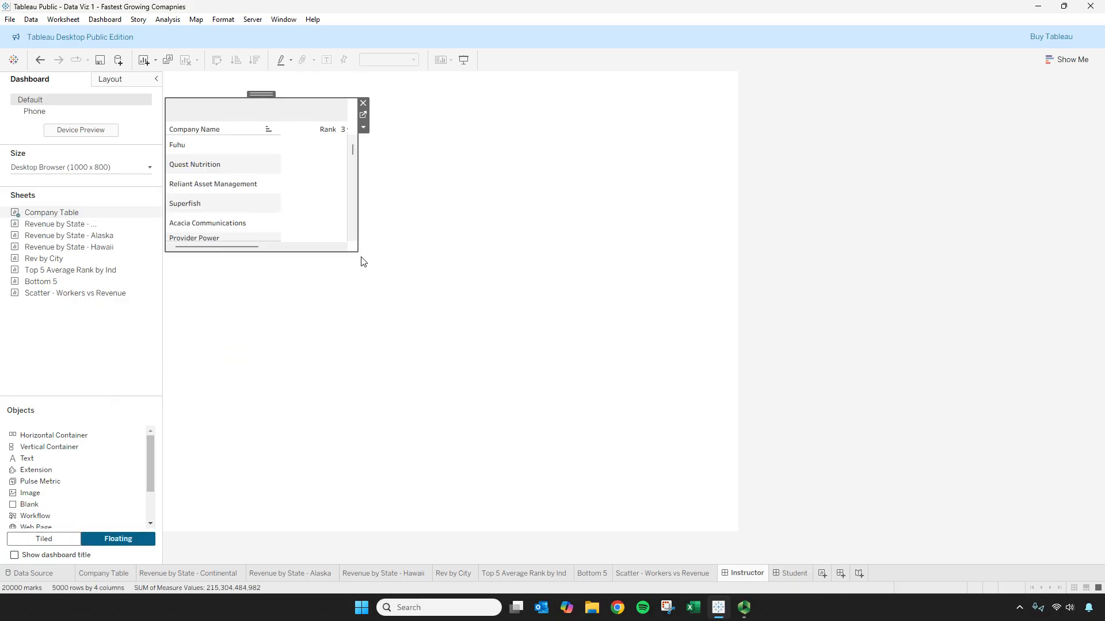
pyautogui.moveTo(357, 250); pyautogui.dragTo(530, 381)
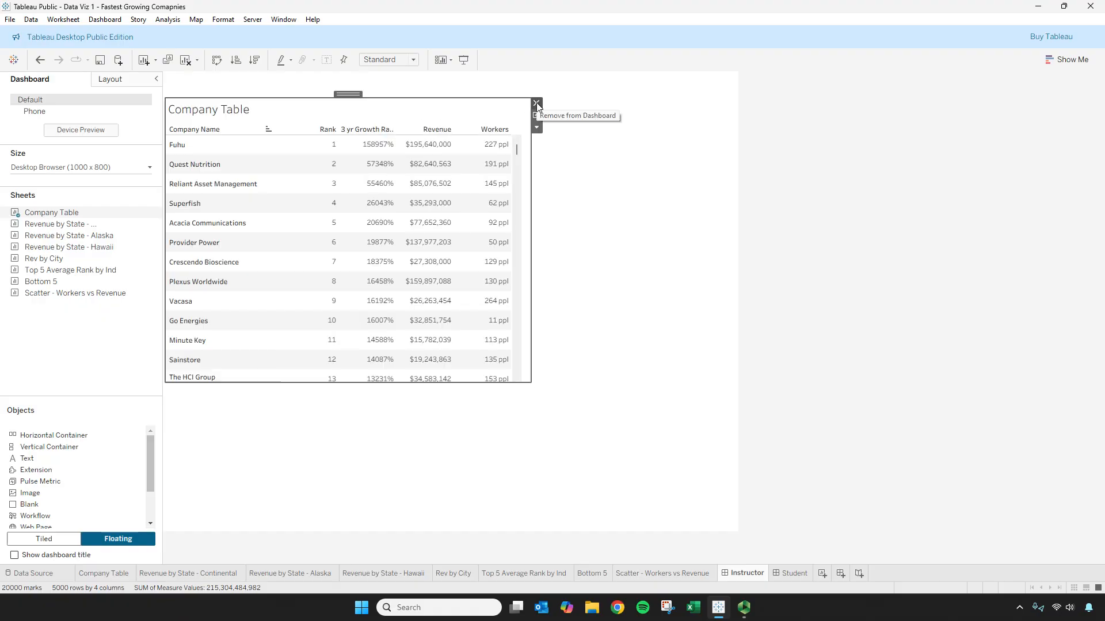
pyautogui.click(536, 103)
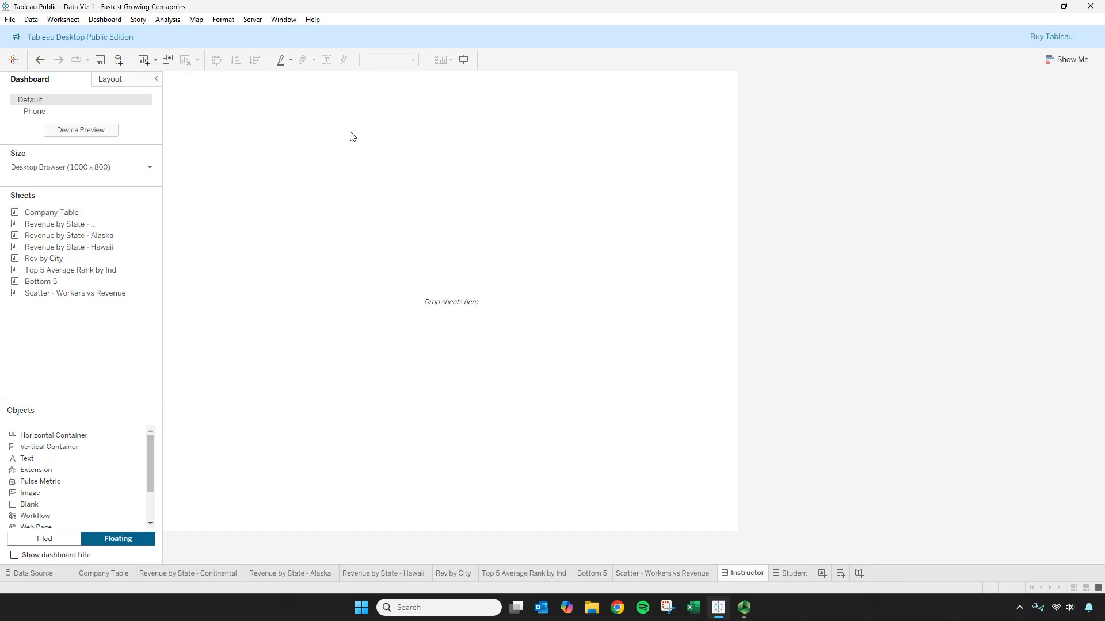
pyautogui.click(34, 540)
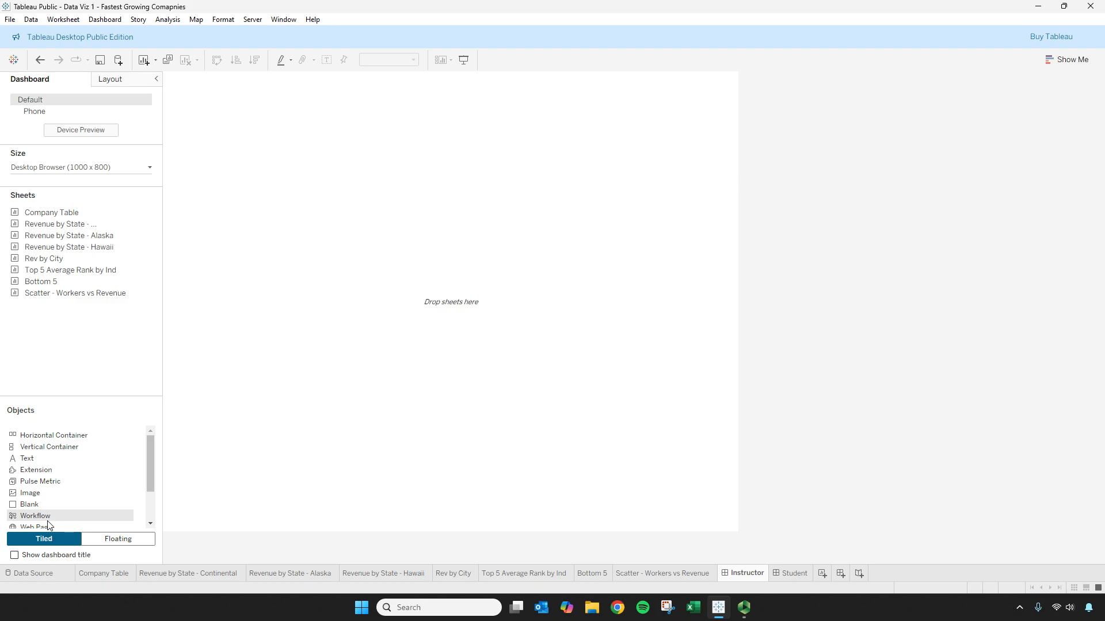
pyautogui.scroll(-1, 150, 455)
pyautogui.moveTo(153, 469); pyautogui.dragTo(160, 445)
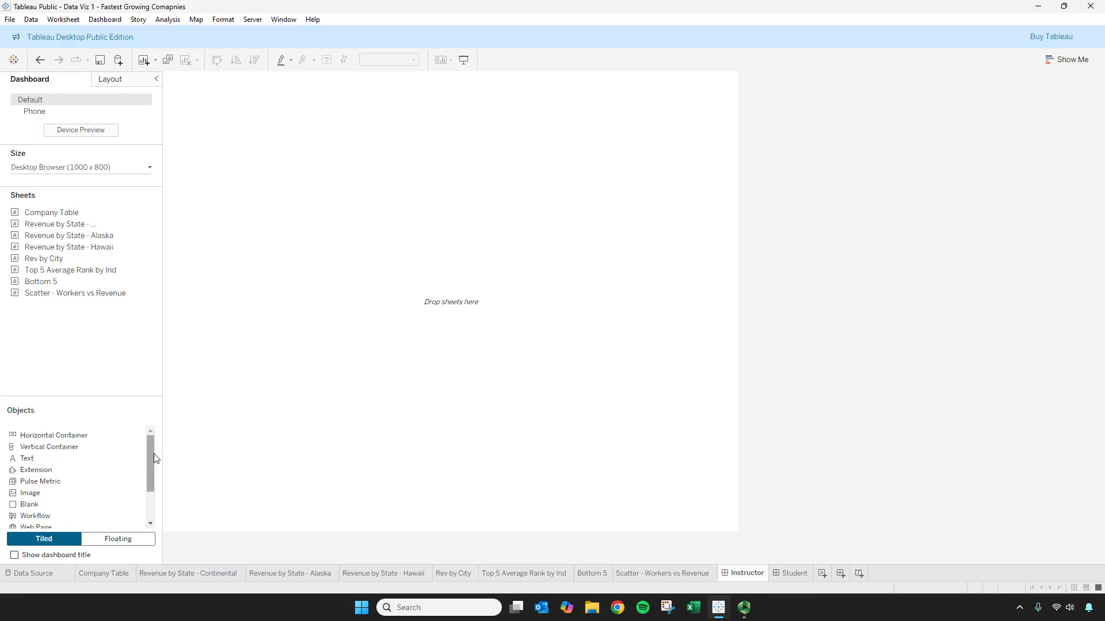
pyautogui.moveTo(148, 456)
pyautogui.mouseDown()
pyautogui.moveTo(153, 492)
pyautogui.moveTo(157, 461)
pyautogui.mouseUp()
# - Review the finished worksheets one by one, from Company Table through the maps and industry charts to Scatter - Workers vs Revenue
pyautogui.click(113, 579)
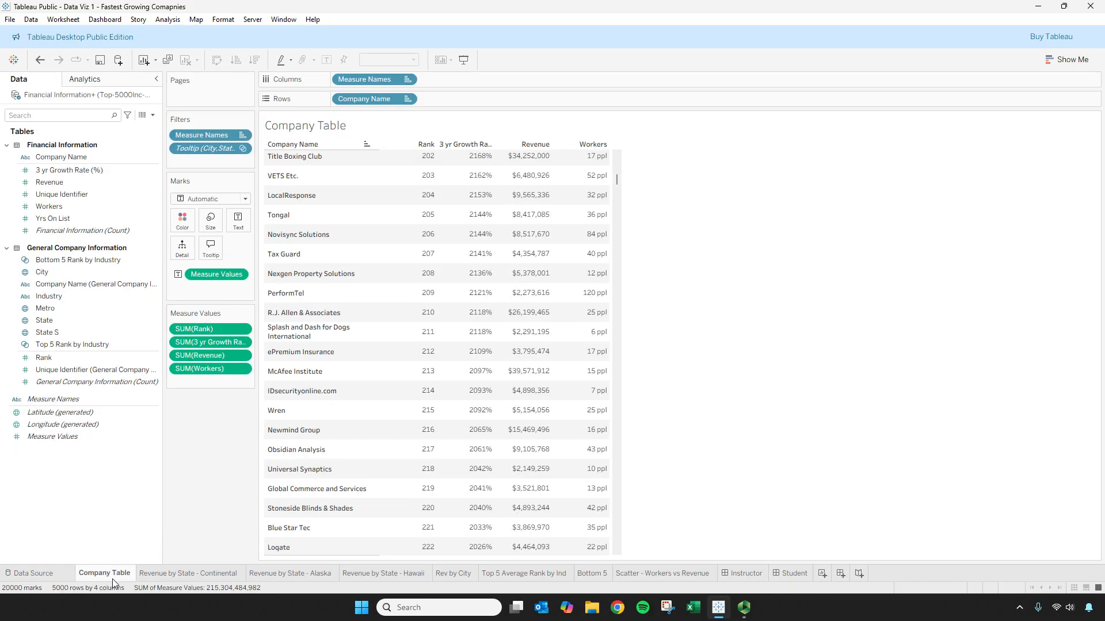
pyautogui.click(197, 577)
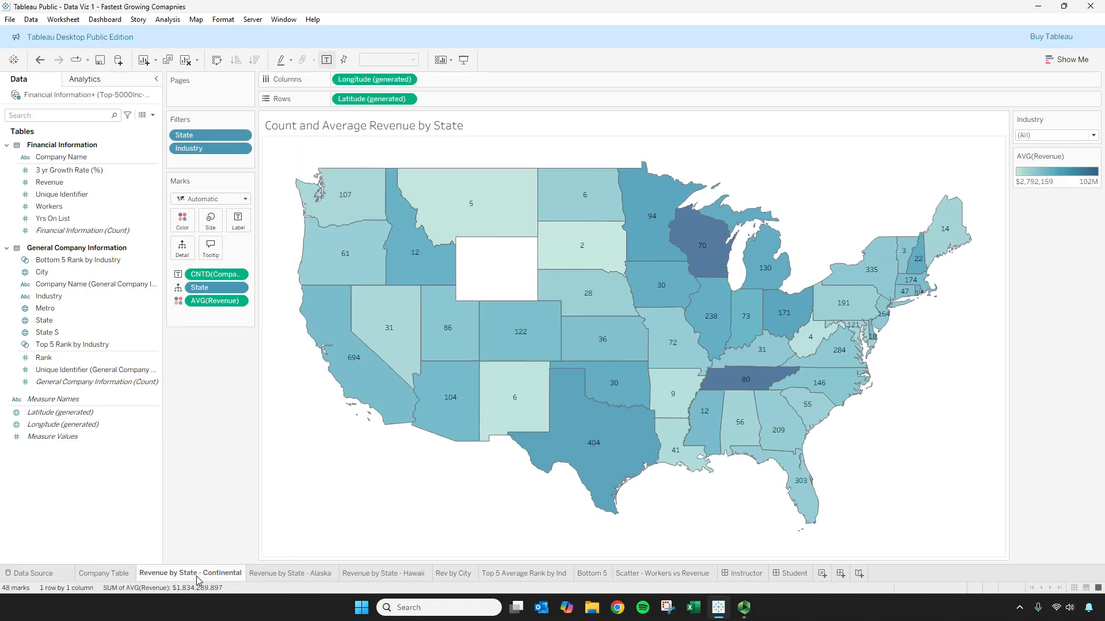
pyautogui.click(286, 578)
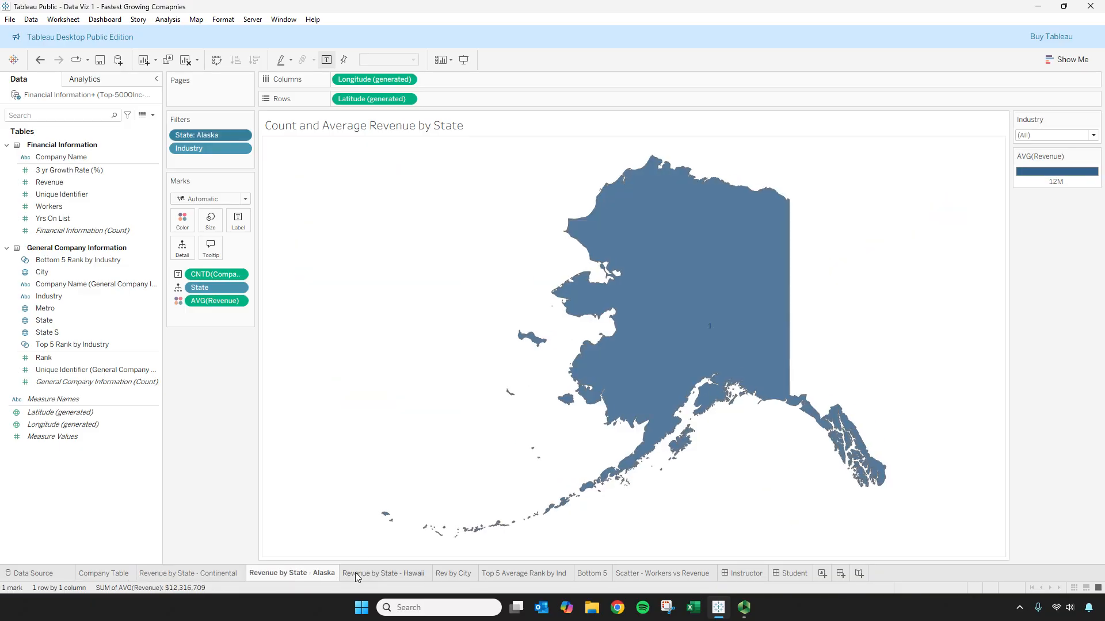
pyautogui.click(348, 577)
pyautogui.click(452, 575)
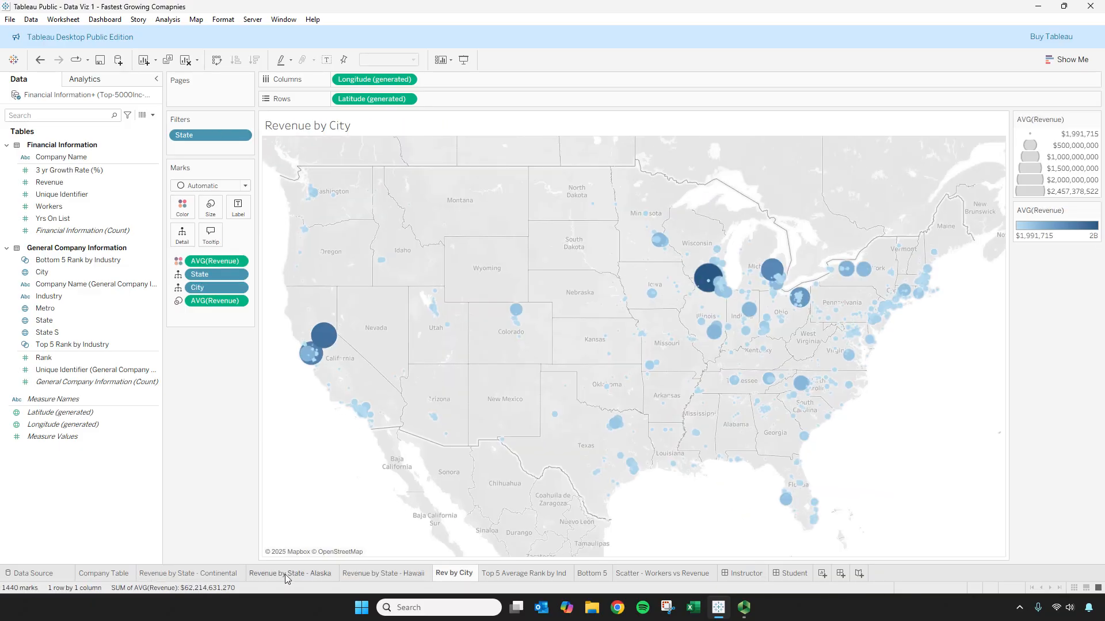
pyautogui.moveTo(212, 579)
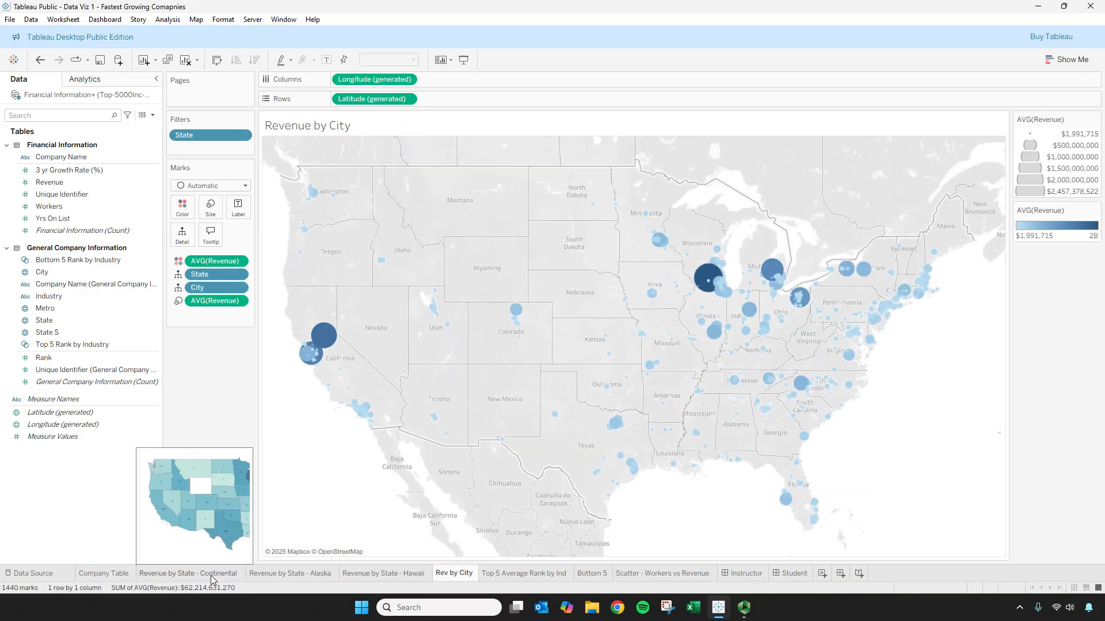
pyautogui.moveTo(283, 576)
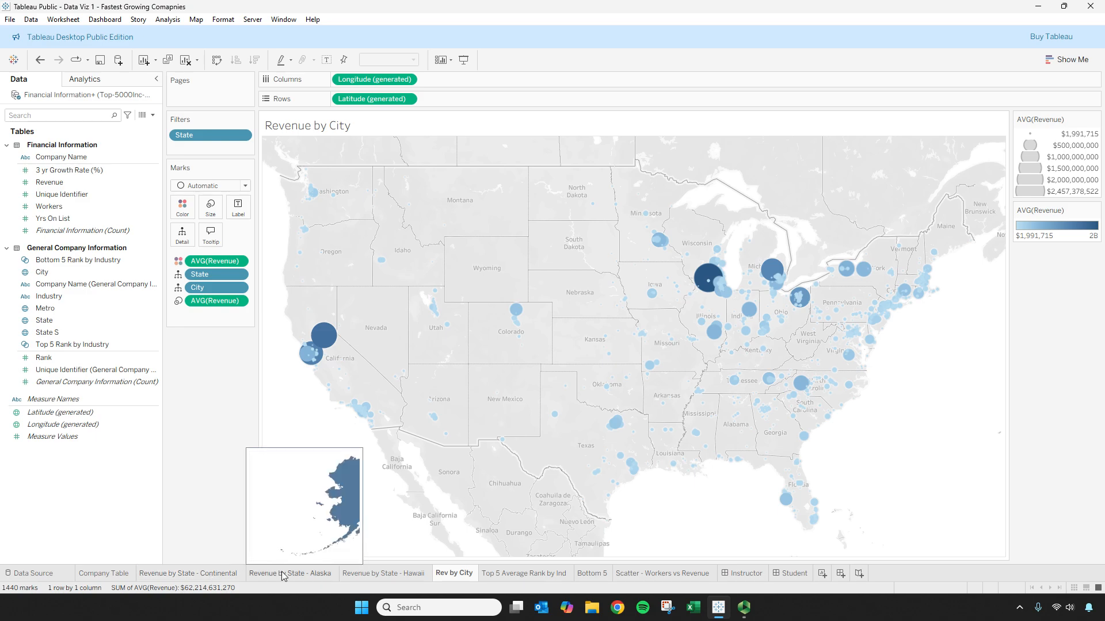
pyautogui.click(525, 573)
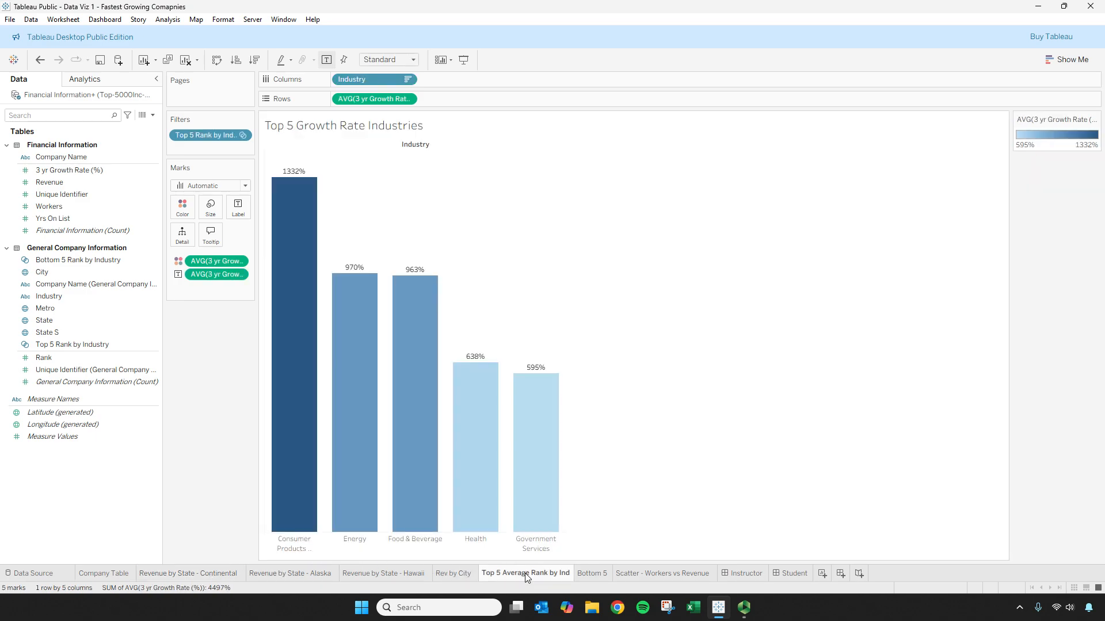
pyautogui.click(606, 579)
pyautogui.click(641, 574)
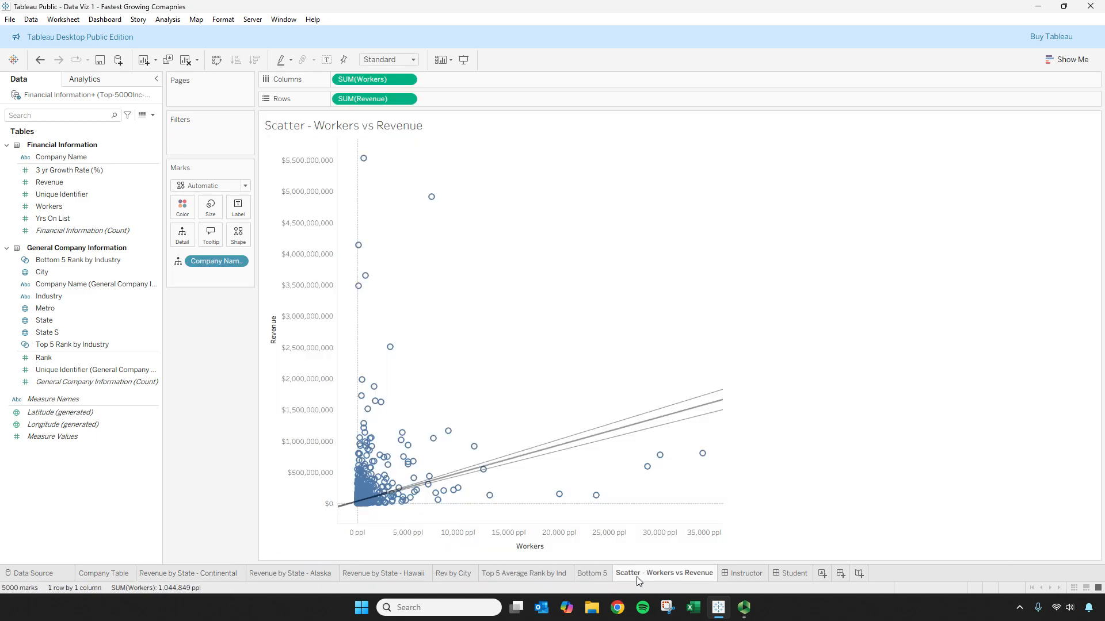
# - Go back through the worksheets from Top 5 Average Rank by Ind to Company Table and view its first-ranked companies
pyautogui.click(517, 579)
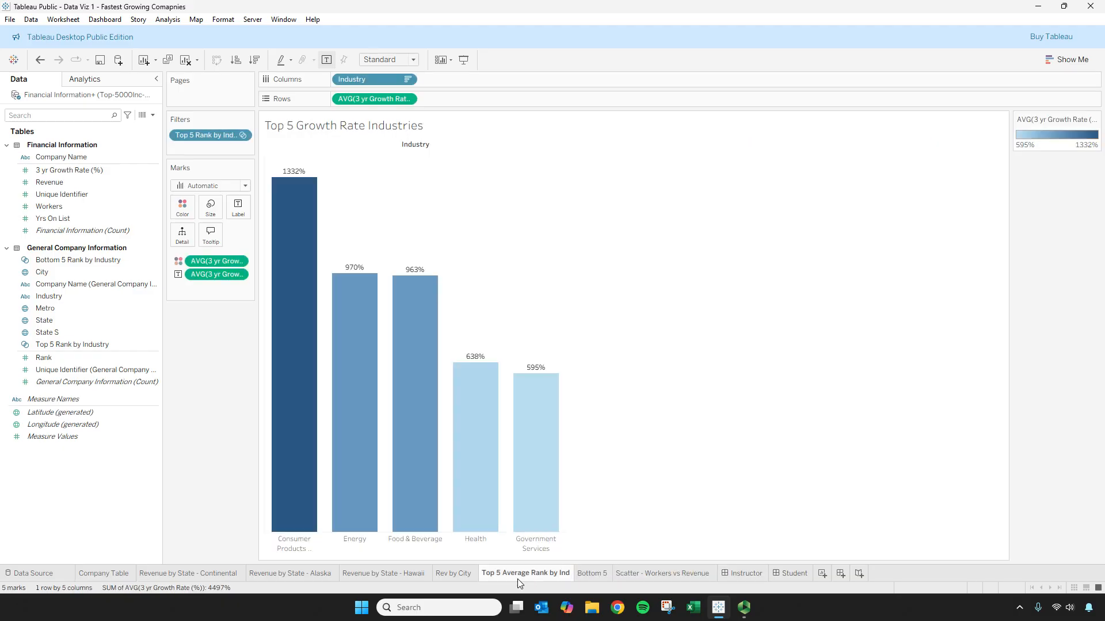
pyautogui.click(450, 574)
pyautogui.click(402, 577)
pyautogui.click(310, 576)
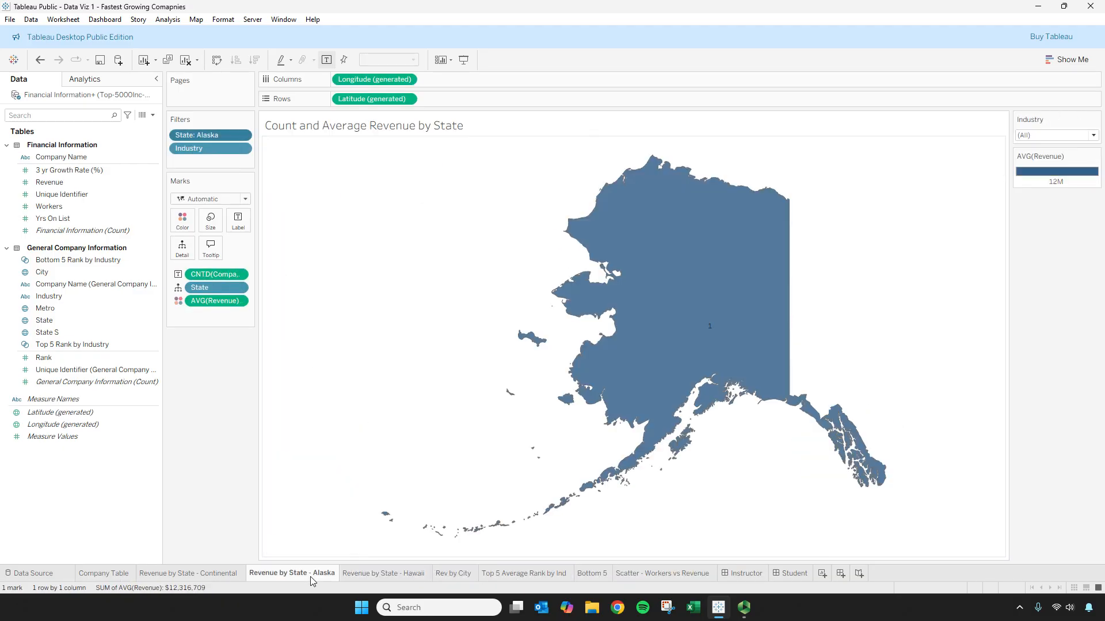
pyautogui.click(233, 576)
pyautogui.click(99, 574)
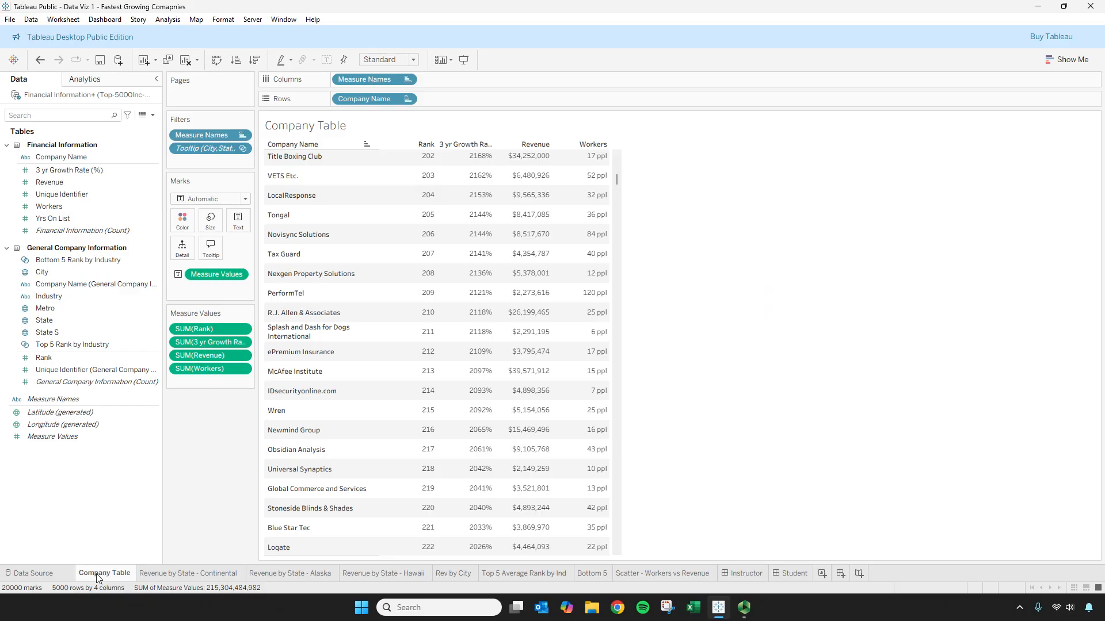
pyautogui.moveTo(617, 179); pyautogui.dragTo(617, 157)
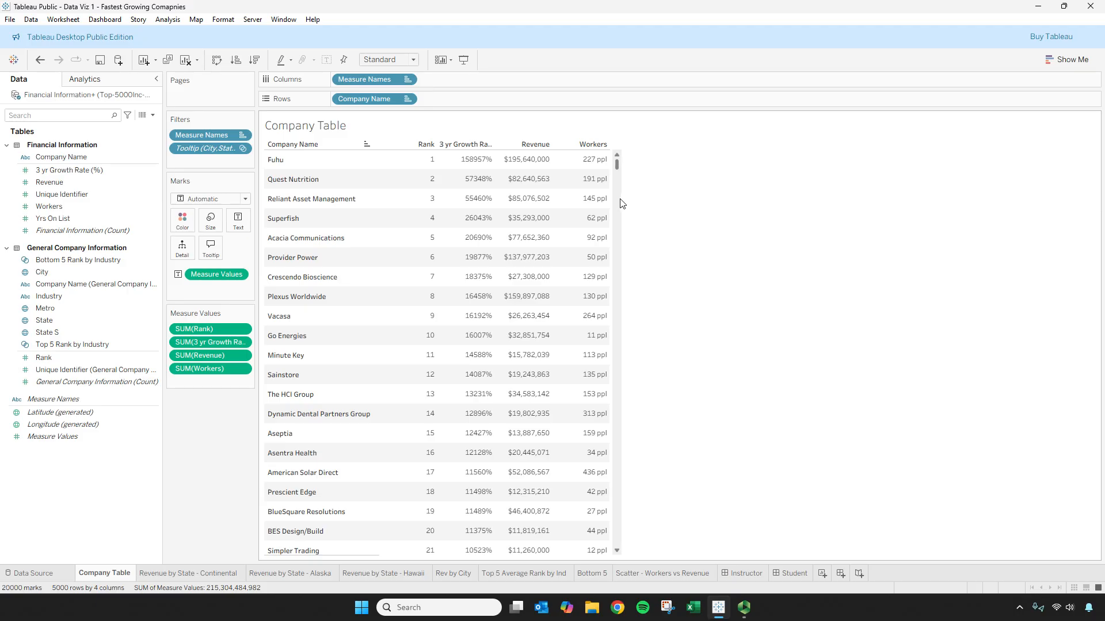
# - Compare the Revenue by State - Continental map, the Company Table and the Top 5 Average Rank by Ind chart
pyautogui.click(179, 573)
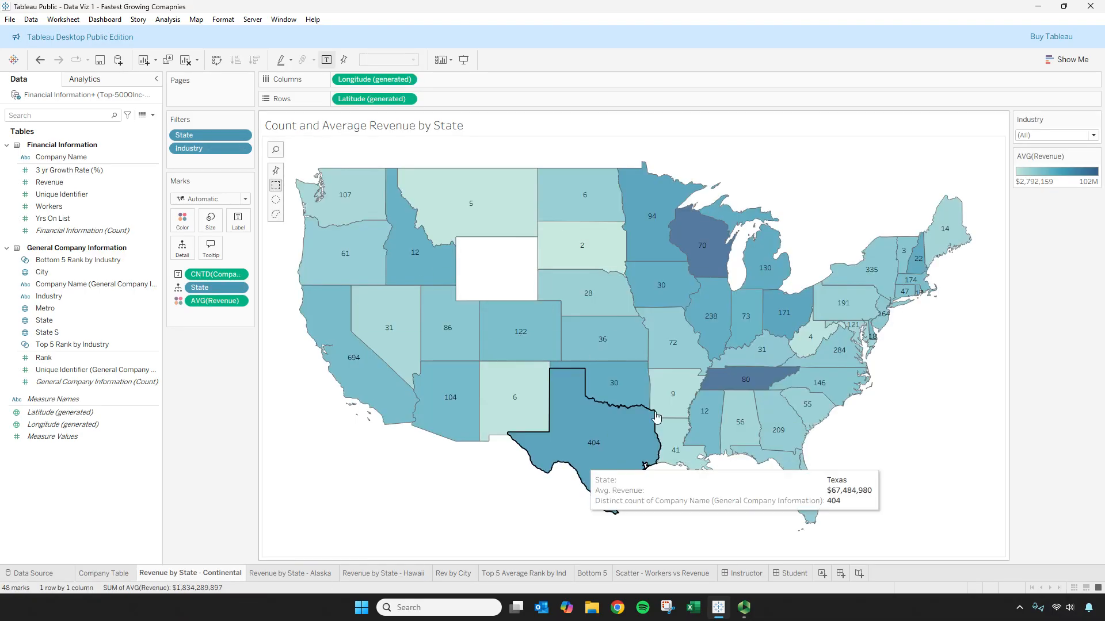
pyautogui.click(91, 574)
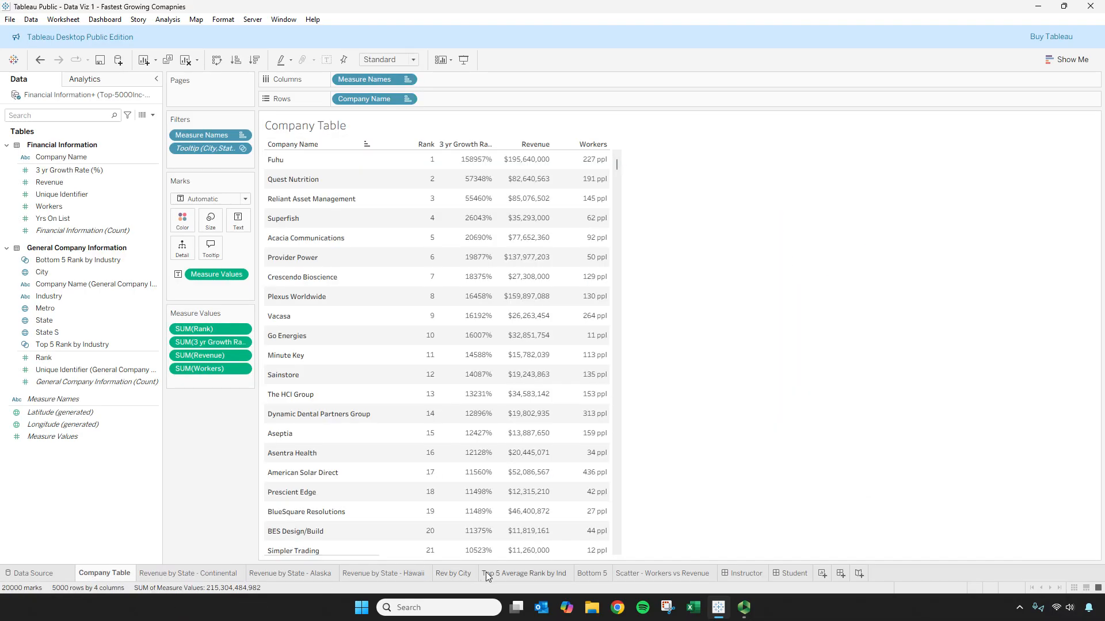
pyautogui.click(513, 575)
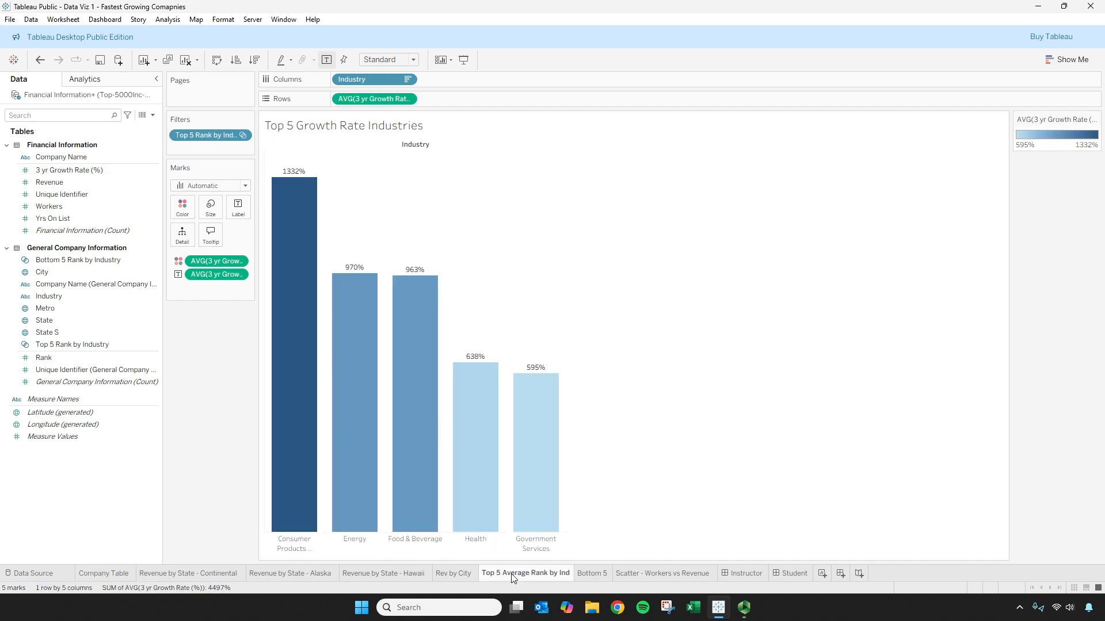
pyautogui.click(304, 574)
pyautogui.click(230, 574)
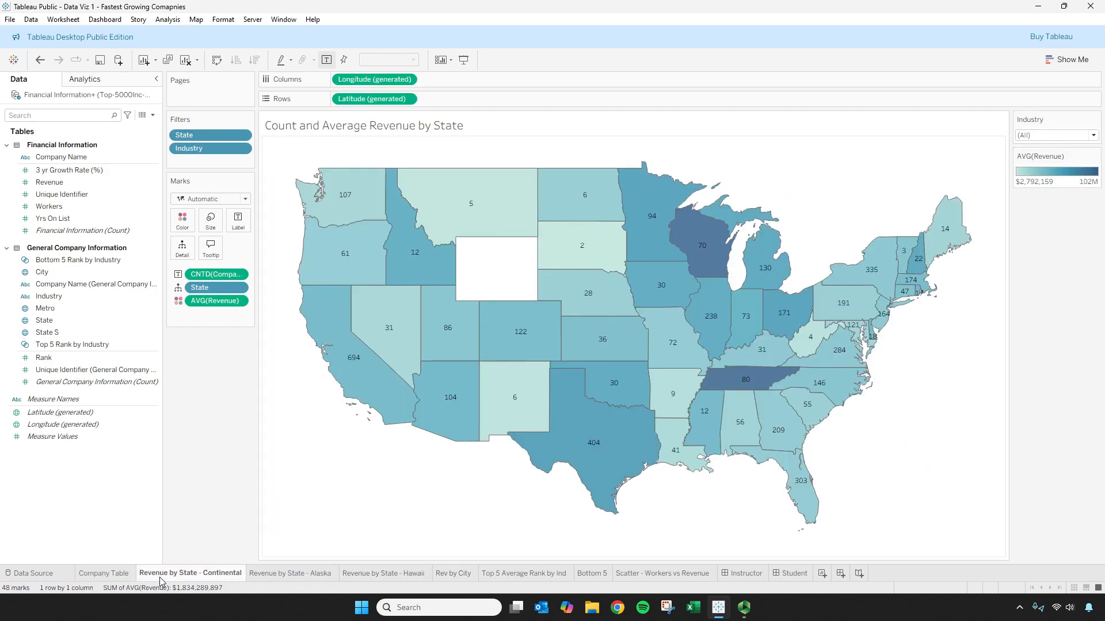
pyautogui.moveTo(509, 578)
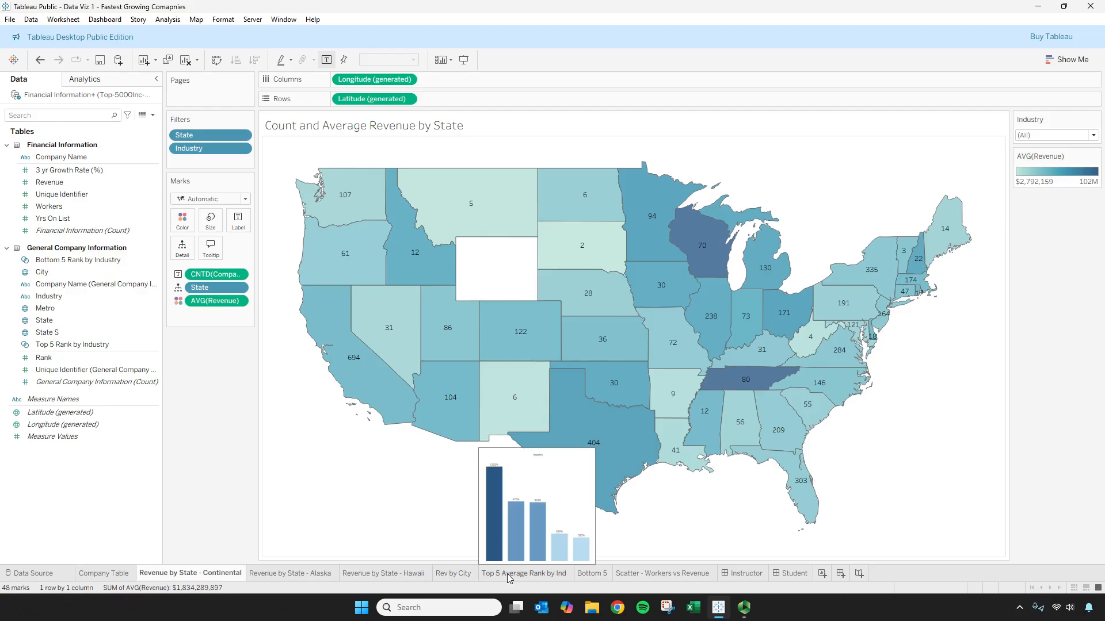
# - Reorder the worksheets so Revenue by State - Continental, Company Table and Scatter - Workers vs Revenue come first, in that order
pyautogui.click(509, 576)
pyautogui.click(582, 577)
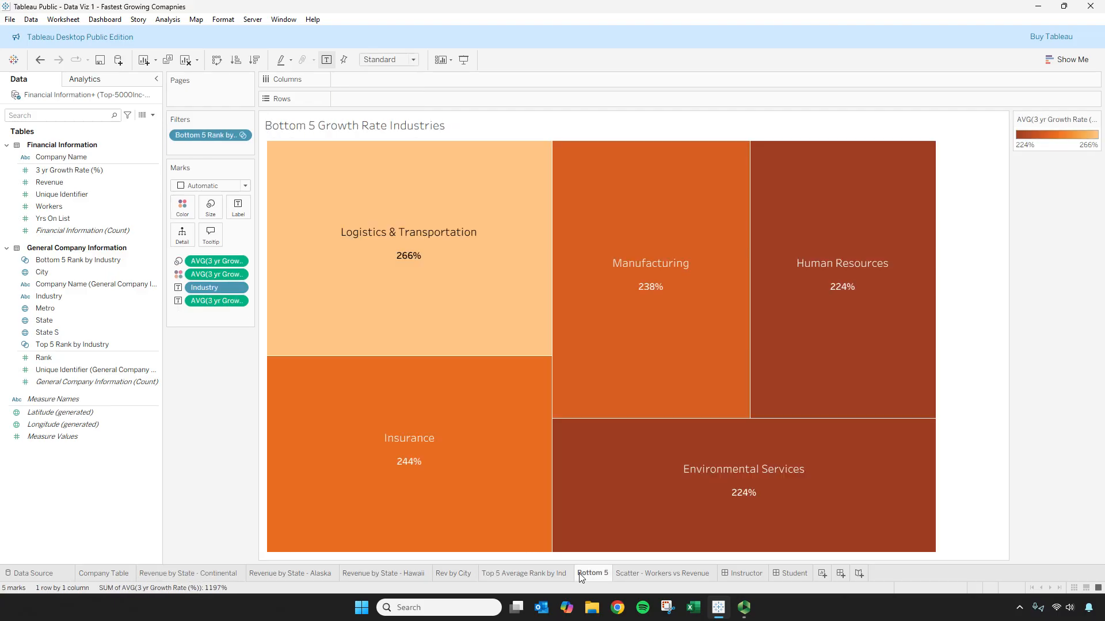
pyautogui.click(654, 576)
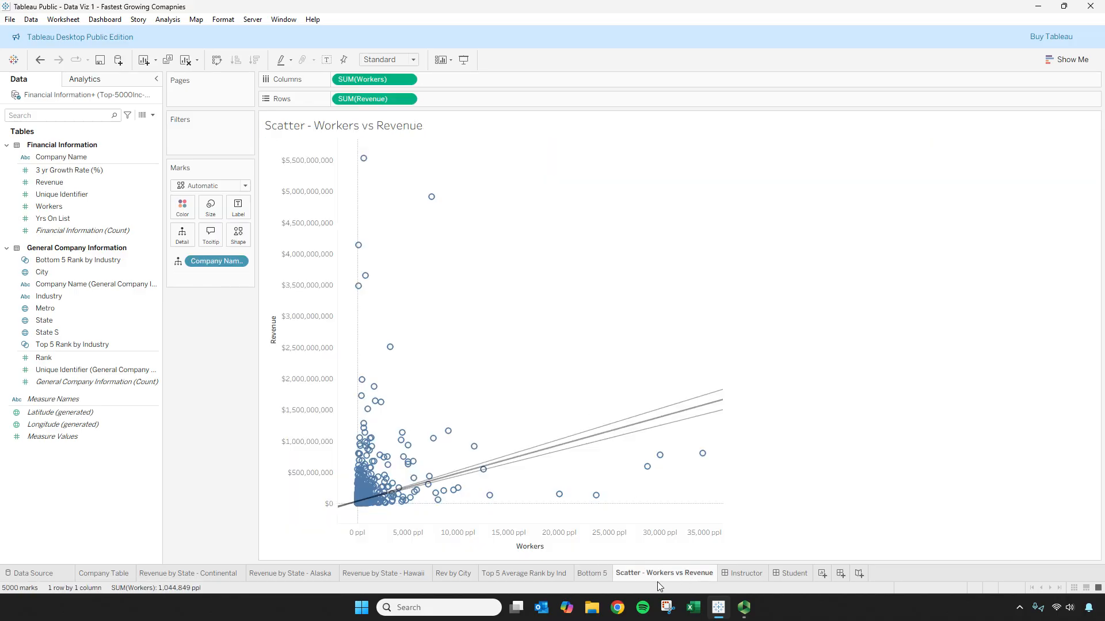
pyautogui.click(109, 574)
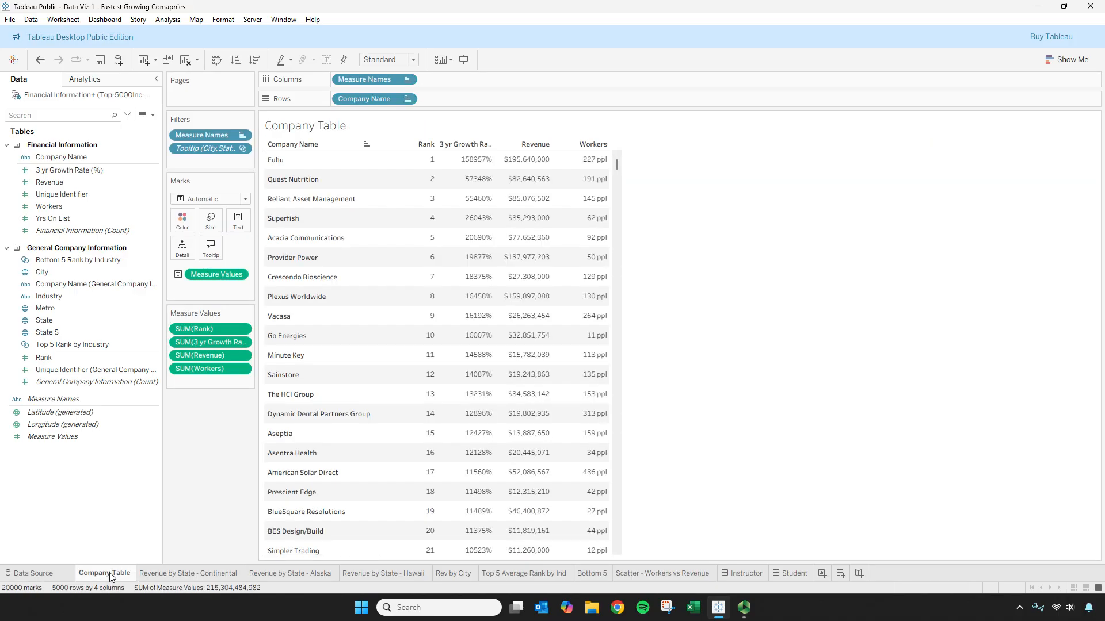
pyautogui.click(191, 574)
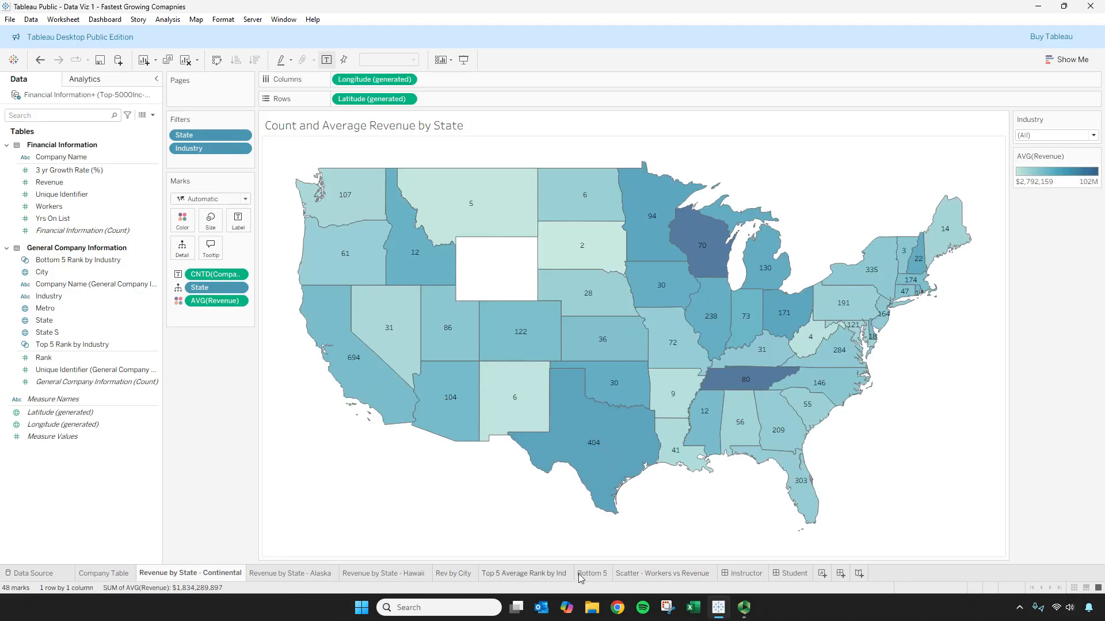
pyautogui.click(668, 575)
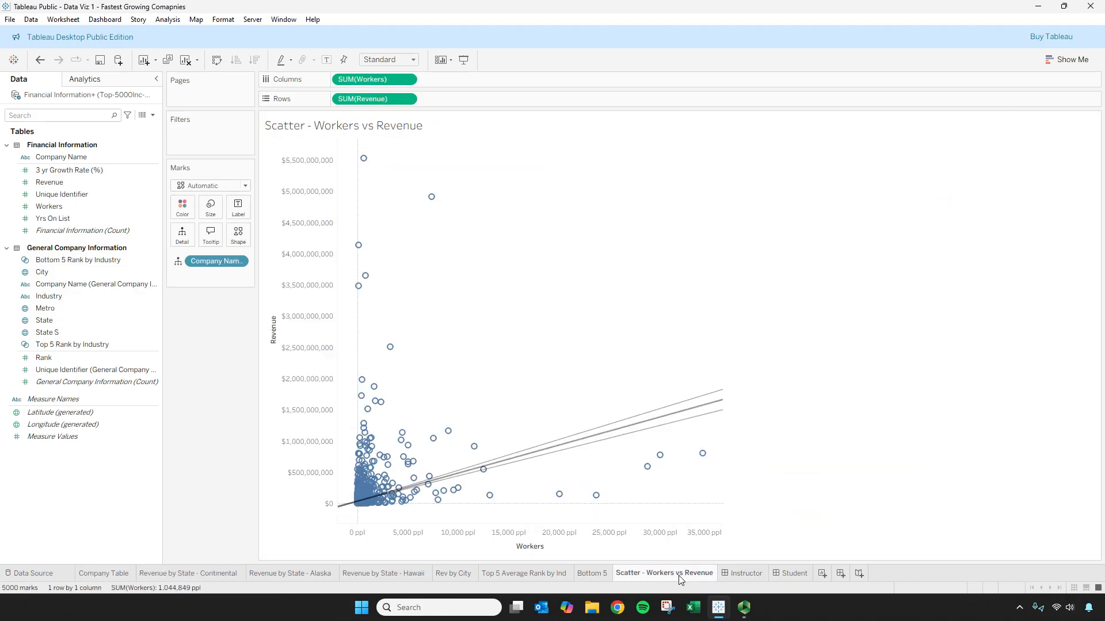
pyautogui.moveTo(677, 582); pyautogui.dragTo(94, 576)
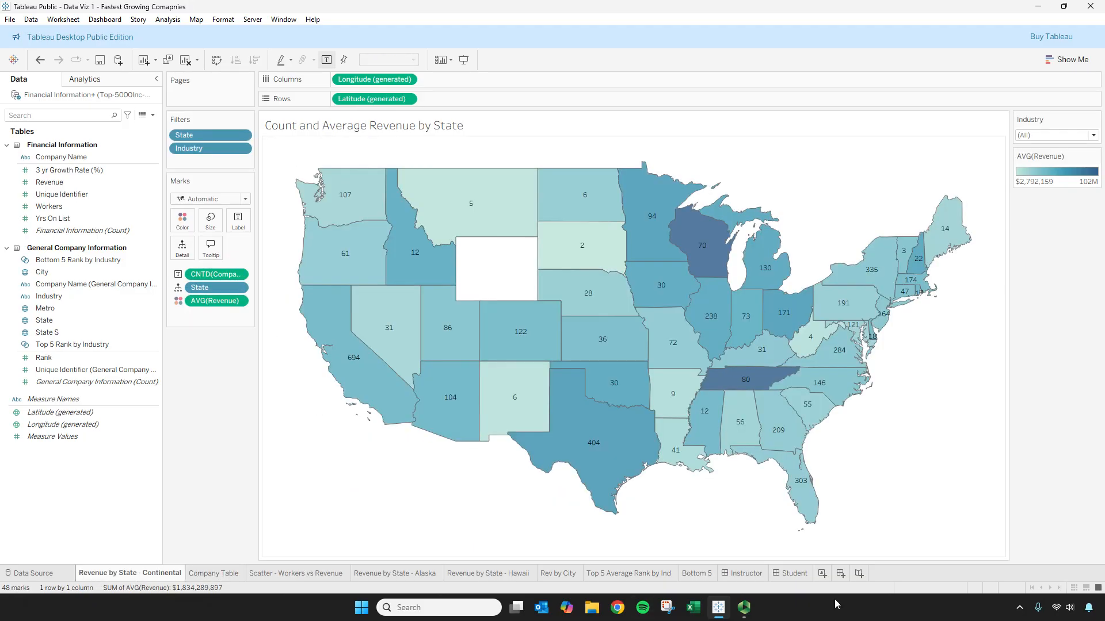
# - Place the Revenue by State - Continental map on the Instructor dashboard and tile the Company Table across the full width beneath it
pyautogui.click(746, 574)
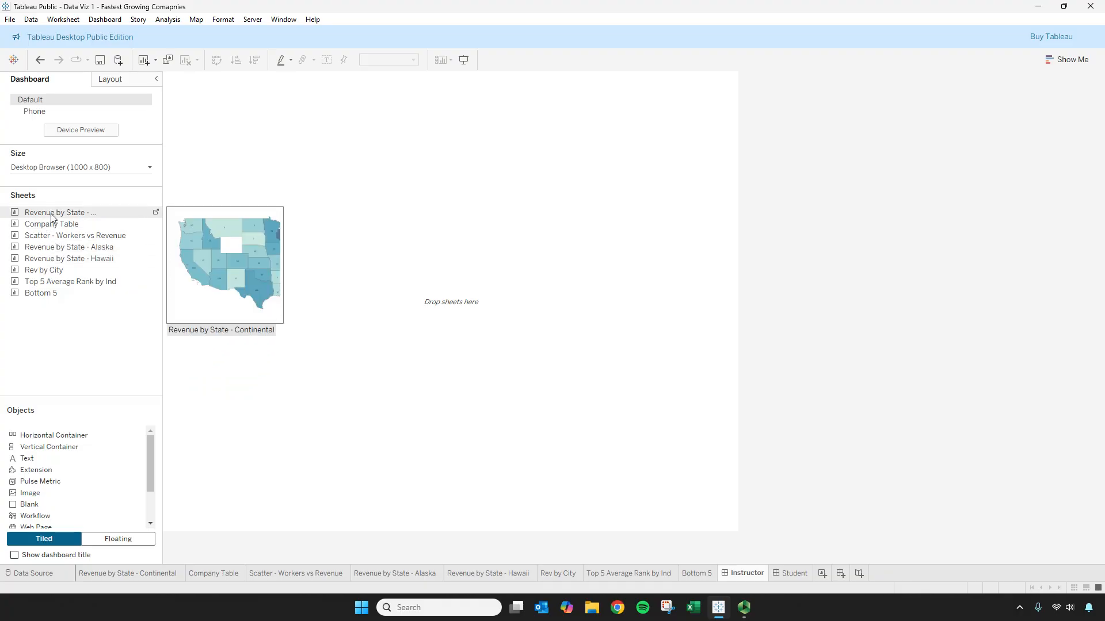
pyautogui.moveTo(160, 219); pyautogui.dragTo(420, 225)
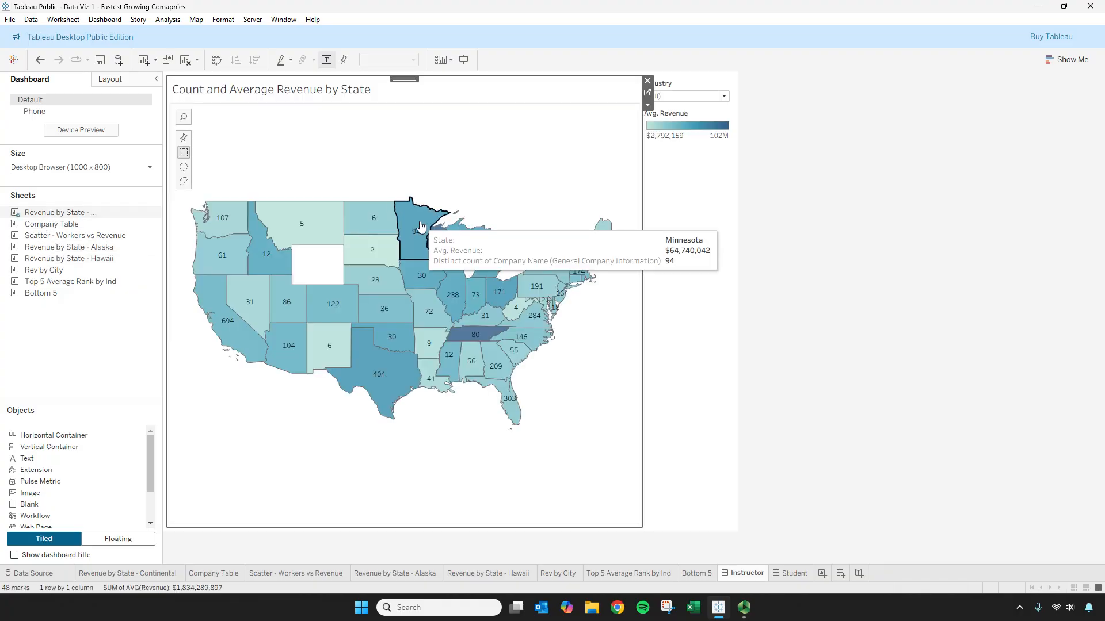
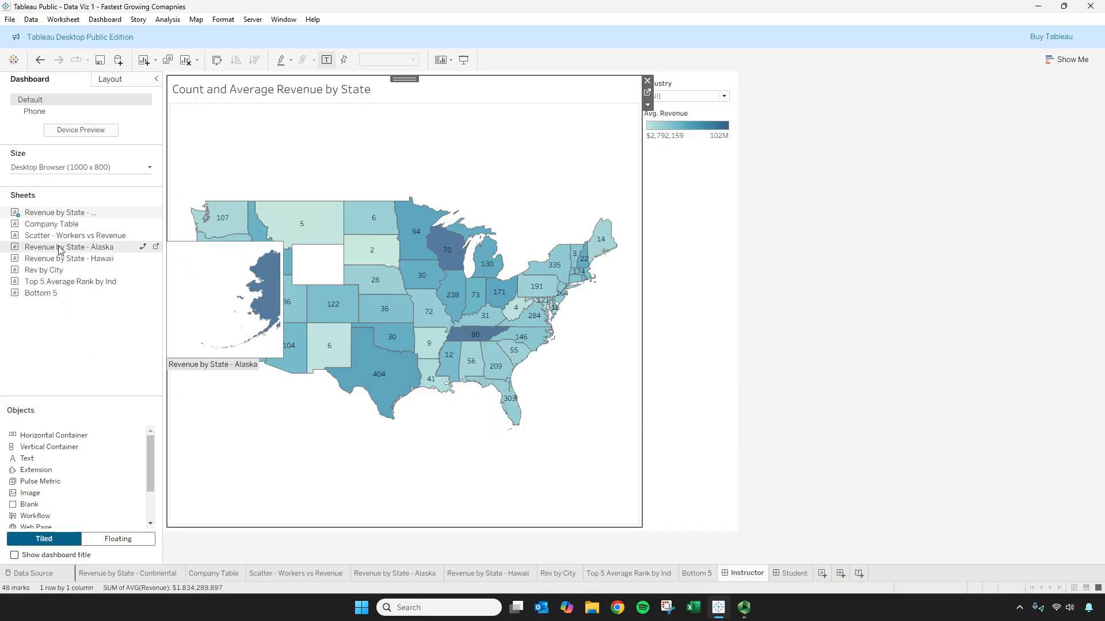
pyautogui.moveTo(55, 224); pyautogui.dragTo(465, 352)
pyautogui.moveTo(558, 280); pyautogui.dragTo(391, 517)
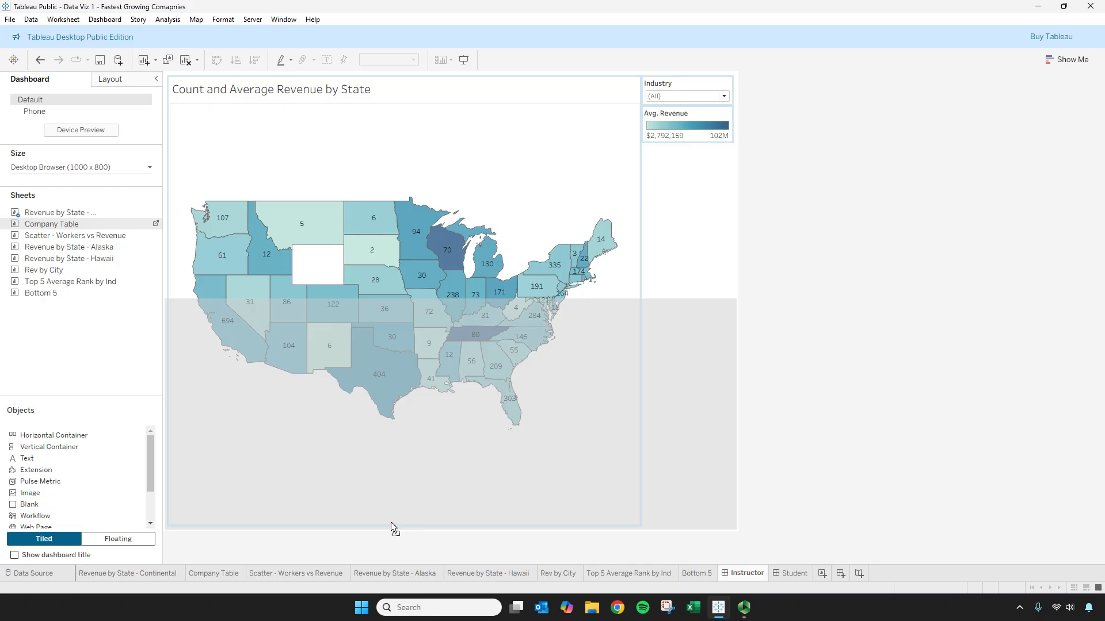
pyautogui.moveTo(391, 523); pyautogui.dragTo(390, 523)
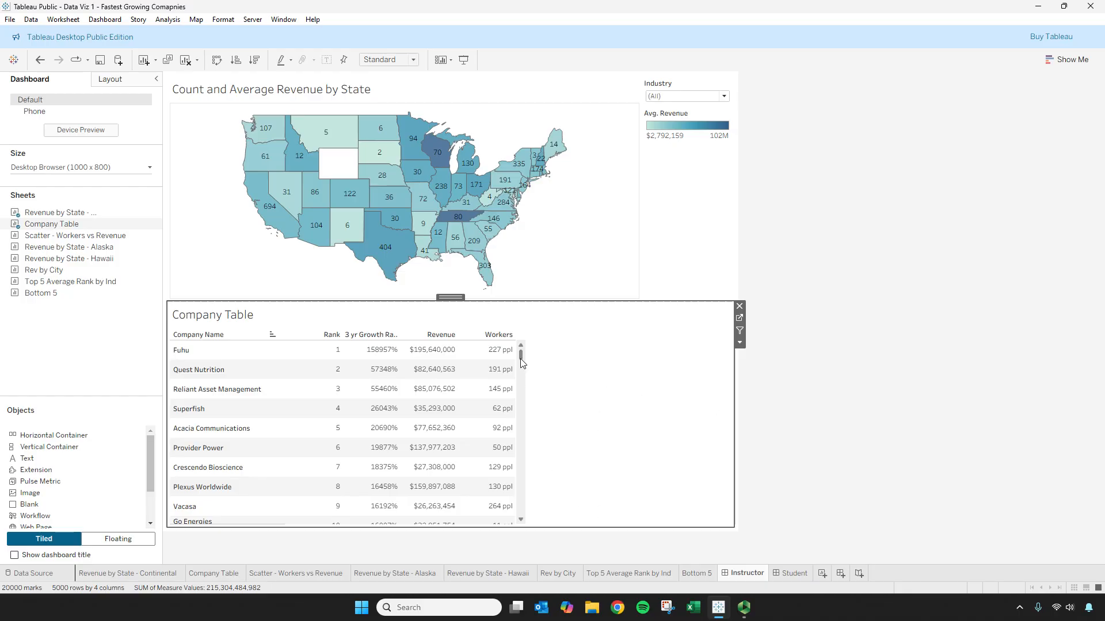
# - Set the Company Table's fit on the Instructor dashboard to Fit Width
pyautogui.moveTo(520, 357)
pyautogui.mouseDown()
pyautogui.moveTo(520, 509)
pyautogui.moveTo(525, 317)
pyautogui.moveTo(534, 347)
pyautogui.mouseUp()
pyautogui.click(740, 343)
pyautogui.moveTo(764, 383)
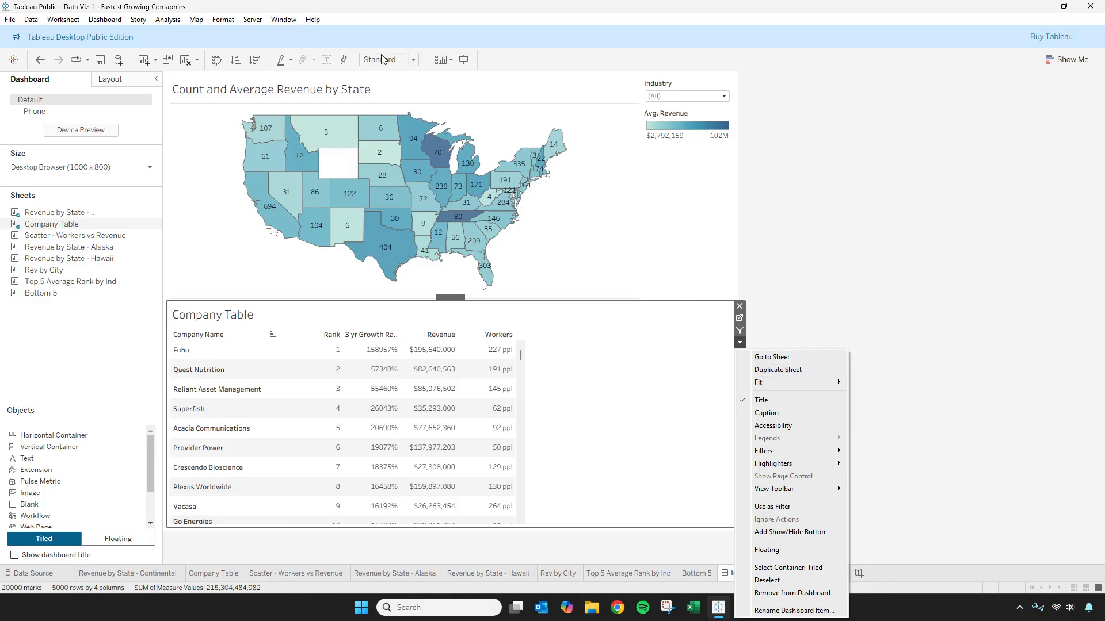
pyautogui.moveTo(803, 385)
pyautogui.moveTo(844, 382)
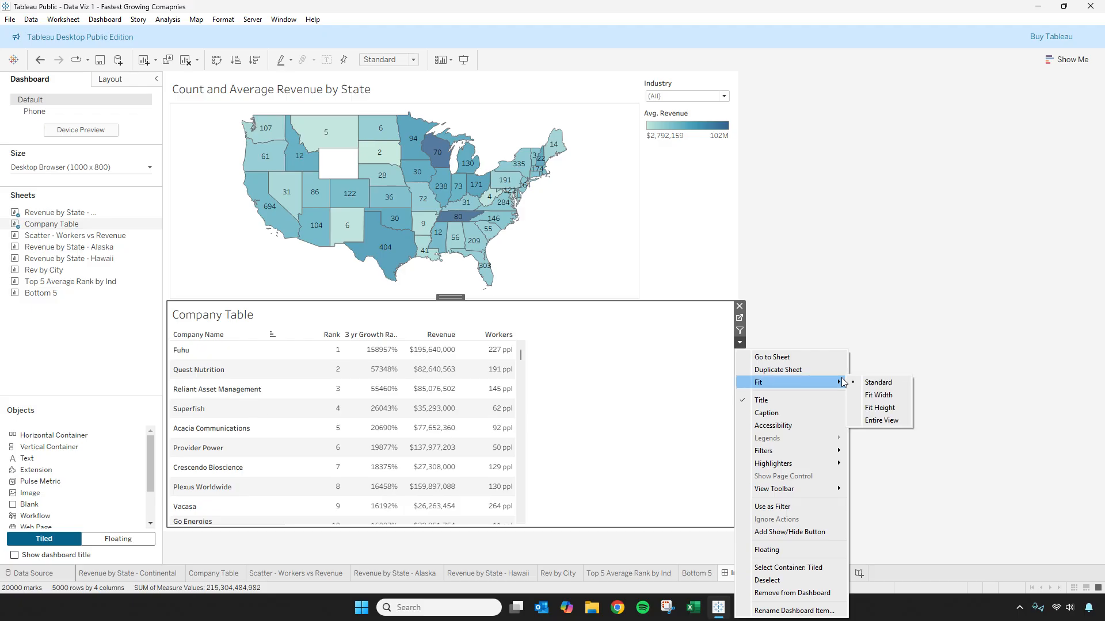
pyautogui.click(874, 395)
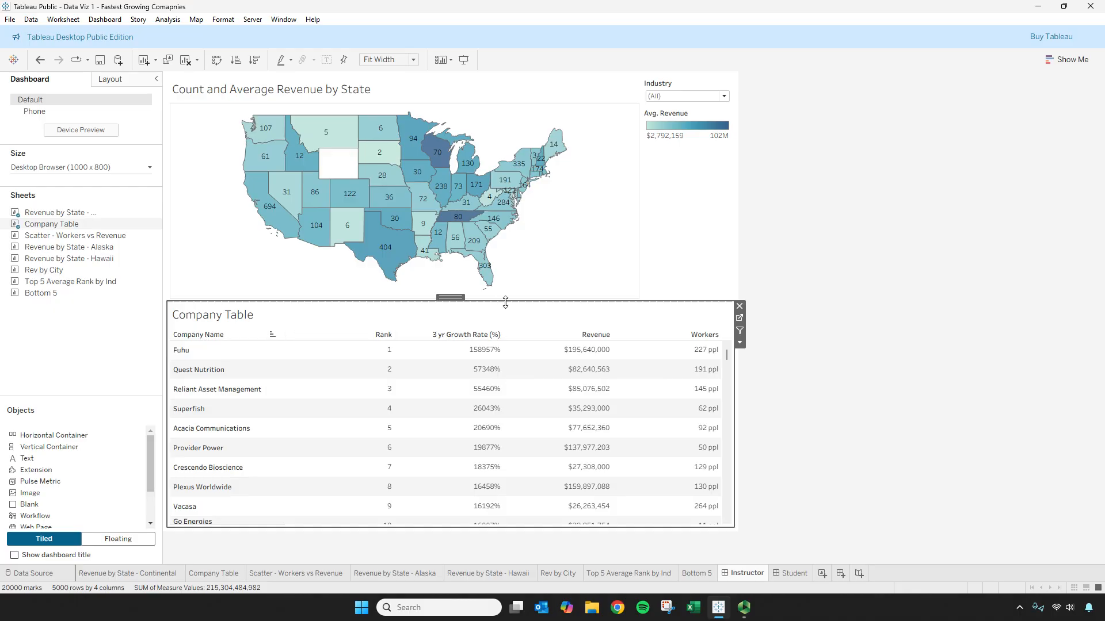
# - Move the divider between the map and the Company Table down, leaving about six company rows below an enlarged map
pyautogui.moveTo(506, 300); pyautogui.dragTo(506, 397)
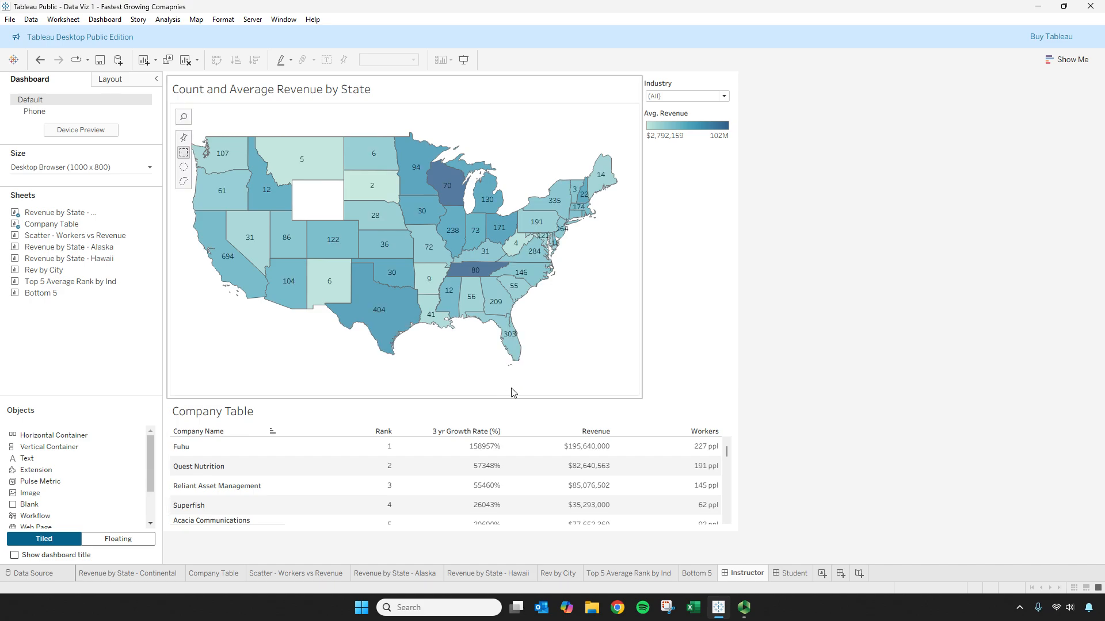
pyautogui.click(499, 401)
pyautogui.moveTo(490, 398); pyautogui.dragTo(495, 366)
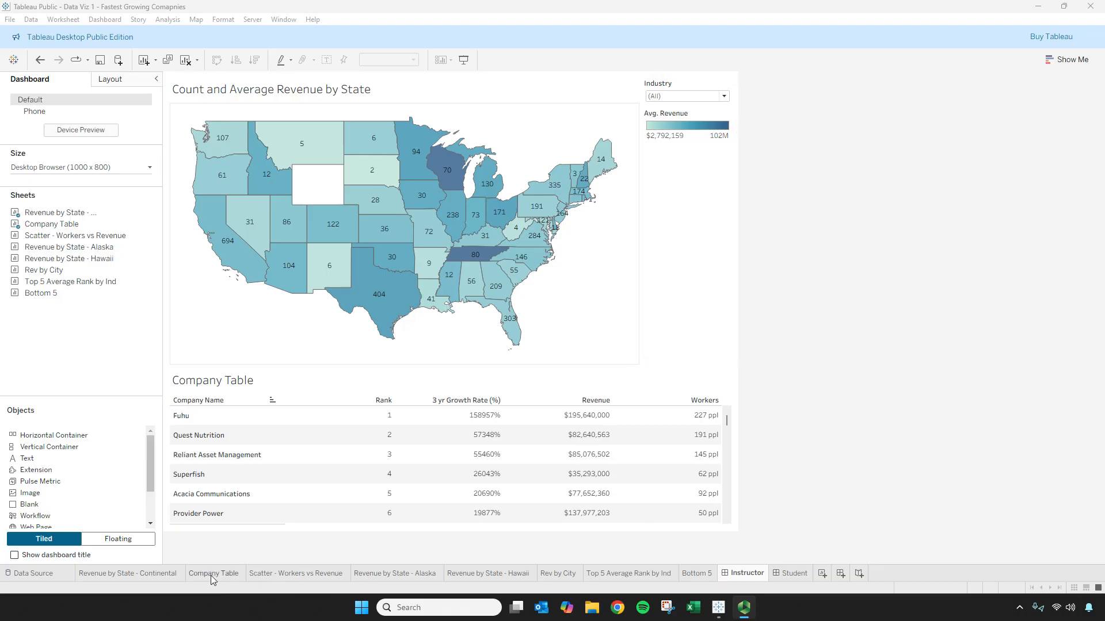
# - Look through the existing worksheets, including the scatter plot, state maps, Rev by City, and top and bottom industry charts, for dashboard content
pyautogui.click(289, 578)
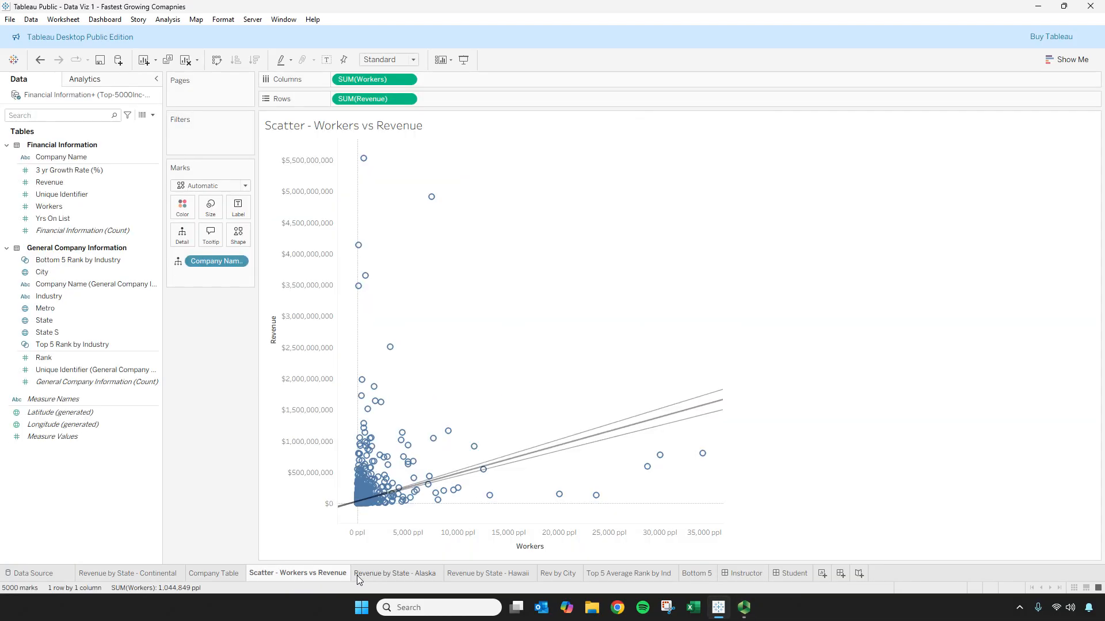
pyautogui.click(360, 575)
pyautogui.click(465, 574)
pyautogui.click(557, 574)
pyautogui.click(630, 574)
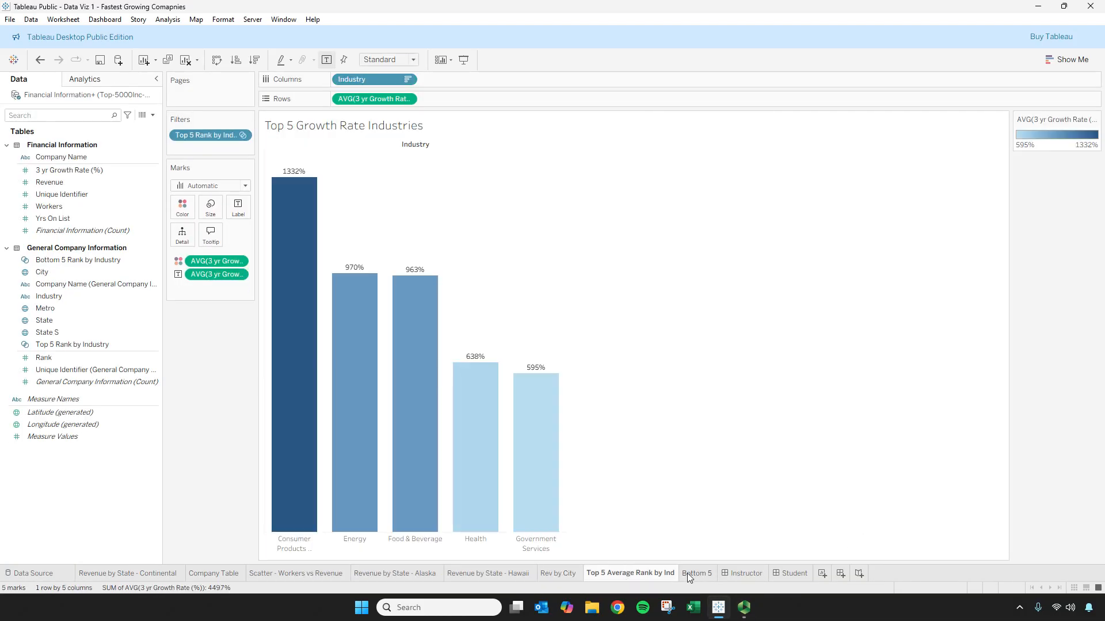
pyautogui.click(696, 573)
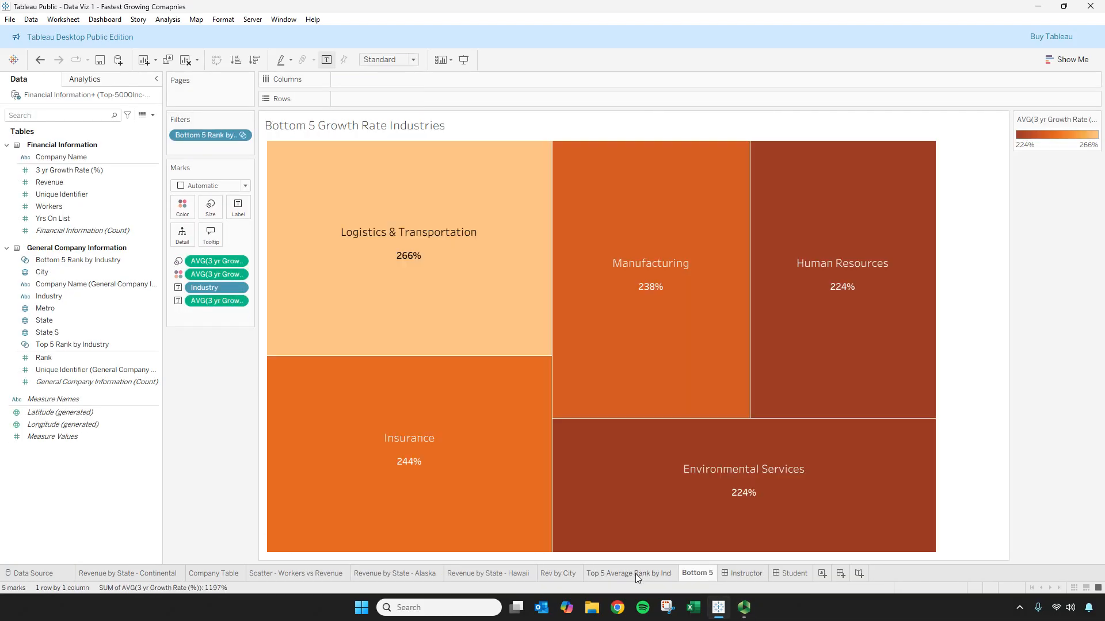
pyautogui.click(556, 575)
pyautogui.click(508, 574)
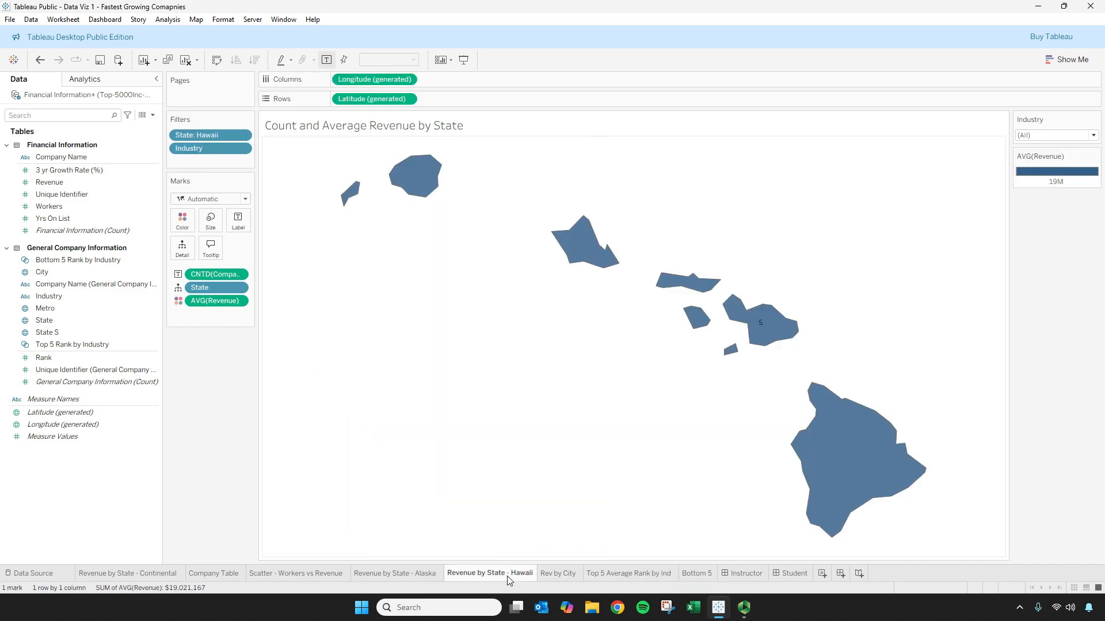
pyautogui.click(434, 575)
pyautogui.click(321, 575)
pyautogui.click(189, 575)
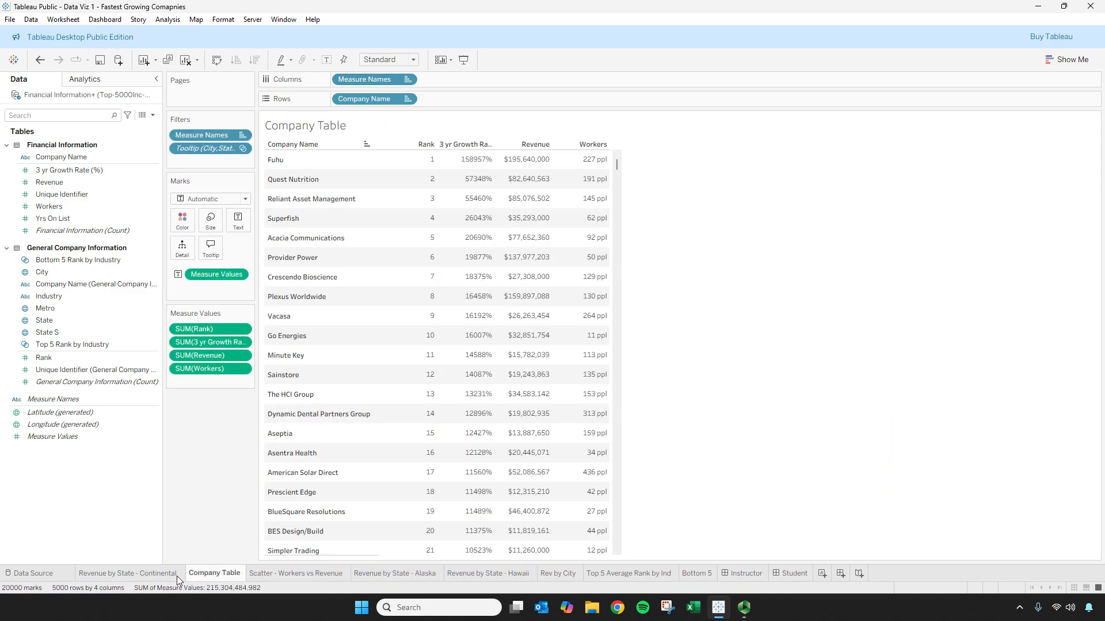
pyautogui.click(139, 574)
pyautogui.click(276, 574)
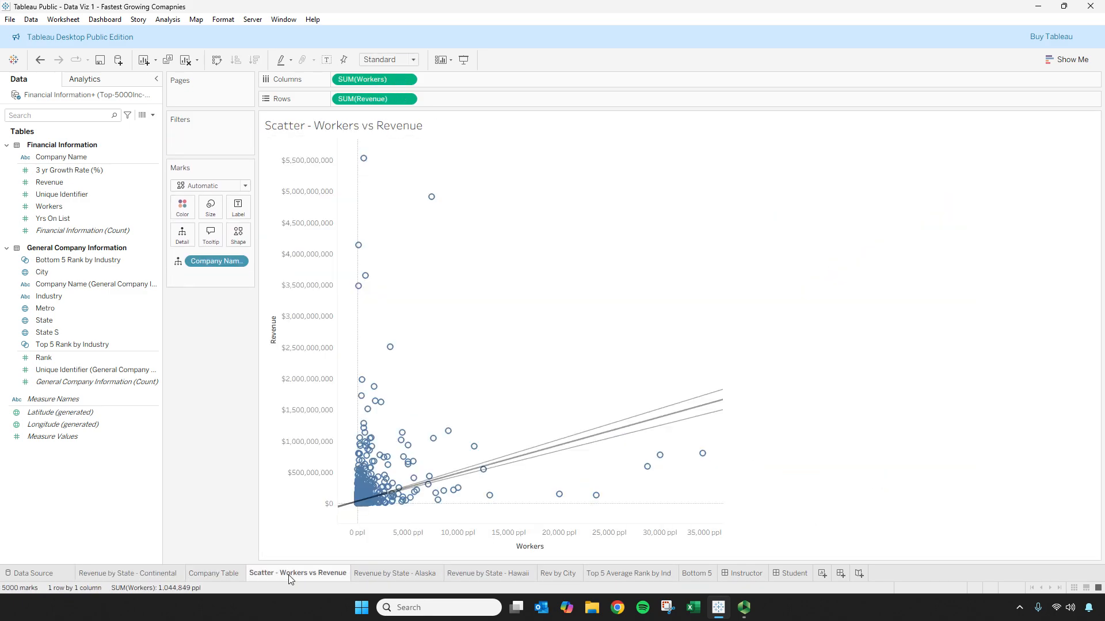
# - Add the Scatter - Workers vs Revenue sheet to the Instructor dashboard, in the right half beside the Company Table
pyautogui.click(752, 575)
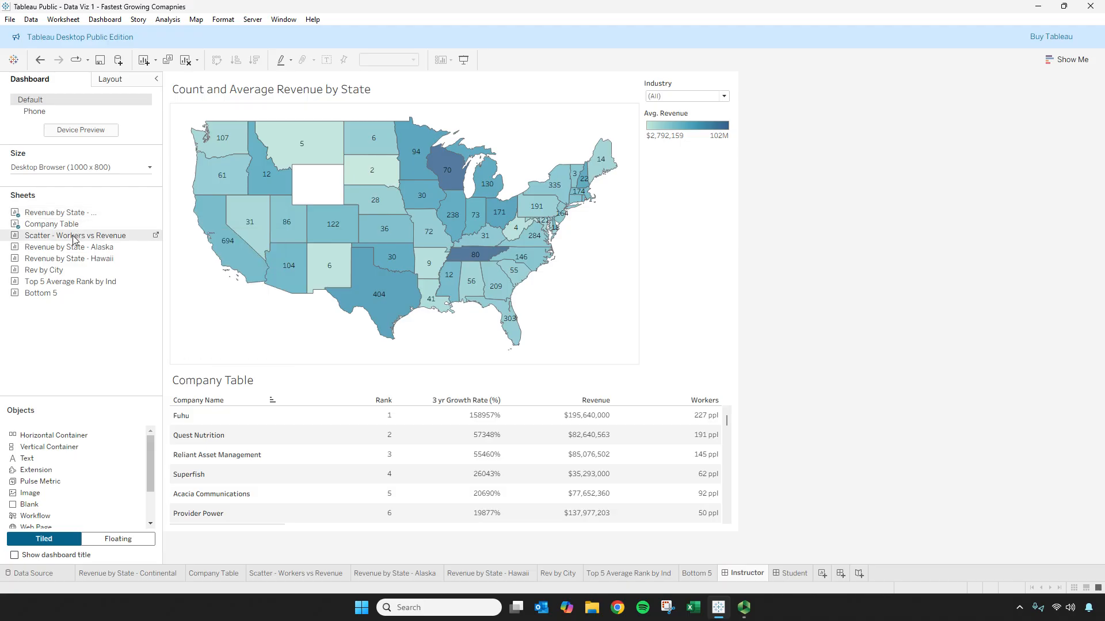
pyautogui.moveTo(112, 268)
pyautogui.mouseDown()
pyautogui.moveTo(617, 407)
pyautogui.moveTo(699, 451)
pyautogui.mouseUp()
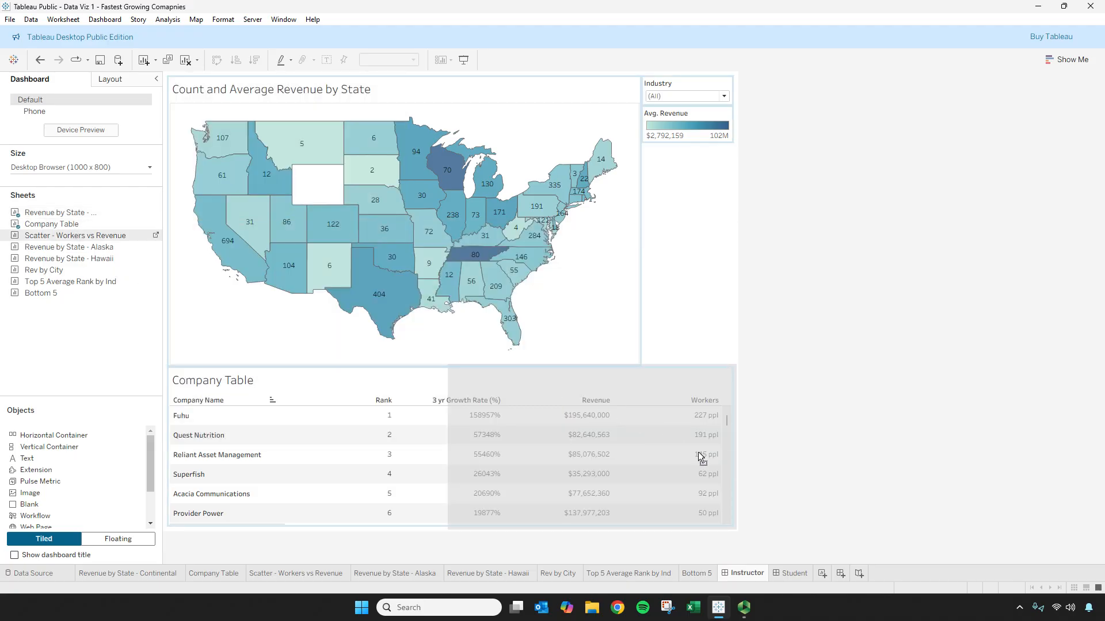
pyautogui.moveTo(587, 513); pyautogui.dragTo(548, 509)
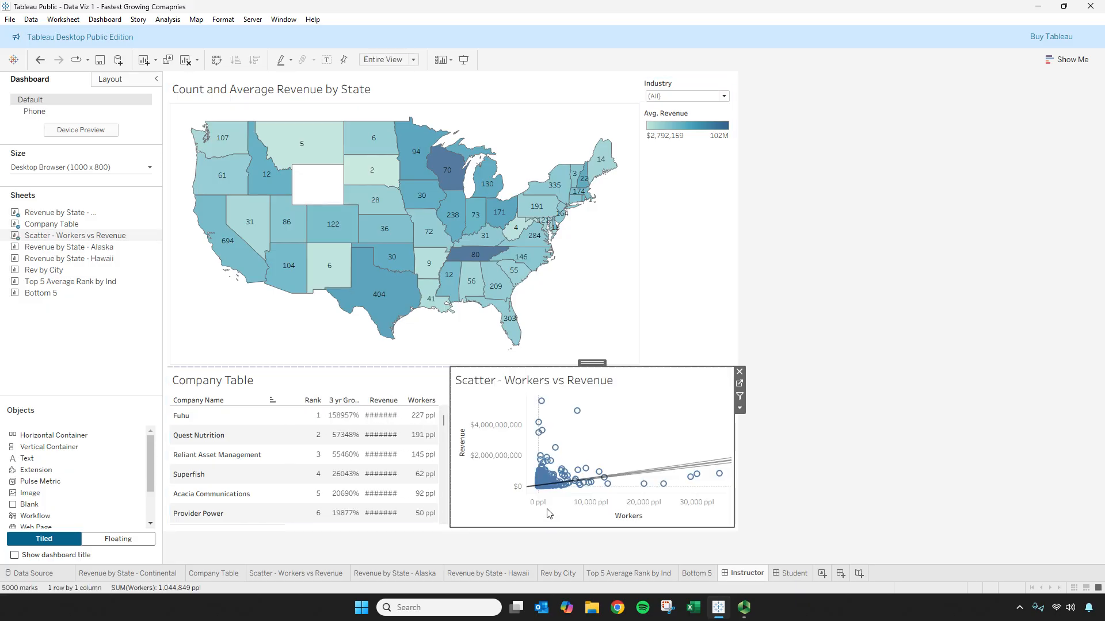
pyautogui.click(353, 382)
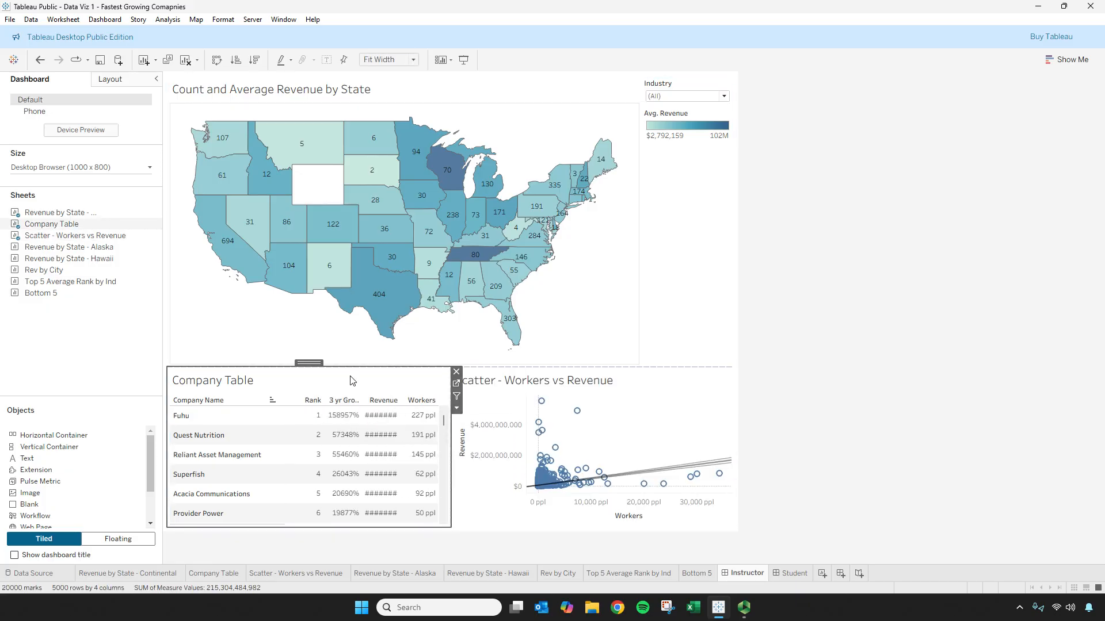
pyautogui.click(457, 410)
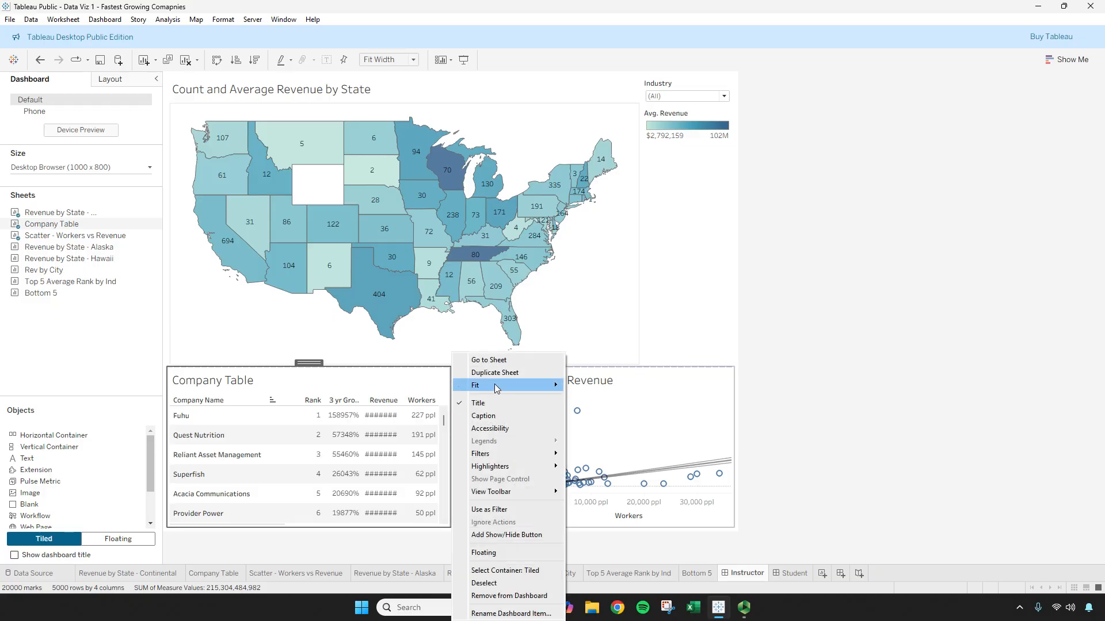
pyautogui.moveTo(497, 389)
pyautogui.click(422, 374)
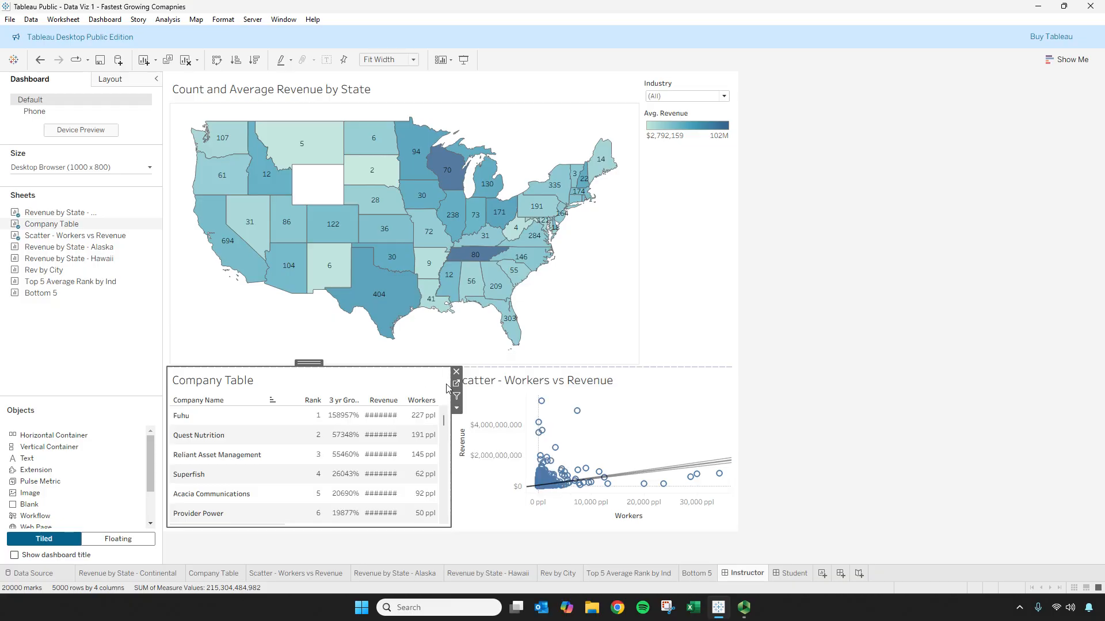
# - Widen the Company Table slightly into the scatter plot's space and narrow its Company Name column
pyautogui.moveTo(453, 390); pyautogui.dragTo(467, 385)
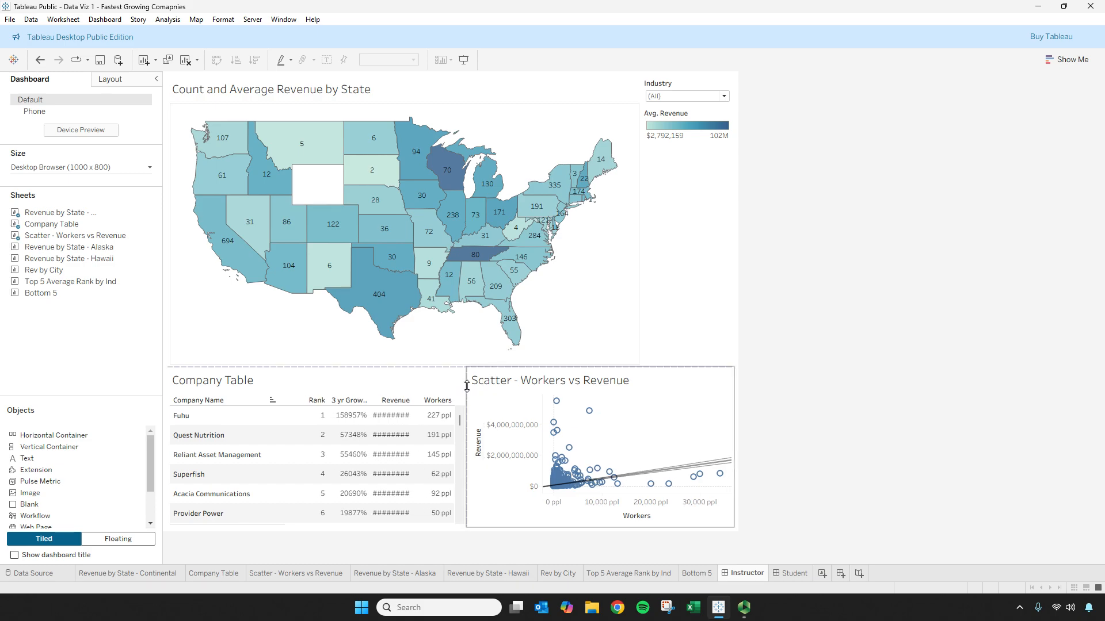
pyautogui.click(285, 416)
pyautogui.moveTo(272, 413); pyautogui.dragTo(272, 413)
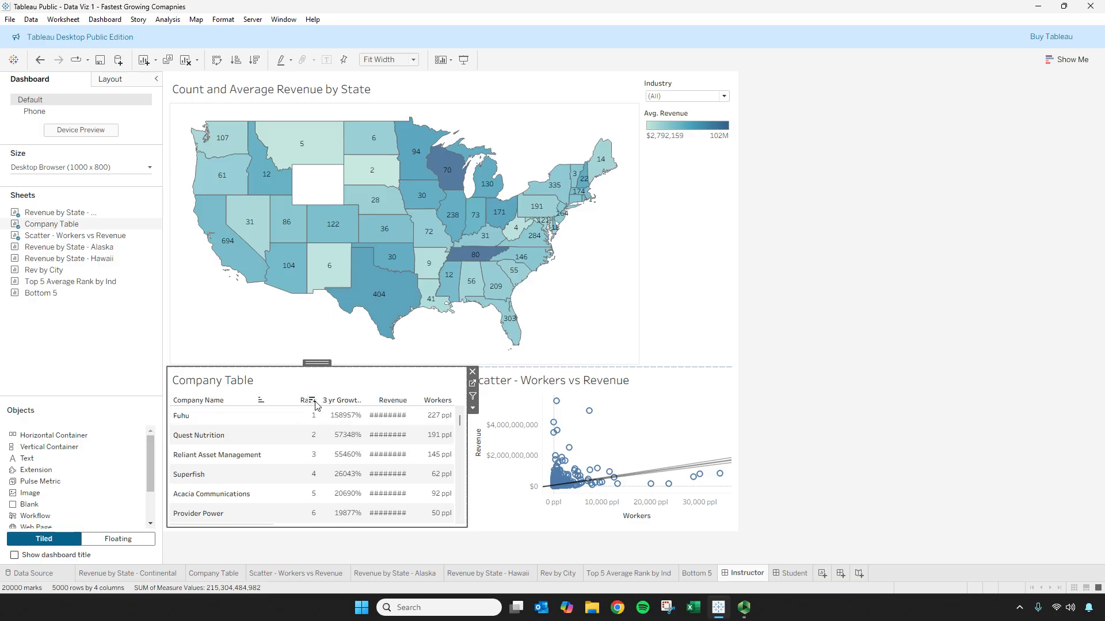
# - Try to narrow the Rank column of the Company Table directly on the dashboard
pyautogui.click(293, 401)
pyautogui.click(302, 435)
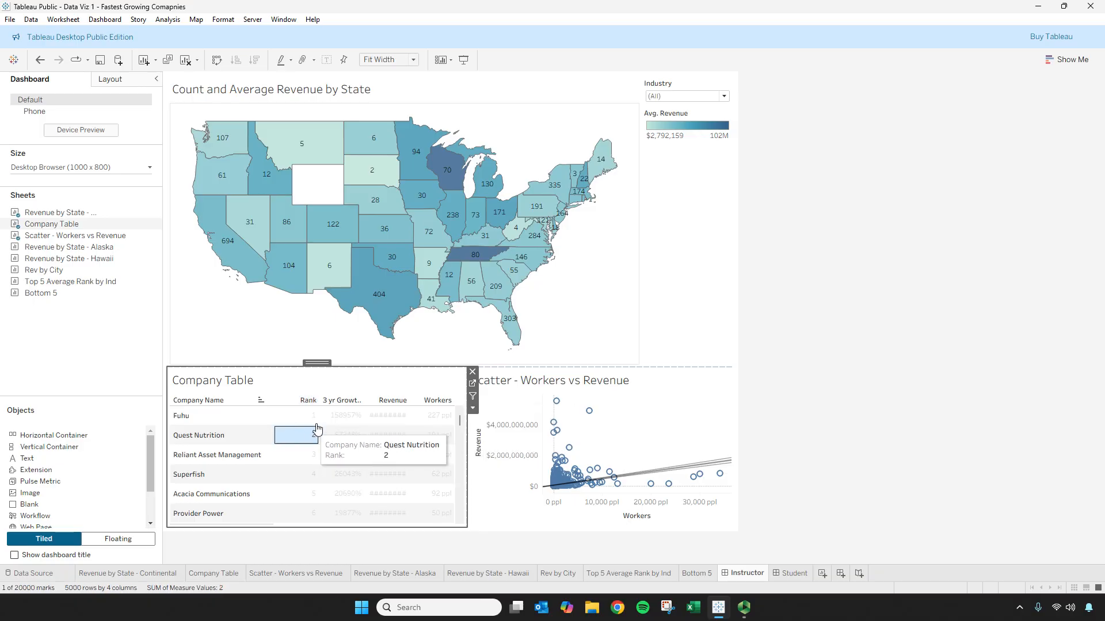
pyautogui.click(319, 422)
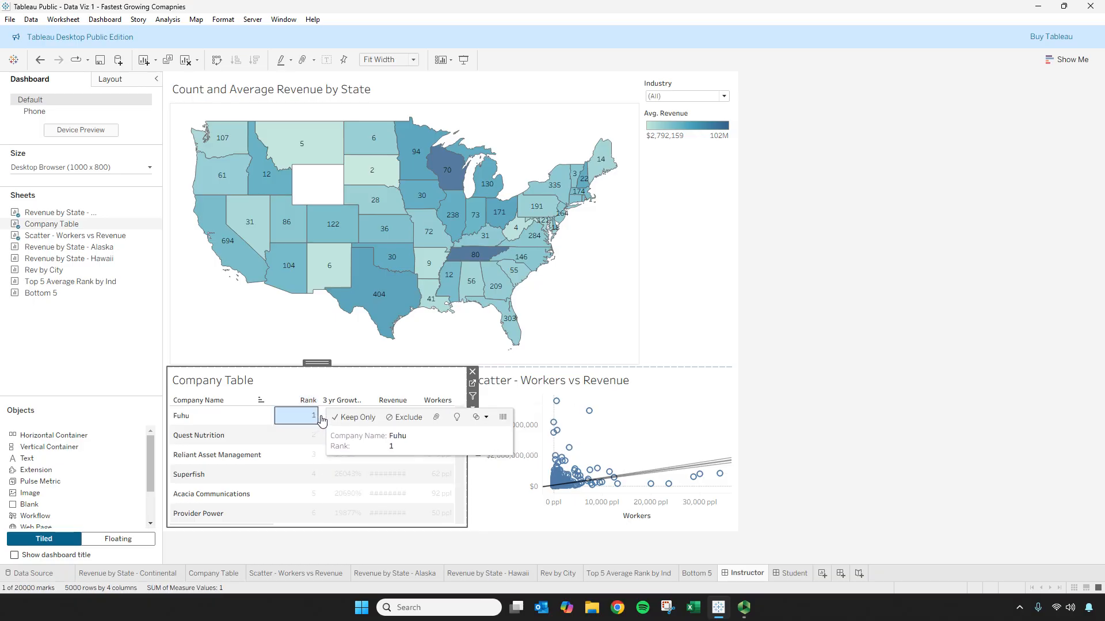
pyautogui.click(296, 435)
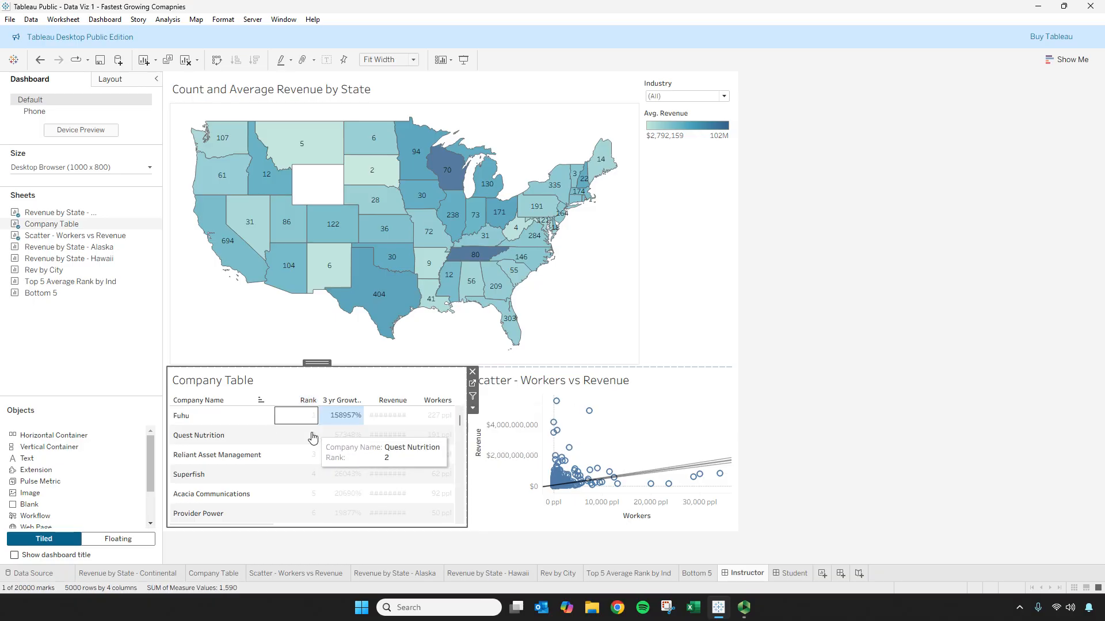
pyautogui.click(302, 400)
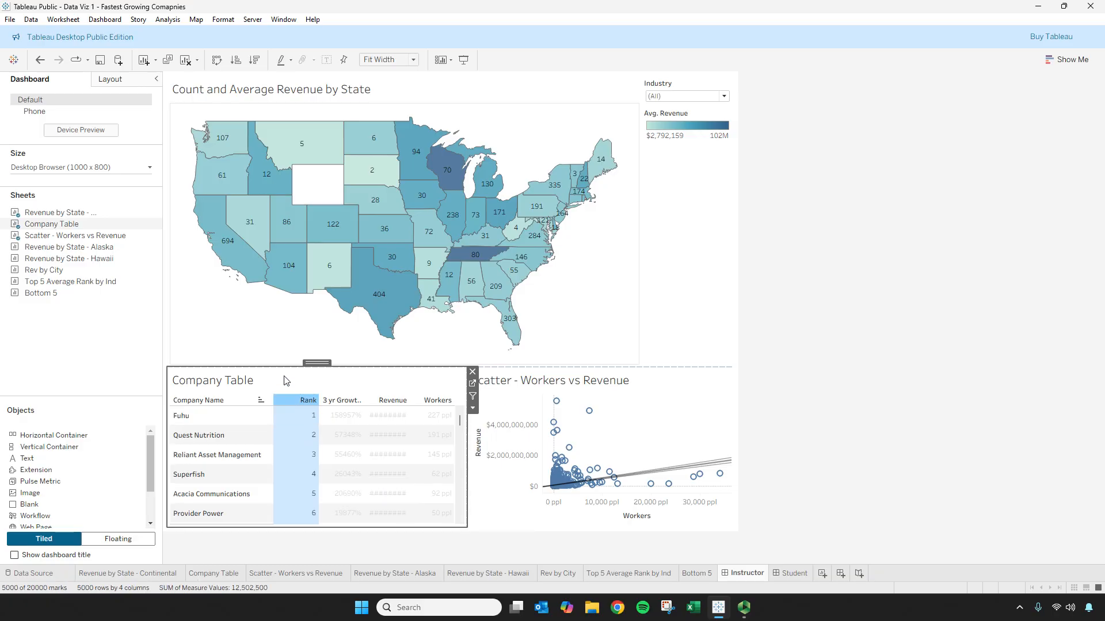
pyautogui.click(286, 381)
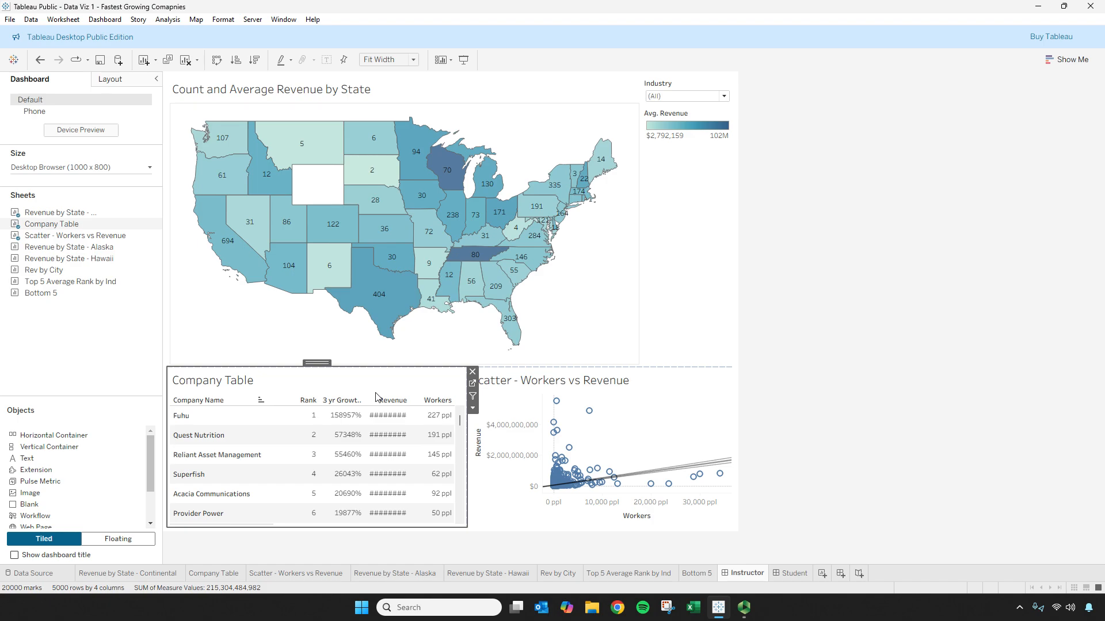
# - Open the Company Table worksheet and tighten its measure columns, keeping them wide enough to display the full revenue values
pyautogui.moveTo(76, 237)
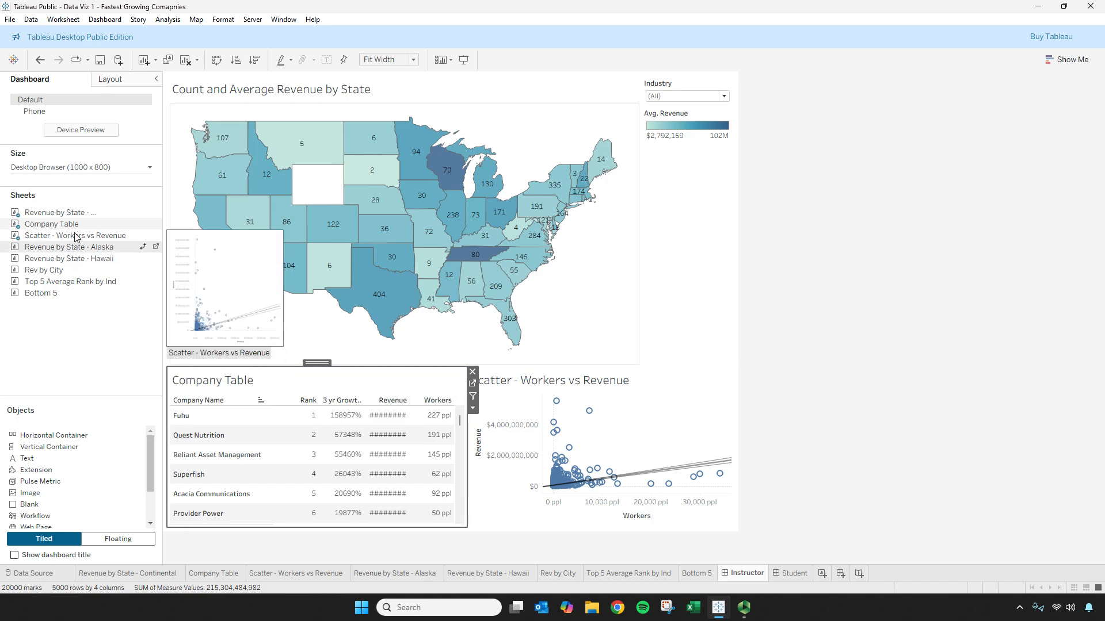
pyautogui.click(473, 384)
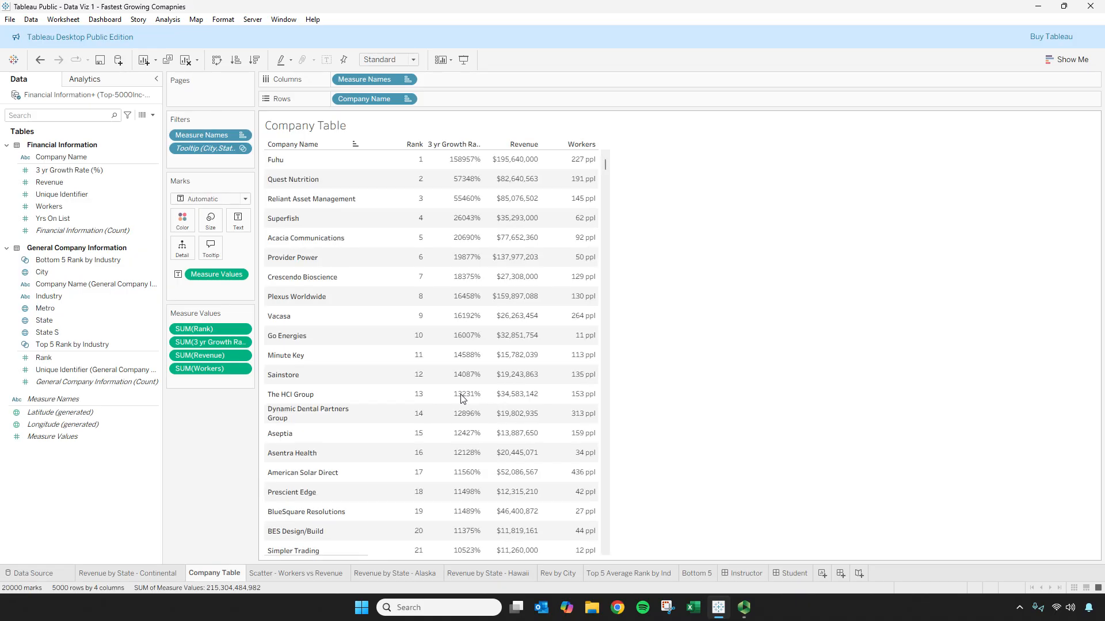
pyautogui.moveTo(424, 143); pyautogui.dragTo(404, 144)
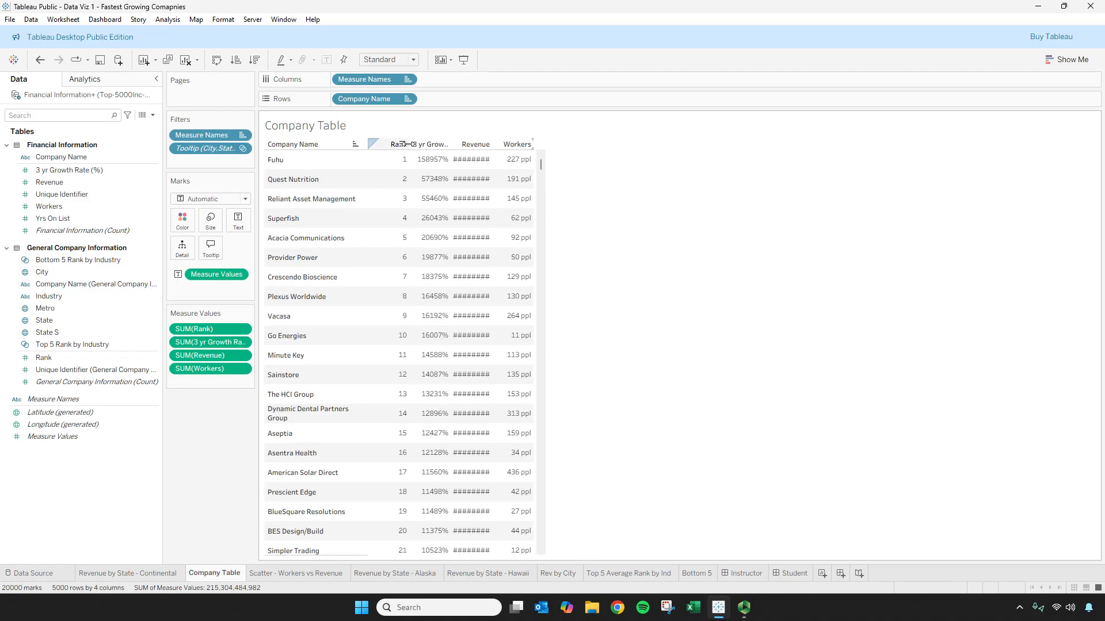
pyautogui.moveTo(494, 145); pyautogui.dragTo(503, 148)
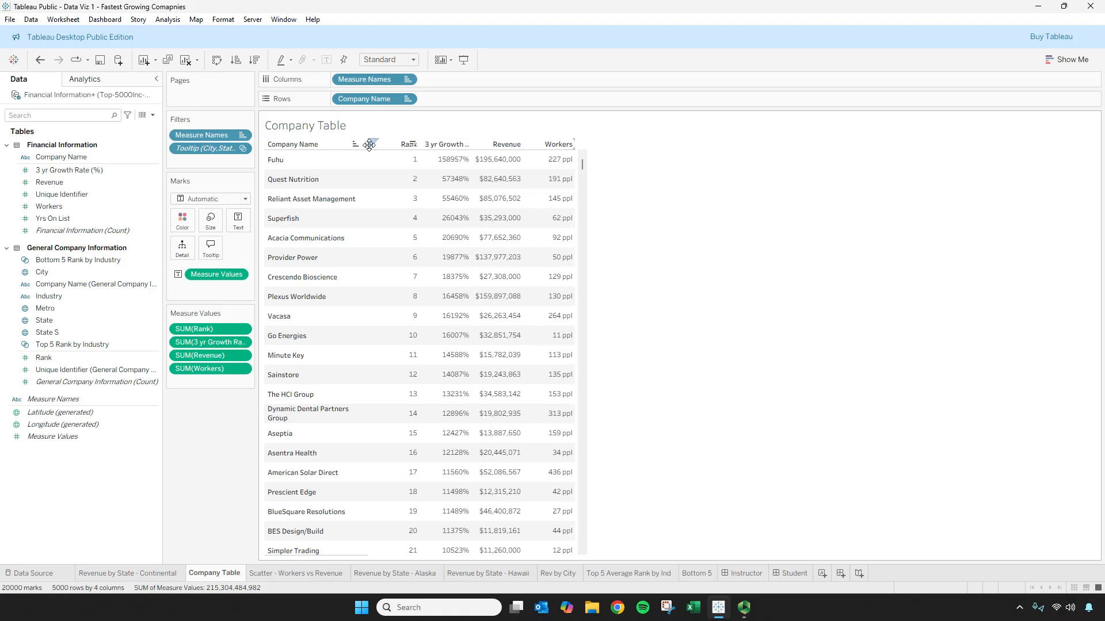
pyautogui.moveTo(421, 145); pyautogui.dragTo(402, 144)
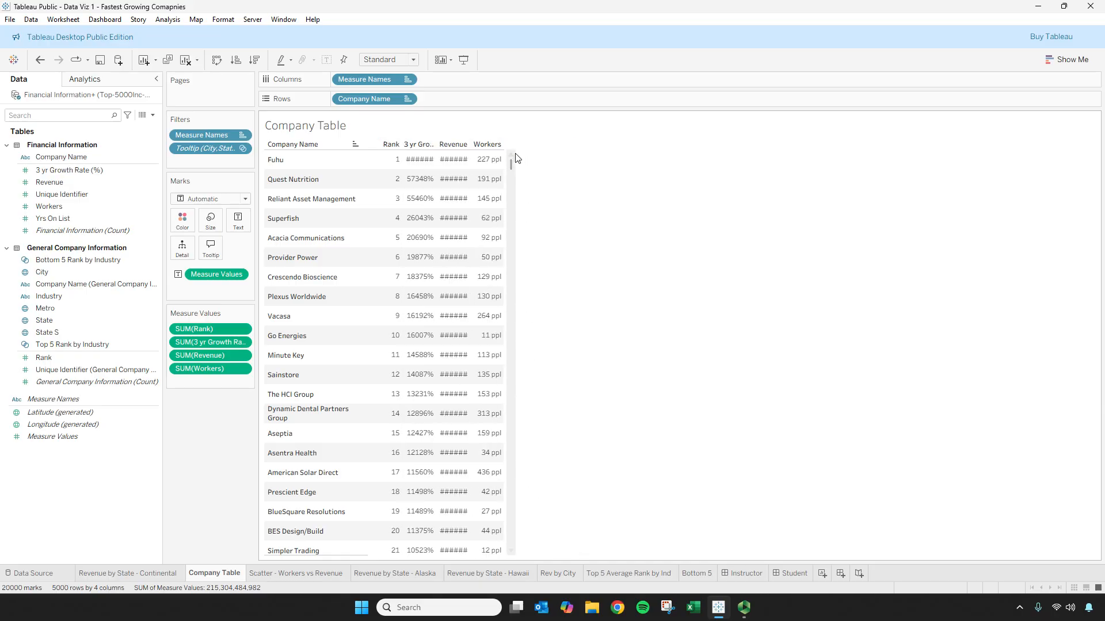
pyautogui.moveTo(502, 146); pyautogui.dragTo(524, 146)
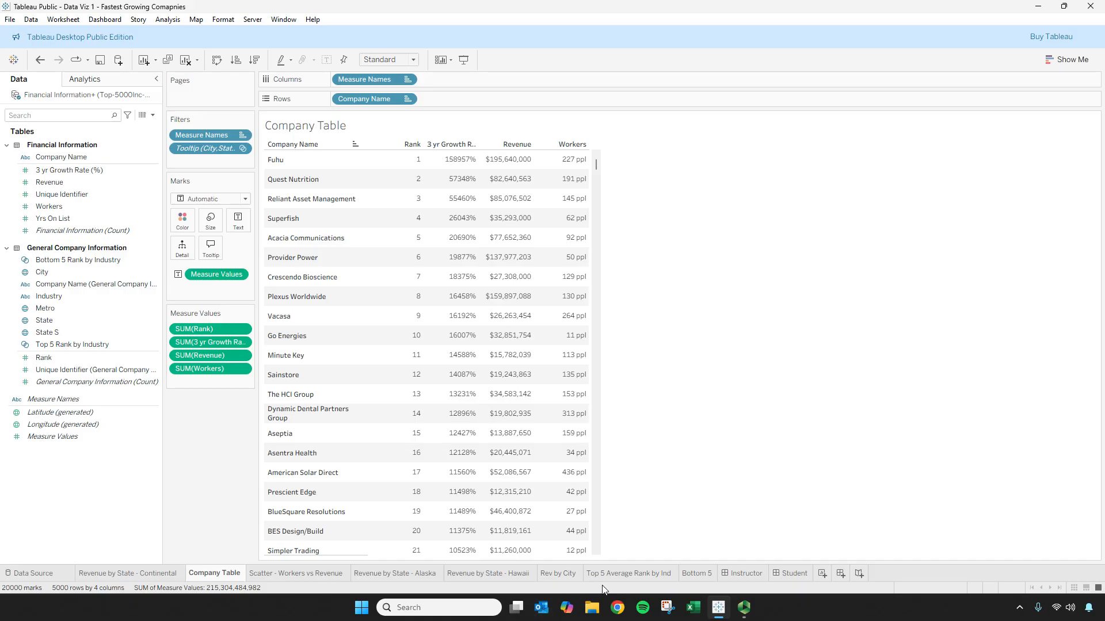
# - Return to the Instructor dashboard and try again to adjust the Rank column's width in the Company Table
pyautogui.click(726, 577)
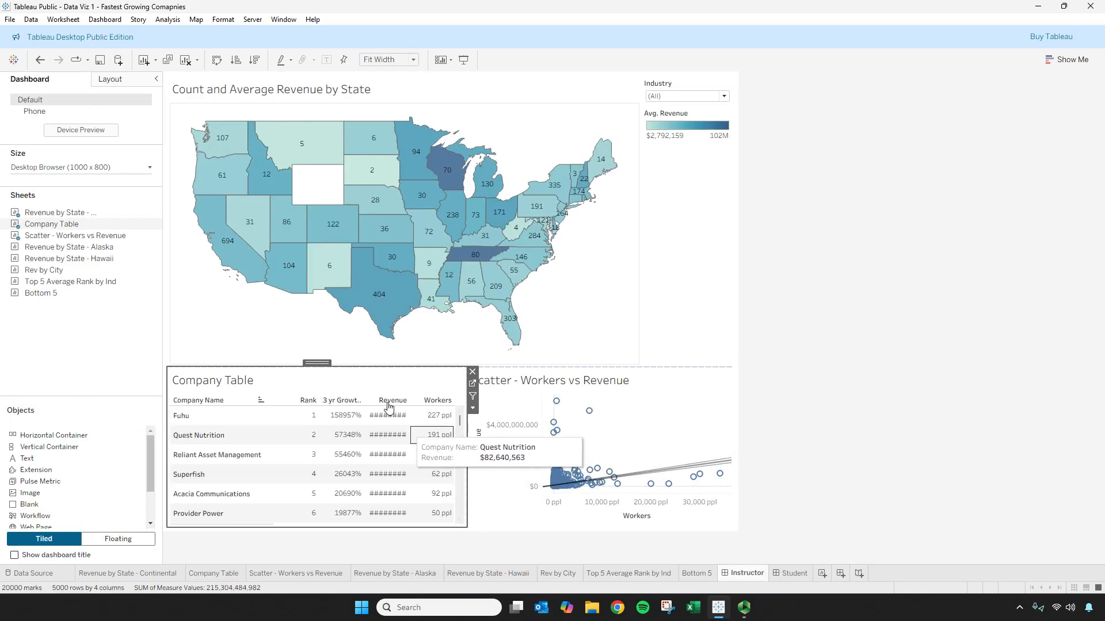
pyautogui.click(317, 400)
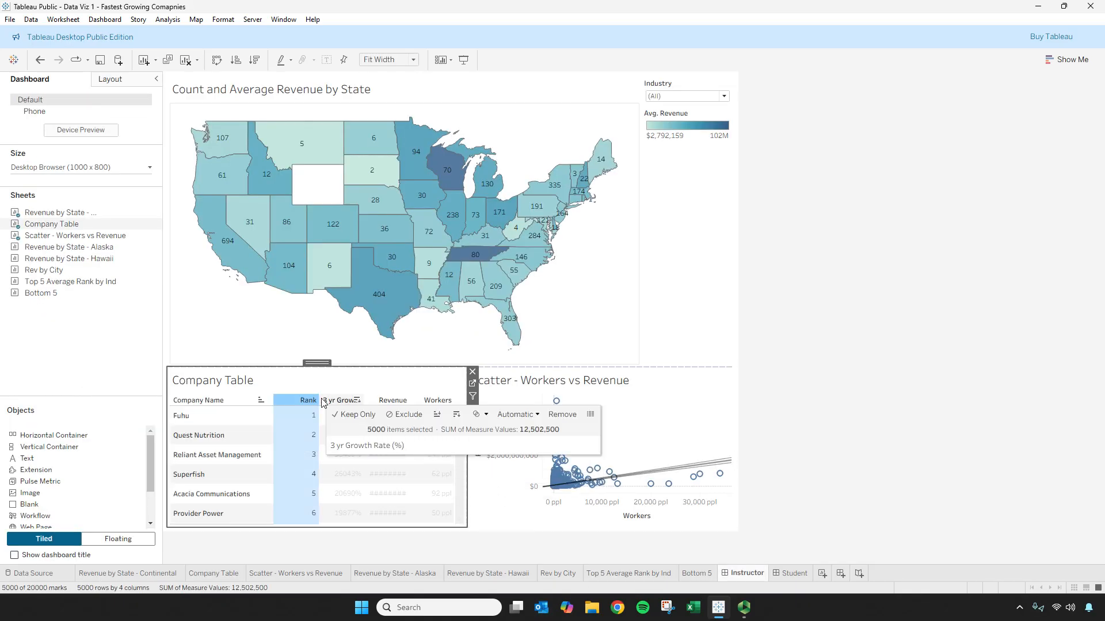
pyautogui.click(273, 403)
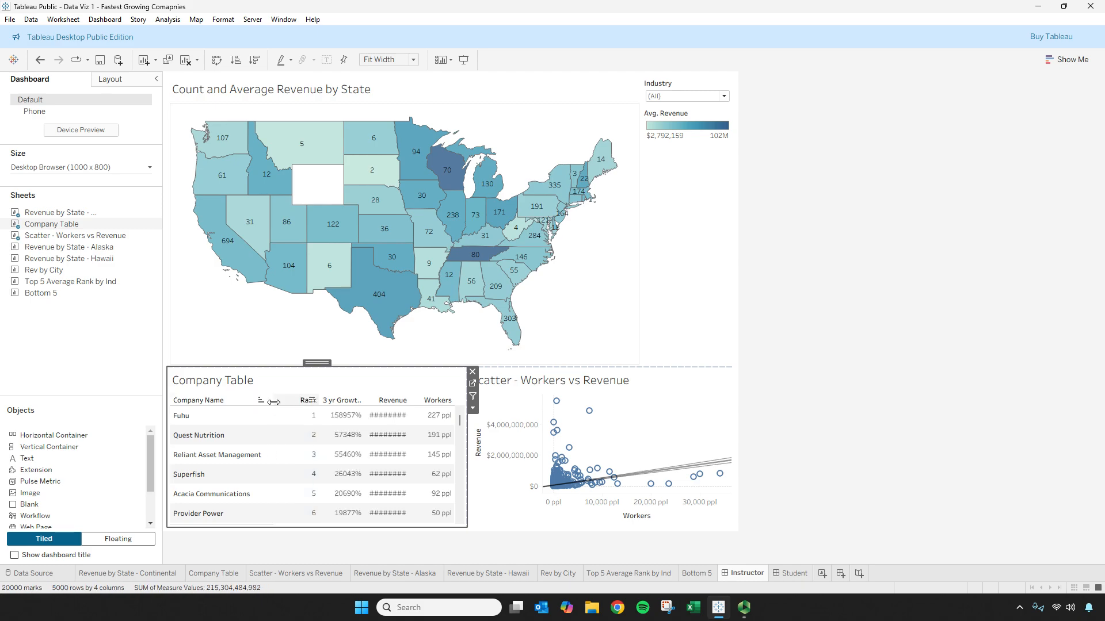
# - Change the Company Table's fit on the dashboard to Standard
pyautogui.click(473, 411)
pyautogui.moveTo(518, 391)
pyautogui.click(622, 406)
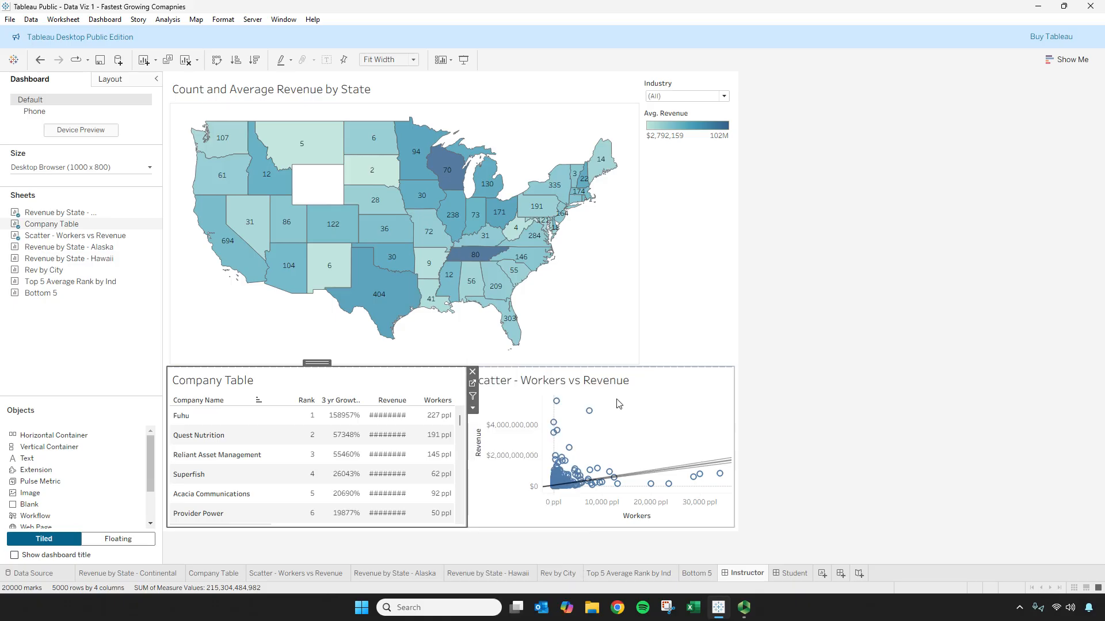
pyautogui.click(473, 408)
pyautogui.moveTo(562, 387)
pyautogui.click(605, 386)
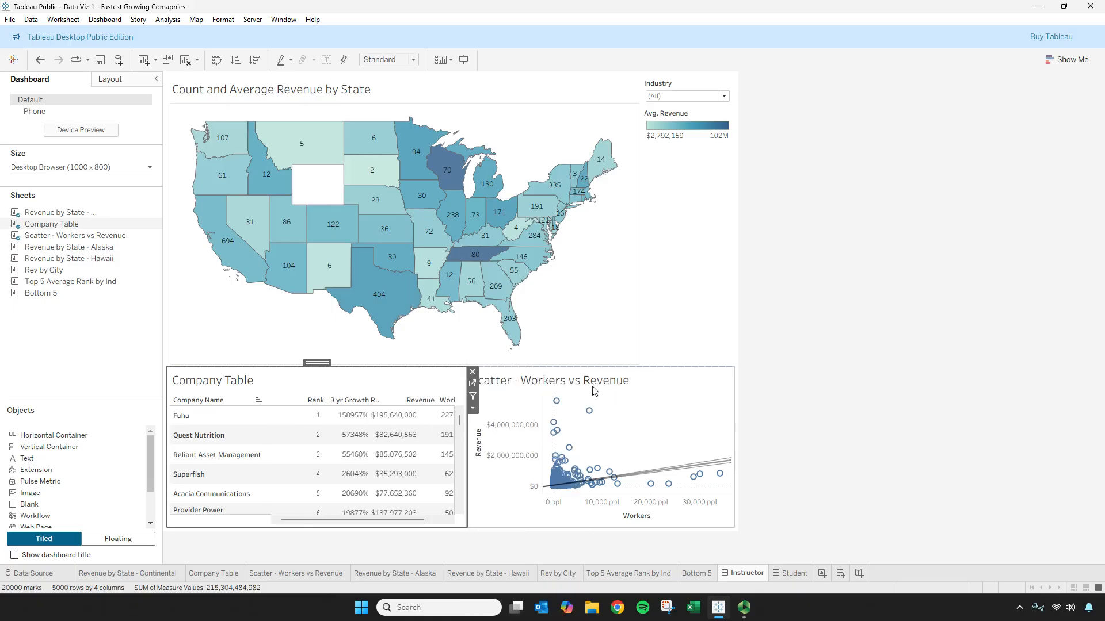
# - Change the Company Table's fit on the dashboard to Fit Width
pyautogui.click(473, 409)
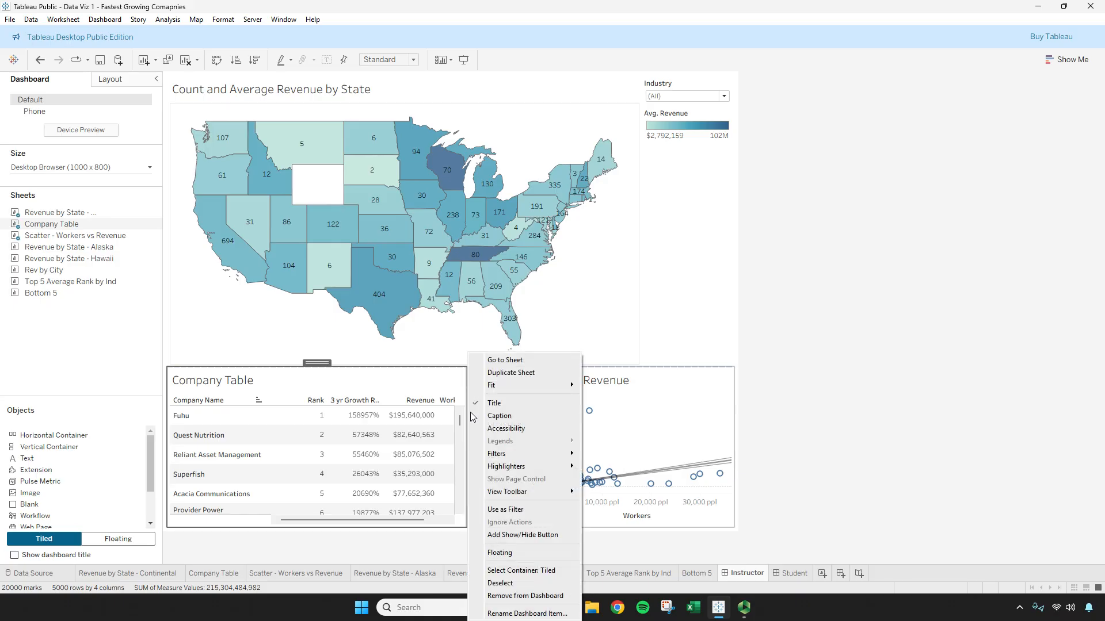
pyautogui.moveTo(520, 388)
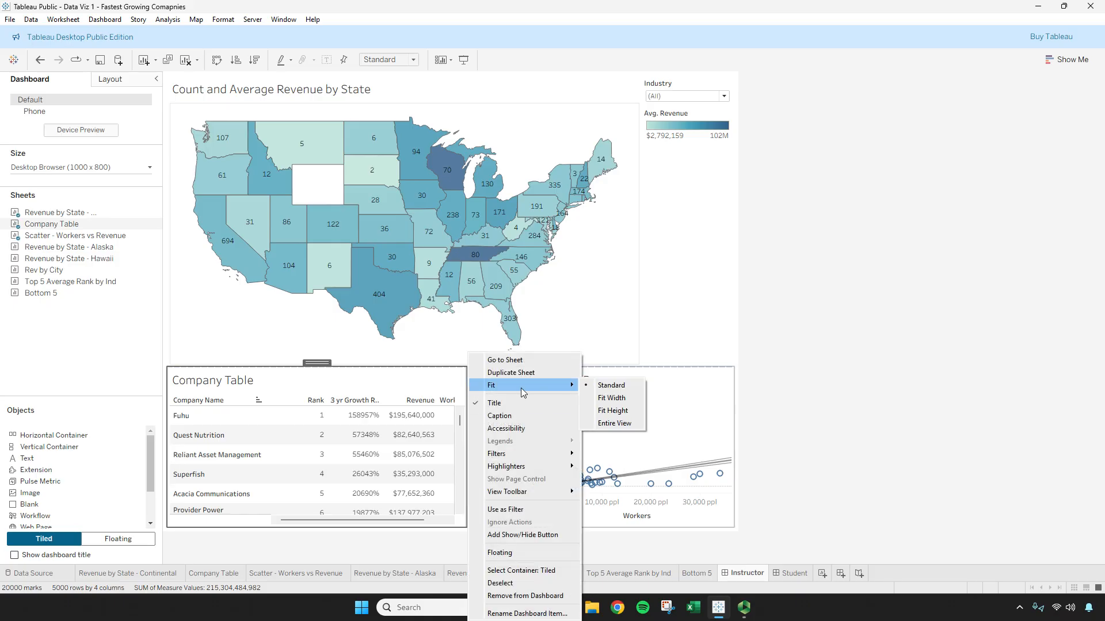
pyautogui.click(612, 398)
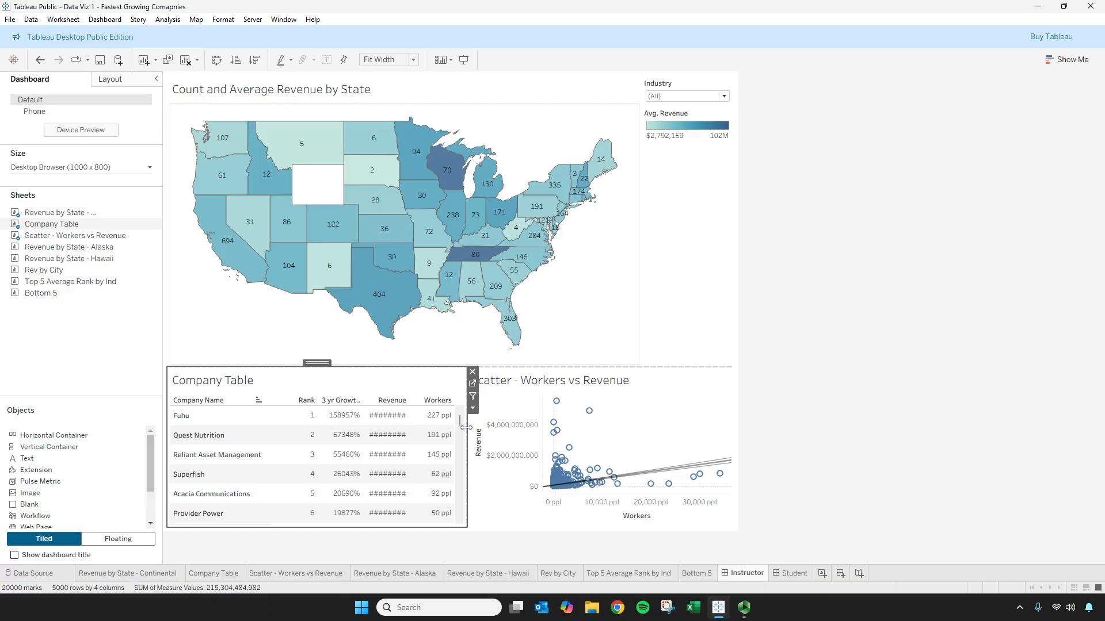
# - Widen the Company Table slightly against the scatter plot and narrow its Company Name column until the full revenue values fit
pyautogui.moveTo(466, 428); pyautogui.dragTo(478, 431)
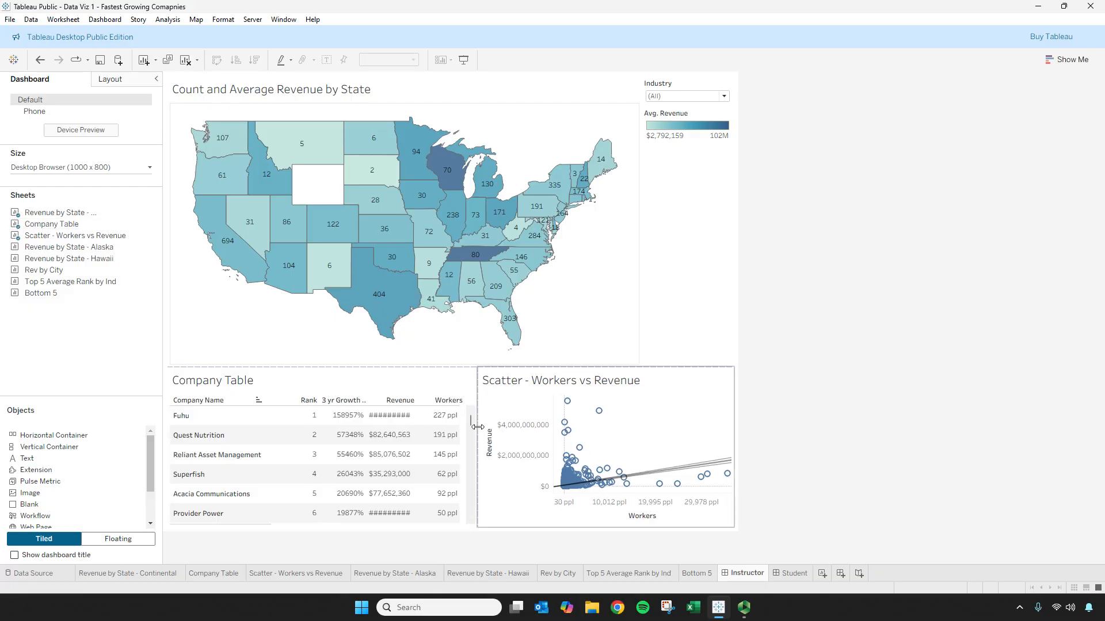
pyautogui.click(262, 414)
pyautogui.moveTo(262, 415); pyautogui.dragTo(261, 415)
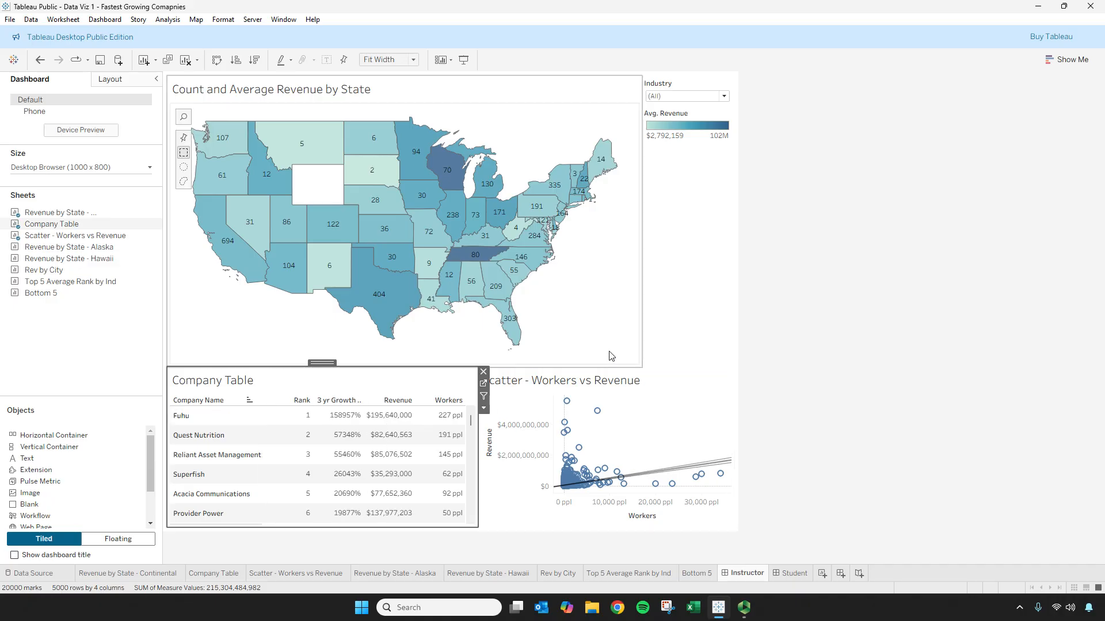
# - Move the container holding the Industry filter and Avg. Revenue legend above the map, spanning the dashboard's full width
pyautogui.click(699, 341)
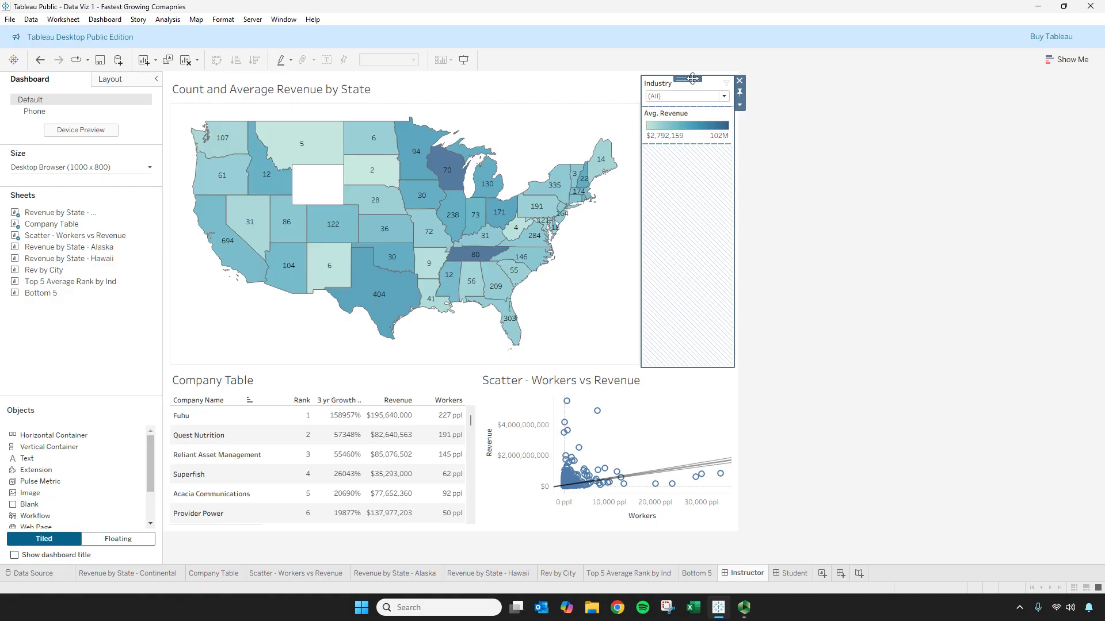
pyautogui.moveTo(692, 79); pyautogui.dragTo(432, 79)
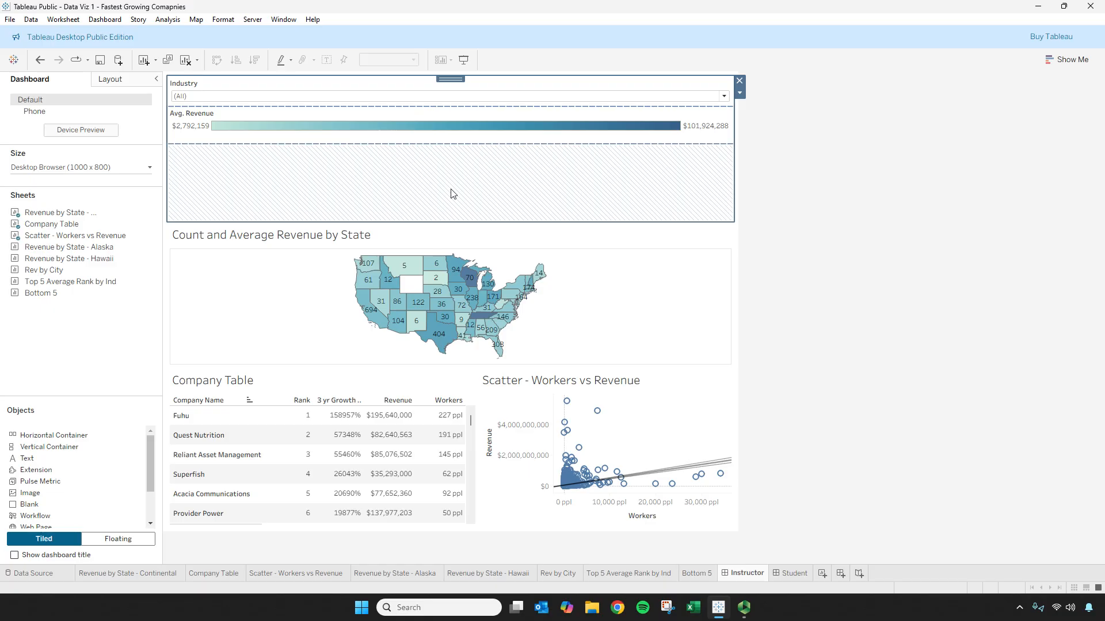
# - Float the Avg. Revenue legend over the empty area east of the map and shrink the height of the Industry filter container
pyautogui.click(330, 114)
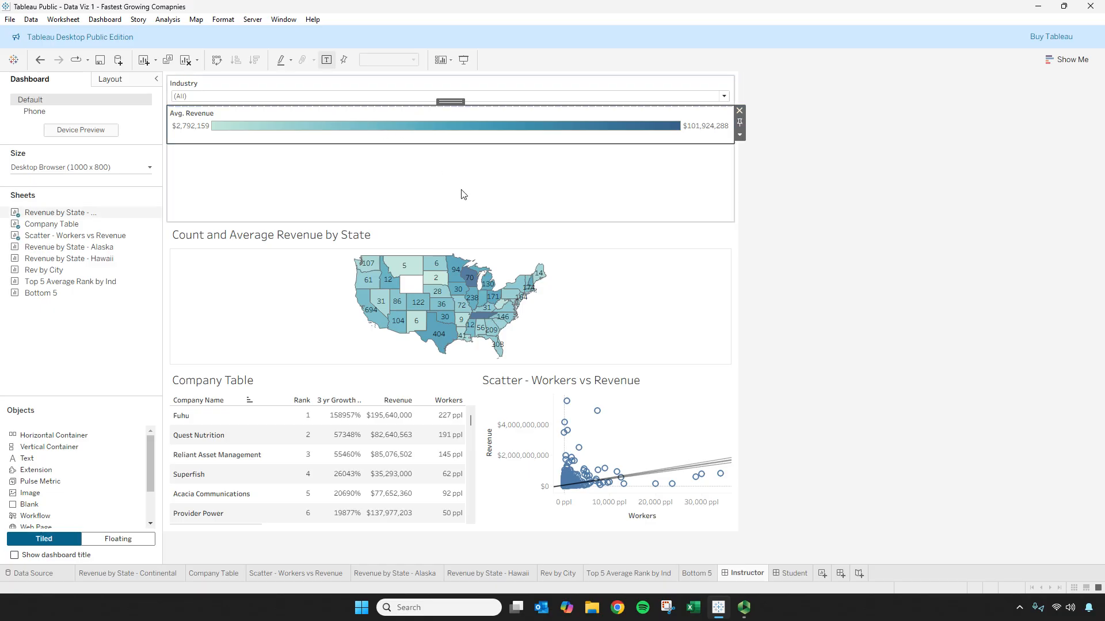
pyautogui.click(740, 136)
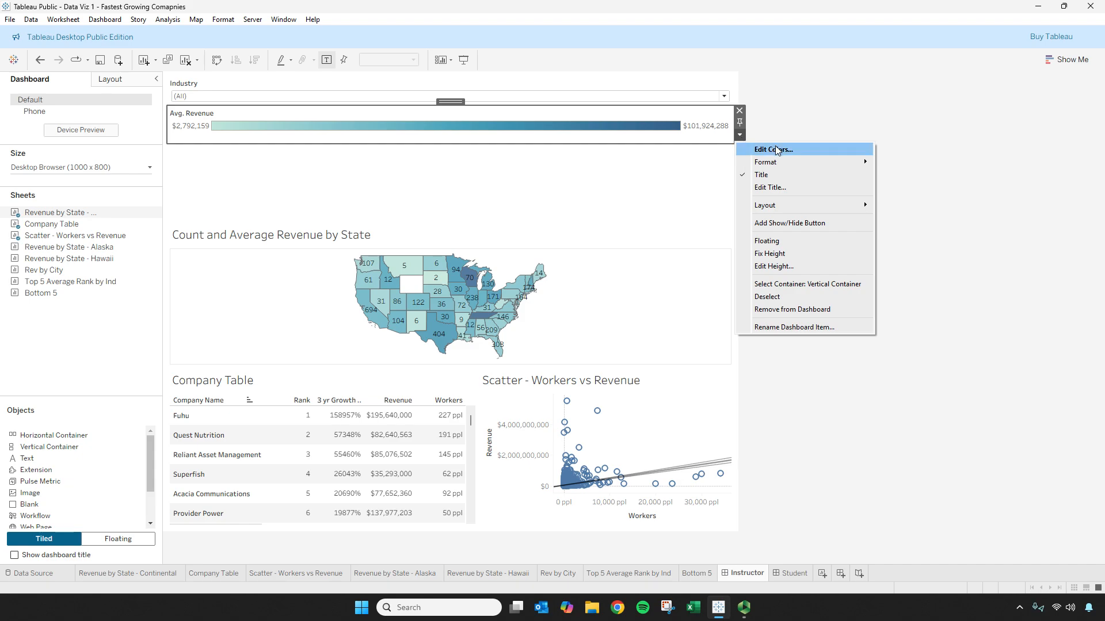
pyautogui.click(798, 242)
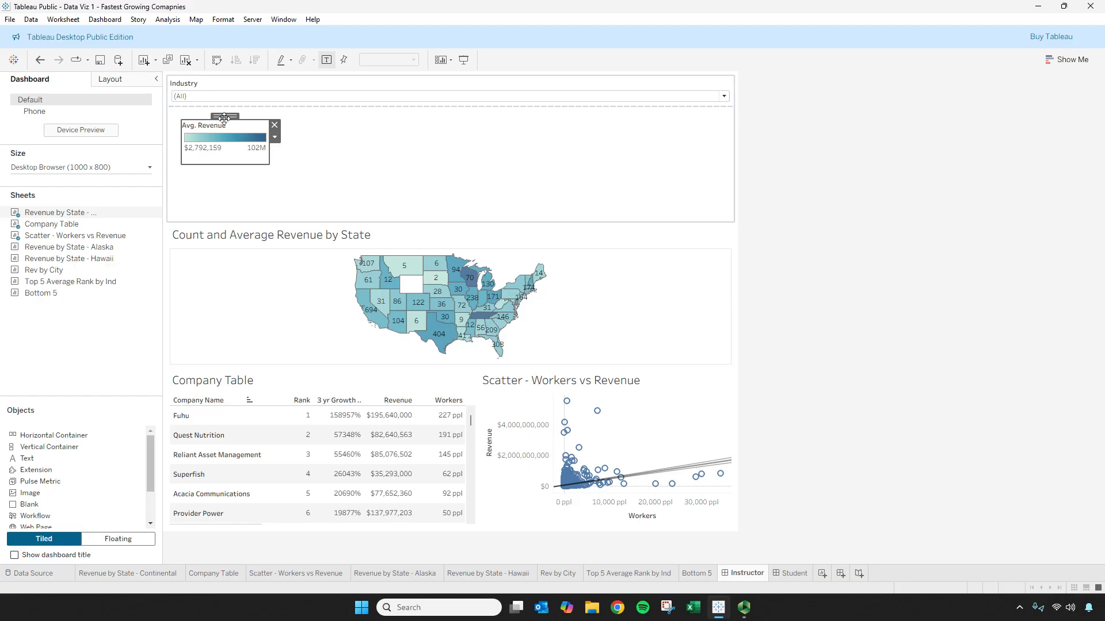
pyautogui.moveTo(223, 115); pyautogui.dragTo(674, 287)
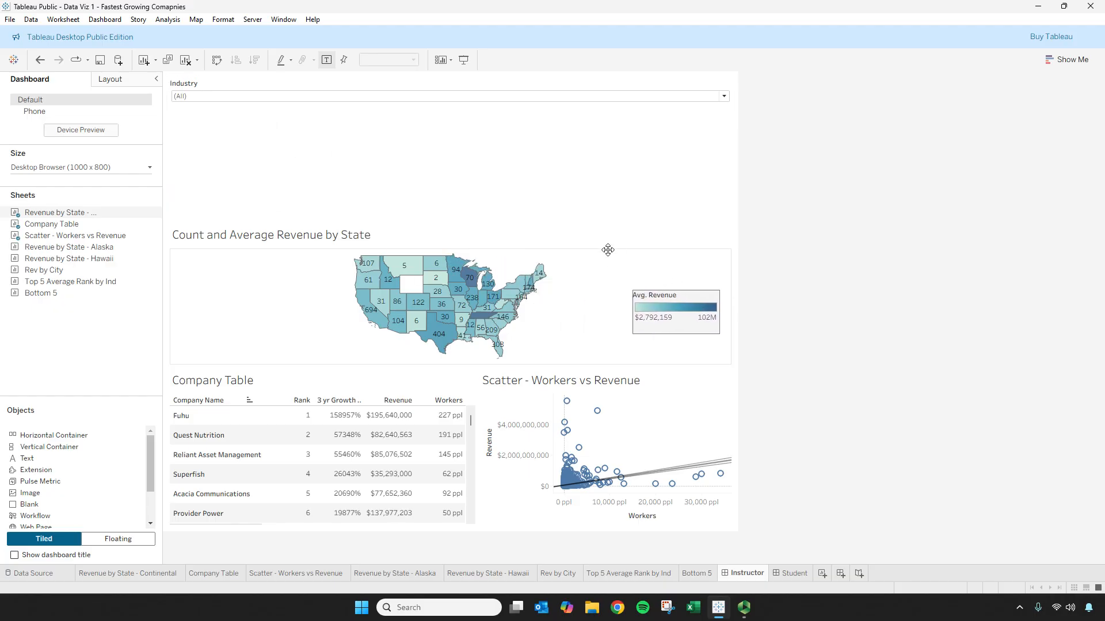
pyautogui.moveTo(451, 217); pyautogui.dragTo(474, 129)
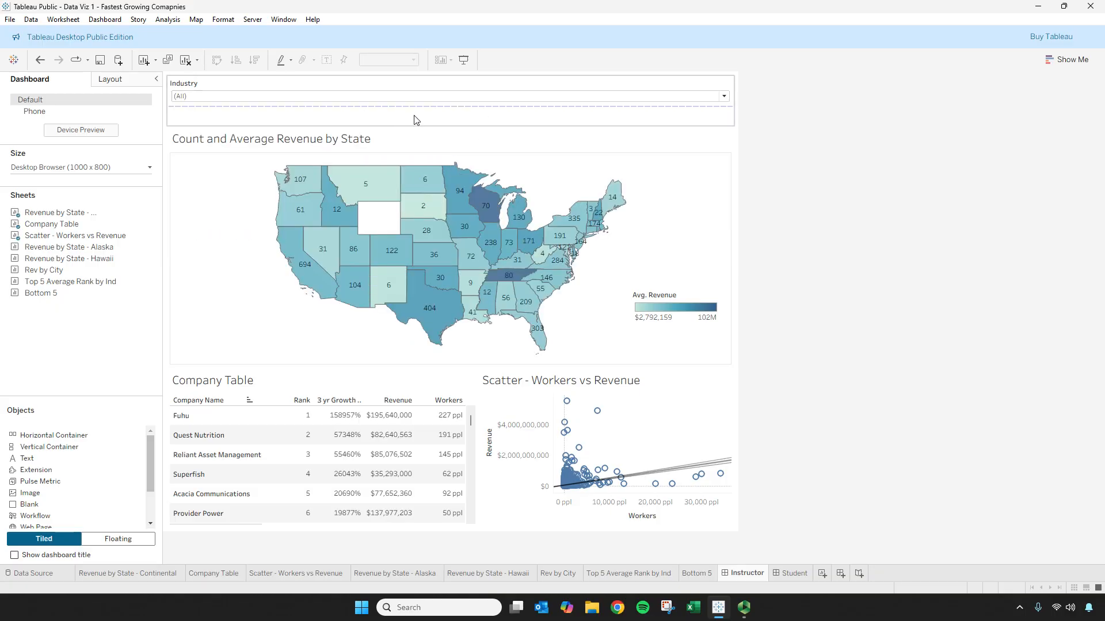
# - Show the dashboard title and replace its text with "Top 5000 Fastest Growing Comanies - Analysis"
pyautogui.click(15, 555)
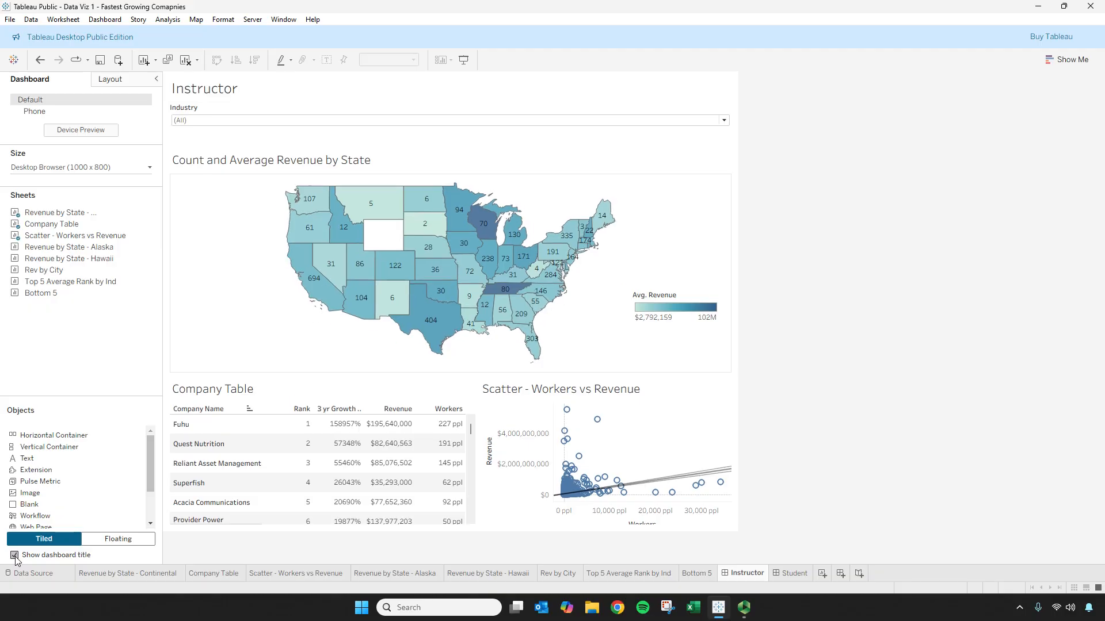
pyautogui.doubleClick(219, 89)
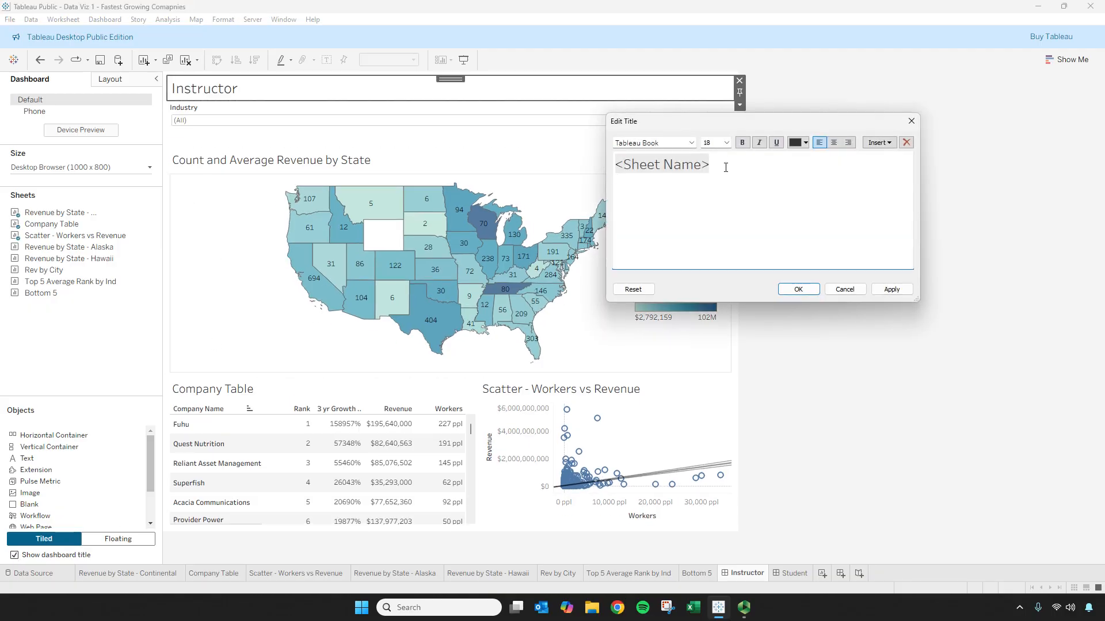
pyautogui.moveTo(726, 168); pyautogui.dragTo(548, 166)
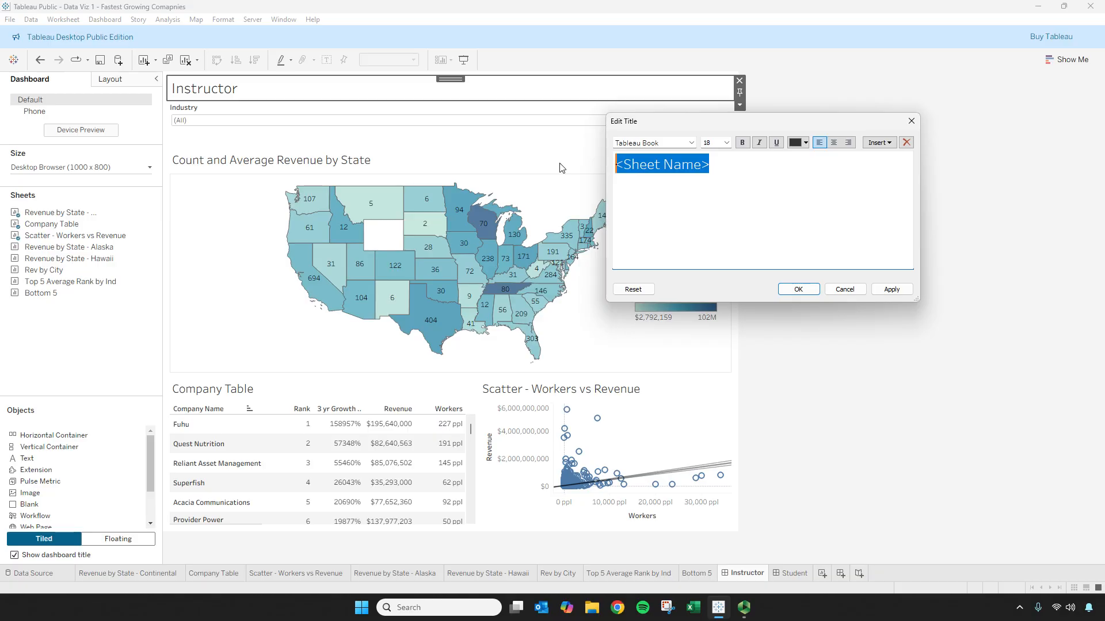
pyautogui.write('Top 5')
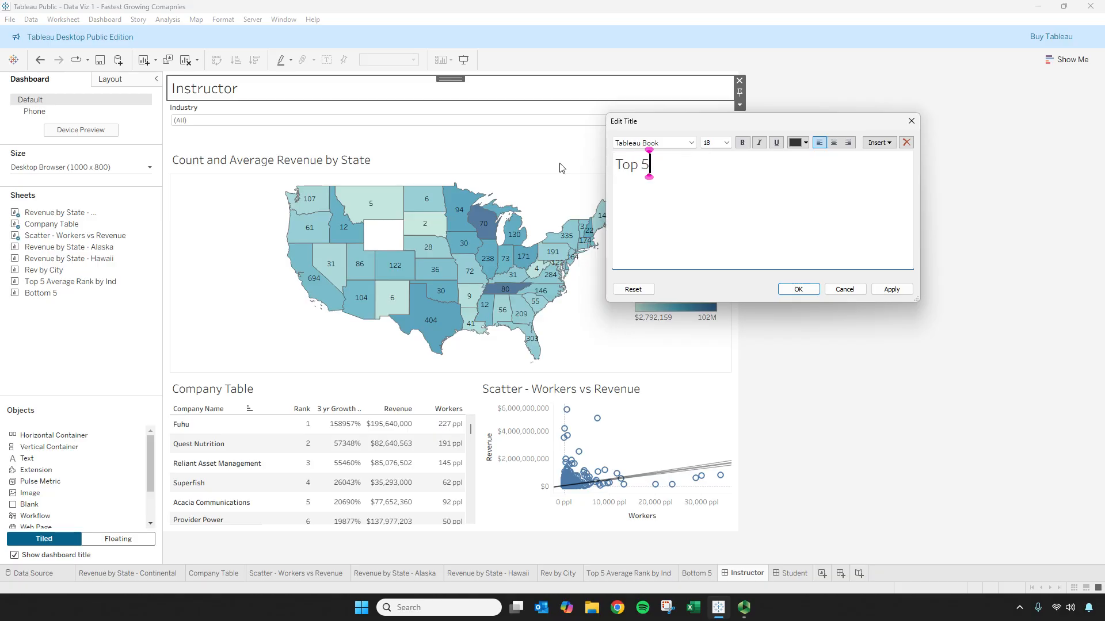
pyautogui.write('000 Fastest Gr')
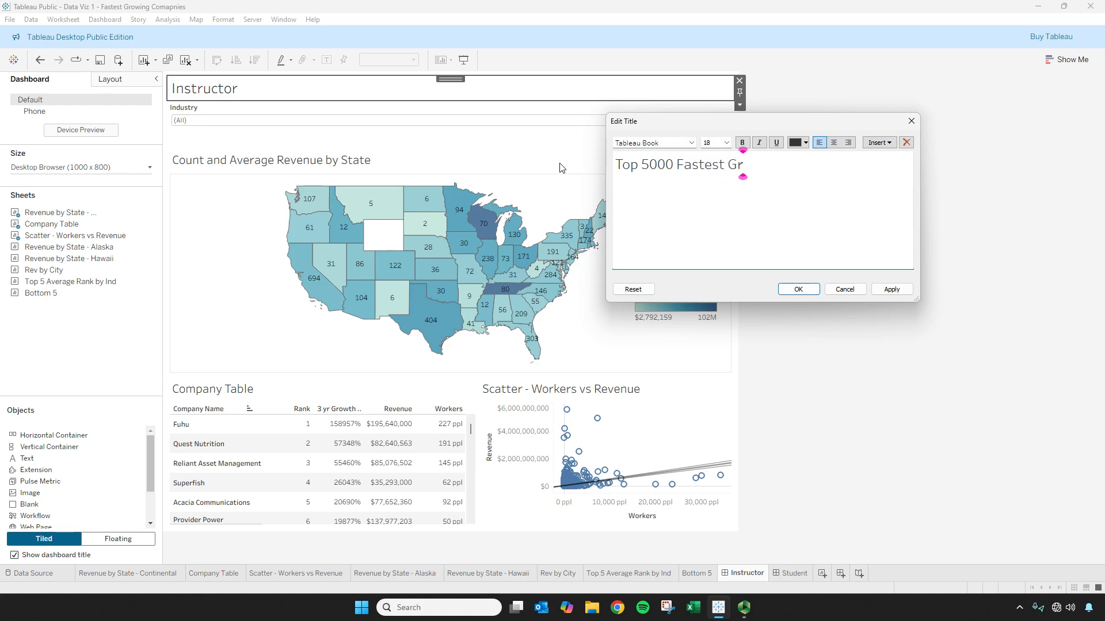
pyautogui.write('owing Coman')
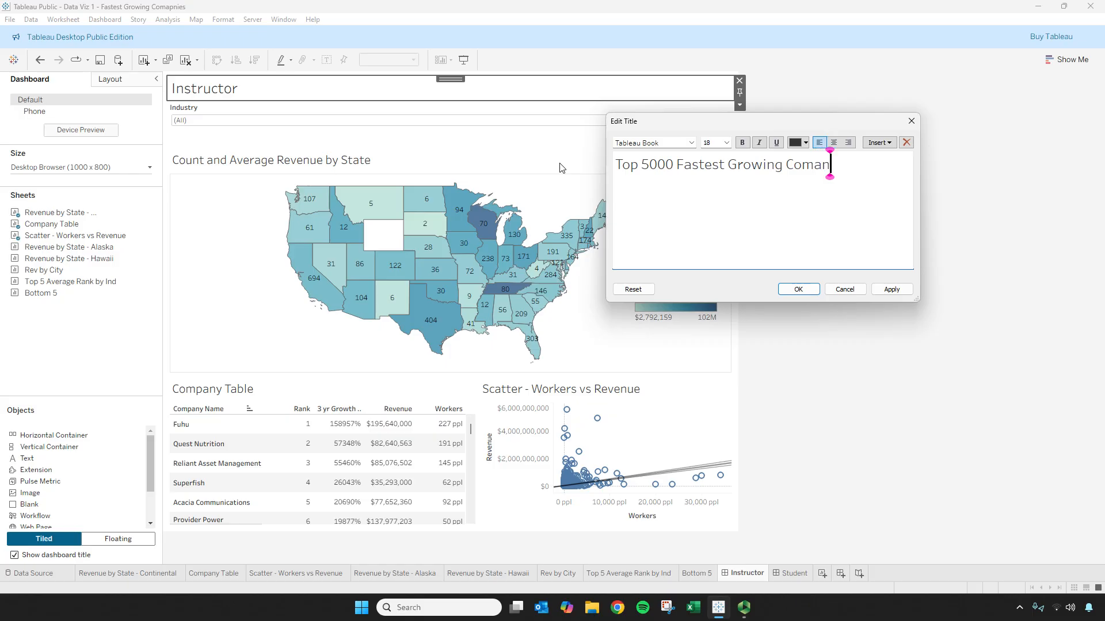
pyautogui.write('ies - Analysis')
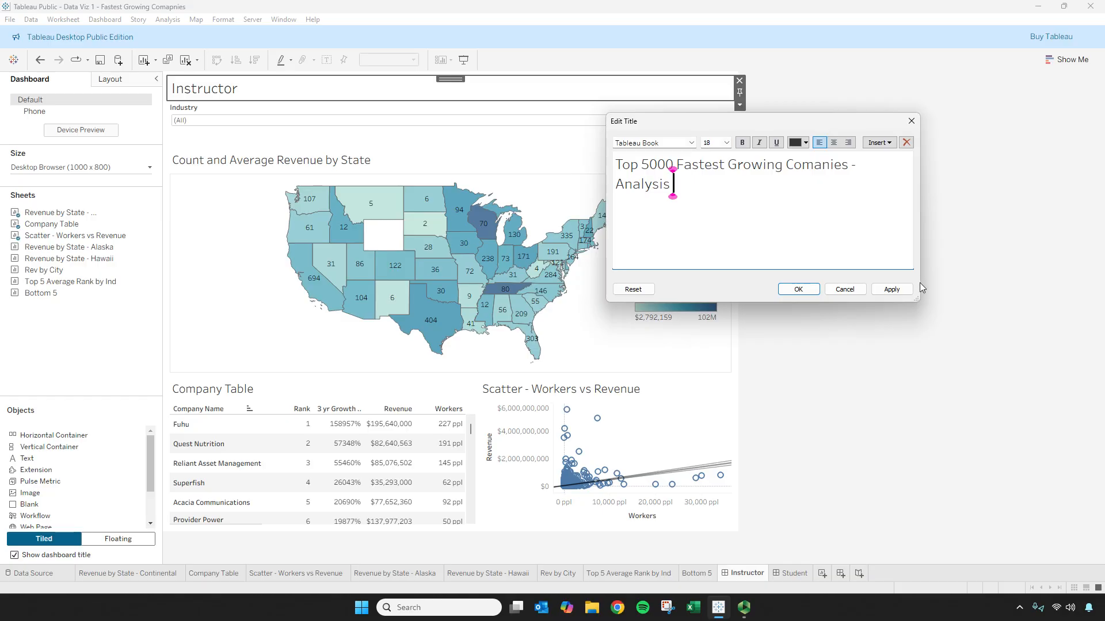
pyautogui.click(892, 289)
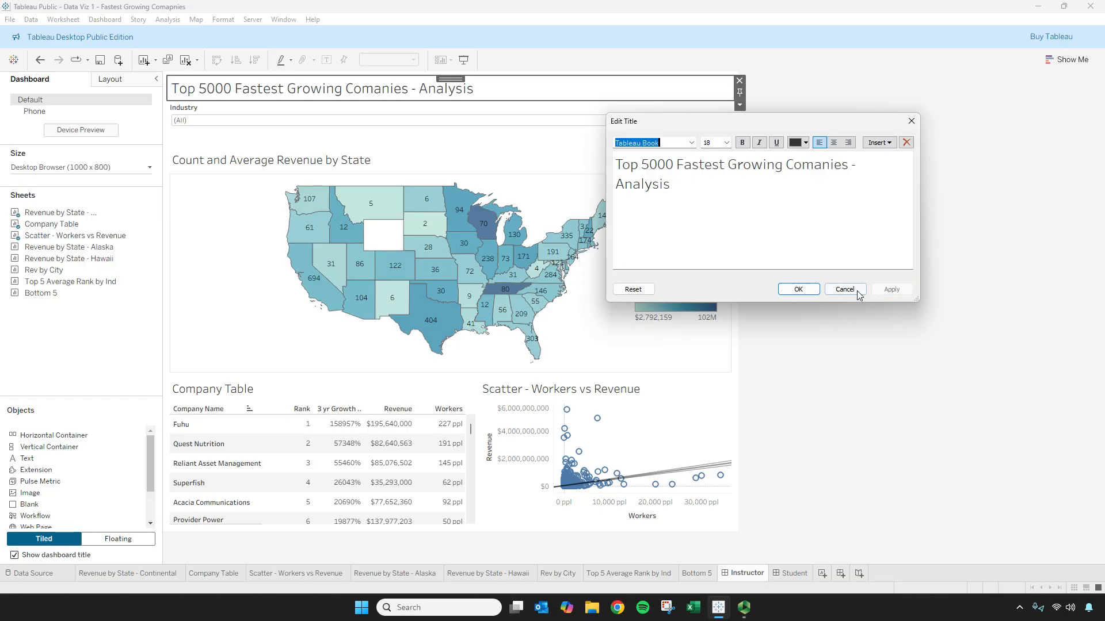
pyautogui.click(797, 290)
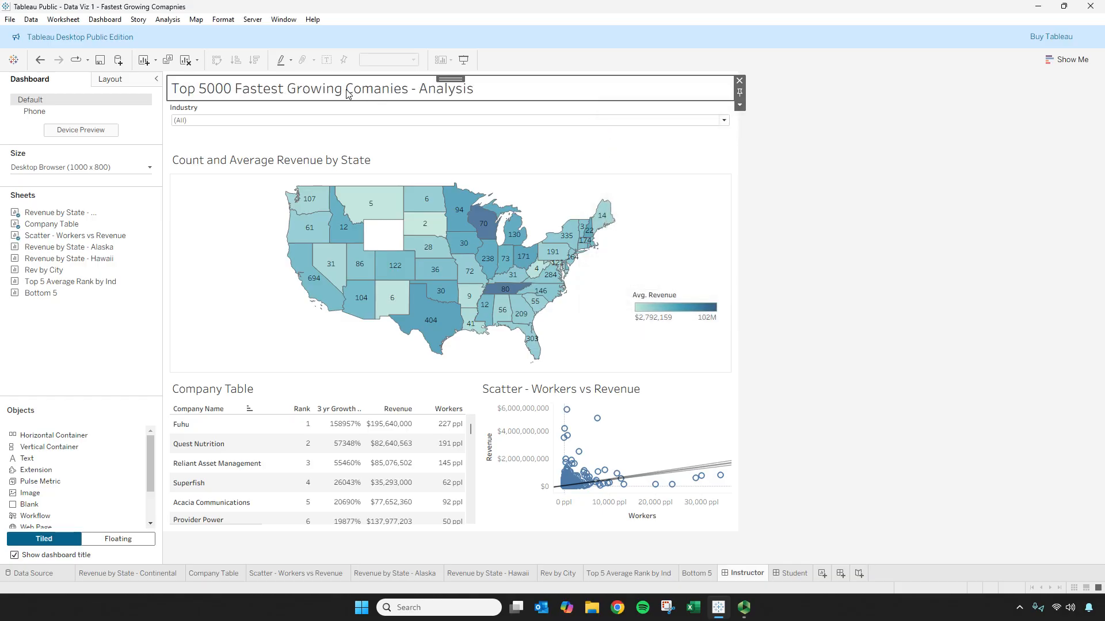
# - Correct the spelling of "Companies" in the dashboard title and center the title
pyautogui.doubleClick(357, 97)
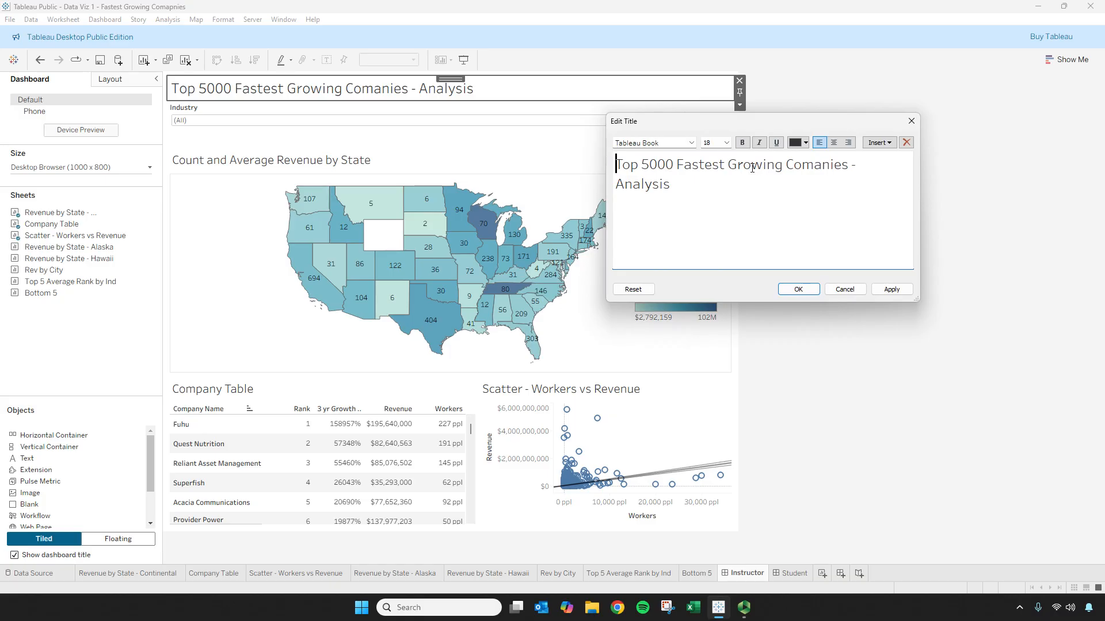
pyautogui.click(802, 167)
pyautogui.write('p')
pyautogui.click(891, 289)
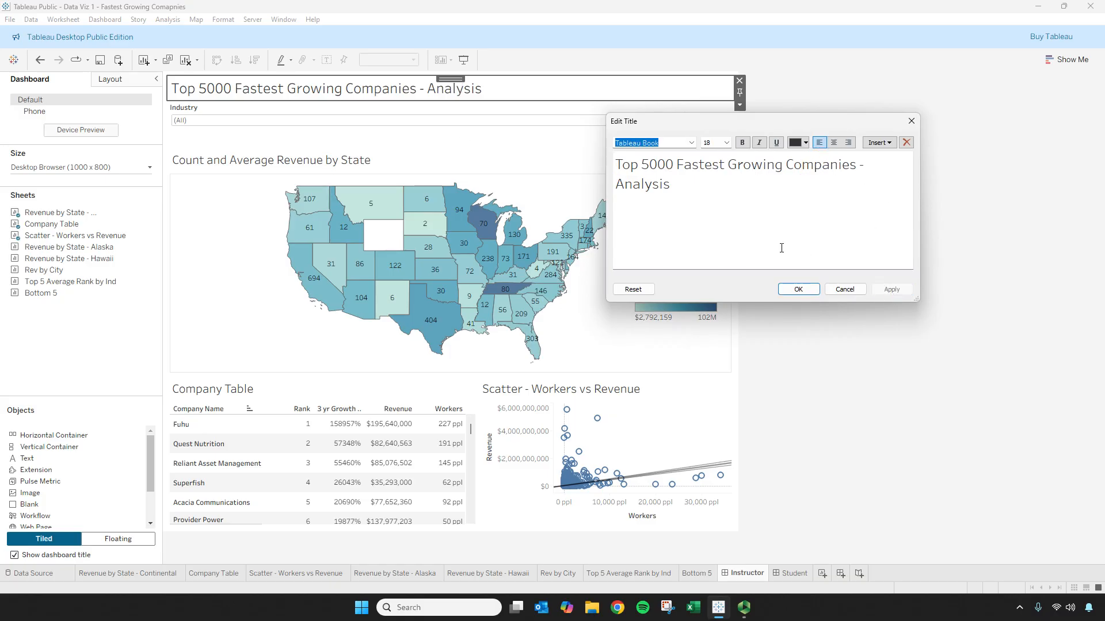
pyautogui.click(833, 142)
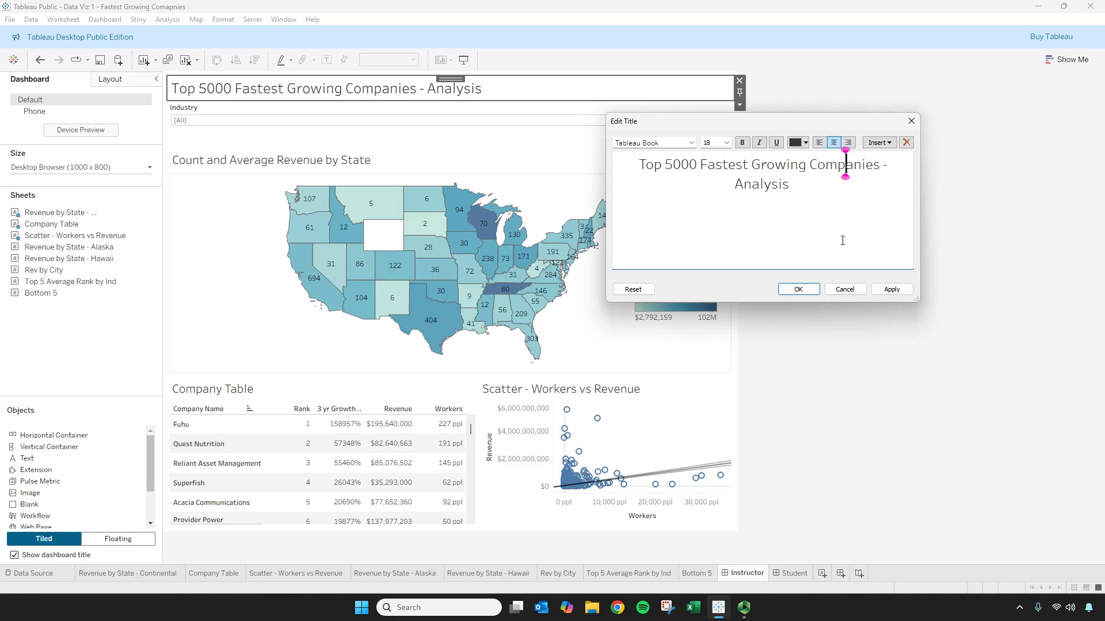
pyautogui.click(892, 290)
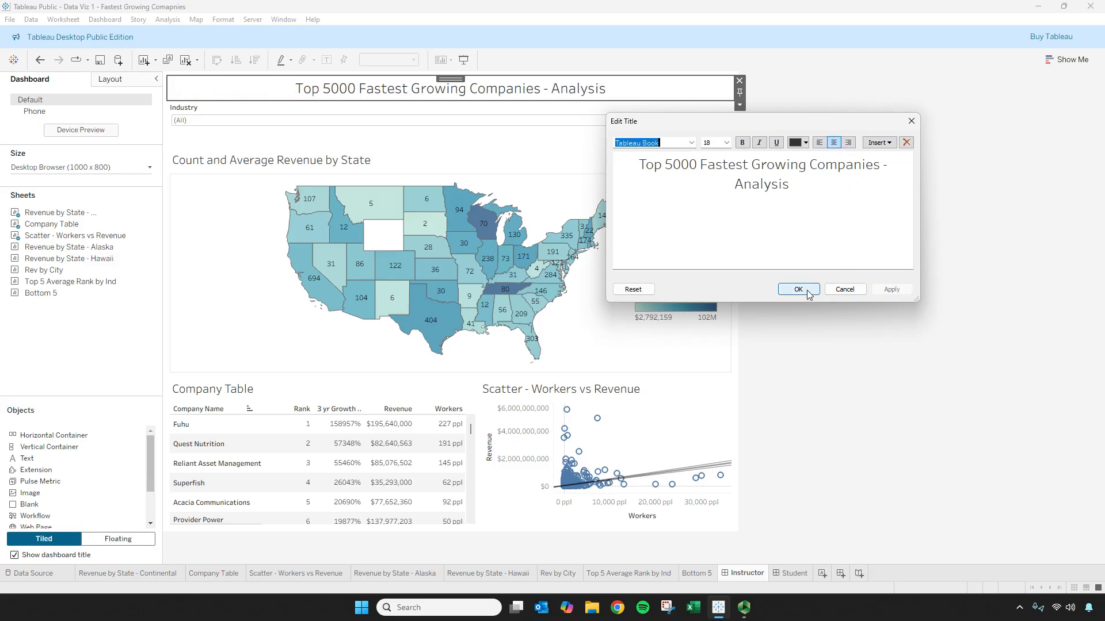
pyautogui.click(807, 292)
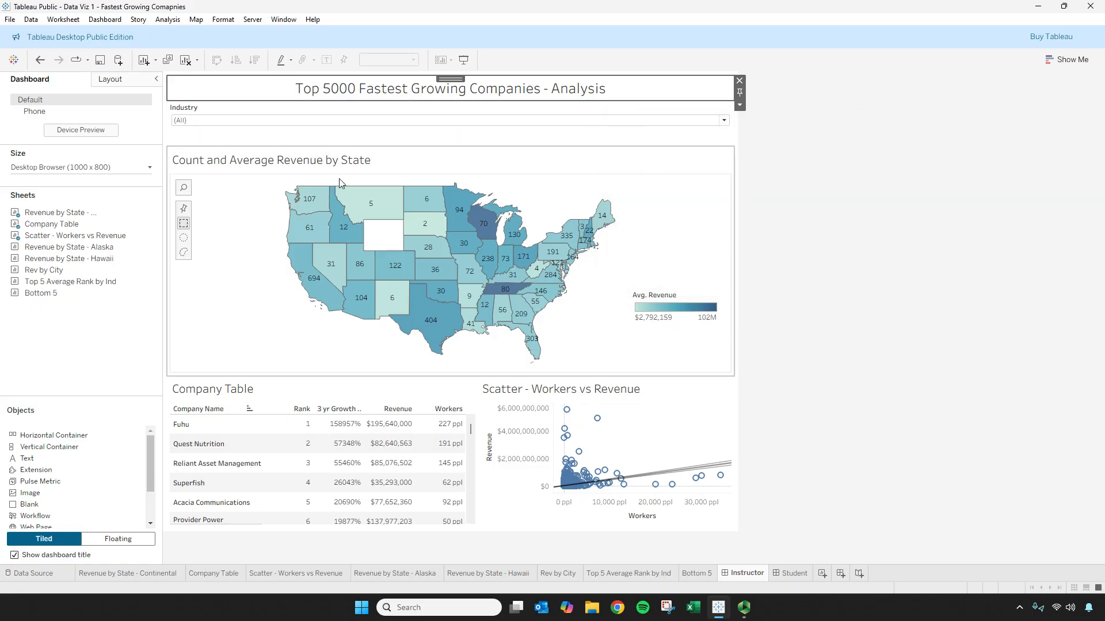
# - Clear the title text of the Company Table on the dashboard
pyautogui.doubleClick(242, 393)
pyautogui.click(760, 170)
pyautogui.hotkey('ctrl', 'a')
pyautogui.press('BackSpace')
pyautogui.click(899, 292)
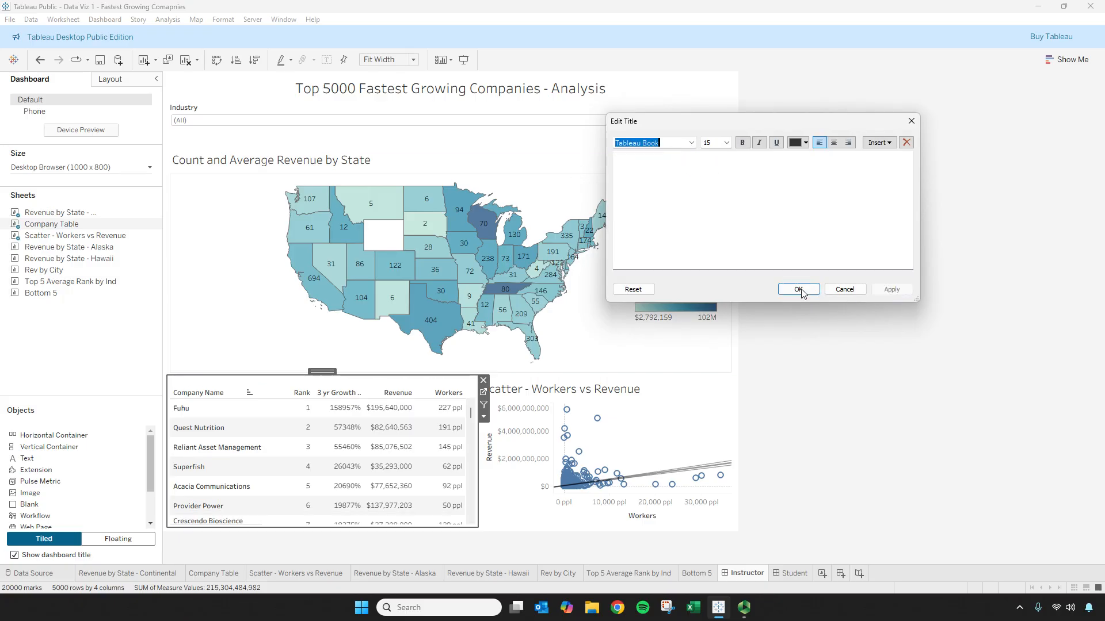
pyautogui.click(797, 289)
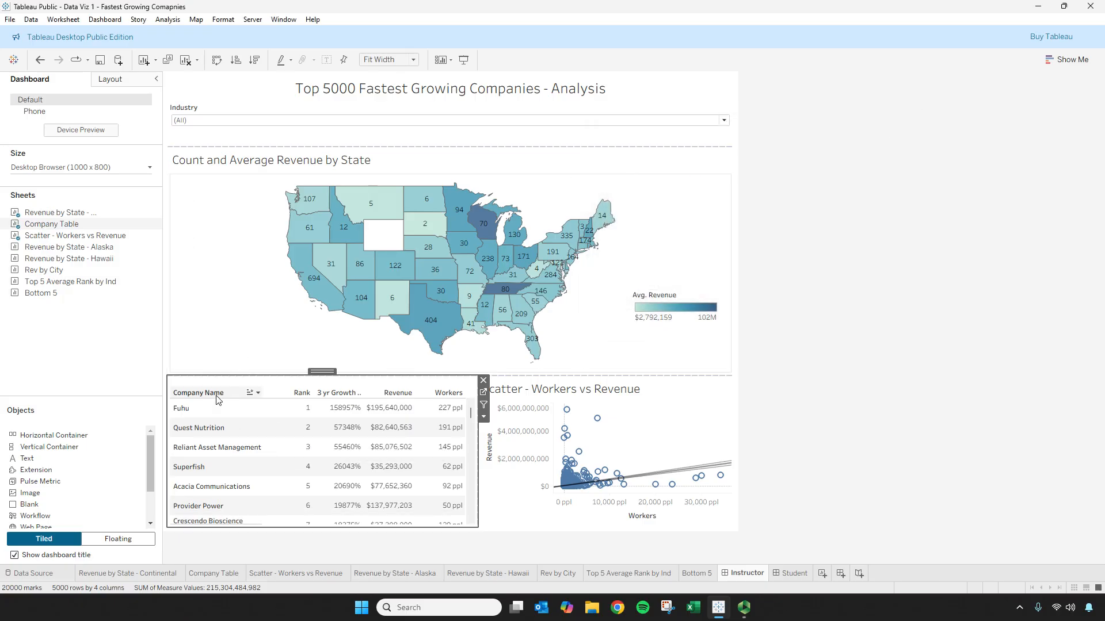
# - Retitle the scatter plot "Revenue vs # of Workers"
pyautogui.click(581, 397)
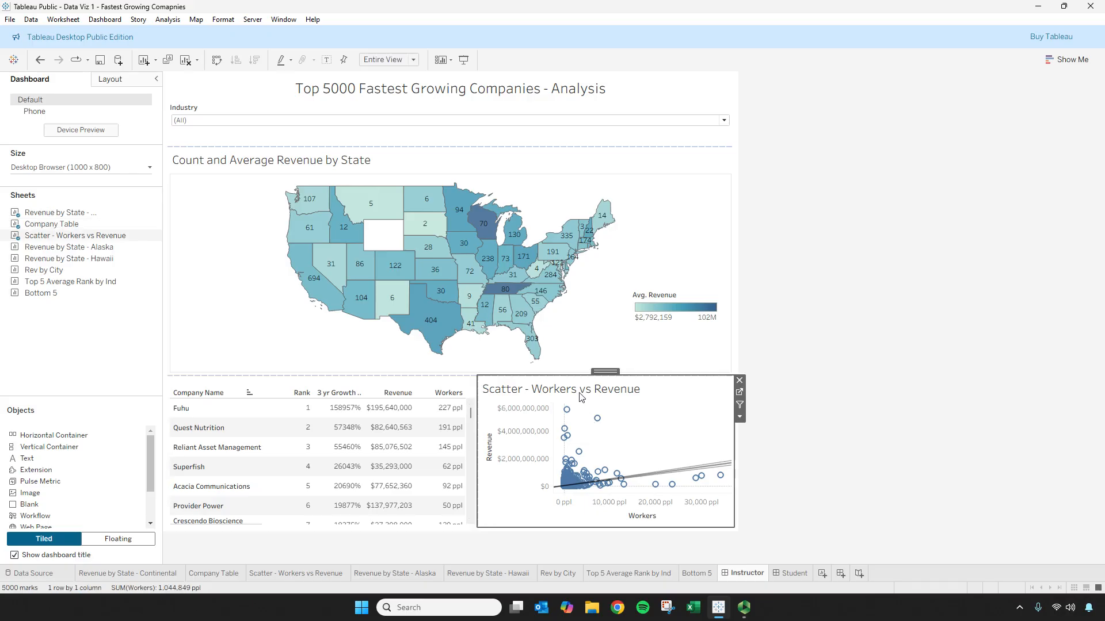
pyautogui.doubleClick(514, 394)
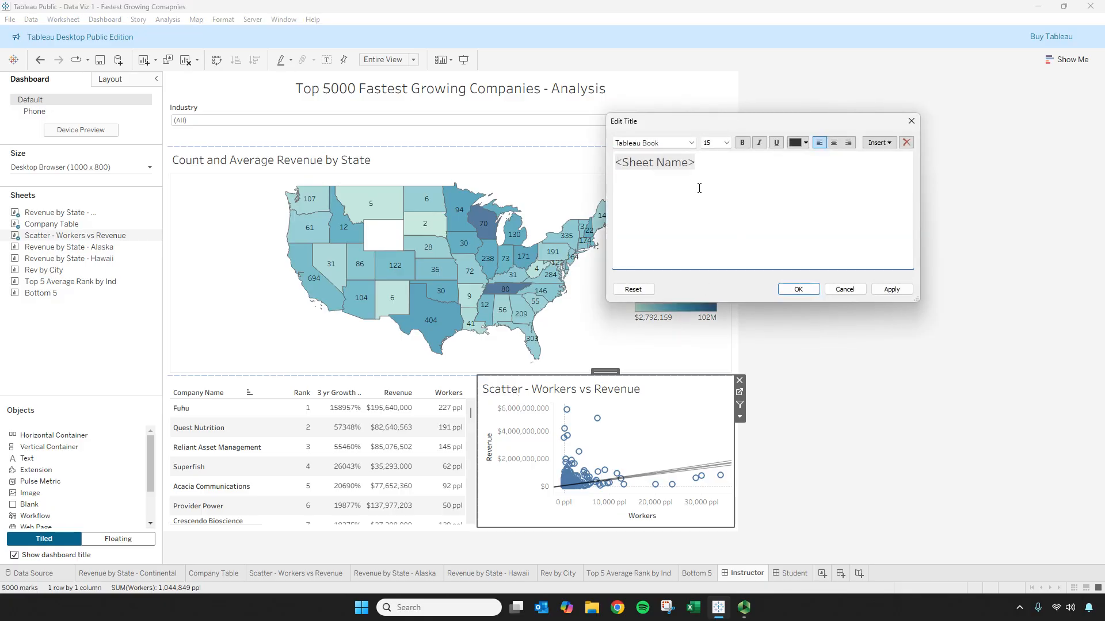
pyautogui.moveTo(696, 163); pyautogui.dragTo(590, 167)
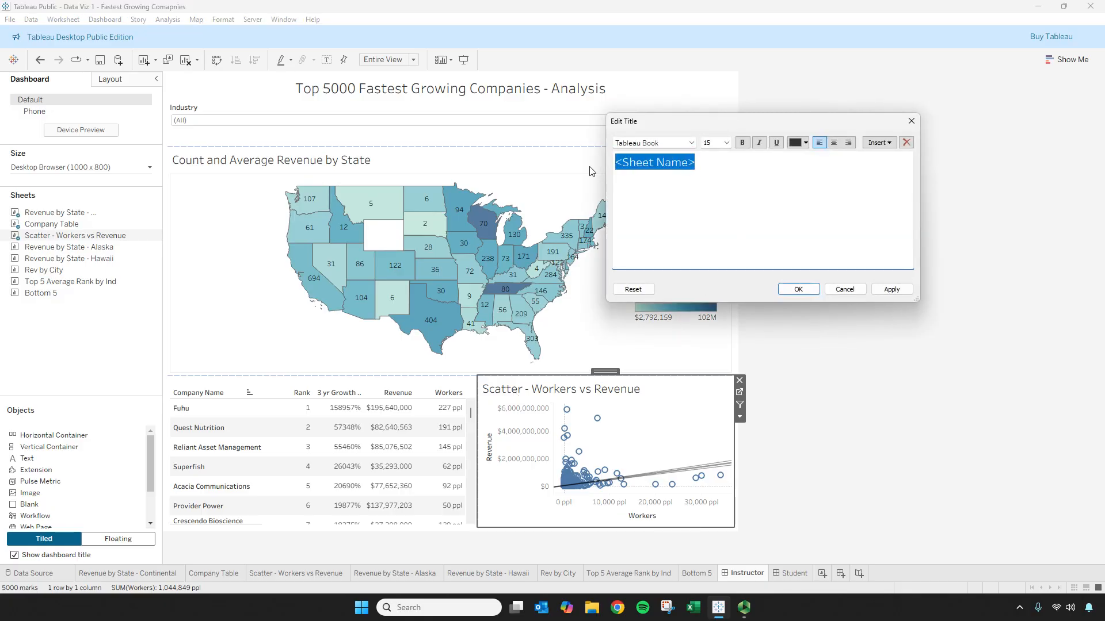
pyautogui.write('Revenue vs ')
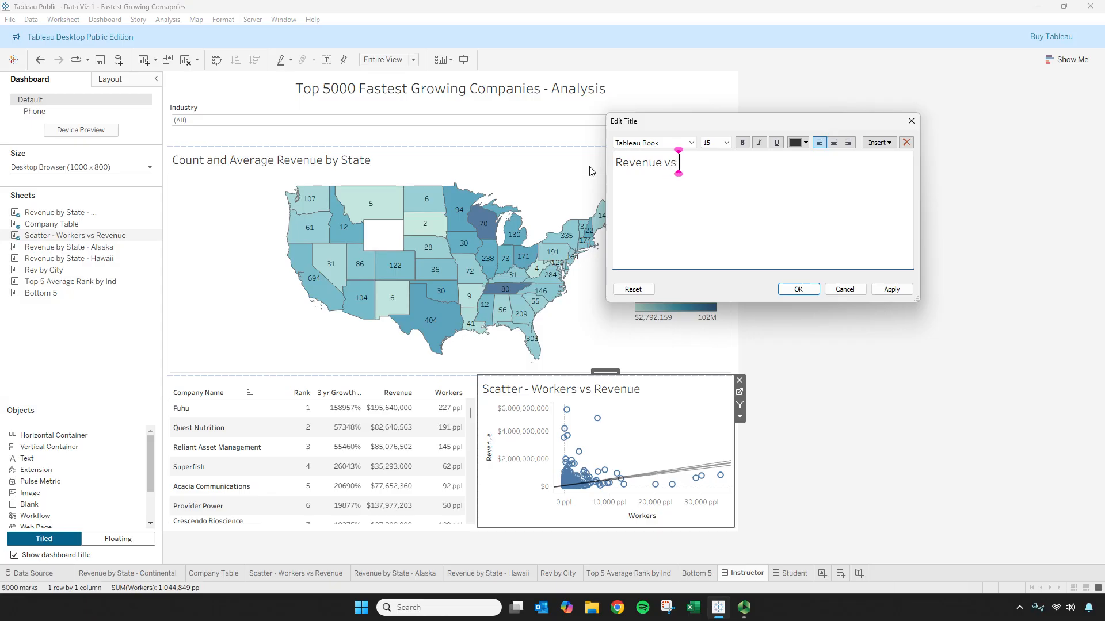
pyautogui.write('# of Work')
pyautogui.write('ers')
pyautogui.click(904, 293)
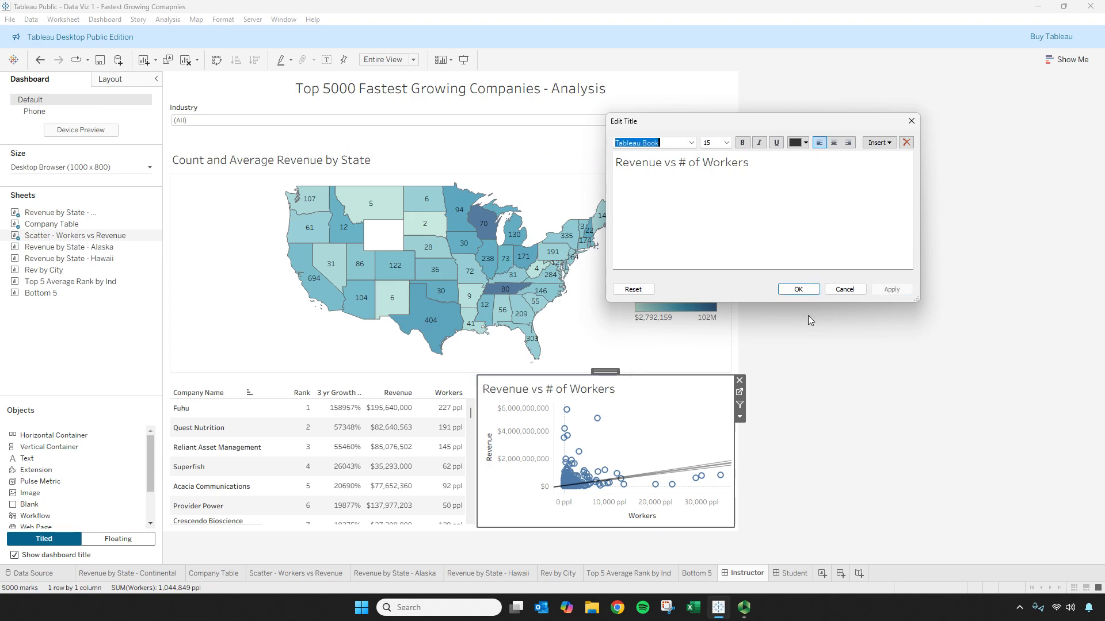
pyautogui.click(797, 290)
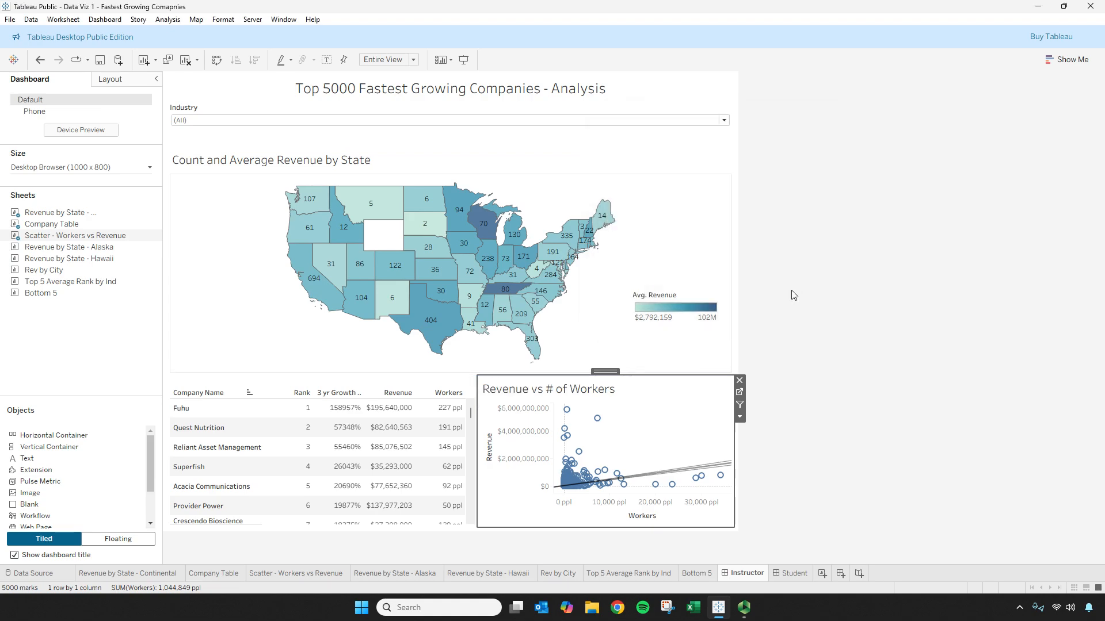
# - Try the uniform and independent range options on the scatter plot's Revenue axis, then restore the Automatic range
pyautogui.rightClick(519, 435)
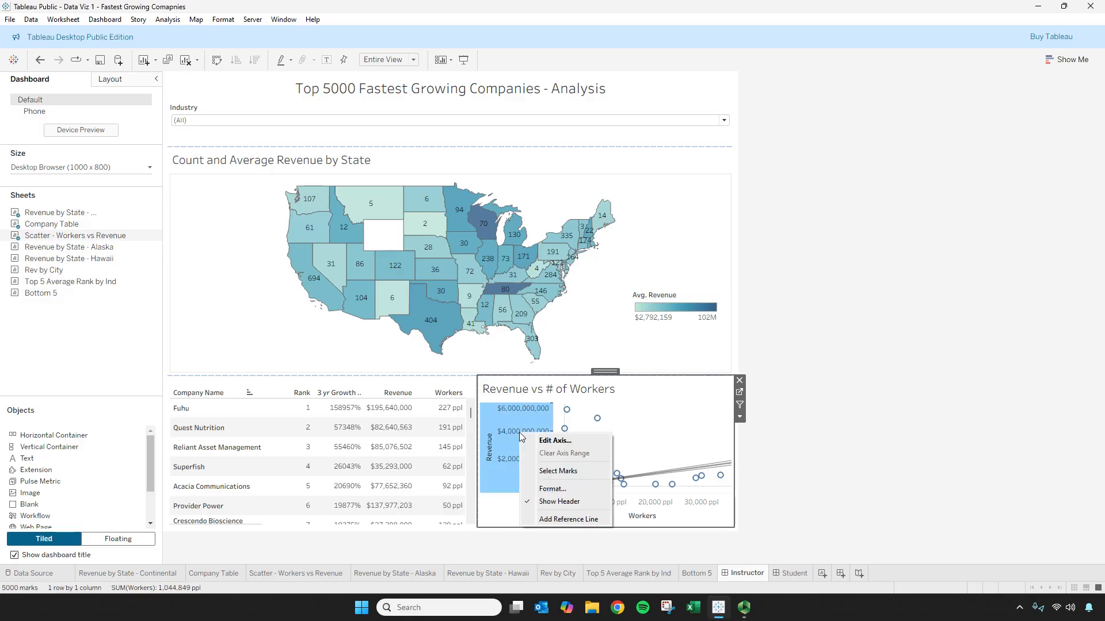
pyautogui.click(553, 441)
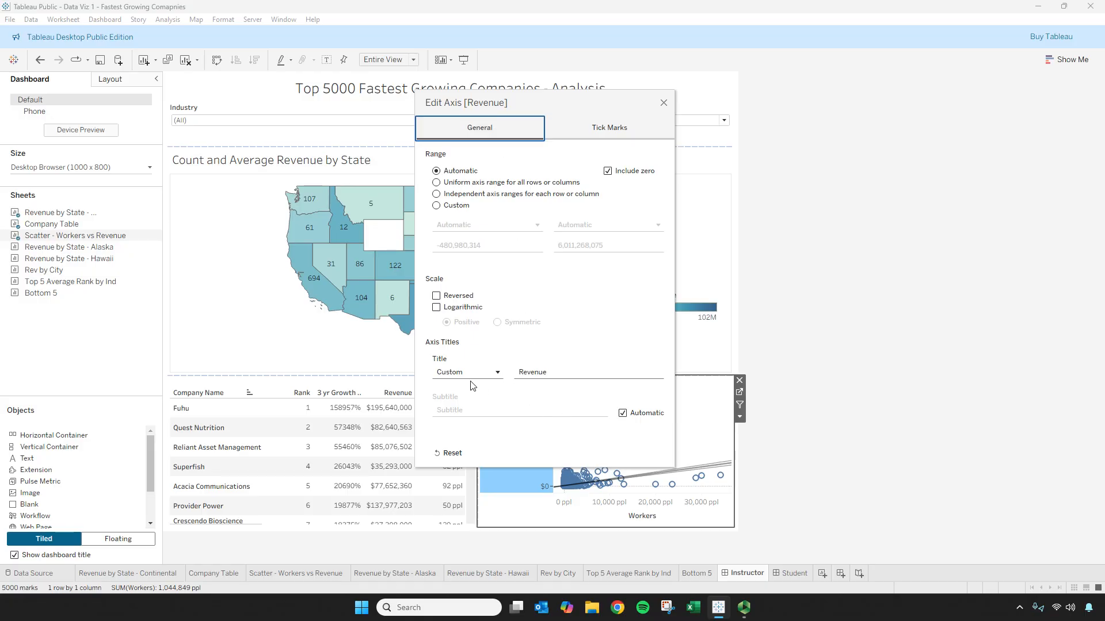
pyautogui.click(436, 183)
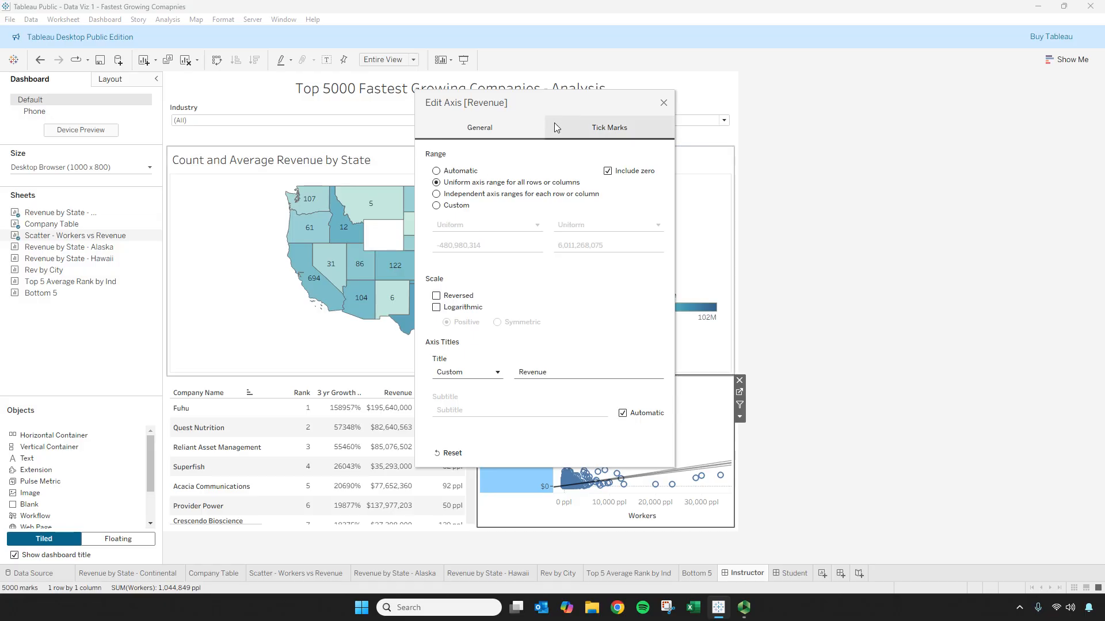
pyautogui.moveTo(584, 104); pyautogui.dragTo(217, 99)
pyautogui.click(69, 202)
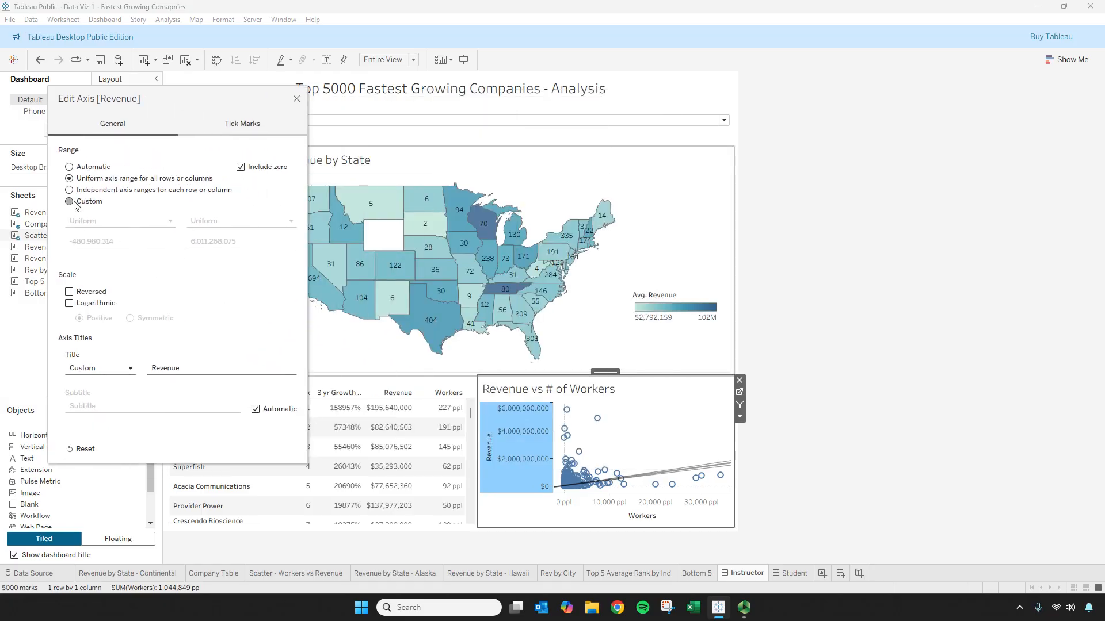
pyautogui.click(70, 190)
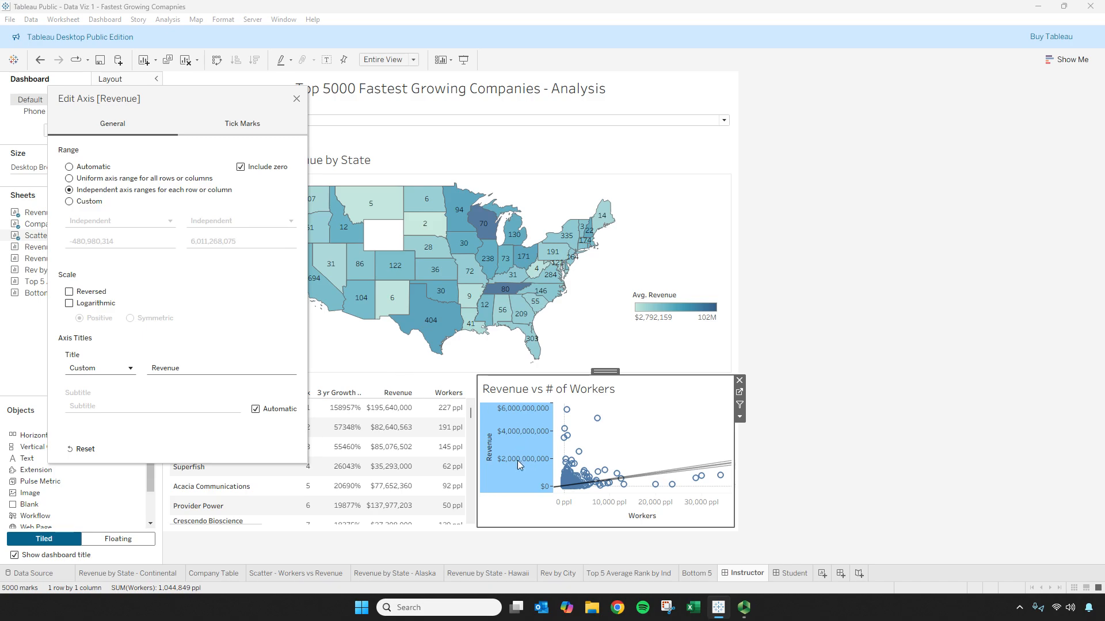
pyautogui.click(75, 168)
# - Try fixed major tick marks and a logarithmic scale on the scatter plot's Revenue axis
pyautogui.click(247, 123)
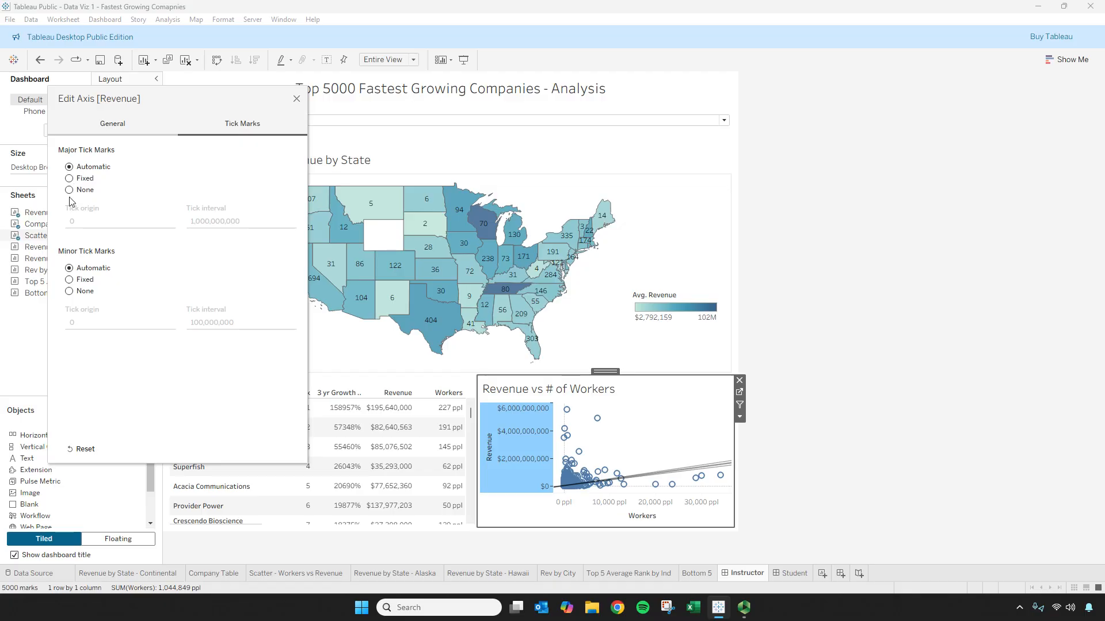
pyautogui.click(70, 179)
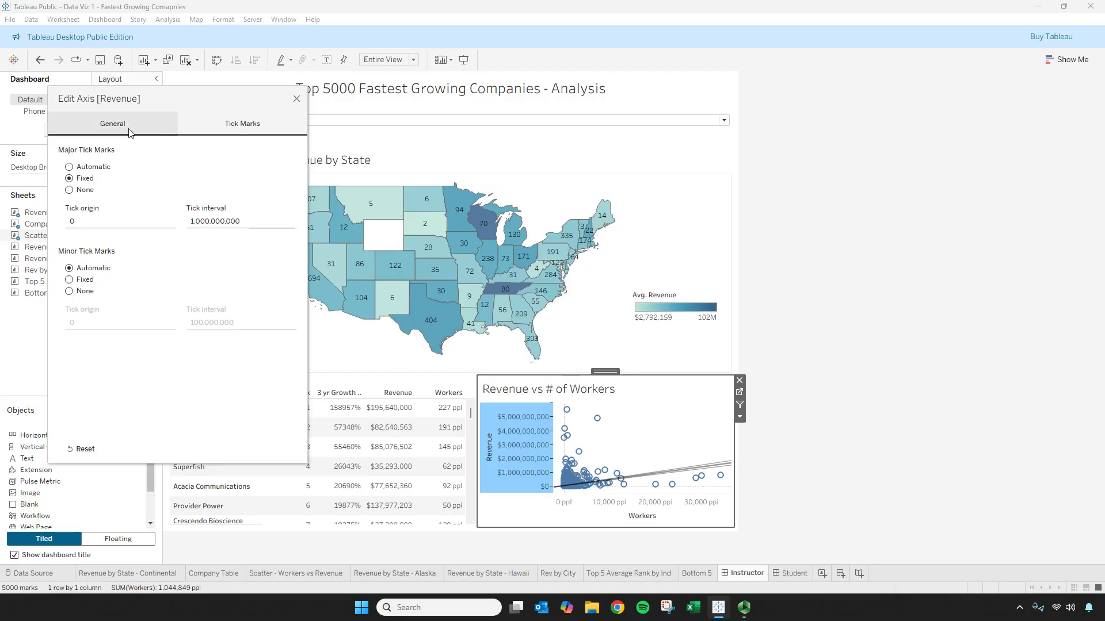
pyautogui.click(114, 124)
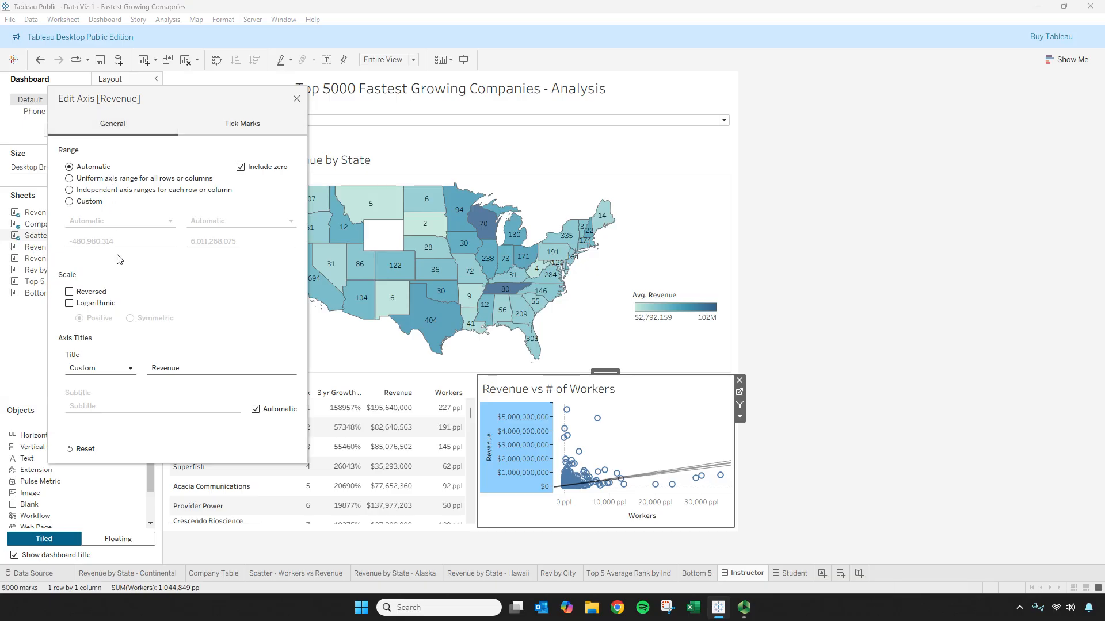
pyautogui.click(69, 303)
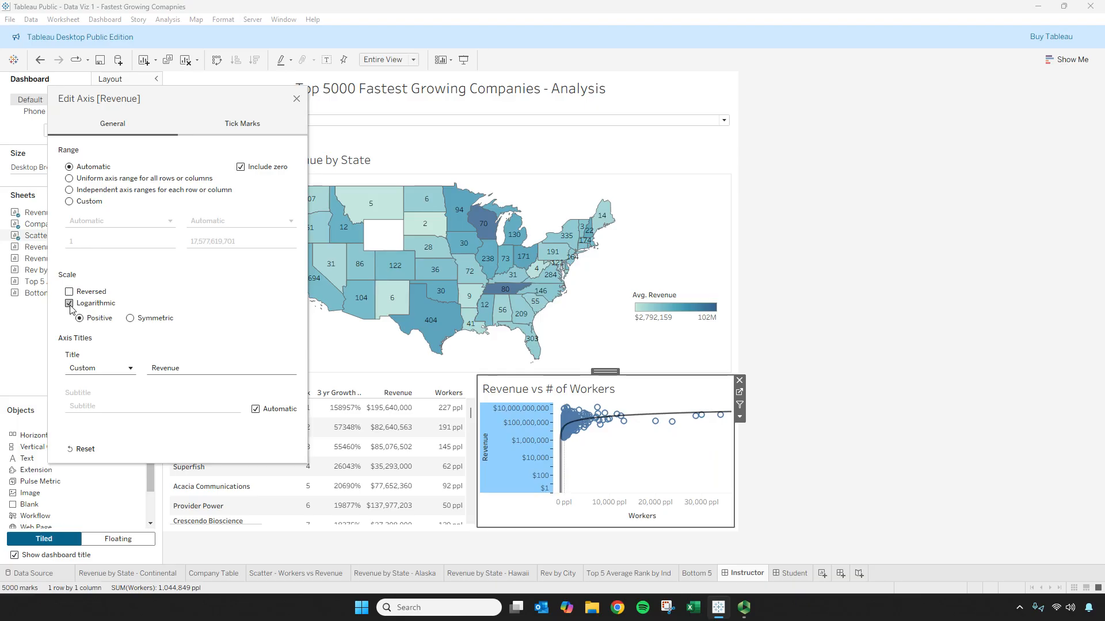
pyautogui.click(69, 304)
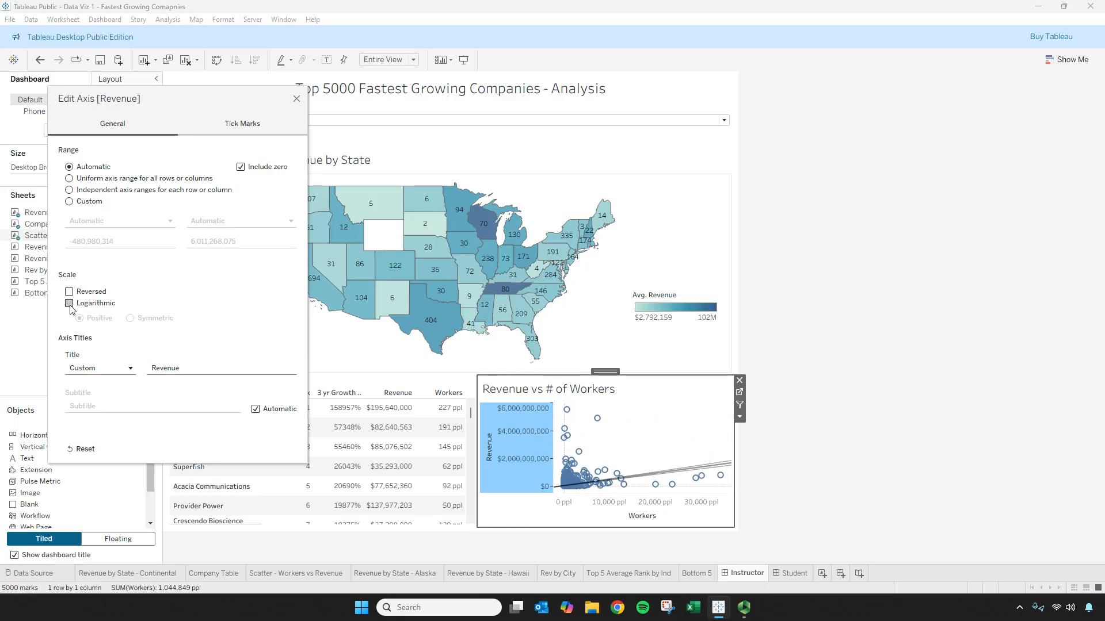
pyautogui.click(297, 100)
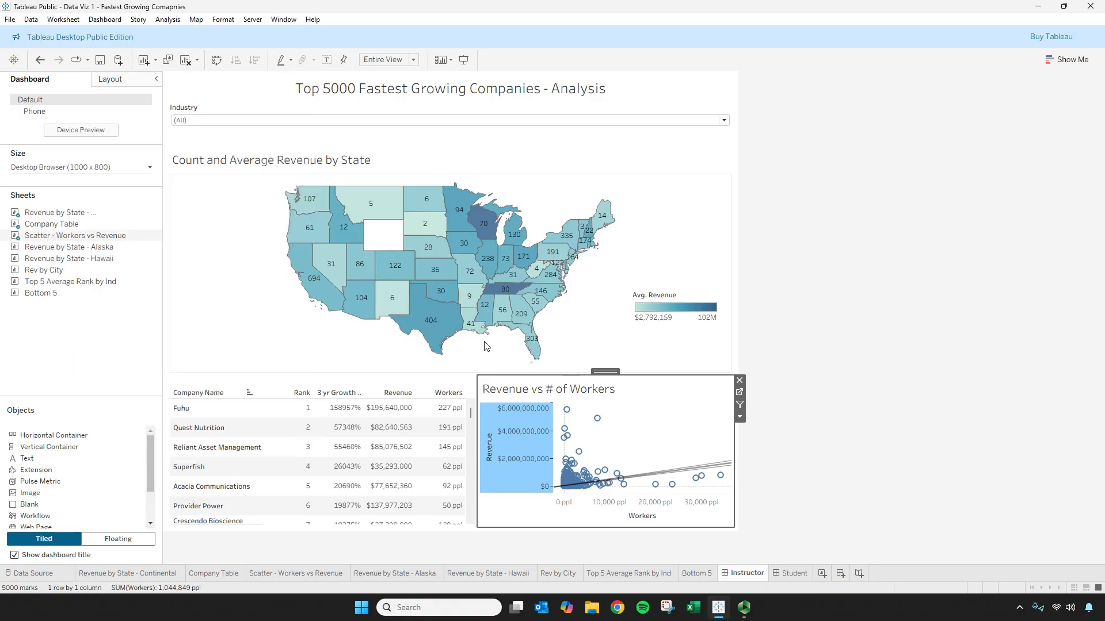
# - Go to the scatter plot's worksheet and set the Revenue axis number format to Number (Custom)
pyautogui.click(740, 393)
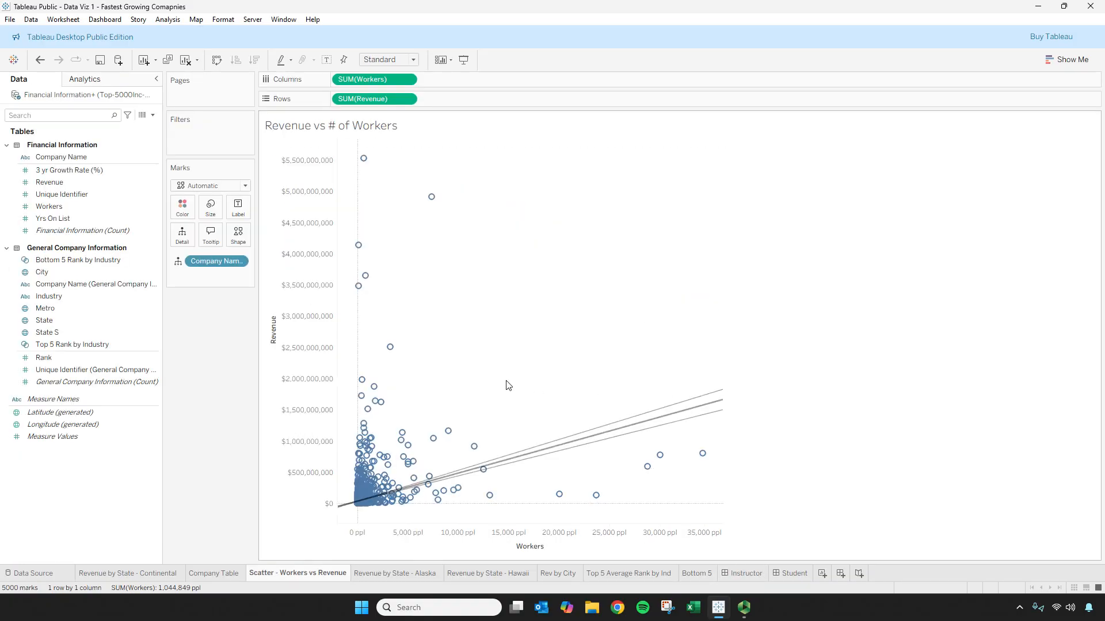
pyautogui.click(314, 347)
pyautogui.rightClick(315, 347)
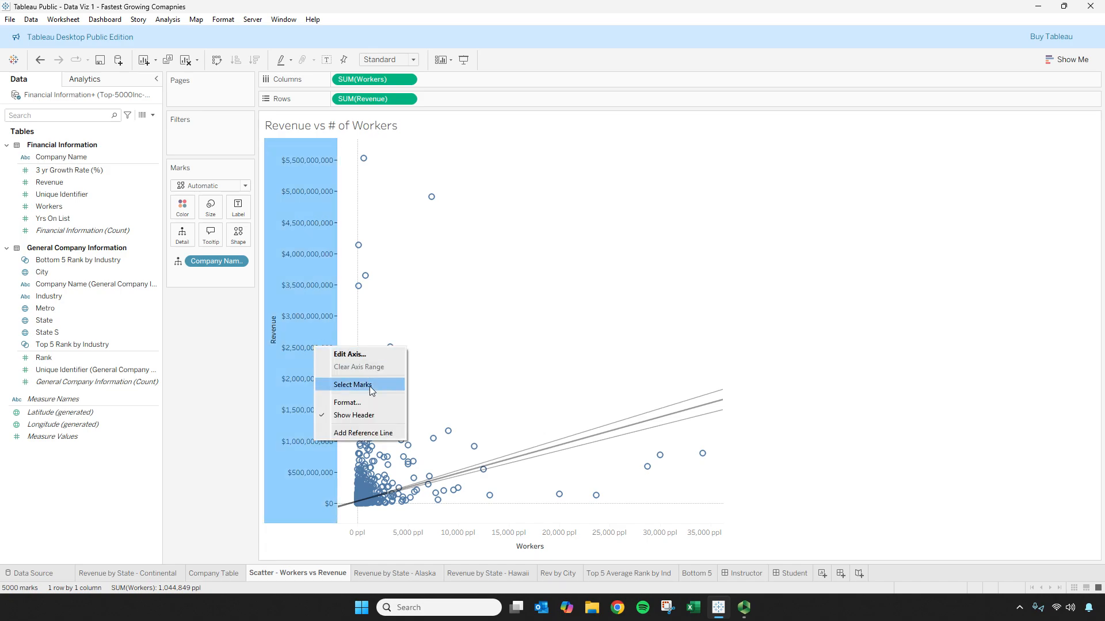
pyautogui.click(370, 402)
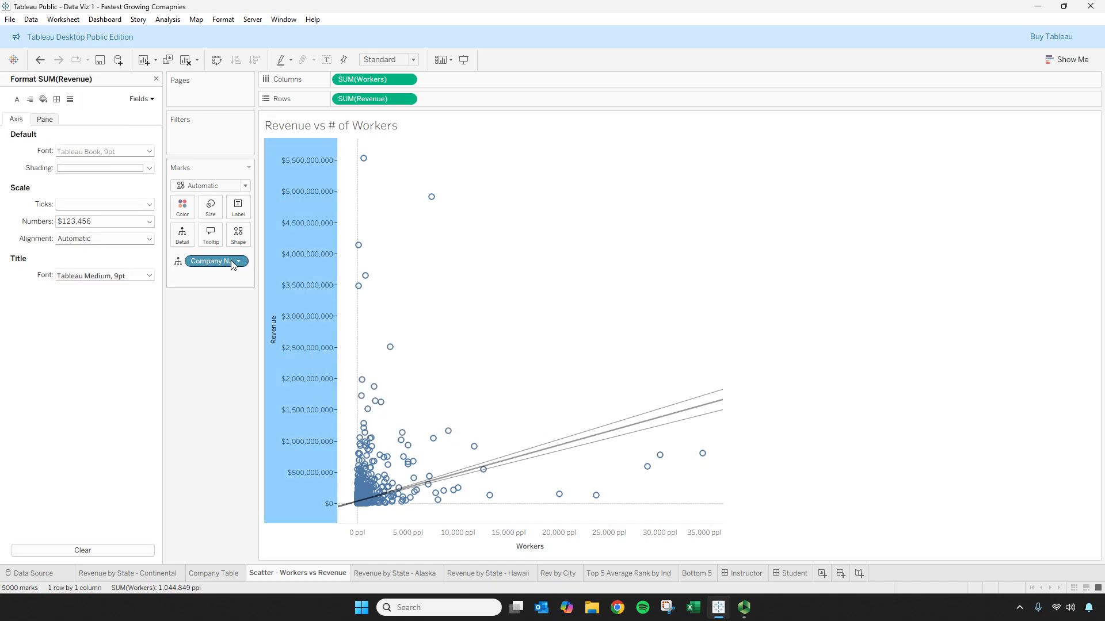
pyautogui.click(105, 222)
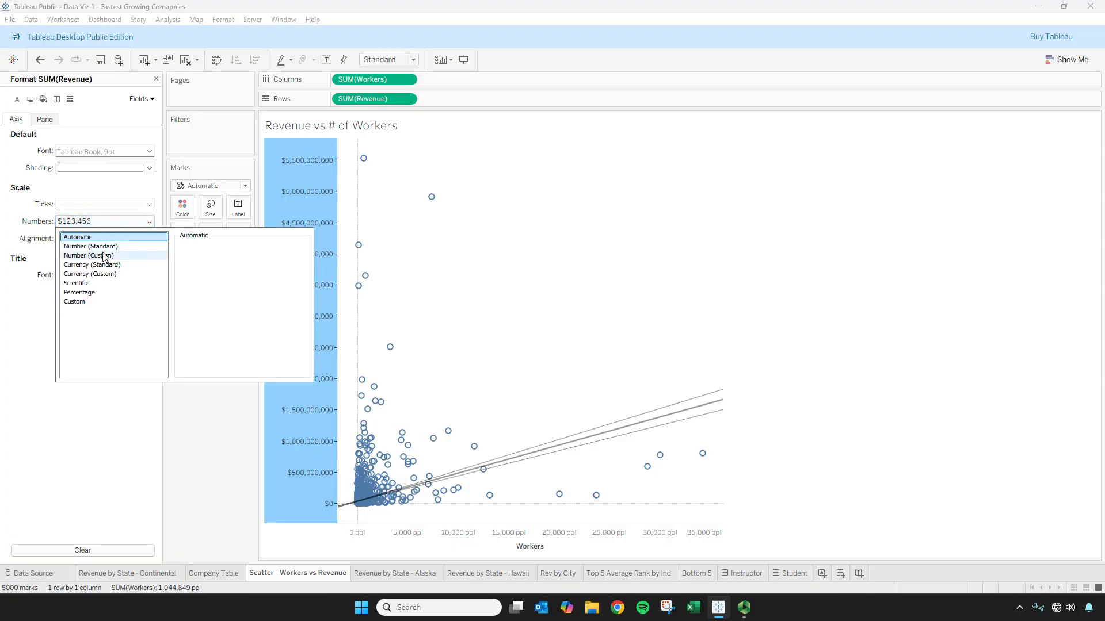
pyautogui.click(104, 246)
pyautogui.click(102, 259)
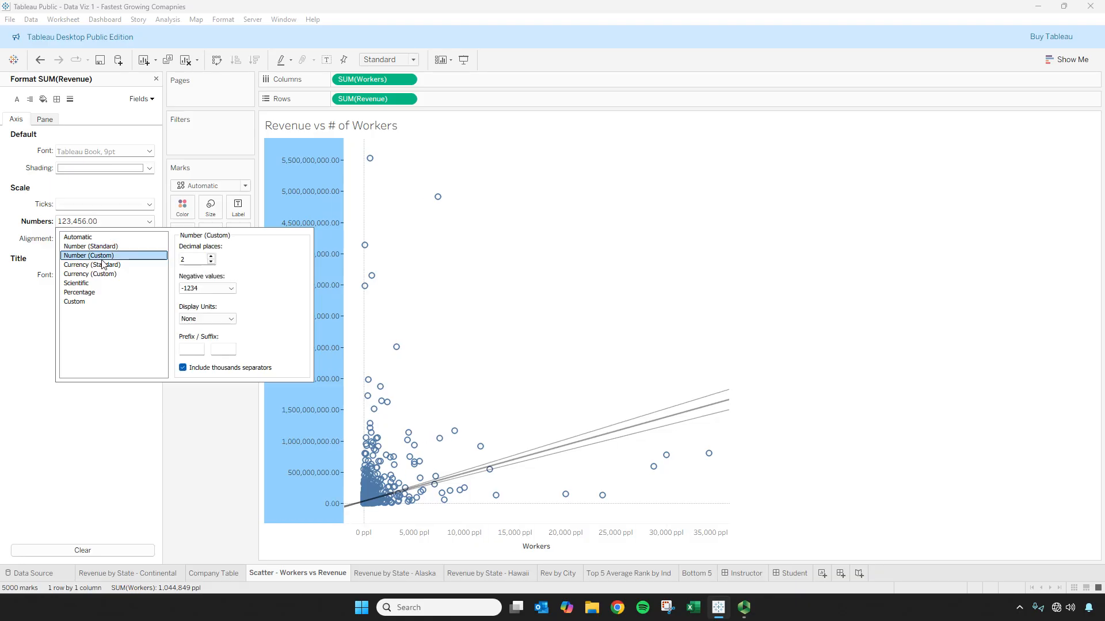
# - Set the Revenue axis display units to Billions (B) and return to the Instructor dashboard
pyautogui.click(226, 320)
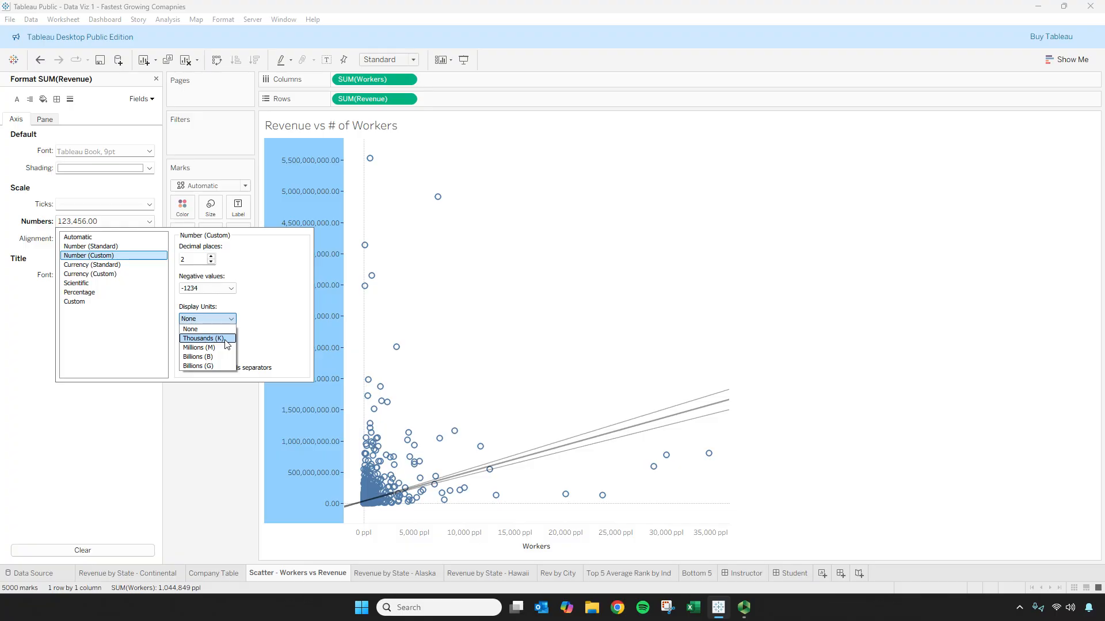
pyautogui.click(222, 348)
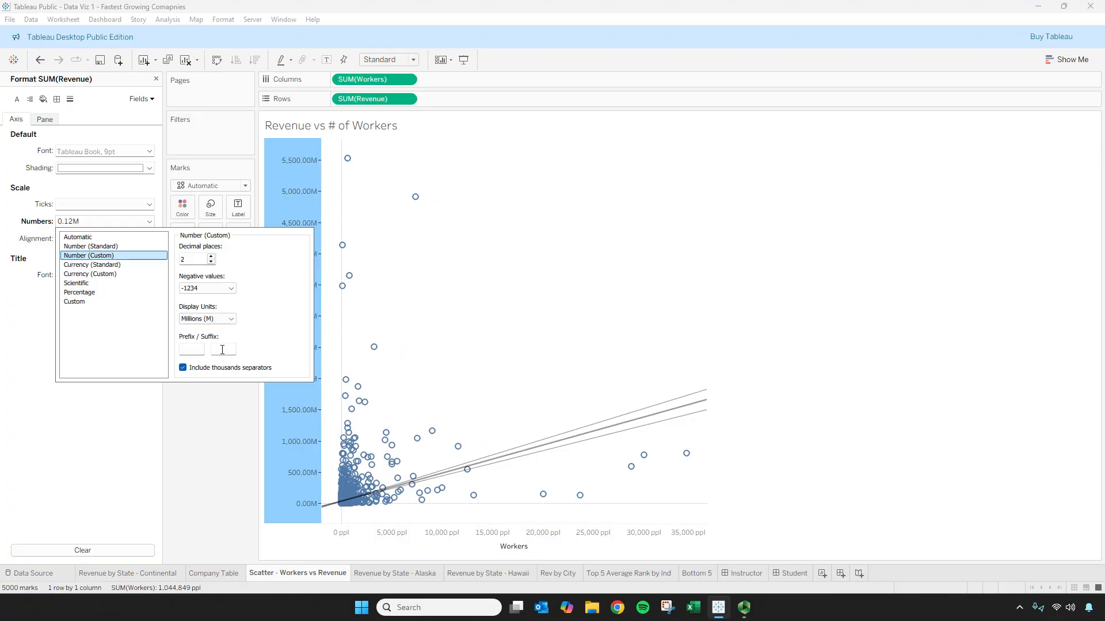
pyautogui.click(224, 320)
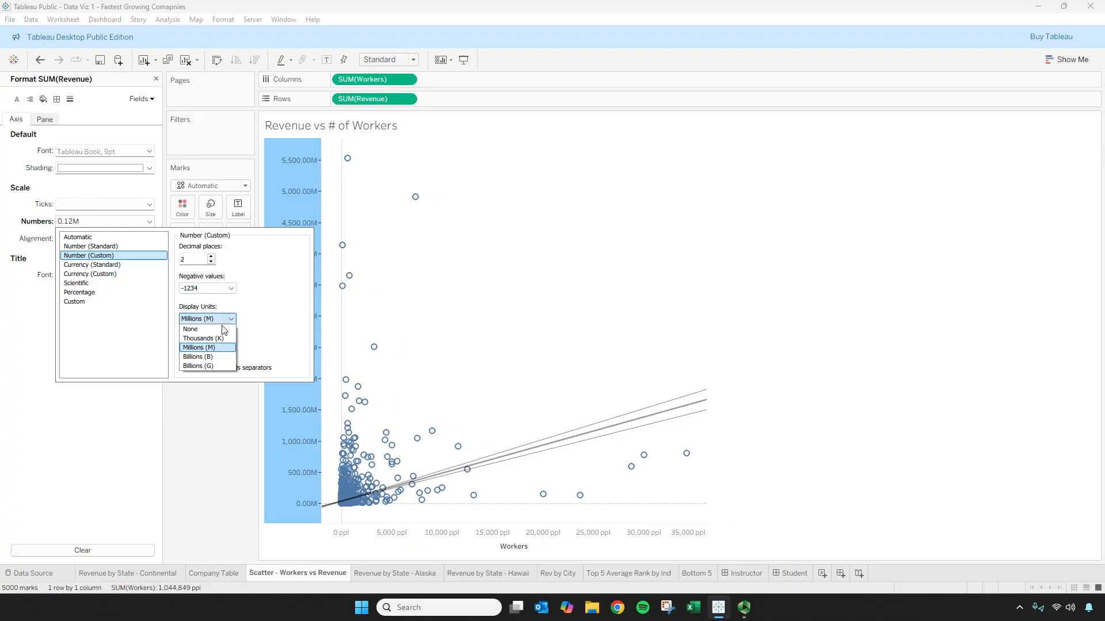
pyautogui.click(219, 352)
pyautogui.click(217, 353)
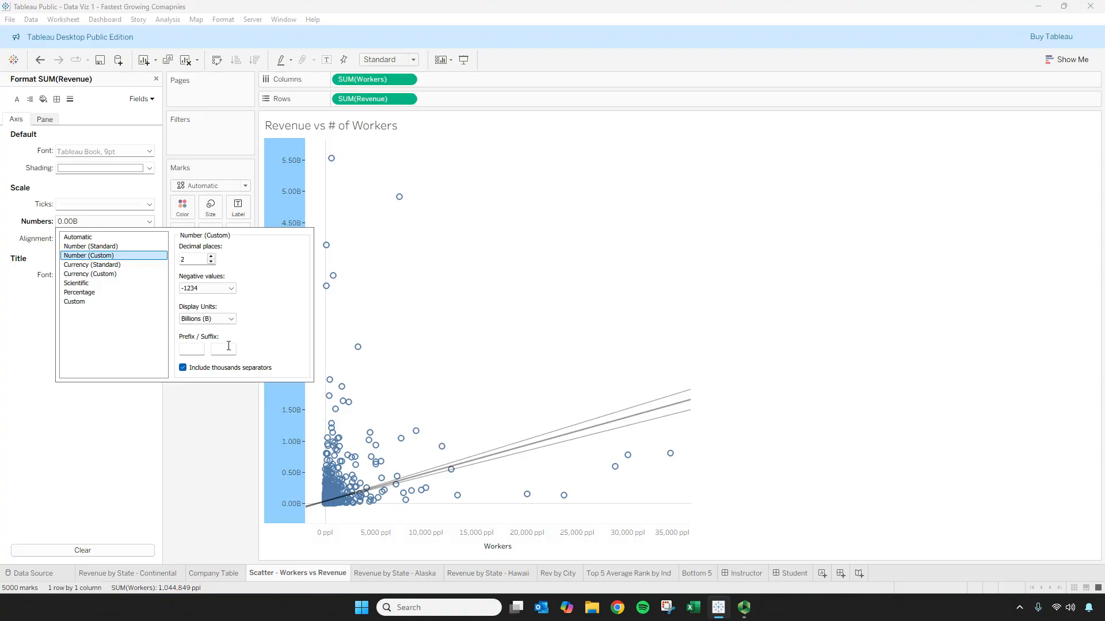
pyautogui.click(509, 246)
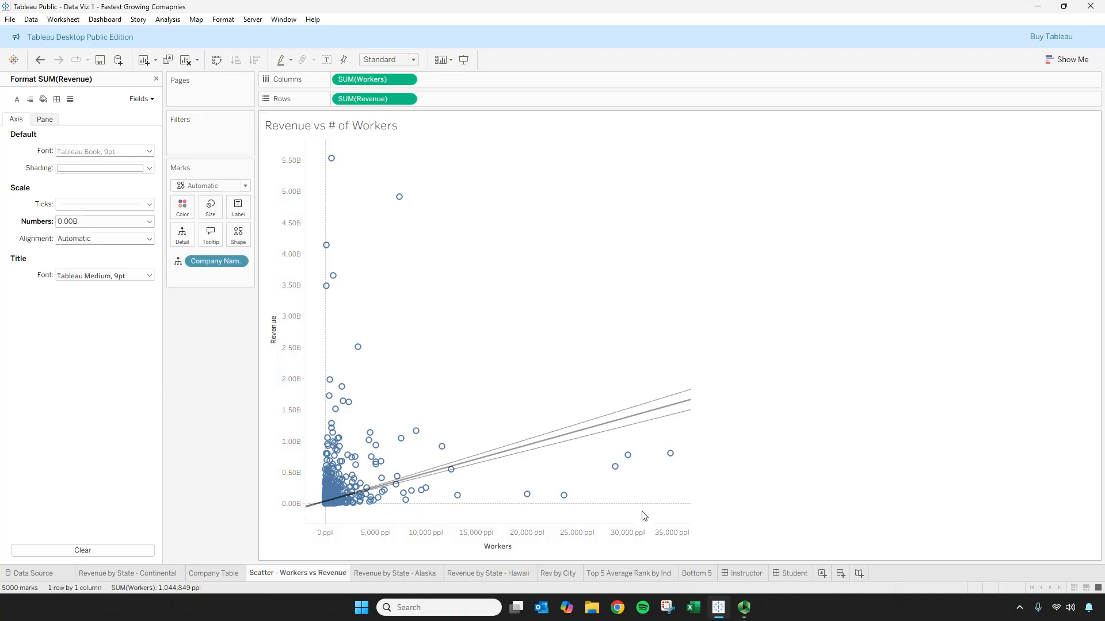
pyautogui.click(796, 575)
pyautogui.click(753, 575)
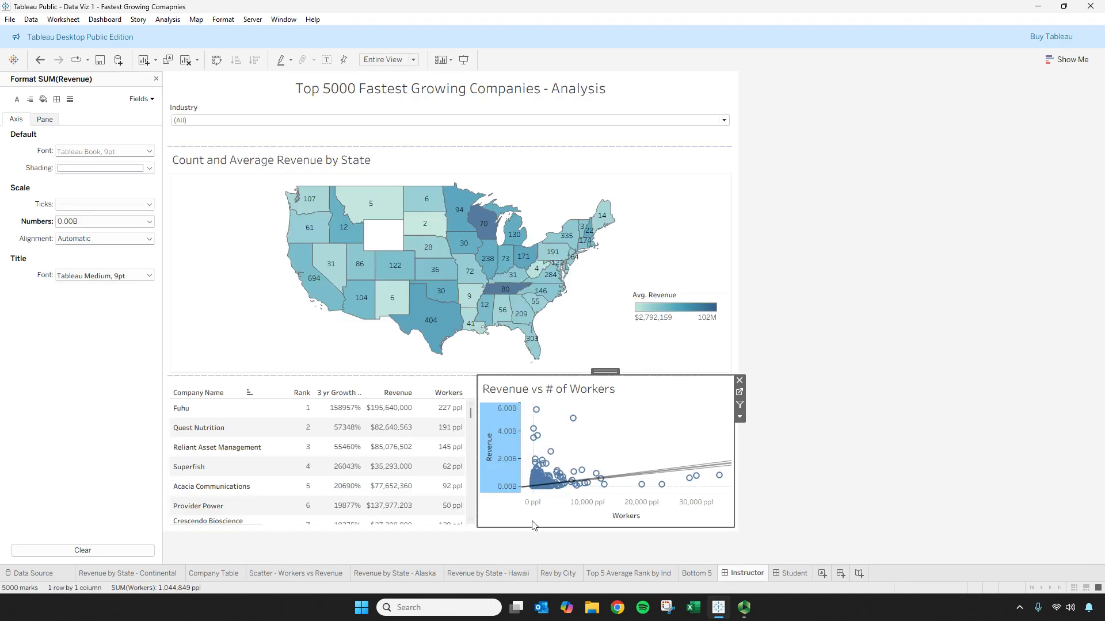
# - Select the Workers axis on the dashboard's scatter plot and go to the plot's own worksheet
pyautogui.click(625, 523)
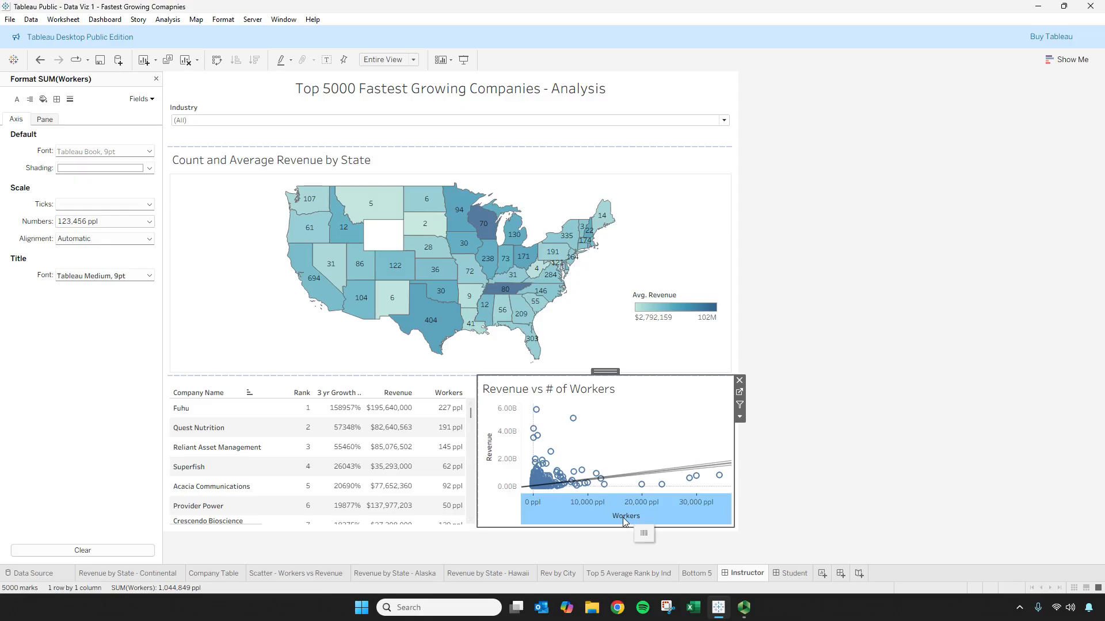
pyautogui.click(490, 458)
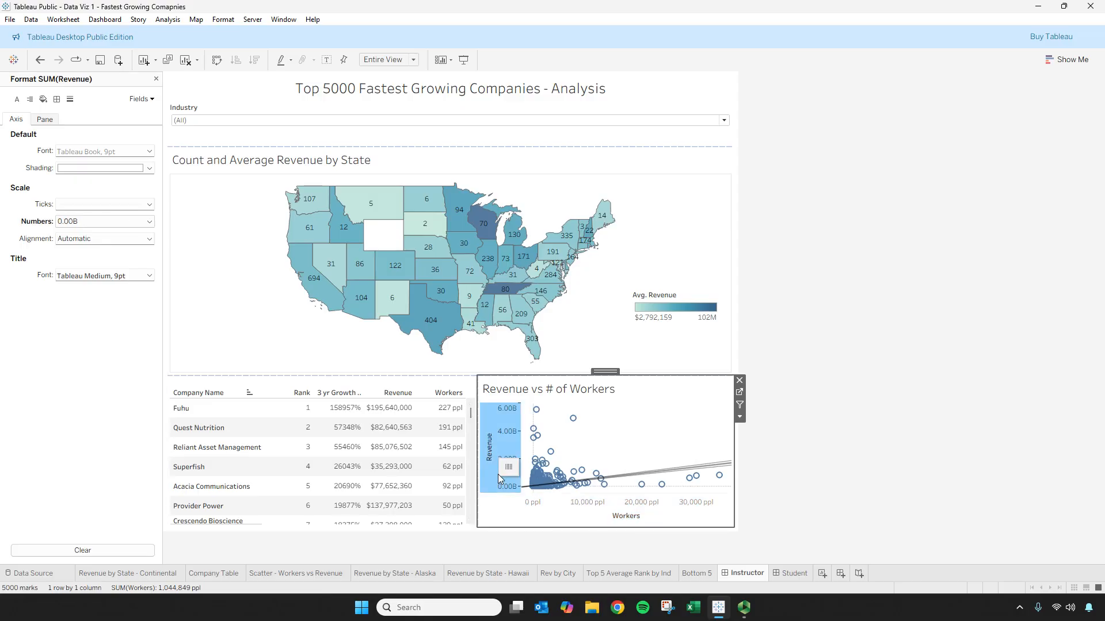
pyautogui.click(625, 514)
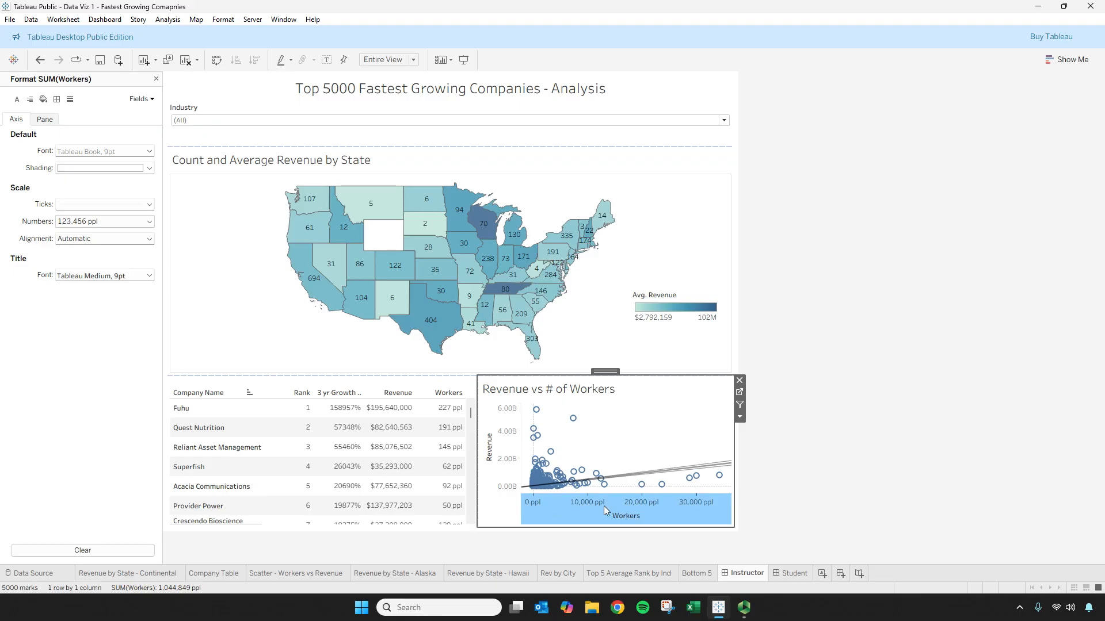
pyautogui.click(739, 393)
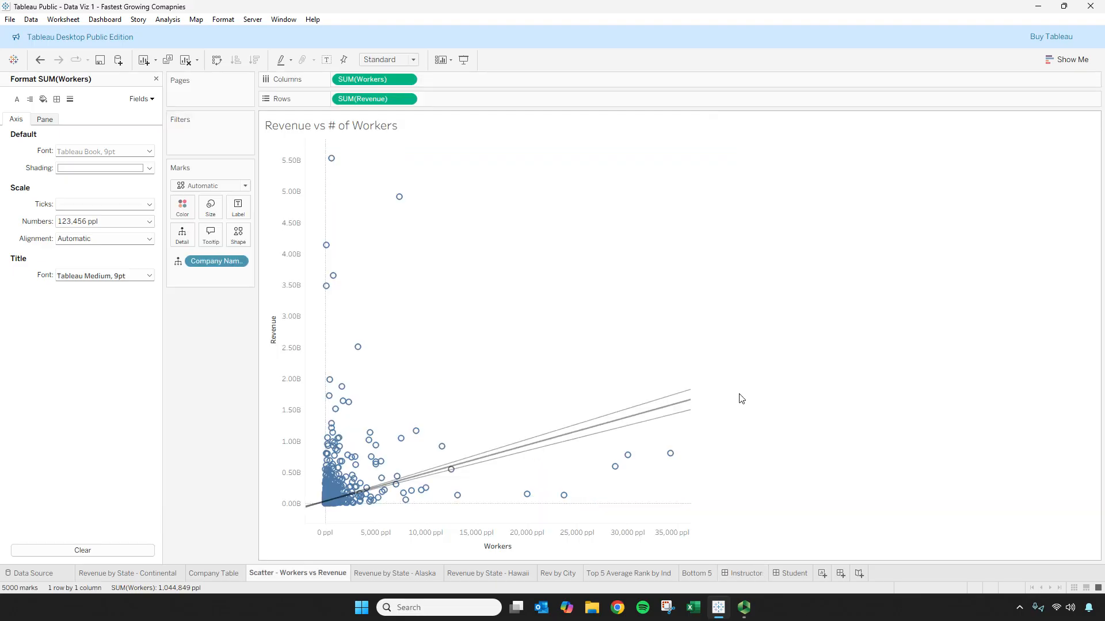
# - Try hiding the Workers axis header on the scatter plot and undo the change
pyautogui.rightClick(498, 548)
pyautogui.click(541, 520)
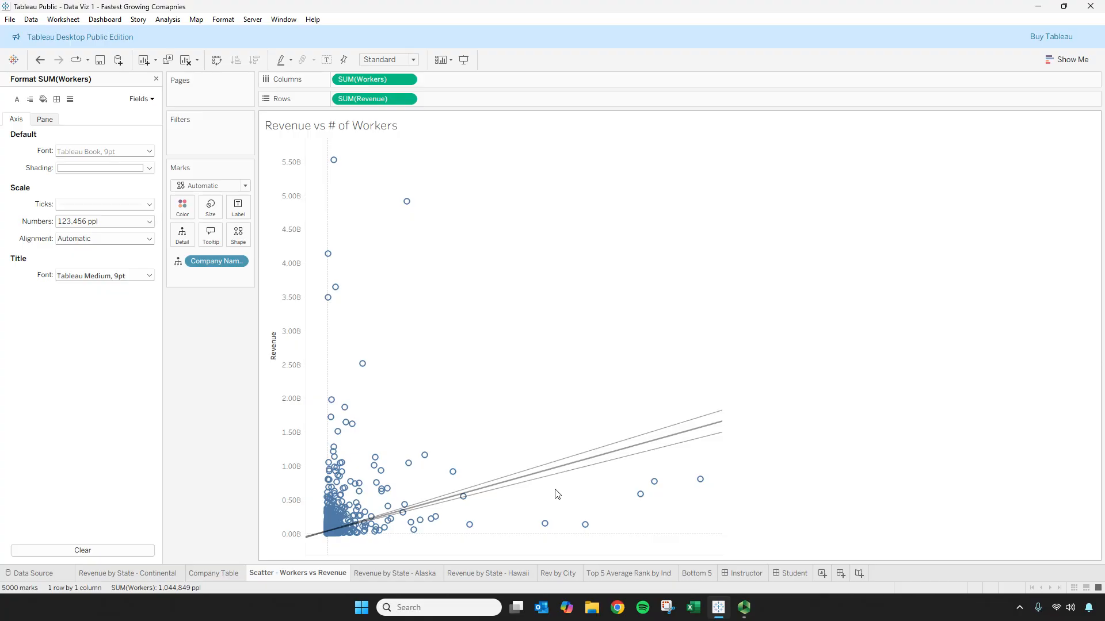
pyautogui.hotkey('ctrl', 'z')
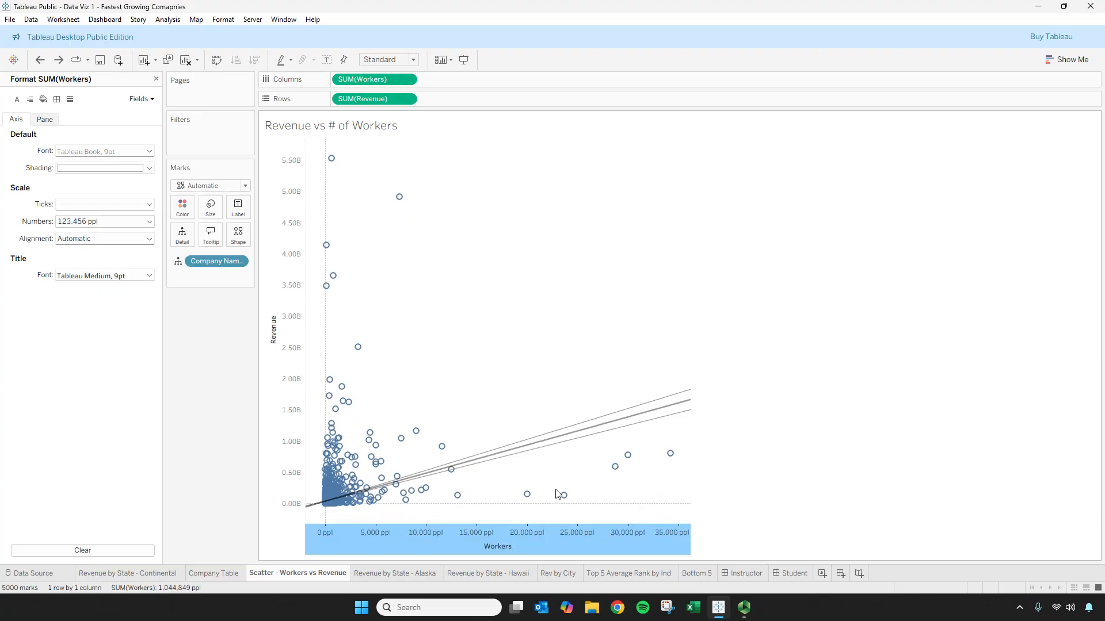
pyautogui.click(156, 79)
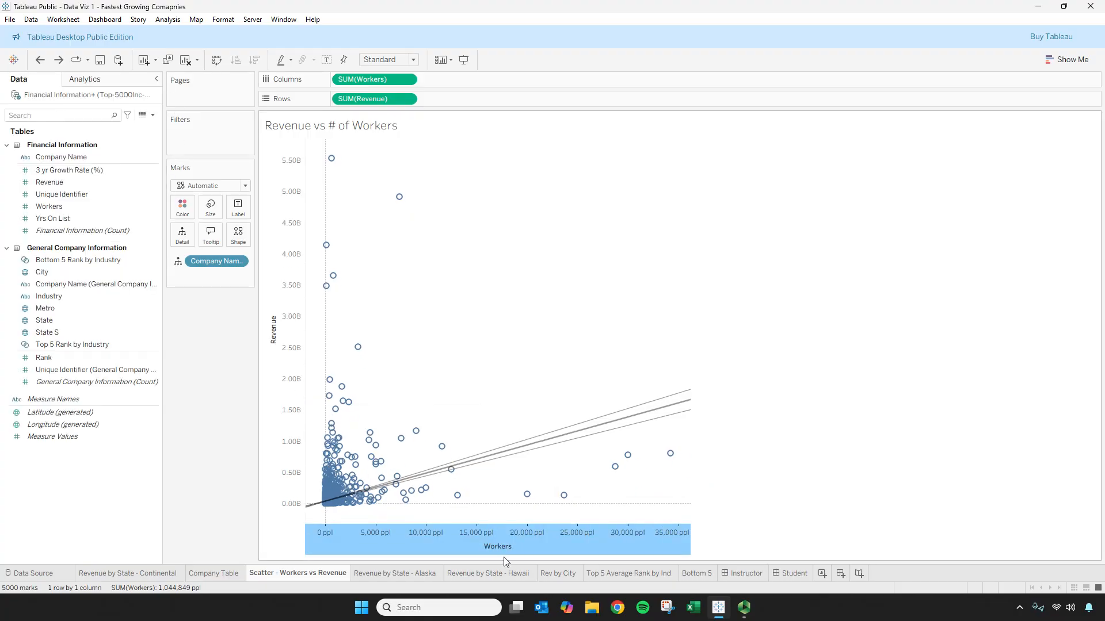
pyautogui.rightClick(503, 550)
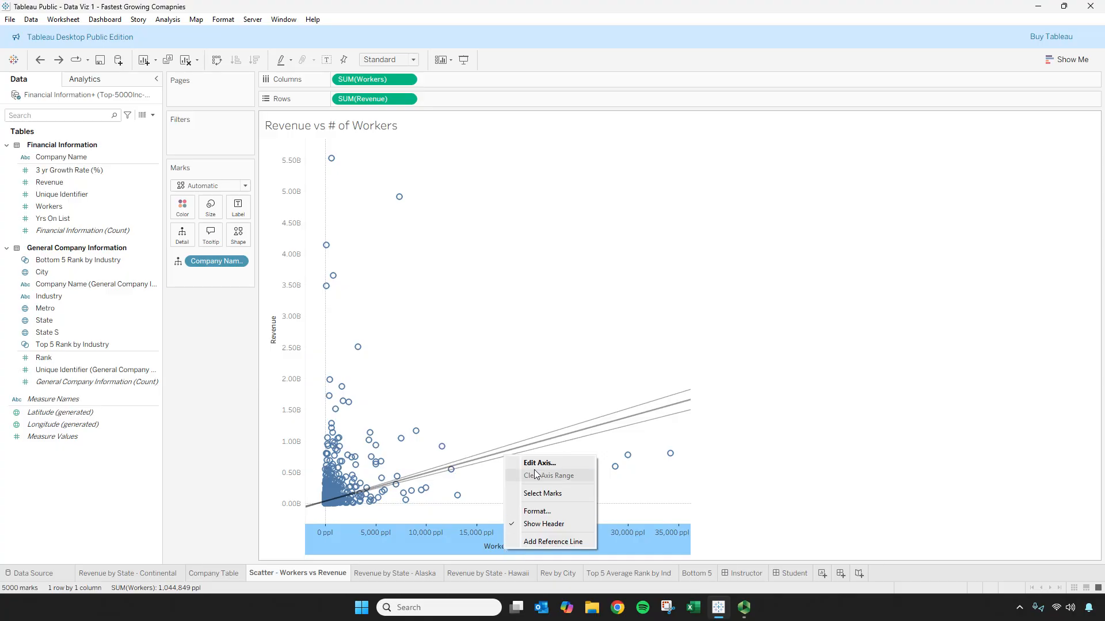
pyautogui.click(541, 496)
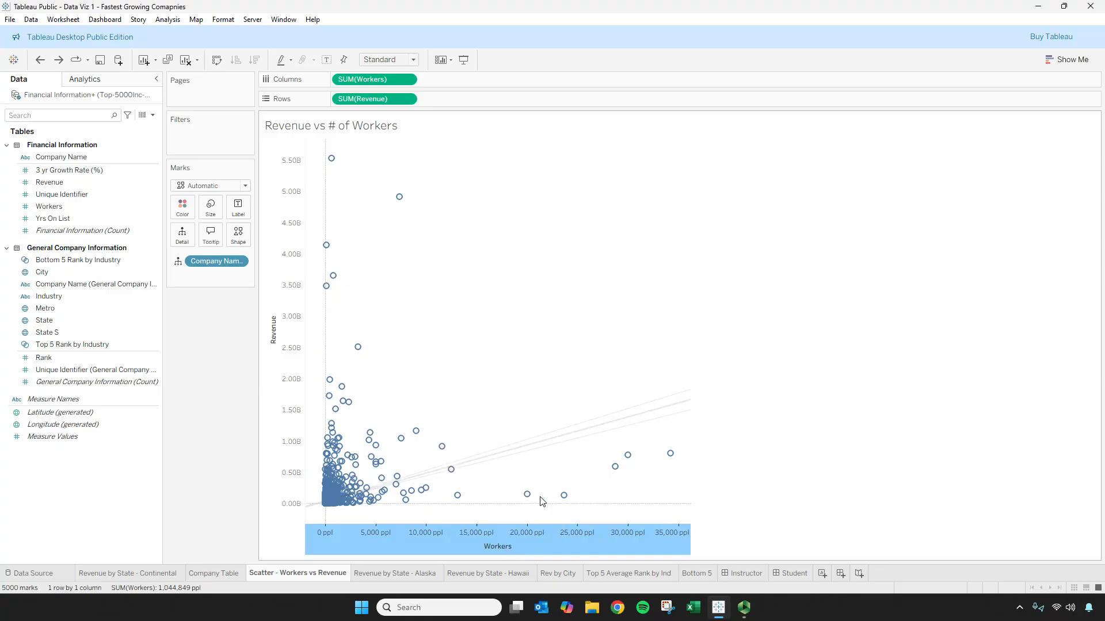
pyautogui.rightClick(578, 527)
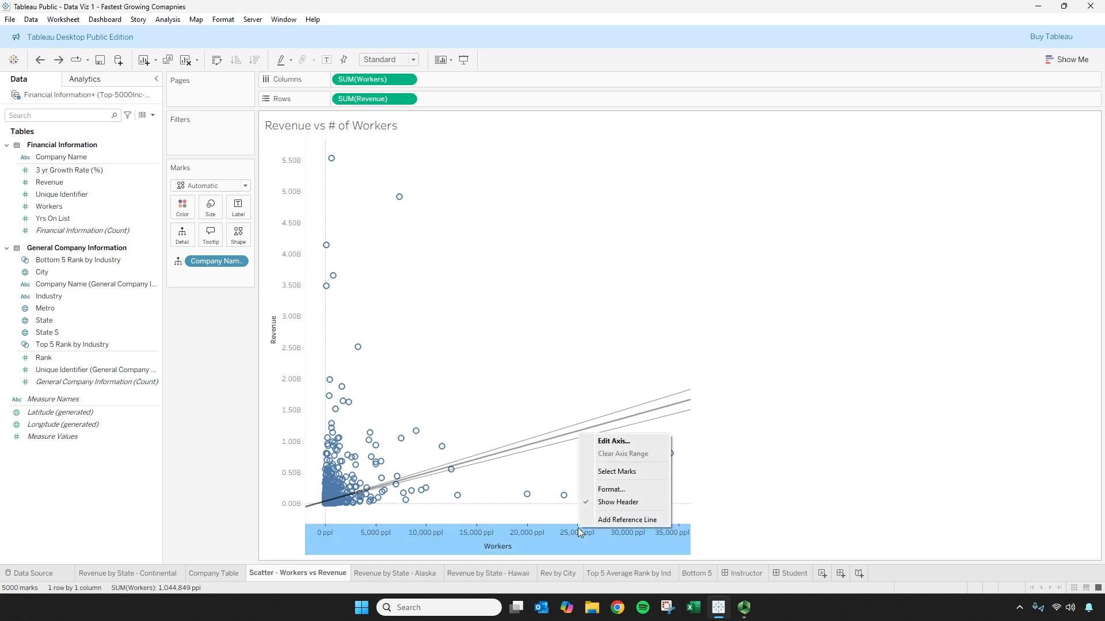
pyautogui.click(619, 488)
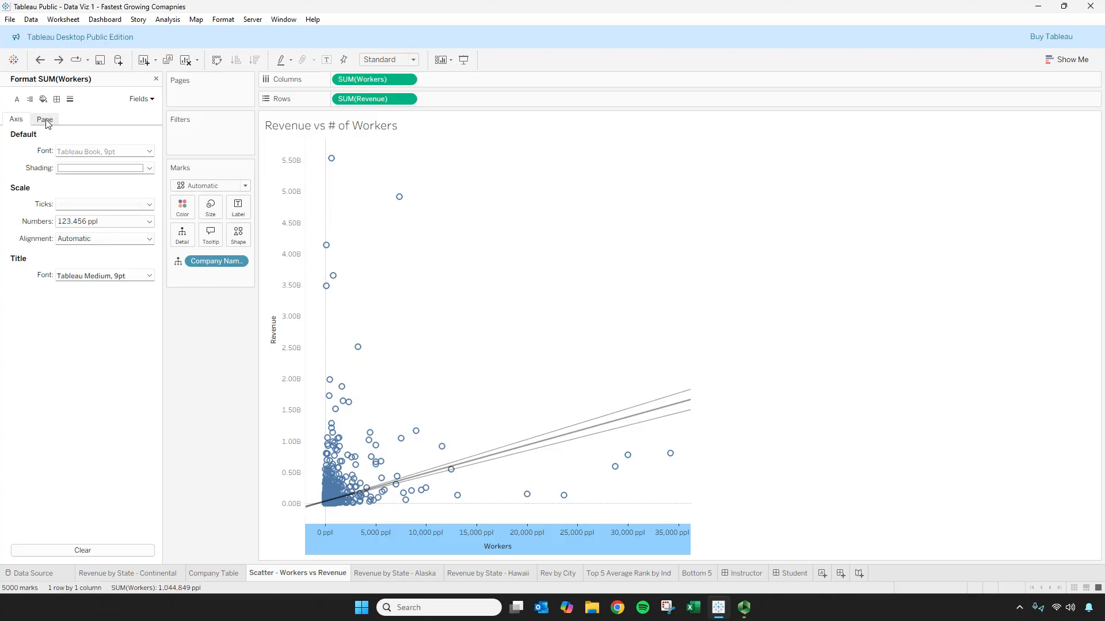
pyautogui.click(156, 78)
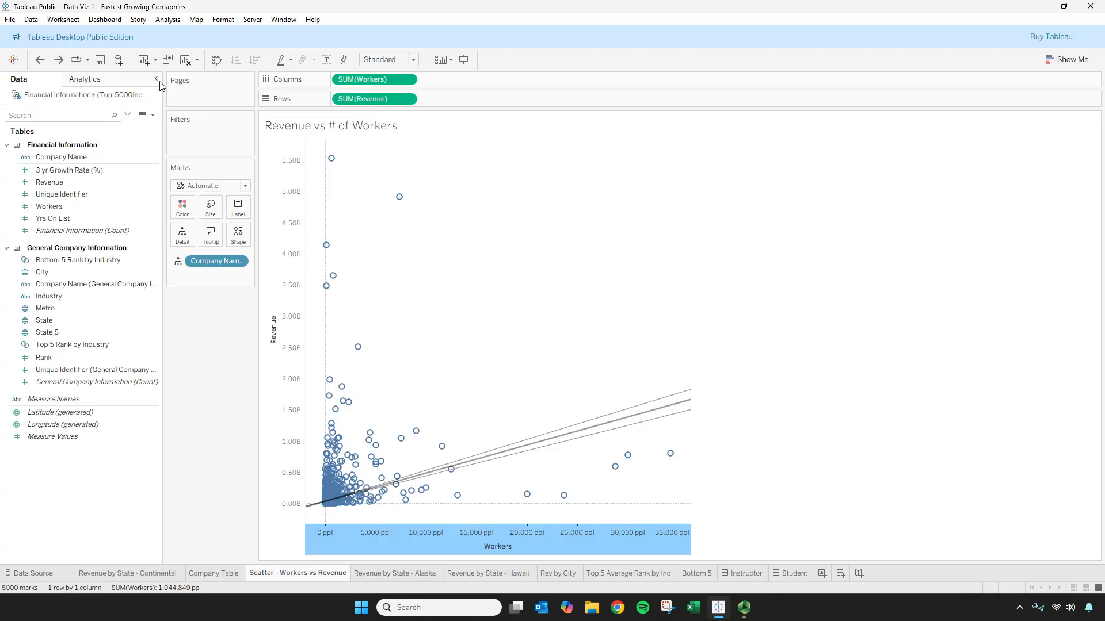
# - Clear the custom title of the Workers axis on the scatter plot
pyautogui.doubleClick(502, 548)
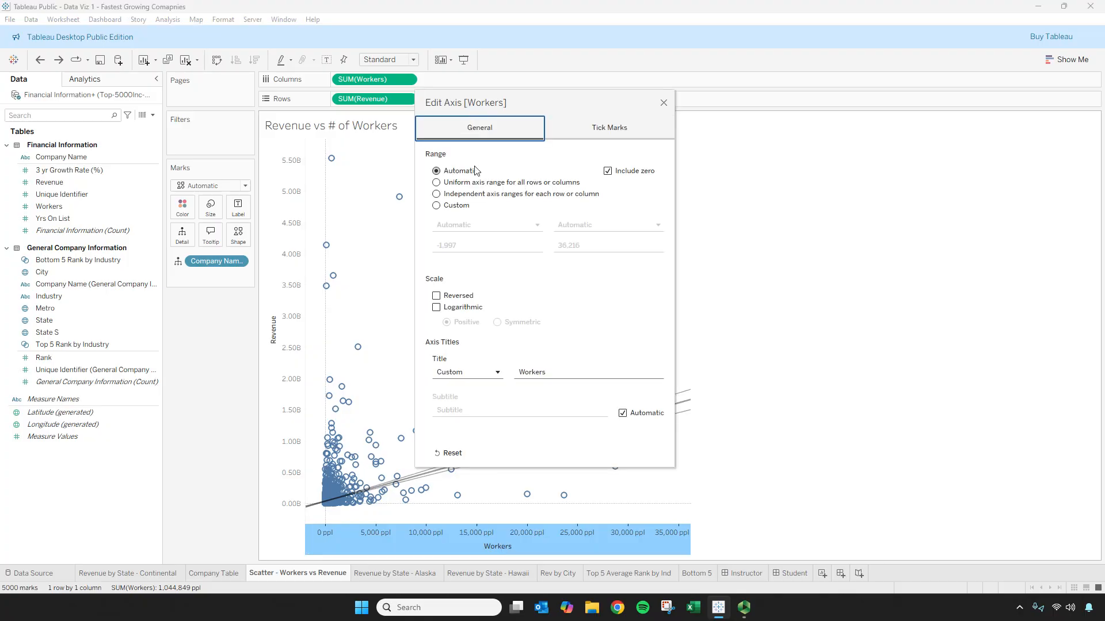
pyautogui.click(476, 373)
pyautogui.press('Tab')
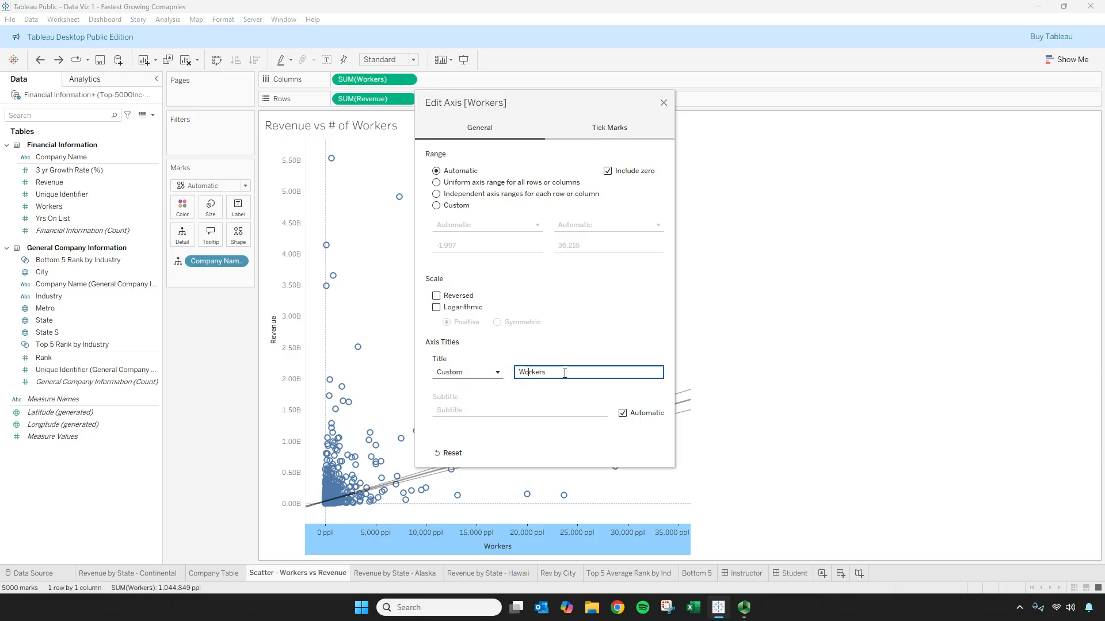
pyautogui.press('BackSpace')
pyautogui.click(600, 315)
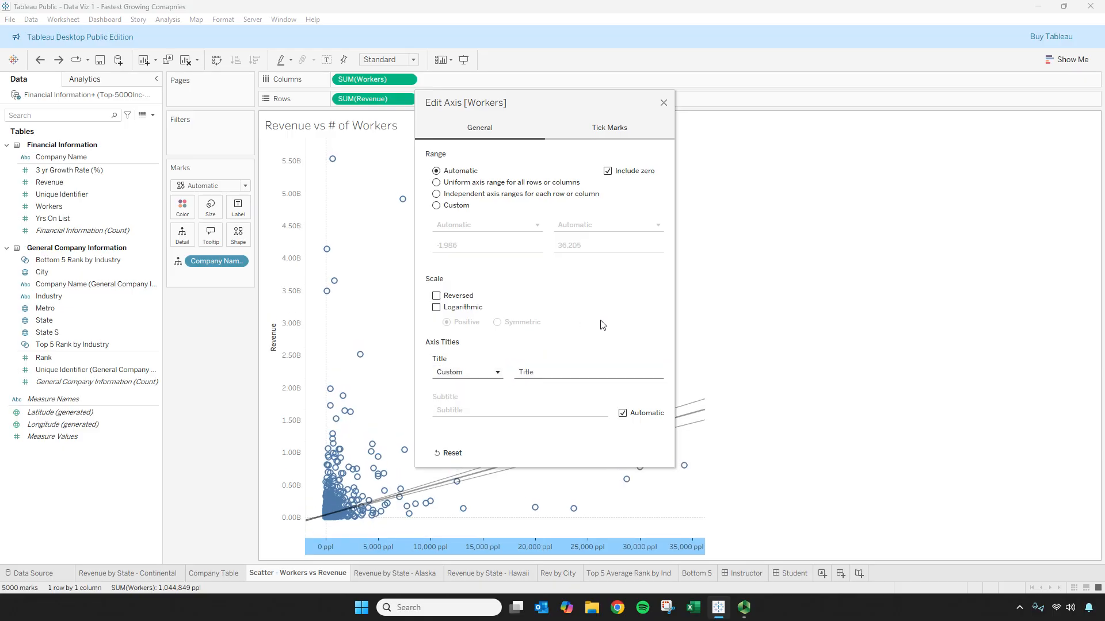
pyautogui.click(663, 103)
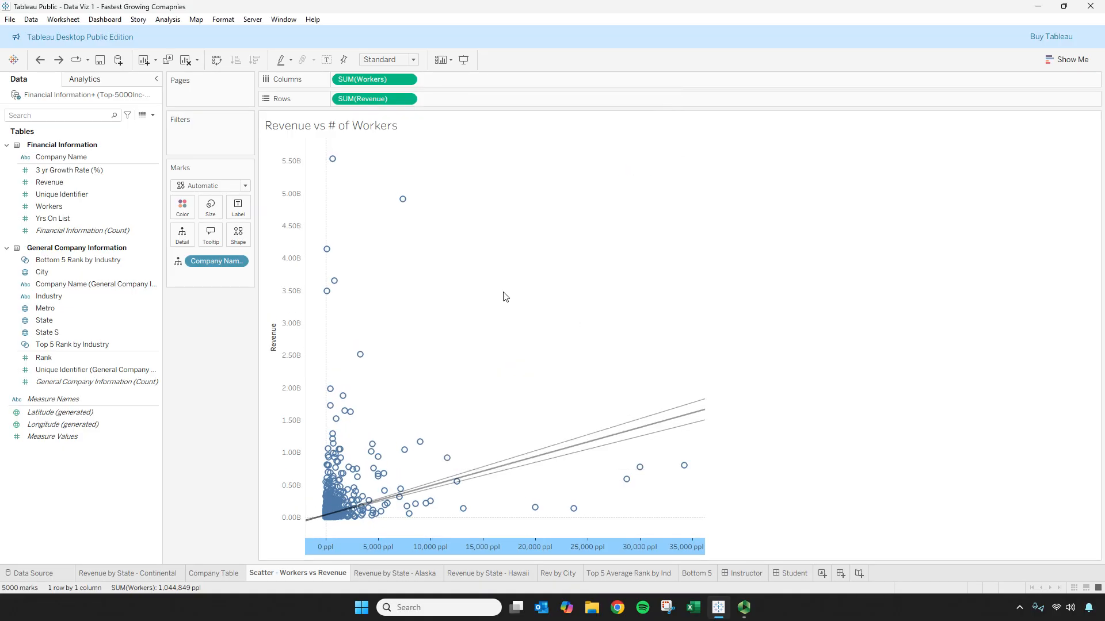
# - Clear the title of the scatter plot's Revenue axis and return to the Instructor dashboard
pyautogui.doubleClick(277, 350)
pyautogui.click(492, 372)
pyautogui.press('BackSpace')
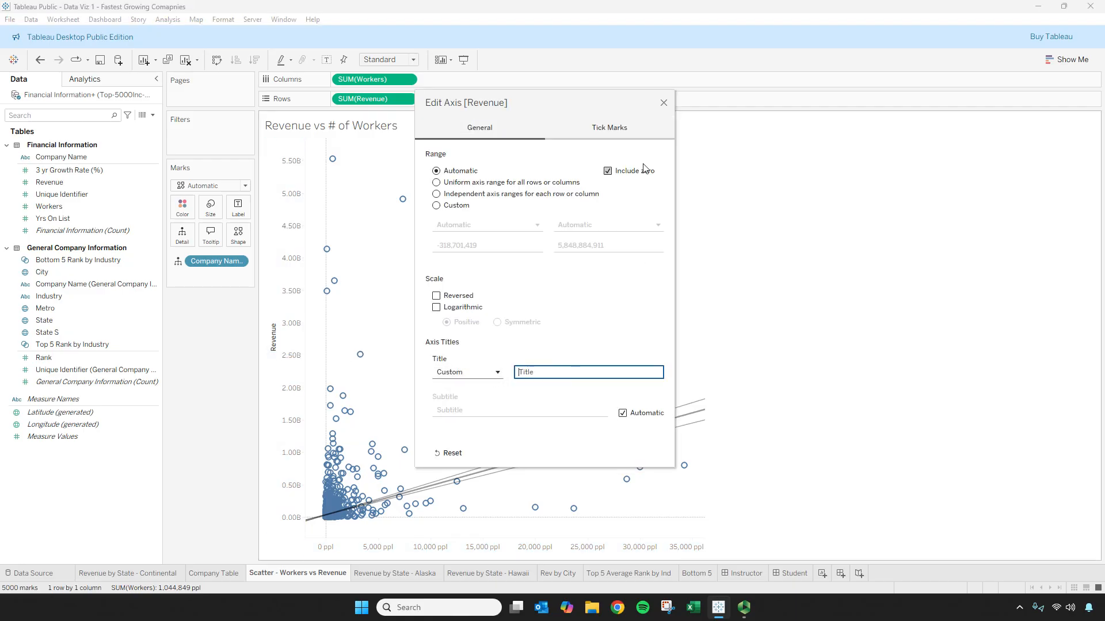
pyautogui.click(663, 103)
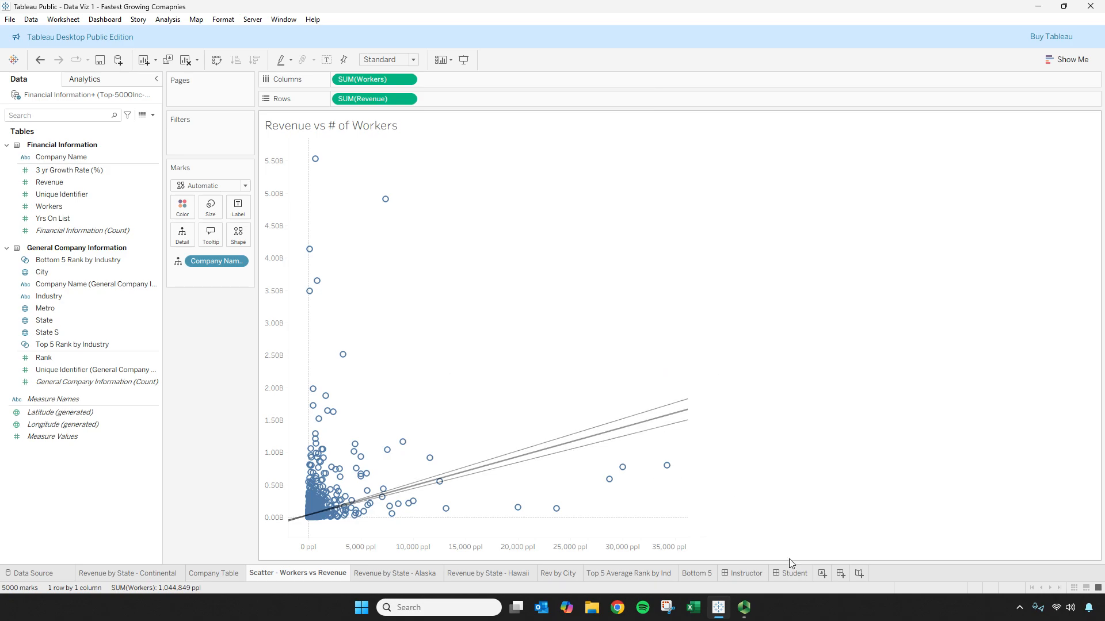
pyautogui.click(761, 573)
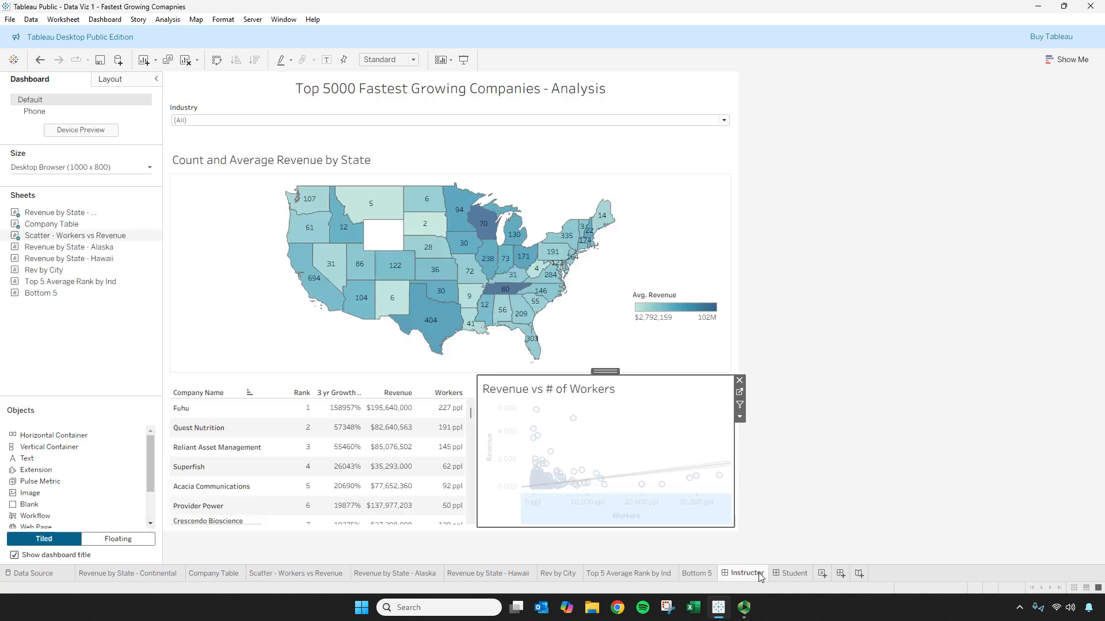
pyautogui.click(877, 417)
pyautogui.click(685, 414)
pyautogui.click(741, 422)
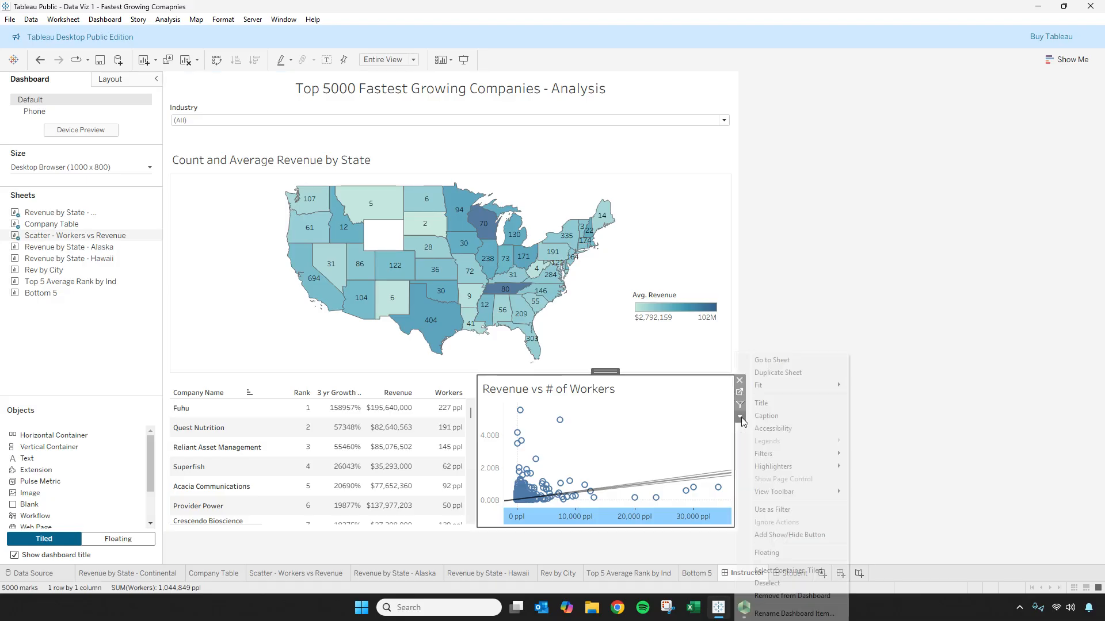
pyautogui.moveTo(788, 386)
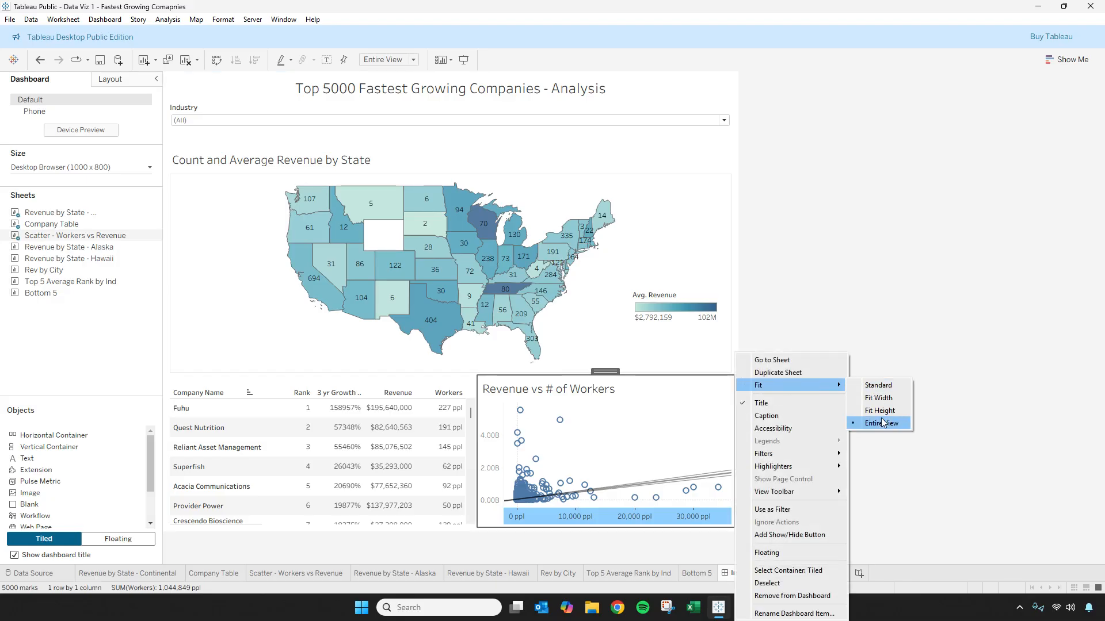
pyautogui.click(966, 482)
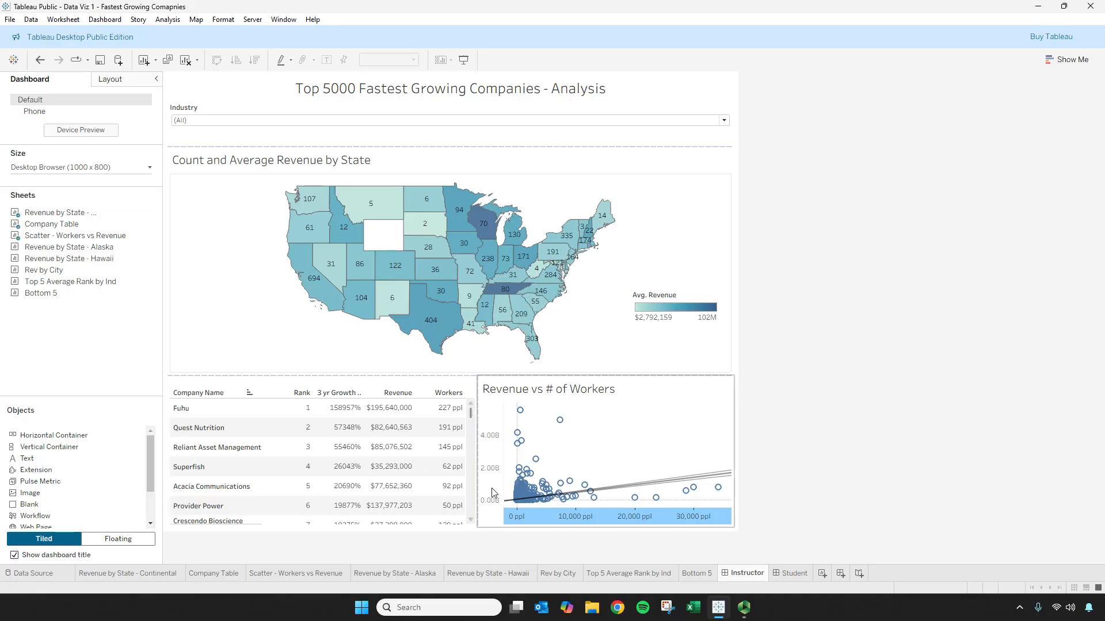
# - Center the "Revenue vs # of Workers" title above the scatter plot on the dashboard
pyautogui.doubleClick(602, 391)
pyautogui.click(833, 143)
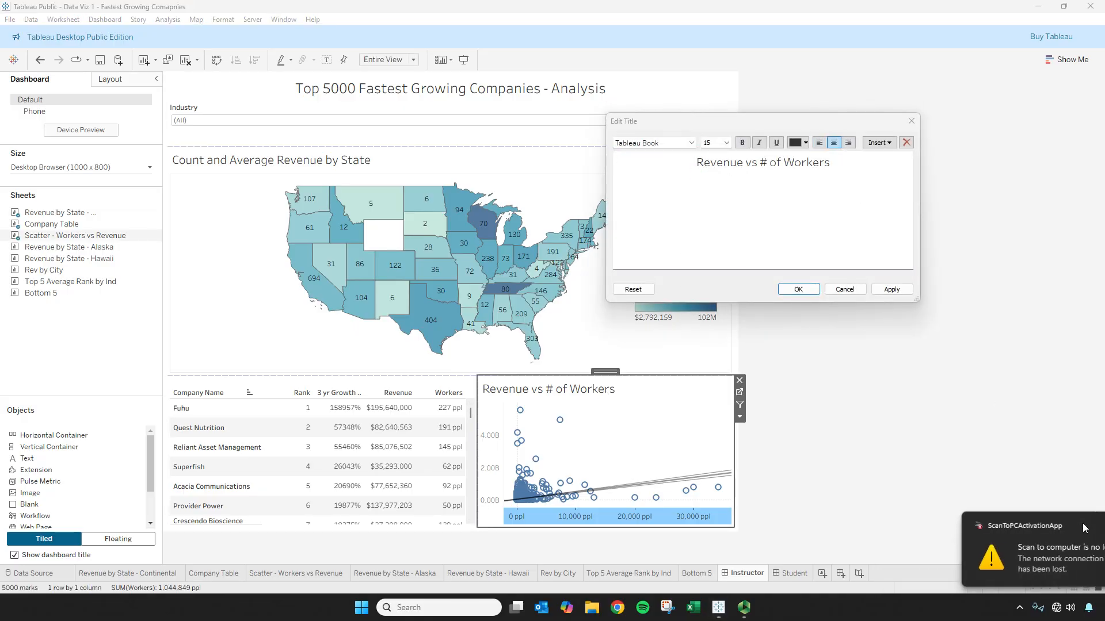
pyautogui.click(889, 290)
pyautogui.click(796, 291)
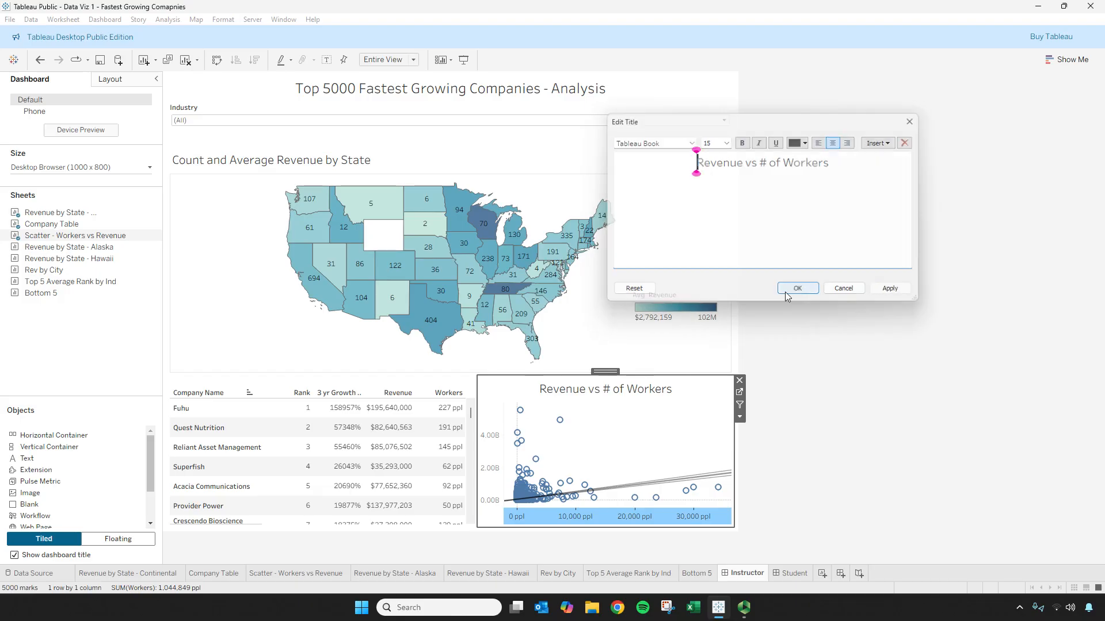
# - Move the map's upper edge up to the Industry filter and raise its lower edge to enlarge the table and scatter plot
pyautogui.click(395, 160)
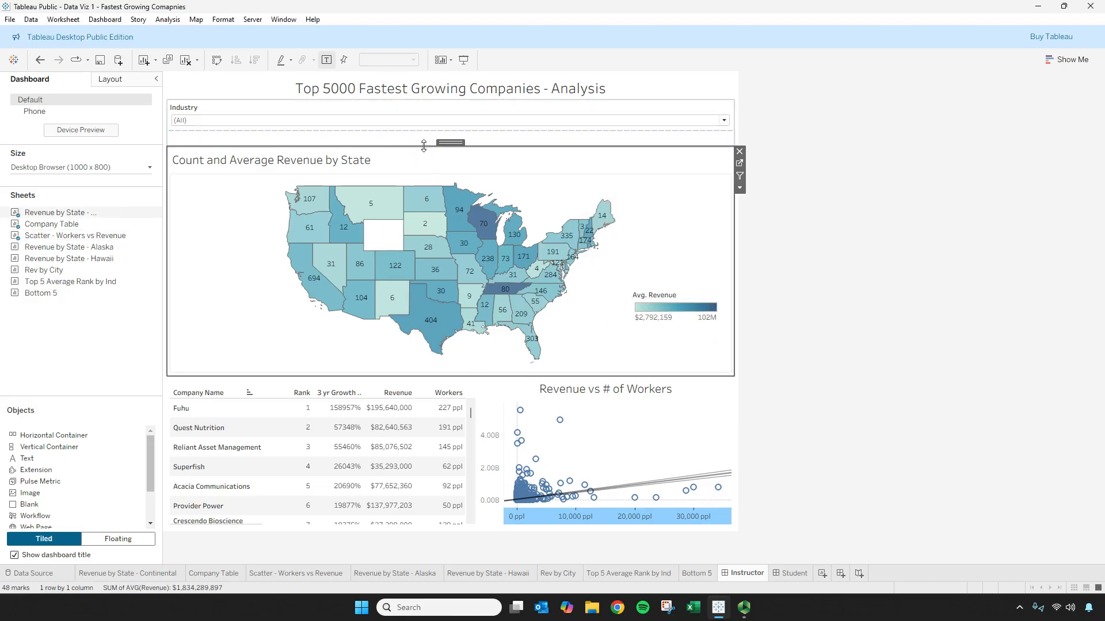
pyautogui.moveTo(424, 146); pyautogui.dragTo(424, 133)
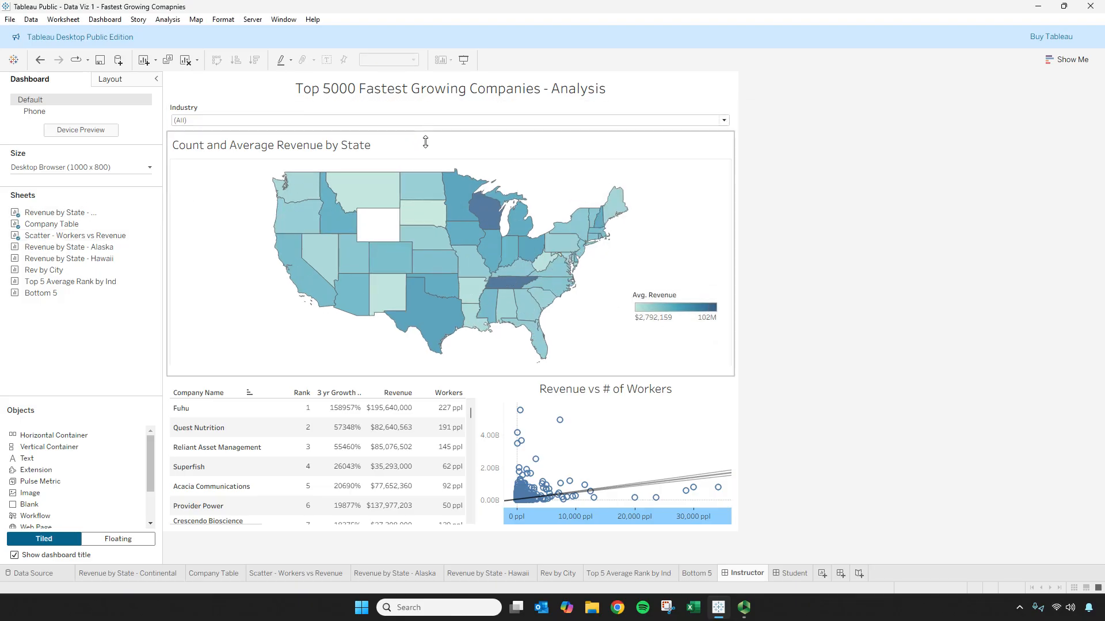
pyautogui.click(473, 378)
pyautogui.moveTo(474, 372); pyautogui.dragTo(475, 357)
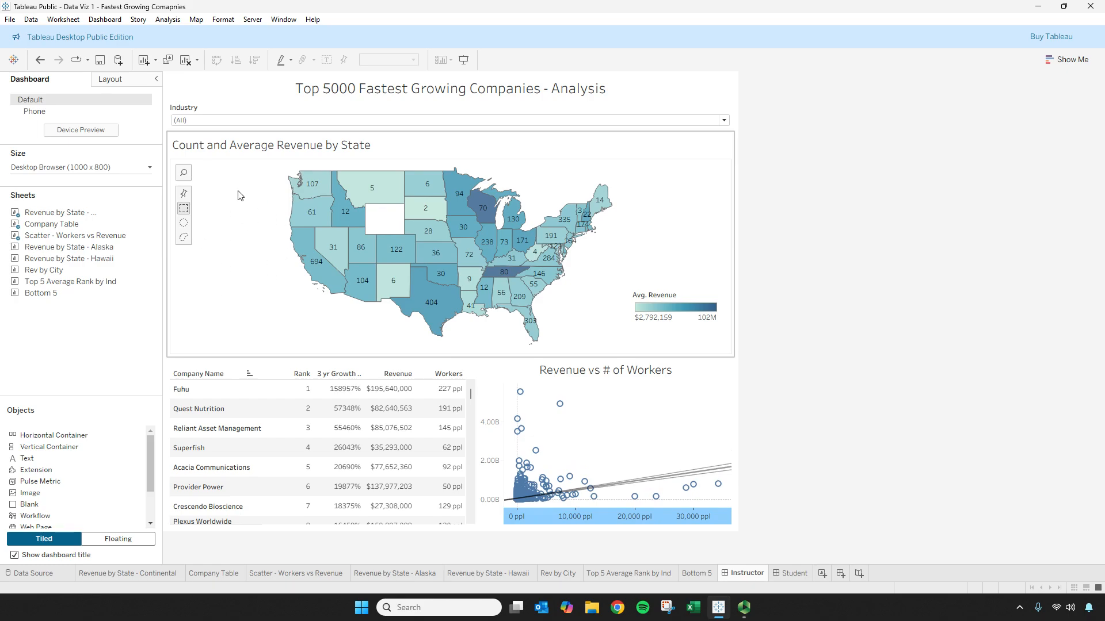
# - Open the map's title for editing and append "for Top 5000" to it
pyautogui.doubleClick(257, 146)
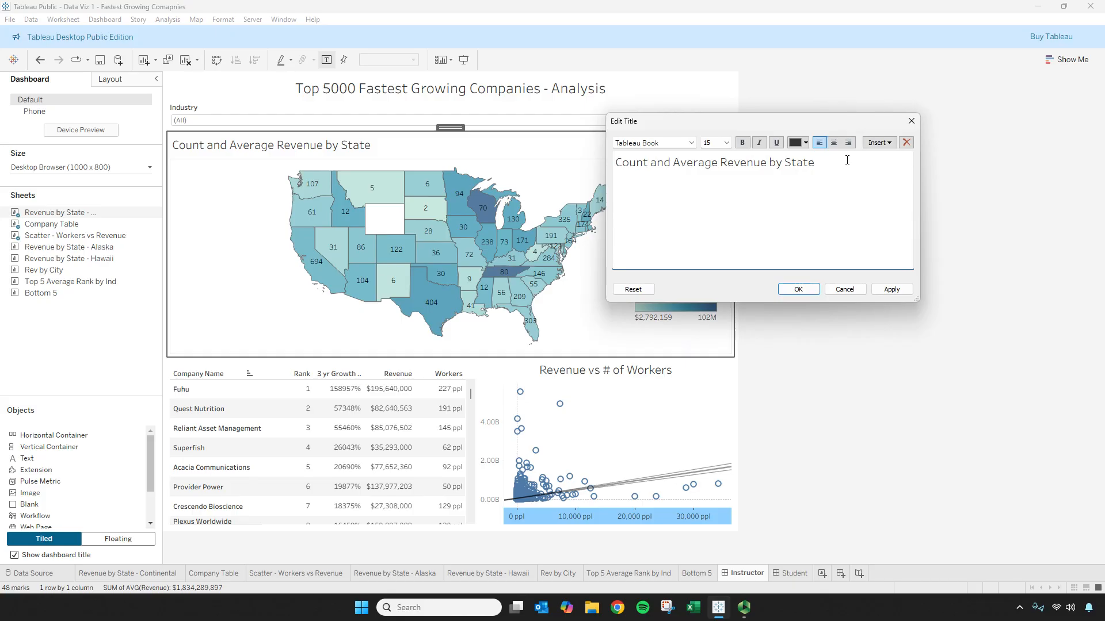
pyautogui.moveTo(833, 161); pyautogui.dragTo(553, 157)
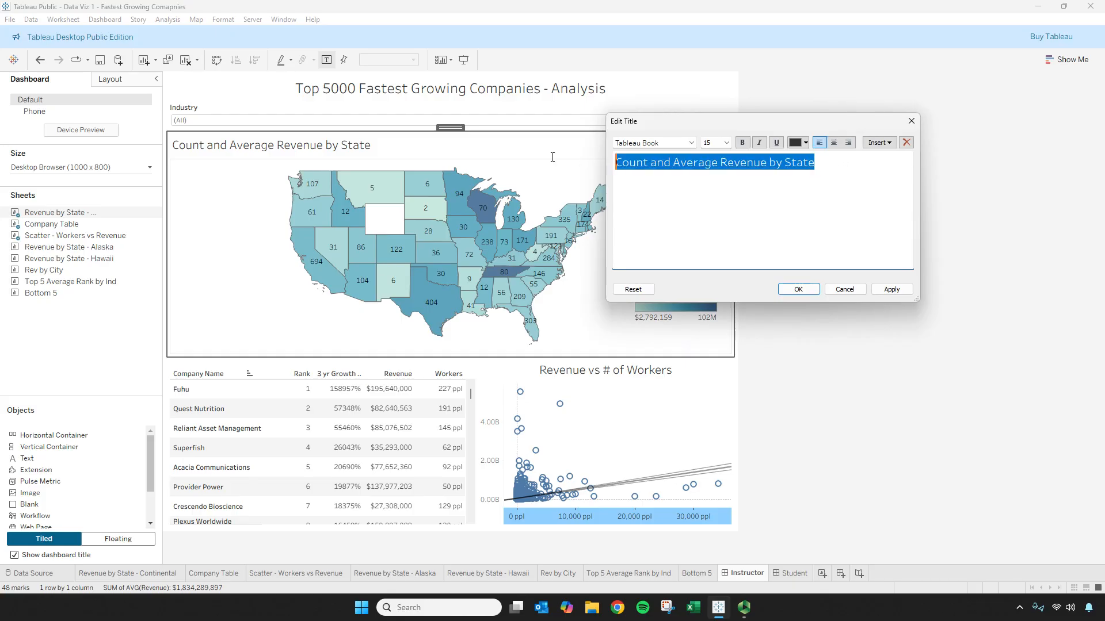
pyautogui.moveTo(829, 164); pyautogui.dragTo(657, 163)
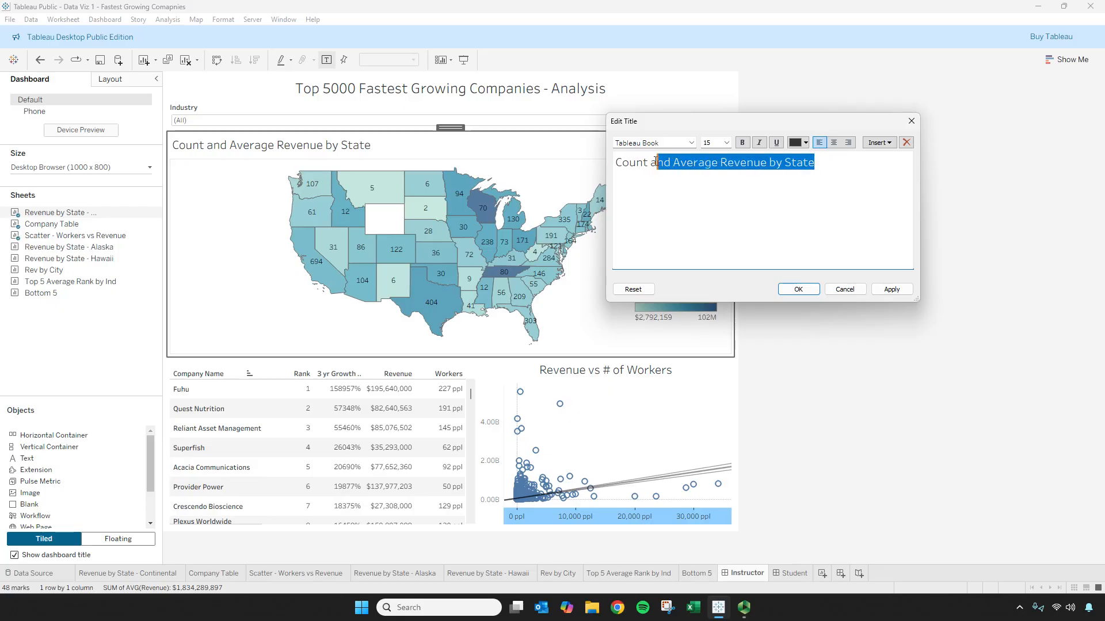
pyautogui.click(818, 163)
pyautogui.write('f')
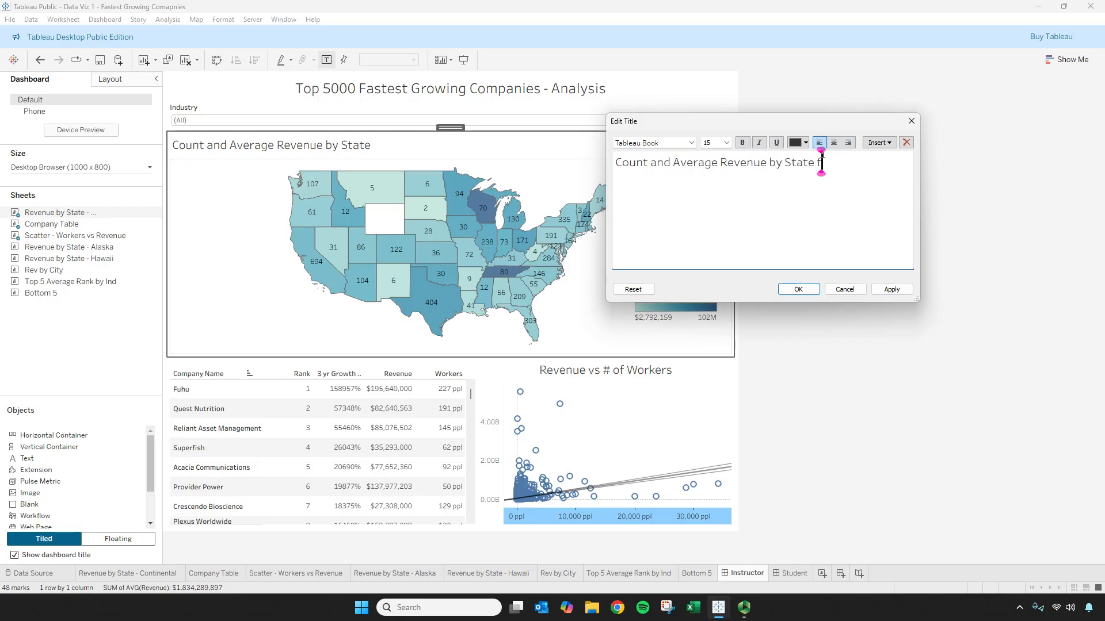
pyautogui.write('or Topp 5000')
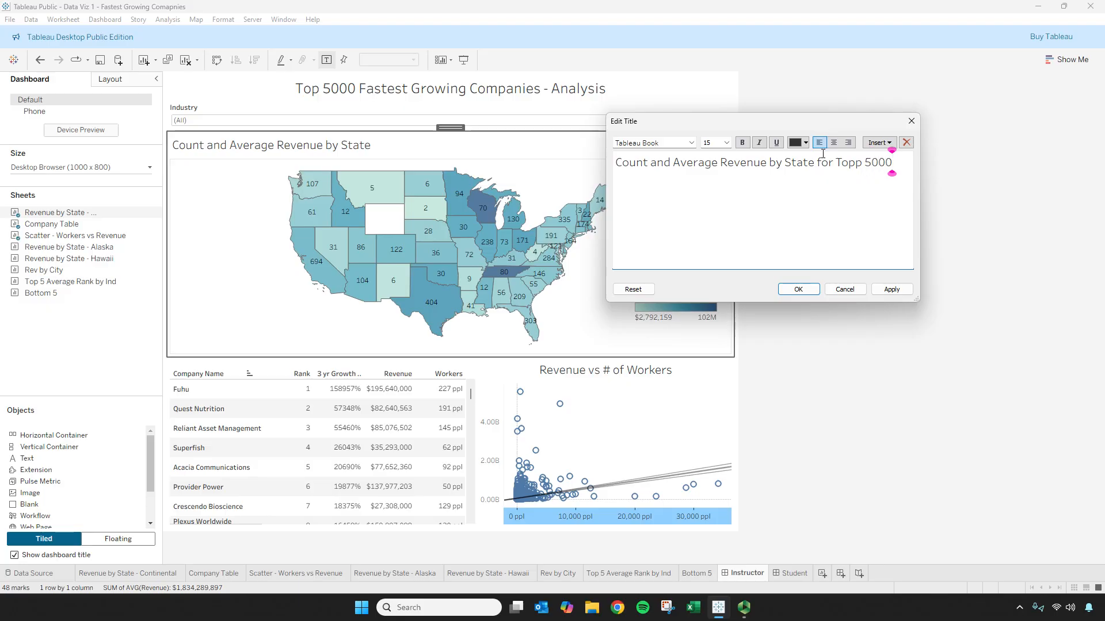
pyautogui.click(857, 162)
pyautogui.press('BackSpace')
# - Replace "Count" with "# of Companies" at the start of the map's title
pyautogui.moveTo(652, 163); pyautogui.dragTo(617, 143)
pyautogui.write('C')
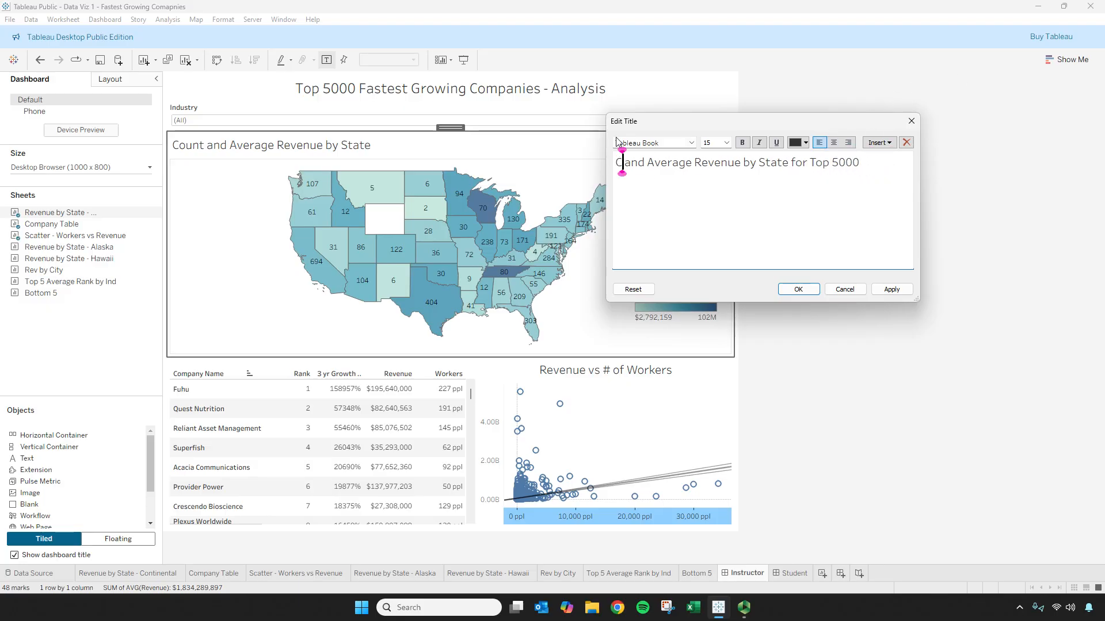
pyautogui.press('BackSpace')
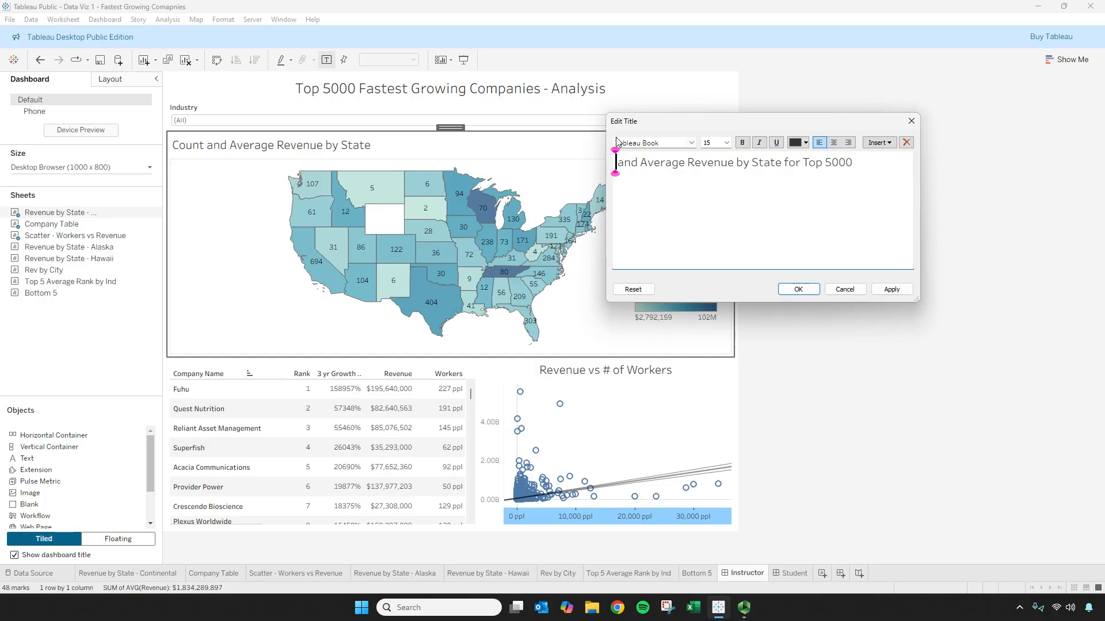
pyautogui.write('# of Comp')
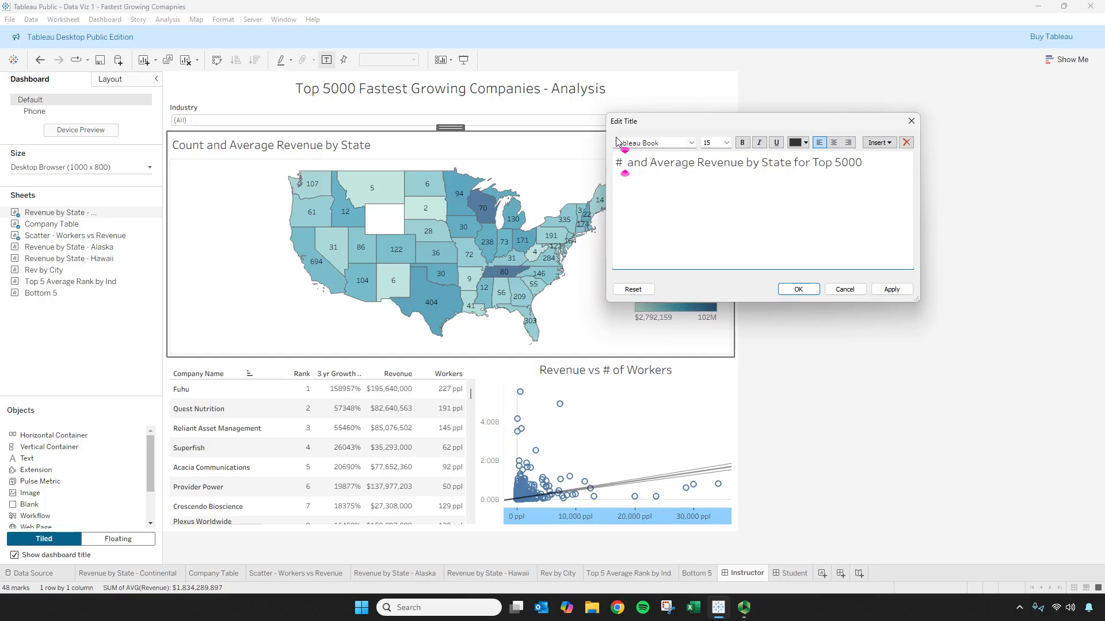
pyautogui.write('anie')
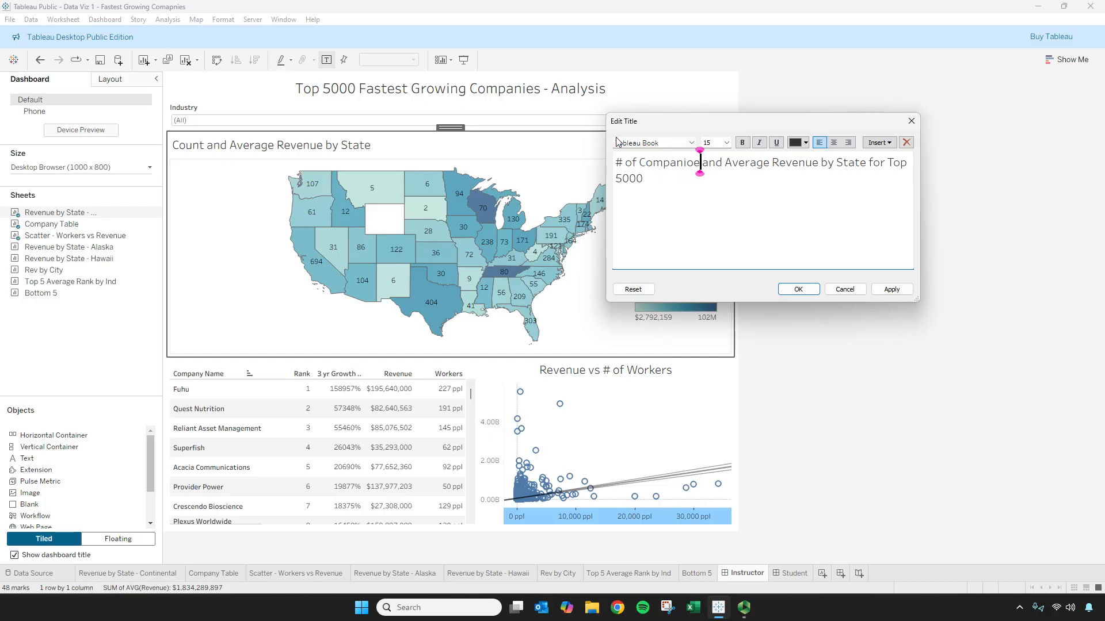
pyautogui.write('s')
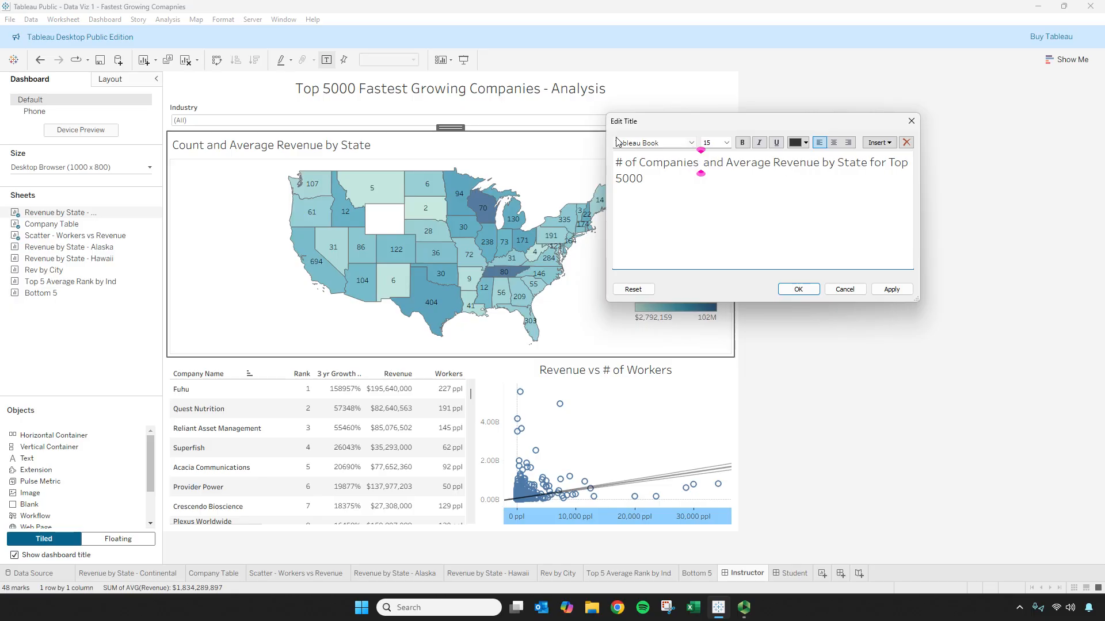
pyautogui.press('BackSpace')
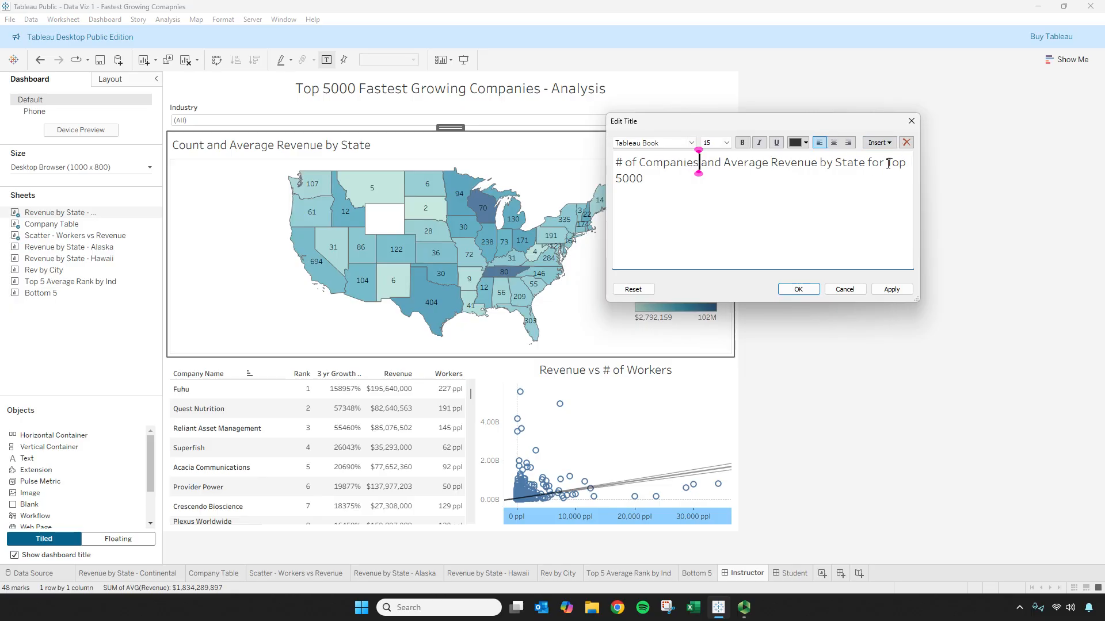
# - Remove "for Top 5000" from the map's title and apply "# of Companies and Average Revenue by State"
pyautogui.moveTo(870, 163); pyautogui.dragTo(871, 259)
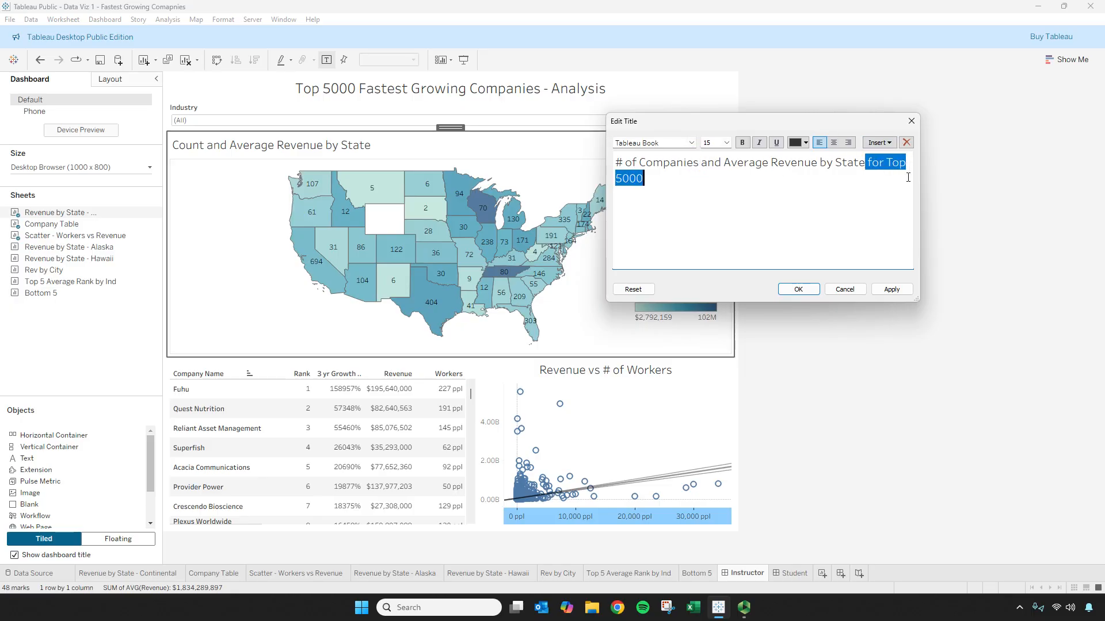
pyautogui.press('BackSpace')
pyautogui.click(890, 289)
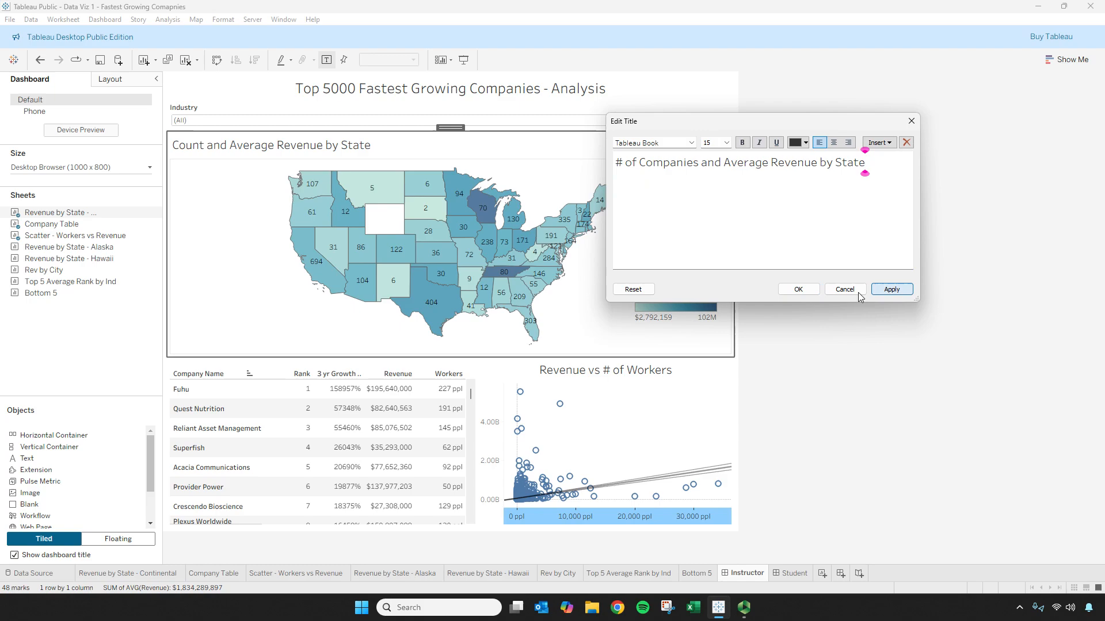
pyautogui.click(798, 289)
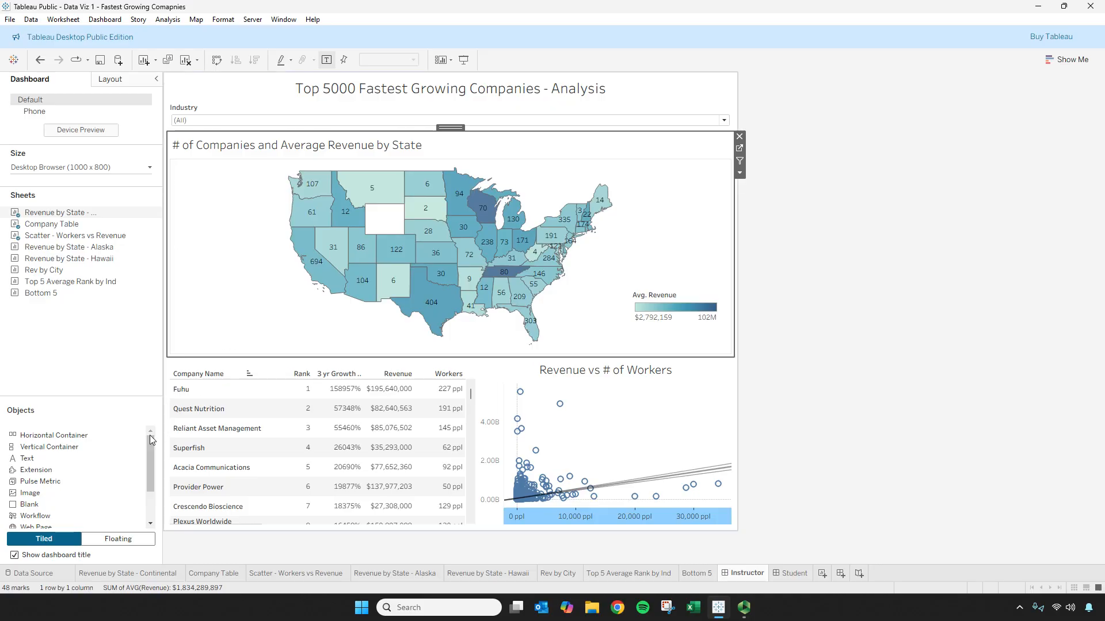
# - Add the Revenue by State - Alaska sheet as a floating object over the revenue map's upper-left corner and shrink it beside the states
pyautogui.click(118, 541)
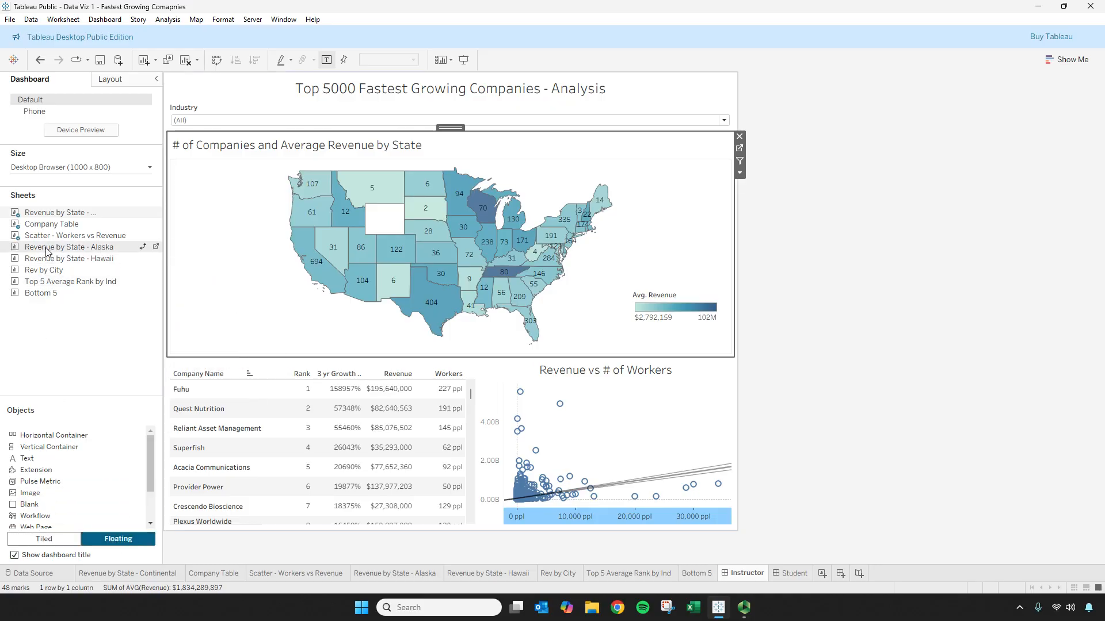
pyautogui.click(167, 275)
pyautogui.moveTo(164, 268); pyautogui.dragTo(176, 166)
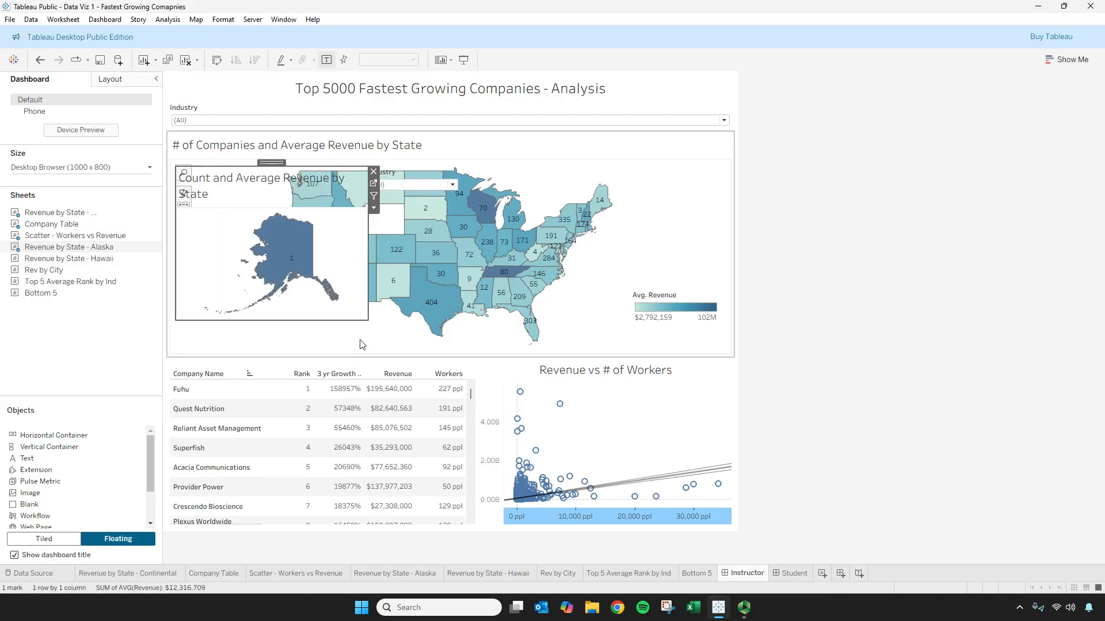
pyautogui.moveTo(366, 318); pyautogui.dragTo(269, 247)
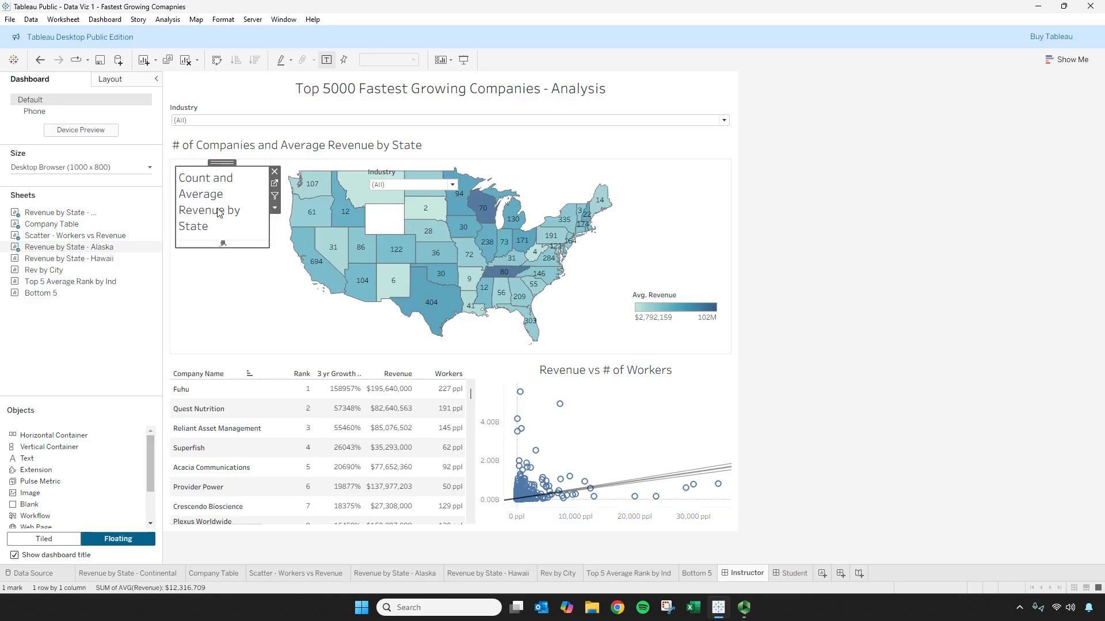
# - Clear the title text of the floating Alaska inset so only its map is left
pyautogui.click(275, 208)
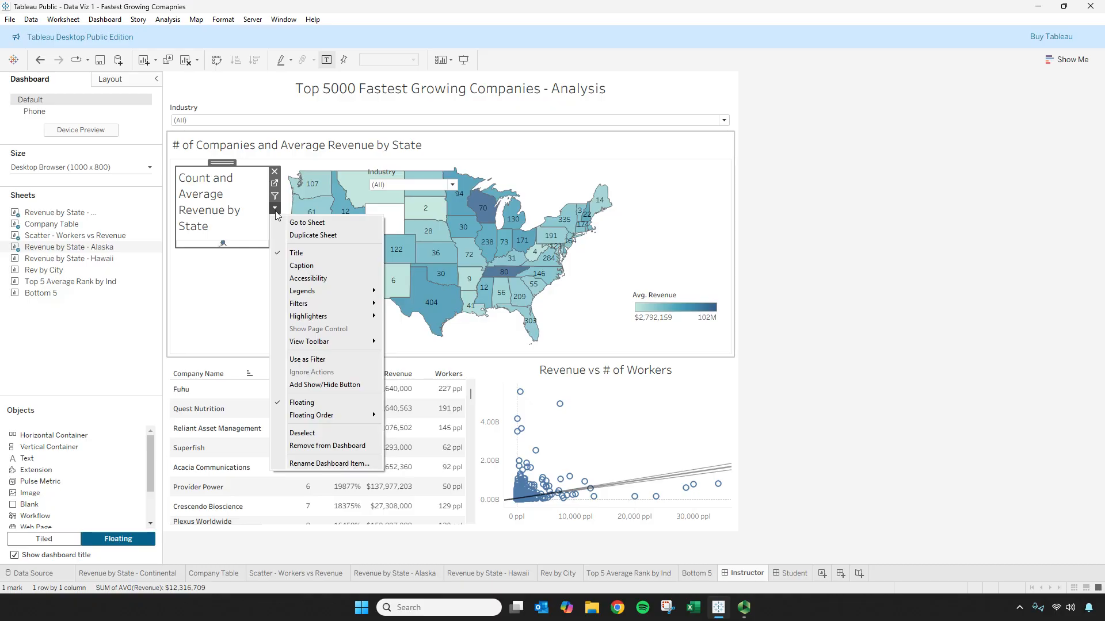
pyautogui.click(224, 208)
pyautogui.doubleClick(223, 206)
pyautogui.hotkey('ctrl', 'a')
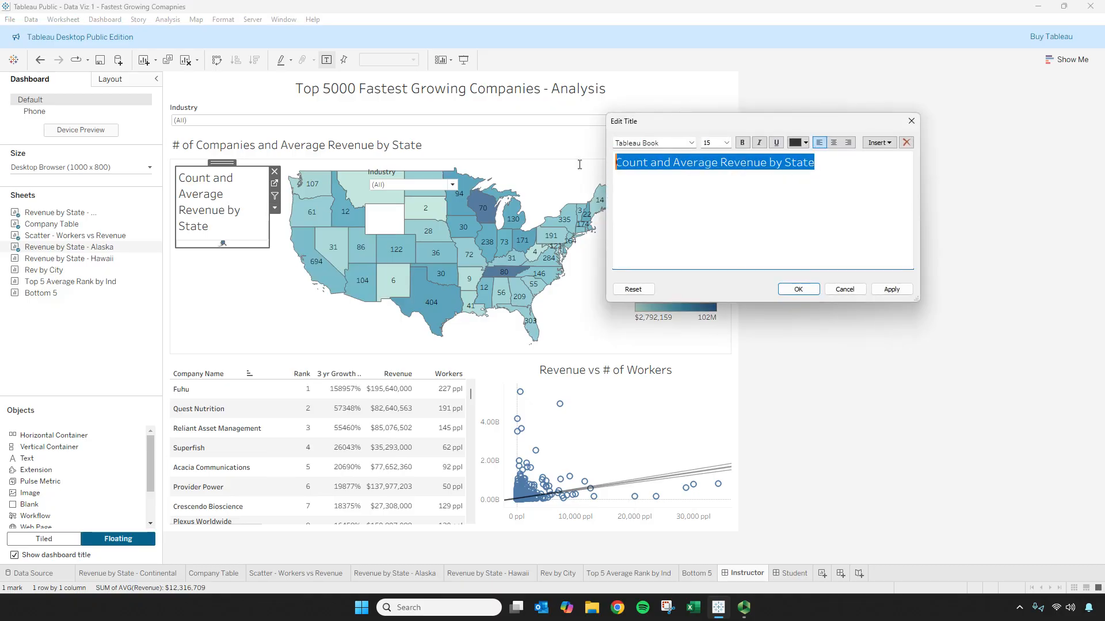
pyautogui.press('Delete')
pyautogui.click(891, 288)
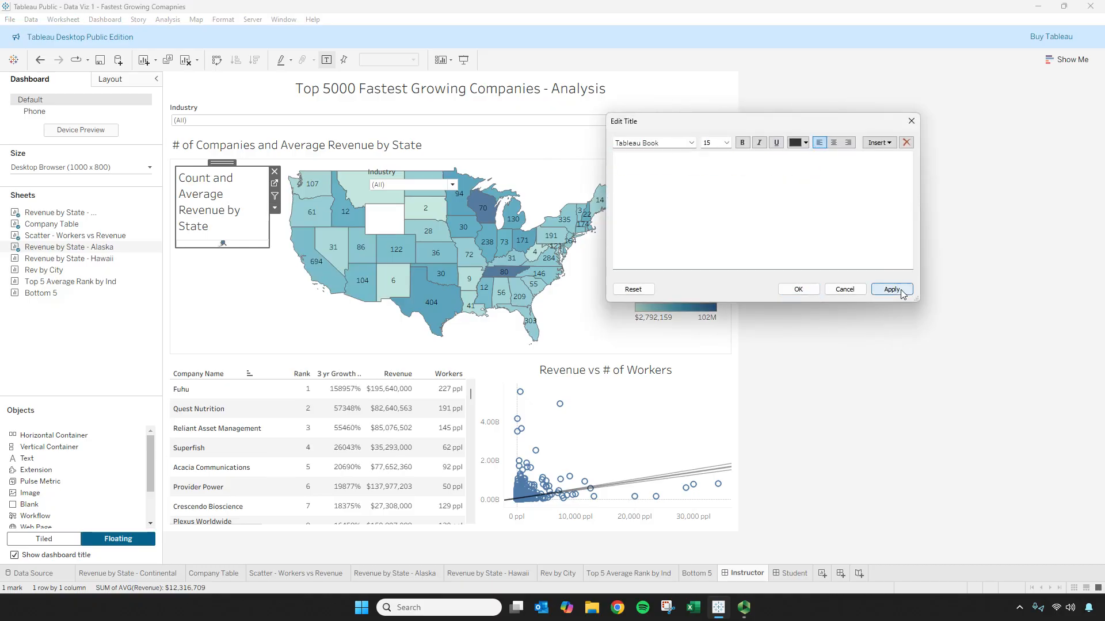
pyautogui.click(798, 289)
# - Add the Revenue by State - Hawaii sheet as a floating object below the Alaska inset and shrink it beside the states
pyautogui.click(208, 272)
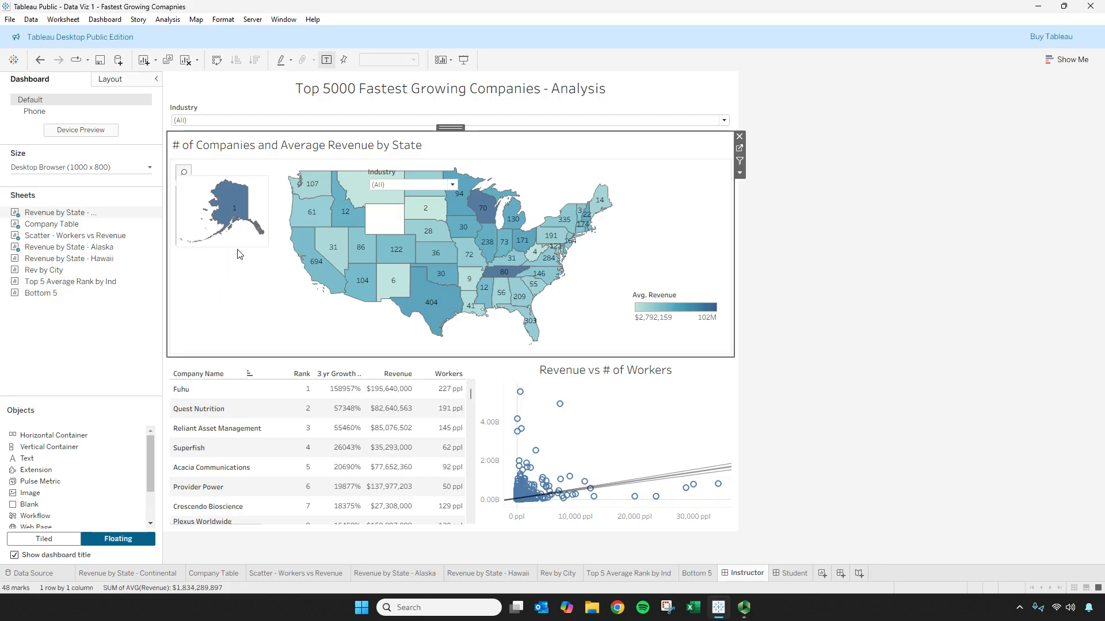
pyautogui.moveTo(86, 258); pyautogui.dragTo(287, 375)
pyautogui.moveTo(365, 428); pyautogui.dragTo(268, 347)
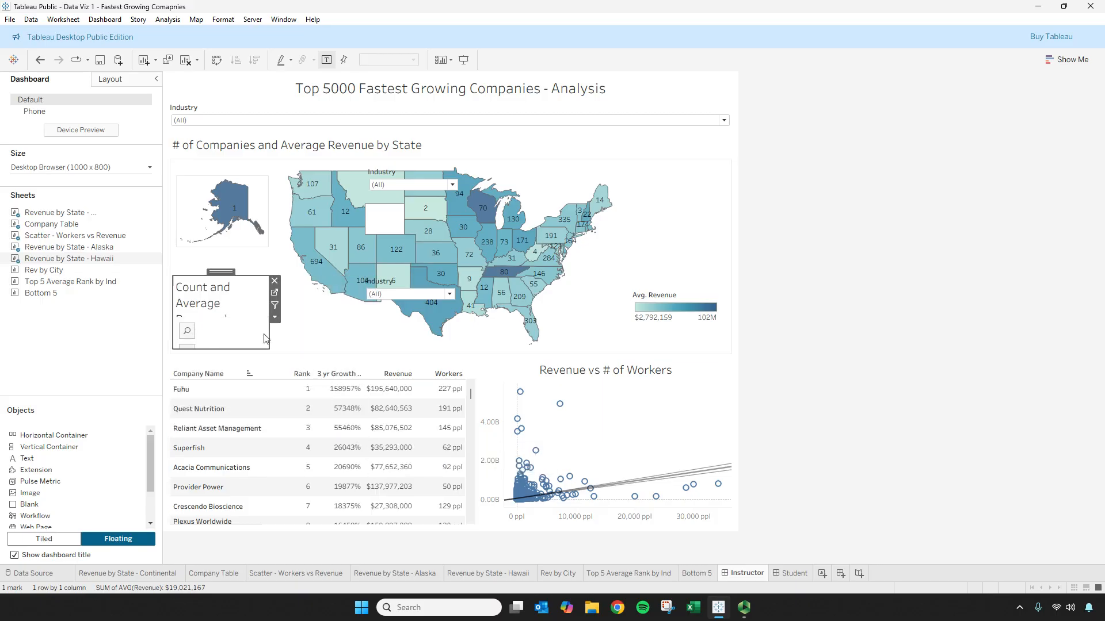
# - Clear the title text of the floating Hawaii inset and apply the blank title
pyautogui.doubleClick(238, 292)
pyautogui.hotkey('ctrl', 'a')
pyautogui.press('BackSpace')
pyautogui.click(892, 289)
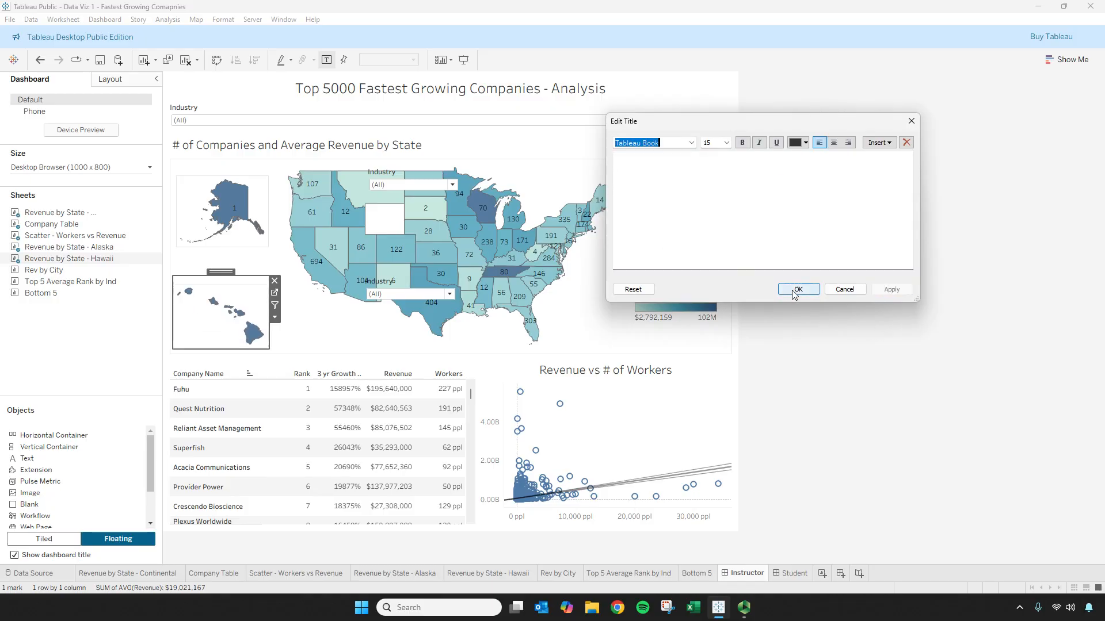
pyautogui.click(798, 290)
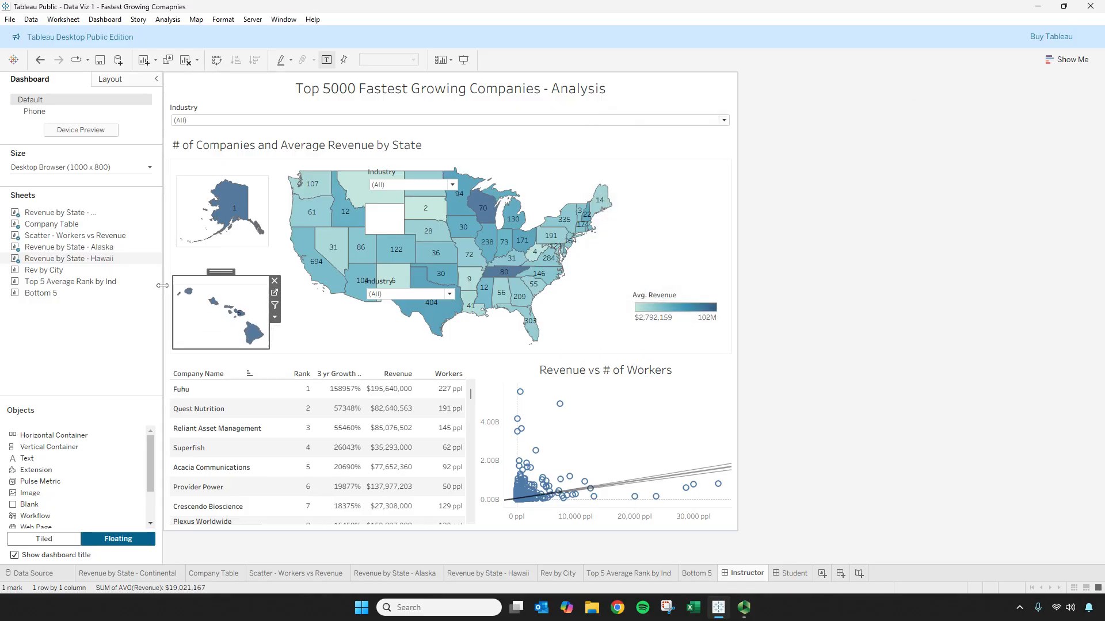
# - Move the Avg. Revenue legend slightly lower beside the revenue map
pyautogui.moveTo(66, 272)
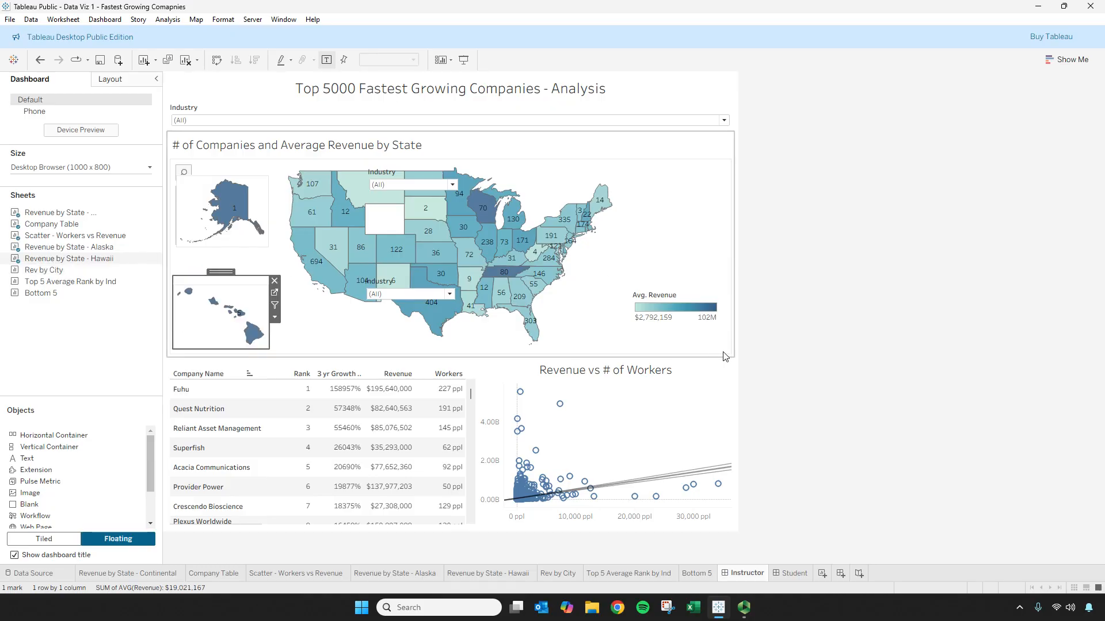
pyautogui.click(684, 305)
pyautogui.moveTo(670, 287); pyautogui.dragTo(676, 300)
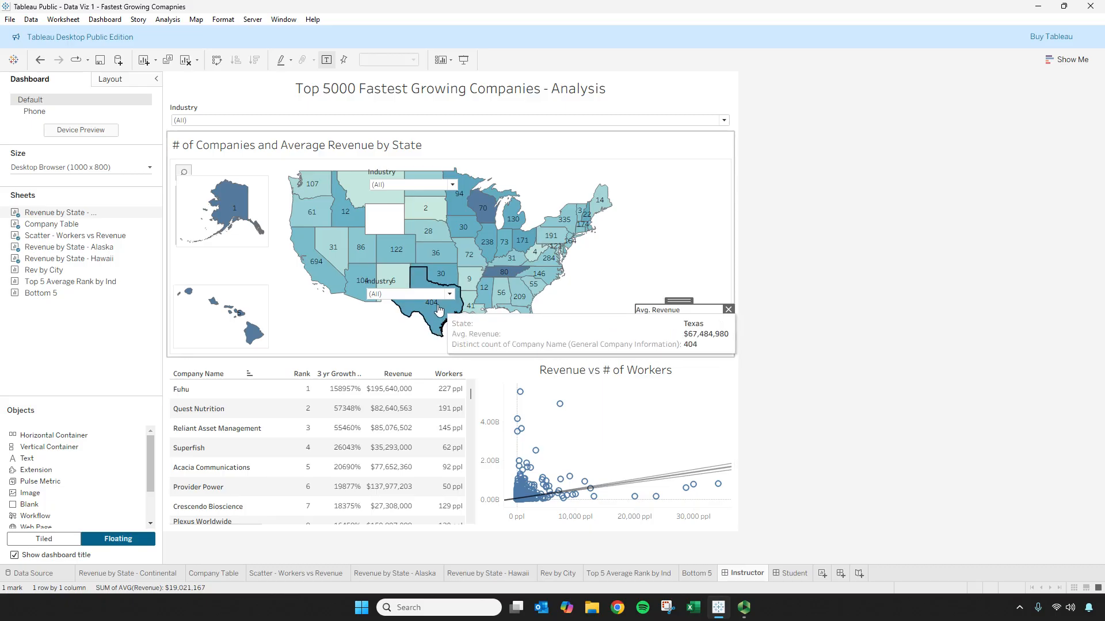
# - Move the two duplicate floating Industry filters off the states and remove both from the dashboard
pyautogui.click(398, 290)
pyautogui.moveTo(412, 273); pyautogui.dragTo(663, 160)
pyautogui.click(405, 181)
pyautogui.moveTo(414, 162); pyautogui.dragTo(678, 216)
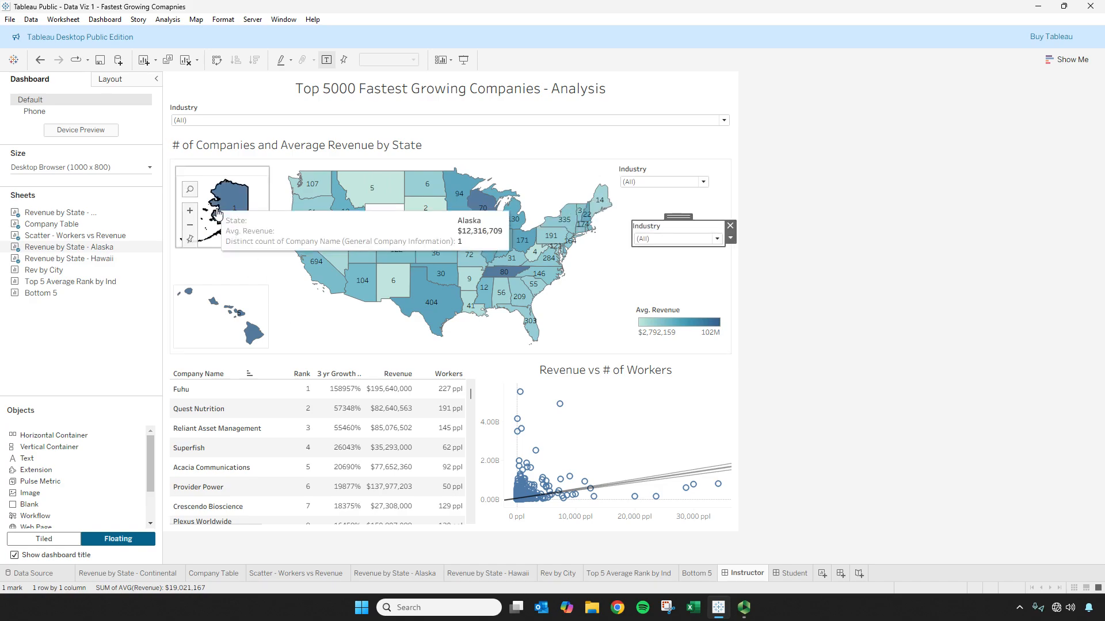
pyautogui.click(210, 347)
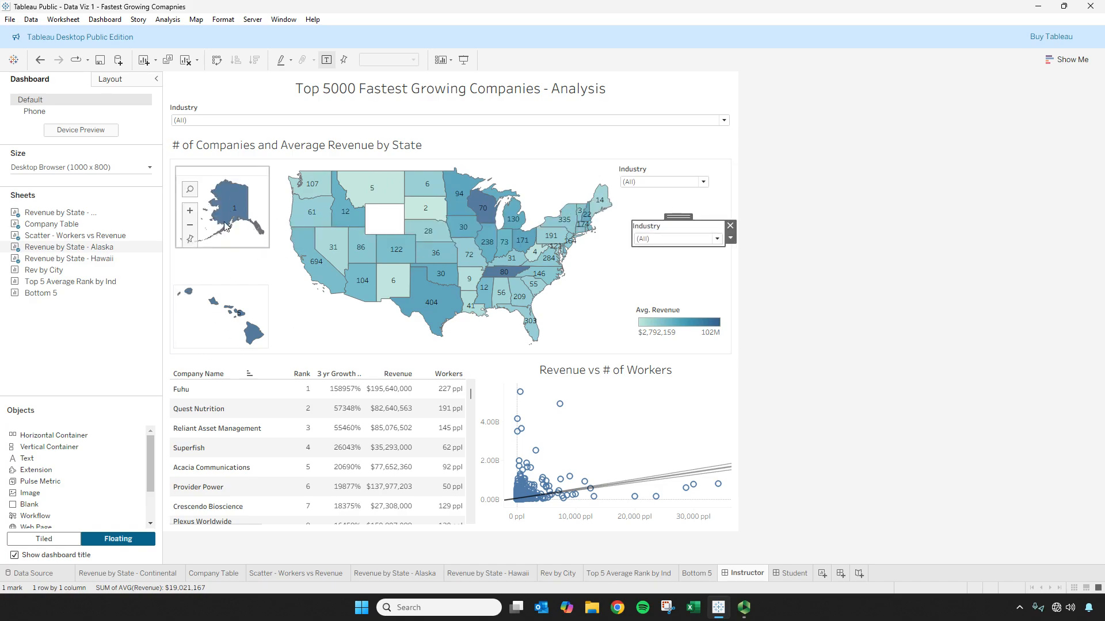
pyautogui.click(194, 243)
pyautogui.click(719, 226)
pyautogui.moveTo(729, 229); pyautogui.dragTo(718, 168)
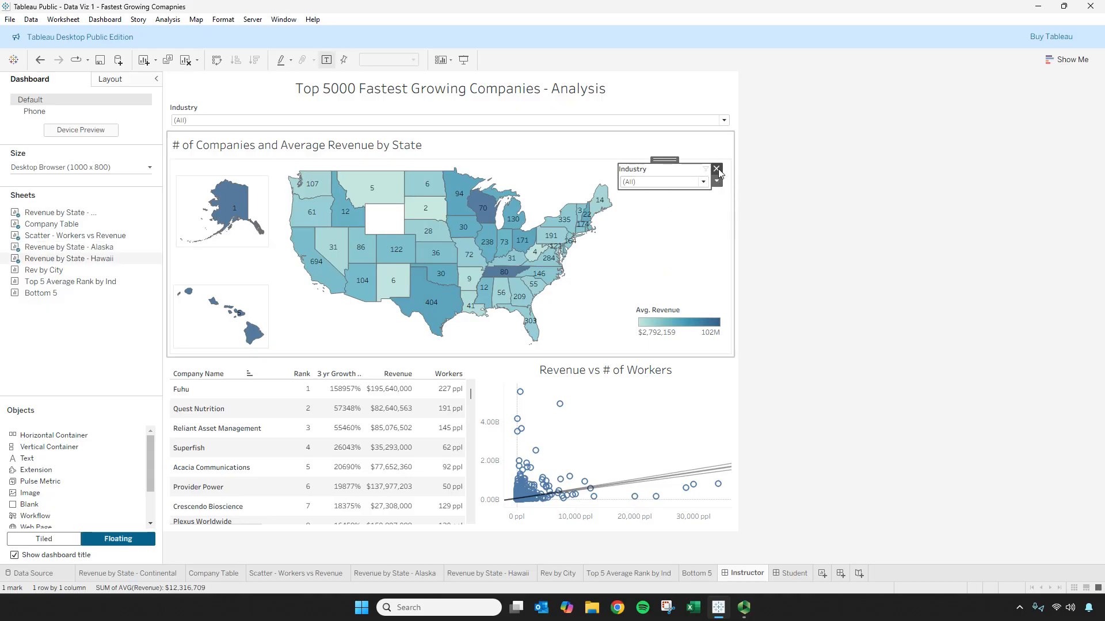
pyautogui.click(719, 168)
# - Filter Industry to only Computer Hardware, Construction and Consumer Products & Services
pyautogui.click(724, 121)
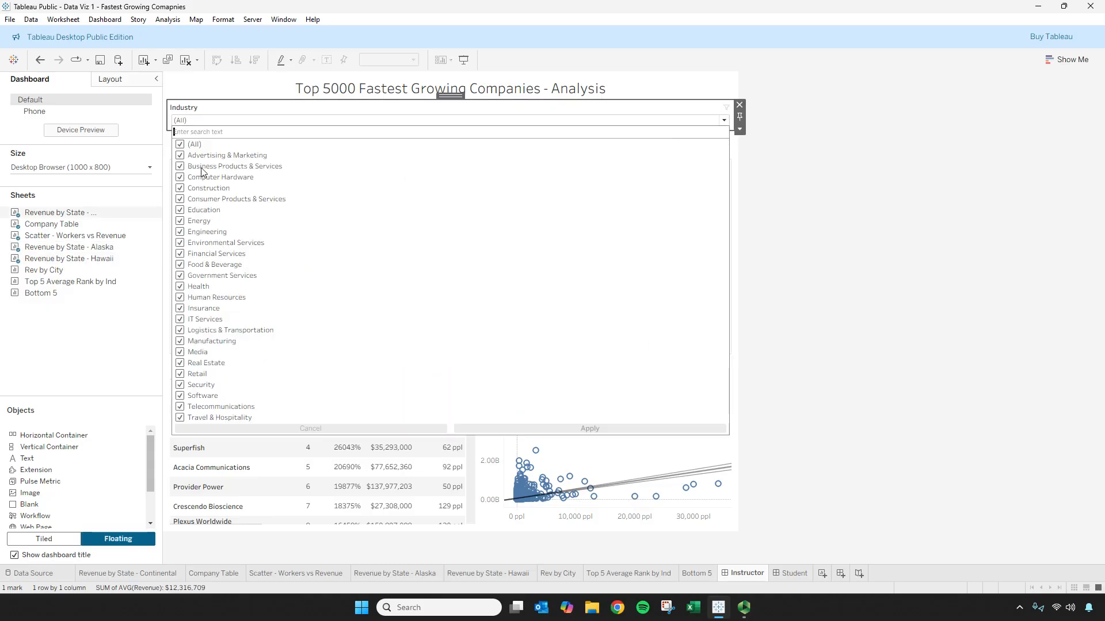
pyautogui.click(180, 145)
pyautogui.click(180, 177)
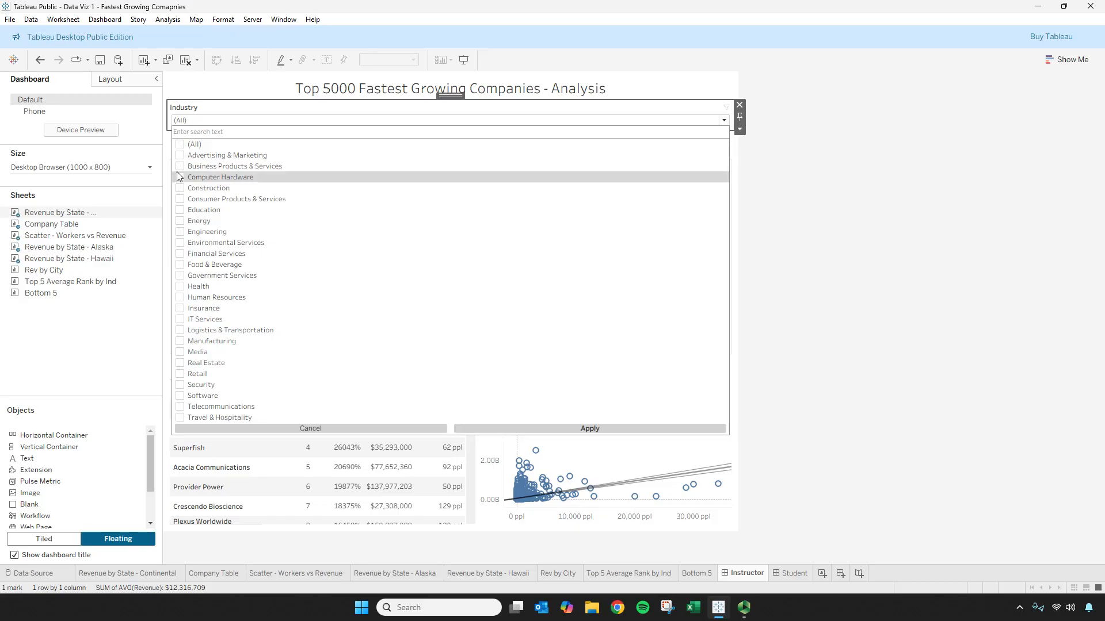
pyautogui.click(180, 188)
pyautogui.click(180, 199)
pyautogui.click(596, 431)
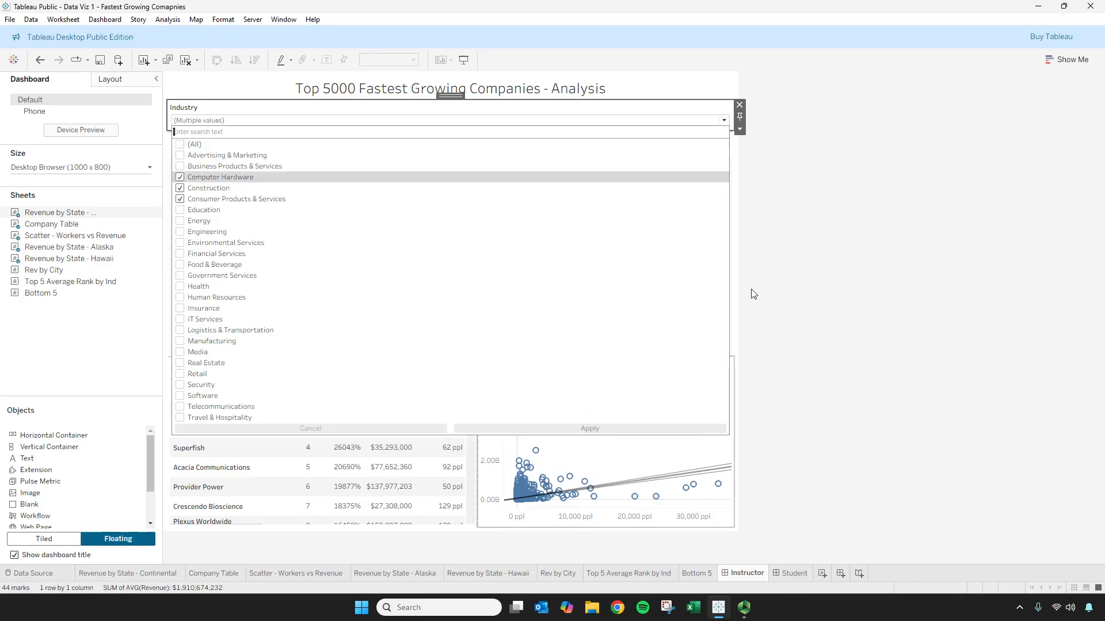
# - Apply the Industry filter to the Company Table and Scatter - Workers vs Revenue worksheets as well
pyautogui.click(739, 129)
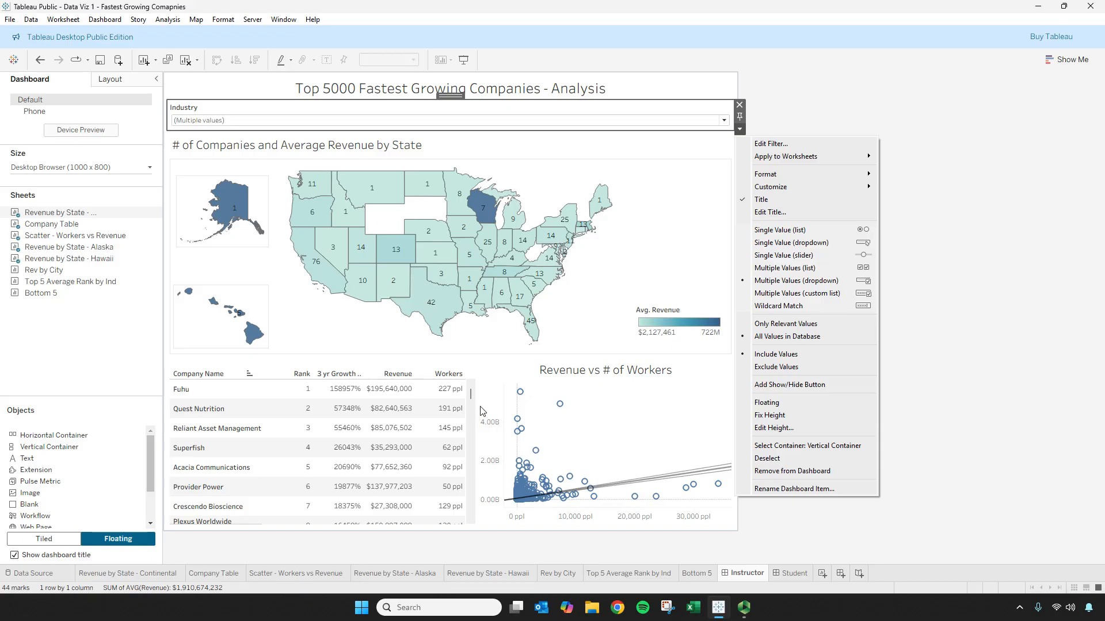
pyautogui.click(742, 130)
pyautogui.click(743, 131)
pyautogui.click(743, 131)
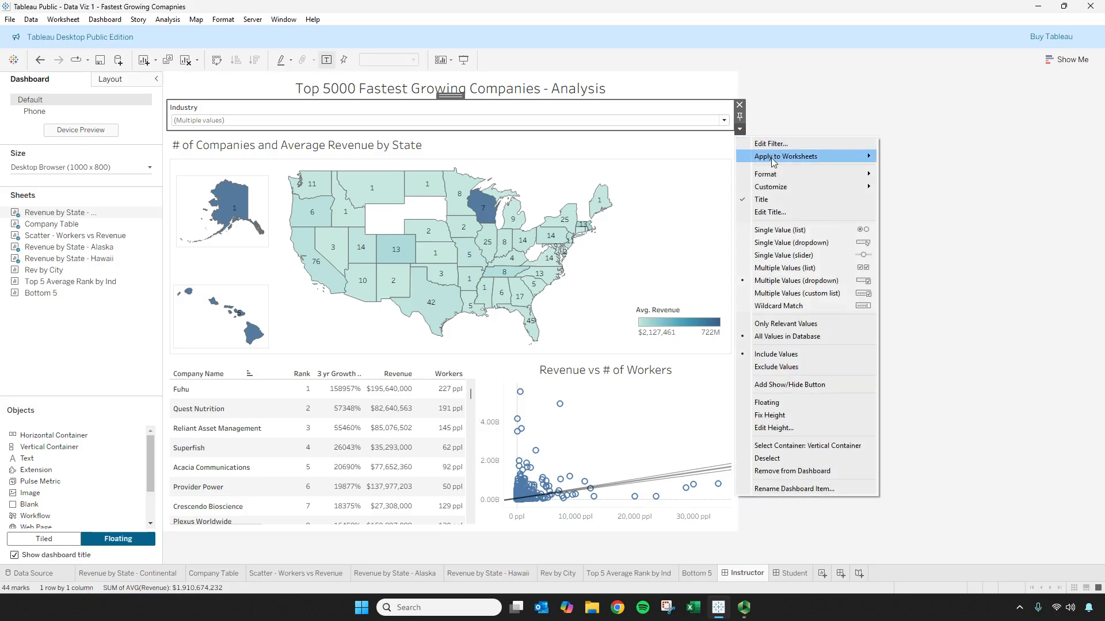
pyautogui.moveTo(773, 162)
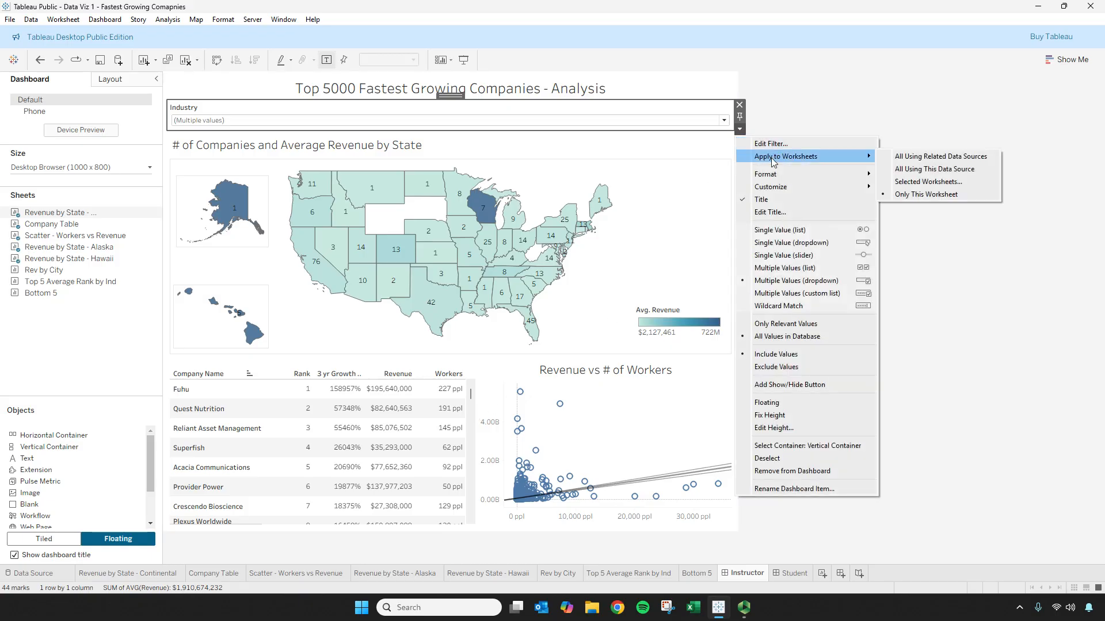
pyautogui.click(902, 182)
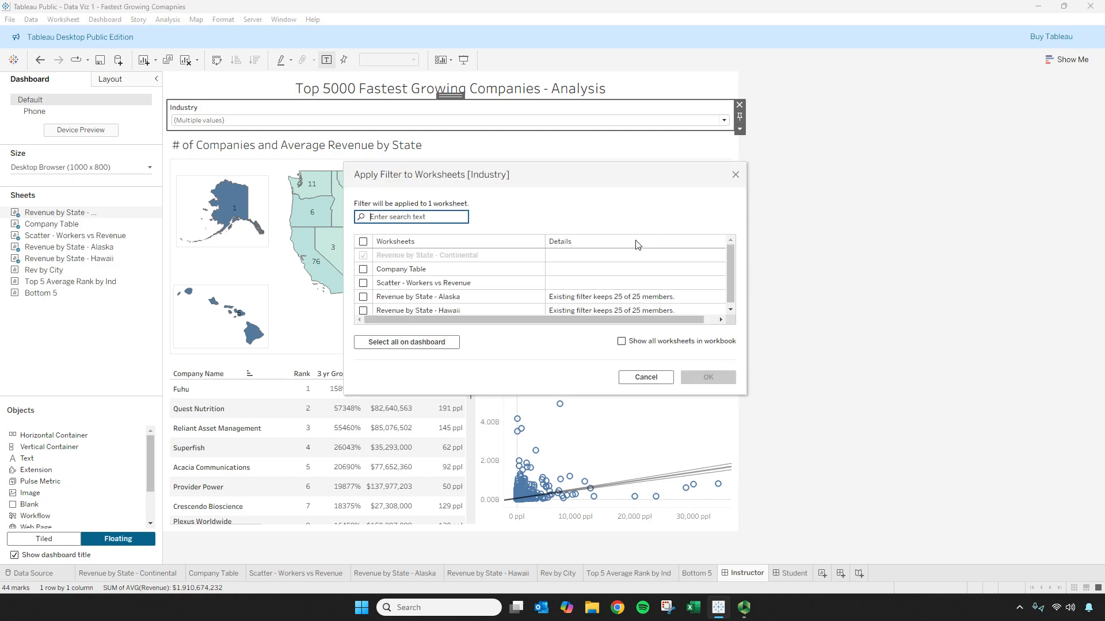
pyautogui.click(363, 270)
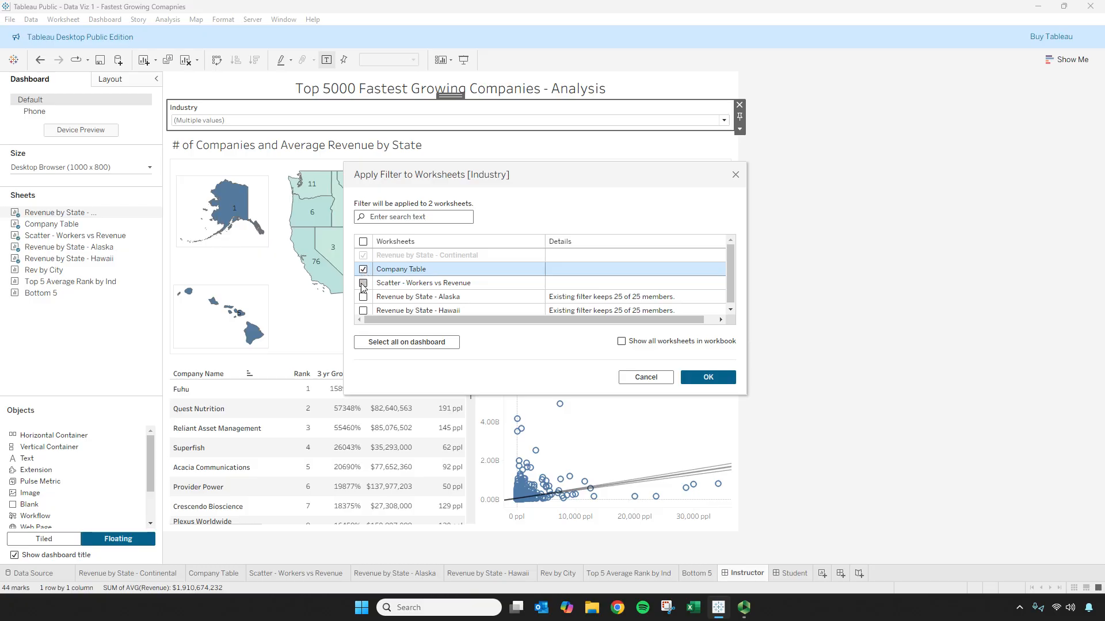
pyautogui.click(704, 378)
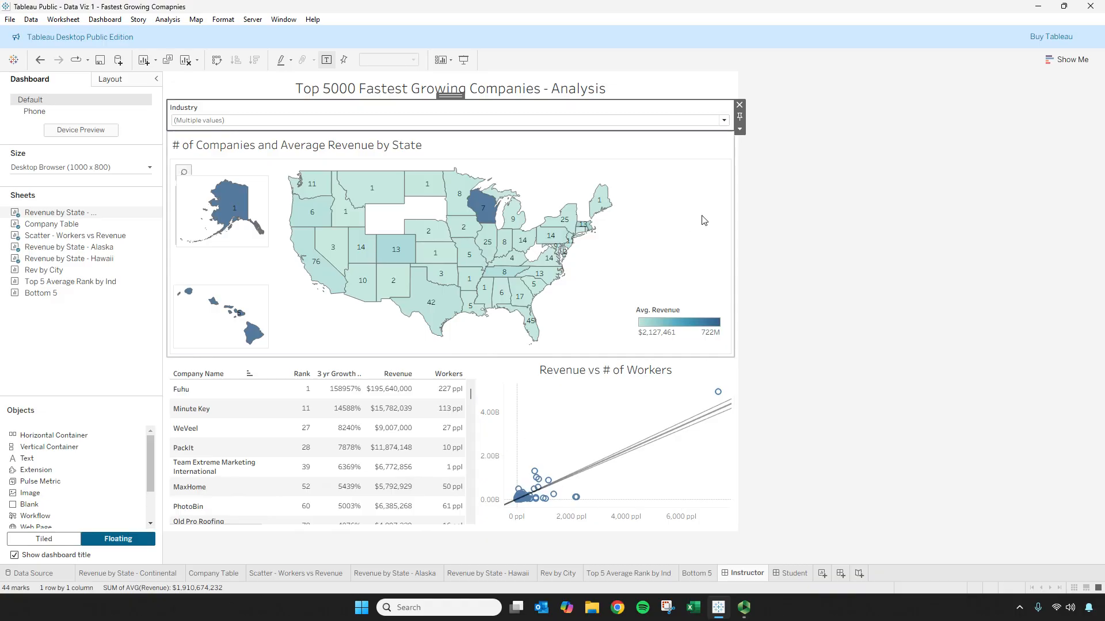
# - Reset the Industry filter to include all industries and apply it
pyautogui.click(723, 121)
pyautogui.click(180, 144)
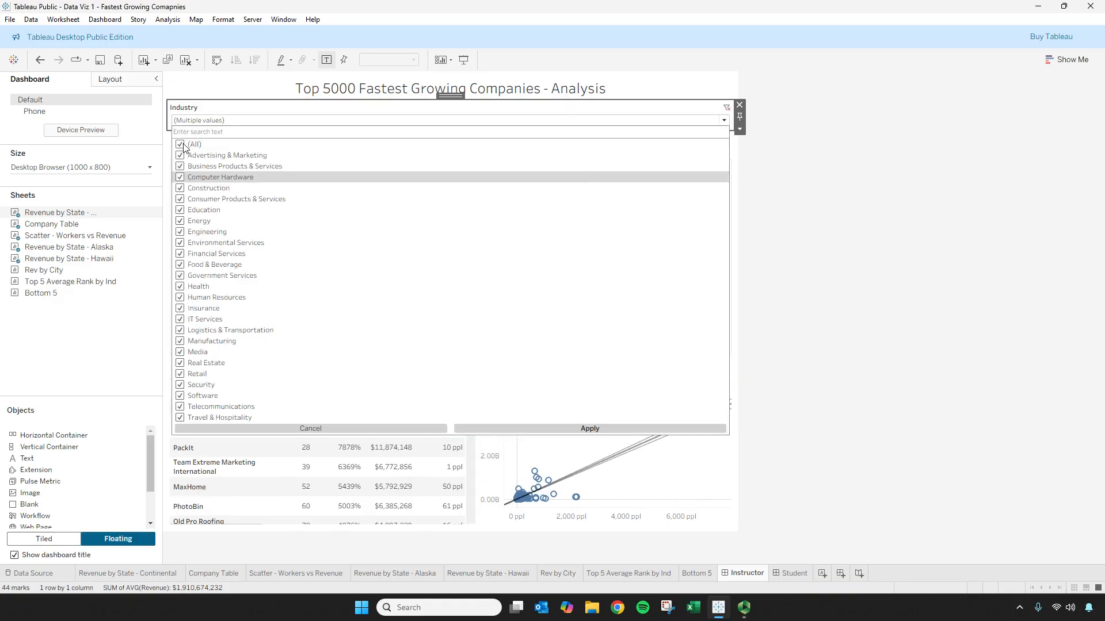
pyautogui.click(612, 428)
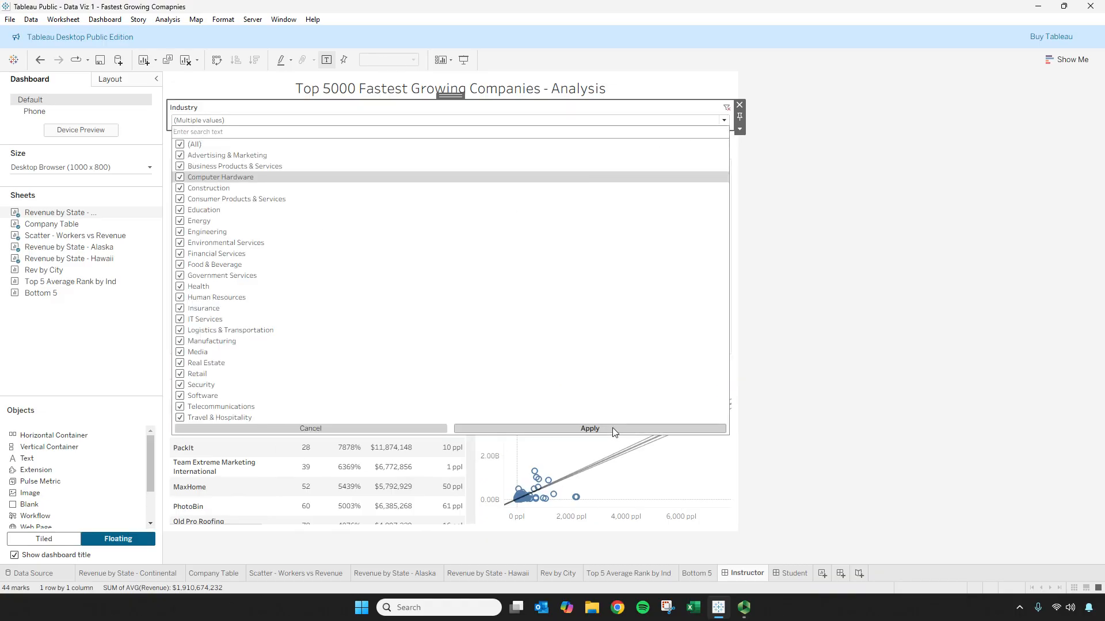
pyautogui.click(740, 129)
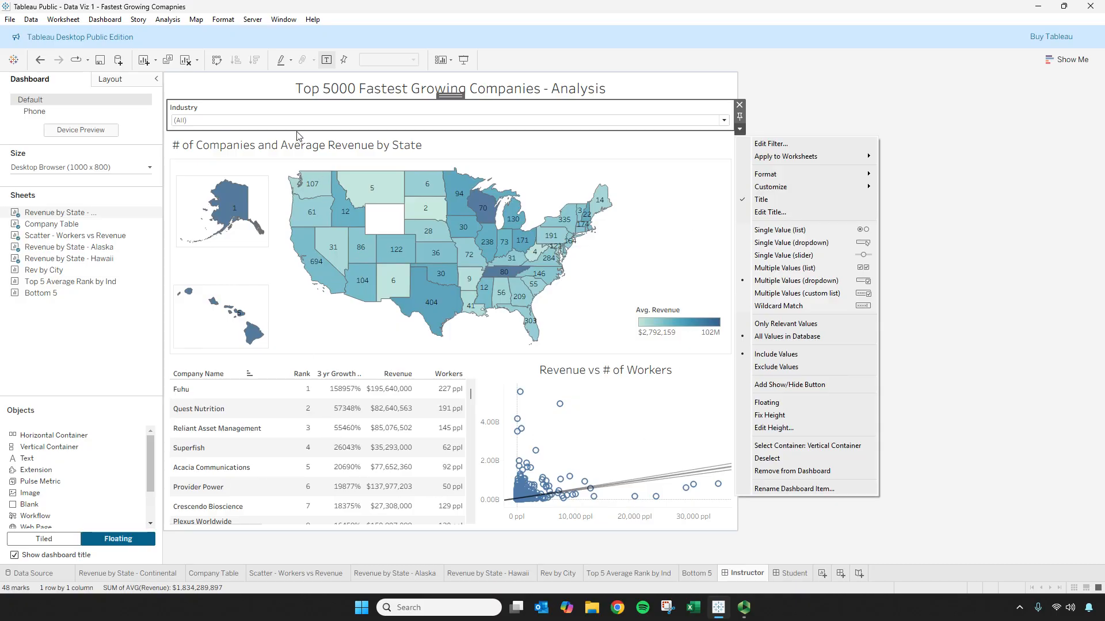
pyautogui.click(694, 267)
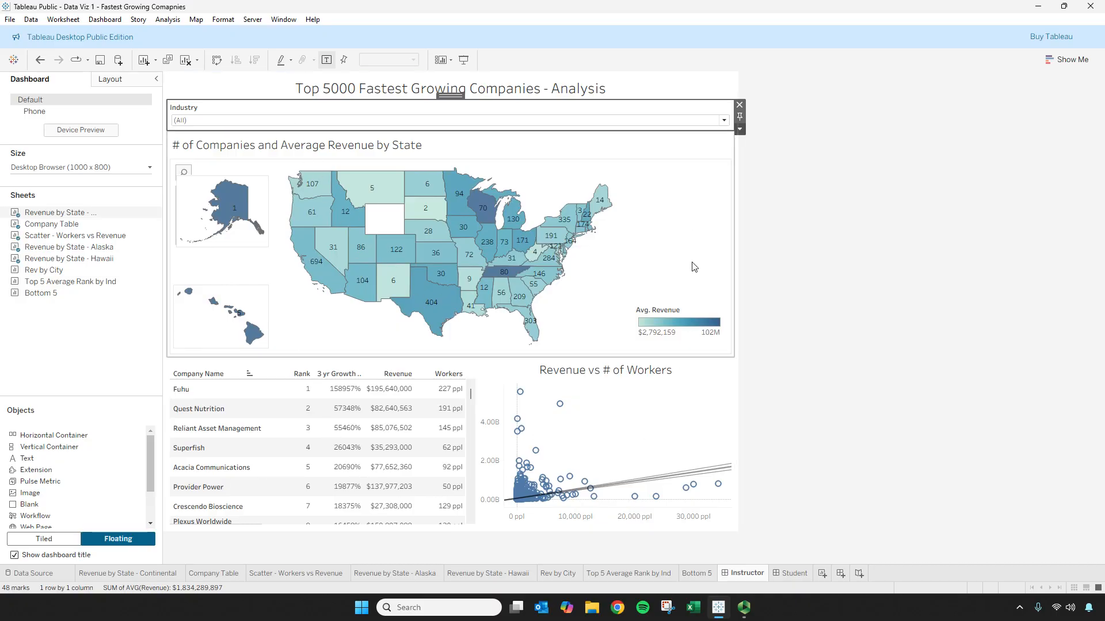
# - Open the dashboard's actions and start a new filter action named "State Filter"
pyautogui.moveTo(425, 298)
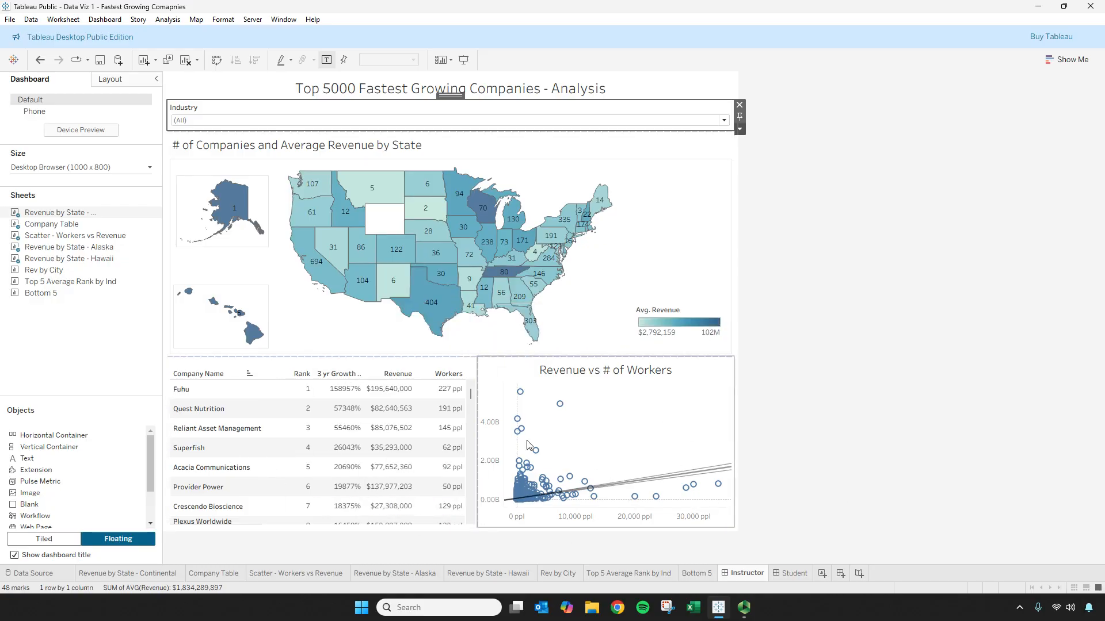
pyautogui.click(641, 252)
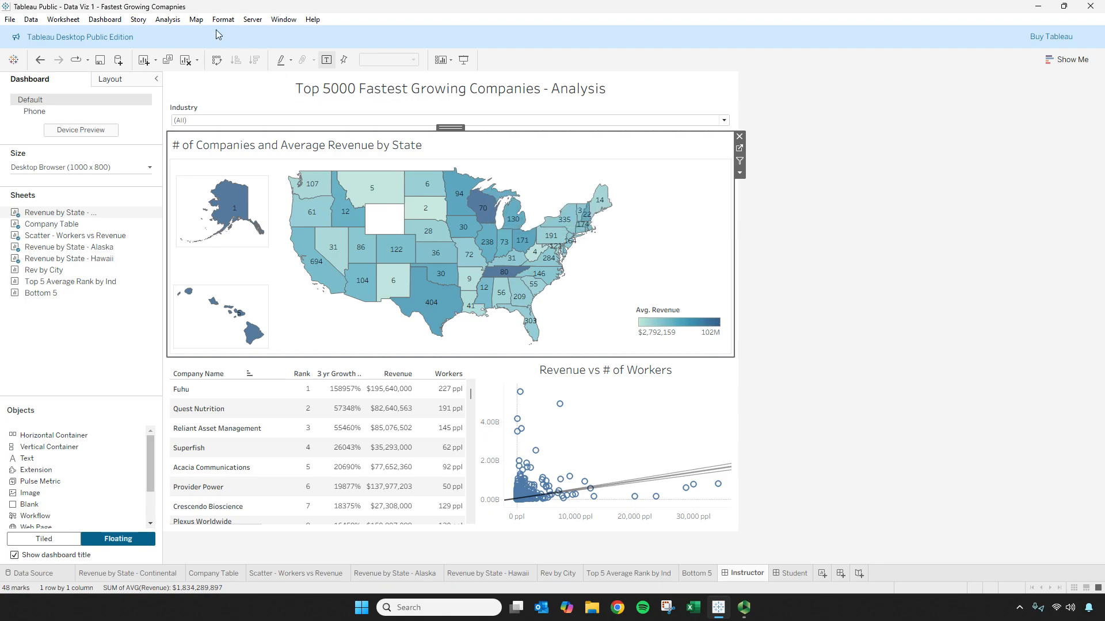
pyautogui.click(109, 20)
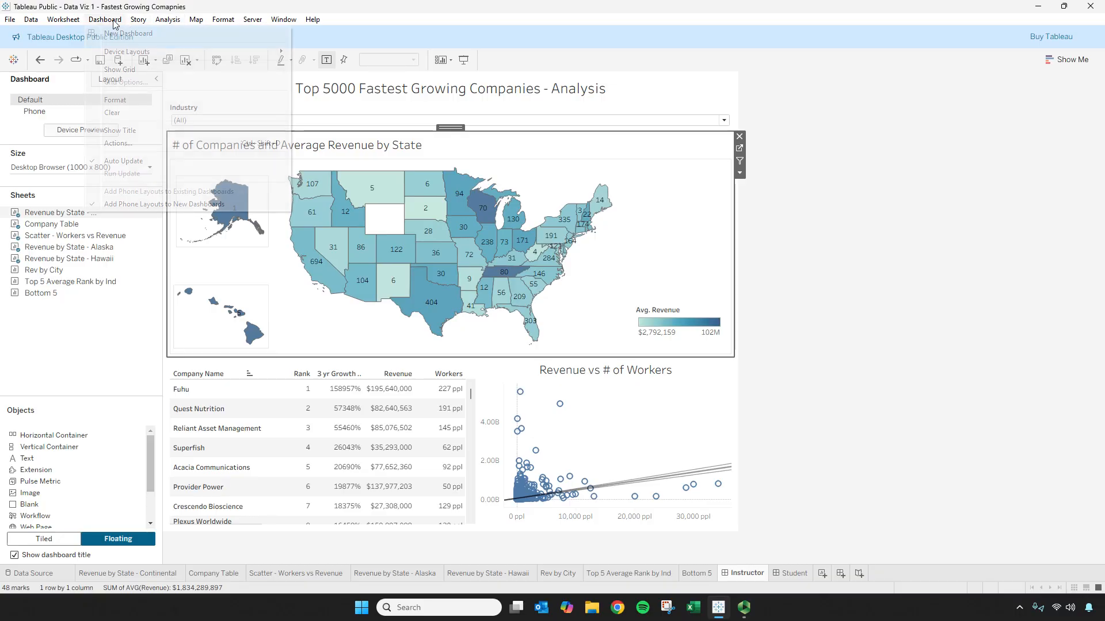
pyautogui.click(160, 142)
pyautogui.moveTo(606, 167); pyautogui.dragTo(911, 141)
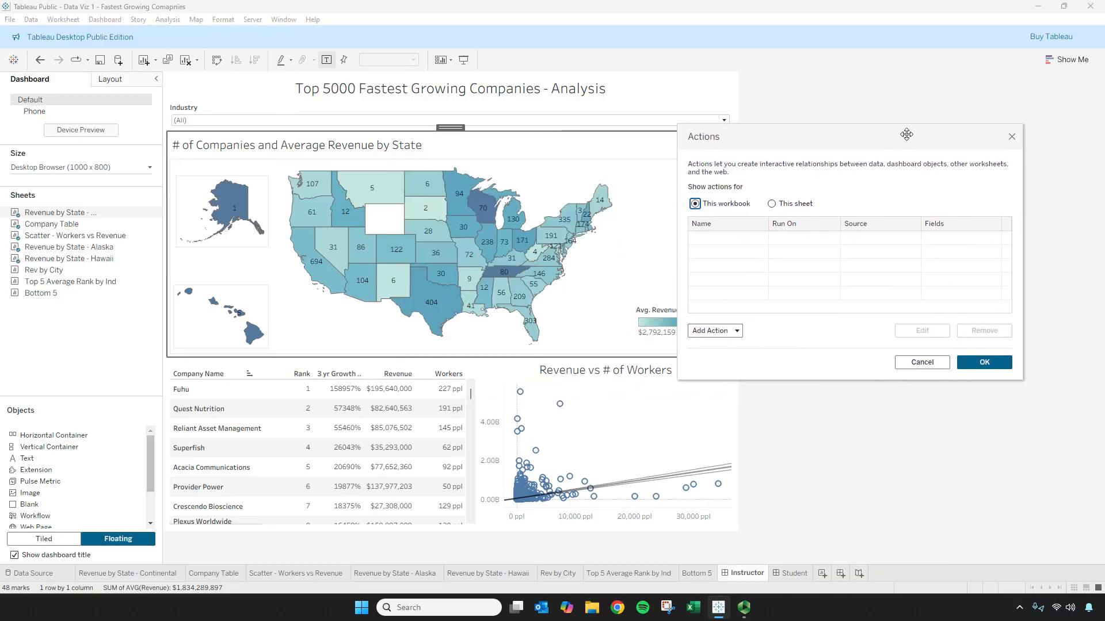
pyautogui.click(725, 332)
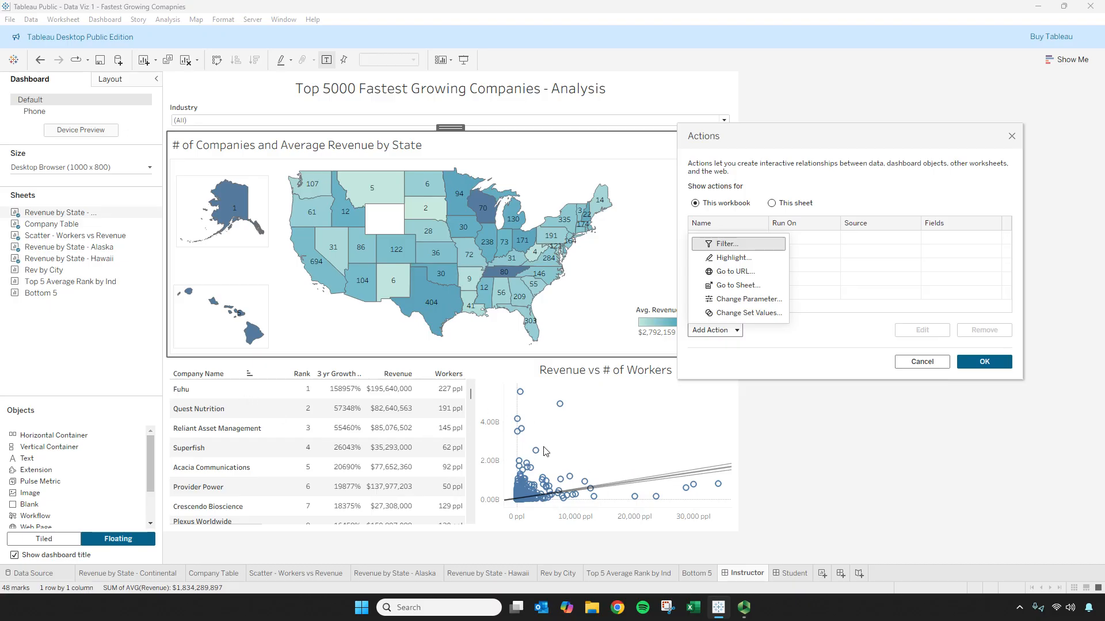
pyautogui.click(726, 244)
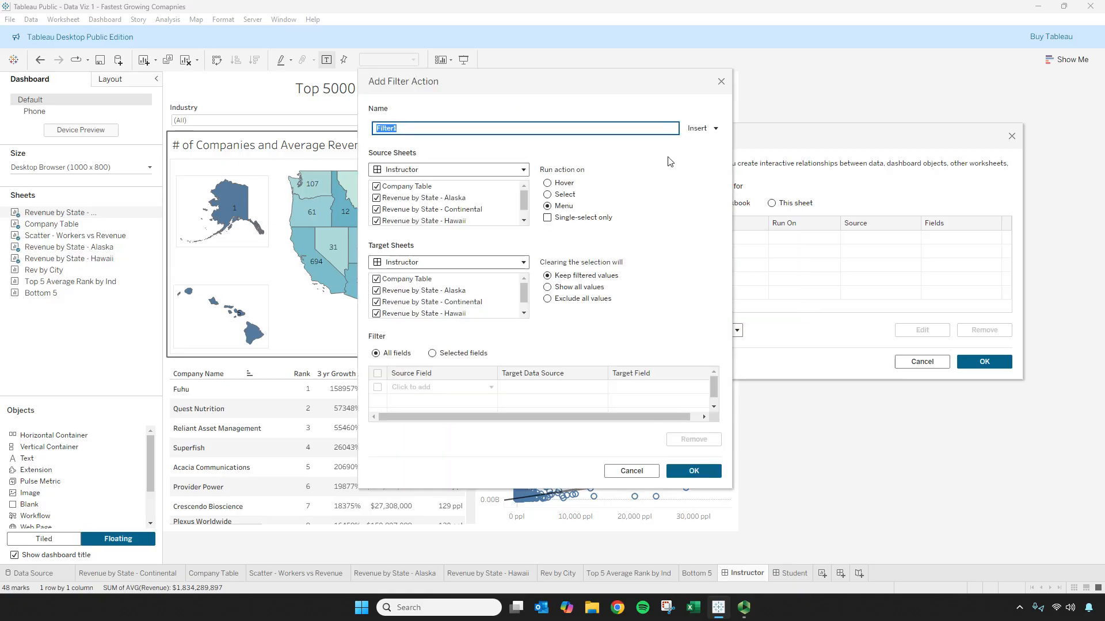
pyautogui.moveTo(565, 83); pyautogui.dragTo(901, 102)
pyautogui.click(758, 147)
pyautogui.moveTo(758, 147); pyautogui.dragTo(669, 151)
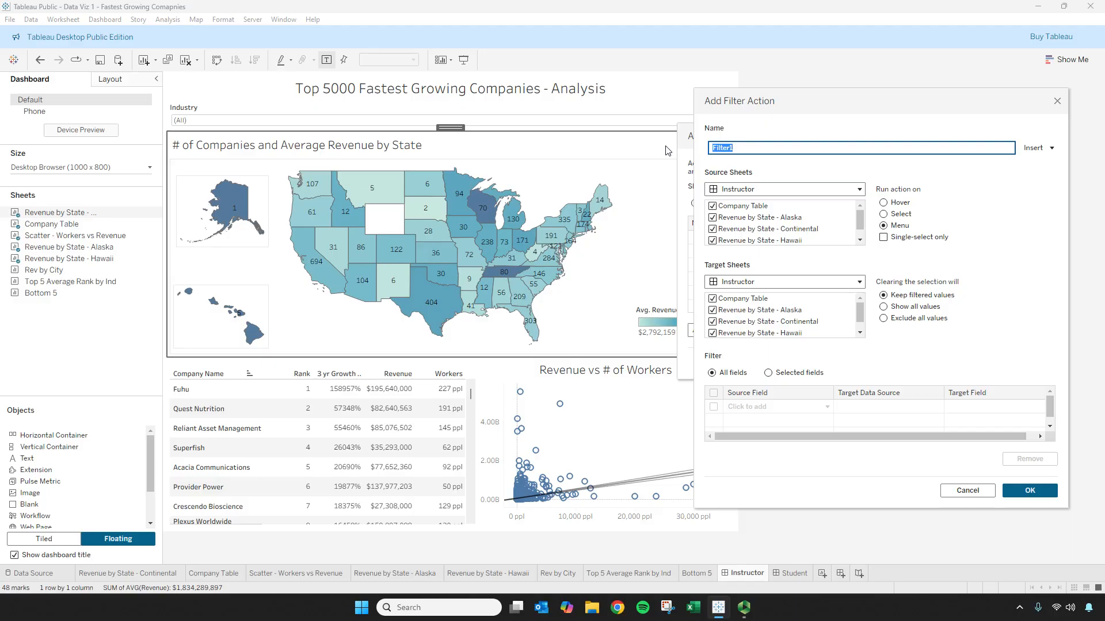
pyautogui.write('State')
# - Run the State Filter action on hover from all source sheets, and exclude the Alaska, Continental and Hawaii revenue maps from its targets
pyautogui.moveTo(860, 225)
pyautogui.mouseDown()
pyautogui.moveTo(862, 236)
pyautogui.moveTo(865, 222)
pyautogui.mouseUp()
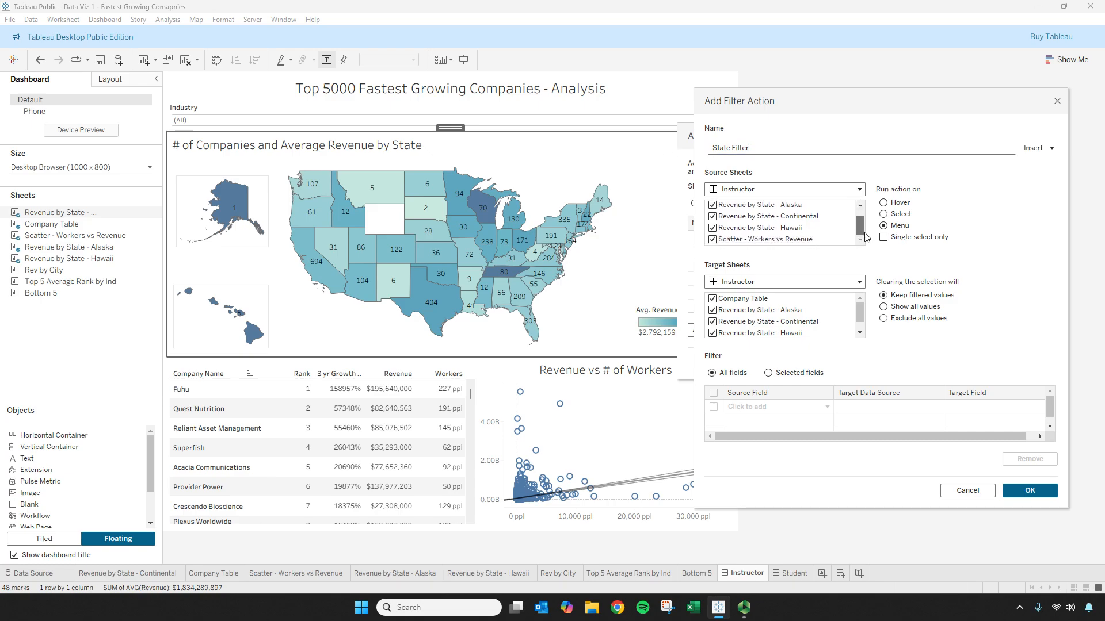
pyautogui.scroll(-1, 872, 227)
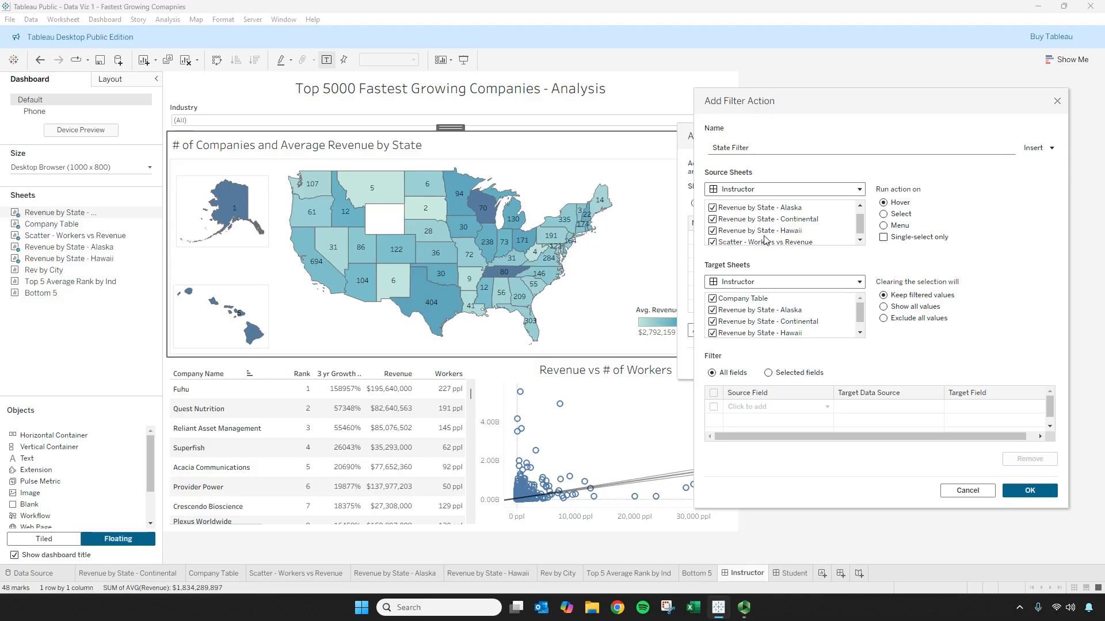
pyautogui.moveTo(861, 230); pyautogui.dragTo(861, 233)
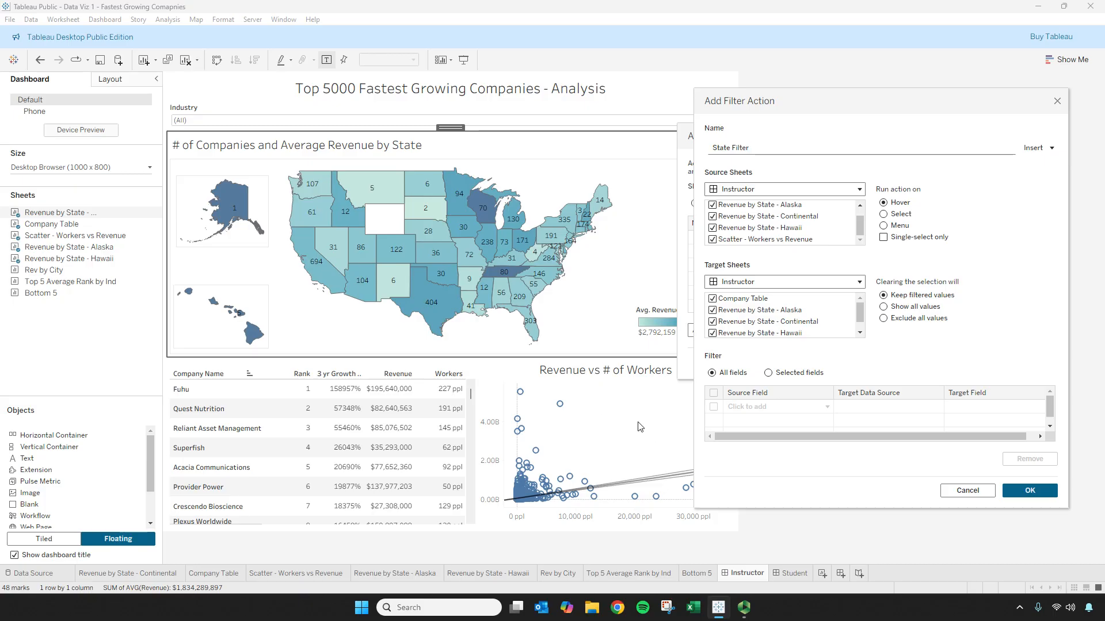
pyautogui.click(713, 310)
pyautogui.click(715, 322)
pyautogui.click(717, 334)
pyautogui.scroll(-1, 742, 338)
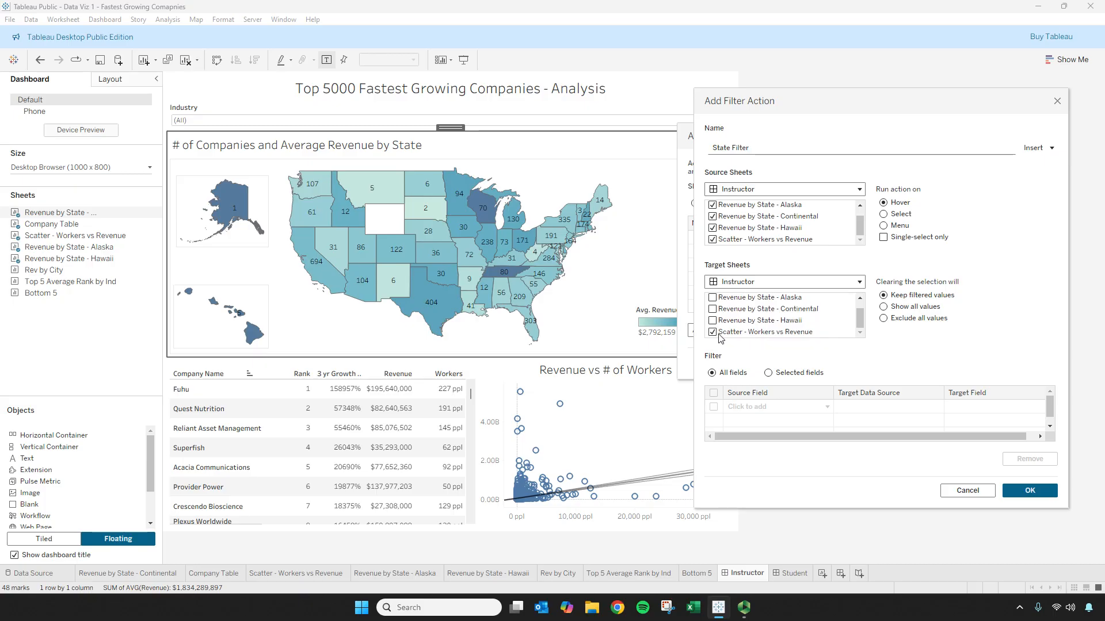
pyautogui.scroll(1, 856, 314)
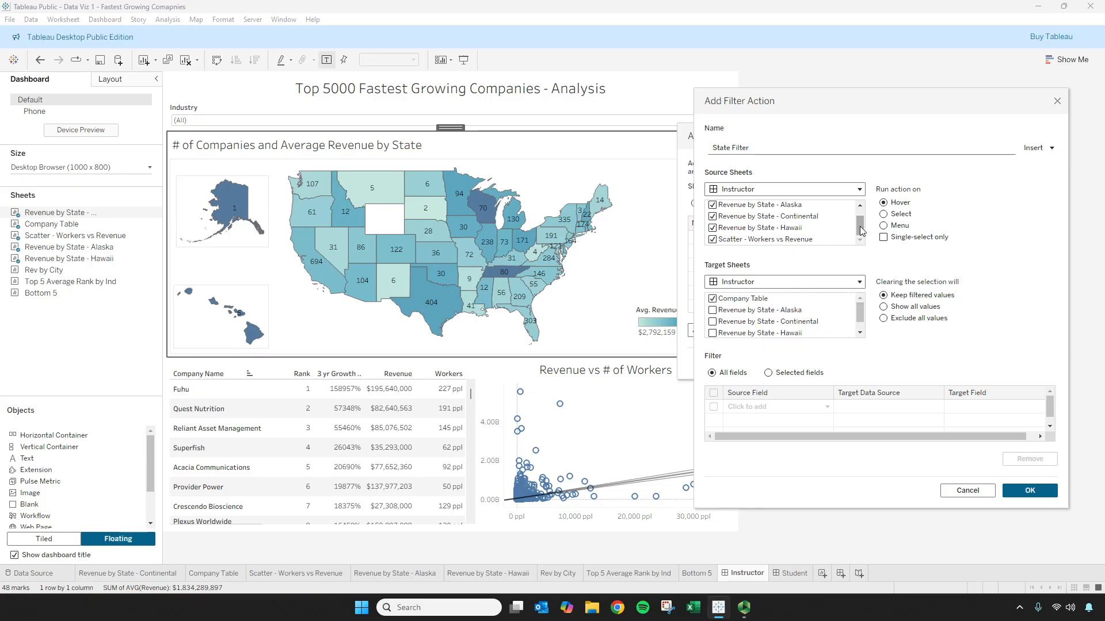
# - Make clearing the State Filter selection show all values, and save the new dashboard action
pyautogui.scroll(1, 861, 230)
pyautogui.scroll(-1, 862, 224)
pyautogui.scroll(1, 868, 229)
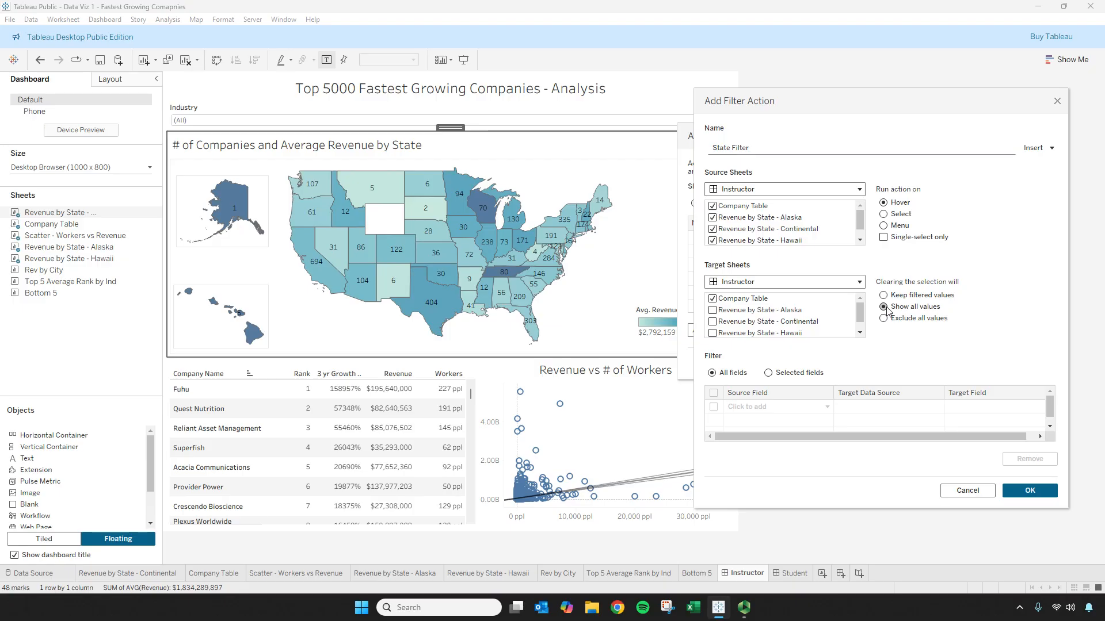
pyautogui.click(1023, 492)
pyautogui.click(994, 362)
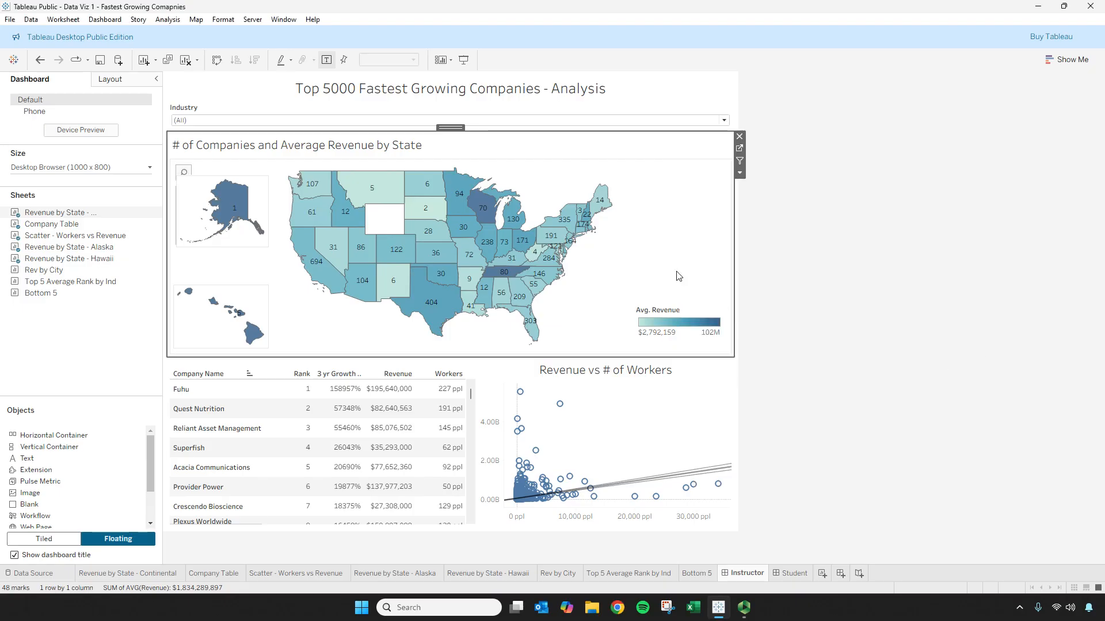
# - Test the State Filter action on several continental states and on the Alaska and Hawaii insets
pyautogui.moveTo(435, 309)
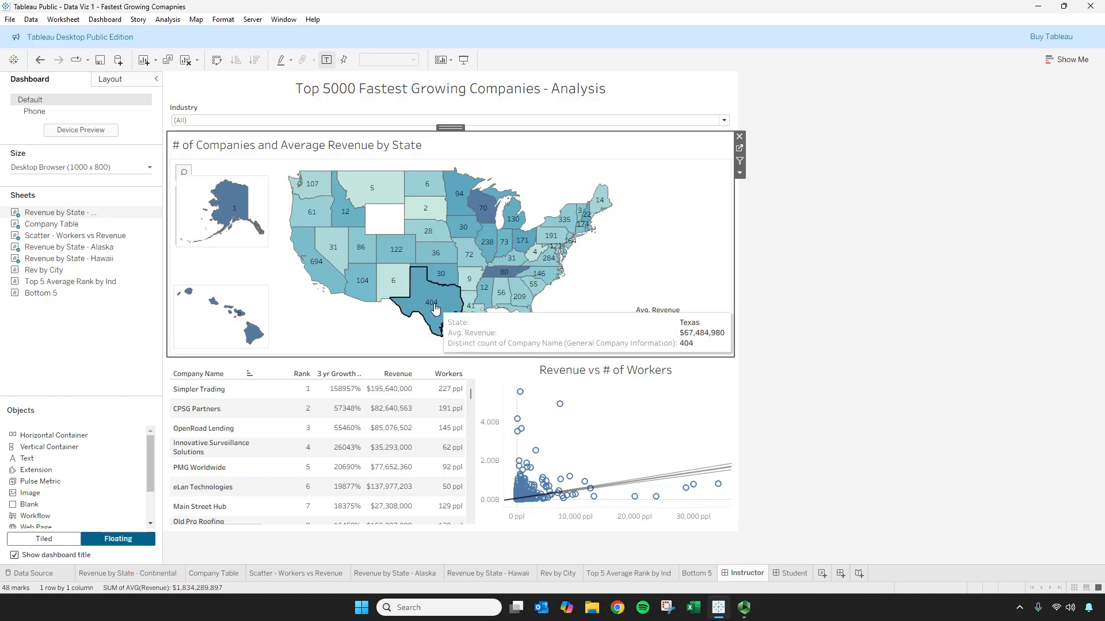
pyautogui.moveTo(319, 288)
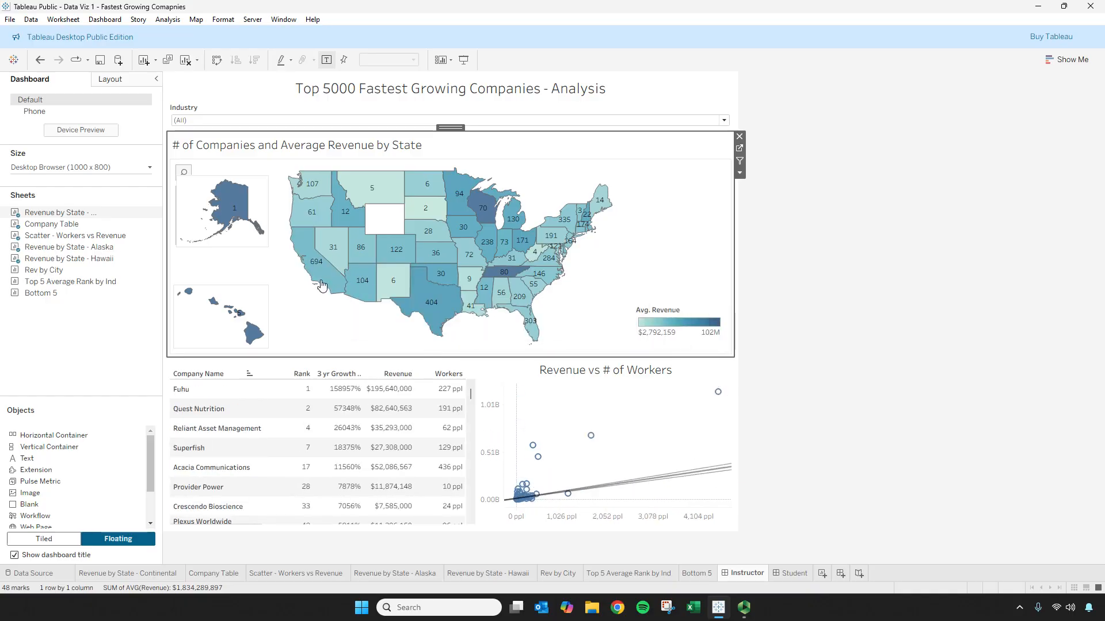
pyautogui.moveTo(337, 252)
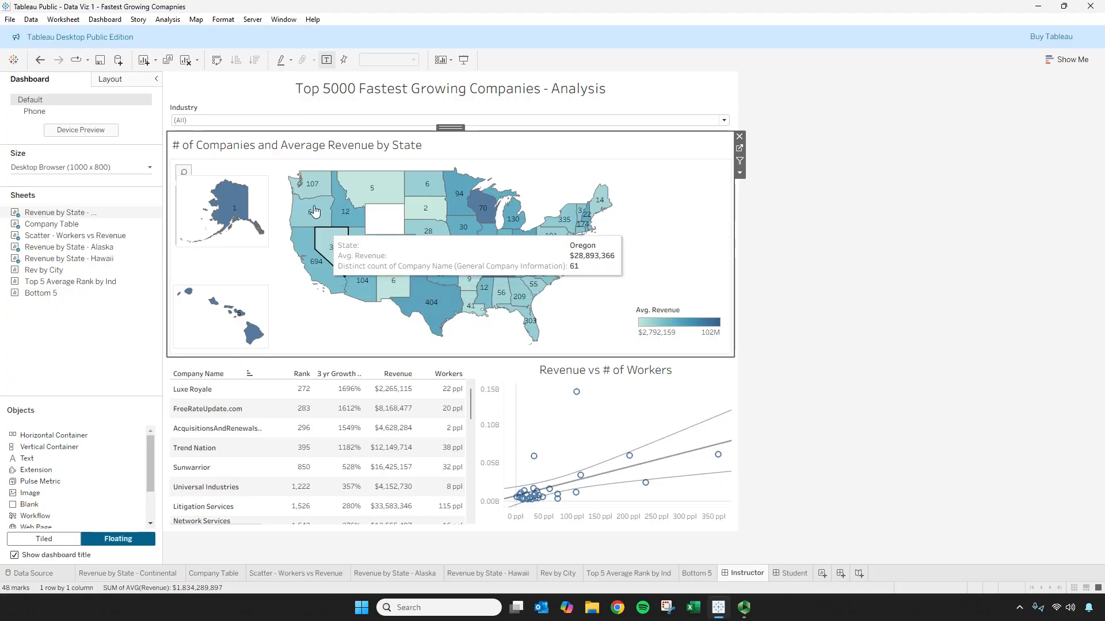
pyautogui.moveTo(316, 185)
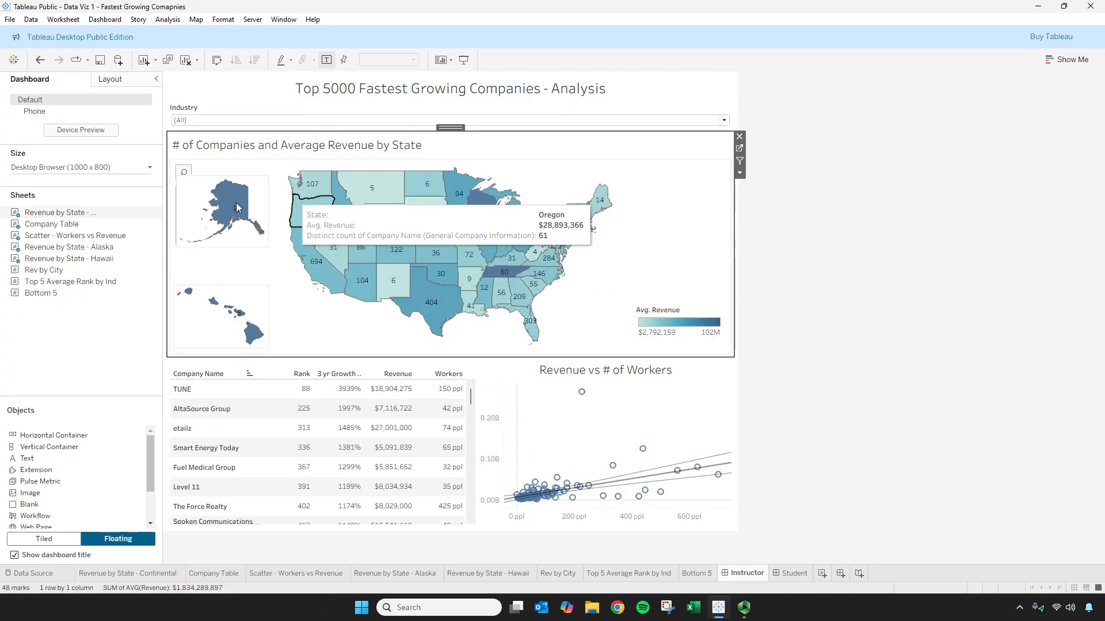
pyautogui.moveTo(241, 207)
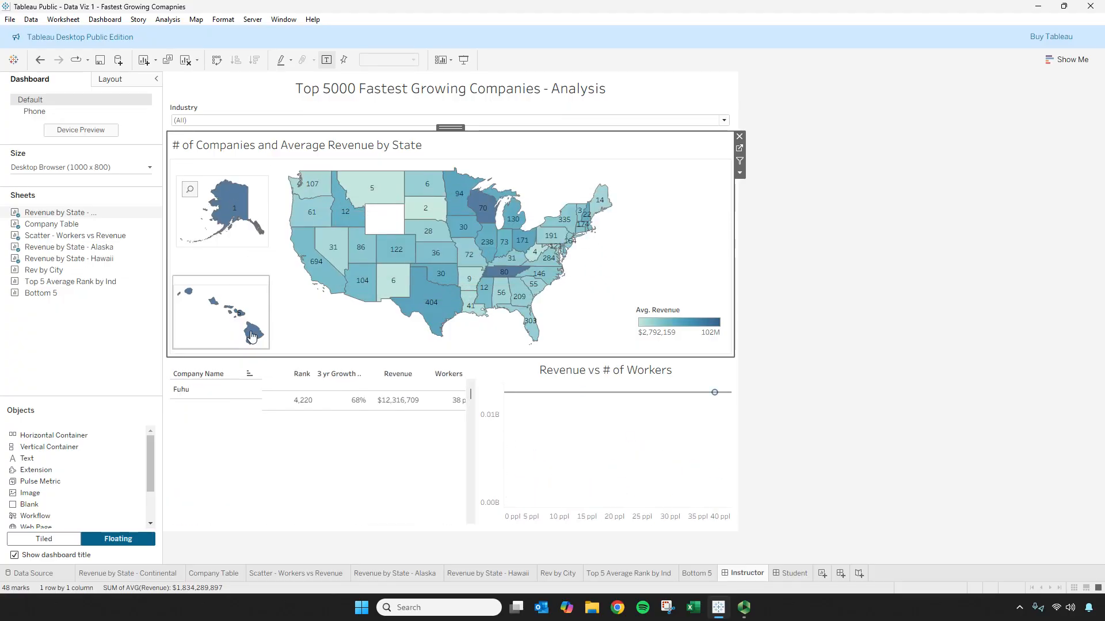
pyautogui.moveTo(251, 332)
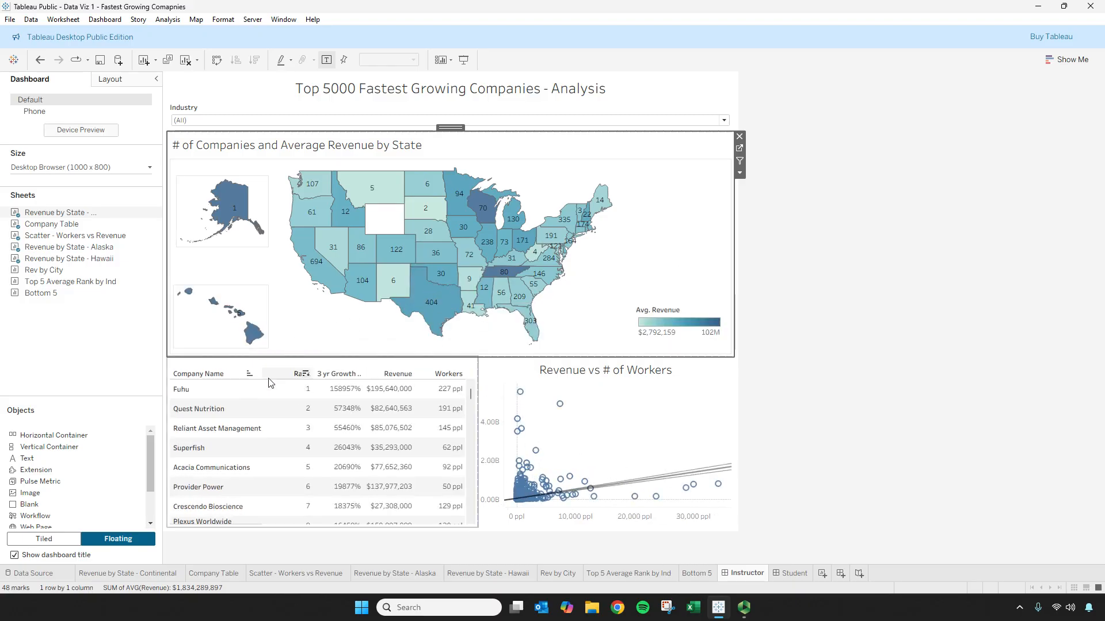
# - Test how the company table rows and the scatter plot points filter the other sheets on the dashboard
pyautogui.moveTo(213, 395)
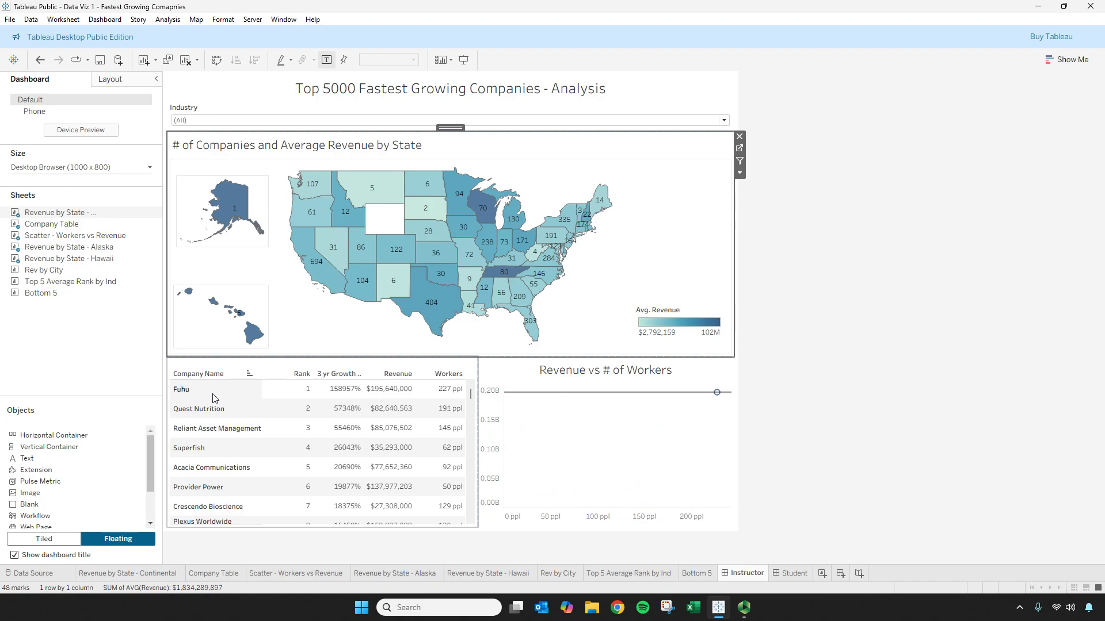
pyautogui.moveTo(218, 458)
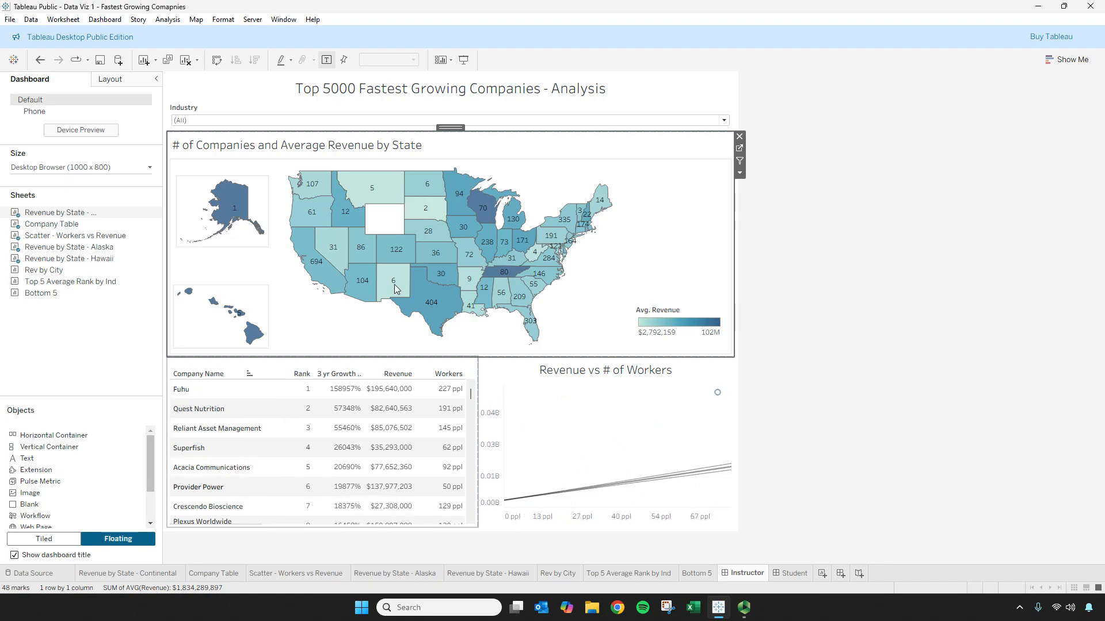
pyautogui.moveTo(401, 280)
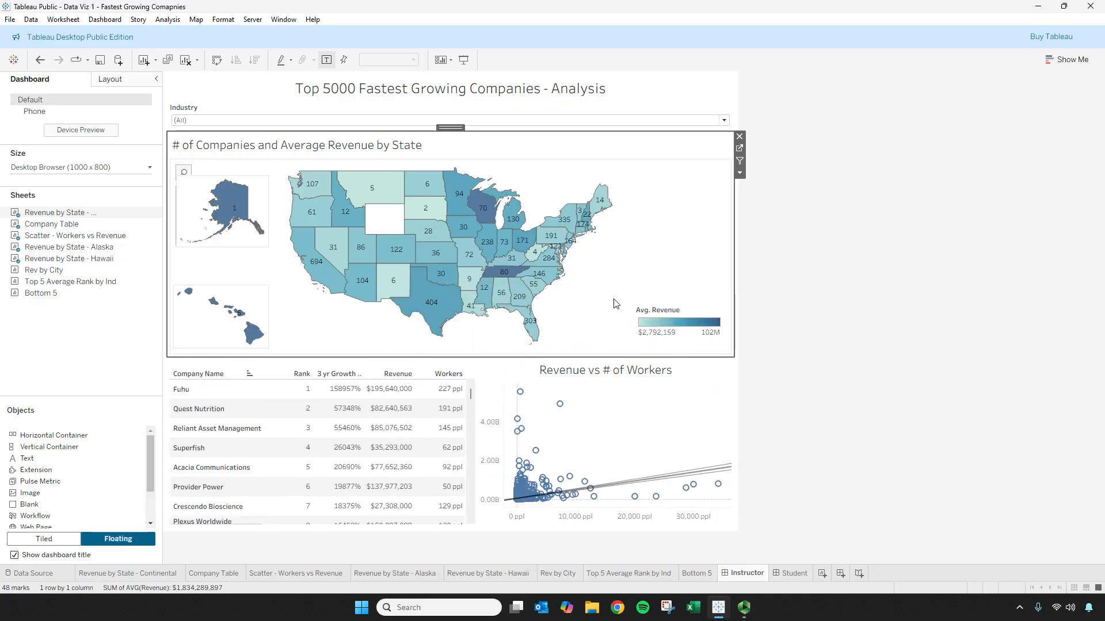
pyautogui.moveTo(587, 482)
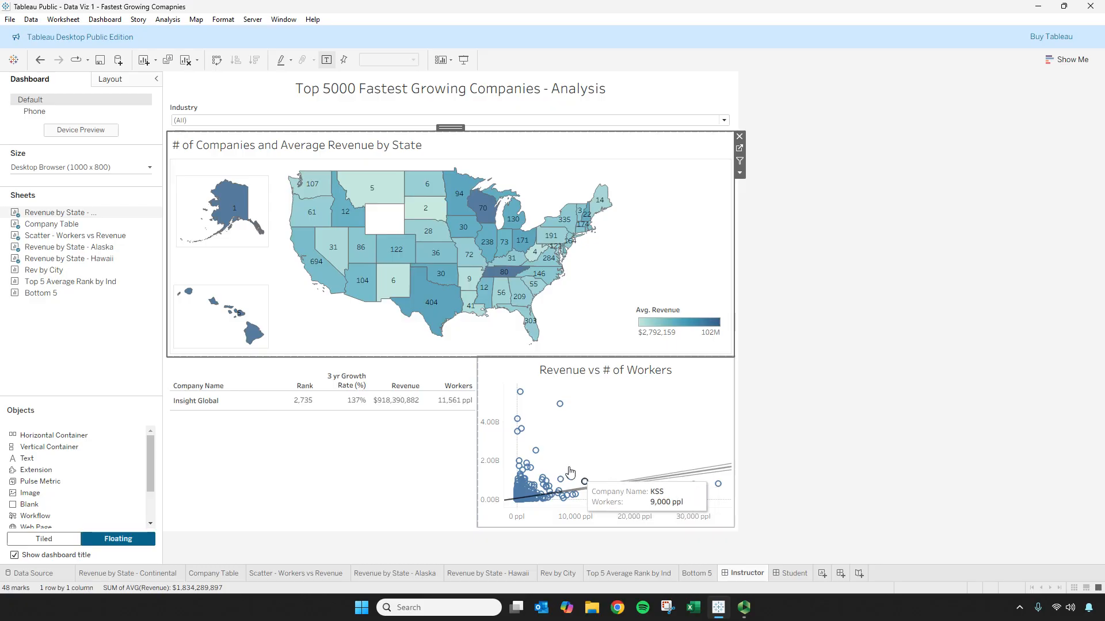
pyautogui.moveTo(521, 429)
pyautogui.moveTo(522, 391)
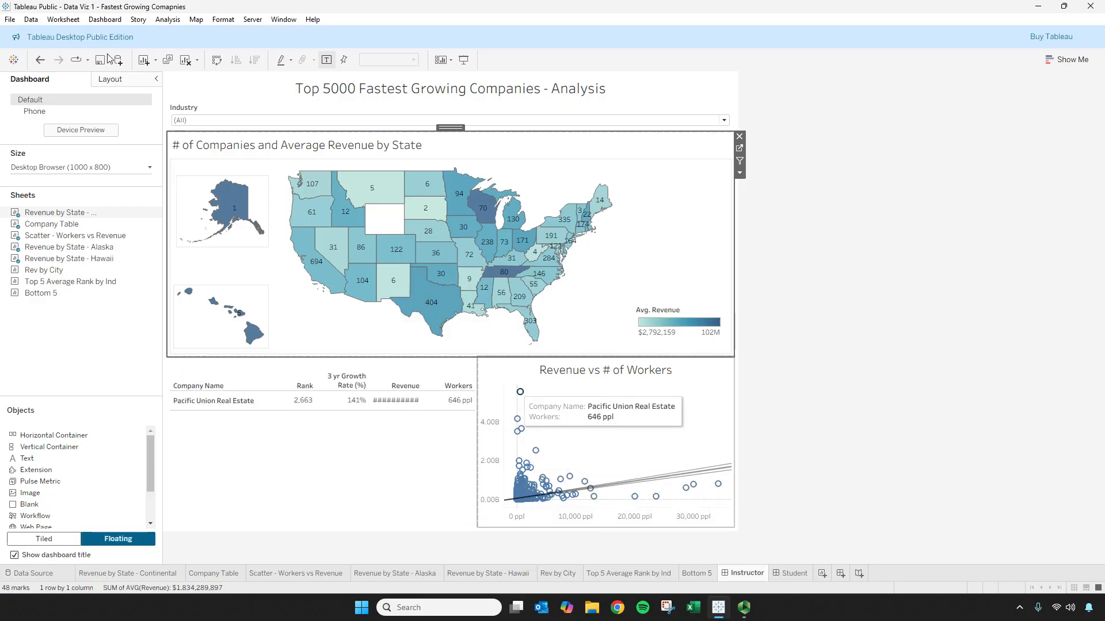
# - Reopen the State Filter action and review its source and target sheets
pyautogui.click(105, 19)
pyautogui.click(145, 144)
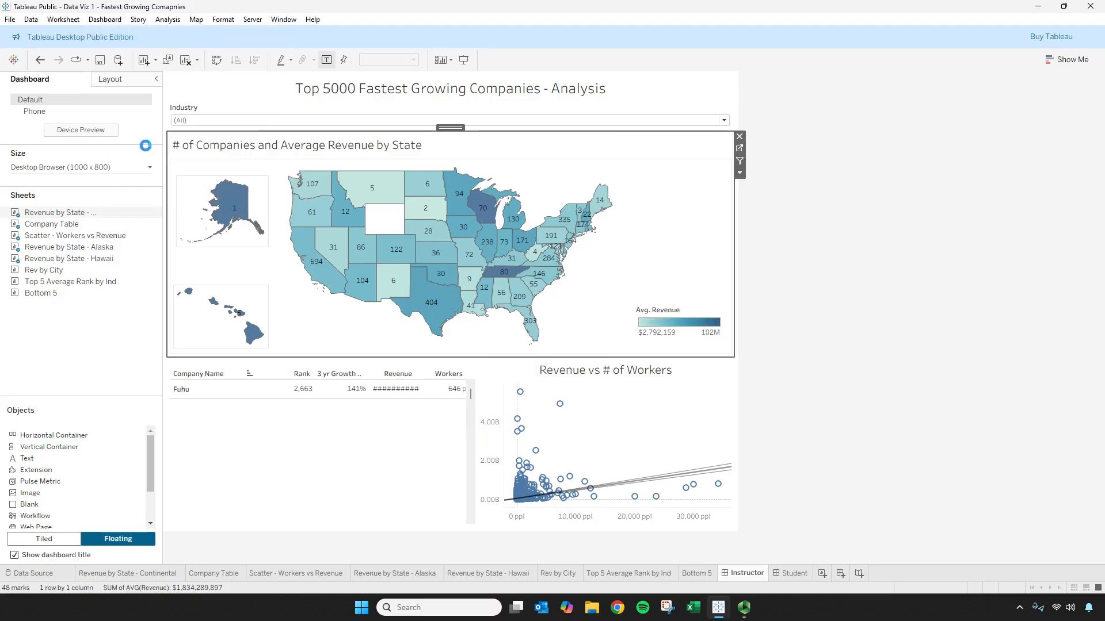
pyautogui.click(444, 266)
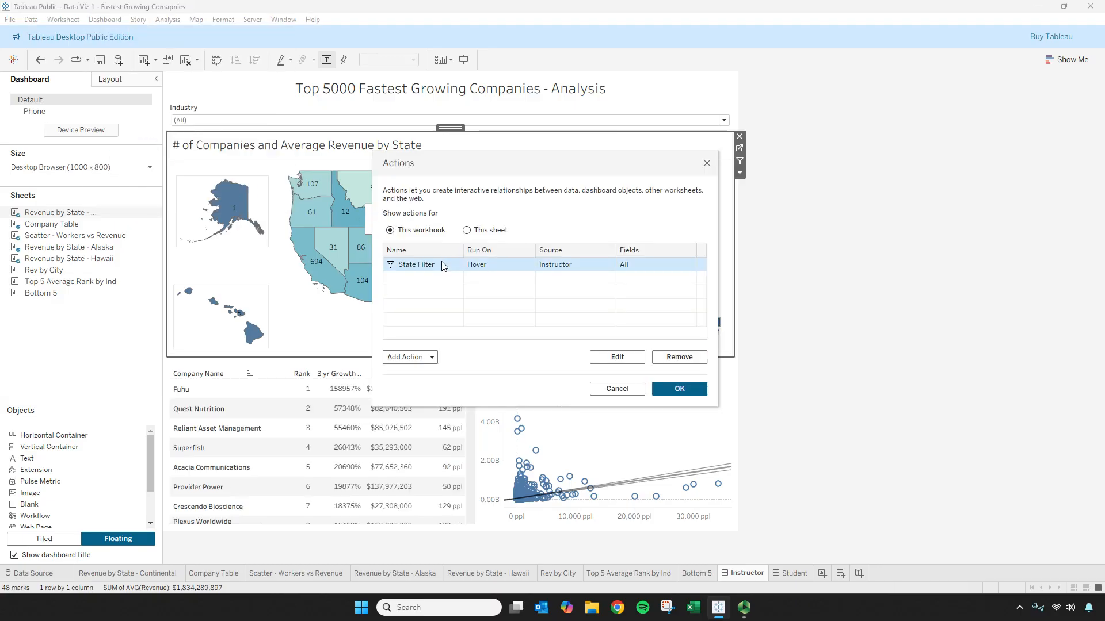
pyautogui.doubleClick(445, 265)
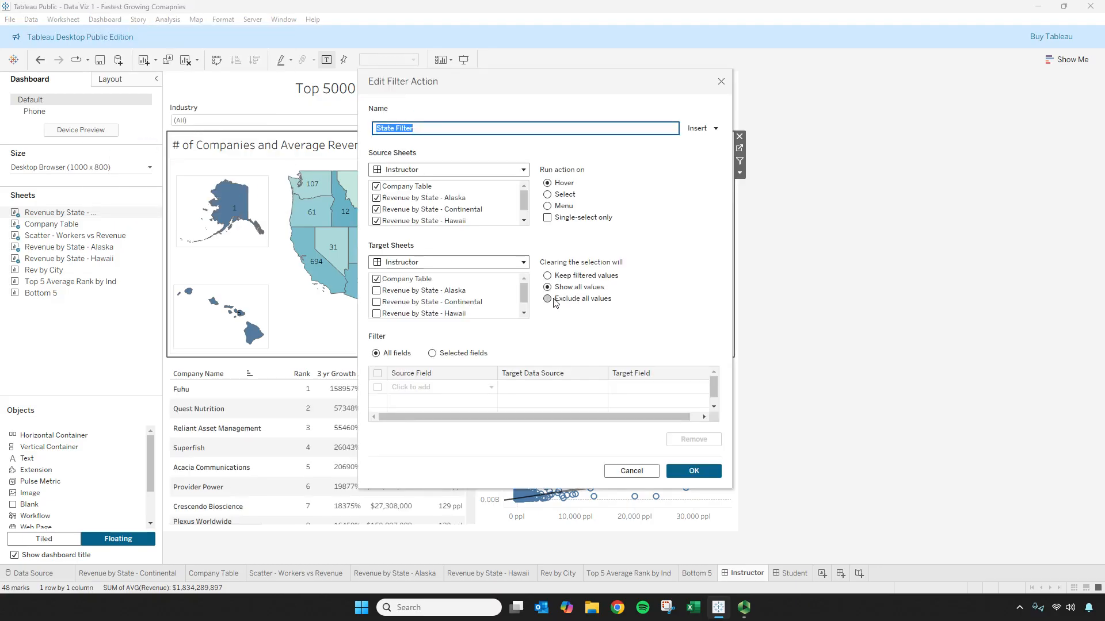
pyautogui.click(524, 197)
pyautogui.moveTo(525, 197); pyautogui.dragTo(525, 203)
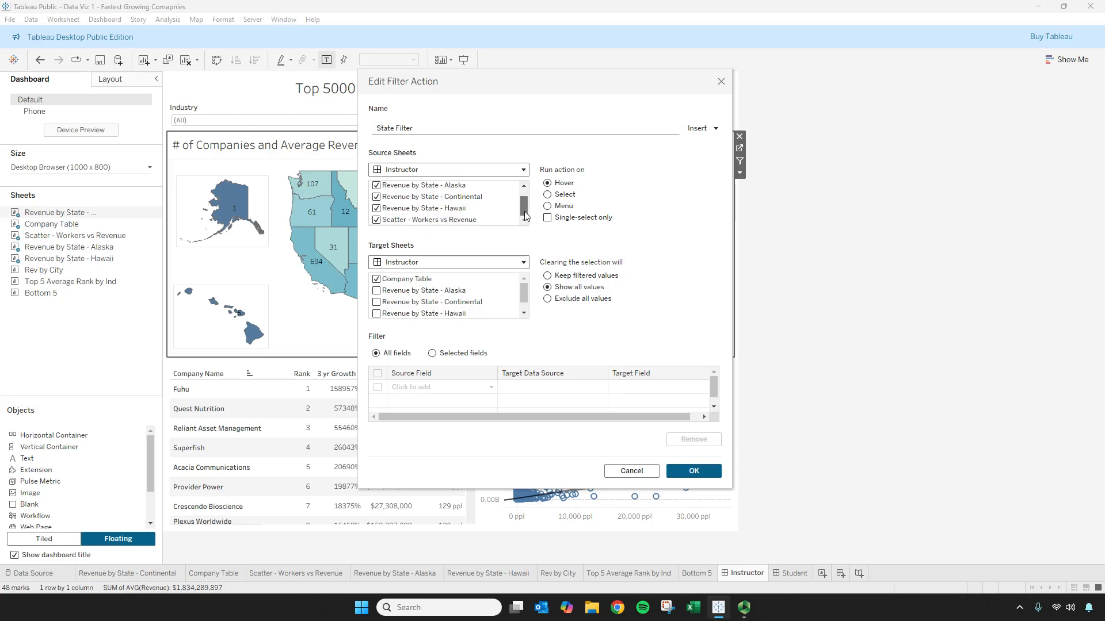
pyautogui.moveTo(525, 292)
pyautogui.mouseDown()
pyautogui.moveTo(530, 279)
pyautogui.moveTo(526, 287)
pyautogui.mouseUp()
pyautogui.click(694, 473)
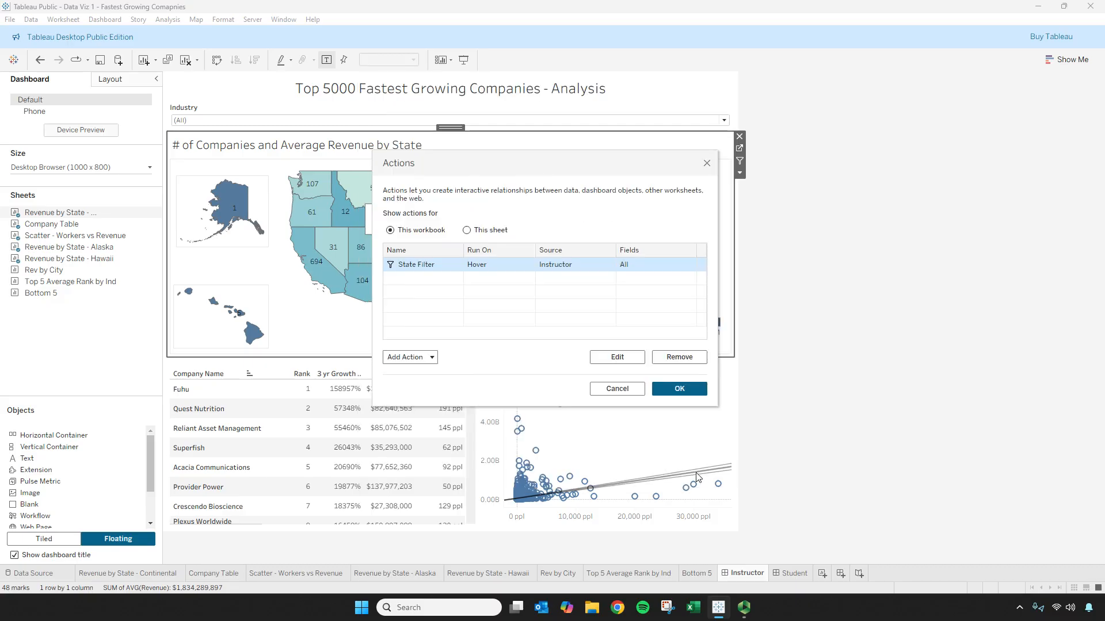
pyautogui.click(679, 388)
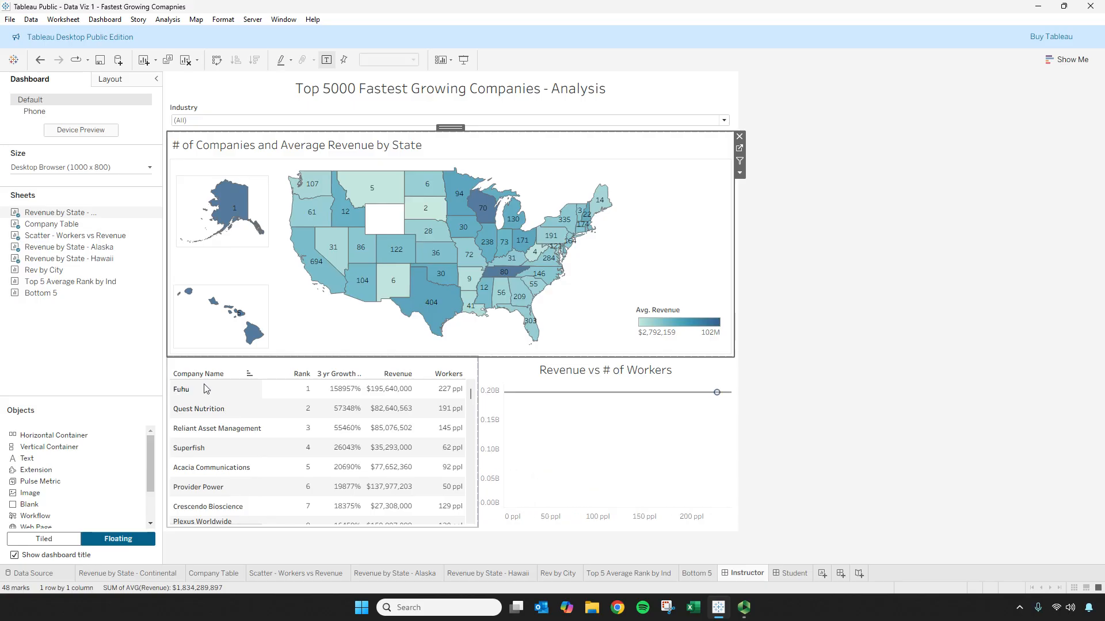
# - Add the Action (State) filter to context on the Company Table worksheet
pyautogui.moveTo(150, 578)
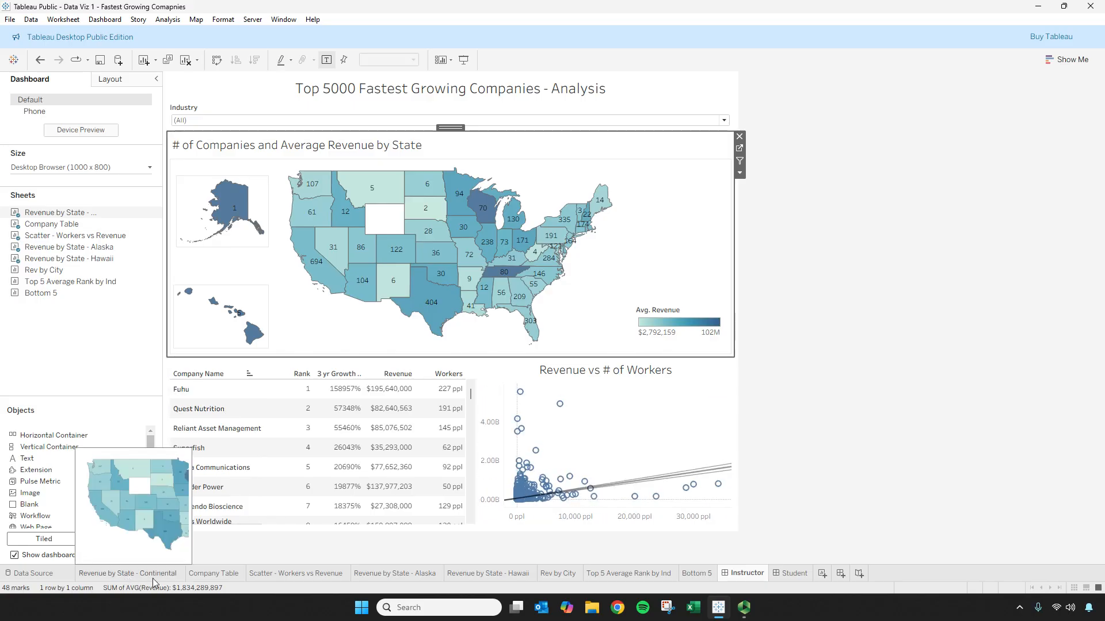
pyautogui.click(214, 575)
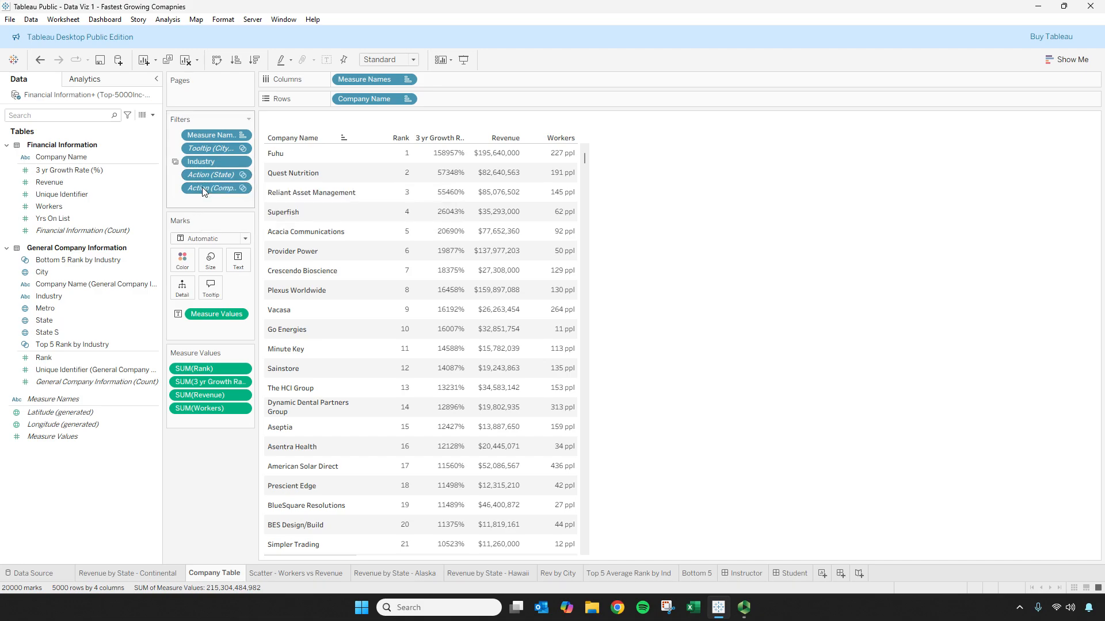
pyautogui.click(242, 176)
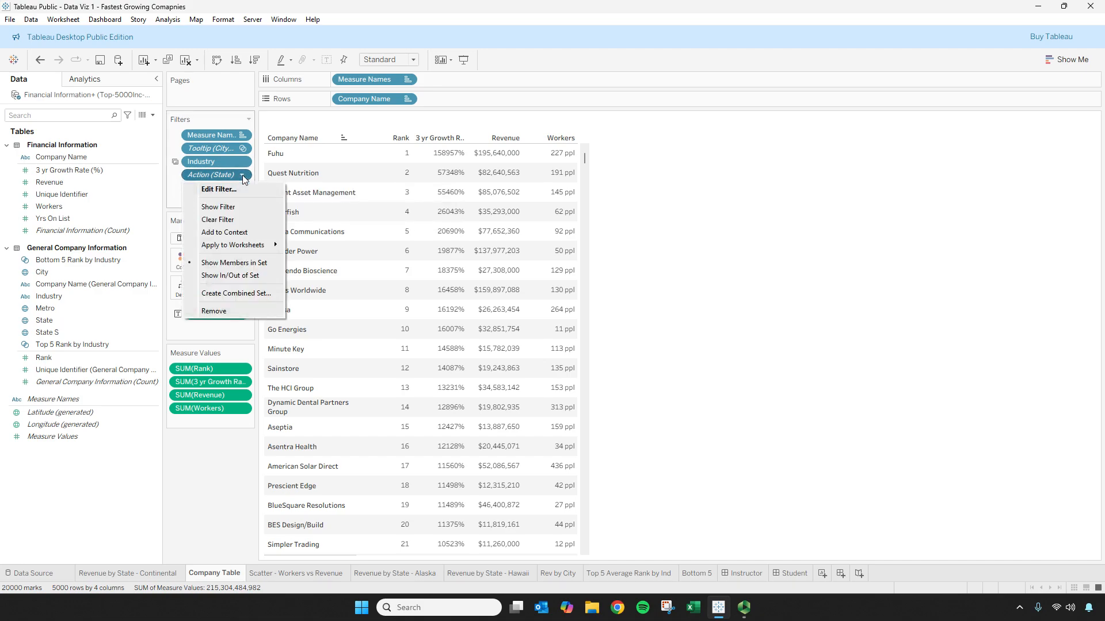
pyautogui.click(232, 231)
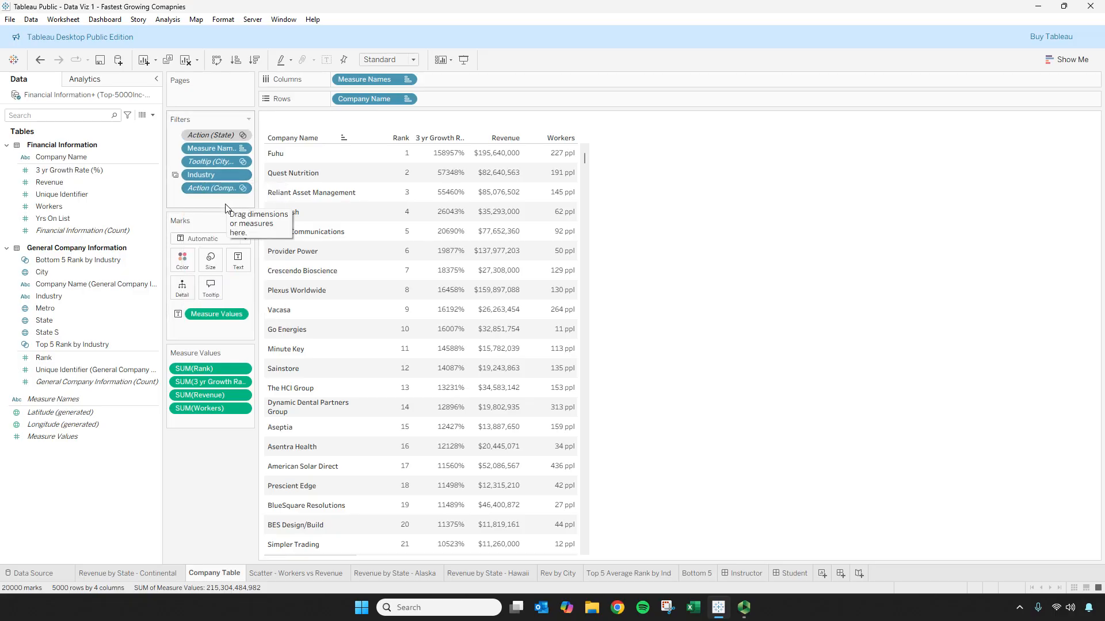
# - Return to the Instructor dashboard and test the filtering from the company table and from western states on the map
pyautogui.click(746, 573)
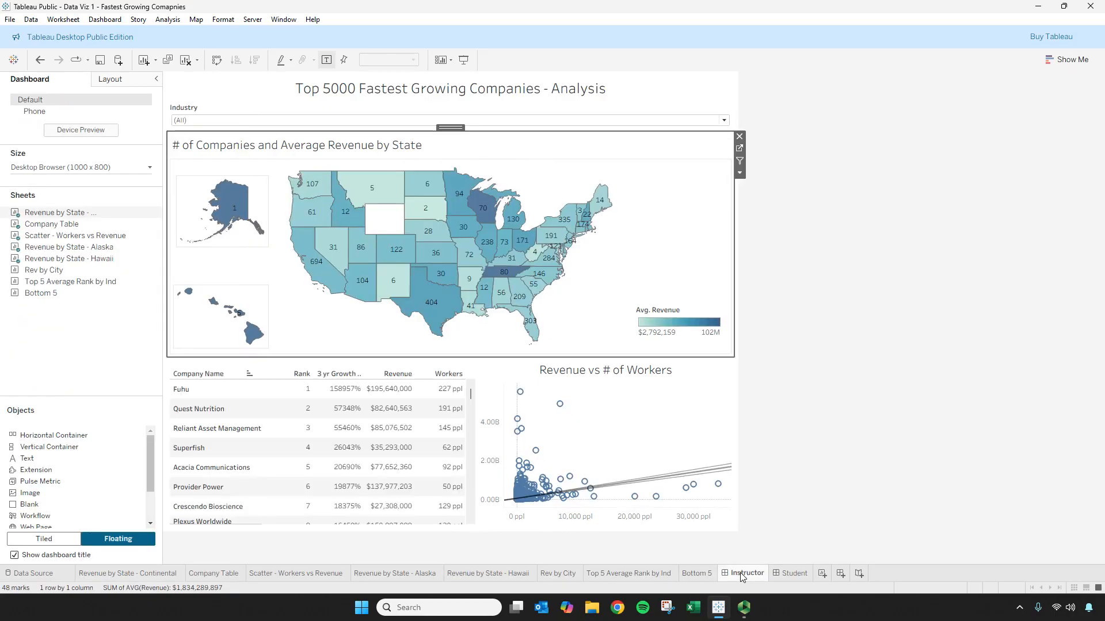
pyautogui.moveTo(235, 428)
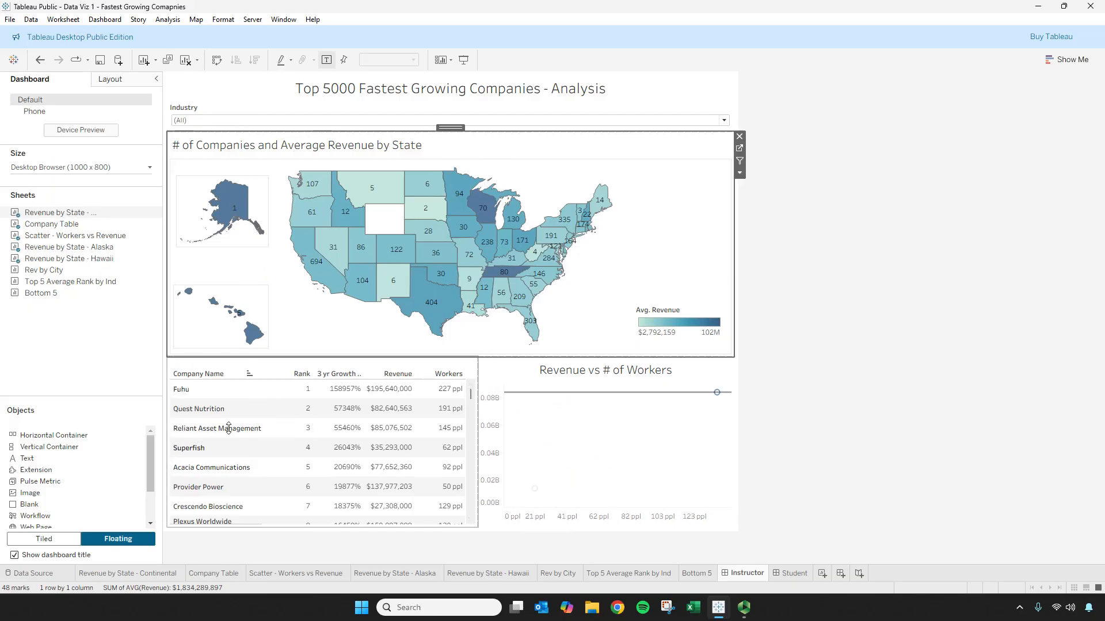
pyautogui.moveTo(366, 295)
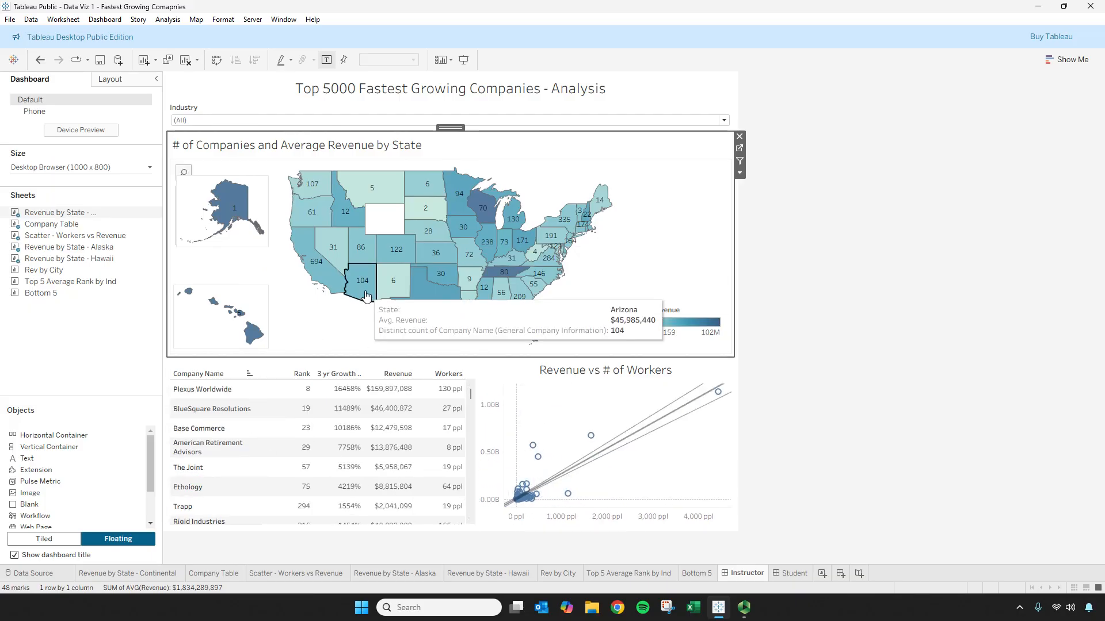
pyautogui.click(328, 272)
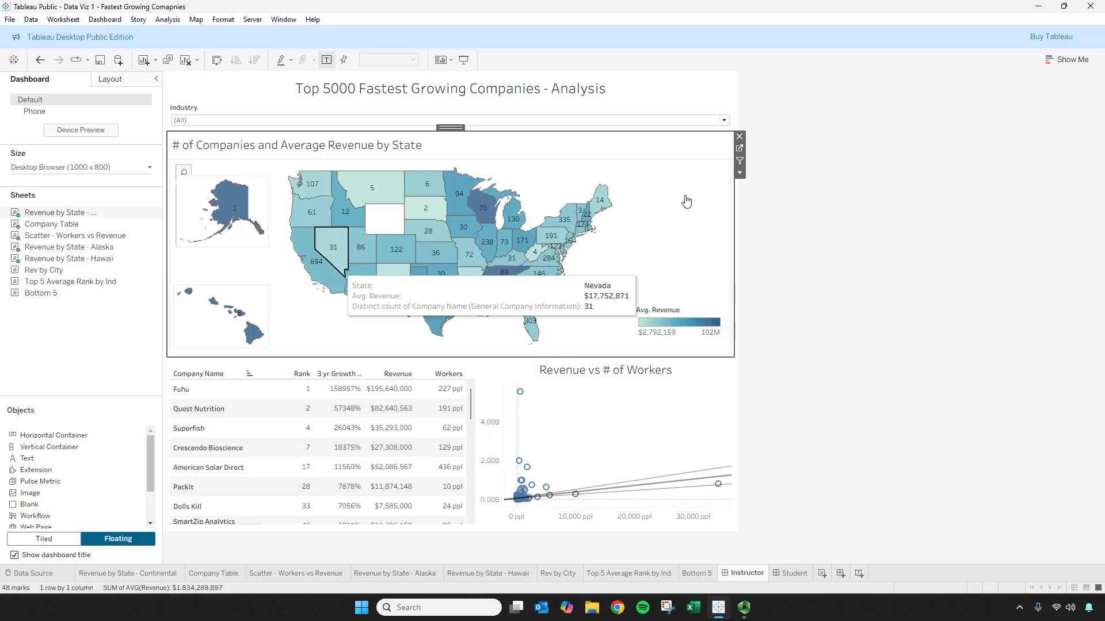
# - Relabel the distinct company count as "Number of Companies:" in the tooltip of the Revenue by State - Continental worksheet
pyautogui.click(739, 149)
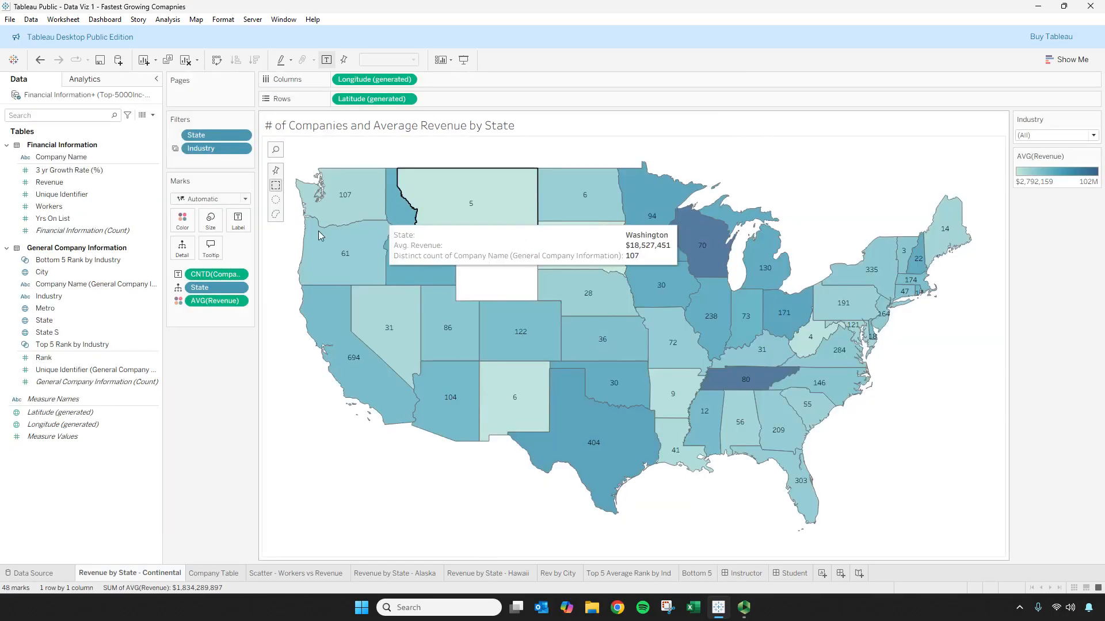
pyautogui.click(211, 248)
pyautogui.click(494, 278)
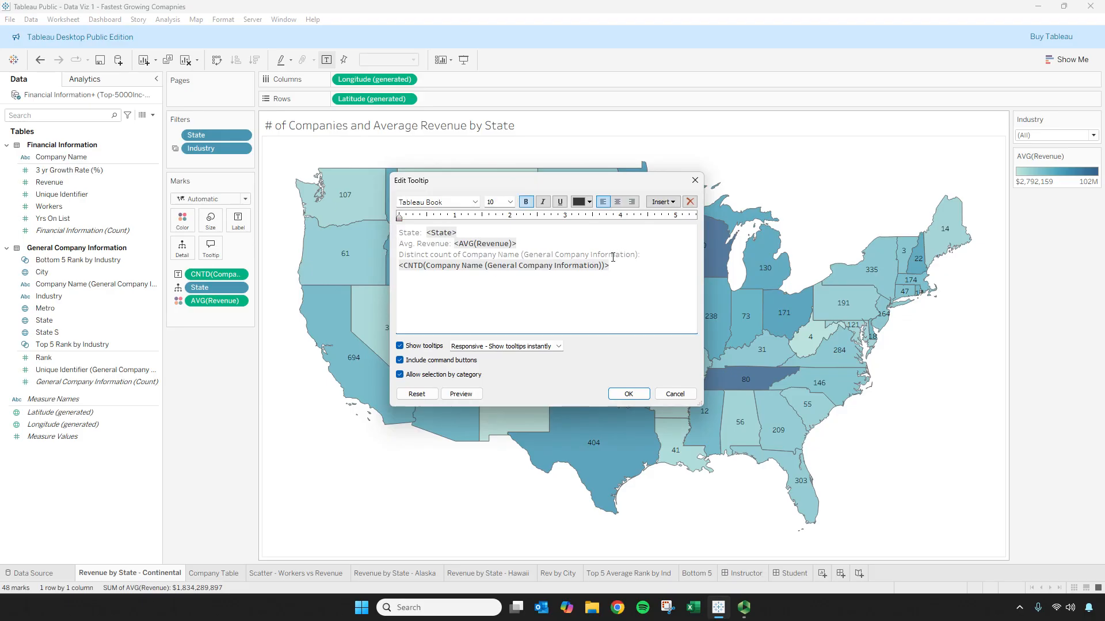
pyautogui.moveTo(650, 255); pyautogui.dragTo(402, 253)
pyautogui.write('Number of C')
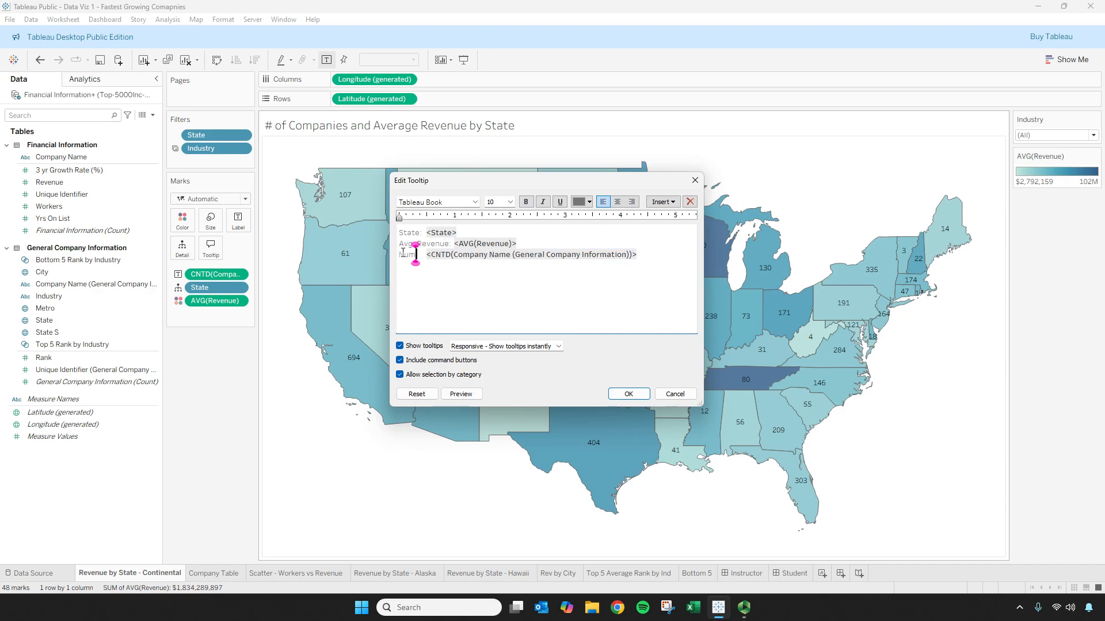
pyautogui.write('om')
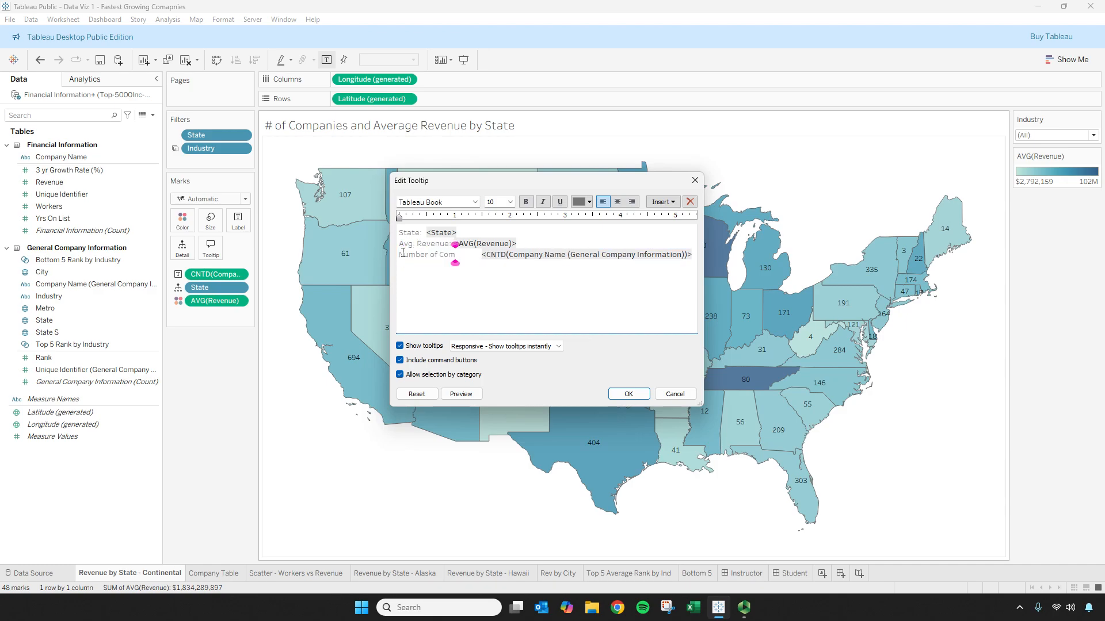
pyautogui.write('panies:')
pyautogui.click(628, 394)
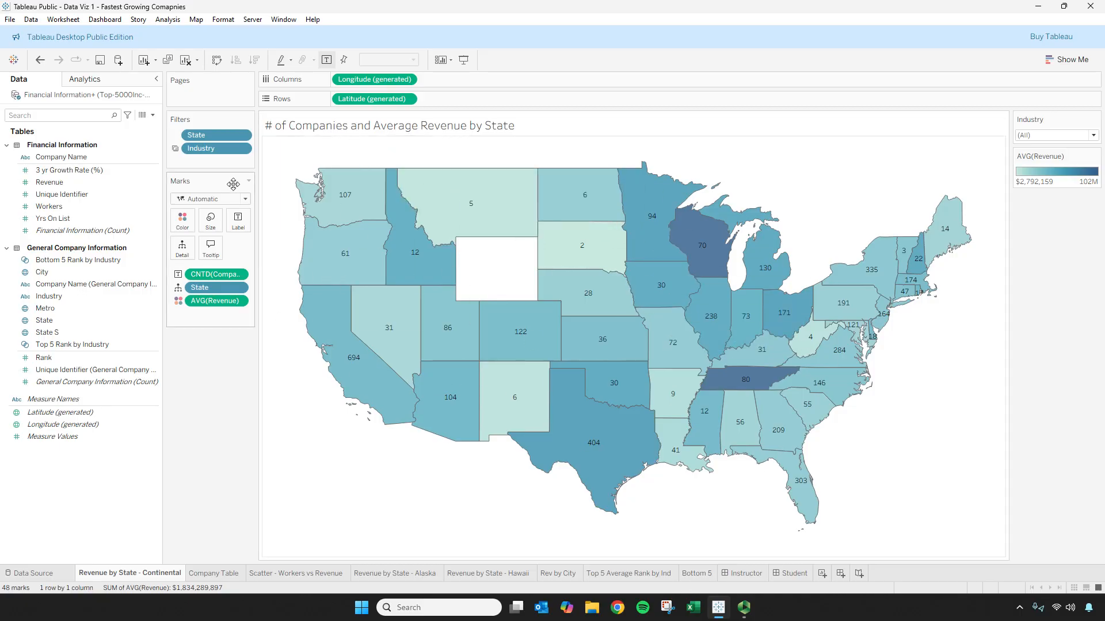
# - Add a Company Name filter including all values to the continental map worksheet and return to the Instructor dashboard
pyautogui.moveTo(61, 157); pyautogui.dragTo(203, 166)
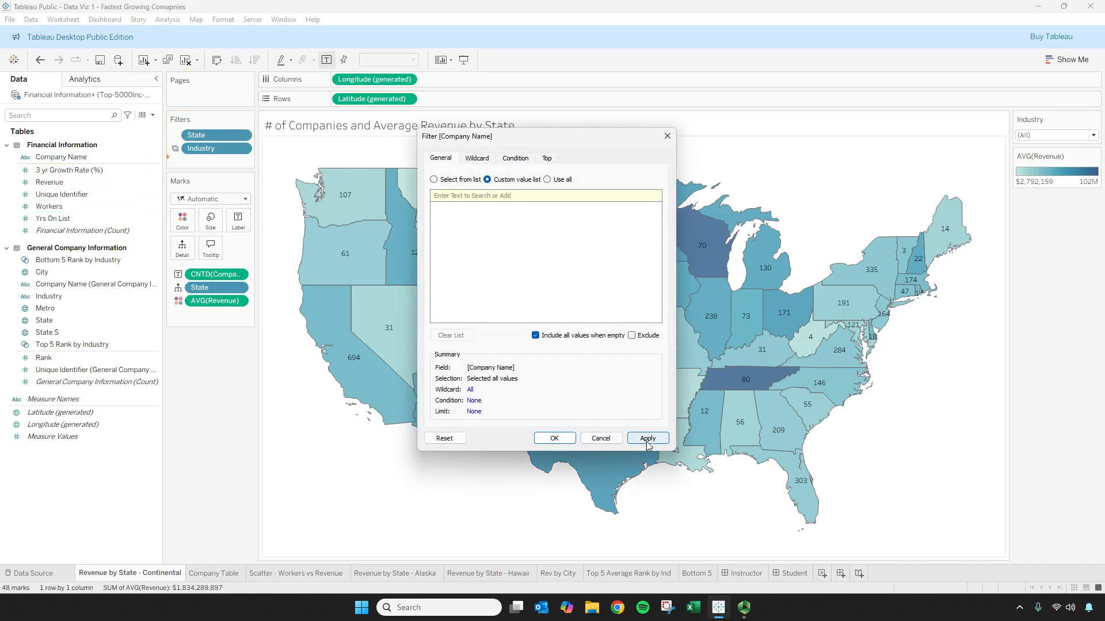
pyautogui.click(554, 439)
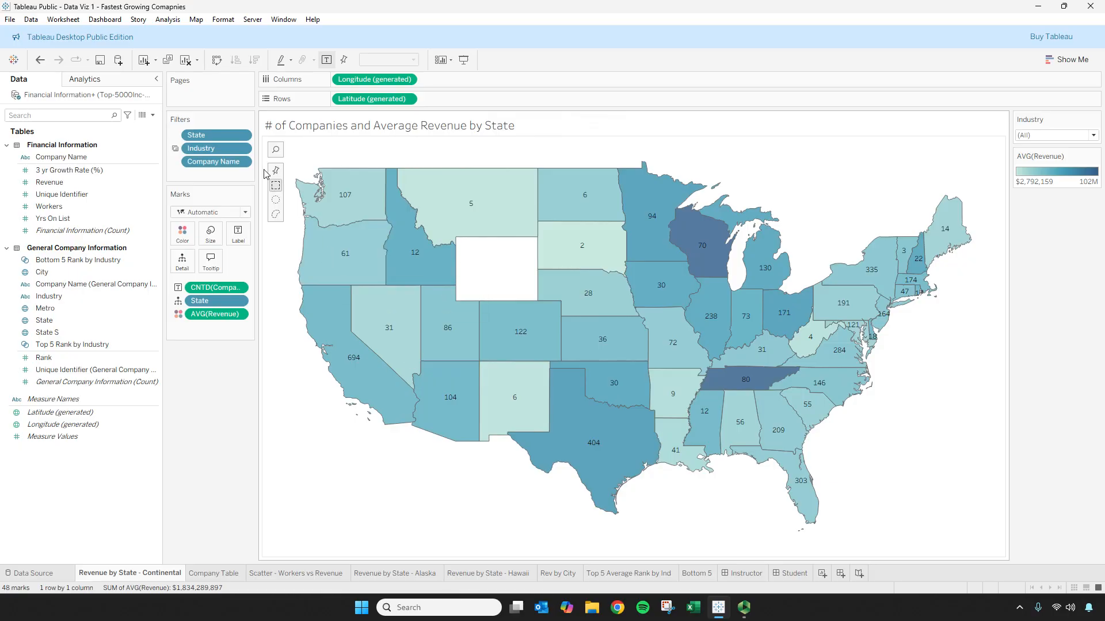
pyautogui.click(731, 577)
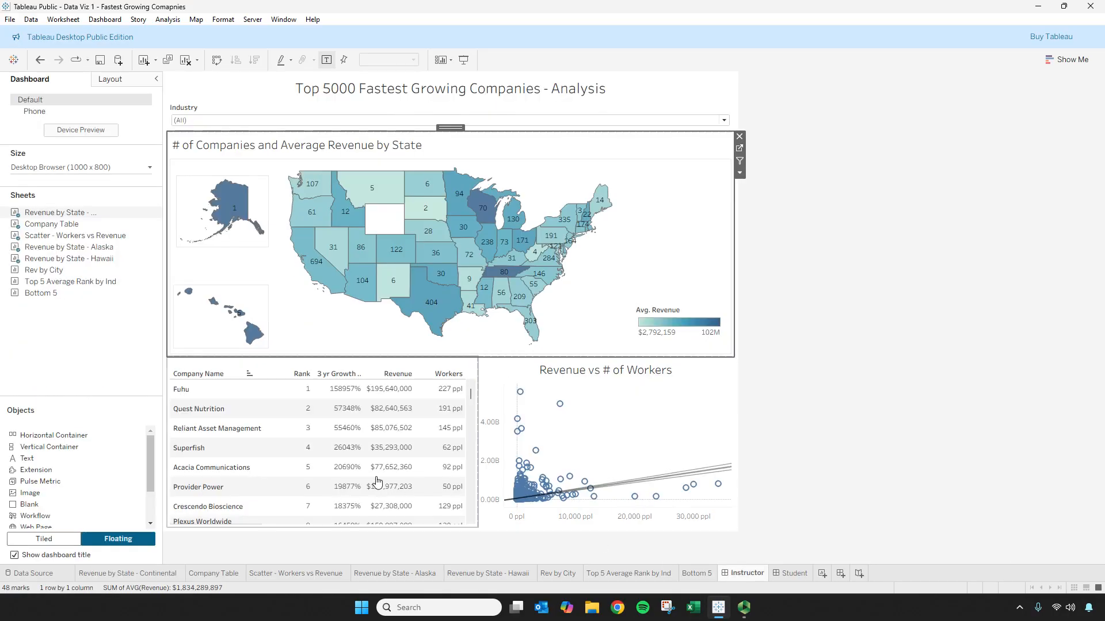
# - Check how the dashboard responds to the Fuhu table row and to North Dakota on the map
pyautogui.click(192, 394)
pyautogui.click(108, 20)
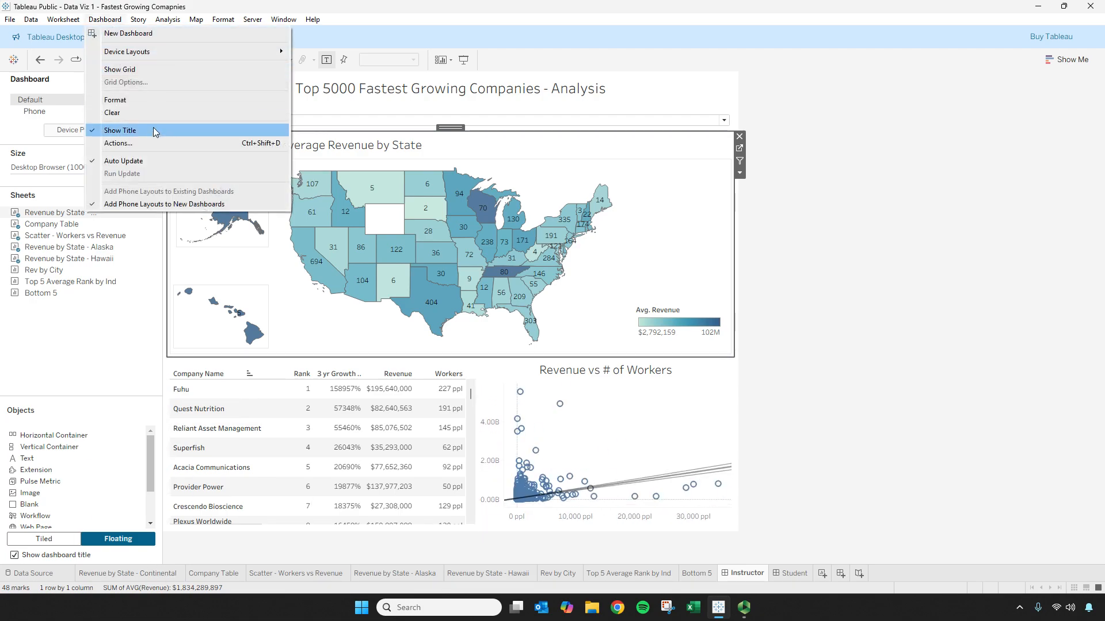
pyautogui.press('Escape')
pyautogui.moveTo(424, 191)
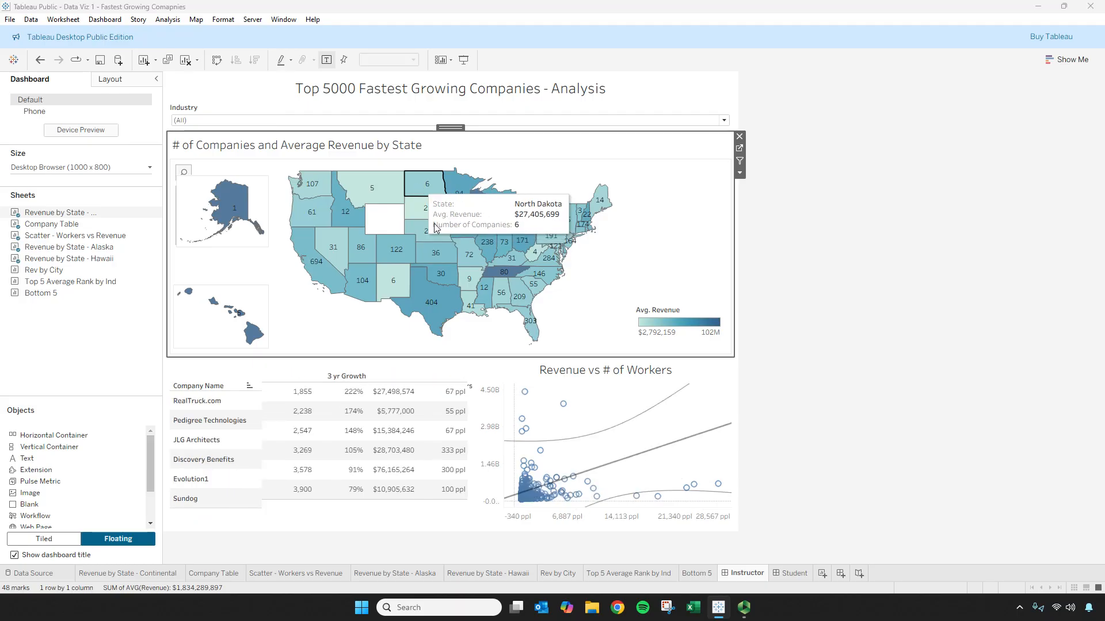
# - Add the Alaska, Continental and Hawaii revenue maps to the target sheets of the State Filter action
pyautogui.hotkey('ctrl', 'shift', 'd')
pyautogui.click(472, 266)
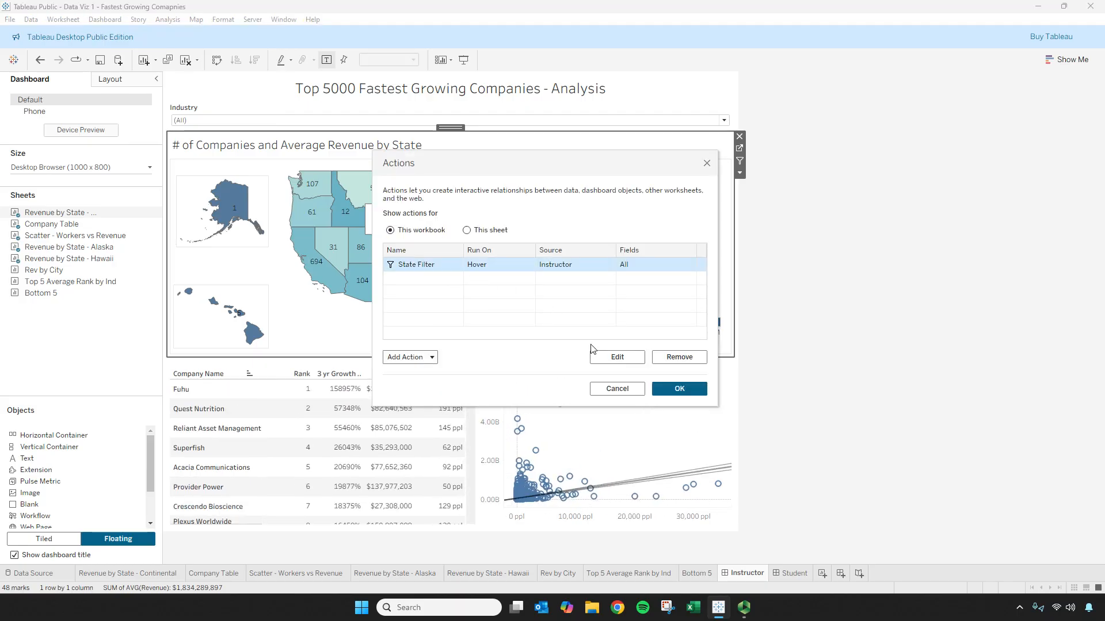
pyautogui.click(620, 355)
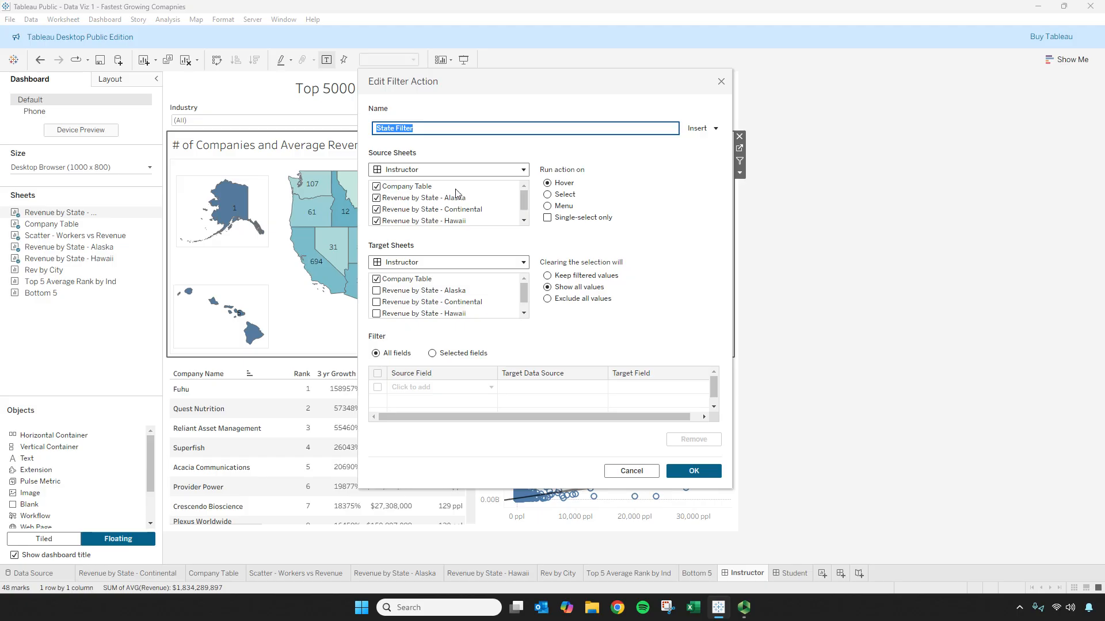
pyautogui.click(377, 291)
pyautogui.click(377, 313)
pyautogui.scroll(-1, 525, 299)
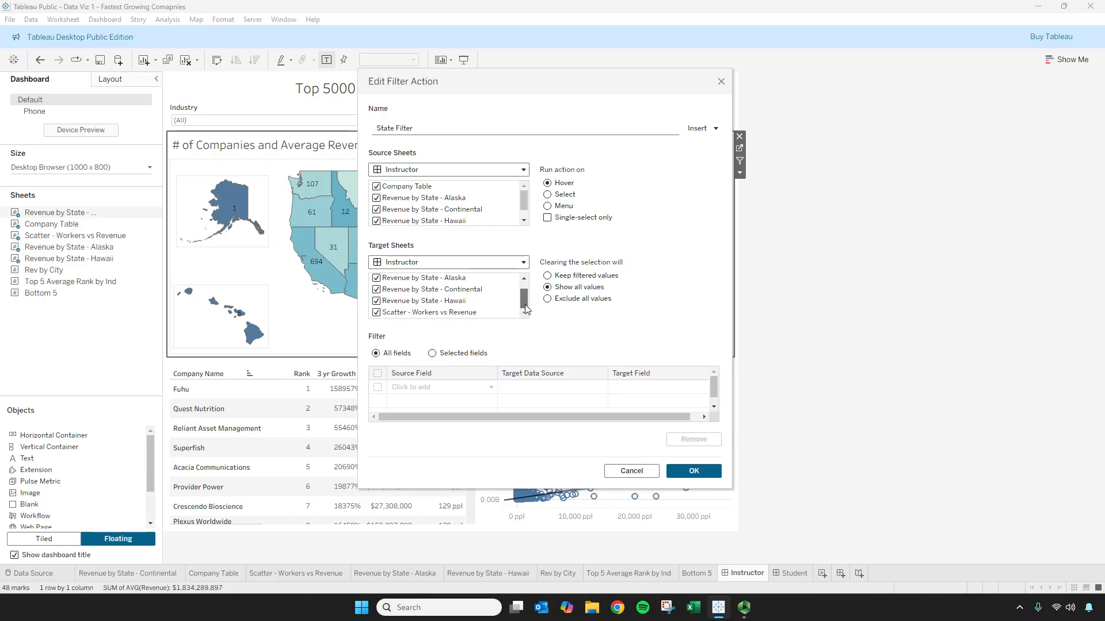
pyautogui.click(693, 470)
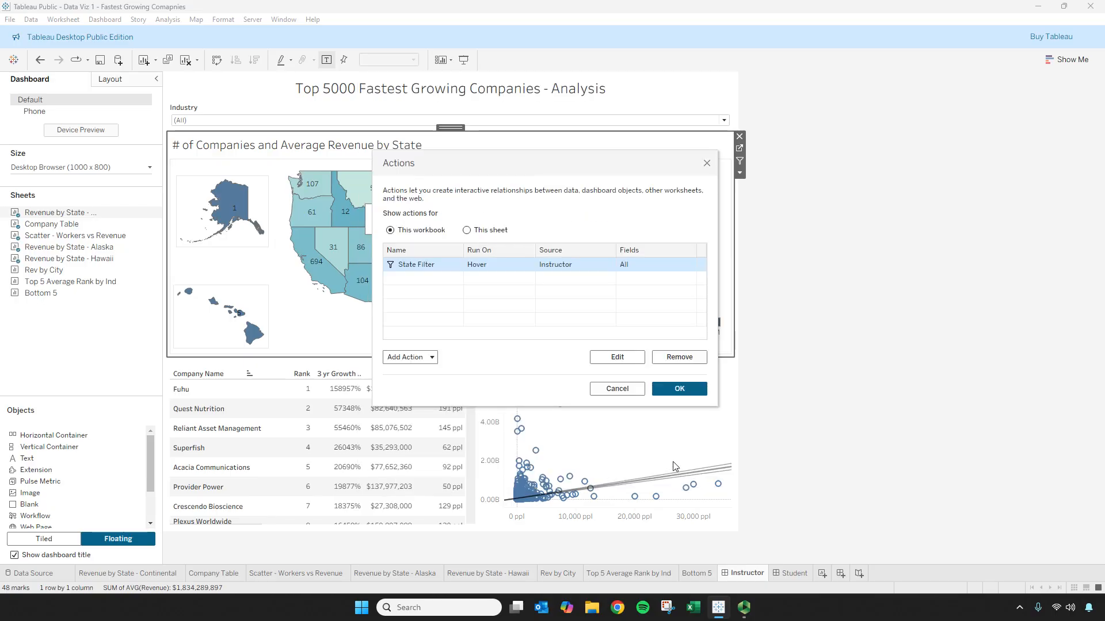
pyautogui.click(675, 390)
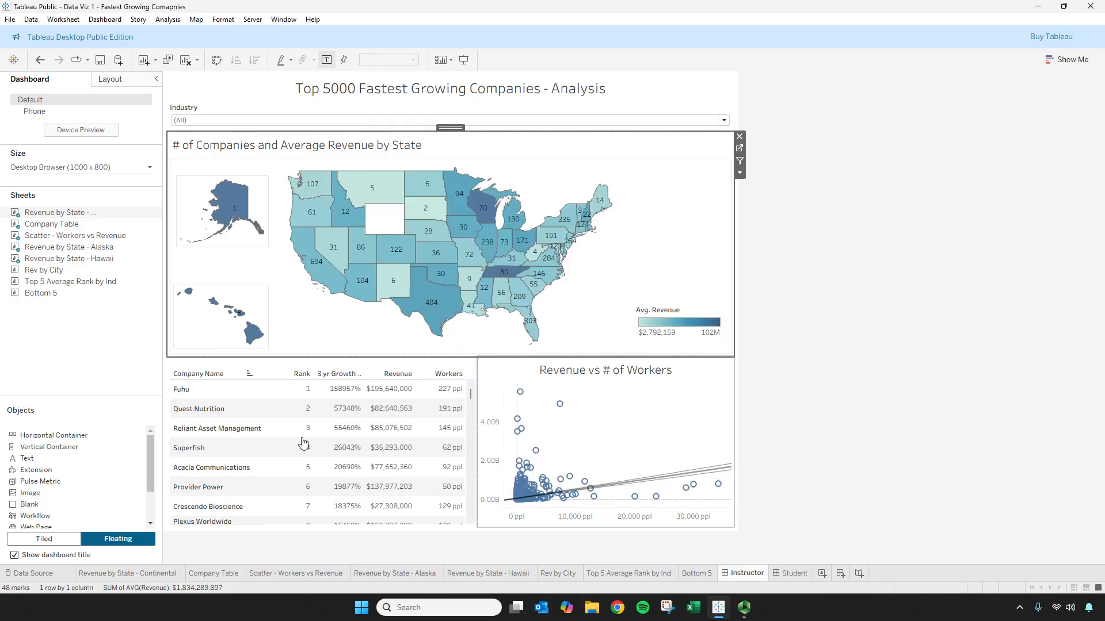
# - Test how the company table rows and New Mexico on the map filter the dashboard's other sheets
pyautogui.moveTo(210, 396)
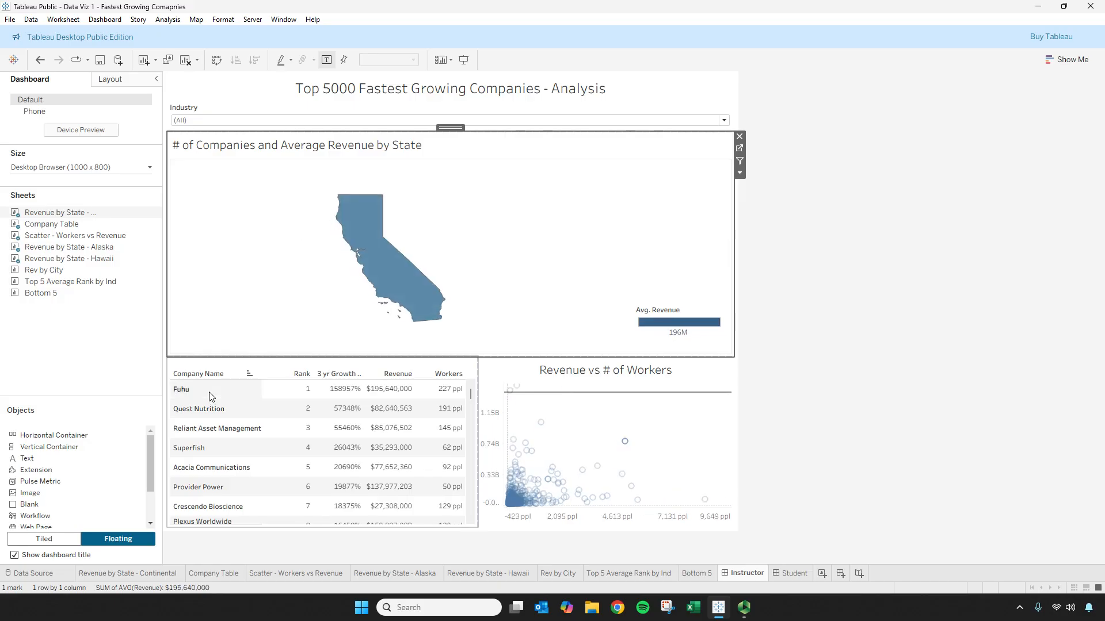
pyautogui.moveTo(211, 427)
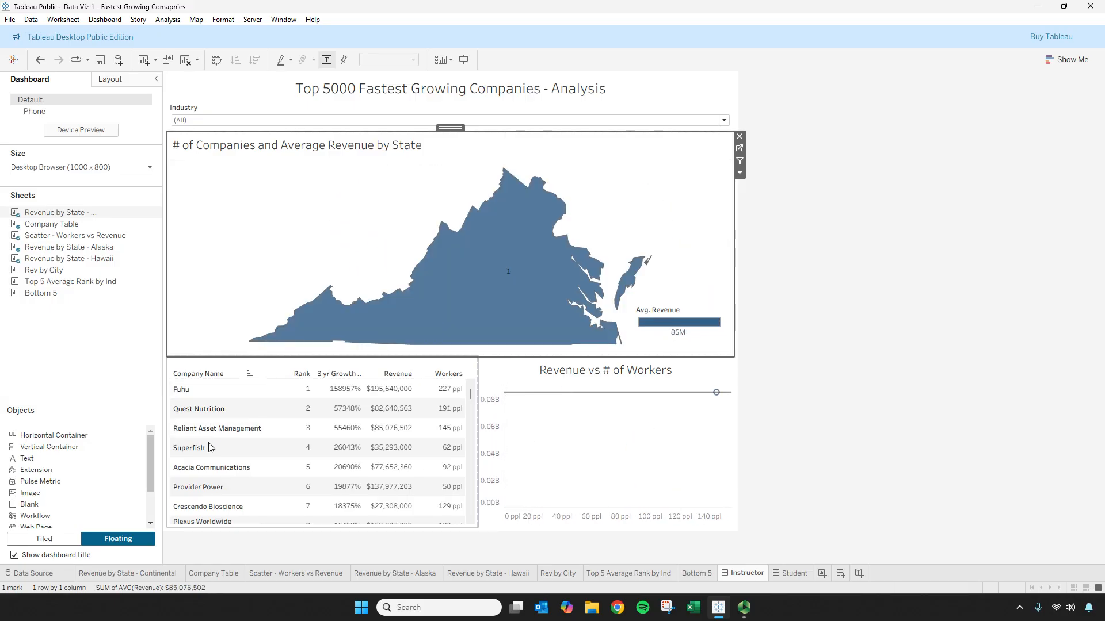
pyautogui.moveTo(208, 457)
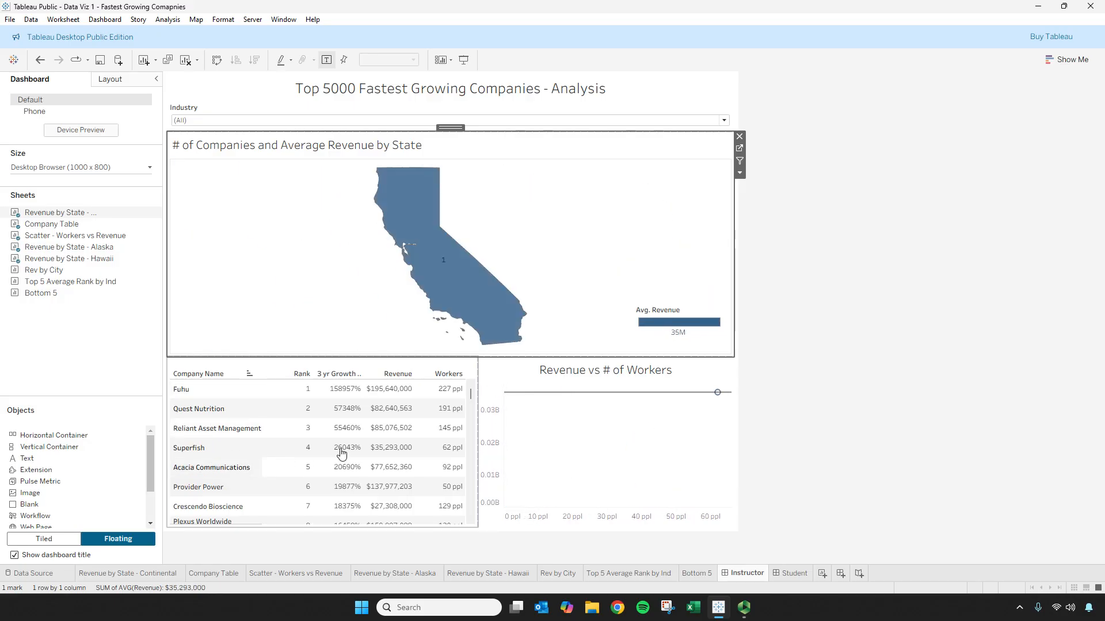
pyautogui.moveTo(342, 454)
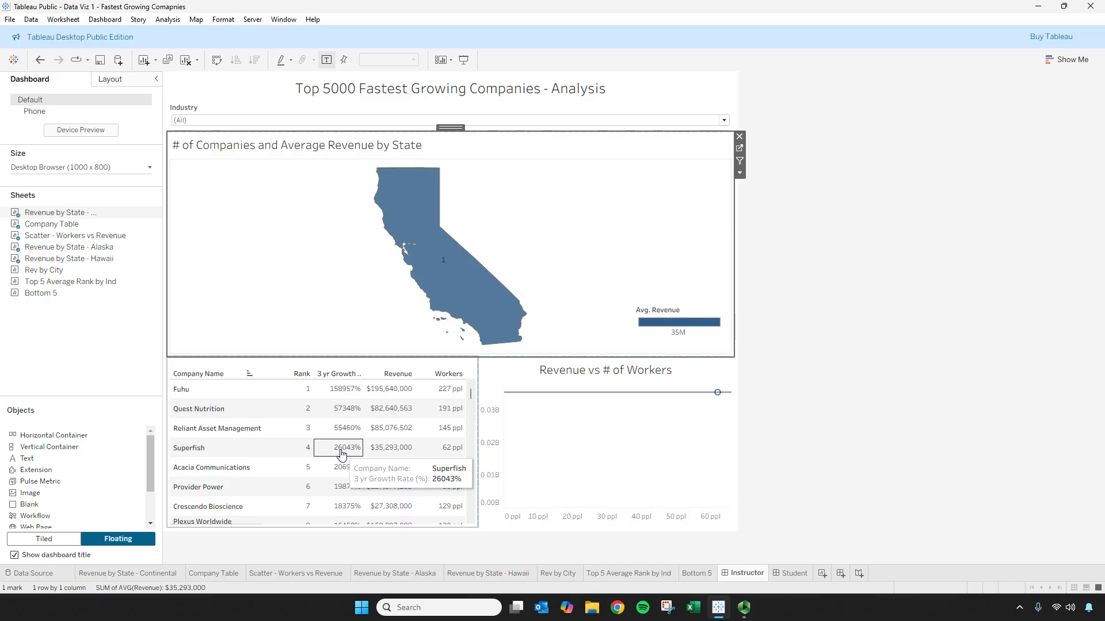
pyautogui.moveTo(357, 426)
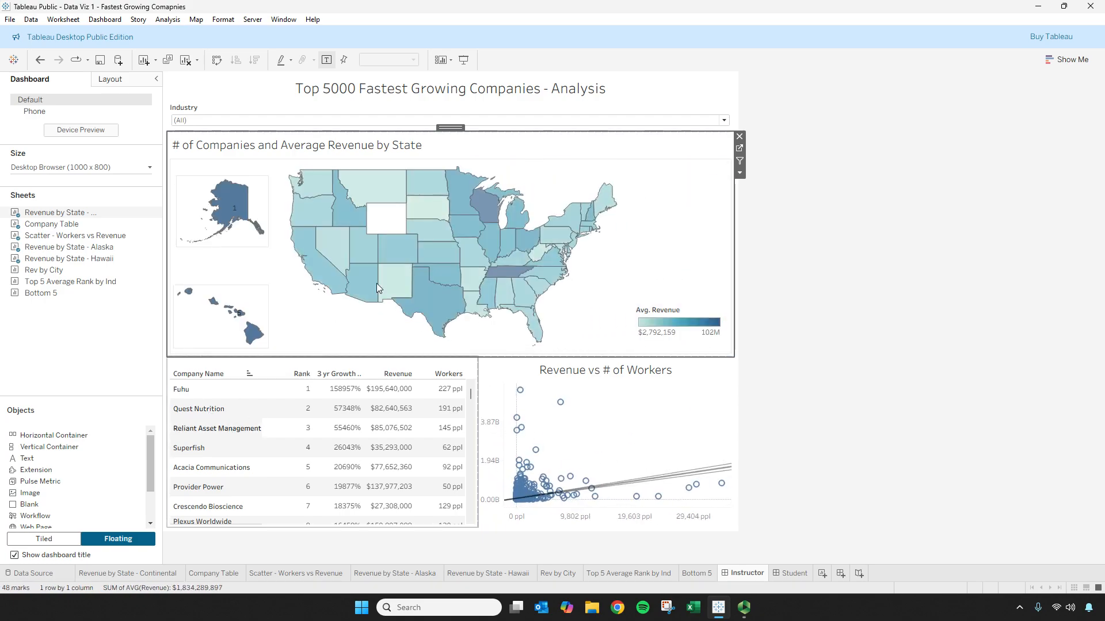
pyautogui.moveTo(378, 288)
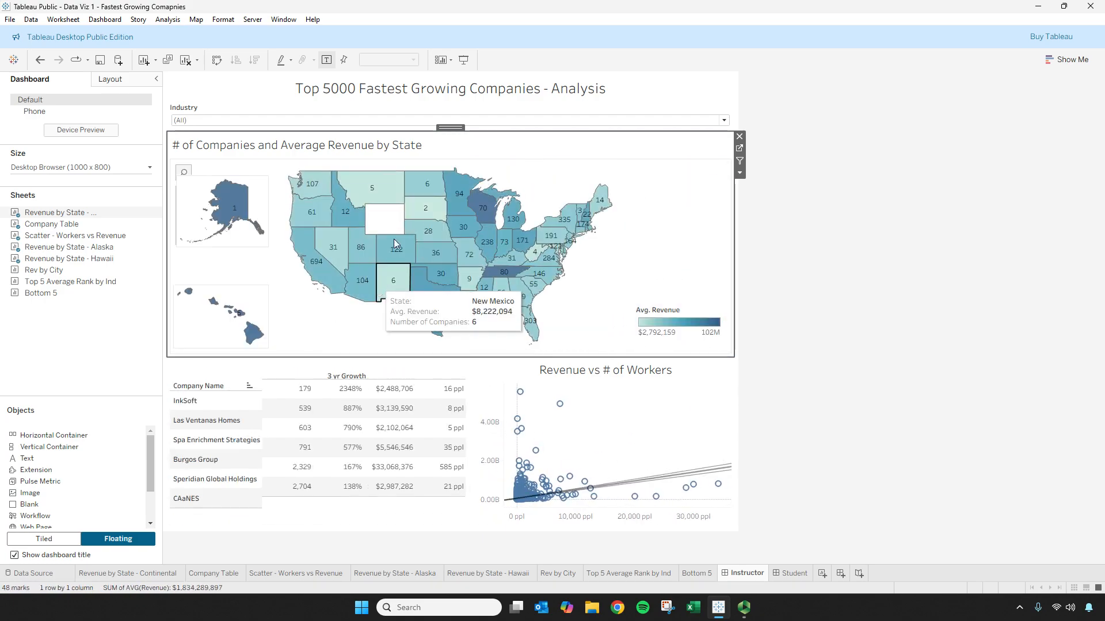
pyautogui.moveTo(393, 236)
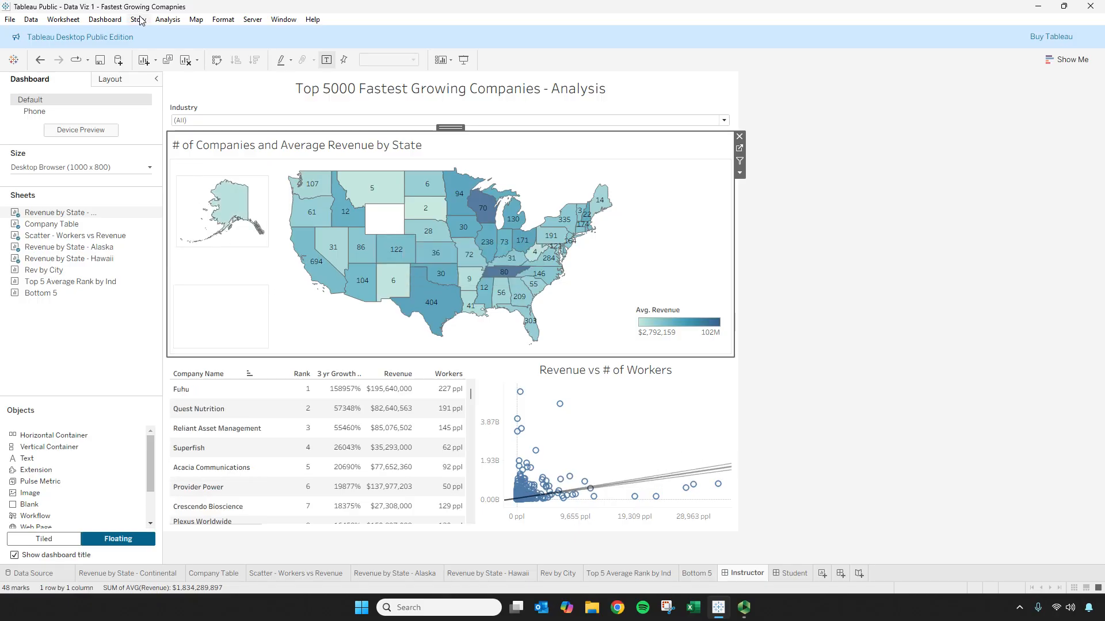
# - Remove the Alaska, Continental and Hawaii revenue maps from the State Filter action's target sheets
pyautogui.click(166, 19)
pyautogui.moveTo(105, 20)
pyautogui.click(168, 144)
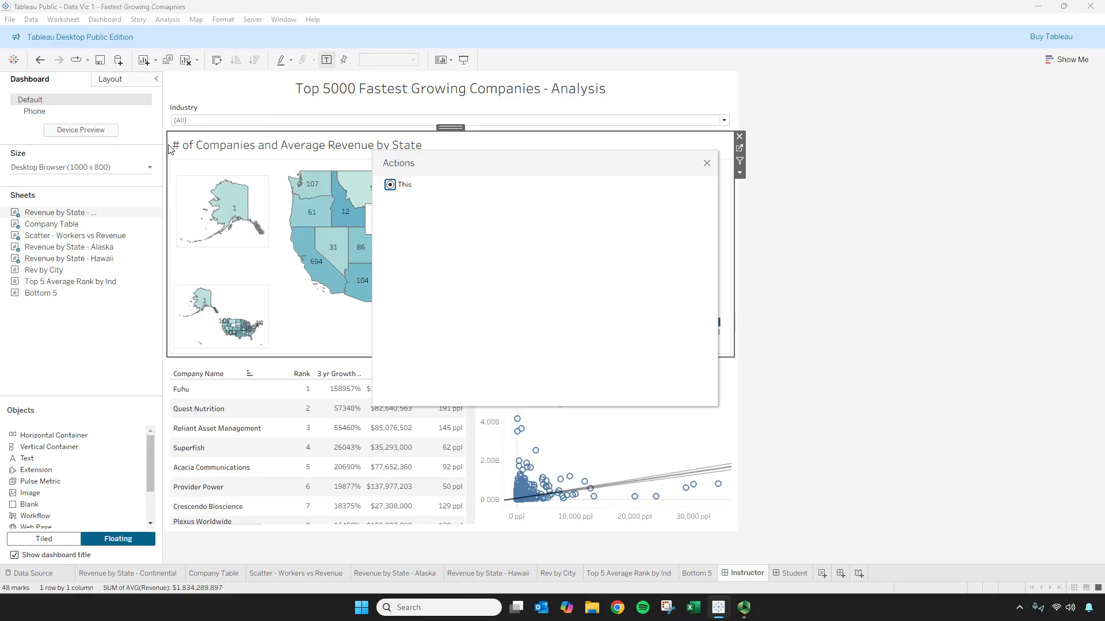
pyautogui.click(440, 265)
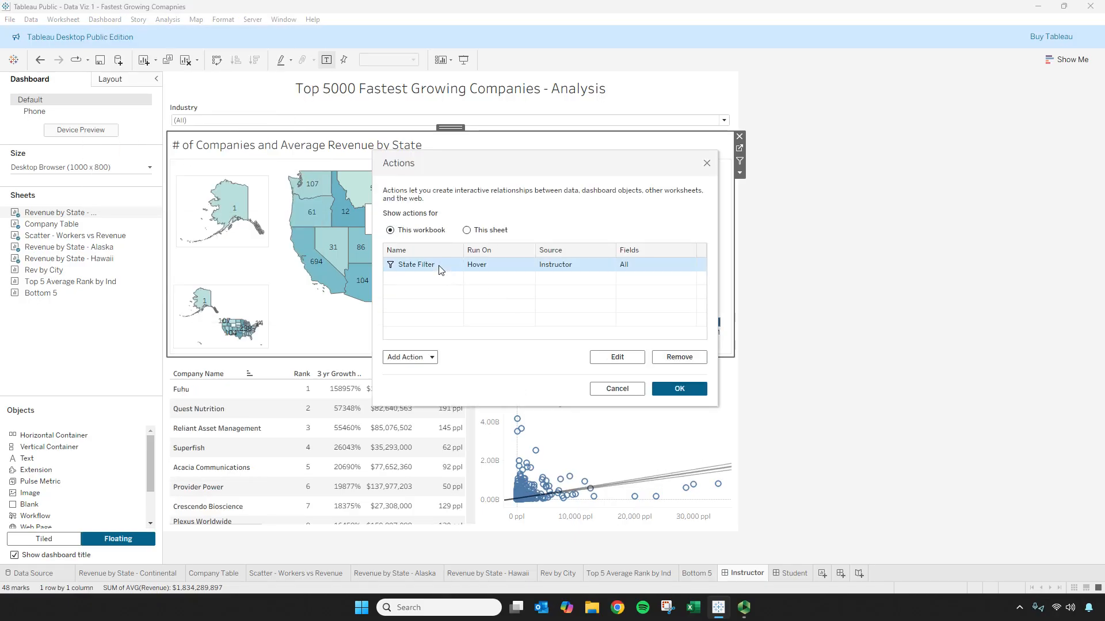
pyautogui.click(630, 357)
pyautogui.click(376, 290)
pyautogui.click(377, 301)
pyautogui.scroll(-1, 521, 304)
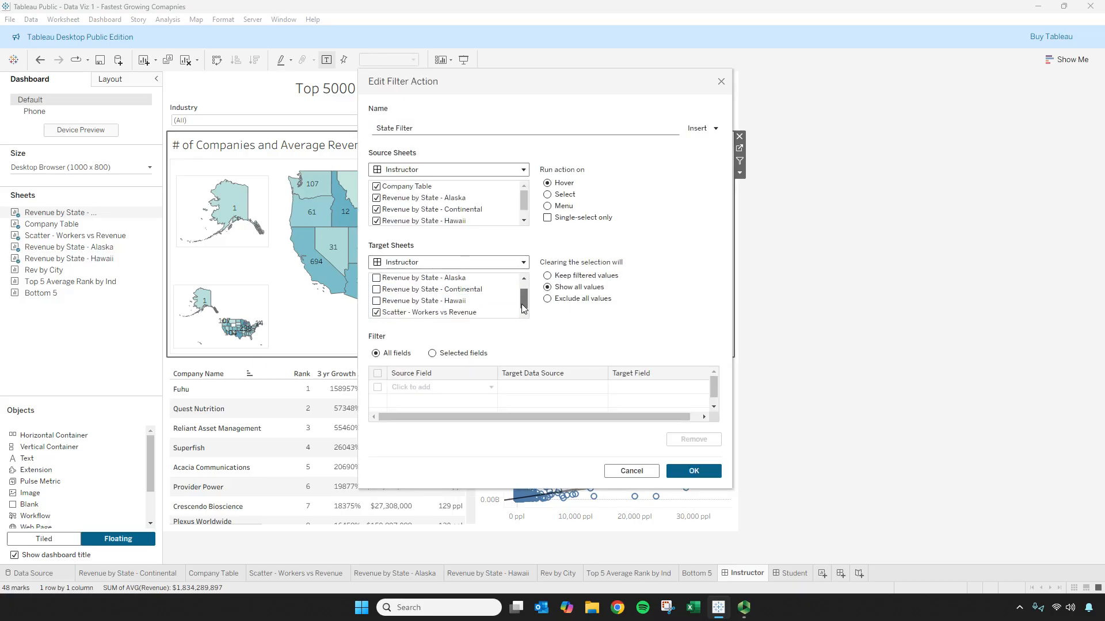
pyautogui.click(693, 471)
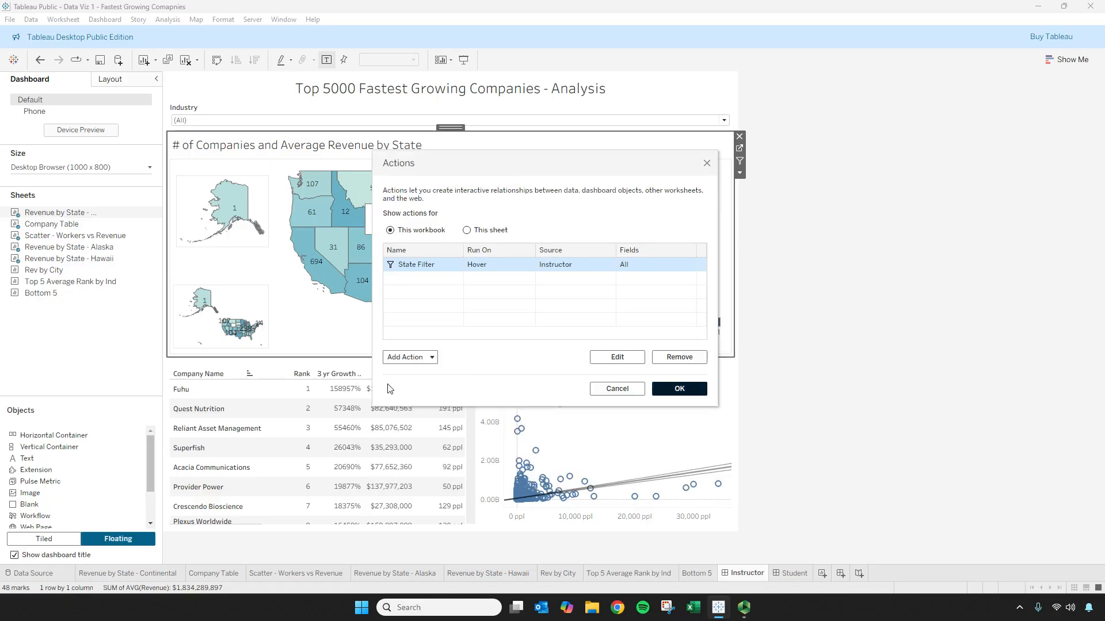
# - Create a highlight action named "Table to State" that runs on hover
pyautogui.click(407, 357)
pyautogui.click(421, 286)
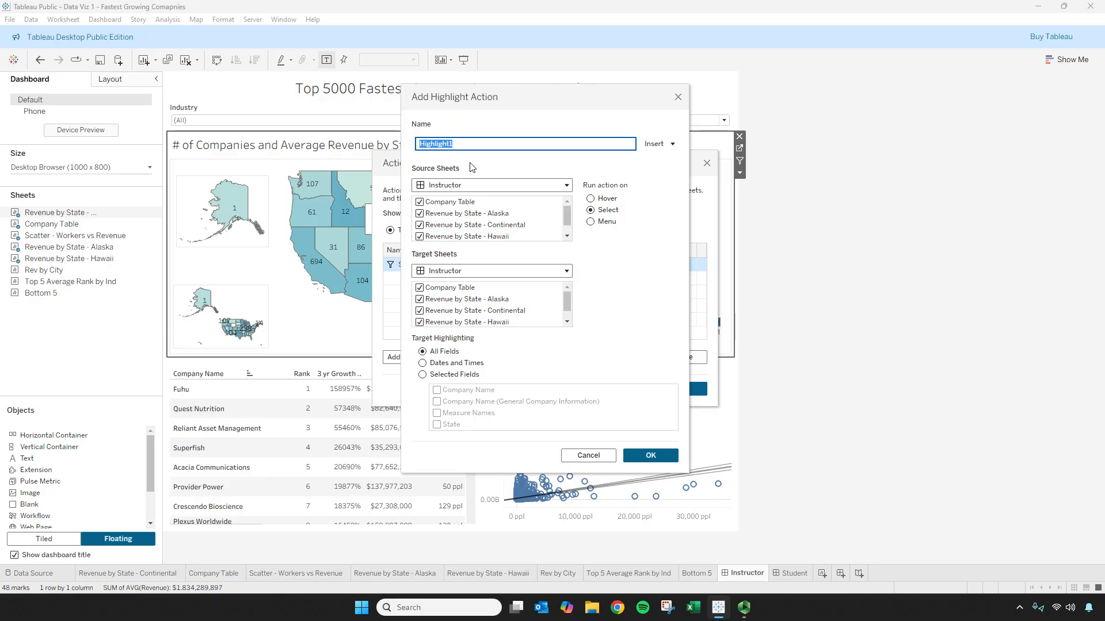
pyautogui.write('Table to State')
pyautogui.click(591, 198)
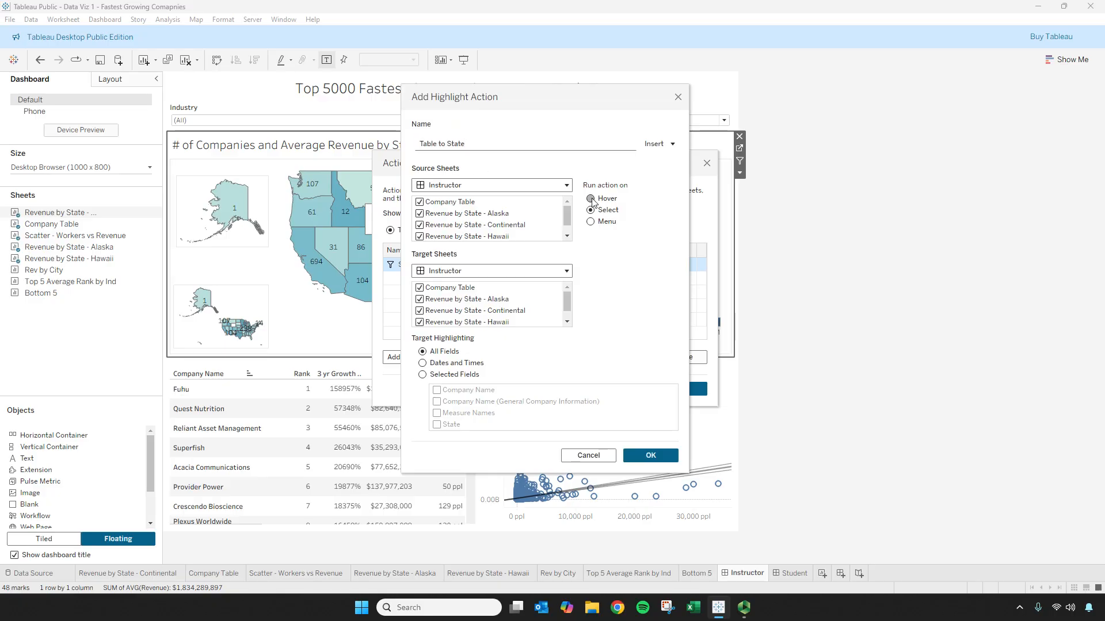
# - Set the highlight action's sources to Company Table and Scatter - Workers vs Revenue, and its targets to the three Revenue by State maps
pyautogui.scroll(-1, 434, 225)
pyautogui.click(419, 235)
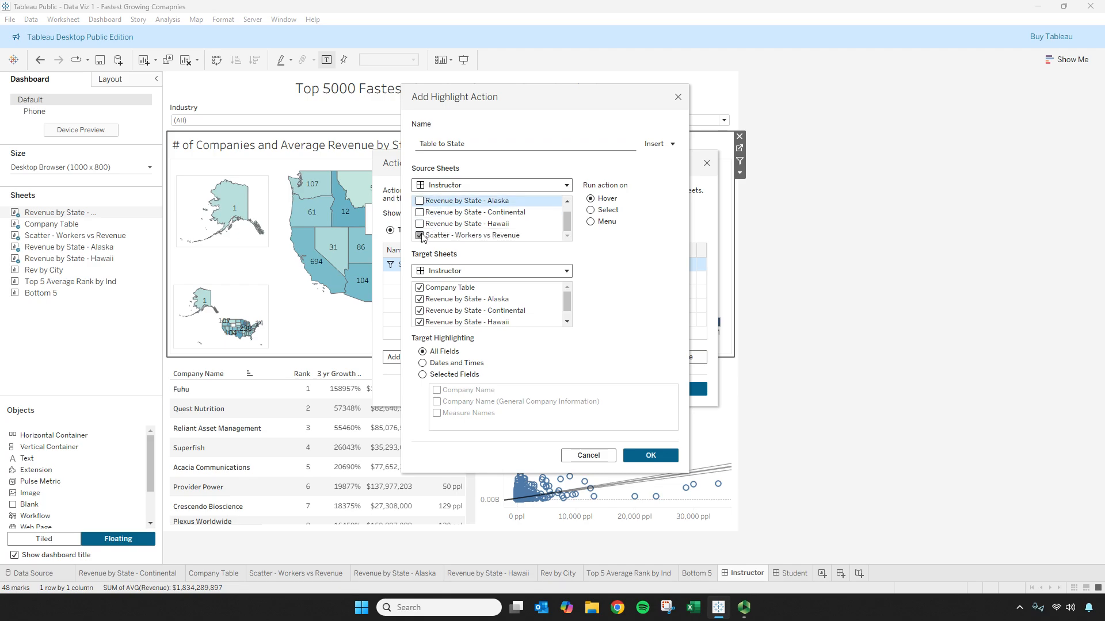
pyautogui.scroll(1, 572, 212)
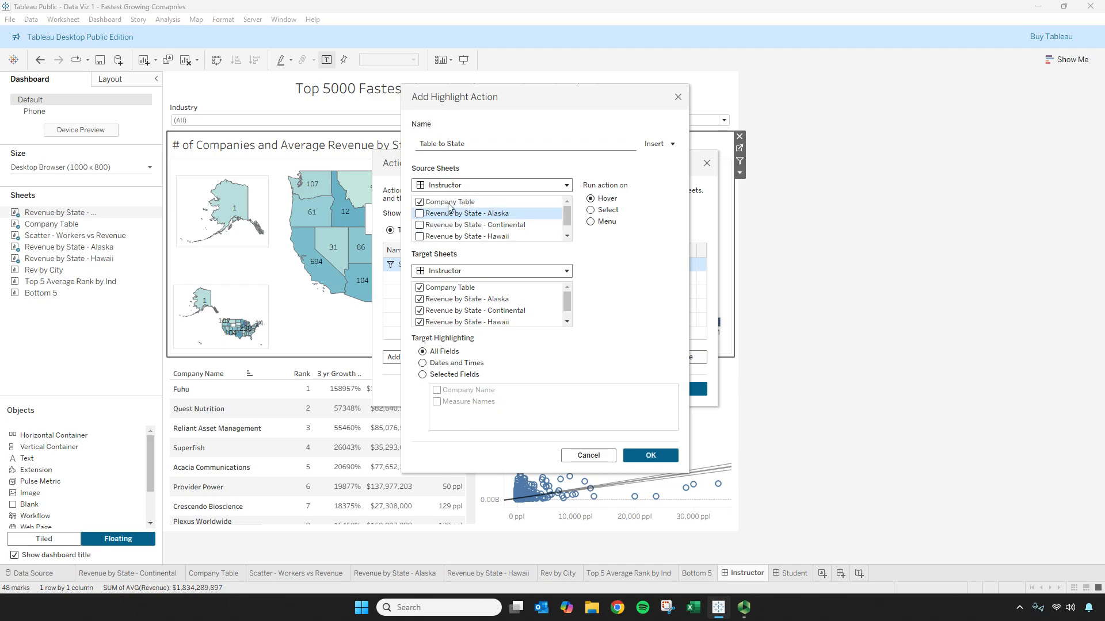
pyautogui.scroll(-1, 448, 213)
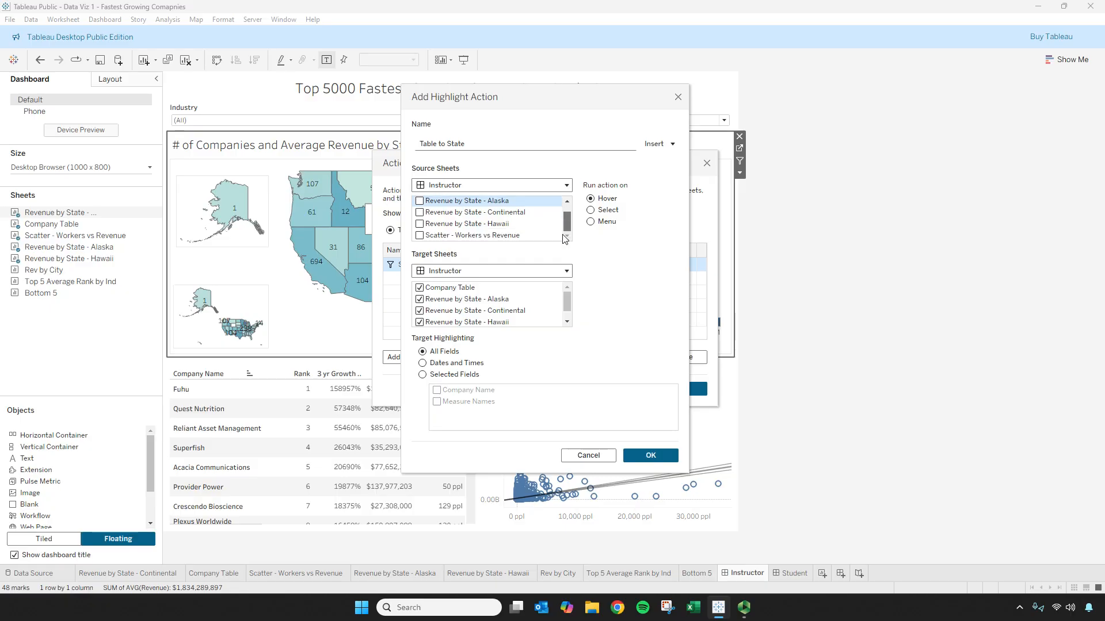
pyautogui.click(419, 287)
pyautogui.scroll(-1, 426, 305)
pyautogui.click(420, 323)
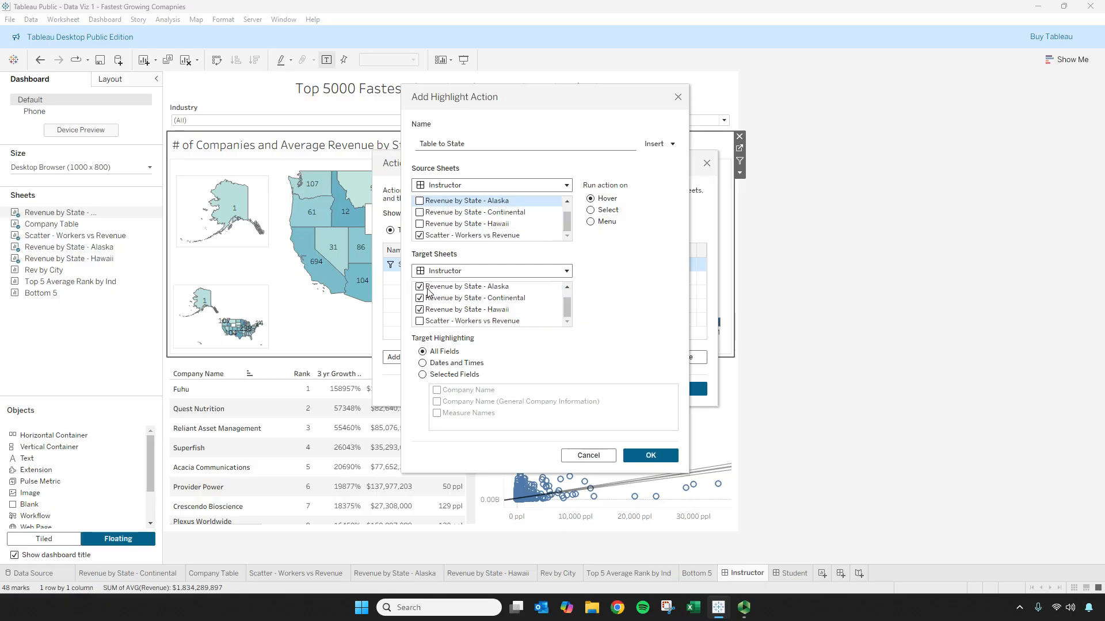
pyautogui.click(631, 459)
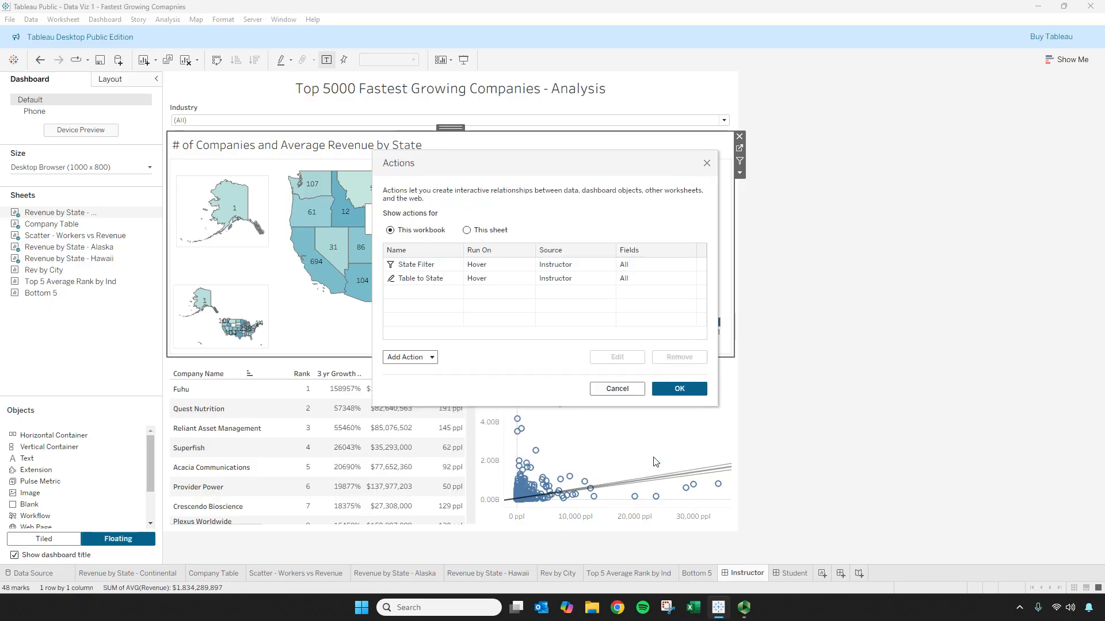
pyautogui.click(679, 389)
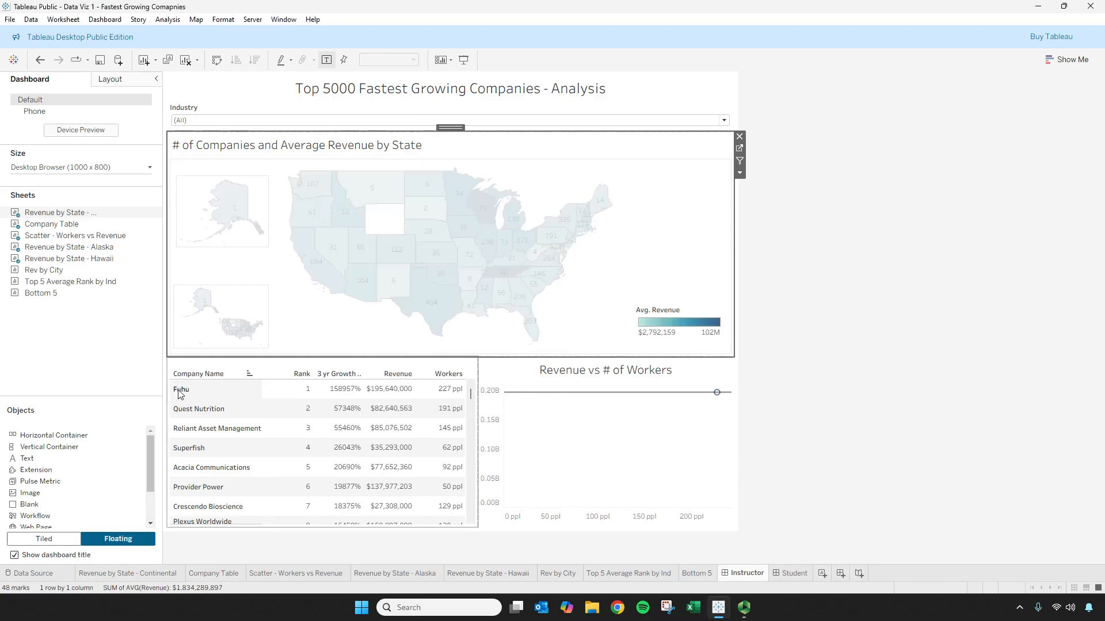
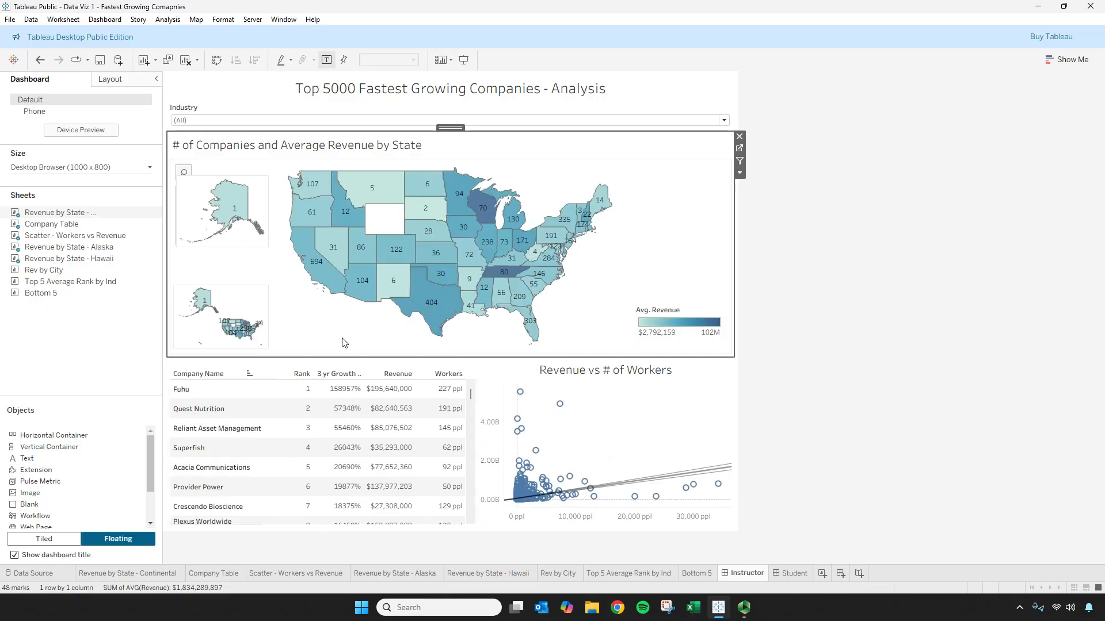
# - Restrict the State filter on the Revenue by State - Hawaii sheet to Hawaii only
pyautogui.click(245, 299)
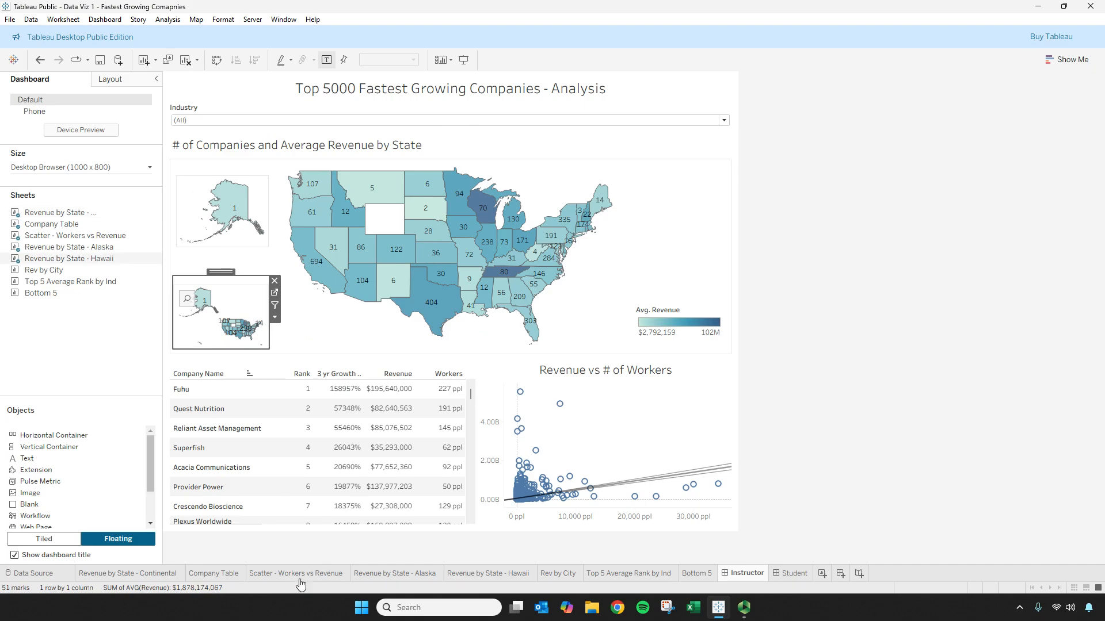
pyautogui.click(492, 576)
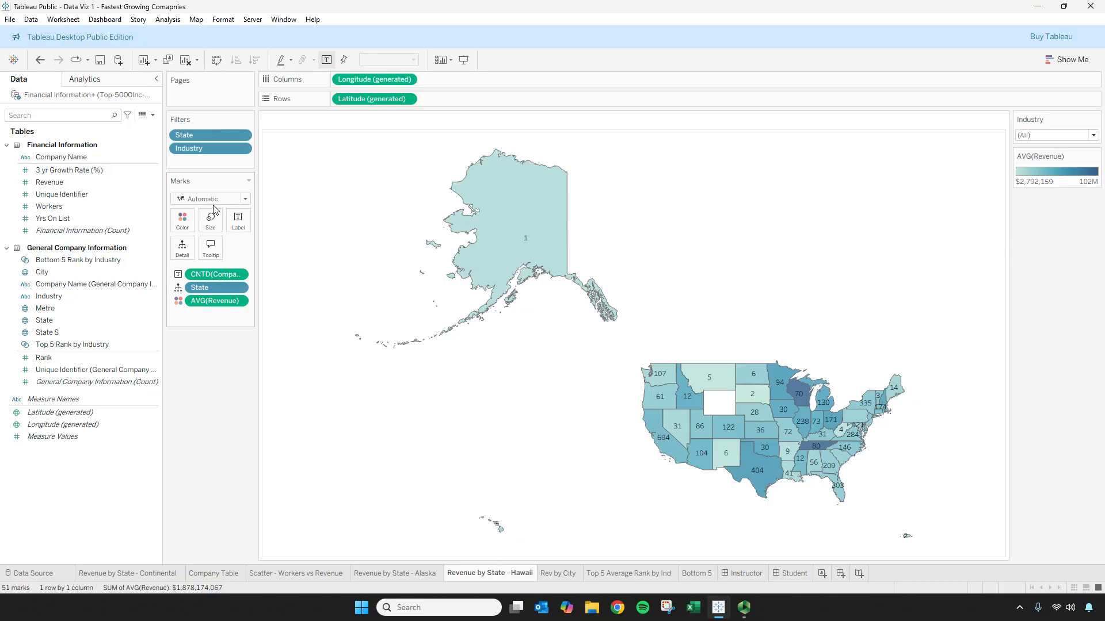
pyautogui.click(241, 140)
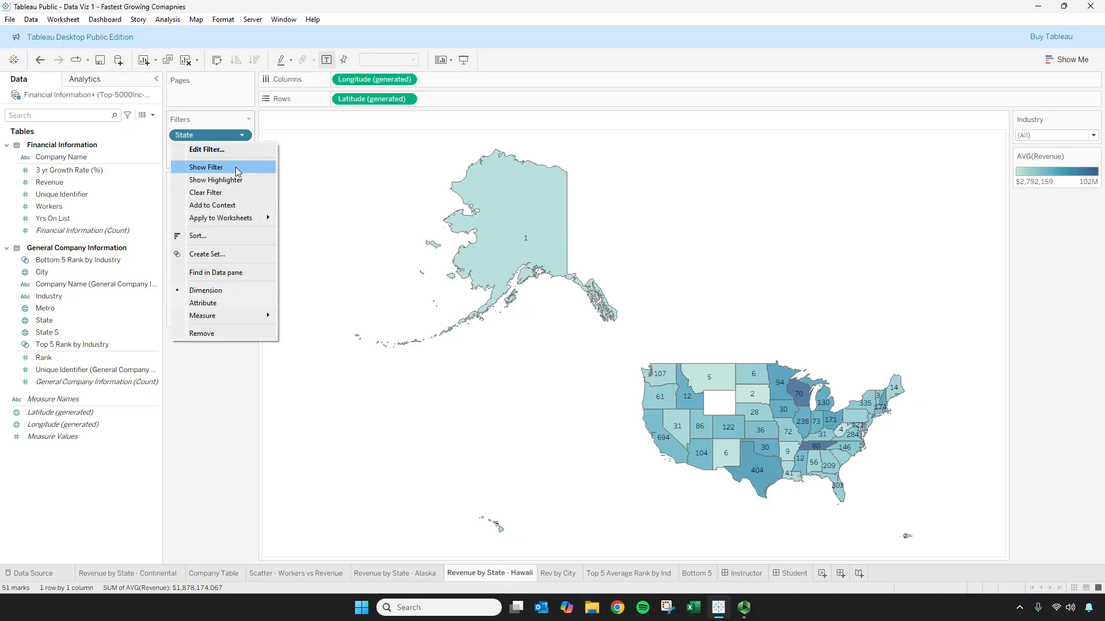
pyautogui.click(239, 151)
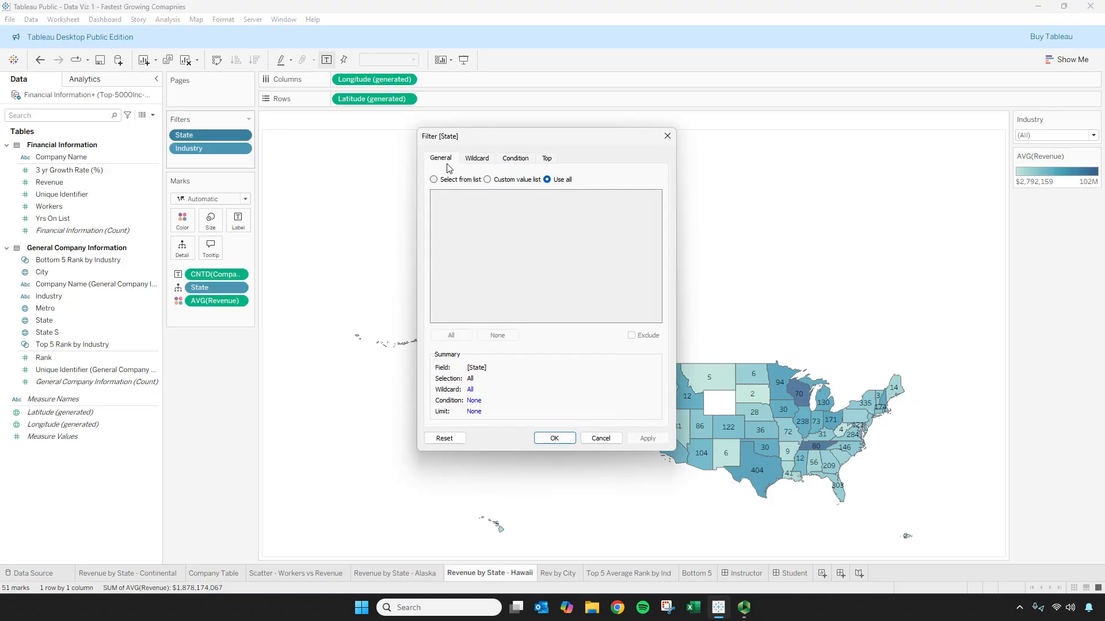
pyautogui.click(444, 180)
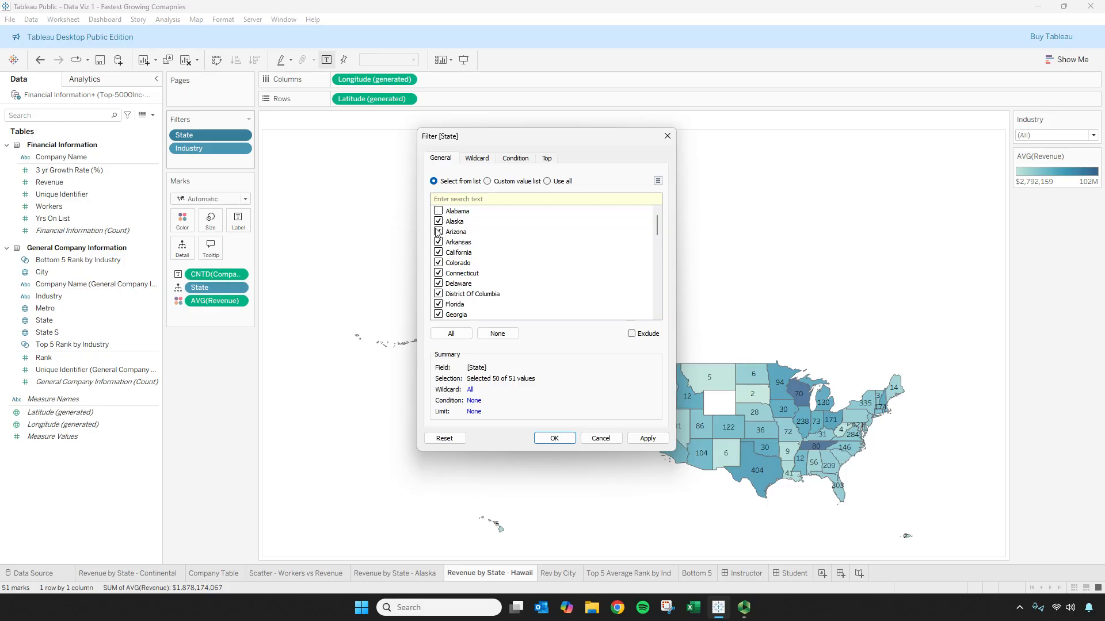
pyautogui.click(496, 333)
pyautogui.scroll(-3, 443, 262)
pyautogui.click(438, 222)
pyautogui.click(643, 439)
pyautogui.click(561, 439)
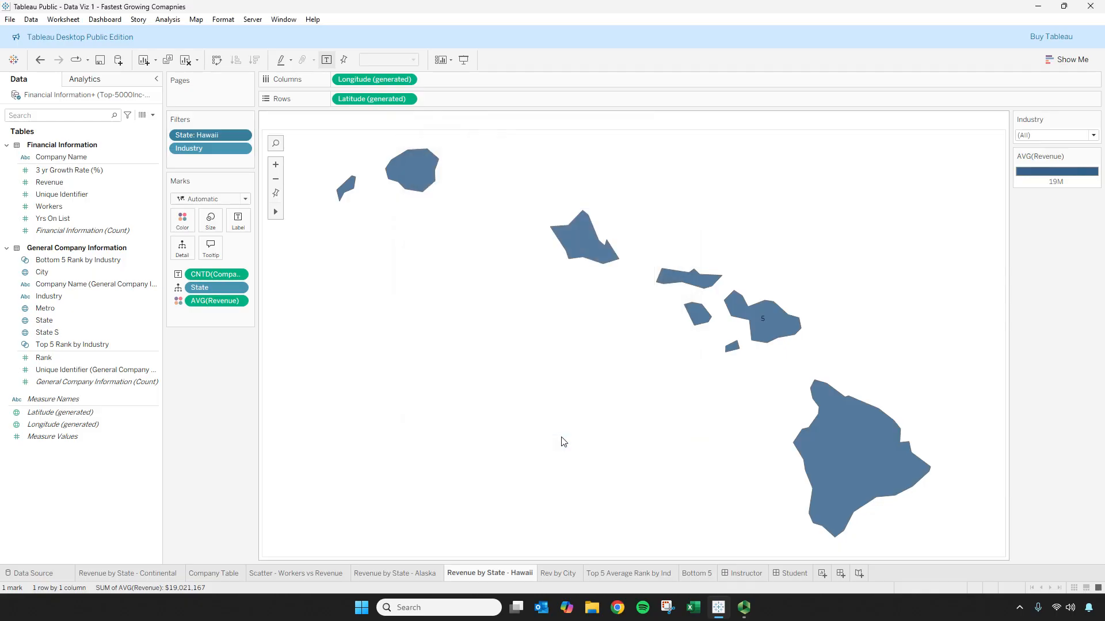
# - Test on the Instructor dashboard how the company table rows affect the revenue maps and the scatter plot
pyautogui.click(736, 577)
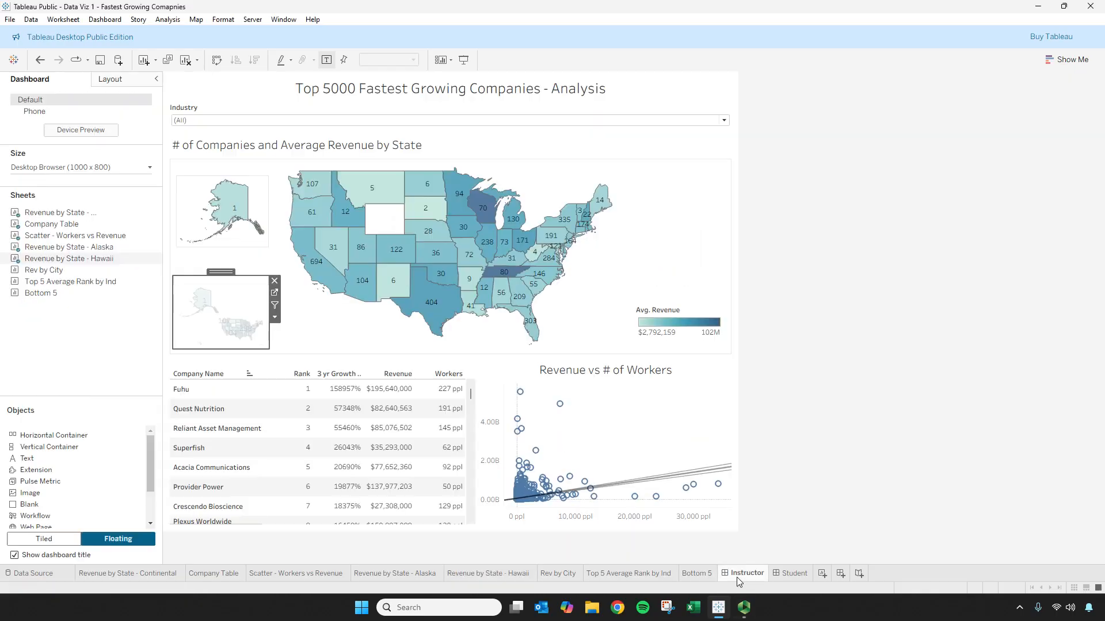
pyautogui.click(241, 403)
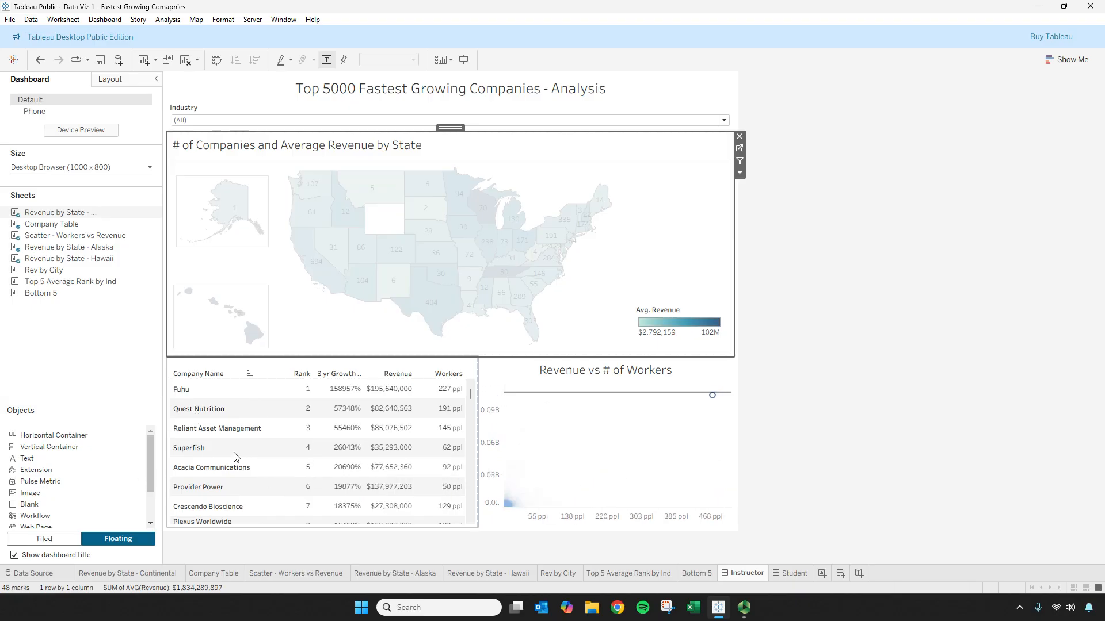
pyautogui.click(340, 389)
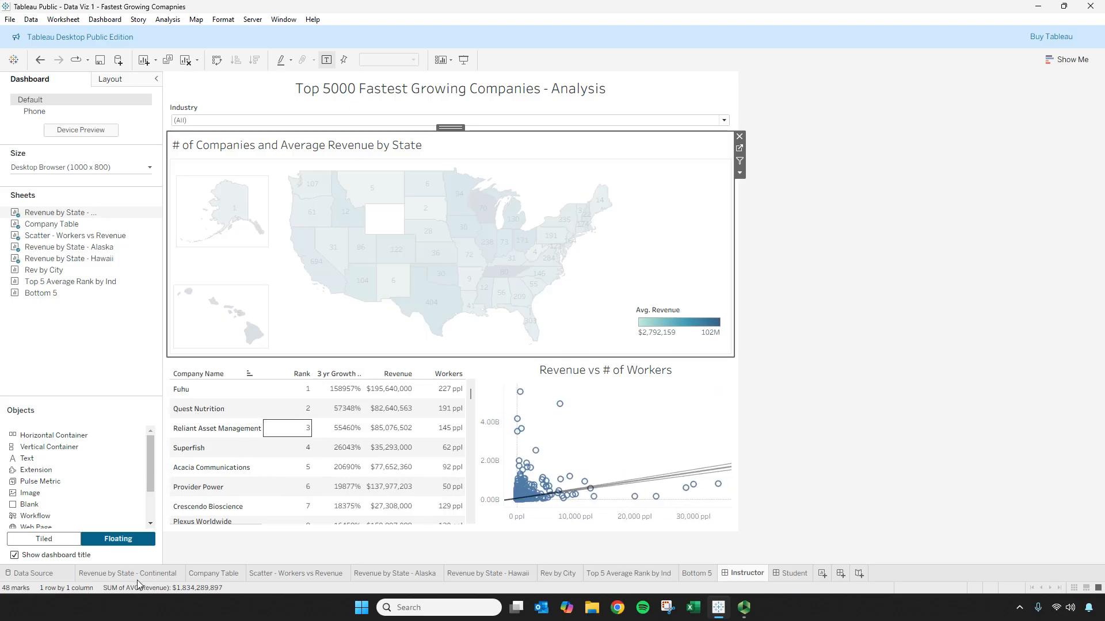
# - Examine the filters and mark fields on the Continental map, Company Table and Alaska map sheets to trace the highlighting problem
pyautogui.click(740, 148)
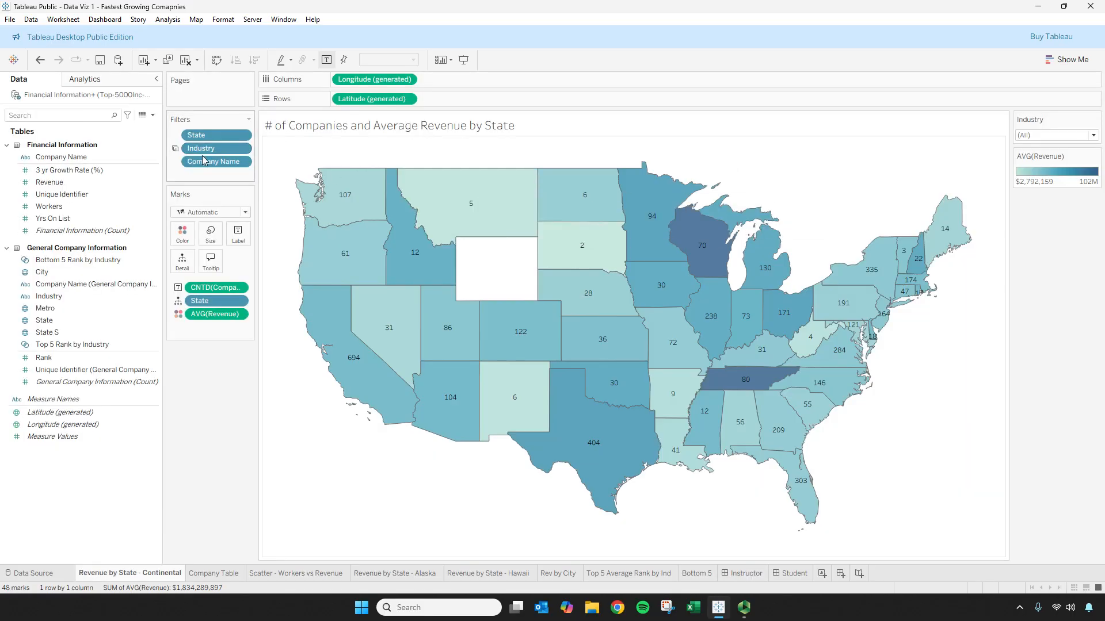
pyautogui.click(222, 574)
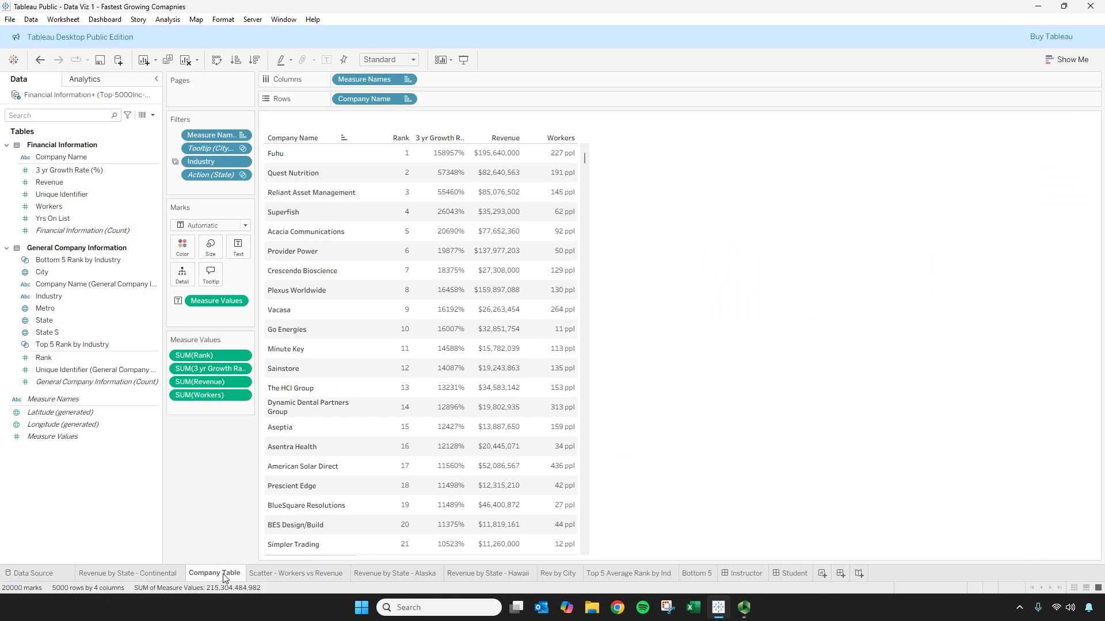
pyautogui.click(244, 180)
pyautogui.click(255, 230)
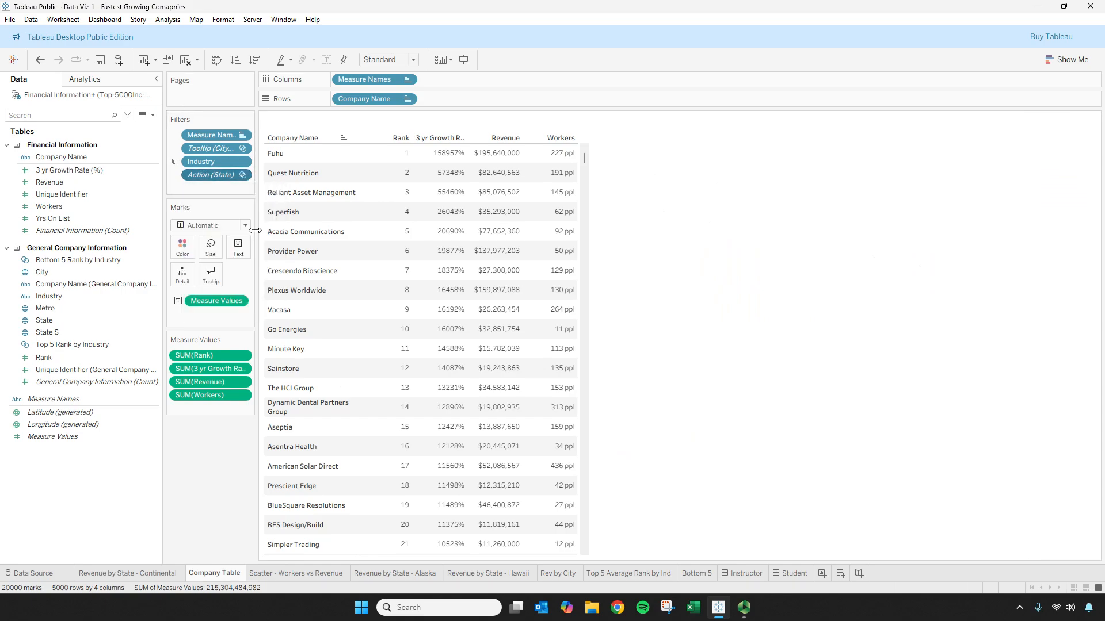
pyautogui.click(739, 573)
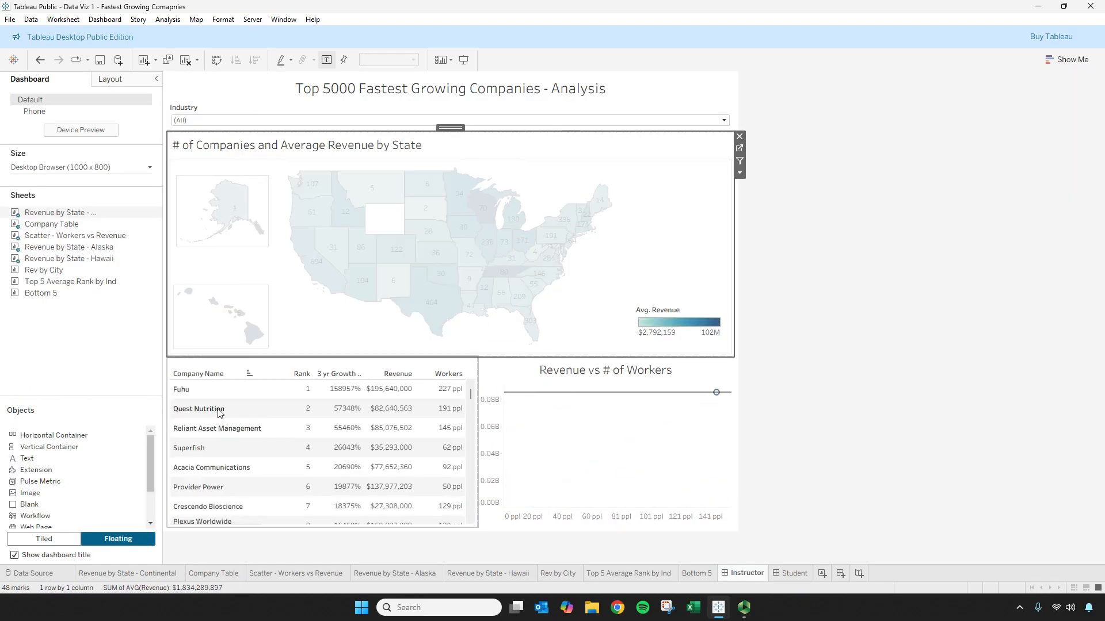
pyautogui.click(159, 575)
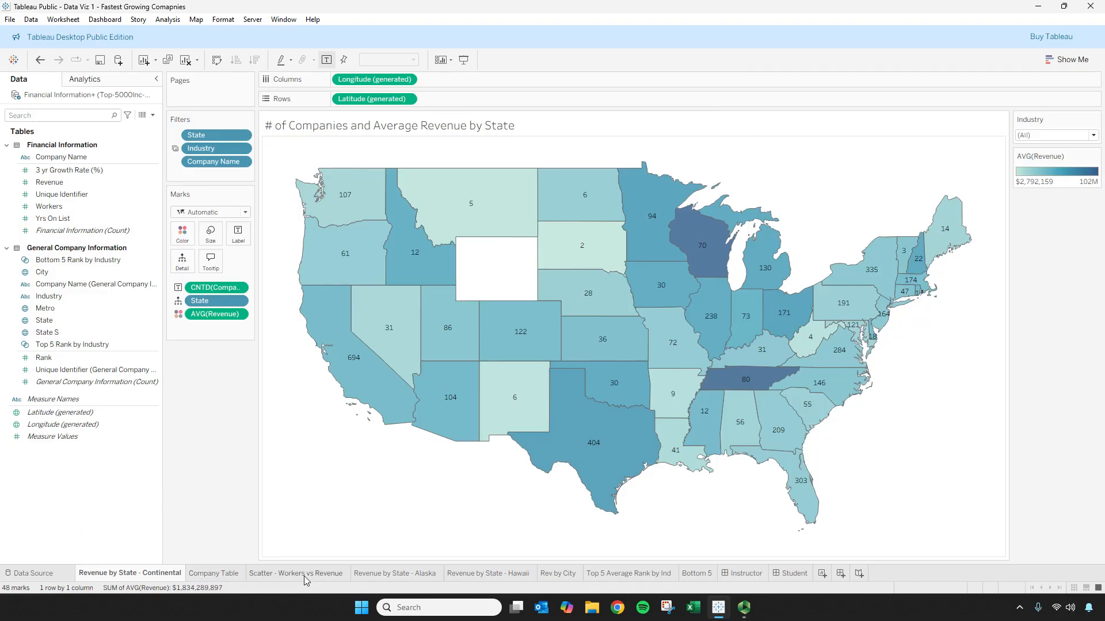
pyautogui.click(341, 574)
pyautogui.click(360, 576)
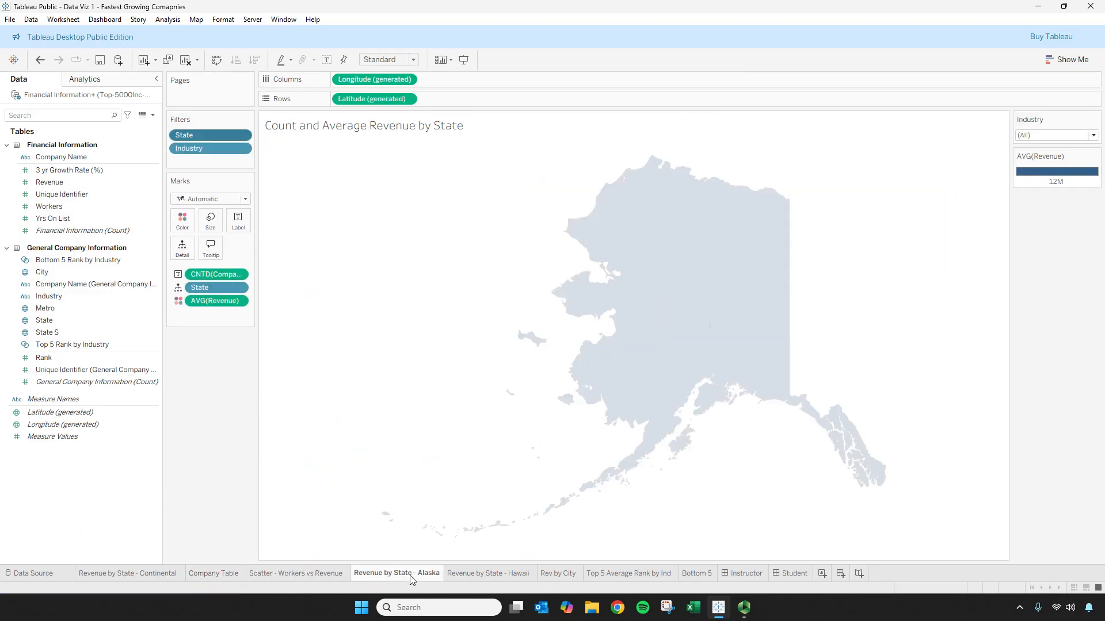
# - Add State to the Company Table's tooltip and test the hover interactions on the Instructor dashboard
pyautogui.click(229, 574)
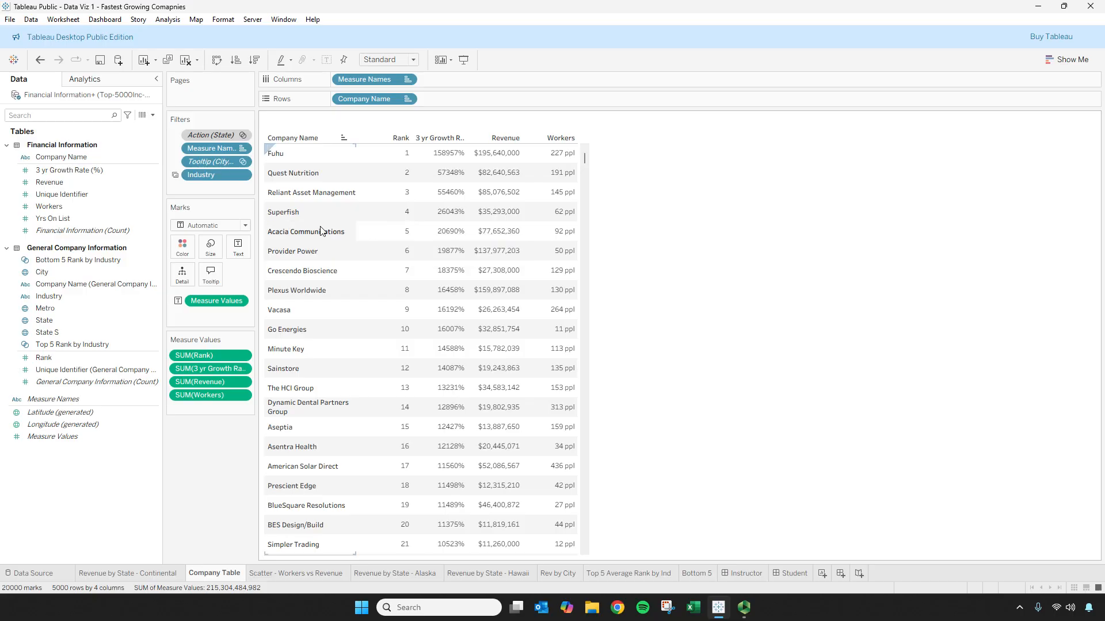
pyautogui.moveTo(67, 319); pyautogui.dragTo(209, 275)
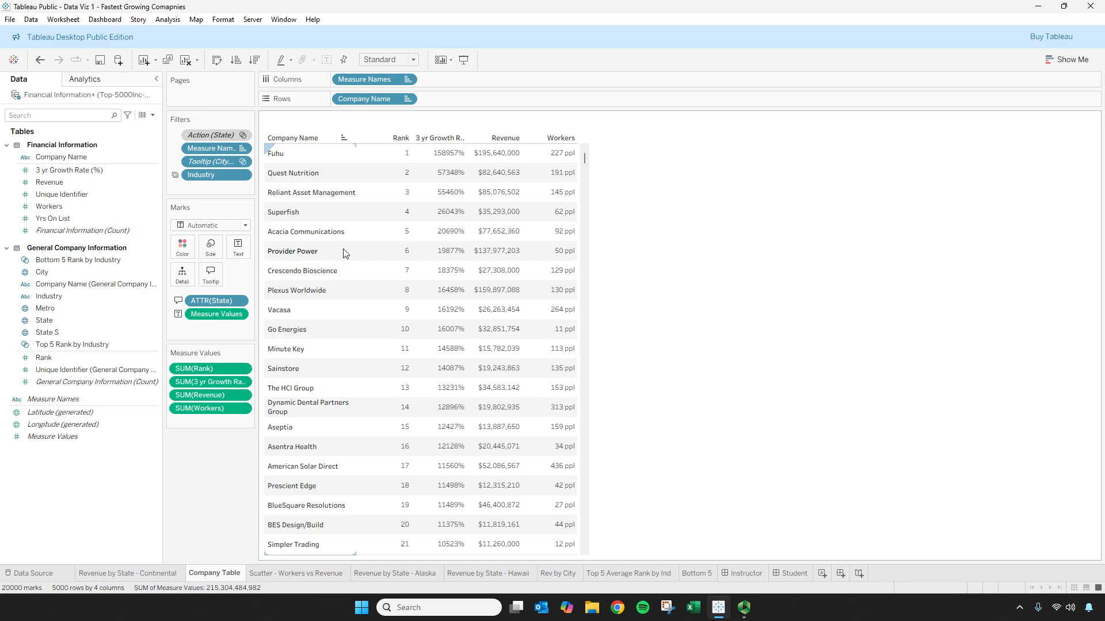
pyautogui.moveTo(457, 290)
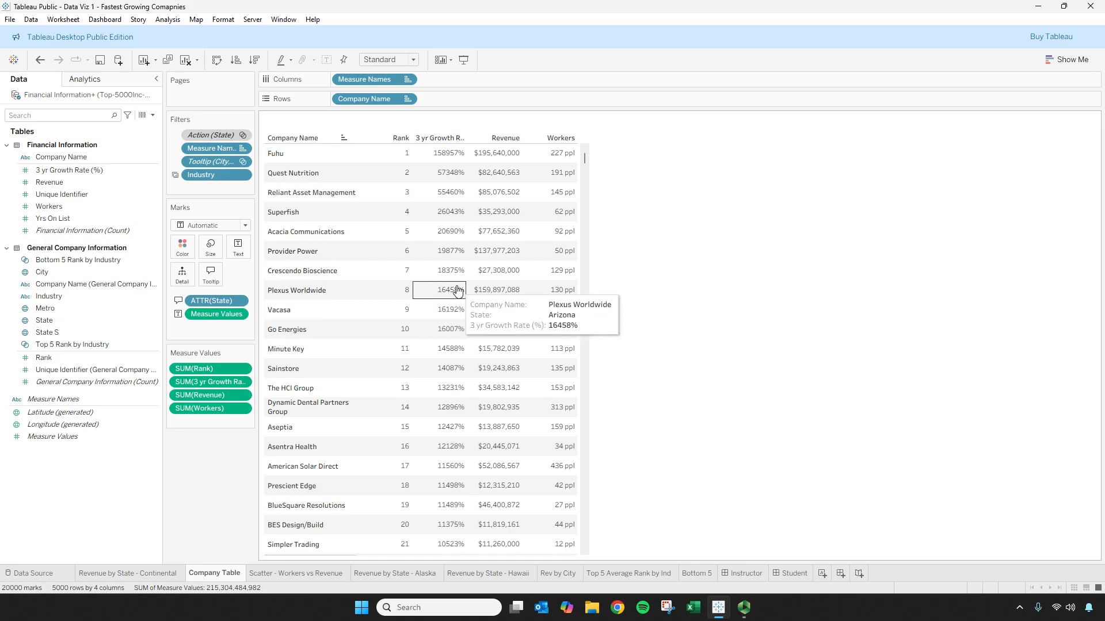
pyautogui.click(743, 576)
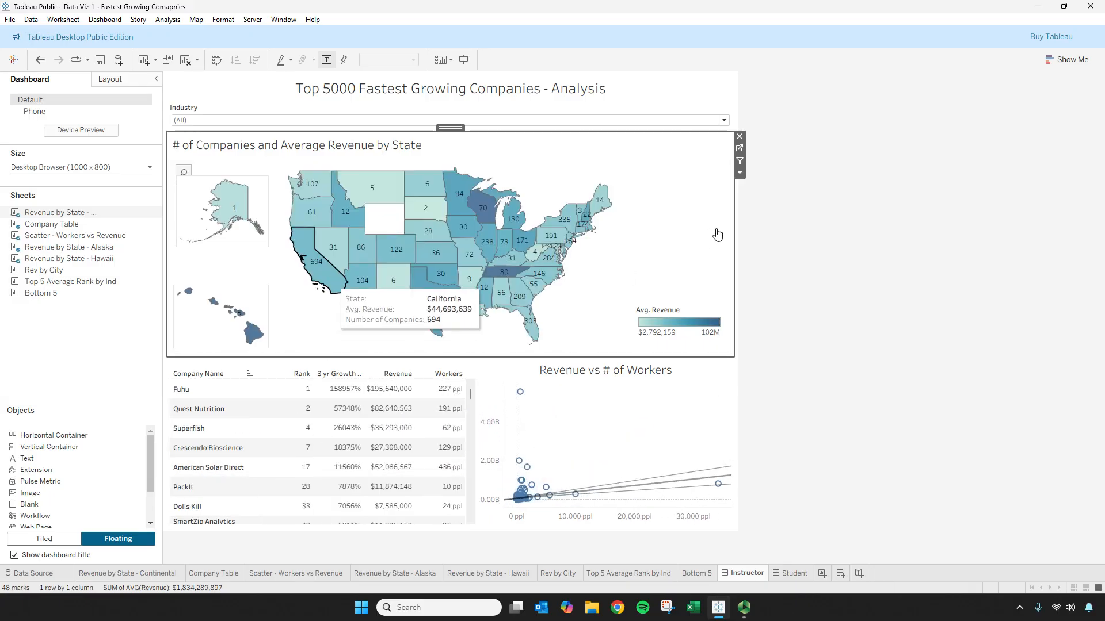
pyautogui.click(778, 265)
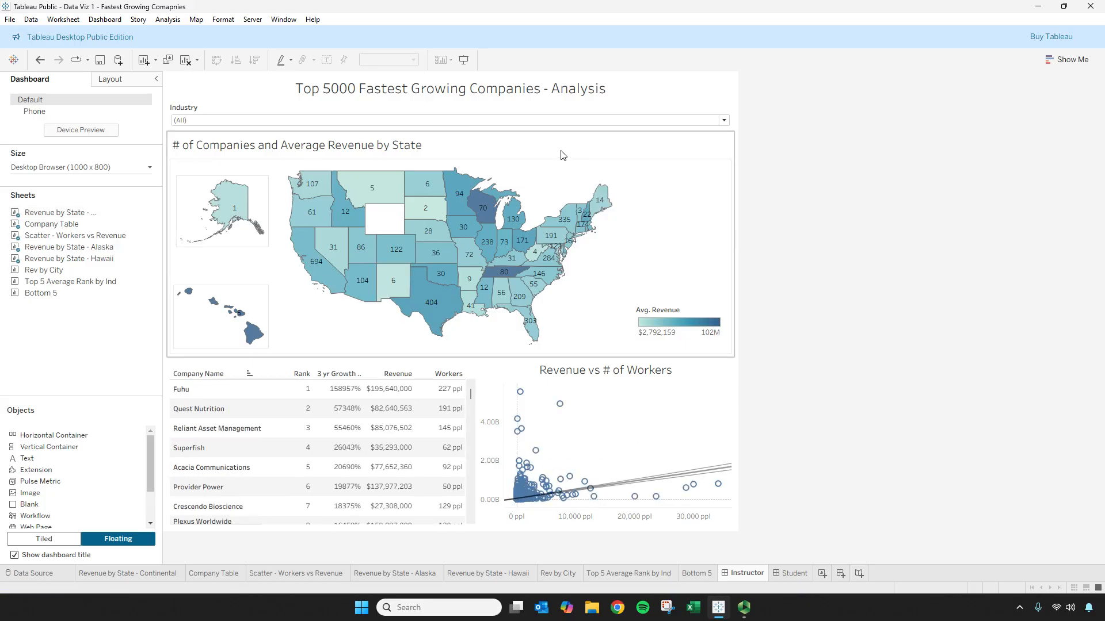
pyautogui.click(662, 92)
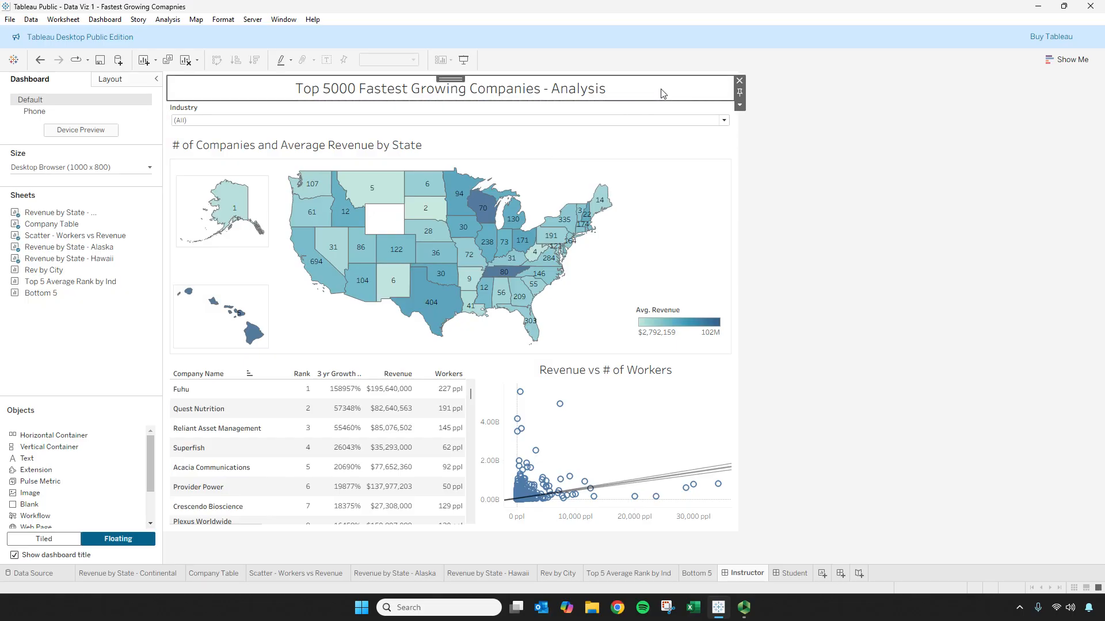
pyautogui.click(739, 105)
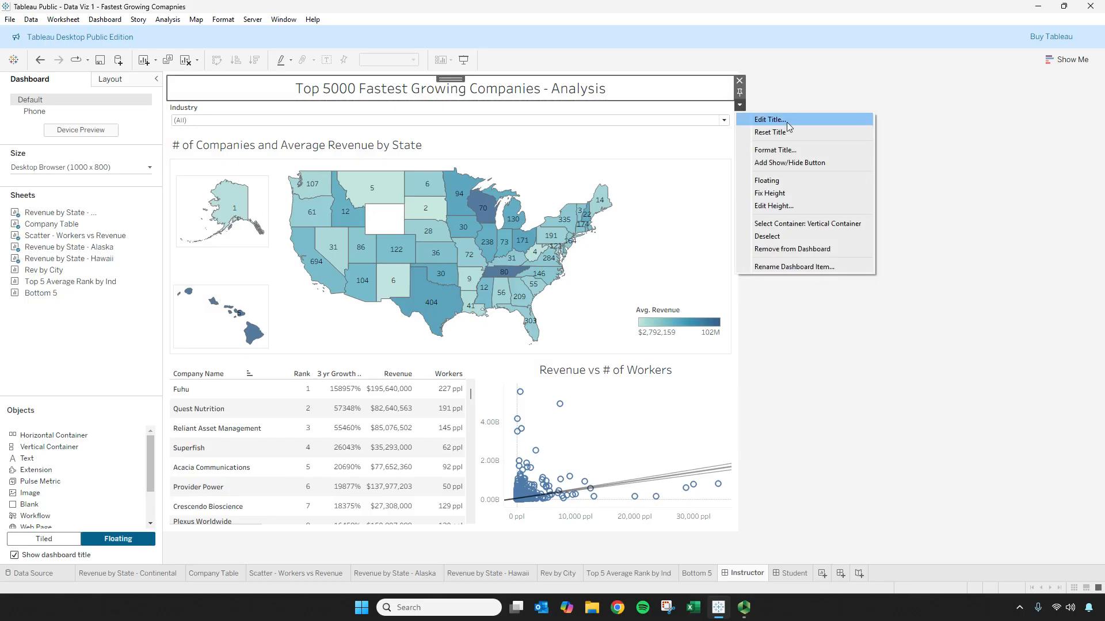
pyautogui.click(786, 122)
pyautogui.click(909, 122)
# - Set the Instructor dashboard's default shading to light gray
pyautogui.click(742, 106)
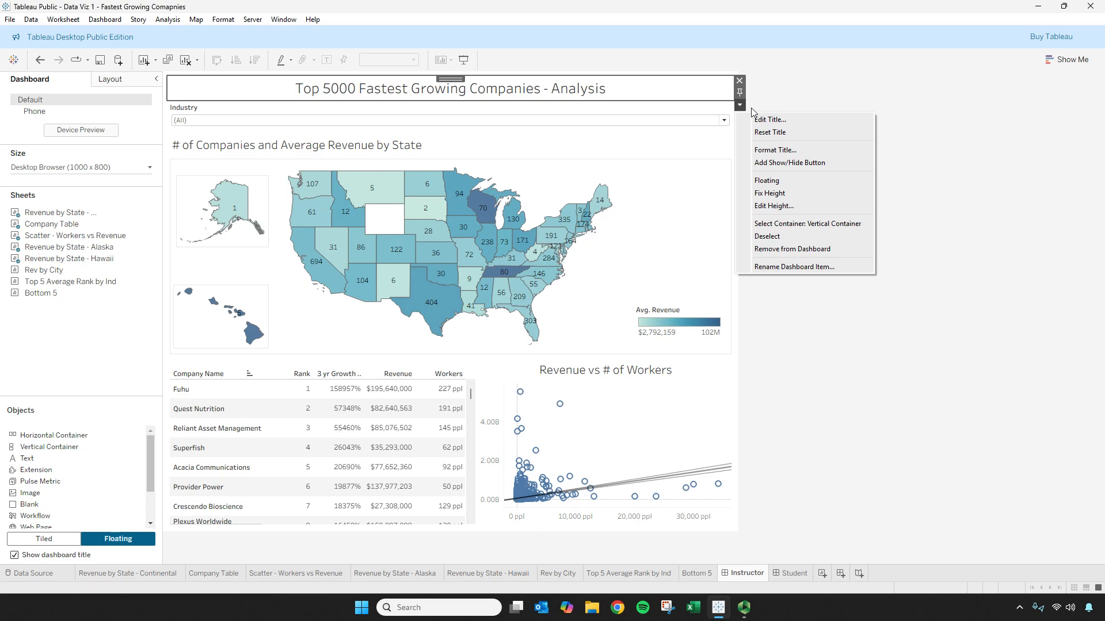
pyautogui.click(764, 150)
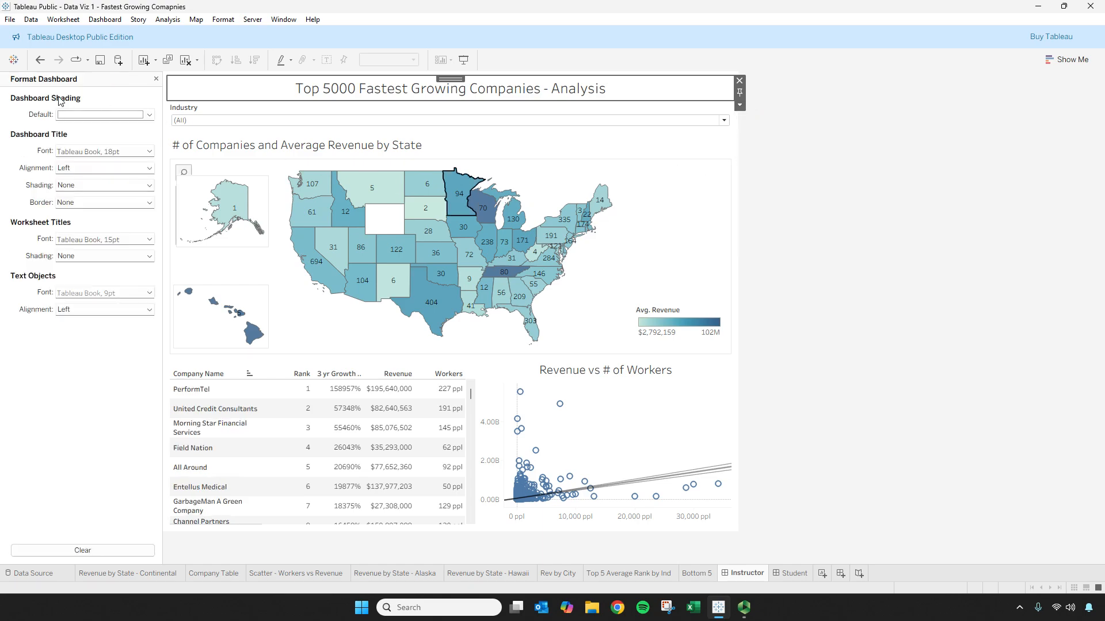
pyautogui.click(103, 116)
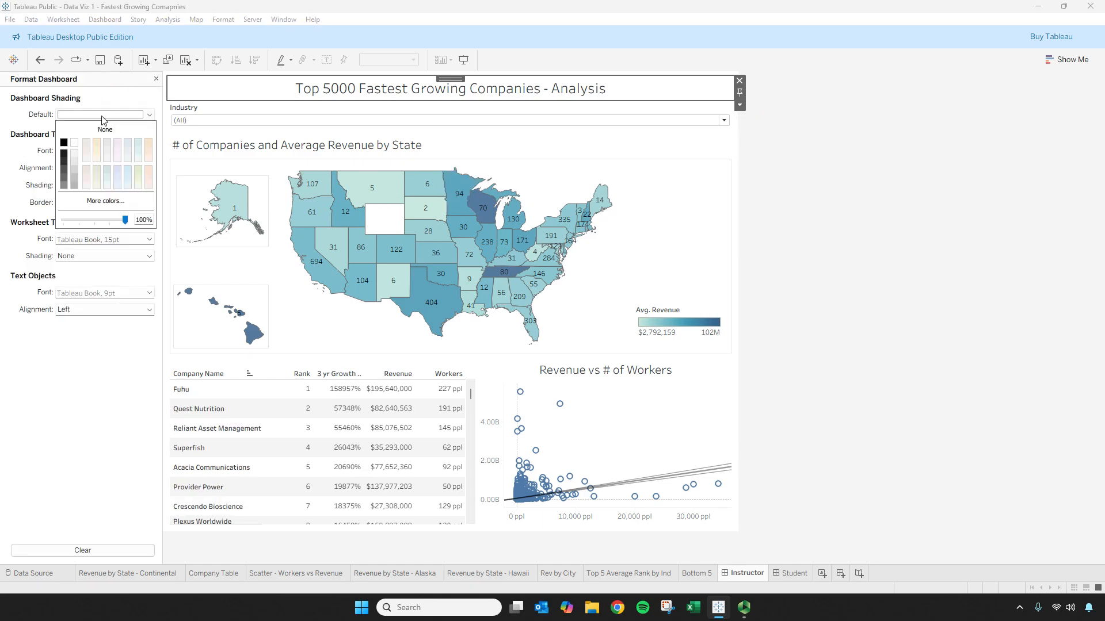
pyautogui.click(73, 170)
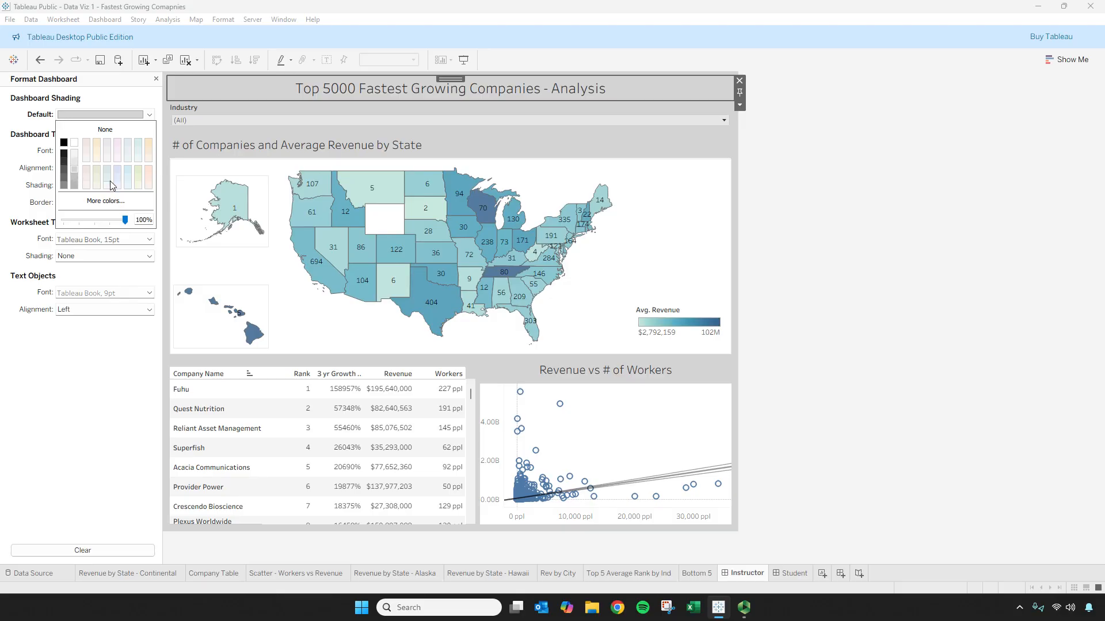
pyautogui.click(90, 359)
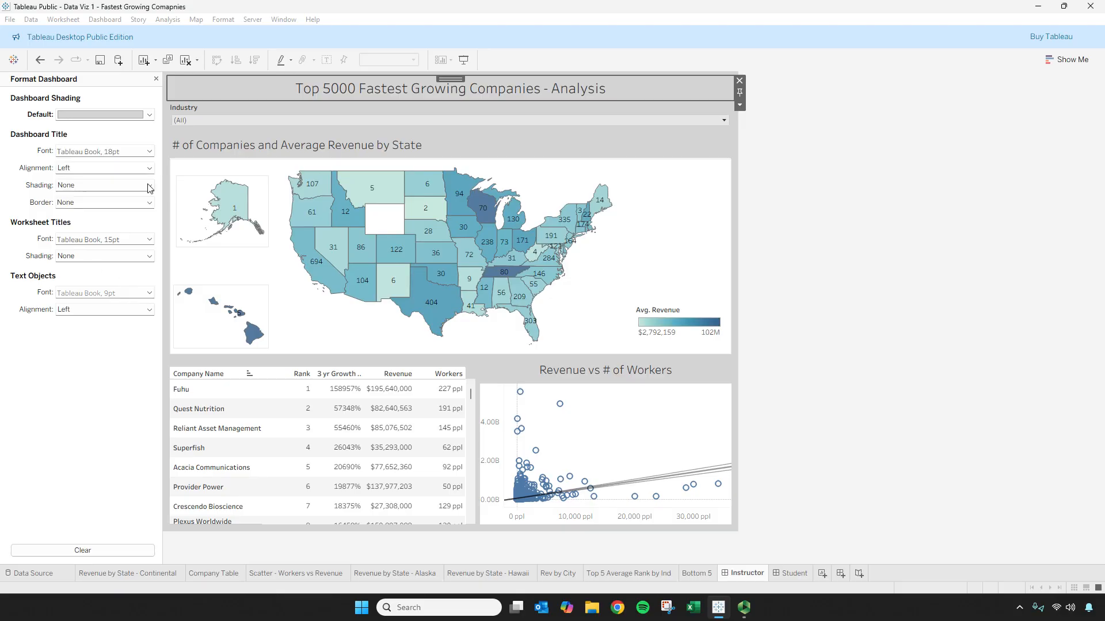
pyautogui.click(156, 79)
pyautogui.click(114, 21)
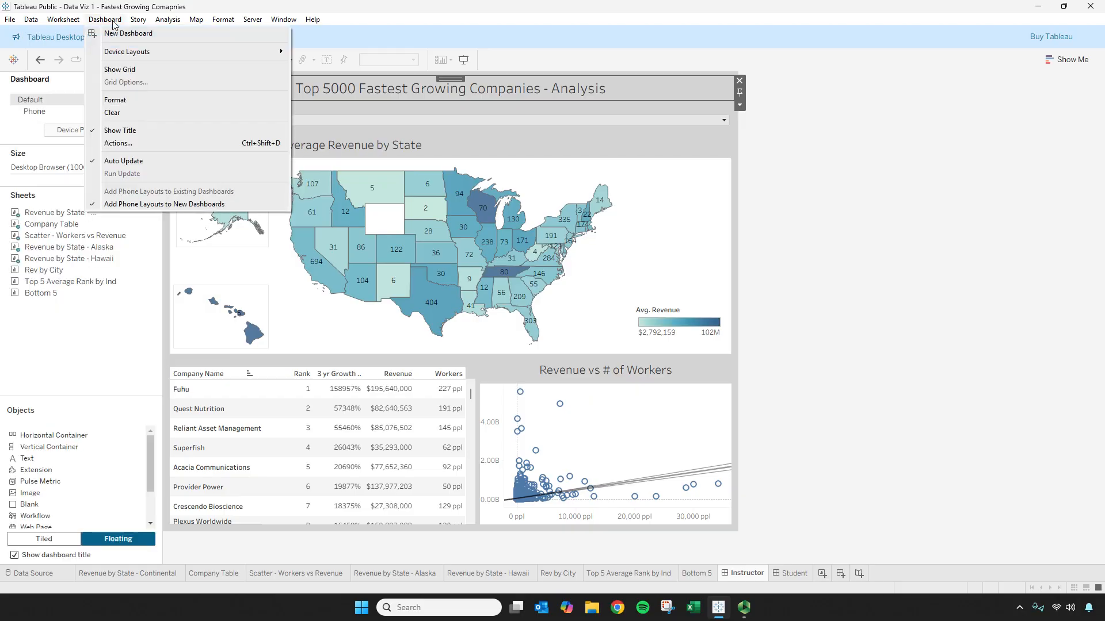
pyautogui.click(129, 98)
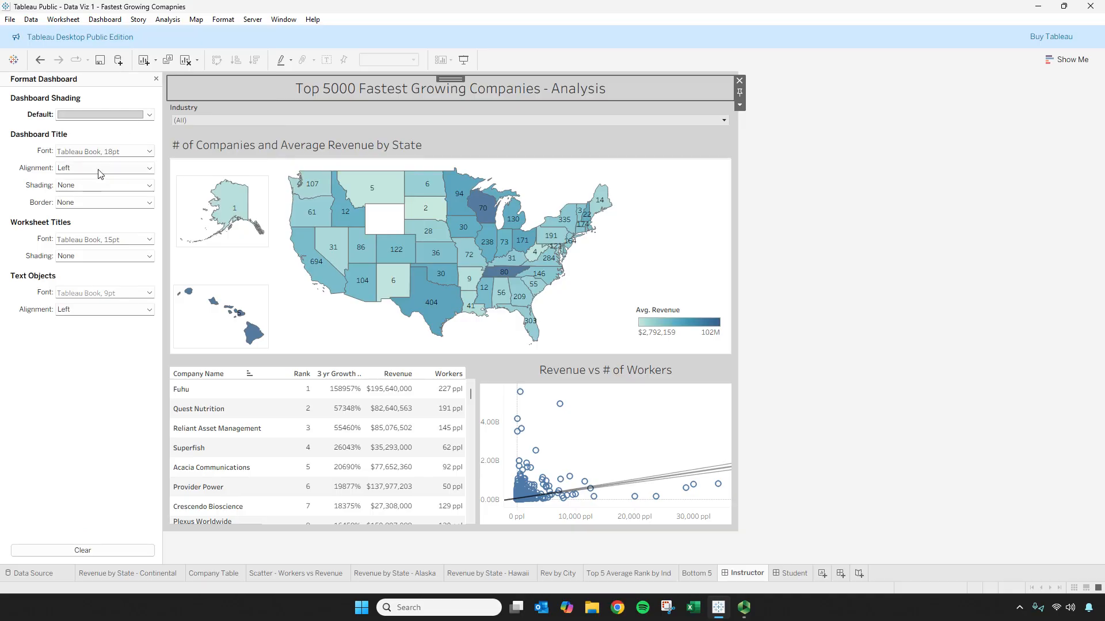
# - Make the dashboard title "Top 5000 Fastest Growing Companies - Analysis" bold and close the dashboard formatting options
pyautogui.doubleClick(349, 88)
pyautogui.moveTo(832, 178); pyautogui.dragTo(599, 170)
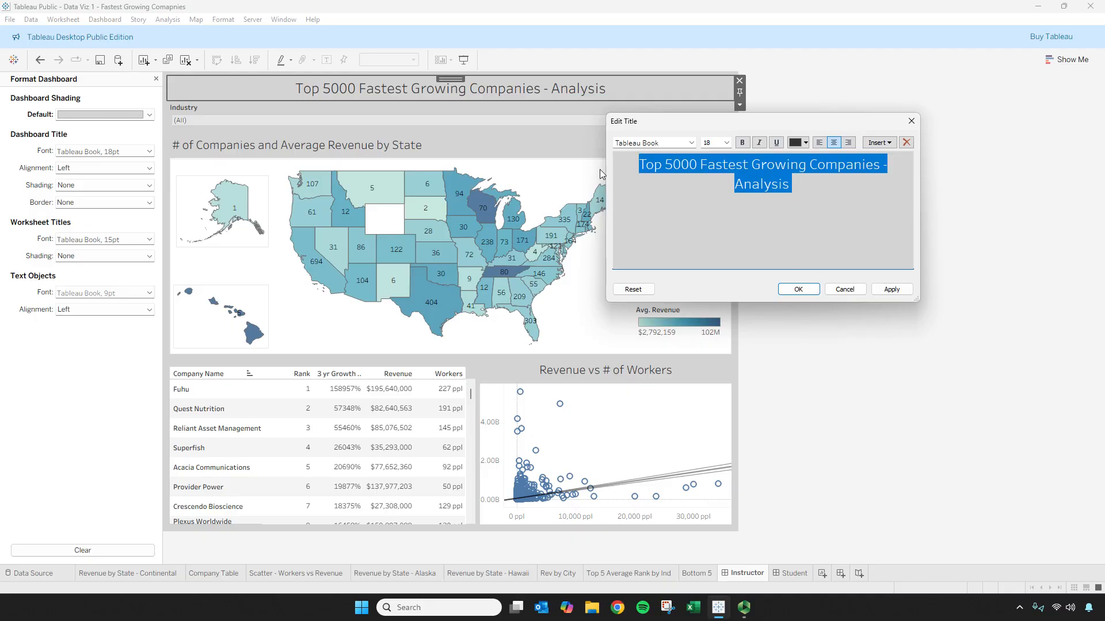
pyautogui.click(876, 291)
pyautogui.click(799, 289)
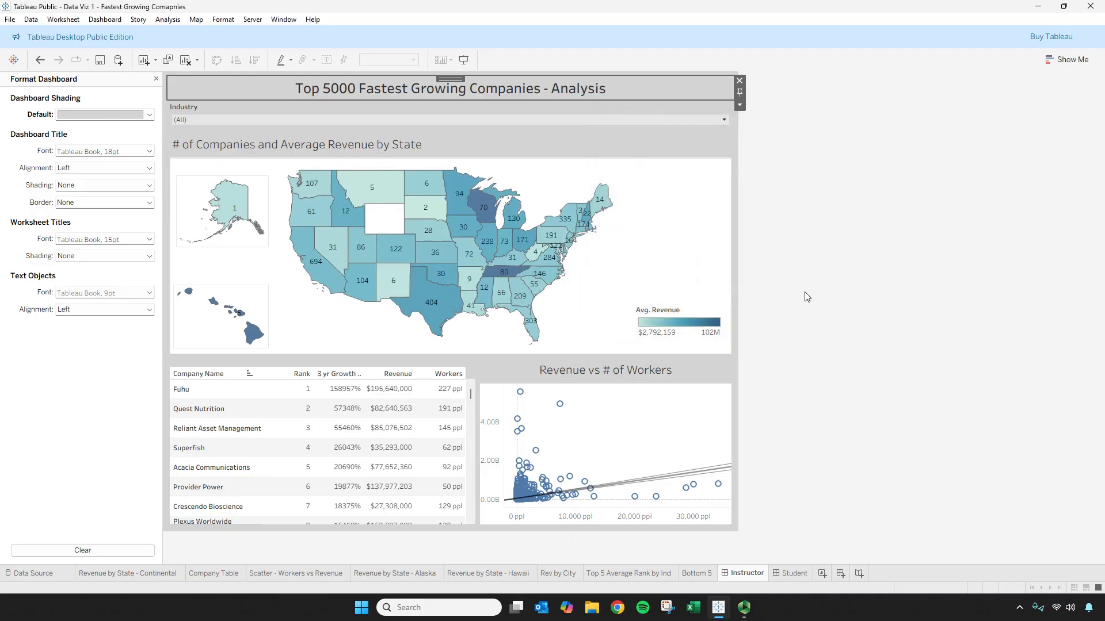
pyautogui.click(926, 235)
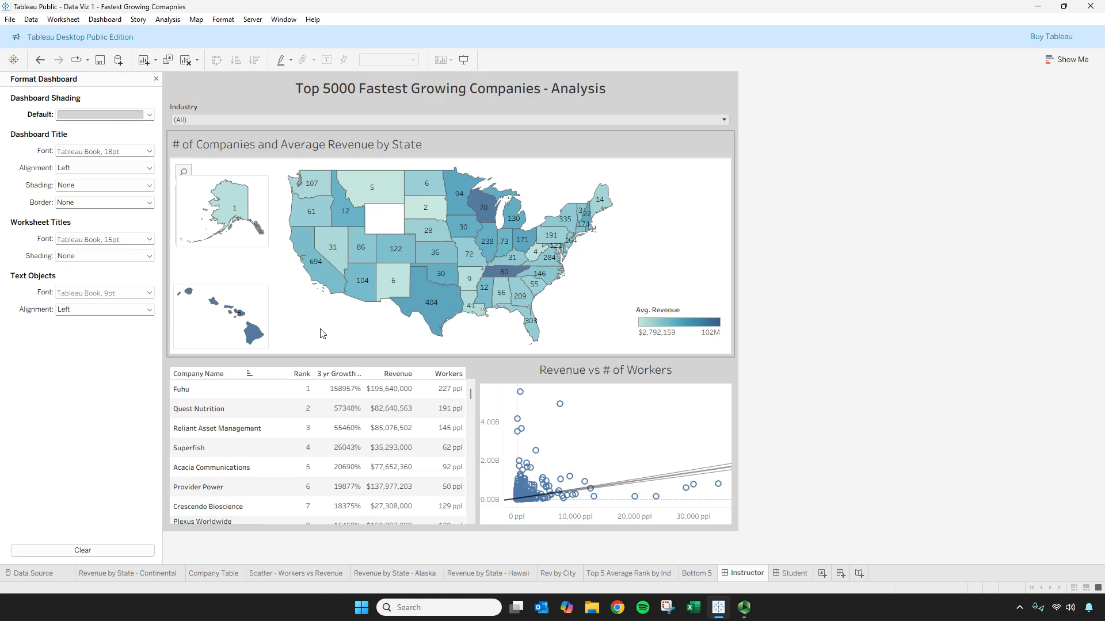
pyautogui.click(156, 79)
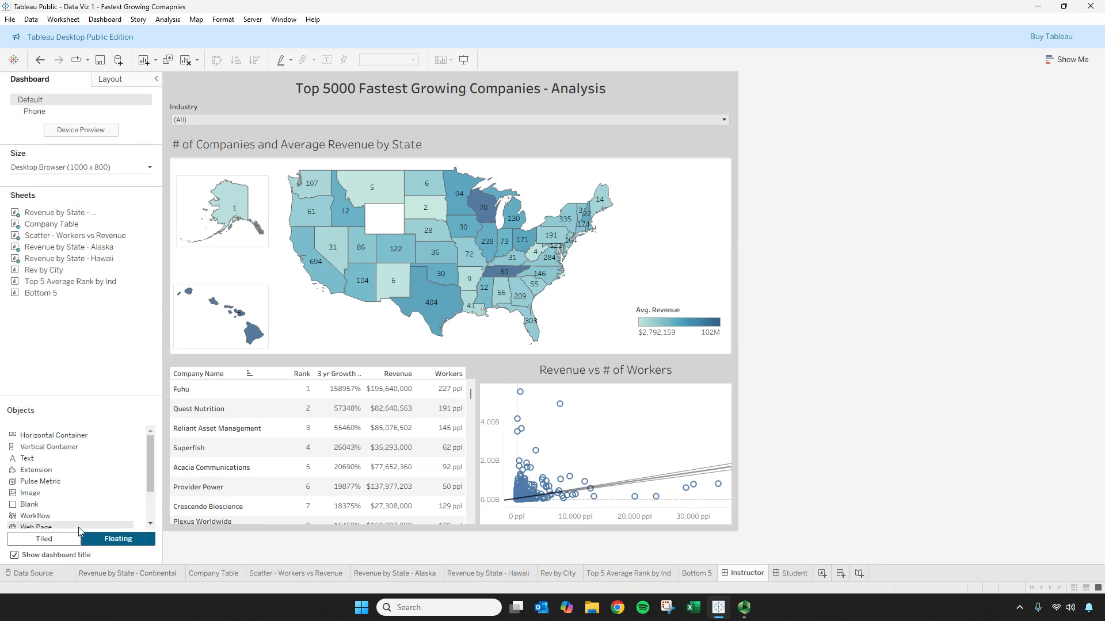
# - Add a floating text object over the continental map reading "Hover over the visuals to interact with the data"
pyautogui.moveTo(171, 450); pyautogui.dragTo(539, 160)
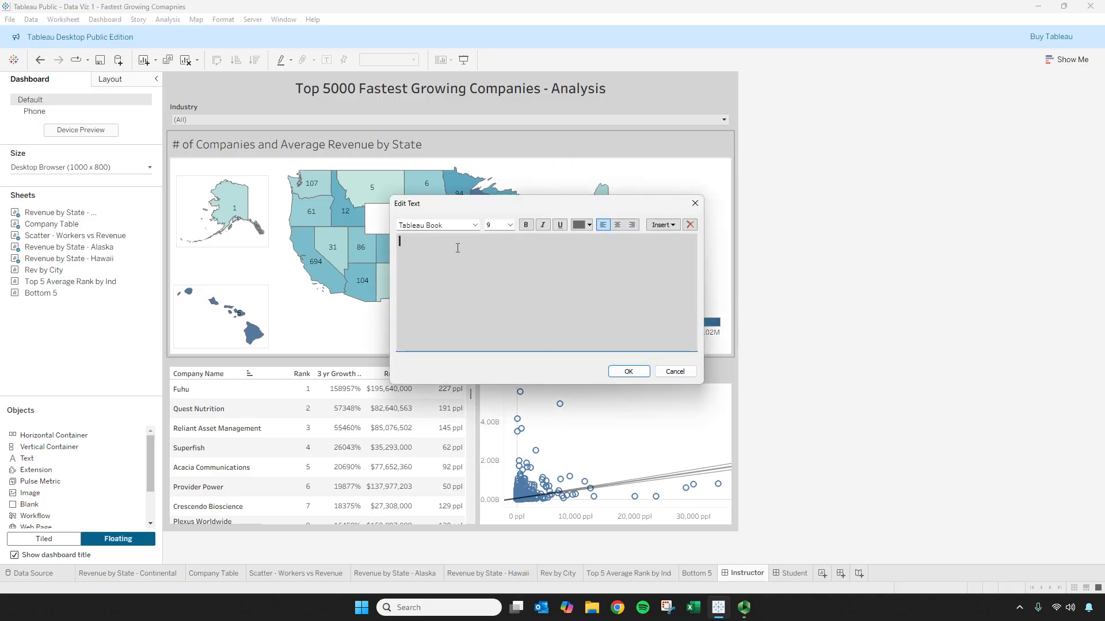
pyautogui.write('Hover over the visuals to')
pyautogui.write('reveal how the other')
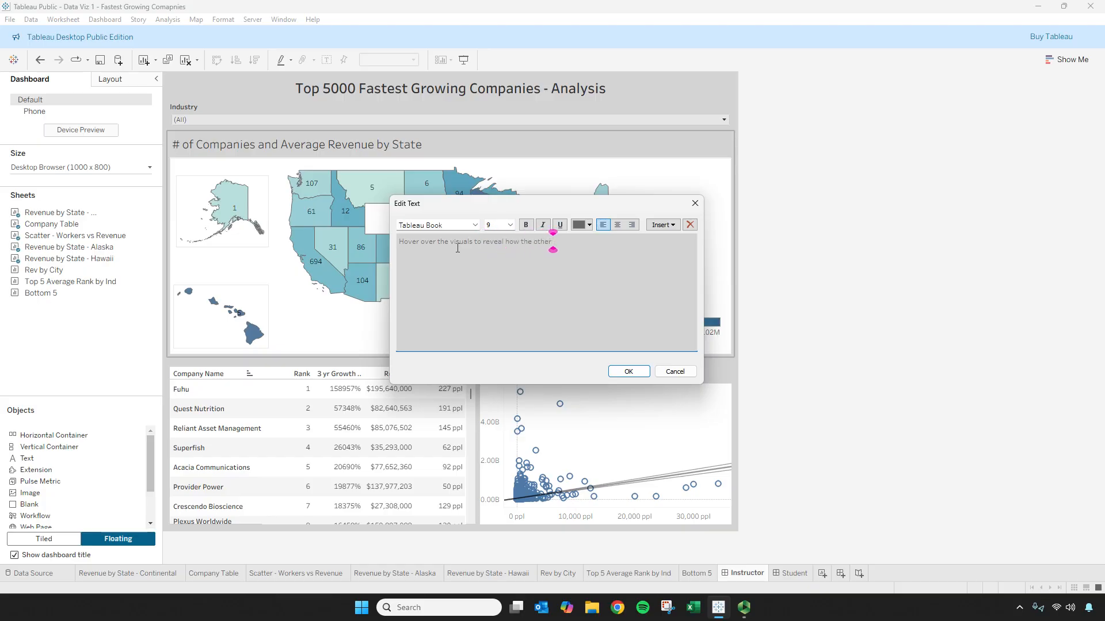
pyautogui.press('BackSpace')
pyautogui.press('BackSpace')
pyautogui.press('BackSpace')
pyautogui.press('BackSpace')
pyautogui.press('BackSpace')
pyautogui.press('BackSpace')
pyautogui.press('BackSpace')
pyautogui.press('BackSpace')
pyautogui.press('BackSpace')
pyautogui.press('BackSpace')
pyautogui.press('BackSpace')
pyautogui.press('BackSpace')
pyautogui.press('BackSpace')
pyautogui.press('BackSpace')
pyautogui.press('BackSpace')
pyautogui.press('BackSpace')
pyautogui.press('BackSpace')
pyautogui.press('BackSpace')
pyautogui.press('BackSpace')
pyautogui.press('BackSpace')
pyautogui.press('BackSpace')
pyautogui.press('BackSpace')
pyautogui.press('BackSpace')
pyautogui.press('BackSpace')
pyautogui.press('BackSpace')
pyautogui.press('BackSpace')
pyautogui.press('BackSpace')
pyautogui.press('BackSpace')
pyautogui.press('BackSpace')
pyautogui.press('BackSpace')
pyautogui.press('BackSpace')
pyautogui.press('BackSpace')
pyautogui.press('BackSpace')
pyautogui.press('BackSpace')
pyautogui.press('BackSpace')
pyautogui.press('BackSpace')
pyautogui.press('BackSpace')
pyautogui.press('BackSpace')
pyautogui.press('BackSpace')
pyautogui.press('BackSpace')
pyautogui.press('BackSpace')
pyautogui.press('BackSpace')
pyautogui.press('BackSpace')
pyautogui.write('ver over the visuals to interact with the data')
# - Reword the note to "Use the filter and hover over the visuals to interact with the data to learn more"
pyautogui.click(401, 241)
pyautogui.write('Use the filter an')
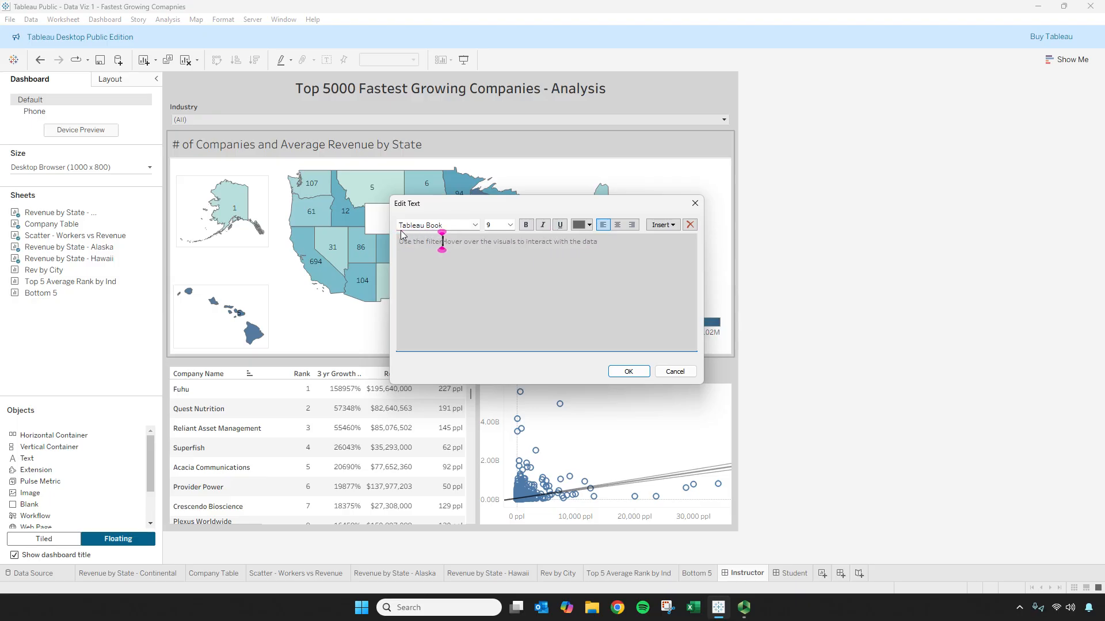
pyautogui.write('d')
pyautogui.press('Delete')
pyautogui.write('h')
pyautogui.click(612, 242)
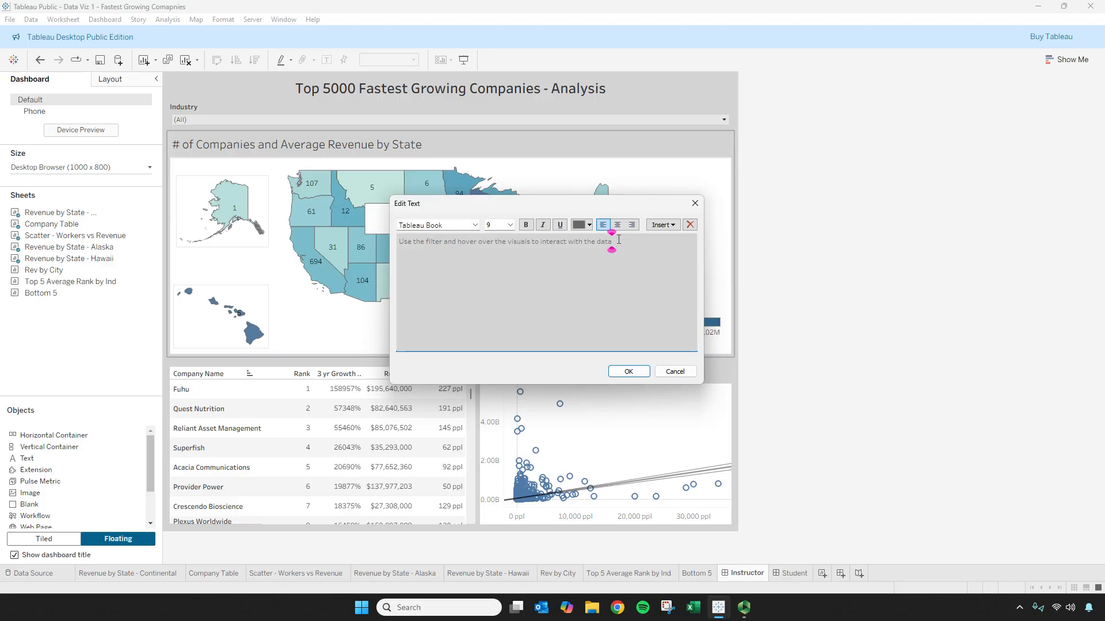
pyautogui.write('to learn more')
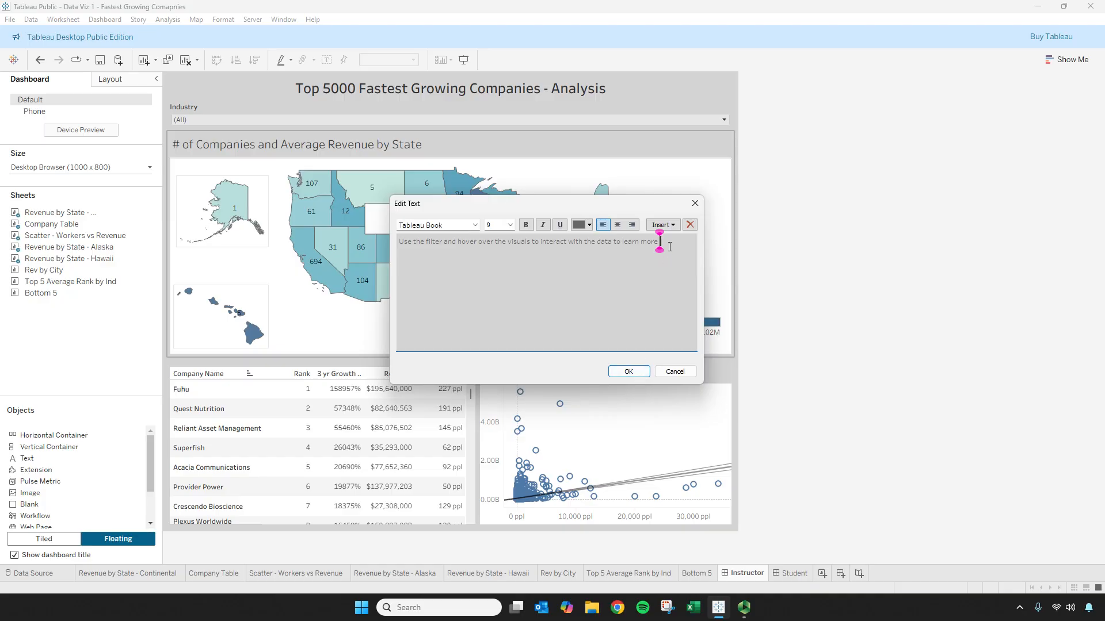
# - Format the entire usage note as black italic text and apply it to the dashboard
pyautogui.moveTo(660, 242); pyautogui.dragTo(367, 245)
pyautogui.click(589, 225)
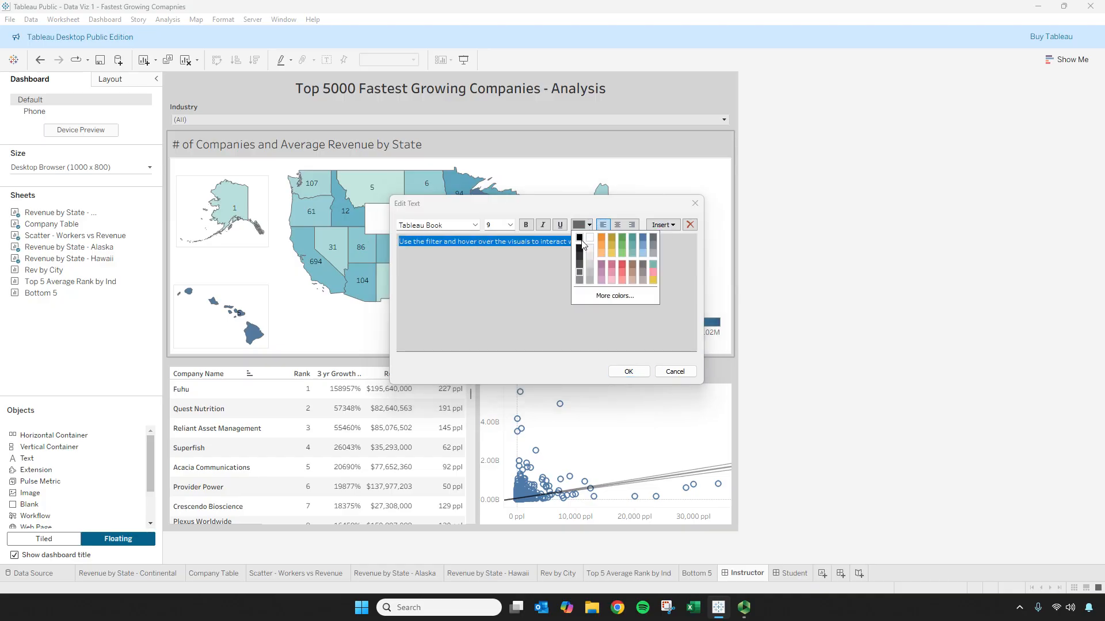
pyautogui.click(581, 238)
pyautogui.hotkey('ctrl', 'i')
pyautogui.click(636, 375)
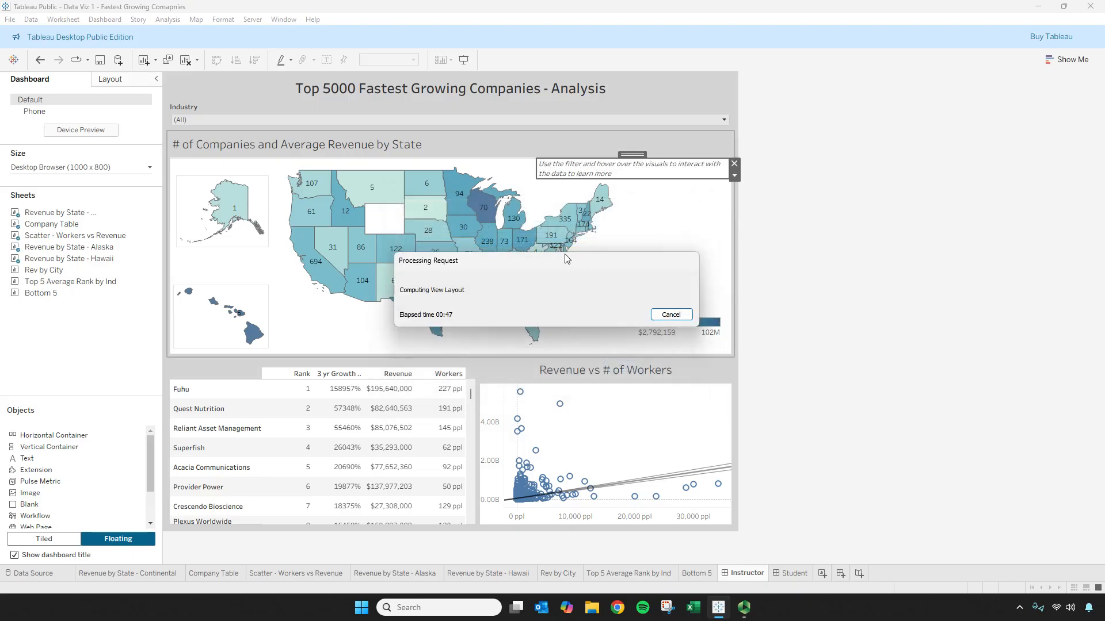
# - Move the usage note to the map's upper-right corner and resize it to fit both lines of text
pyautogui.moveTo(626, 159); pyautogui.dragTo(683, 157)
pyautogui.moveTo(783, 170); pyautogui.dragTo(672, 195)
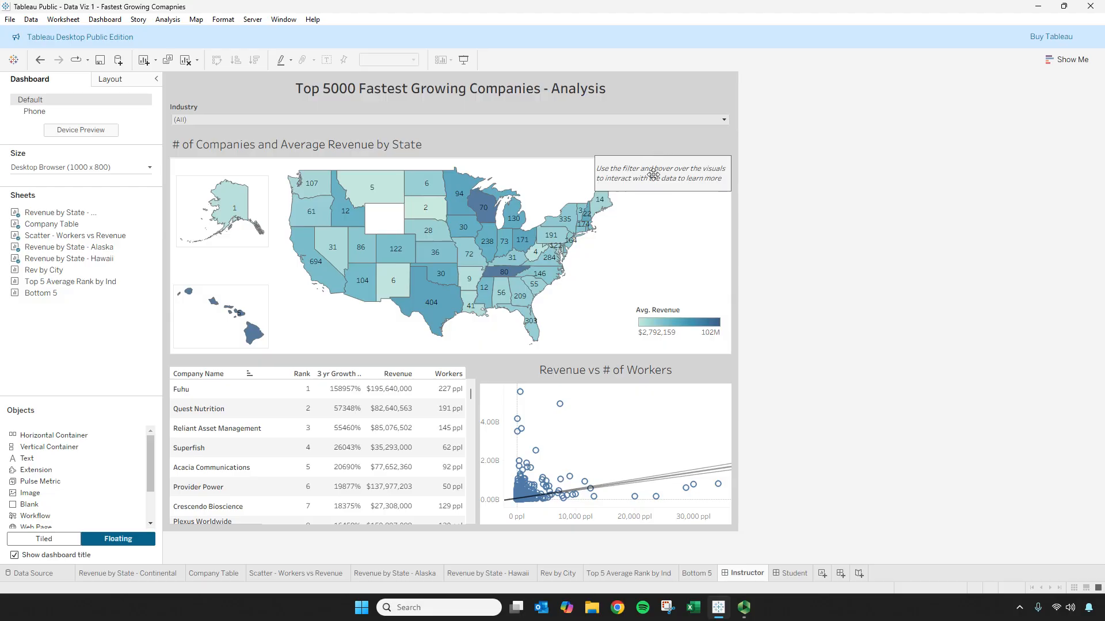
pyautogui.click(656, 227)
pyautogui.moveTo(551, 236)
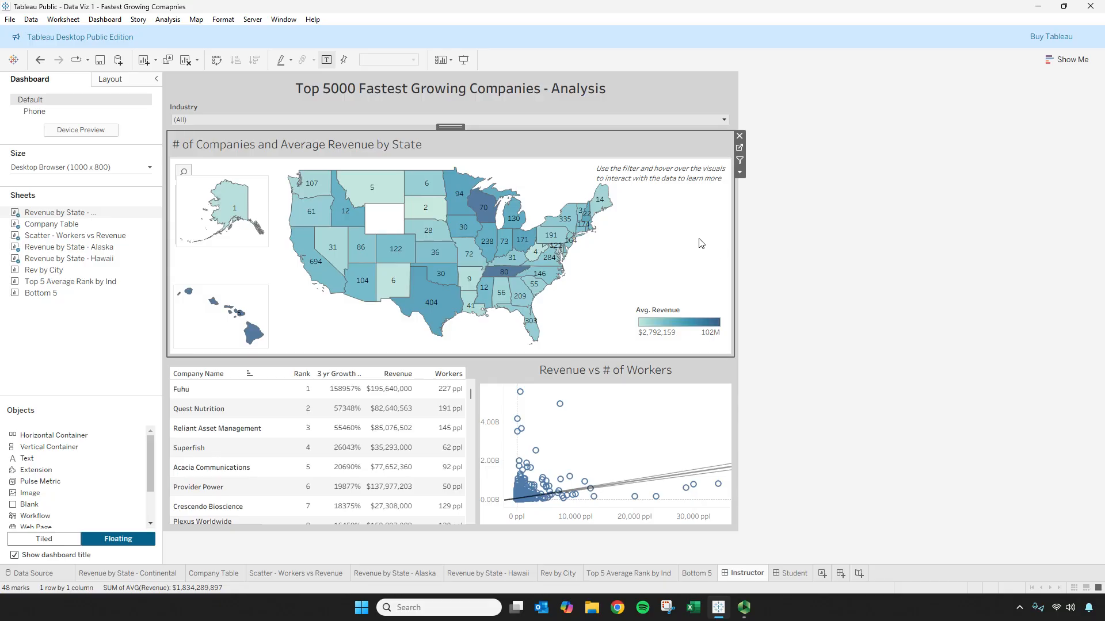
# - Title the company table "Company Overview" on the Instructor dashboard
pyautogui.rightClick(367, 363)
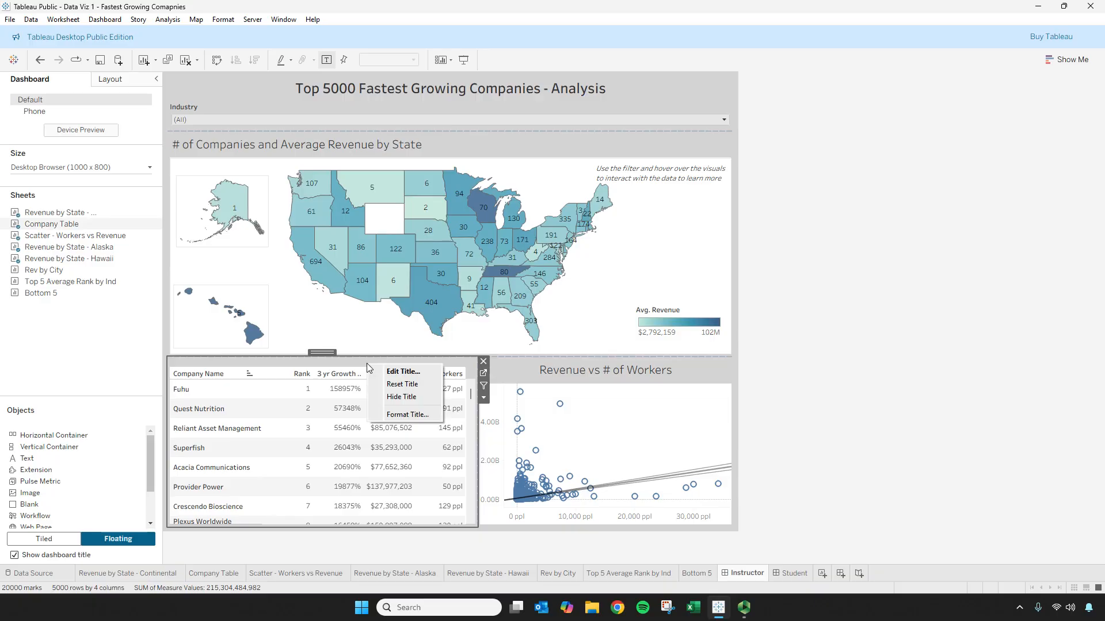
pyautogui.click(394, 373)
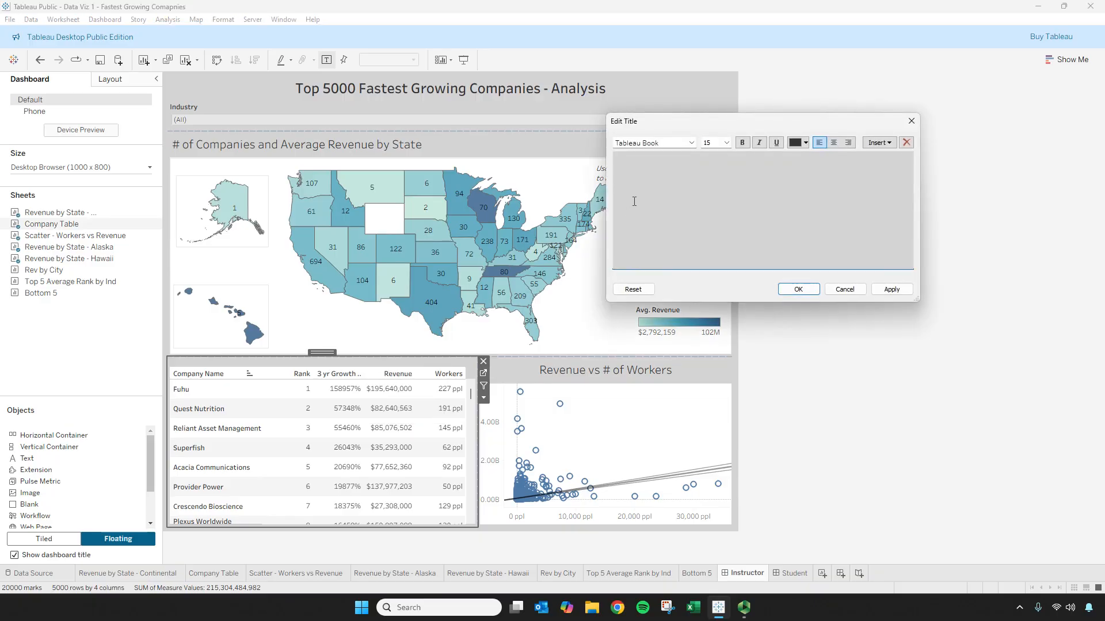
pyautogui.write('Company Overview')
pyautogui.click(891, 289)
pyautogui.click(798, 289)
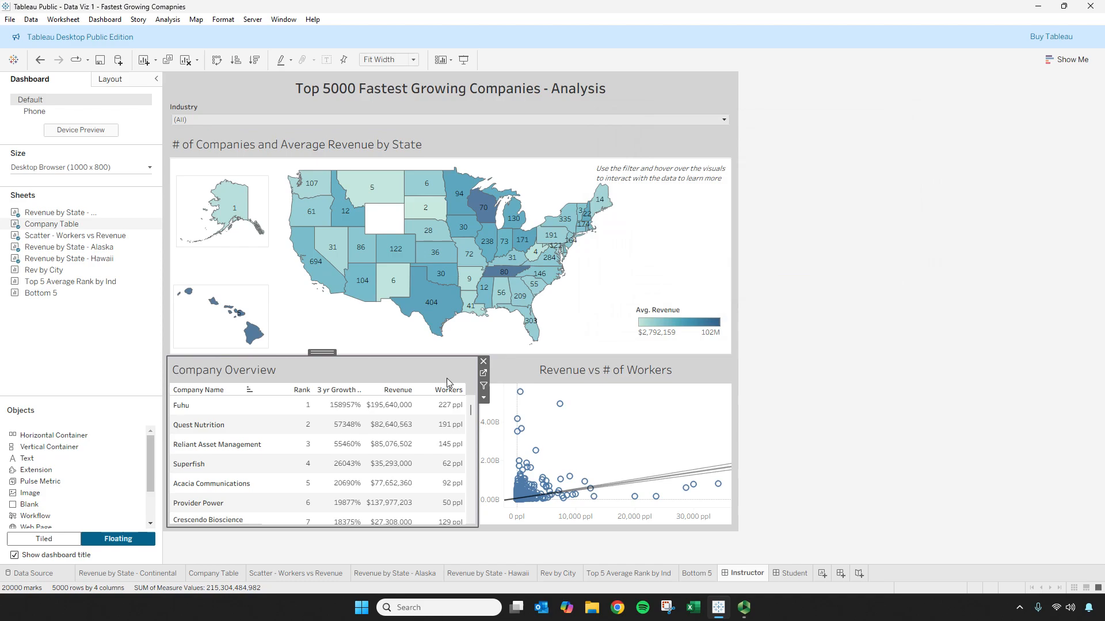
# - Center the Company Overview title above its table
pyautogui.doubleClick(286, 369)
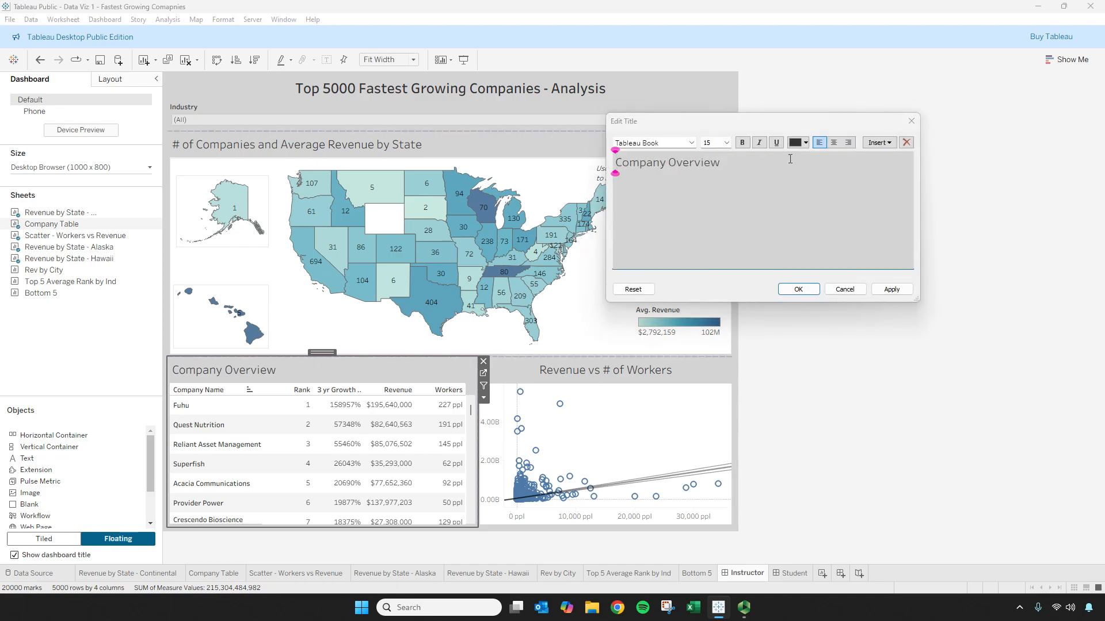
pyautogui.click(834, 142)
pyautogui.click(891, 289)
pyautogui.click(798, 289)
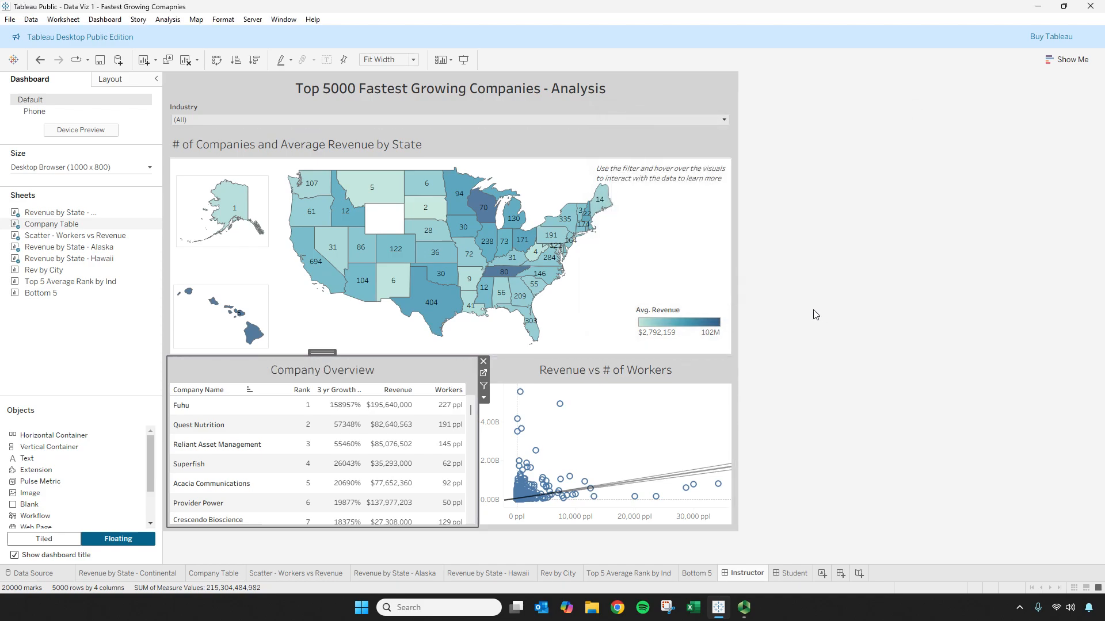
pyautogui.click(806, 310)
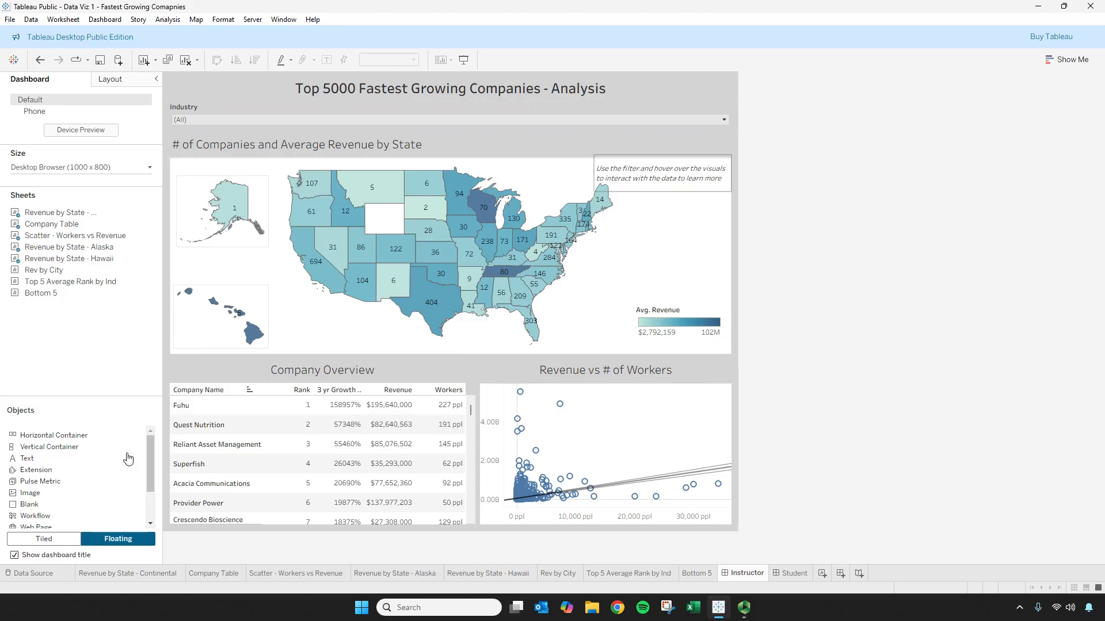
# - Place a floating image object over the dashboard's upper-right corner and enable Center Image along with Fit Image
pyautogui.scroll(-3, 151, 453)
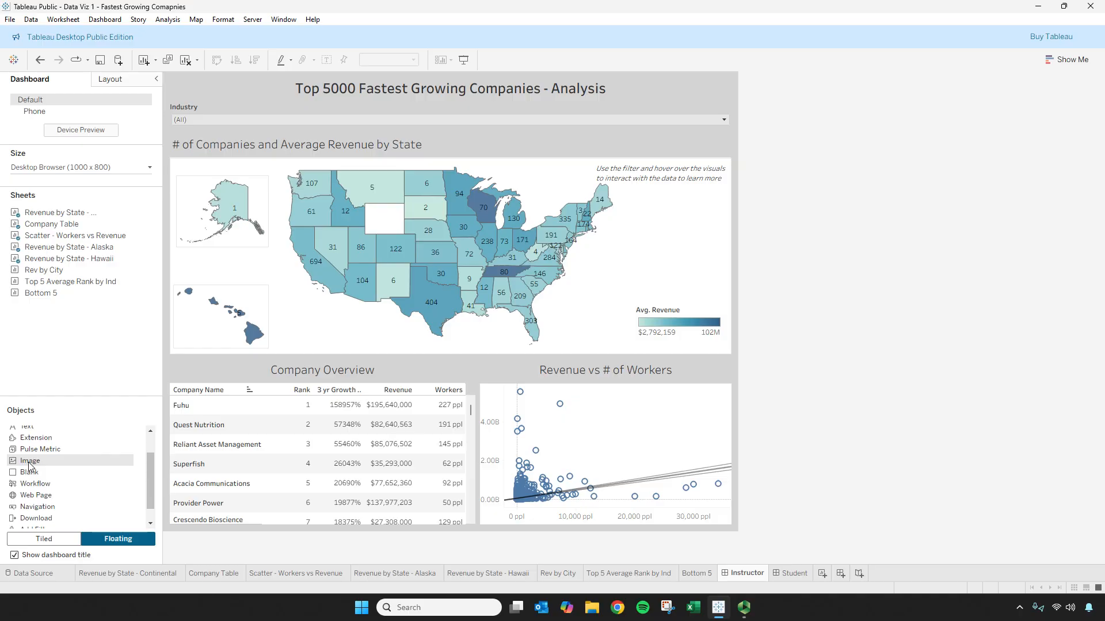
pyautogui.moveTo(28, 466); pyautogui.dragTo(547, 72)
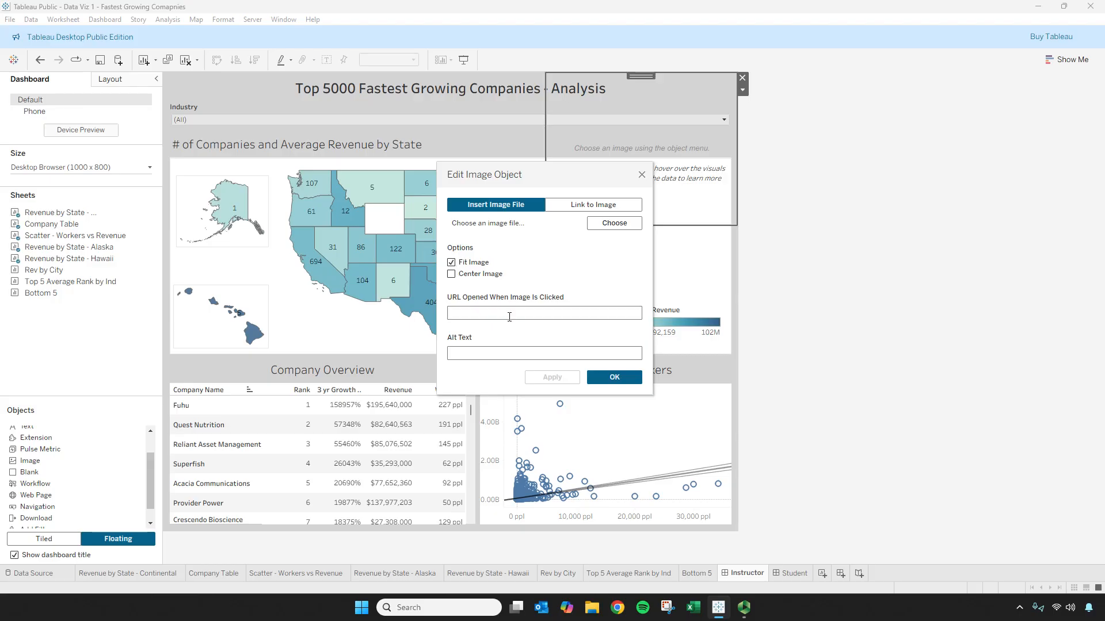
pyautogui.click(451, 274)
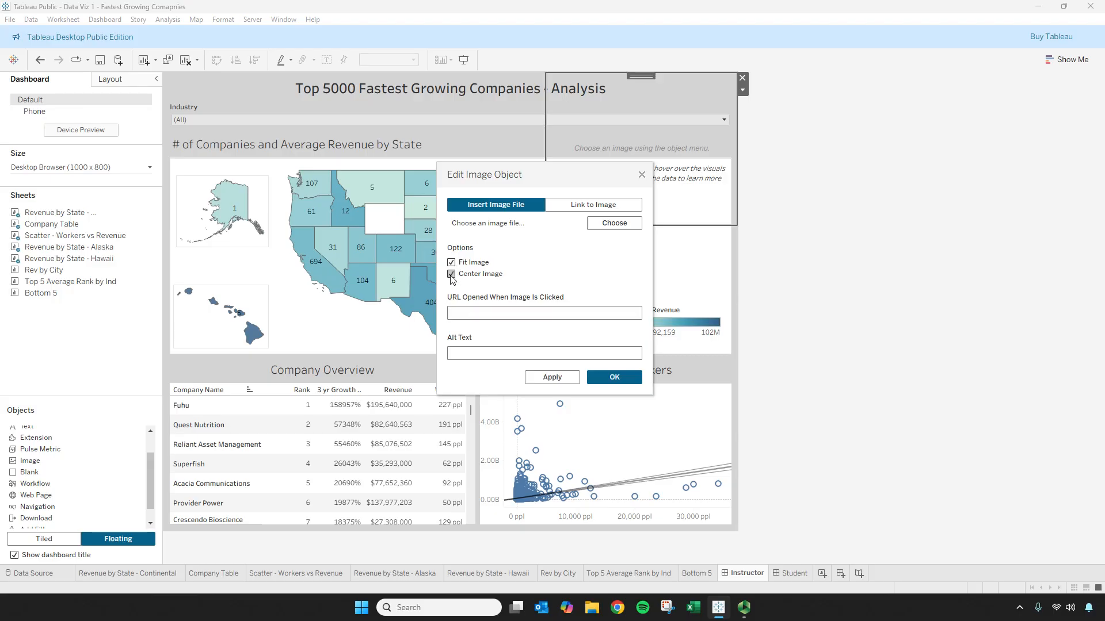
# - Load vcp-logo-dark from the Fastest Growing Companies project's Logos folder into the image object
pyautogui.click(612, 223)
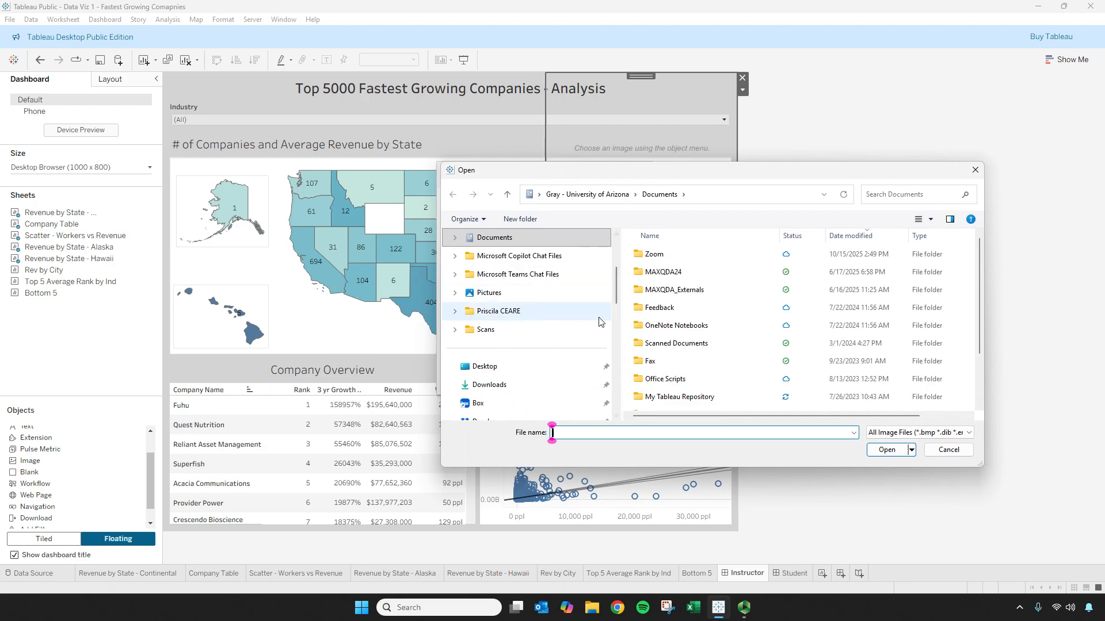
pyautogui.scroll(-3, 616, 294)
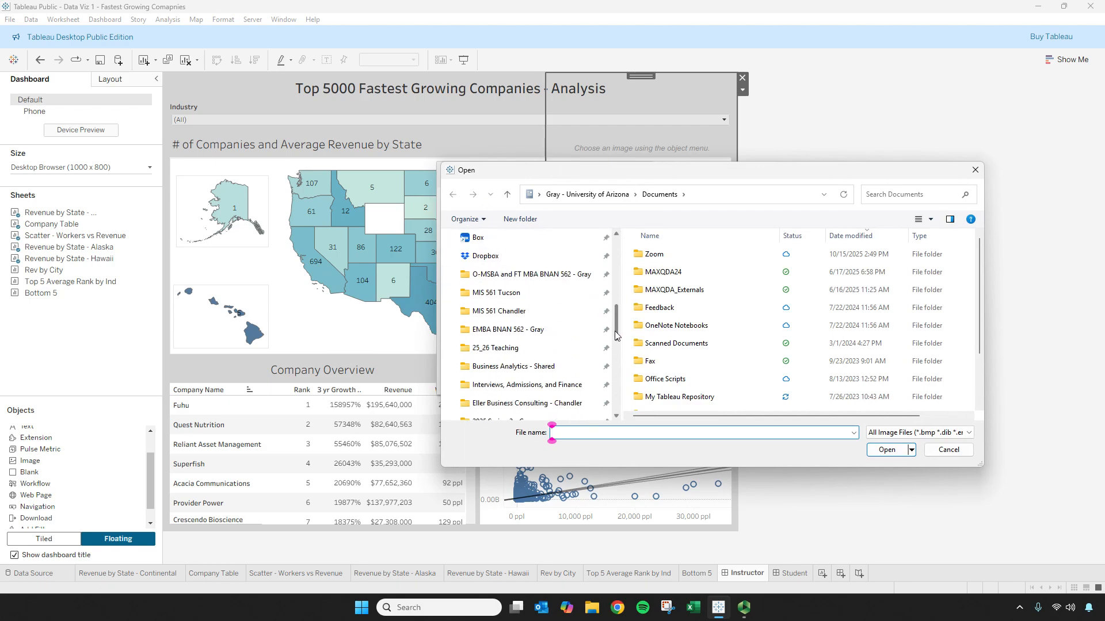
pyautogui.click(536, 311)
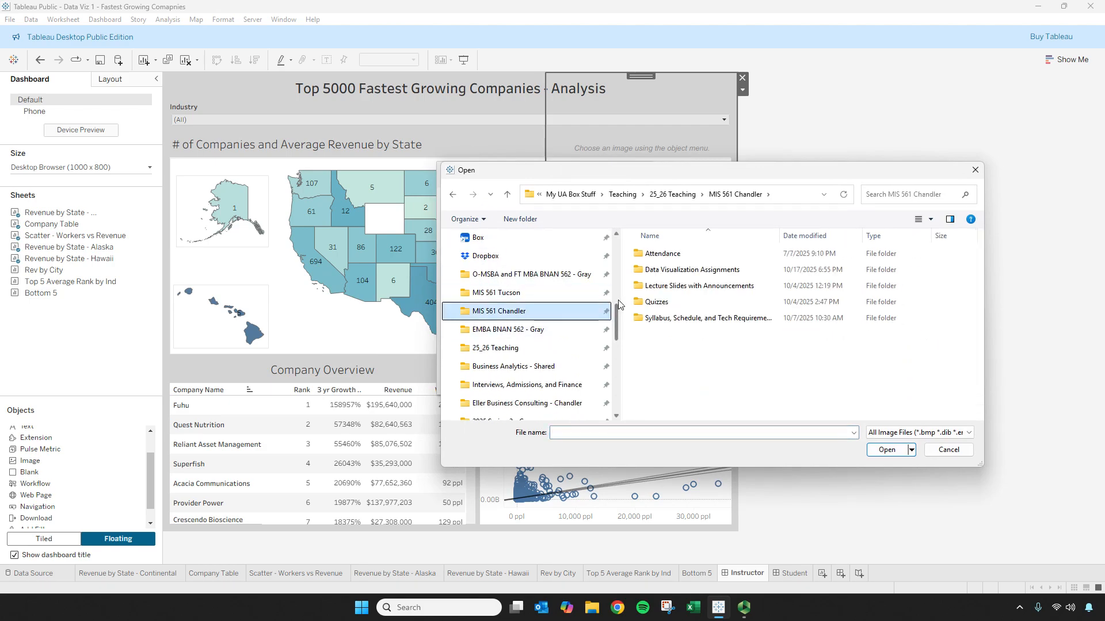
pyautogui.doubleClick(662, 269)
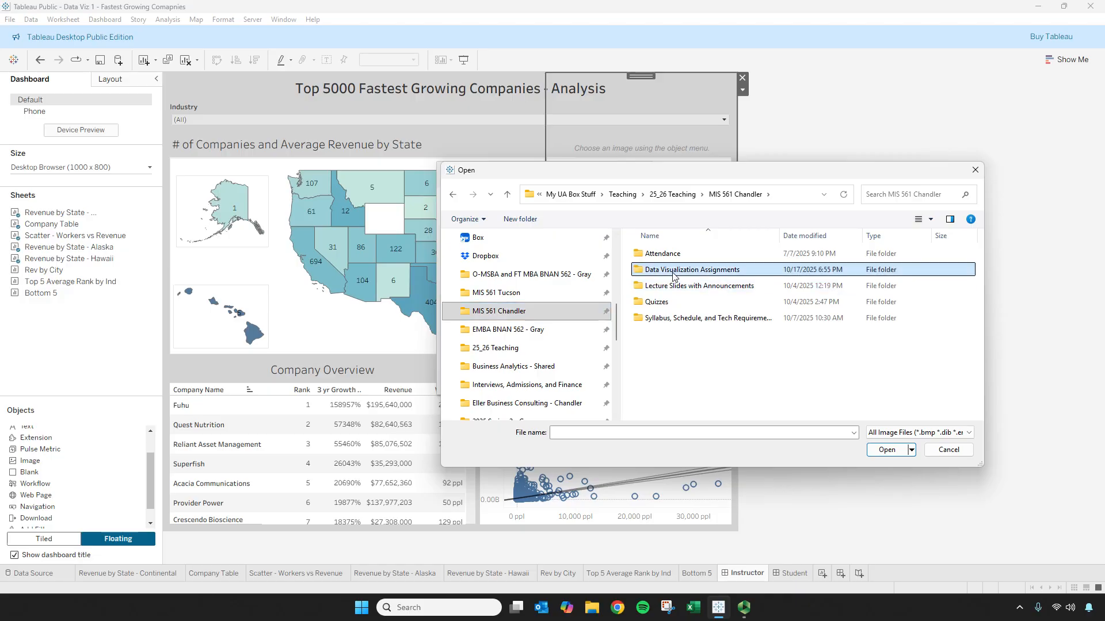
pyautogui.doubleClick(667, 270)
pyautogui.click(670, 256)
pyautogui.doubleClick(671, 256)
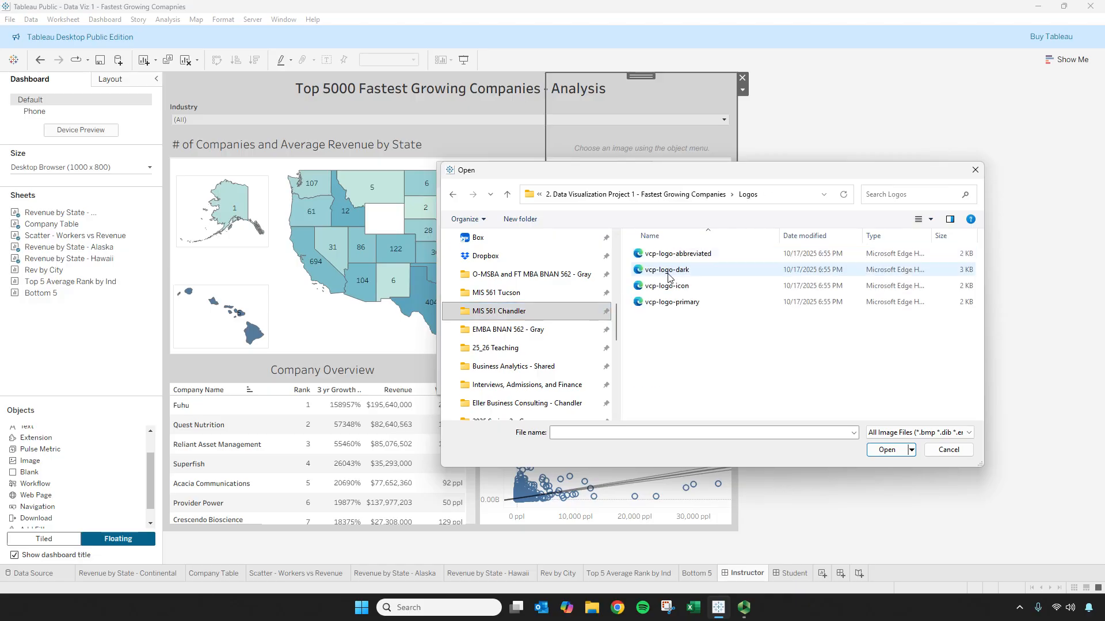
pyautogui.click(668, 277)
pyautogui.click(895, 456)
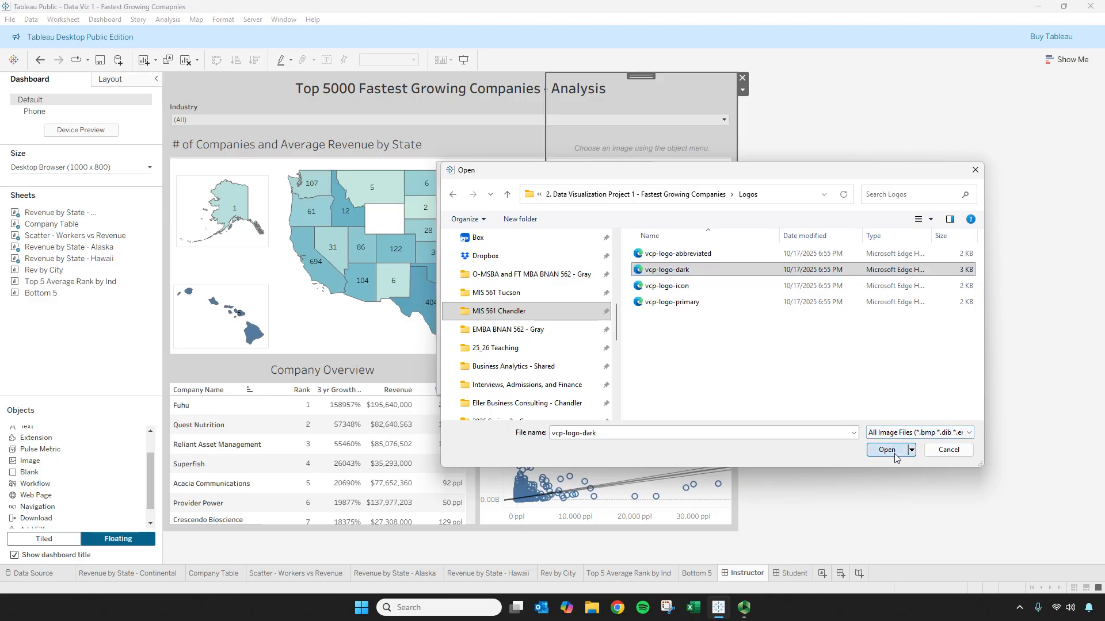
pyautogui.click(563, 376)
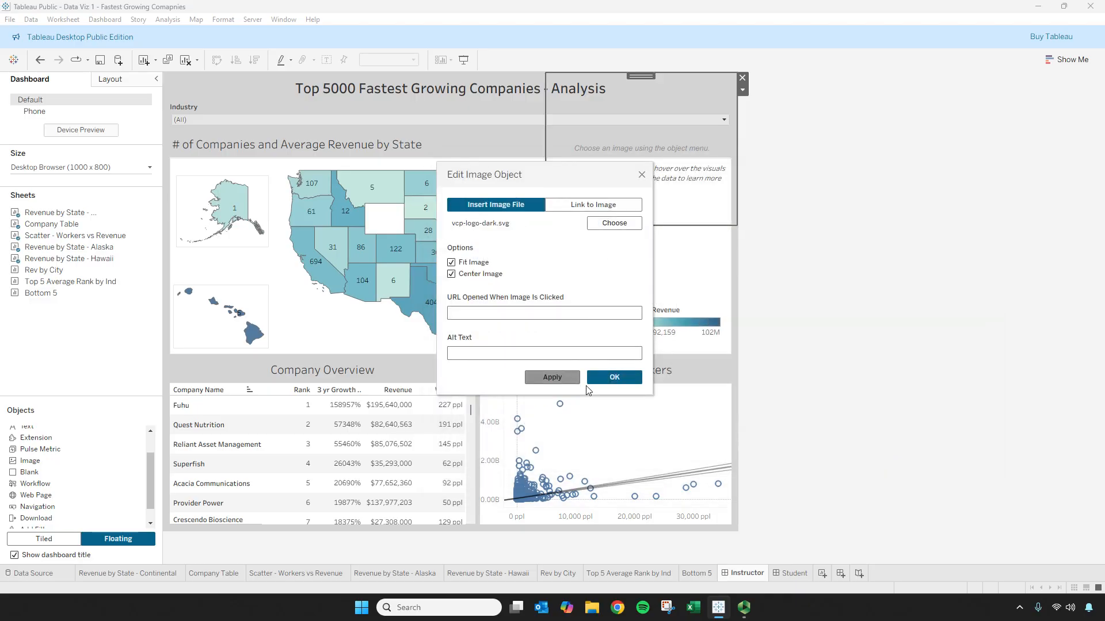
pyautogui.click(611, 380)
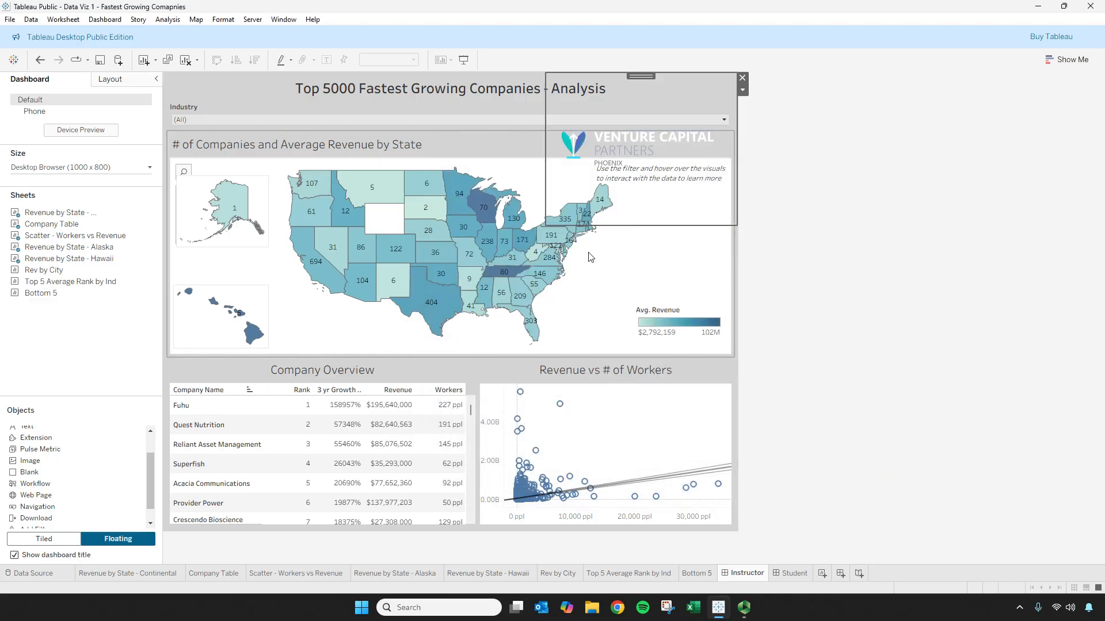
# - Shrink the logo to fit the header area beside the dashboard title
pyautogui.moveTo(546, 226); pyautogui.dragTo(633, 114)
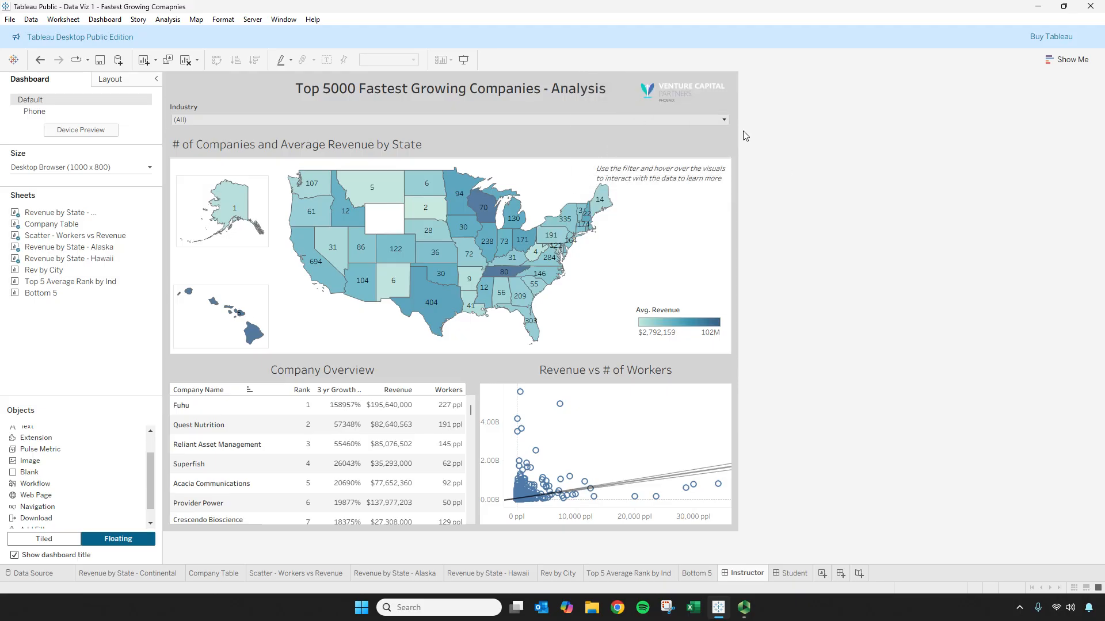
pyautogui.click(675, 119)
pyautogui.click(664, 97)
# - Save the workbook, publish it to Tableau Public and maximize the browser window showing the published dashboard
pyautogui.click(9, 19)
pyautogui.click(47, 90)
pyautogui.click(332, 253)
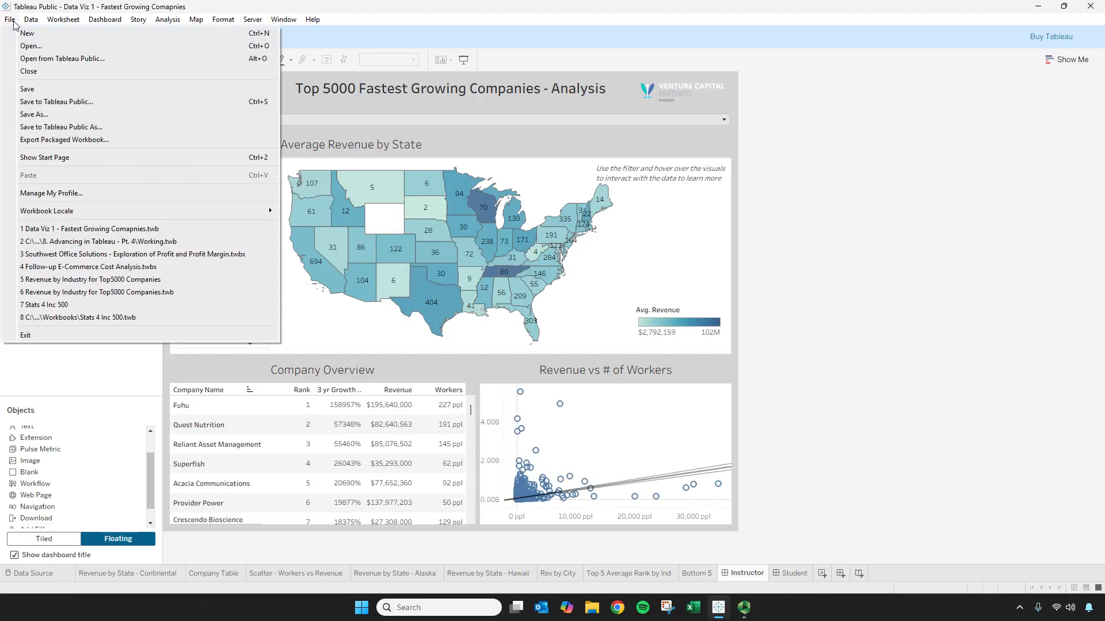
pyautogui.click(51, 104)
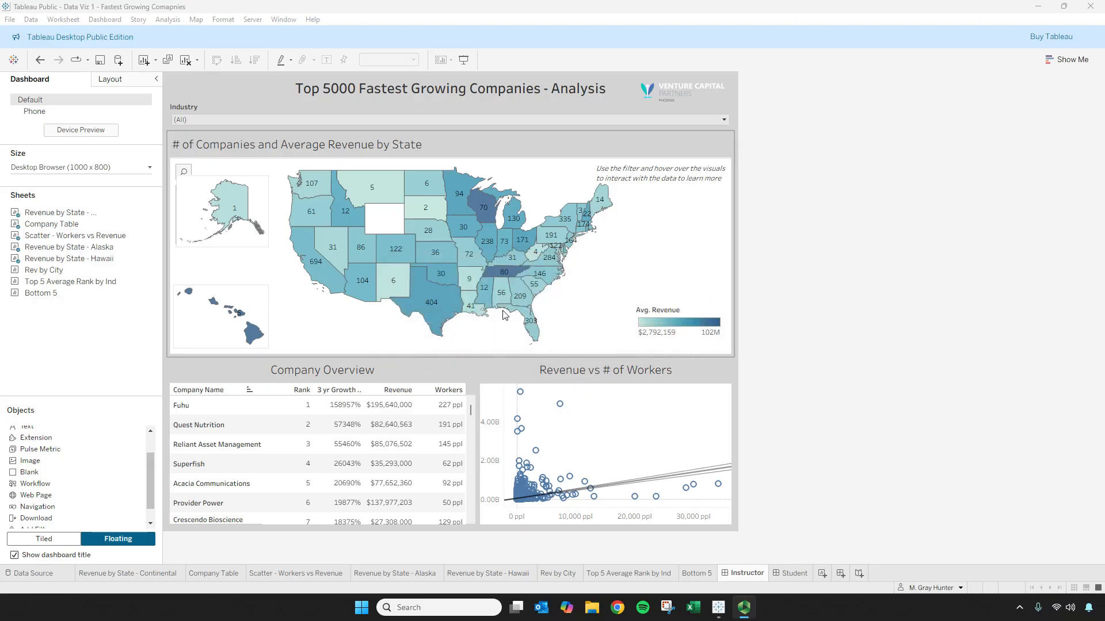
pyautogui.click(534, 283)
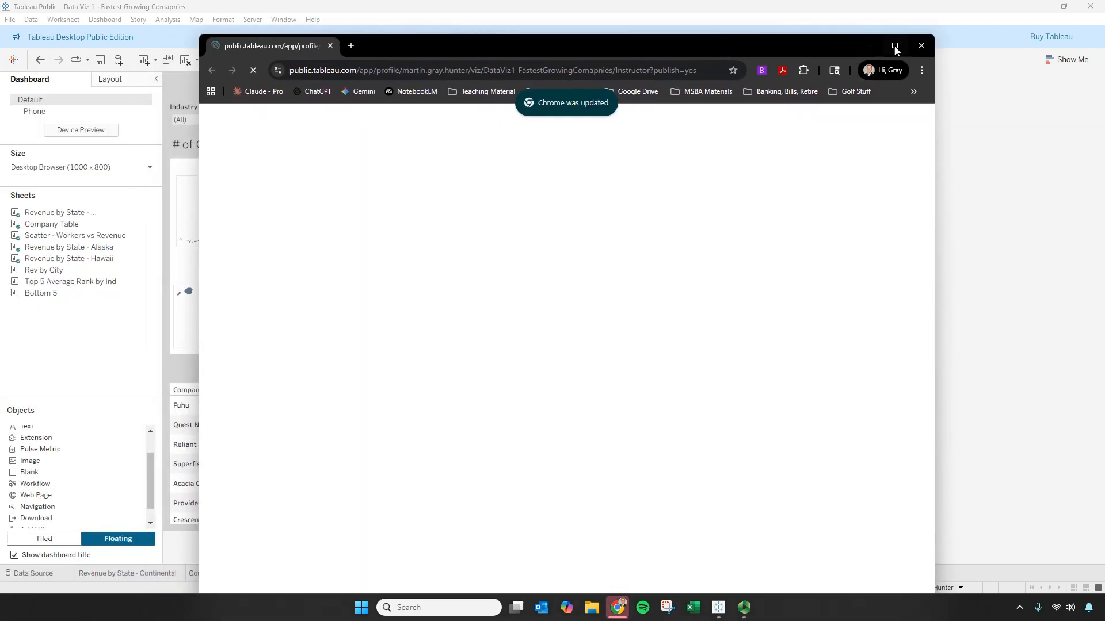
pyautogui.click(895, 46)
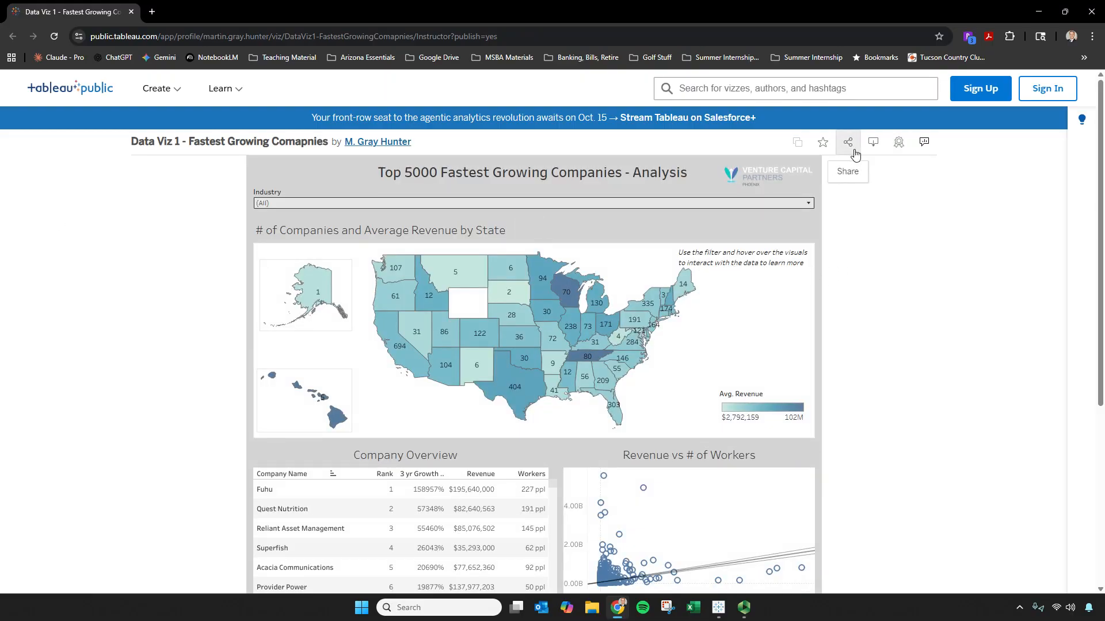
# - View the published dashboard in full screen and return to the normal page view
pyautogui.scroll(-1, 899, 280)
pyautogui.scroll(-3, 899, 280)
pyautogui.click(744, 425)
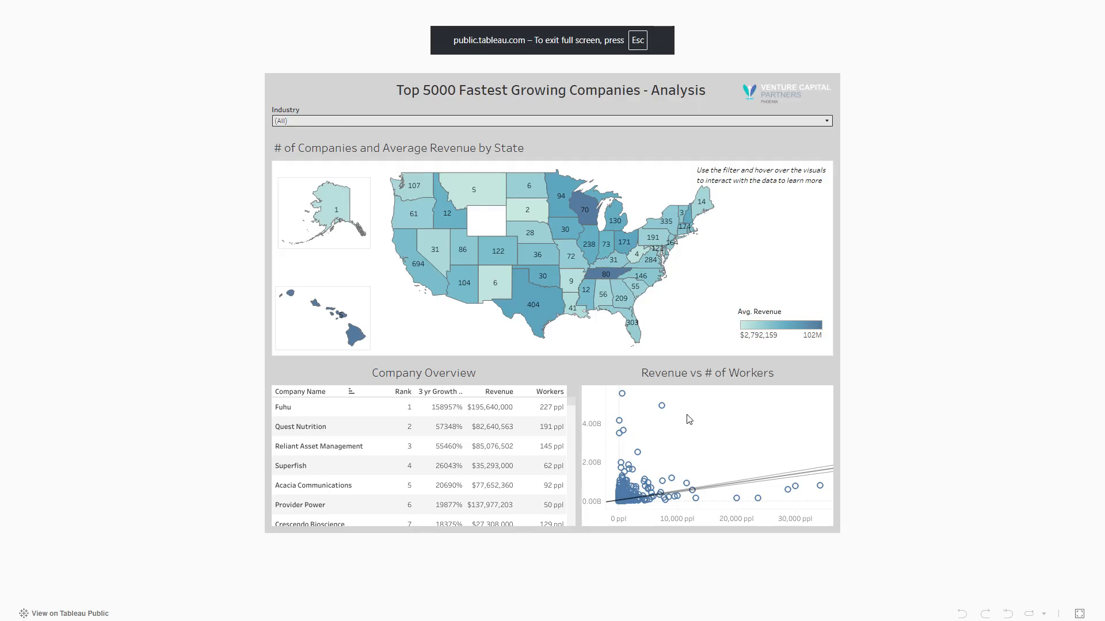
pyautogui.press('Escape')
# - Enlarge the published page to 200% and look through the dashboard and its details
pyautogui.hotkey('ctrl', '+')
pyautogui.hotkey('ctrl', '+')
pyautogui.hotkey('ctrl', '+')
pyautogui.hotkey('ctrl', '+')
pyautogui.hotkey('ctrl', '+')
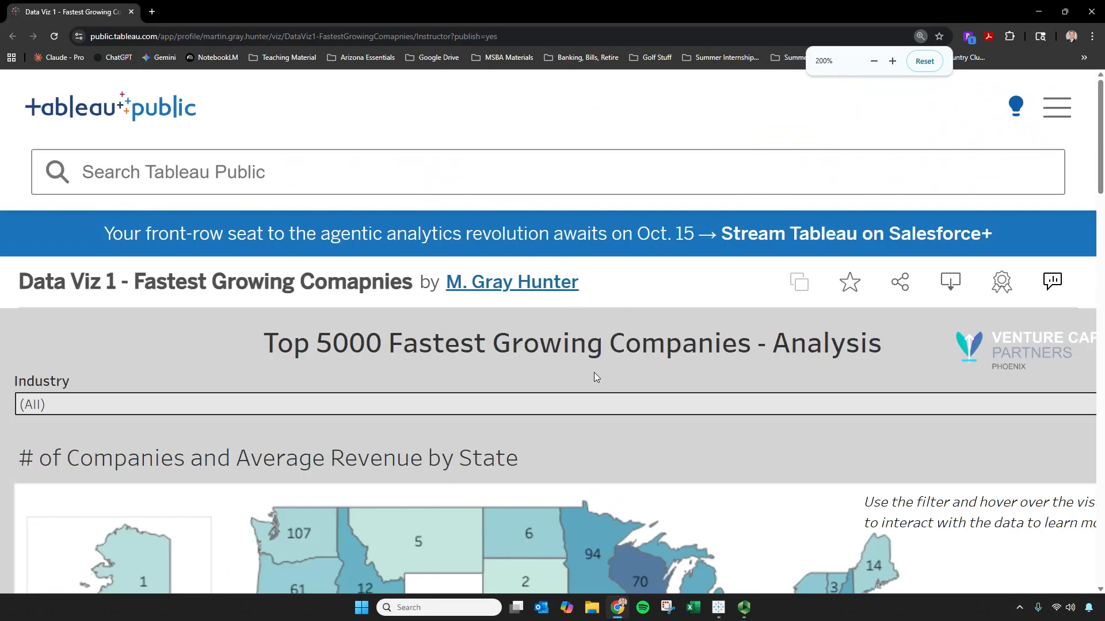
pyautogui.scroll(-10, 594, 377)
pyautogui.scroll(5, 594, 375)
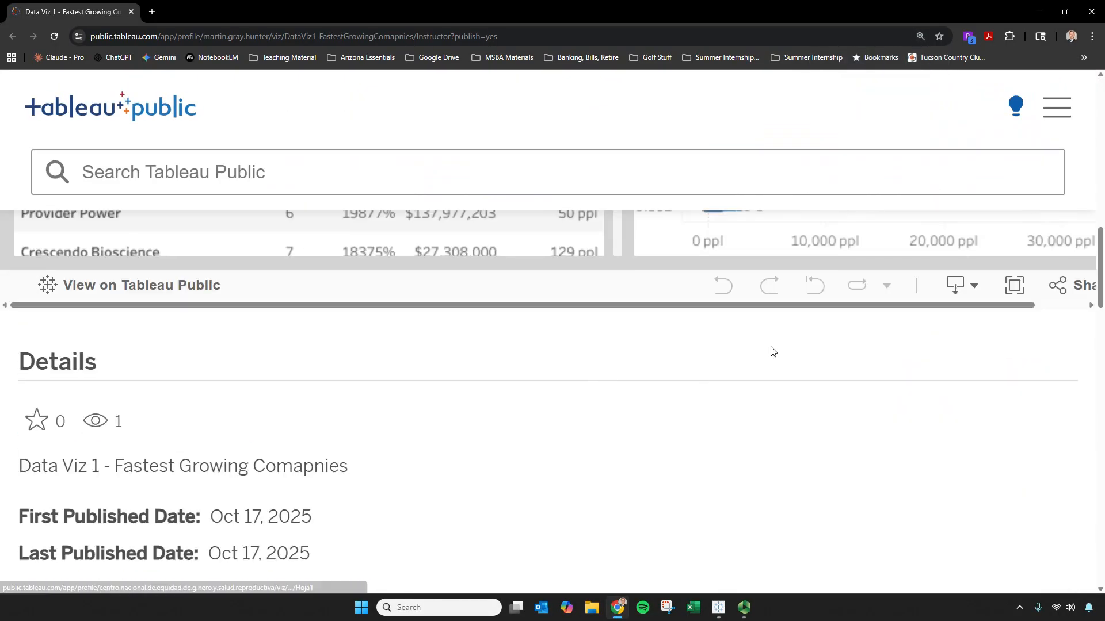
# - Reduce the published page's zoom to 25% to view the whole page at once
pyautogui.hotkey('ctrl', '-')
pyautogui.hotkey('ctrl', '-')
pyautogui.hotkey('ctrl', '-')
pyautogui.hotkey('ctrl', '-')
pyautogui.hotkey('ctrl', '-')
pyautogui.hotkey('ctrl', '-')
pyautogui.hotkey('ctrl', '-')
pyautogui.hotkey('ctrl', '-')
pyautogui.hotkey('ctrl', '-')
pyautogui.hotkey('ctrl', '-')
pyautogui.hotkey('ctrl', '-')
pyautogui.hotkey('ctrl', '-')
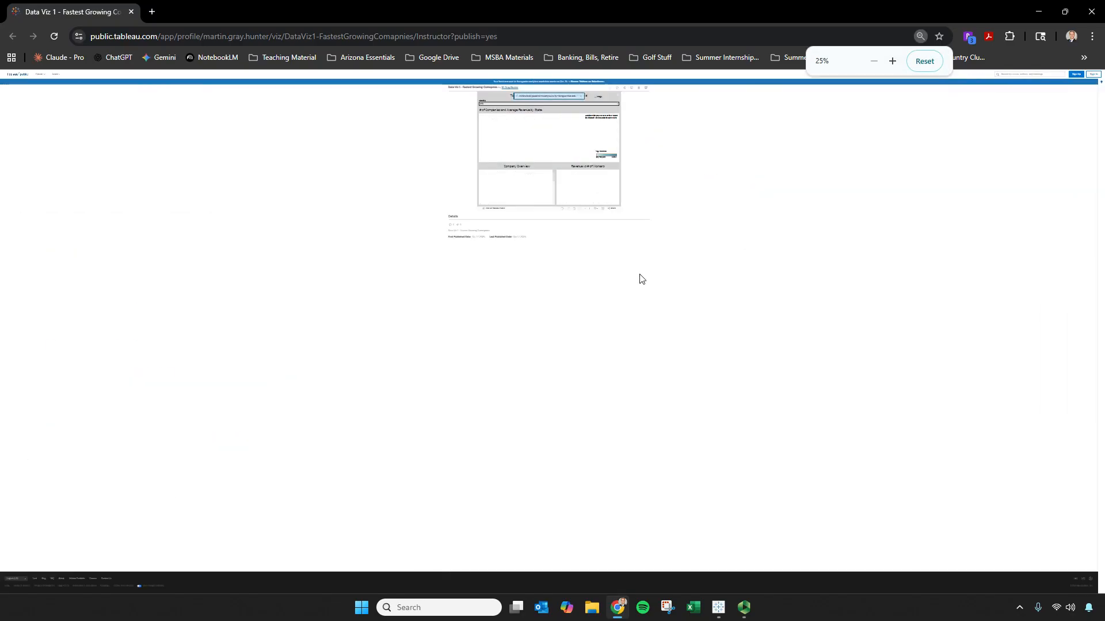
# - Enlarge the published page's zoom to 90%
pyautogui.hotkey('ctrl', '+')
pyautogui.hotkey('ctrl', '+')
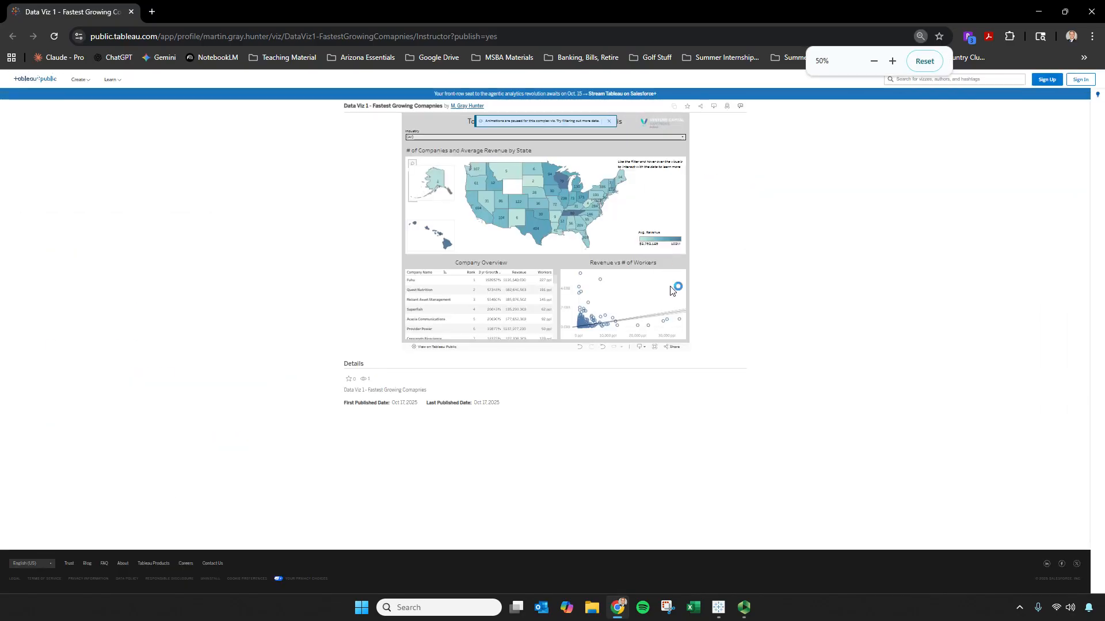
pyautogui.hotkey('ctrl', '+')
pyautogui.hotkey('ctrl', '+')
pyautogui.hotkey('ctrl', '+')
pyautogui.hotkey('ctrl', '+')
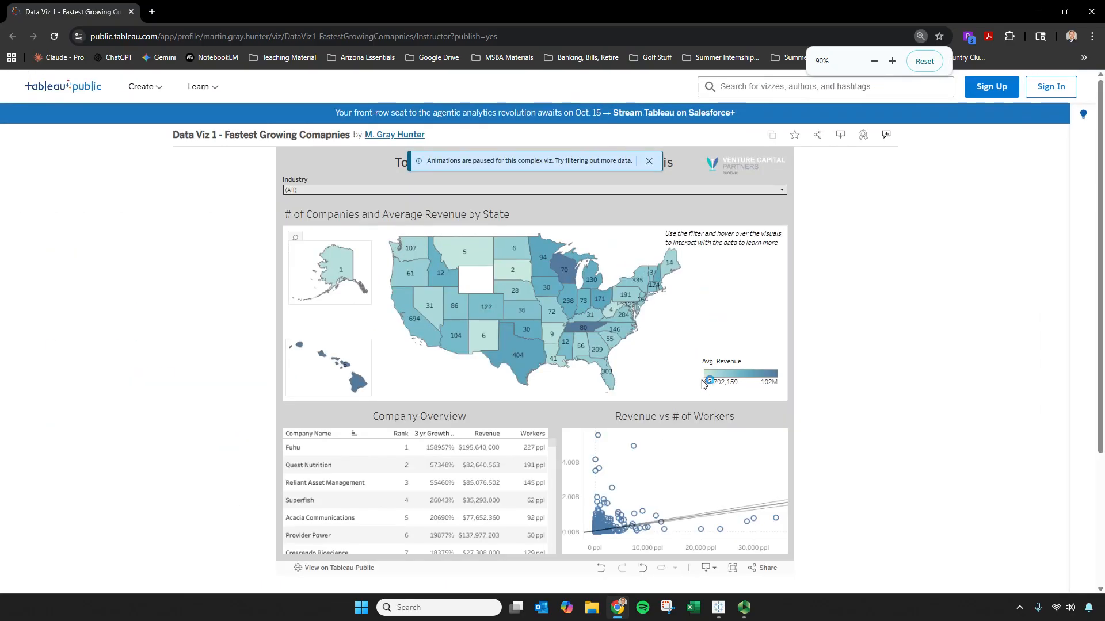
# - View the published dashboard in full screen, filter it by Georgia, Idaho and Texas on the map, and return to the normal page
pyautogui.click(732, 568)
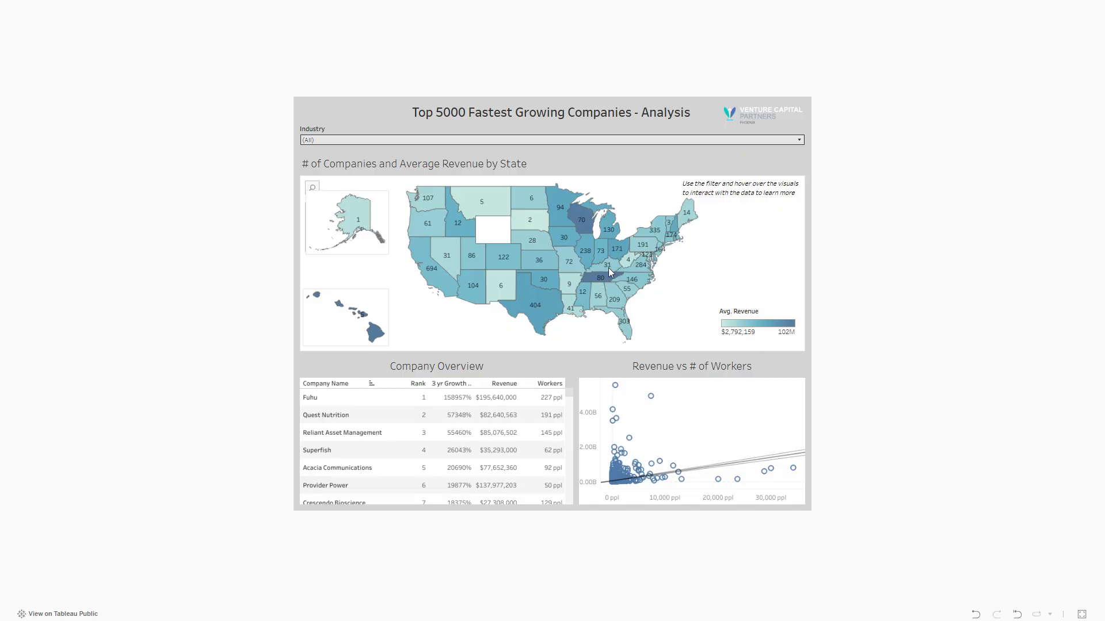
pyautogui.click(614, 301)
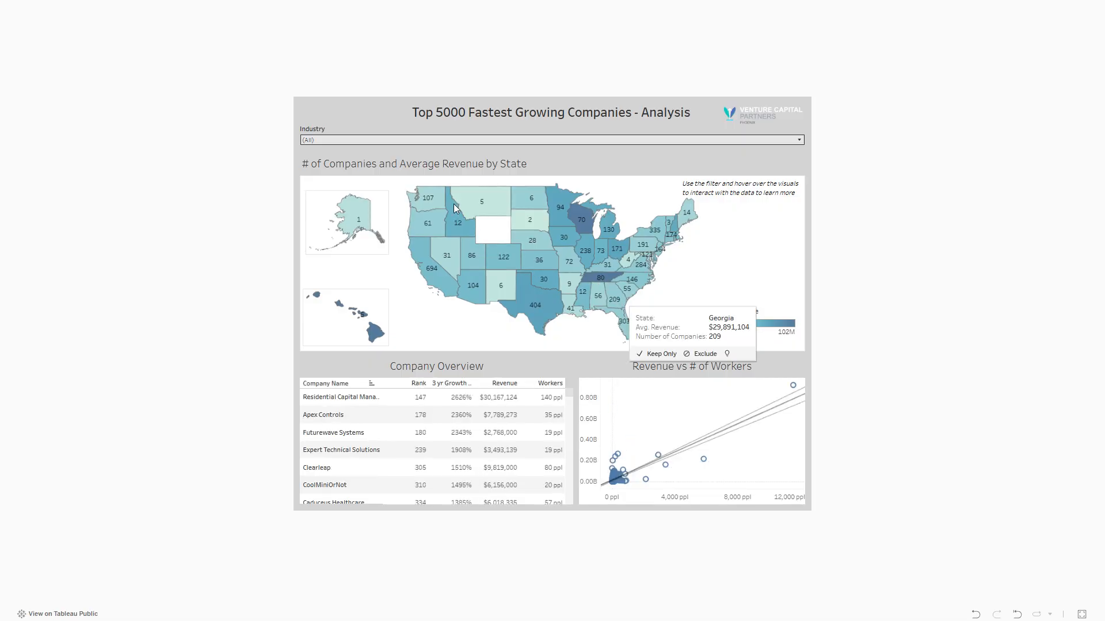
pyautogui.click(458, 231)
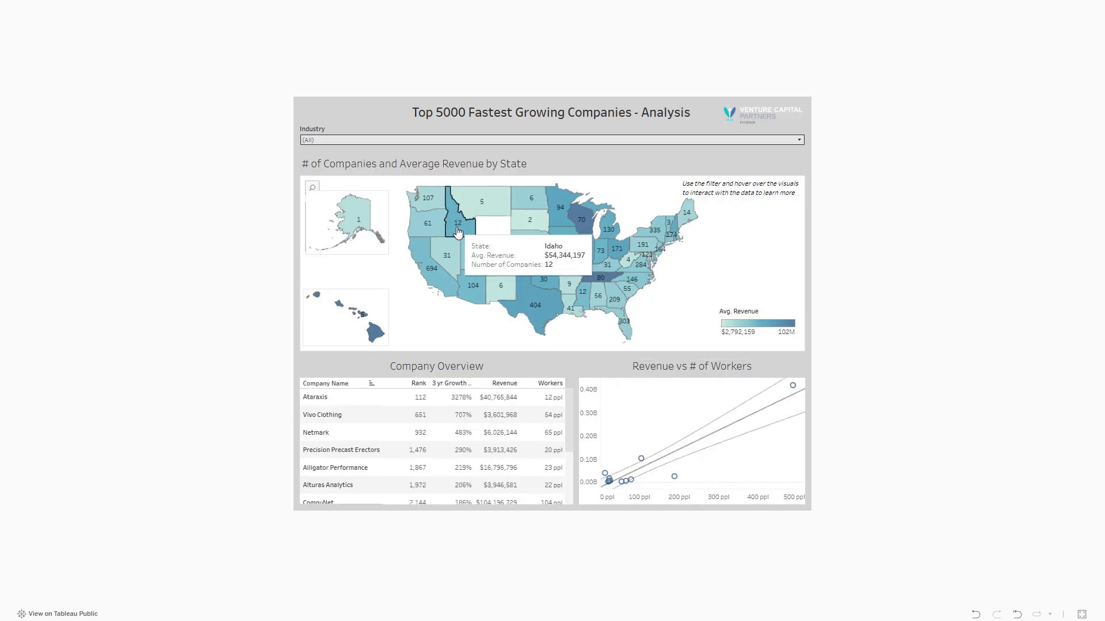
pyautogui.click(542, 313)
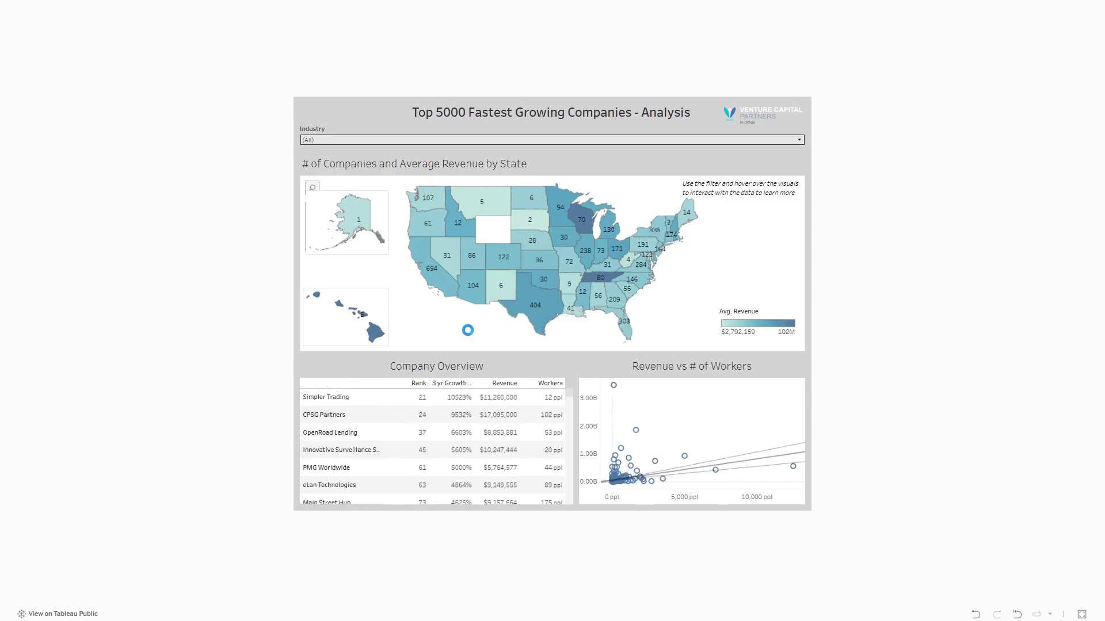
pyautogui.press('Escape')
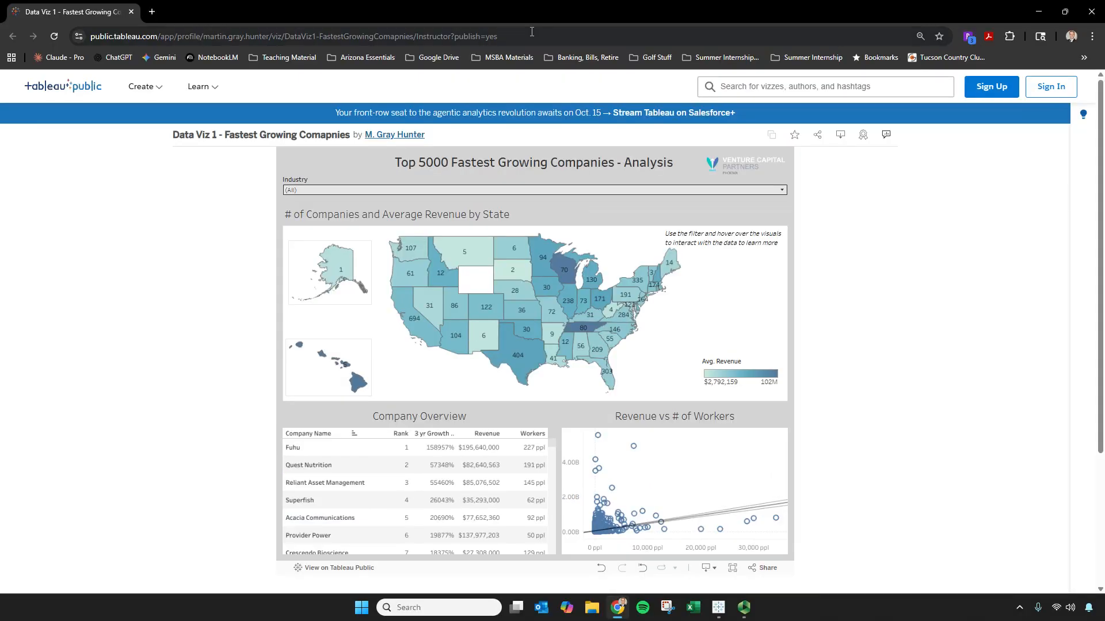
# - Select the published page's address, examine the viz's embed code and share link, and close the sharing options
pyautogui.click(480, 37)
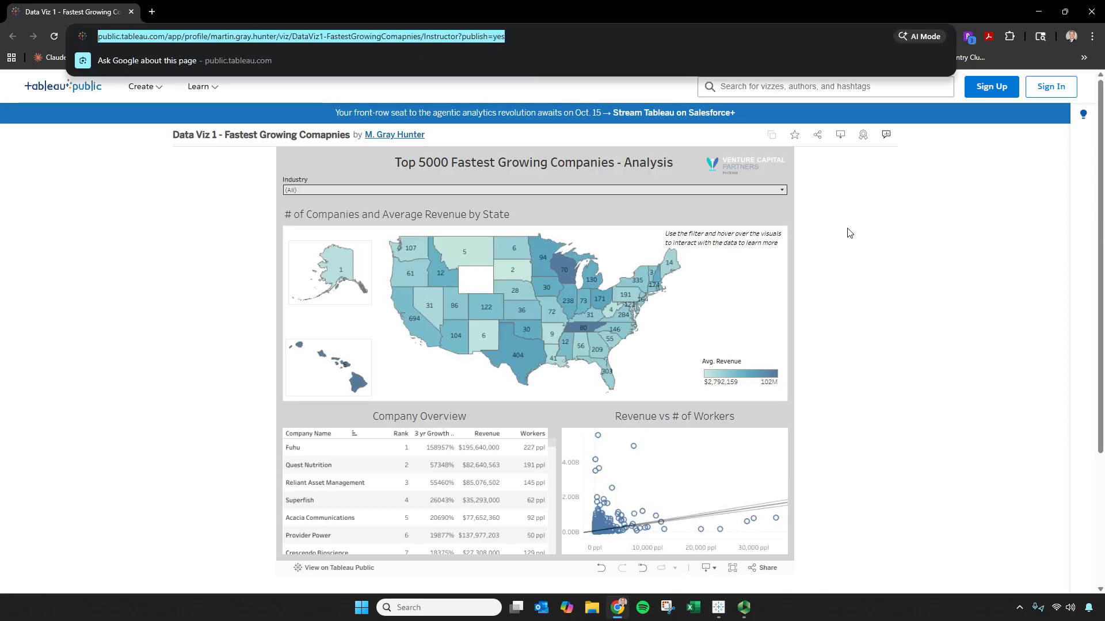
pyautogui.click(817, 136)
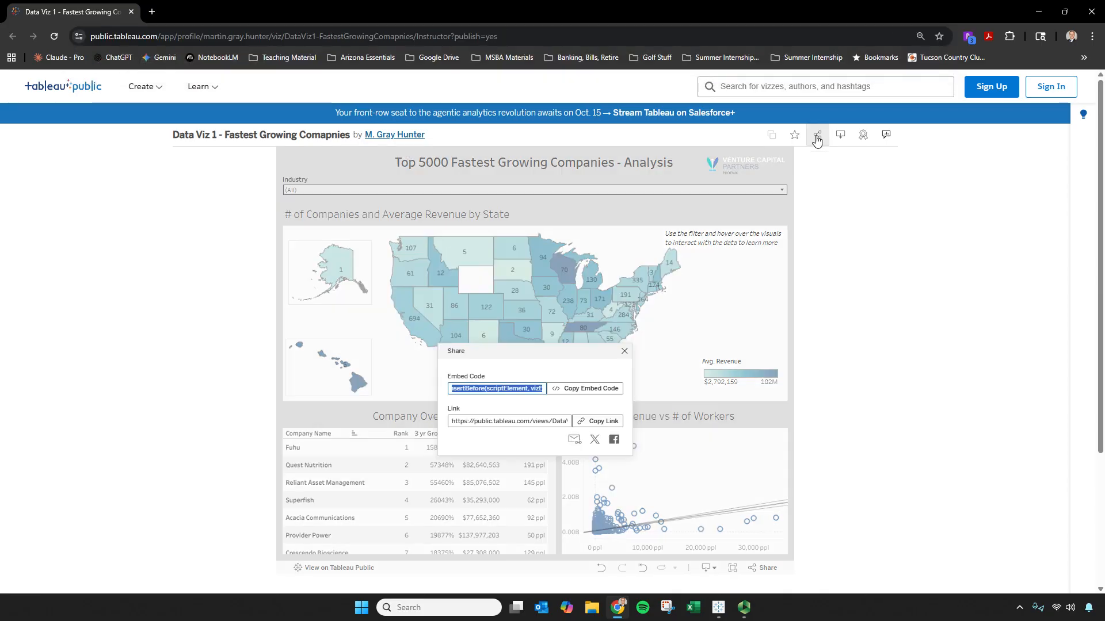
pyautogui.click(509, 423)
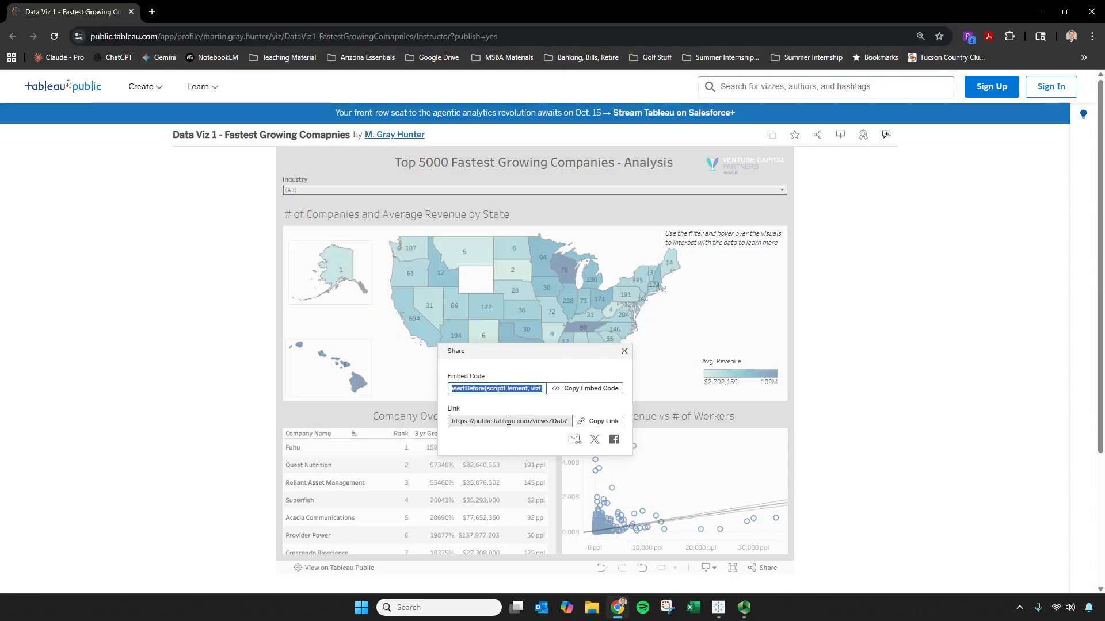
pyautogui.click(856, 430)
pyautogui.click(625, 351)
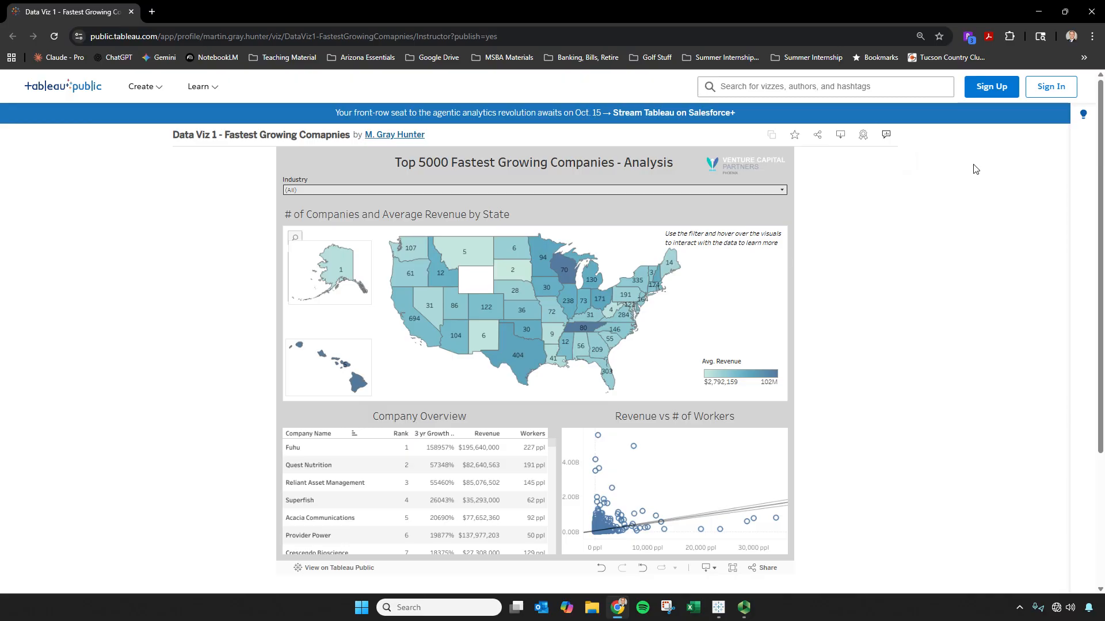
# - Sign in to Tableau Public with the saved account e-mail and account password, reloading the login page
pyautogui.click(1042, 87)
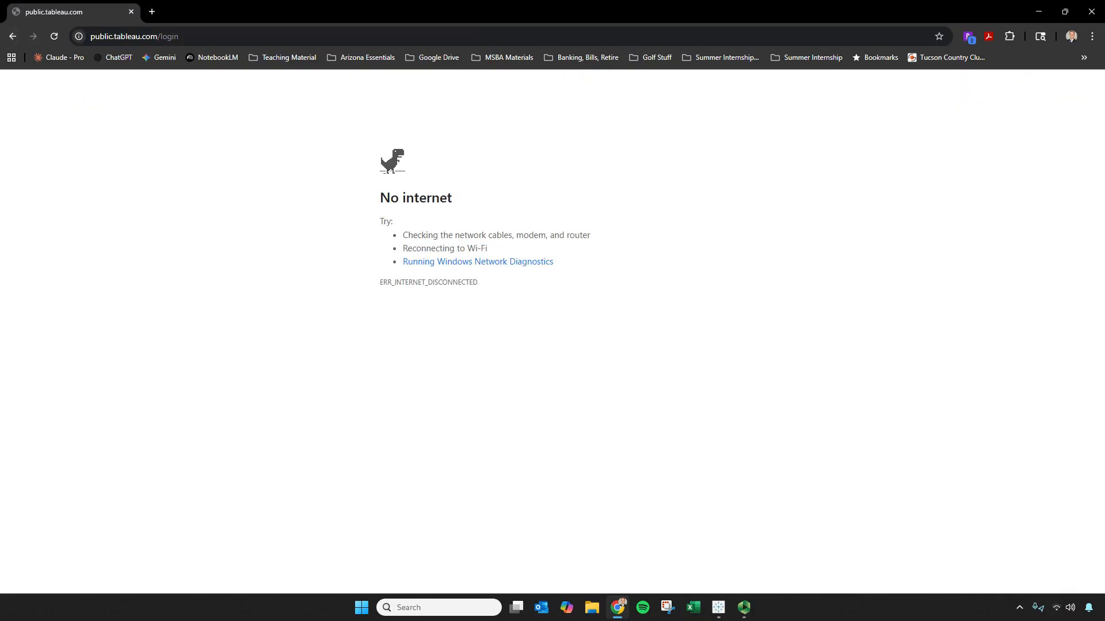
pyautogui.click(54, 36)
pyautogui.click(53, 37)
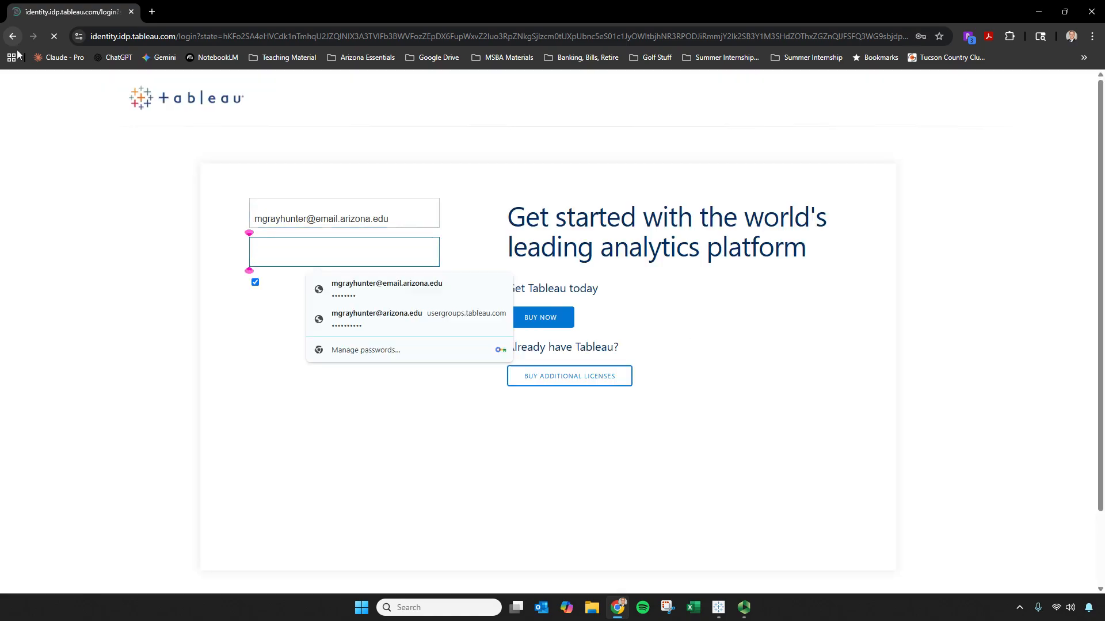
pyautogui.click(369, 288)
pyautogui.write('****')
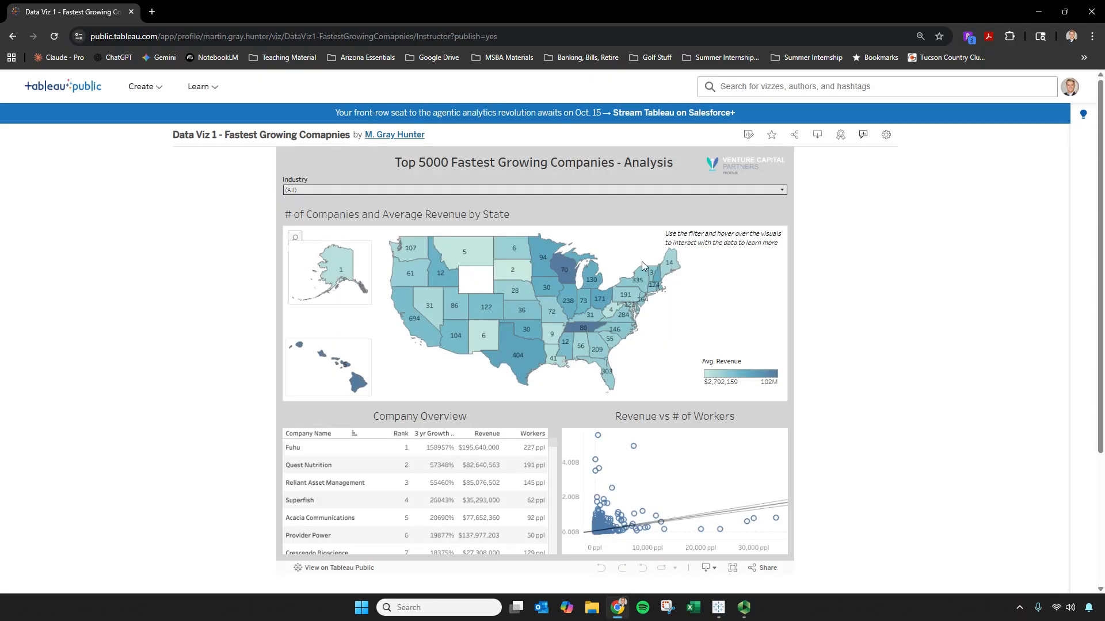
# - Open the published viz for web editing and look through the options available for the Revenue vs # of Workers scatter plot
pyautogui.click(748, 135)
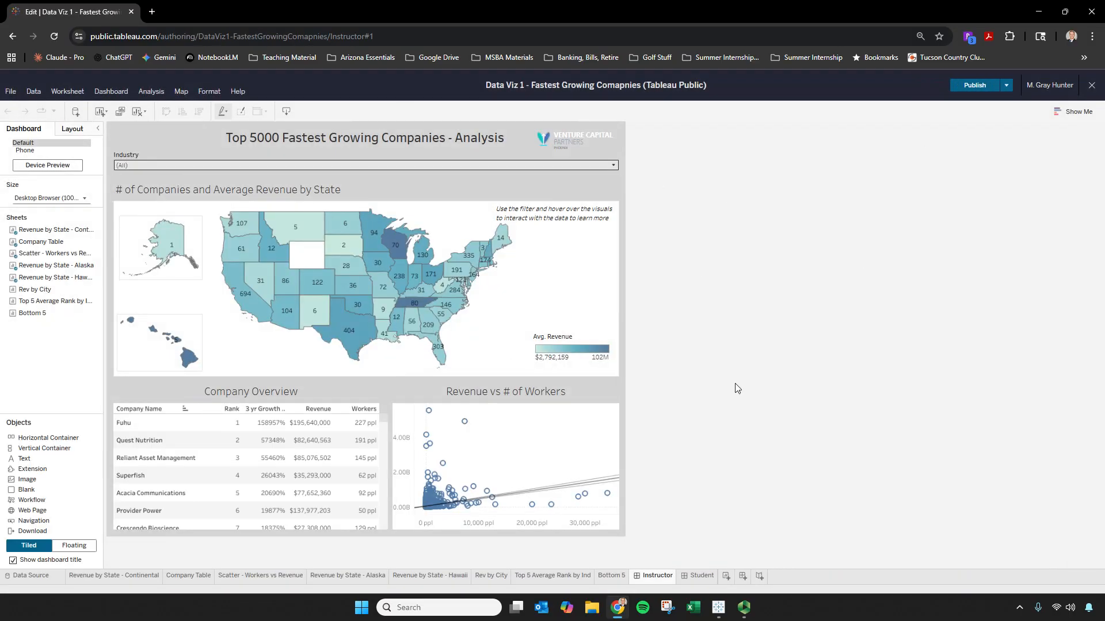
pyautogui.rightClick(563, 441)
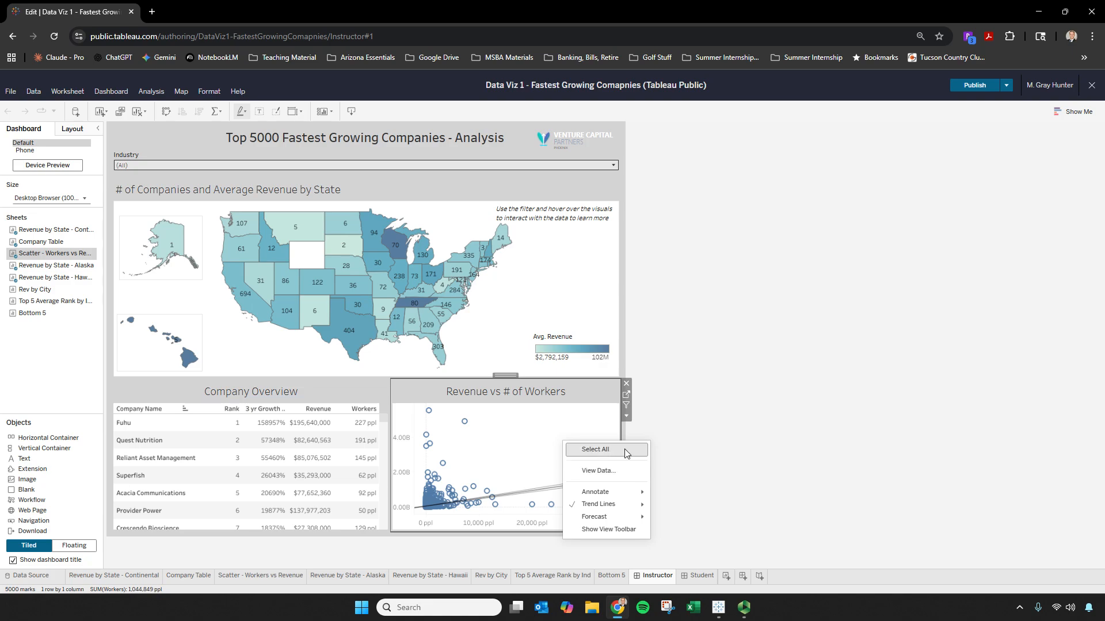
pyautogui.click(546, 435)
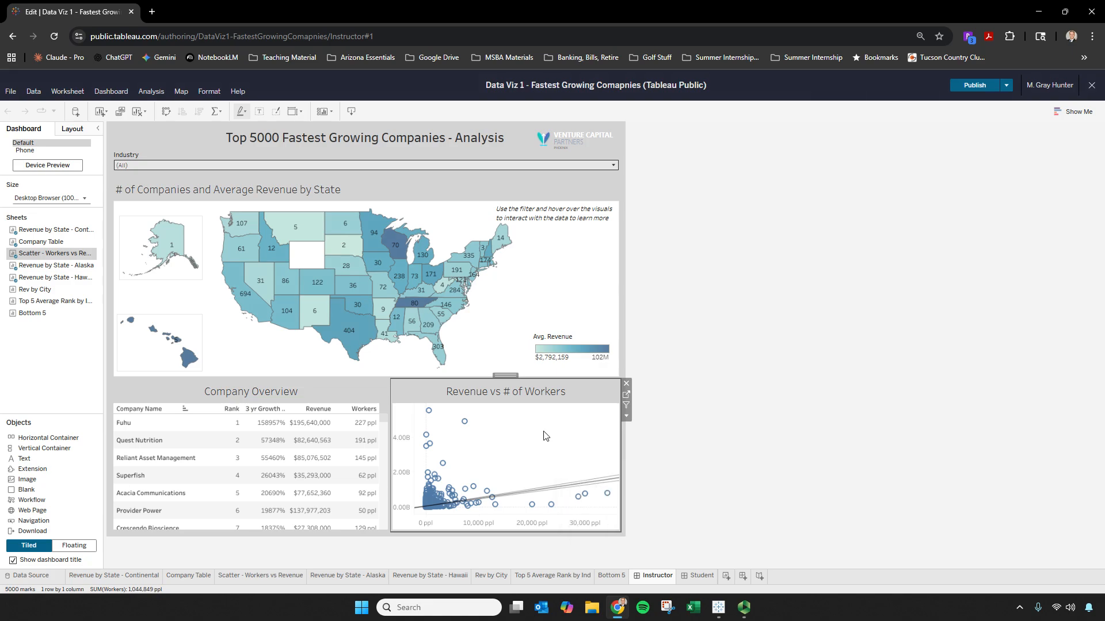
pyautogui.rightClick(546, 436)
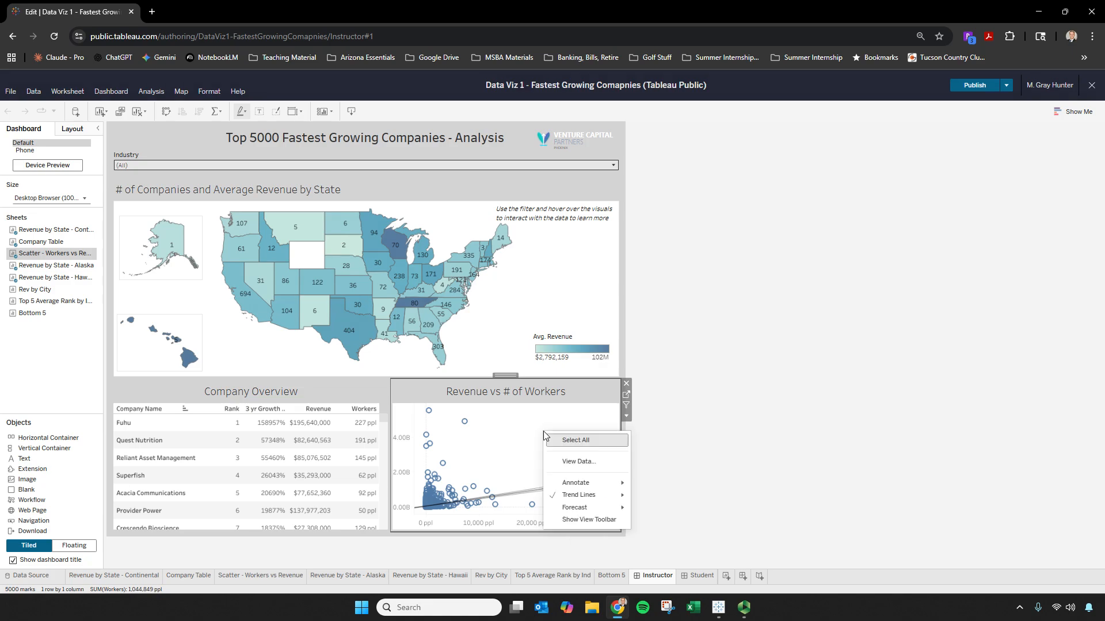
pyautogui.click(538, 432)
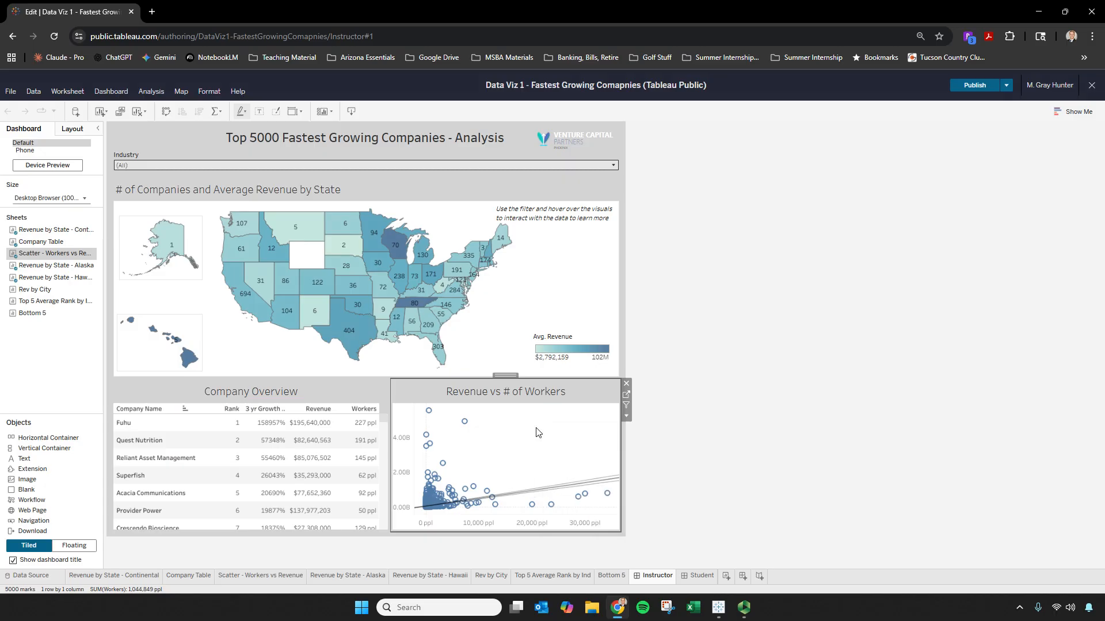
# - In the web editor, set the scatter worksheet's shading fill to #E6E6E6 and return to the Instructor dashboard
pyautogui.click(626, 396)
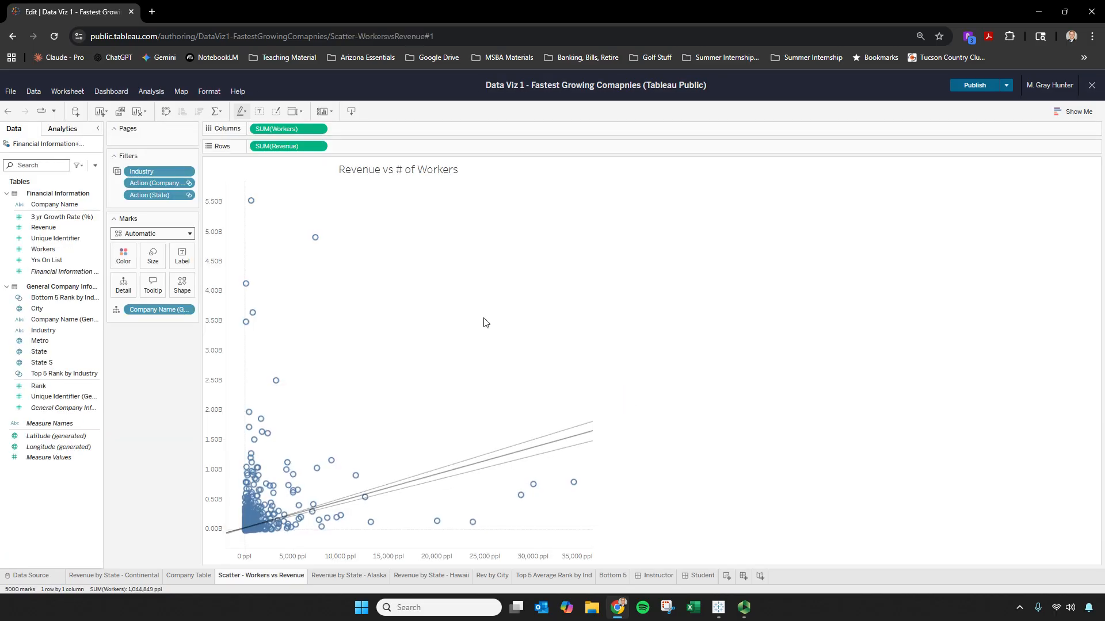
pyautogui.rightClick(485, 323)
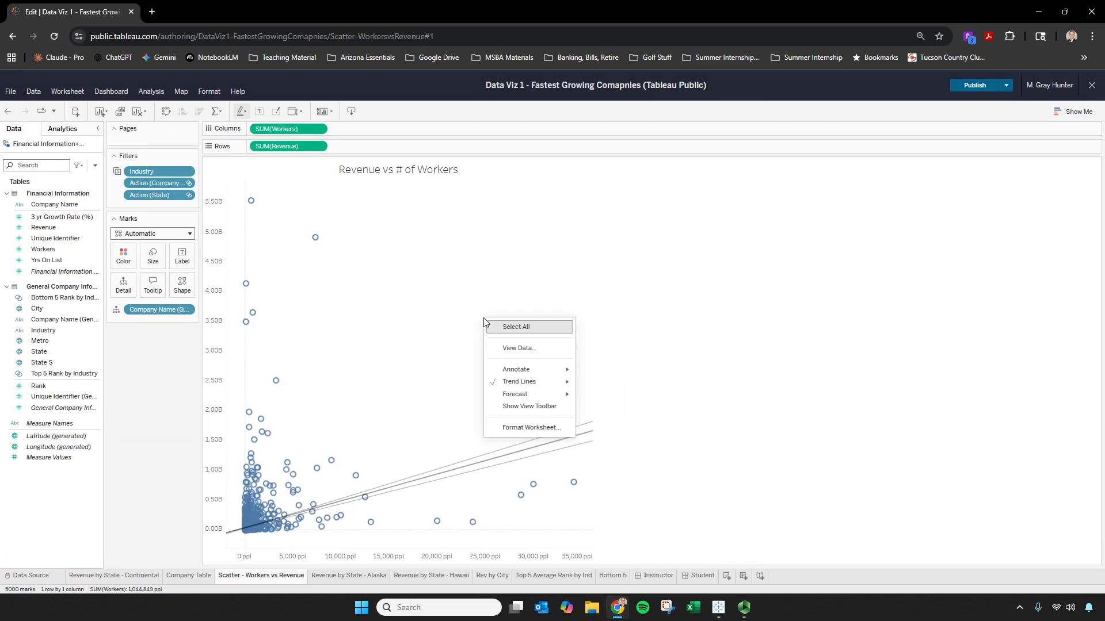
pyautogui.click(518, 426)
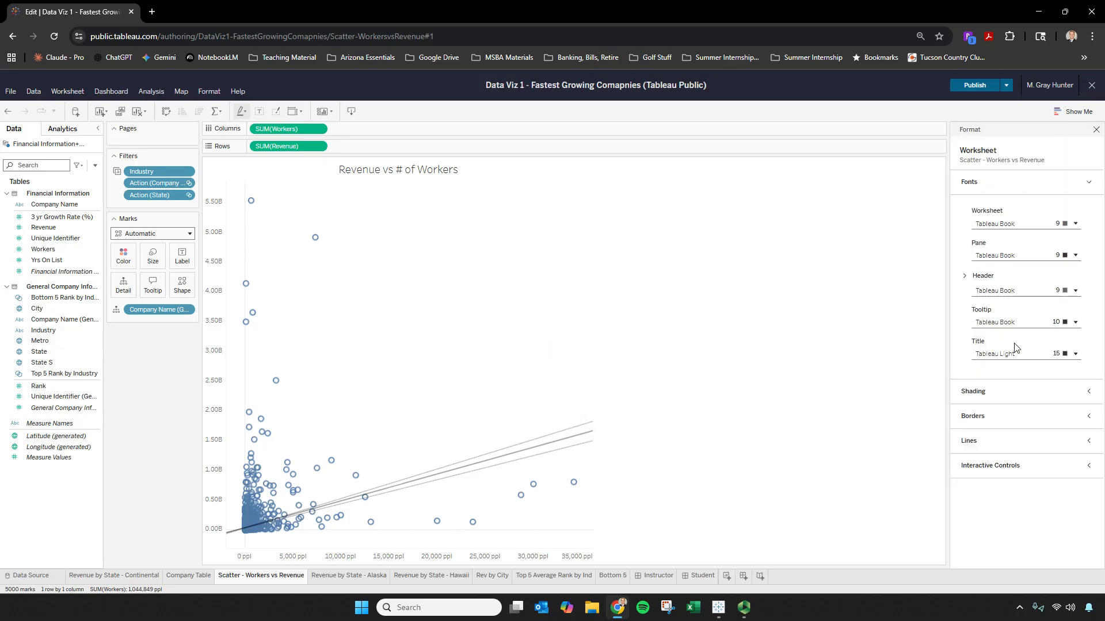
pyautogui.click(1013, 393)
pyautogui.click(1001, 433)
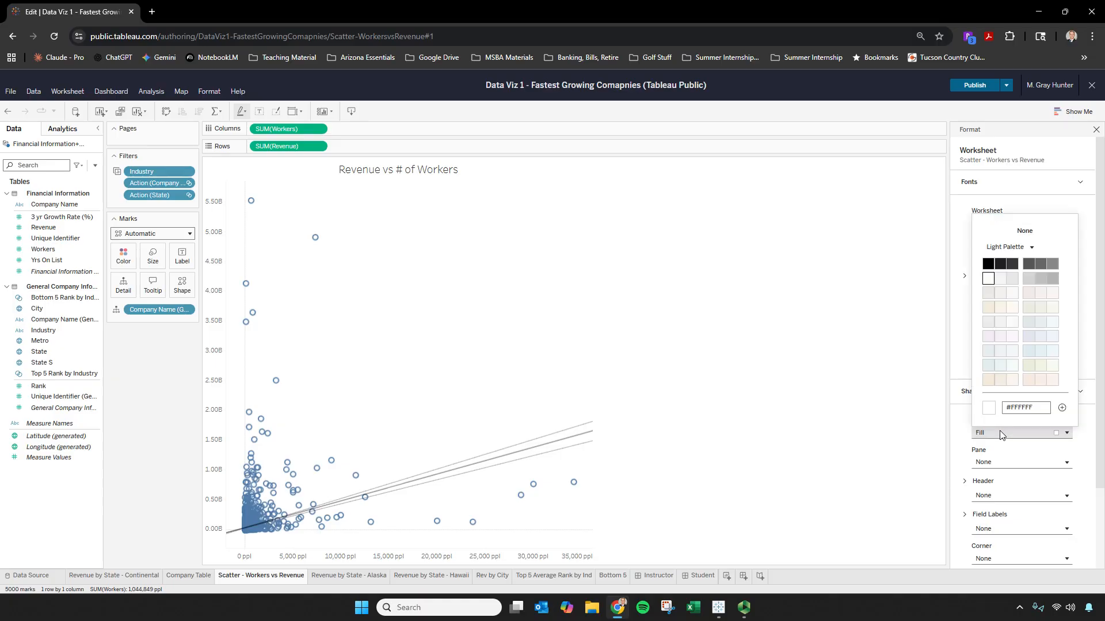
pyautogui.click(1012, 279)
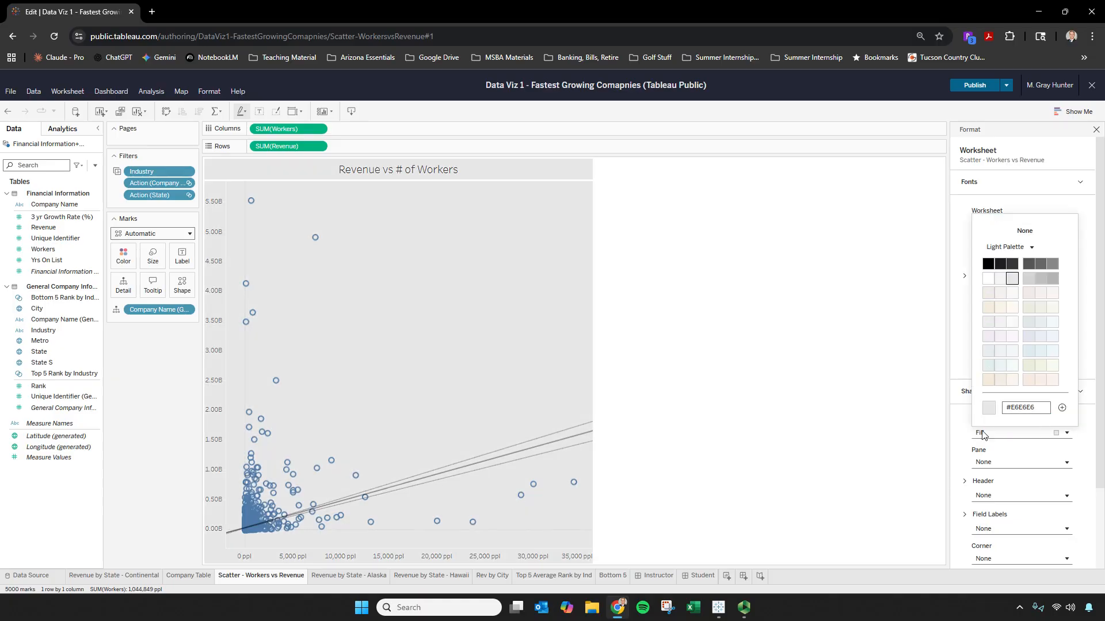
pyautogui.click(656, 576)
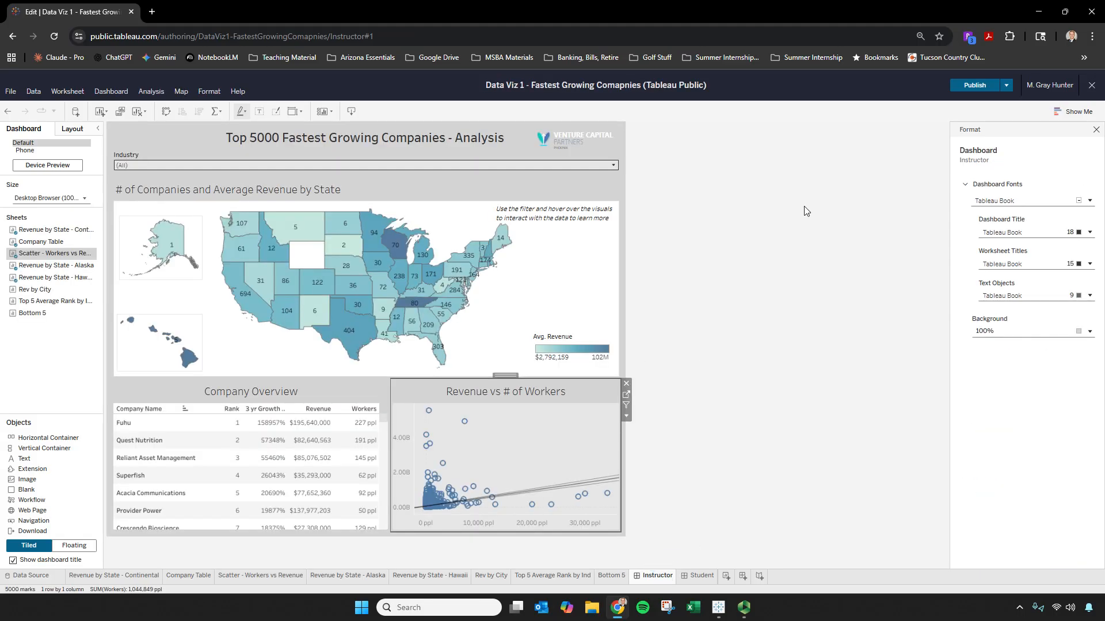
pyautogui.click(1097, 130)
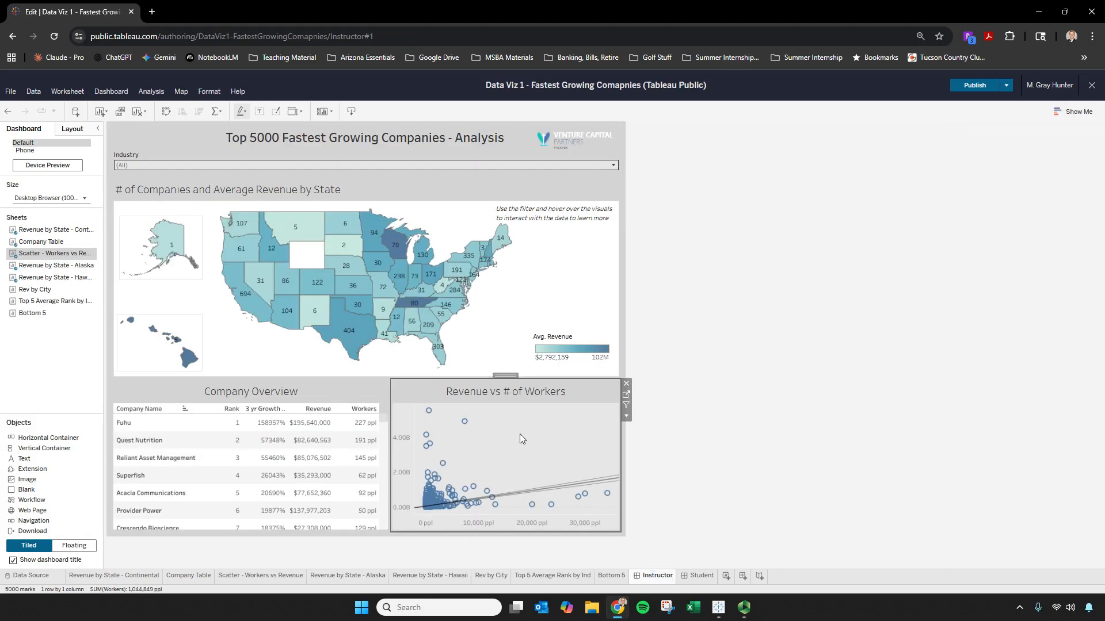
# - Switch to the Tableau Public desktop app and shade the scatter plot's worksheet gray to match the dashboard background
pyautogui.rightClick(519, 434)
pyautogui.hotkey('alt', 'Tab')
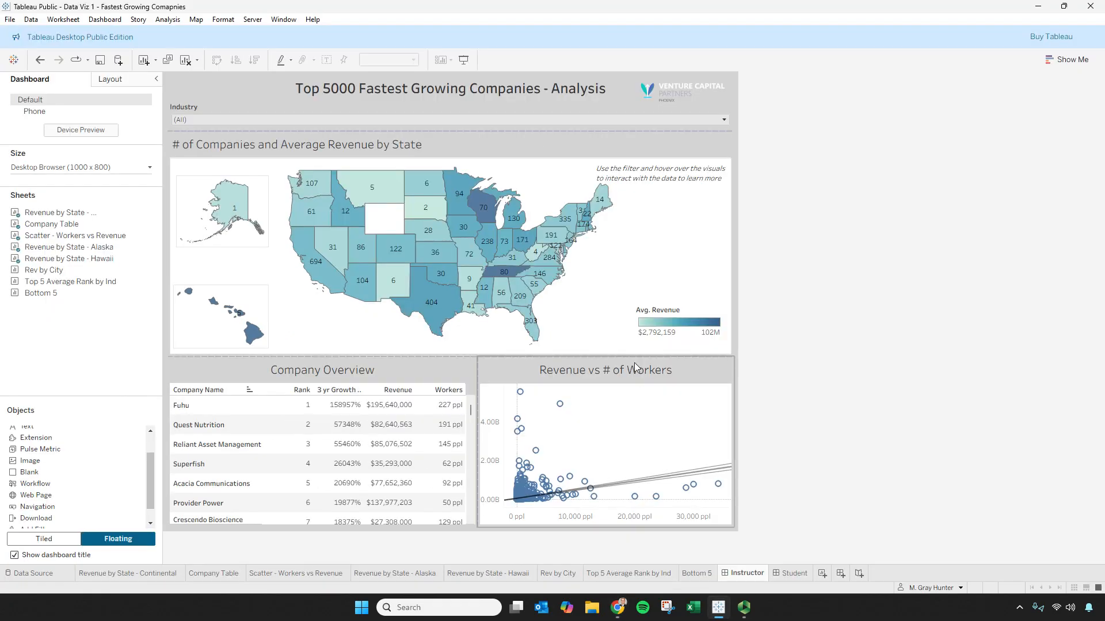
pyautogui.rightClick(615, 414)
pyautogui.click(651, 450)
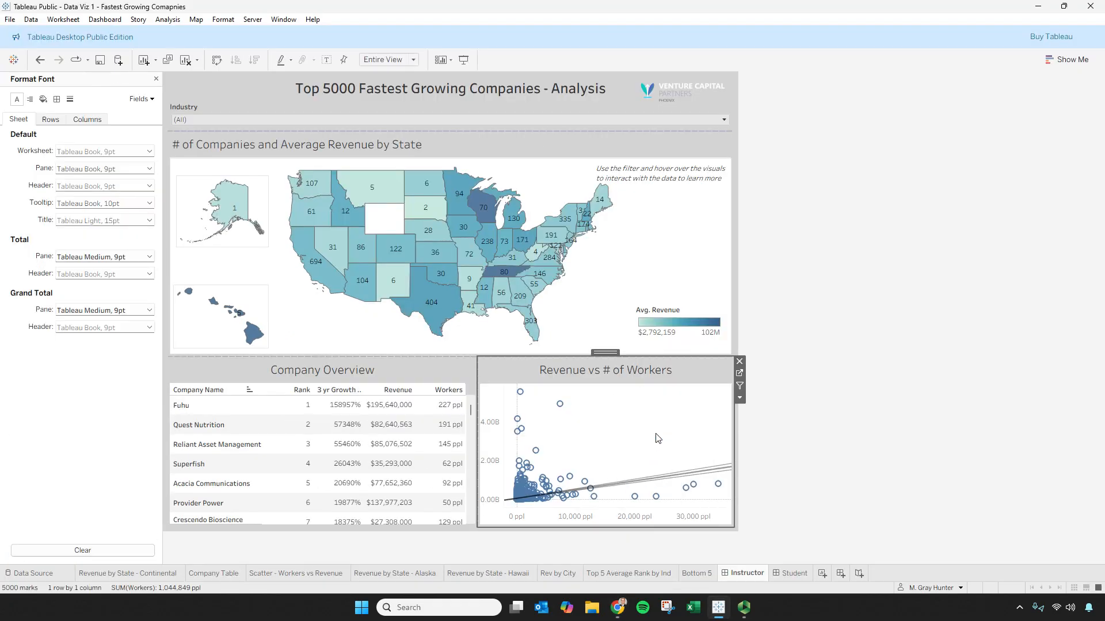
pyautogui.click(43, 99)
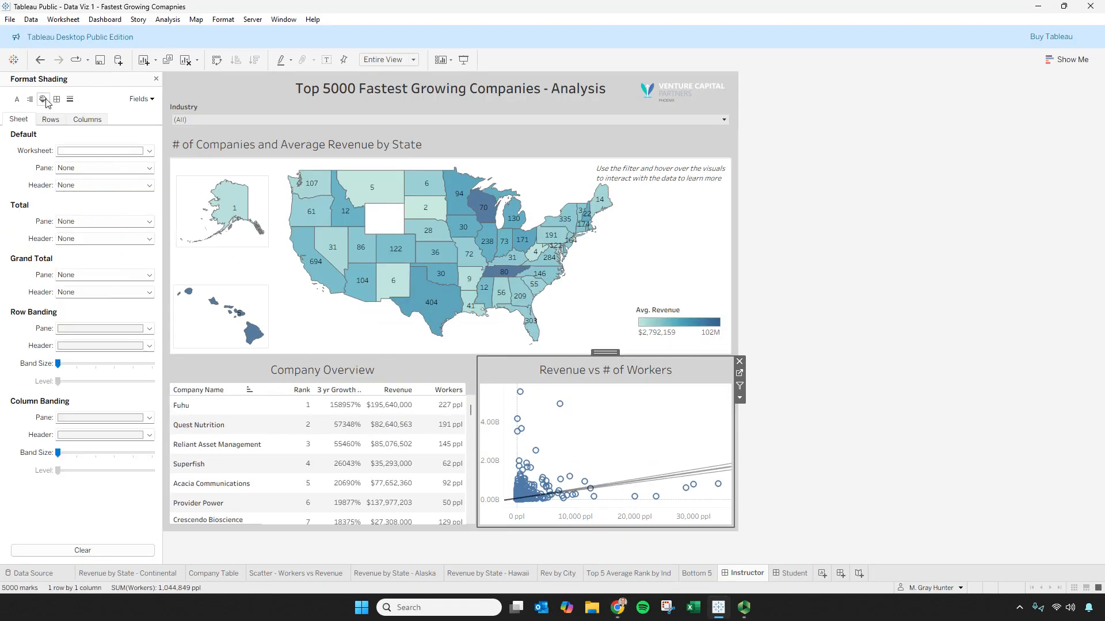
pyautogui.click(71, 150)
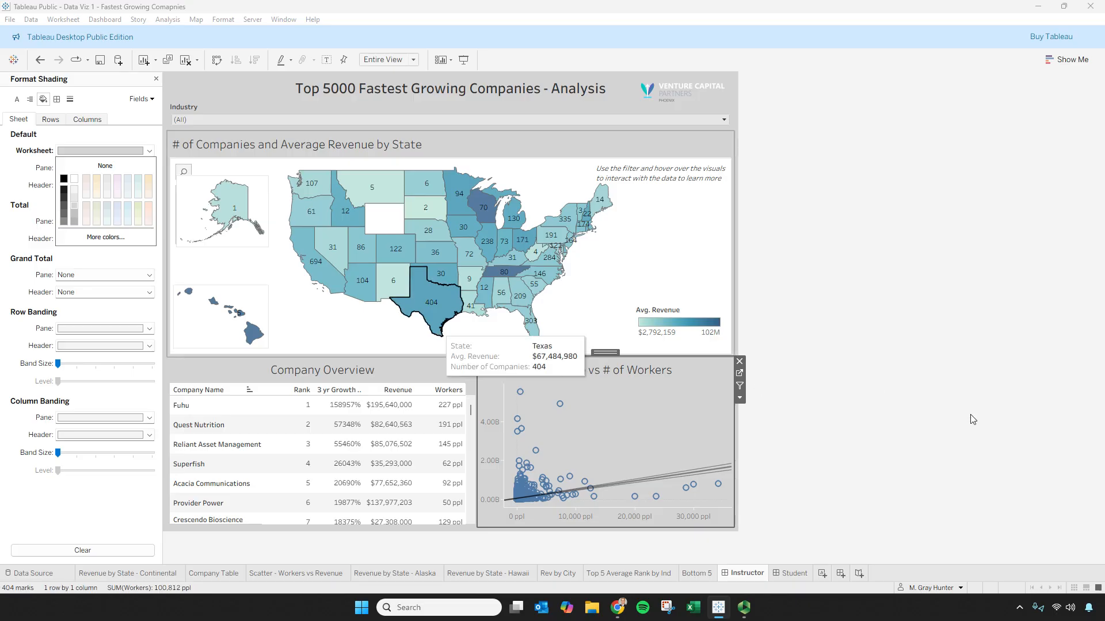
pyautogui.click(794, 419)
# - Switch back to the browser and close the web editor
pyautogui.click(721, 607)
pyautogui.rightClick(521, 437)
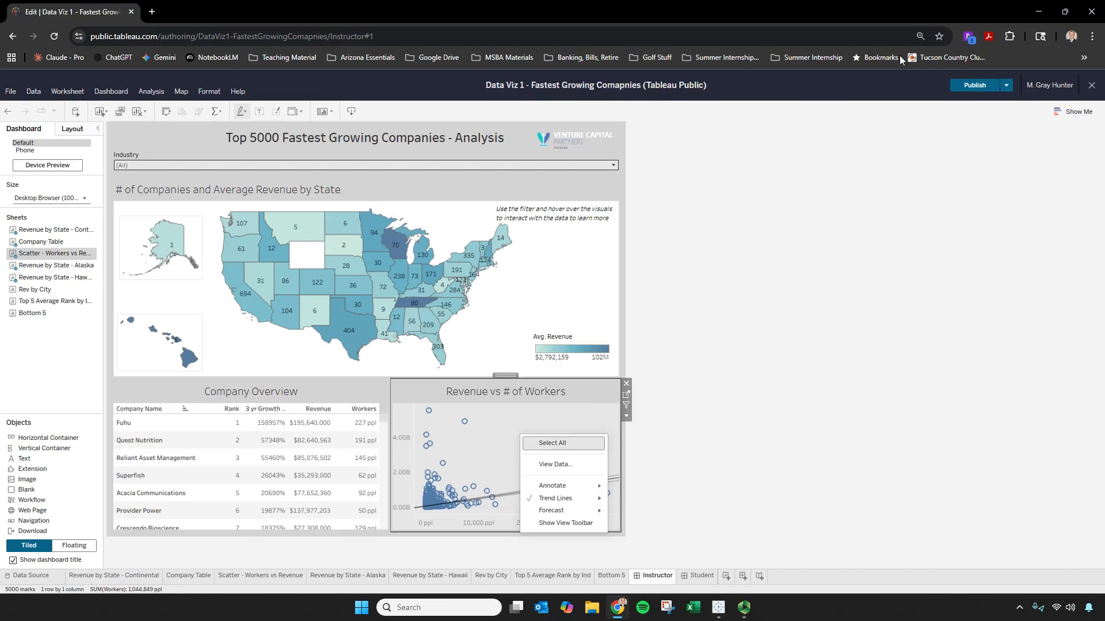
pyautogui.click(1090, 91)
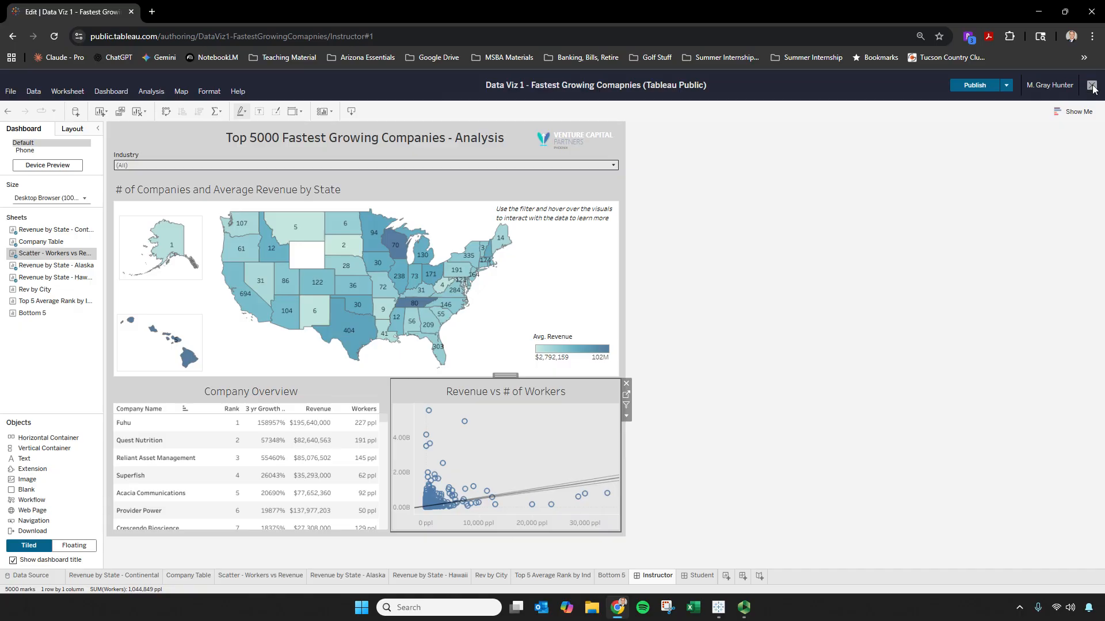
pyautogui.click(1089, 91)
pyautogui.click(520, 348)
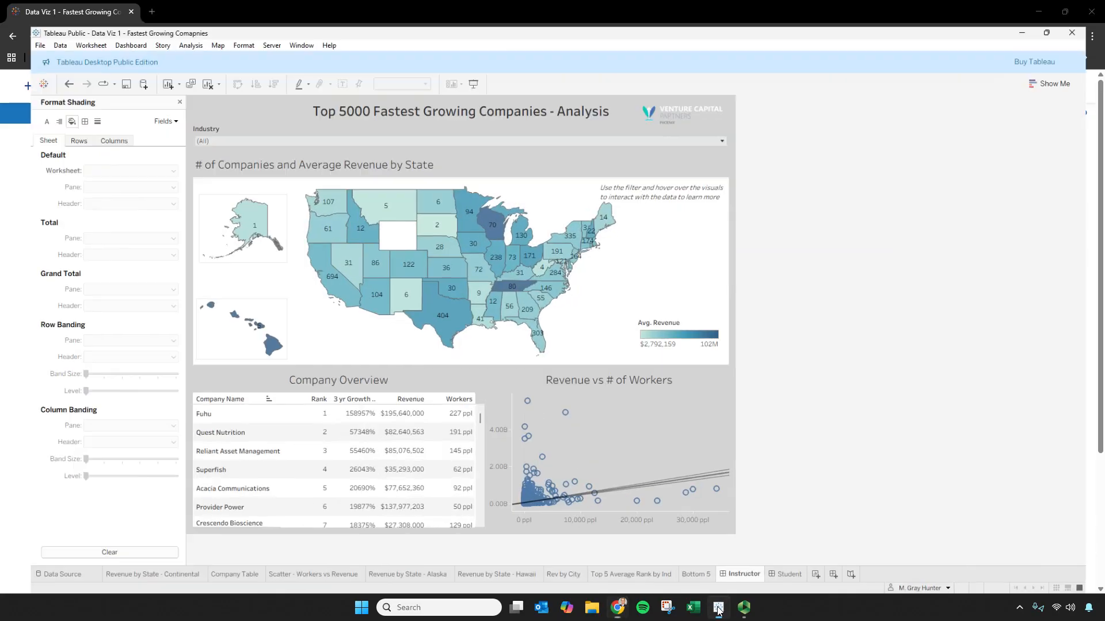
# - Switch to the Tableau Public desktop app and open the empty Student dashboard
pyautogui.click(702, 583)
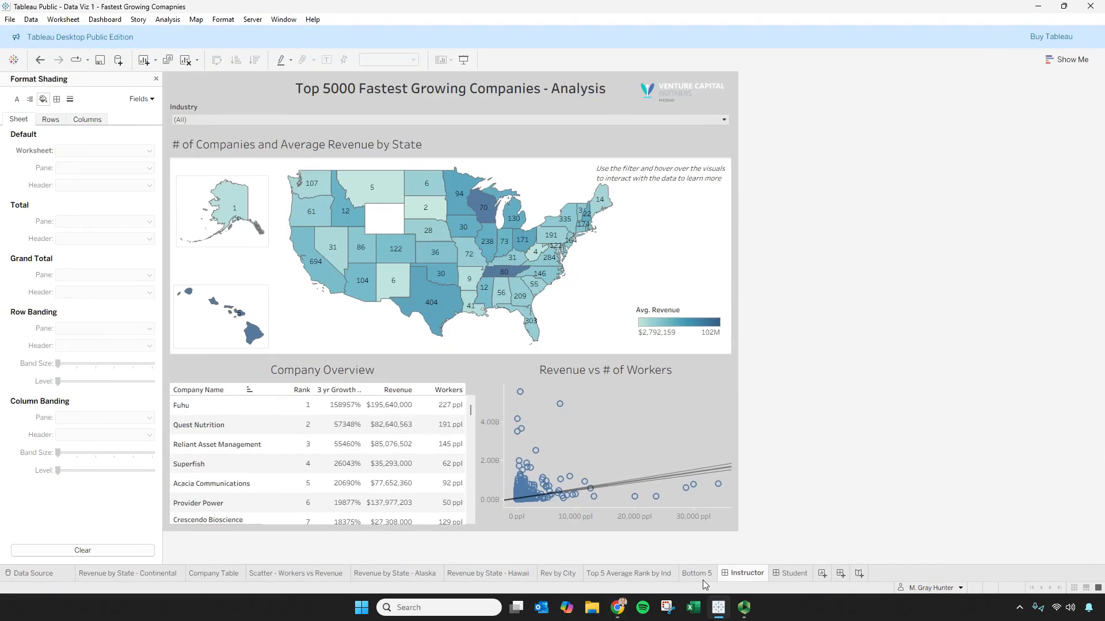
pyautogui.click(793, 574)
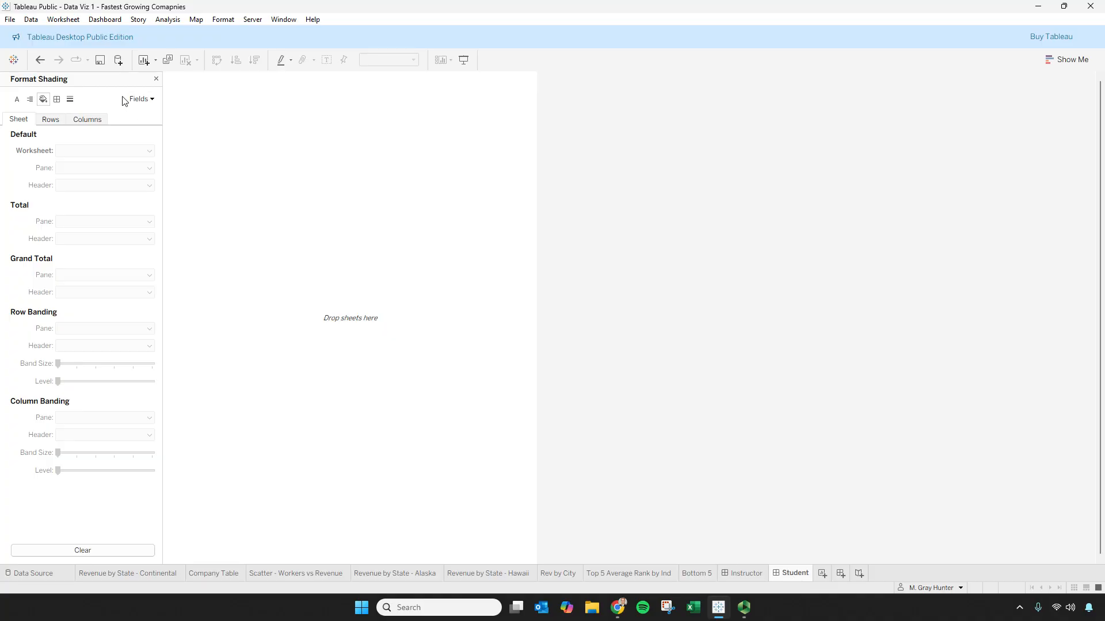
# - Close the shading format pane and review the Instructor dashboard and the existing worksheets, from the city map to the continental state map
pyautogui.click(156, 78)
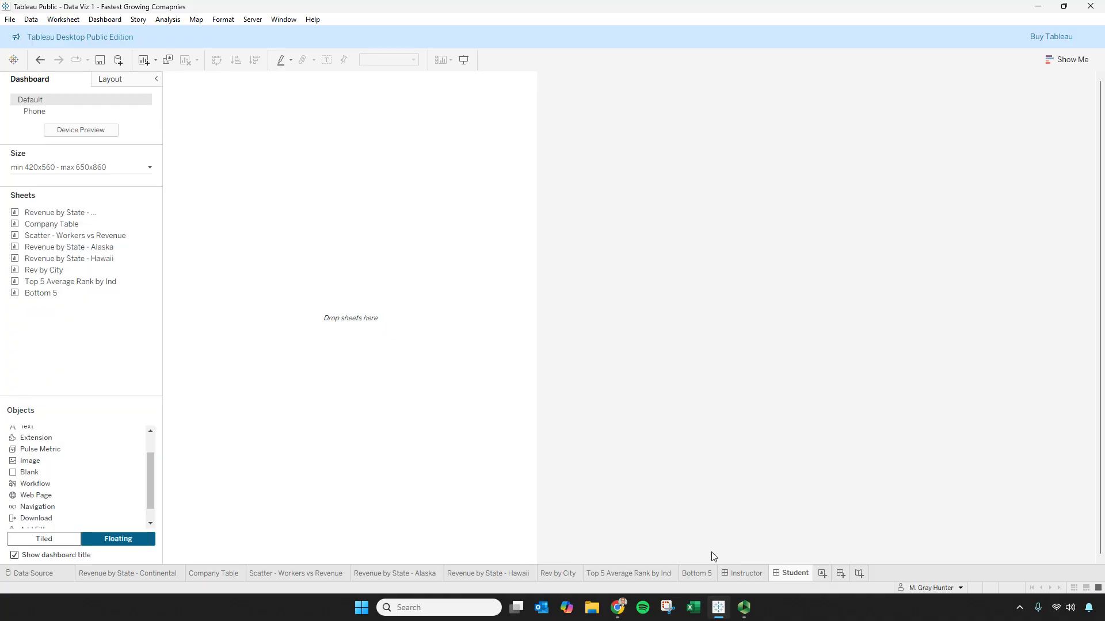
pyautogui.click(739, 573)
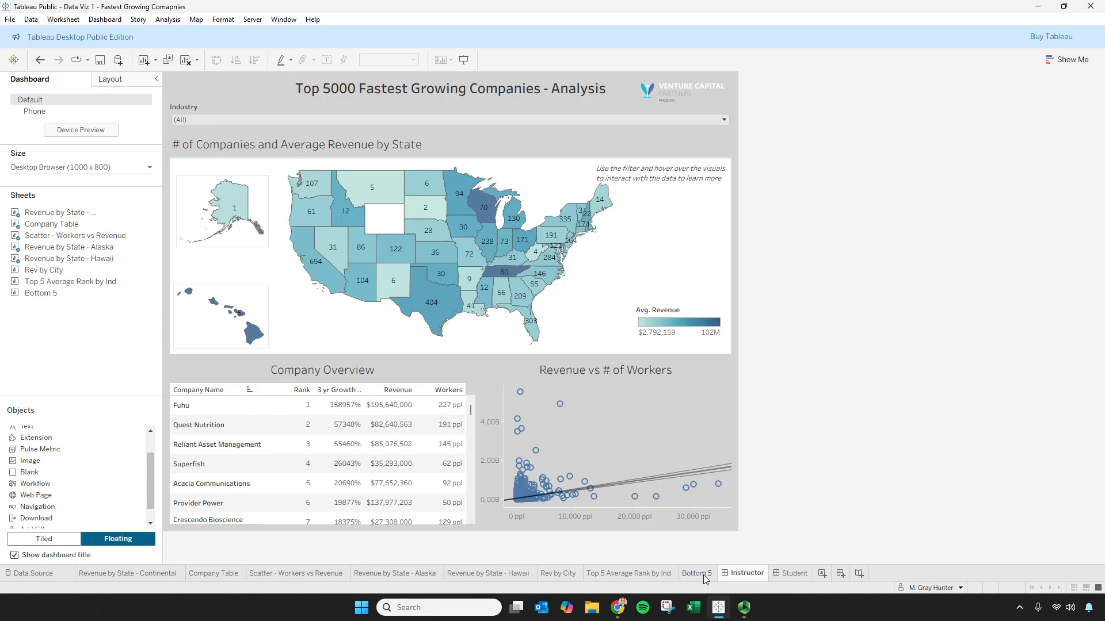
pyautogui.click(559, 574)
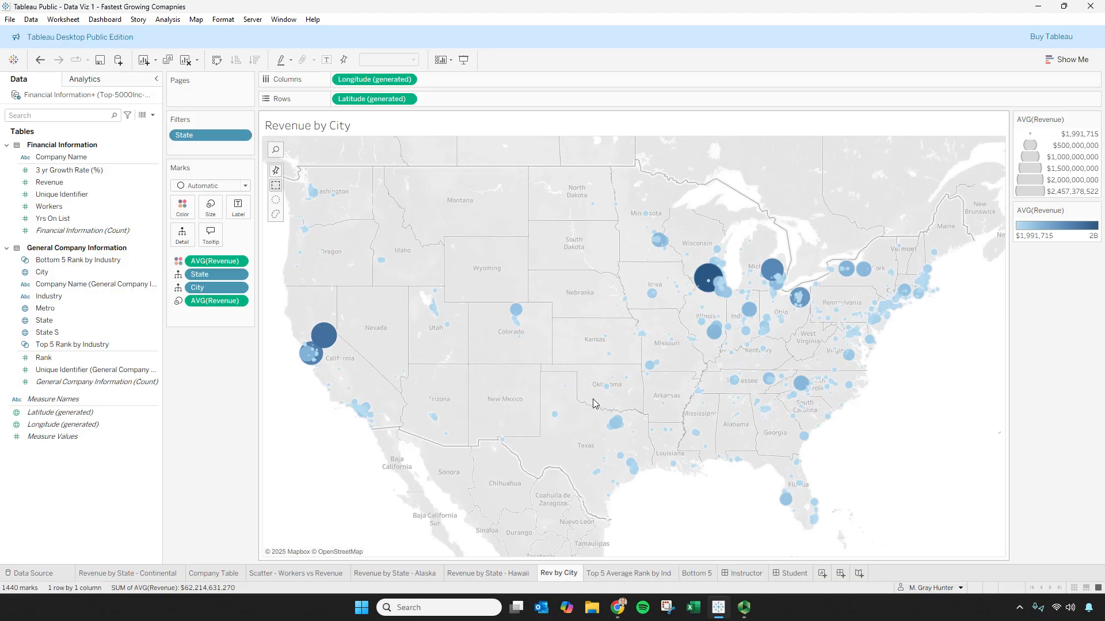
pyautogui.click(621, 577)
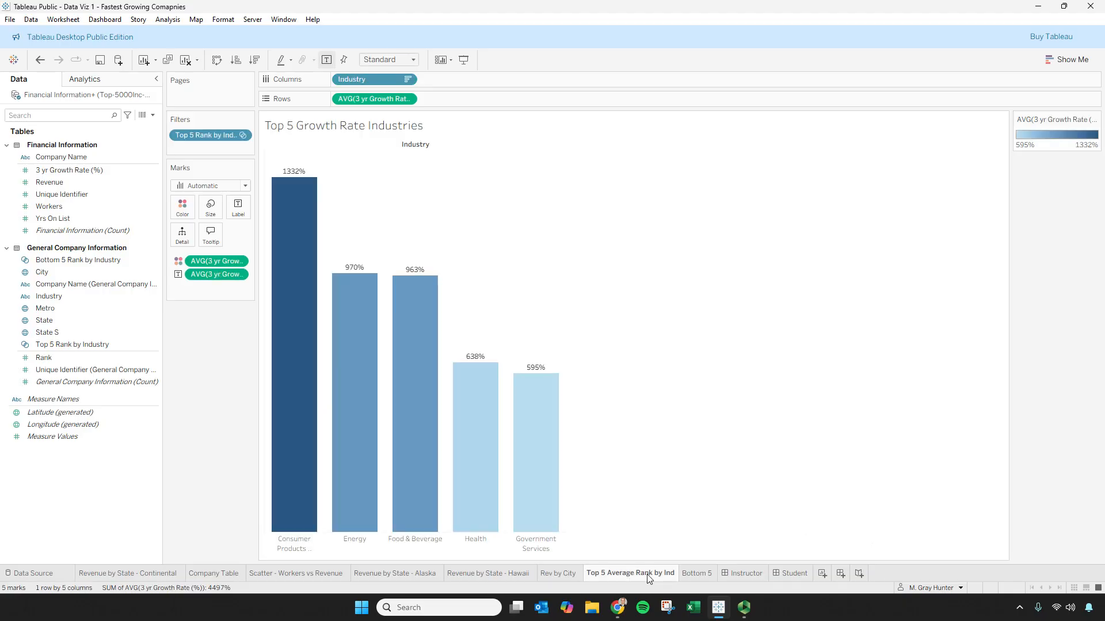
pyautogui.click(707, 575)
pyautogui.click(655, 578)
pyautogui.click(688, 574)
pyautogui.click(668, 578)
pyautogui.click(701, 574)
pyautogui.click(652, 579)
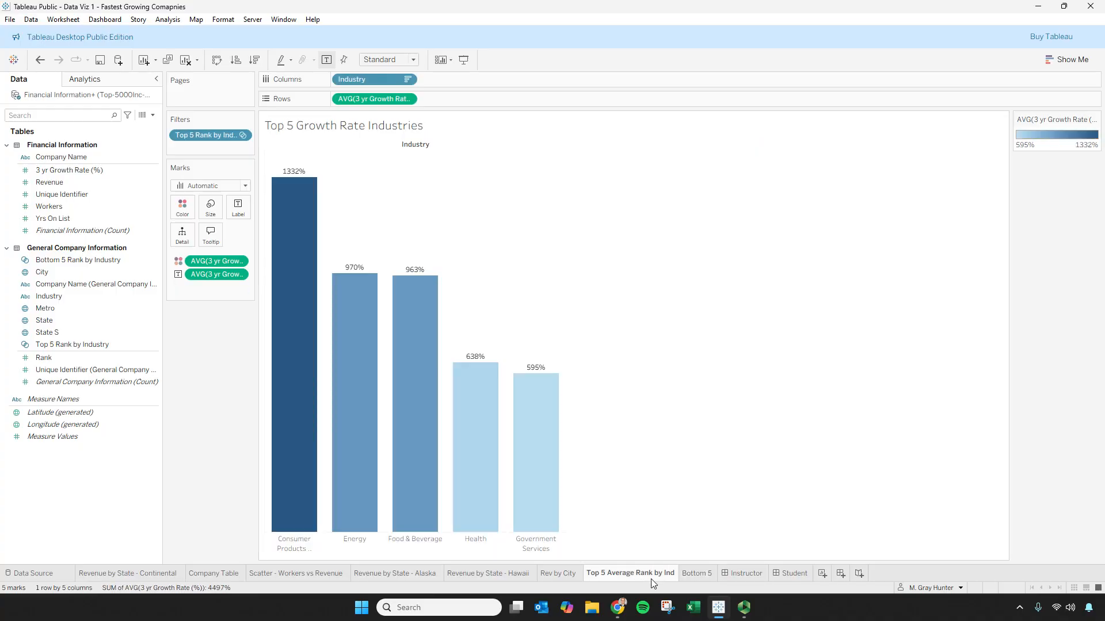
pyautogui.click(696, 575)
pyautogui.click(490, 574)
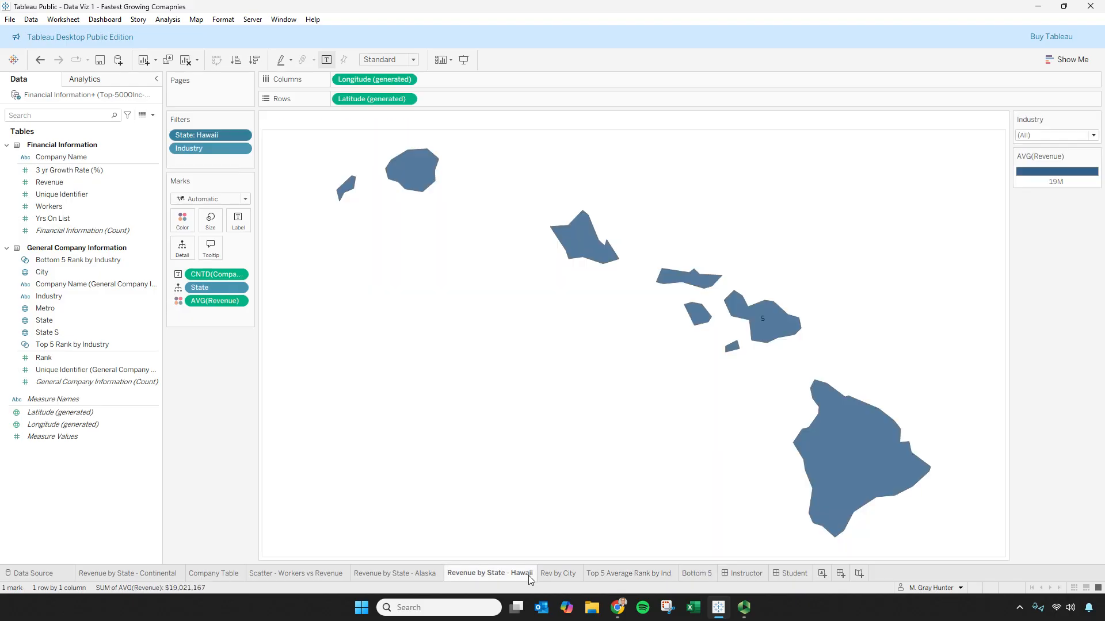
pyautogui.click(401, 575)
pyautogui.click(298, 574)
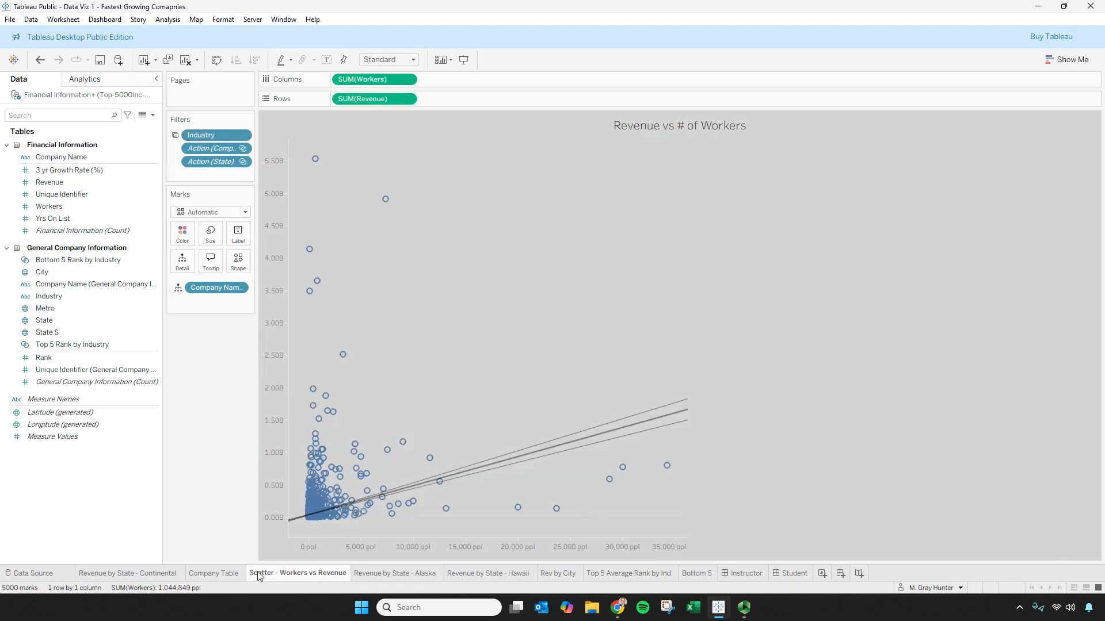
pyautogui.click(215, 575)
pyautogui.click(132, 574)
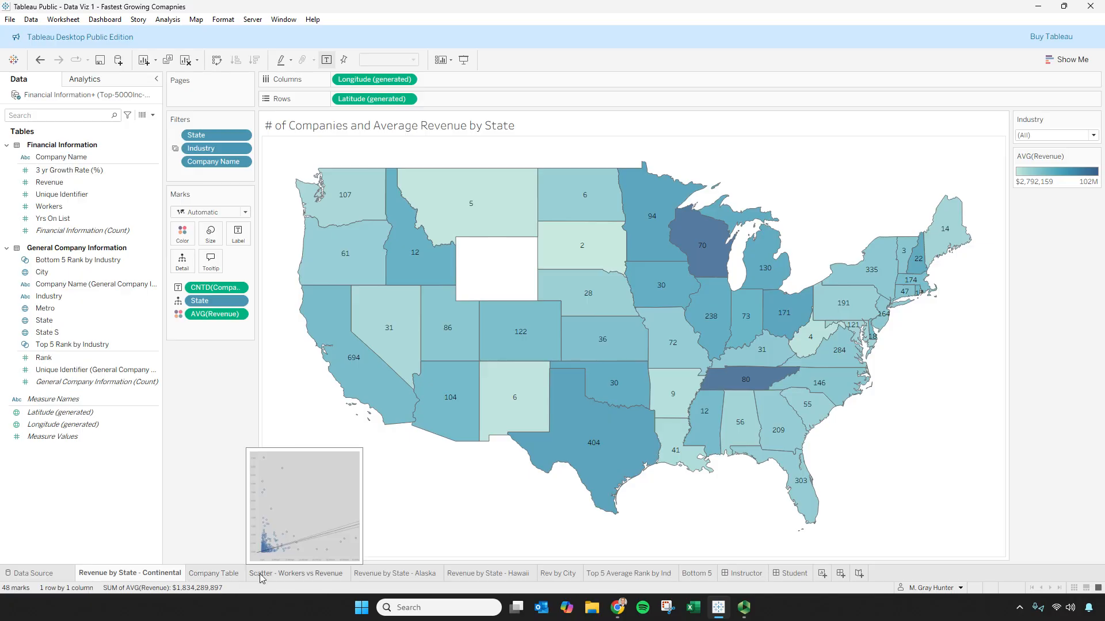
pyautogui.moveTo(290, 578)
# - Add a Company Name filter to the Rev by City worksheet, selecting from the list with all companies included
pyautogui.click(557, 578)
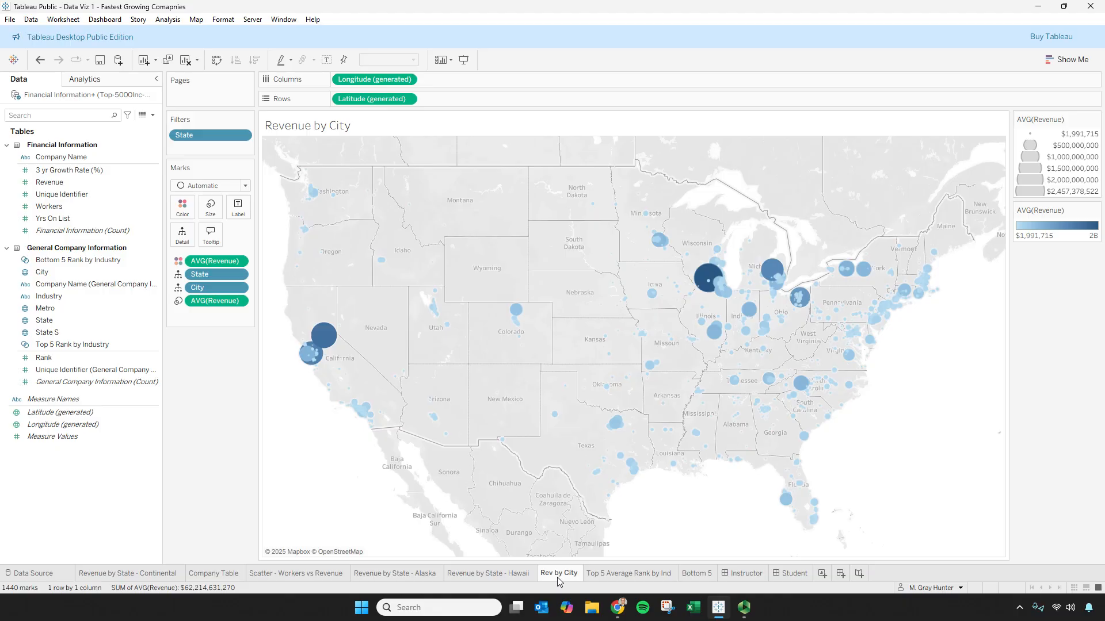
pyautogui.click(55, 160)
pyautogui.moveTo(56, 164); pyautogui.dragTo(190, 153)
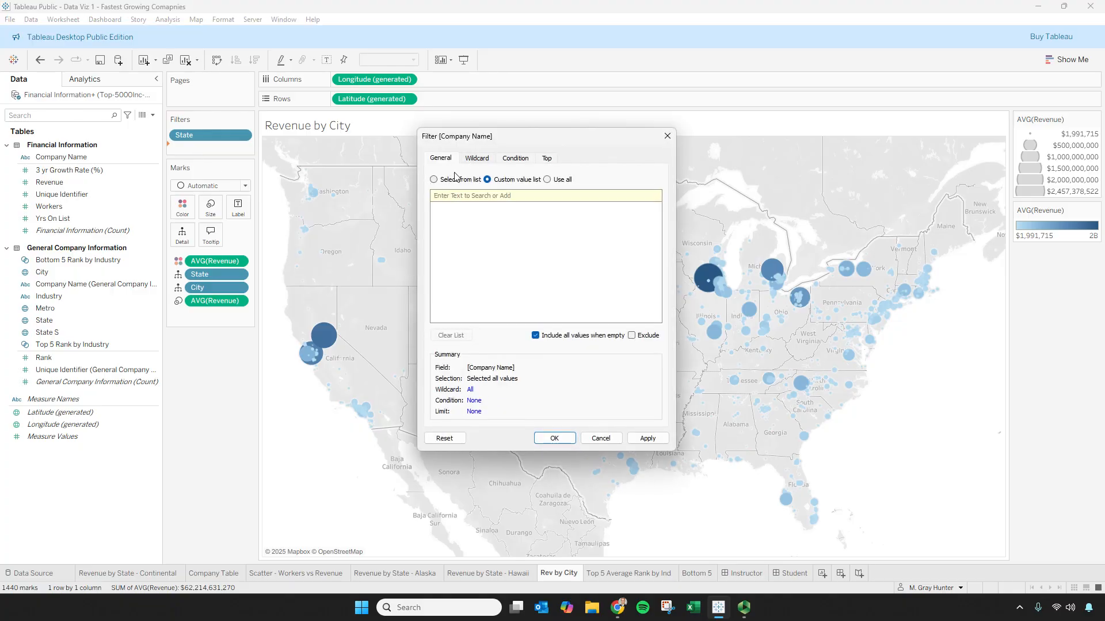
pyautogui.click(449, 182)
pyautogui.click(639, 439)
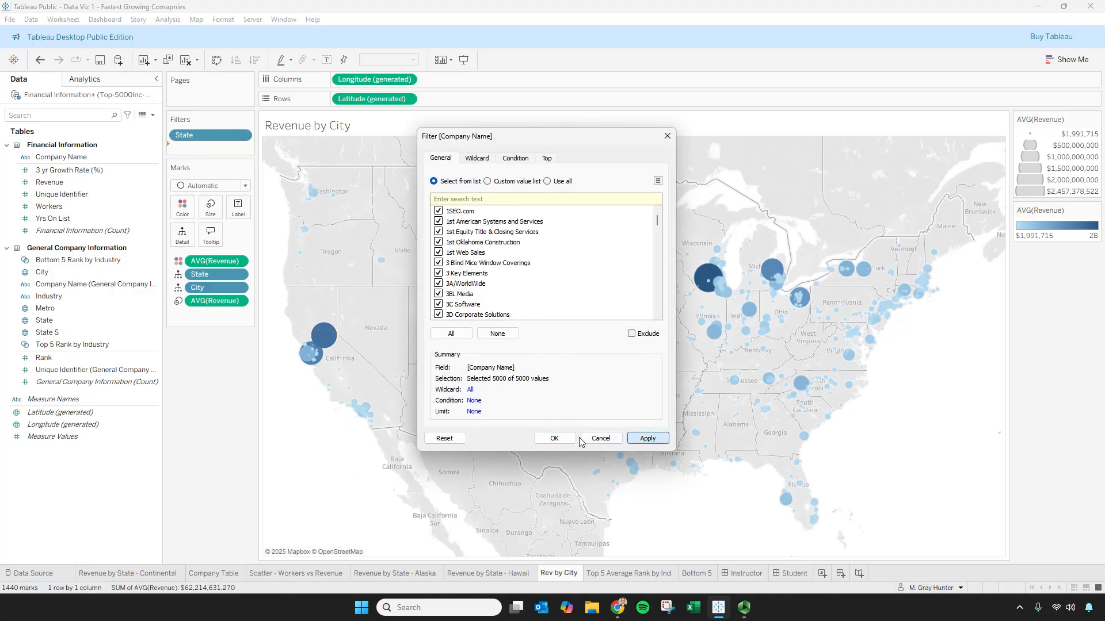
pyautogui.click(554, 438)
# - Show the Company Name filter on the Rev by City worksheet and set its display to Wildcard Match
pyautogui.click(241, 149)
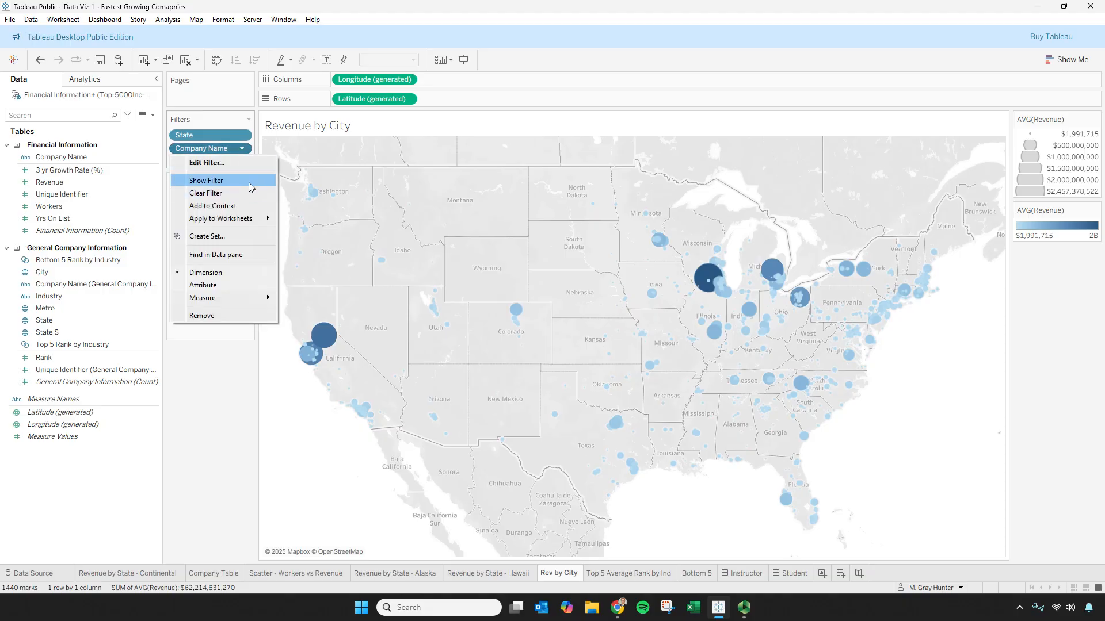
pyautogui.click(251, 180)
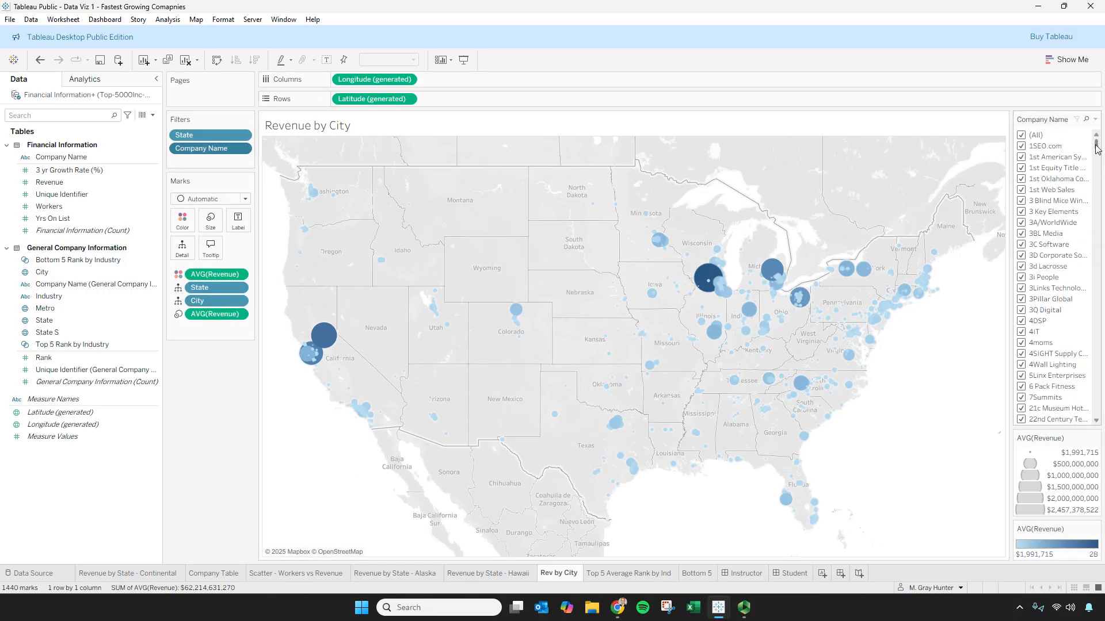
pyautogui.click(1095, 119)
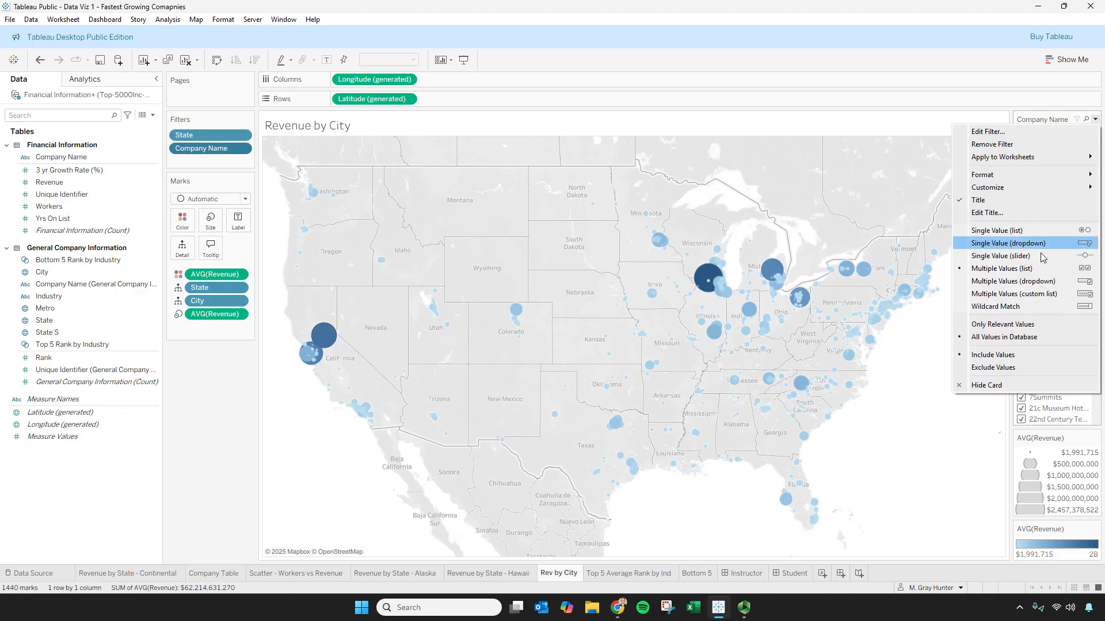
pyautogui.click(1030, 310)
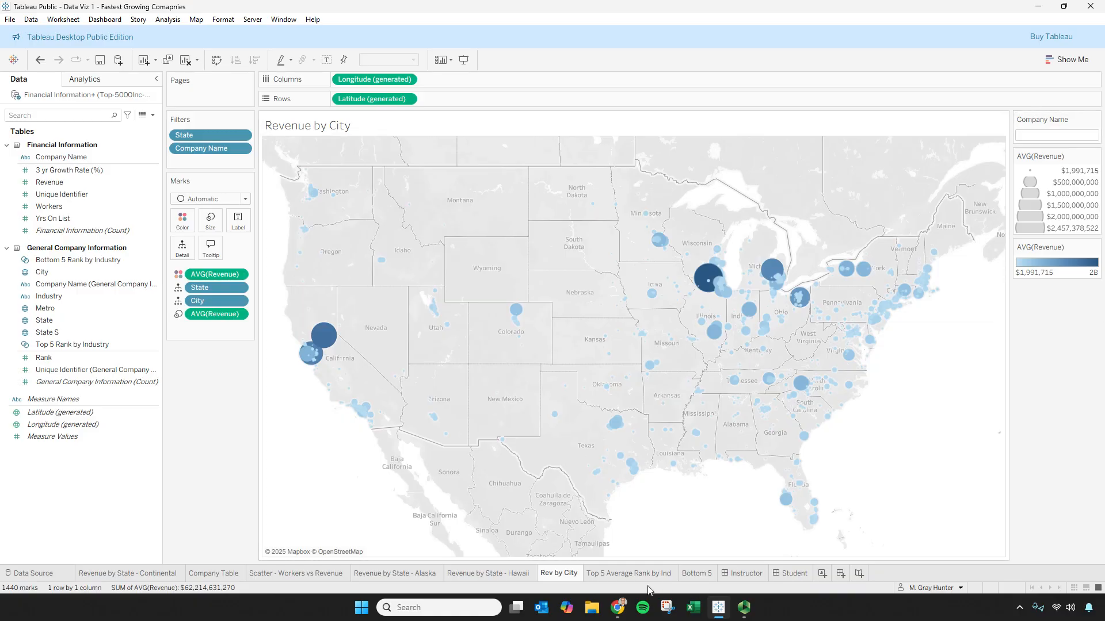
# - On the Instructor dashboard, show the Company Name filter belonging to the continental state map
pyautogui.click(667, 574)
pyautogui.click(550, 574)
pyautogui.click(729, 574)
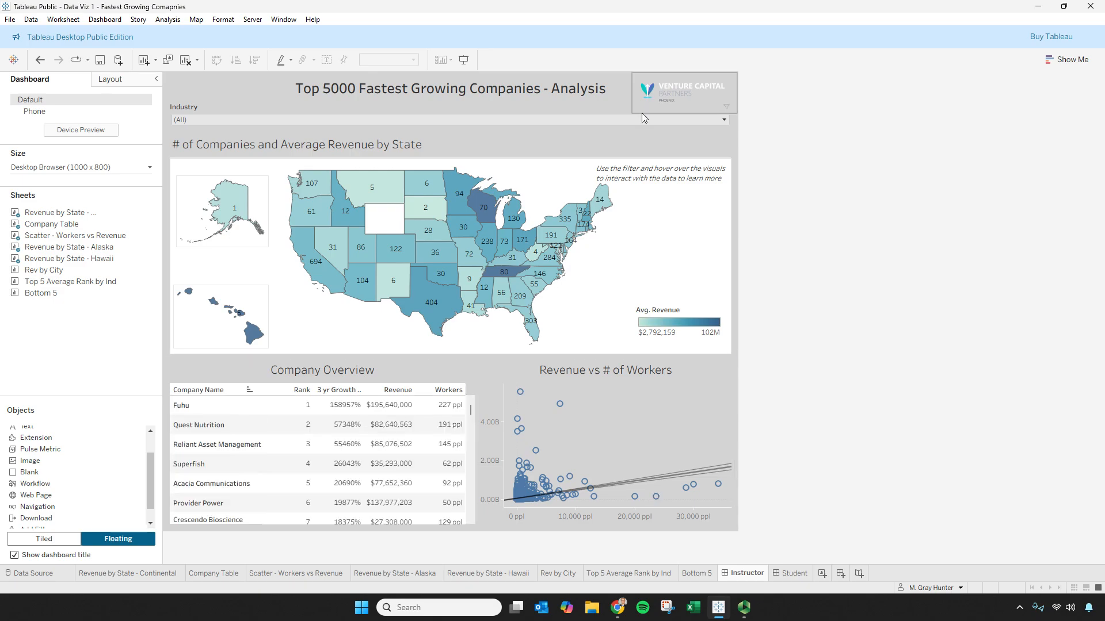
pyautogui.click(641, 118)
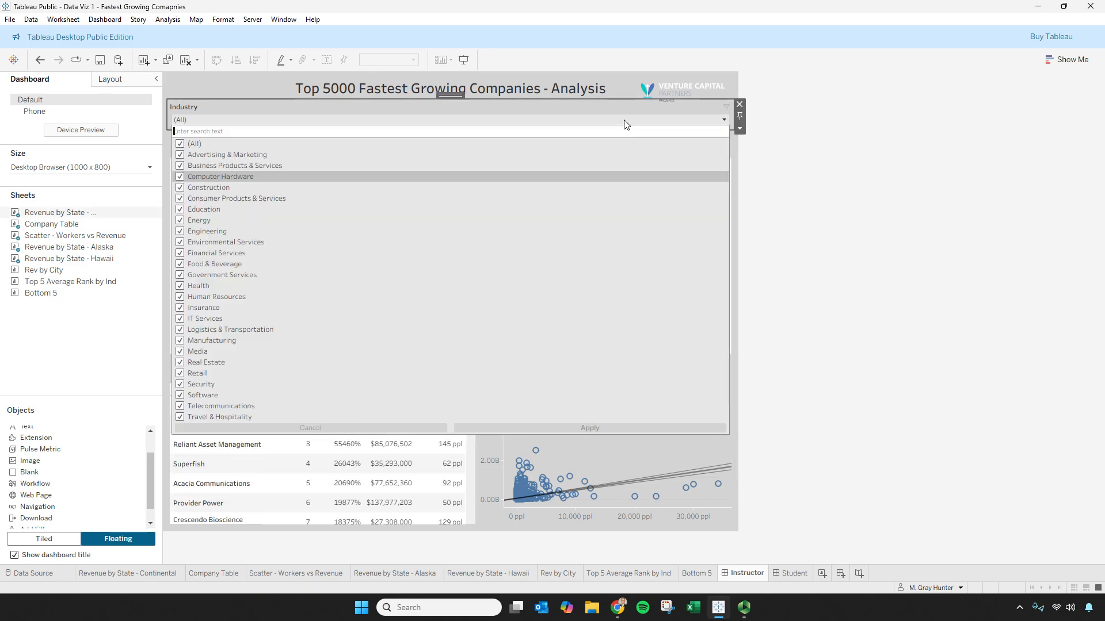
pyautogui.click(742, 108)
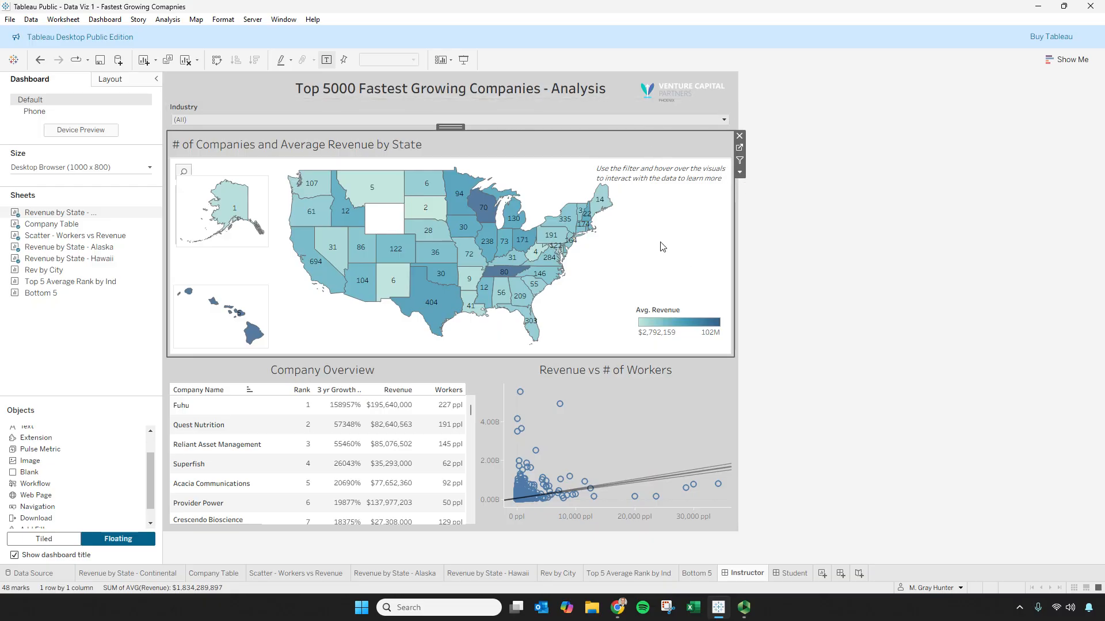
pyautogui.click(740, 173)
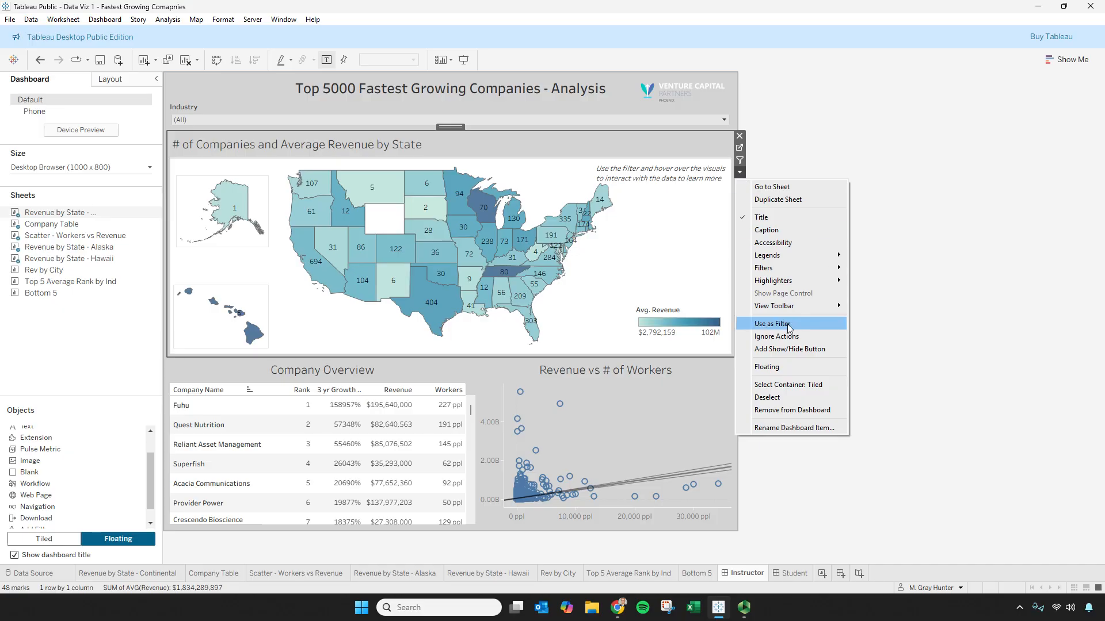
pyautogui.moveTo(789, 277)
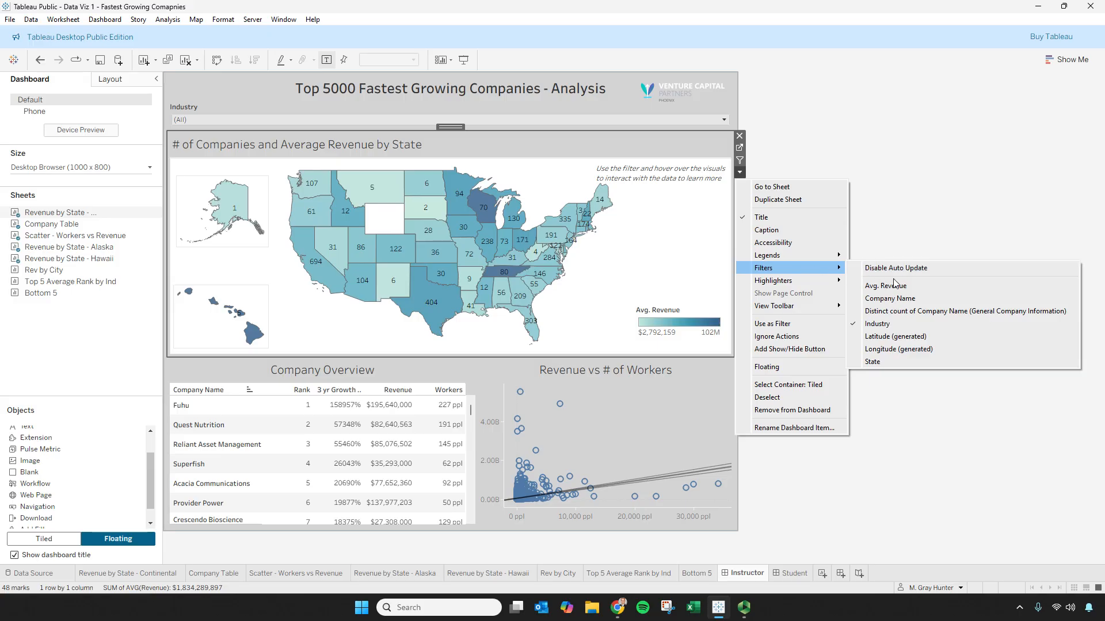
pyautogui.click(906, 299)
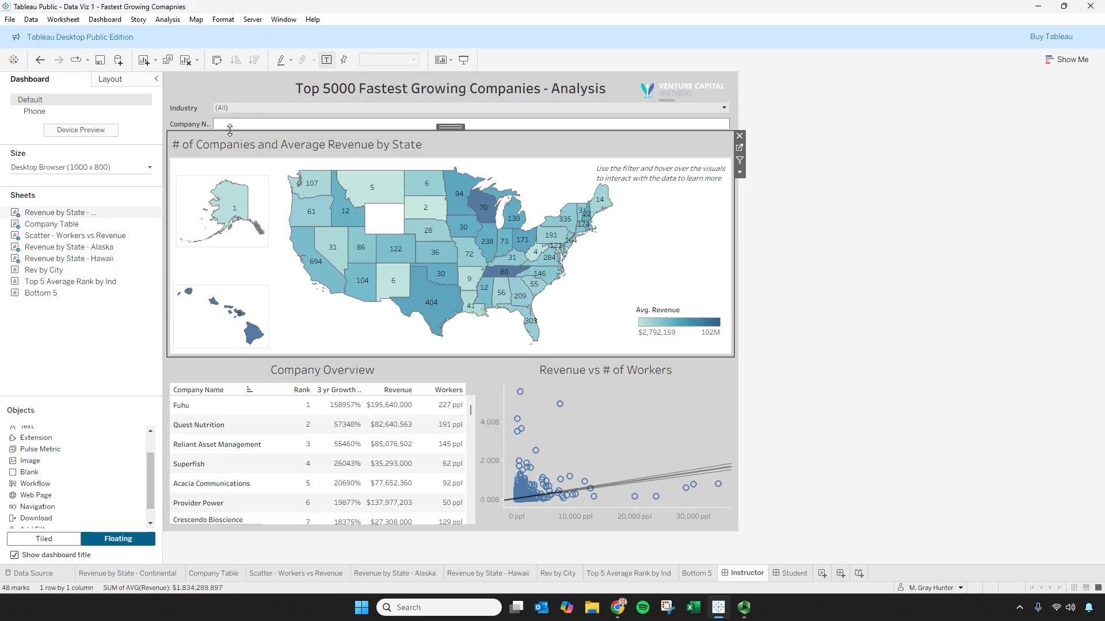
# - Make the Company Name filter floating and place it beside the map's East Coast, between the interaction note and the revenue legend
pyautogui.click(212, 124)
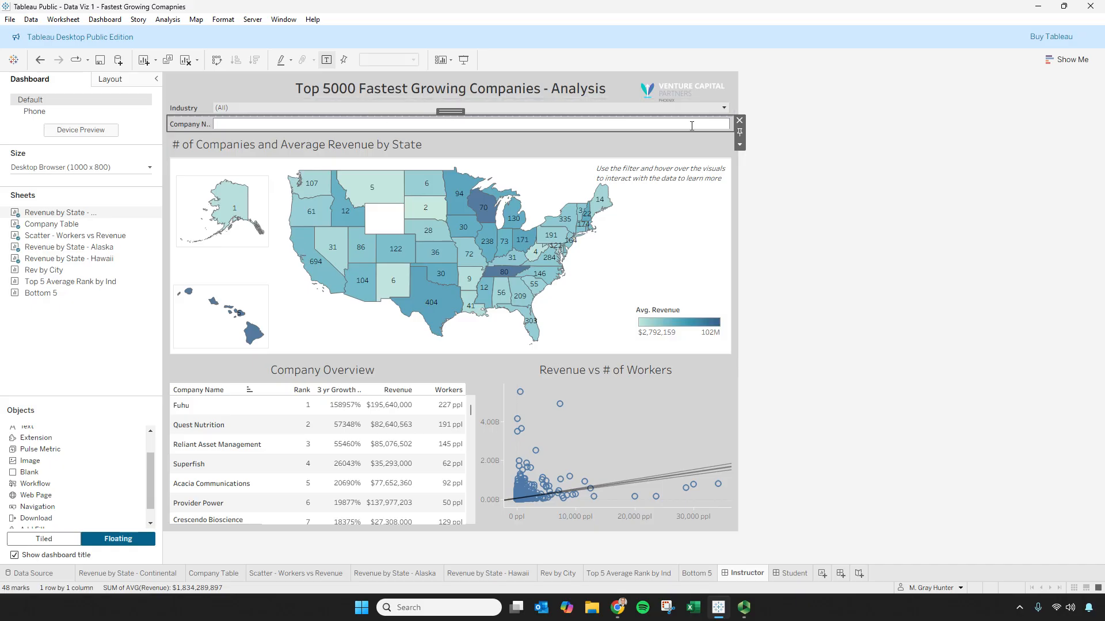
pyautogui.click(740, 145)
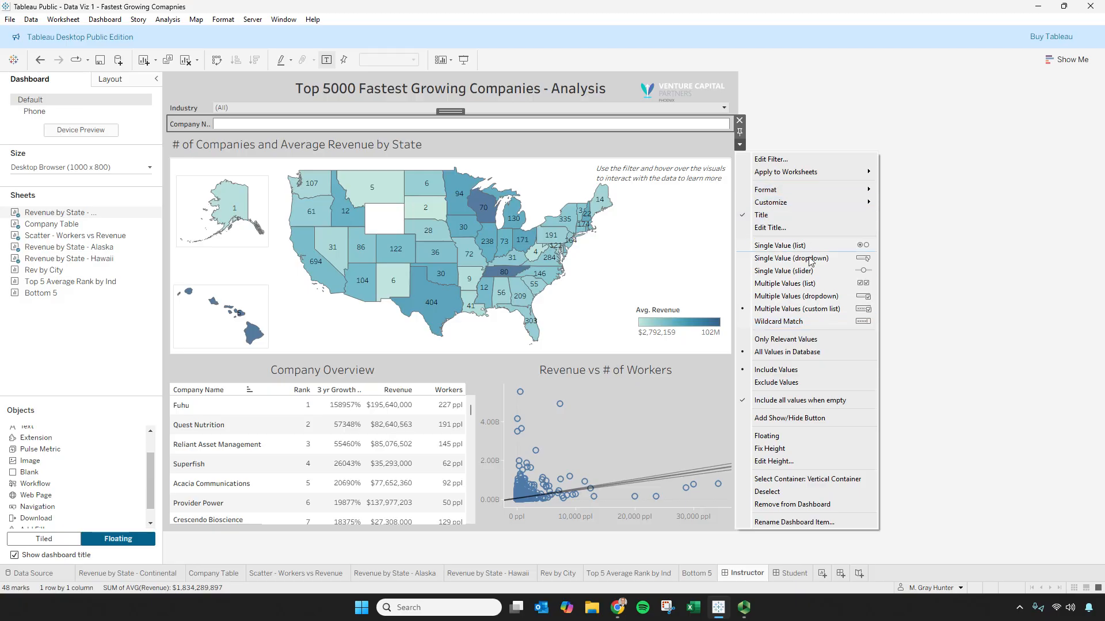
pyautogui.click(818, 436)
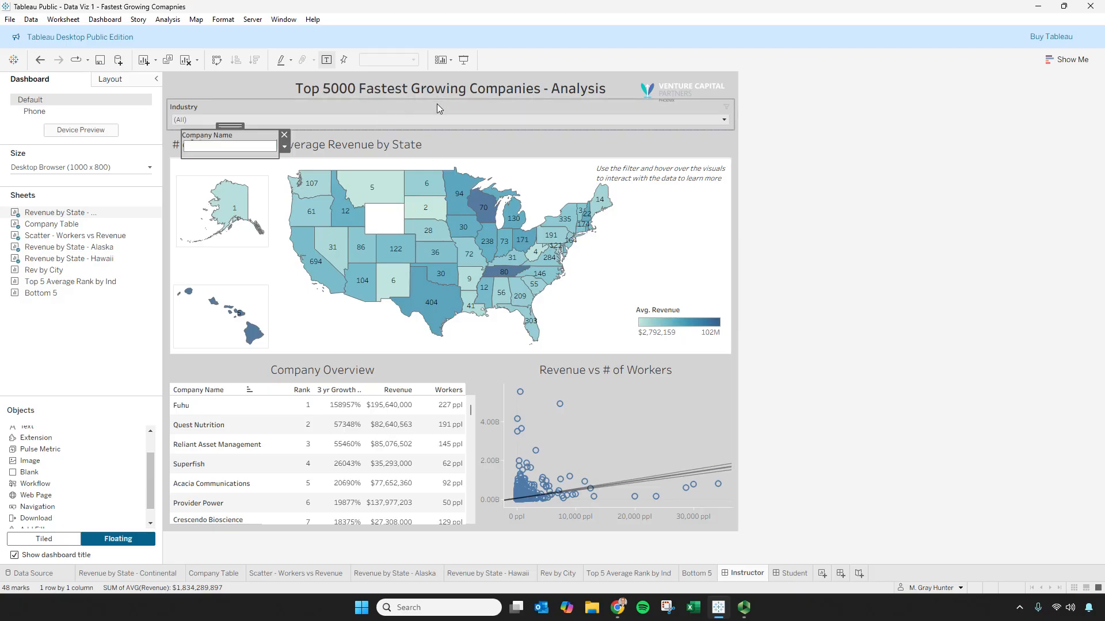
pyautogui.moveTo(221, 131); pyautogui.dragTo(670, 208)
# - Change the floating company filter's title to "Search for a Company"
pyautogui.doubleClick(659, 217)
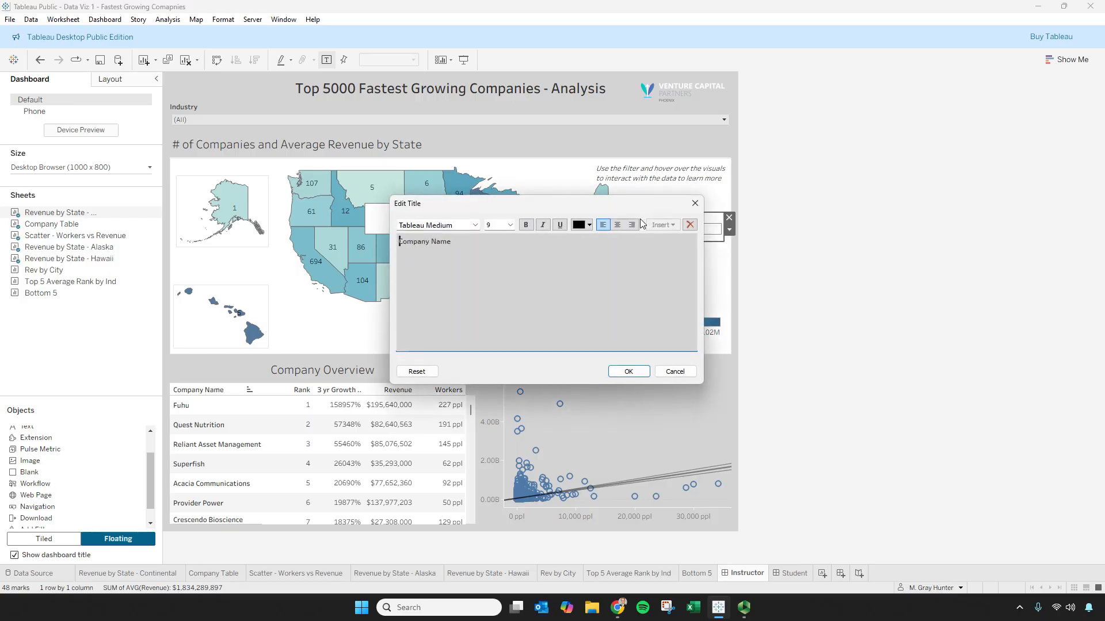
pyautogui.write('Search for a Company')
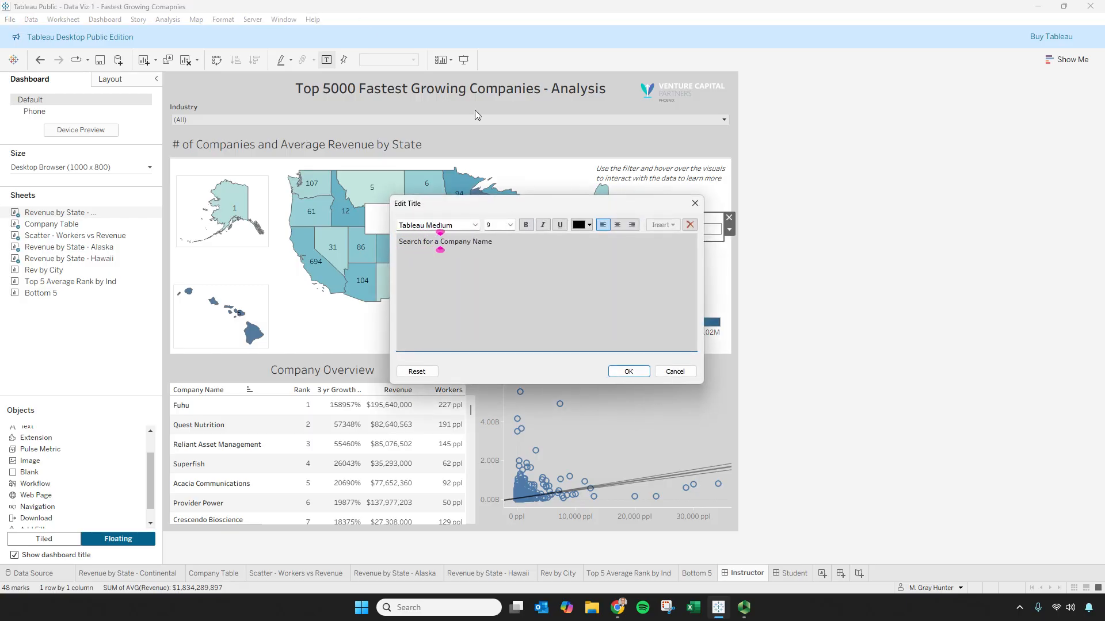
pyautogui.moveTo(493, 242); pyautogui.dragTo(474, 242)
pyautogui.press('BackSpace')
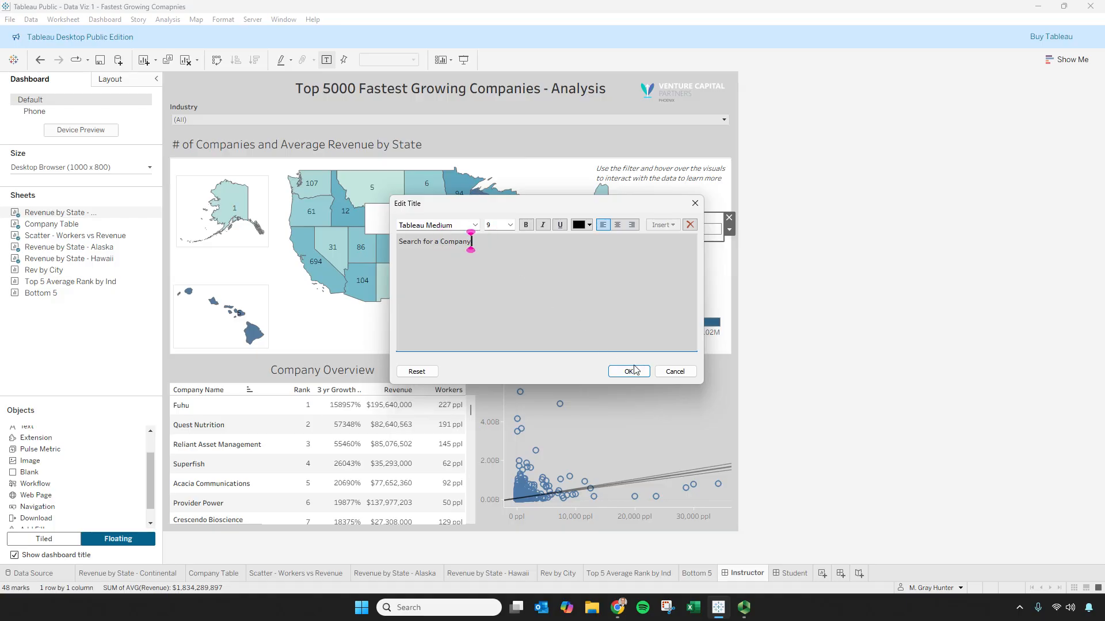
pyautogui.click(630, 373)
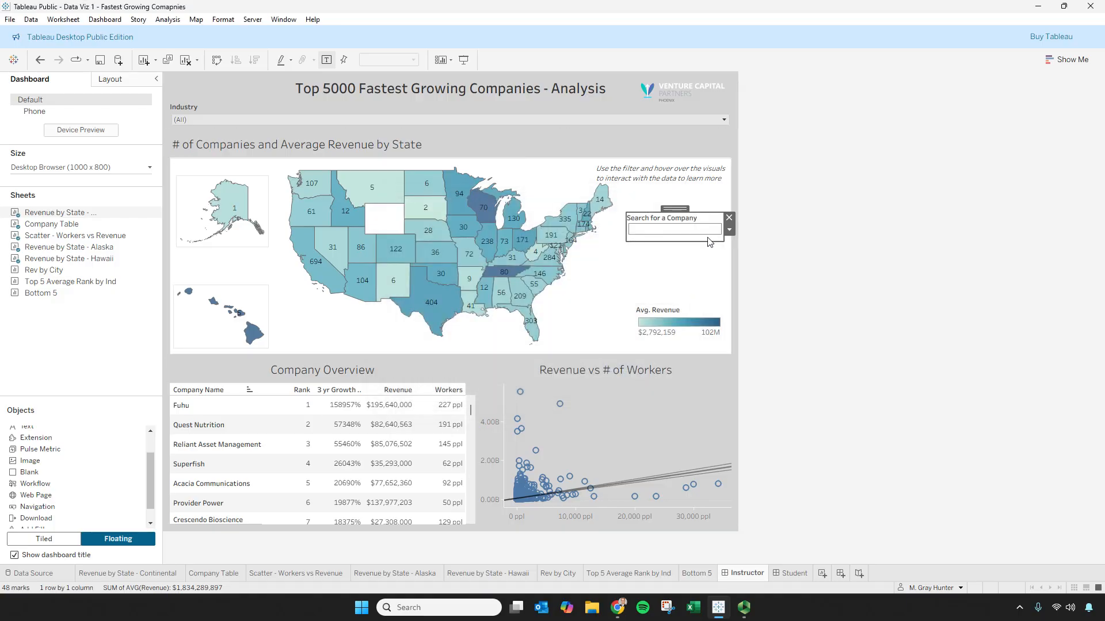
# - Apply the company search filter to the Company Table, Scatter - Workers vs Revenue, Alaska and Hawaii worksheets, and save the workbook
pyautogui.click(730, 230)
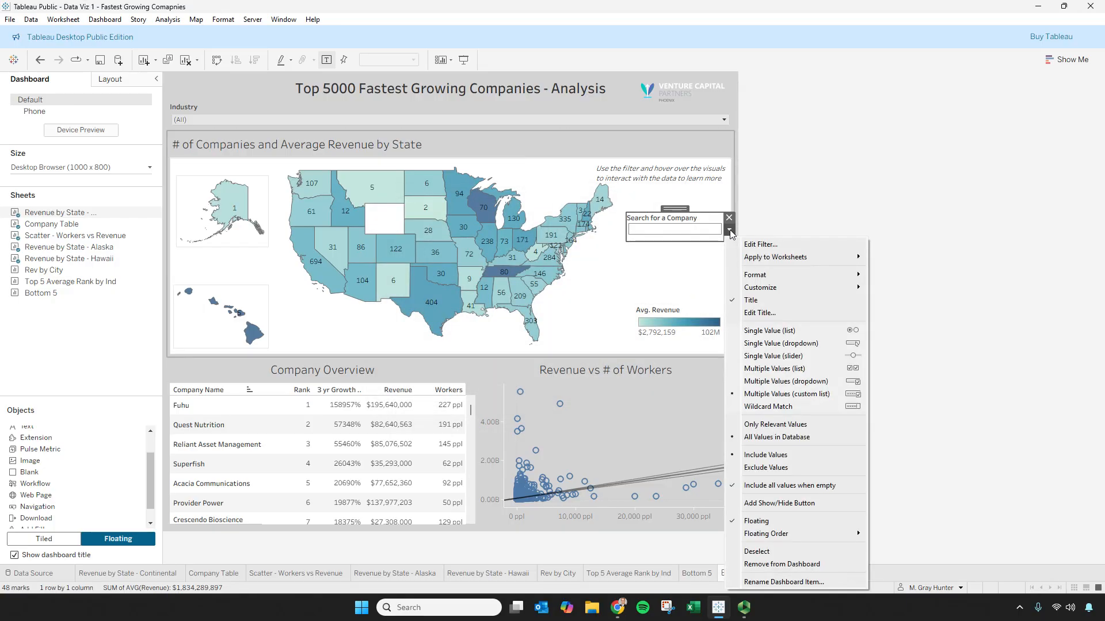
pyautogui.moveTo(786, 259)
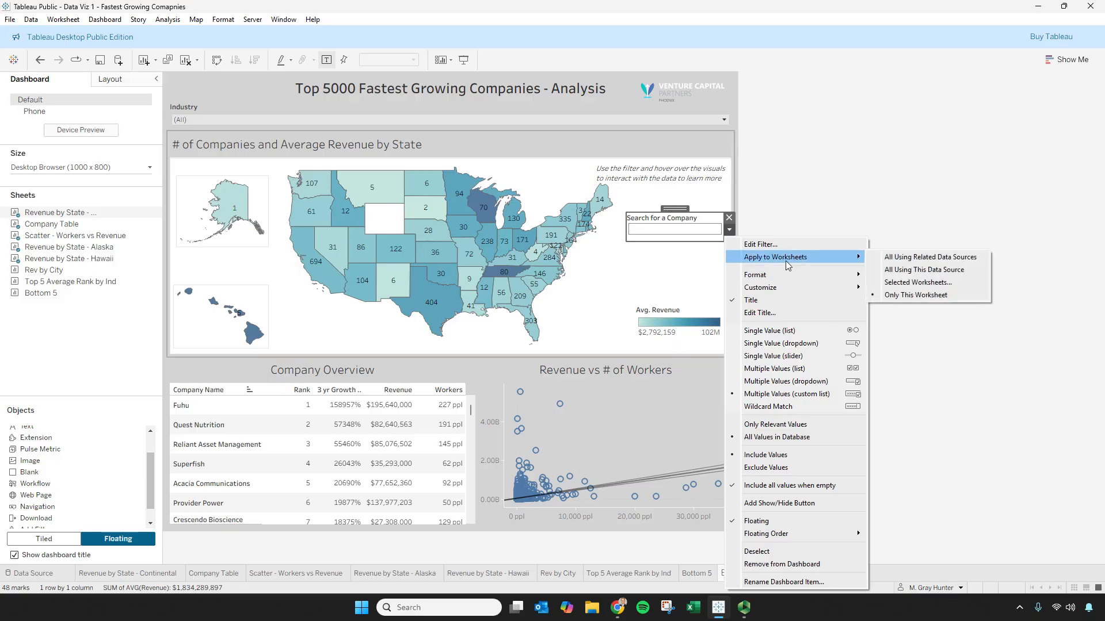
pyautogui.click(908, 282)
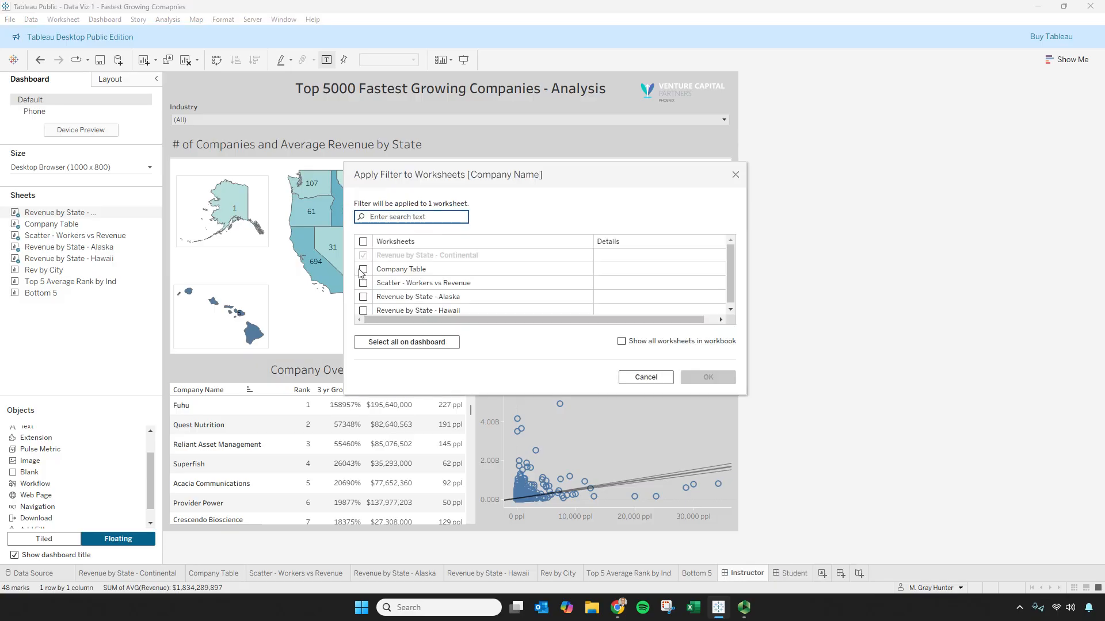
pyautogui.click(363, 269)
pyautogui.click(363, 282)
pyautogui.click(363, 296)
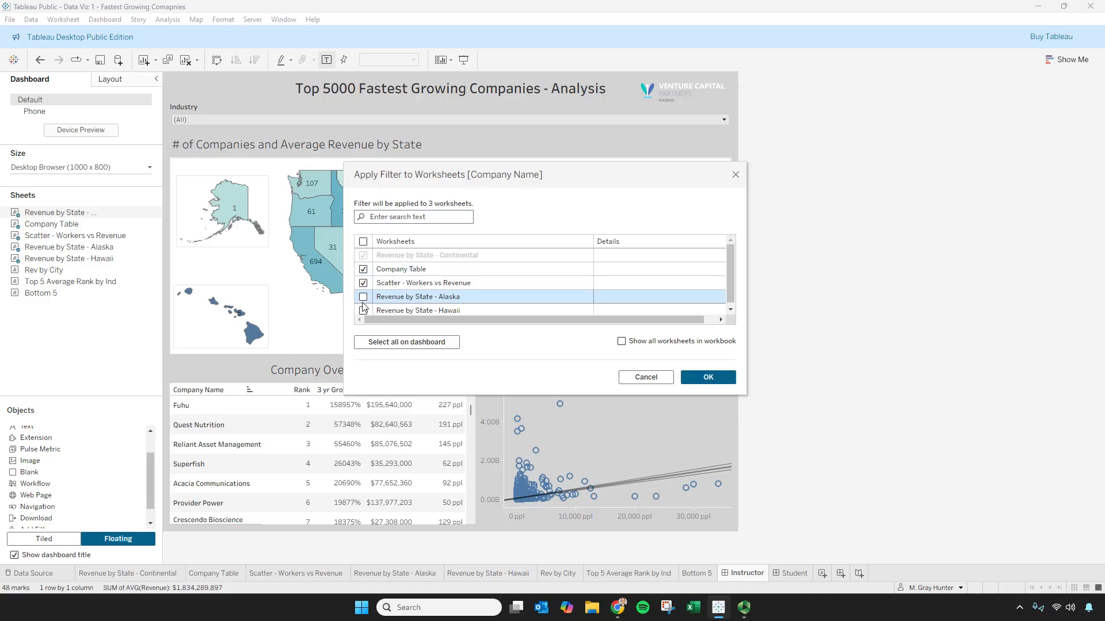
pyautogui.click(363, 310)
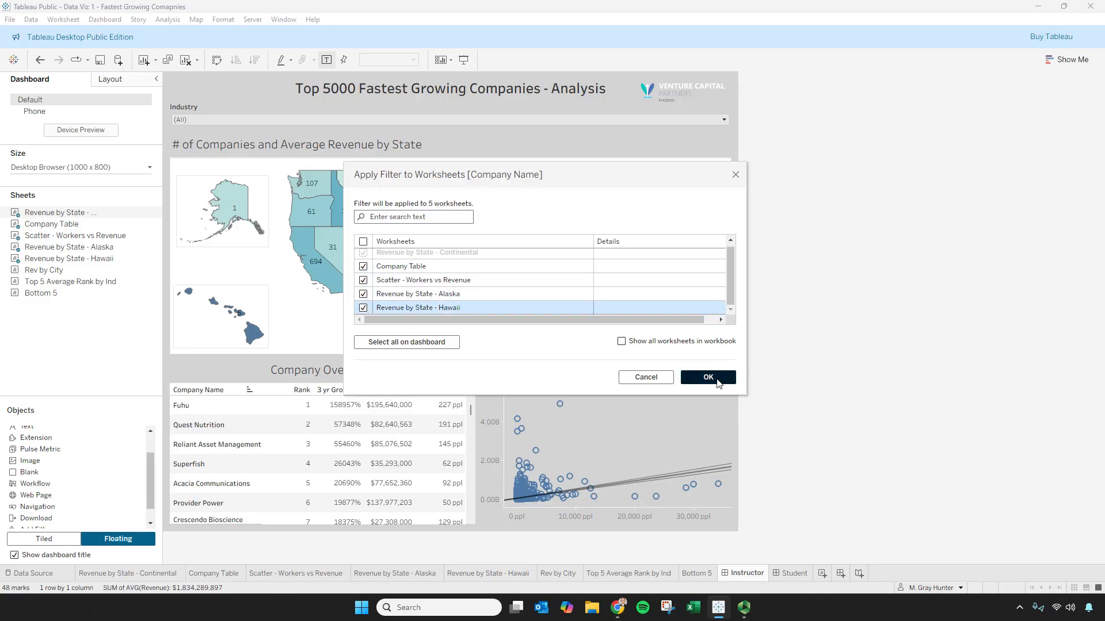
pyautogui.click(704, 378)
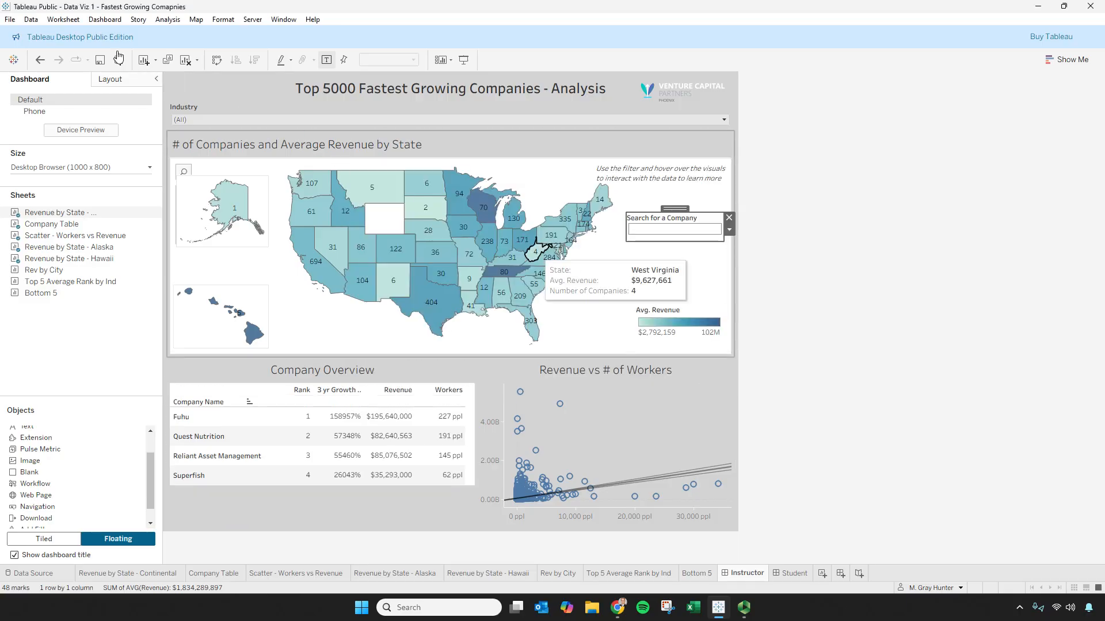
pyautogui.click(12, 20)
pyautogui.click(26, 88)
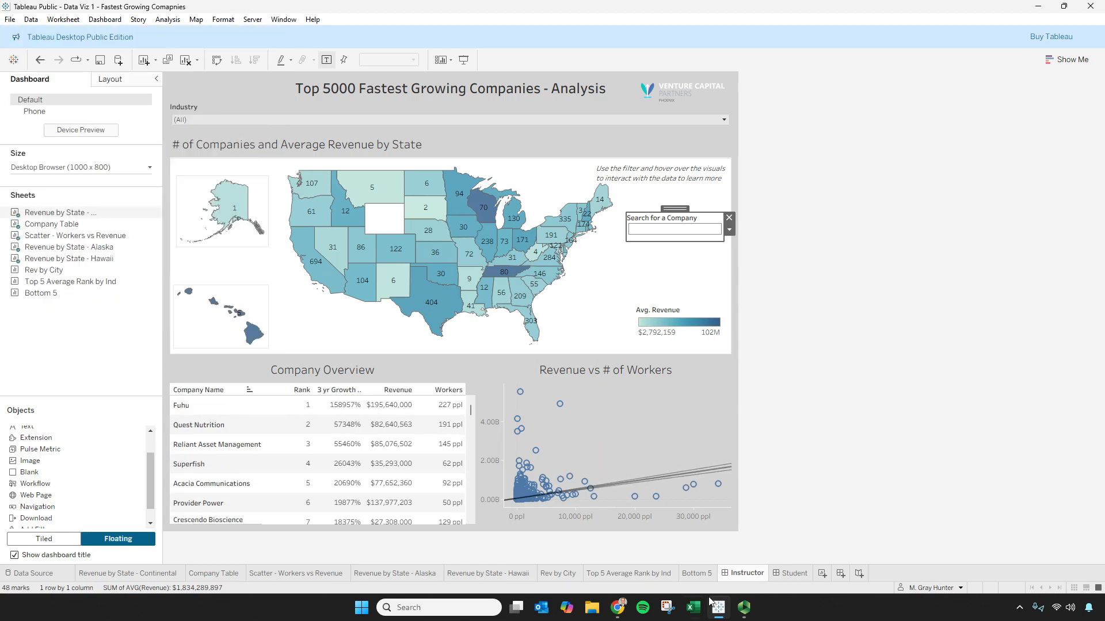
# - Open the Student dashboard and save a copy of the workbook as "Data Viz 1 - Fastest Growing Comapnies - Student Edition"
pyautogui.click(792, 573)
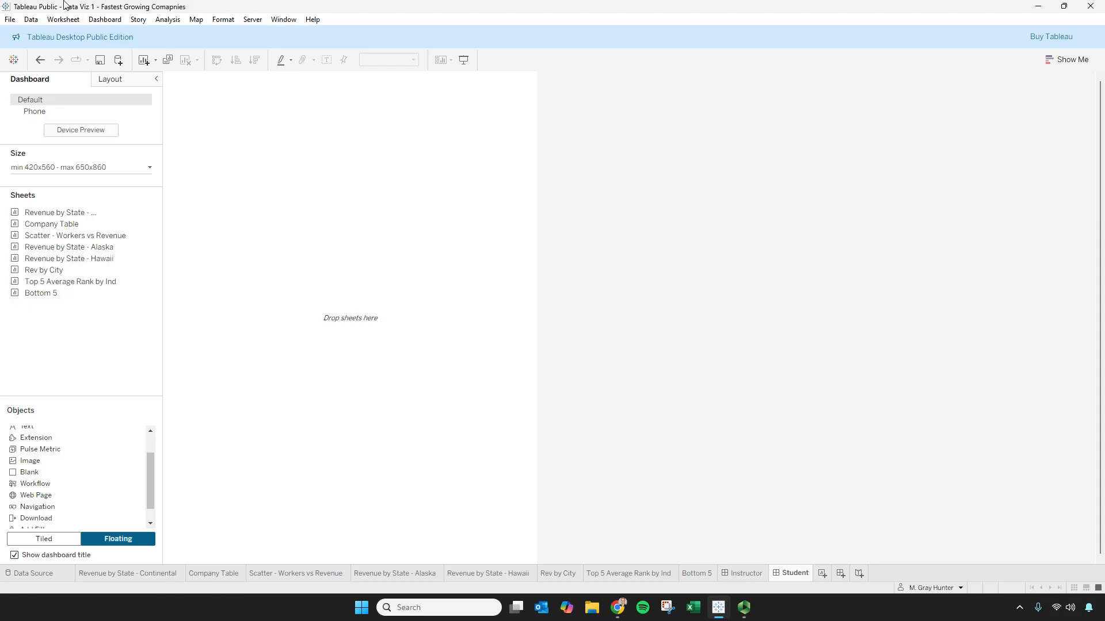
pyautogui.click(10, 19)
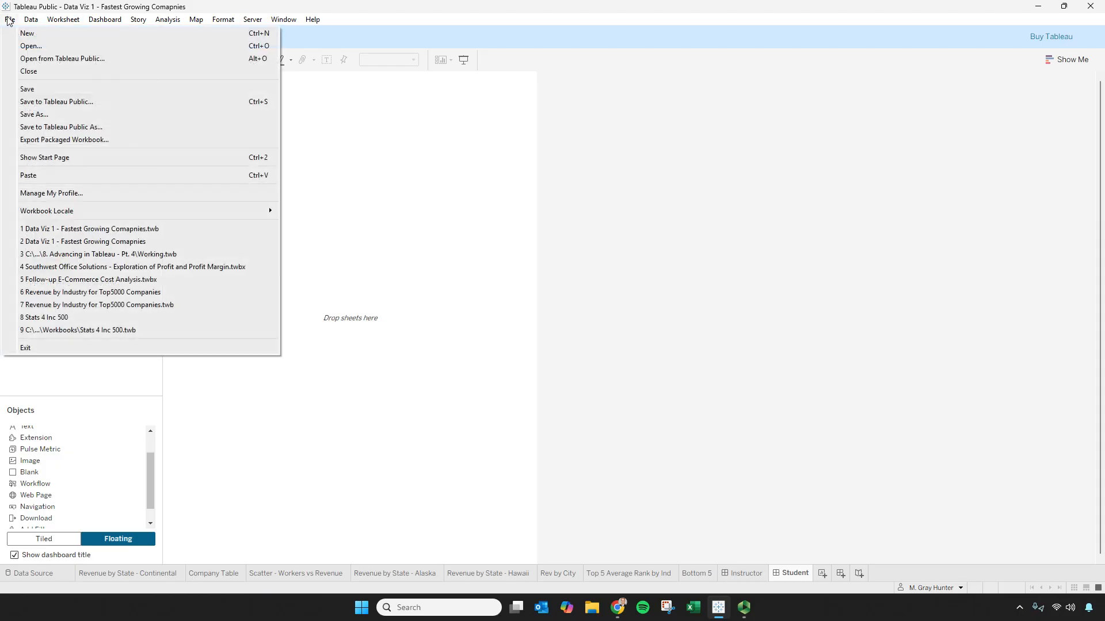
pyautogui.click(50, 115)
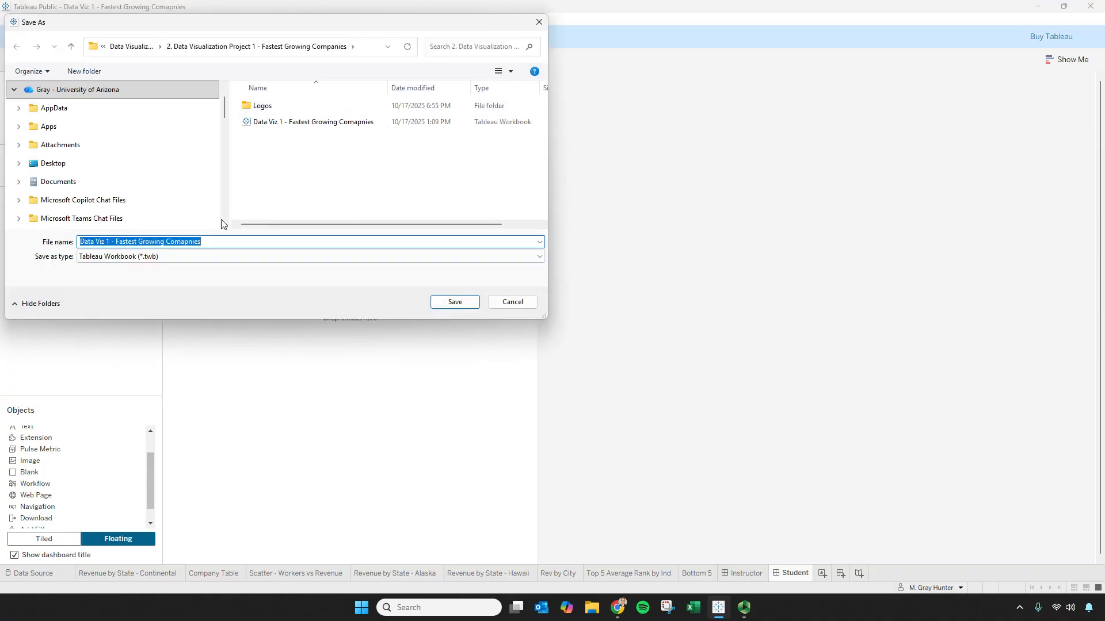
pyautogui.click(214, 241)
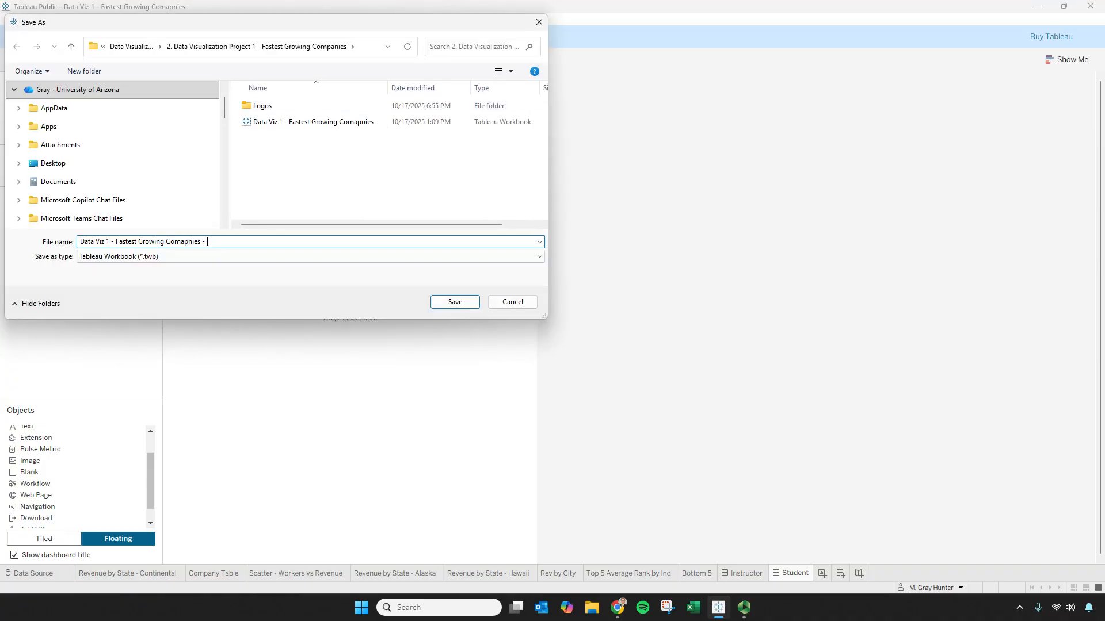
pyautogui.write('- Student Editio')
pyautogui.write('n')
pyautogui.press('Return')
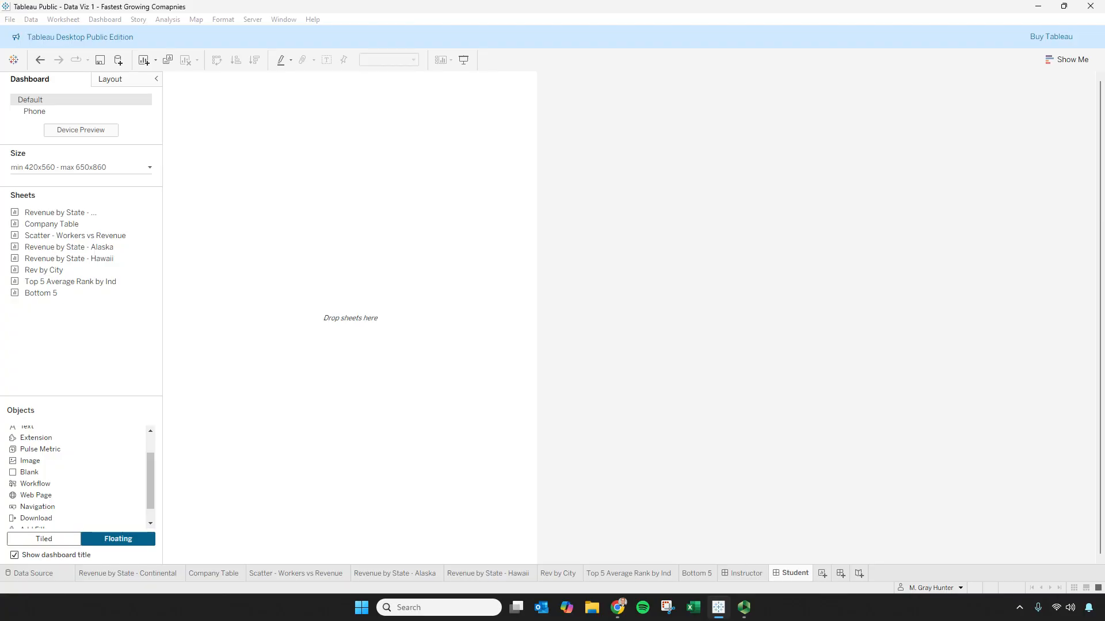